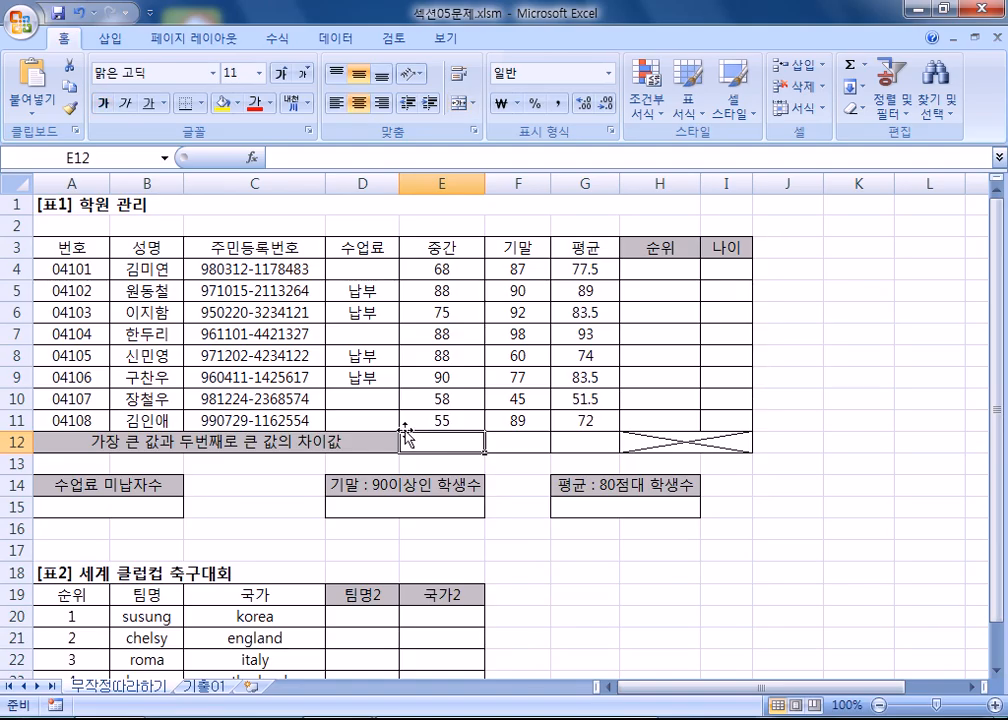
Step: Examine the empty difference cells E12:G12 and the midterm scores in E4:E11 of the academy table at 130% zoom
{"action": "left_click", "coordinate": [535, 440]}
{"action": "left_click", "coordinate": [578, 442]}
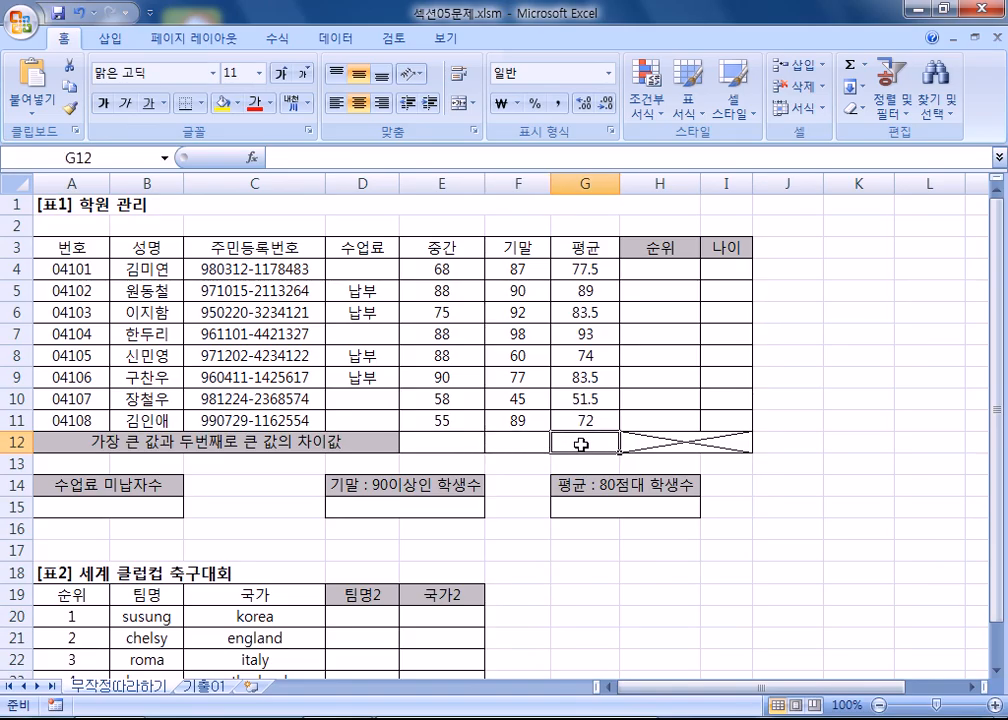
{"action": "left_click_drag", "start_coordinate": [438, 452], "coordinate": [576, 454]}
{"action": "left_click", "coordinate": [468, 441]}
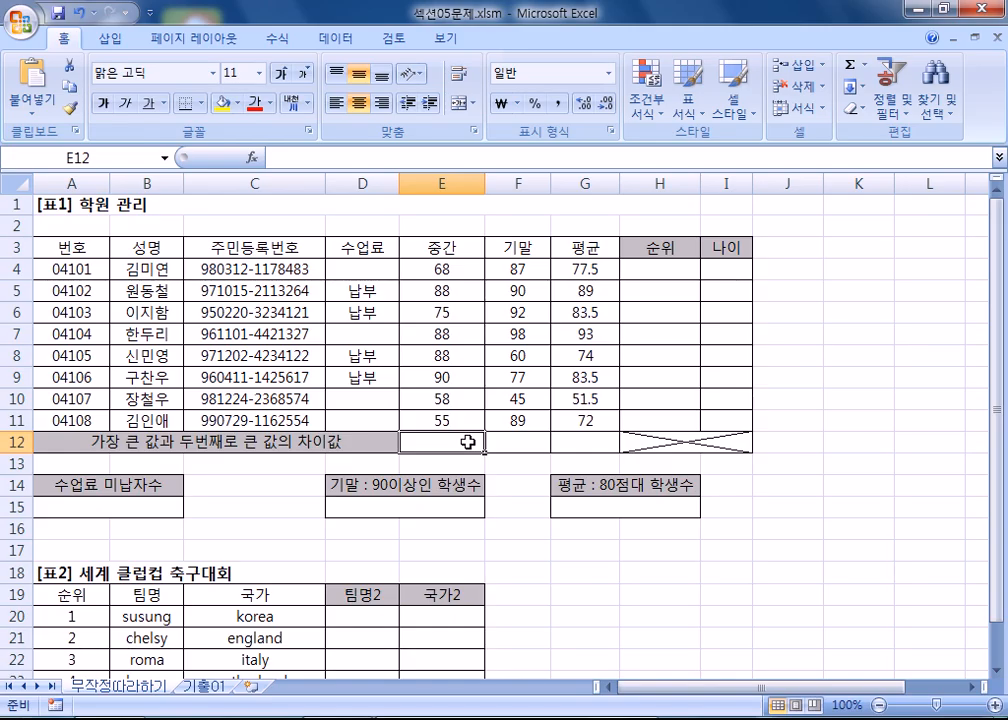
{"action": "left_click_drag", "start_coordinate": [448, 270], "coordinate": [447, 416]}
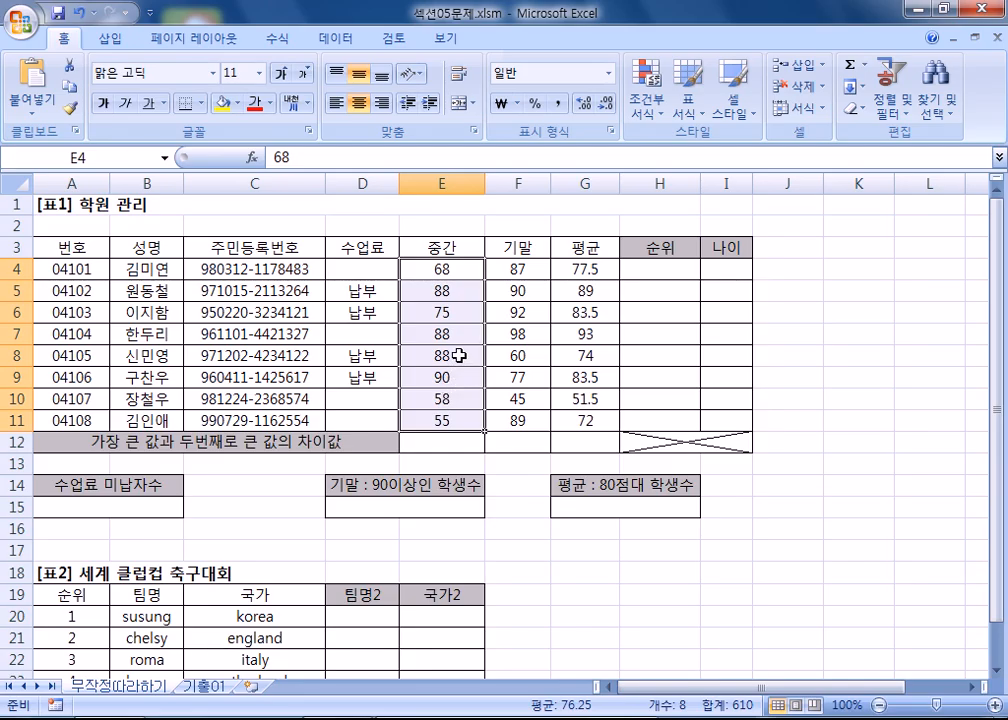
{"action": "left_click", "coordinate": [455, 442]}
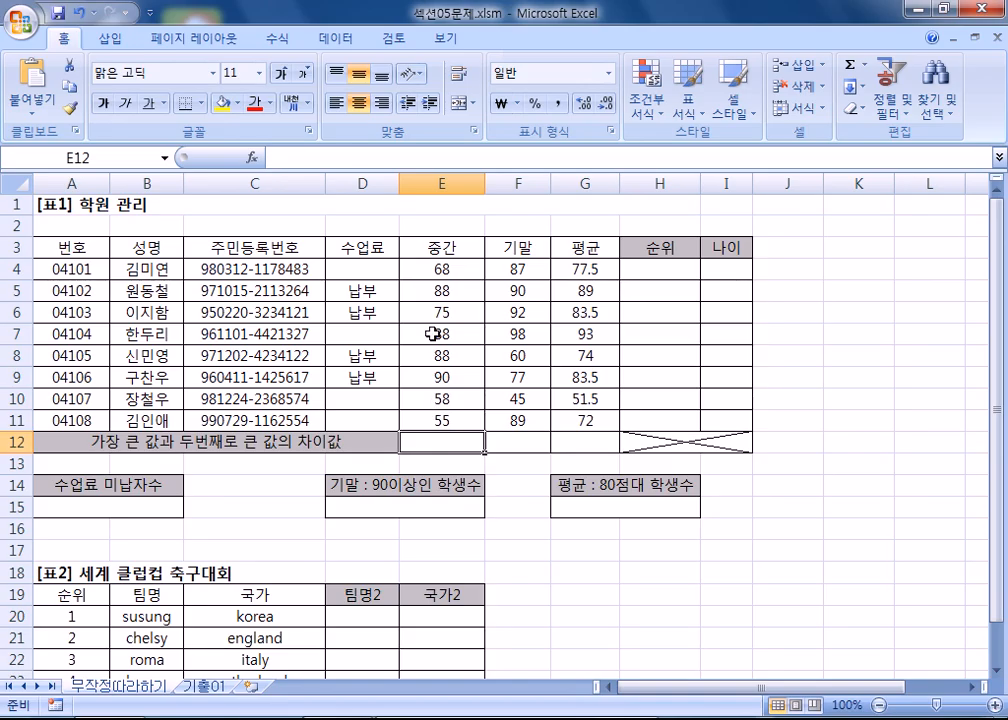
{"action": "scroll", "coordinate": [455, 409], "scroll_direction": "up", "scroll_amount": 1}
{"action": "scroll", "coordinate": [455, 409], "scroll_direction": "up", "scroll_amount": 1}
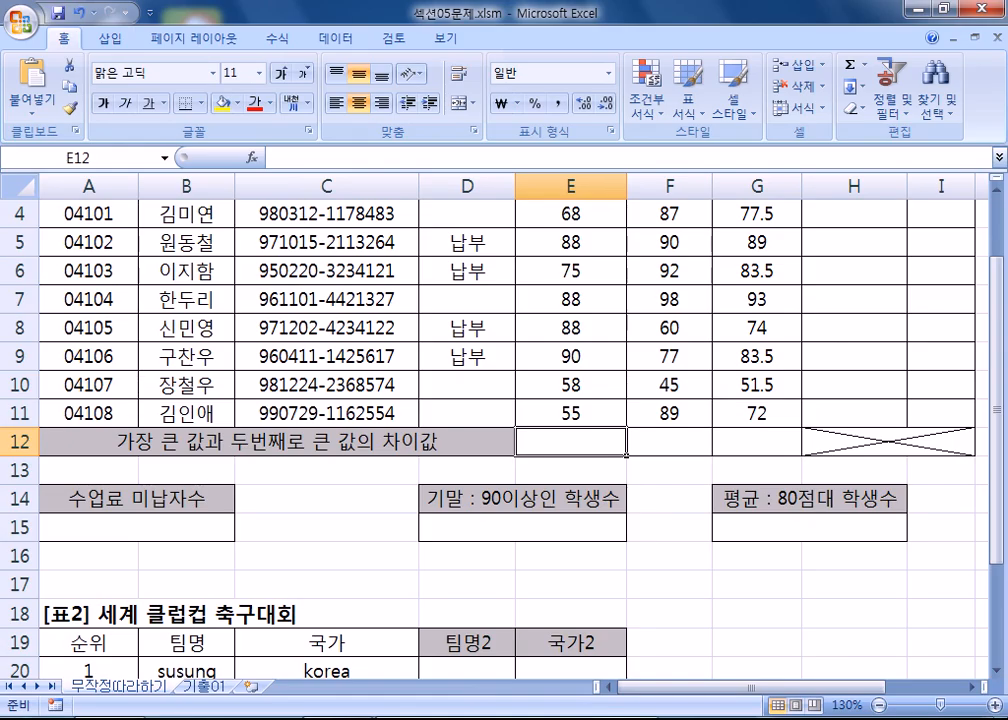
Step: Switch to Notepad, add the line "MAX, LARGE" below the existing notes, and return to Excel
{"action": "left_click", "coordinate": [134, 716]}
{"action": "scroll", "coordinate": [315, 305], "scroll_direction": "down", "scroll_amount": 1}
{"action": "left_click", "coordinate": [232, 308]}
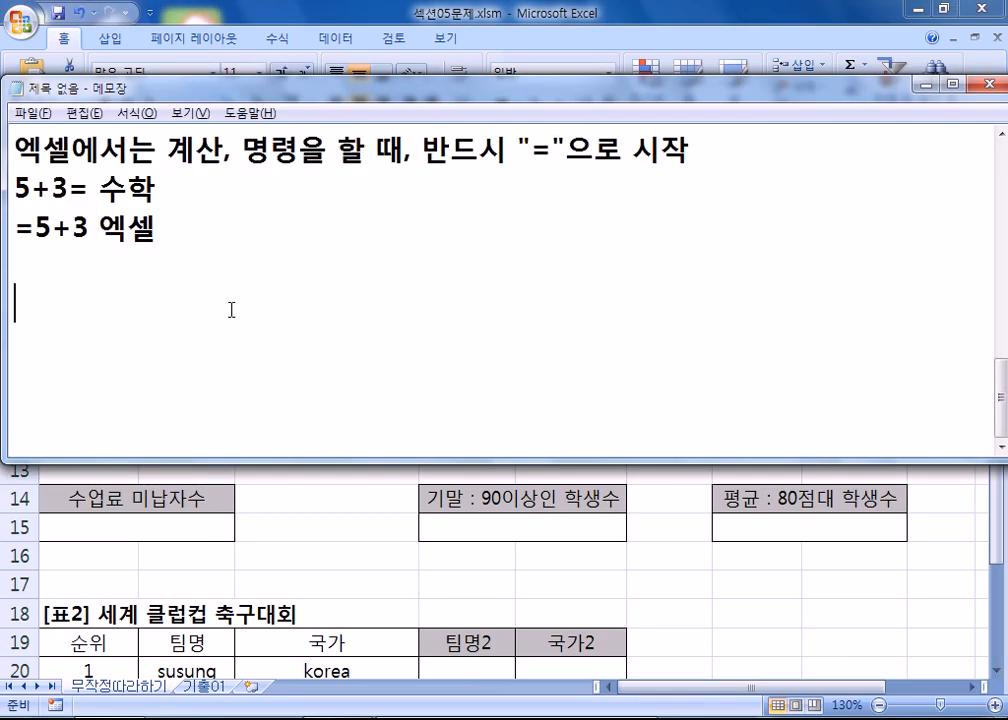
{"action": "type", "text": "MAX, LARGE"}
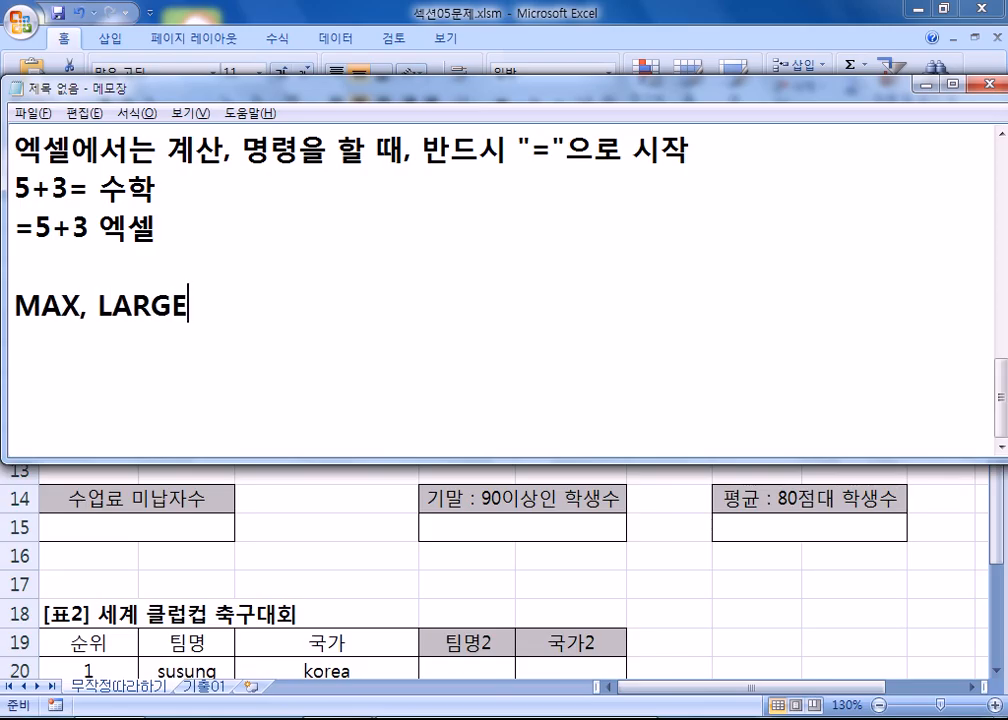
{"action": "key", "text": "Return"}
{"action": "key", "text": "alt+Tab"}
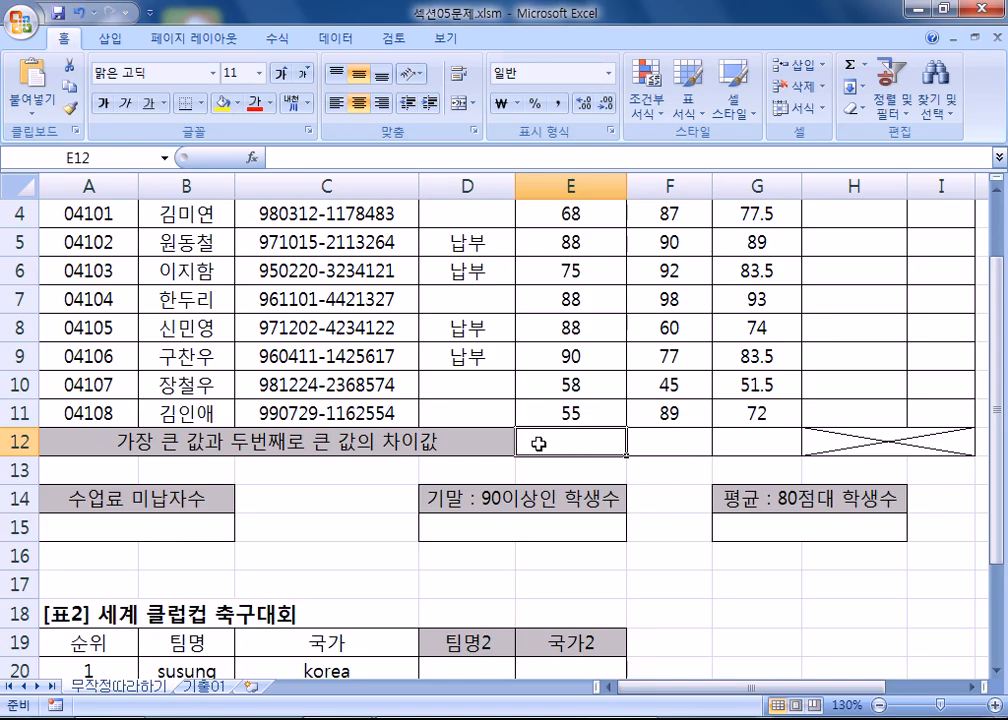
Step: Enter the formula =MAX(E4:E11) in cell E12 to find the highest midterm score
{"action": "scroll", "coordinate": [576, 445], "scroll_direction": "up", "scroll_amount": 1}
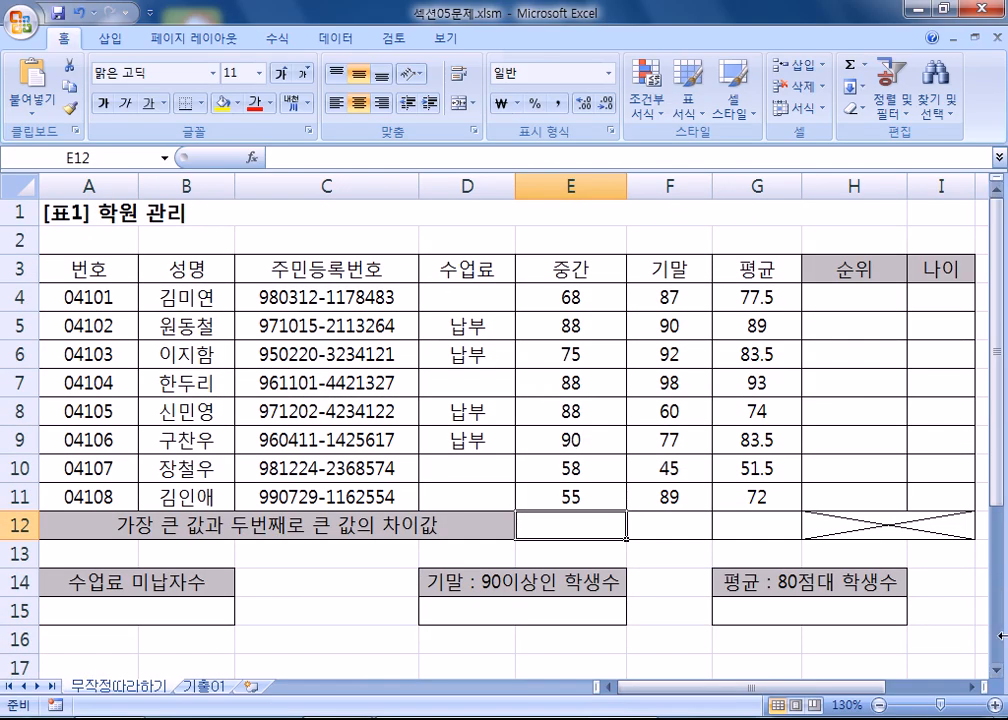
{"action": "scroll", "coordinate": [614, 592], "scroll_direction": "down", "scroll_amount": 1}
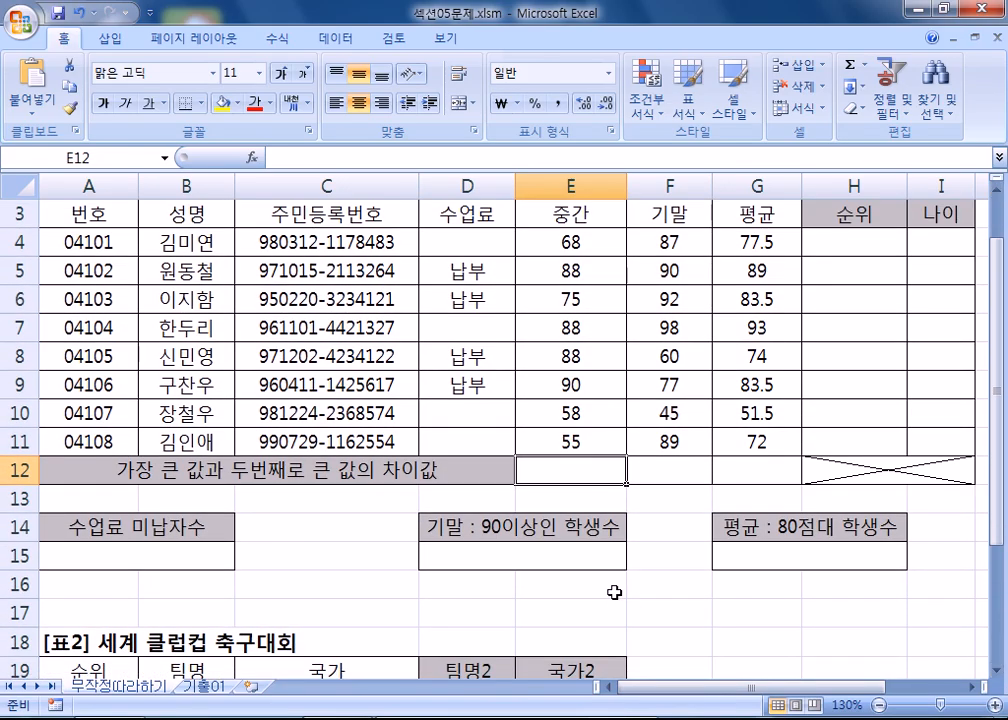
{"action": "type", "text": "=MA"}
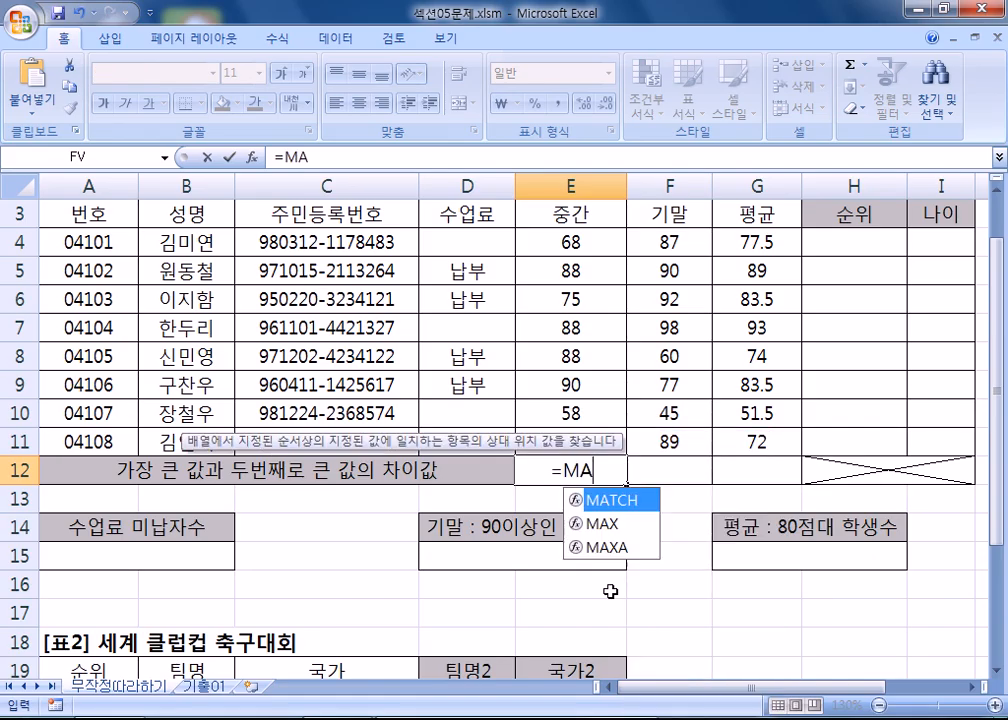
{"action": "type", "text": "X"}
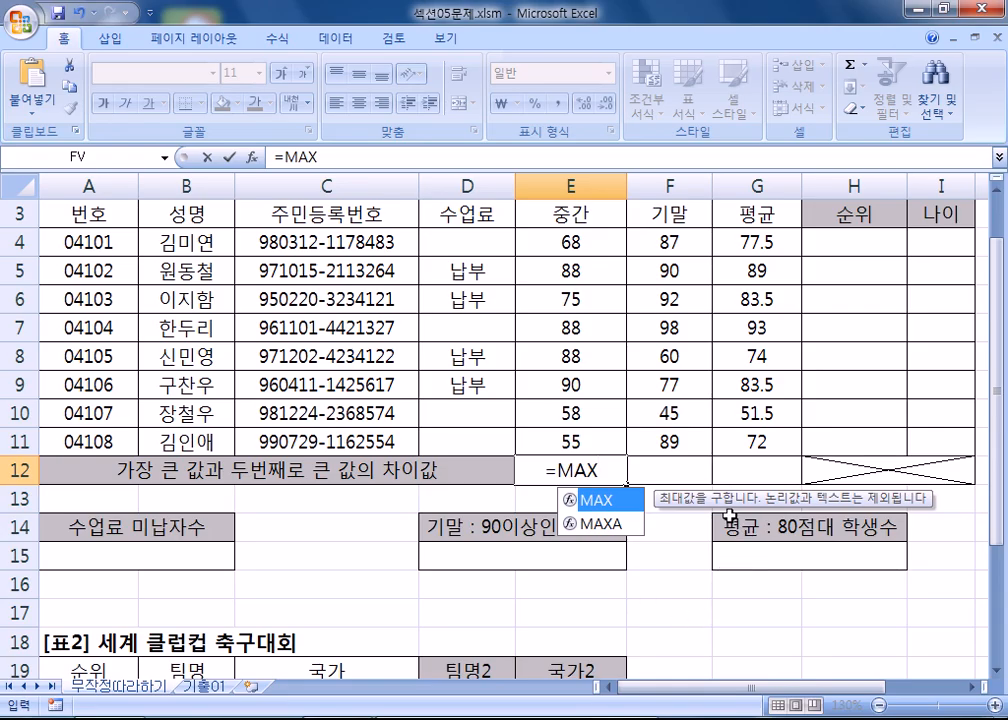
{"action": "type", "text": "("}
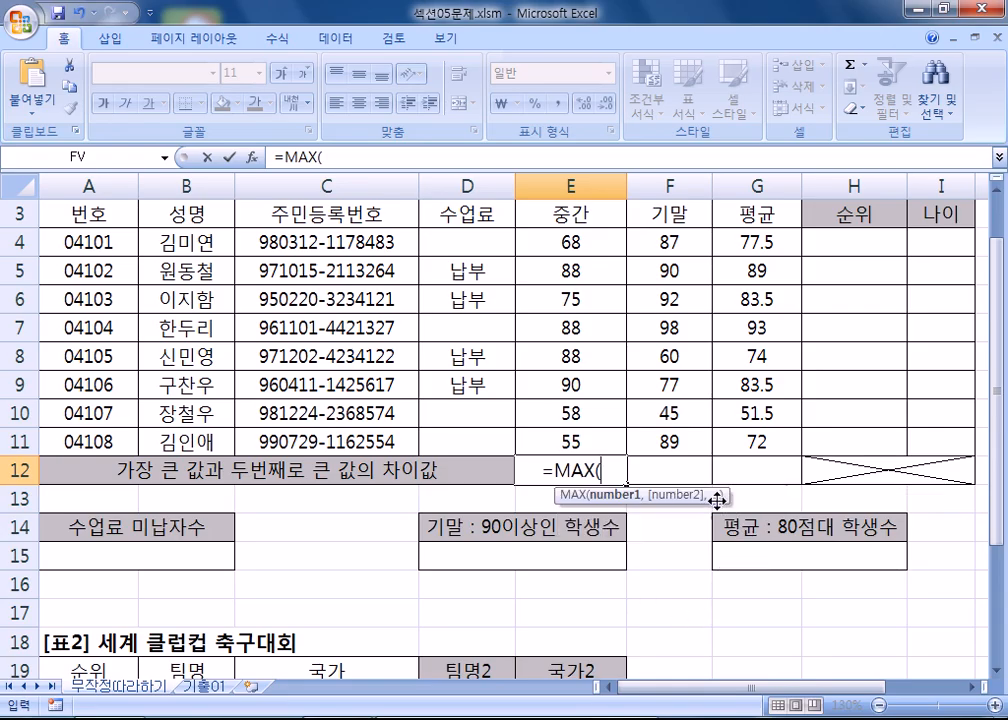
{"action": "left_click_drag", "start_coordinate": [571, 240], "coordinate": [563, 441]}
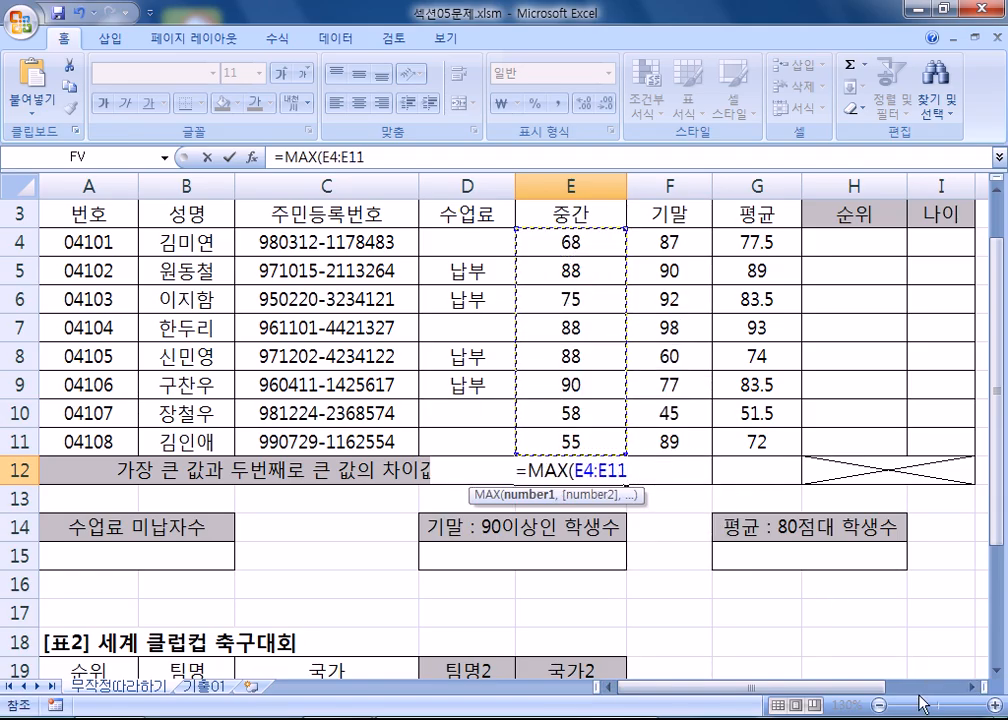
{"action": "type", "text": ")"}
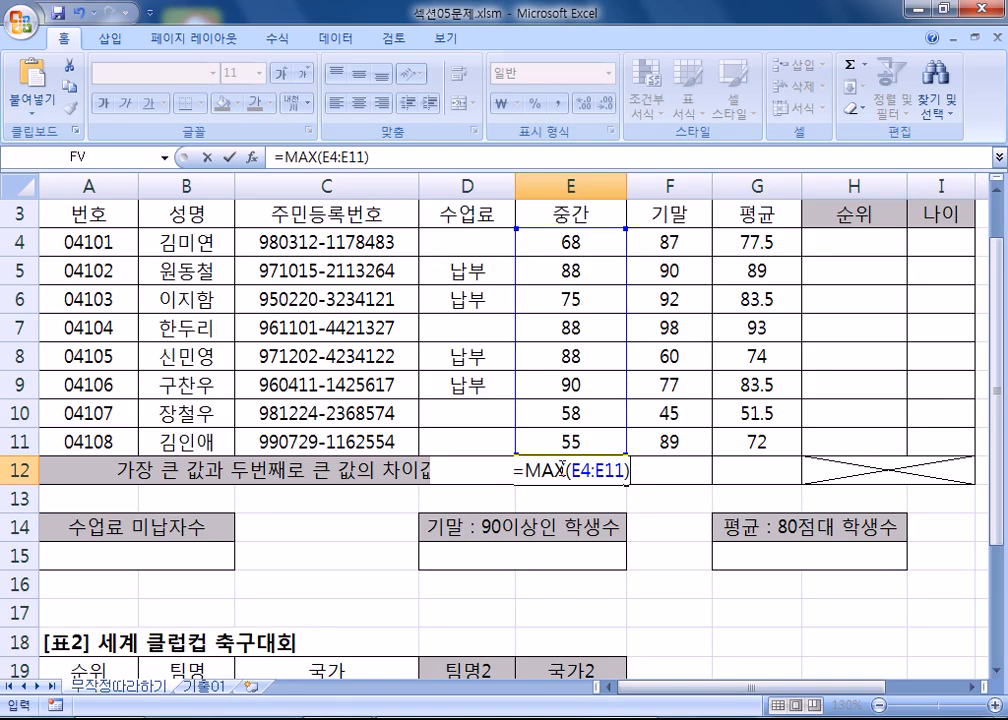
{"action": "key", "text": "Return"}
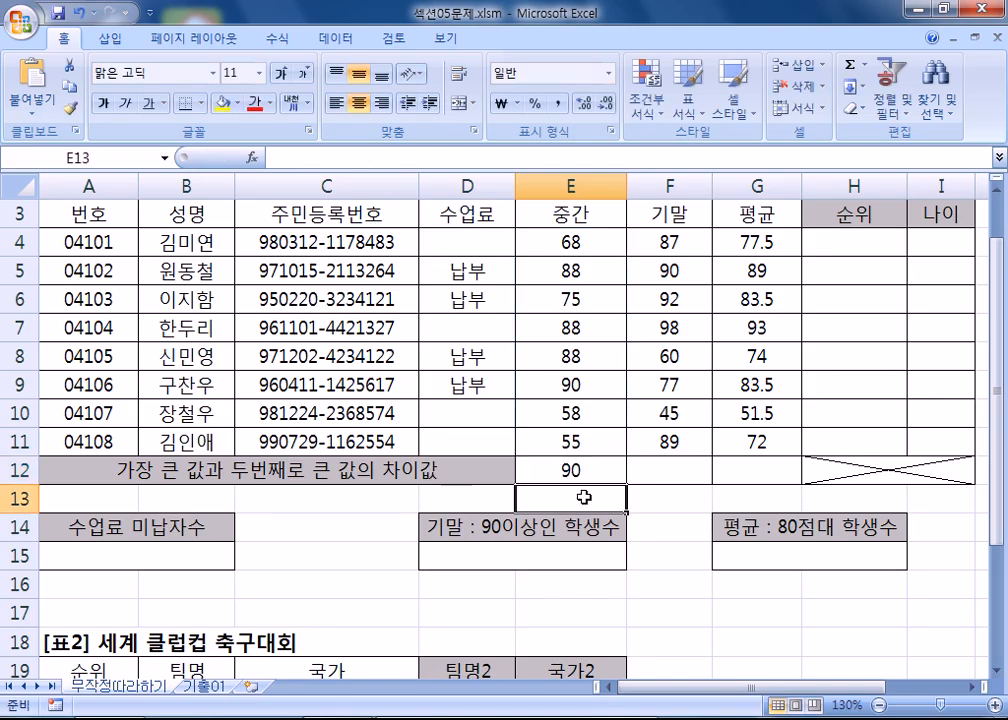
Step: Inspect the MAX formula and its referenced range in cell E12 through in-cell editing
{"action": "left_click", "coordinate": [607, 473]}
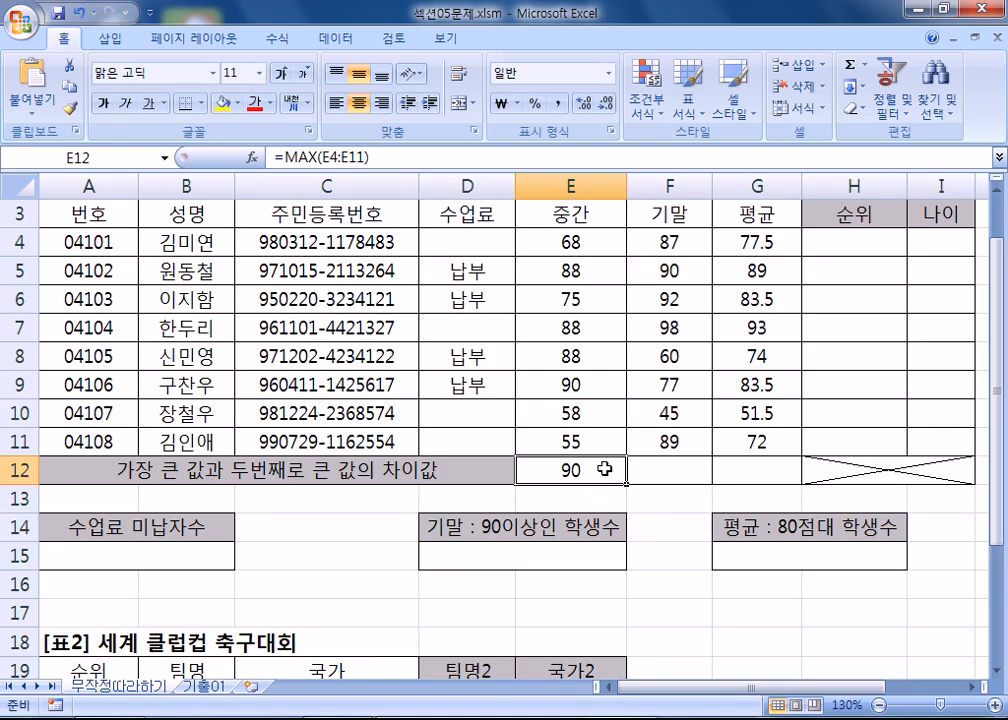
{"action": "double_click", "coordinate": [604, 469]}
{"action": "key", "text": "Escape"}
{"action": "double_click", "coordinate": [604, 469]}
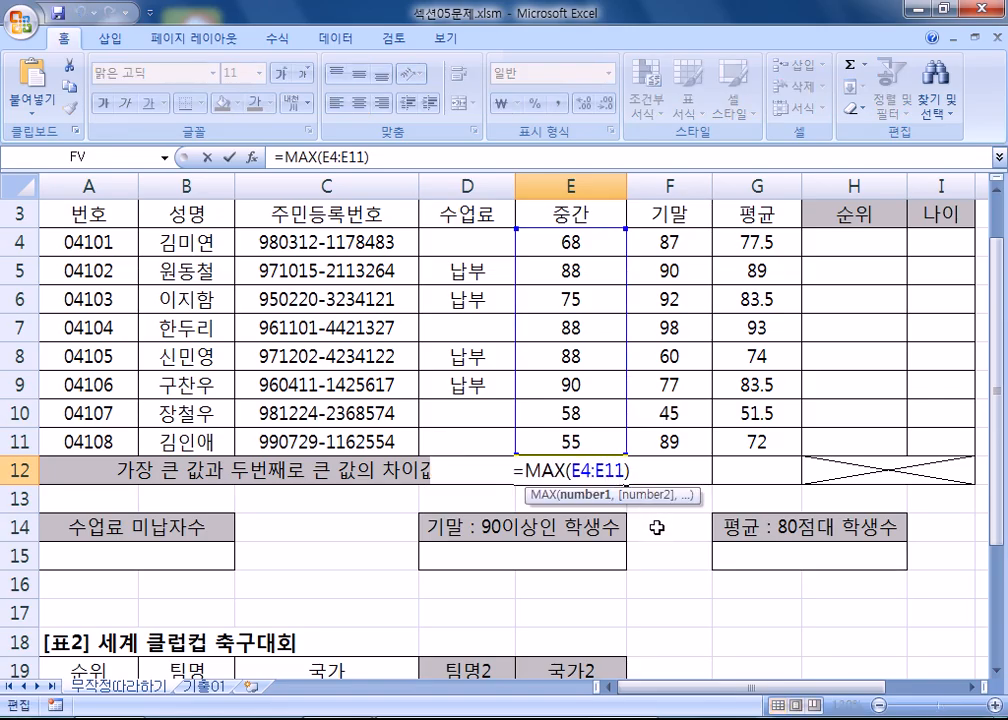
{"action": "key", "text": "Escape"}
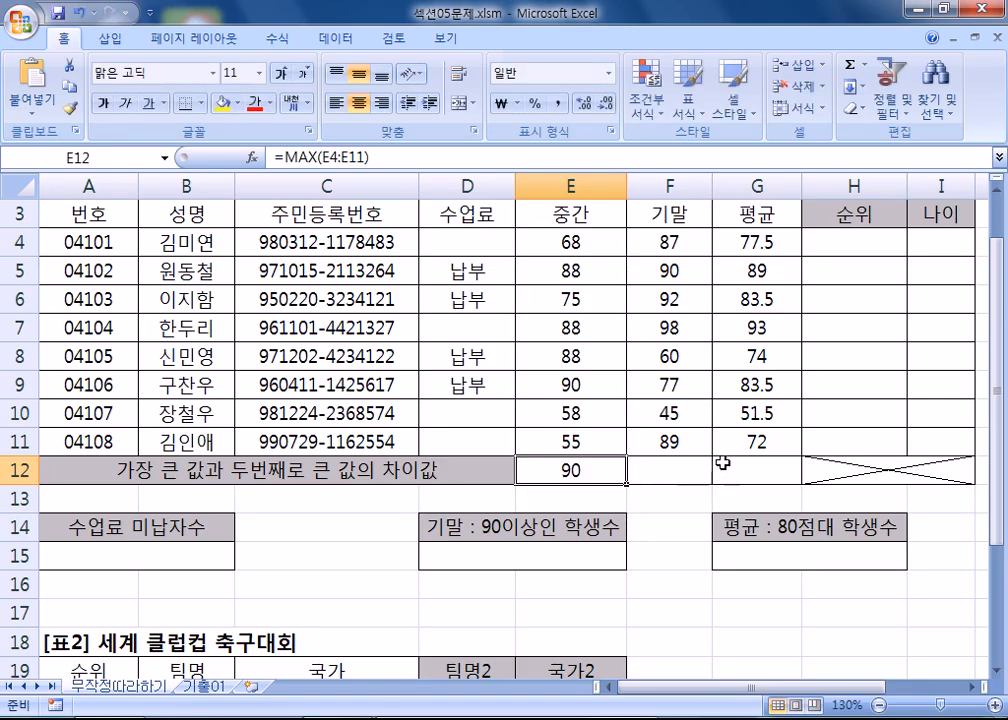
Step: Try appending a minus sign to the MAX formula in E12, remove it, and clear the cell
{"action": "key", "text": "F2"}
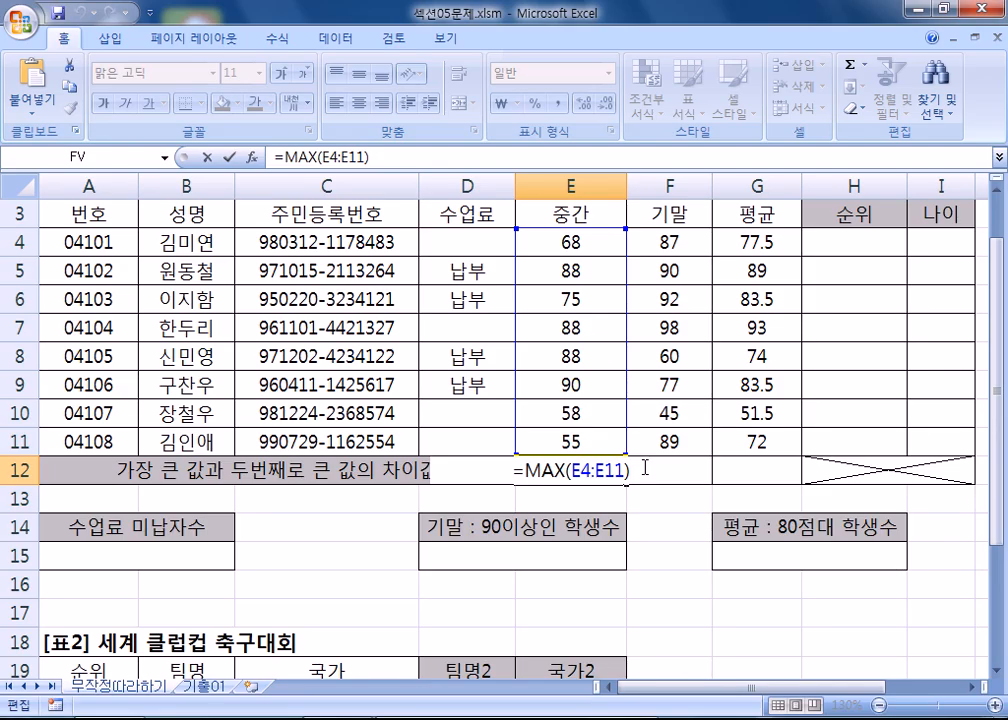
{"action": "type", "text": "-"}
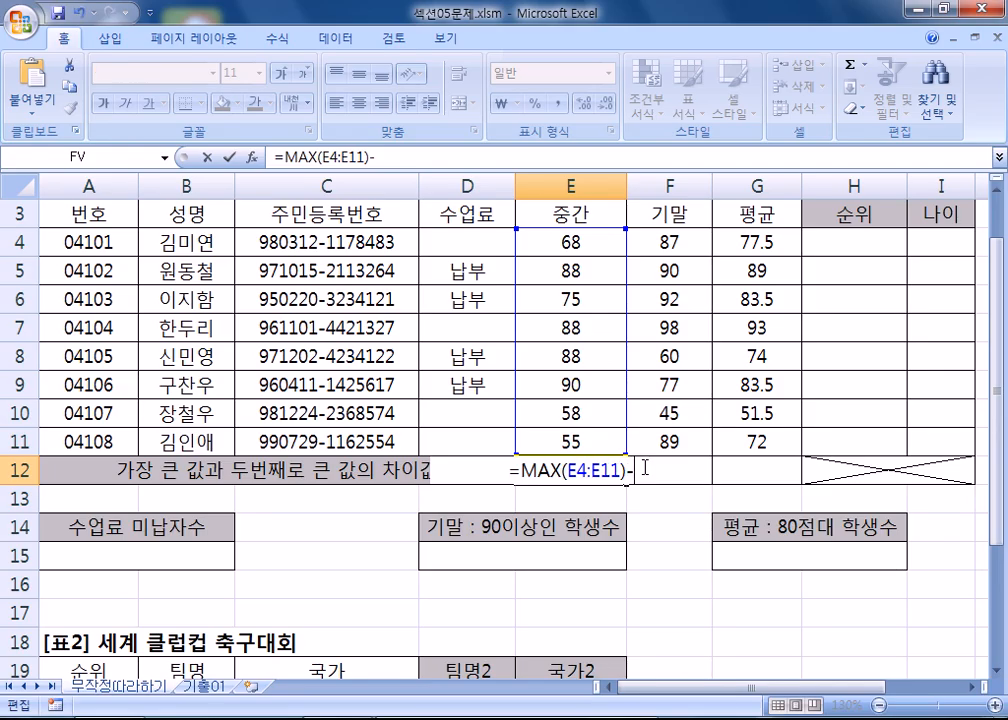
{"action": "key", "text": "BackSpace"}
{"action": "key", "text": "ctrl+Return"}
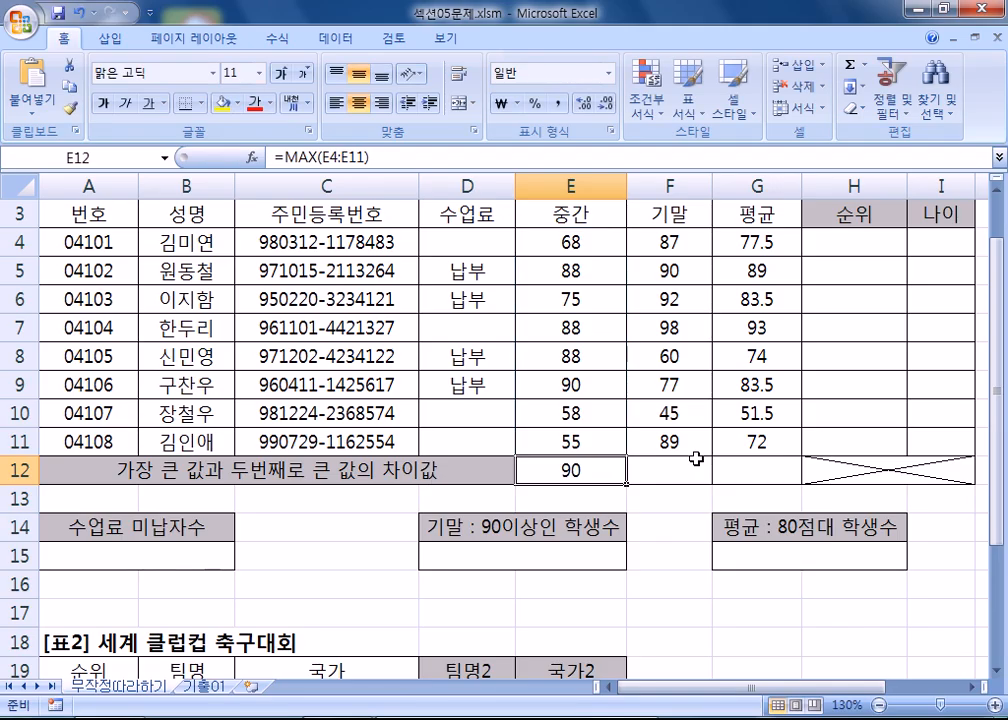
{"action": "key", "text": "Delete"}
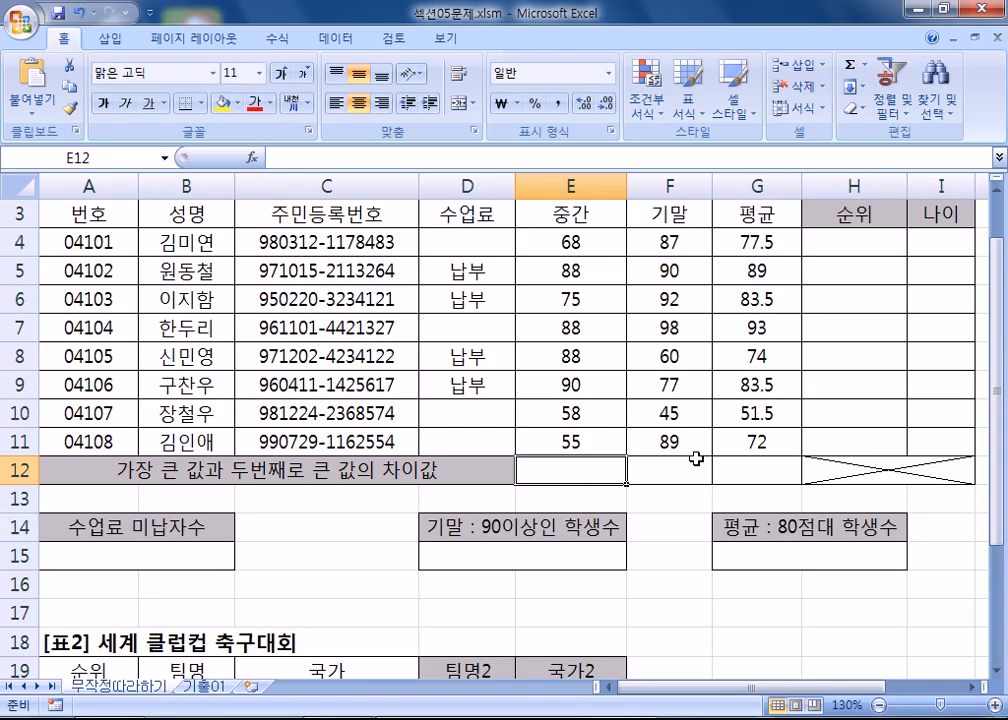
Step: Enter the formula =LARGE(E4:E11,2) in cell E12 to find the second-highest midterm score
{"action": "type", "text": "=LA"}
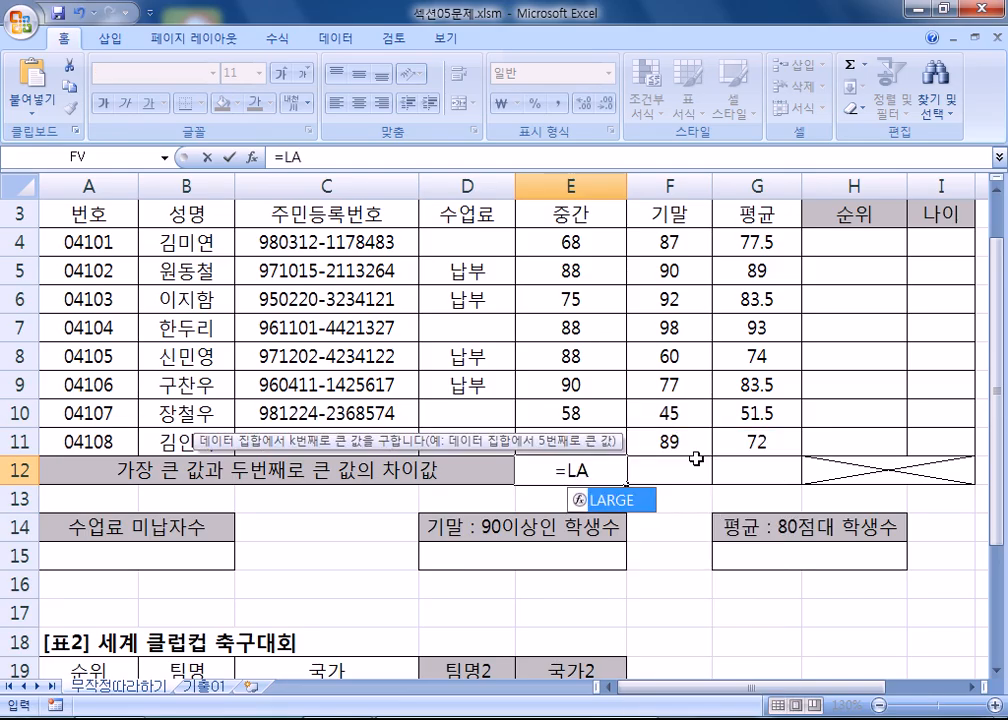
{"action": "type", "text": "RGE"}
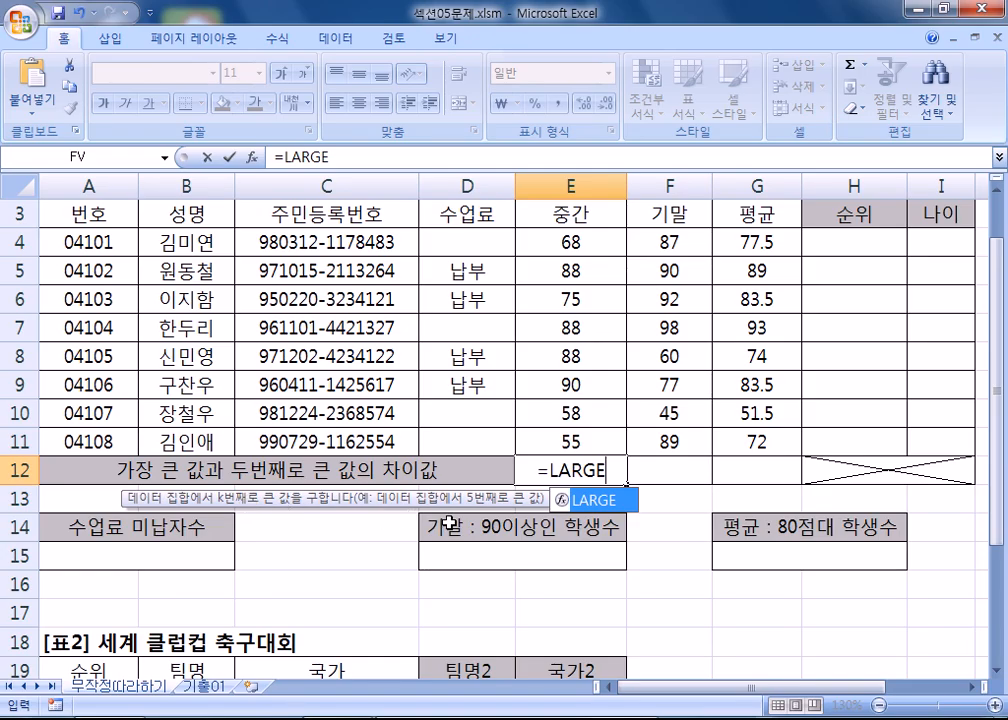
{"action": "type", "text": "("}
{"action": "left_click_drag", "start_coordinate": [570, 243], "coordinate": [560, 434]}
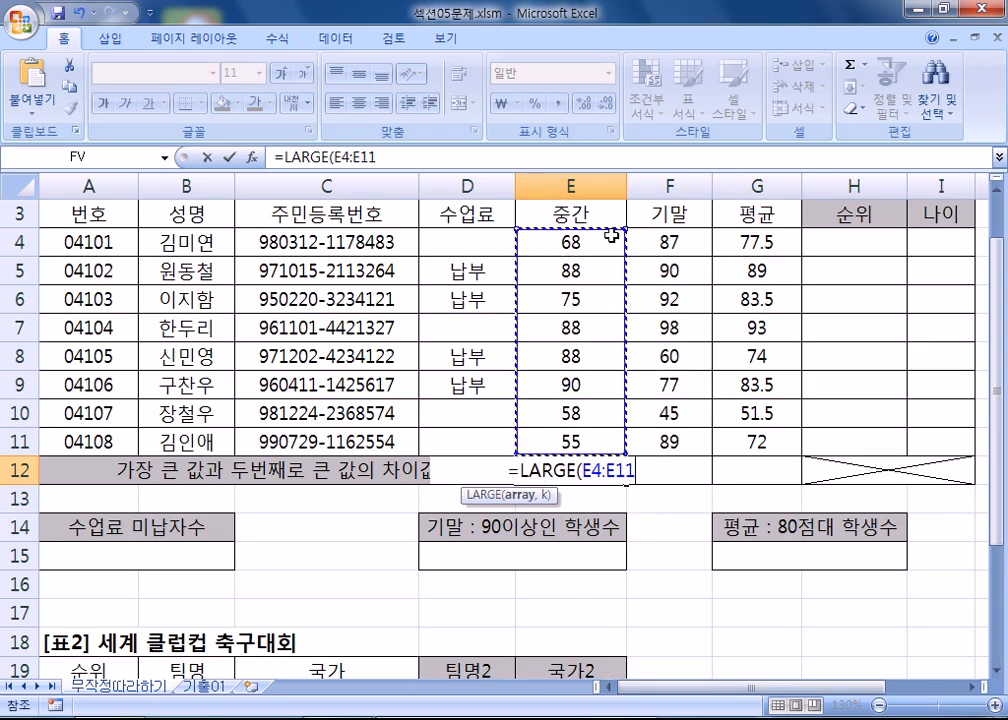
{"action": "type", "text": ","}
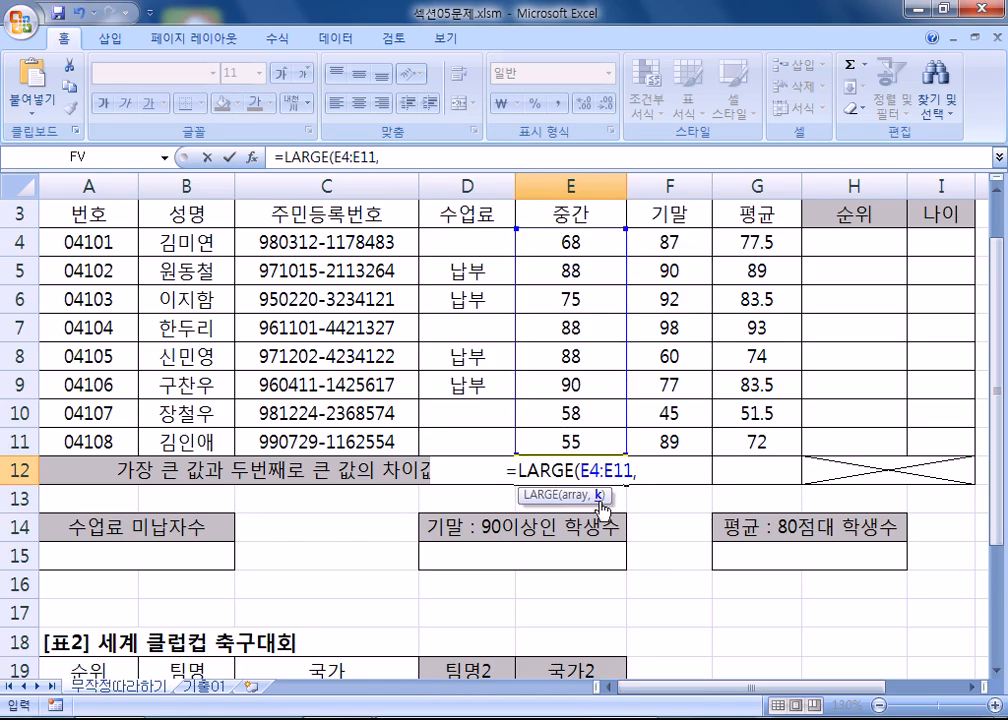
{"action": "type", "text": "2"}
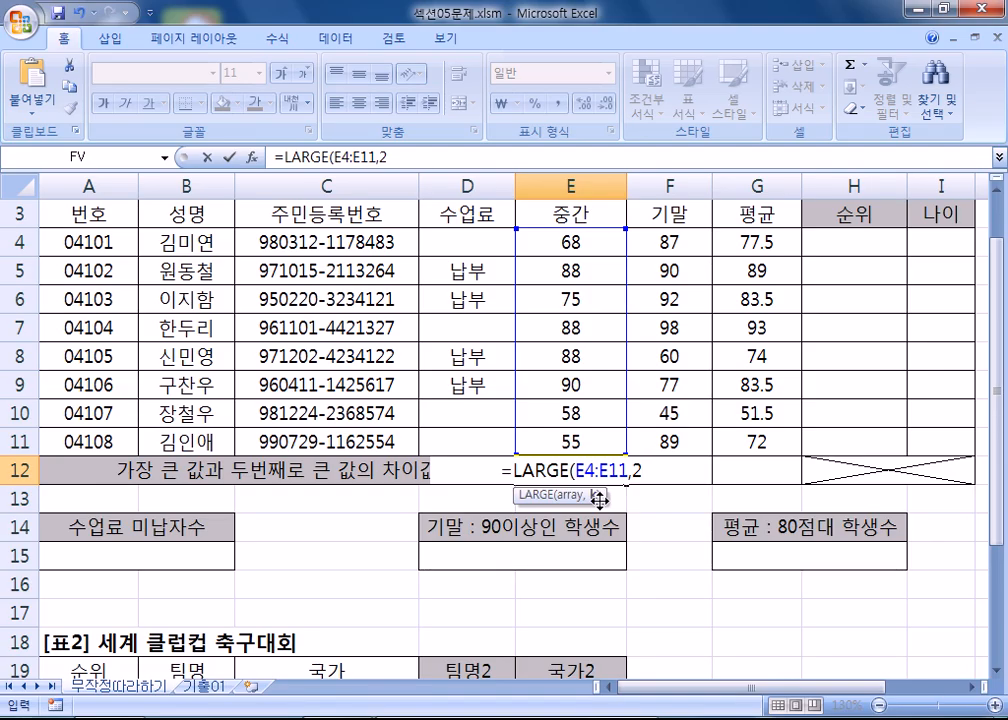
{"action": "type", "text": ")"}
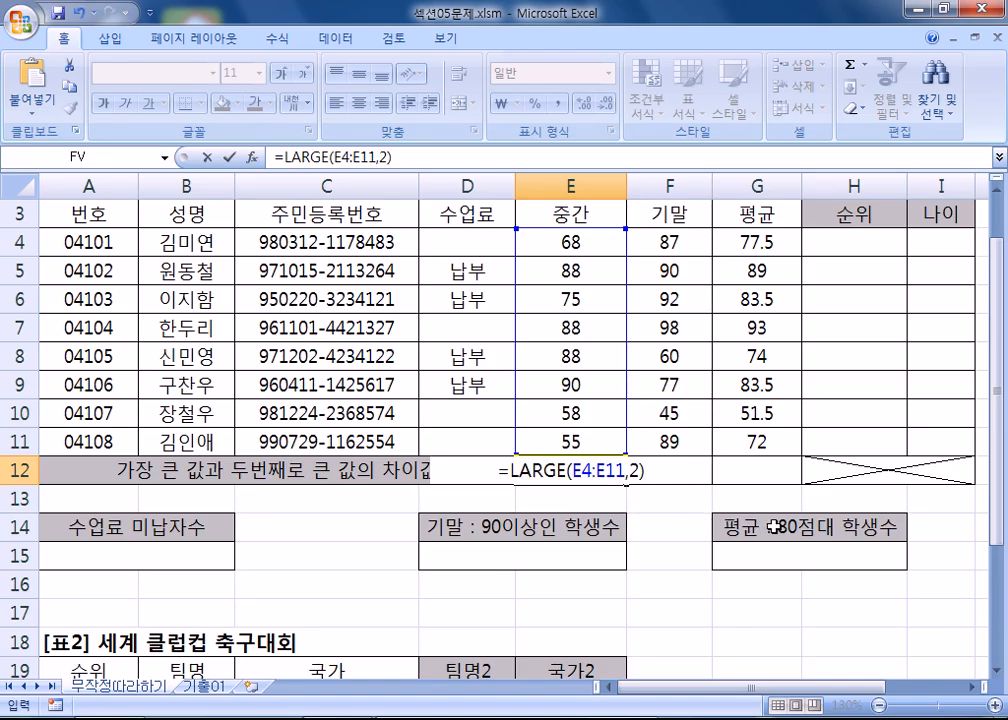
{"action": "key", "text": "Return"}
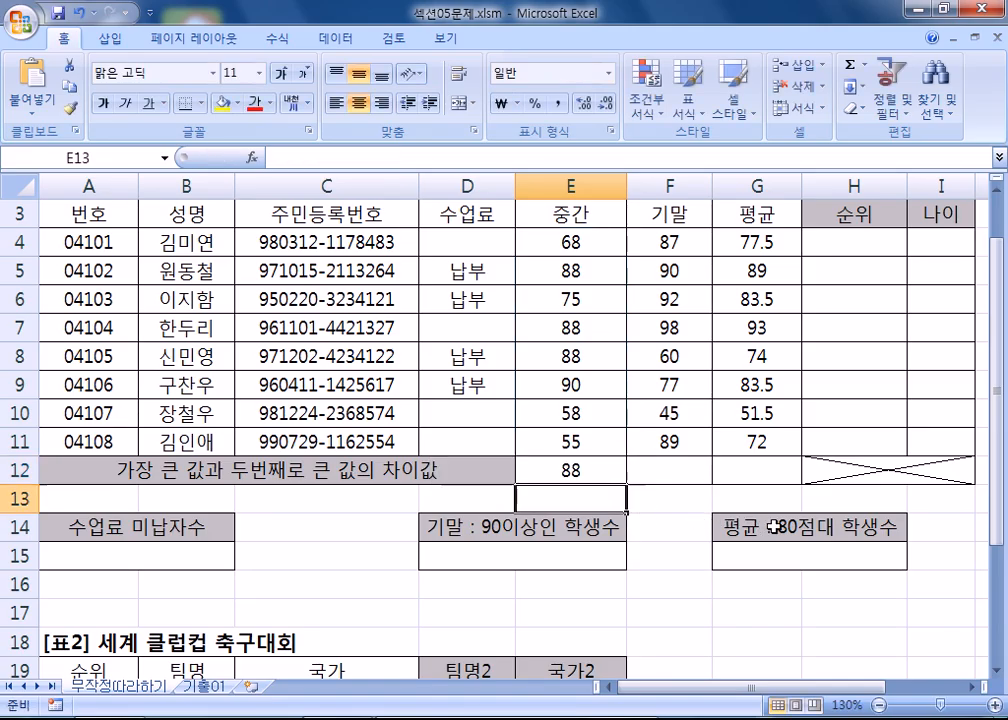
Step: Compare the top midterm scores in column E with the LARGE result in cell E12
{"action": "left_click", "coordinate": [582, 387]}
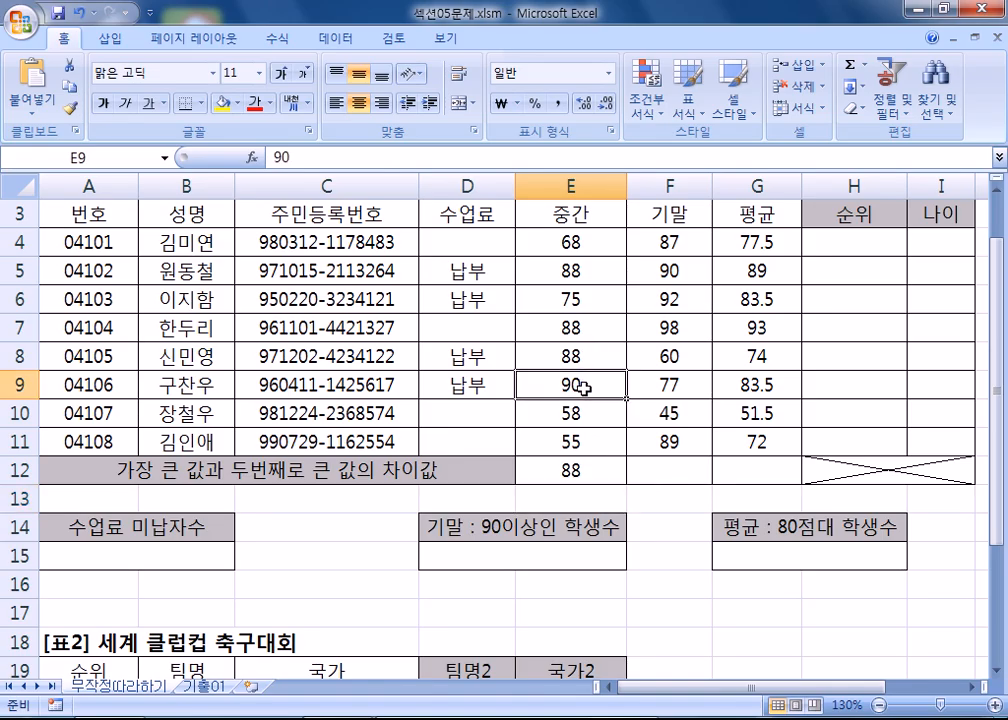
{"action": "left_click", "coordinate": [583, 355]}
{"action": "left_click", "coordinate": [581, 272]}
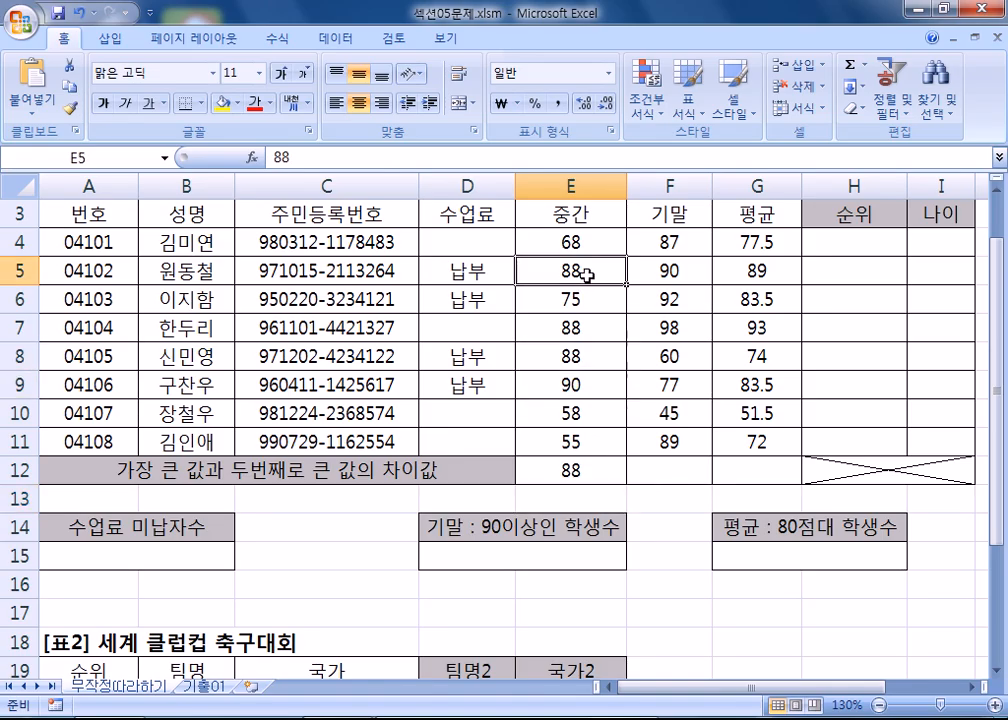
{"action": "left_click", "coordinate": [583, 322]}
{"action": "left_click", "coordinate": [588, 364]}
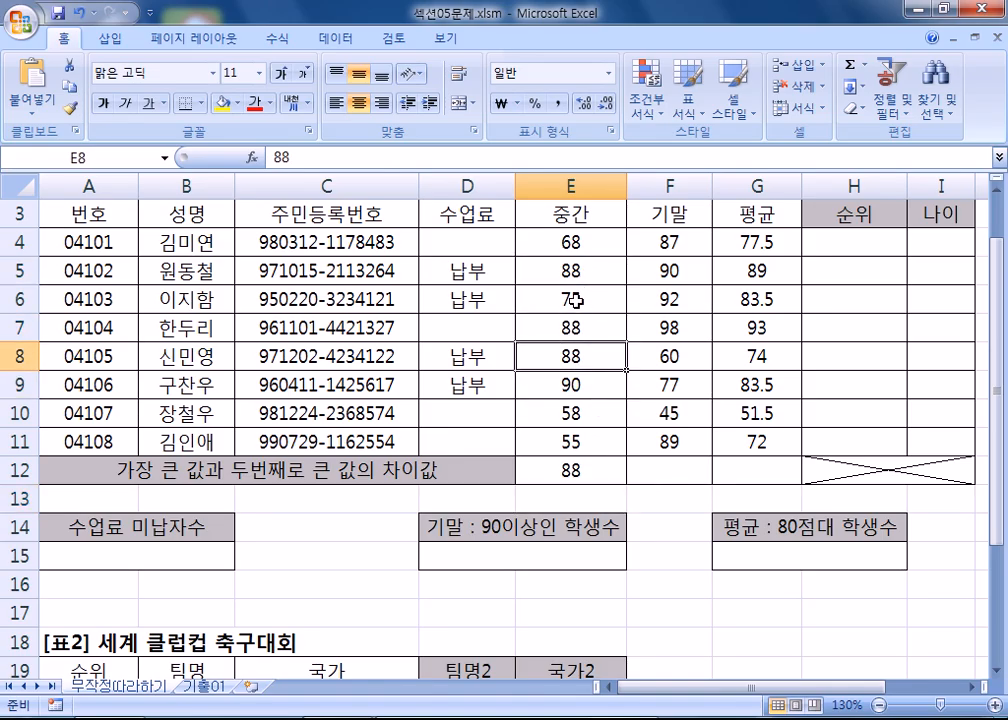
{"action": "left_click", "coordinate": [584, 468]}
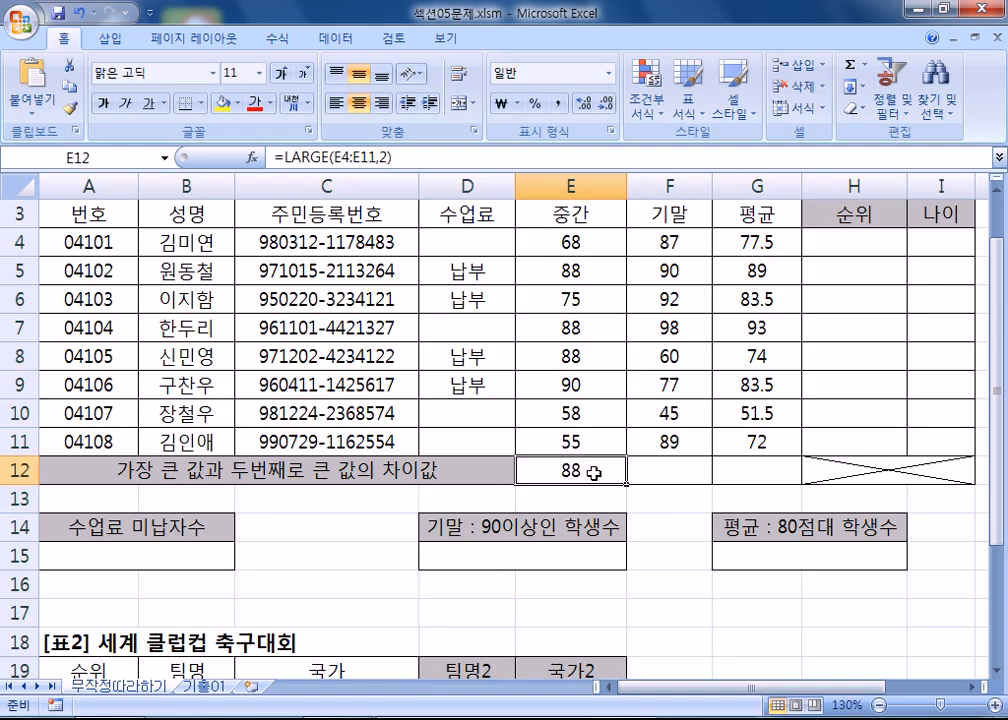
Step: Switch to Notepad and turn the MAX part of the function note into =MAX(E4:E11)
{"action": "key", "text": "alt+Tab"}
{"action": "left_click", "coordinate": [82, 305]}
{"action": "key", "text": "Home"}
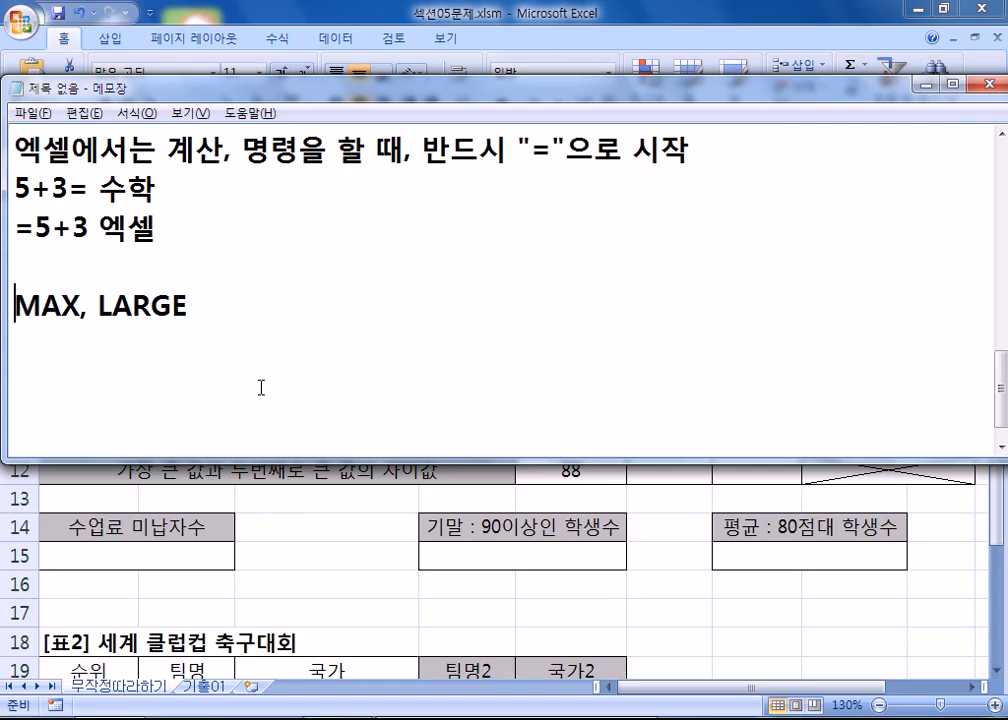
{"action": "type", "text": "="}
{"action": "key", "text": "Right"}
{"action": "key", "text": "Right"}
{"action": "key", "text": "Right"}
{"action": "key", "text": "Delete"}
{"action": "type", "text": "("}
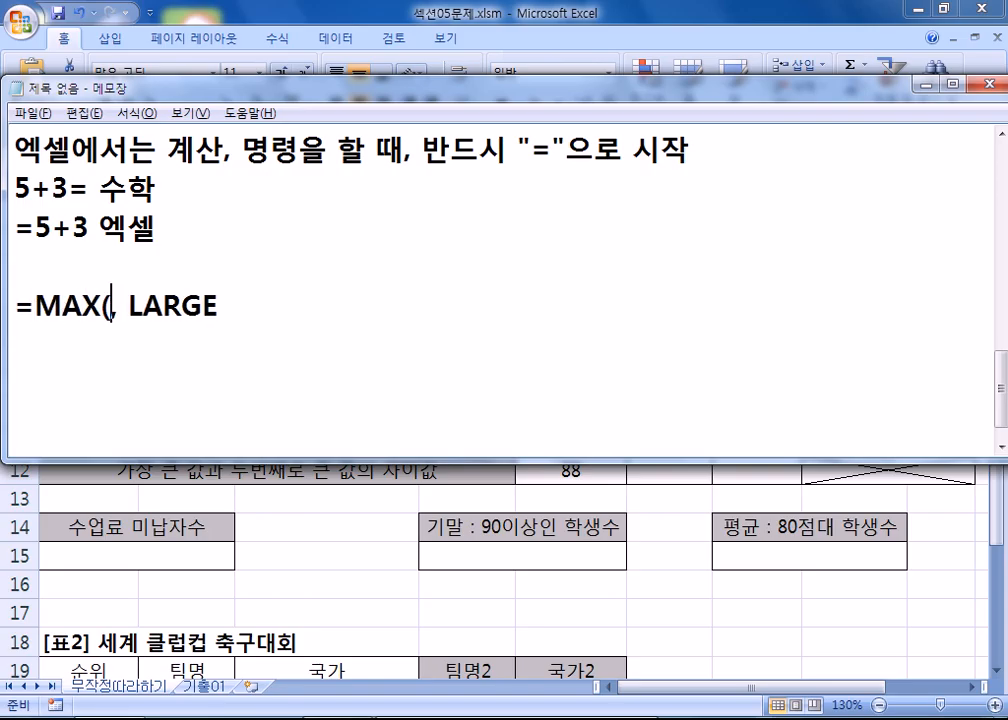
{"action": "key", "text": "alt+Tab"}
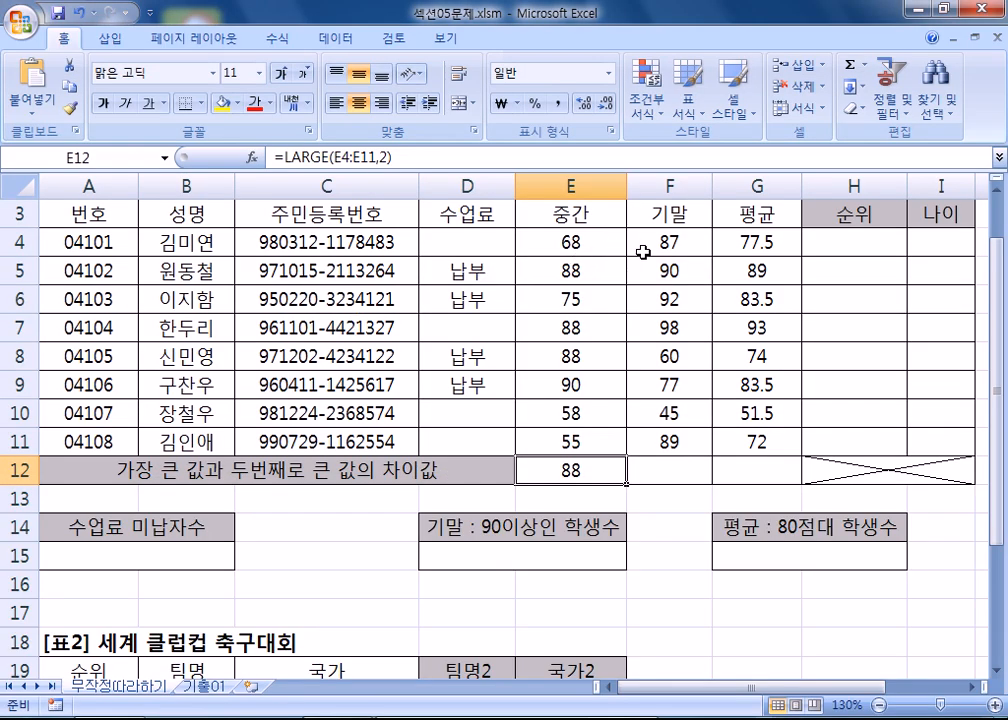
{"action": "key", "text": "alt+Tab"}
{"action": "type", "text": "E"}
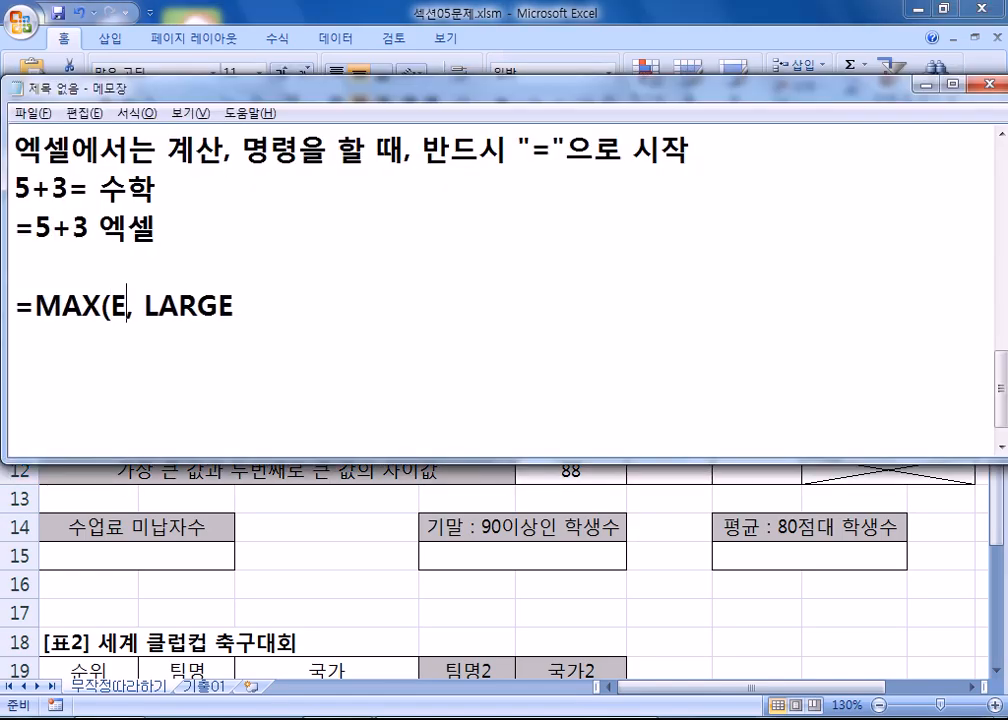
{"action": "type", "text": "4:"}
{"action": "type", "text": "E11)"}
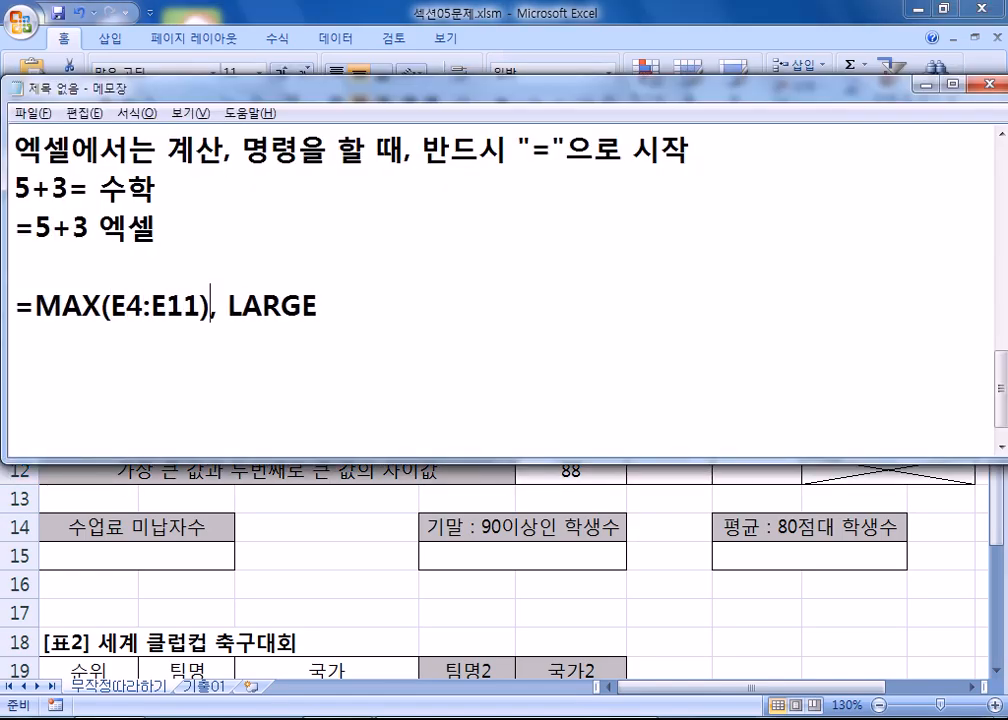
Step: Complete the note as =MAX(E4:E11) - LARGE(E4:E11, 2) and start a new line below it
{"action": "type", "text": " -"}
{"action": "key", "text": "Delete"}
{"action": "key", "text": "End"}
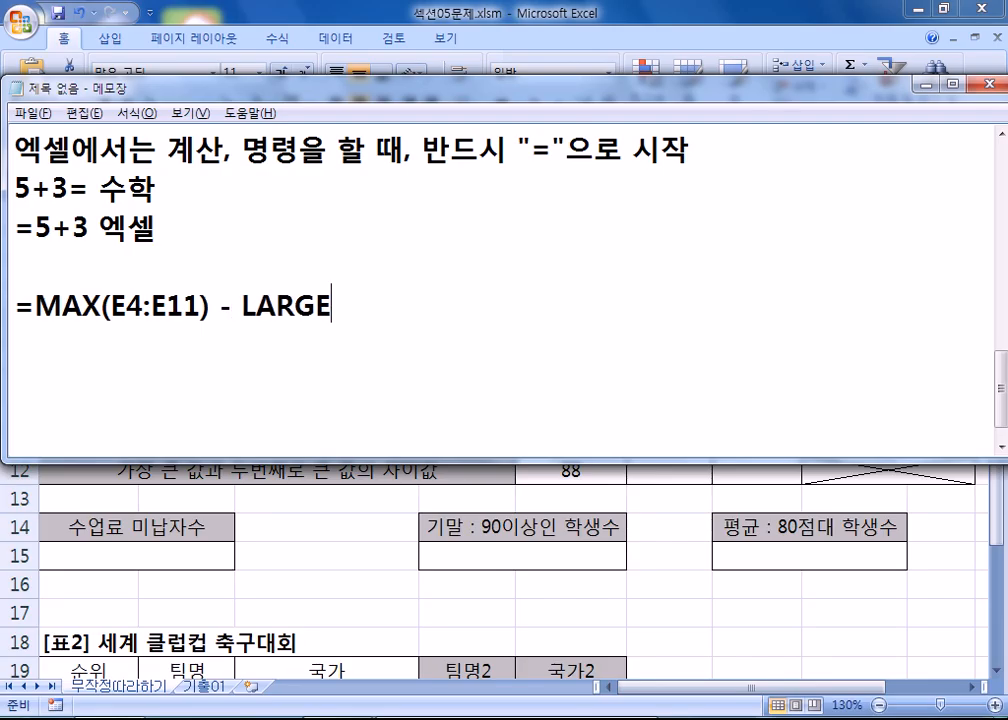
{"action": "type", "text": "(E4:"}
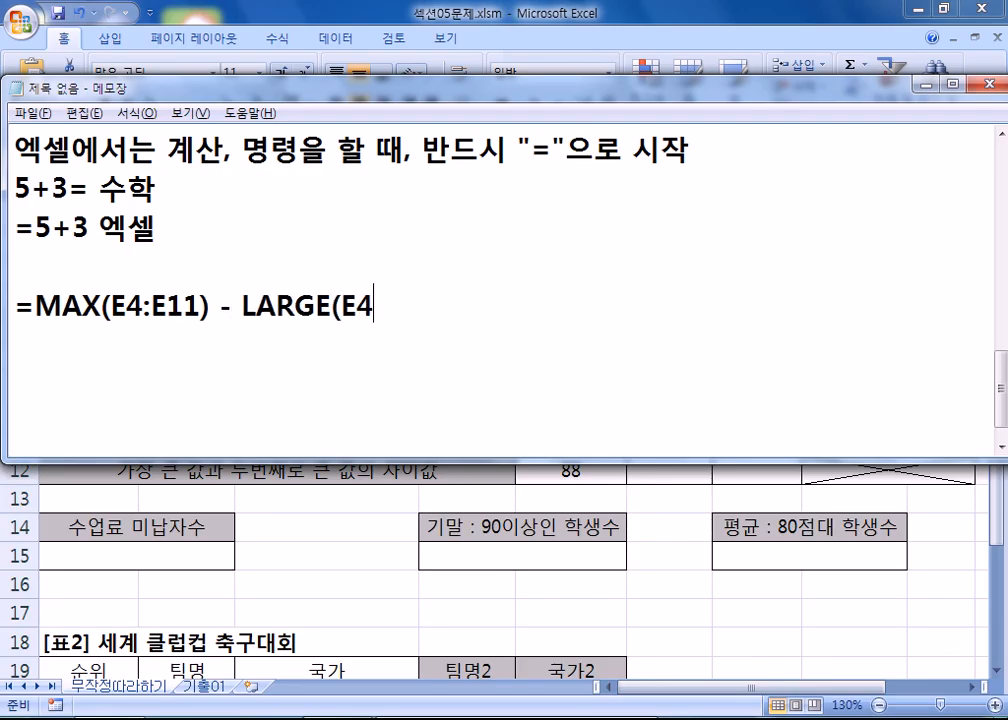
{"action": "type", "text": "E11, "}
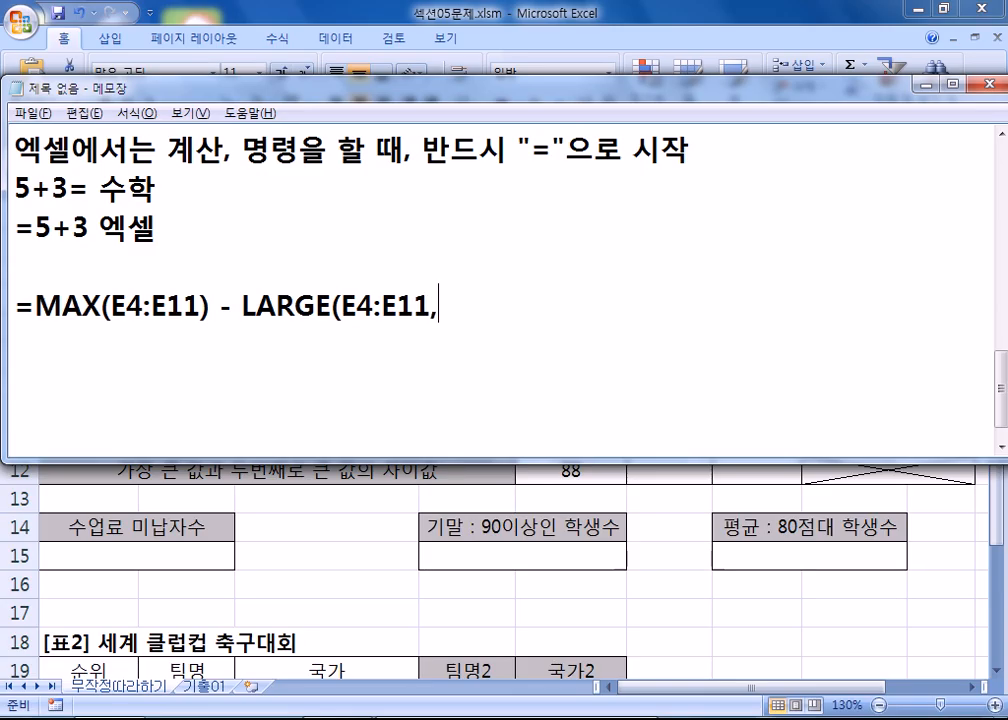
{"action": "type", "text": "2"}
{"action": "type", "text": ")"}
{"action": "key", "text": "Return"}
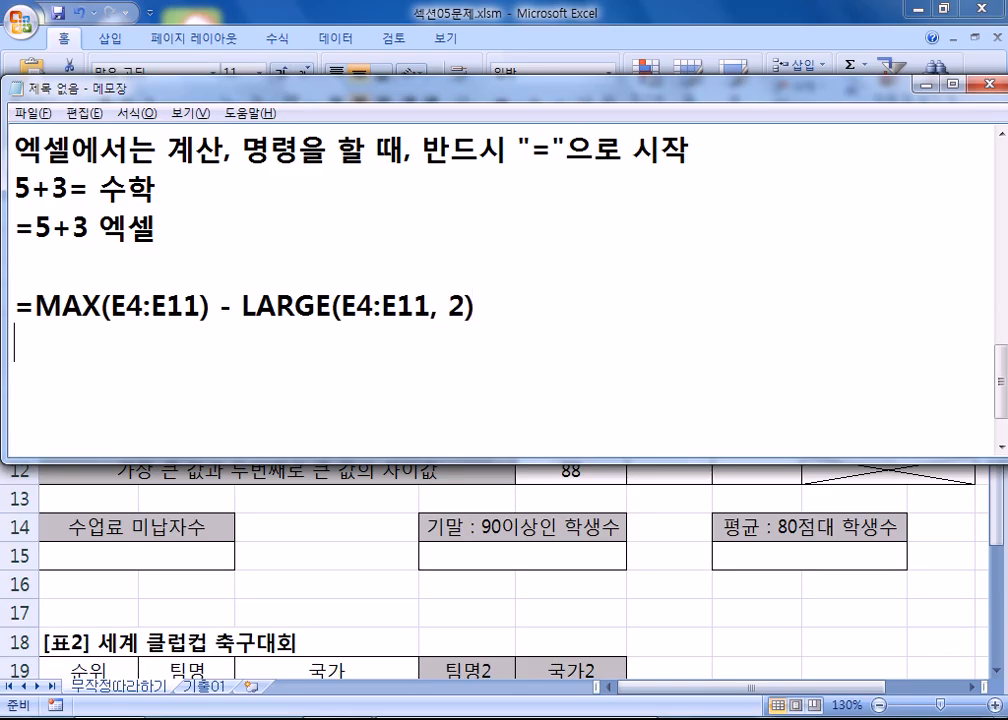
Step: Remove the spaces around the minus sign and after the comma so the note reads =MAX(E4:E11)-LARGE(E4:E11,2), and add a line break
{"action": "left_click_drag", "start_coordinate": [441, 307], "coordinate": [452, 307]}
{"action": "left_click_drag", "start_coordinate": [210, 307], "coordinate": [241, 307]}
{"action": "left_click", "coordinate": [209, 305]}
{"action": "key", "text": "Delete"}
{"action": "left_click", "coordinate": [220, 305]}
{"action": "key", "text": "Delete"}
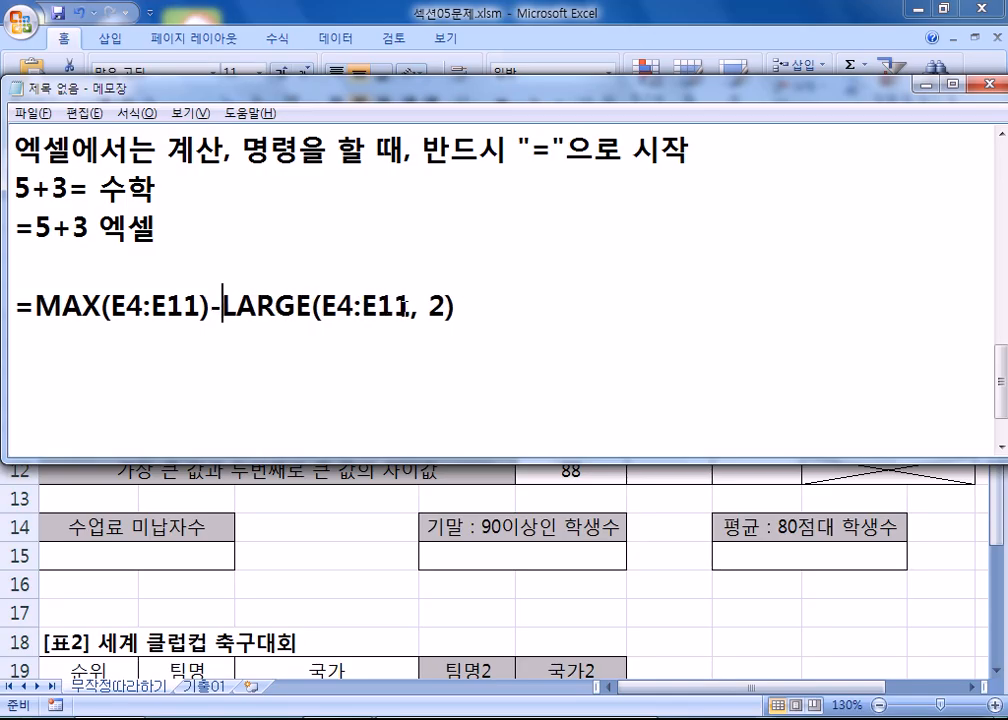
{"action": "left_click", "coordinate": [422, 307]}
{"action": "key", "text": "Delete"}
{"action": "left_click", "coordinate": [497, 320]}
{"action": "key", "text": "Return"}
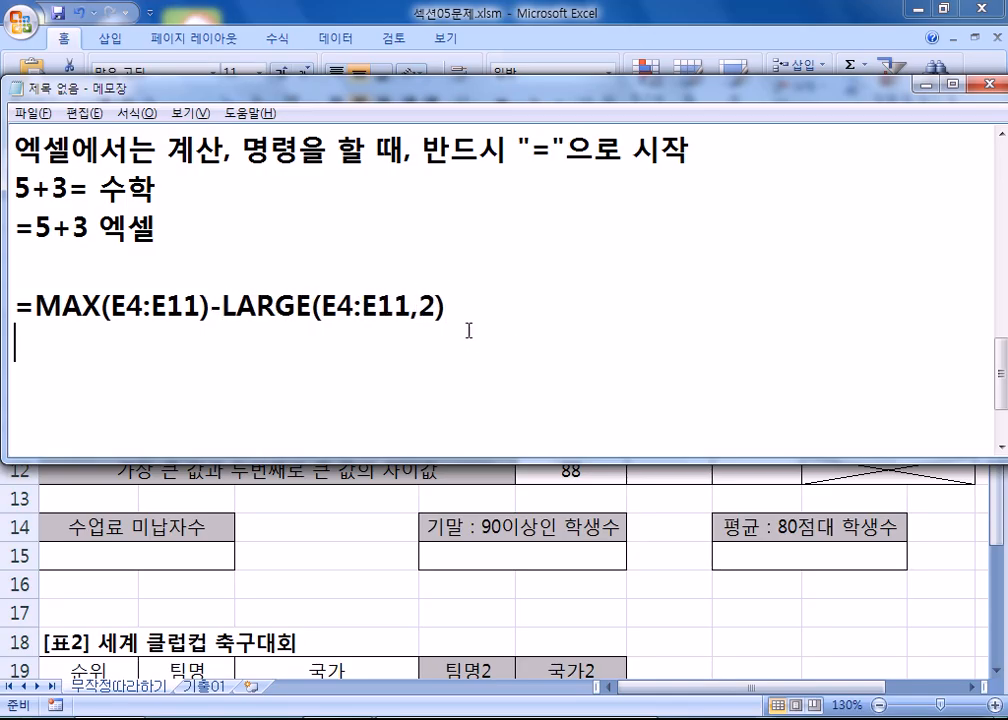
Step: Review the MAX part, the LARGE part and the minus sign of the noted formula
{"action": "left_click_drag", "start_coordinate": [210, 305], "coordinate": [28, 296]}
{"action": "left_click_drag", "start_coordinate": [222, 306], "coordinate": [453, 308]}
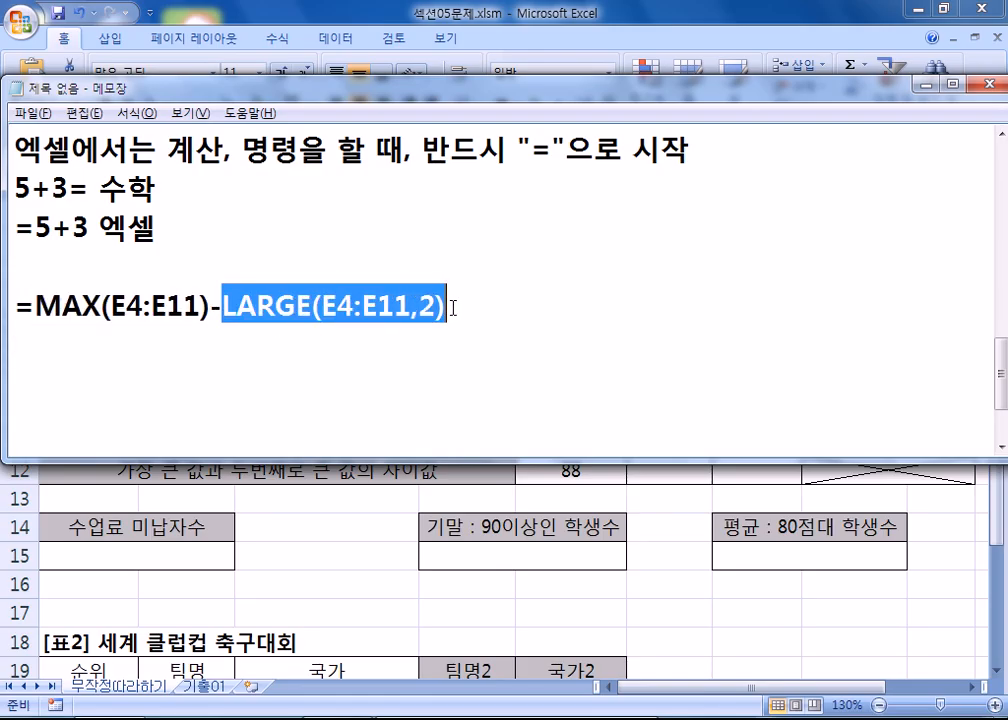
{"action": "left_click_drag", "start_coordinate": [210, 306], "coordinate": [222, 306]}
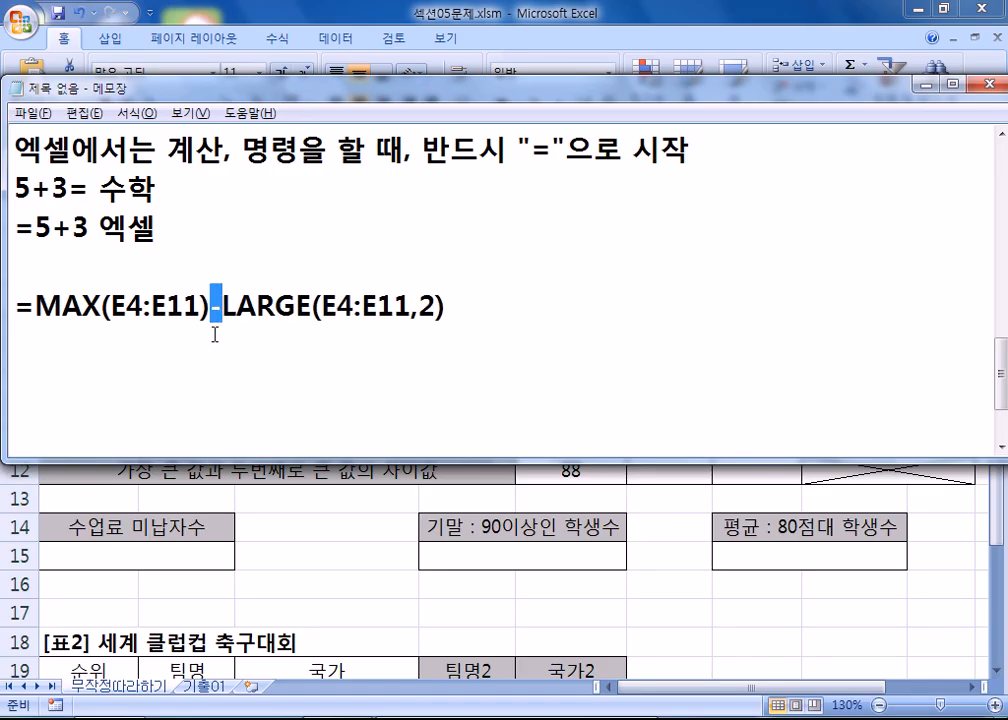
{"action": "left_click", "coordinate": [217, 335]}
Step: Switch to Excel and write =MAX(E4:E11)-LARGE(E4:E11,2) in cell E12, replacing the existing formula
{"action": "key", "text": "alt+Tab"}
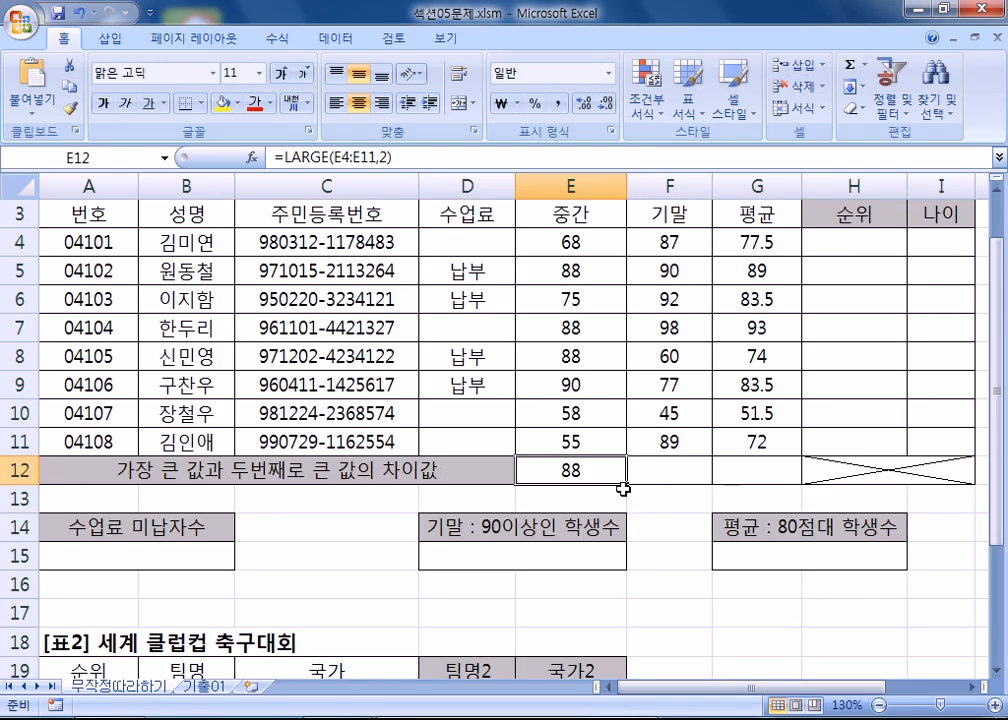
{"action": "type", "text": "="}
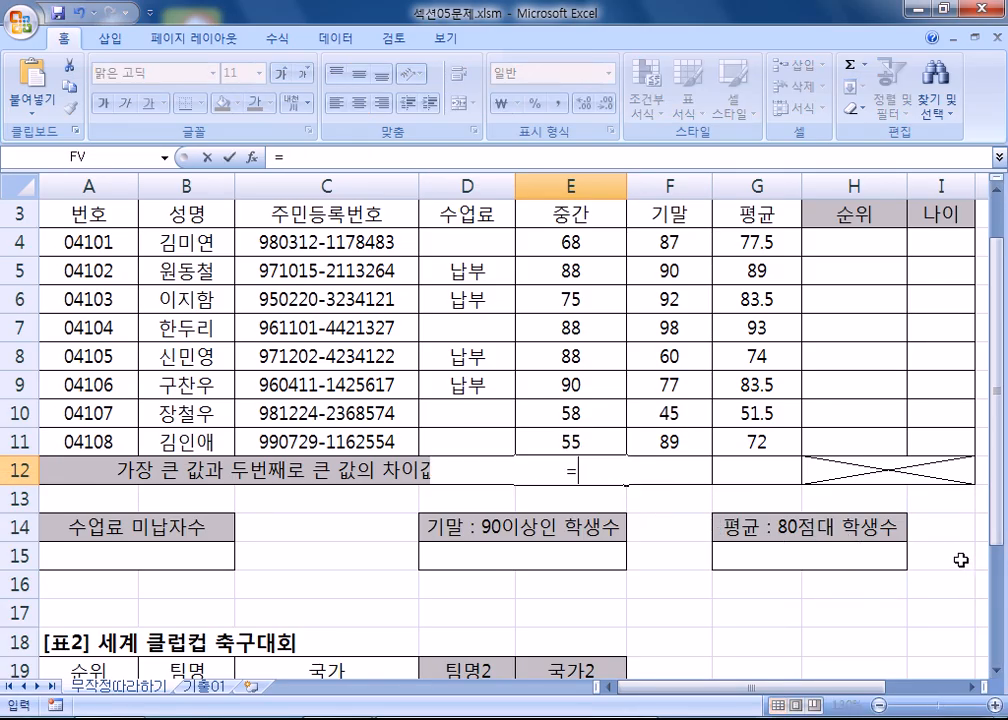
{"action": "type", "text": "MAX("}
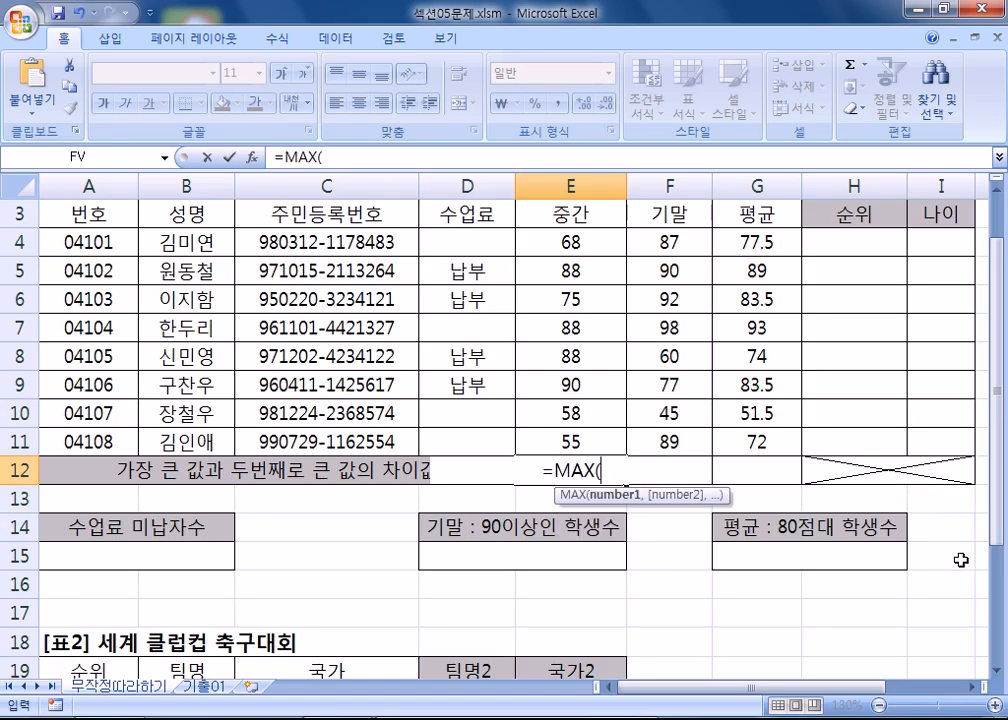
{"action": "left_click_drag", "start_coordinate": [571, 236], "coordinate": [578, 445]}
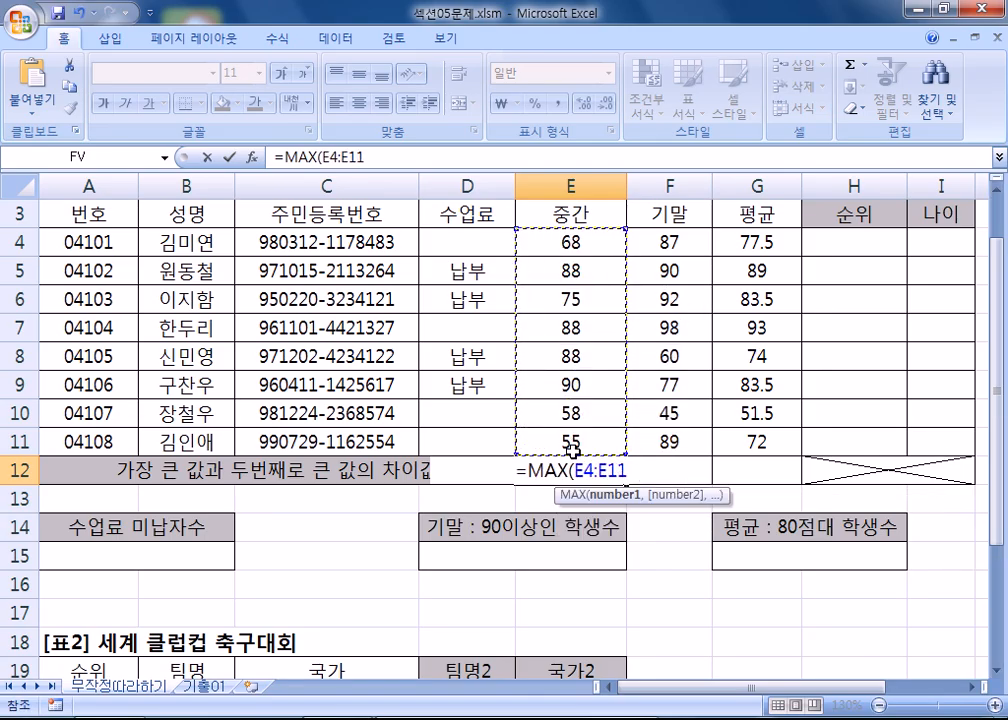
{"action": "type", "text": ")-"}
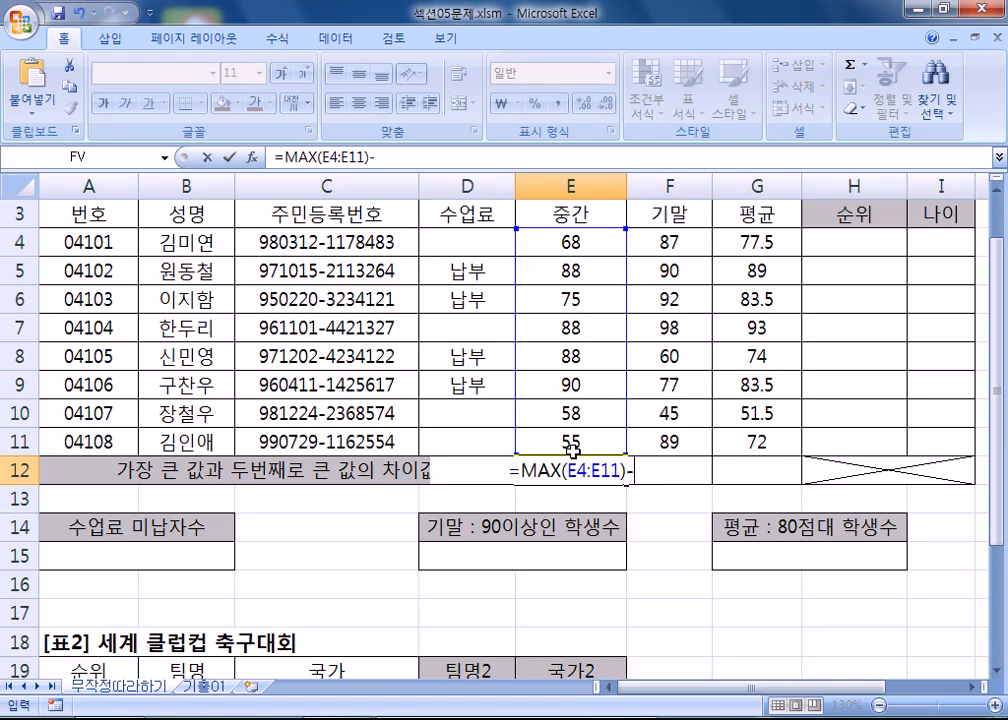
{"action": "type", "text": "LARGE("}
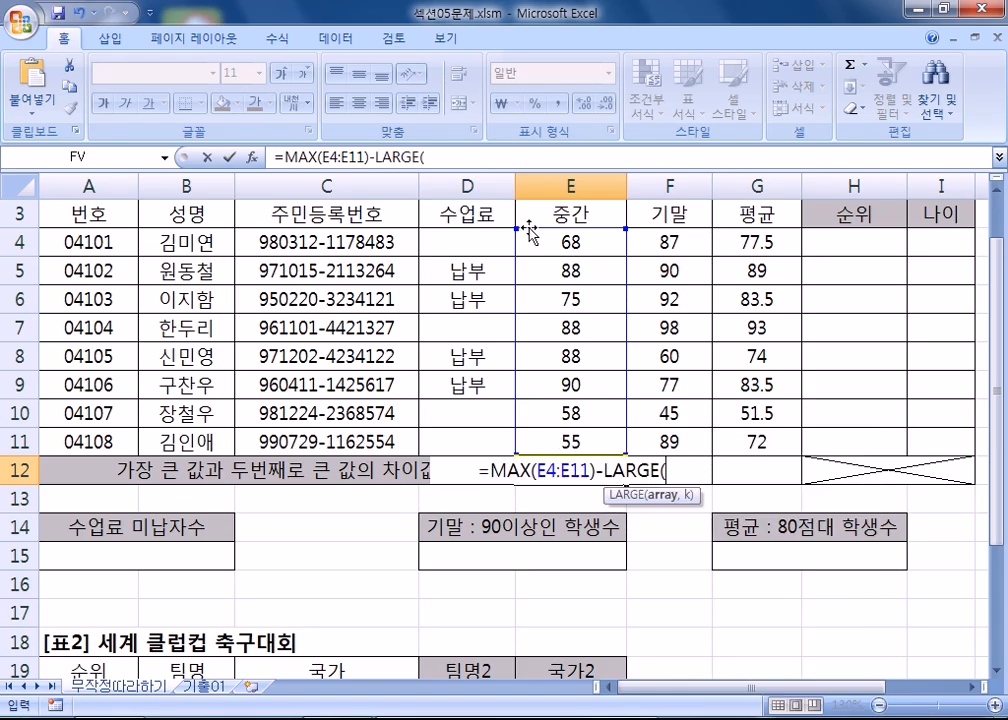
{"action": "left_click_drag", "start_coordinate": [520, 241], "coordinate": [550, 440]}
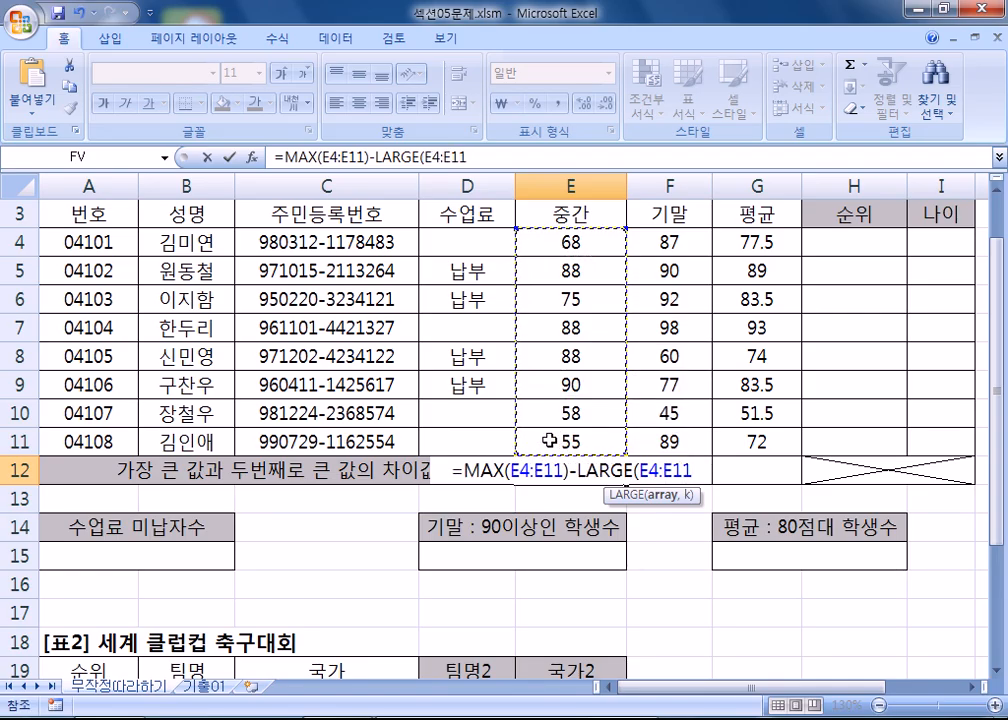
{"action": "type", "text": ",2)"}
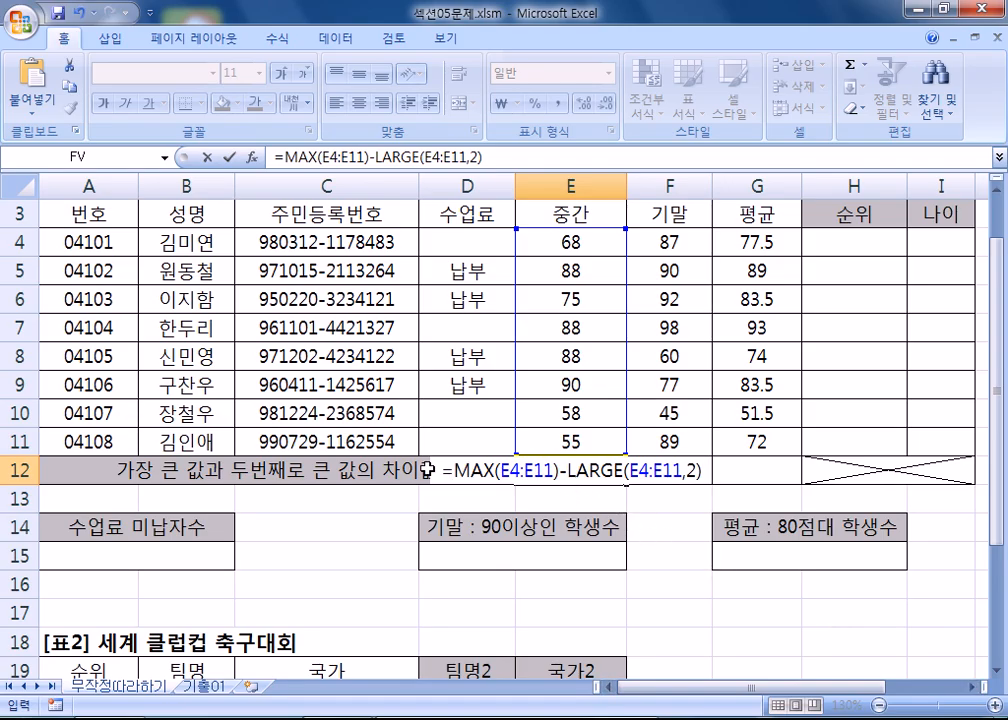
Step: Check the leading equals sign in E12's formula, and add "=" on the line below the formula in Notepad
{"action": "left_click_drag", "start_coordinate": [453, 473], "coordinate": [443, 473]}
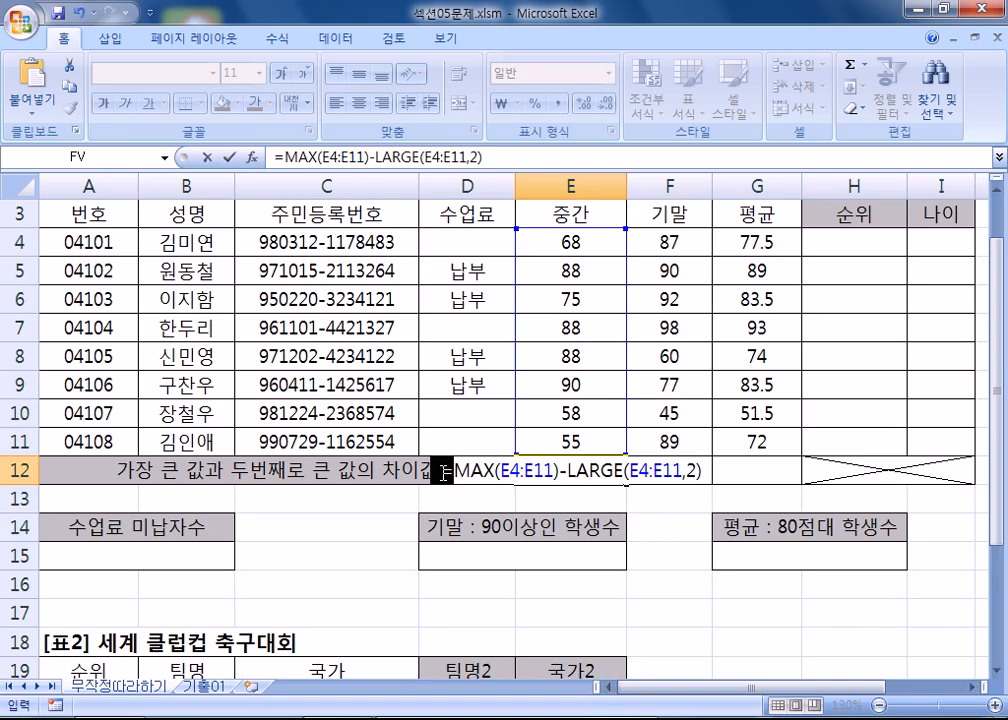
{"action": "left_click", "coordinate": [447, 474]}
{"action": "key", "text": "alt+Tab"}
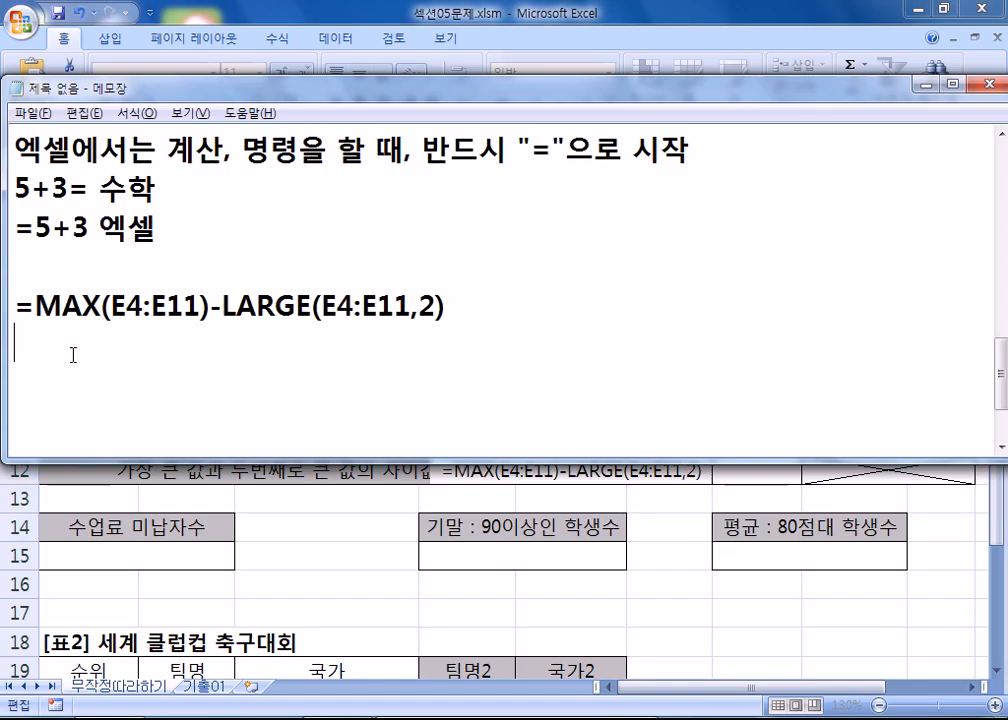
{"action": "left_click_drag", "start_coordinate": [29, 302], "coordinate": [14, 304]}
{"action": "left_click", "coordinate": [36, 341]}
{"action": "type", "text": "="}
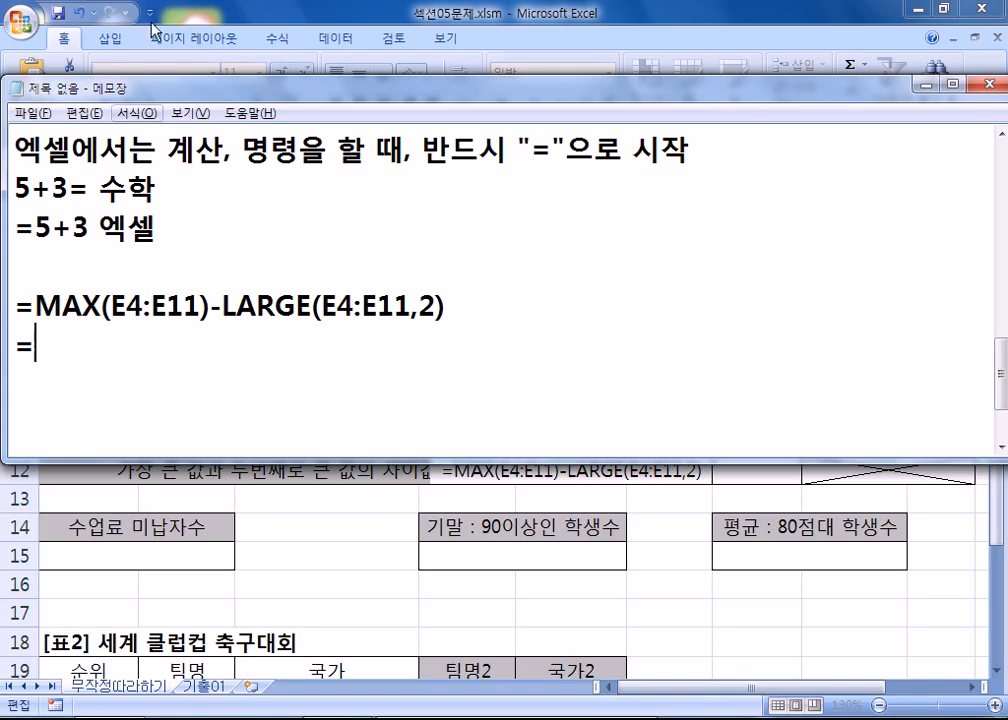
Step: Try an equals sign between MAX and LARGE in the noted formula, compare it with the leading one, and restore the minus sign
{"action": "left_click_drag", "start_coordinate": [213, 305], "coordinate": [232, 305]}
{"action": "type", "text": "="}
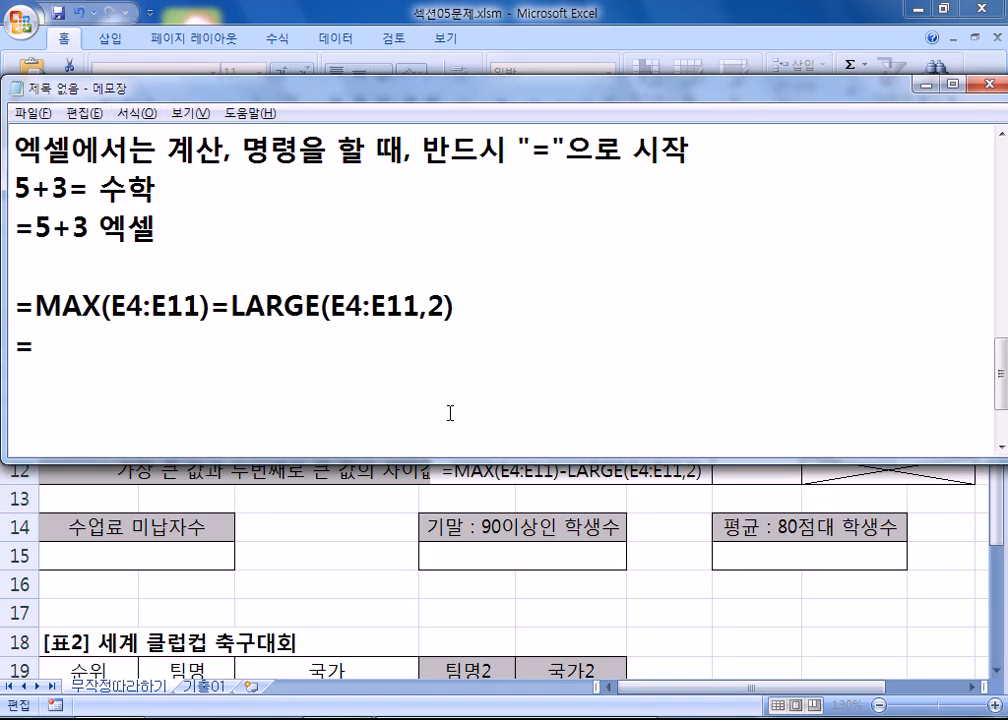
{"action": "left_click_drag", "start_coordinate": [36, 305], "coordinate": [445, 307]}
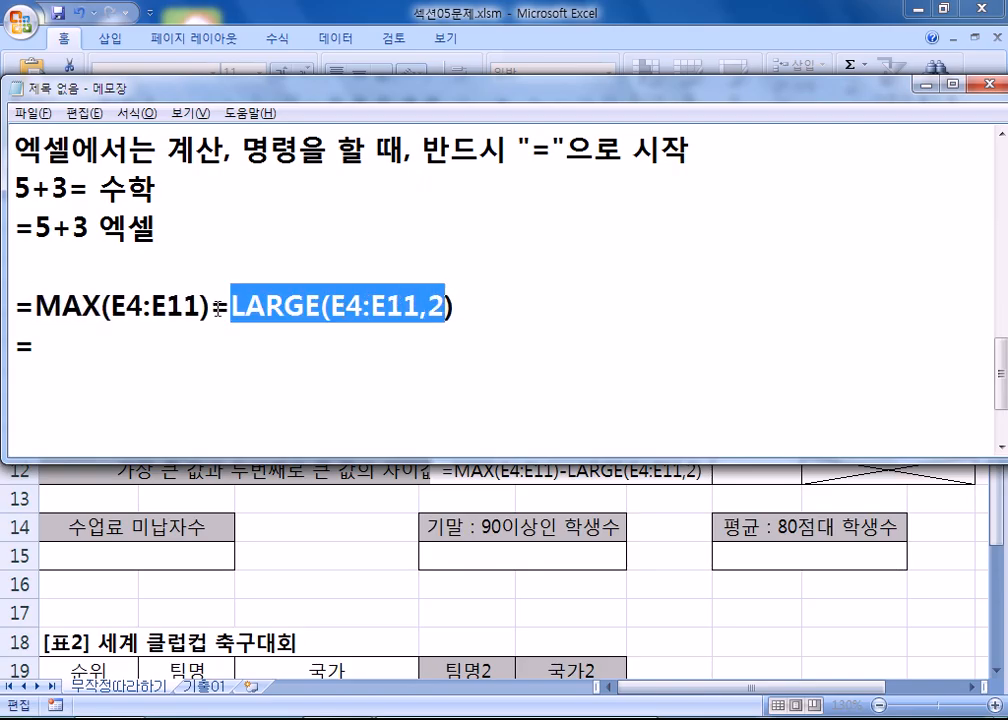
{"action": "left_click_drag", "start_coordinate": [216, 308], "coordinate": [232, 306]}
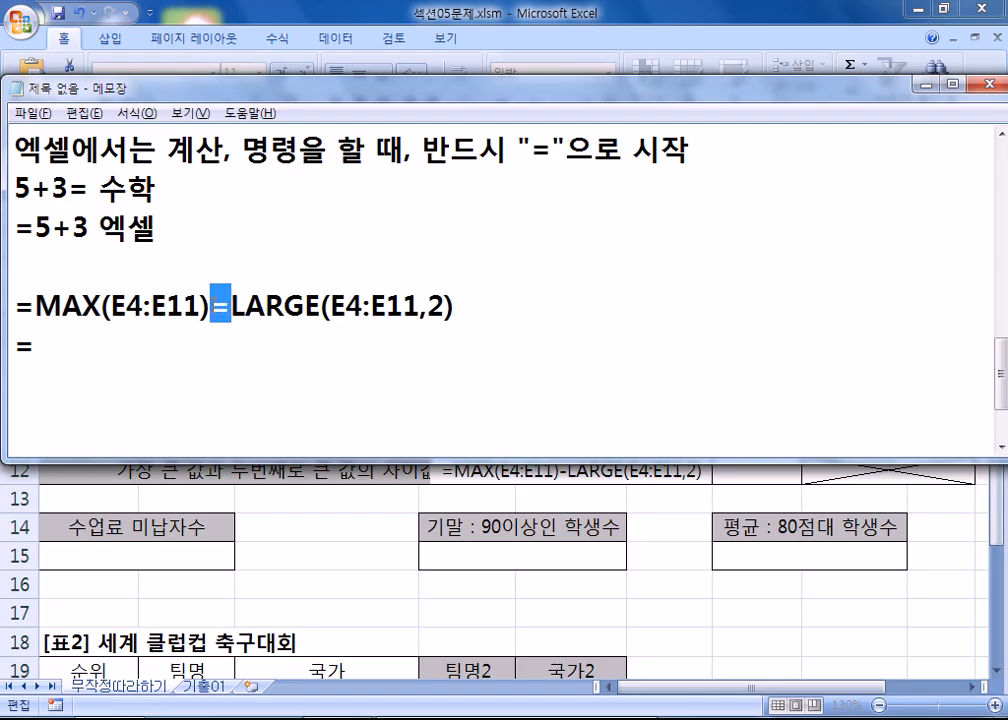
{"action": "left_click_drag", "start_coordinate": [14, 306], "coordinate": [24, 308]}
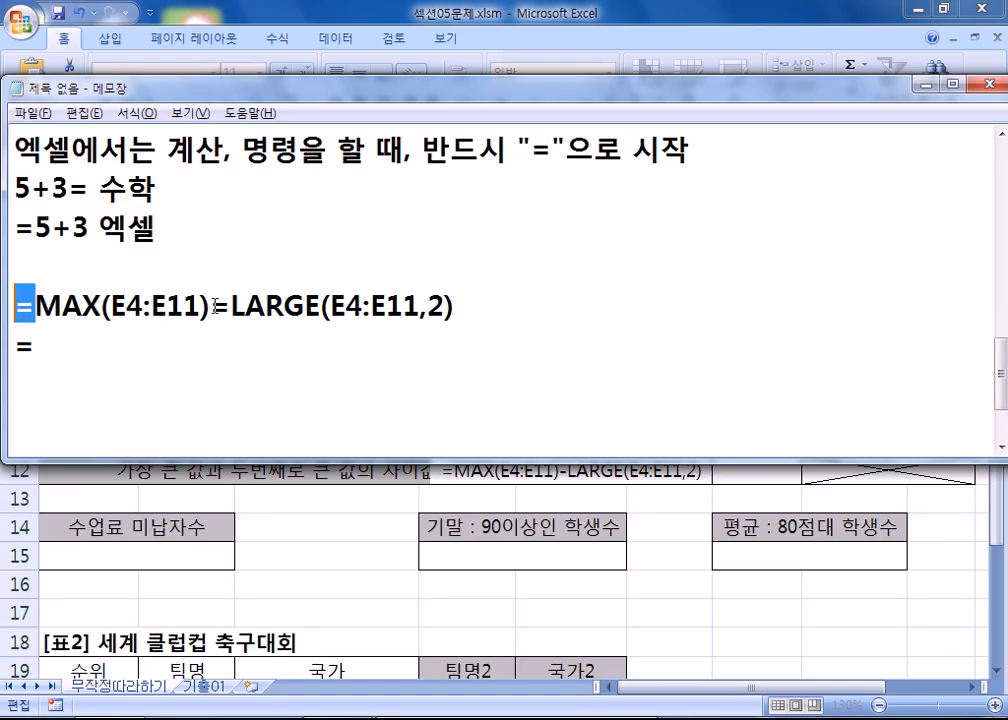
{"action": "left_click_drag", "start_coordinate": [213, 297], "coordinate": [232, 306]}
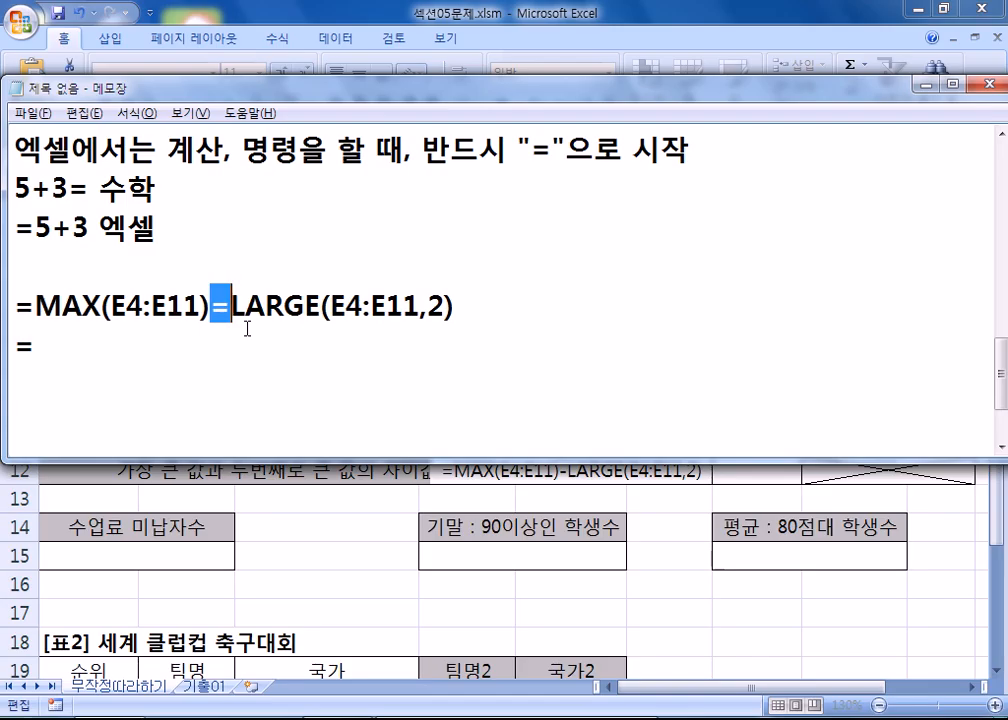
{"action": "type", "text": "-"}
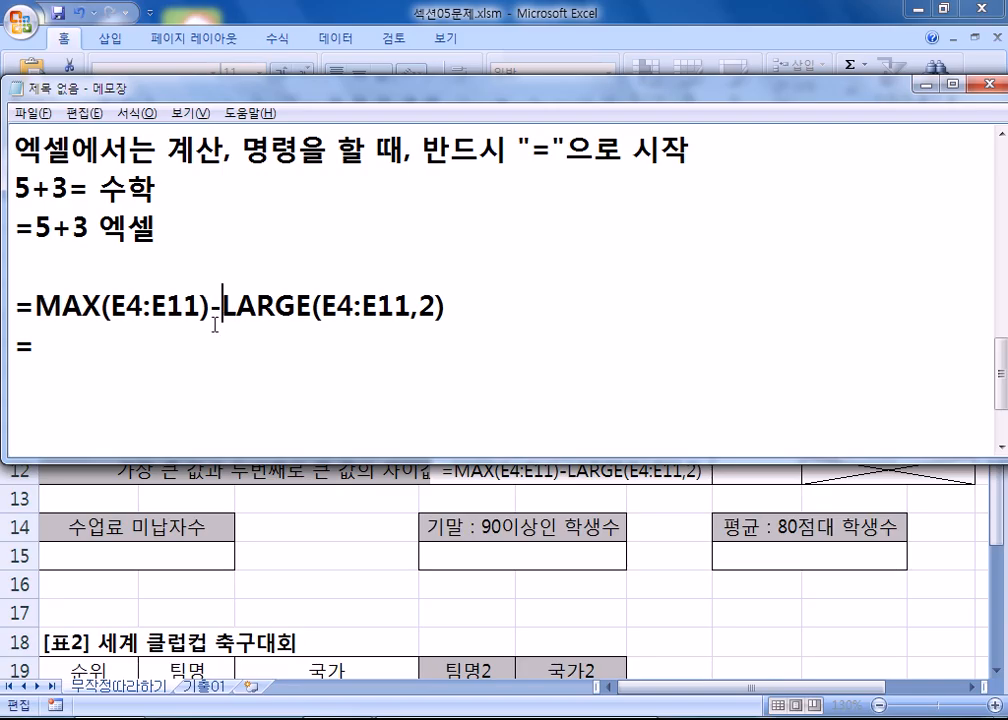
Step: Copy LARGE(E4:E11,2) from the noted formula to the line below, after the equals sign
{"action": "left_click_drag", "start_coordinate": [223, 305], "coordinate": [508, 317]}
{"action": "key", "text": "ctrl+c"}
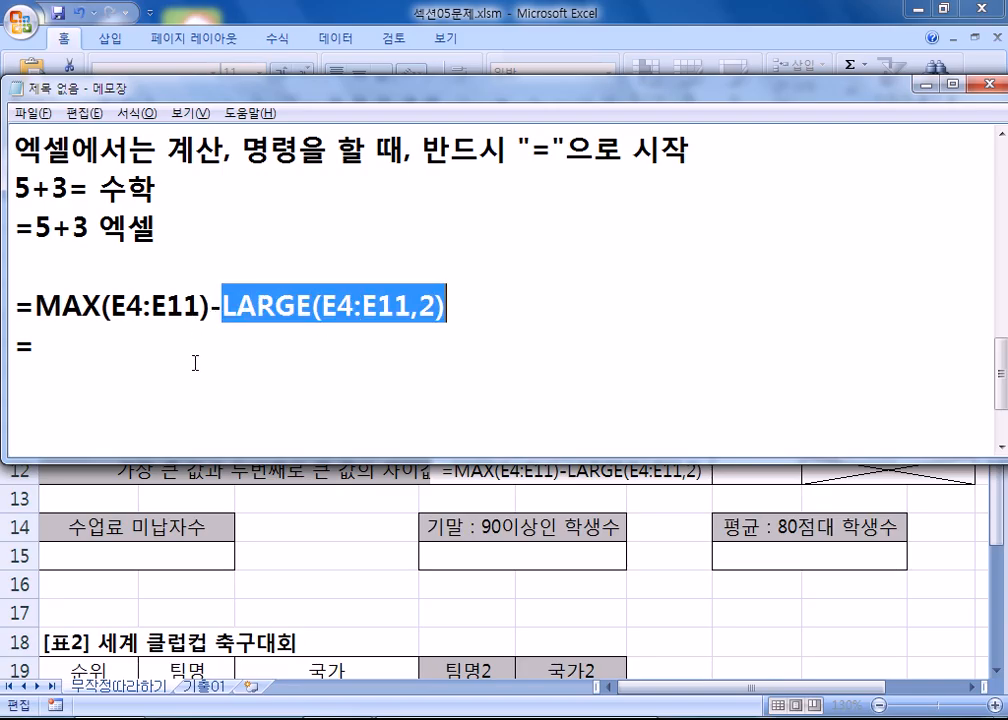
{"action": "left_click", "coordinate": [63, 345]}
{"action": "key", "text": "ctrl+v"}
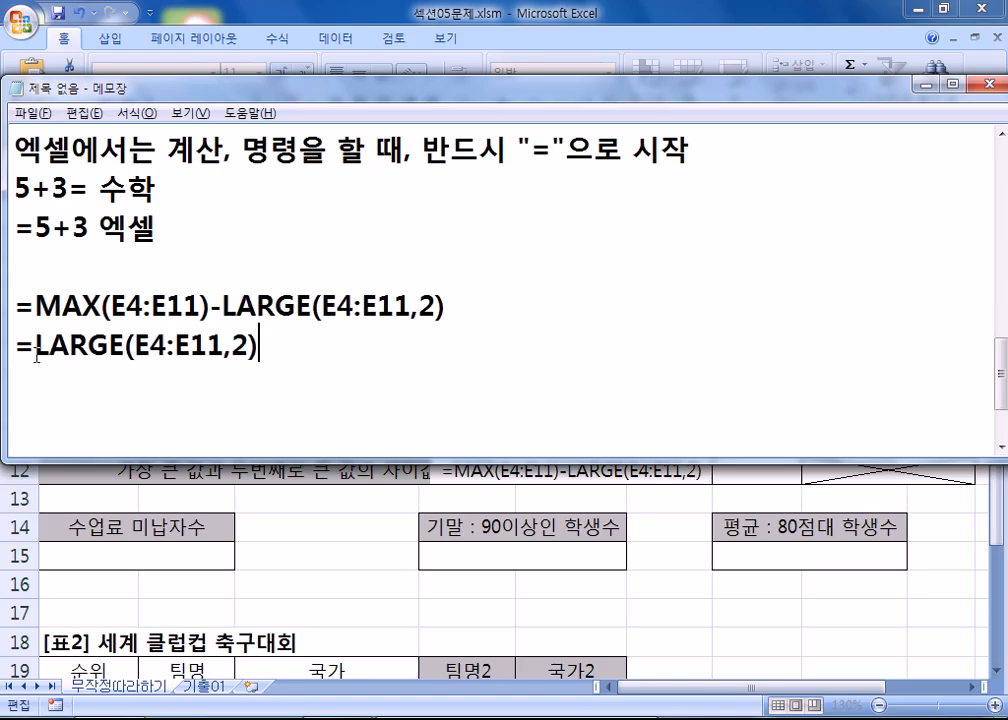
Step: Compare the standalone LARGE formula with the combined MAX-LARGE formula in the notes, and return to Excel
{"action": "left_click_drag", "start_coordinate": [14, 345], "coordinate": [300, 348]}
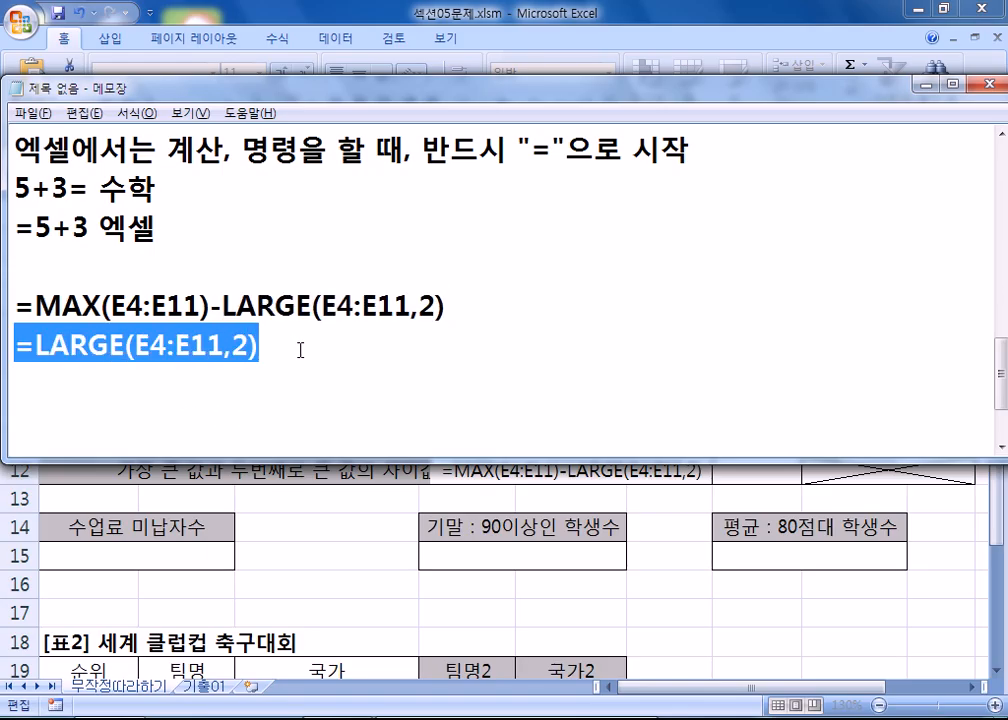
{"action": "left_click", "coordinate": [277, 305]}
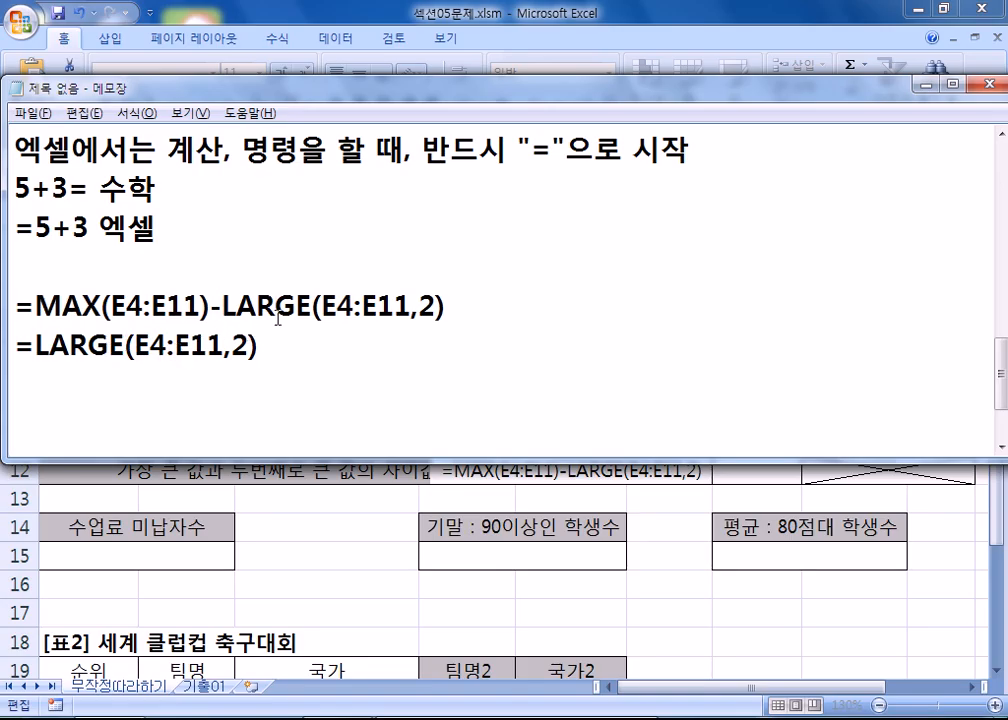
{"action": "left_click_drag", "start_coordinate": [463, 306], "coordinate": [4, 306]}
{"action": "left_click", "coordinate": [103, 306]}
{"action": "key", "text": "alt+Tab"}
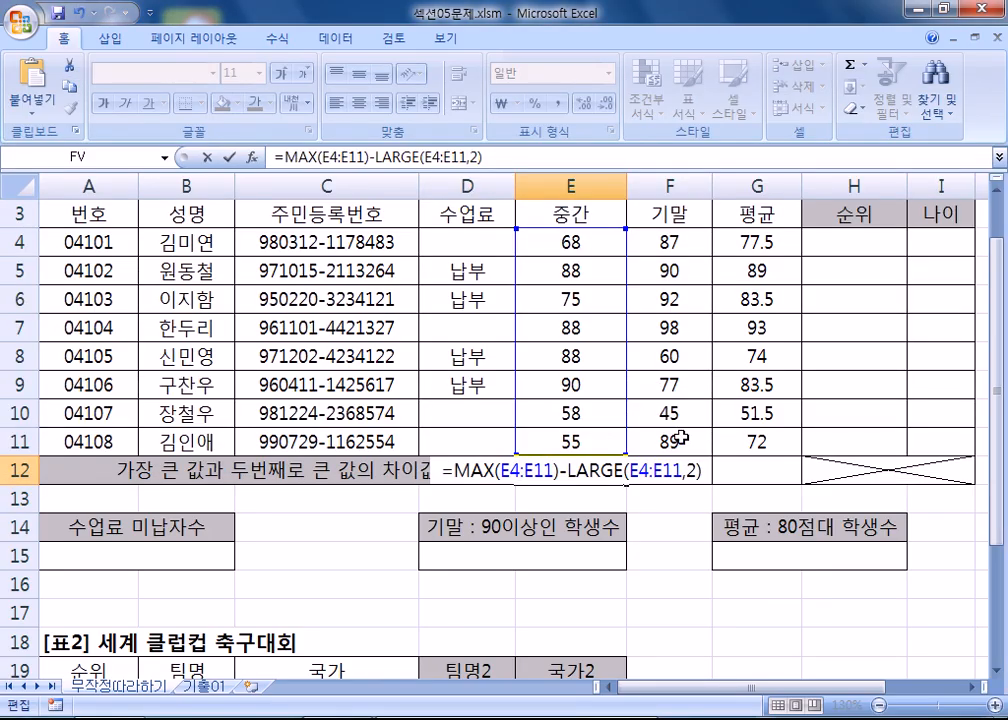
Step: Confirm the =MAX(E4:E11)-LARGE(E4:E11,2) formula in E12 and reselect the cell
{"action": "key", "text": "Return"}
{"action": "left_click", "coordinate": [557, 471]}
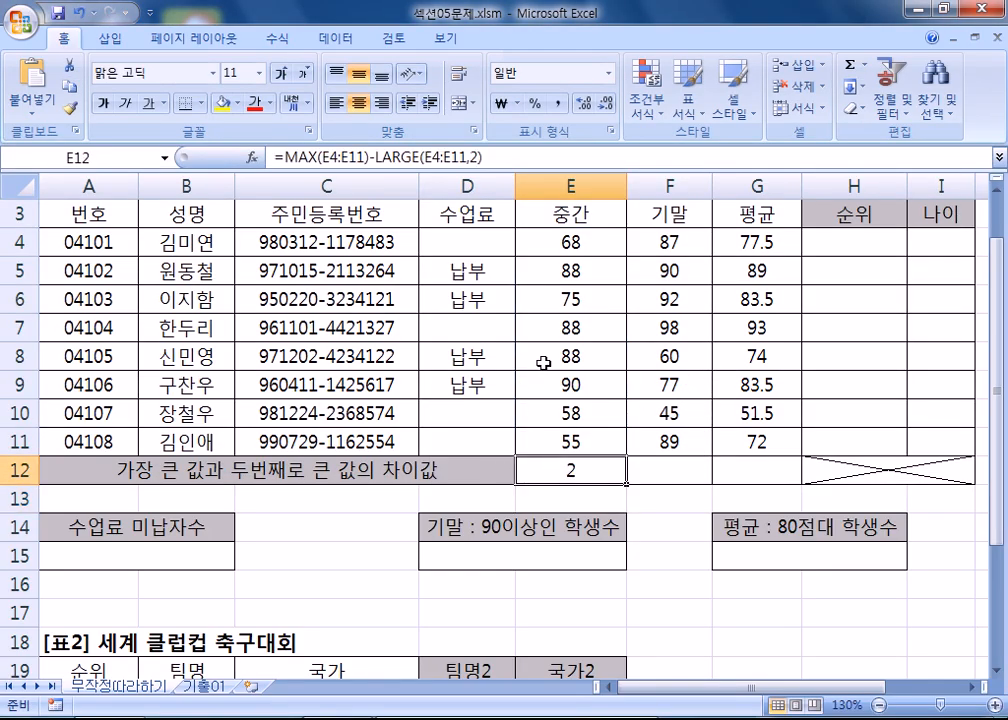
Step: Start a formula in F12 with the statistical function MAX over F4:F11, using the function wizard
{"action": "left_click", "coordinate": [668, 468]}
{"action": "left_click_drag", "start_coordinate": [850, 688], "coordinate": [925, 699]}
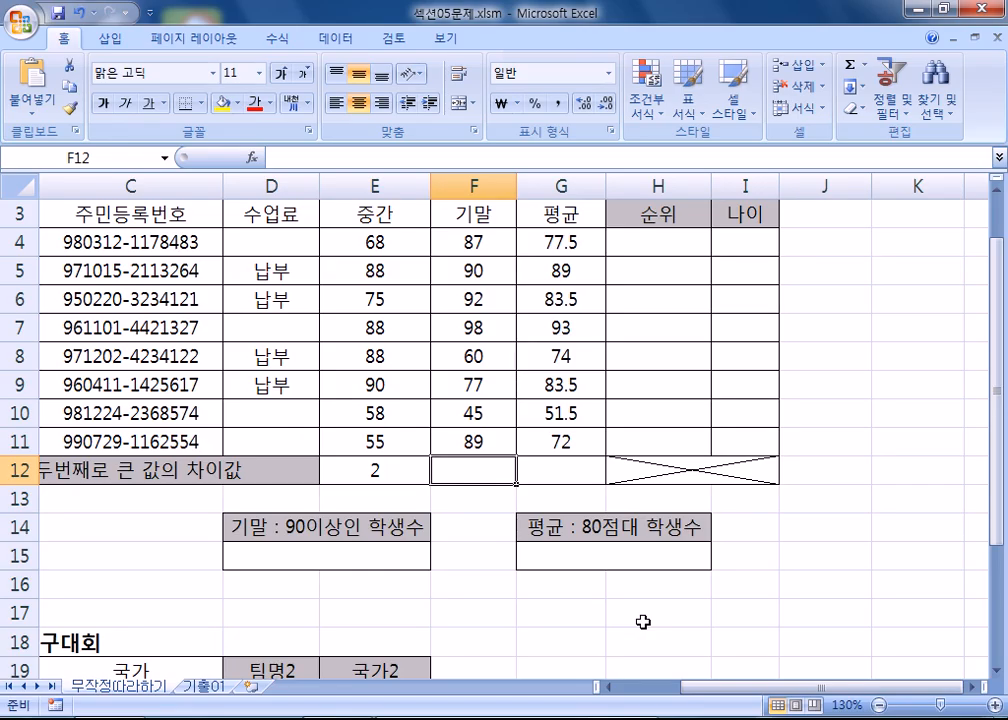
{"action": "scroll", "coordinate": [643, 622], "scroll_direction": "down", "scroll_amount": 1}
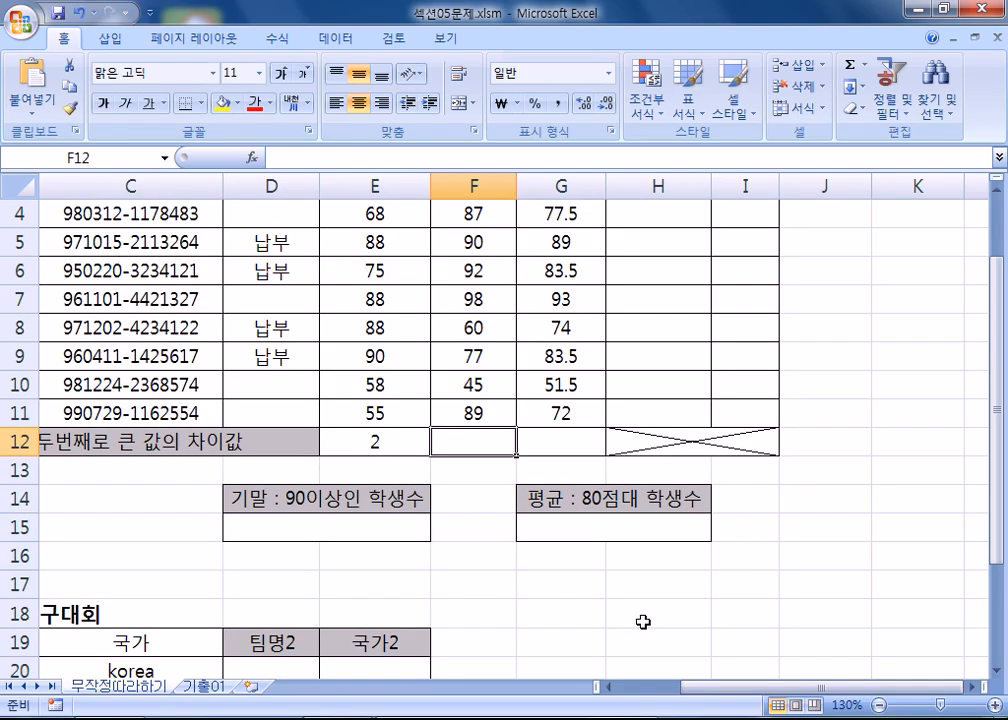
{"action": "type", "text": "="}
{"action": "left_click", "coordinate": [253, 157]}
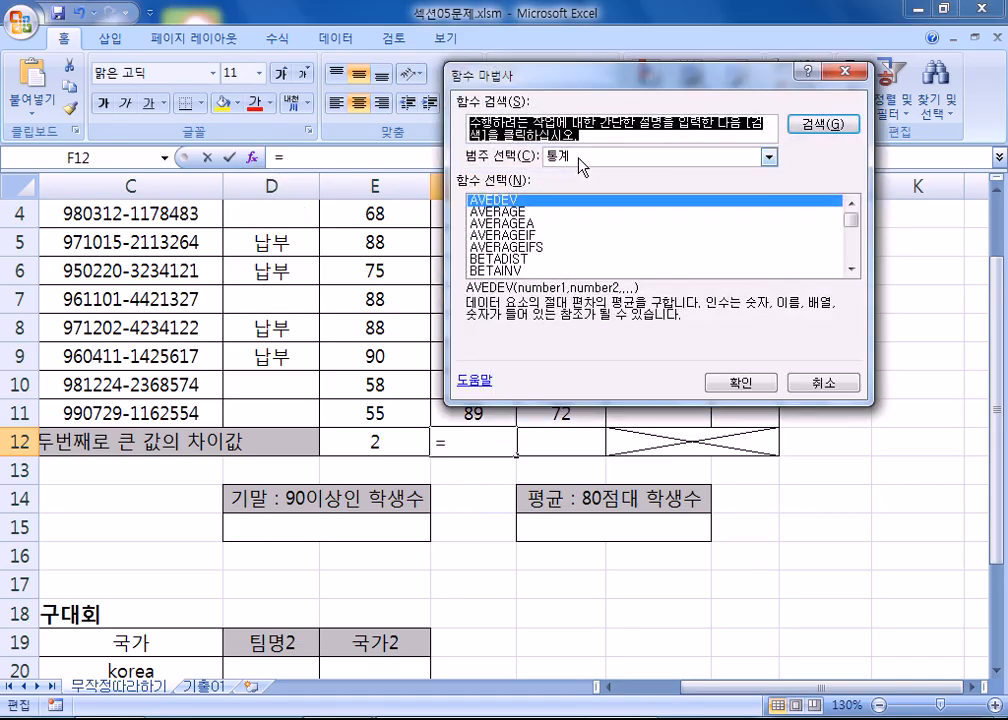
{"action": "left_click", "coordinate": [582, 167]}
{"action": "left_click", "coordinate": [560, 231]}
{"action": "left_click", "coordinate": [545, 225]}
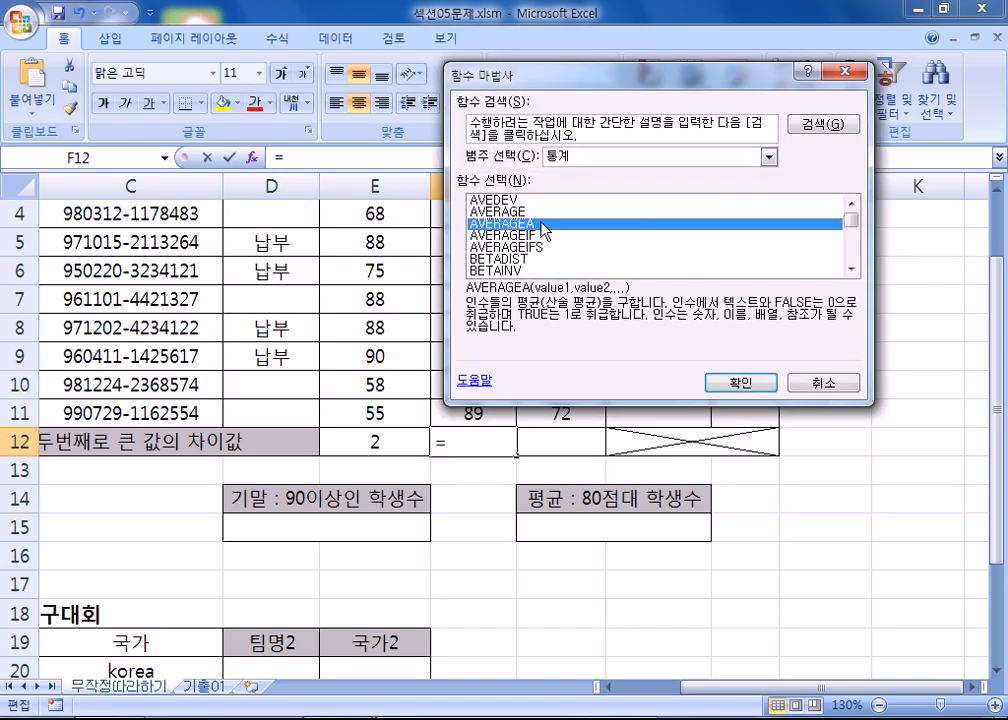
{"action": "key", "text": "m"}
{"action": "scroll", "coordinate": [562, 250], "scroll_direction": "down", "scroll_amount": 2}
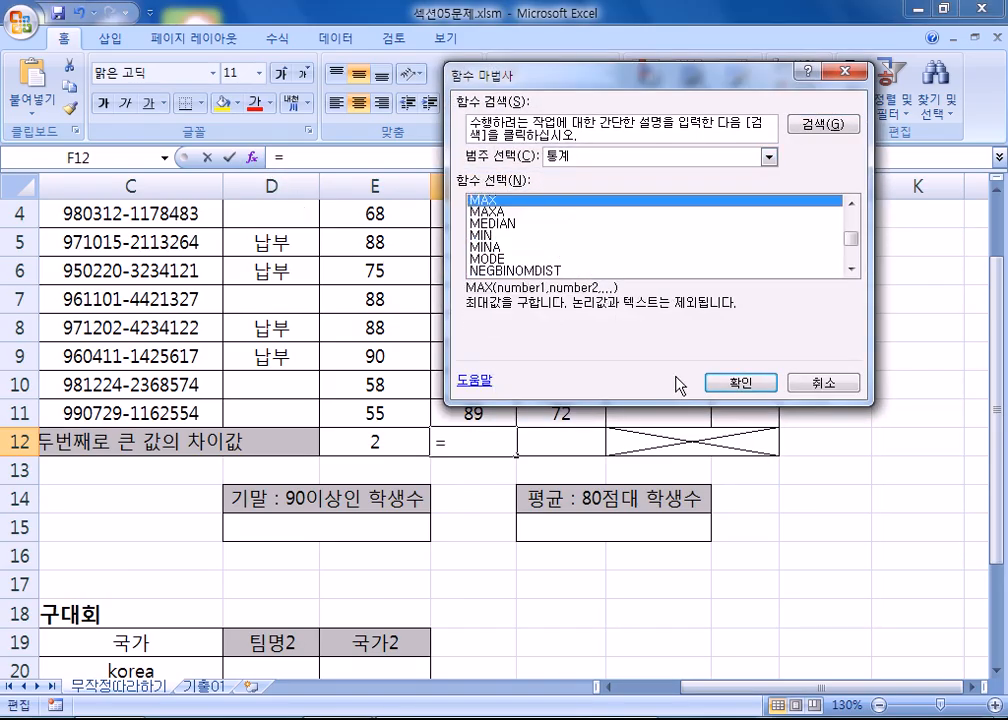
{"action": "left_click", "coordinate": [720, 386]}
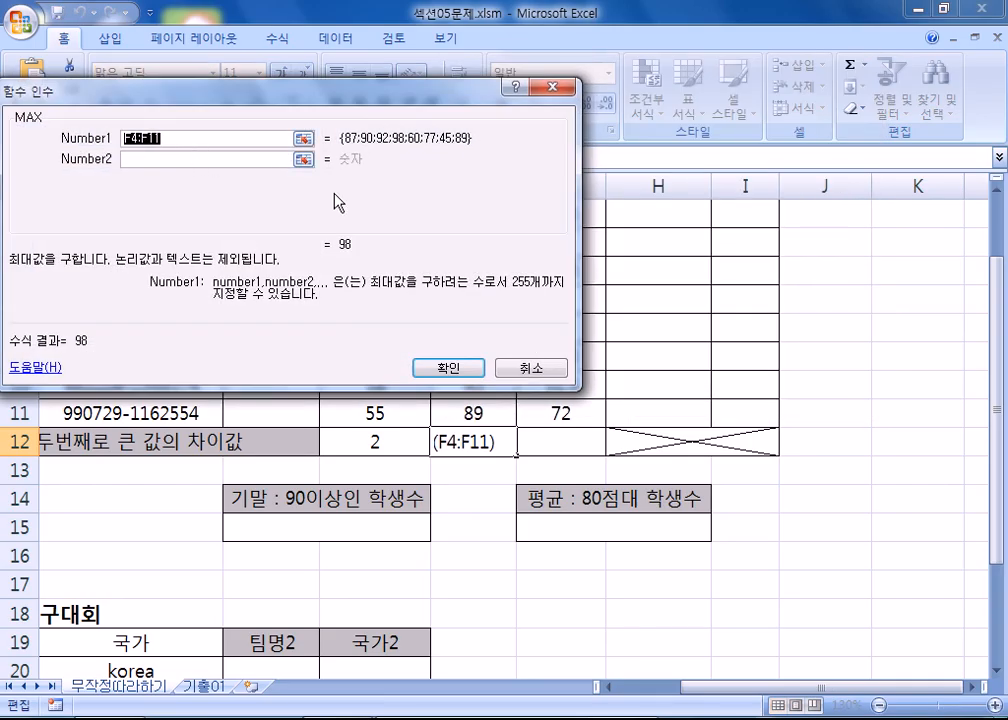
{"action": "left_click_drag", "start_coordinate": [356, 98], "coordinate": [608, 200]}
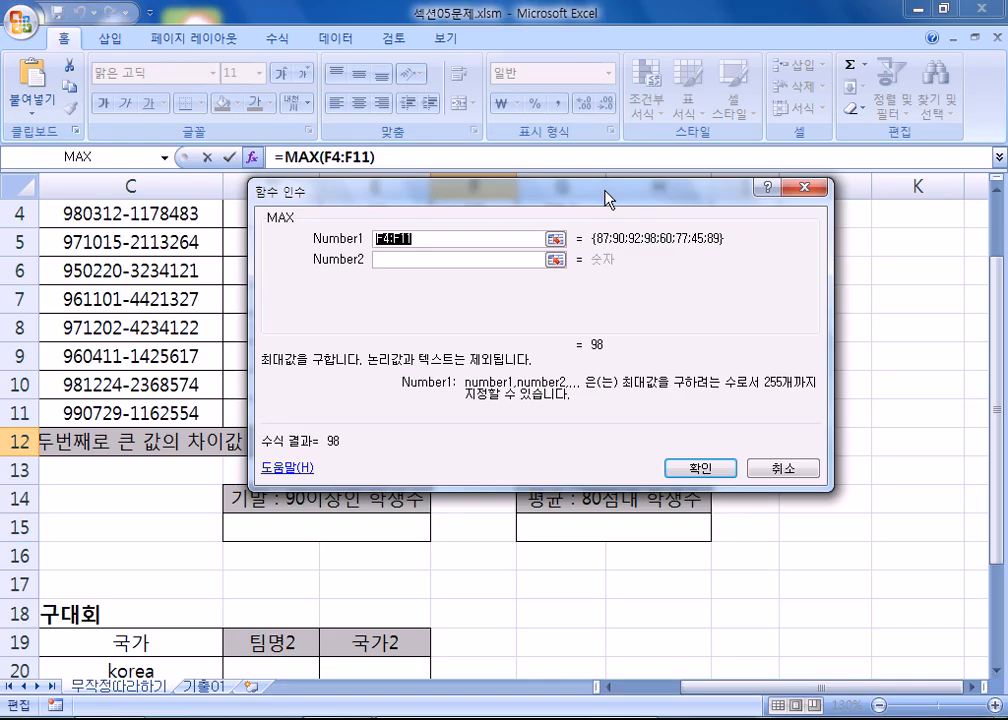
Step: Add a minus sign after MAX(F4:F11) and insert the statistical function LARGE behind it
{"action": "left_click", "coordinate": [399, 156]}
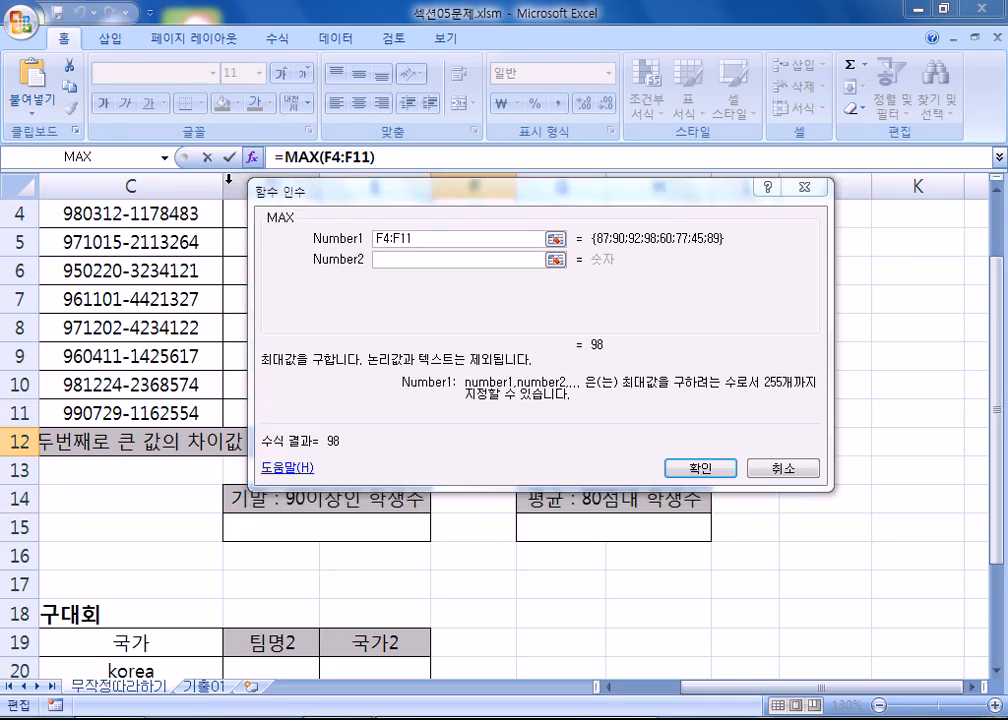
{"action": "type", "text": "-"}
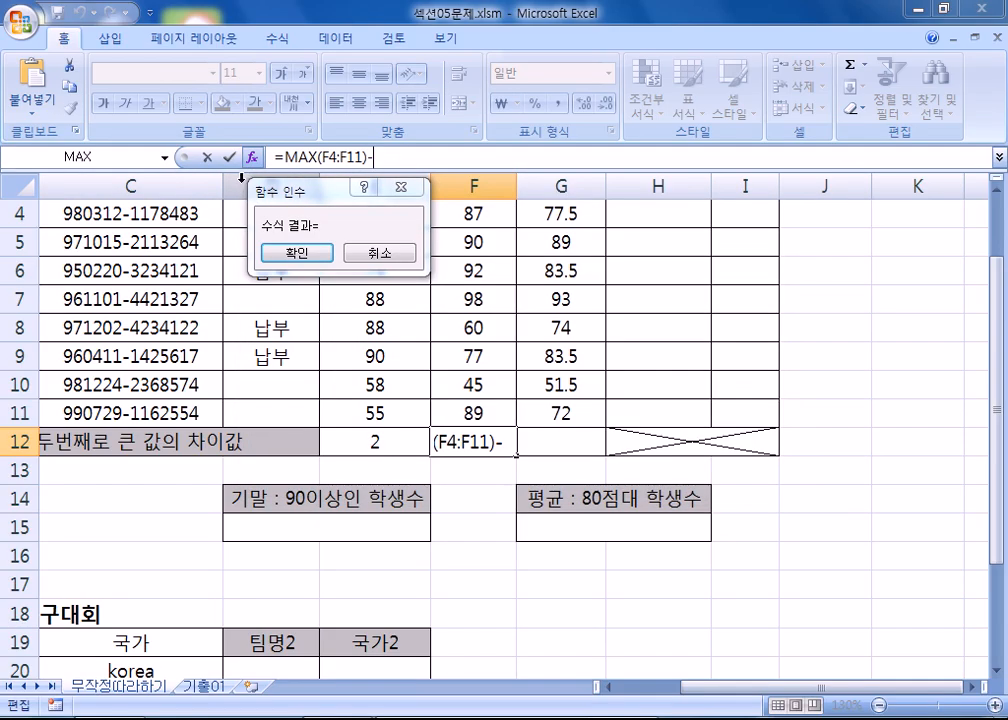
{"action": "left_click", "coordinate": [165, 158]}
{"action": "left_click", "coordinate": [45, 374]}
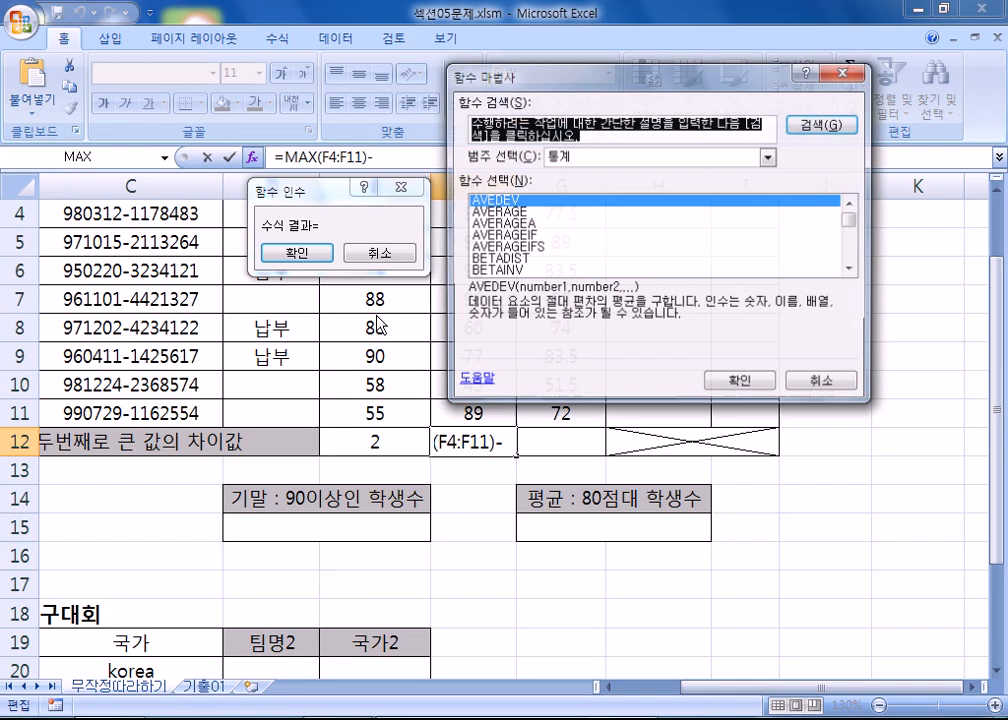
{"action": "left_click", "coordinate": [524, 236]}
{"action": "key", "text": "l"}
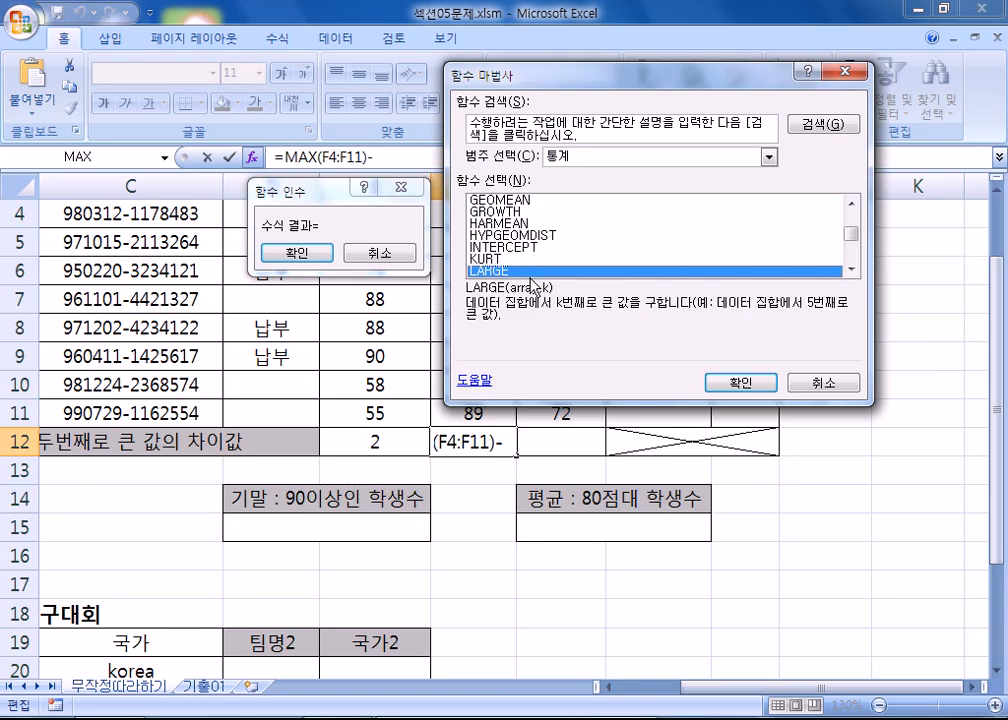
{"action": "double_click", "coordinate": [512, 272]}
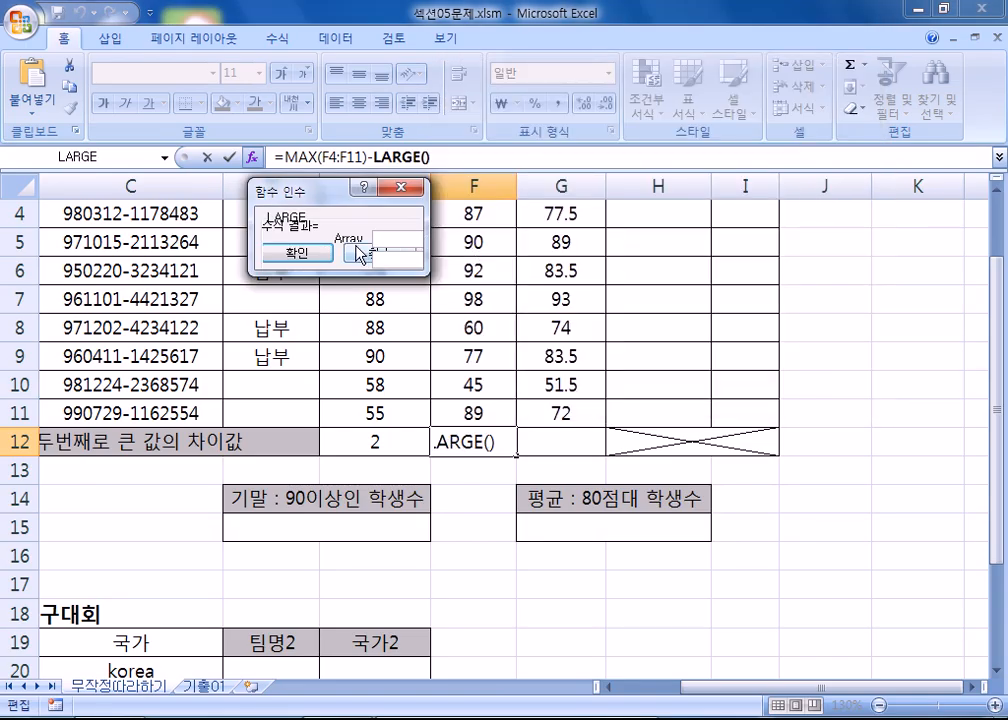
{"action": "left_click_drag", "start_coordinate": [337, 205], "coordinate": [697, 339]}
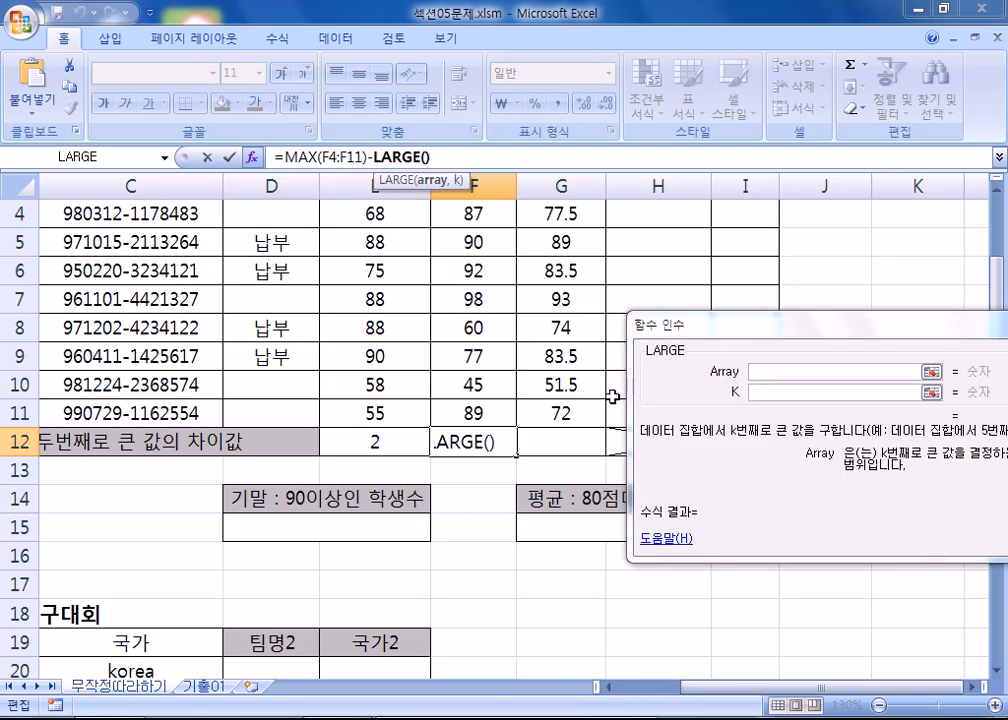
Step: Set the LARGE function's array to F4:F11 and its K to 2
{"action": "left_click_drag", "start_coordinate": [477, 213], "coordinate": [474, 412]}
{"action": "scroll", "coordinate": [474, 412], "scroll_direction": "up", "scroll_amount": 1}
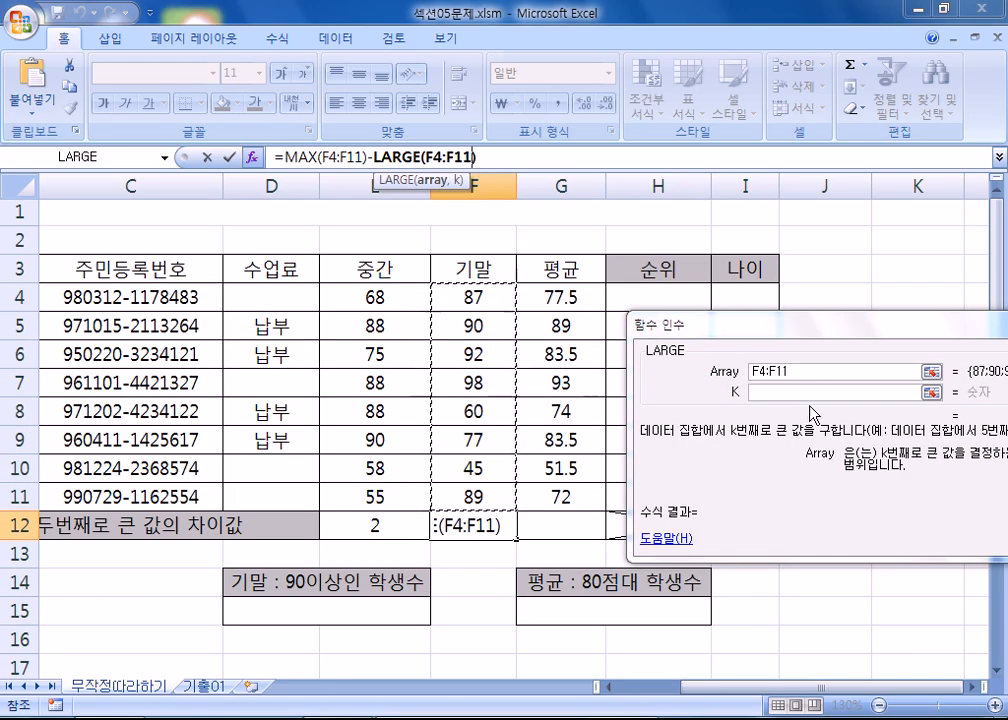
{"action": "left_click", "coordinate": [800, 392]}
{"action": "type", "text": "2"}
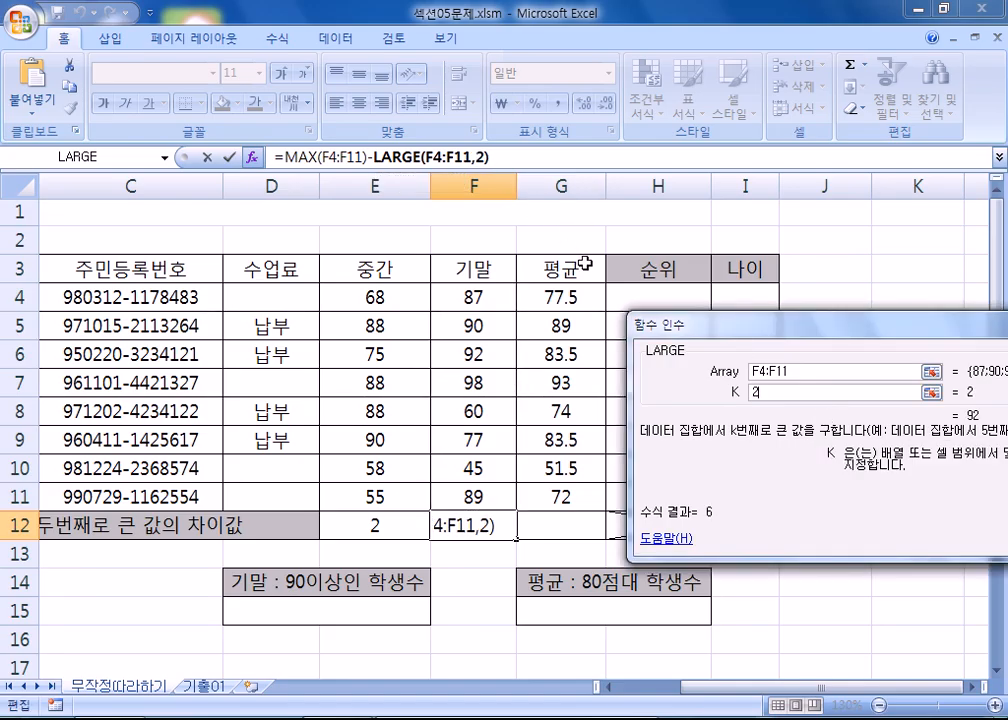
Step: Compare the arguments of the MAX and LARGE parts of F12's formula, and confirm the formula
{"action": "left_click_drag", "start_coordinate": [688, 326], "coordinate": [500, 220]}
{"action": "left_click", "coordinate": [323, 157]}
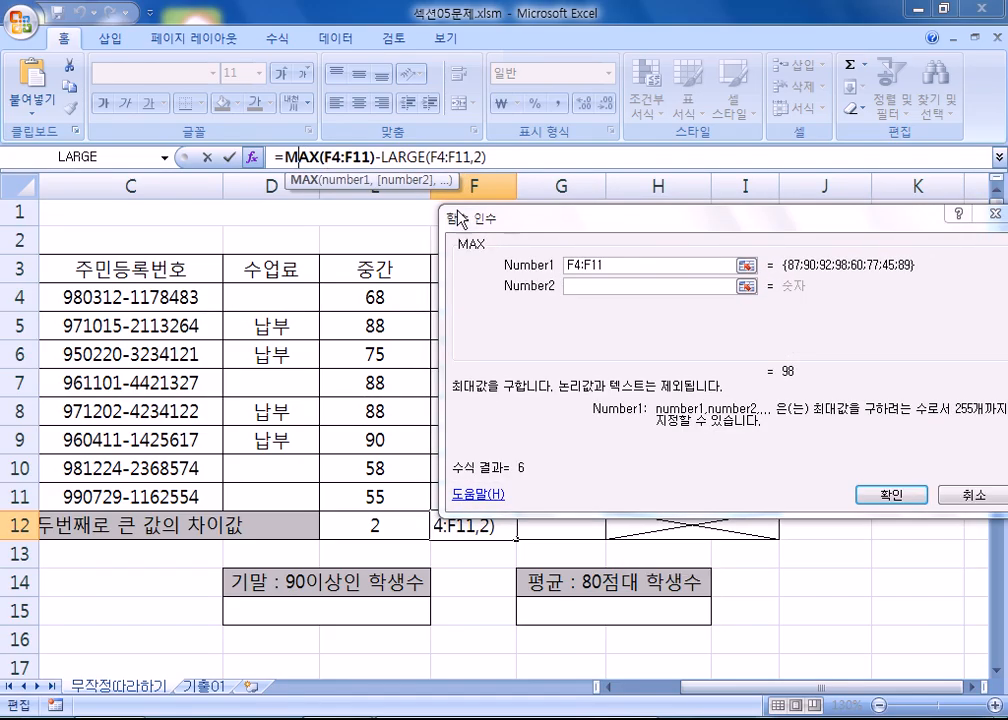
{"action": "left_click", "coordinate": [404, 158]}
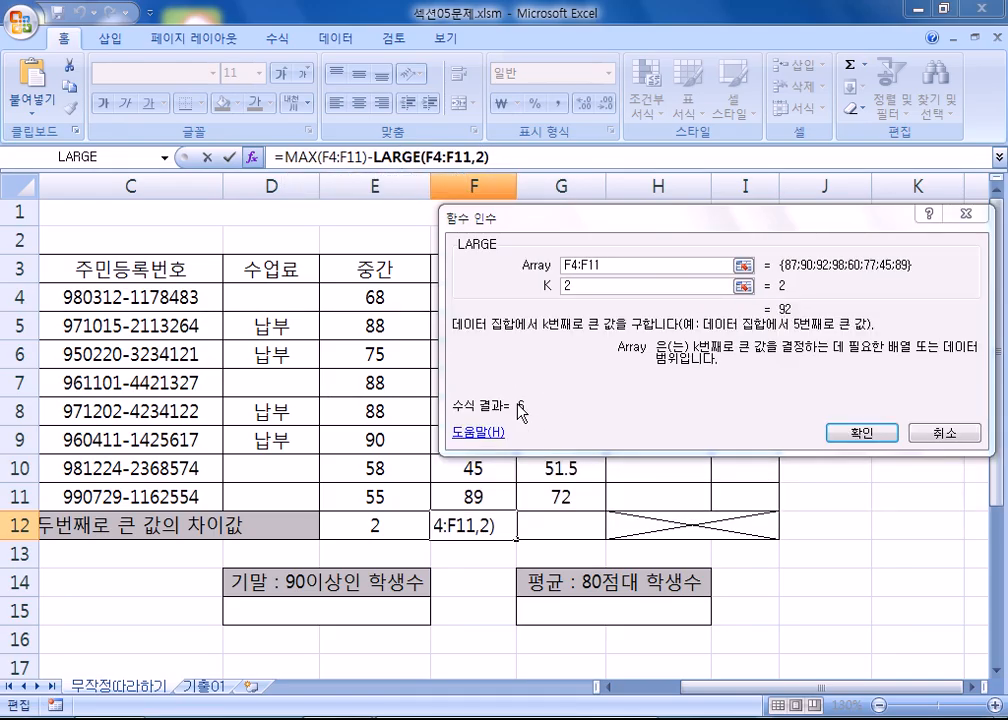
{"action": "left_click", "coordinate": [858, 433]}
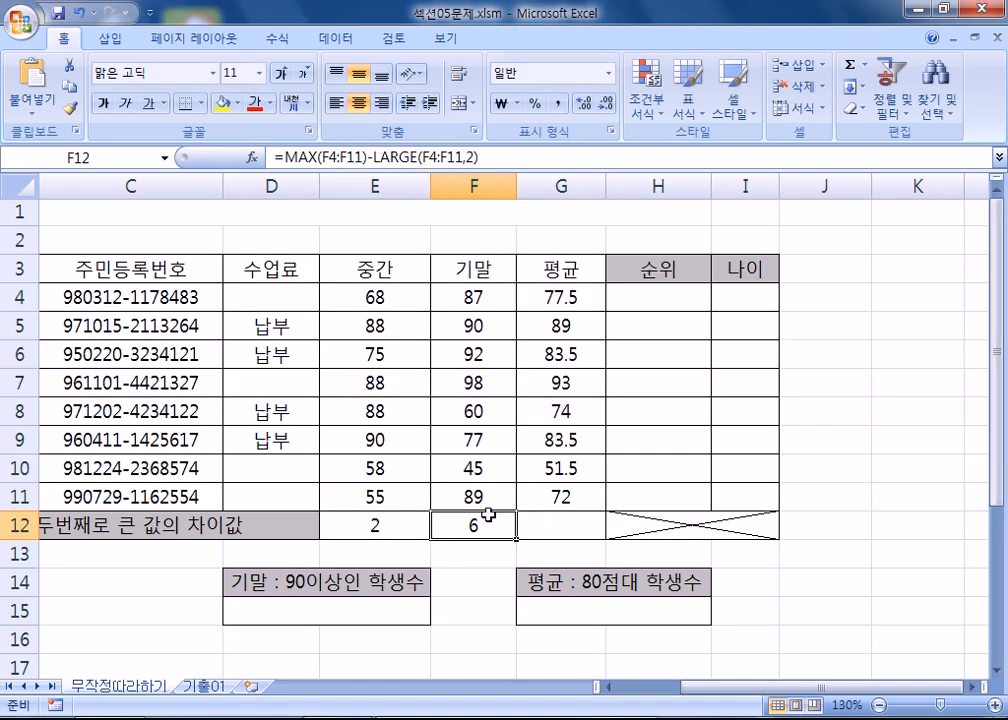
Step: Review the full formula inside F12 and clear the cell
{"action": "key", "text": "F2"}
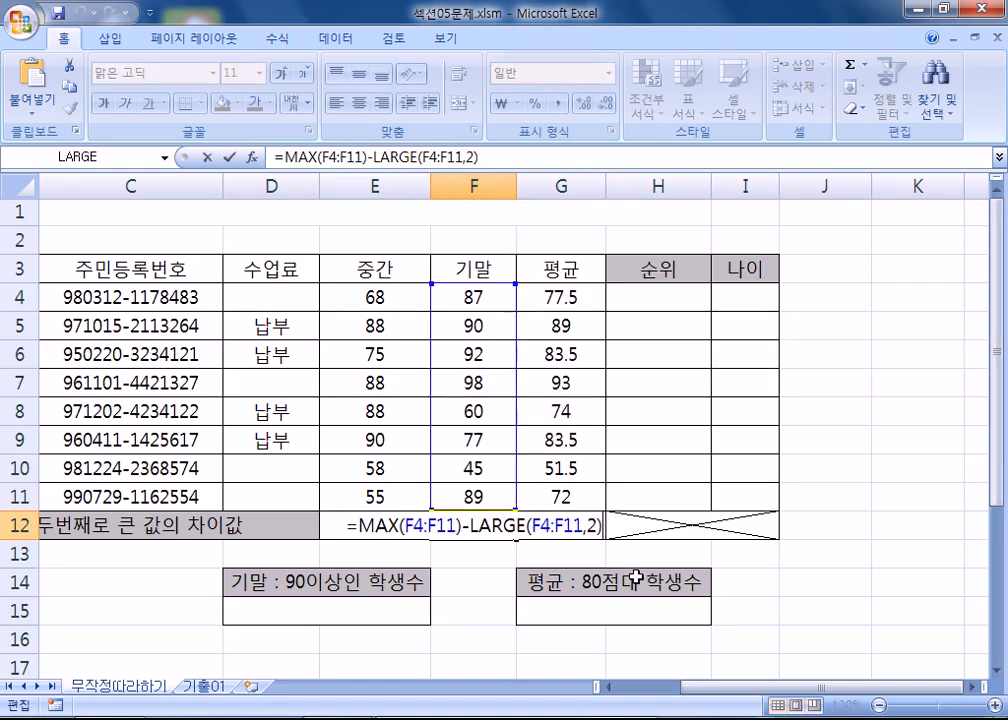
{"action": "key", "text": "Escape"}
{"action": "key", "text": "Delete"}
Step: Enter =MAX(F4:F11)-LARGE(F4:F11,2) directly in F12 without the function wizard
{"action": "scroll", "coordinate": [560, 520], "scroll_direction": "down", "scroll_amount": 3}
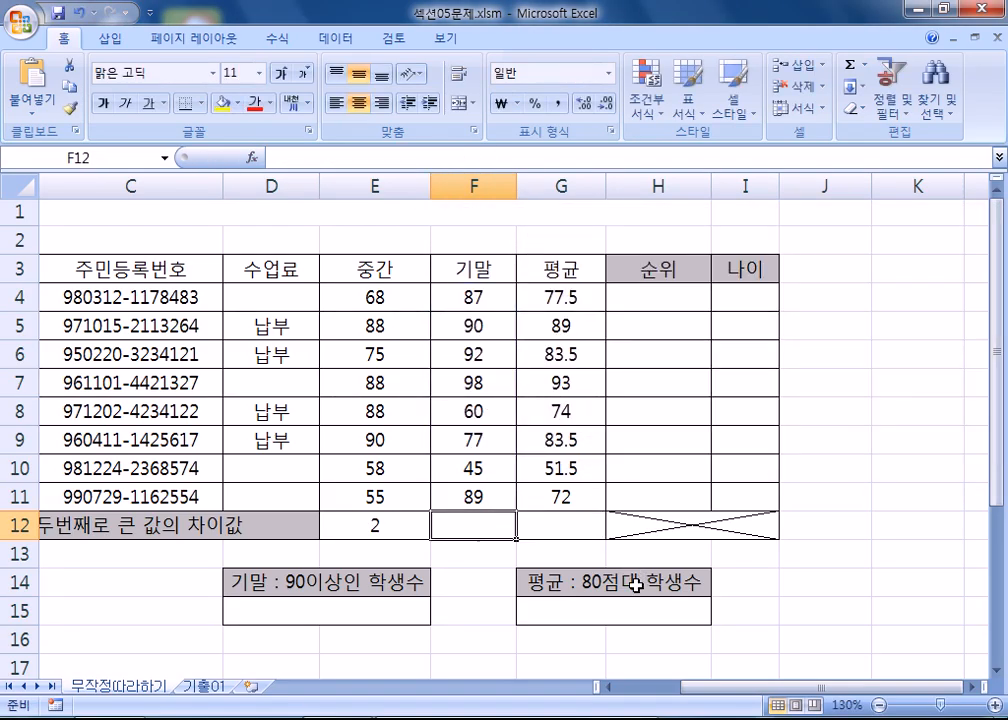
{"action": "scroll", "coordinate": [533, 427], "scroll_direction": "up", "scroll_amount": 3}
{"action": "scroll", "coordinate": [999, 675], "scroll_direction": "down", "scroll_amount": 2}
{"action": "type", "text": "=MAX("}
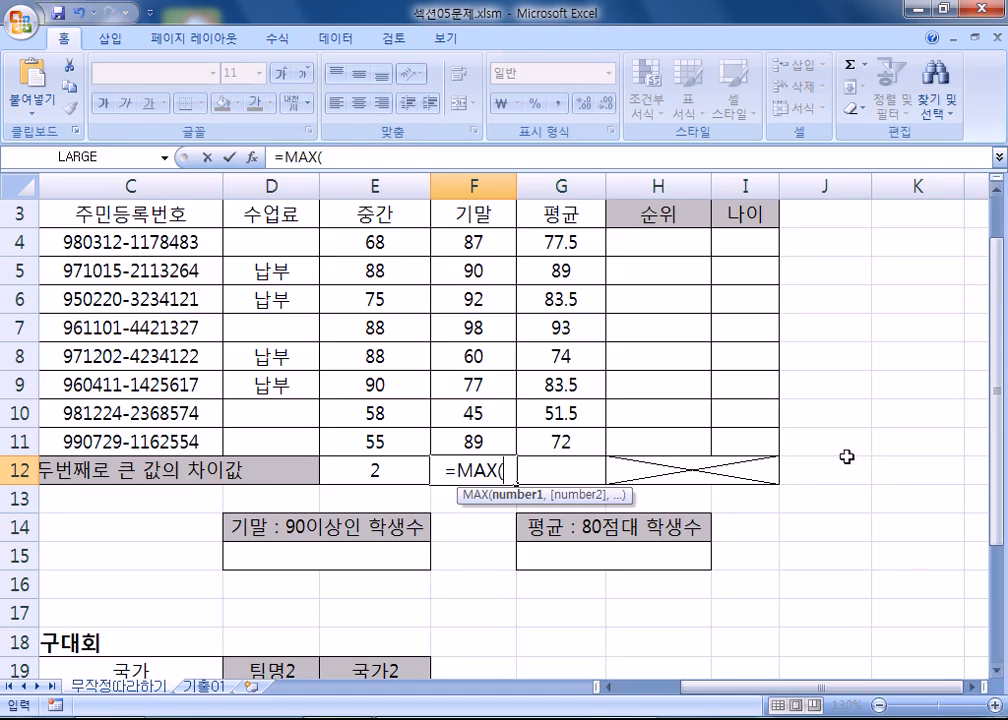
{"action": "left_click_drag", "start_coordinate": [455, 238], "coordinate": [445, 439]}
{"action": "type", "text": ")-LARGE("}
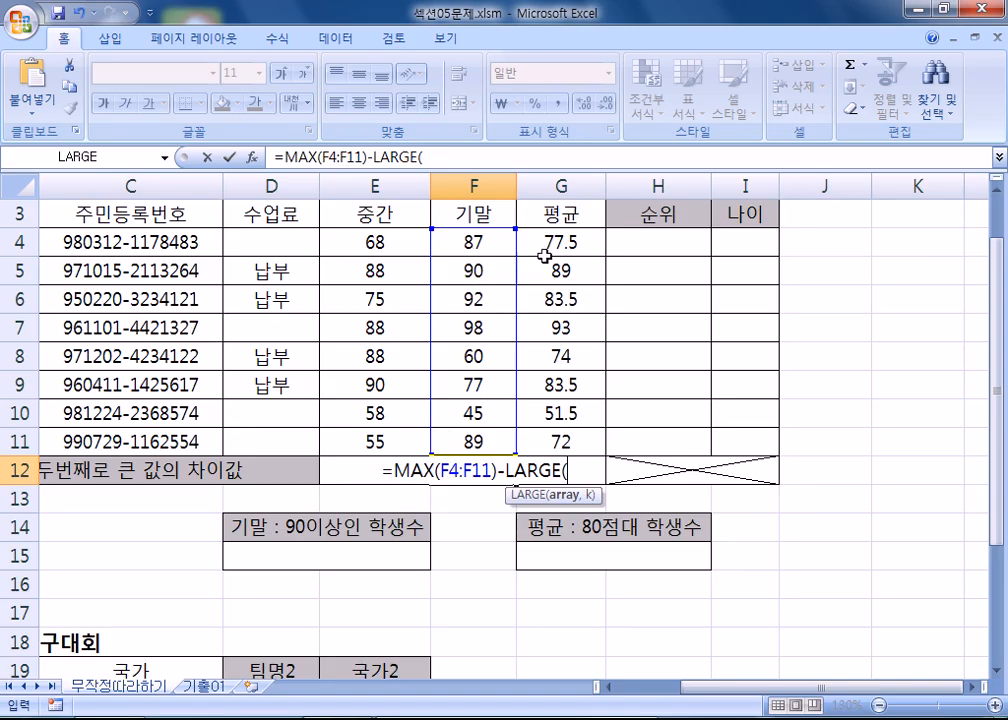
{"action": "left_click_drag", "start_coordinate": [470, 241], "coordinate": [468, 441]}
{"action": "type", "text": ",2)"}
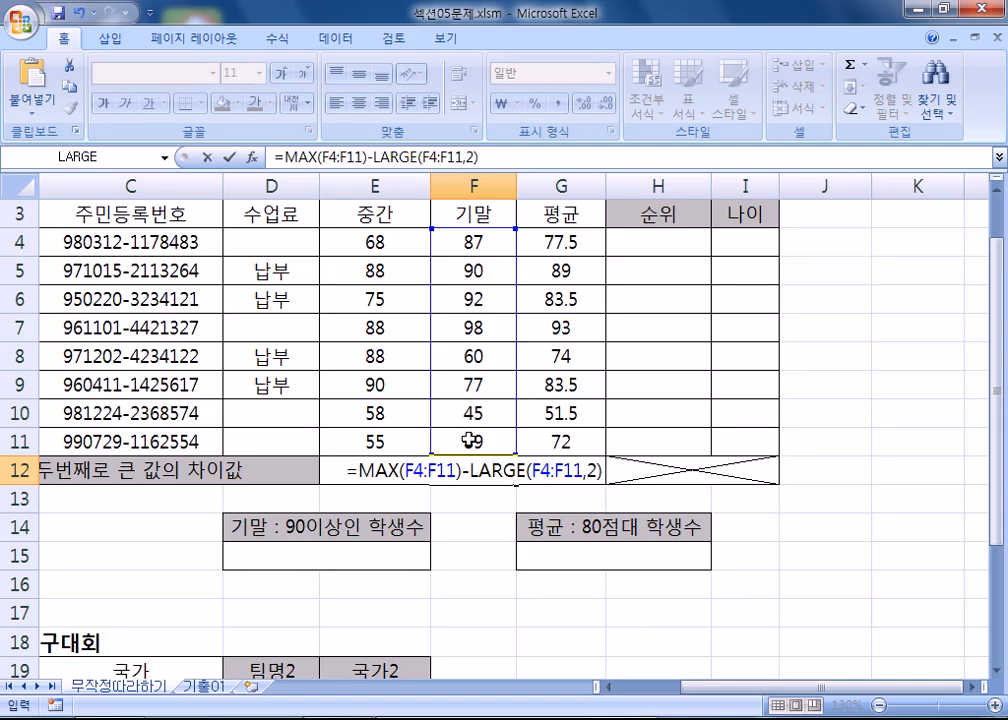
{"action": "key", "text": "Return"}
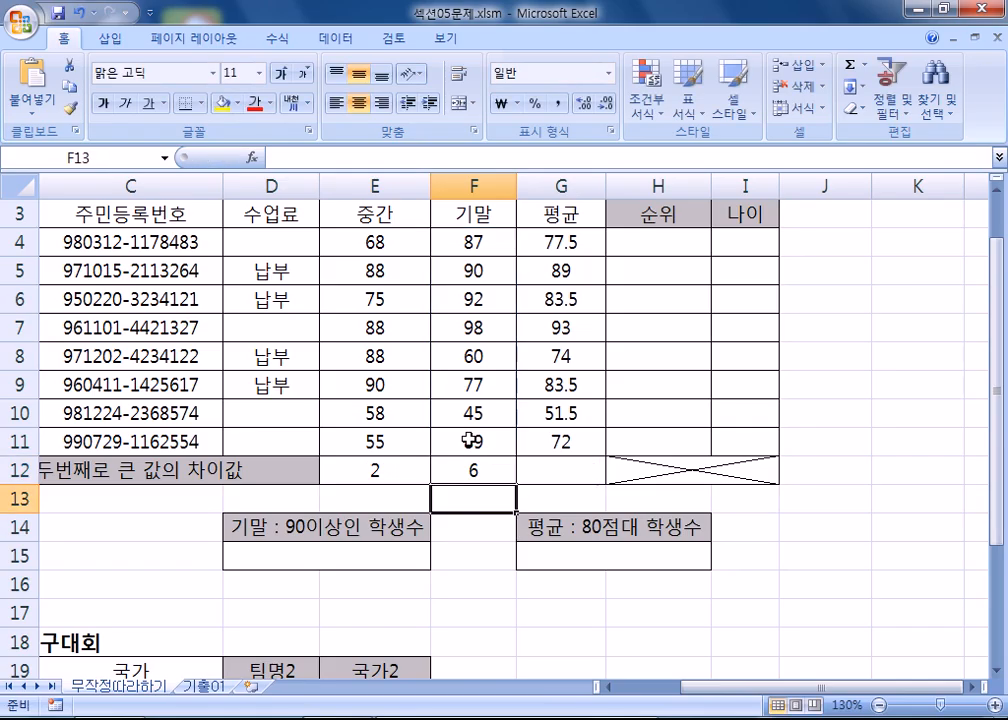
Step: Examine the midterm, final and average score ranges in rows 4 to 11, cell G12, and the rank and age cells H4 and I4
{"action": "left_click_drag", "start_coordinate": [396, 241], "coordinate": [396, 443]}
{"action": "left_click_drag", "start_coordinate": [464, 241], "coordinate": [488, 441]}
{"action": "left_click_drag", "start_coordinate": [561, 241], "coordinate": [571, 443]}
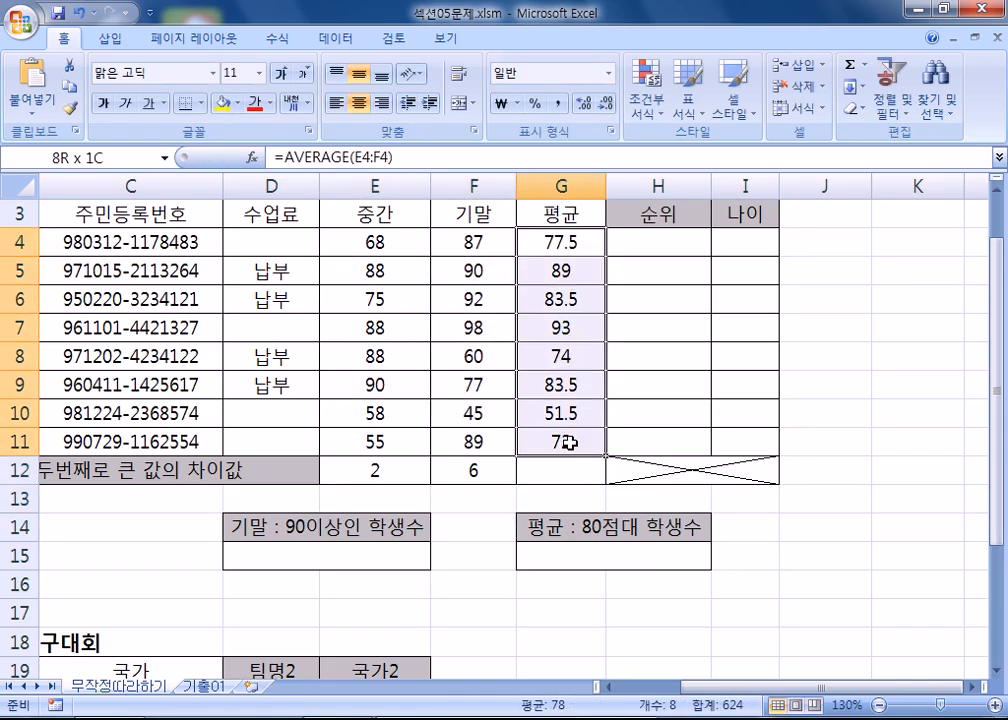
{"action": "left_click", "coordinate": [563, 466]}
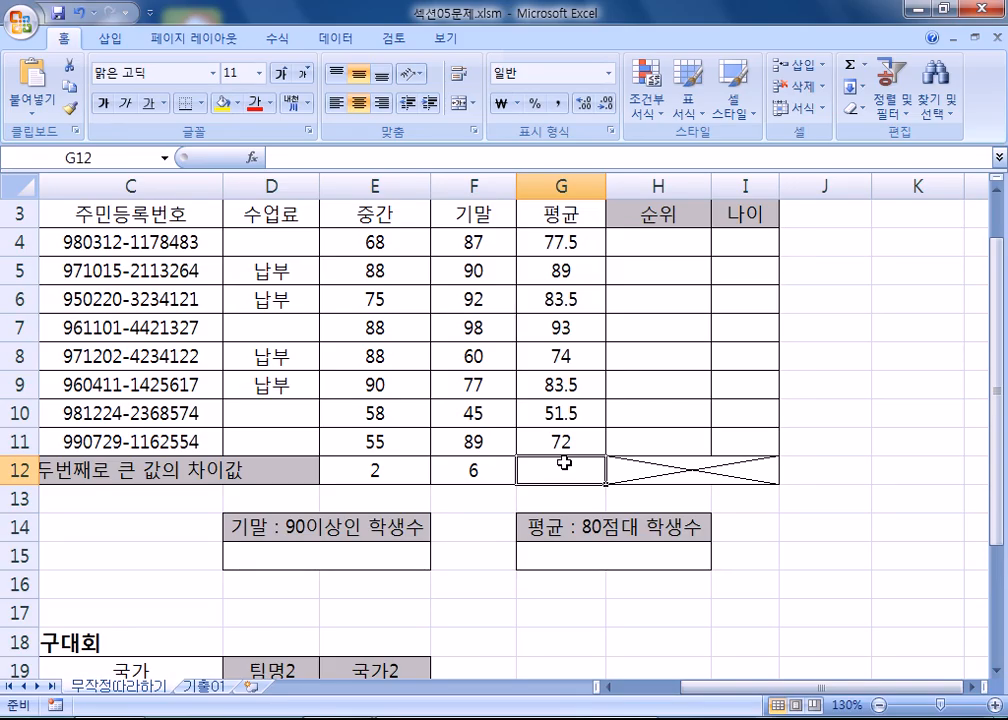
{"action": "left_click", "coordinate": [637, 246]}
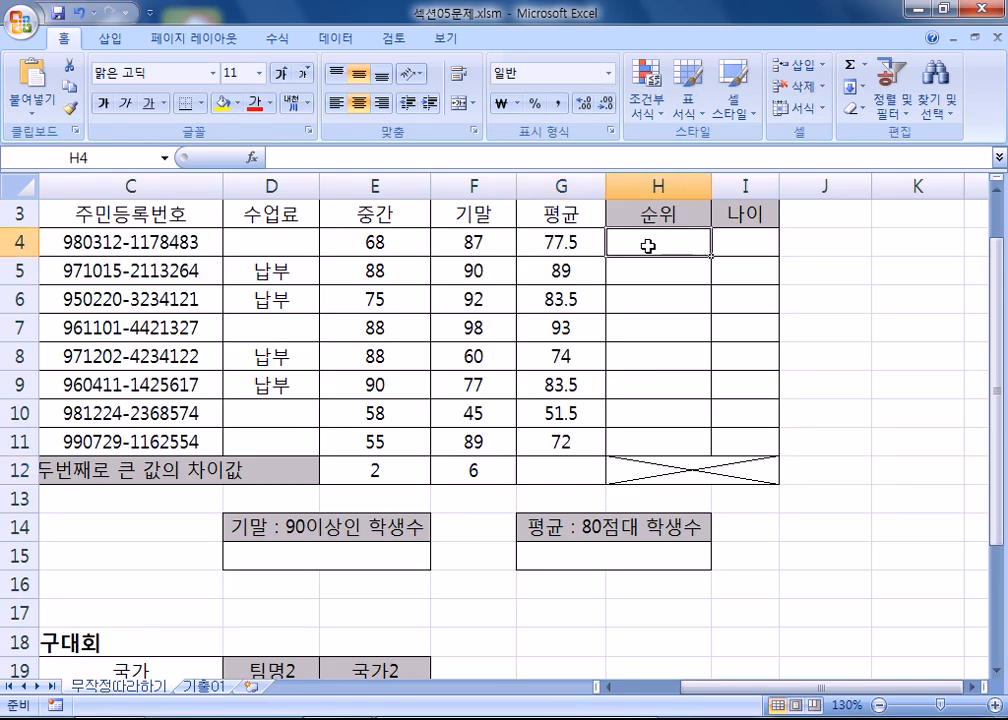
{"action": "left_click", "coordinate": [734, 243]}
{"action": "left_click", "coordinate": [652, 238]}
{"action": "left_click", "coordinate": [724, 238]}
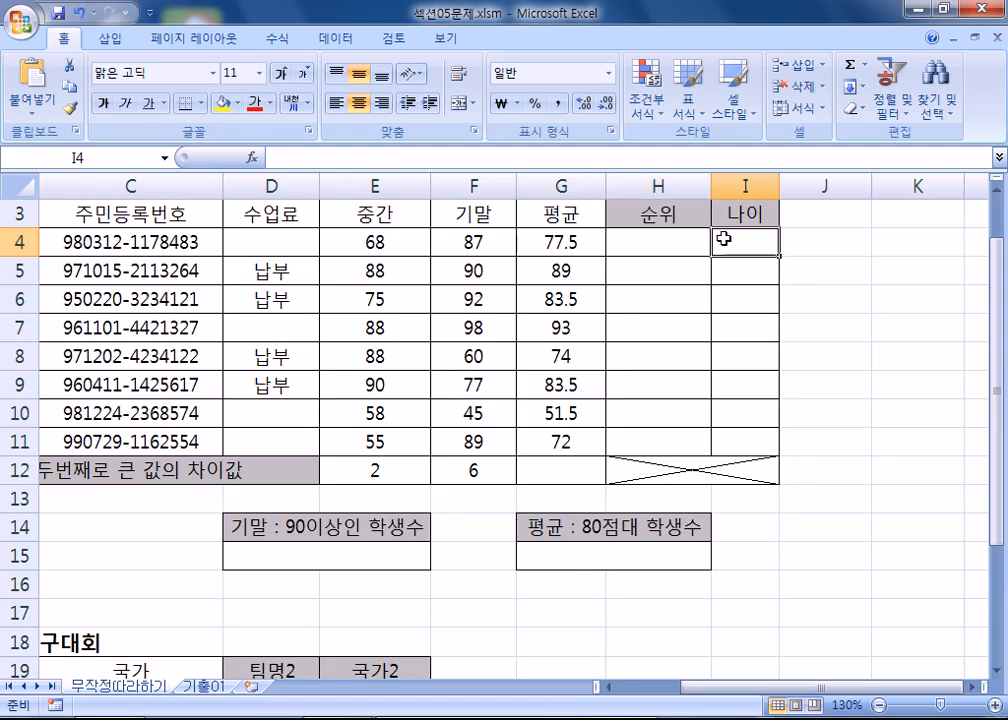
{"action": "left_click", "coordinate": [629, 243]}
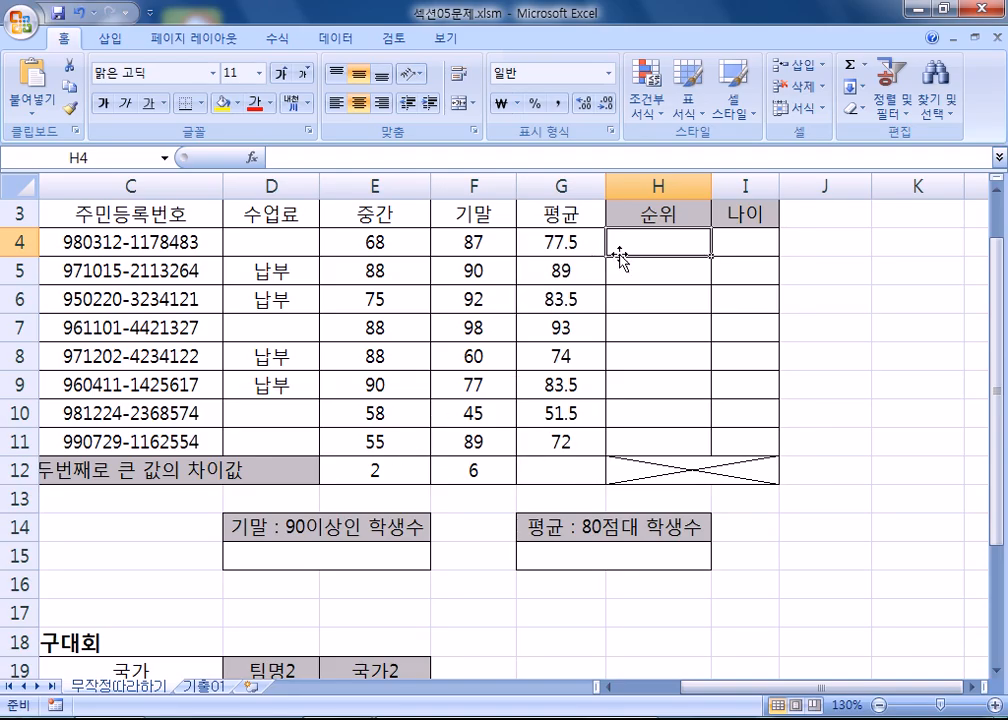
Step: Clear the formula from F12, keeping the one in E12
{"action": "scroll", "coordinate": [394, 407], "scroll_direction": "down", "scroll_amount": 1}
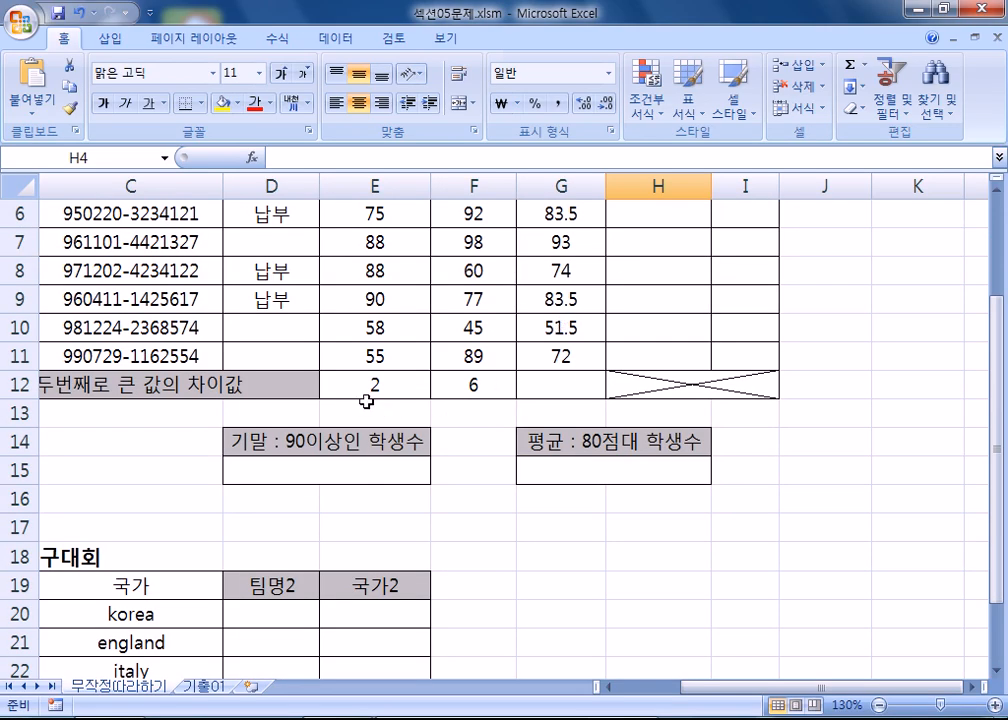
{"action": "left_click", "coordinate": [378, 385]}
{"action": "left_click", "coordinate": [488, 391]}
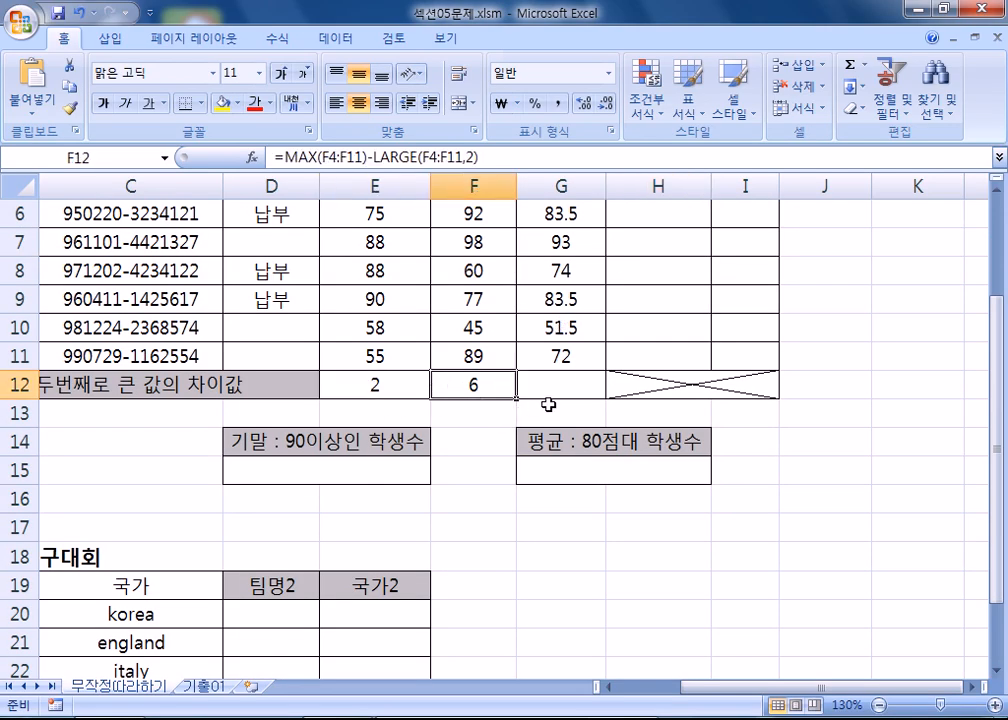
{"action": "key", "text": "Delete"}
{"action": "left_click_drag", "start_coordinate": [512, 394], "coordinate": [562, 380]}
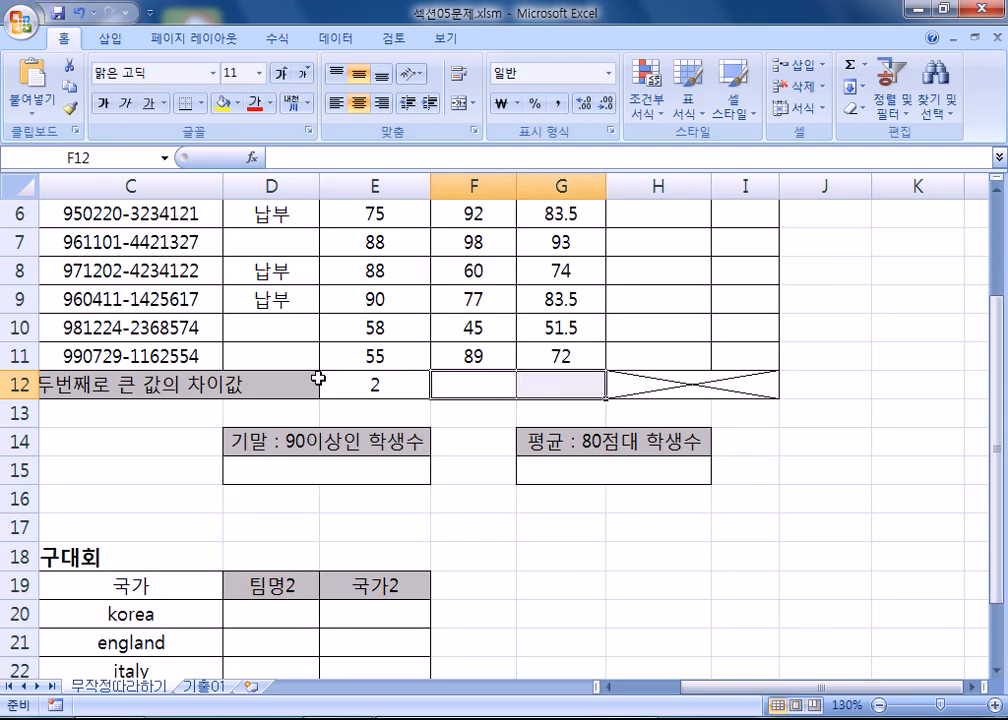
Step: Compare E12 with the neighbouring cells F12 and G12, and look over the rows below the second table
{"action": "left_click", "coordinate": [376, 382]}
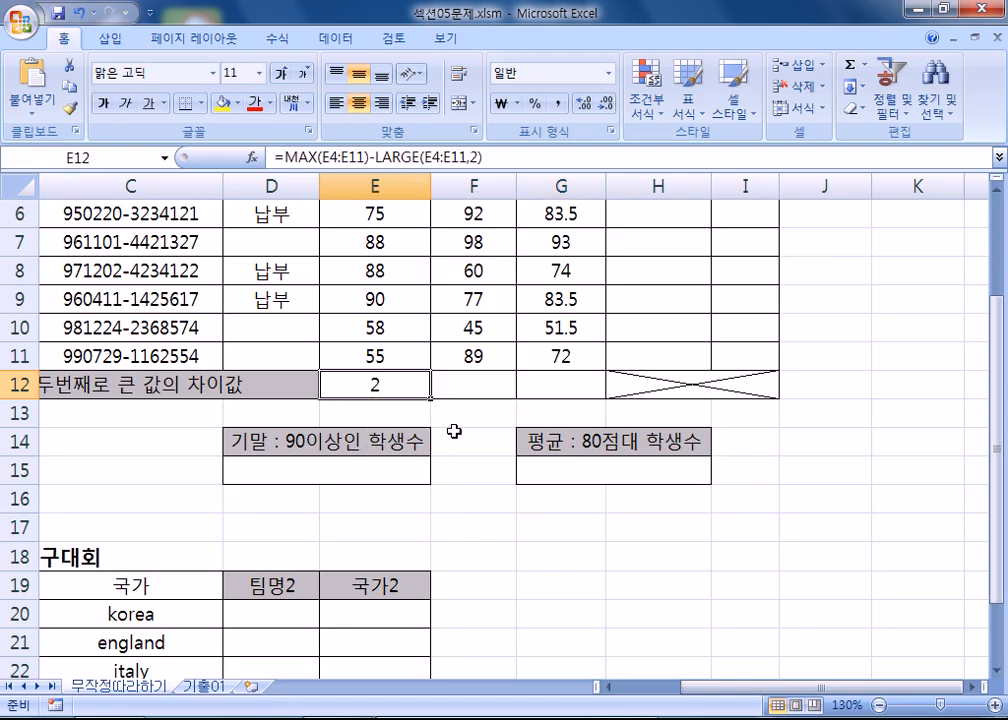
{"action": "left_click", "coordinate": [461, 389]}
{"action": "left_click", "coordinate": [535, 387]}
{"action": "left_click", "coordinate": [474, 385]}
{"action": "left_click", "coordinate": [402, 385]}
{"action": "scroll", "coordinate": [423, 380], "scroll_direction": "down", "scroll_amount": 5}
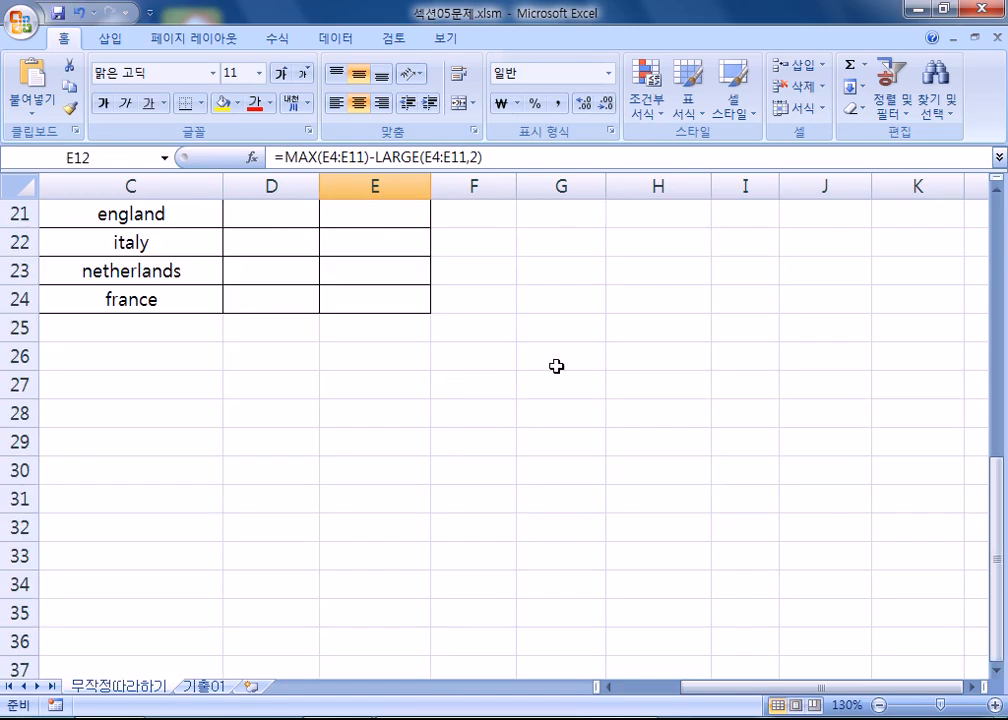
Step: Fill the MAX minus LARGE formula from E12 across to G12
{"action": "left_click", "coordinate": [537, 362]}
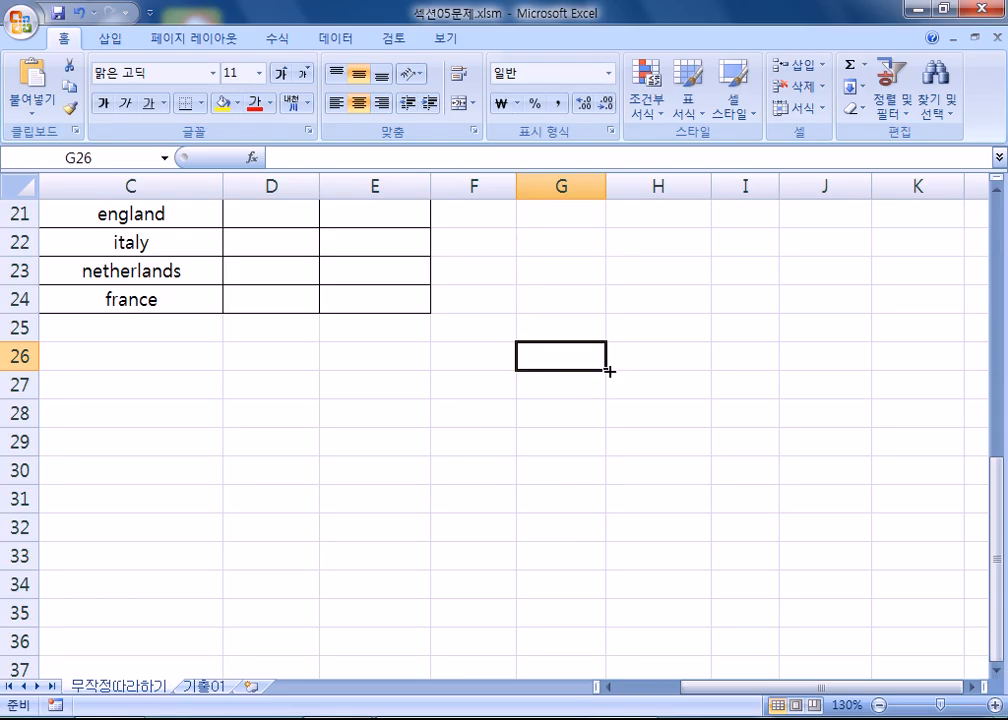
{"action": "scroll", "coordinate": [490, 385], "scroll_direction": "up", "scroll_amount": 4}
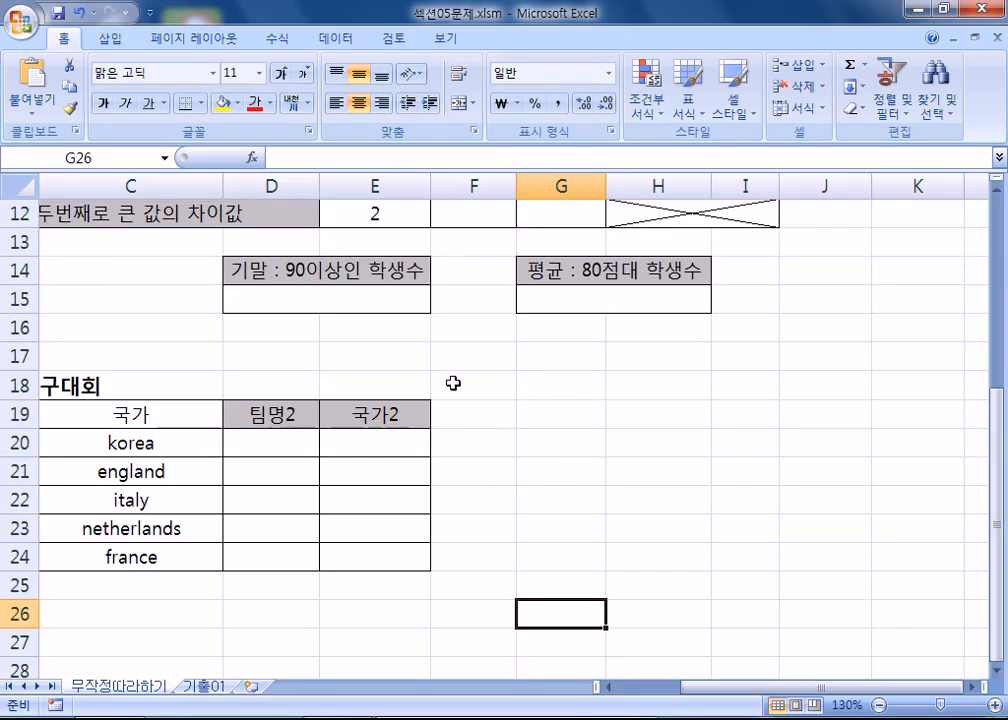
{"action": "left_click", "coordinate": [368, 306]}
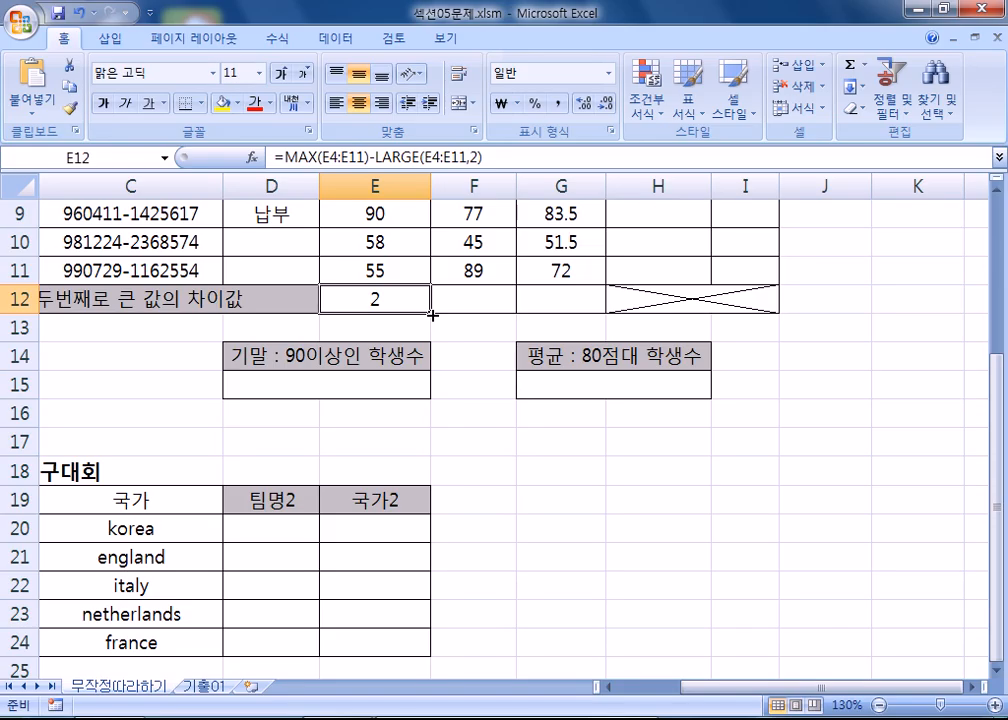
{"action": "left_click_drag", "start_coordinate": [431, 313], "coordinate": [600, 312]}
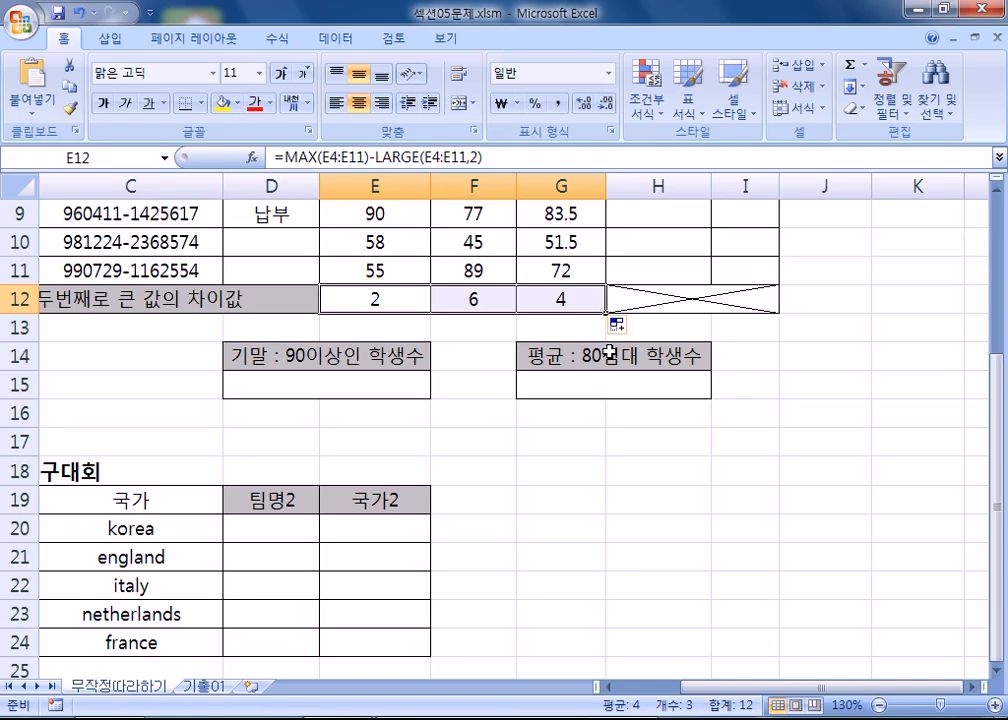
Step: Check the rank and age cells H4 and I4 and the difference formulas in E12 and F12
{"action": "scroll", "coordinate": [610, 352], "scroll_direction": "up", "scroll_amount": 2}
{"action": "left_click", "coordinate": [668, 242]}
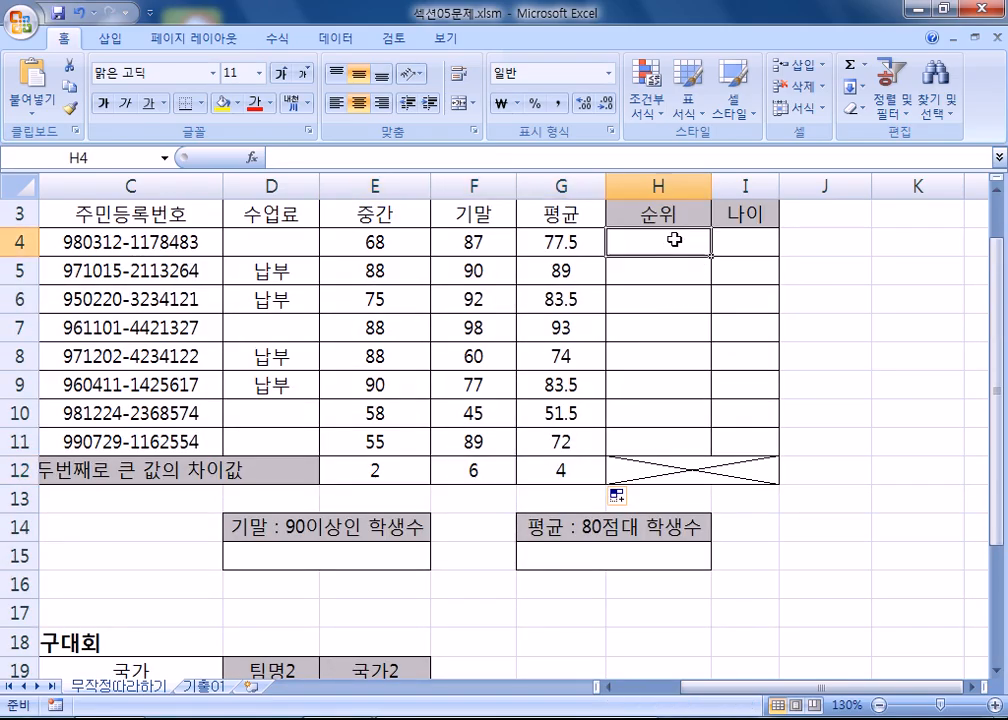
{"action": "left_click", "coordinate": [741, 242]}
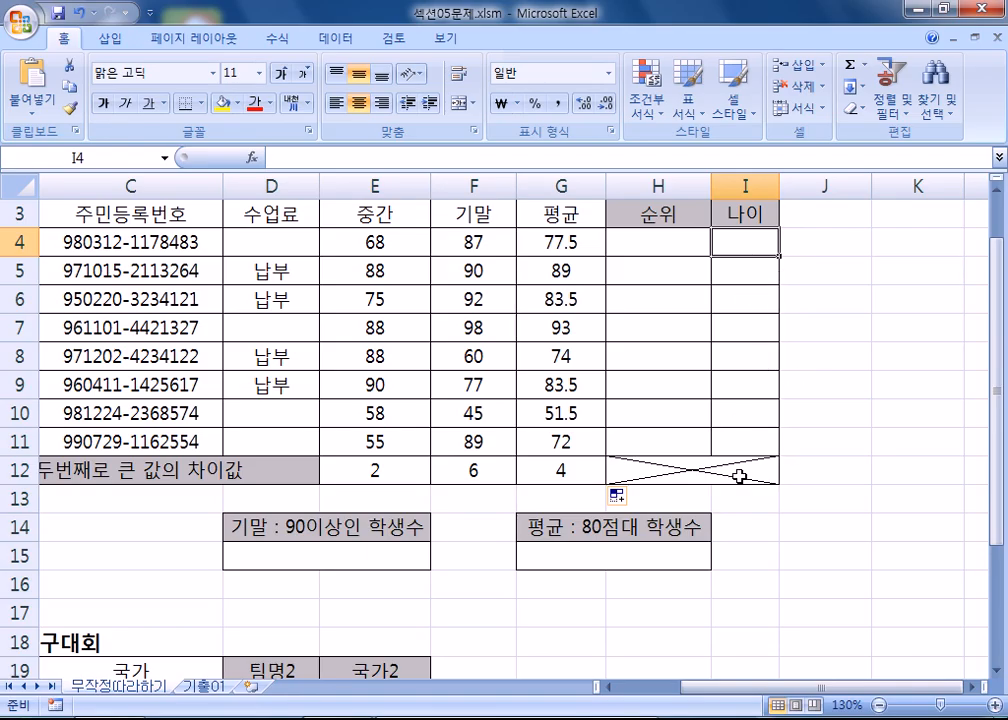
{"action": "left_click", "coordinate": [462, 471]}
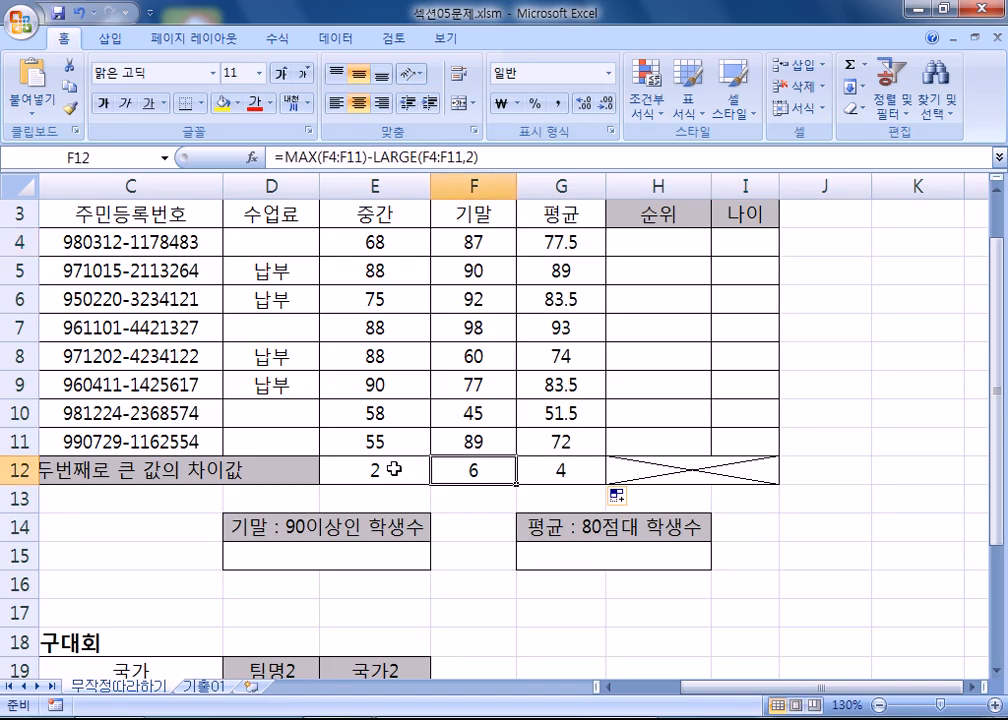
{"action": "left_click", "coordinate": [398, 470]}
{"action": "left_click", "coordinate": [472, 478]}
Step: Select the first rank cell H4 and collapse the ribbon to show more of the worksheet
{"action": "left_click", "coordinate": [648, 240]}
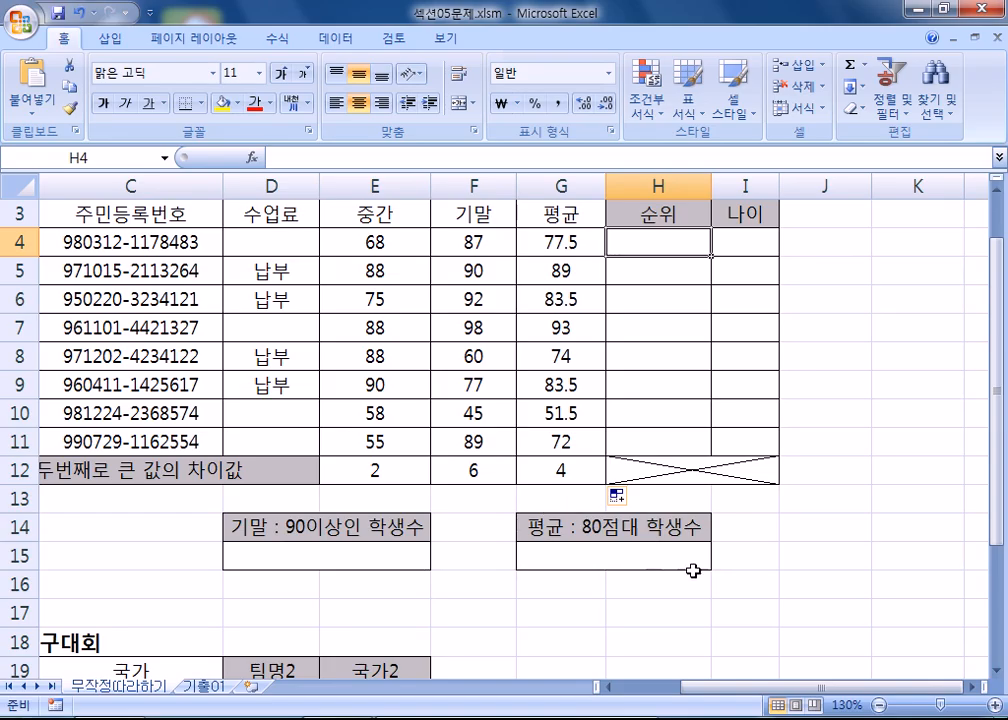
{"action": "left_click", "coordinate": [968, 688]}
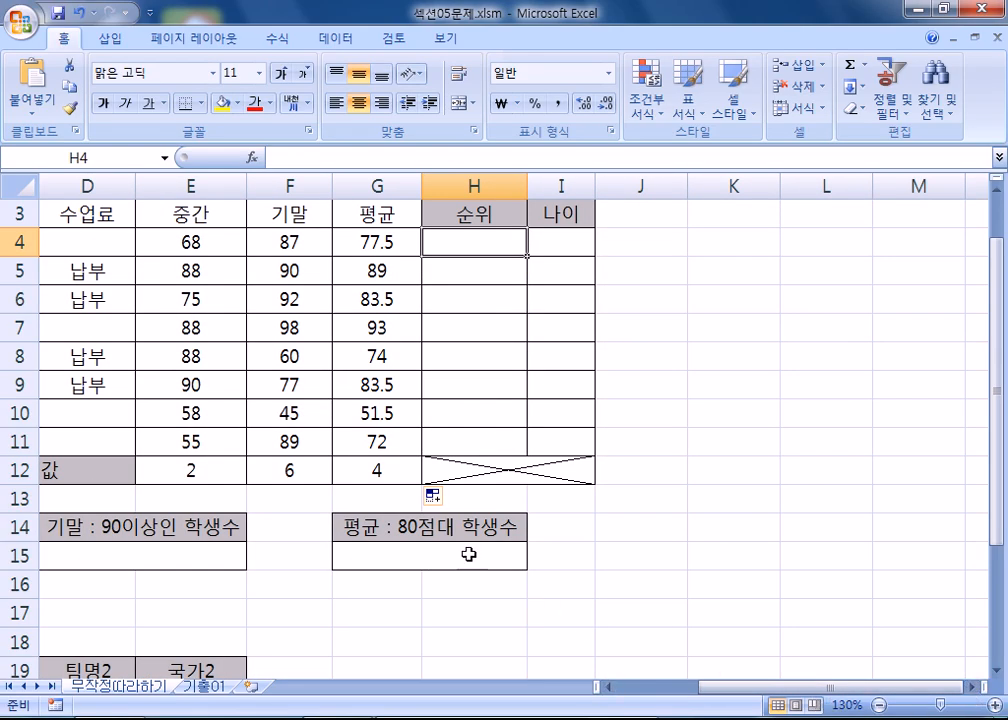
{"action": "double_click", "coordinate": [65, 39]}
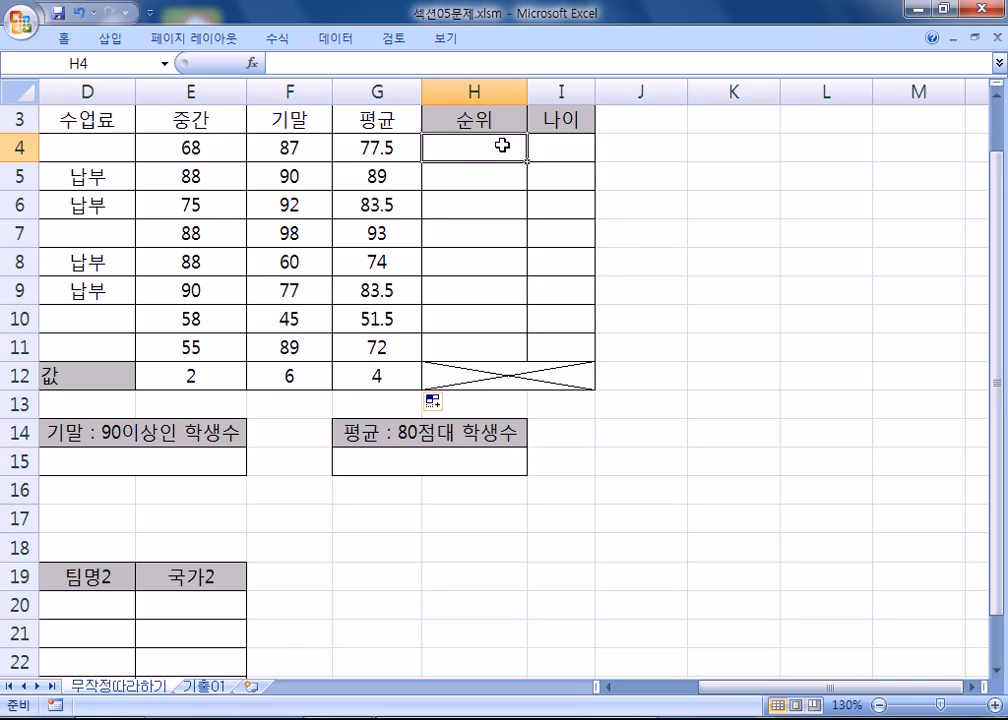
{"action": "type", "text": "=RA"}
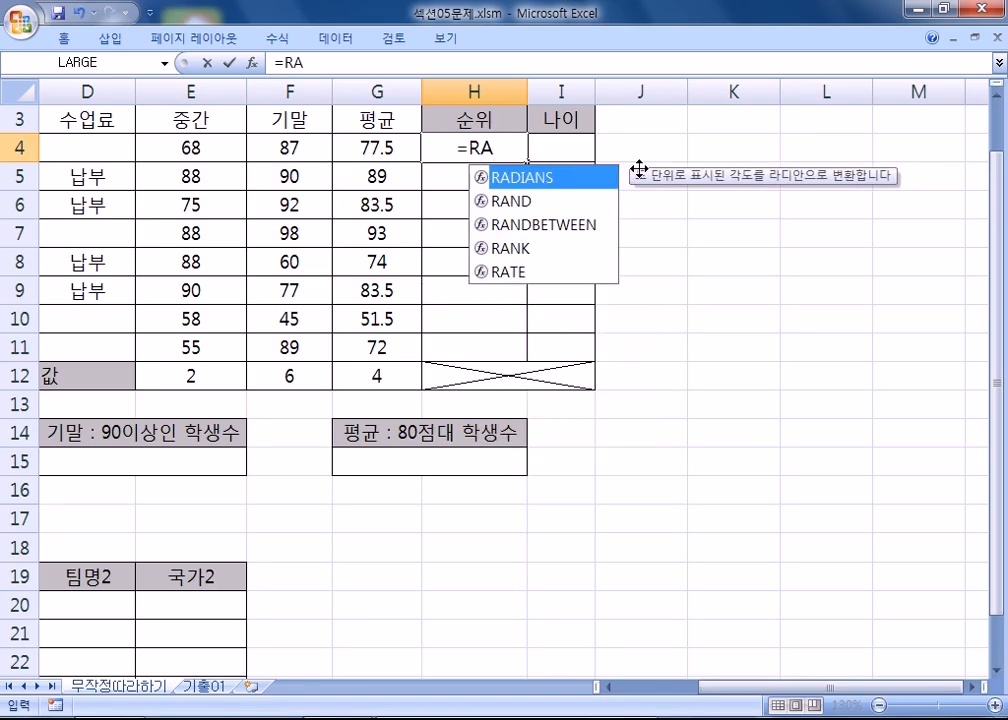
{"action": "type", "text": "NK"}
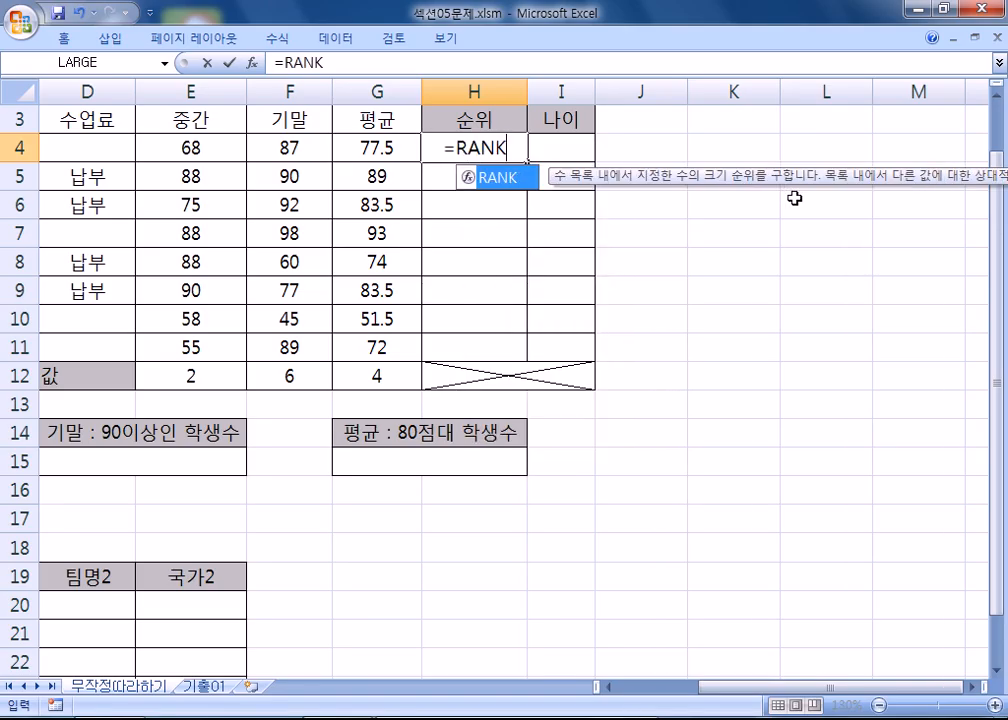
{"action": "type", "text": "("}
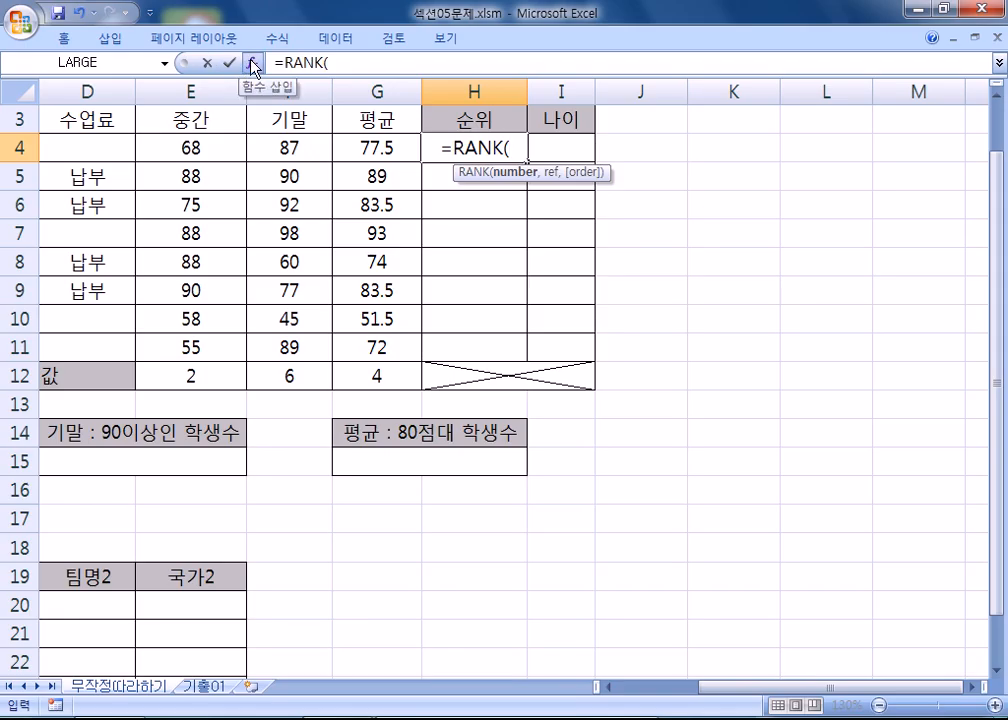
{"action": "key", "text": "Escape"}
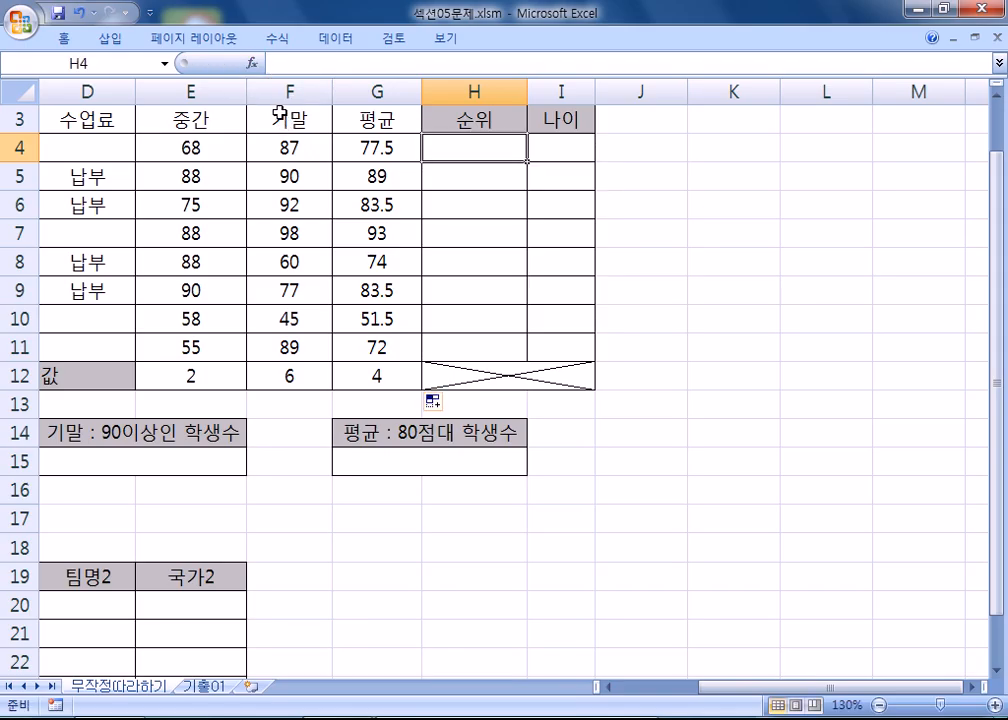
{"action": "left_click", "coordinate": [253, 64]}
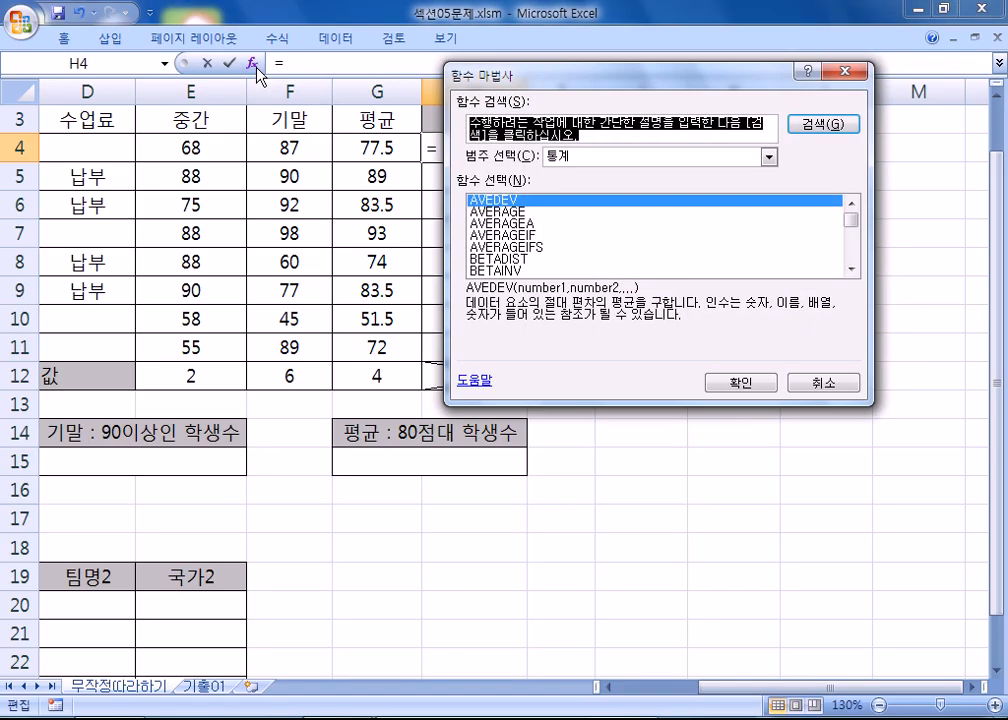
{"action": "key", "text": "Escape"}
Step: Begin a =RANK( formula in H4 and bring up its function arguments dialog
{"action": "type", "text": "="}
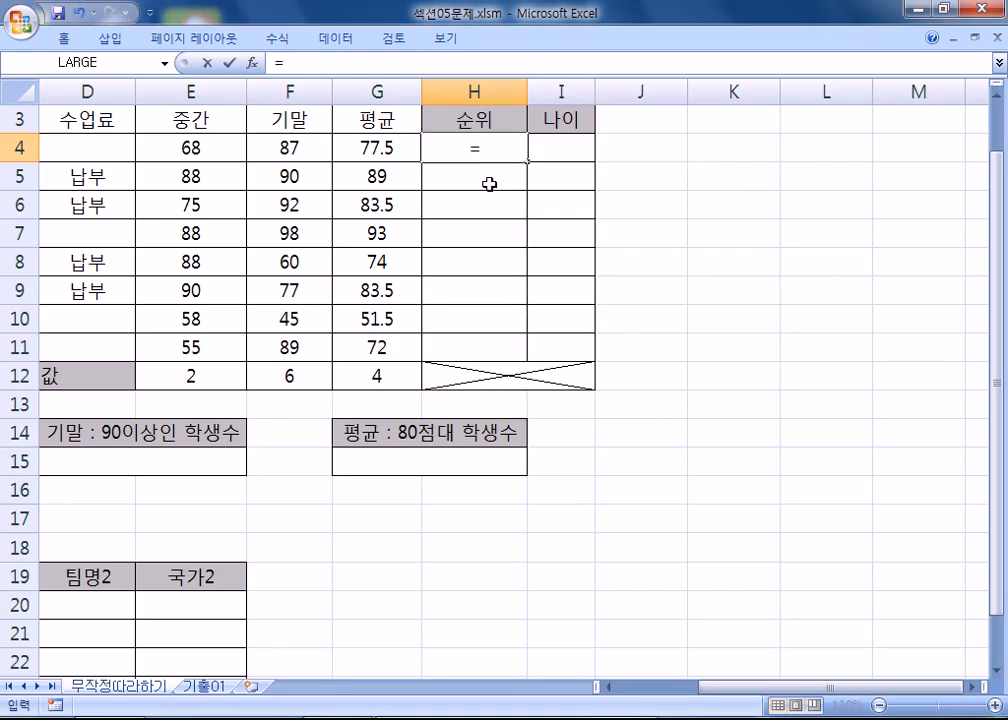
{"action": "type", "text": "RANK"}
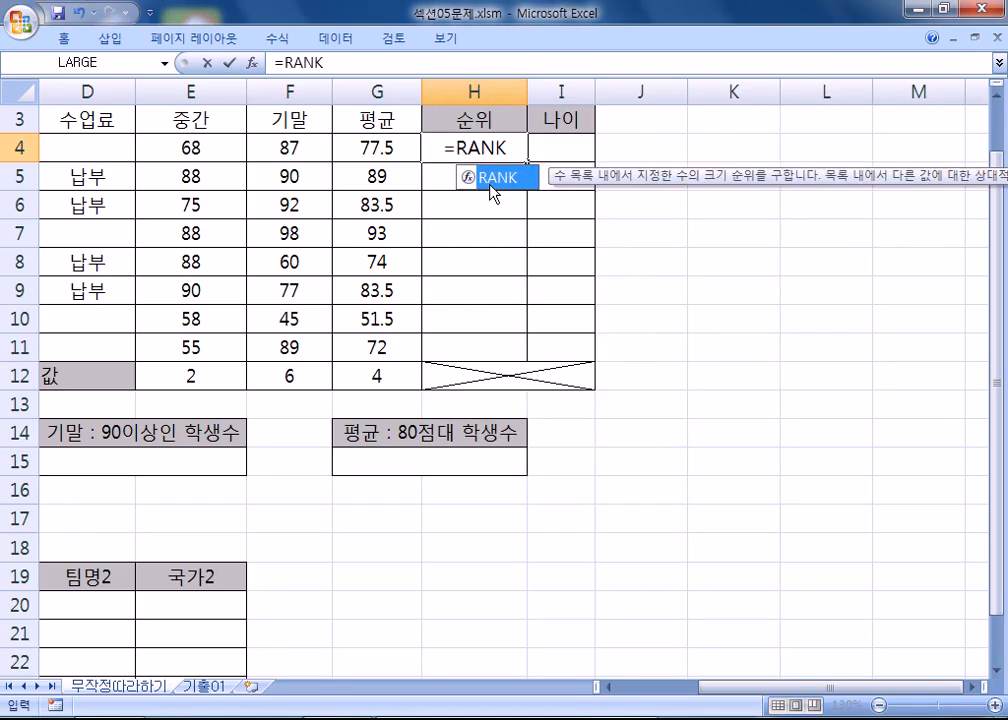
{"action": "type", "text": ")"}
{"action": "key", "text": "BackSpace"}
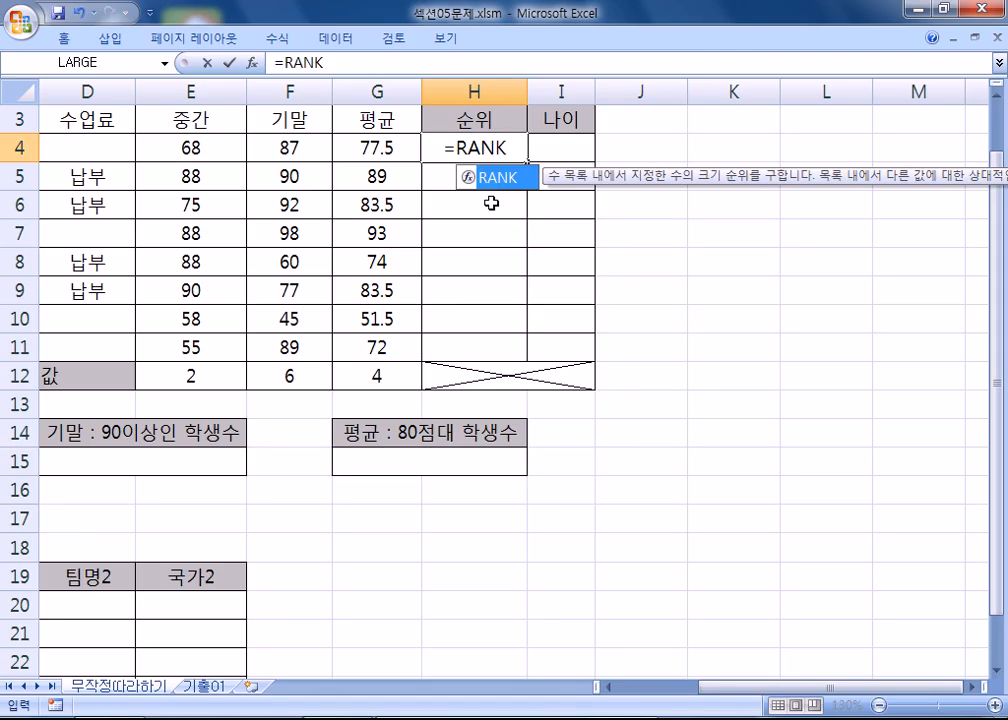
{"action": "type", "text": "("}
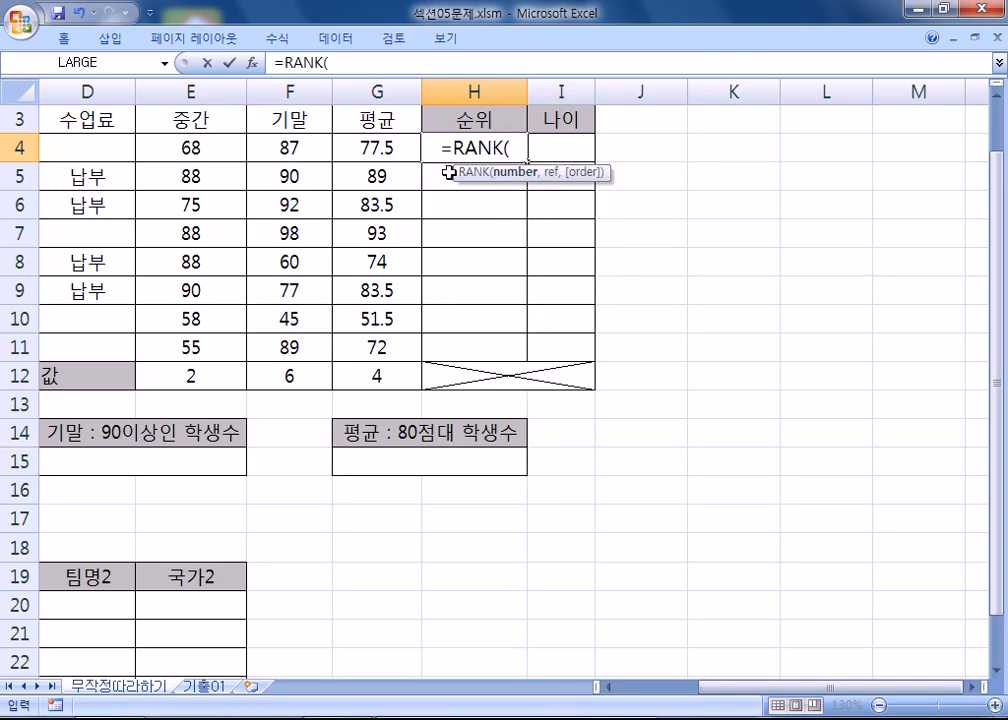
{"action": "left_click", "coordinate": [253, 68]}
{"action": "left_click_drag", "start_coordinate": [253, 68], "coordinate": [689, 190]}
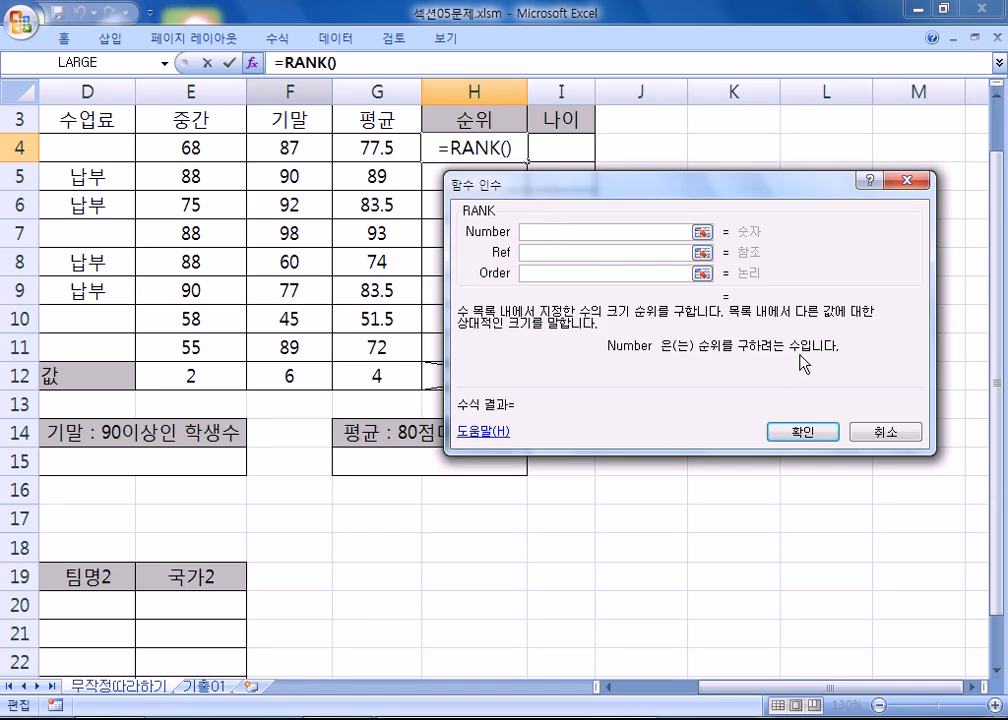
Step: Set RANK's Number argument to G4 and its Ref argument to the averages in G4:G11
{"action": "left_click_drag", "start_coordinate": [593, 187], "coordinate": [679, 101]}
{"action": "left_click", "coordinate": [362, 147]}
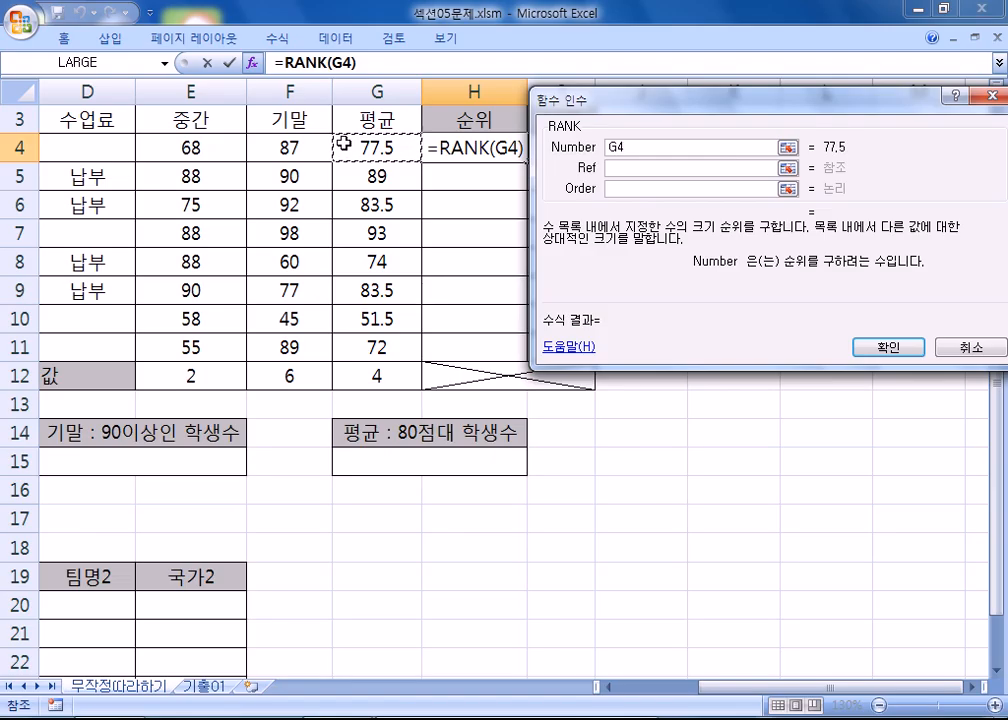
{"action": "left_click", "coordinate": [634, 167]}
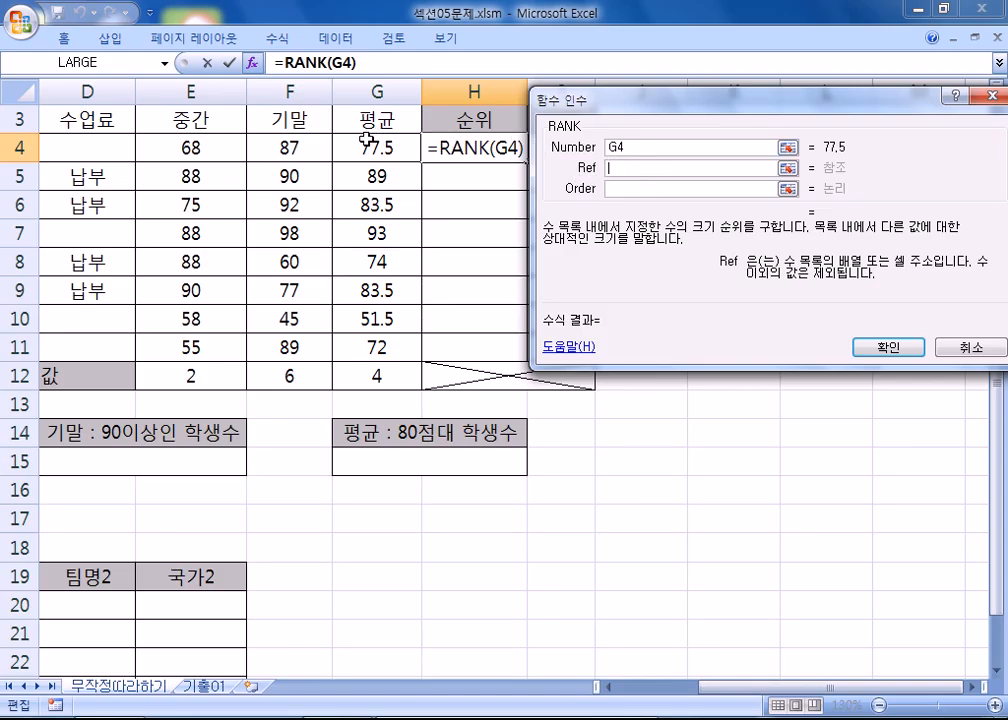
{"action": "left_click_drag", "start_coordinate": [366, 141], "coordinate": [373, 345]}
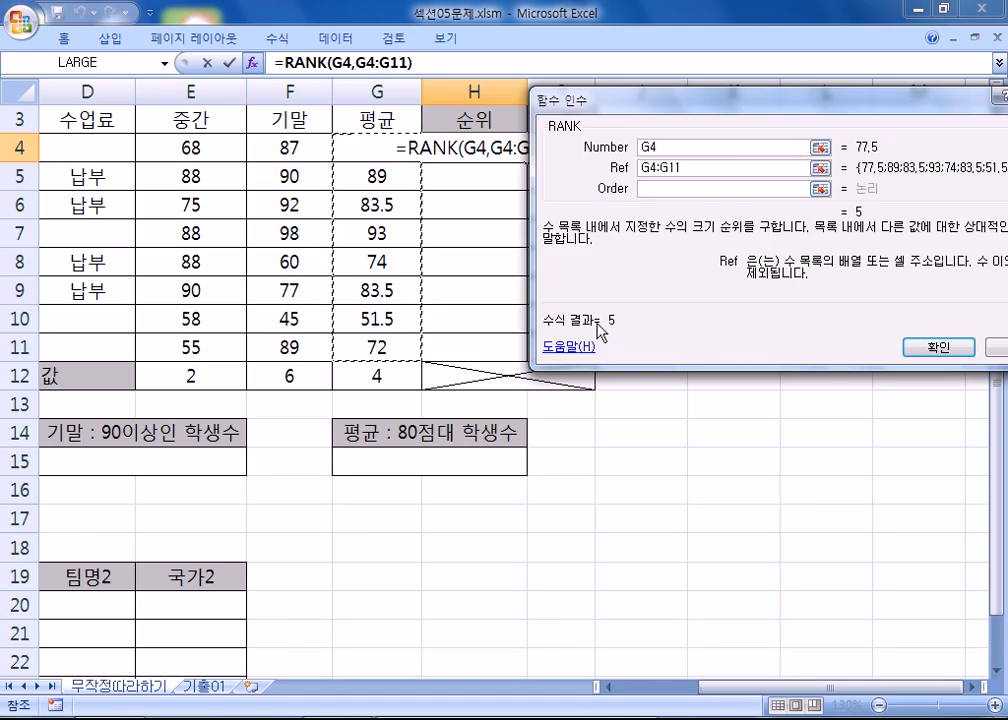
{"action": "double_click", "coordinate": [712, 171]}
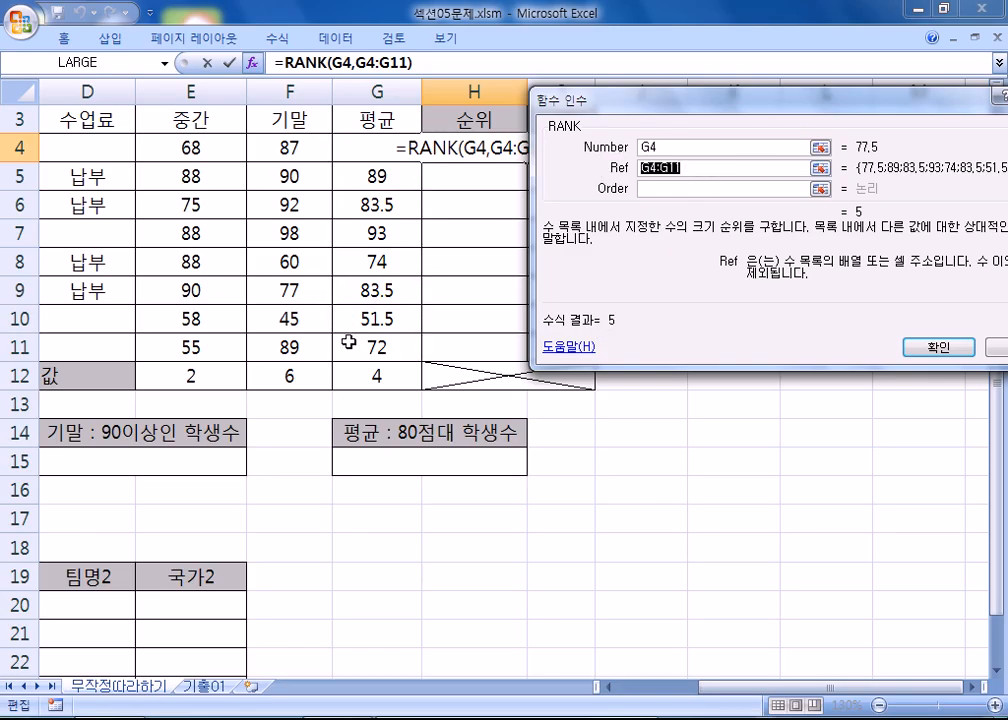
{"action": "left_click", "coordinate": [357, 346]}
{"action": "left_click_drag", "start_coordinate": [357, 346], "coordinate": [374, 141]}
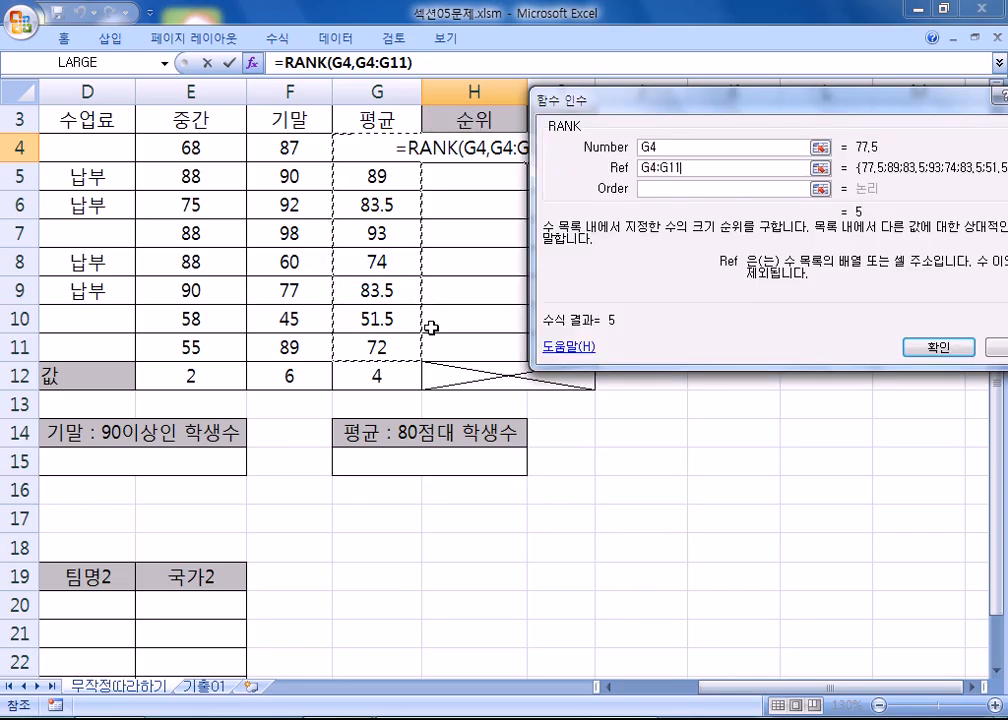
Step: Compare 0 and 1 as RANK's Order argument, keep 0 for descending order, and apply the formula to H4
{"action": "left_click", "coordinate": [668, 190]}
{"action": "left_click_drag", "start_coordinate": [779, 104], "coordinate": [622, 181]}
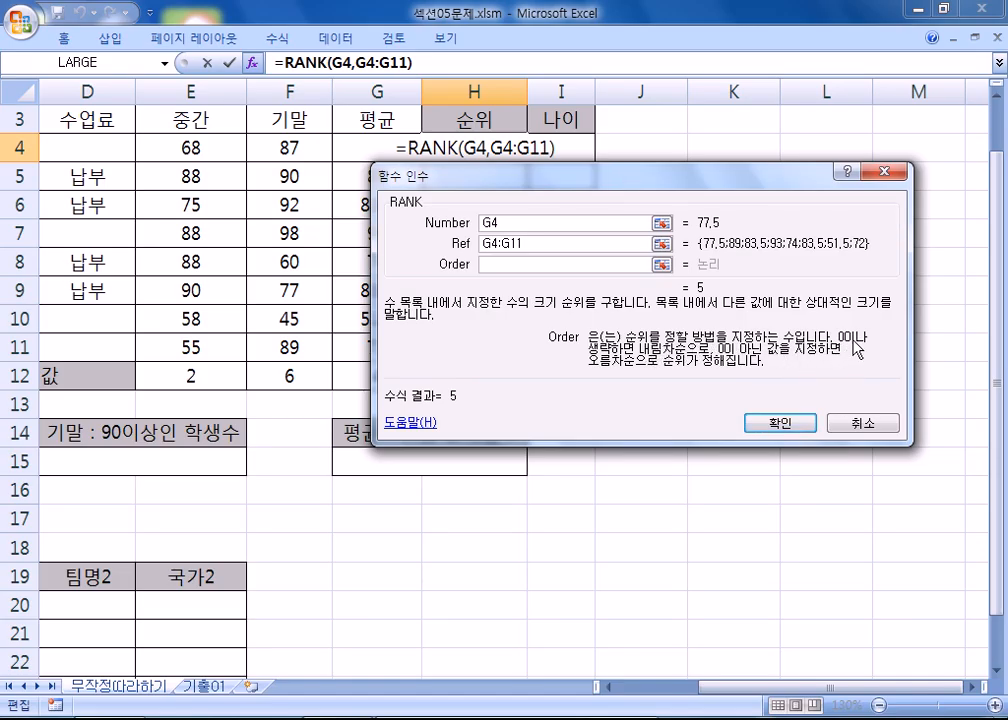
{"action": "type", "text": "0"}
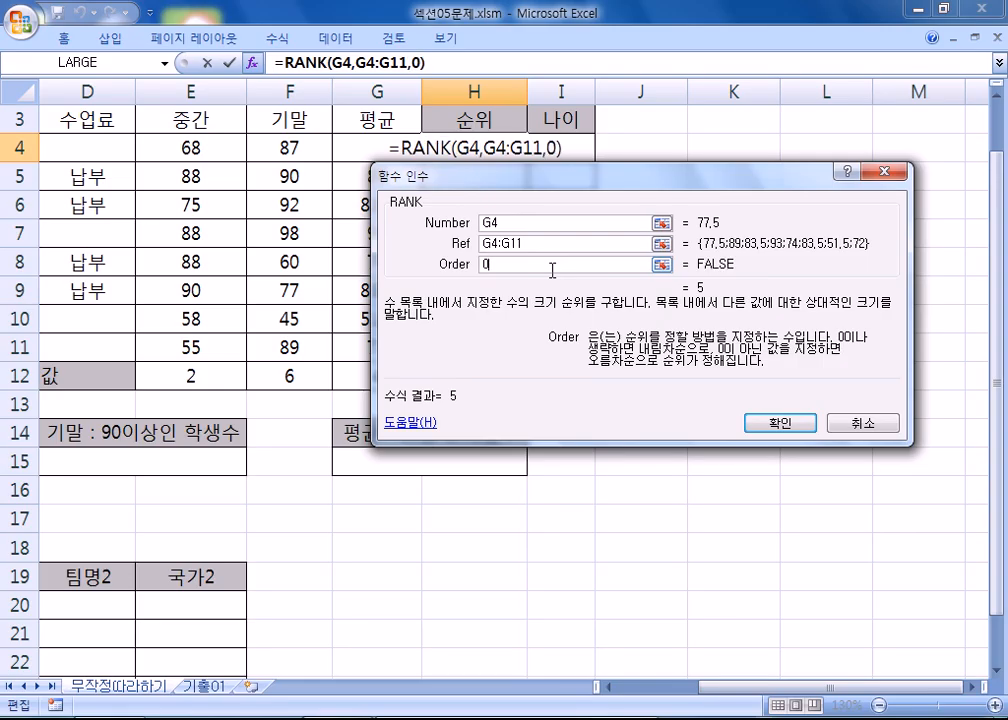
{"action": "key", "text": "BackSpace"}
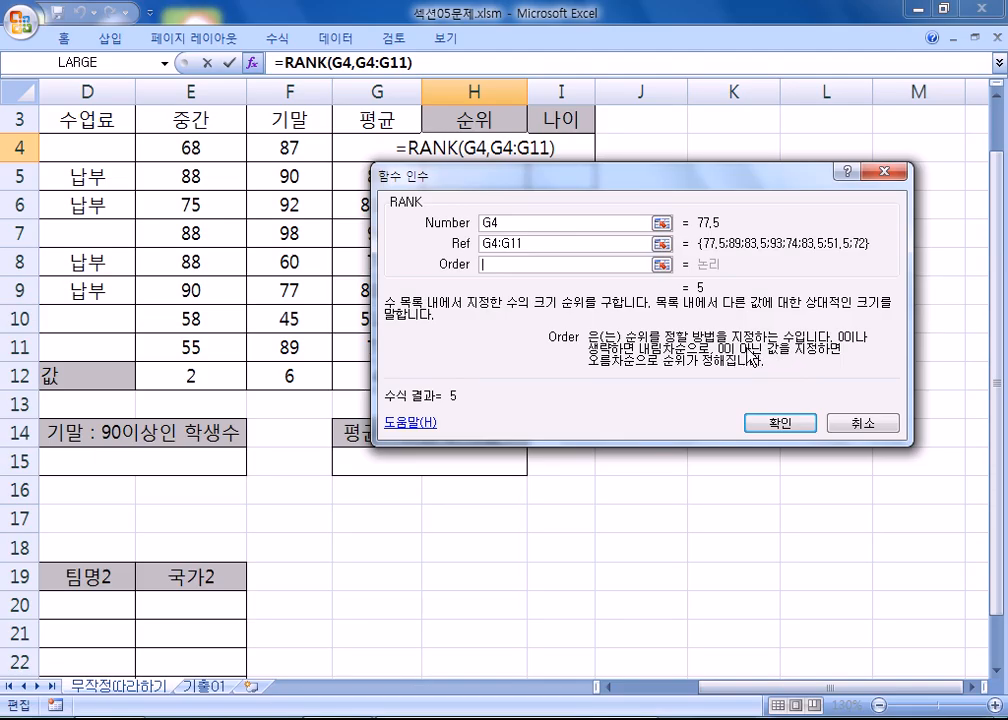
{"action": "type", "text": "1"}
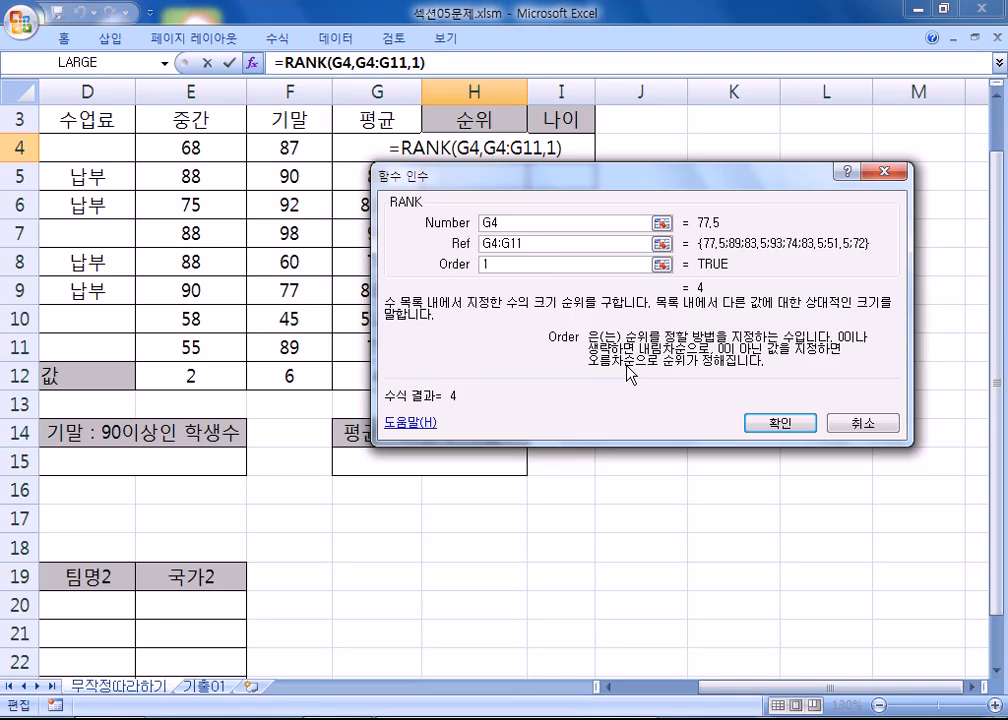
{"action": "key", "text": "BackSpace"}
{"action": "type", "text": "0"}
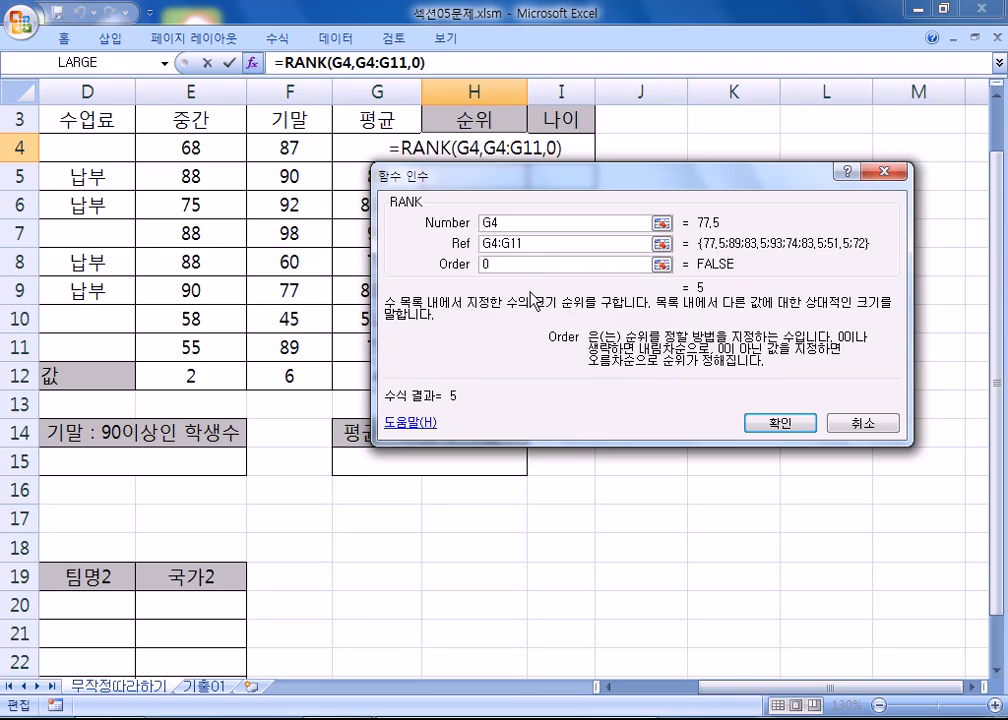
{"action": "key", "text": "BackSpace"}
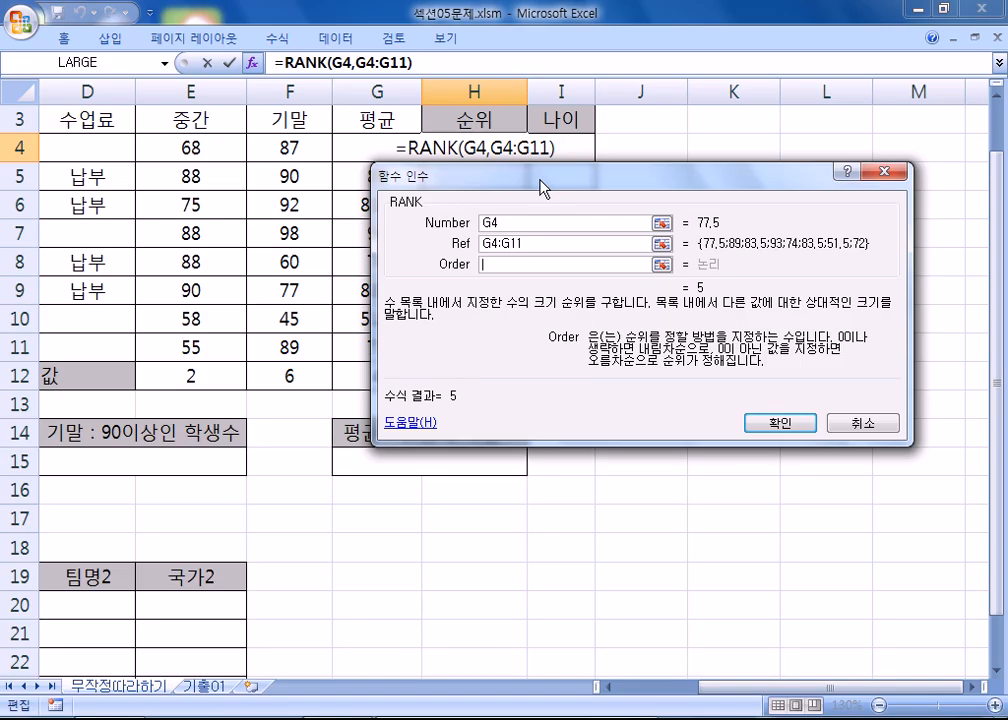
{"action": "type", "text": "0"}
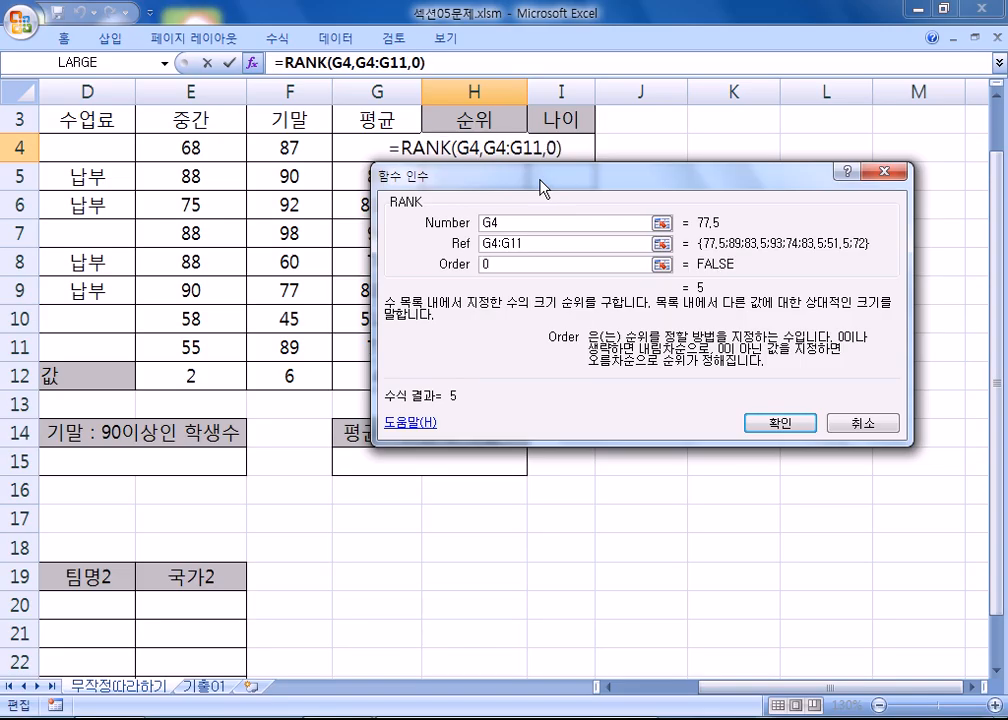
{"action": "left_click", "coordinate": [757, 428]}
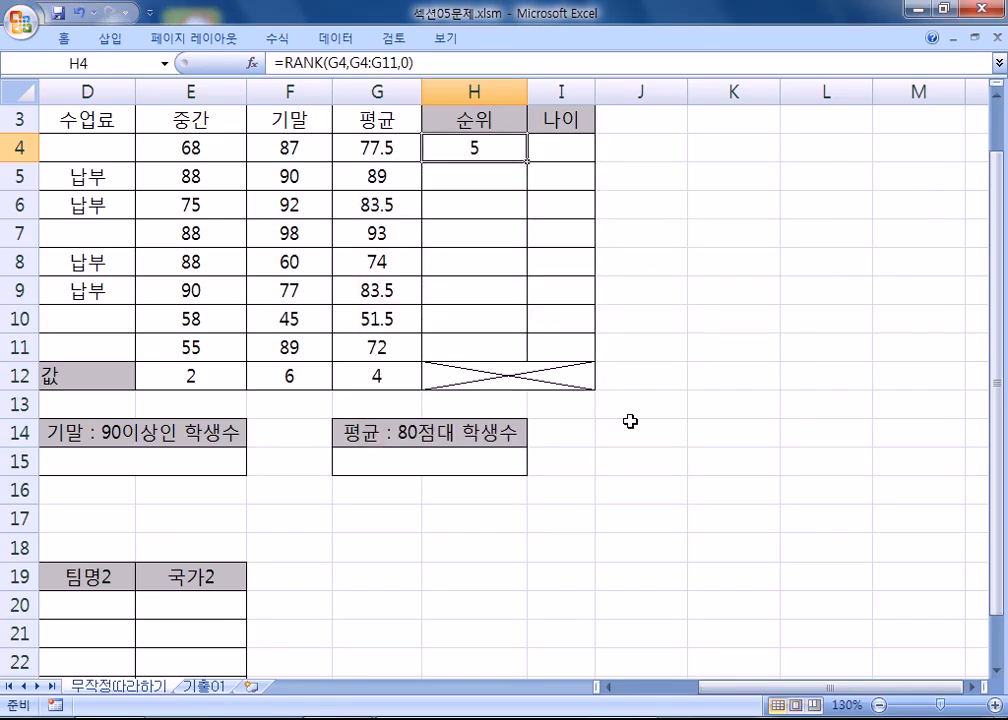
Step: Enter =RANK(G5,G4:G11,0) in H5 to rank the second average in descending order
{"action": "left_click", "coordinate": [493, 181]}
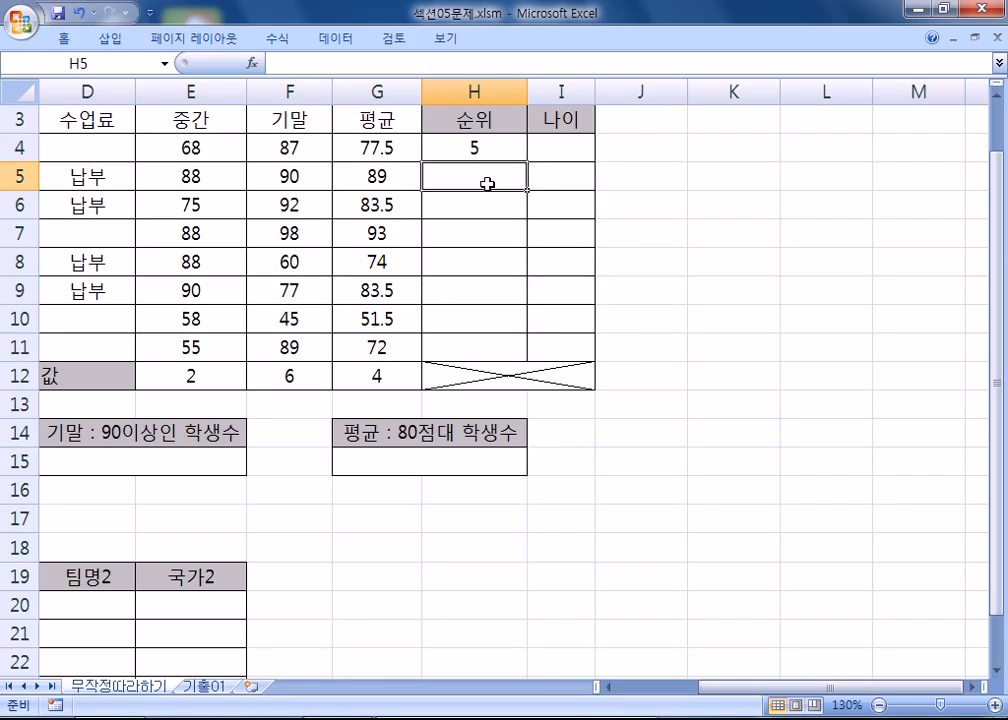
{"action": "type", "text": "="}
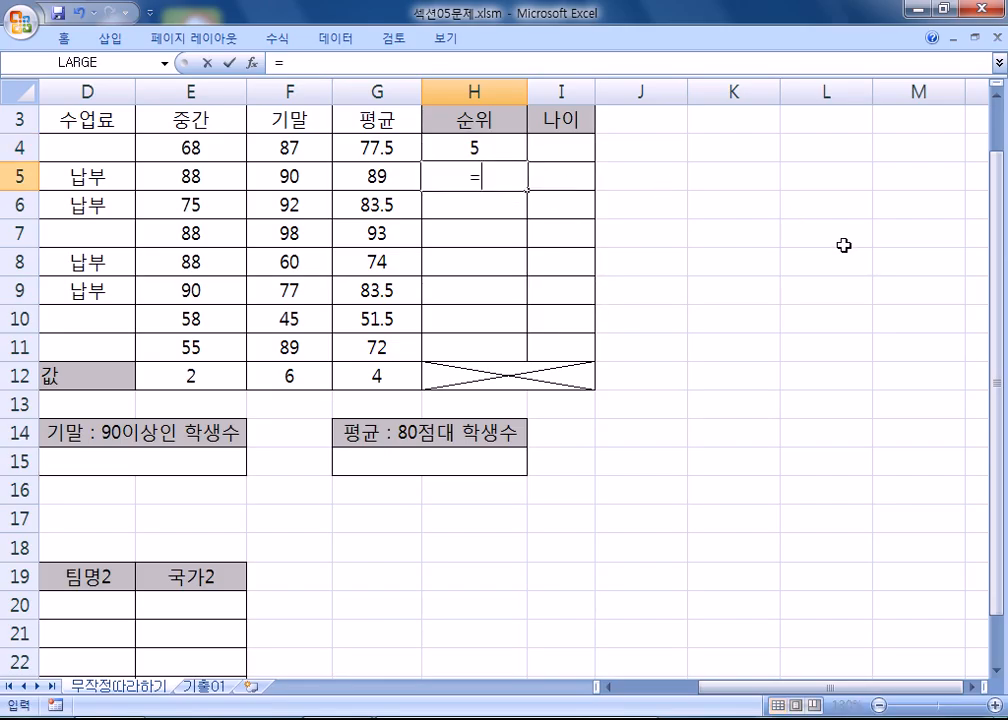
{"action": "type", "text": "RA"}
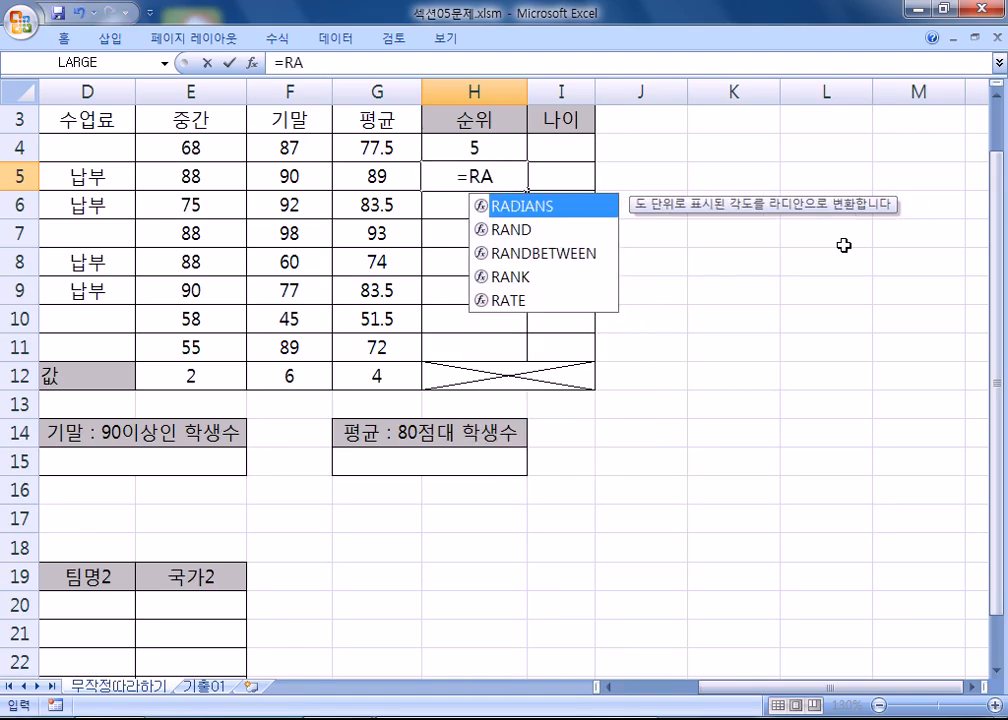
{"action": "type", "text": "NK("}
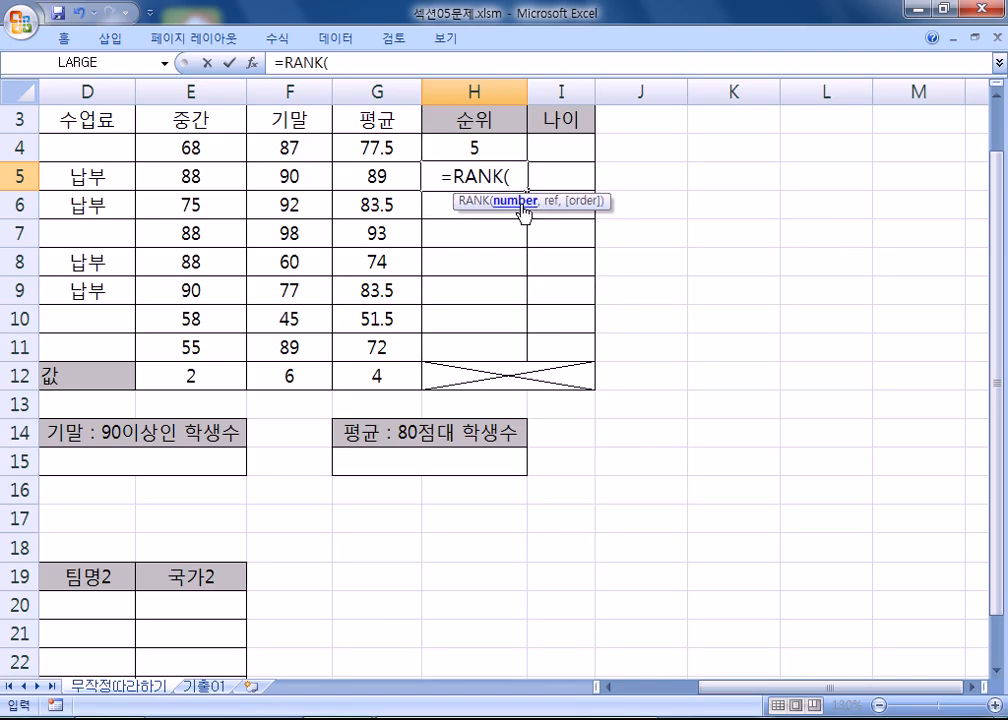
{"action": "left_click", "coordinate": [385, 175]}
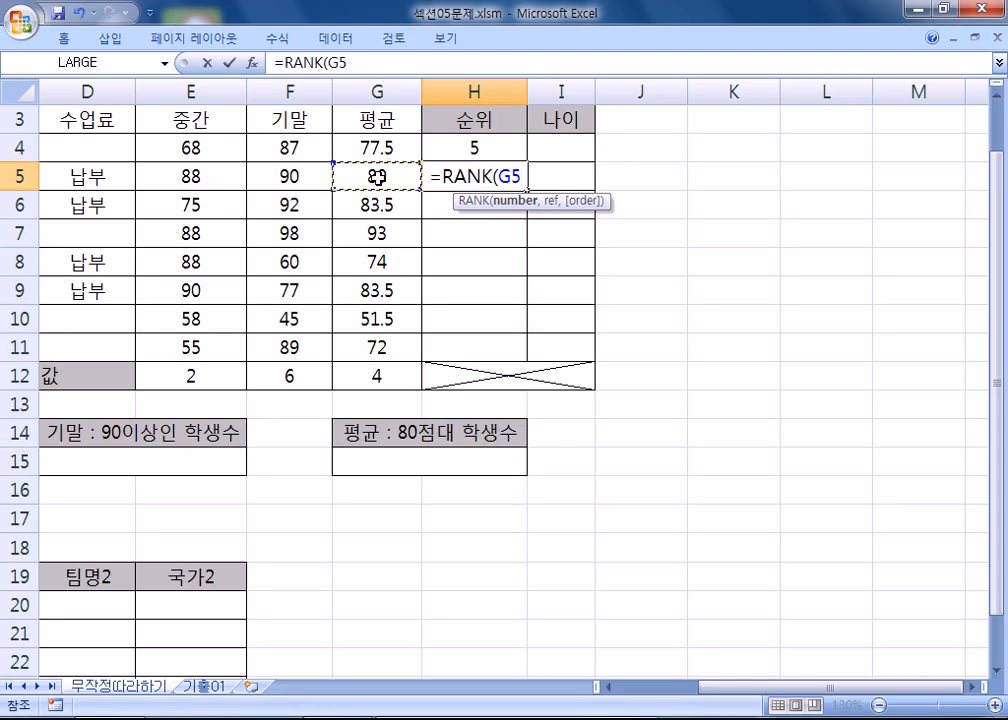
{"action": "type", "text": ","}
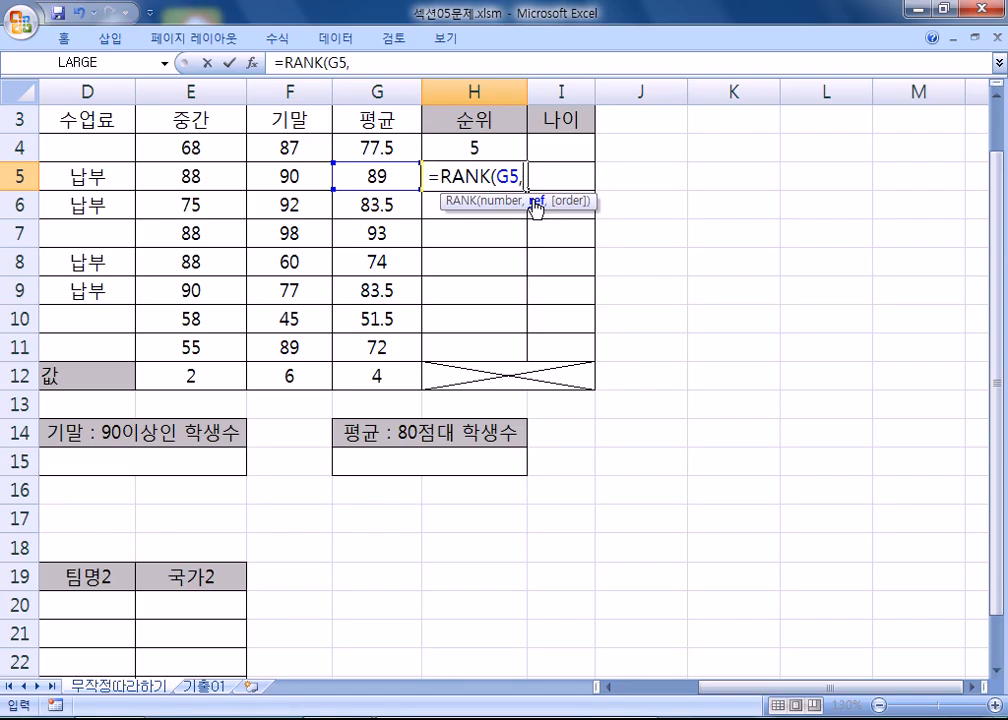
{"action": "left_click_drag", "start_coordinate": [388, 148], "coordinate": [378, 348]}
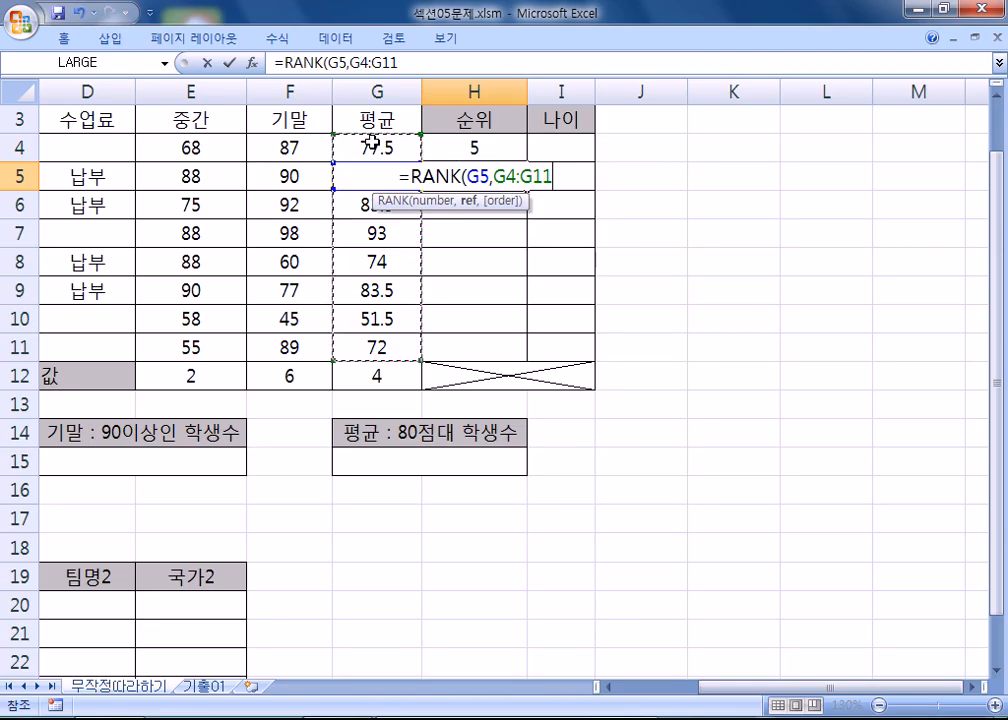
{"action": "type", "text": ","}
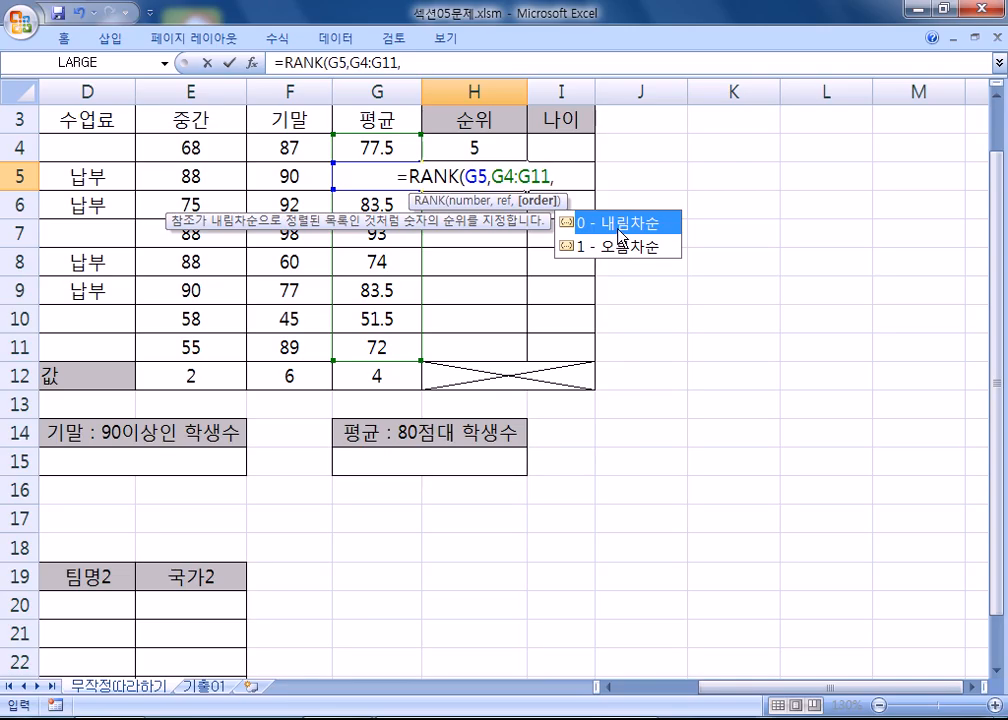
{"action": "type", "text": "0"}
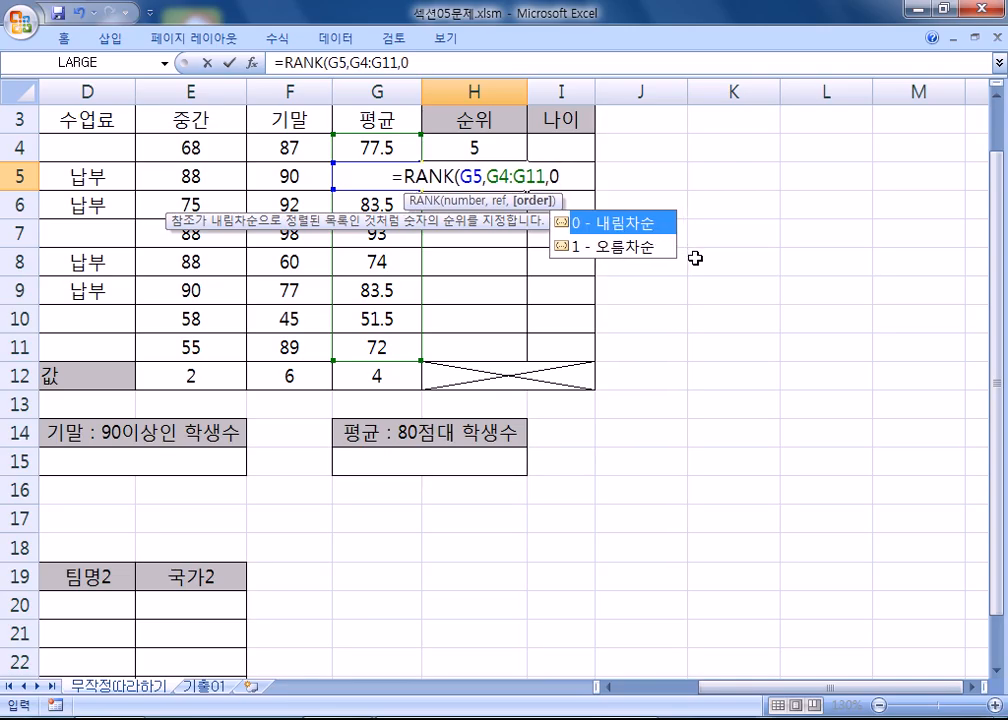
{"action": "key", "text": "Return"}
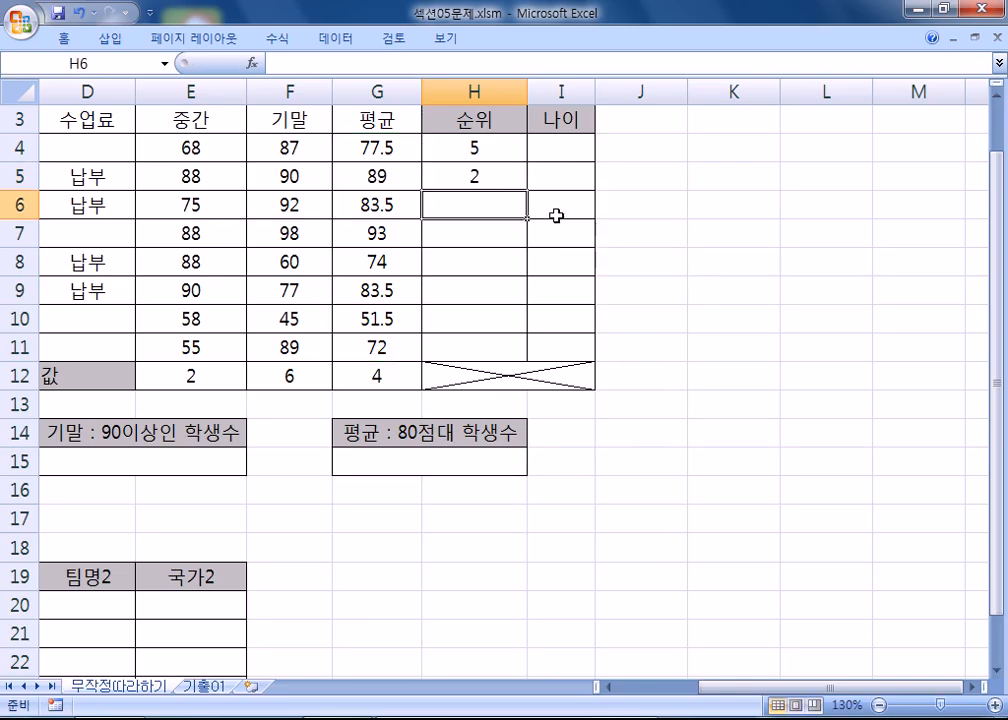
Step: Clear the rank formula from H5 and fill H4's RANK formula down through H11
{"action": "left_click", "coordinate": [497, 176]}
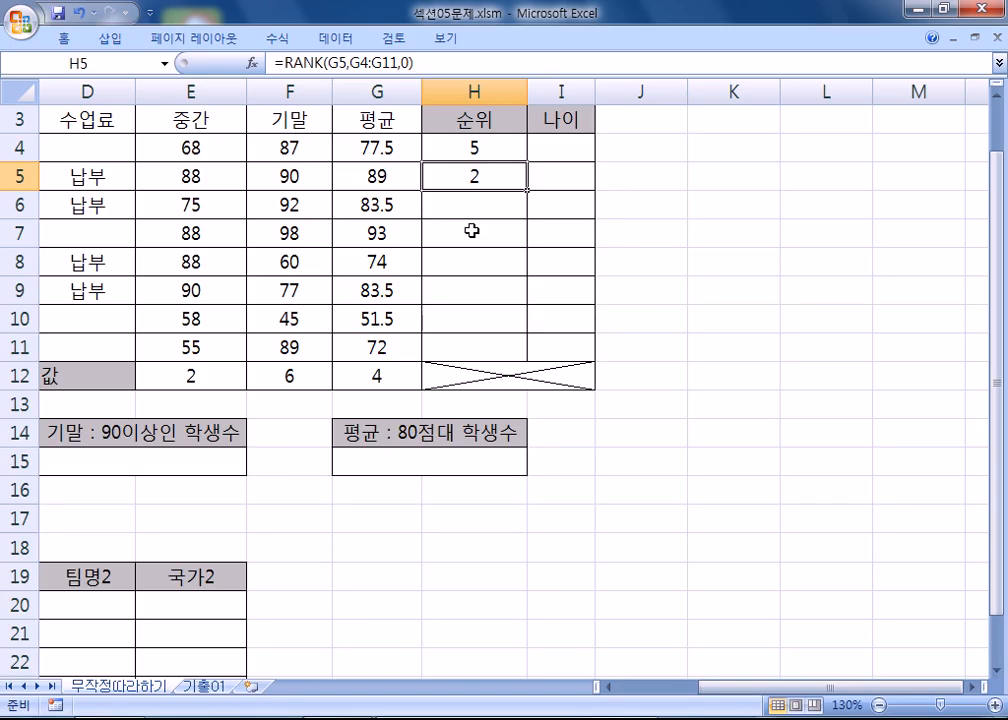
{"action": "left_click", "coordinate": [512, 202]}
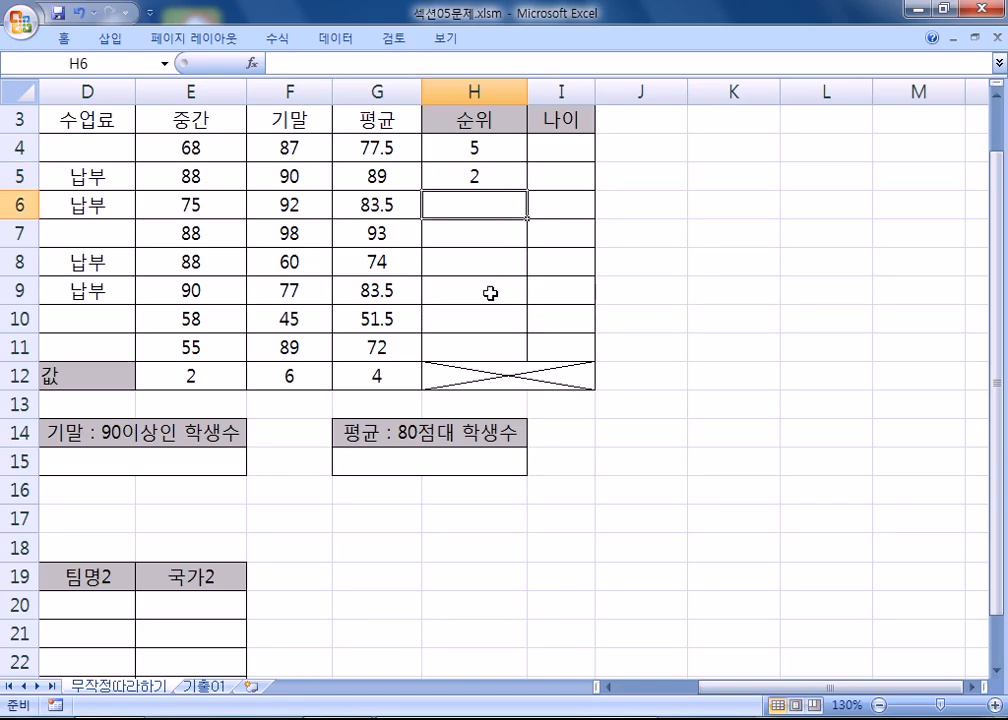
{"action": "left_click", "coordinate": [478, 340]}
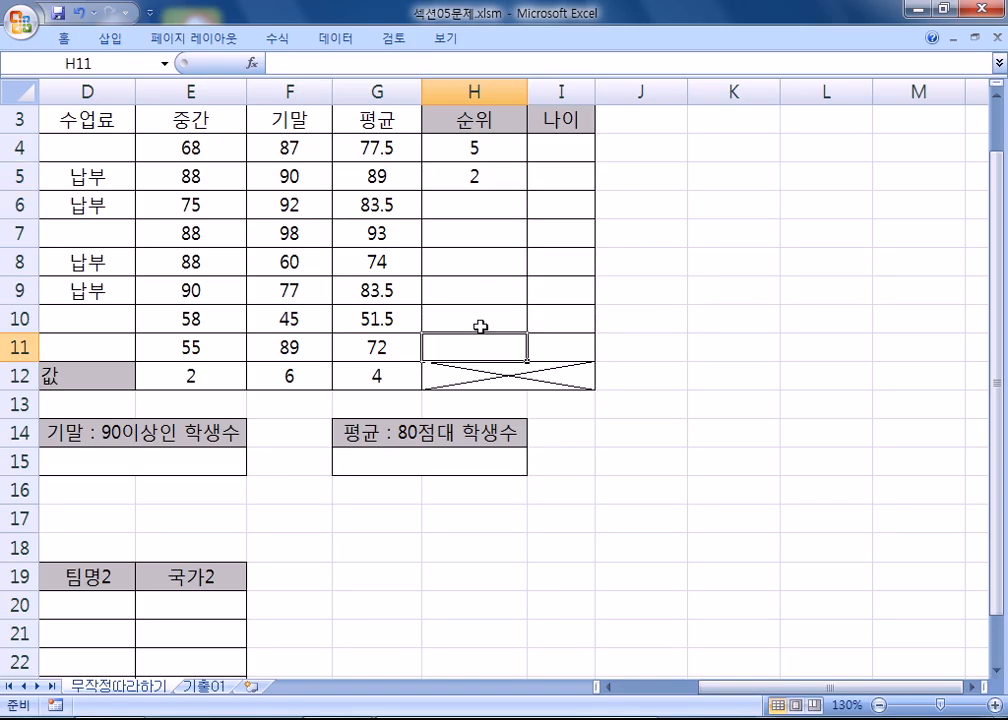
{"action": "left_click", "coordinate": [470, 172]}
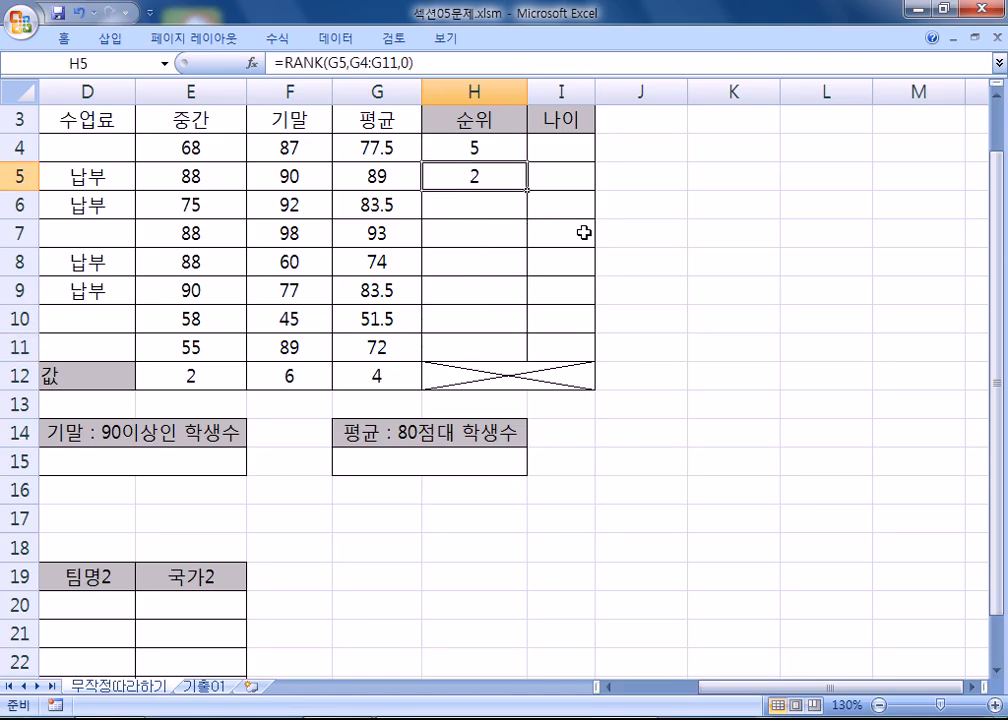
{"action": "key", "text": "Delete"}
{"action": "left_click", "coordinate": [488, 150]}
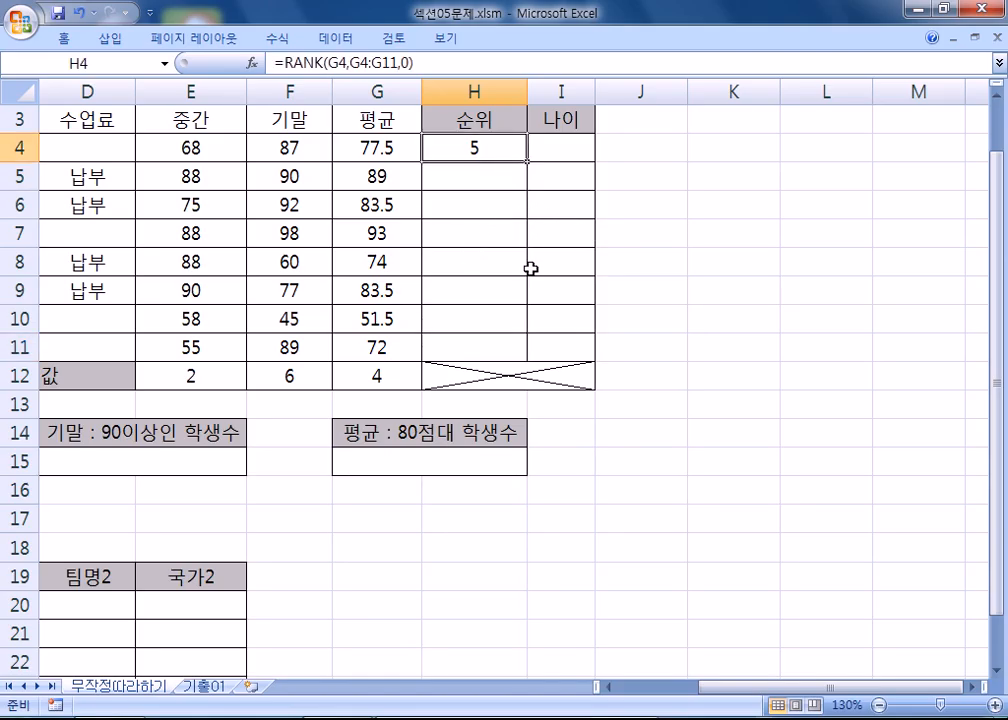
{"action": "left_click_drag", "start_coordinate": [528, 162], "coordinate": [535, 358]}
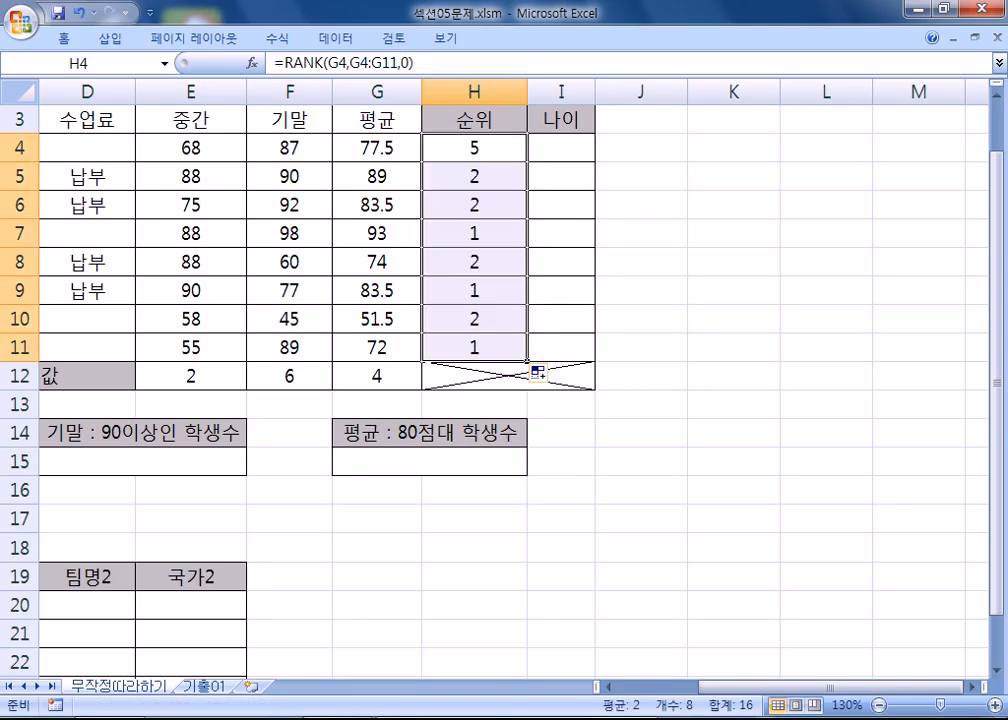
Step: Switch to Notepad and add the syntax note "=RANK(값, 참조영역, 옵션)" below the MAX-LARGE formula
{"action": "key", "text": "alt+Tab"}
{"action": "key", "text": "Return"}
{"action": "type", "text": "=RANK("}
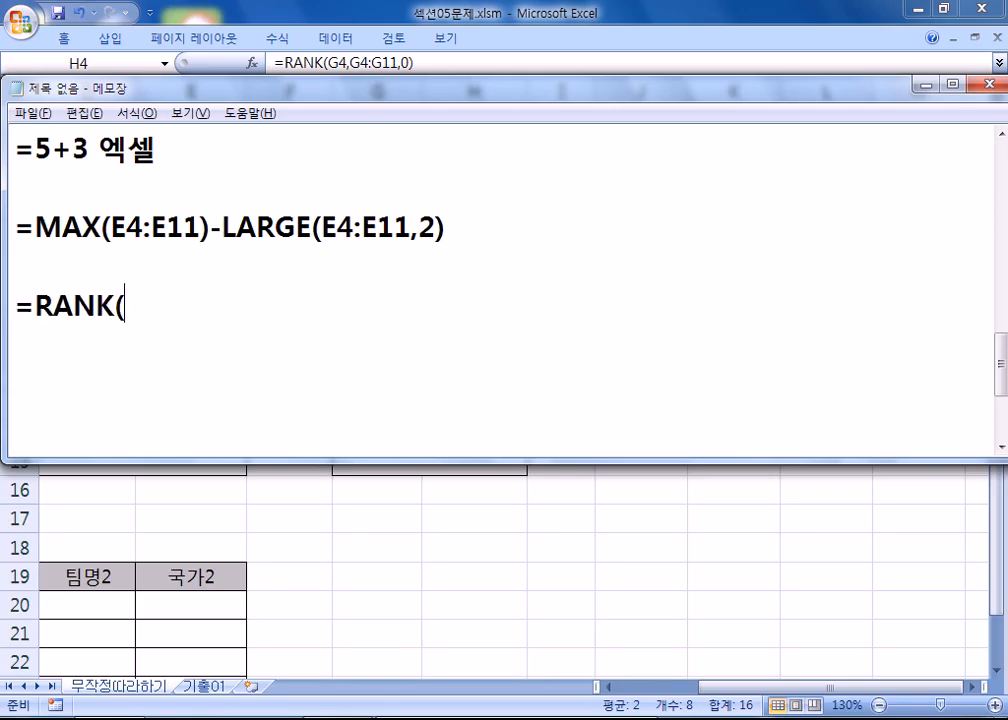
{"action": "type", "text": "값, 참조"}
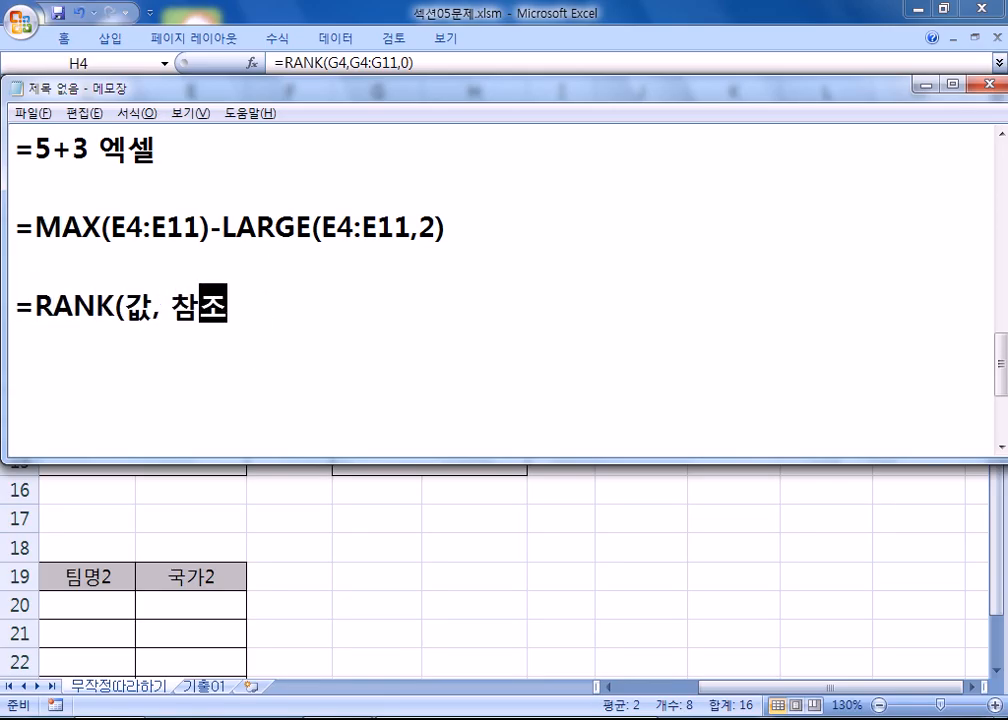
{"action": "type", "text": "영역, 옶녀"}
{"action": "key", "text": "BackSpace"}
{"action": "key", "text": "BackSpace"}
{"action": "key", "text": "BackSpace"}
{"action": "type", "text": "오ㅂ션)"}
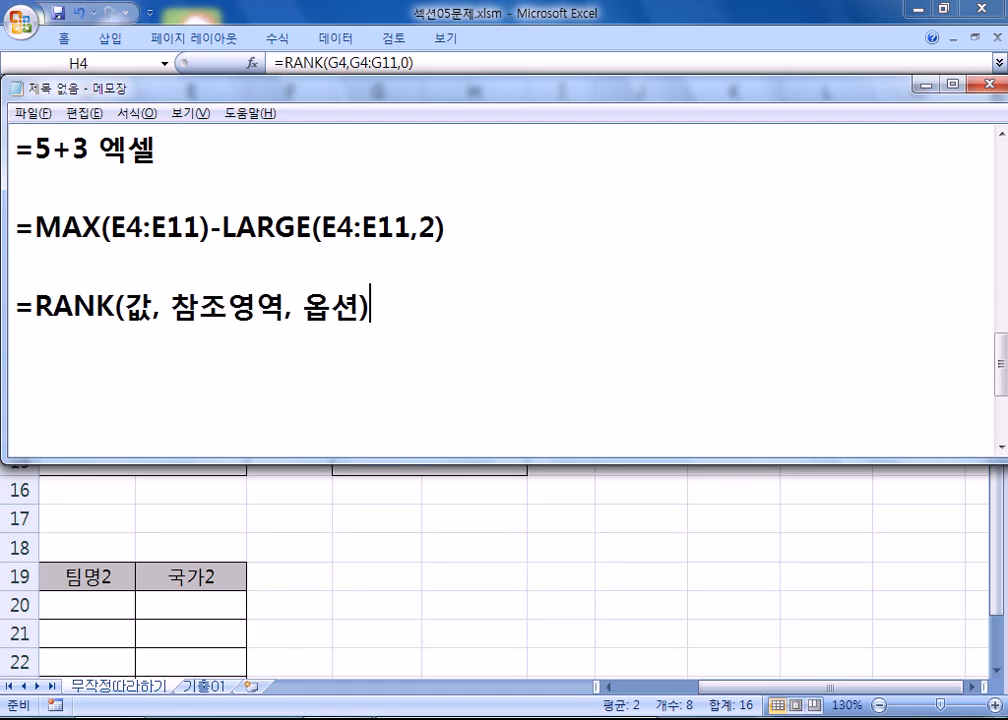
Step: Add the line "옵션 0 : 큰 값이 1등, 생략가능" under the RANK syntax note
{"action": "key", "text": "Return"}
{"action": "type", "text": "옶ㅕㄴ "}
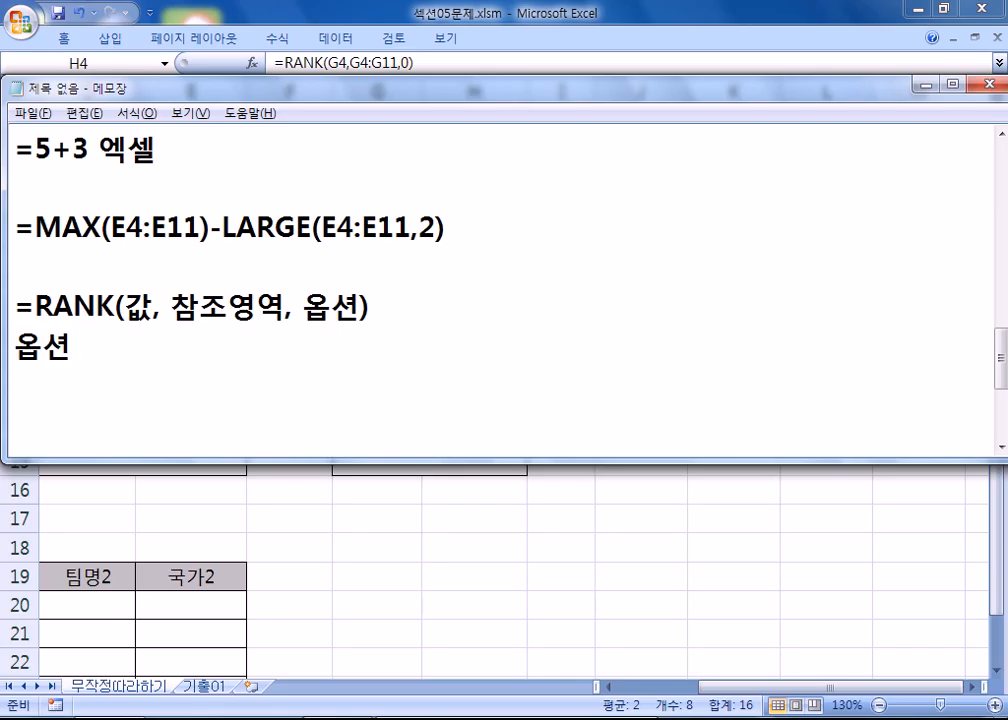
{"action": "type", "text": "0 : 트"}
{"action": "type", "text": "ㄴ 값이 1"}
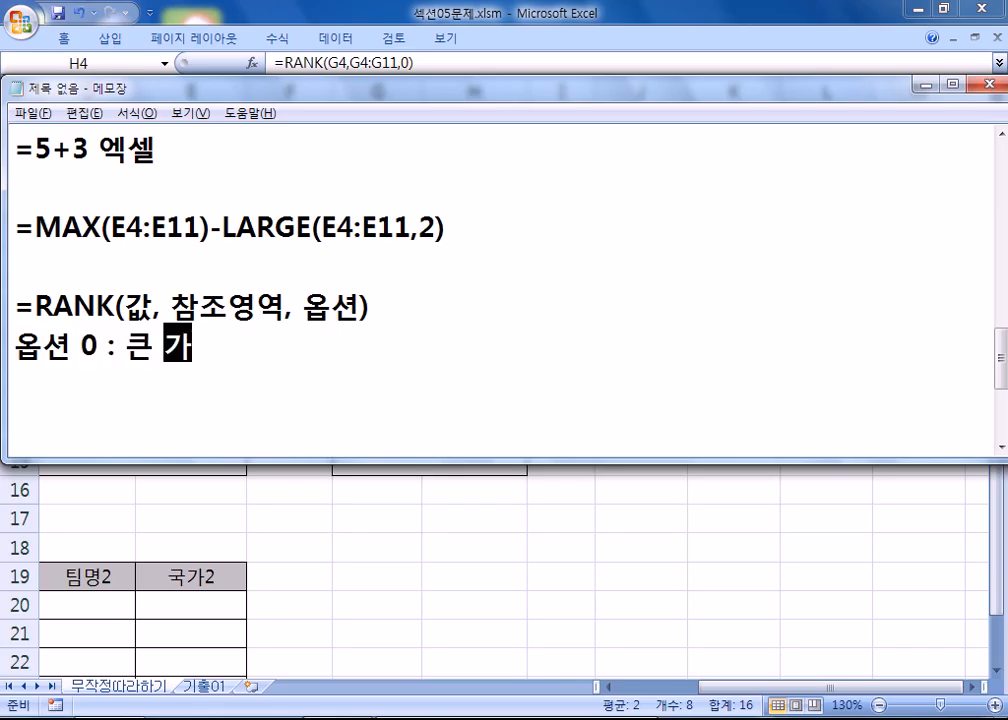
{"action": "type", "text": "등, 생"}
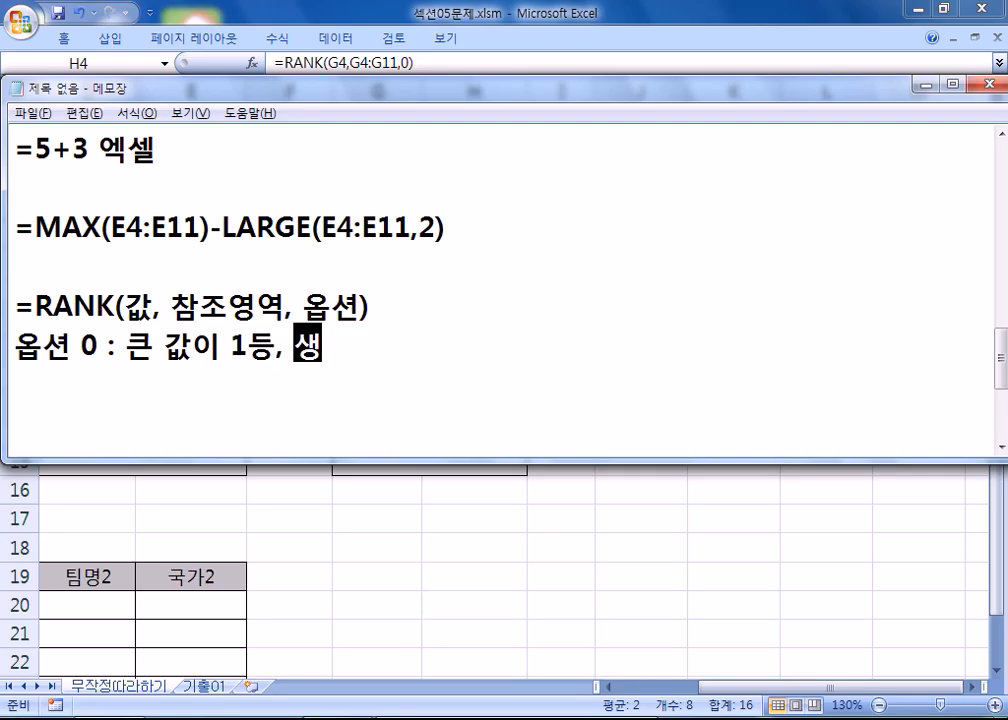
{"action": "type", "text": "략가능"}
Step: Add the line "옵션 1 : 작은 값이 1등, 생략할 수 없다." under the option 0 note
{"action": "key", "text": "Return"}
{"action": "type", "text": "옵션 1"}
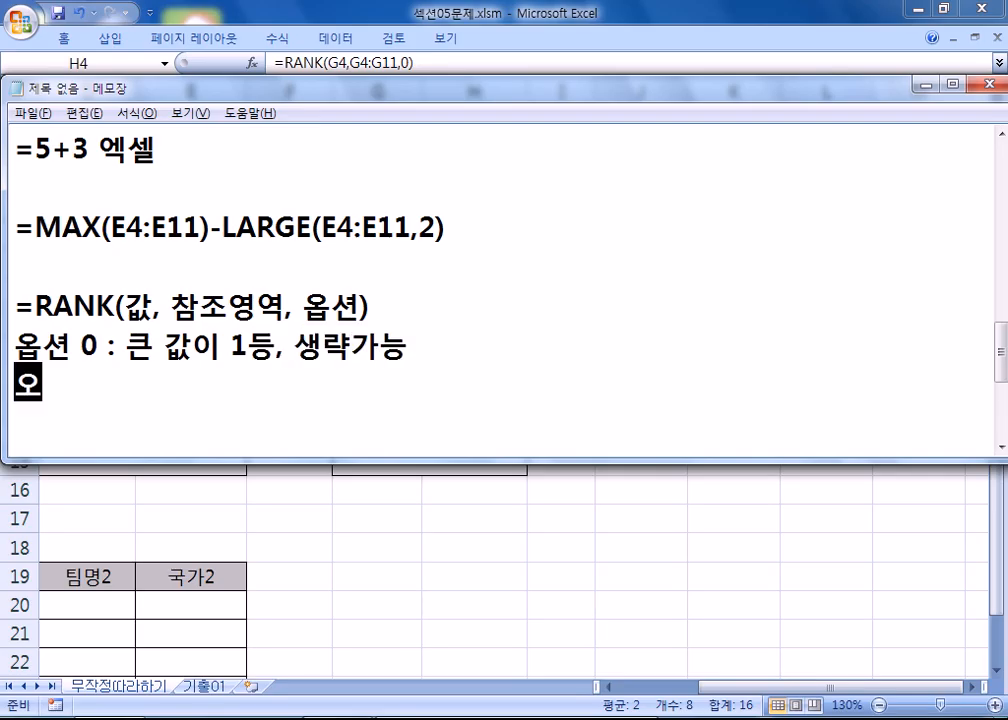
{"action": "type", "text": " : "}
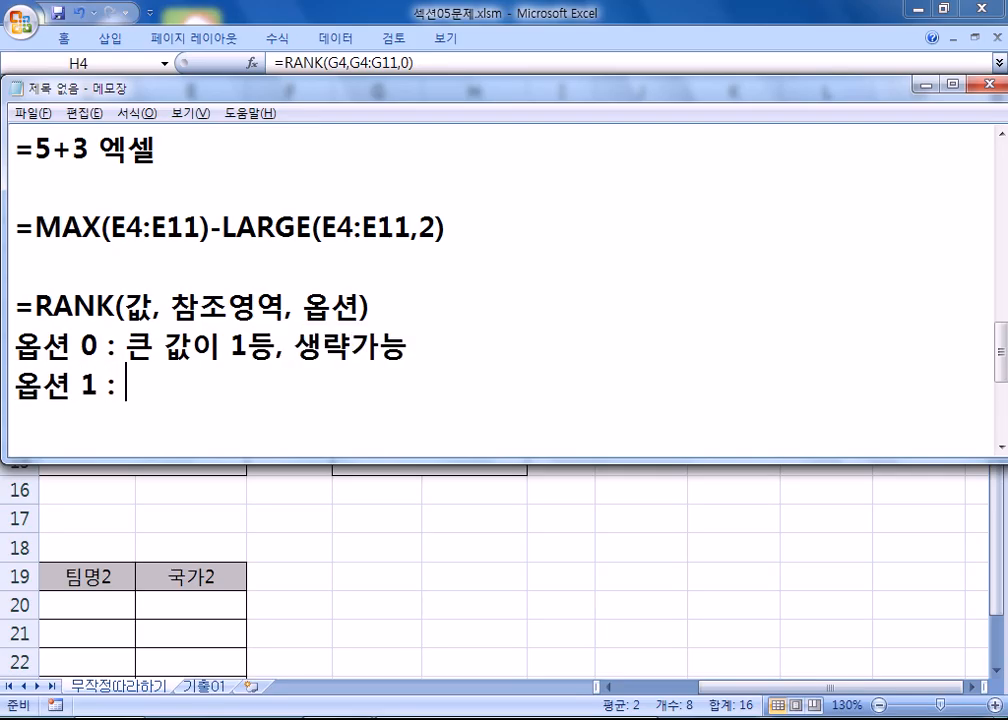
{"action": "type", "text": "작은 값이"}
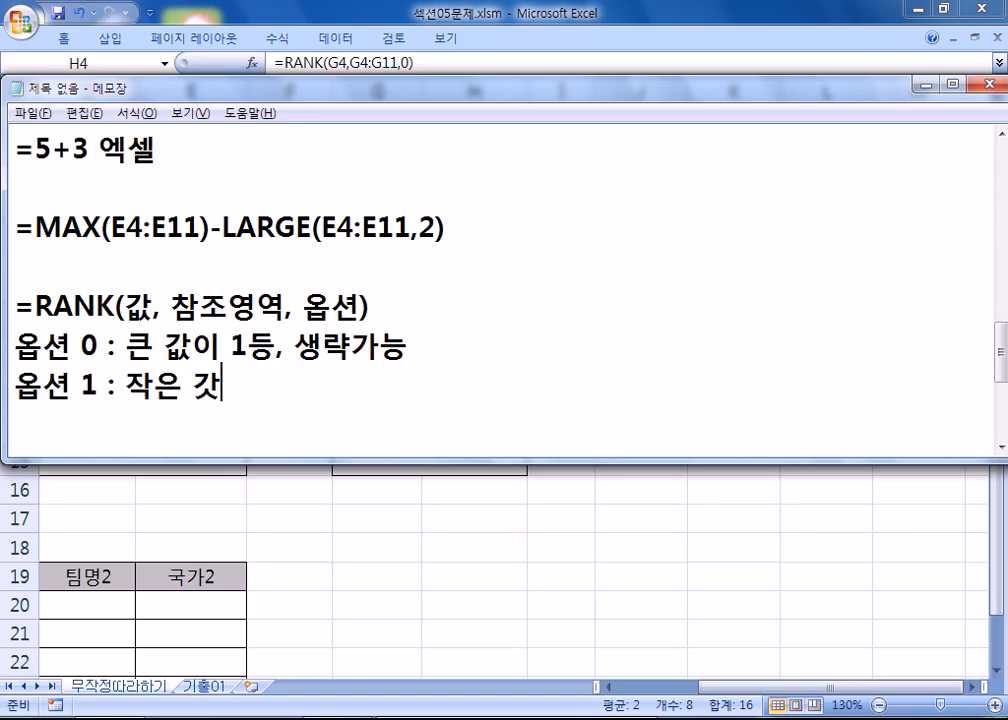
{"action": "type", "text": " 1등, 생략"}
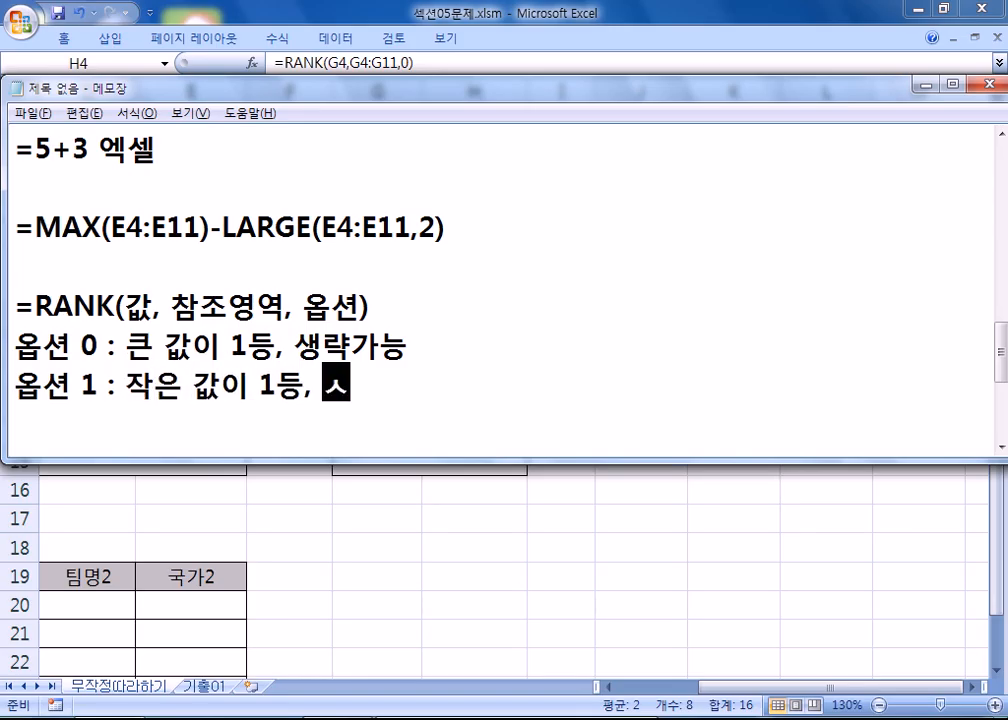
{"action": "type", "text": "할 수 없다."}
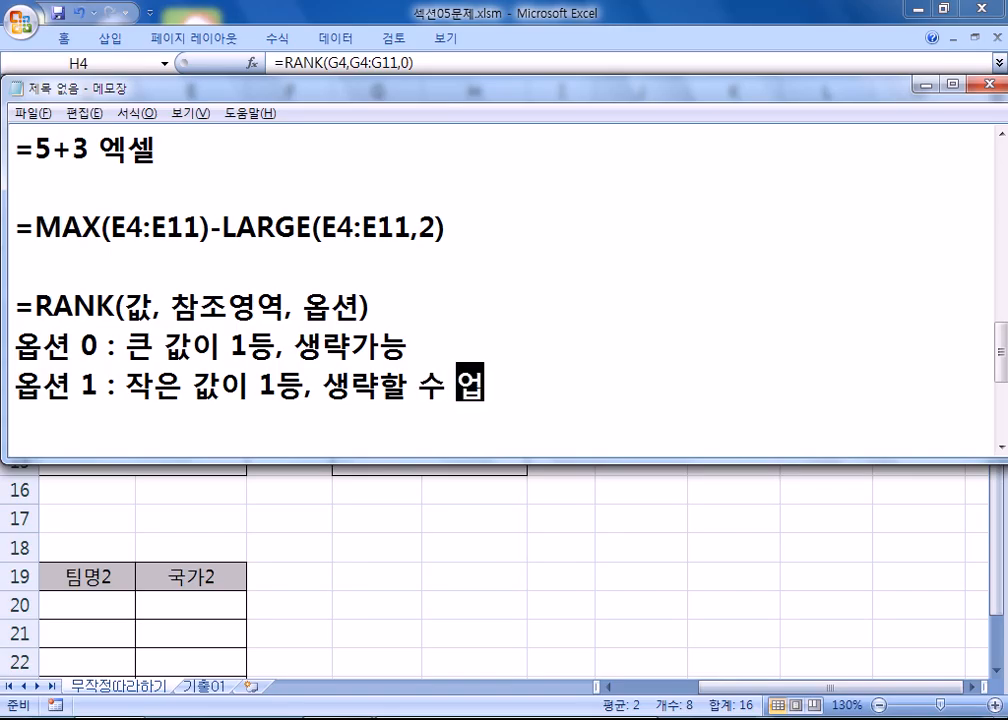
{"action": "key", "text": "Return"}
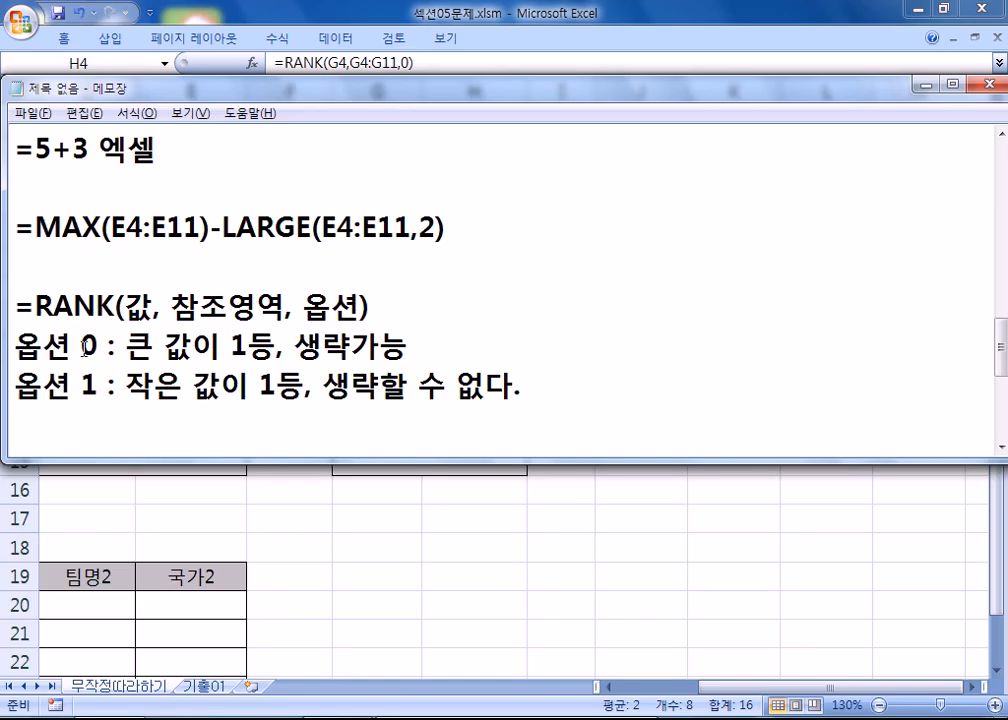
Step: Move the Notepad window aside to uncover the score table and switch back to the Excel worksheet
{"action": "left_click", "coordinate": [12, 305]}
{"action": "left_click_drag", "start_coordinate": [493, 90], "coordinate": [978, 61]}
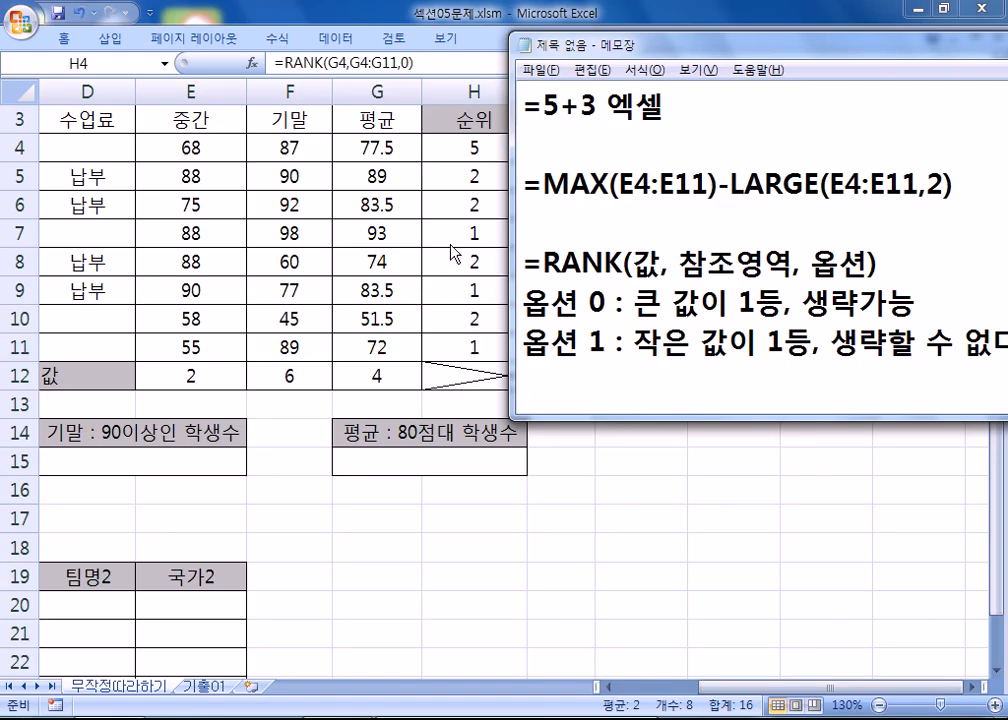
{"action": "key", "text": "alt+Tab"}
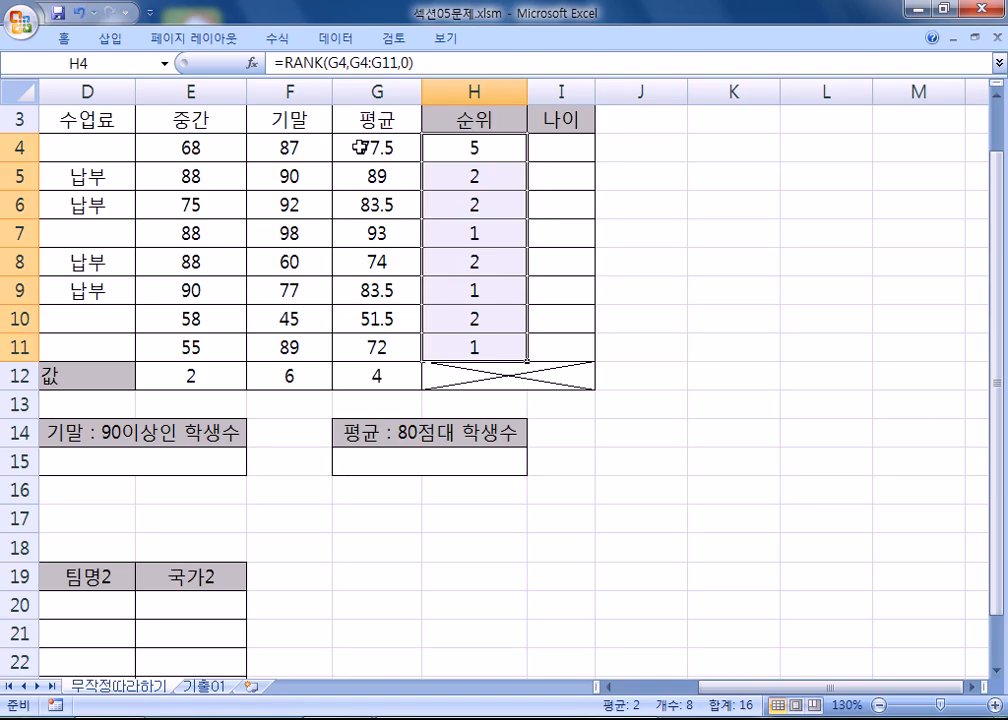
Step: Examine the AVERAGE formula in G4 and the score range E4:F4 that it references
{"action": "left_click", "coordinate": [360, 147]}
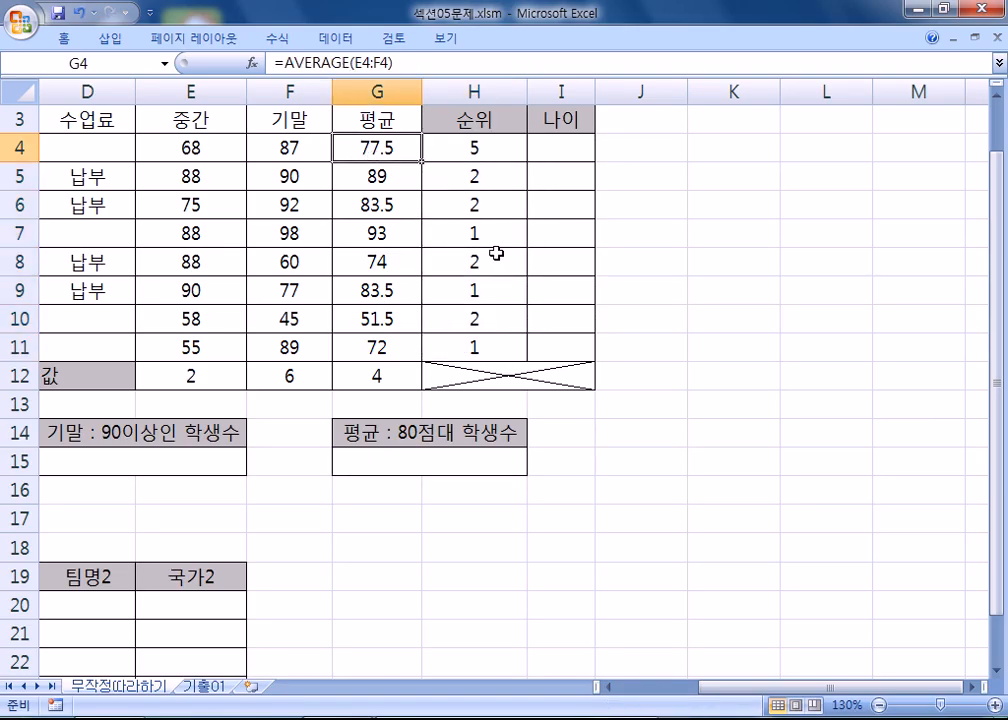
{"action": "key", "text": "F2"}
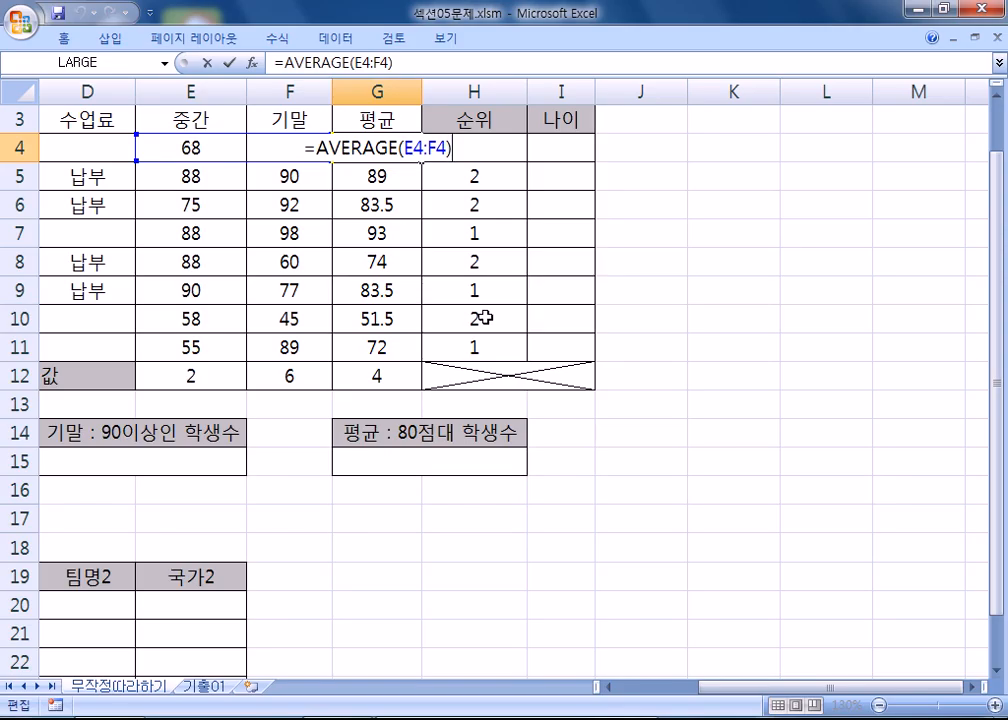
{"action": "key", "text": "ctrl+Return"}
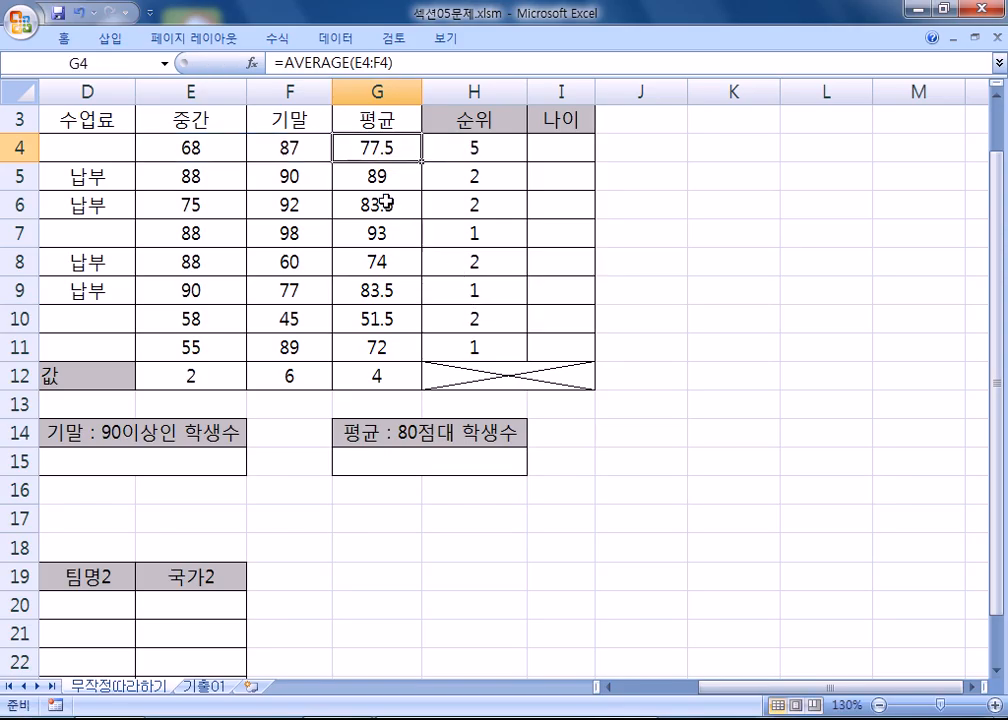
{"action": "double_click", "coordinate": [390, 155]}
{"action": "key", "text": "Escape"}
{"action": "left_click", "coordinate": [155, 148]}
{"action": "left_click_drag", "start_coordinate": [155, 148], "coordinate": [295, 152]}
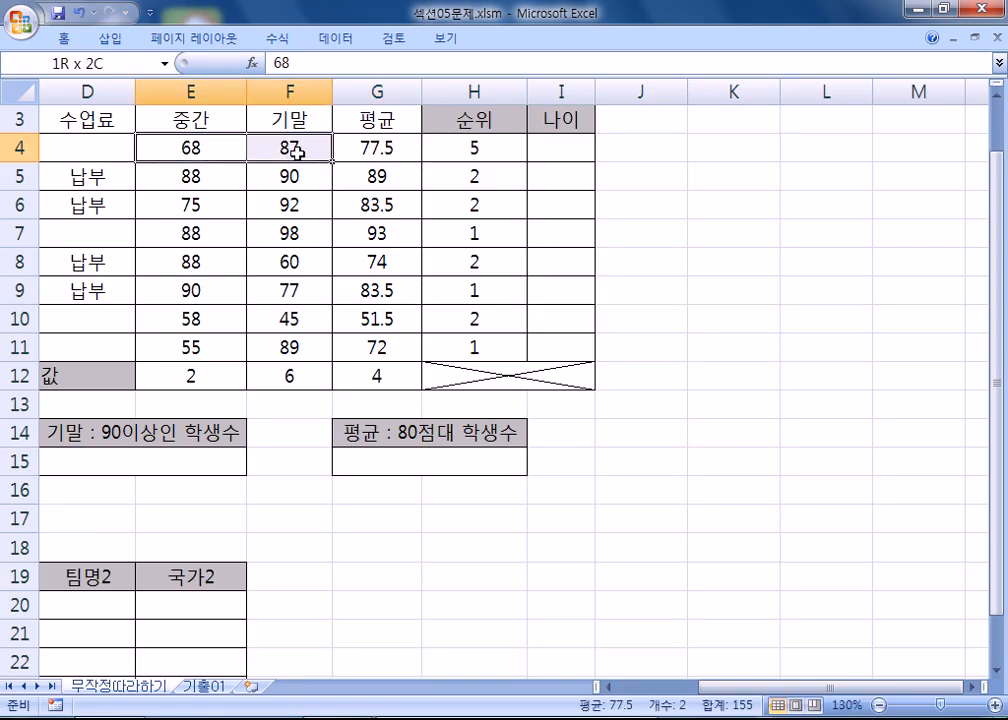
{"action": "left_click", "coordinate": [378, 150]}
{"action": "key", "text": "F2"}
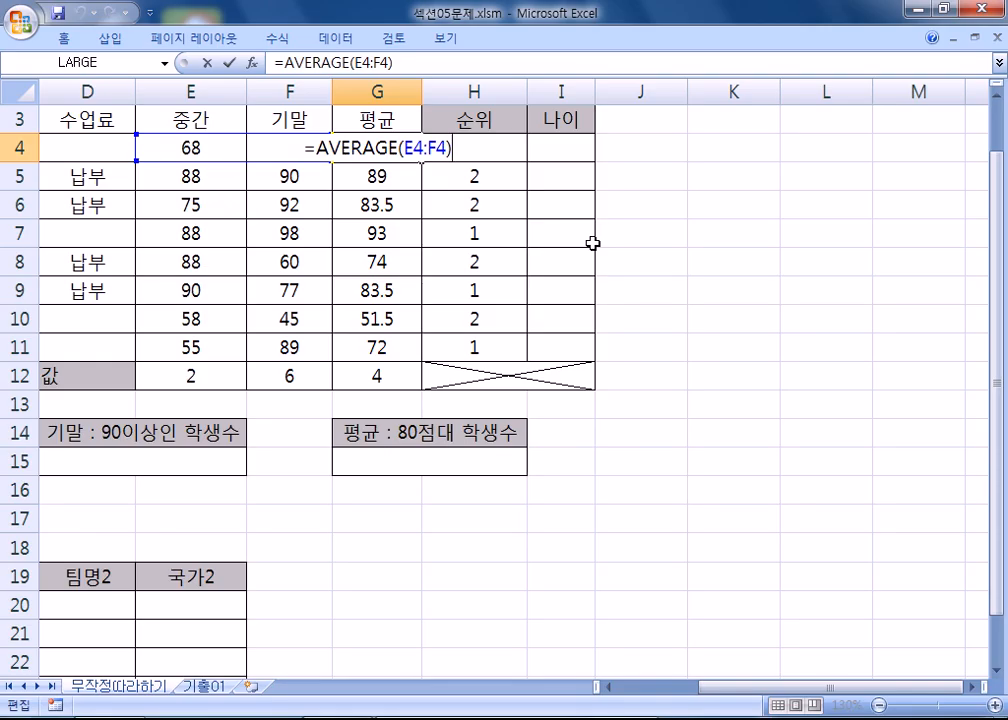
{"action": "key", "text": "Escape"}
{"action": "left_click_drag", "start_coordinate": [153, 145], "coordinate": [300, 150]}
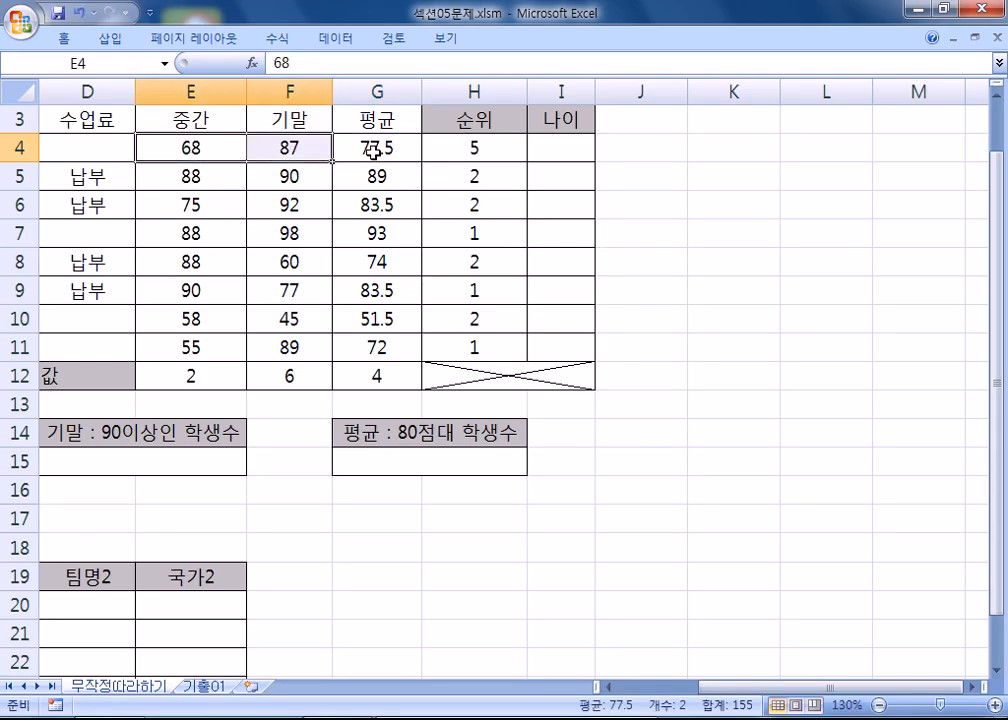
{"action": "left_click", "coordinate": [373, 152]}
Step: Clear the averages in G5:G11 and refill them from the AVERAGE formula in G4
{"action": "left_click_drag", "start_coordinate": [382, 180], "coordinate": [360, 347]}
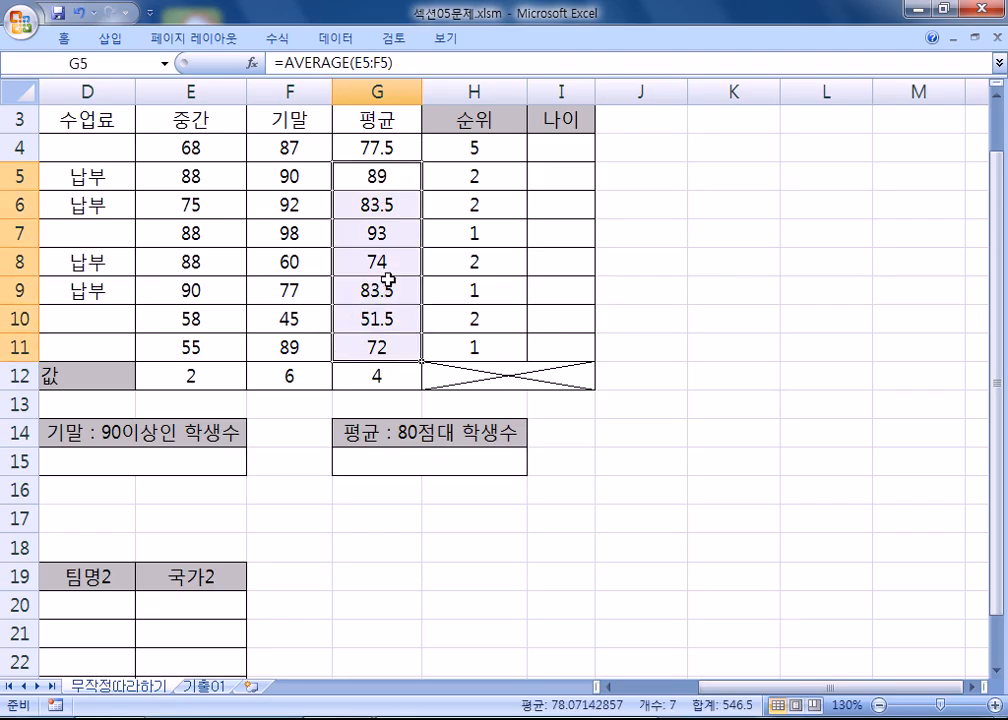
{"action": "key", "text": "Delete"}
{"action": "left_click", "coordinate": [405, 150]}
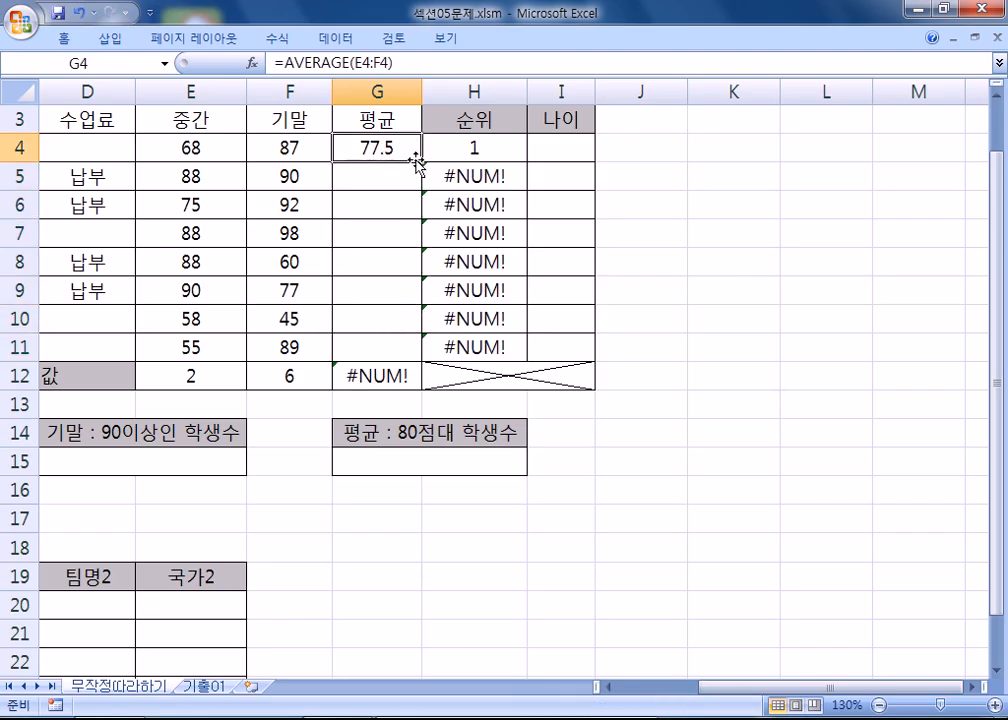
{"action": "left_click_drag", "start_coordinate": [421, 161], "coordinate": [415, 358]}
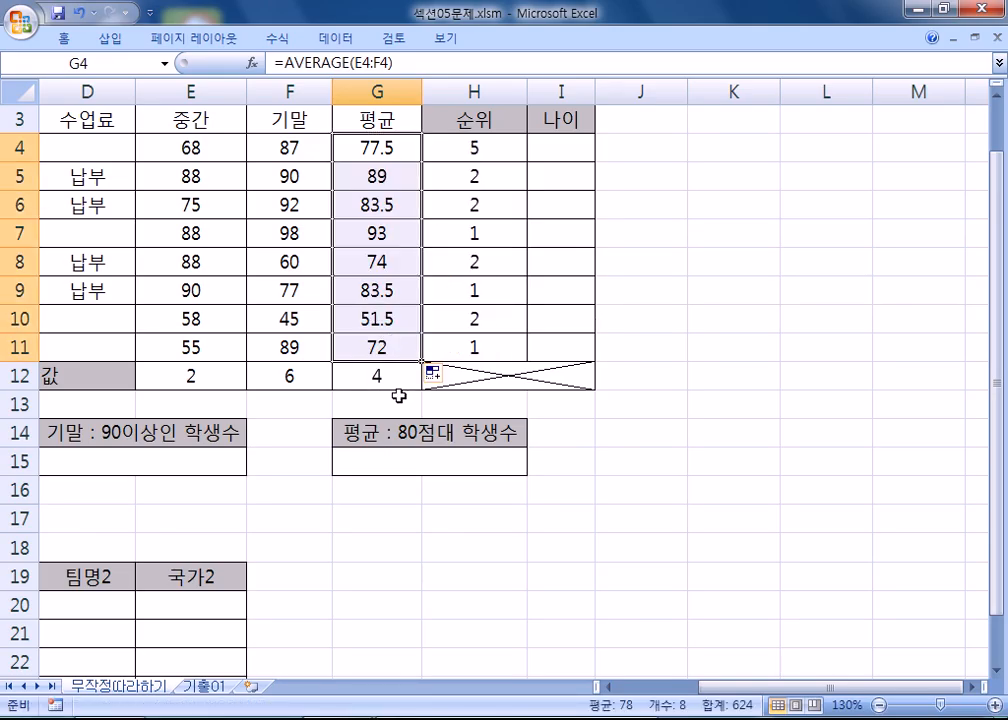
Step: Widen column G so that the whole AVERAGE formula fits inside G4 when it is opened for editing
{"action": "left_click", "coordinate": [351, 157]}
{"action": "key", "text": "F2"}
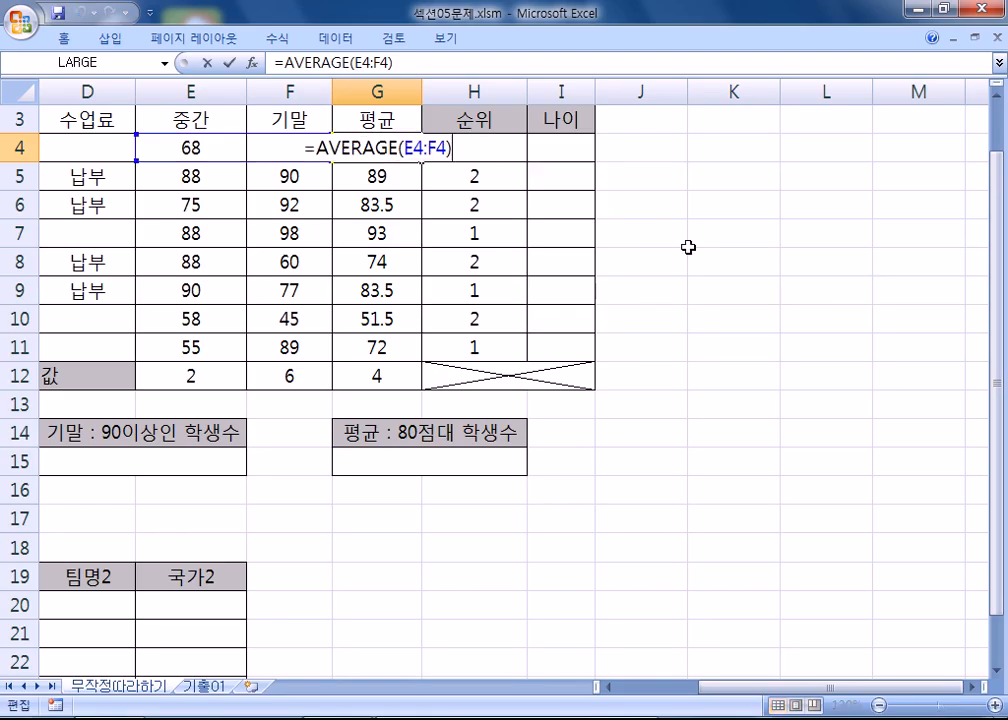
{"action": "key", "text": "Escape"}
{"action": "left_click_drag", "start_coordinate": [332, 91], "coordinate": [360, 91]}
{"action": "left_click_drag", "start_coordinate": [450, 91], "coordinate": [493, 91]}
{"action": "key", "text": "F2"}
{"action": "key", "text": "Escape"}
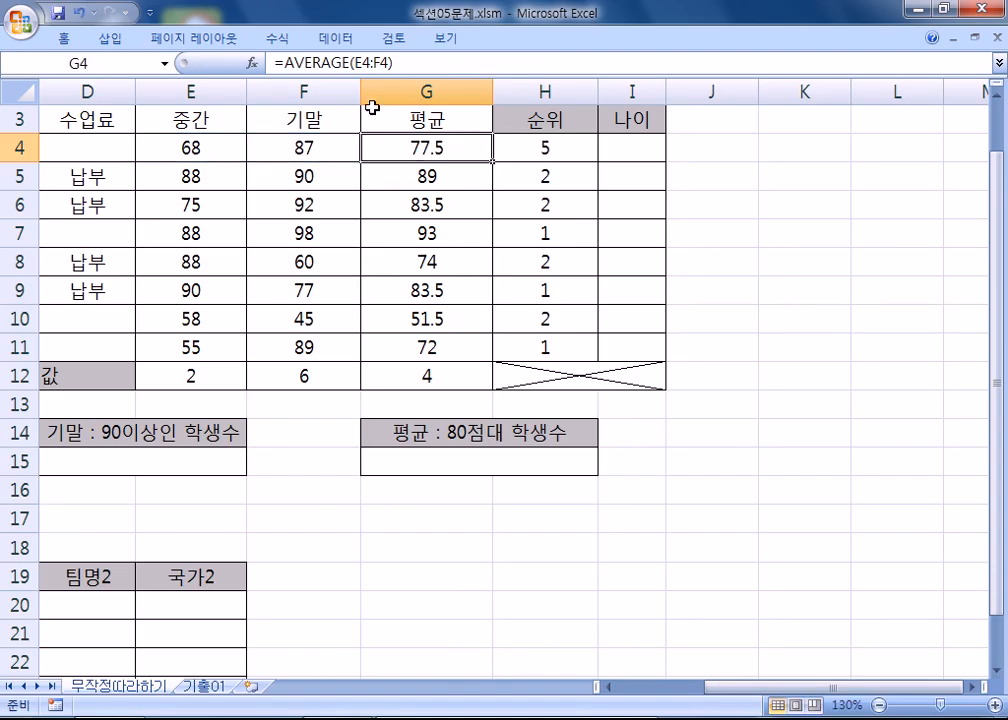
{"action": "left_click_drag", "start_coordinate": [494, 91], "coordinate": [514, 91]}
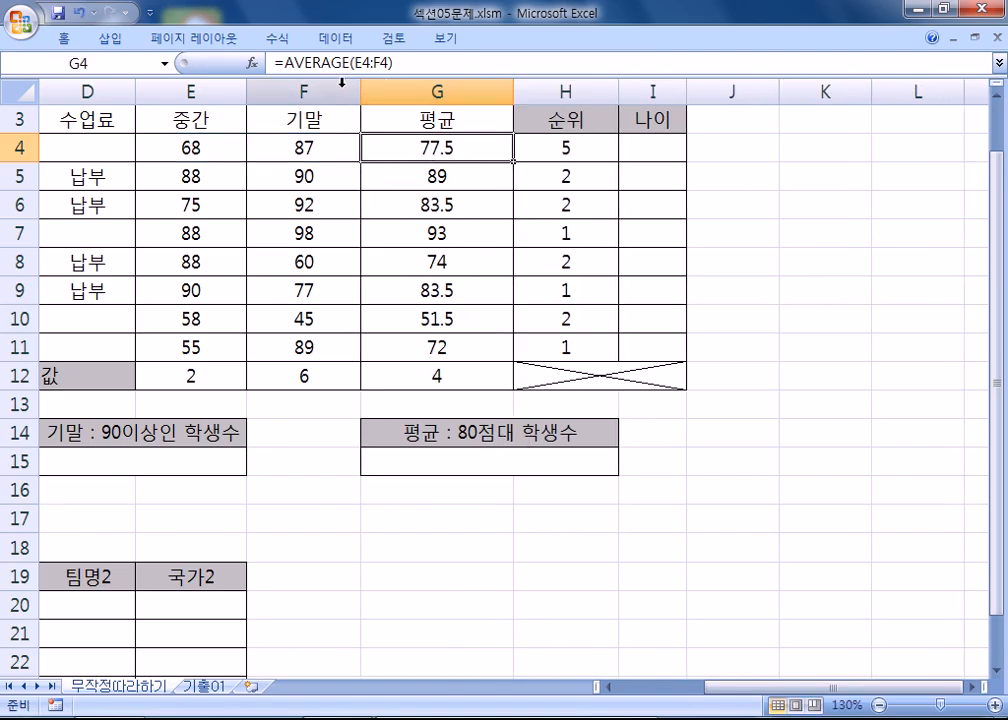
{"action": "left_click_drag", "start_coordinate": [361, 91], "coordinate": [332, 96]}
Step: Widen column F slightly and check the AVERAGE formula in G4 against its range E4:F4
{"action": "key", "text": "F2"}
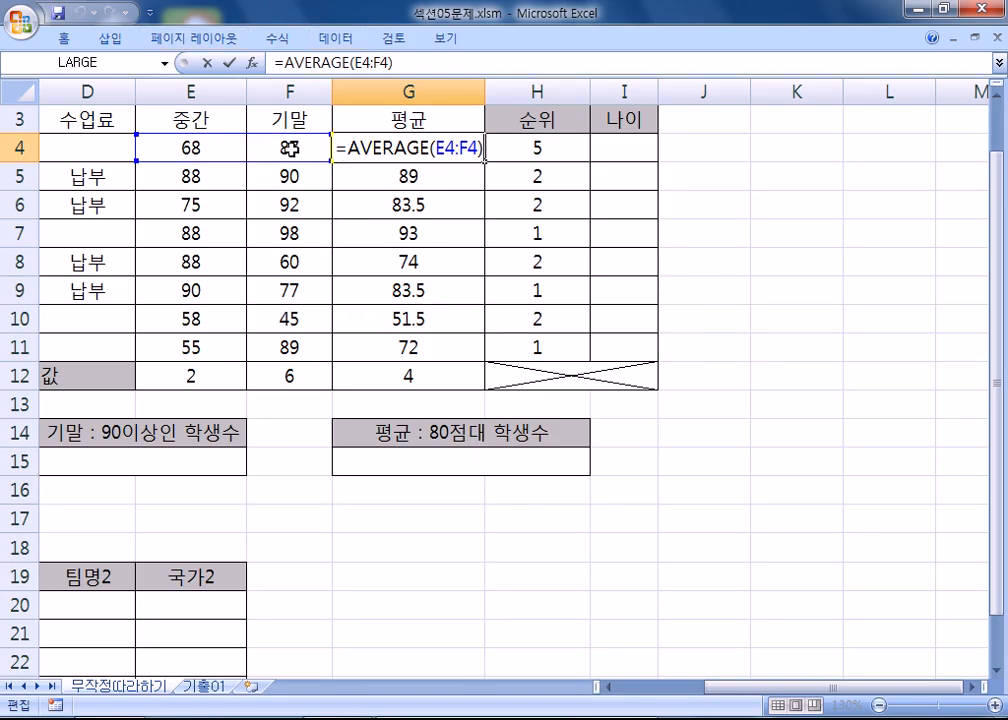
{"action": "left_click", "coordinate": [229, 62]}
{"action": "left_click_drag", "start_coordinate": [331, 95], "coordinate": [353, 95]}
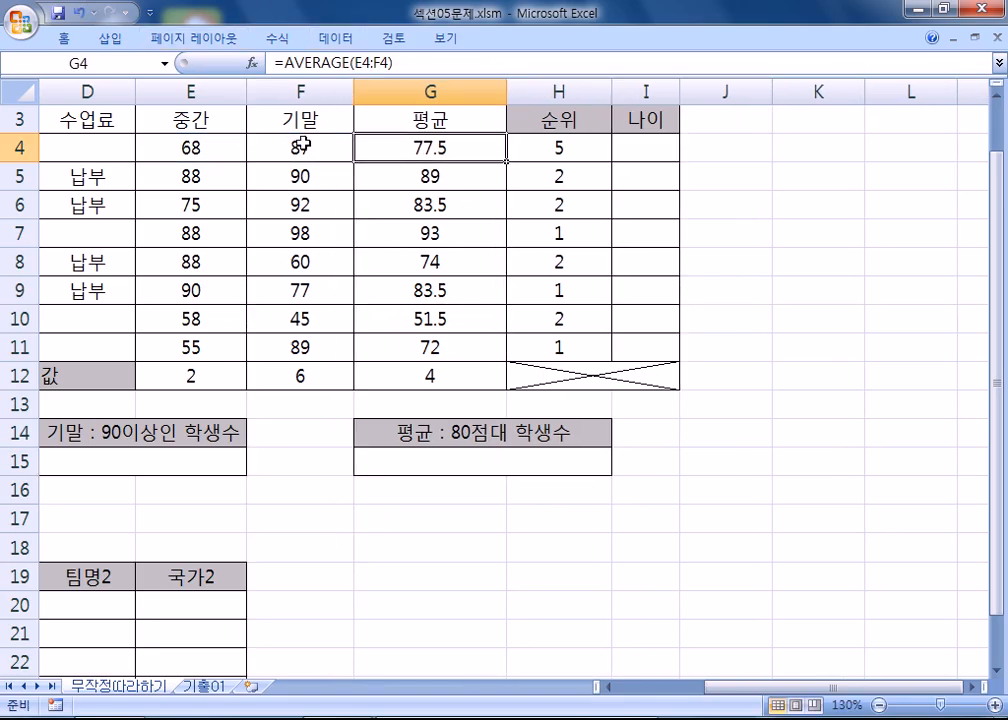
{"action": "double_click", "coordinate": [443, 139]}
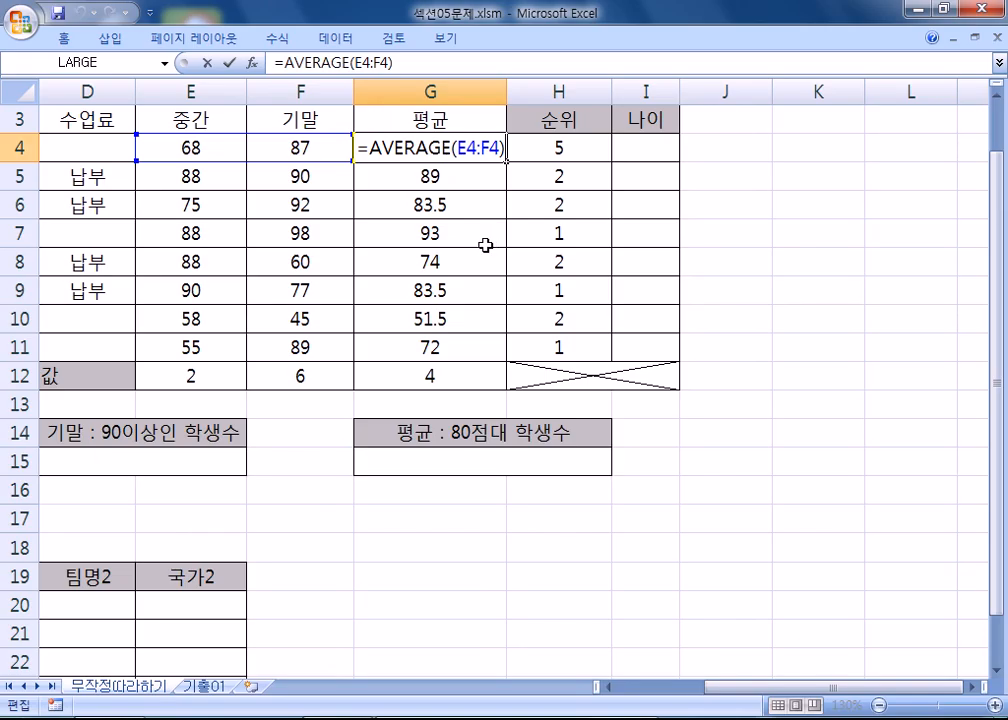
{"action": "key", "text": "Escape"}
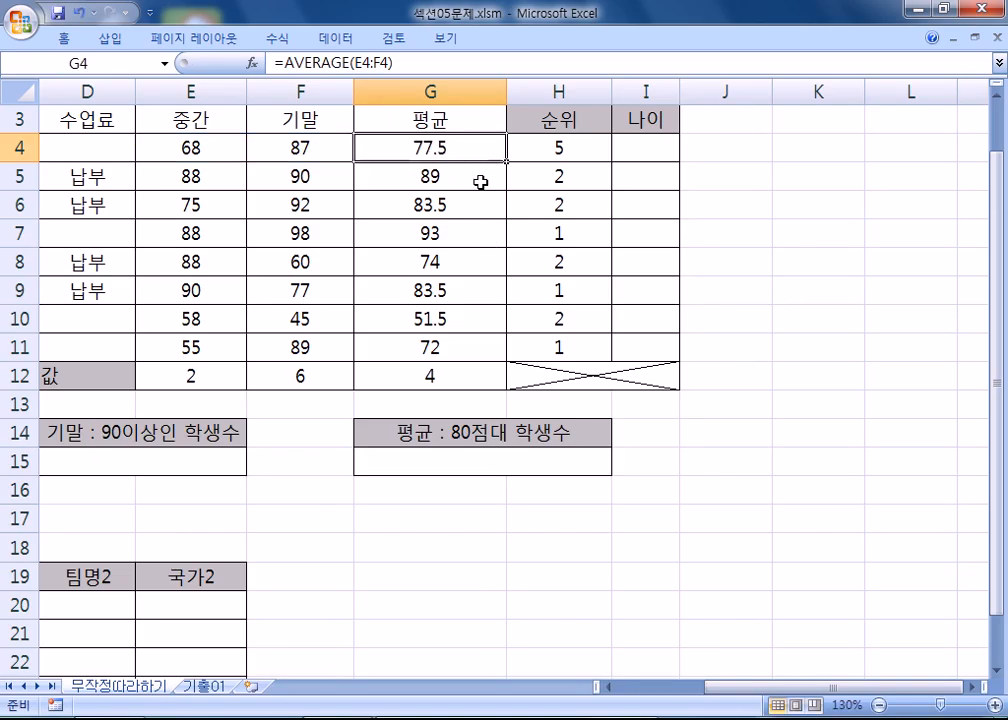
Step: Clear the averages in G5:G11 and the ranks in H5:H11, keeping only the row 4 formulas
{"action": "left_click", "coordinate": [479, 180]}
{"action": "left_click_drag", "start_coordinate": [473, 180], "coordinate": [441, 349]}
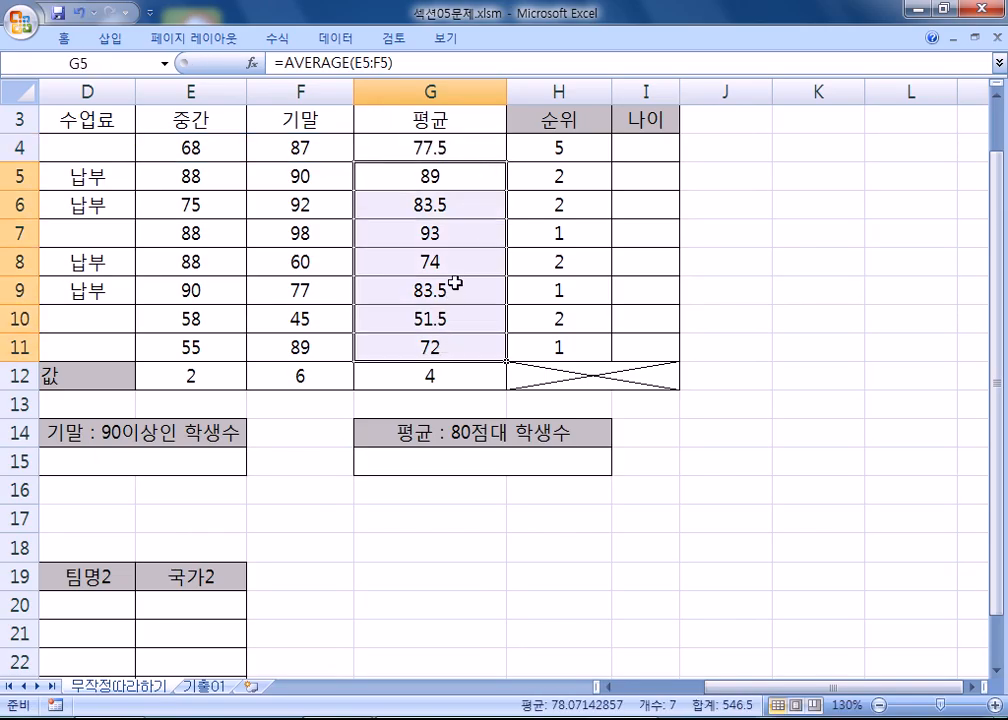
{"action": "key", "text": "Delete"}
{"action": "left_click", "coordinate": [455, 142]}
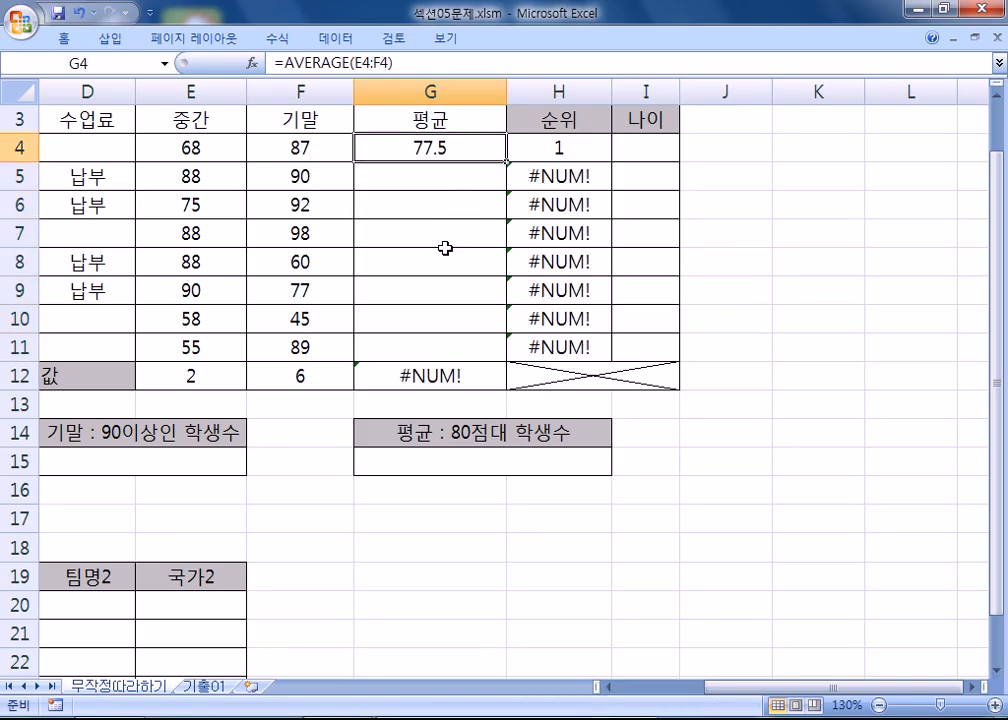
{"action": "left_click_drag", "start_coordinate": [560, 176], "coordinate": [560, 348]}
{"action": "key", "text": "Delete"}
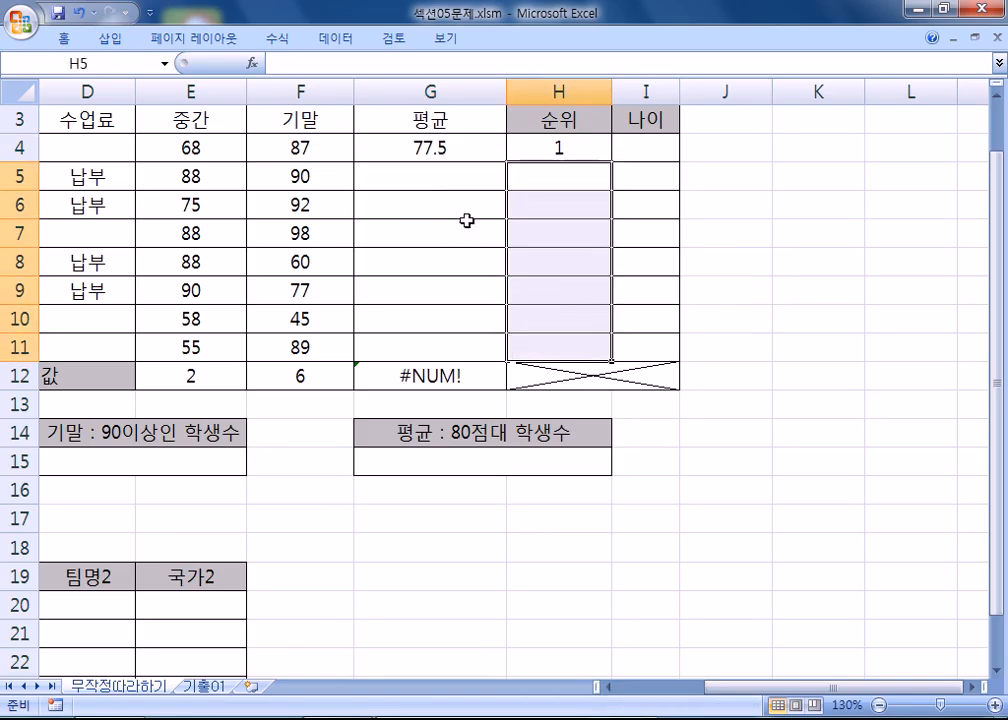
Step: Fill the AVERAGE formula from G4 down through G11
{"action": "left_click", "coordinate": [439, 171]}
{"action": "left_click", "coordinate": [427, 150]}
{"action": "left_click", "coordinate": [220, 148]}
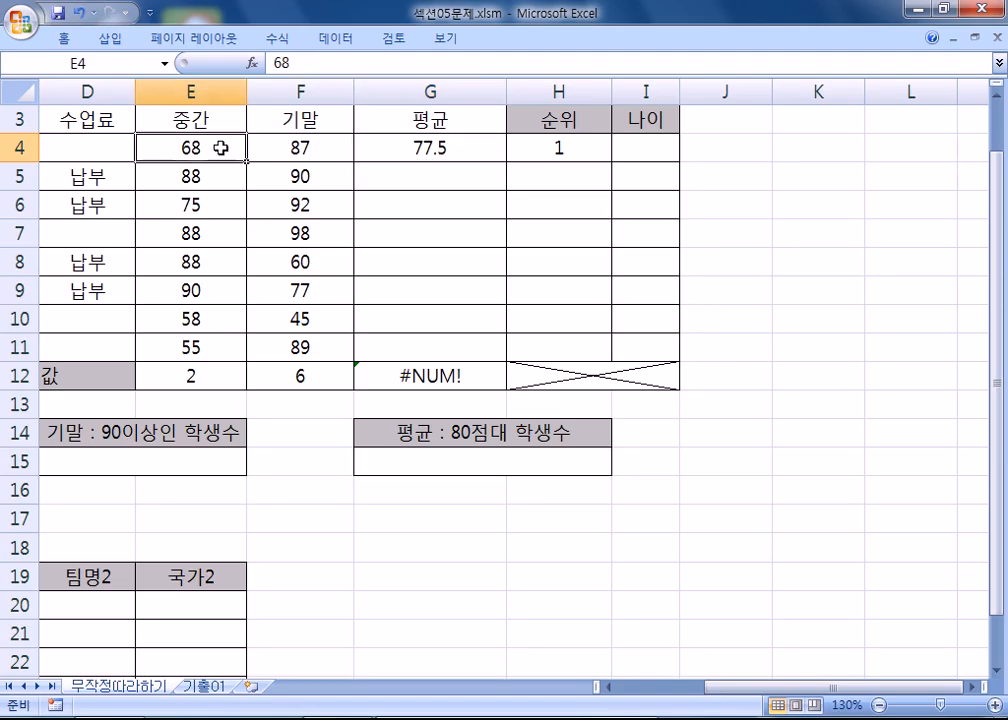
{"action": "left_click_drag", "start_coordinate": [220, 148], "coordinate": [293, 146]}
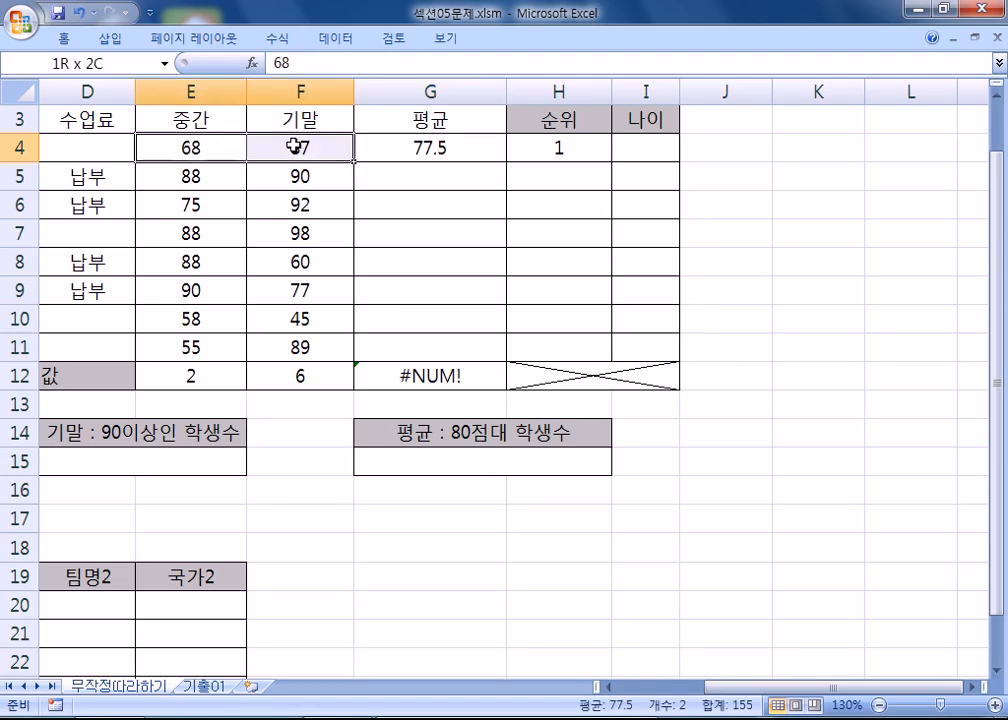
{"action": "left_click", "coordinate": [378, 165]}
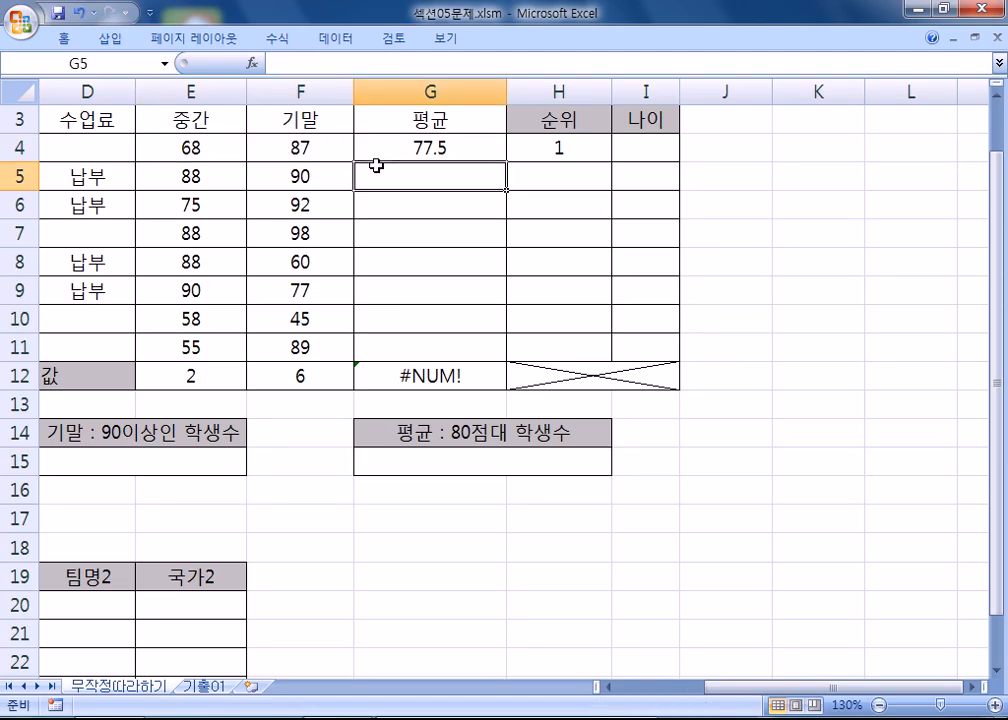
{"action": "left_click", "coordinate": [470, 147]}
{"action": "left_click_drag", "start_coordinate": [504, 162], "coordinate": [510, 354]}
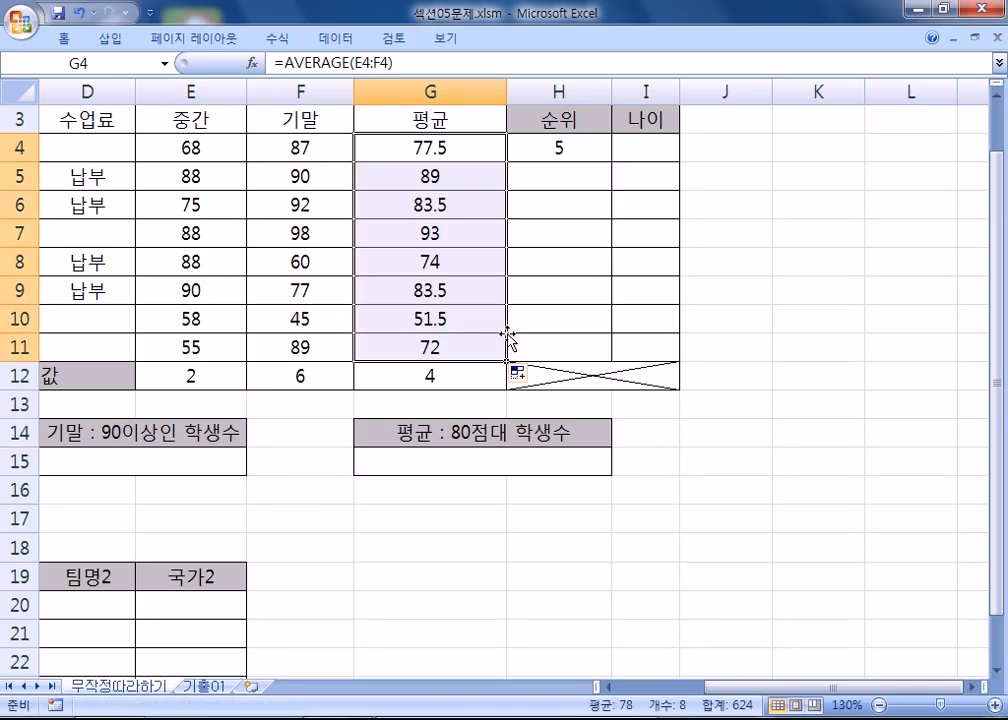
Step: Inspect the filled AVERAGE formulas in G5 and G11 to see which row each one references
{"action": "left_click", "coordinate": [460, 180]}
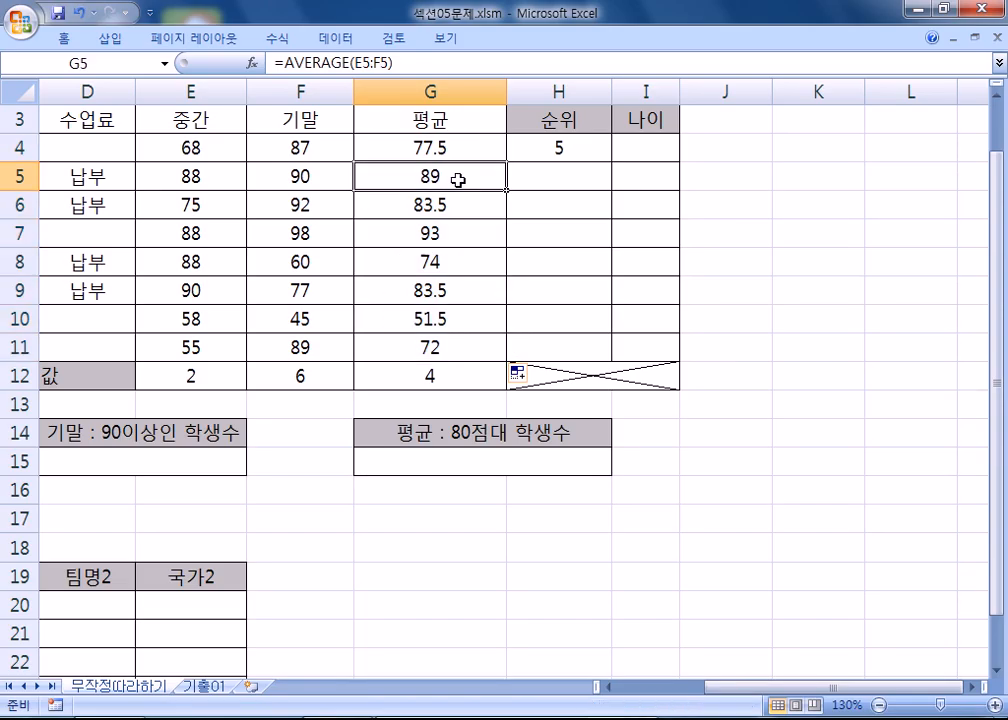
{"action": "key", "text": "F2"}
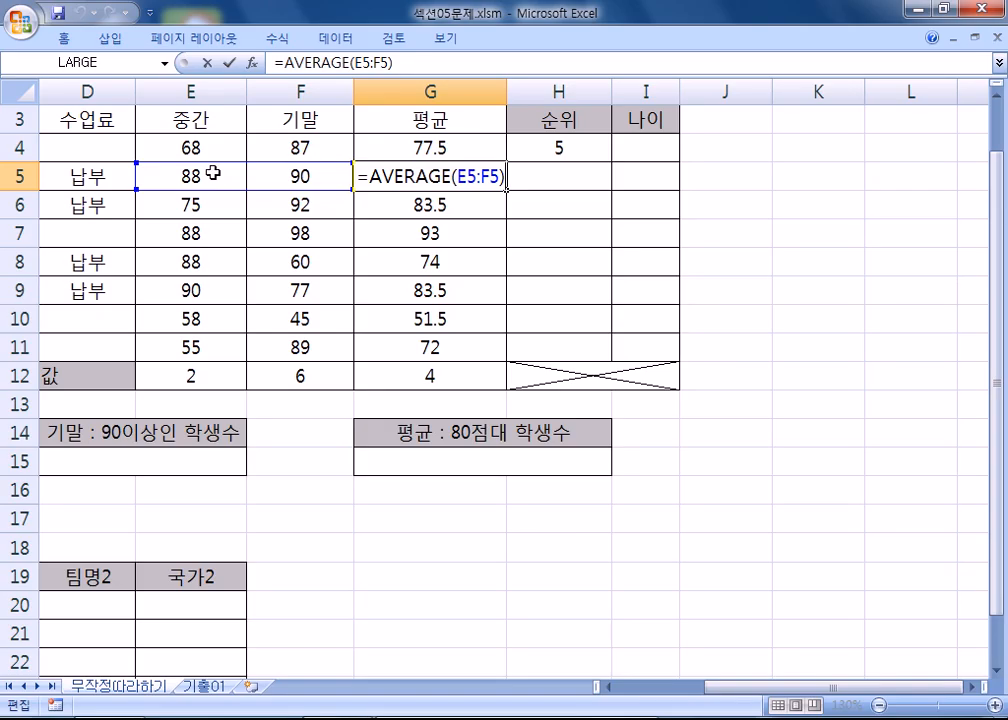
{"action": "key", "text": "Escape"}
{"action": "left_click", "coordinate": [413, 352]}
{"action": "key", "text": "F2"}
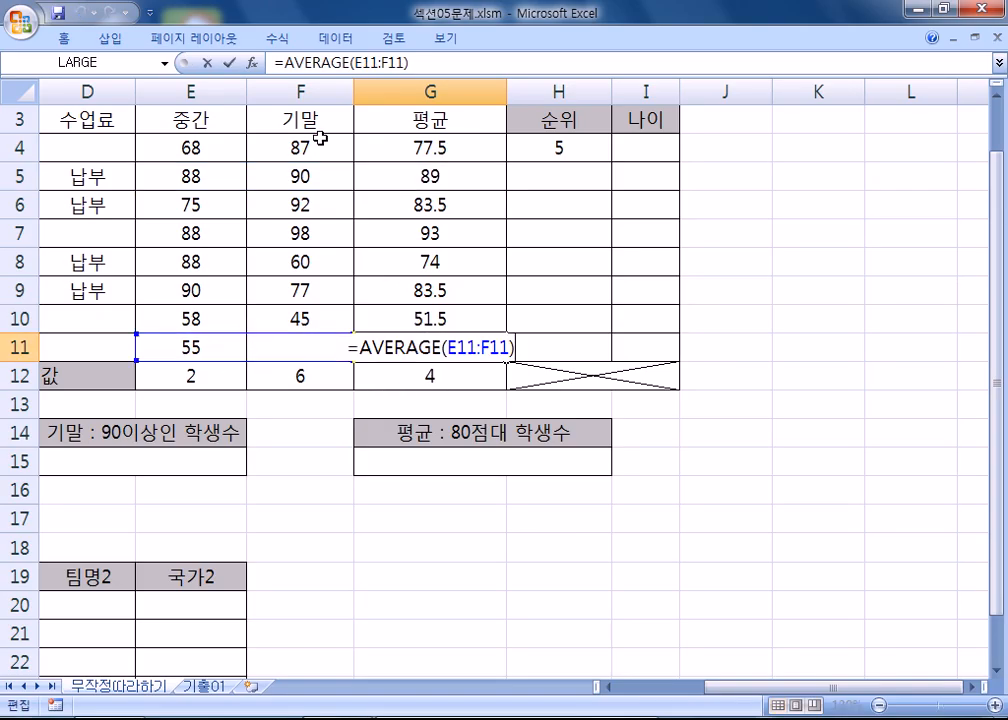
{"action": "key", "text": "Escape"}
Step: Fill the RANK formula from H4 down through H11 and check the formula in H11
{"action": "left_click", "coordinate": [596, 151]}
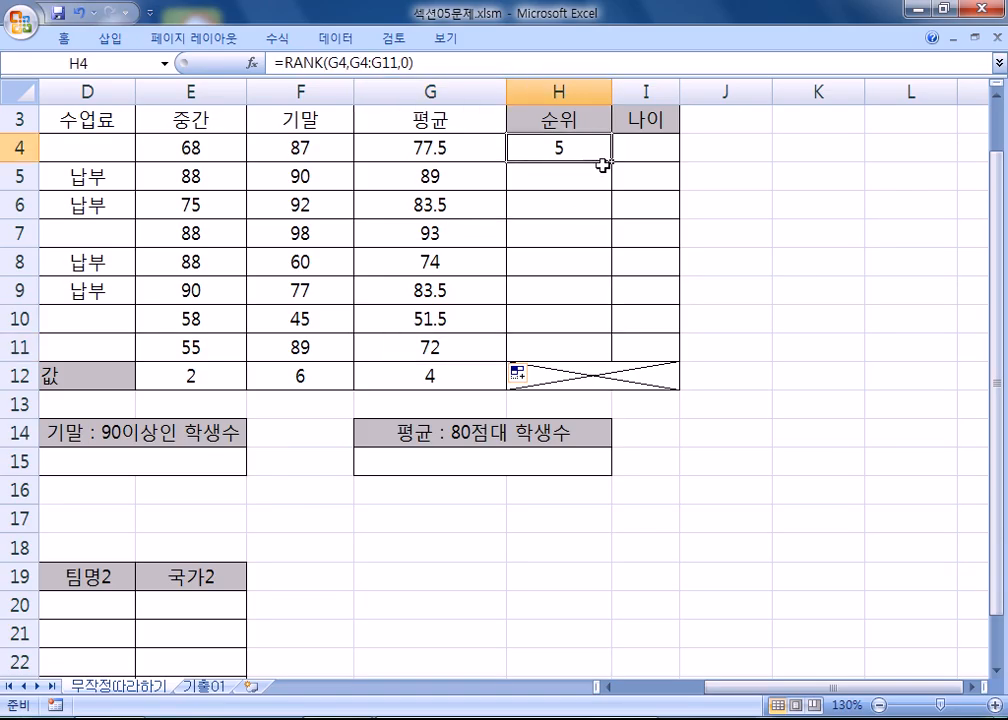
{"action": "left_click_drag", "start_coordinate": [611, 159], "coordinate": [606, 352]}
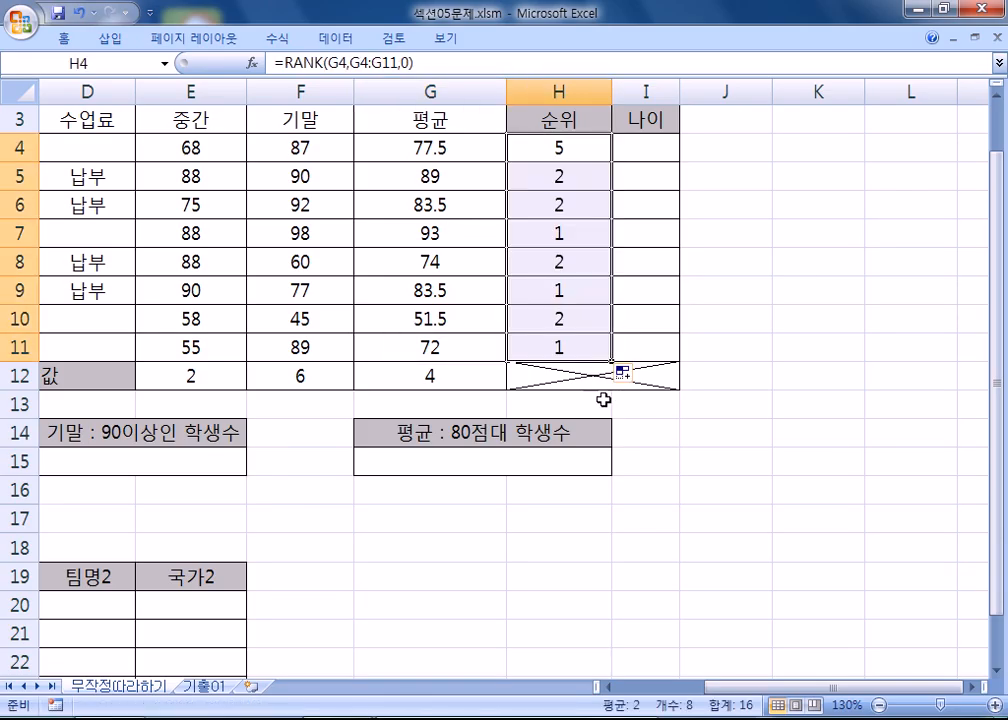
{"action": "left_click", "coordinate": [583, 352]}
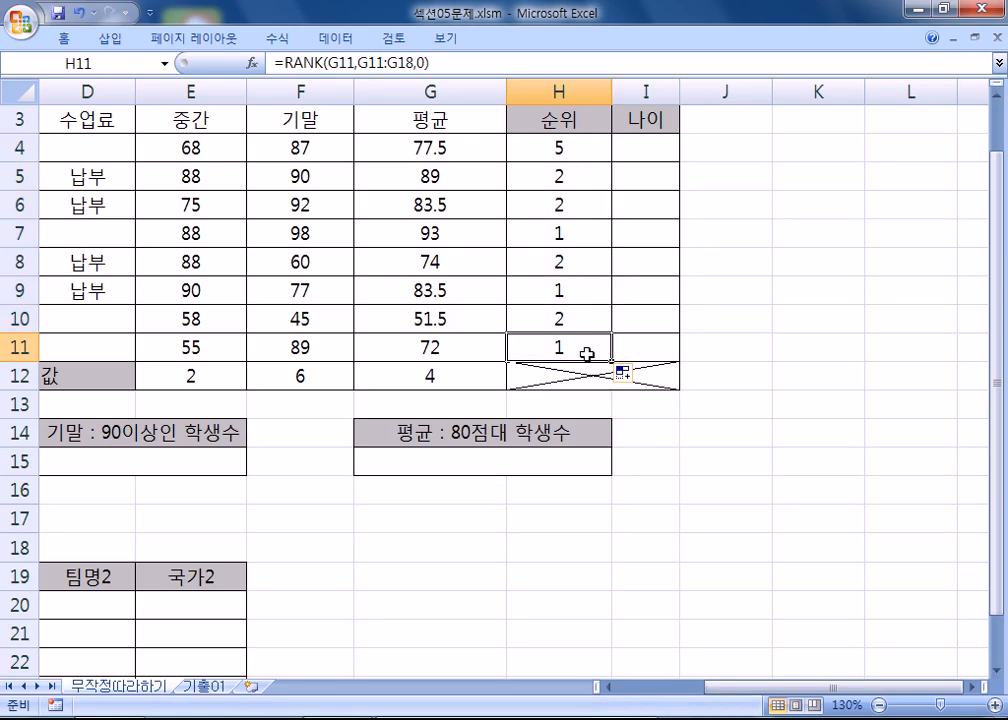
Step: Examine the RANK formula in H4, comparing its value argument G4 with its reference range G4:G11
{"action": "left_click", "coordinate": [589, 143]}
{"action": "key", "text": "F2"}
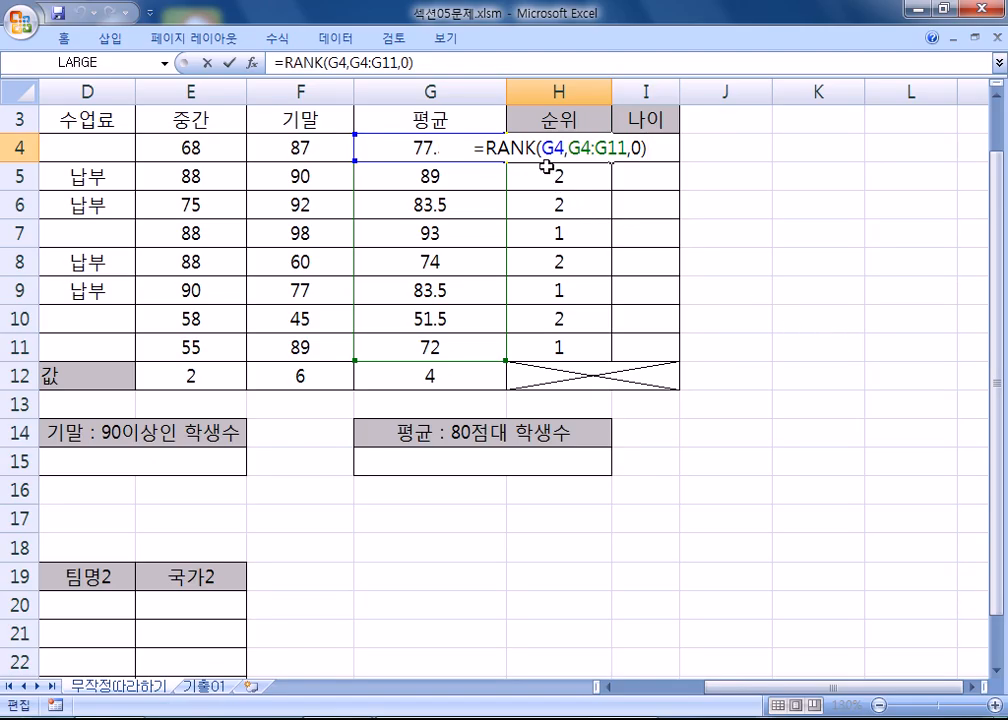
{"action": "left_click_drag", "start_coordinate": [541, 148], "coordinate": [564, 148]}
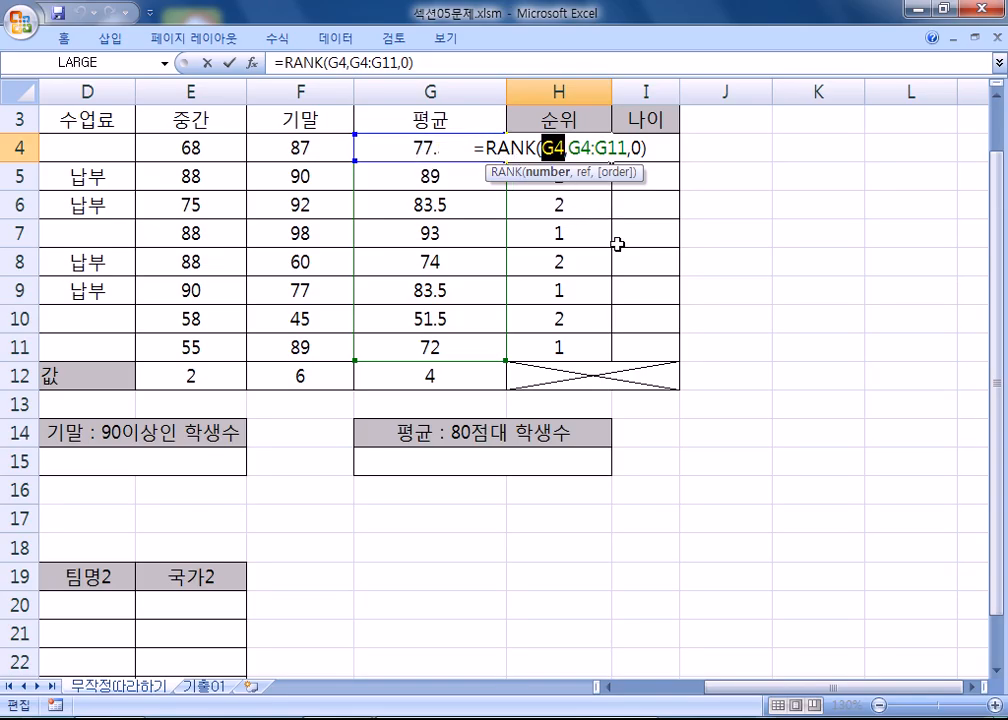
{"action": "key", "text": "Escape"}
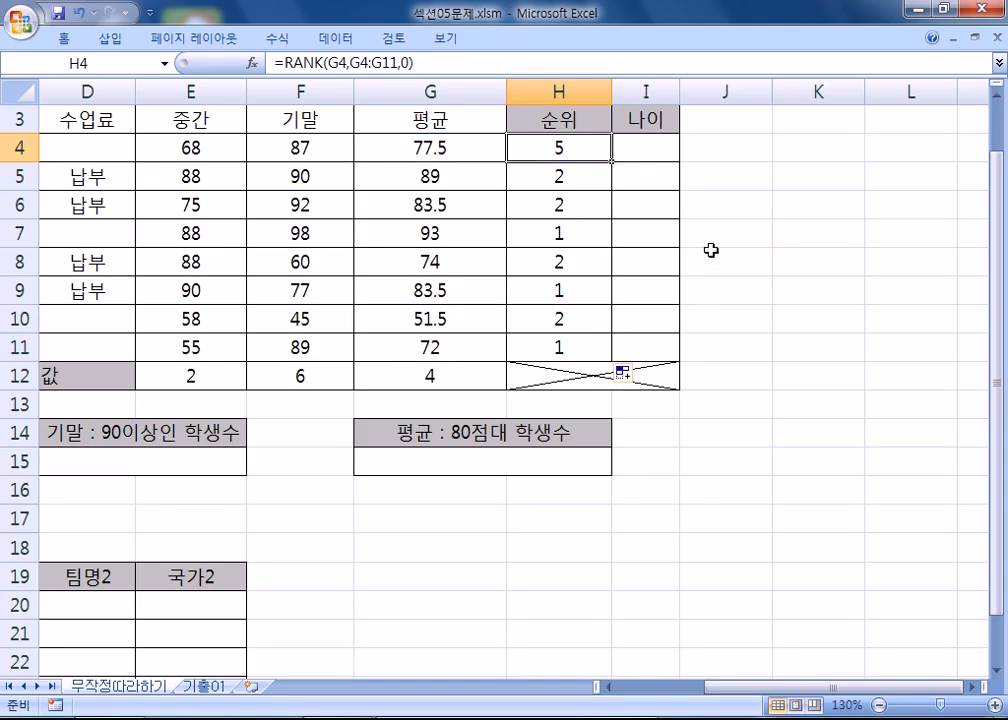
{"action": "left_click", "coordinate": [426, 151]}
{"action": "left_click", "coordinate": [574, 149]}
{"action": "key", "text": "F2"}
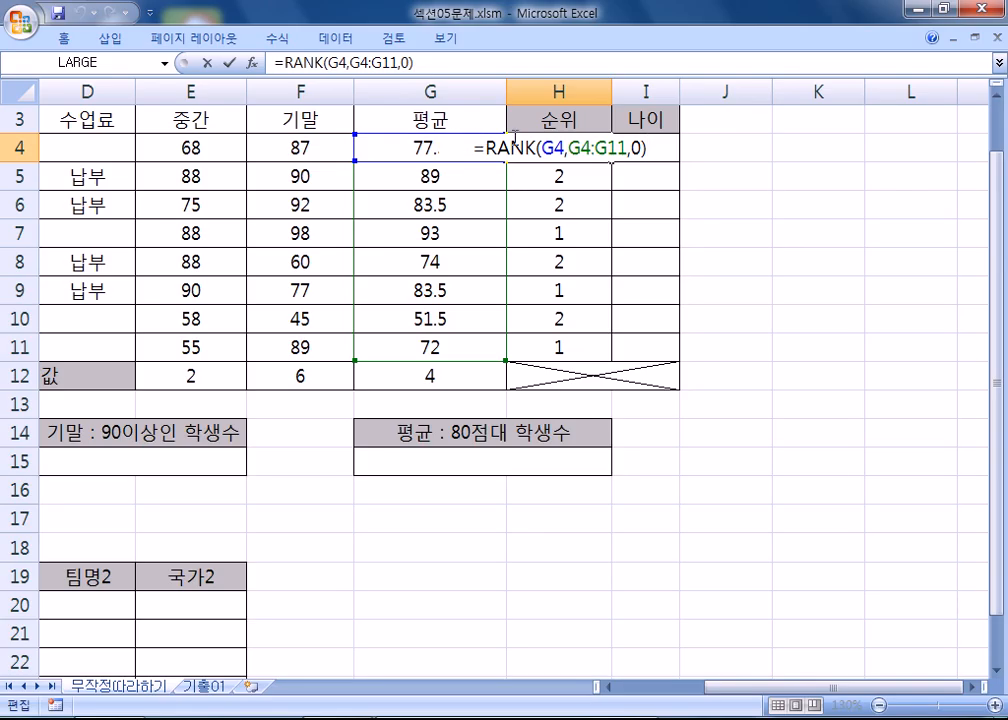
{"action": "left_click_drag", "start_coordinate": [397, 144], "coordinate": [382, 351]}
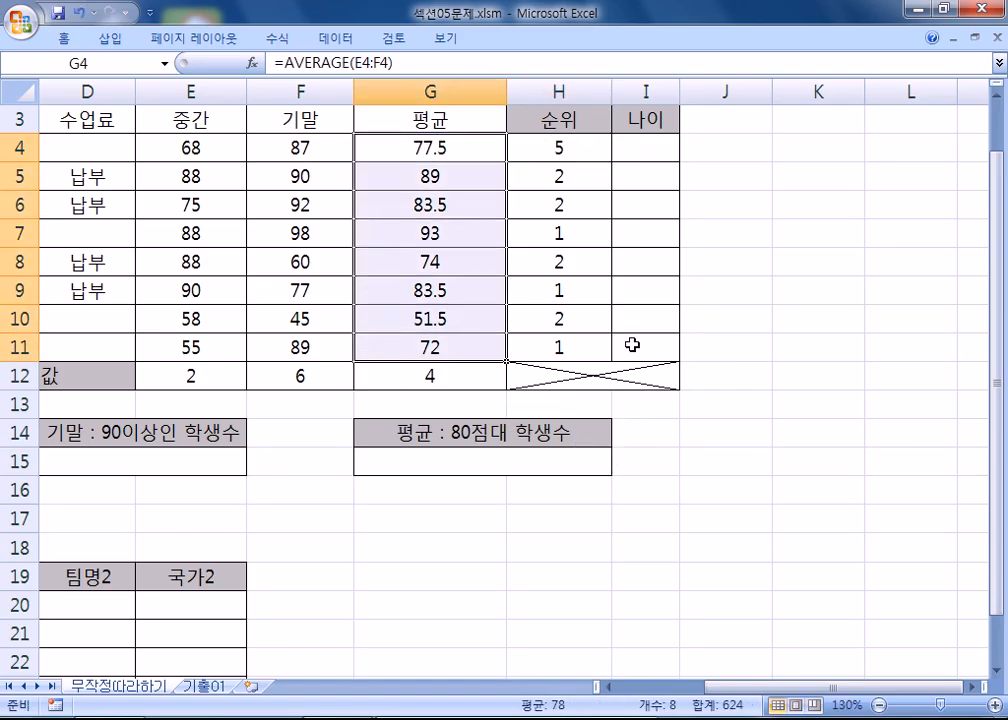
{"action": "left_click", "coordinate": [467, 143]}
{"action": "left_click_drag", "start_coordinate": [467, 143], "coordinate": [476, 344]}
{"action": "left_click", "coordinate": [570, 175]}
{"action": "left_click", "coordinate": [580, 142]}
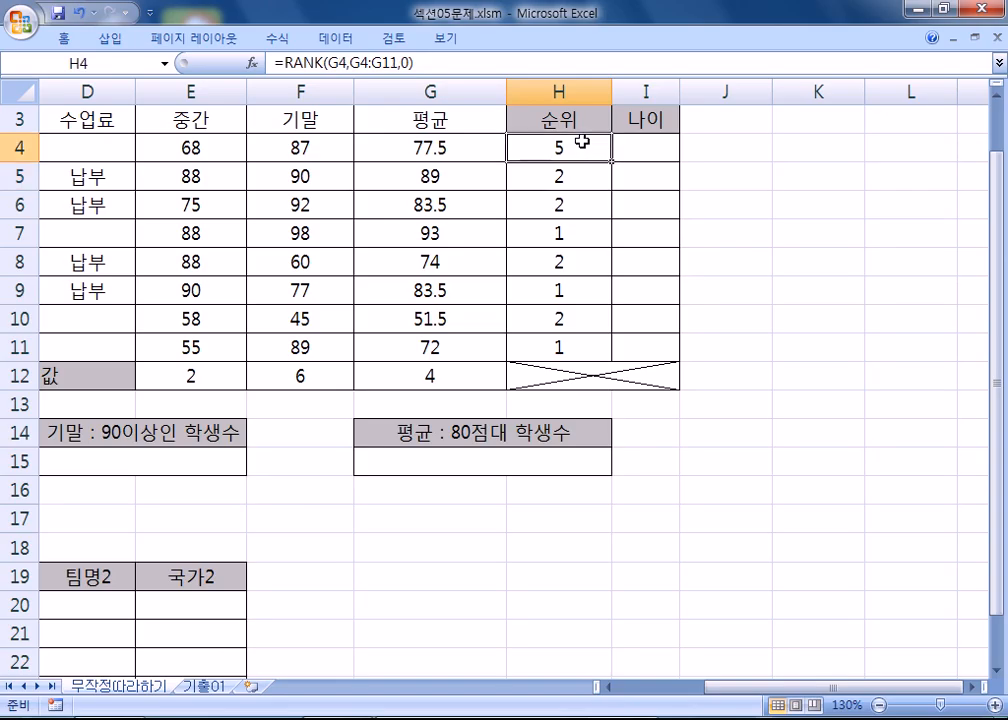
Step: Examine the RANK formula in H5, comparing its reference range with the averages from G5 downward
{"action": "left_click", "coordinate": [439, 142]}
{"action": "left_click", "coordinate": [578, 178]}
{"action": "left_click", "coordinate": [447, 178]}
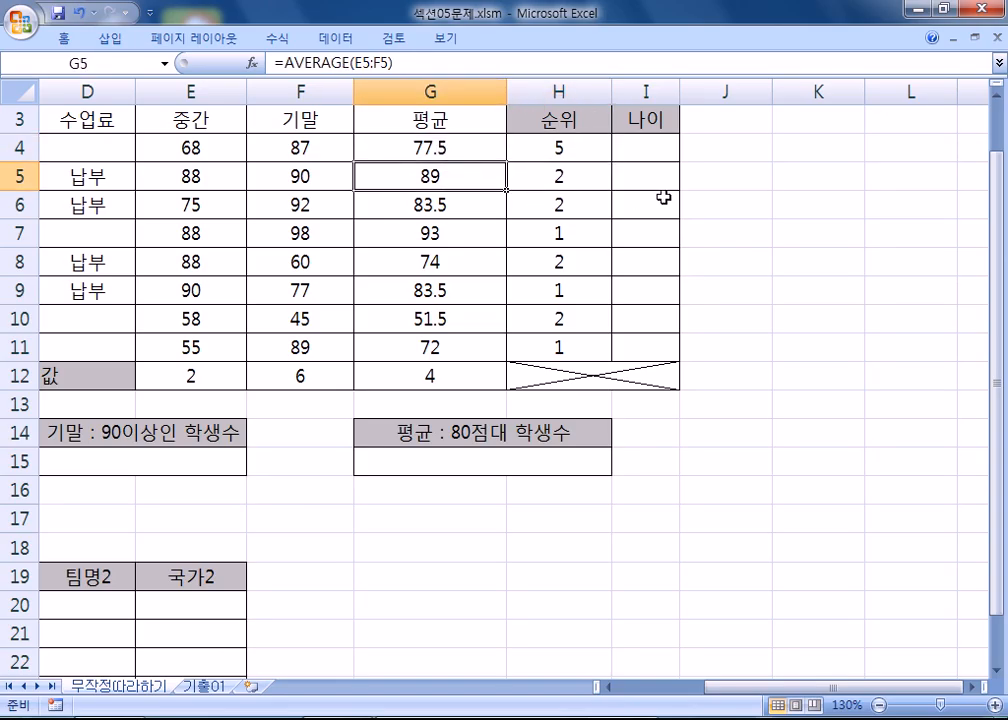
{"action": "left_click_drag", "start_coordinate": [455, 176], "coordinate": [436, 404]}
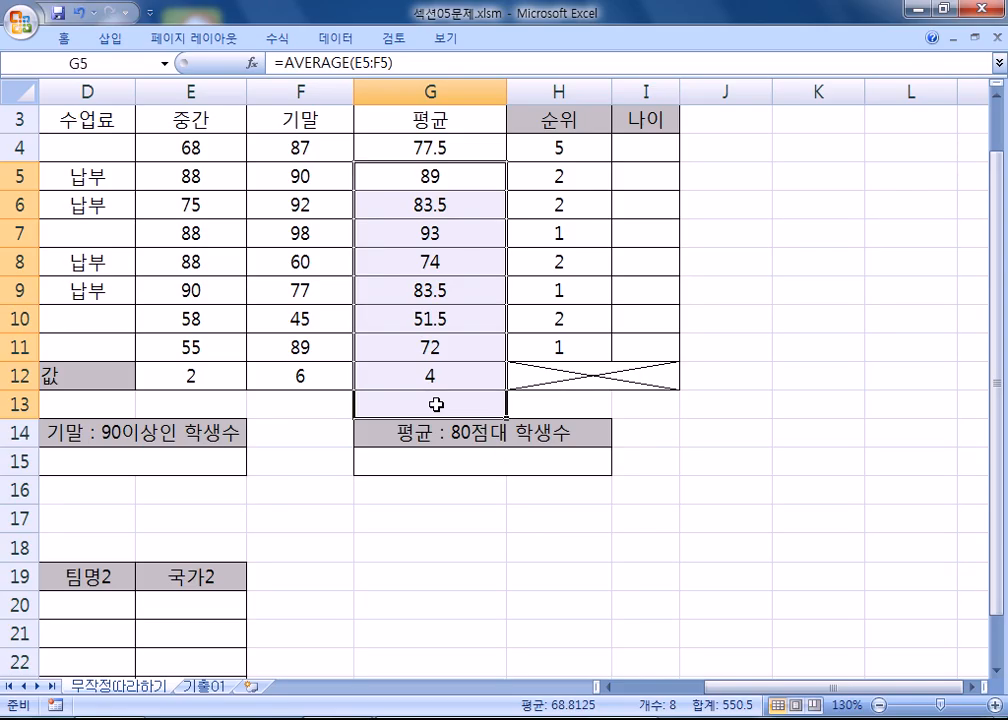
{"action": "double_click", "coordinate": [592, 176]}
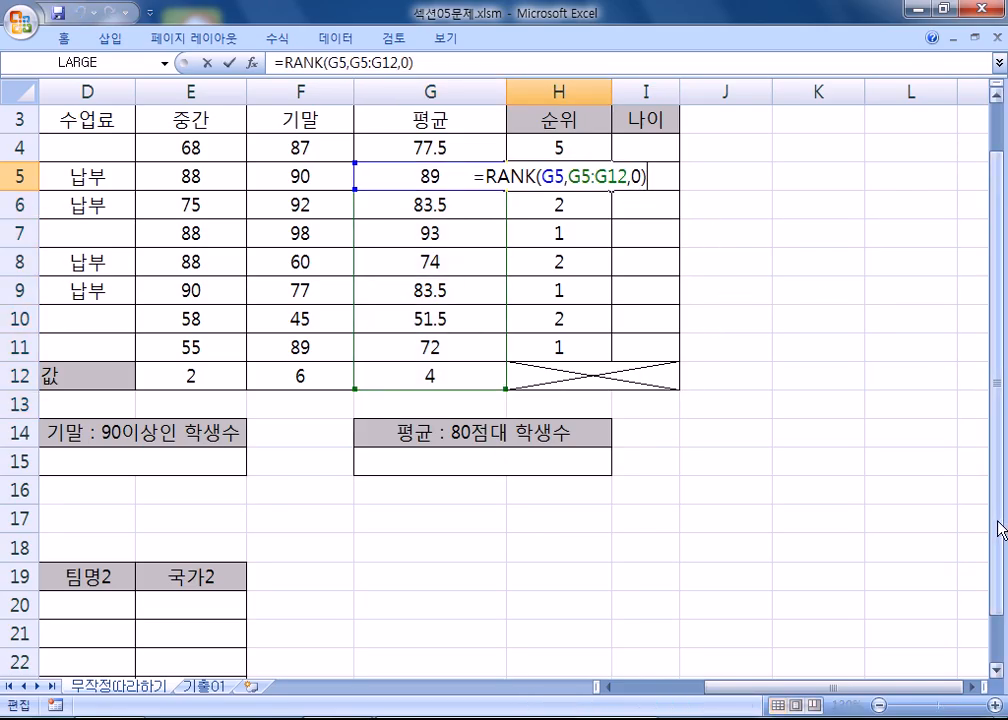
{"action": "key", "text": "Escape"}
Step: Trace the ranges that start at G6 and G11, and inspect the RANK formula in H11
{"action": "left_click", "coordinate": [520, 196]}
{"action": "left_click_drag", "start_coordinate": [428, 204], "coordinate": [413, 408]}
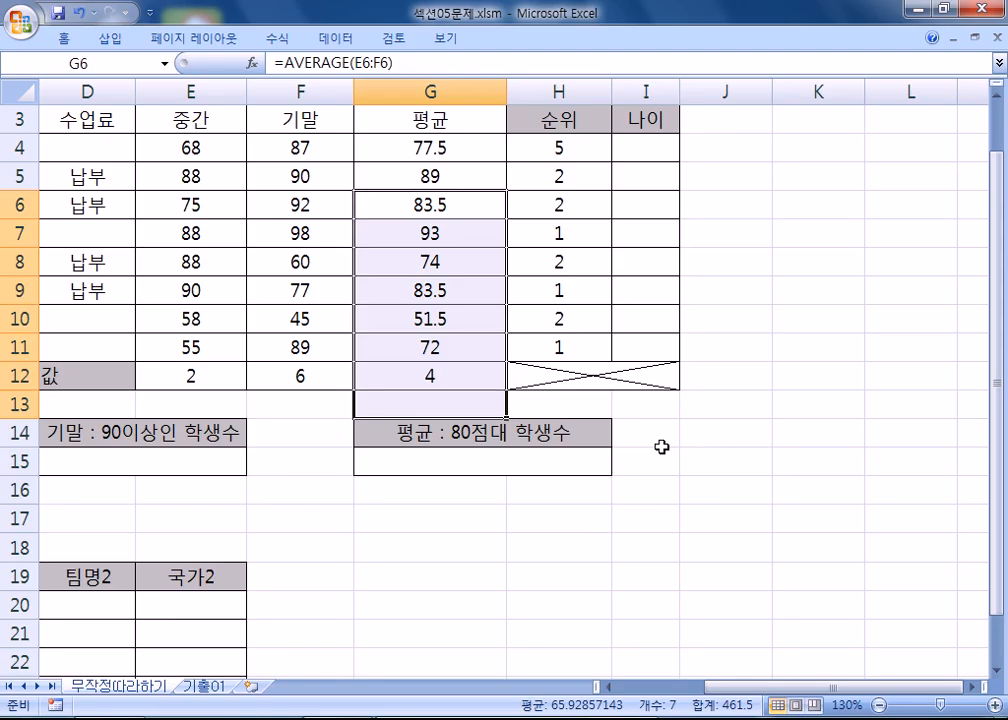
{"action": "left_click", "coordinate": [551, 345]}
{"action": "left_click_drag", "start_coordinate": [466, 348], "coordinate": [410, 535]}
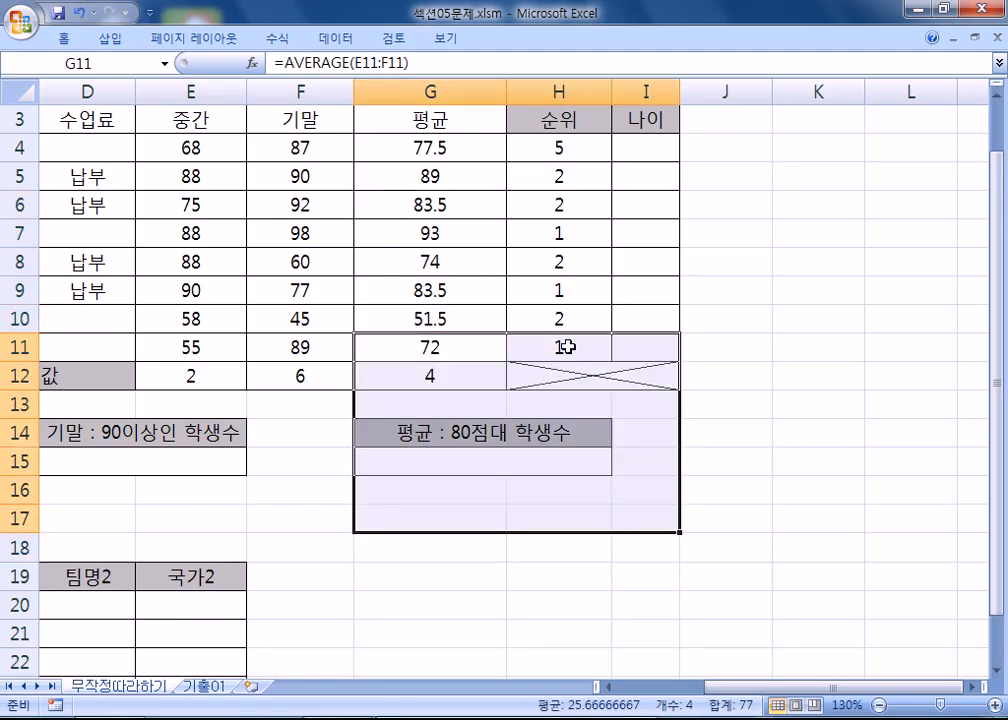
{"action": "left_click", "coordinate": [407, 351]}
{"action": "double_click", "coordinate": [512, 358]}
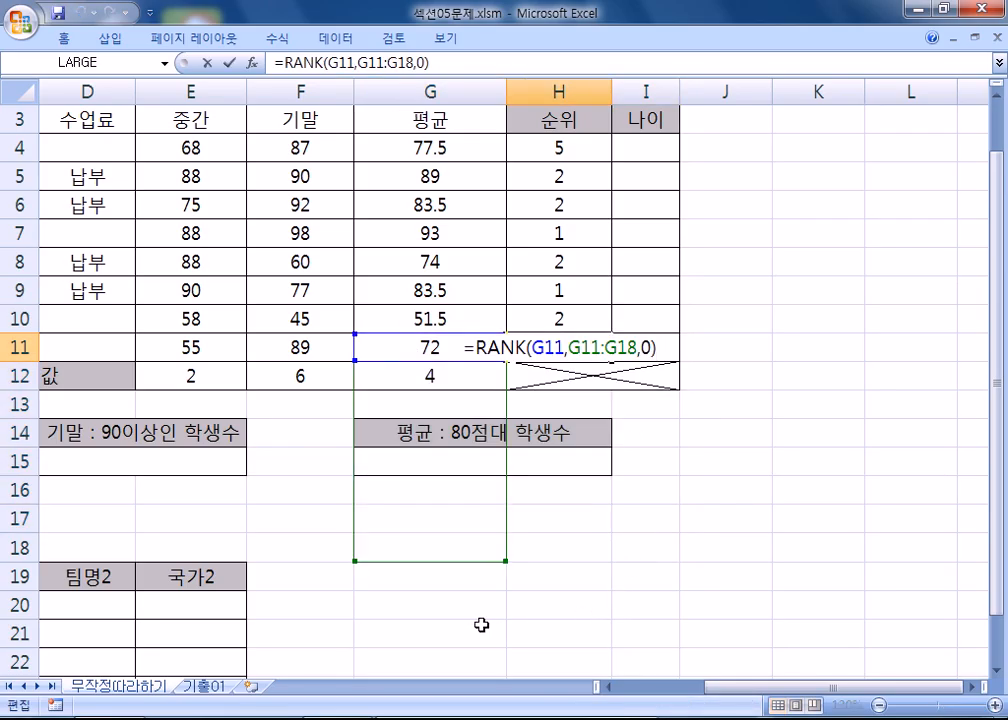
Step: Inspect the RANK formulas in H4, H5, H6, H7 and H11 one after another to see how their references shift
{"action": "left_click", "coordinate": [531, 150]}
{"action": "double_click", "coordinate": [531, 150]}
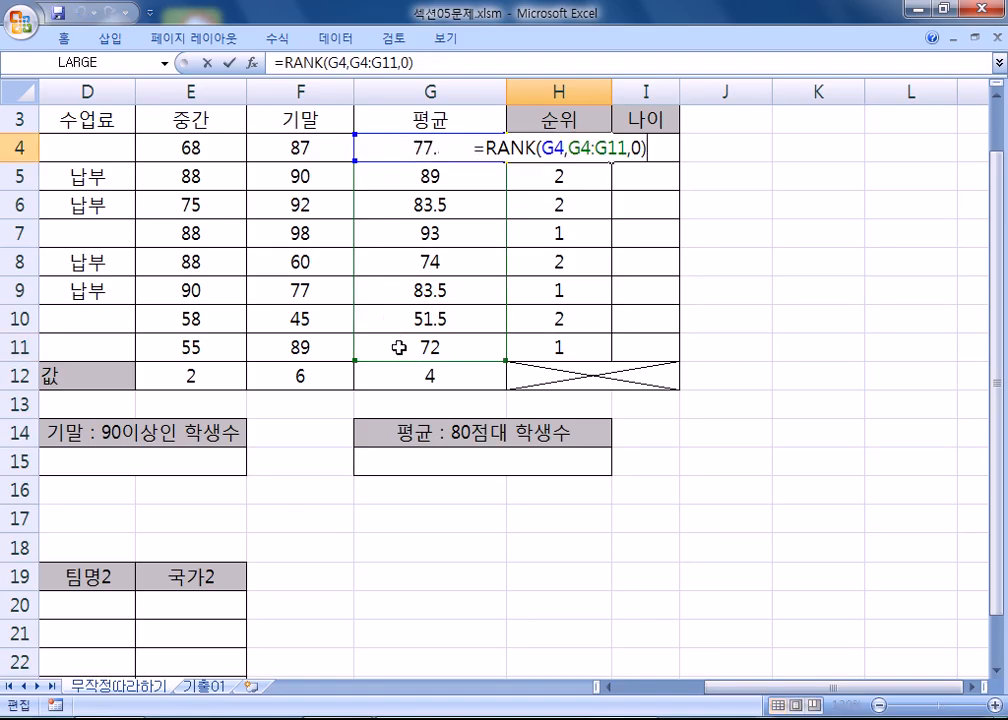
{"action": "key", "text": "Escape"}
{"action": "left_click", "coordinate": [547, 173]}
{"action": "double_click", "coordinate": [547, 173]}
{"action": "key", "text": "Escape"}
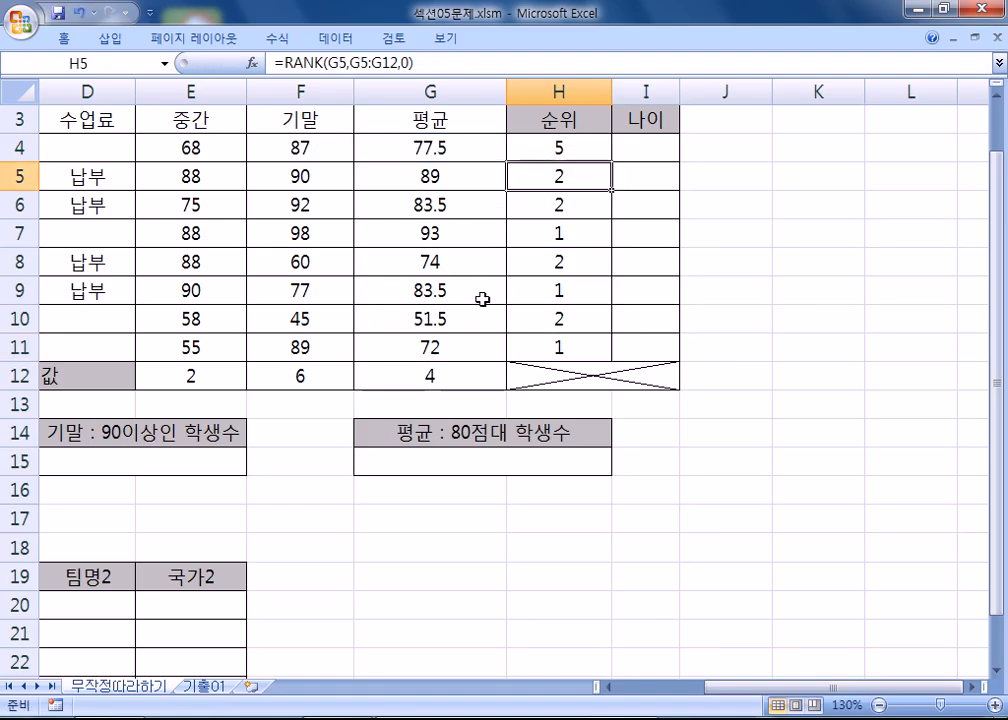
{"action": "left_click", "coordinate": [565, 202]}
{"action": "double_click", "coordinate": [565, 202]}
{"action": "key", "text": "Escape"}
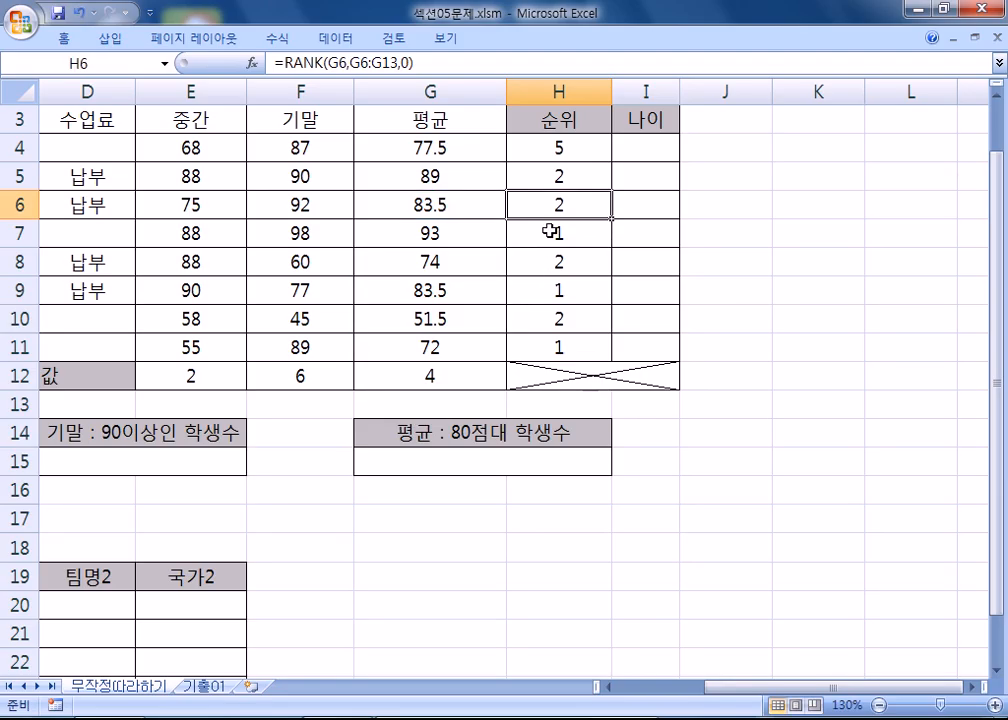
{"action": "left_click", "coordinate": [551, 233]}
{"action": "double_click", "coordinate": [551, 233]}
{"action": "key", "text": "Escape"}
{"action": "left_click", "coordinate": [547, 347]}
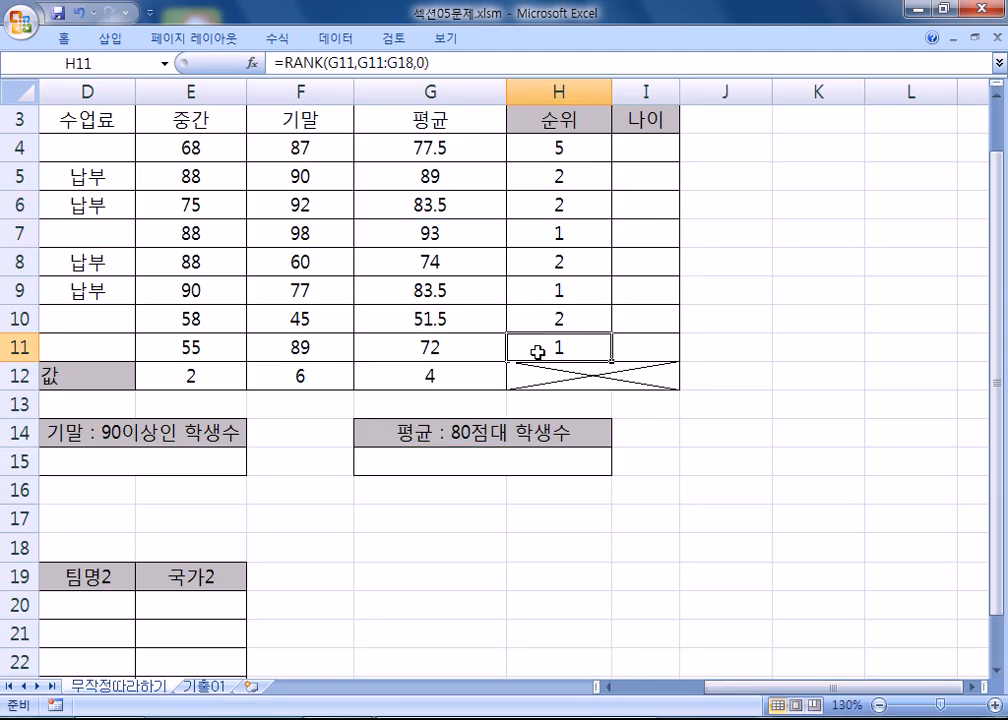
{"action": "double_click", "coordinate": [524, 349]}
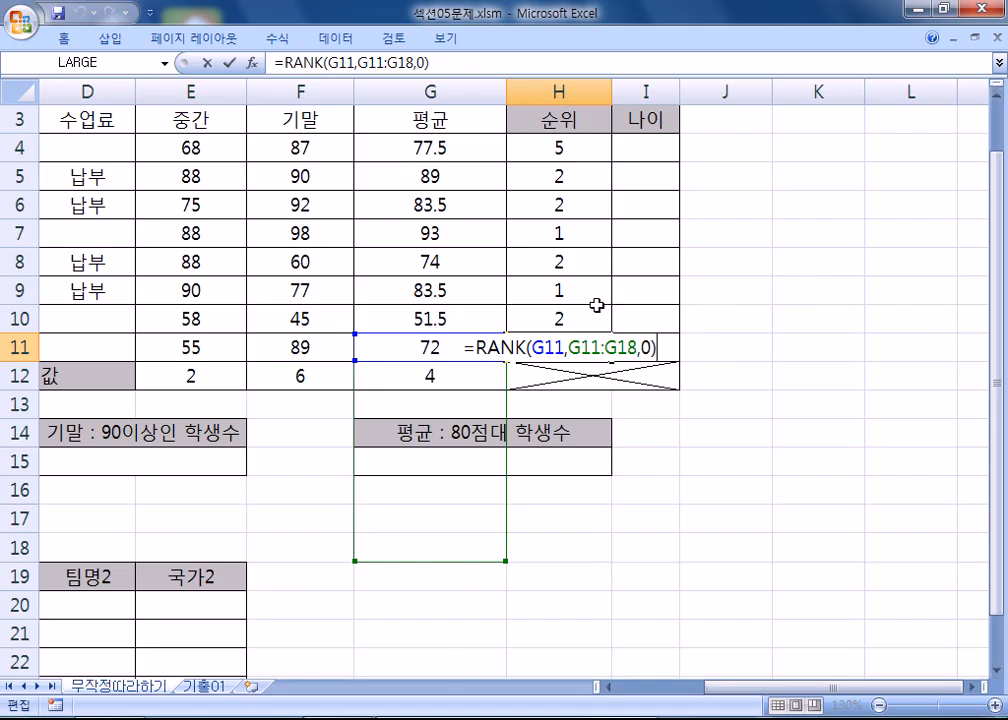
Step: Compare the full average range G4:G11 with the reference ranges used by the RANK formulas in H4 and H11
{"action": "left_click_drag", "start_coordinate": [400, 148], "coordinate": [396, 353]}
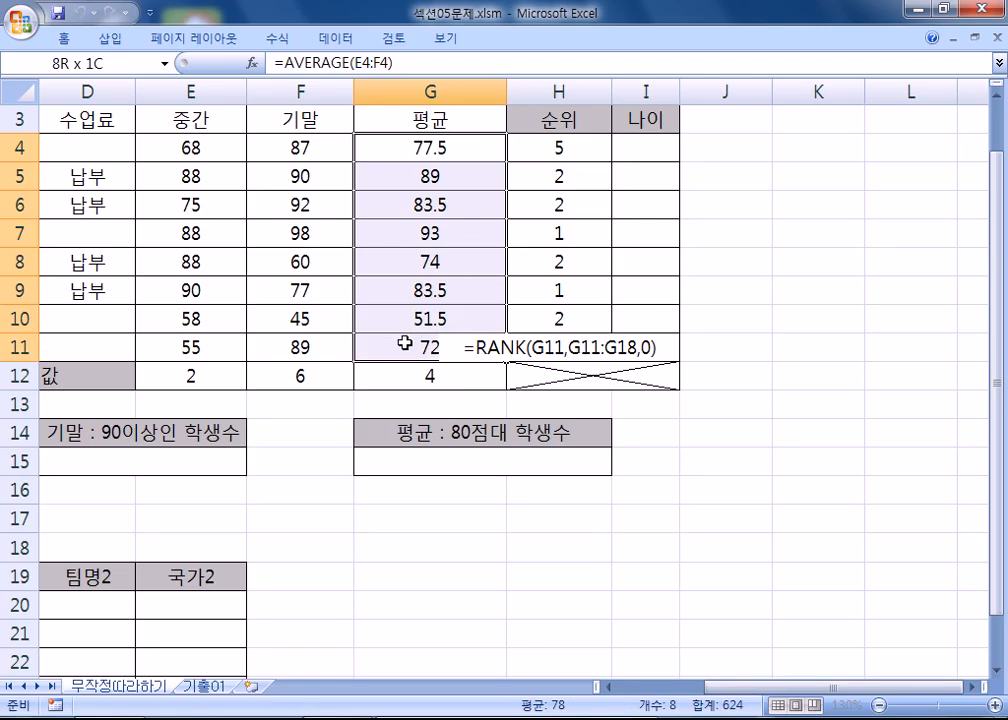
{"action": "left_click", "coordinate": [400, 145]}
{"action": "left_click_drag", "start_coordinate": [400, 145], "coordinate": [408, 350]}
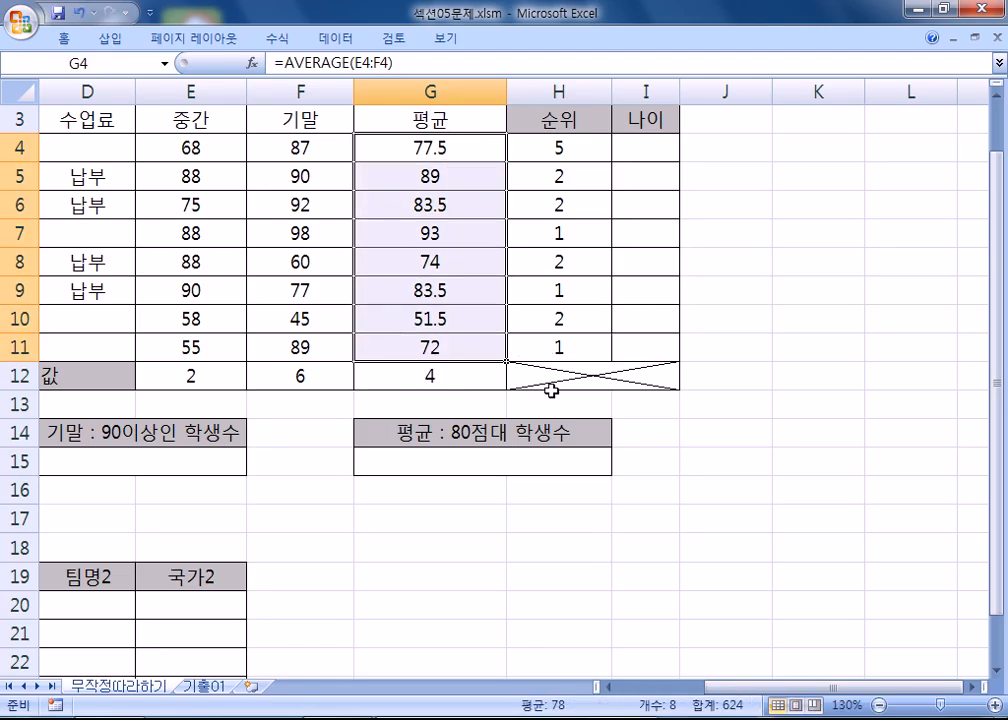
{"action": "double_click", "coordinate": [558, 148]}
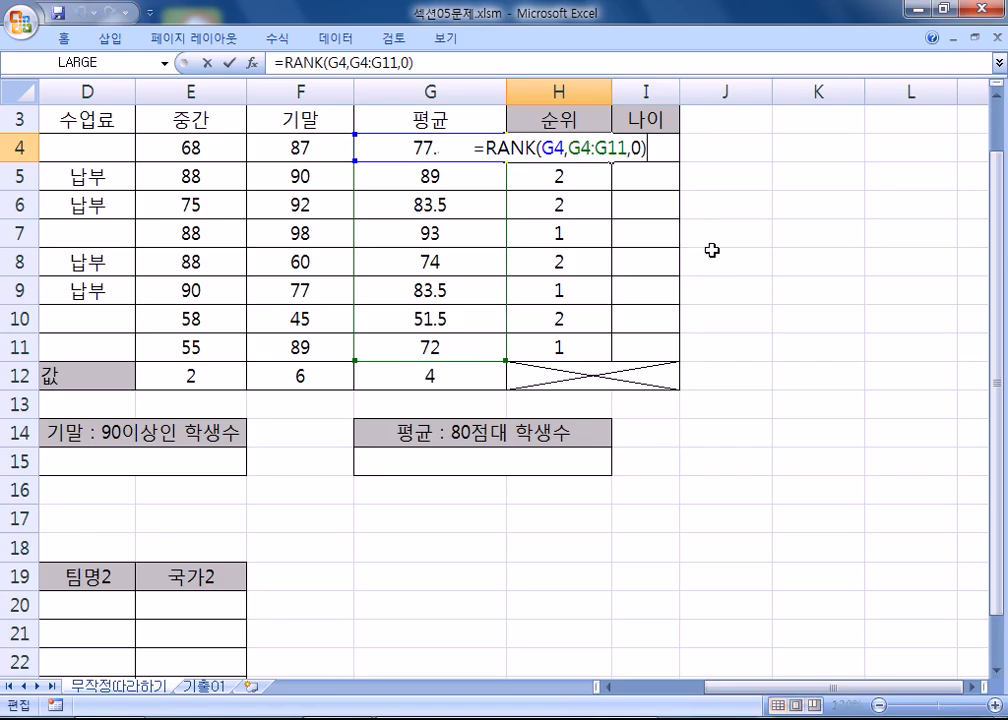
{"action": "left_click_drag", "start_coordinate": [378, 145], "coordinate": [389, 342]}
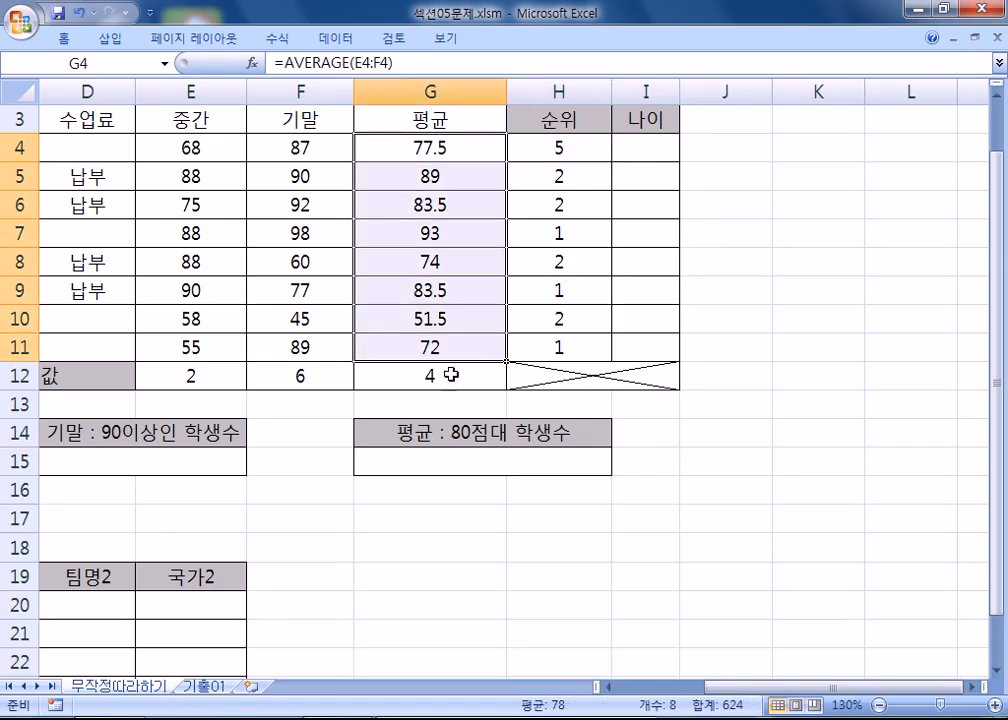
{"action": "left_click", "coordinate": [565, 348]}
{"action": "double_click", "coordinate": [565, 348]}
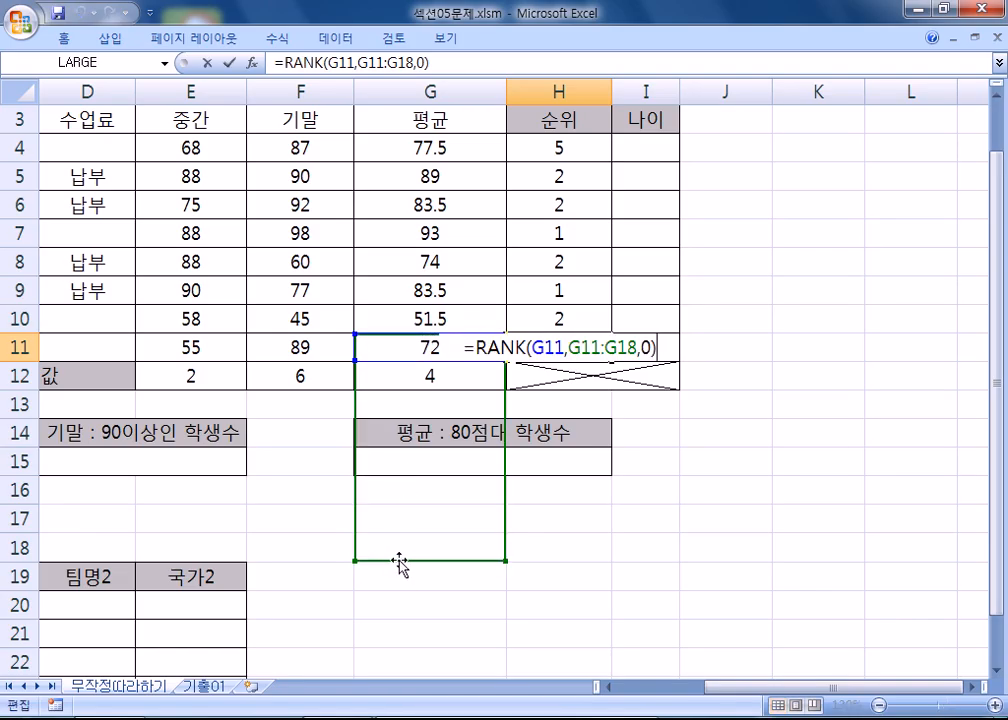
Step: Copy the RANK formula from H4 into J4 as plain text, preceded by an apostrophe
{"action": "left_click", "coordinate": [582, 141]}
{"action": "double_click", "coordinate": [585, 145]}
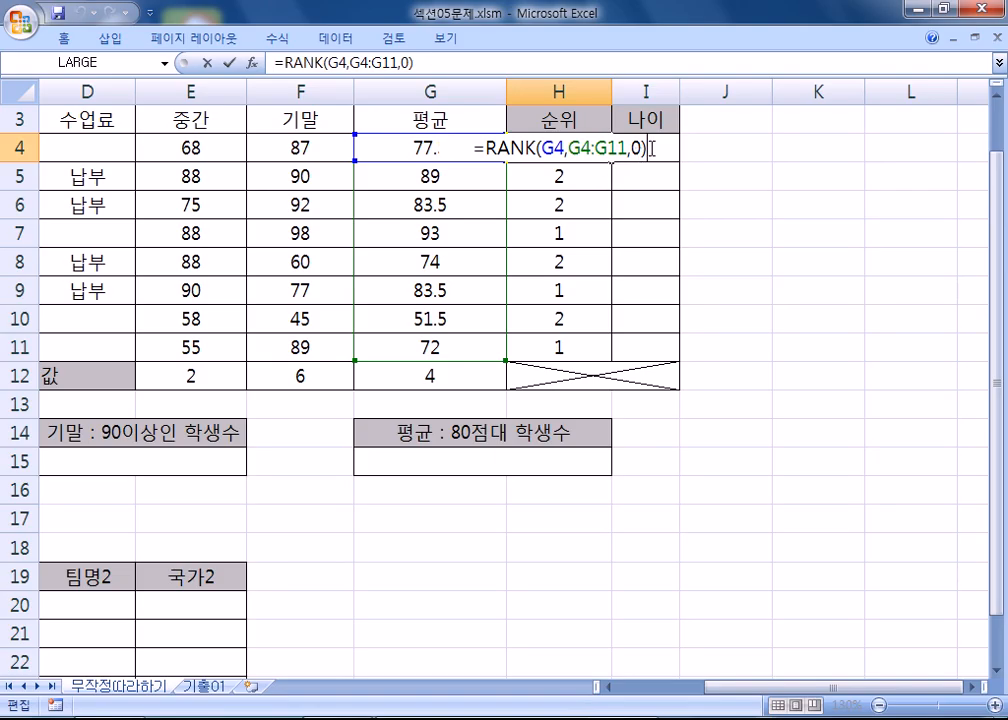
{"action": "left_click_drag", "start_coordinate": [651, 148], "coordinate": [469, 155]}
{"action": "key", "text": "ctrl+c"}
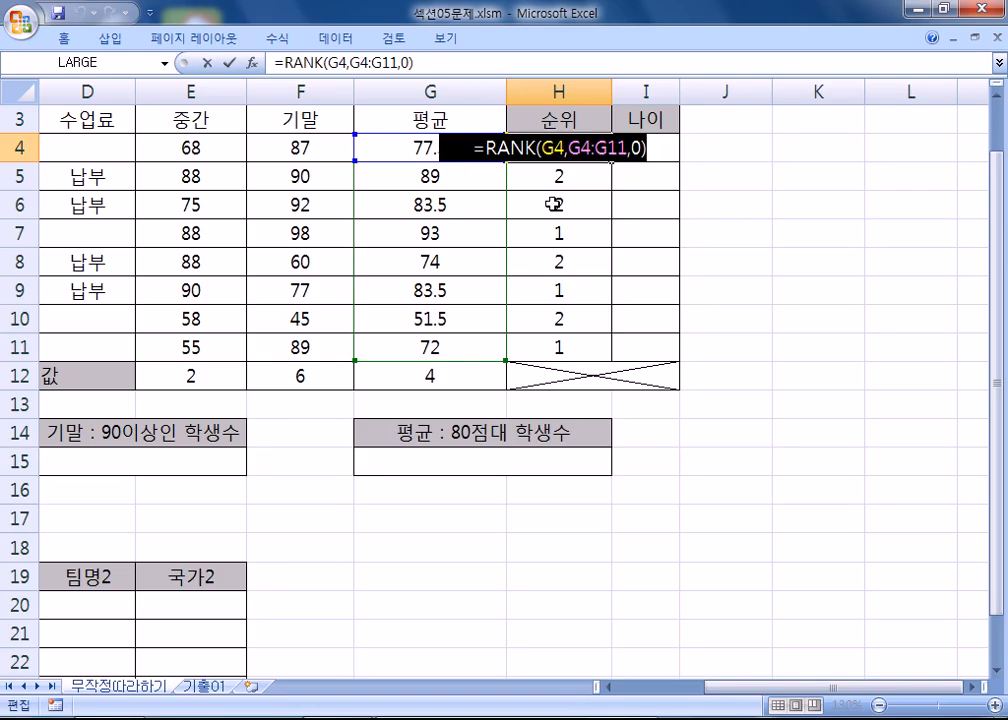
{"action": "left_click", "coordinate": [727, 148]}
{"action": "type", "text": "'"}
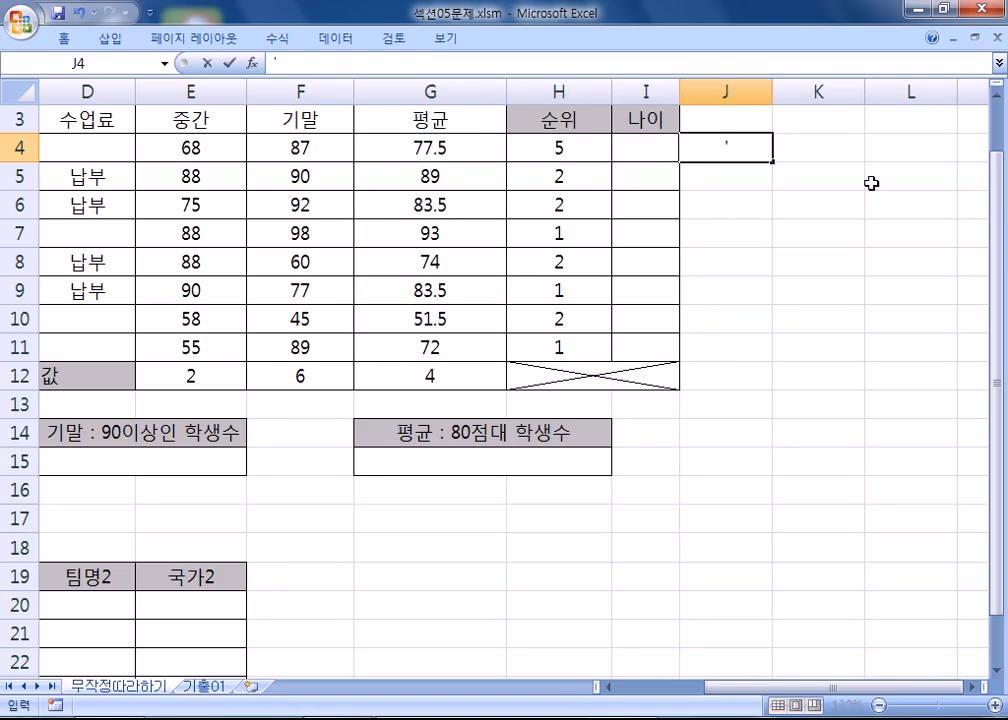
{"action": "key", "text": "ctrl+v"}
{"action": "key", "text": "Return"}
Step: Turn off centre alignment for the formula text in J4
{"action": "left_click", "coordinate": [686, 147]}
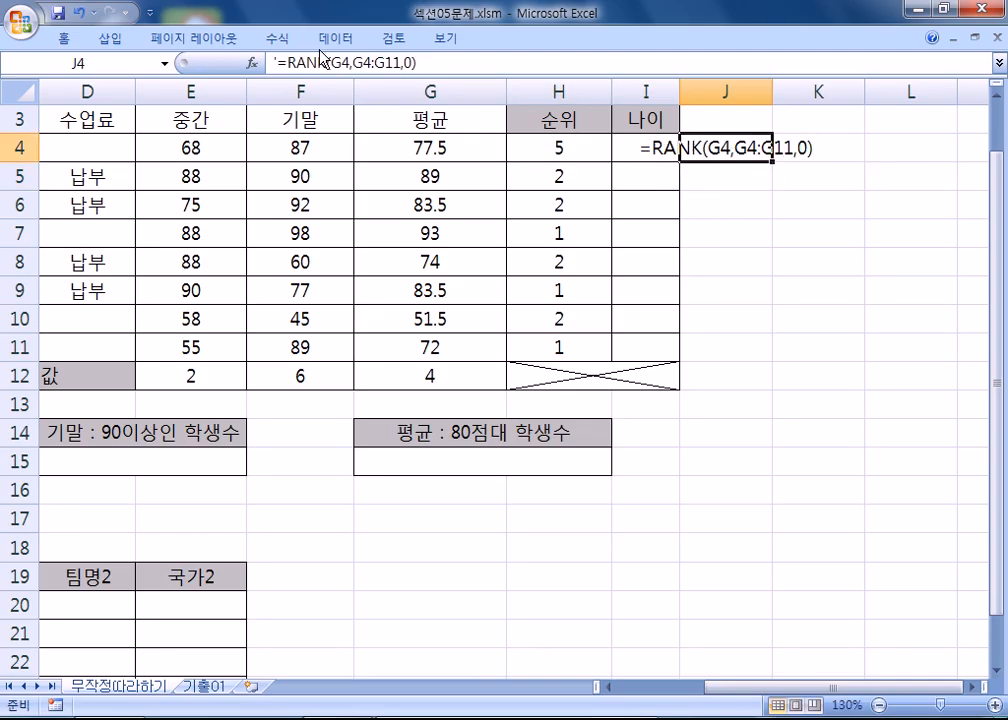
{"action": "right_click", "coordinate": [730, 148]}
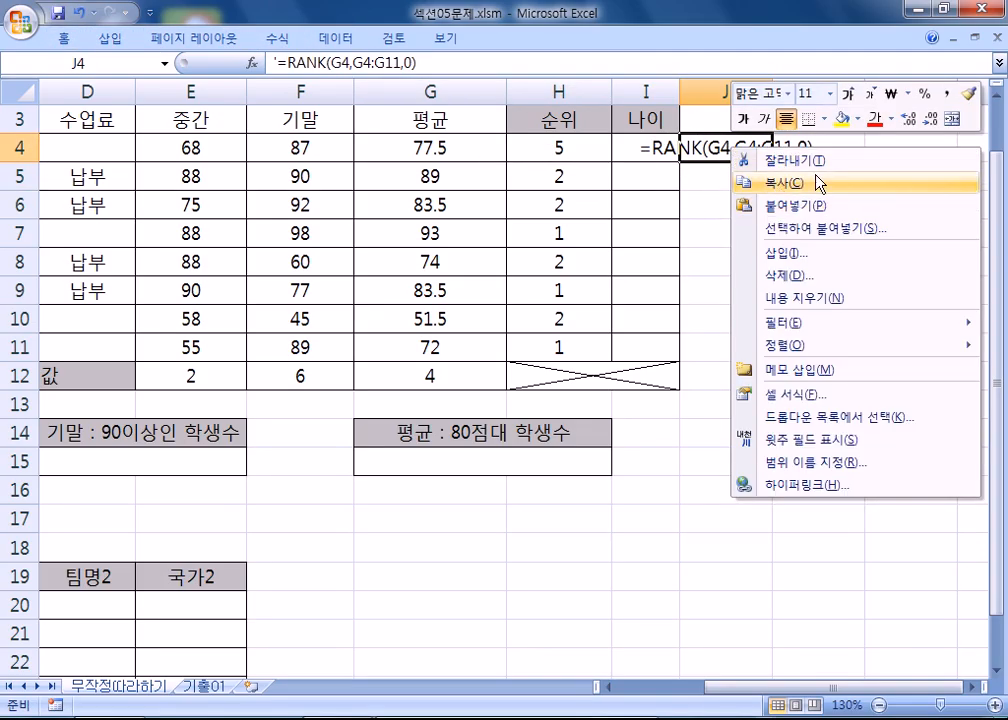
{"action": "left_click", "coordinate": [787, 122]}
{"action": "left_click", "coordinate": [713, 178]}
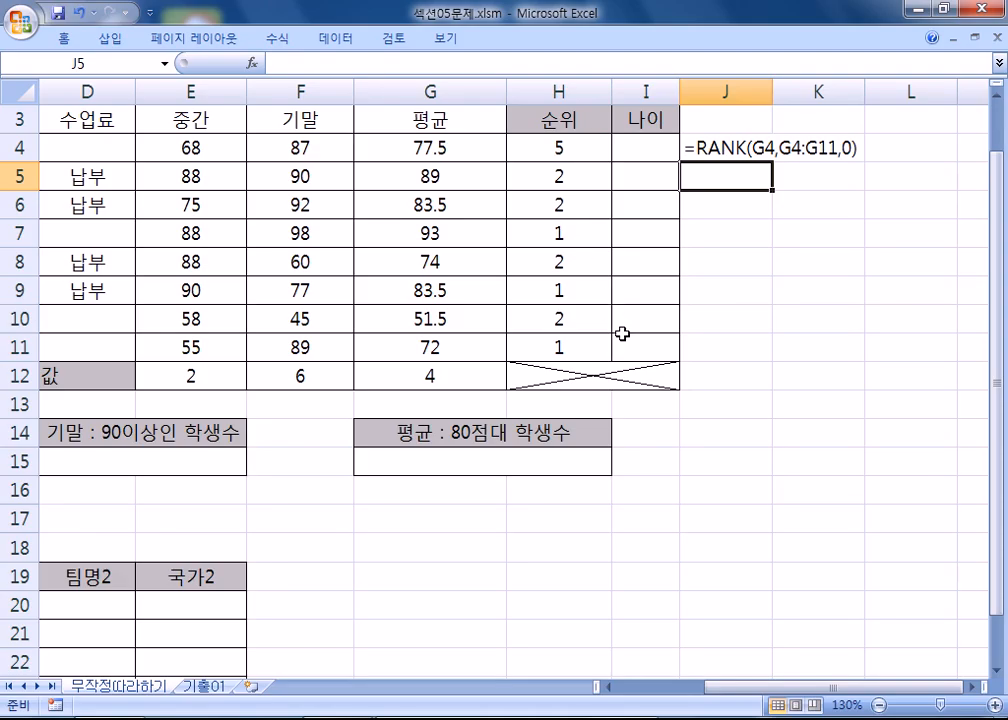
Step: Copy the RANK formula from H11 into J11 as plain text, preceded by an apostrophe
{"action": "left_click", "coordinate": [579, 348]}
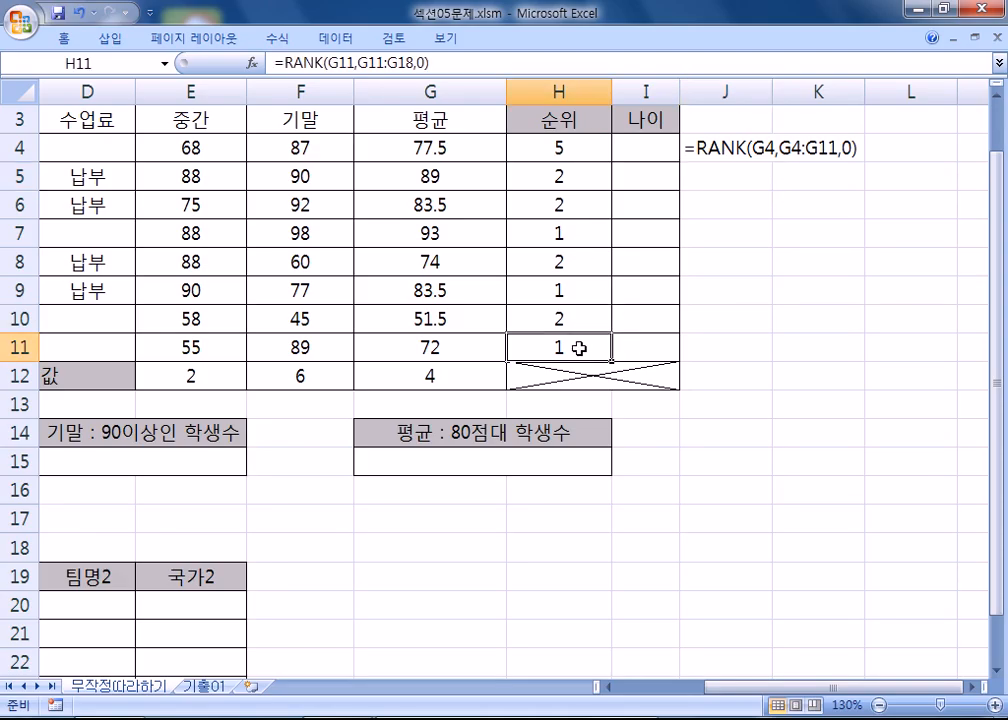
{"action": "key", "text": "F2"}
{"action": "key", "text": "shift+Home"}
{"action": "key", "text": "ctrl+c"}
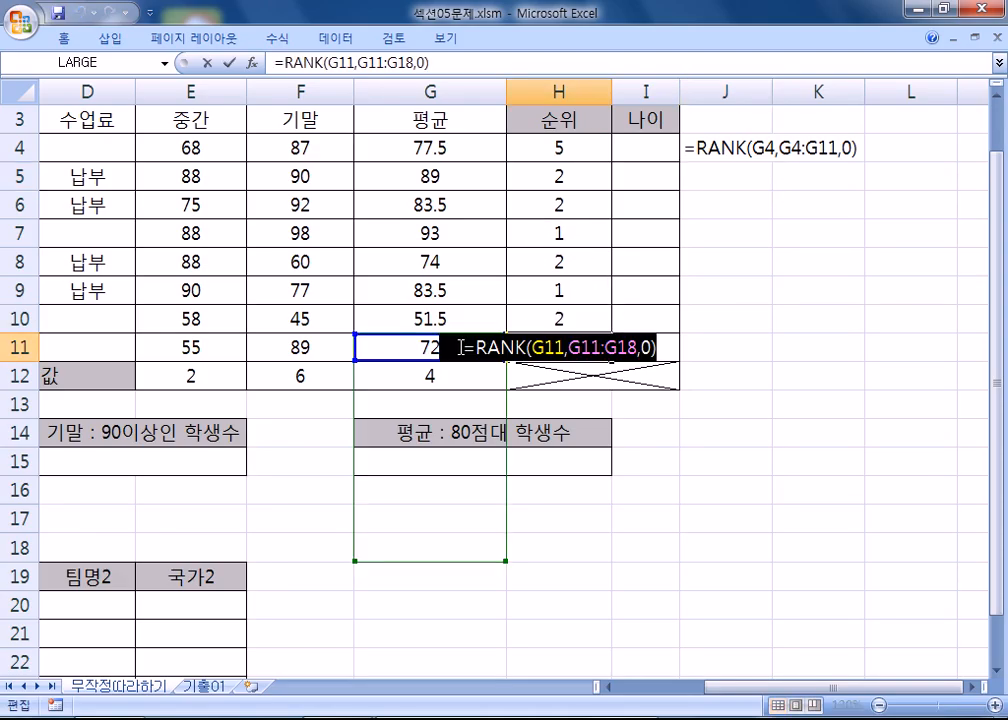
{"action": "key", "text": "Escape"}
{"action": "left_click", "coordinate": [726, 346]}
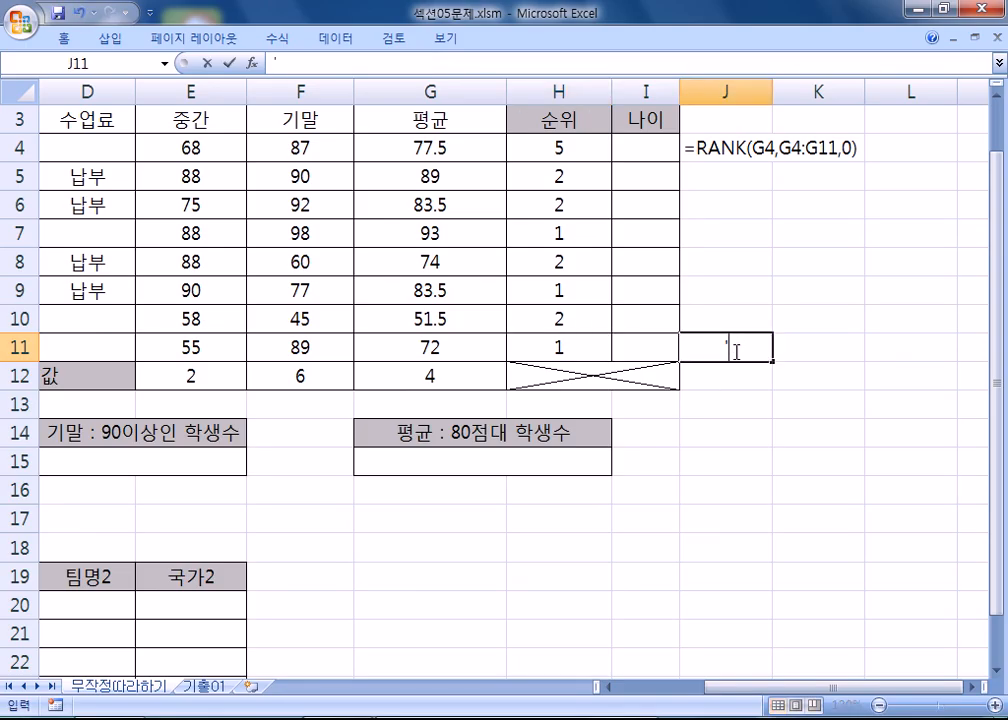
{"action": "type", "text": "'"}
{"action": "key", "text": "super"}
{"action": "key", "text": "Escape"}
{"action": "key", "text": "ctrl+v"}
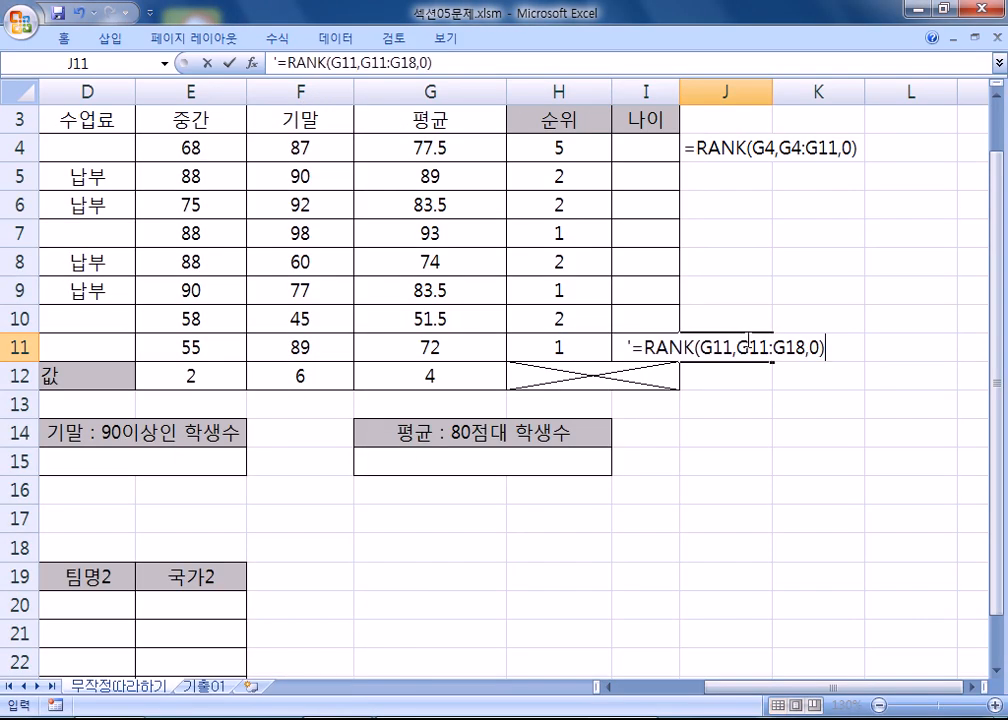
{"action": "key", "text": "Return"}
Step: Turn off centre alignment for the formula text in J11
{"action": "left_click", "coordinate": [757, 343]}
{"action": "right_click", "coordinate": [757, 343]}
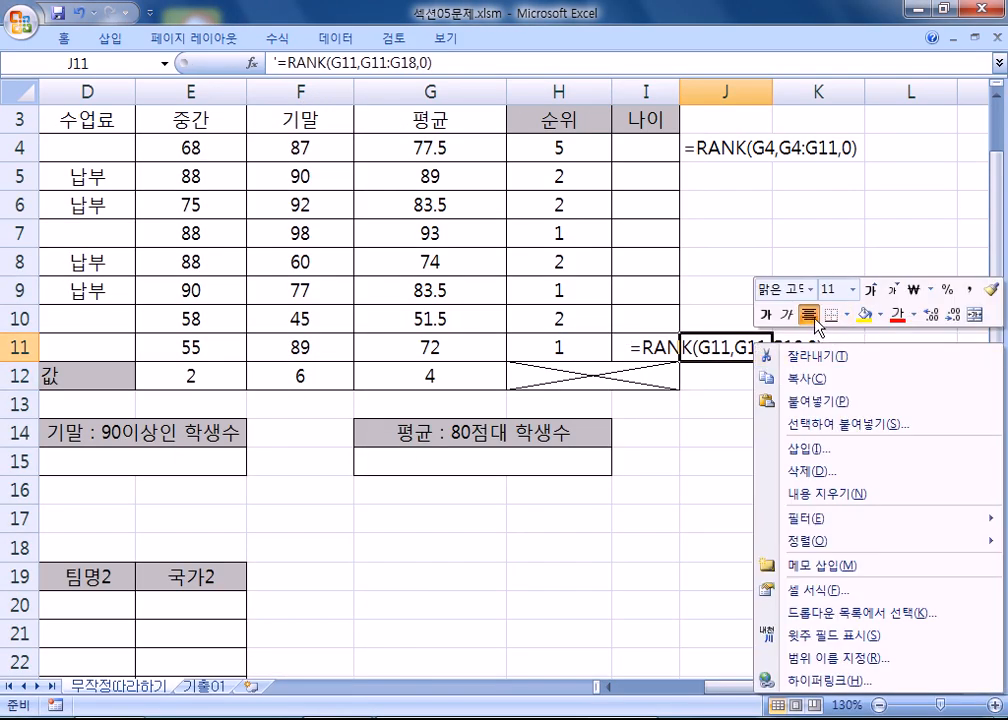
{"action": "left_click", "coordinate": [809, 315]}
Step: Change the reference range in the J11 formula text to G4:G11 so it reads =RANK(G11,G4:G11,0)
{"action": "left_click", "coordinate": [786, 146]}
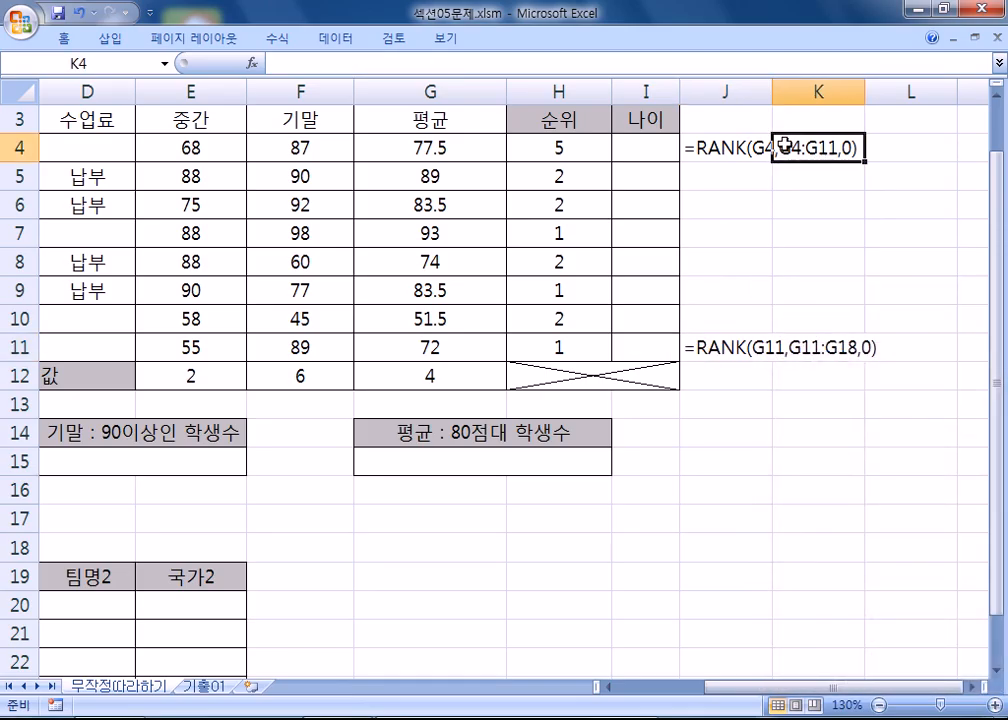
{"action": "left_click", "coordinate": [704, 140]}
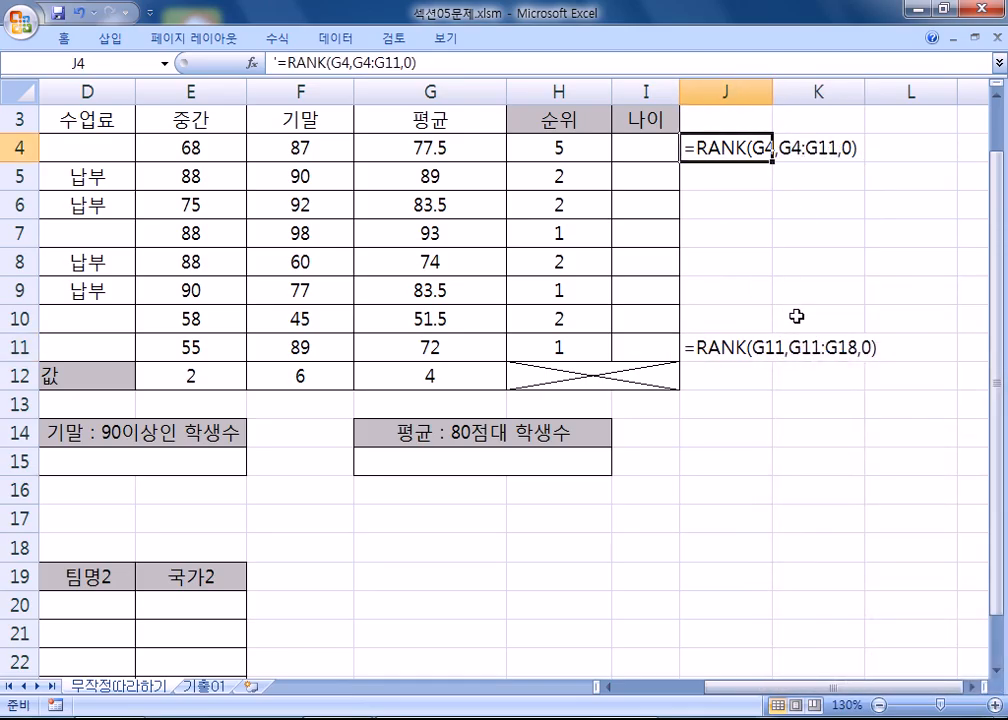
{"action": "left_click", "coordinate": [741, 346]}
{"action": "key", "text": "F2"}
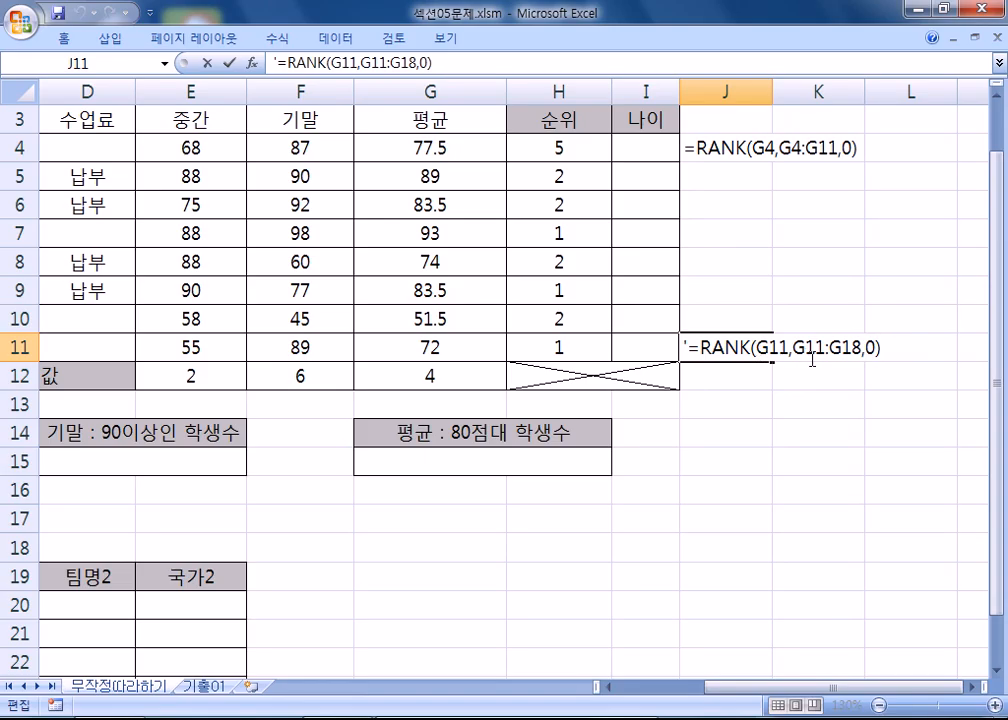
{"action": "left_click_drag", "start_coordinate": [806, 346], "coordinate": [821, 346]}
{"action": "type", "text": "4:G"}
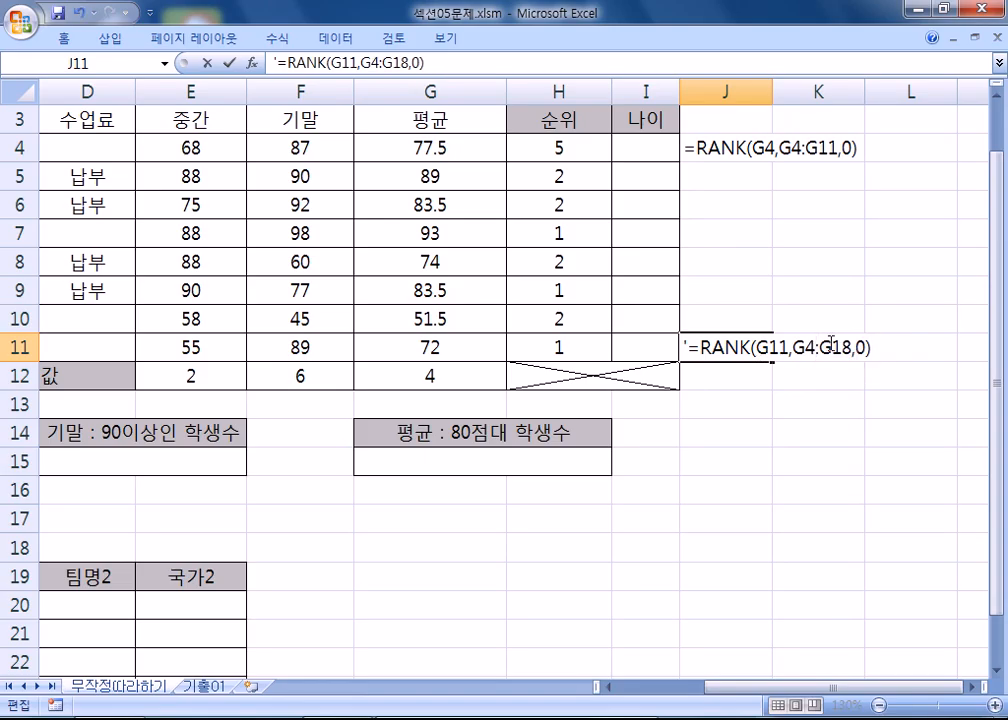
{"action": "type", "text": "1"}
{"action": "left_click_drag", "start_coordinate": [871, 428], "coordinate": [818, 431]}
{"action": "left_click", "coordinate": [757, 379]}
Step: Examine the average range G4:G11 cell by cell, comparing it with a range that starts lower at G7
{"action": "left_click_drag", "start_coordinate": [455, 146], "coordinate": [443, 340]}
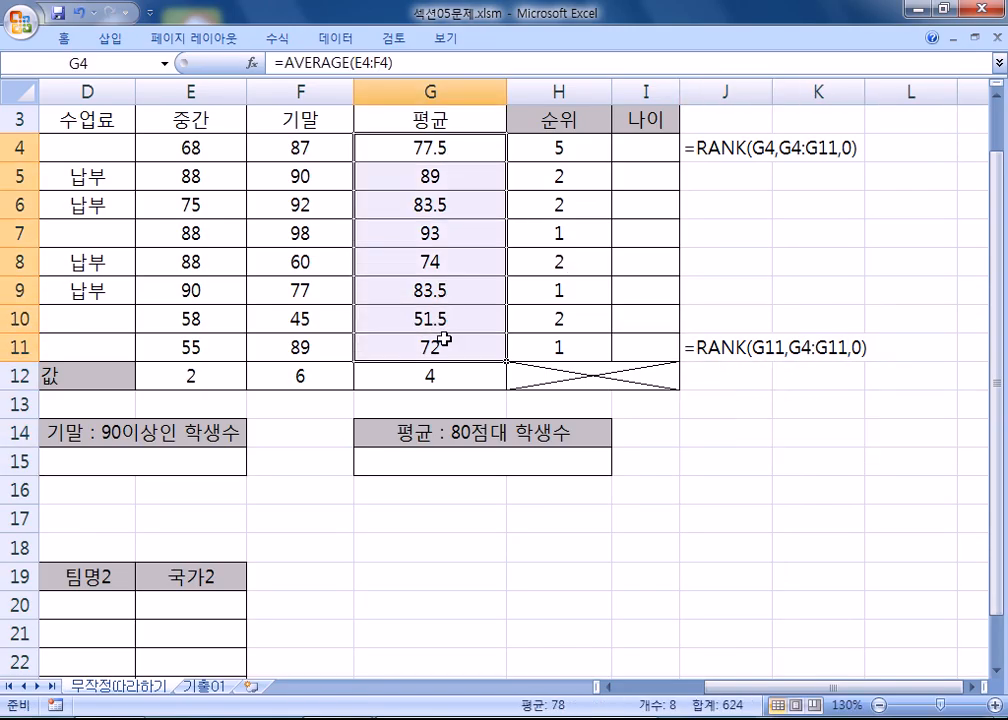
{"action": "key", "text": "Return"}
{"action": "key", "text": "Return"}
{"action": "key", "text": "Return"}
{"action": "key", "text": "Return"}
{"action": "key", "text": "Return"}
{"action": "key", "text": "Return"}
{"action": "key", "text": "Return"}
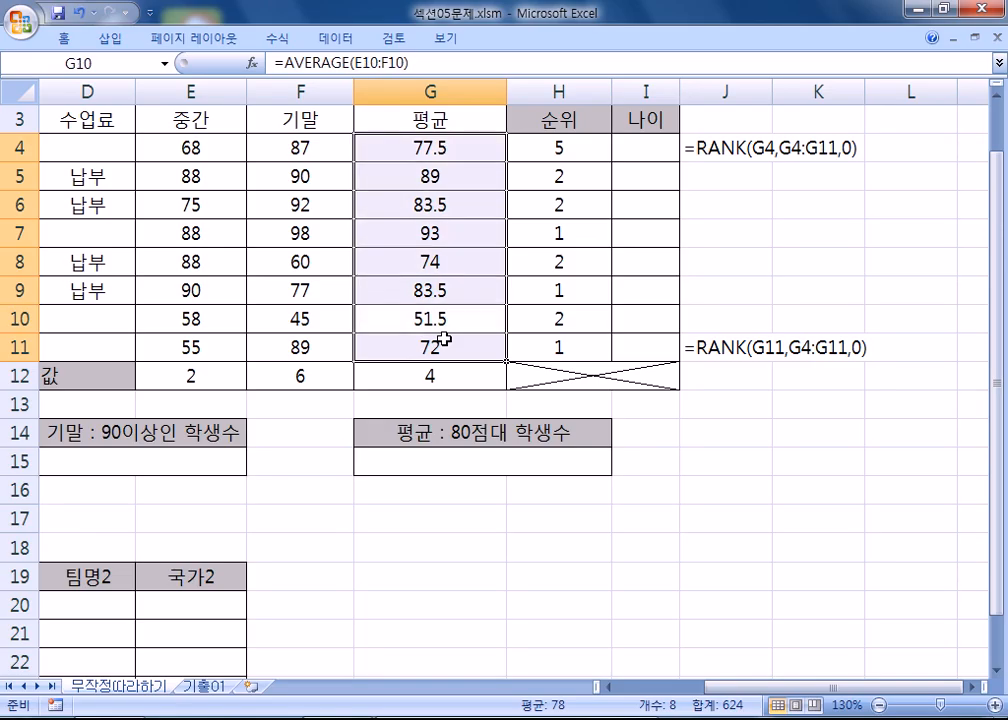
{"action": "key", "text": "Return"}
{"action": "key", "text": "Return"}
{"action": "key", "text": "Return"}
{"action": "key", "text": "Return"}
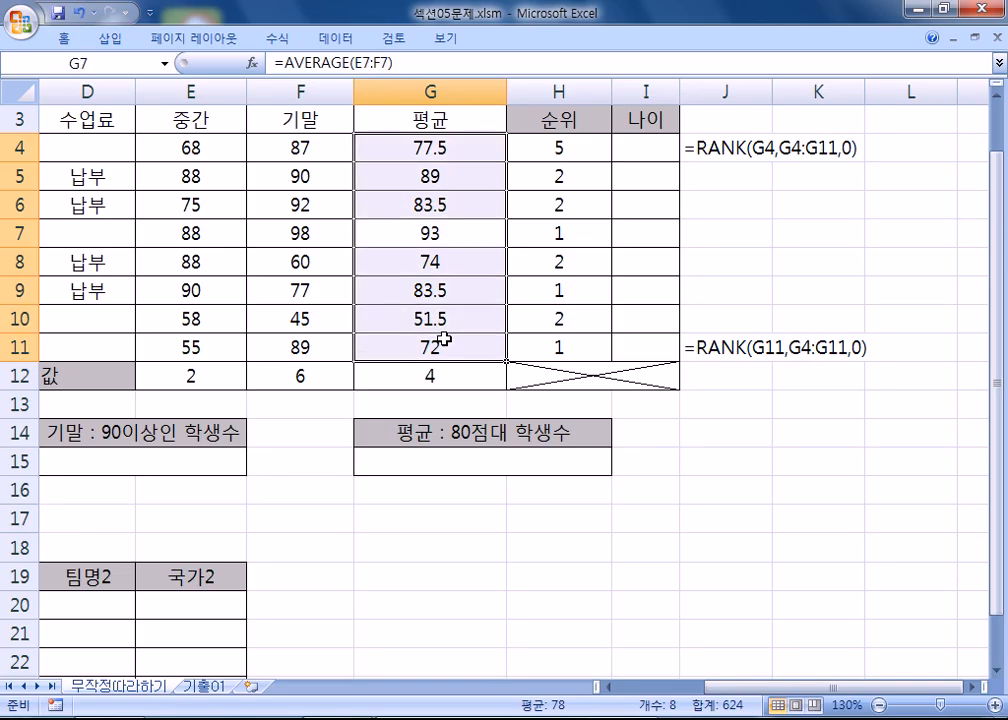
{"action": "left_click_drag", "start_coordinate": [461, 230], "coordinate": [416, 434]}
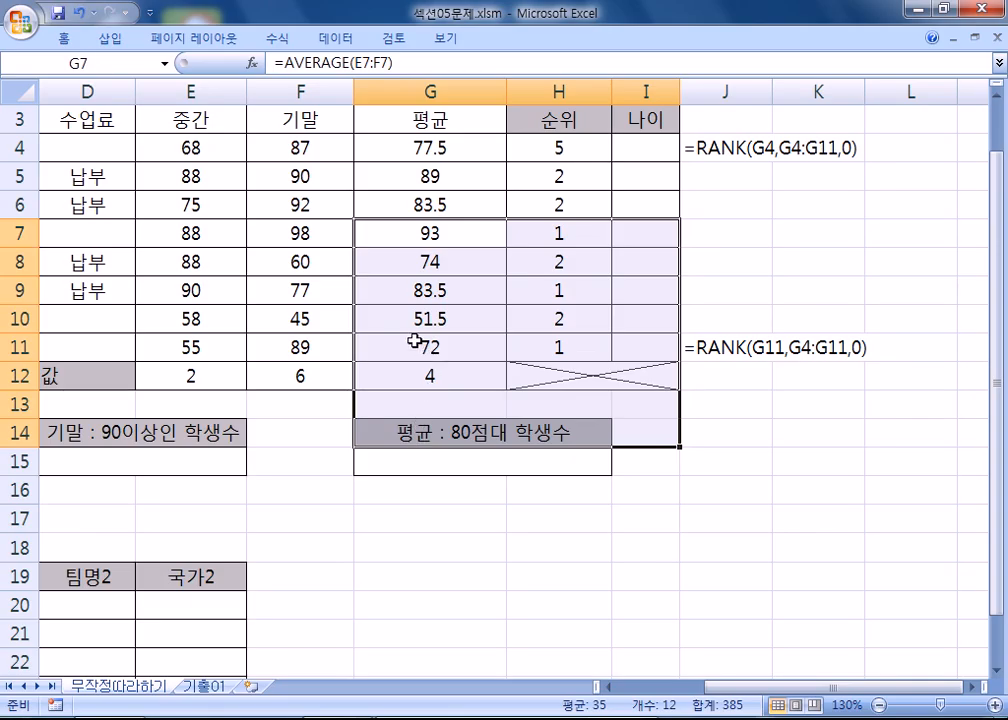
Step: Examine the reference ranges of the RANK formulas in H11, H6 and H4, comparing them with the fixed range G4:G11
{"action": "left_click", "coordinate": [407, 379]}
{"action": "left_click", "coordinate": [518, 345]}
{"action": "key", "text": "F2"}
{"action": "key", "text": "Escape"}
{"action": "left_click", "coordinate": [562, 210]}
{"action": "key", "text": "F2"}
{"action": "key", "text": "Escape"}
{"action": "left_click", "coordinate": [529, 352]}
{"action": "key", "text": "F2"}
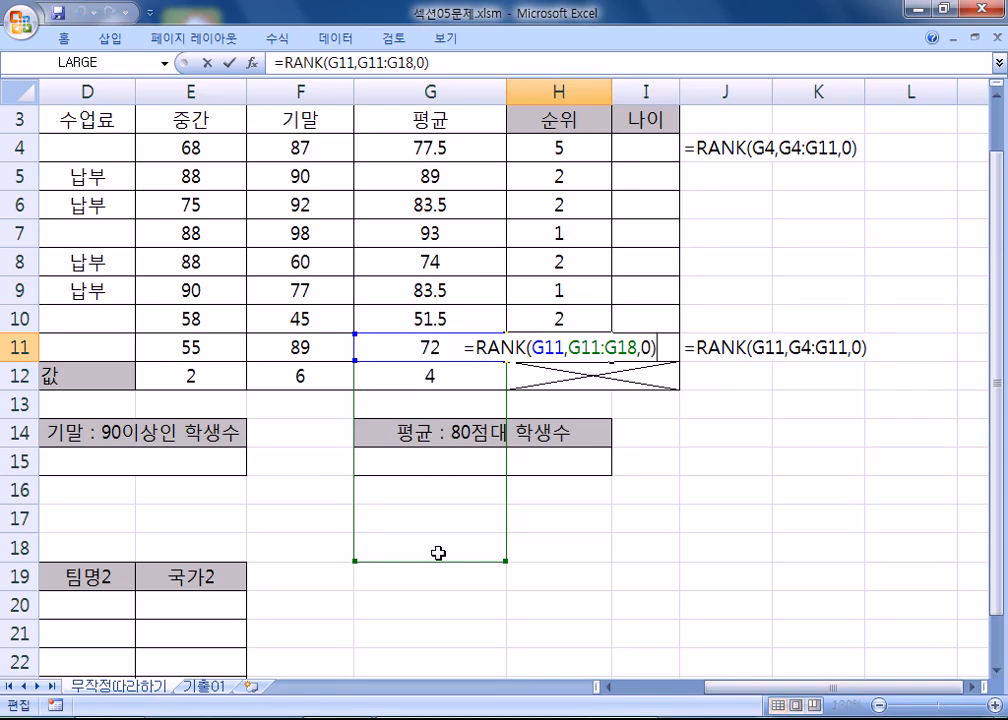
{"action": "key", "text": "Escape"}
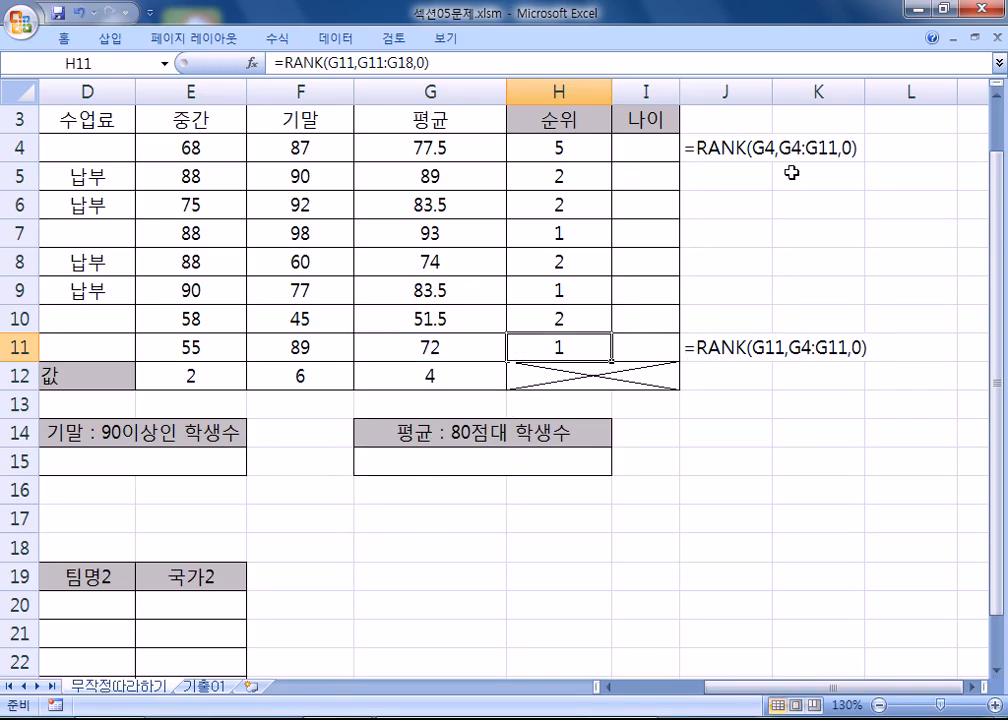
{"action": "left_click", "coordinate": [552, 150]}
{"action": "key", "text": "F2"}
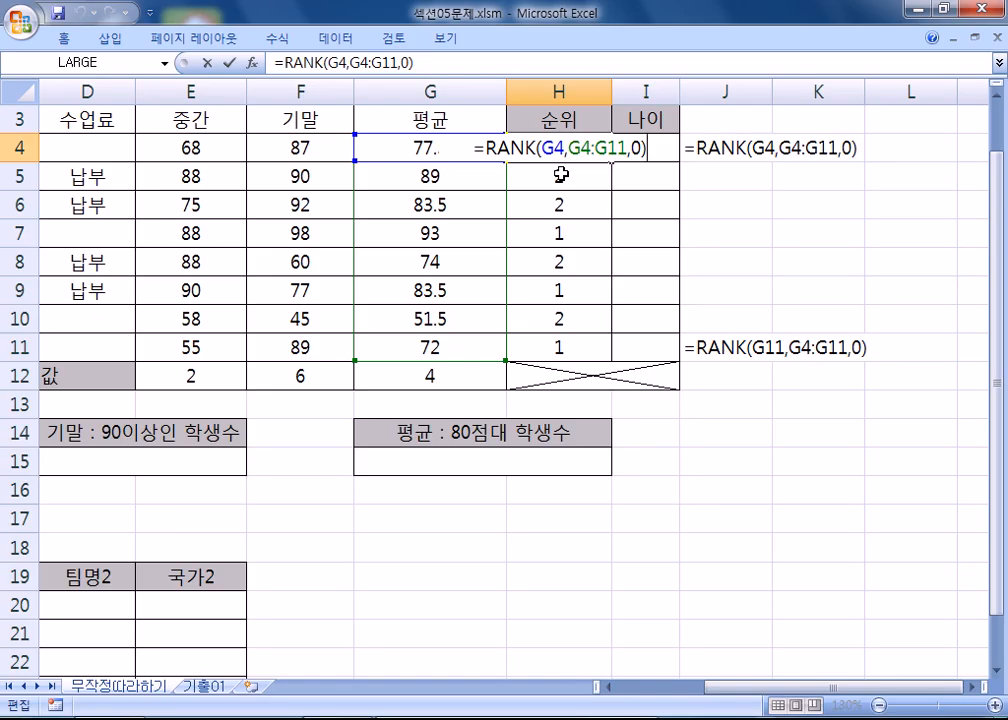
{"action": "key", "text": "ctrl+Return"}
Step: Copy the formula text from J4 into J5 and change its first argument so it reads =RANK(G5,G4:G11,0)
{"action": "left_click", "coordinate": [720, 148]}
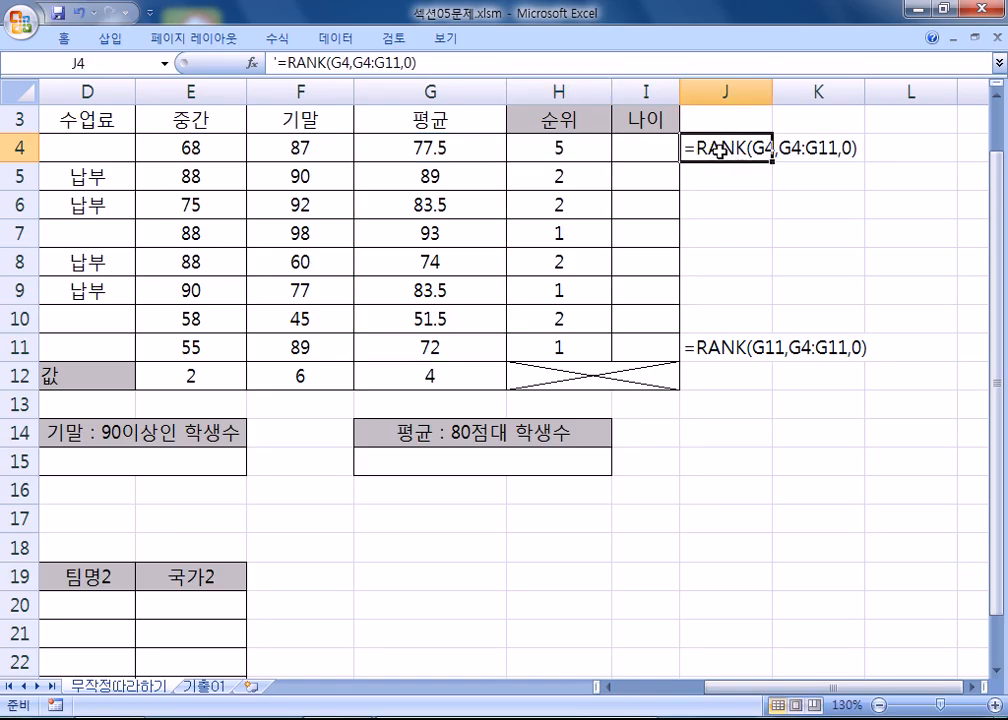
{"action": "left_click_drag", "start_coordinate": [685, 148], "coordinate": [919, 142]}
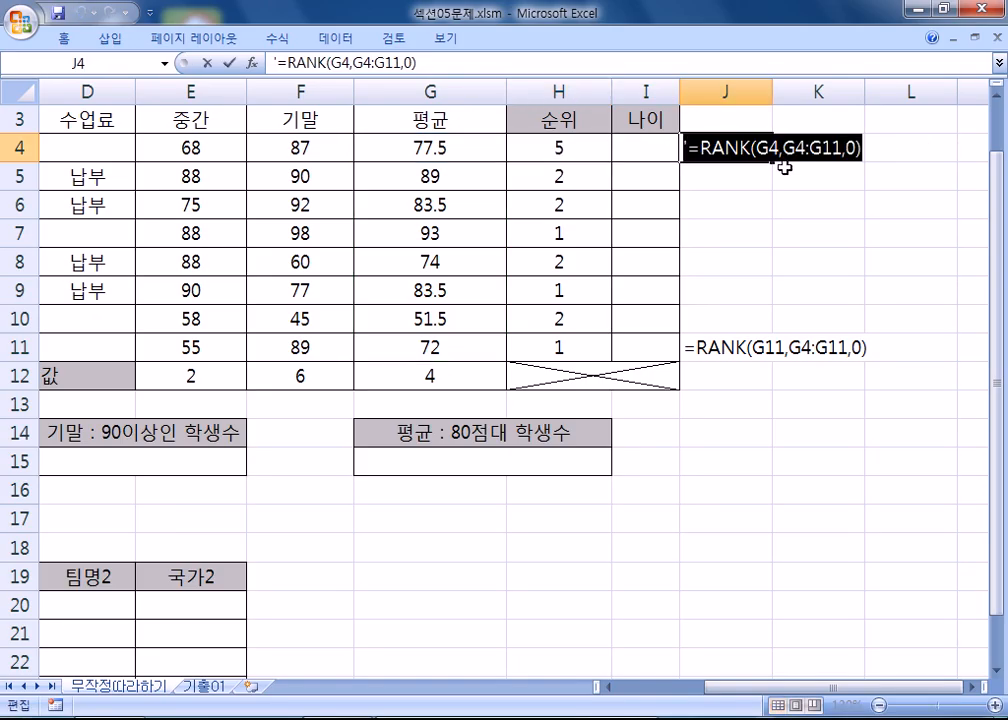
{"action": "key", "text": "ctrl+c"}
{"action": "key", "text": "Escape"}
{"action": "left_click", "coordinate": [715, 180]}
{"action": "key", "text": "ctrl+v"}
{"action": "type", "text": "5"}
{"action": "key", "text": "Return"}
Step: Paste the copied formula text into J6 and change its first argument so it reads =RANK(G6,G4:G11,0)
{"action": "left_click_drag", "start_coordinate": [742, 188], "coordinate": [713, 326]}
{"action": "right_click", "coordinate": [714, 326]}
{"action": "key", "text": "Escape"}
{"action": "left_click", "coordinate": [704, 202]}
{"action": "key", "text": "ctrl+v"}
{"action": "left_click_drag", "start_coordinate": [765, 205], "coordinate": [777, 205]}
{"action": "type", "text": "5"}
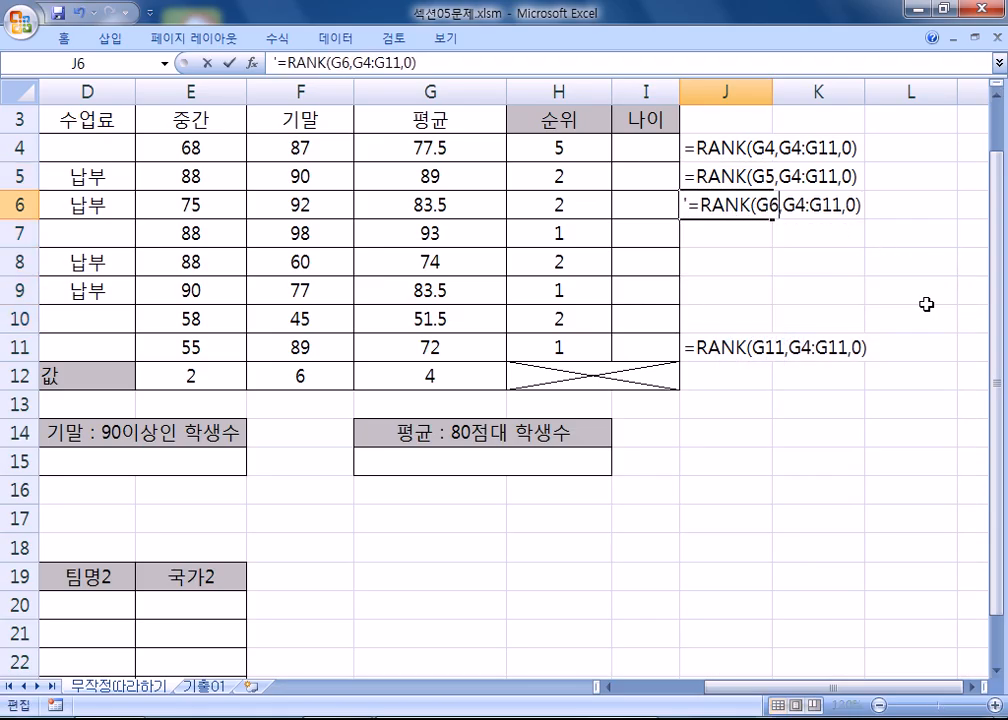
{"action": "key", "text": "Return"}
Step: Paste the copied formula text into J7 and change its first argument so it reads =RANK(G7,G4:G11,0)
{"action": "key", "text": "ctrl+v"}
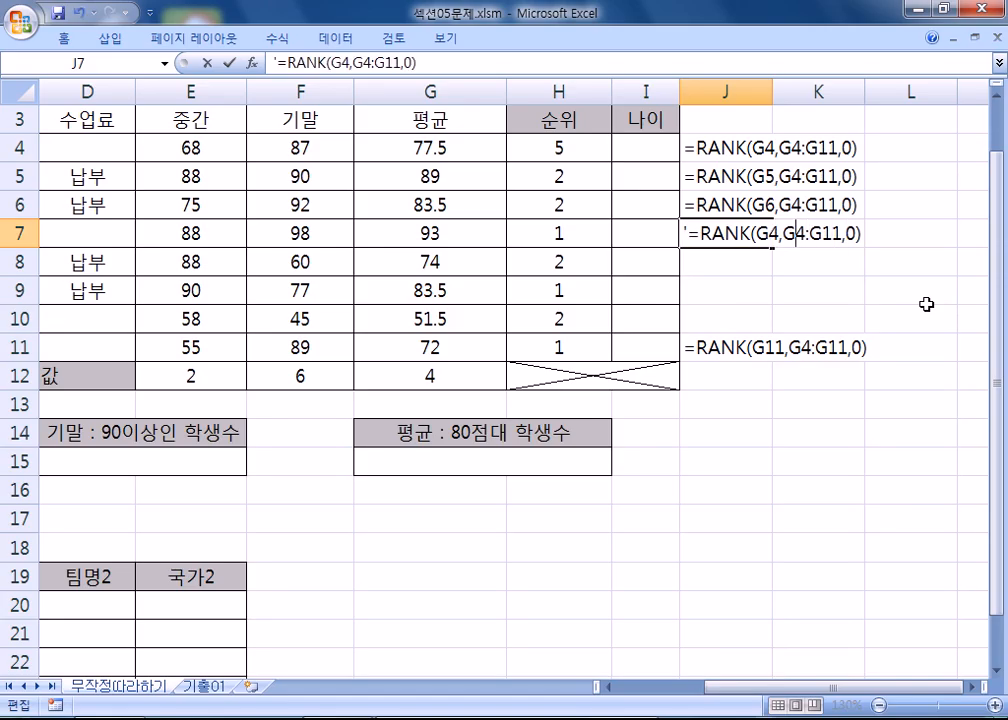
{"action": "key", "text": "BackSpace"}
{"action": "type", "text": "7"}
{"action": "key", "text": "Return"}
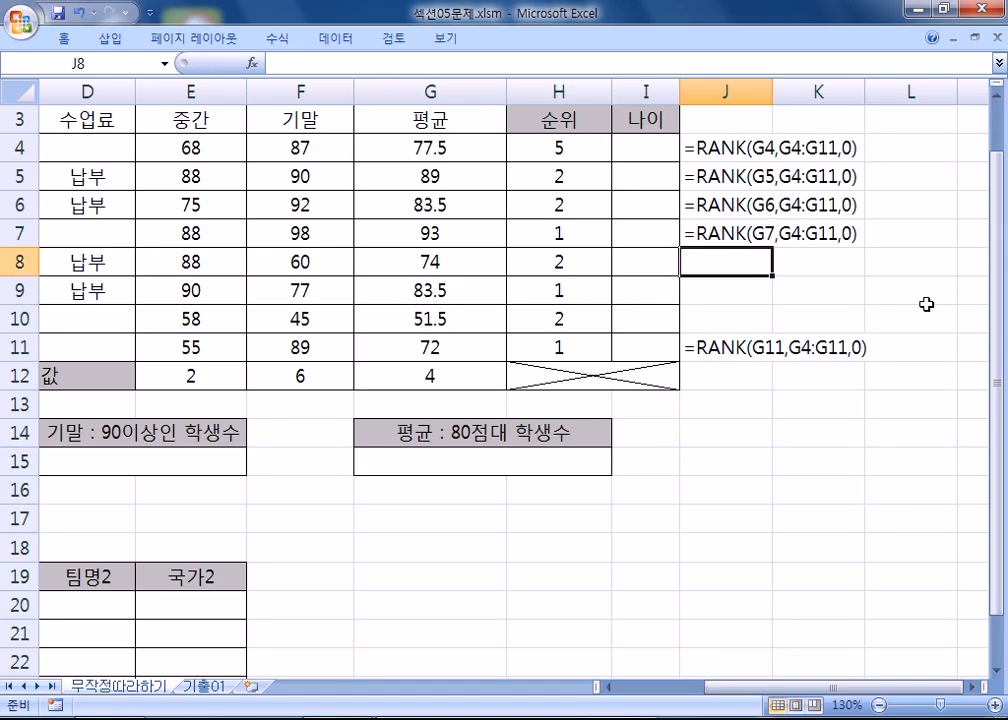
Step: Paste the copied formula text into J8 and change its first argument so it reads =RANK(G8,G4:G11,0)
{"action": "key", "text": "ctrl+v"}
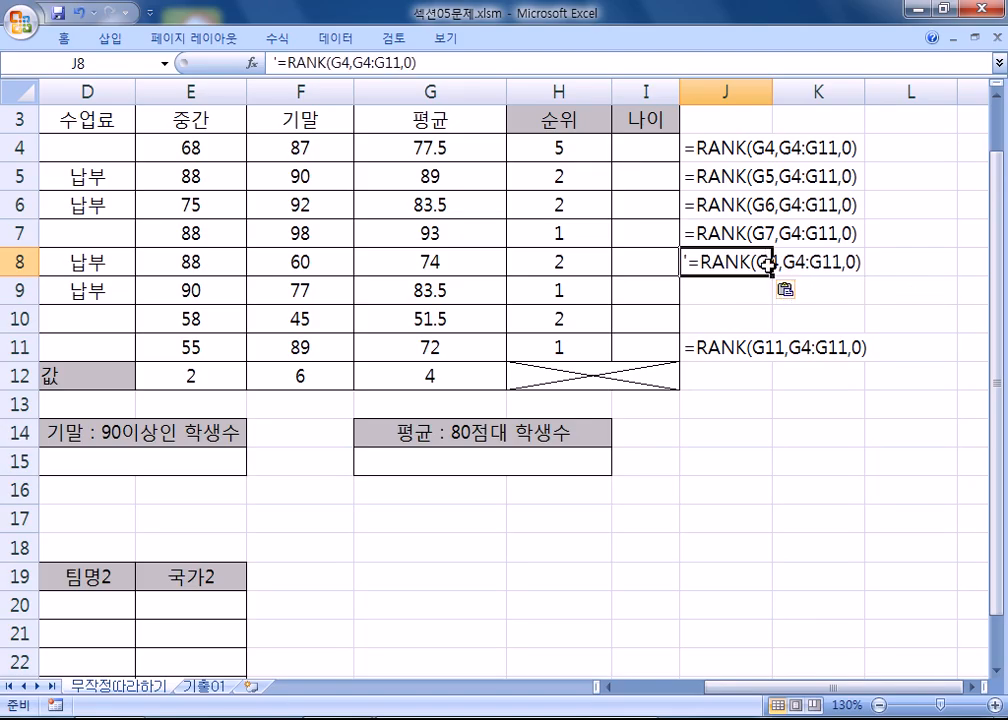
{"action": "double_click", "coordinate": [771, 263]}
{"action": "type", "text": "8"}
{"action": "key", "text": "Return"}
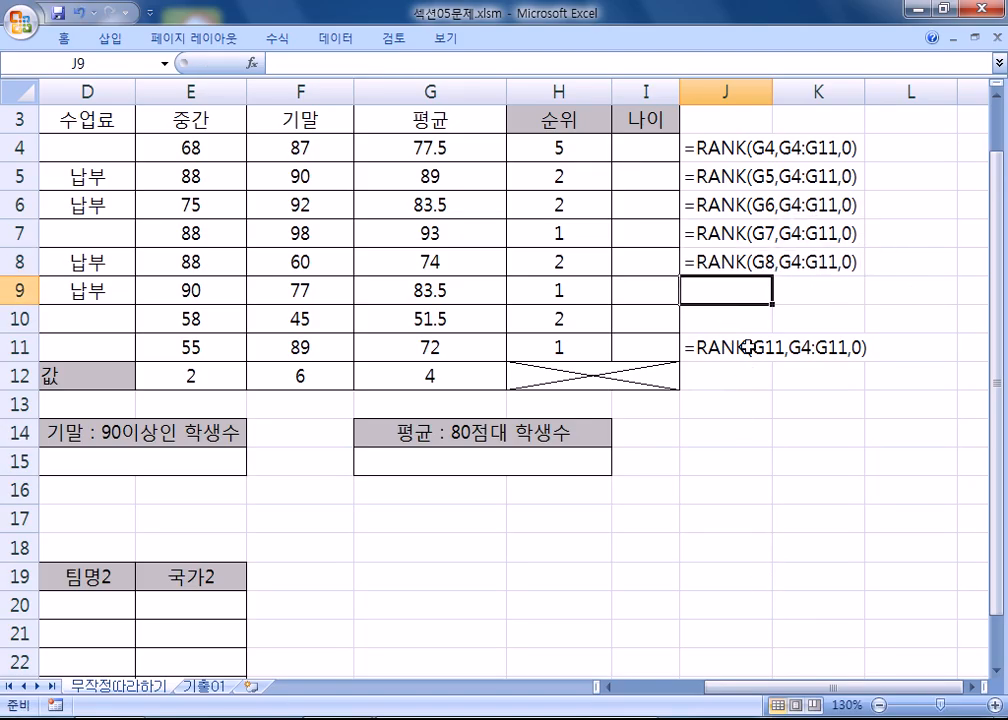
Step: Paste the copied formula text into J9 and change its first argument so it reads =RANK(G9,G4:G11,0)
{"action": "key", "text": "ctrl+v"}
{"action": "double_click", "coordinate": [768, 293]}
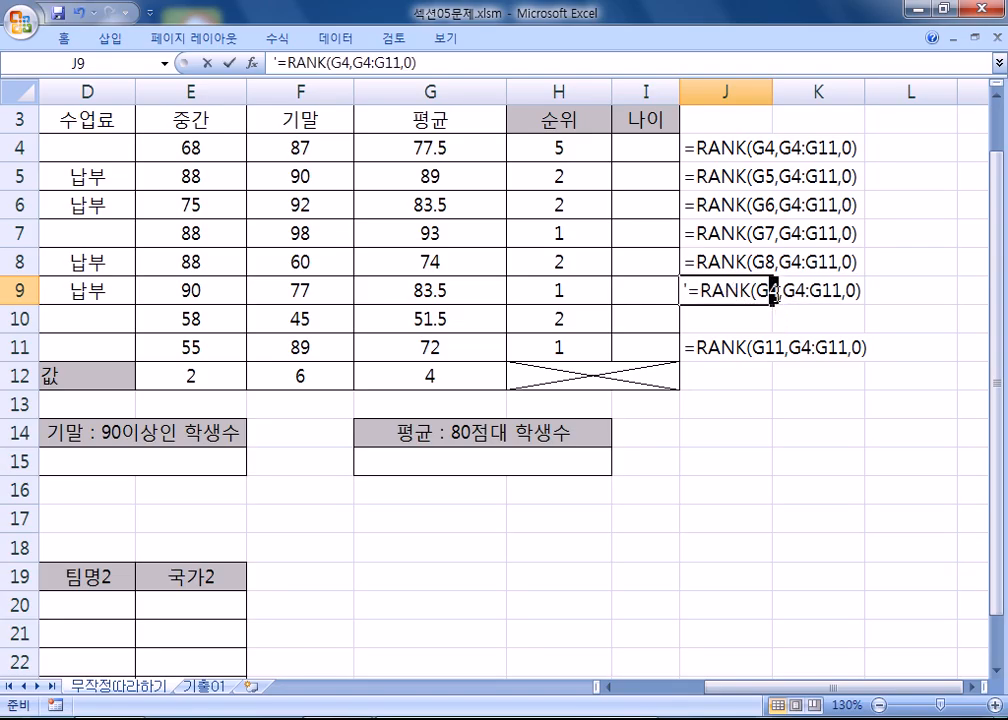
{"action": "type", "text": "9"}
{"action": "key", "text": "Return"}
Step: Paste the copied formula text into J10 and change its first argument so it reads =RANK(G10,G4:G11,0)
{"action": "key", "text": "ctrl+v"}
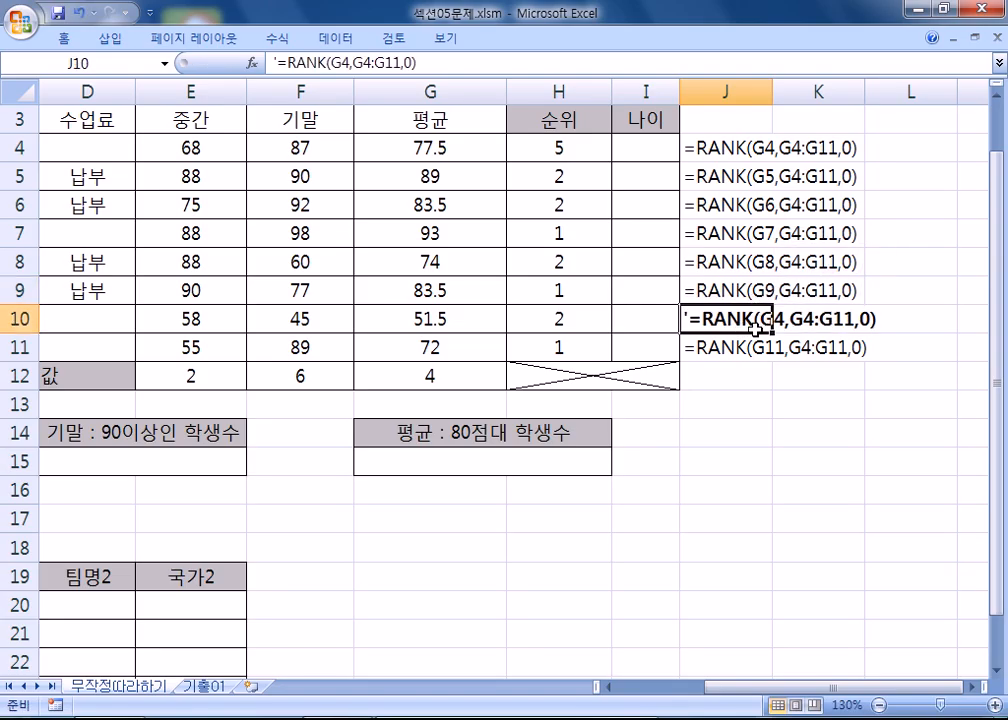
{"action": "left_click", "coordinate": [774, 324]}
{"action": "left_click", "coordinate": [777, 323]}
{"action": "double_click", "coordinate": [761, 320]}
{"action": "left_click_drag", "start_coordinate": [774, 320], "coordinate": [785, 320]}
{"action": "type", "text": "10"}
{"action": "key", "text": "Return"}
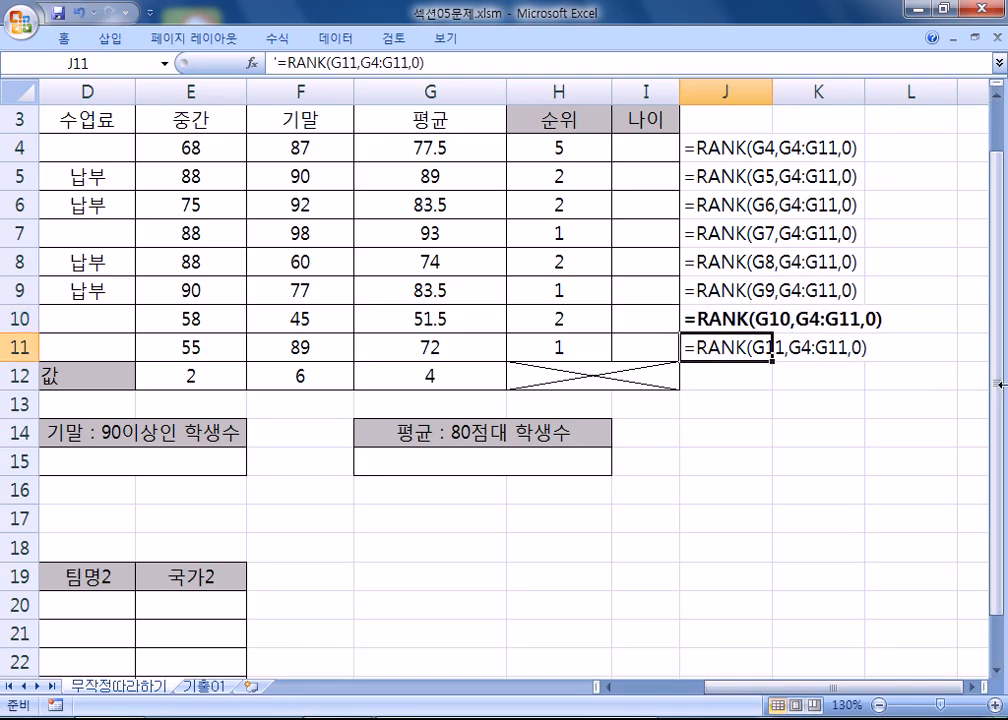
Step: Remove the bold formatting from J10 and fit the width of column J to its formula texts
{"action": "left_click", "coordinate": [711, 320]}
{"action": "key", "text": "ctrl+b"}
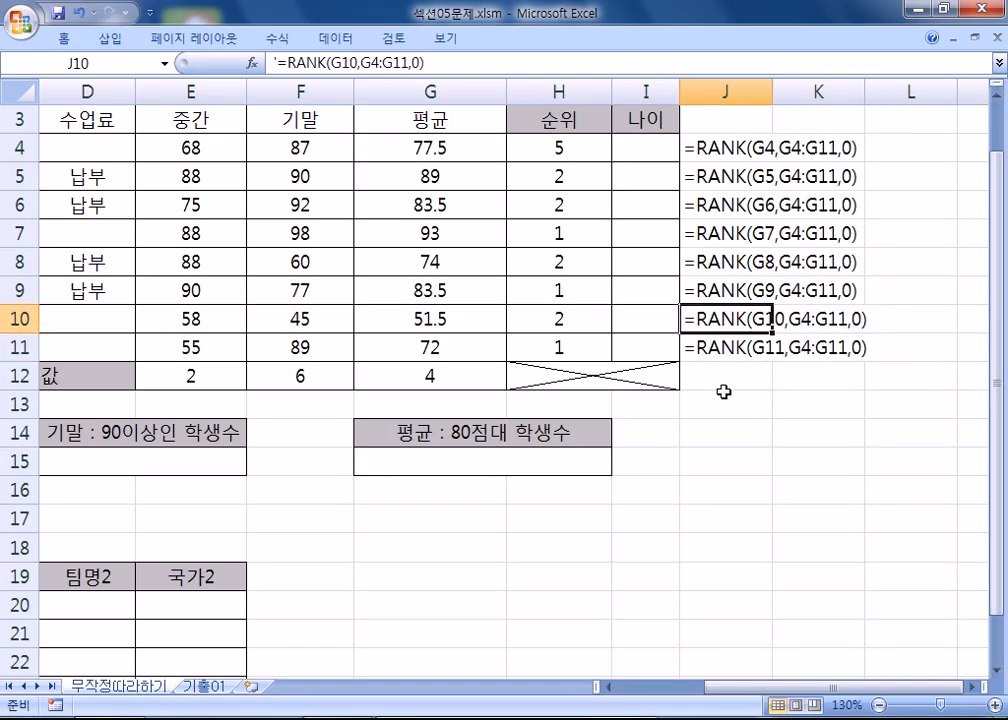
{"action": "left_click", "coordinate": [724, 394]}
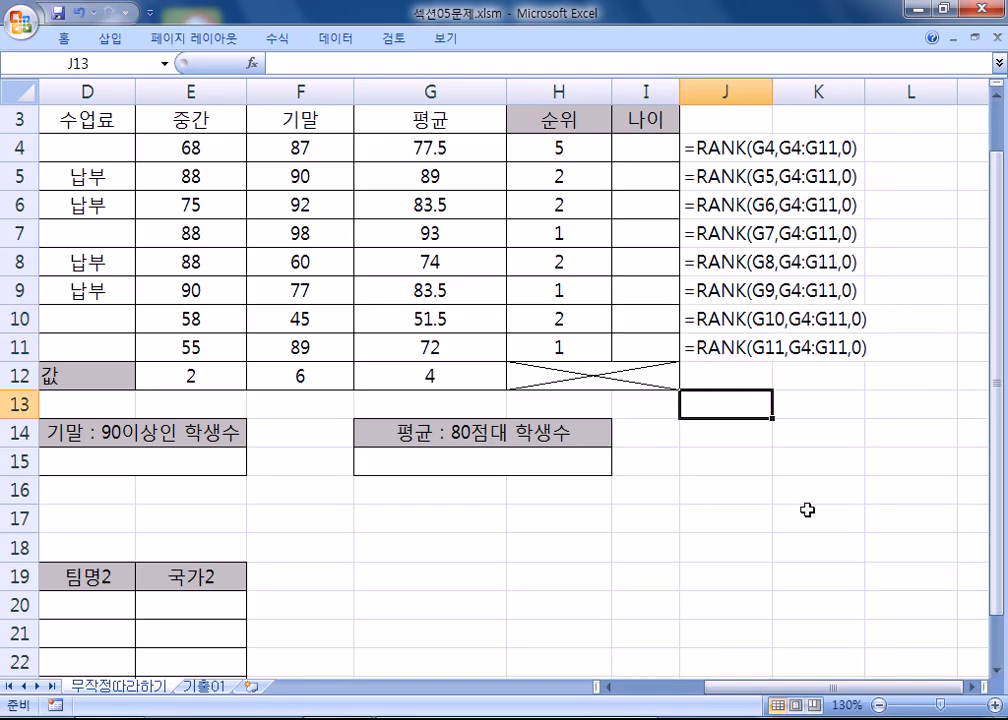
{"action": "double_click", "coordinate": [772, 91]}
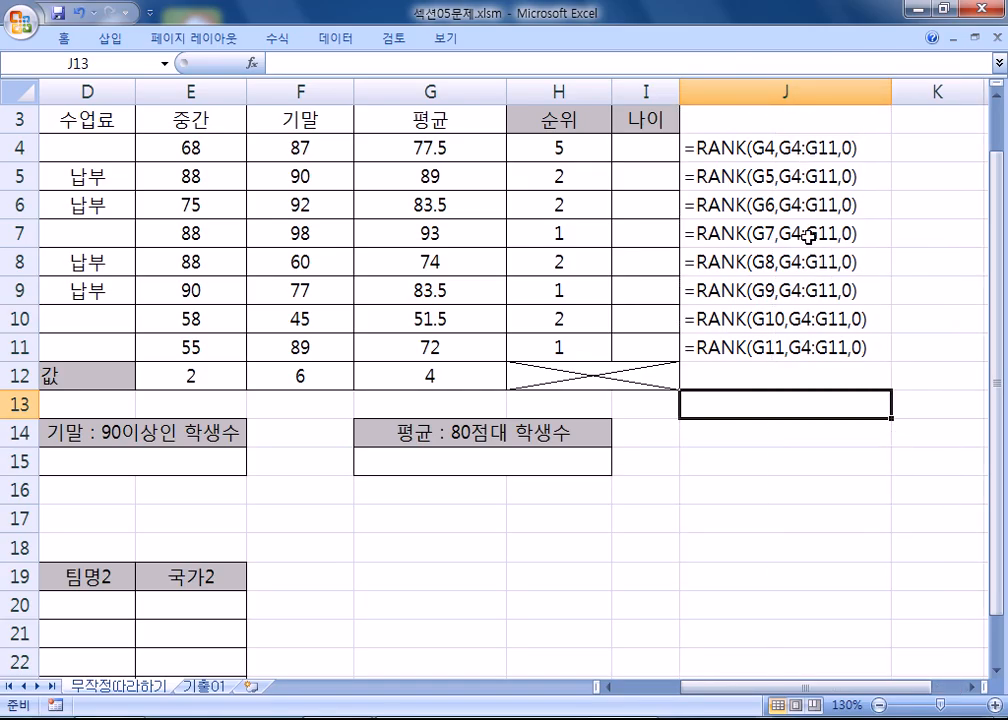
Step: Examine the RANK formulas in H4:H11 one by one, comparing them with the formula texts in column J
{"action": "left_click", "coordinate": [563, 150]}
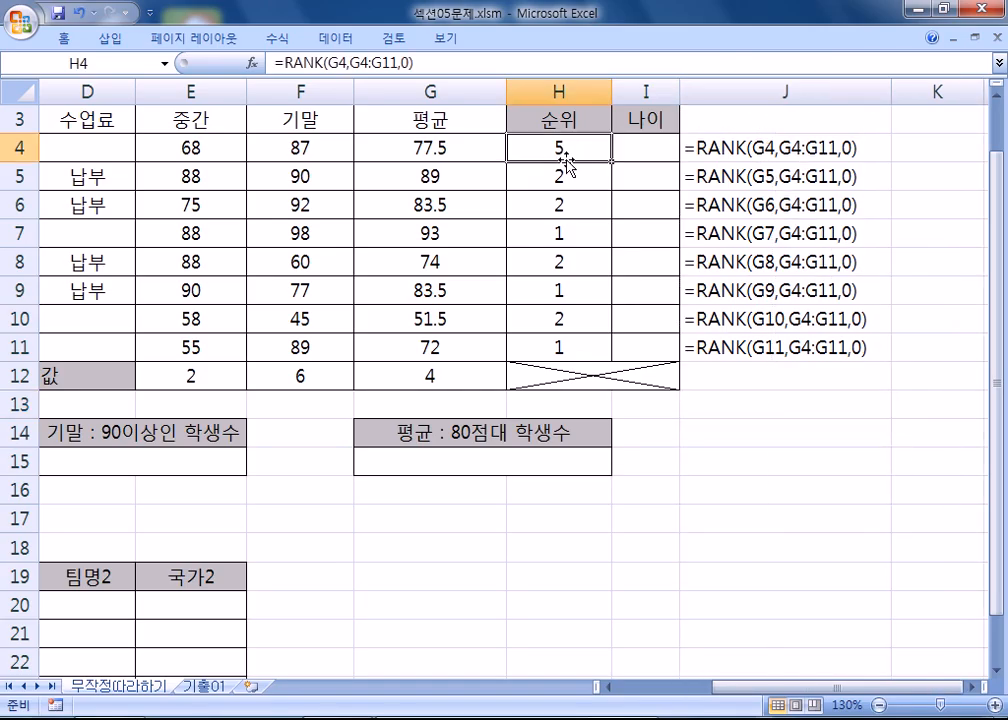
{"action": "left_click", "coordinate": [561, 172]}
{"action": "left_click", "coordinate": [572, 205]}
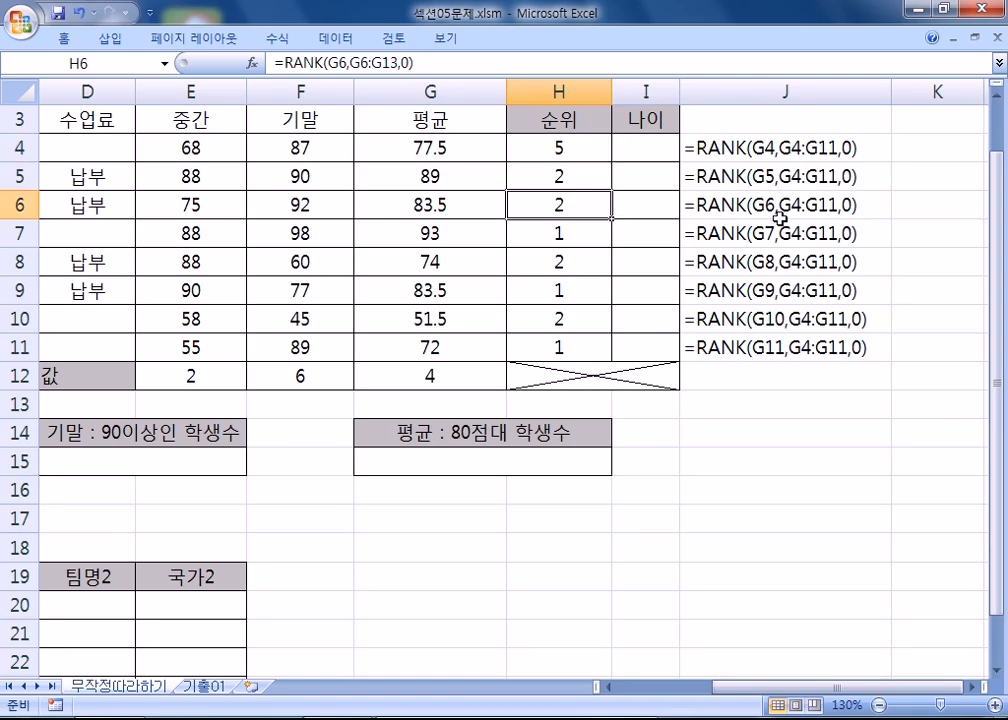
{"action": "left_click", "coordinate": [590, 238]}
{"action": "left_click", "coordinate": [572, 262]}
{"action": "left_click", "coordinate": [568, 289]}
{"action": "left_click", "coordinate": [562, 318]}
{"action": "left_click", "coordinate": [562, 344]}
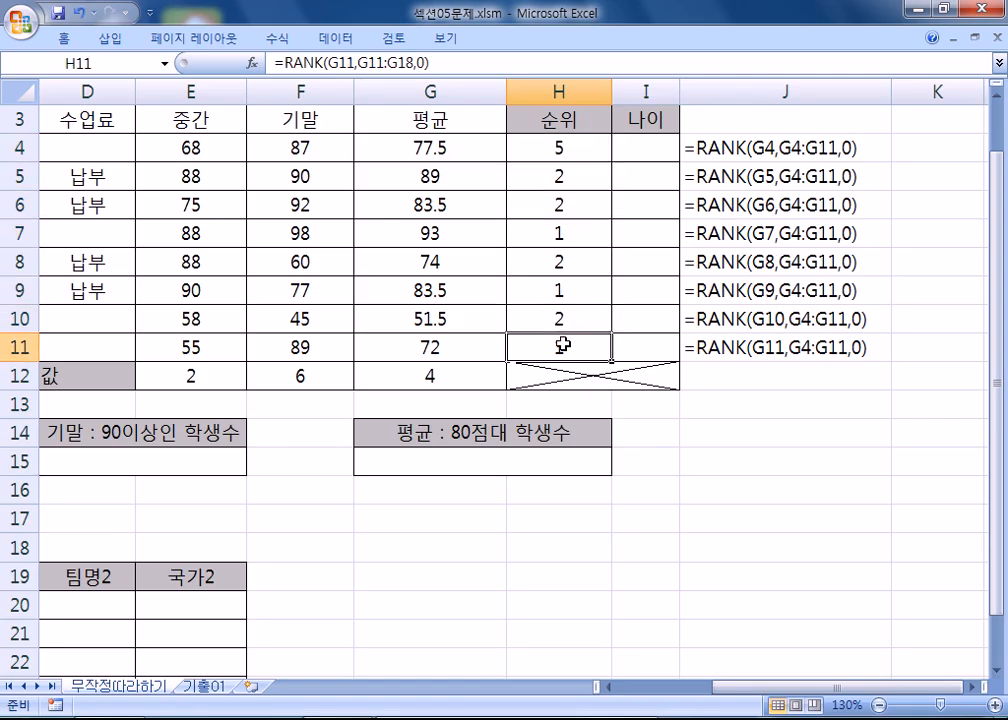
{"action": "left_click_drag", "start_coordinate": [582, 138], "coordinate": [587, 342]}
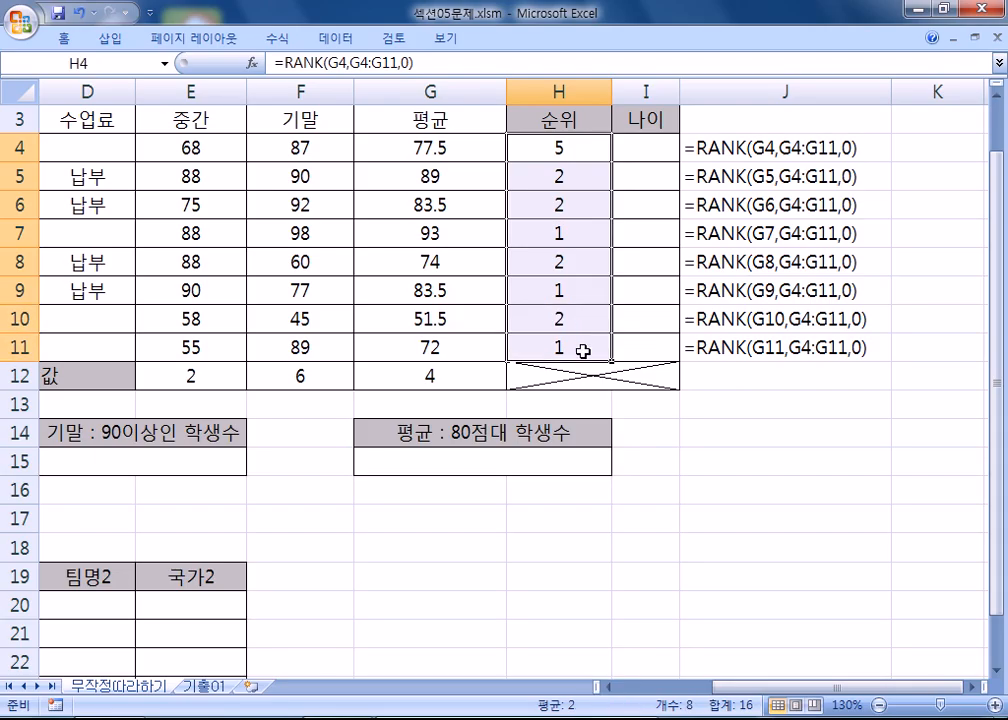
Step: Compare the formula text in J4 with the ranks in H4:H11 and the averages in G4:G11
{"action": "left_click", "coordinate": [790, 148]}
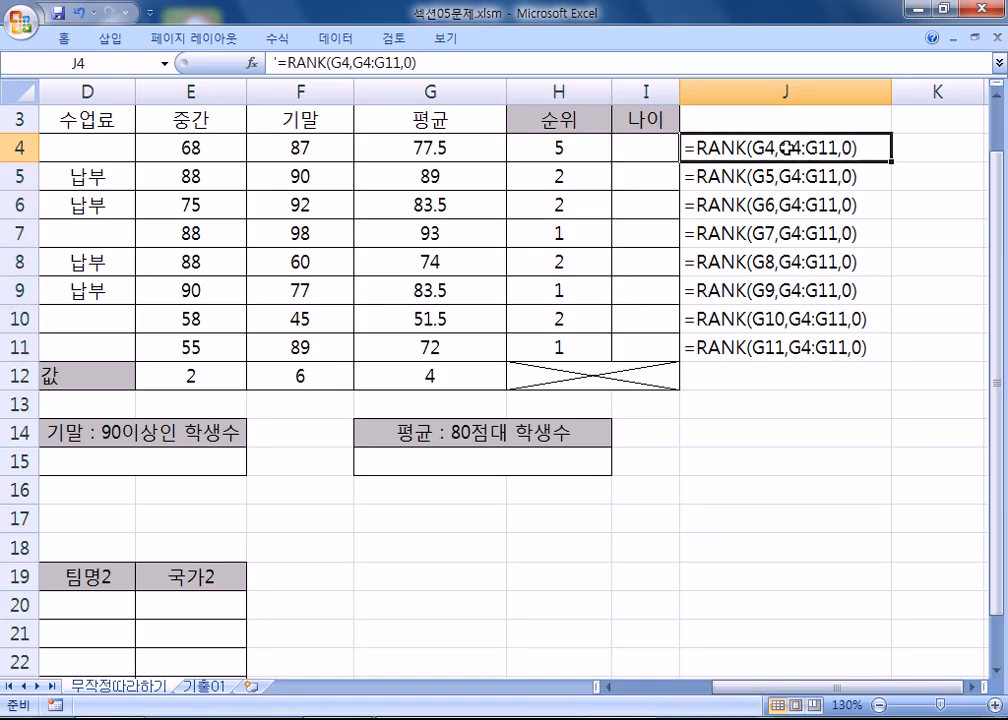
{"action": "left_click_drag", "start_coordinate": [580, 143], "coordinate": [547, 341]}
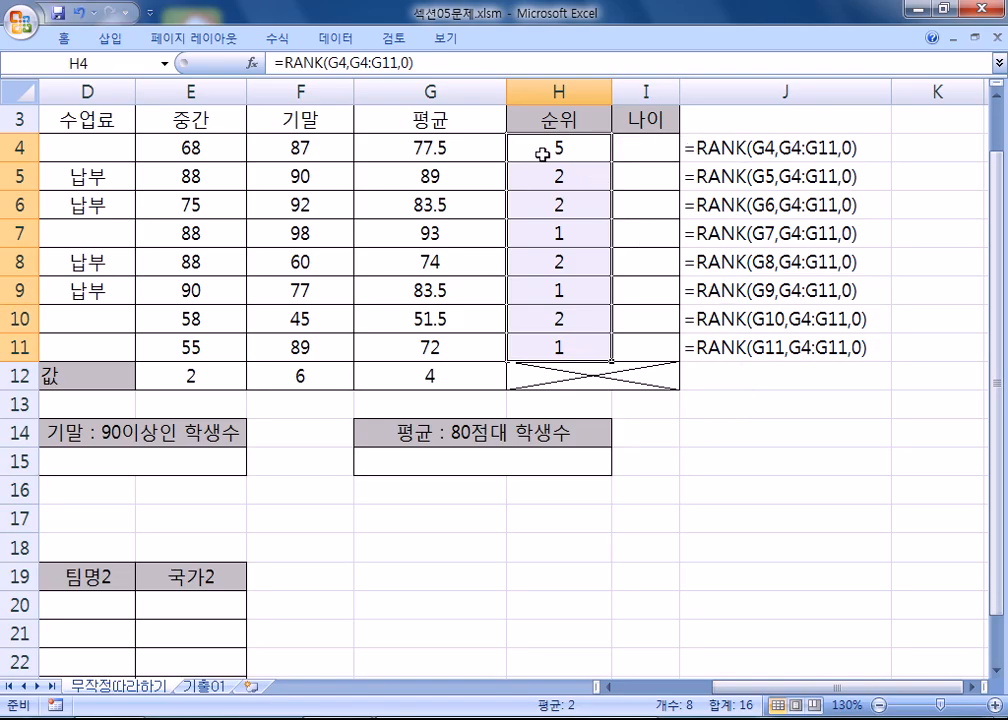
{"action": "left_click", "coordinate": [652, 147]}
{"action": "left_click", "coordinate": [561, 148]}
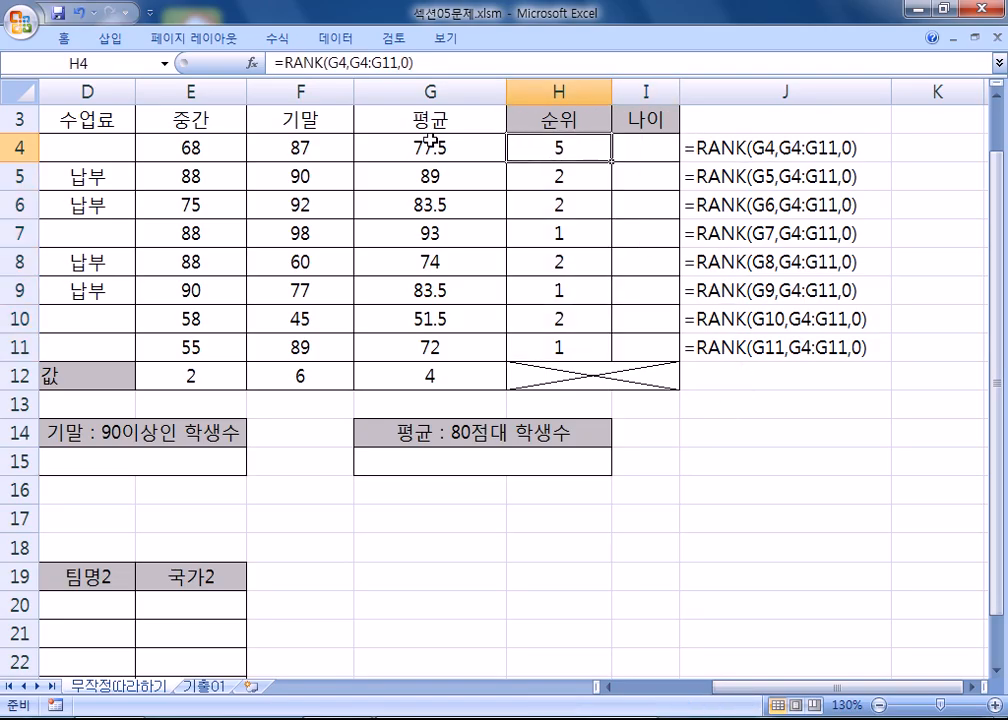
{"action": "left_click", "coordinate": [430, 141]}
{"action": "left_click_drag", "start_coordinate": [412, 155], "coordinate": [403, 340]}
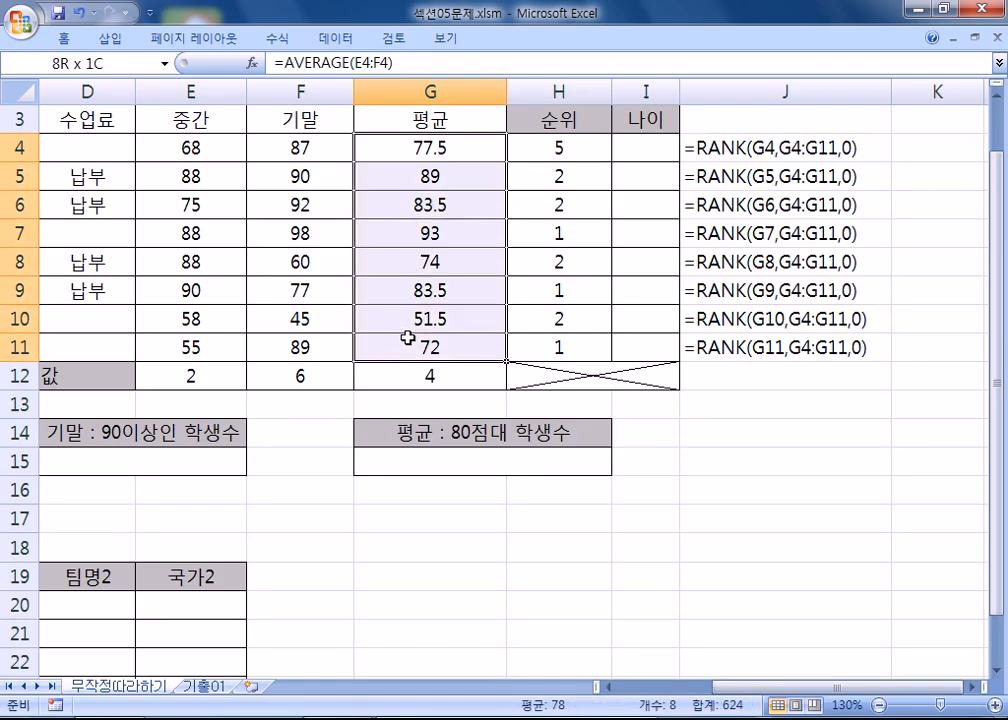
{"action": "left_click_drag", "start_coordinate": [408, 338], "coordinate": [425, 350]}
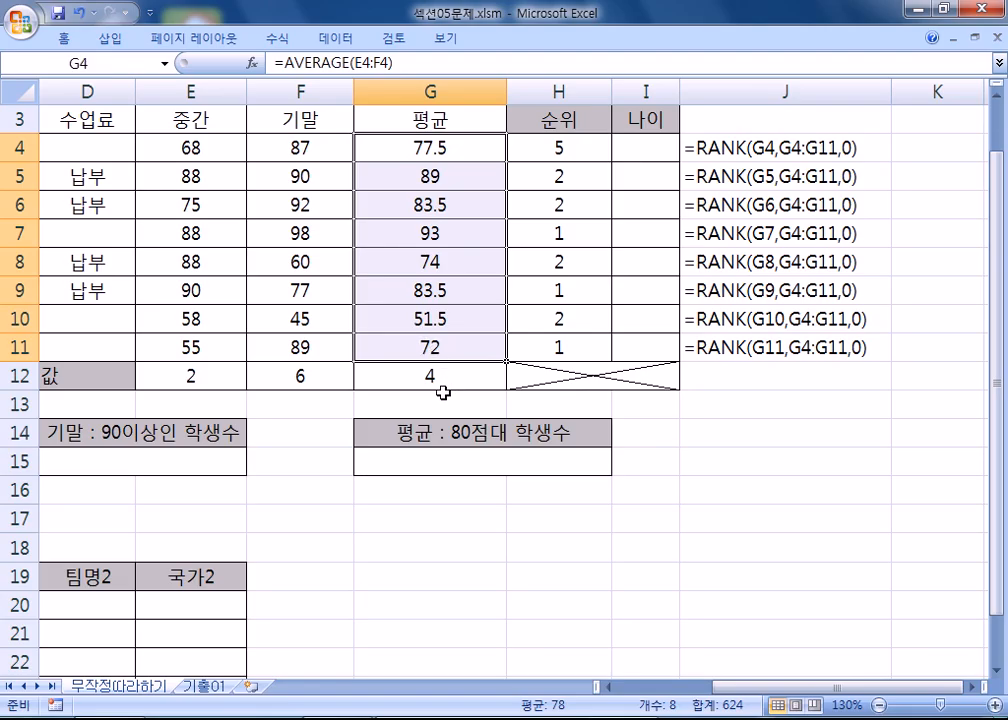
Step: Enter the note "왼쪽값이 G4:G11 사이에서 몇번째로 크냐?" in J3 above the formula texts
{"action": "left_click", "coordinate": [697, 122]}
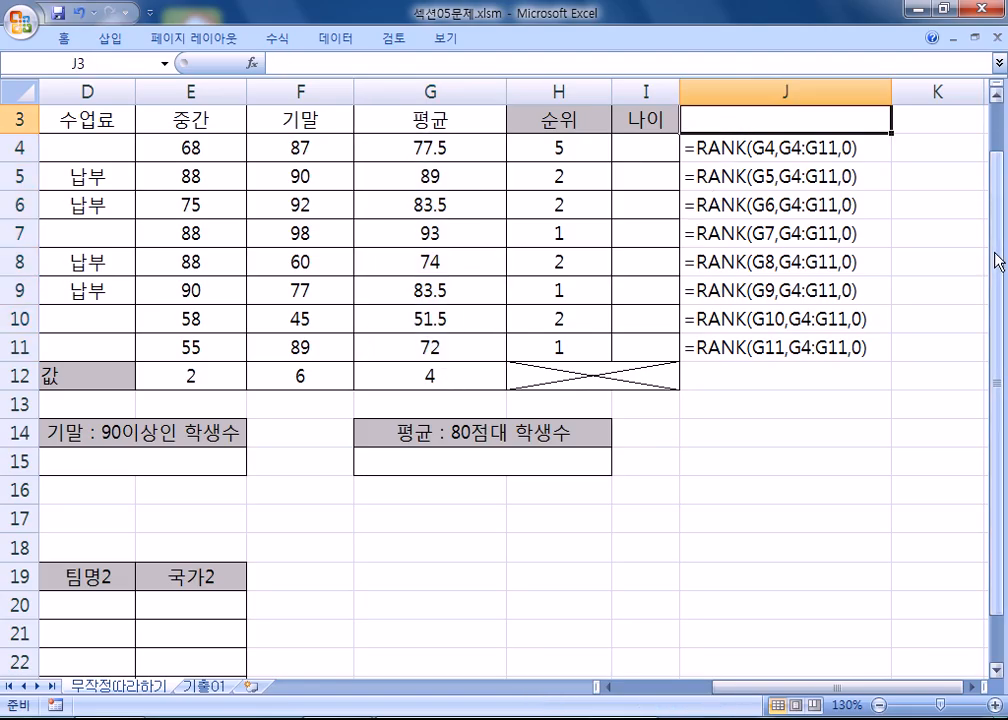
{"action": "type", "text": "DHLS"}
{"action": "key", "text": "BackSpace"}
{"action": "key", "text": "BackSpace"}
{"action": "key", "text": "BackSpace"}
{"action": "key", "text": "BackSpace"}
{"action": "key", "text": "Hangul"}
{"action": "type", "text": "왼쪽값이 G4:G11 사이에서 몇번째"}
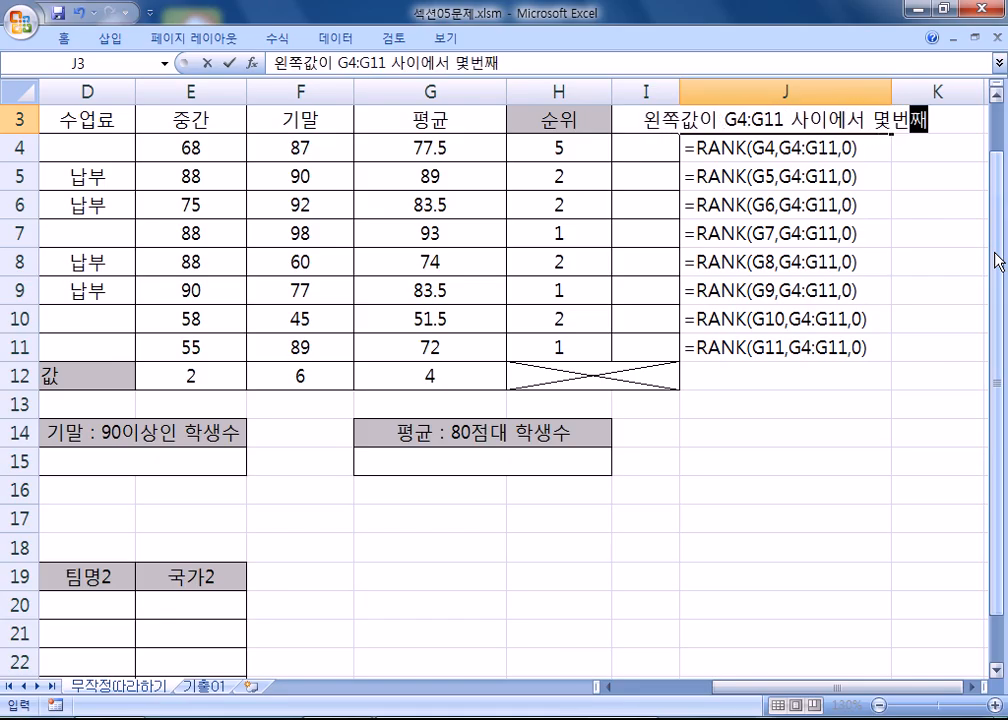
{"action": "type", "text": "로 크냐?"}
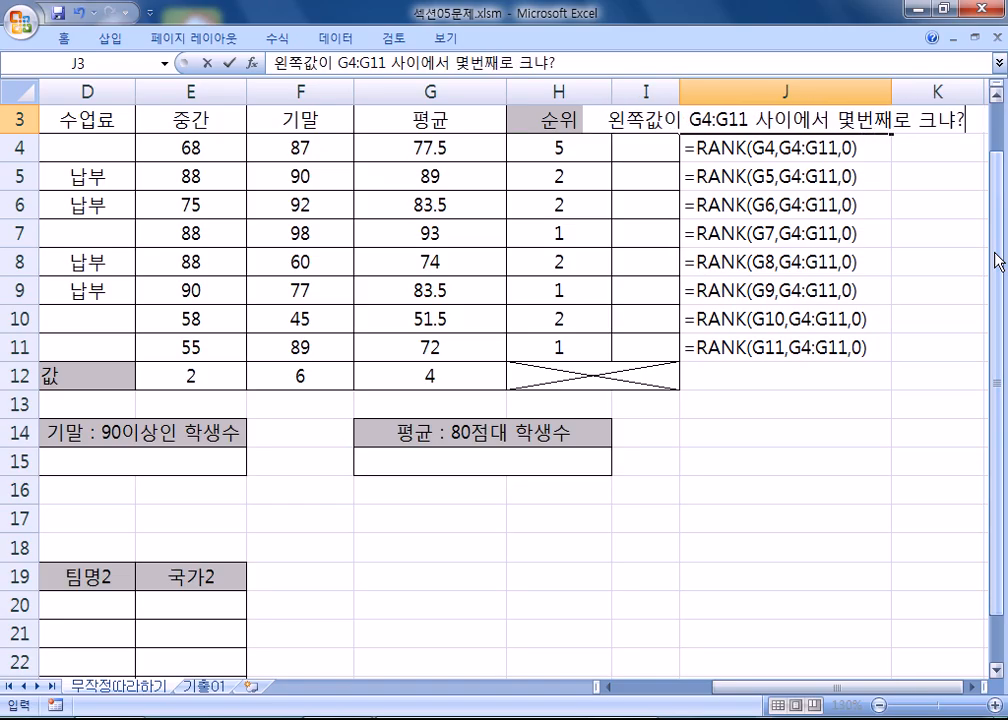
{"action": "key", "text": "Return"}
Step: Turn off centre alignment for the note in J3
{"action": "double_click", "coordinate": [682, 118]}
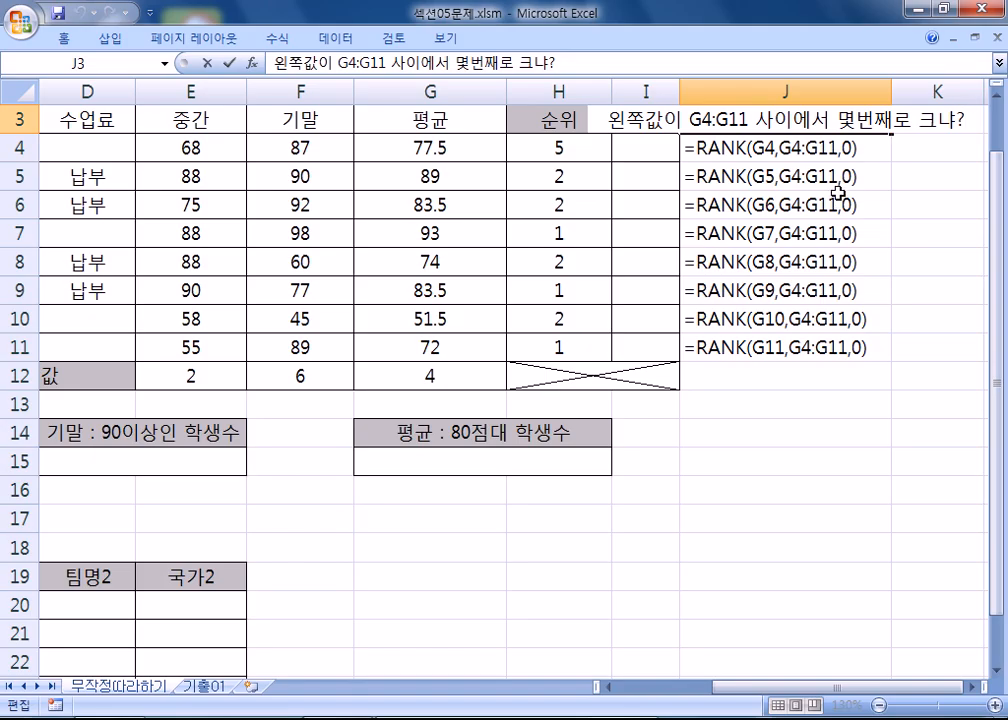
{"action": "key", "text": "Escape"}
{"action": "right_click", "coordinate": [757, 112]}
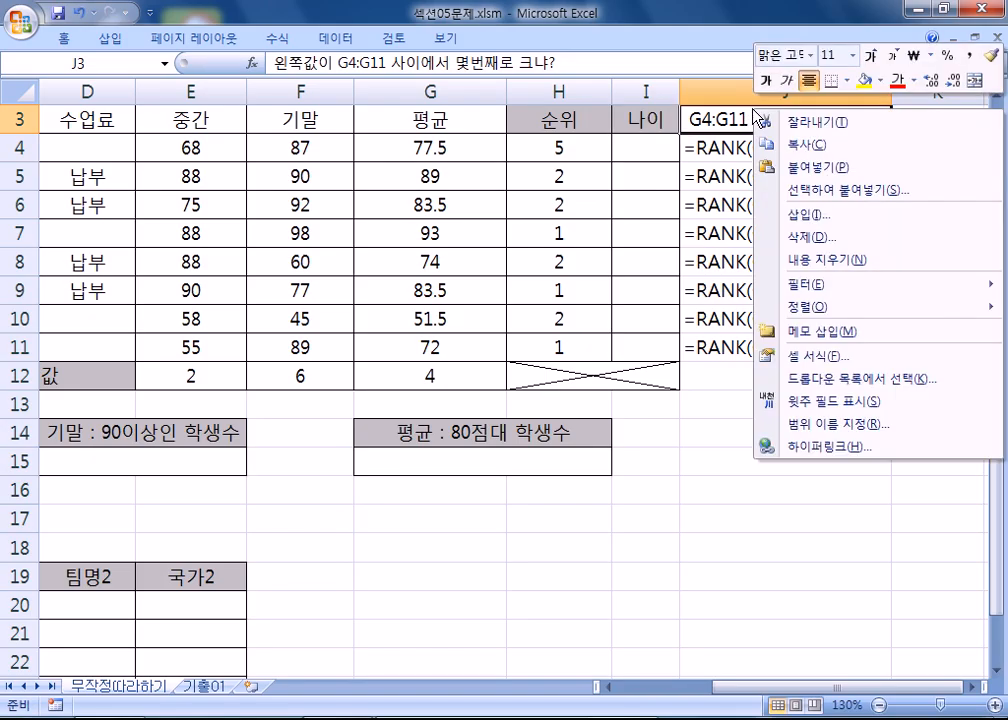
{"action": "left_click", "coordinate": [812, 81]}
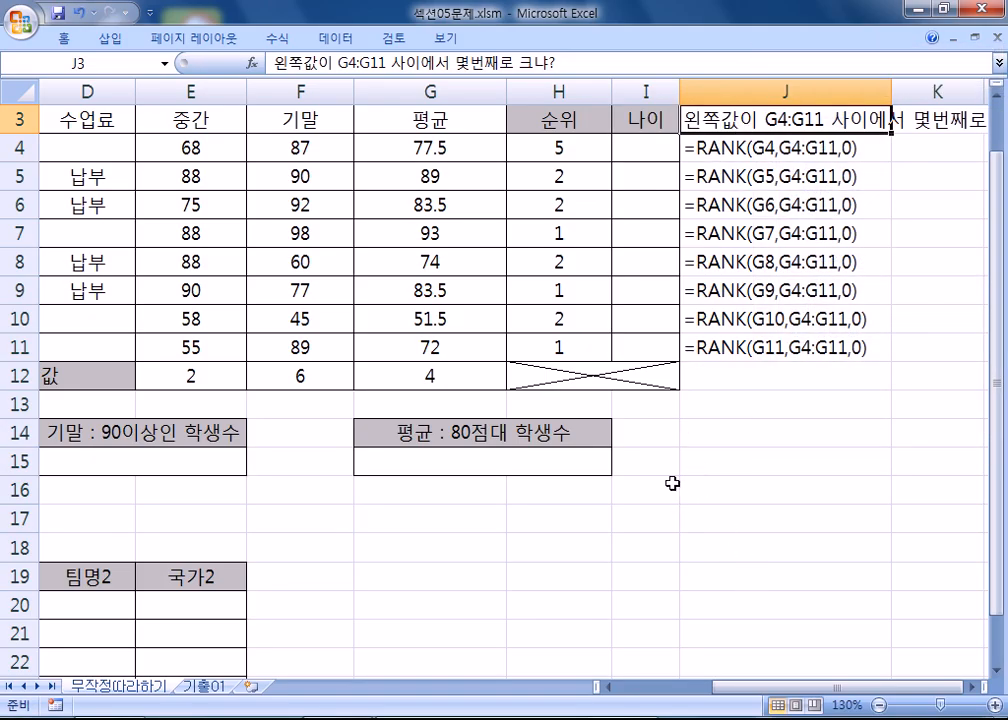
Step: Compare the RANK formula in H4 with the average in the neighbouring cell G4
{"action": "scroll", "coordinate": [672, 483], "scroll_direction": "down", "scroll_amount": 2}
{"action": "left_click_drag", "start_coordinate": [872, 689], "coordinate": [955, 697]}
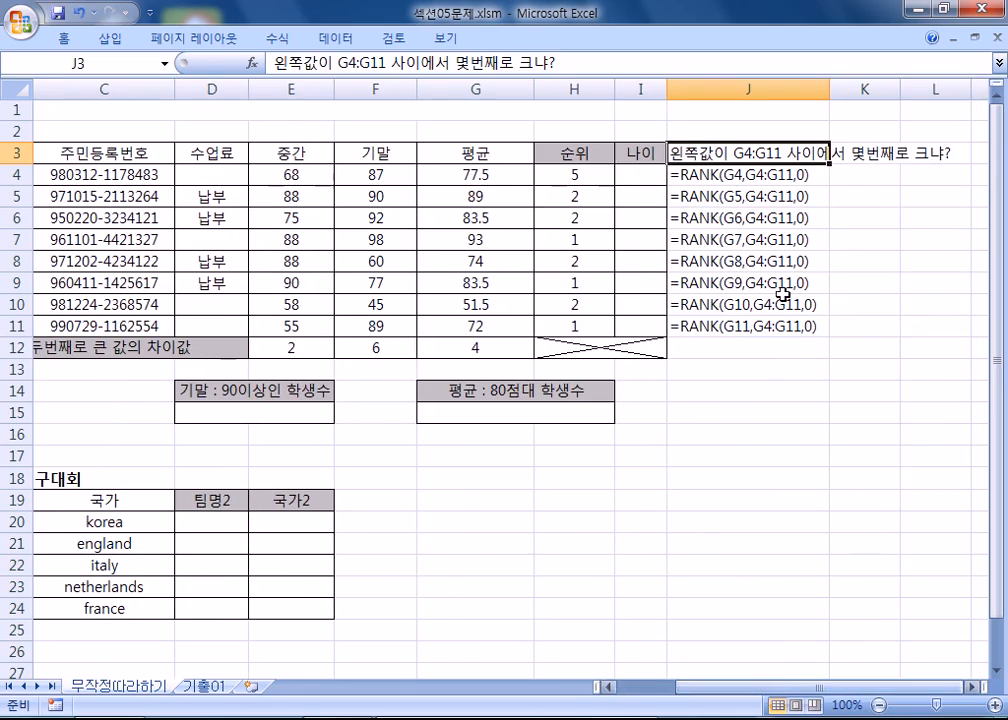
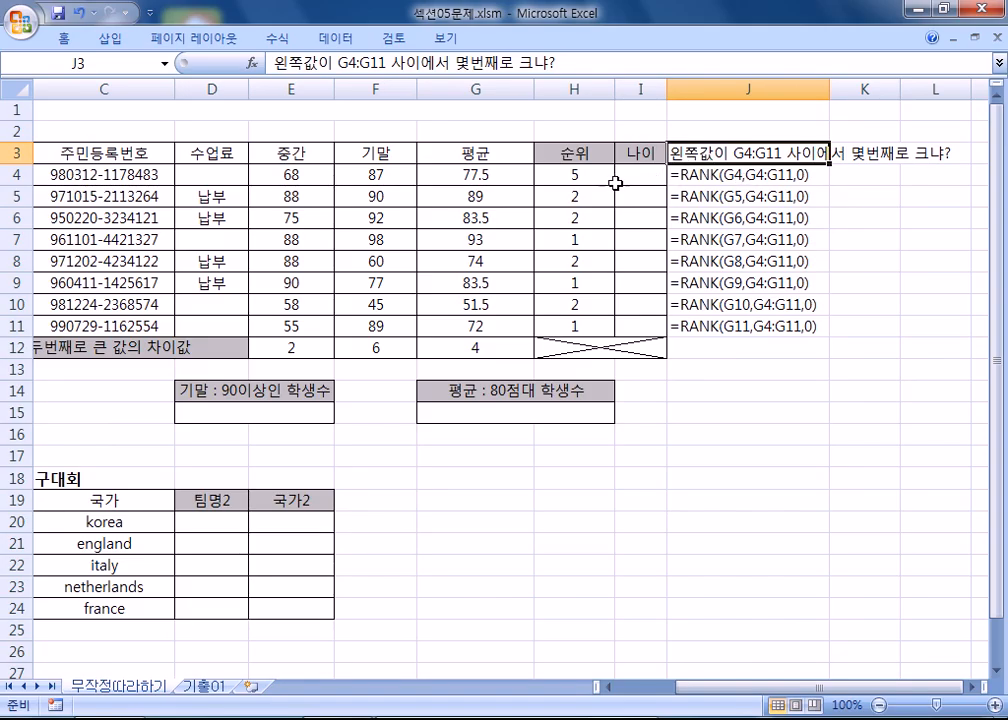
{"action": "left_click", "coordinate": [580, 172]}
{"action": "left_click", "coordinate": [513, 172]}
{"action": "left_click", "coordinate": [560, 172]}
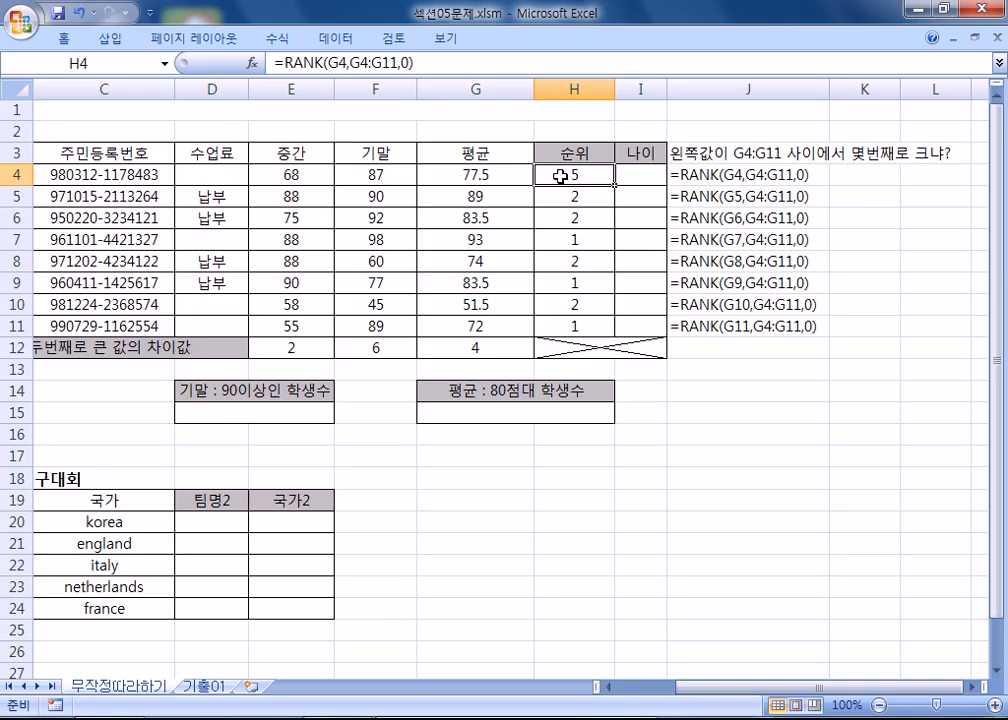
Step: Switch to Notepad and begin a new line with "G4 : " one blank line below the RANK option notes
{"action": "key", "text": "alt+Tab"}
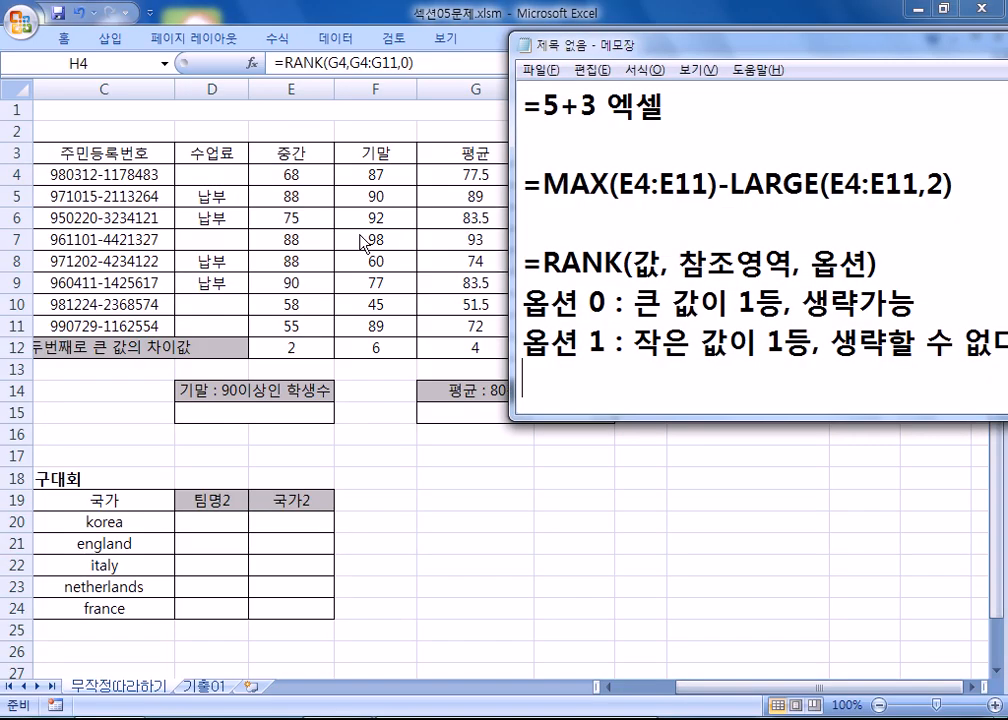
{"action": "left_click_drag", "start_coordinate": [596, 35], "coordinate": [150, 20]}
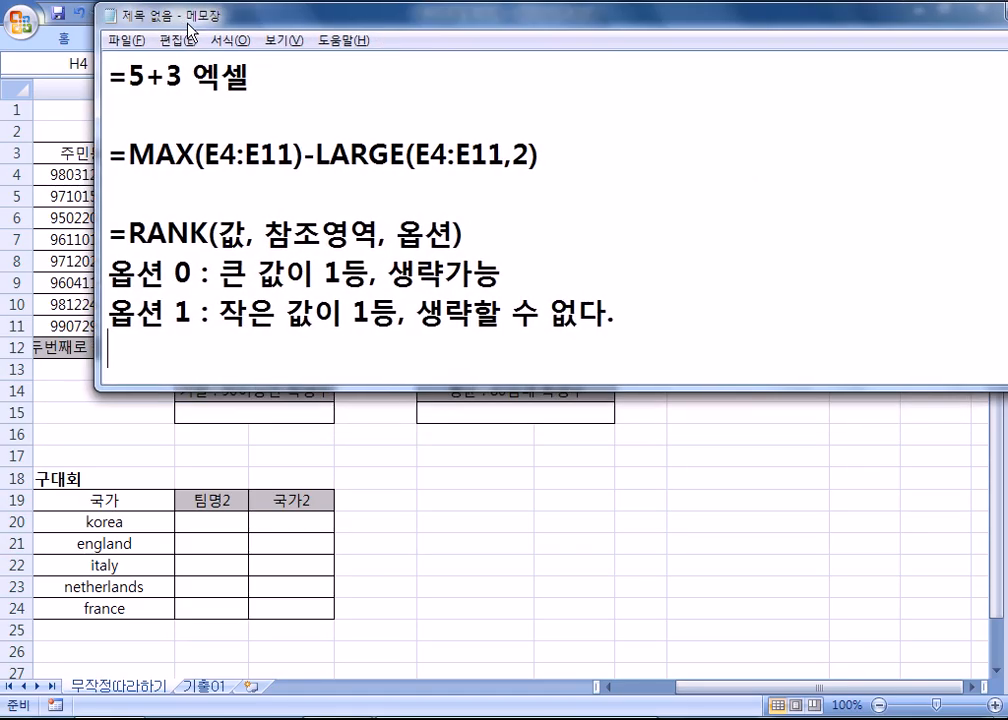
{"action": "scroll", "coordinate": [297, 163], "scroll_direction": "down", "scroll_amount": 1}
{"action": "key", "text": "Return"}
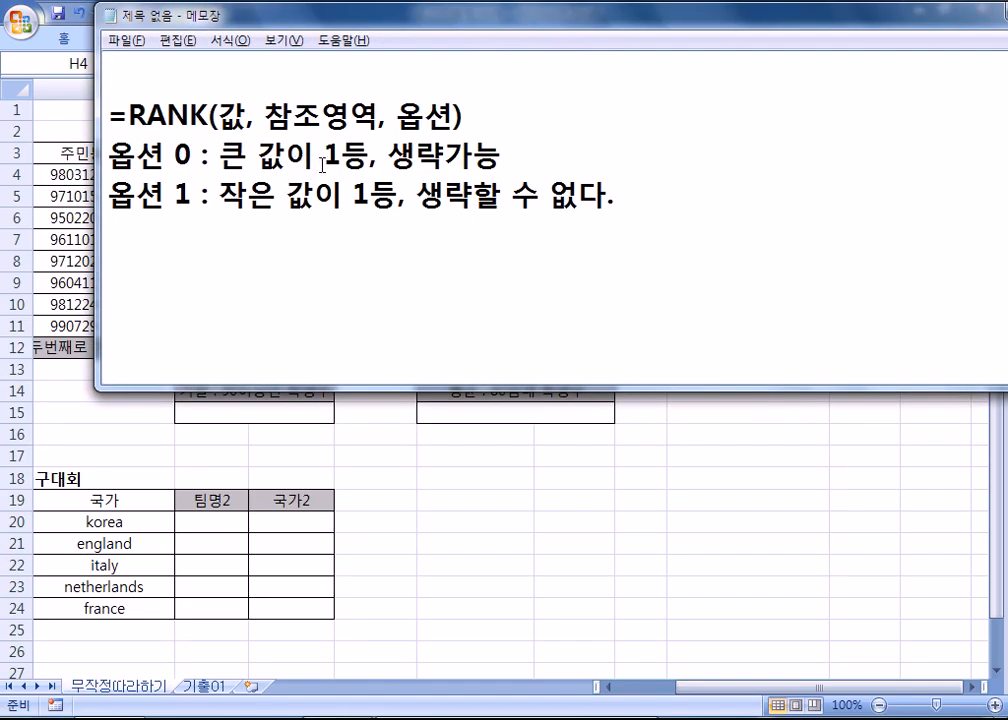
{"action": "type", "text": "ㅎ"}
{"action": "key", "text": "Hangul"}
{"action": "key", "text": "BackSpace"}
{"action": "type", "text": "G4 : "}
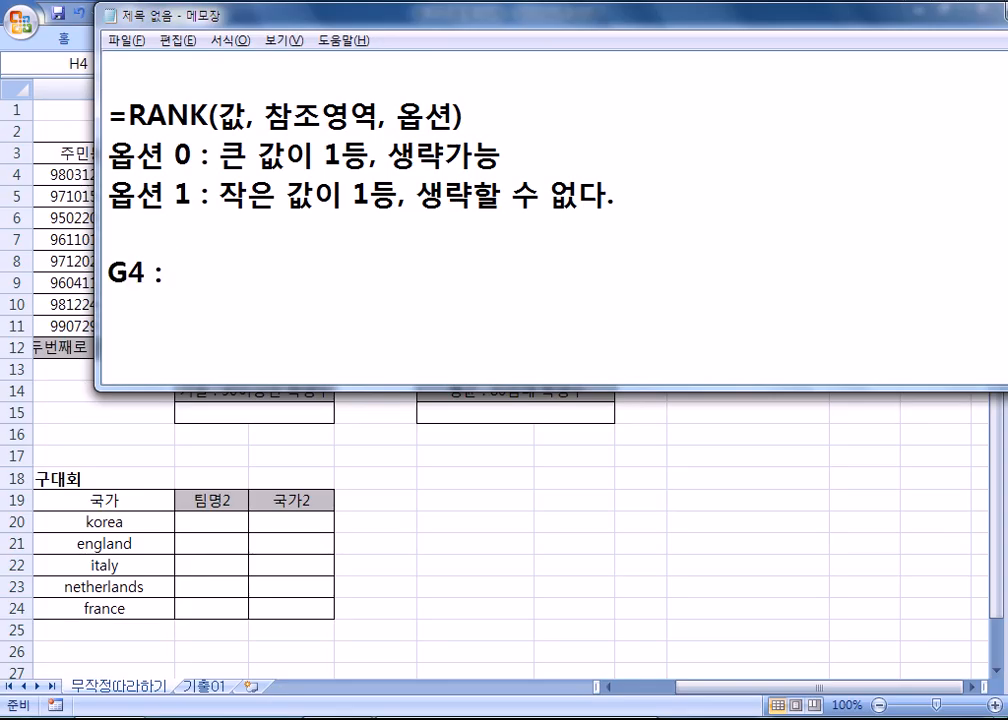
Step: Complete the G4 line with the question "어느 셀을 기준으로 G4셀인지?"
{"action": "type", "text": "누"}
{"action": "key", "text": "BackSpace"}
{"action": "key", "text": "BackSpace"}
{"action": "type", "text": "어ㅡㄴ"}
{"action": "key", "text": "BackSpace"}
{"action": "key", "text": "BackSpace"}
{"action": "type", "text": "느 셀"}
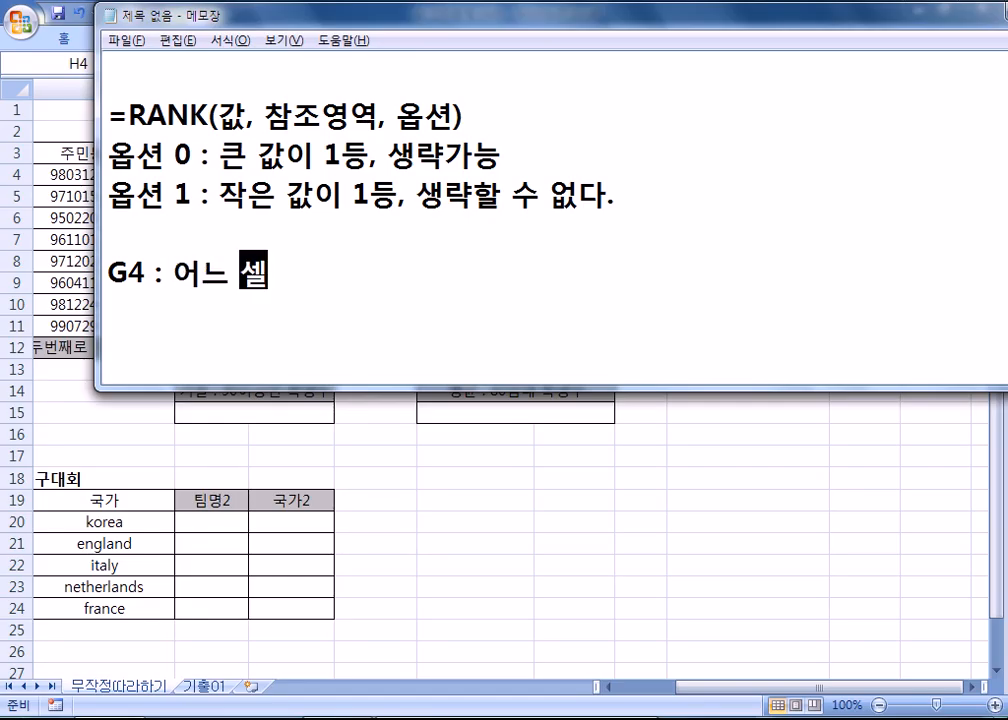
{"action": "type", "text": "을 기준으로 "}
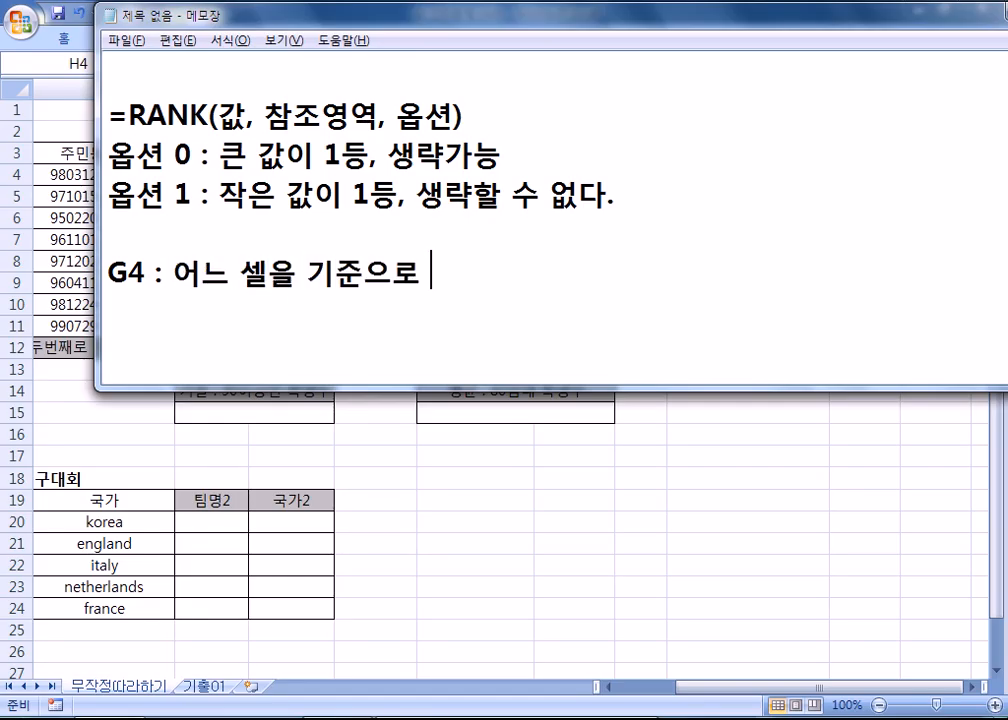
{"action": "type", "text": "G4셀인지"}
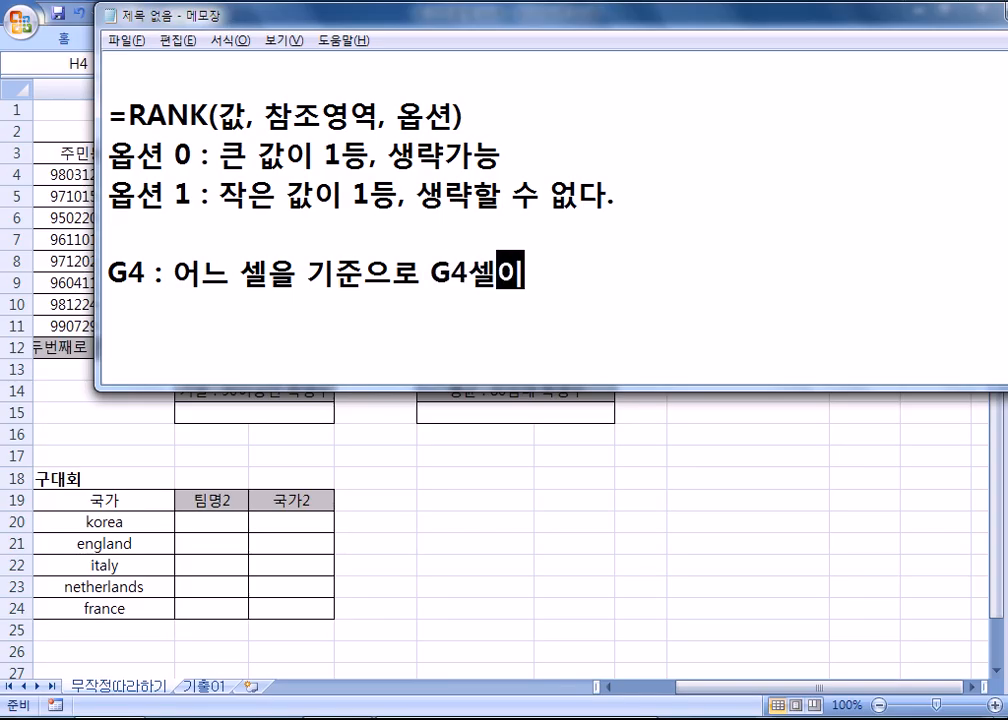
{"action": "type", "text": "?"}
{"action": "key", "text": "Return"}
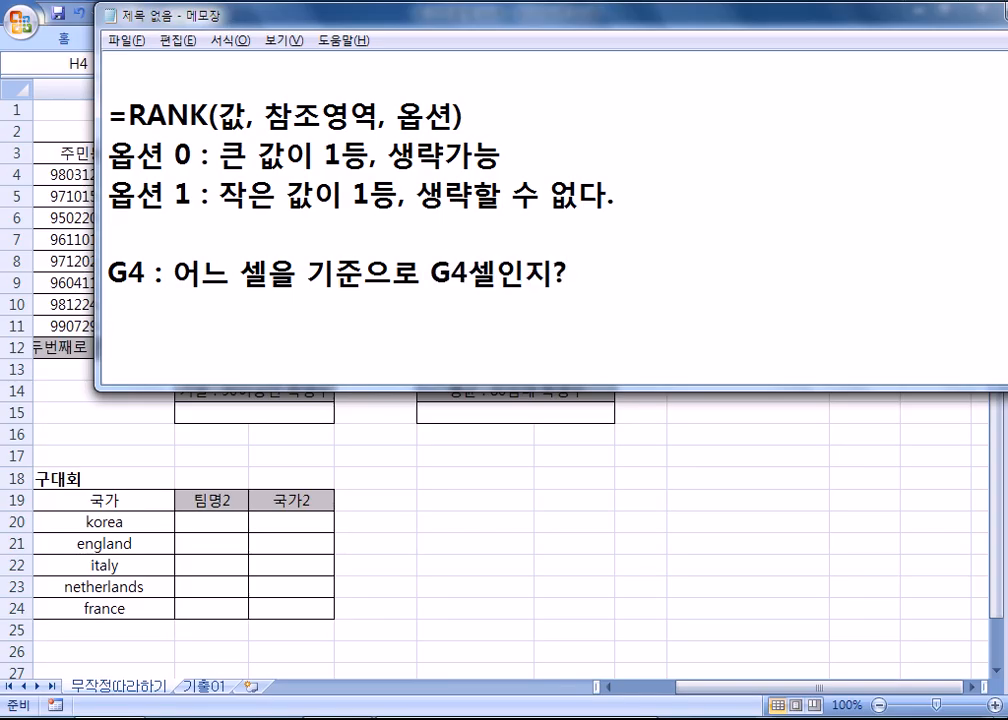
Step: Add the line "아니면 절대적인 G4셀인지 모른다." under the G4 question
{"action": "type", "text": "아니면"}
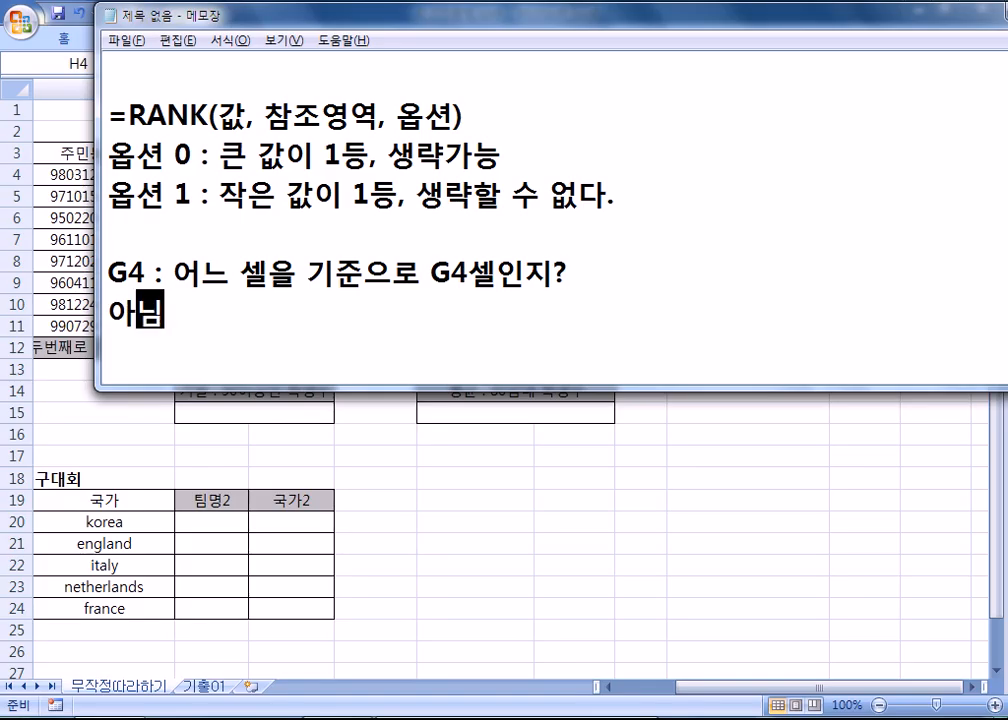
{"action": "type", "text": " 절"}
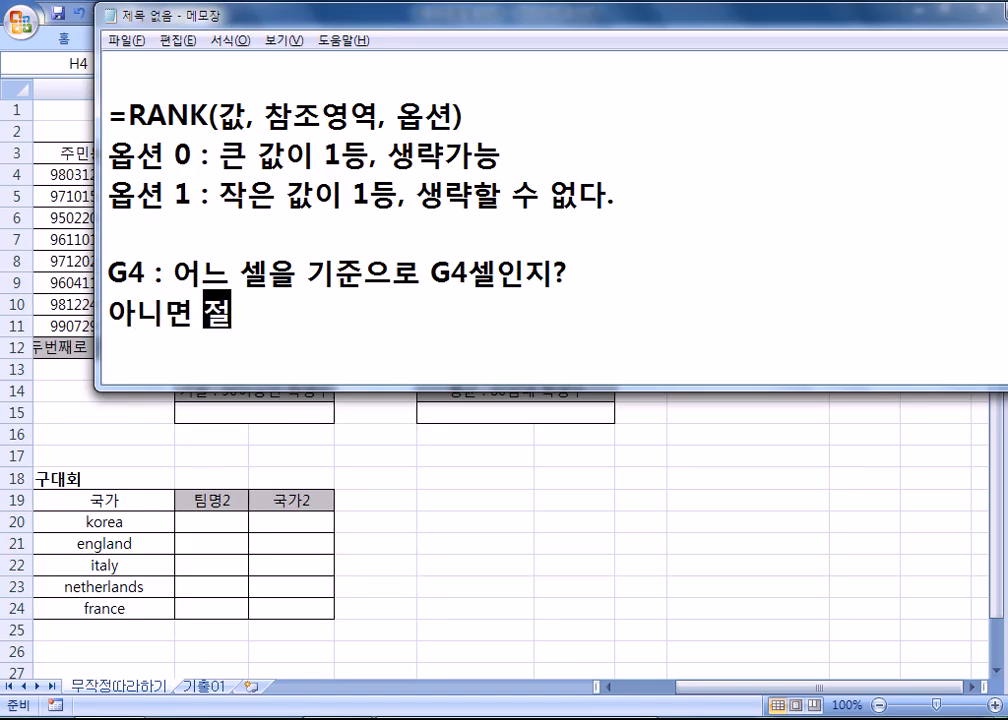
{"action": "type", "text": "대적이ㄴ G4쇼ㅔ"}
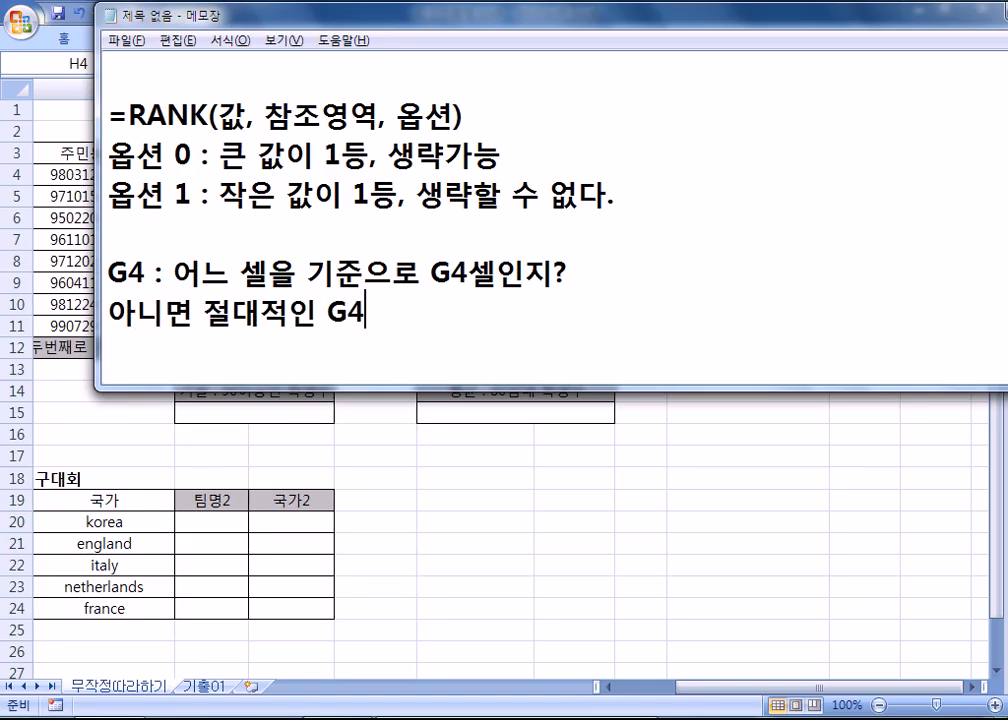
{"action": "key", "text": "BackSpace"}
{"action": "key", "text": "BackSpace"}
{"action": "type", "text": "셀인지 모"}
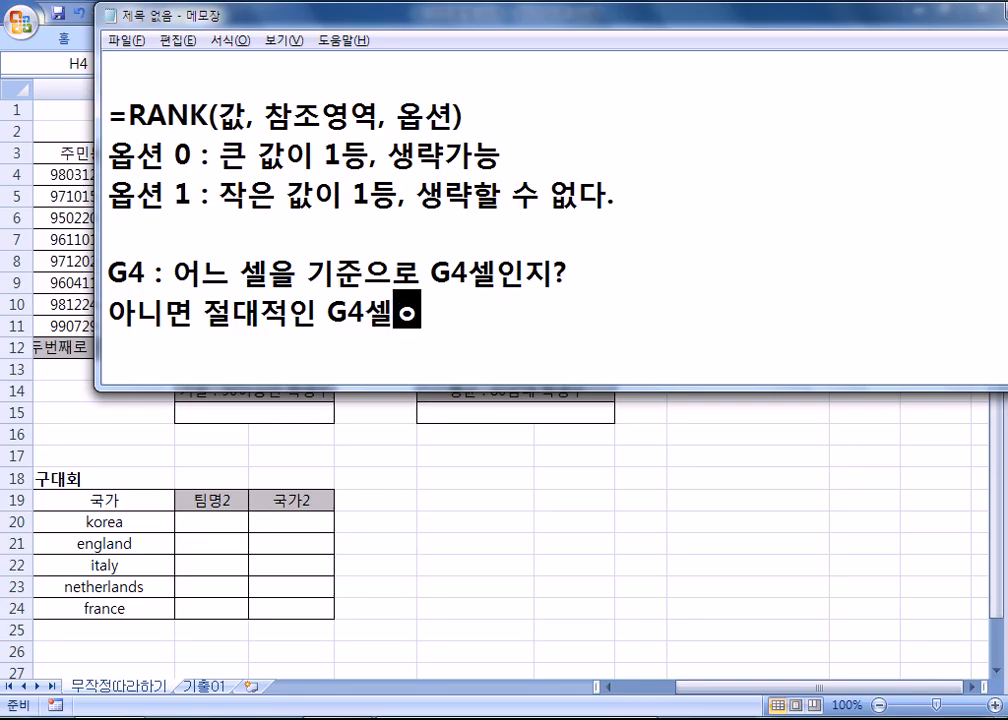
{"action": "type", "text": "른다."}
{"action": "key", "text": "Return"}
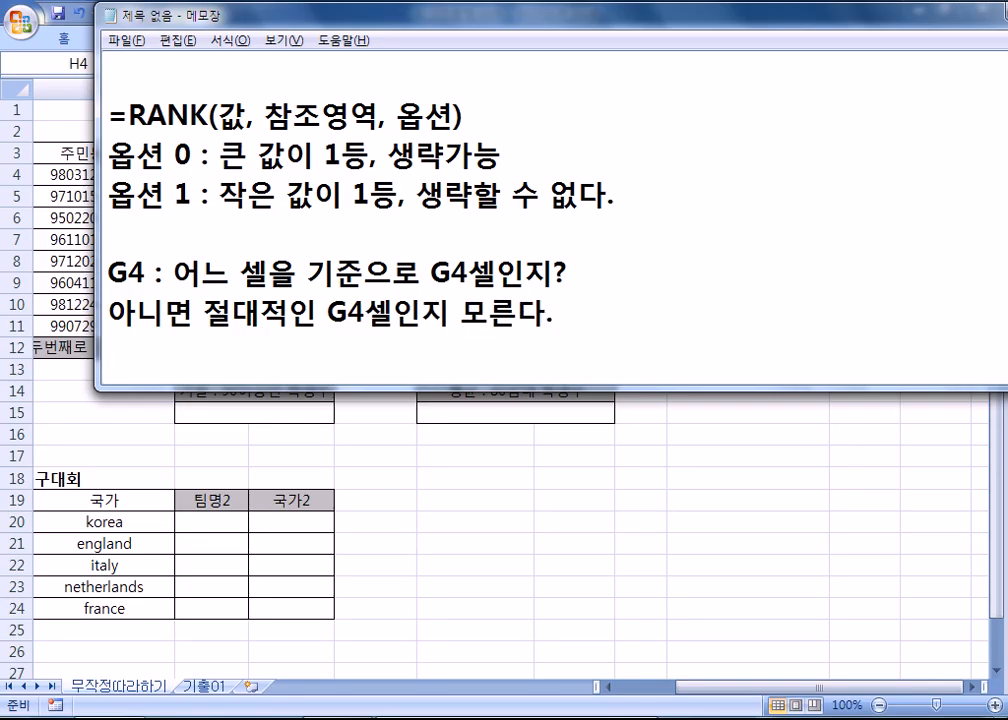
Step: Switch back to Excel and examine how G4 relates to the neighbouring cells G3 and H4
{"action": "key", "text": "alt+Tab"}
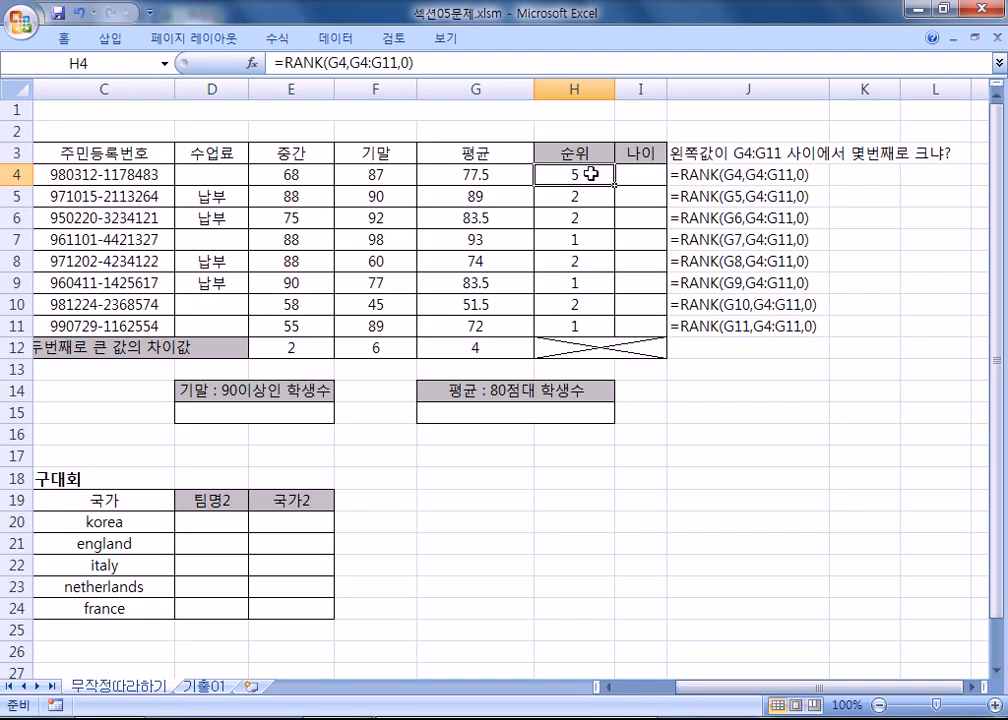
{"action": "left_click", "coordinate": [459, 172]}
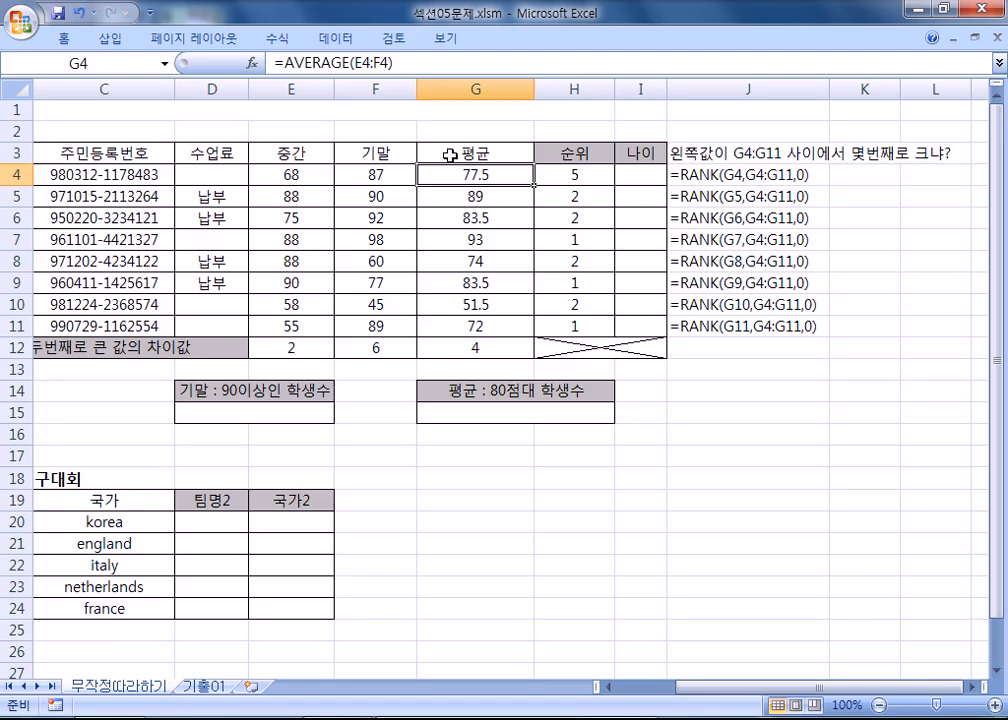
{"action": "left_click", "coordinate": [449, 151]}
{"action": "scroll", "coordinate": [460, 197], "scroll_direction": "up", "scroll_amount": 5, "text": "ctrl"}
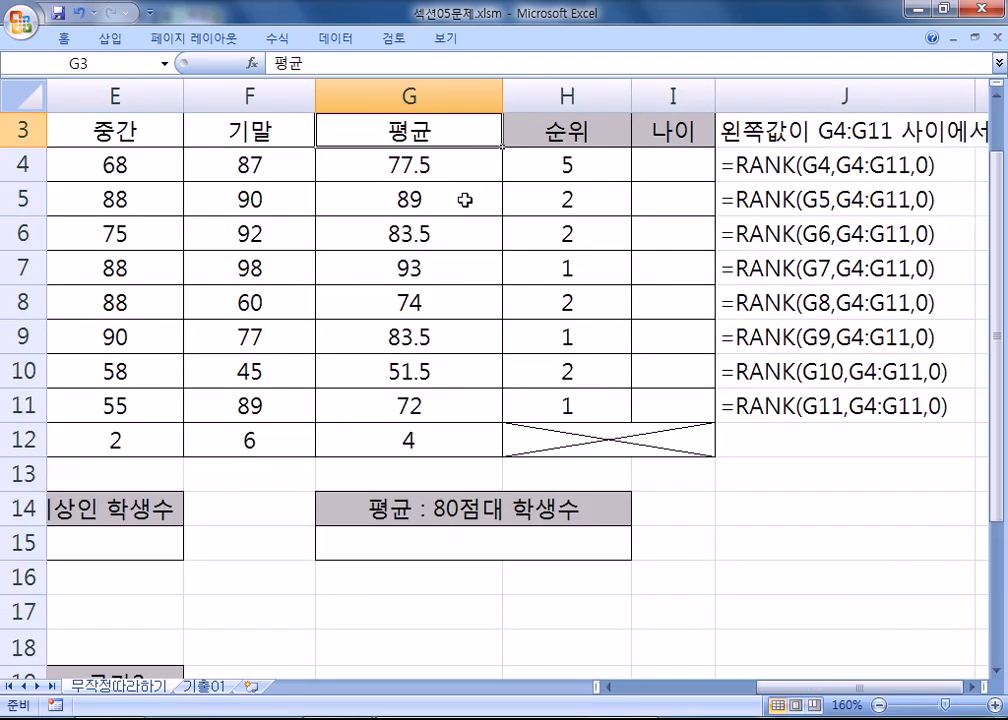
{"action": "left_click", "coordinate": [272, 173]}
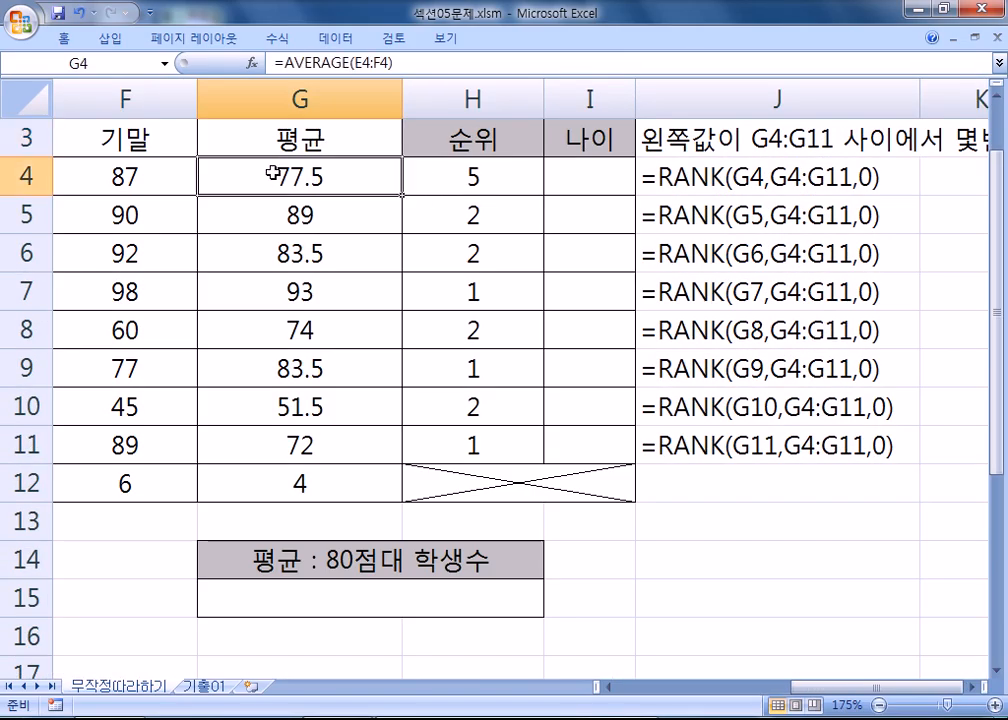
{"action": "left_click", "coordinate": [226, 138]}
{"action": "left_click", "coordinate": [280, 171]}
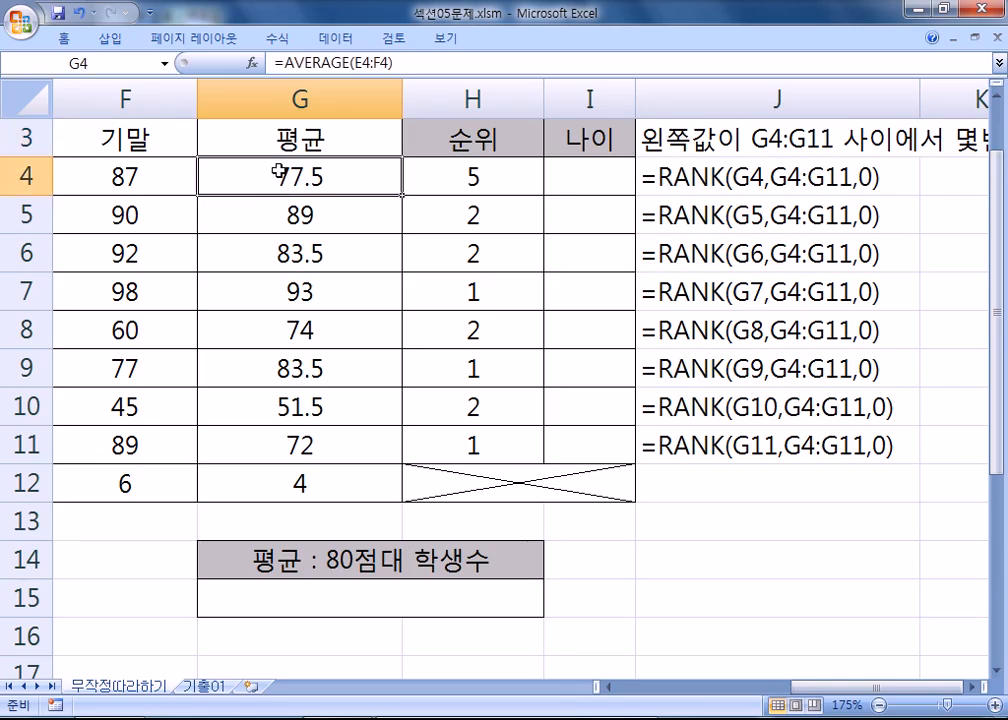
{"action": "left_click", "coordinate": [470, 174]}
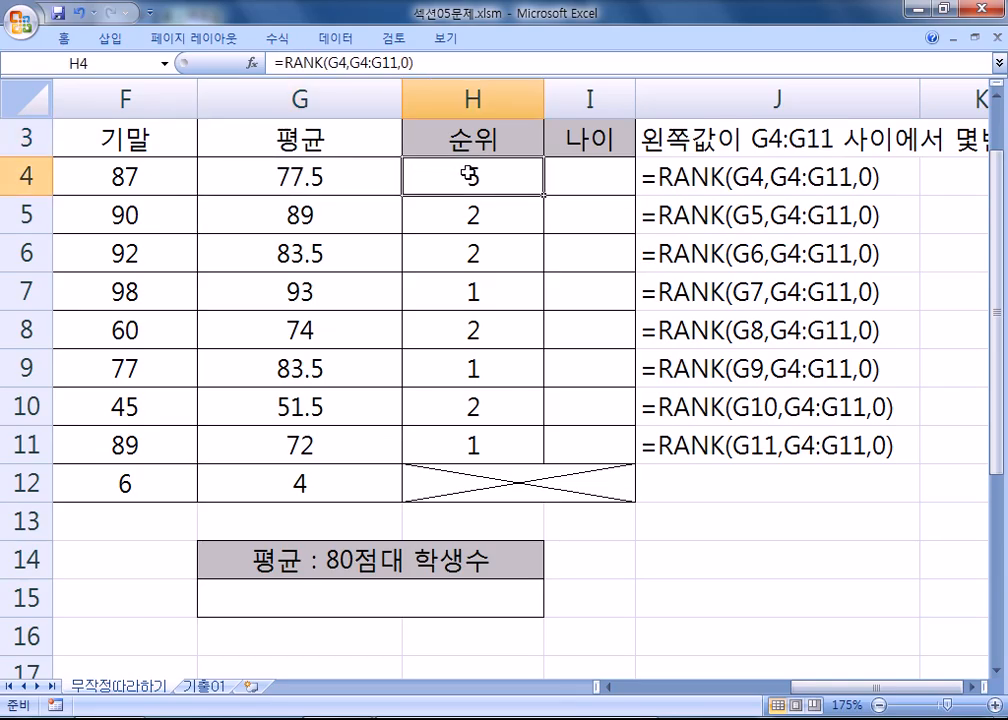
Step: Fill the average cell G4 with yellow to mark it as the reference cell
{"action": "left_click", "coordinate": [387, 173]}
{"action": "right_click", "coordinate": [335, 180]}
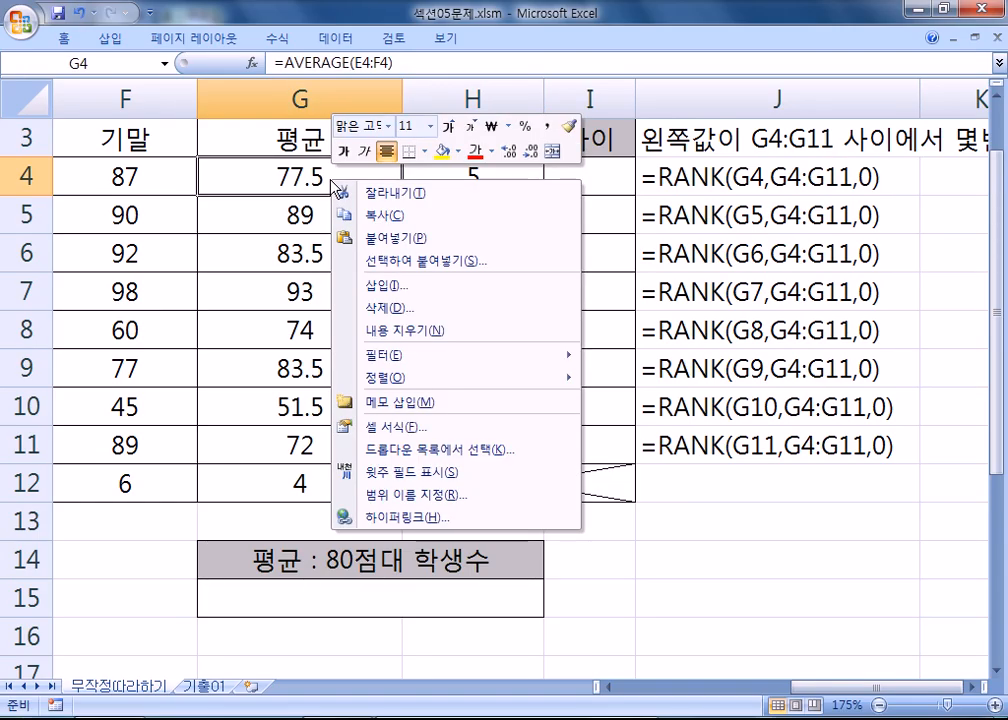
{"action": "left_click", "coordinate": [441, 151]}
{"action": "left_click", "coordinate": [461, 175]}
{"action": "left_click", "coordinate": [333, 174]}
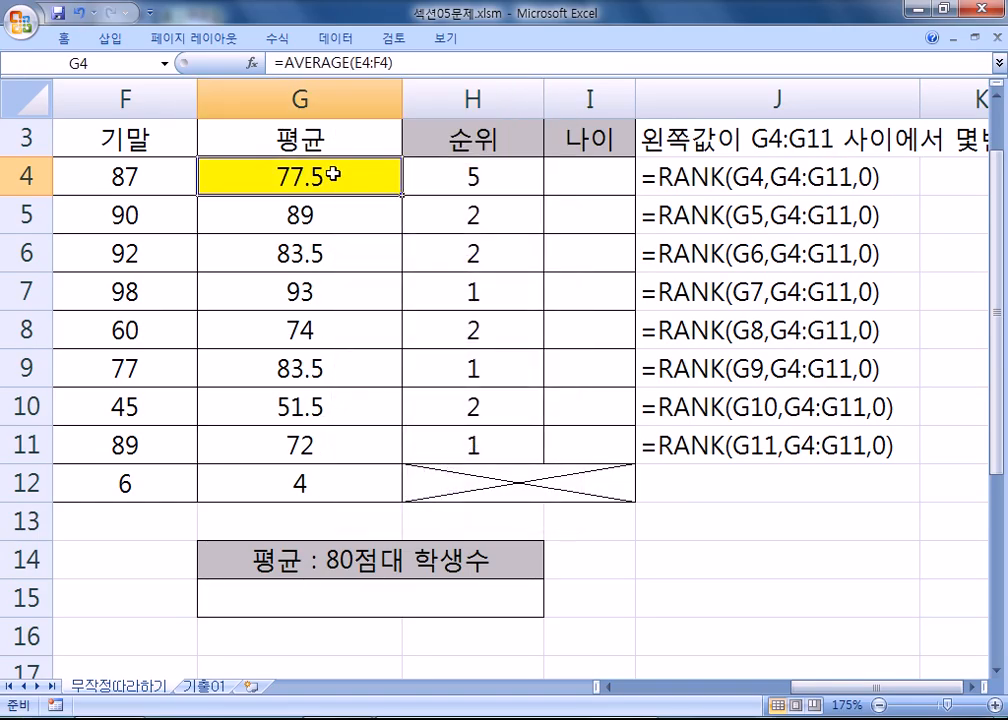
Step: Compare the position of the yellow cell G4 as seen from F4, I4 and H4
{"action": "left_click", "coordinate": [110, 174]}
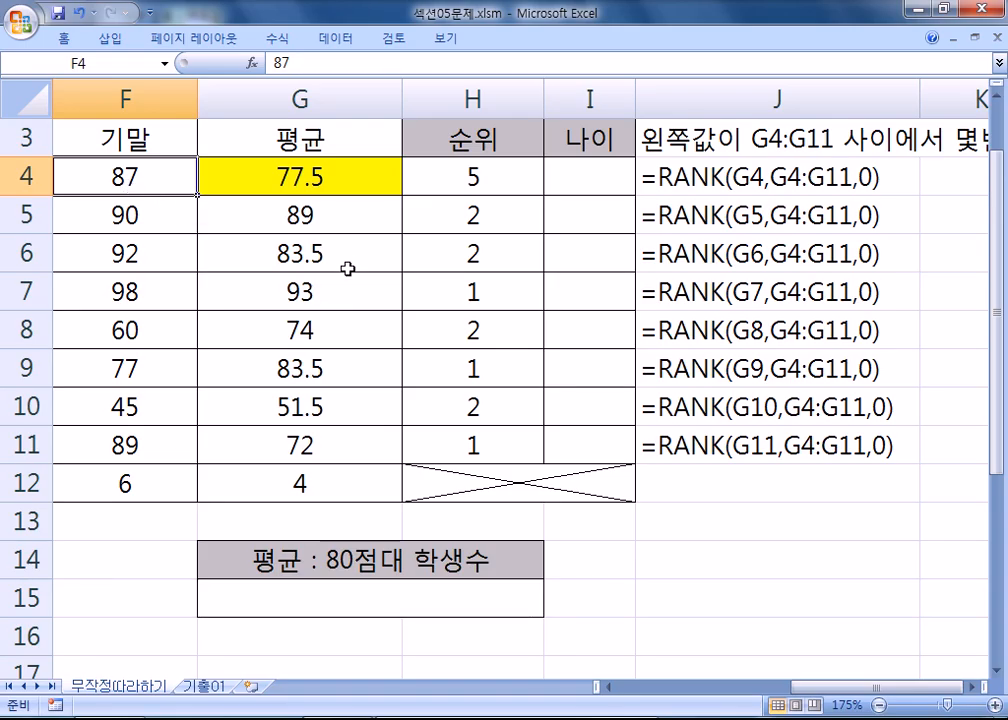
{"action": "left_click", "coordinate": [597, 177]}
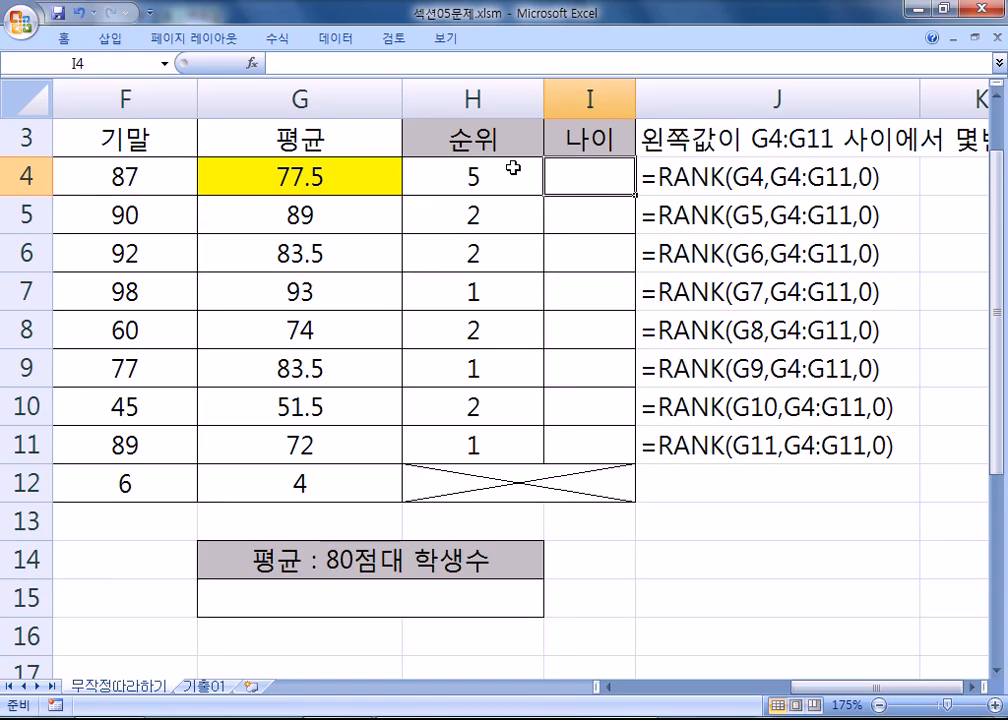
{"action": "left_click", "coordinate": [458, 165]}
{"action": "left_click", "coordinate": [377, 172]}
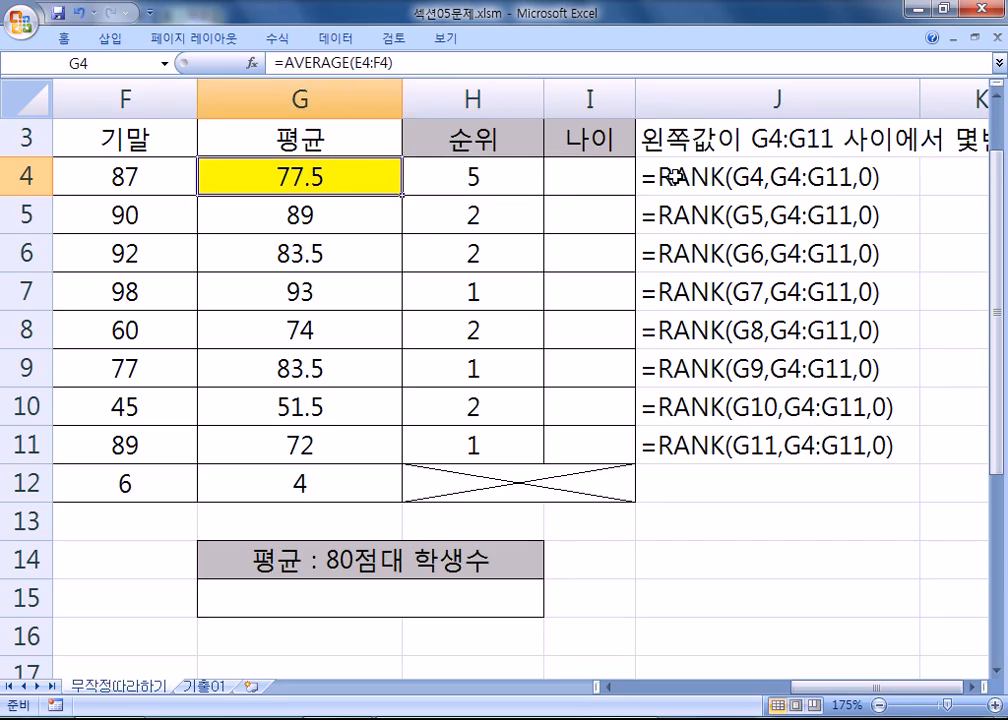
Step: Switch to Notepad and append ": 상대적 표현" to the end of the G4 question line
{"action": "key", "text": "alt+Tab"}
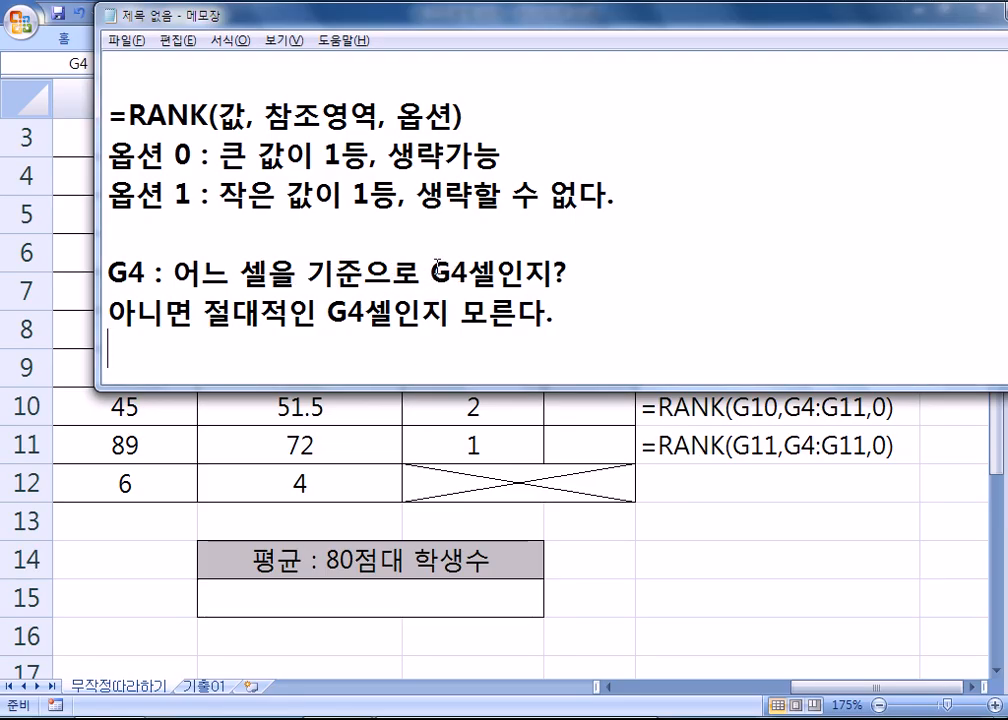
{"action": "left_click", "coordinate": [652, 270]}
{"action": "type", "text": ": 상재"}
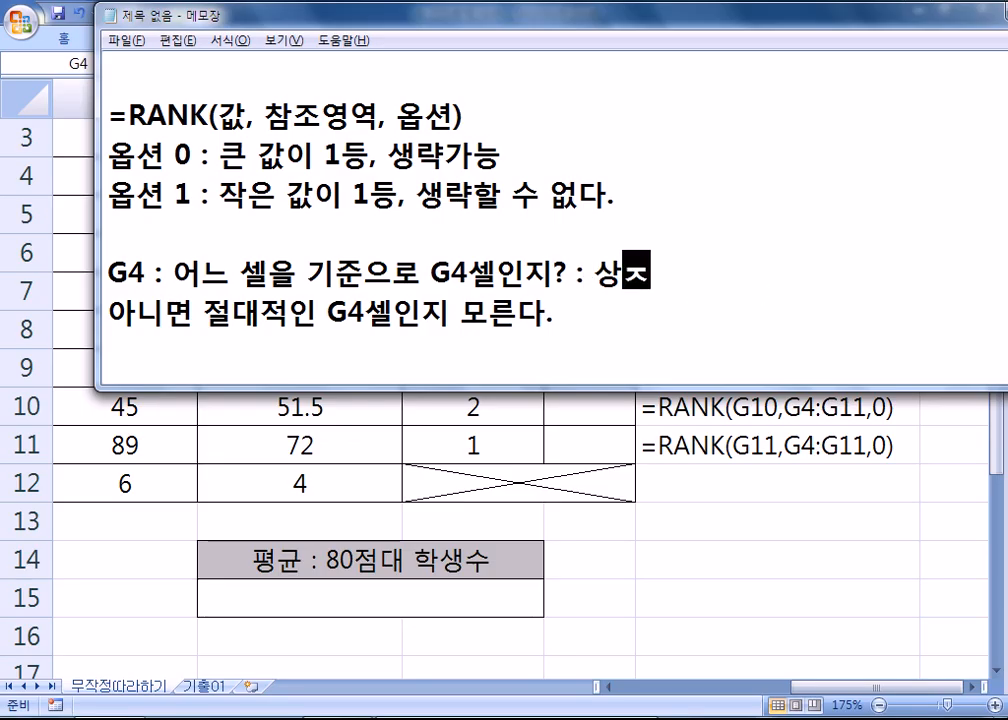
{"action": "key", "text": "BackSpace"}
{"action": "key", "text": "BackSpace"}
{"action": "type", "text": "대적 표현"}
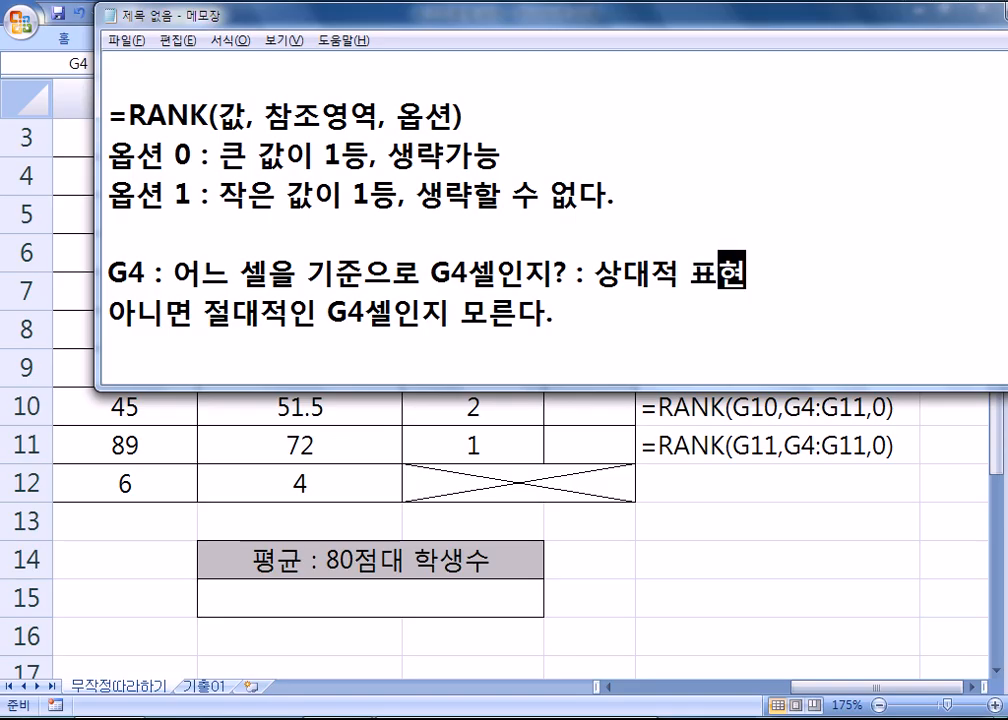
Step: Start a new note below the G4 lines with "엑셀에서은 상대적인 셀의 주소를 표기하는 방법과 절대적인 셀의 주소"
{"action": "key", "text": "Down"}
{"action": "key", "text": "Down"}
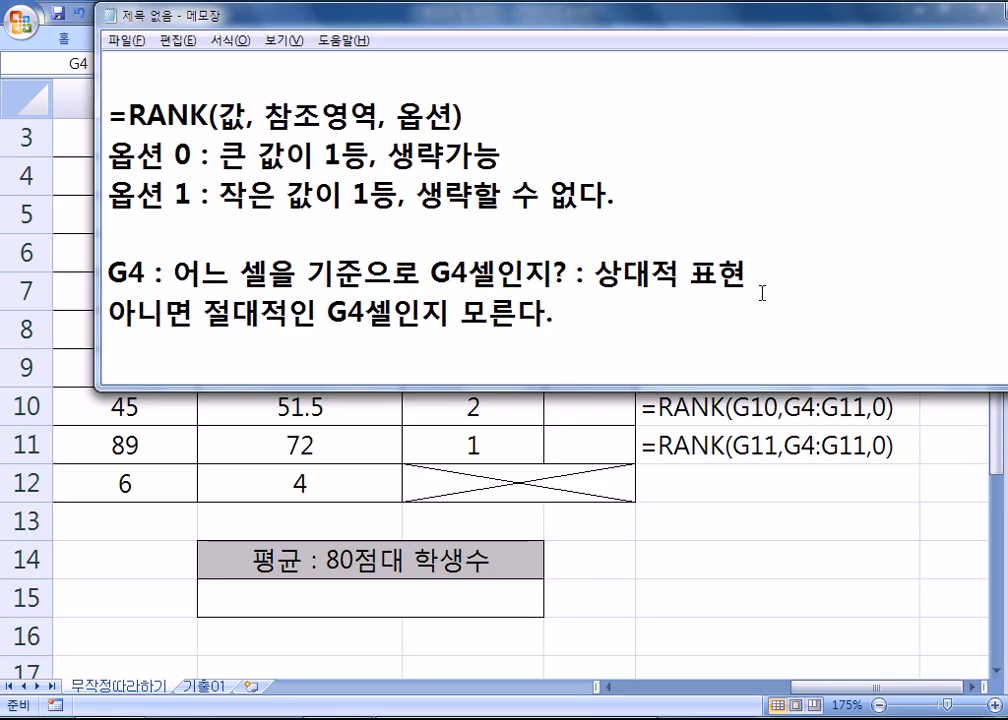
{"action": "type", "text": "엑셀"}
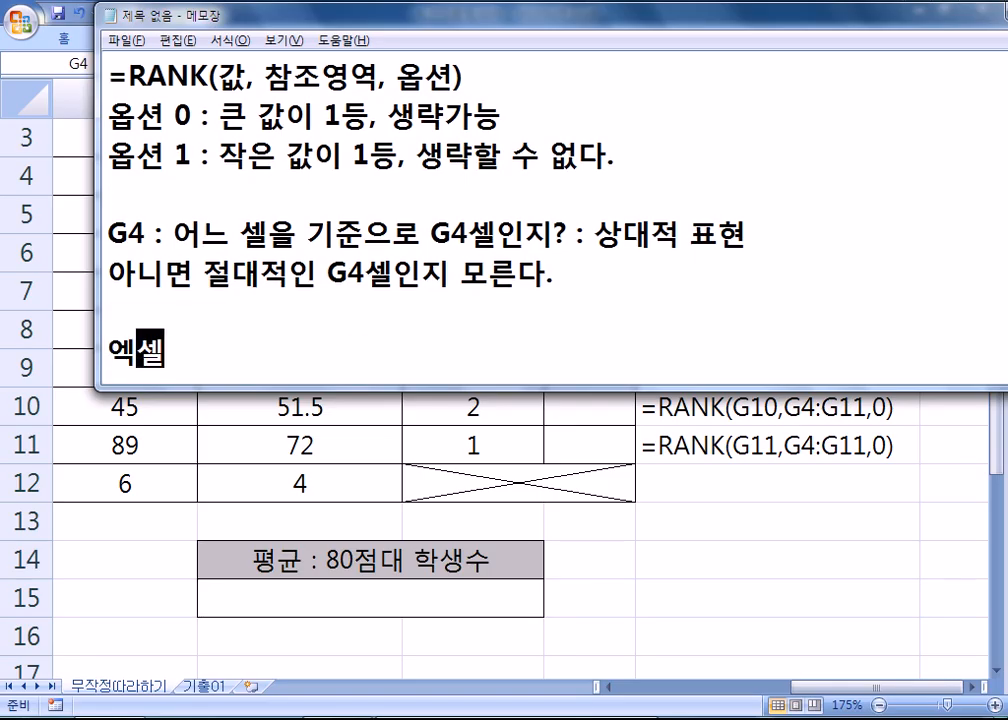
{"action": "type", "text": "에서은 상대적이"}
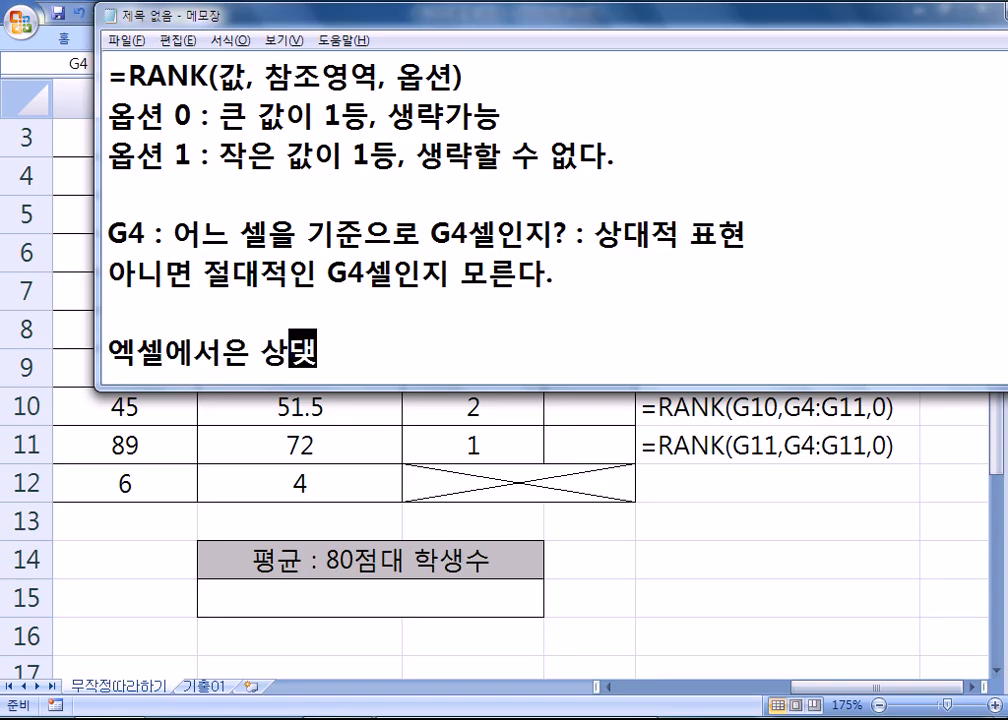
{"action": "type", "text": "ㄴ 셀의 주"}
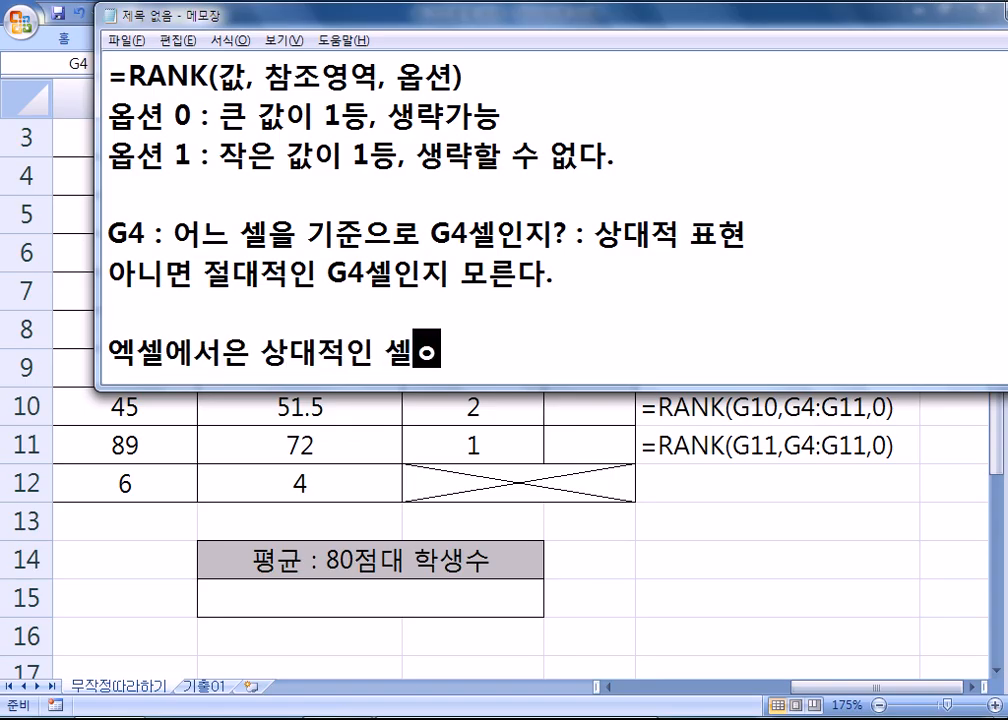
{"action": "type", "text": "소를 표기"}
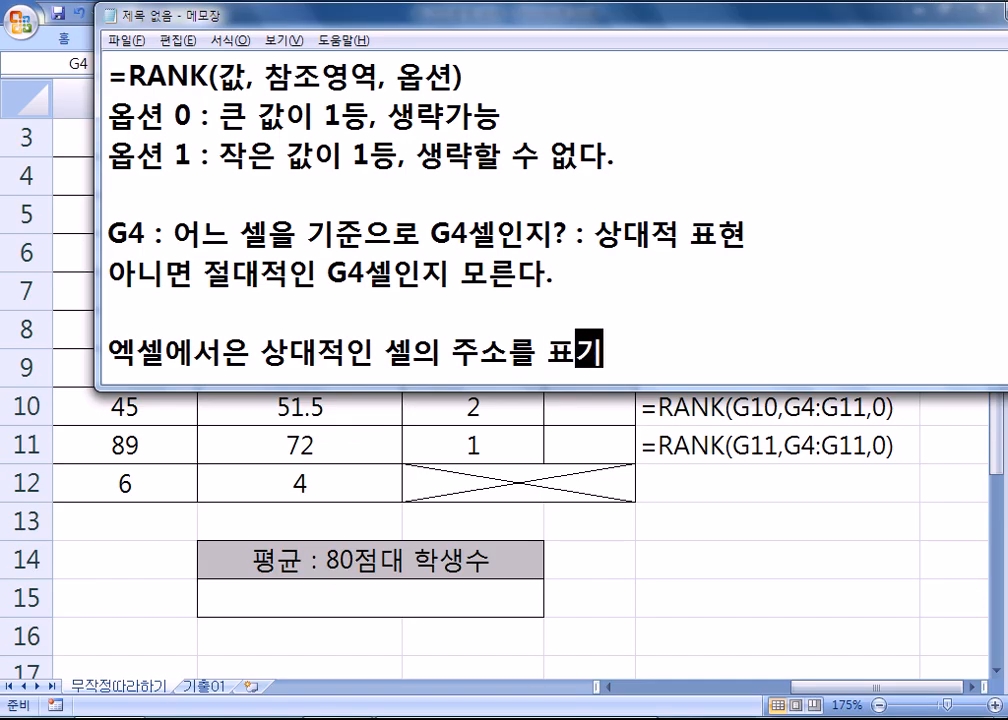
{"action": "type", "text": "하는 방법과 저"}
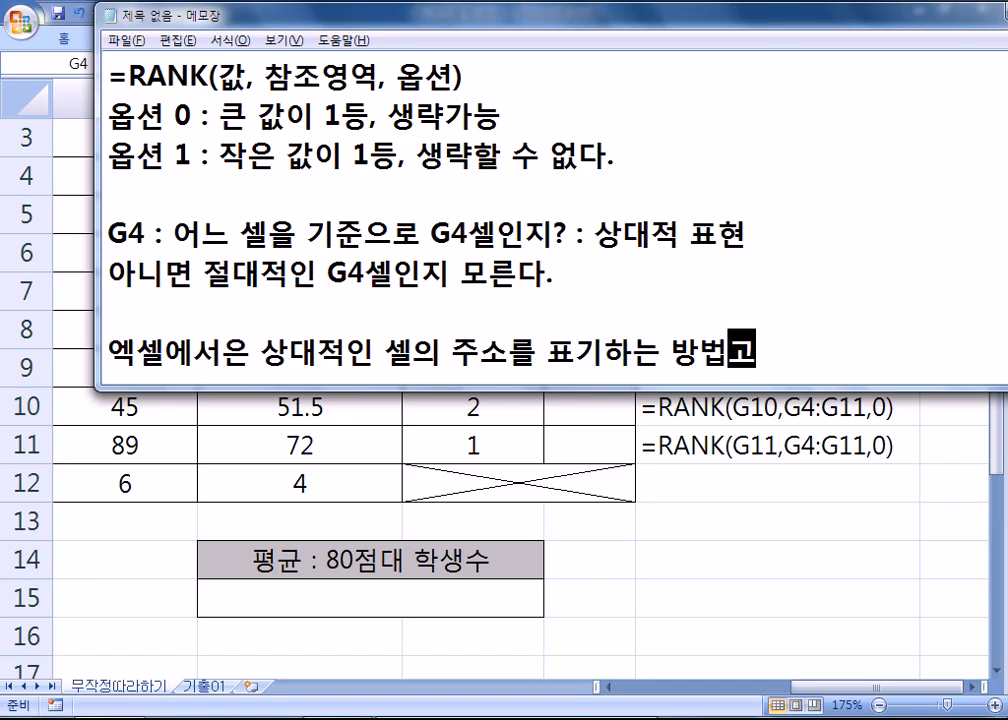
{"action": "type", "text": "ㄹ대적인 셀"}
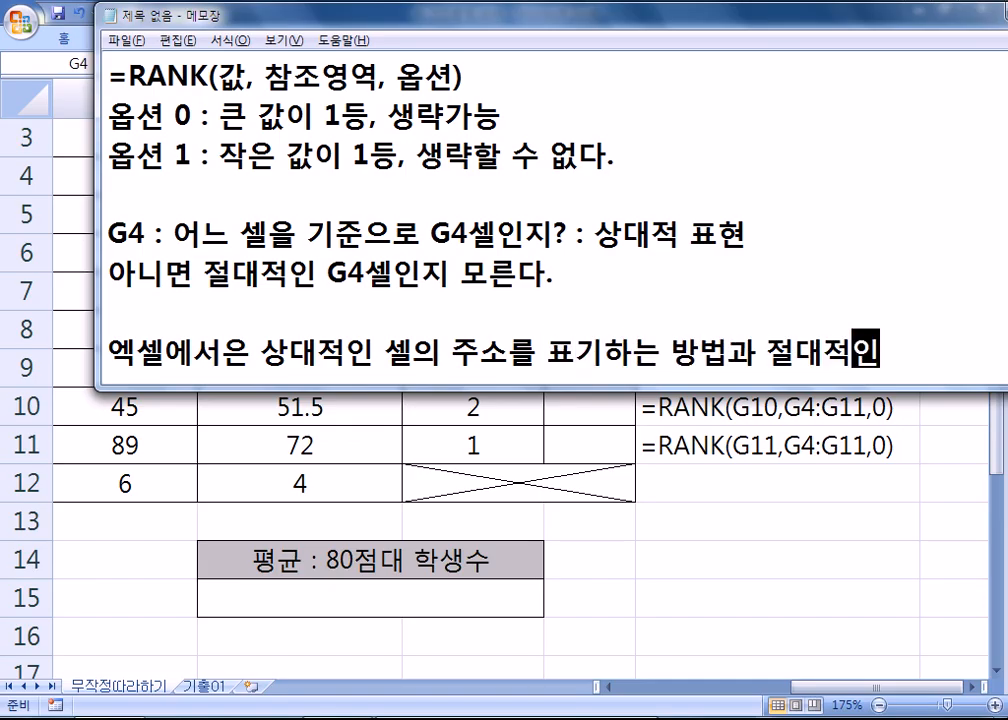
{"action": "type", "text": "의 주소"}
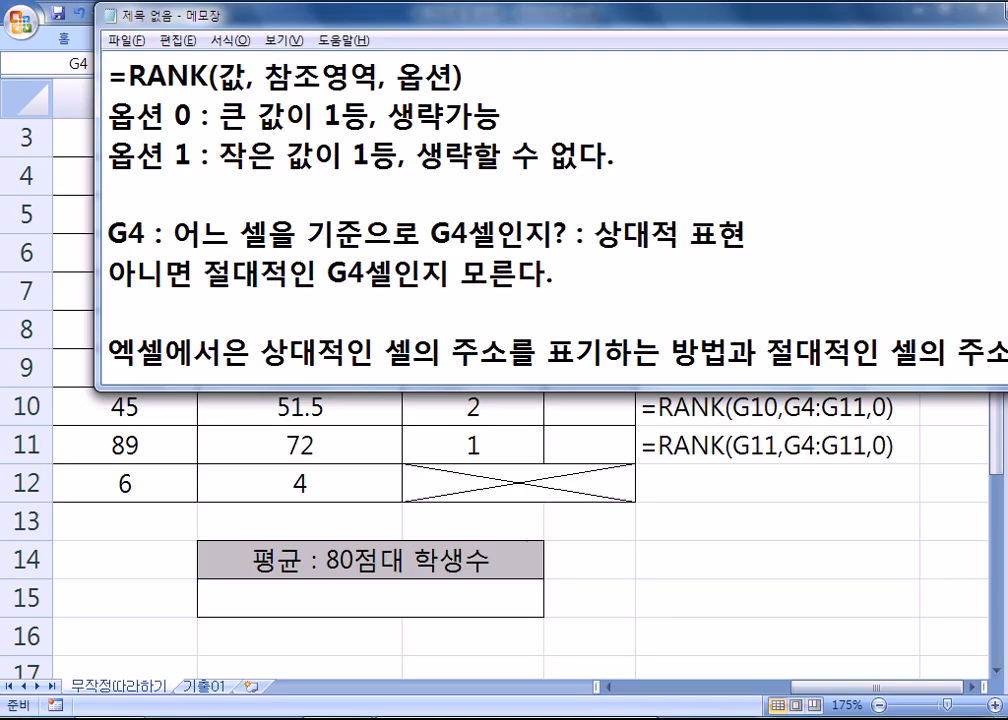
Step: Move the Notepad window so the full line fits on screen and finish the sentence with "를 표현하는 방법을 다르게 설정"
{"action": "key", "text": "Menu"}
{"action": "left_click_drag", "start_coordinate": [318, 15], "coordinate": [233, 14]}
{"action": "type", "text": "를"}
{"action": "type", "text": " 표"}
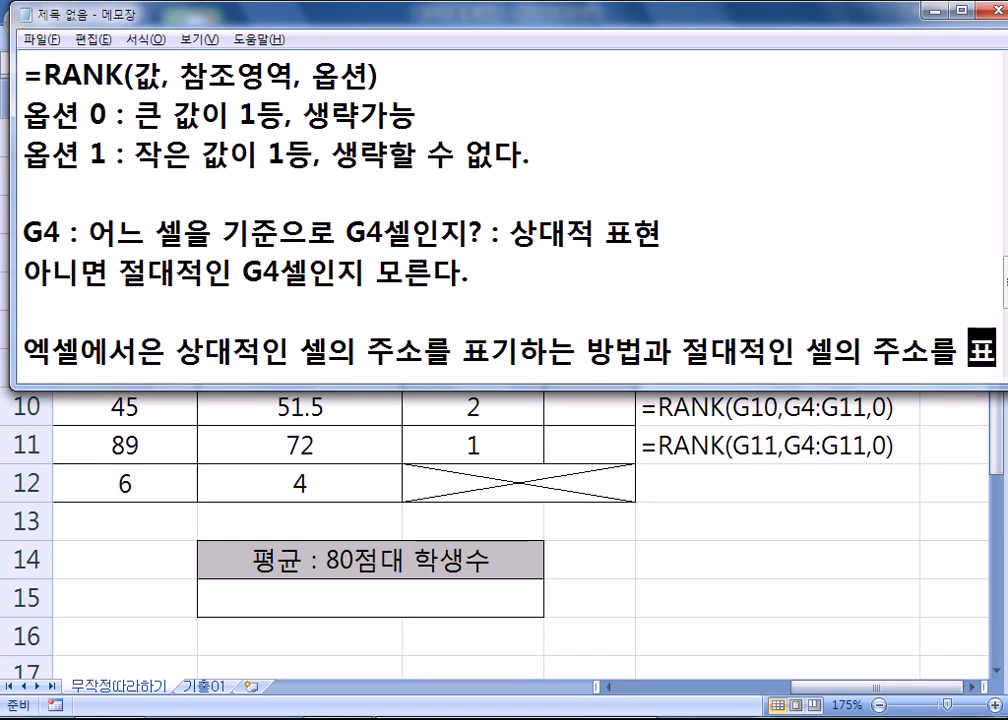
{"action": "type", "text": "현하는 방법을"}
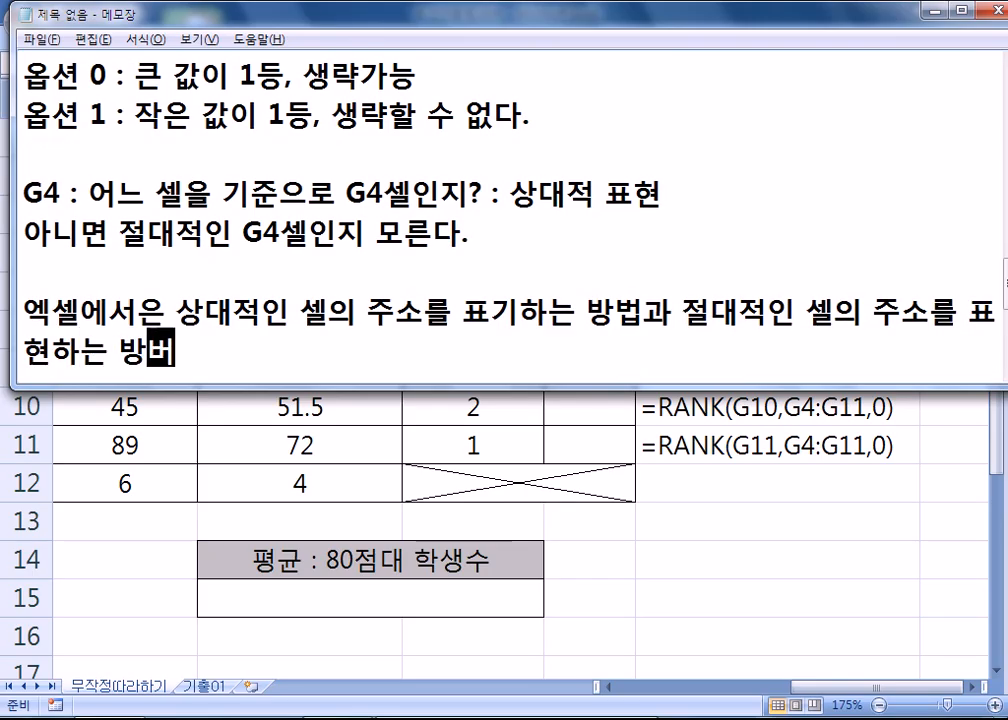
{"action": "key", "text": "BackSpace"}
{"action": "key", "text": "BackSpace"}
{"action": "type", "text": "을 다르게"}
{"action": "type", "text": "설정"}
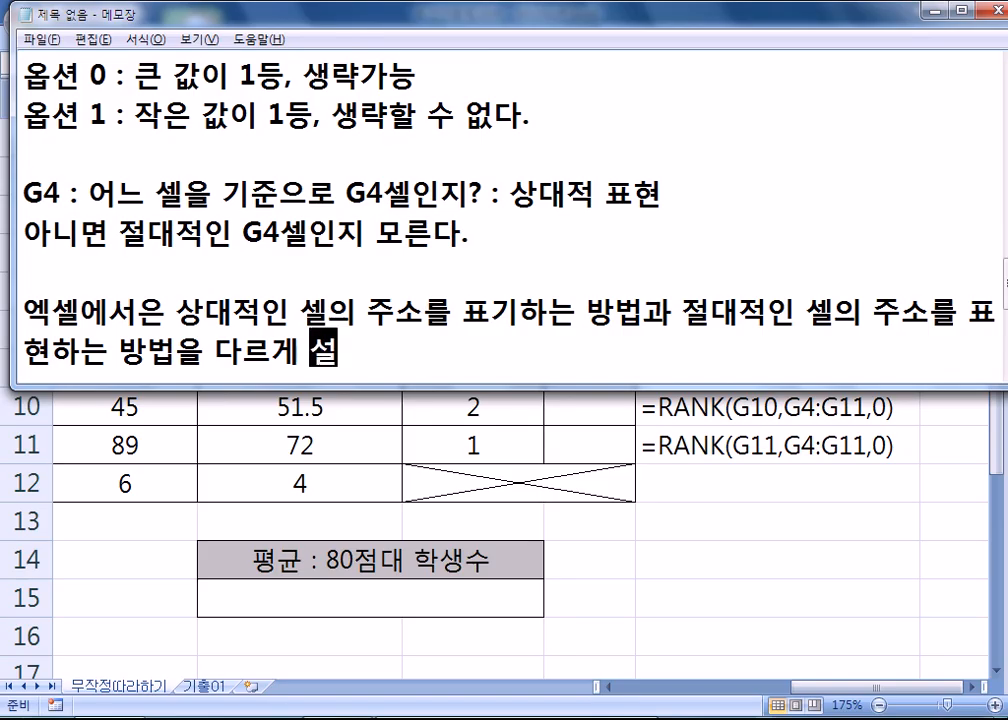
{"action": "key", "text": "Return"}
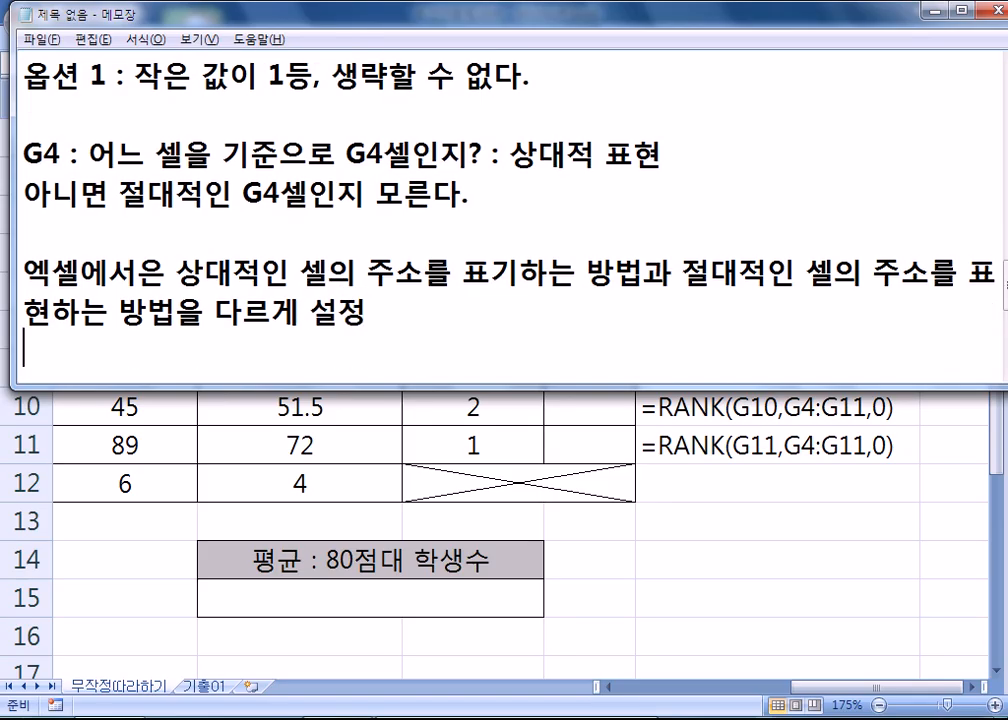
Step: Add the lines "G4 : 상대적 표현법" and "$G$4 : 절대적 표현법" below the sentence
{"action": "type", "text": "G4 "}
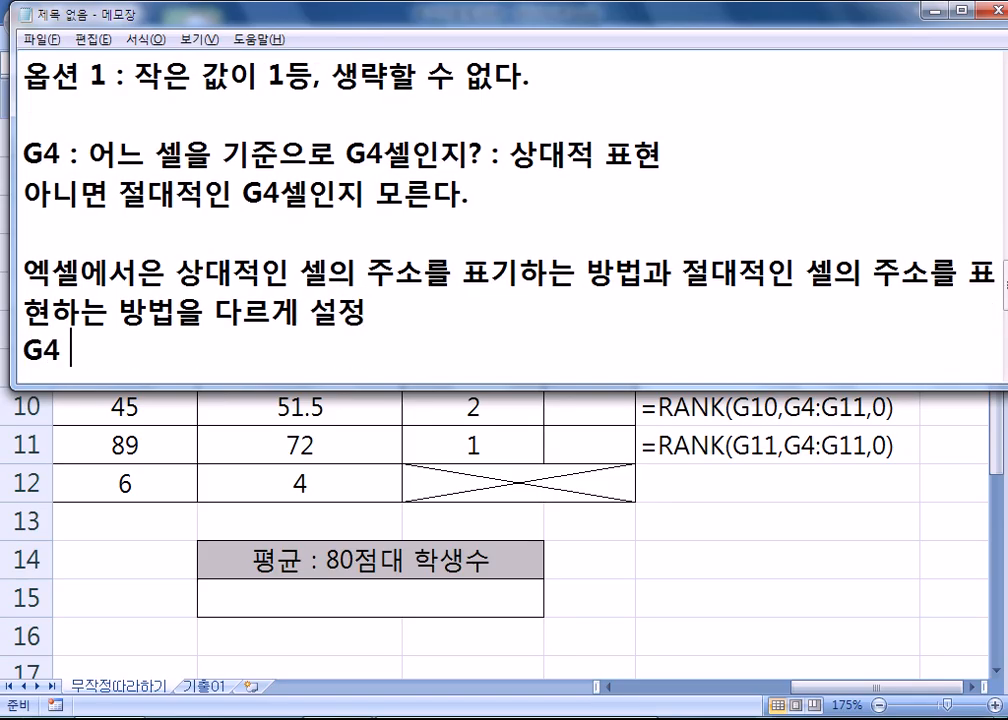
{"action": "type", "text": ": 상대적"}
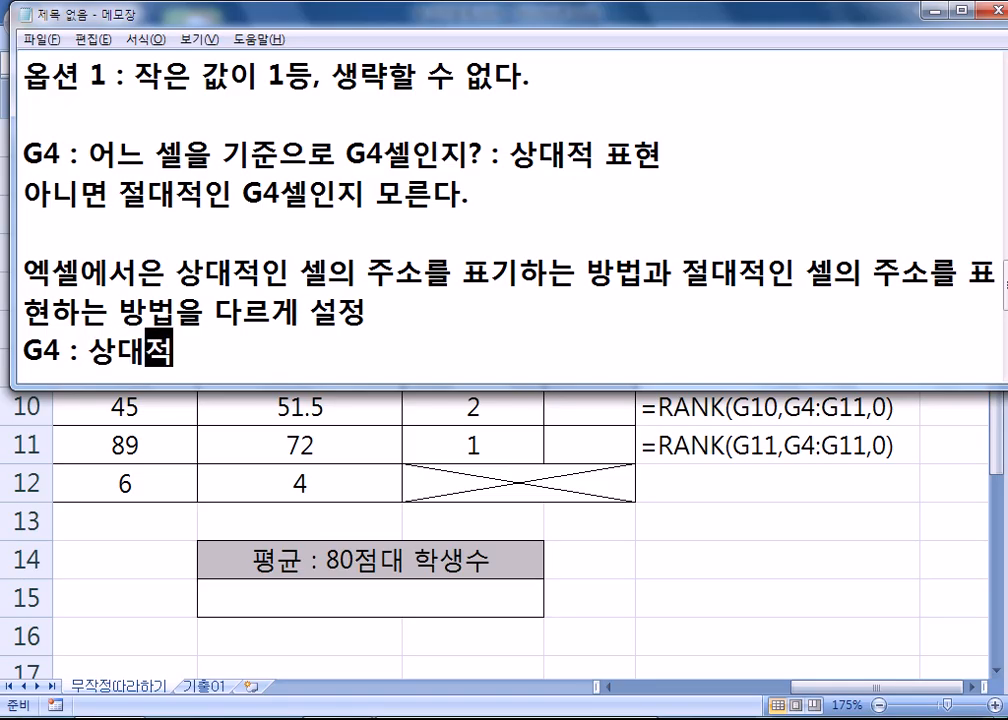
{"action": "type", "text": " ㅍ표현법"}
{"action": "key", "text": "Return"}
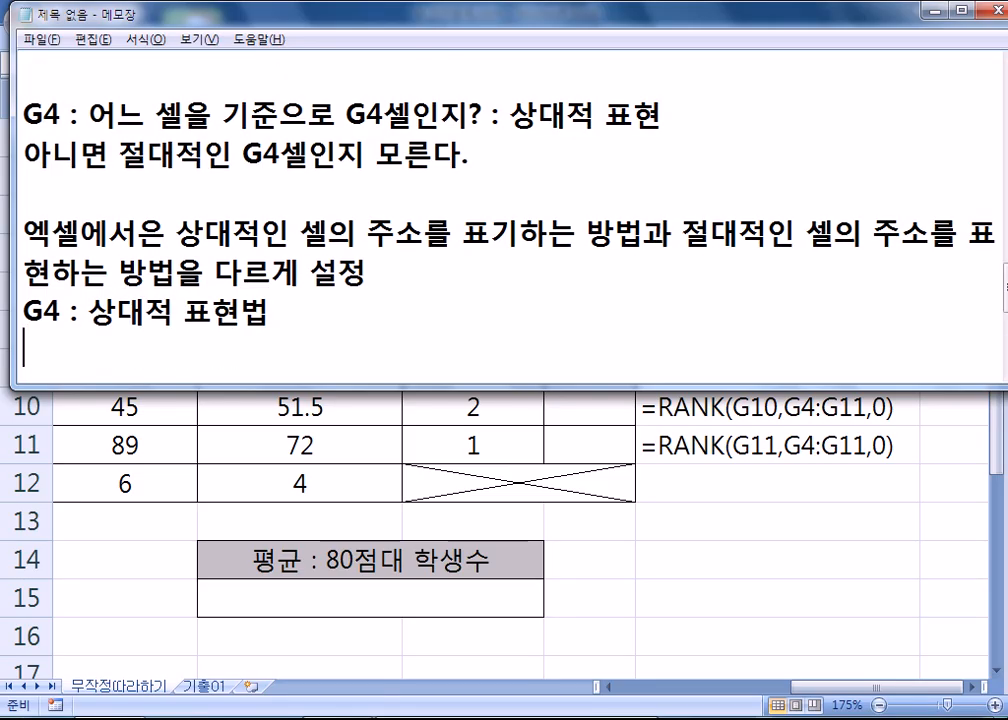
{"action": "type", "text": "$G$4 : 적"}
{"action": "key", "text": "BackSpace"}
{"action": "type", "text": "절대적 표현법"}
{"action": "key", "text": "Return"}
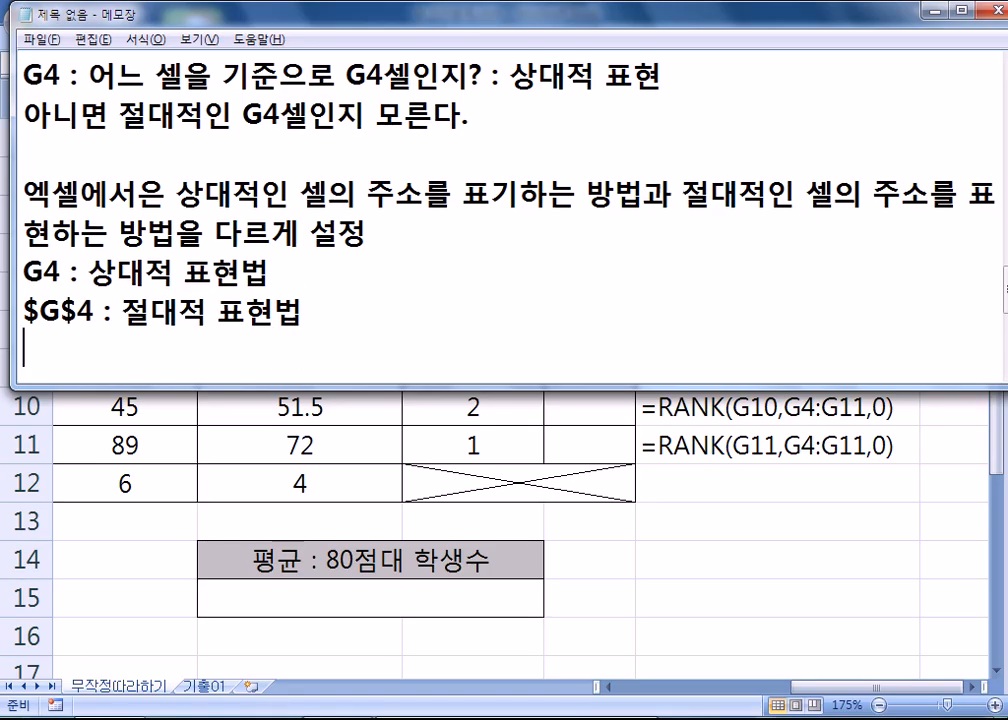
Step: Add the mixed reference line "$G4, G$4 : 혼합적 표현법" at the end of the notes
{"action": "type", "text": "$G"}
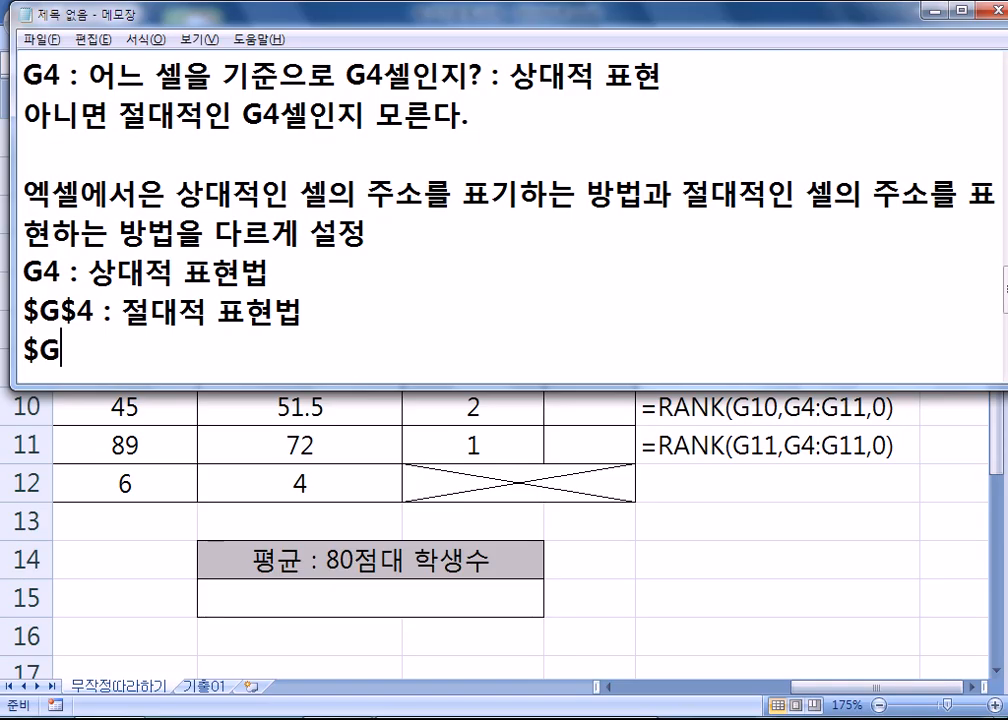
{"action": "type", "text": "4, G$4"}
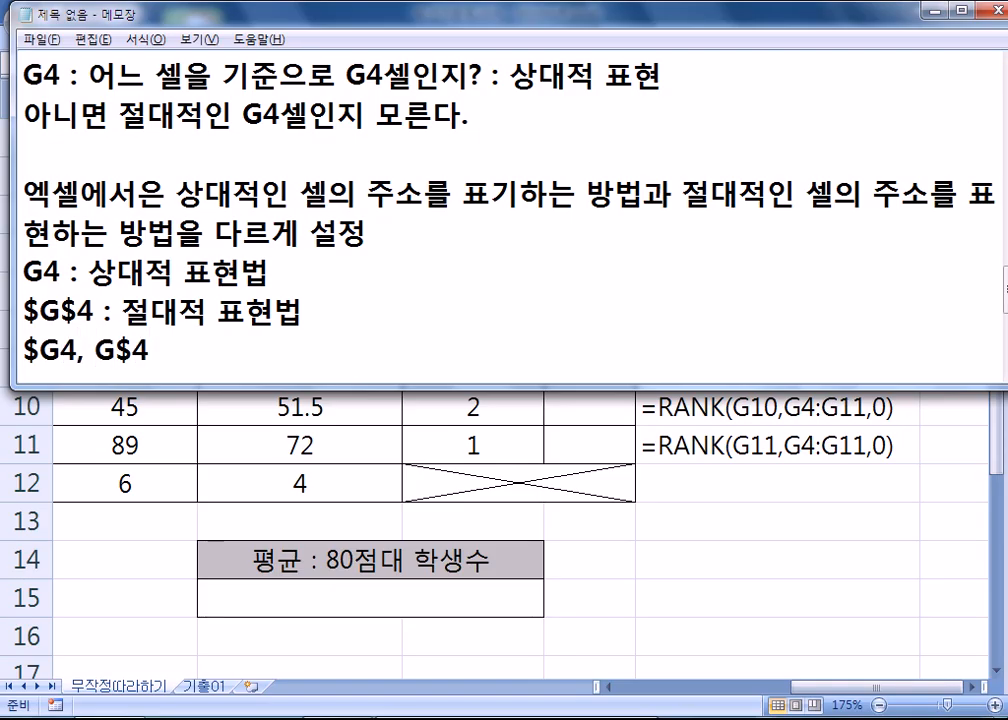
{"action": "type", "text": " : 혀"}
{"action": "key", "text": "BackSpace"}
{"action": "key", "text": "BackSpace"}
{"action": "type", "text": "혼합적 표현법"}
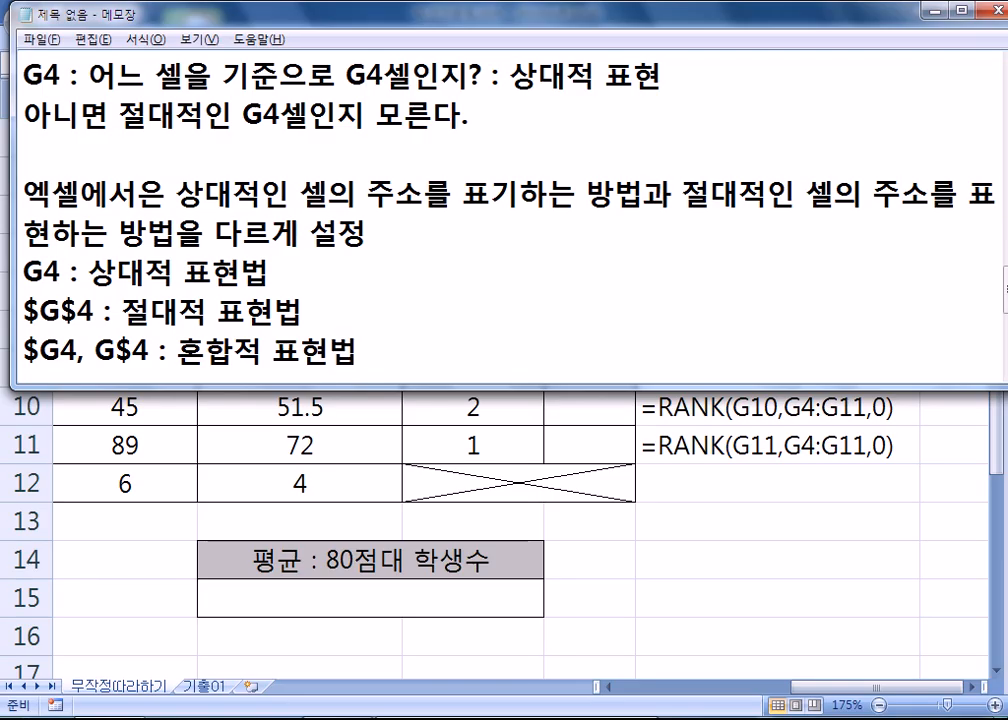
Step: Append ", 상대적 주소/계산" to the "G4 : 상대적 표현법" line
{"action": "key", "text": "Up"}
{"action": "key", "text": "Up"}
{"action": "type", "text": ", ㅅ"}
{"action": "type", "text": "상대적 주"}
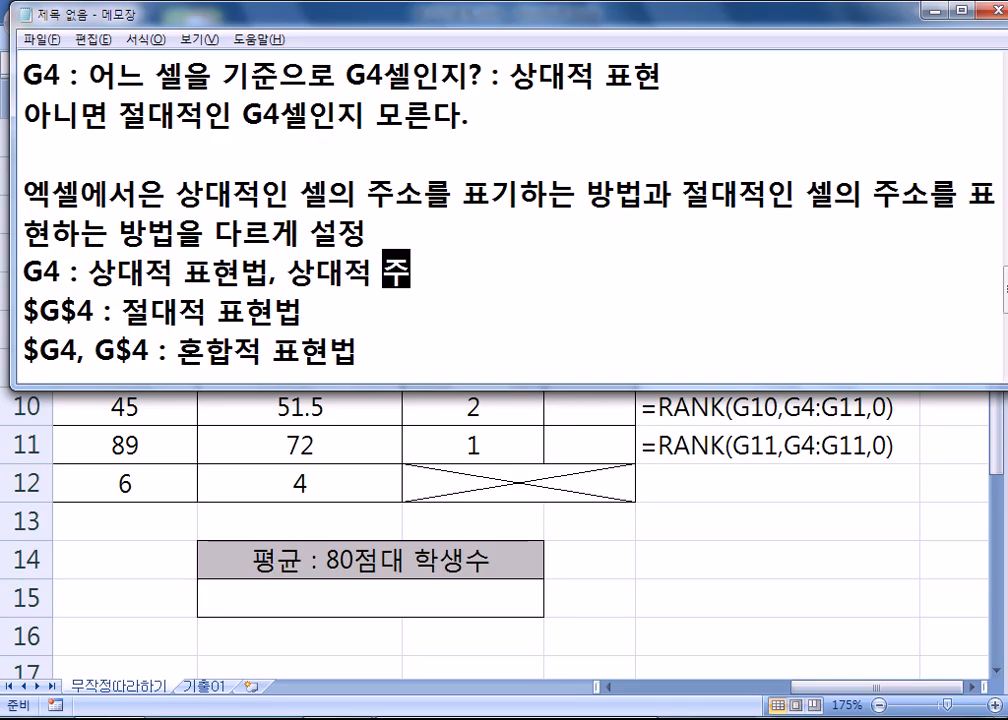
{"action": "type", "text": "소, 계산"}
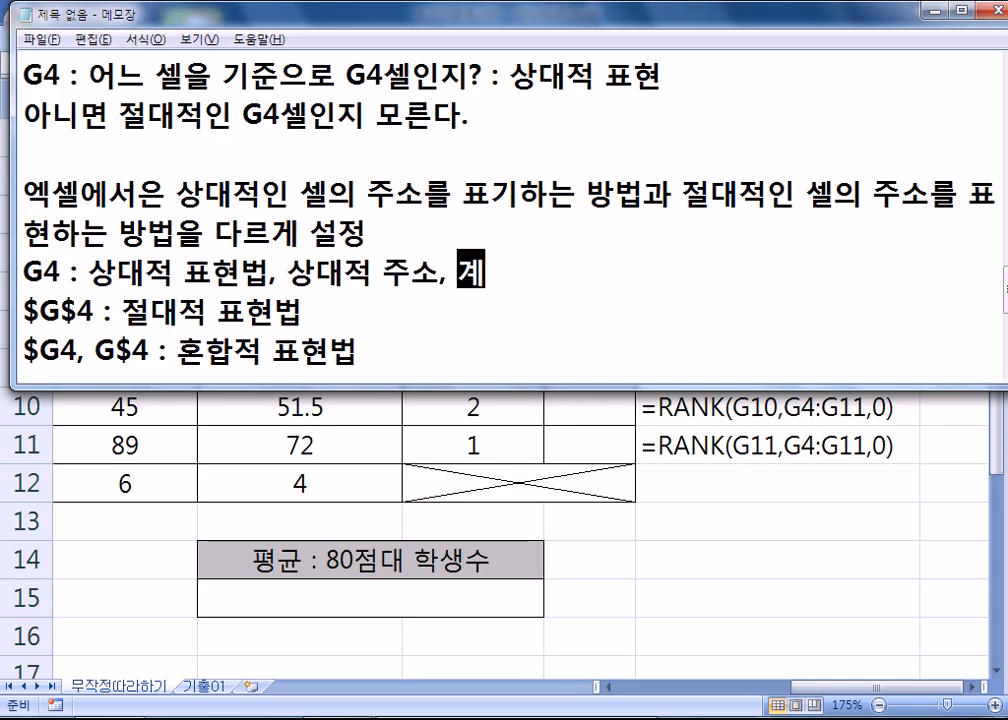
{"action": "key", "text": "Left"}
{"action": "key", "text": "Left"}
{"action": "key", "text": "Left"}
{"action": "key", "text": "Left"}
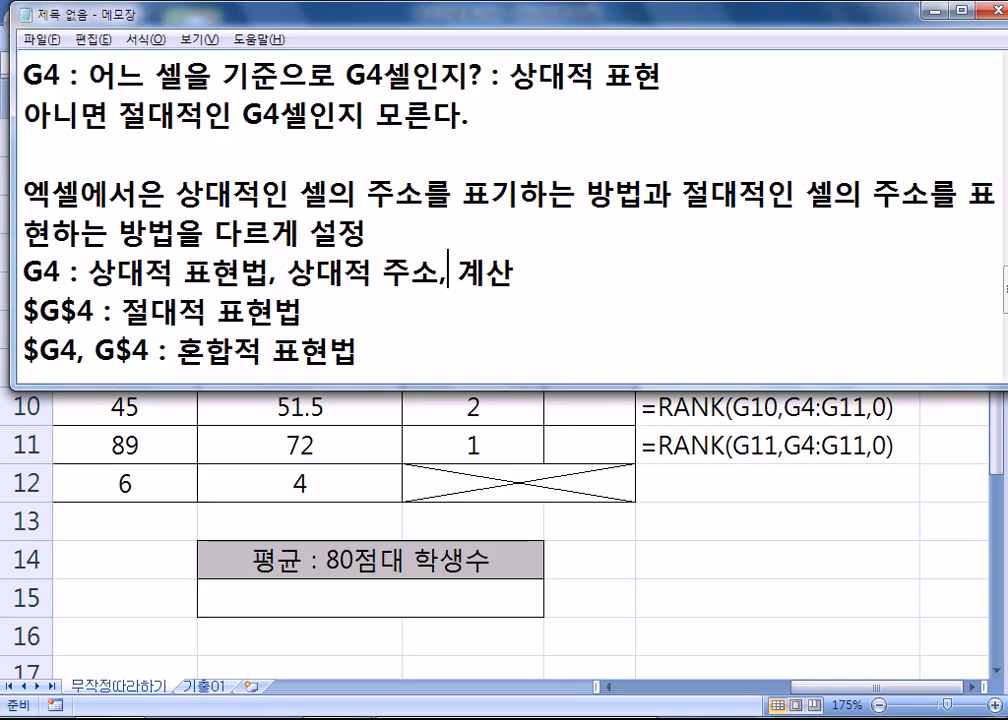
{"action": "key", "text": "shift+Right"}
{"action": "key", "text": "shift+Right"}
{"action": "type", "text": "/"}
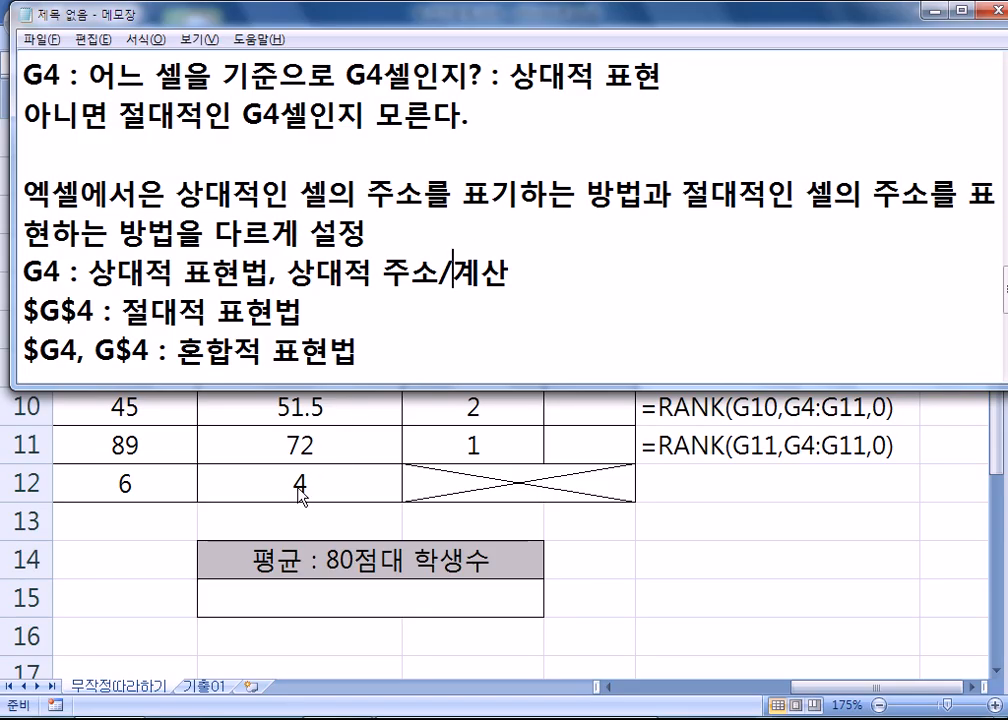
Step: Switch to Excel and add a new blank worksheet to the workbook
{"action": "left_click", "coordinate": [583, 528]}
{"action": "scroll", "coordinate": [299, 469], "scroll_direction": "down", "scroll_amount": 1}
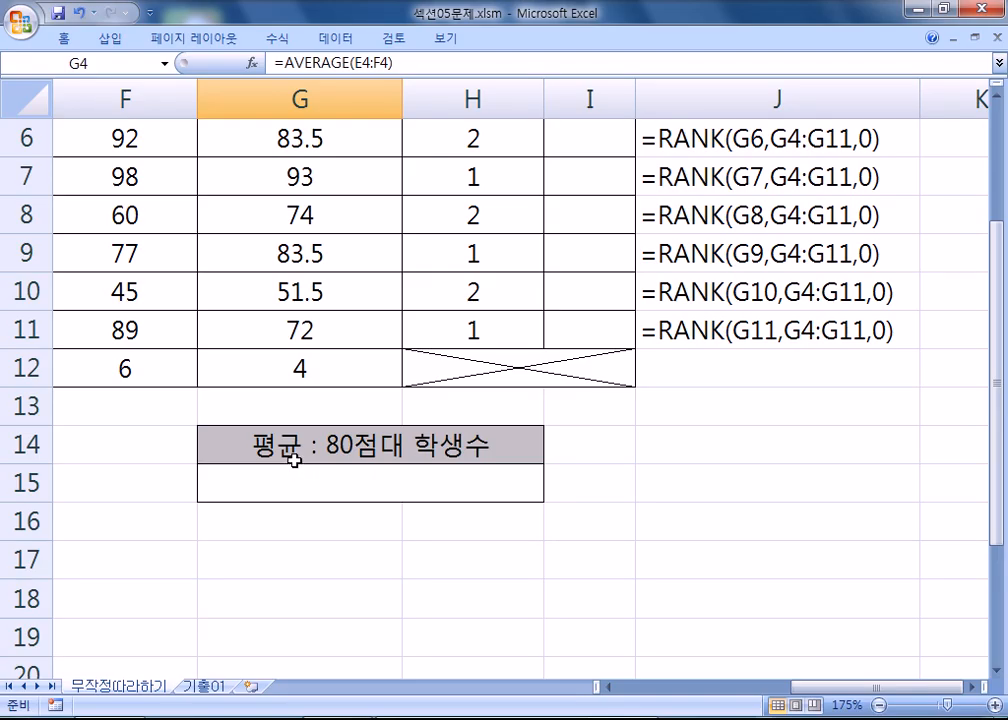
{"action": "left_click", "coordinate": [251, 688]}
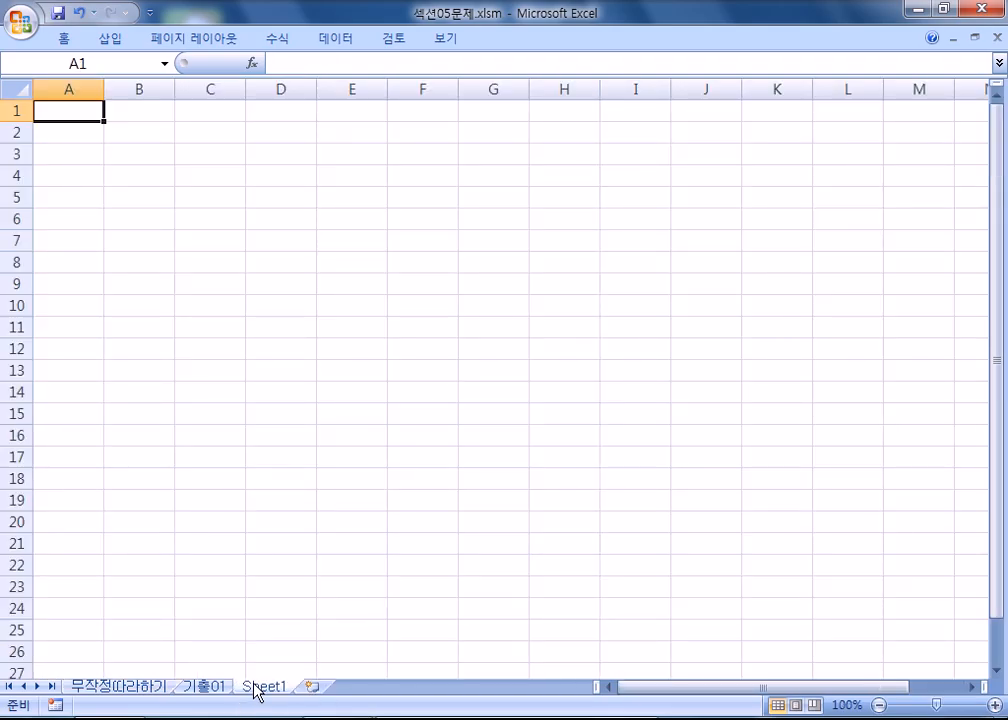
Step: Enter the column headers 급여 in A1 and 합계 in B1 on the new sheet
{"action": "scroll", "coordinate": [247, 621], "scroll_direction": "up", "scroll_amount": 6}
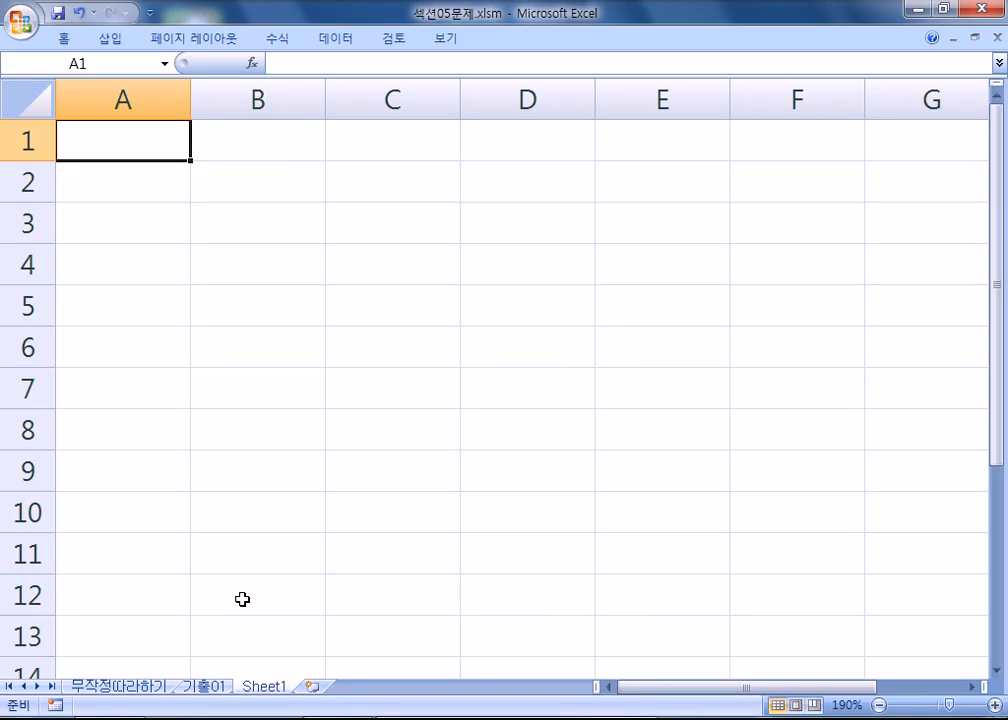
{"action": "type", "text": "급여"}
{"action": "key", "text": "Tab"}
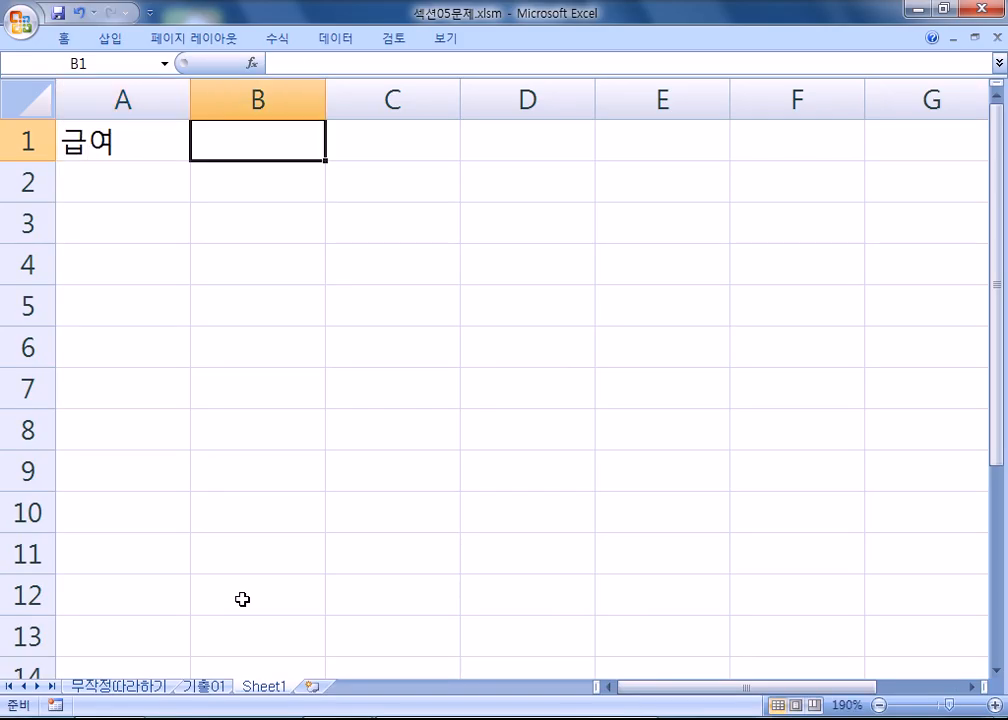
{"action": "type", "text": "합계"}
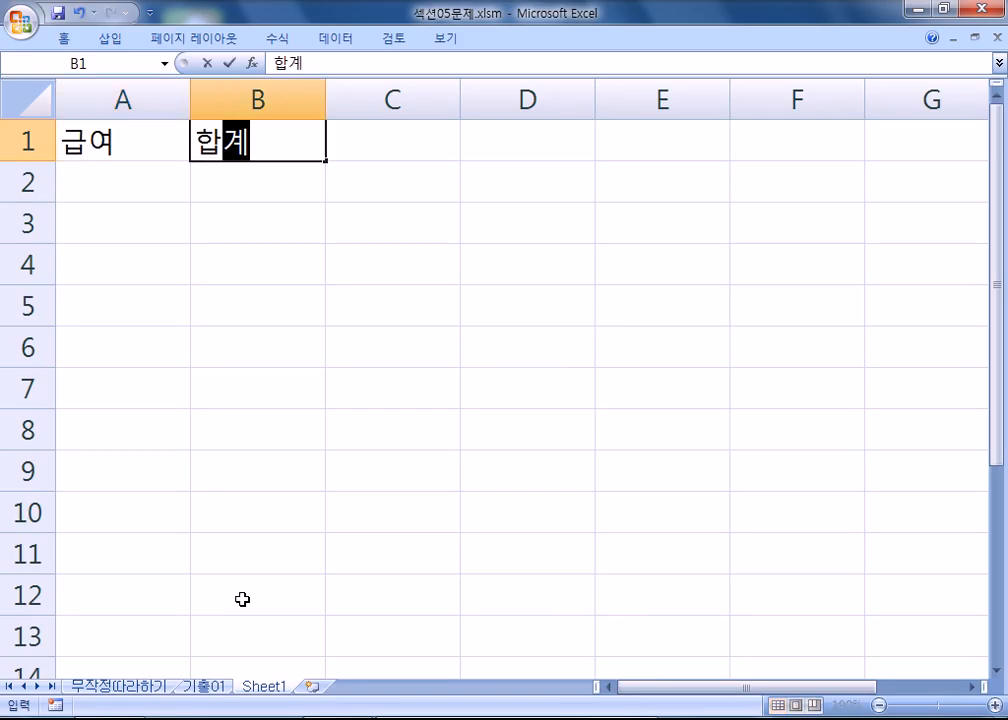
{"action": "key", "text": "Return"}
Step: Fill the 급여 column in A2:A5 with 100, 120, 60 and 70
{"action": "type", "text": "100"}
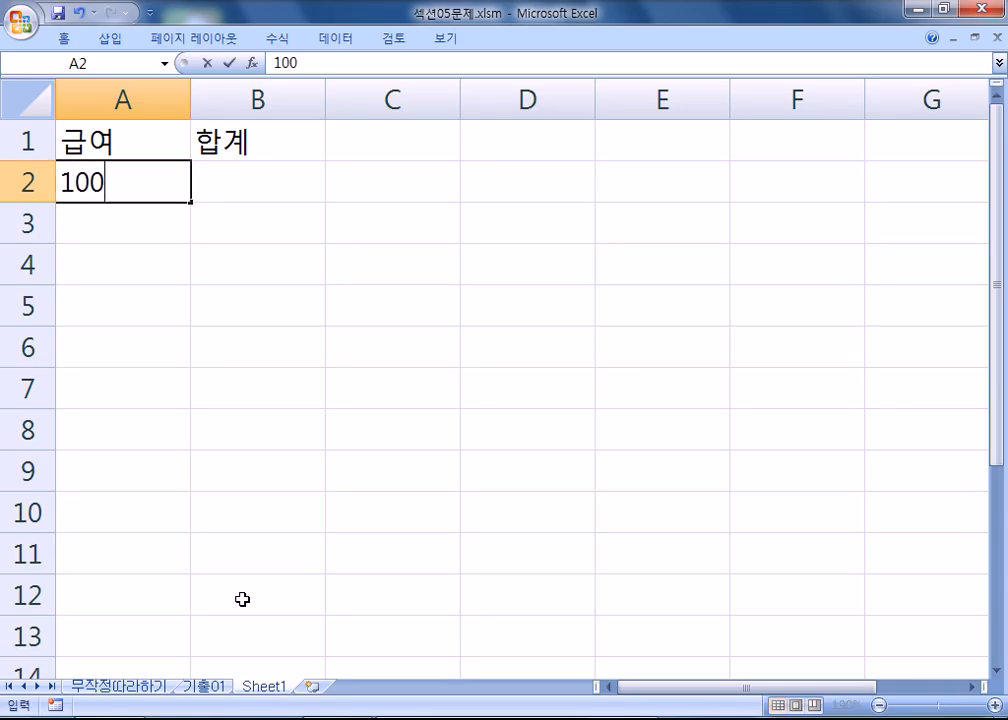
{"action": "key", "text": "Return"}
{"action": "type", "text": "120"}
{"action": "key", "text": "Return"}
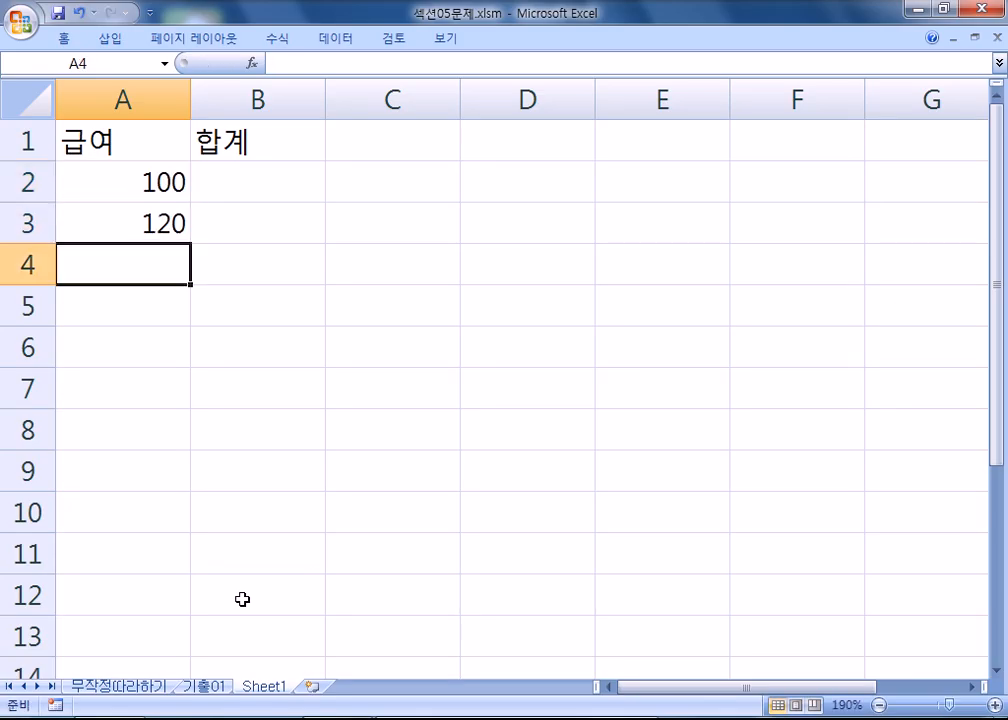
{"action": "type", "text": "60"}
{"action": "key", "text": "Return"}
{"action": "type", "text": "70"}
{"action": "key", "text": "Return"}
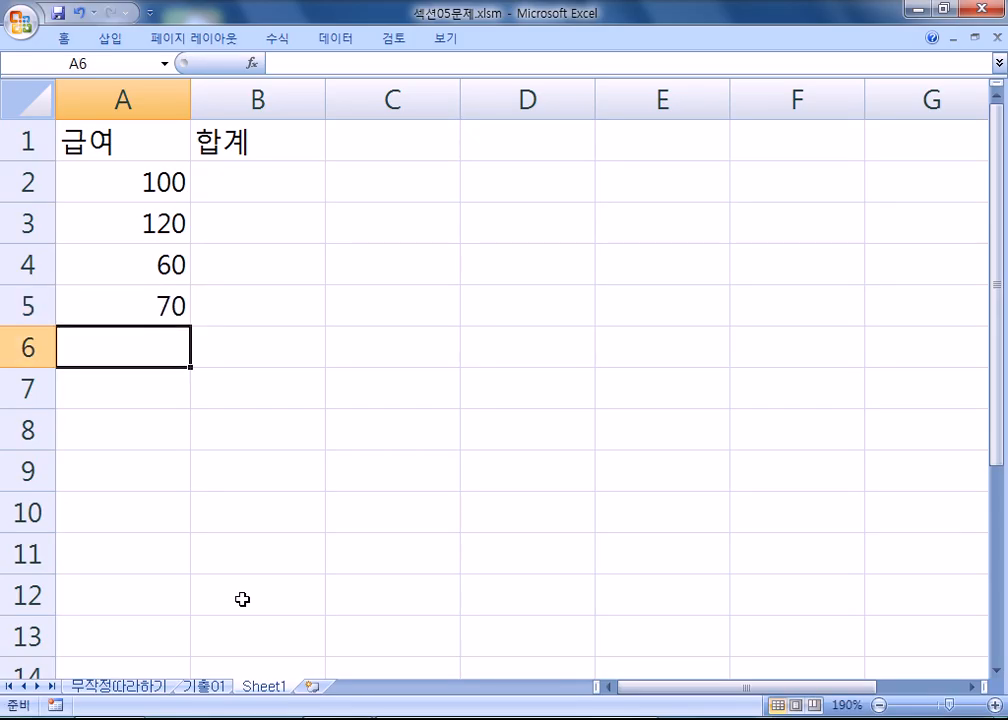
Step: Enter the label 보너스 in D1 and the bonus value 20 in E1
{"action": "key", "text": "Up"}
{"action": "key", "text": "Up"}
{"action": "key", "text": "Up"}
{"action": "key", "text": "Up"}
{"action": "key", "text": "Right"}
{"action": "key", "text": "Up"}
{"action": "key", "text": "Right"}
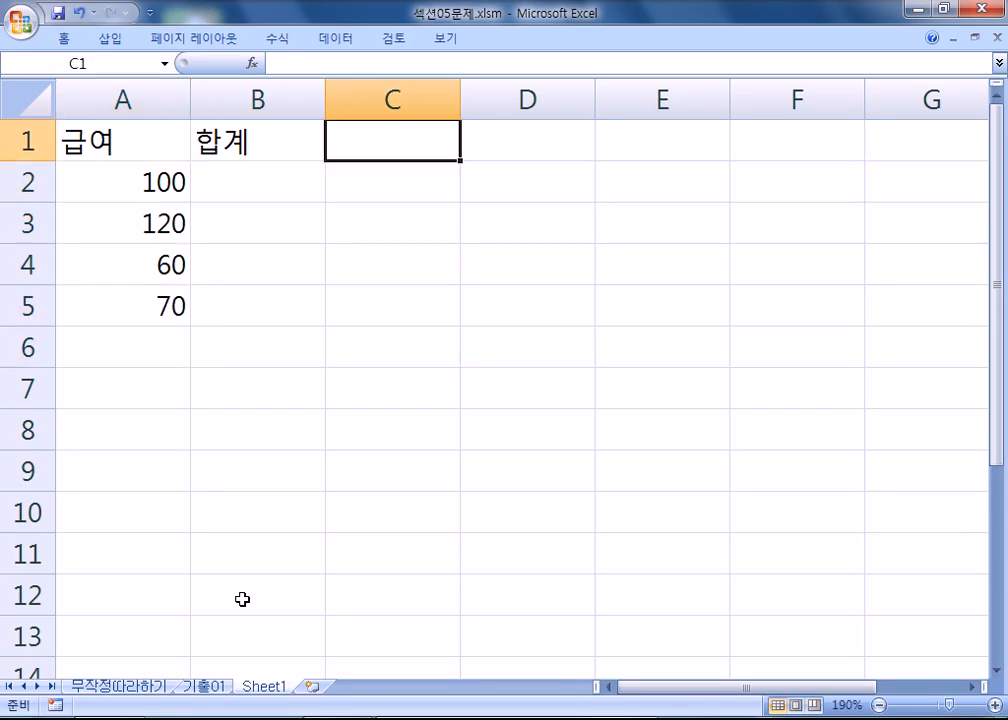
{"action": "key", "text": "Right"}
{"action": "type", "text": "보너ㅅ"}
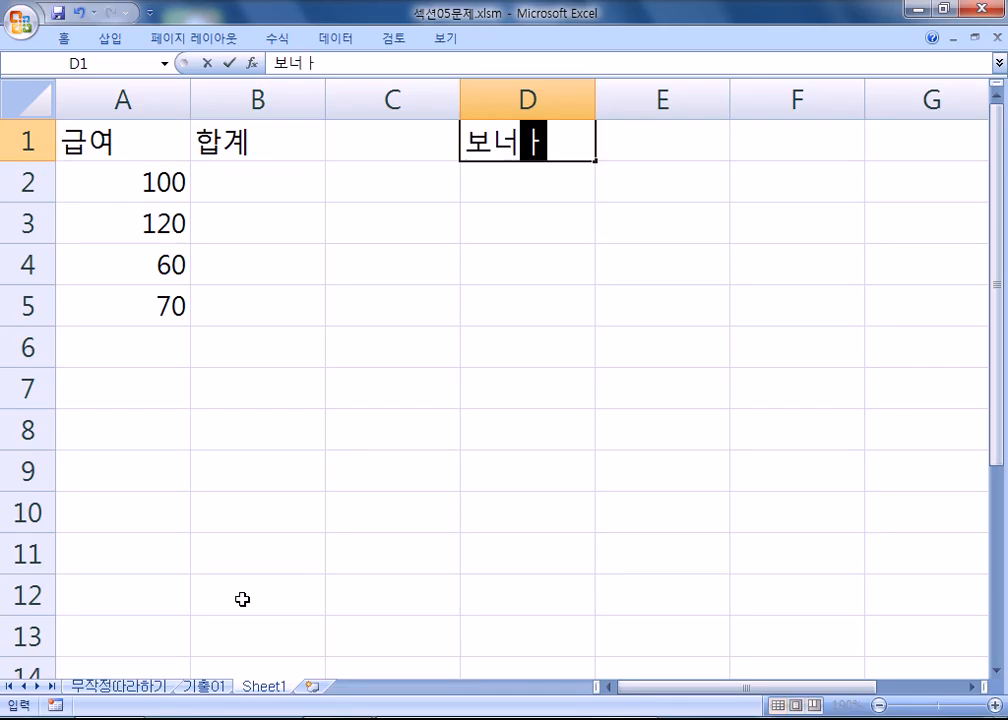
{"action": "type", "text": "ㅡ"}
{"action": "key", "text": "Tab"}
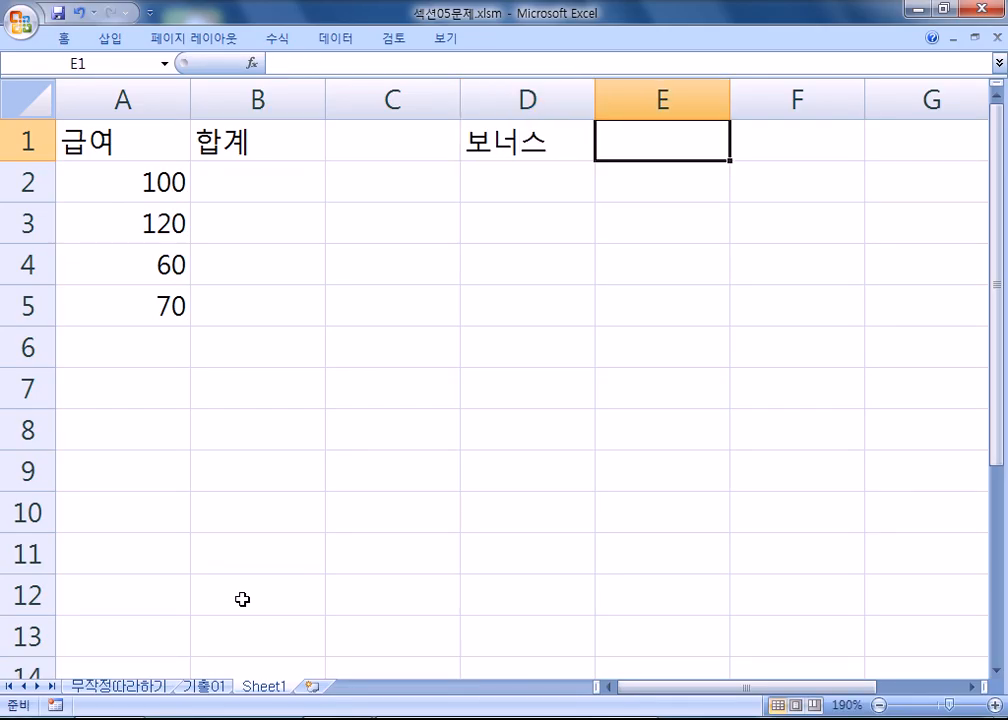
{"action": "type", "text": "20"}
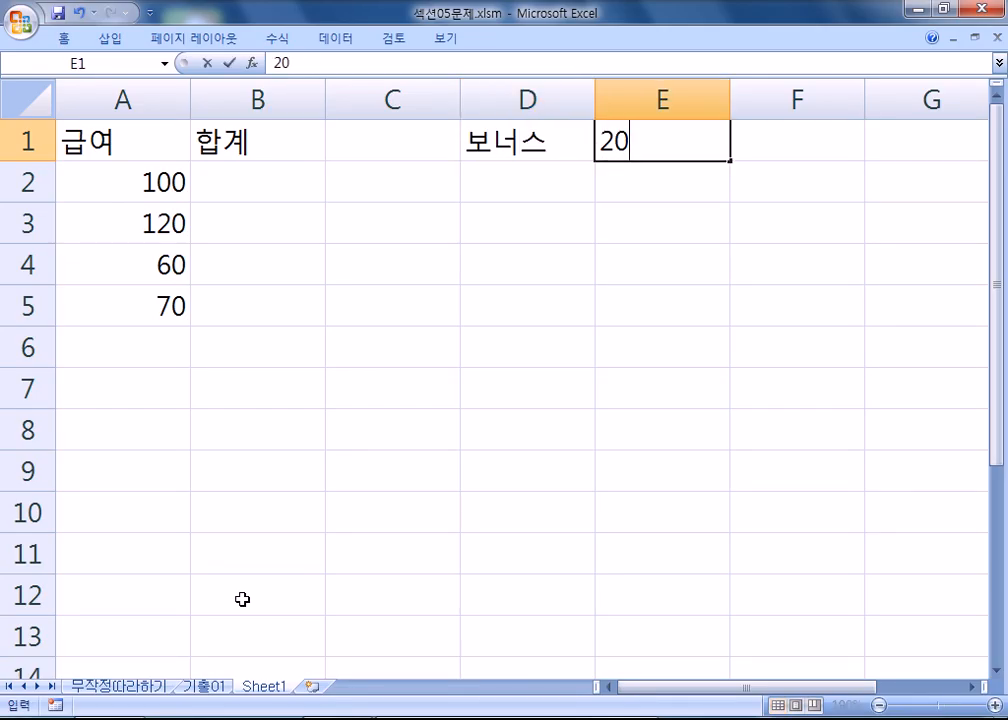
{"action": "key", "text": "Return"}
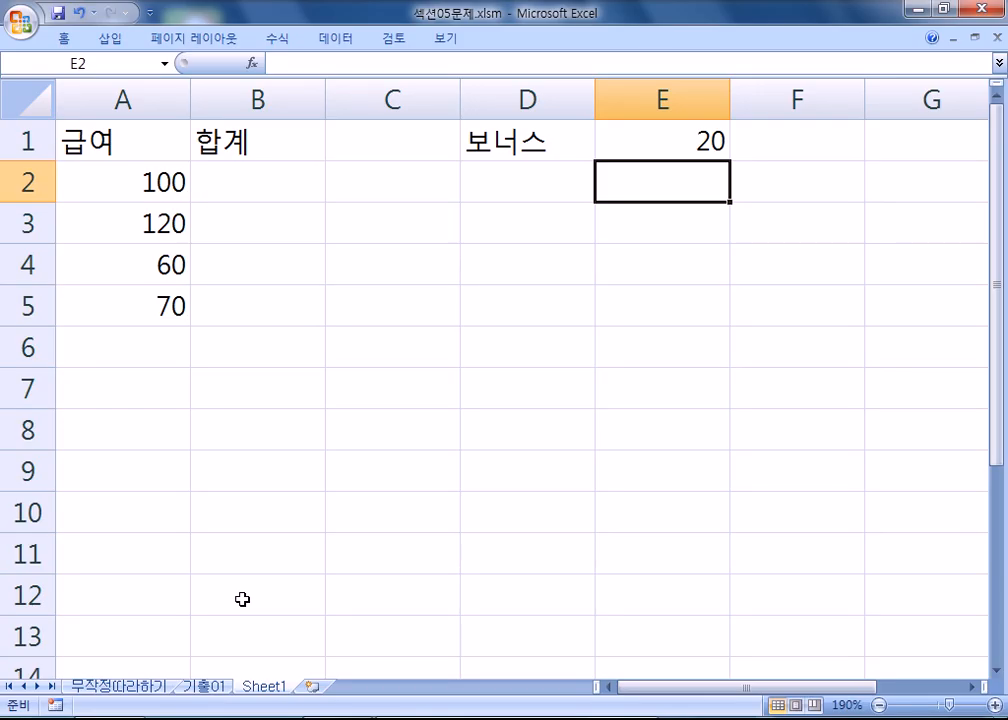
Step: Add salary and bonus in B2 with the formula =A2+E1 and fill it down through B5
{"action": "left_click", "coordinate": [281, 189]}
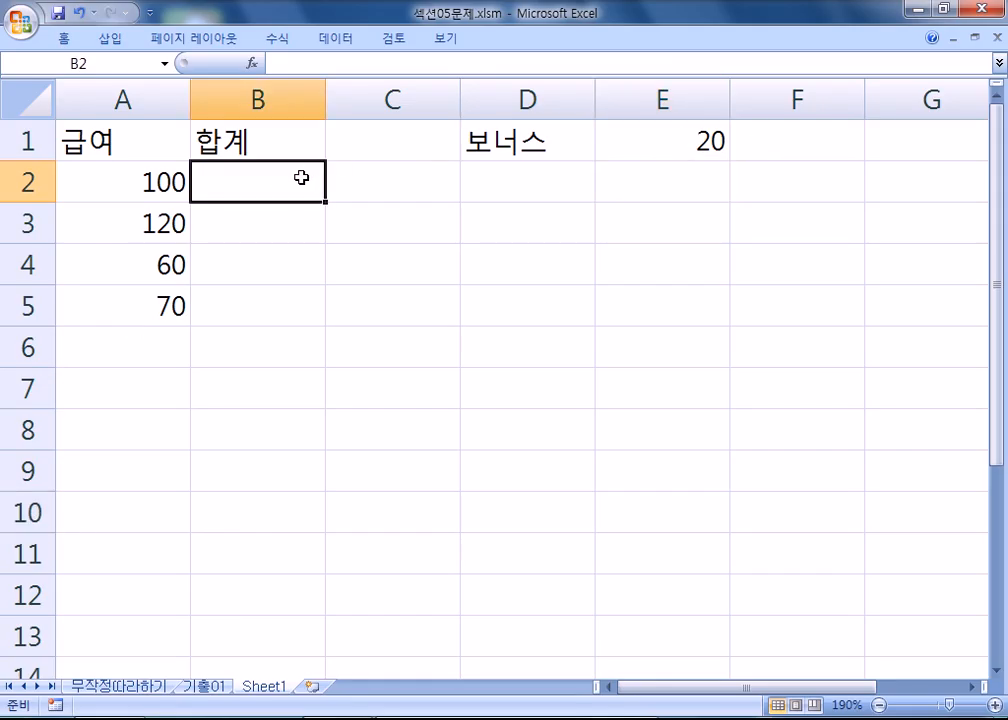
{"action": "type", "text": "="}
{"action": "left_click", "coordinate": [126, 189]}
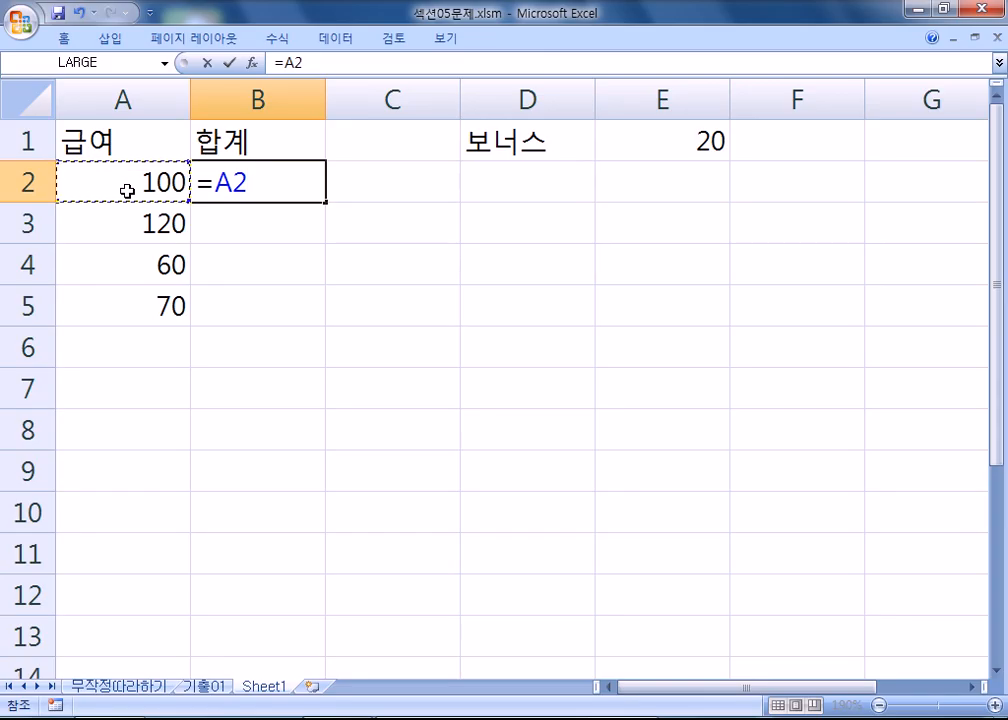
{"action": "type", "text": "+"}
{"action": "left_click", "coordinate": [665, 148]}
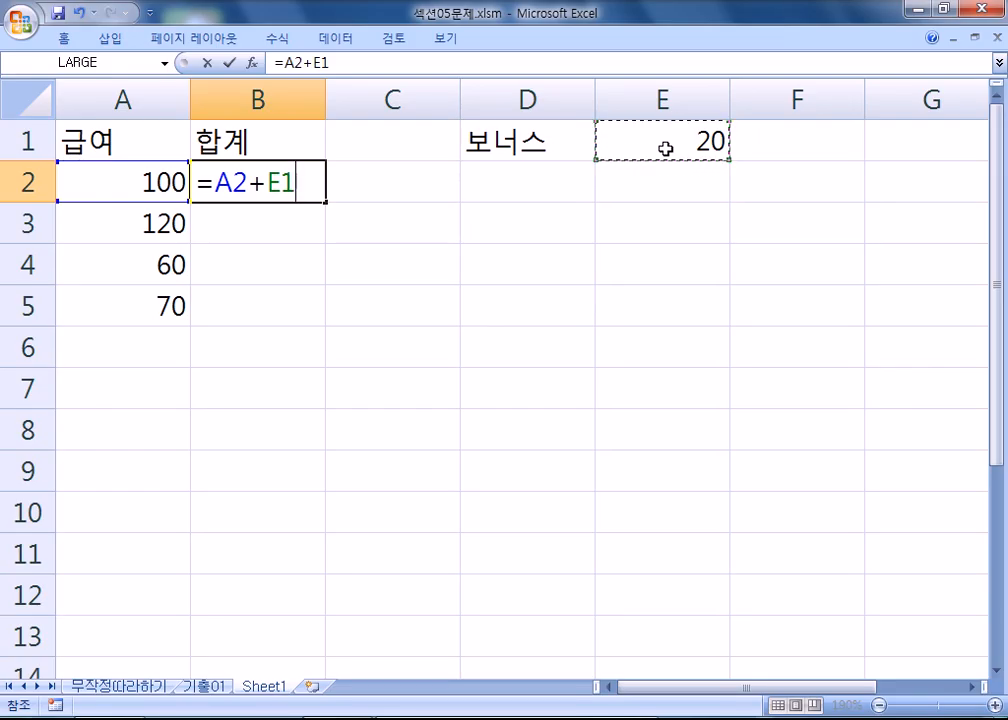
{"action": "key", "text": "Return"}
{"action": "double_click", "coordinate": [312, 185]}
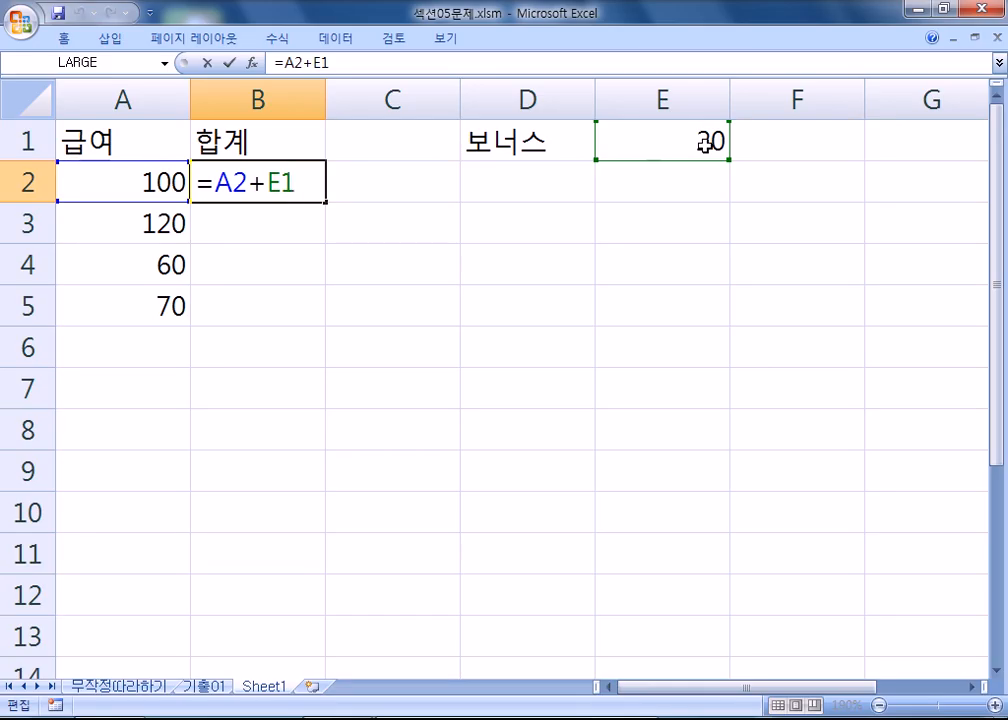
{"action": "left_click_drag", "start_coordinate": [326, 203], "coordinate": [331, 330]}
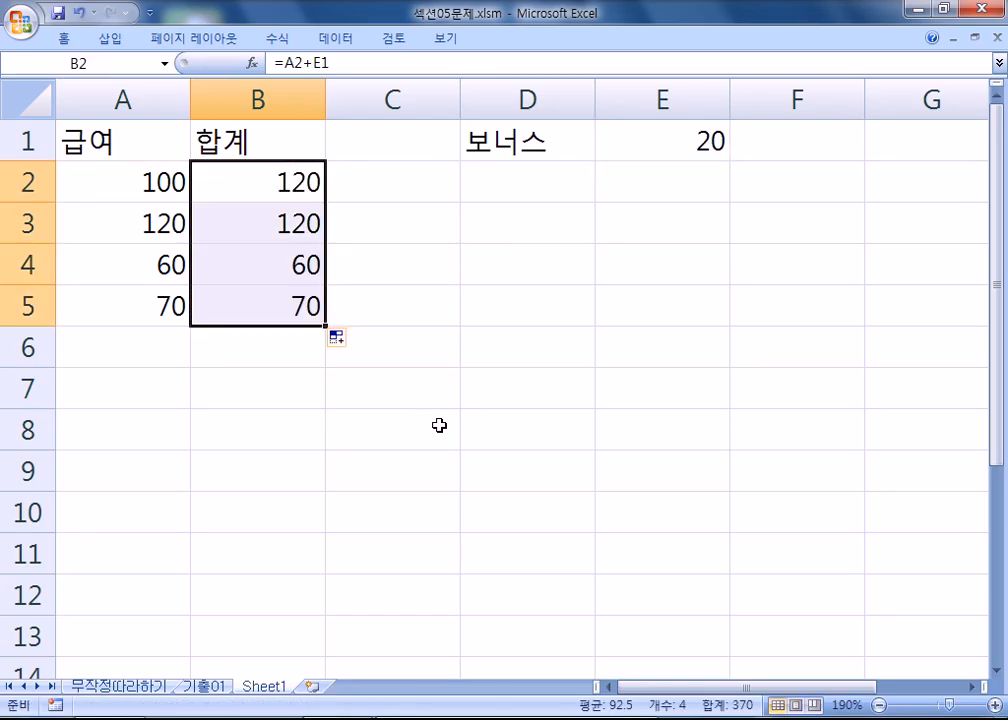
Step: Examine which cells the 합계 formulas in B2, B3 and B5 refer to
{"action": "left_click", "coordinate": [260, 188]}
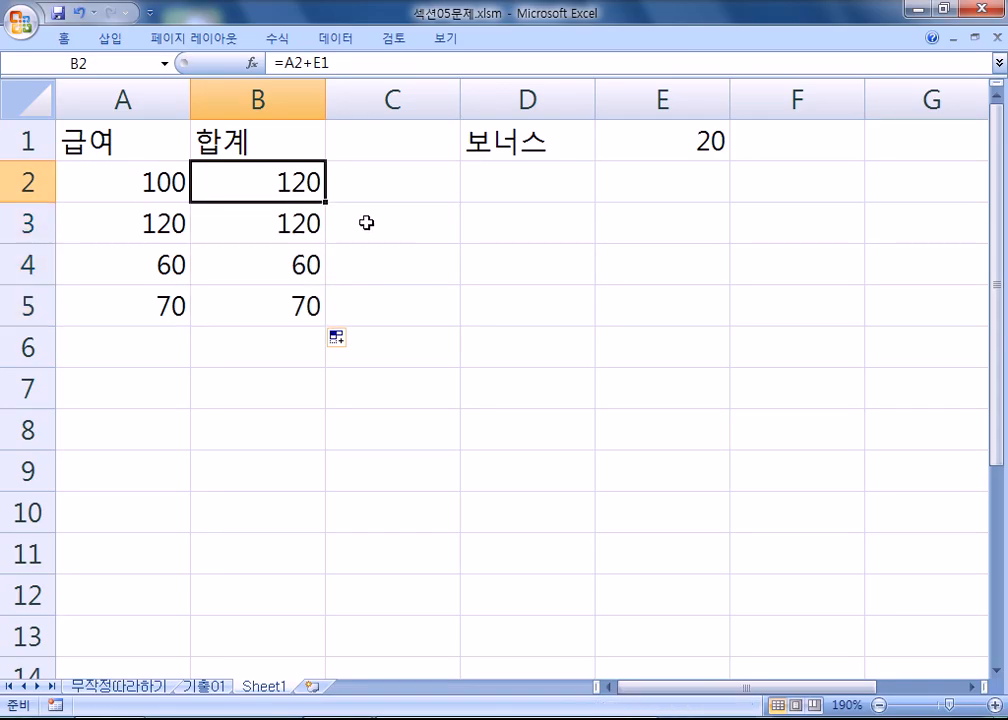
{"action": "left_click", "coordinate": [135, 180]}
{"action": "double_click", "coordinate": [210, 184]}
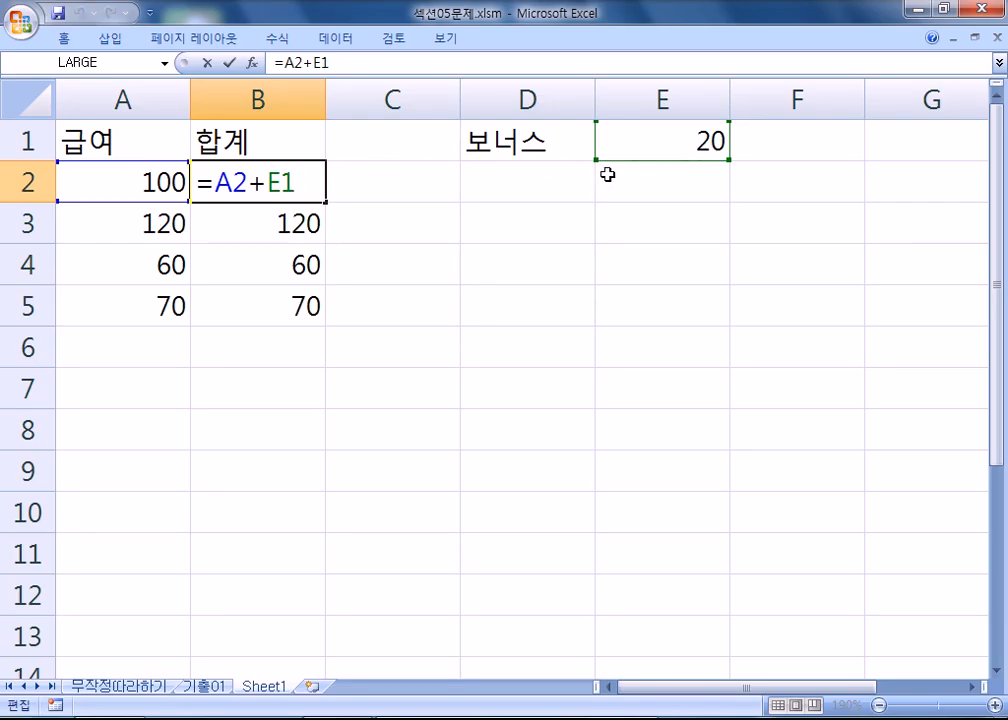
{"action": "key", "text": "Escape"}
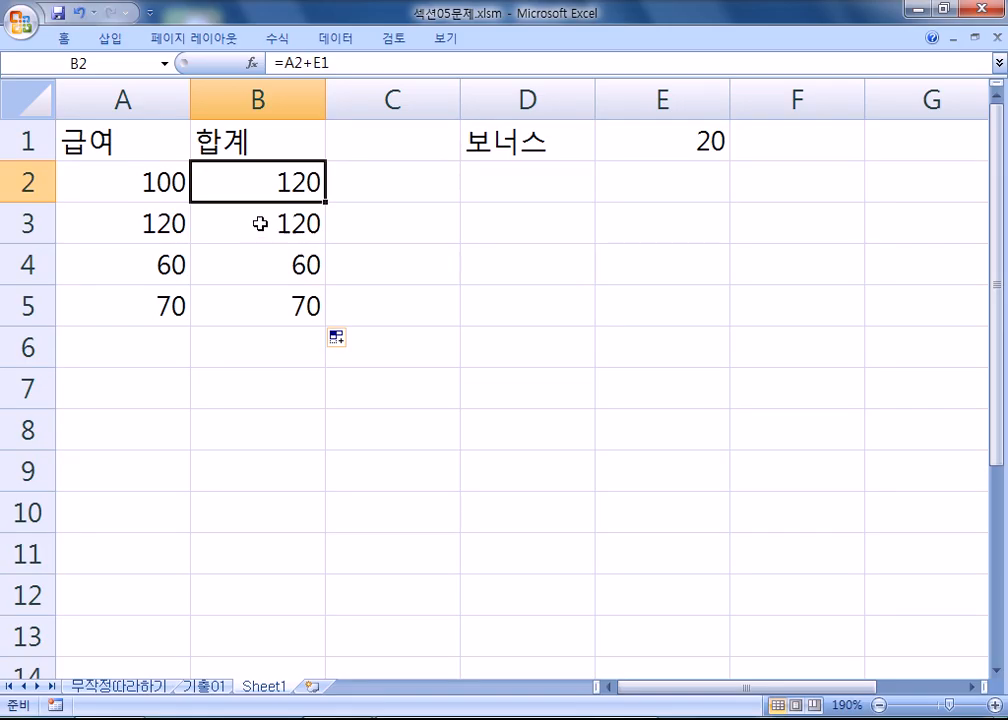
{"action": "left_click", "coordinate": [256, 223]}
{"action": "key", "text": "F2"}
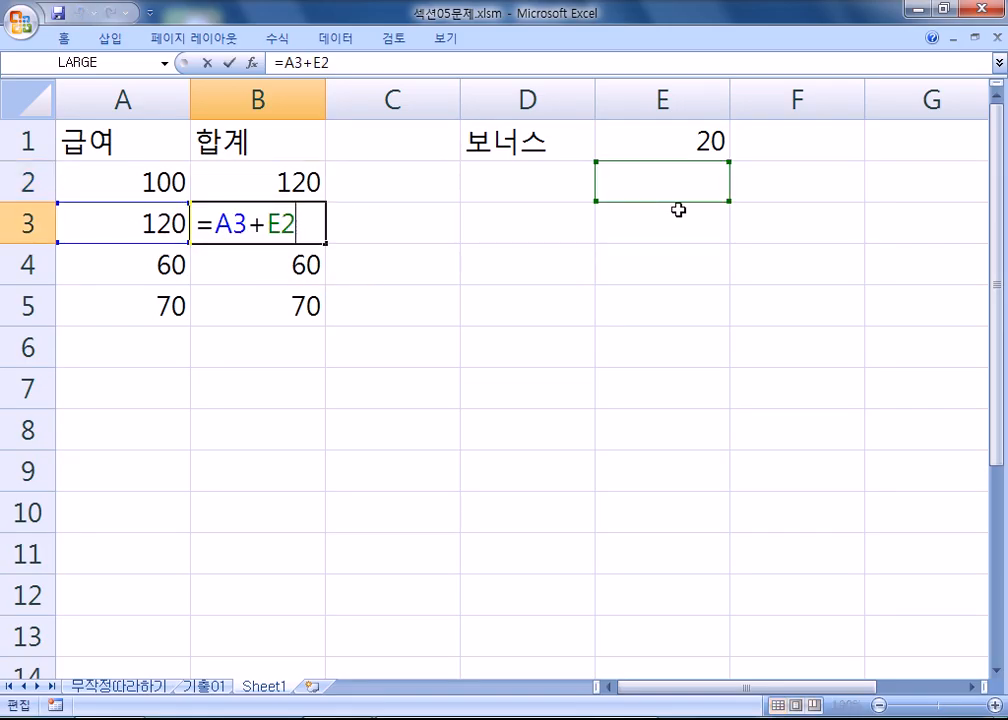
{"action": "key", "text": "Escape"}
{"action": "left_click", "coordinate": [320, 306]}
{"action": "key", "text": "F2"}
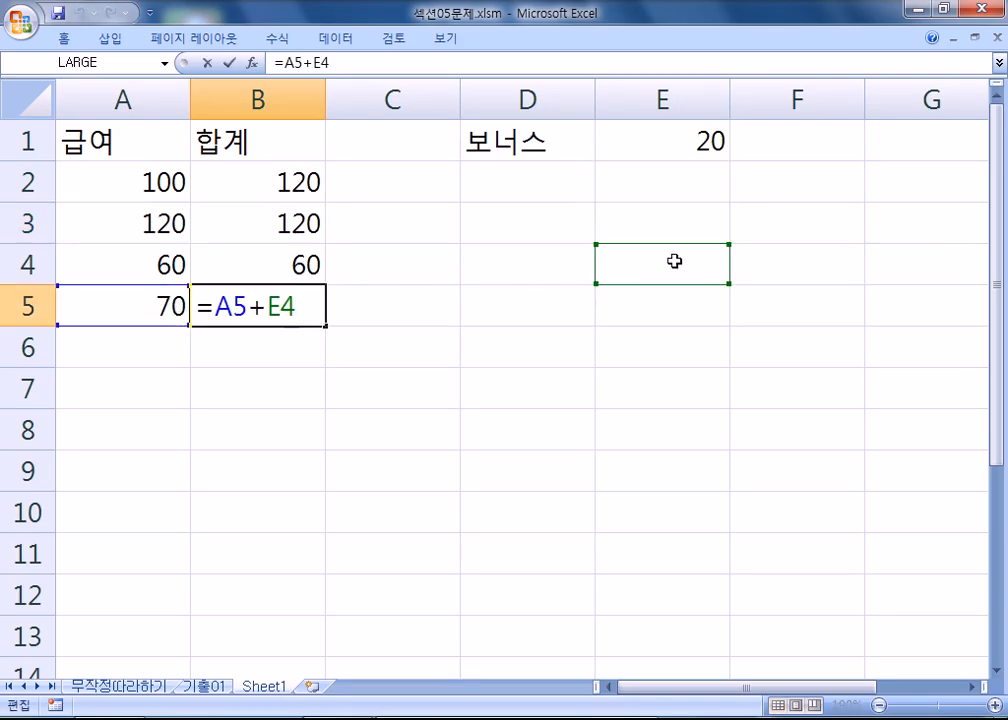
Step: Change the E1 reference in B2's formula to the absolute reference $E$1
{"action": "left_click", "coordinate": [281, 190]}
{"action": "key", "text": "F2"}
{"action": "left_click_drag", "start_coordinate": [281, 182], "coordinate": [297, 185]}
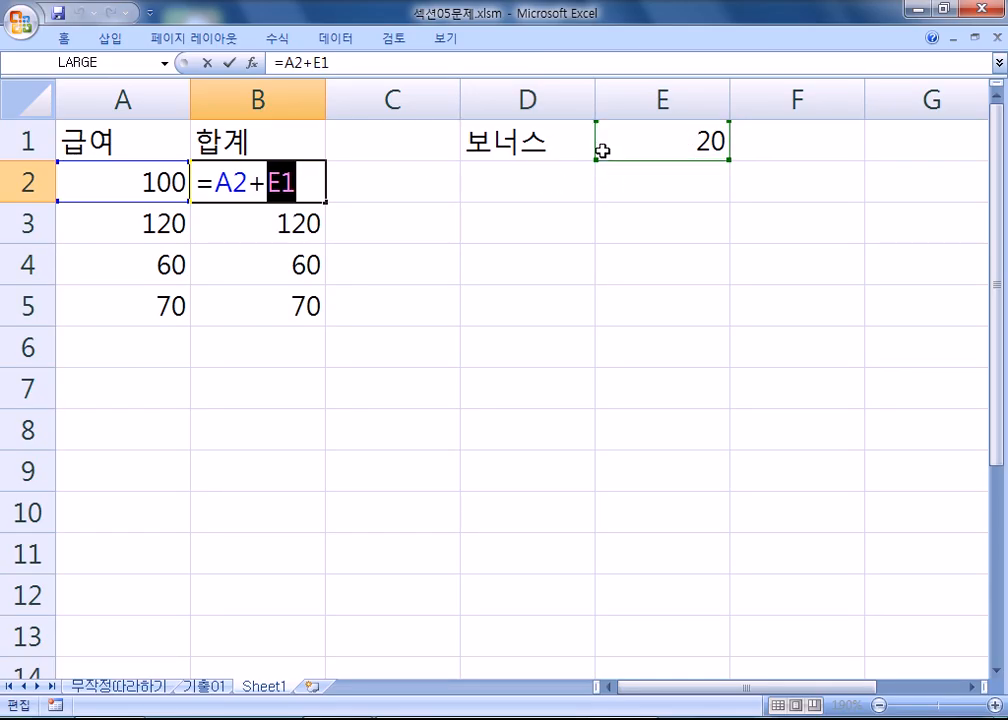
{"action": "left_click", "coordinate": [275, 183]}
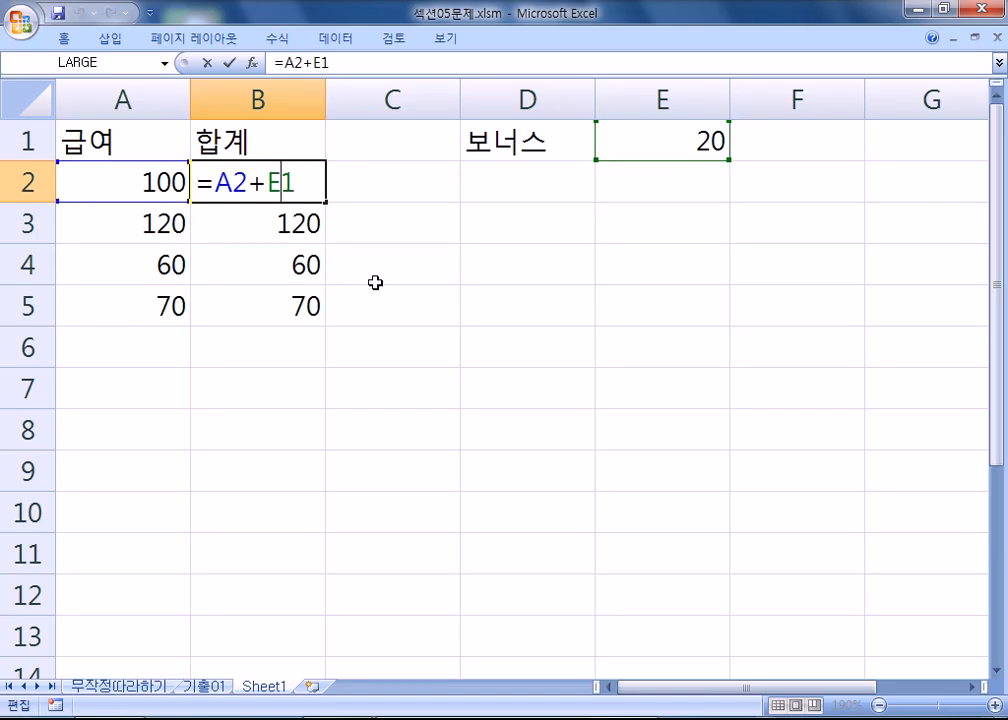
{"action": "key", "text": "F4"}
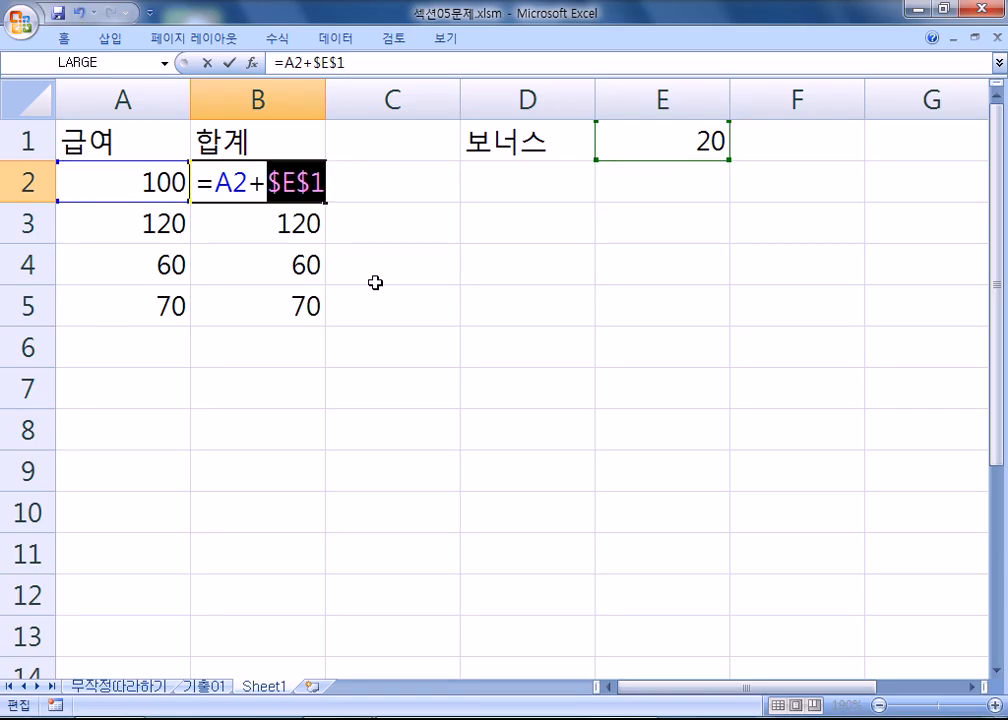
Step: Replace the bonus reference in B2's formula by writing $E$1 out manually
{"action": "left_click", "coordinate": [265, 181]}
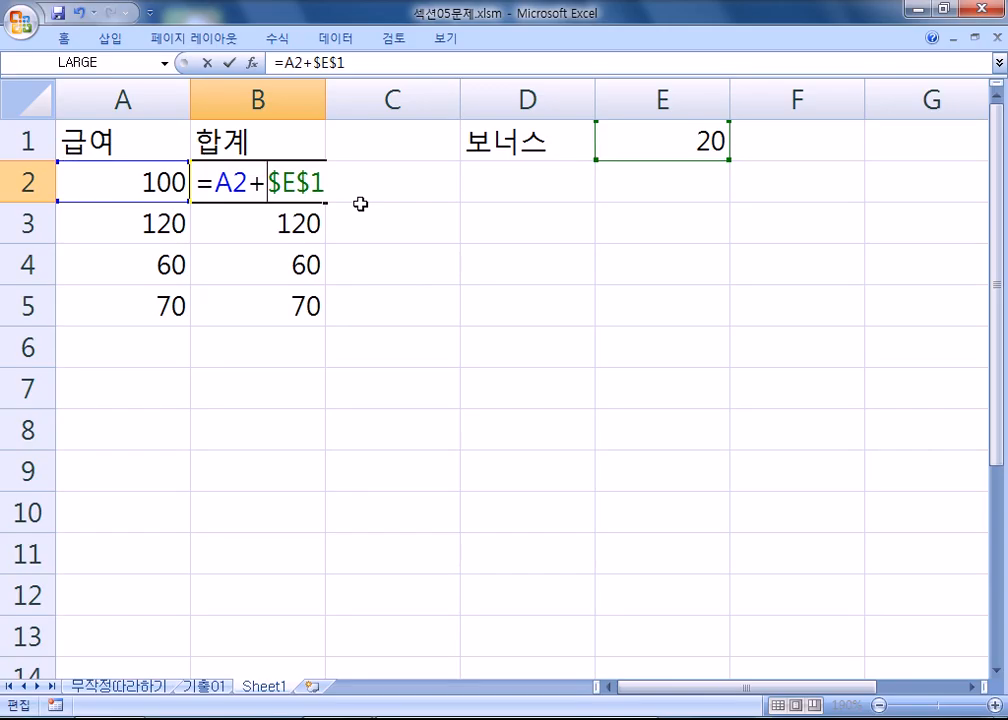
{"action": "left_click_drag", "start_coordinate": [267, 183], "coordinate": [388, 197]}
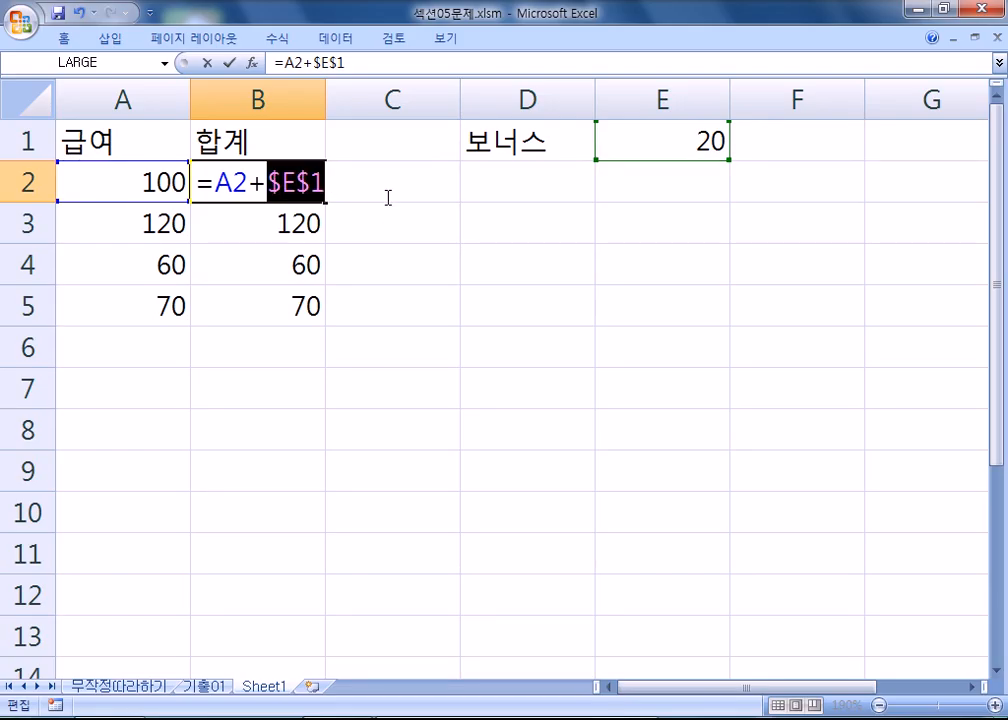
{"action": "type", "text": "$ㅇ"}
{"action": "key", "text": "BackSpace"}
{"action": "type", "text": "D"}
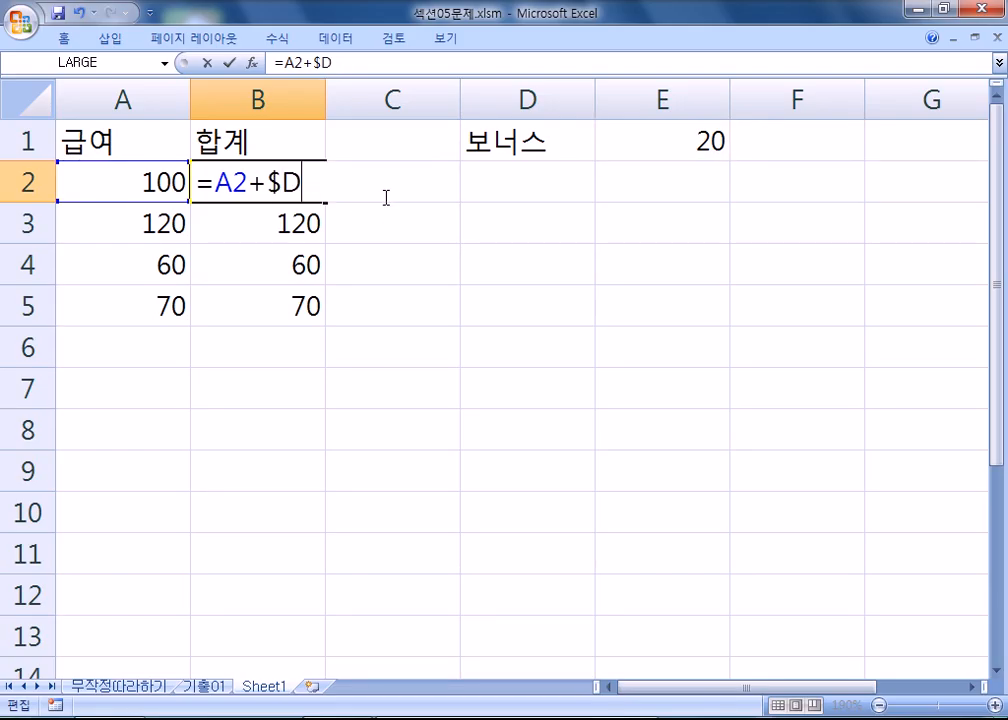
{"action": "key", "text": "BackSpace"}
{"action": "type", "text": "E$1"}
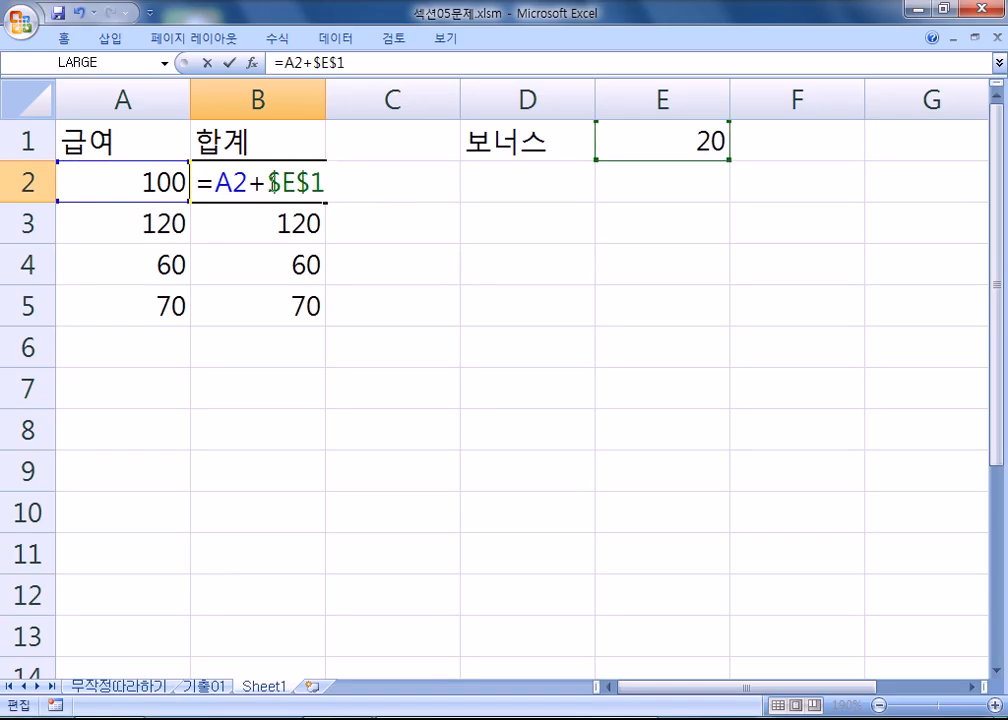
Step: Re-pick E1 as the bonus reference in B2's formula and cycle it through the relative, absolute and mixed forms, ending on $E$1
{"action": "left_click_drag", "start_coordinate": [267, 183], "coordinate": [433, 172]}
{"action": "key", "text": "BackSpace"}
{"action": "left_click", "coordinate": [675, 130]}
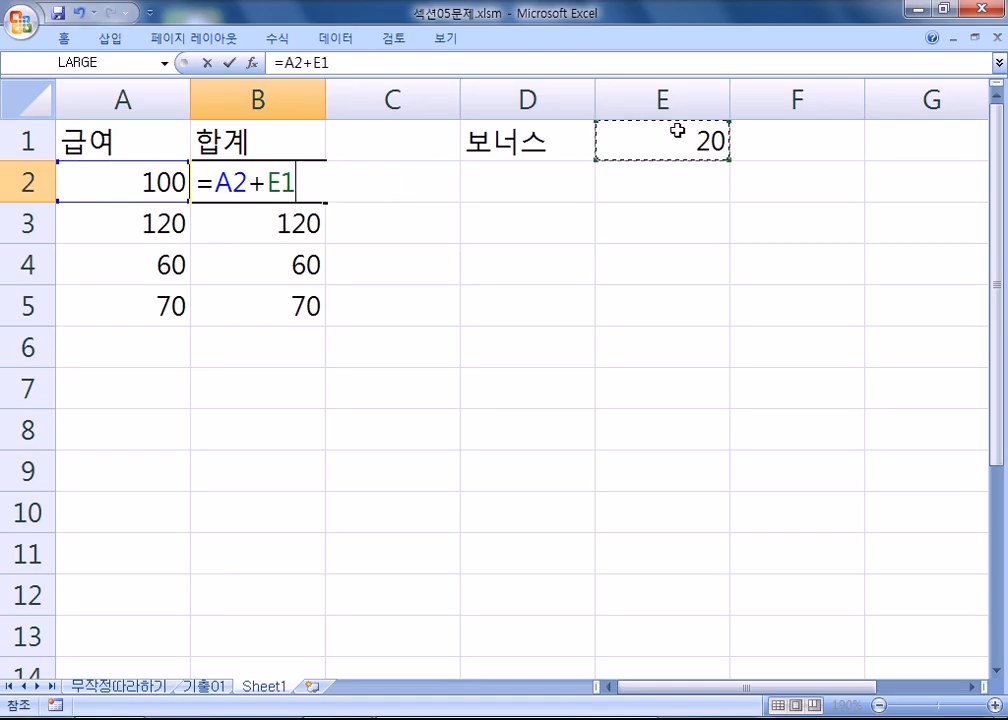
{"action": "key", "text": "F4"}
{"action": "key", "text": "F4"}
{"action": "key", "text": "F4"}
{"action": "key", "text": "F4"}
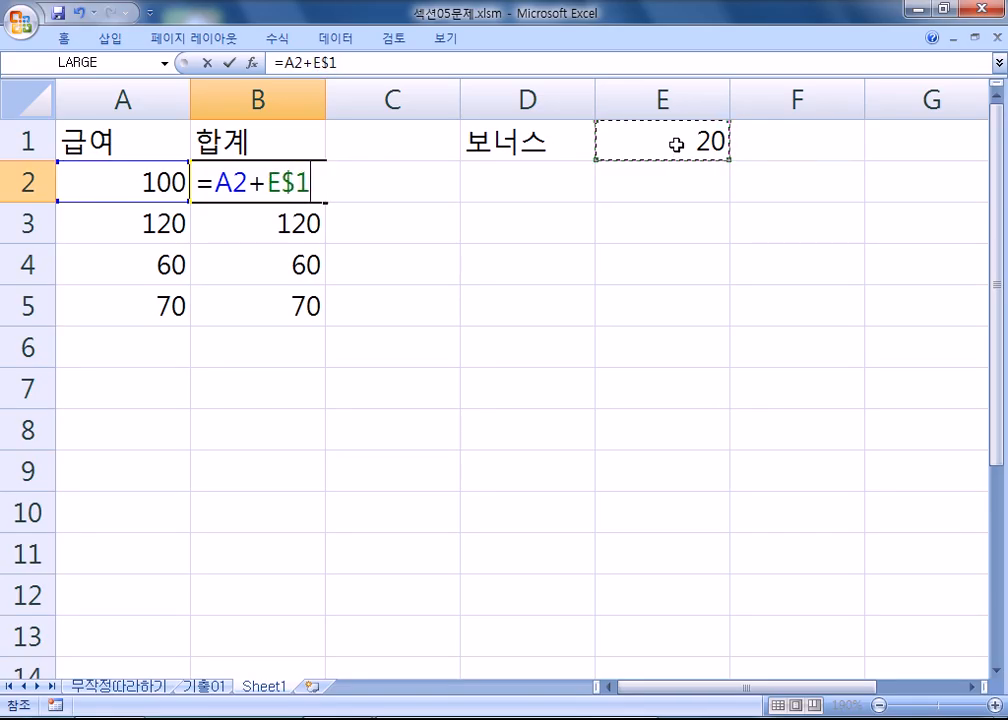
{"action": "key", "text": "F4"}
{"action": "key", "text": "F4"}
{"action": "key", "text": "F4"}
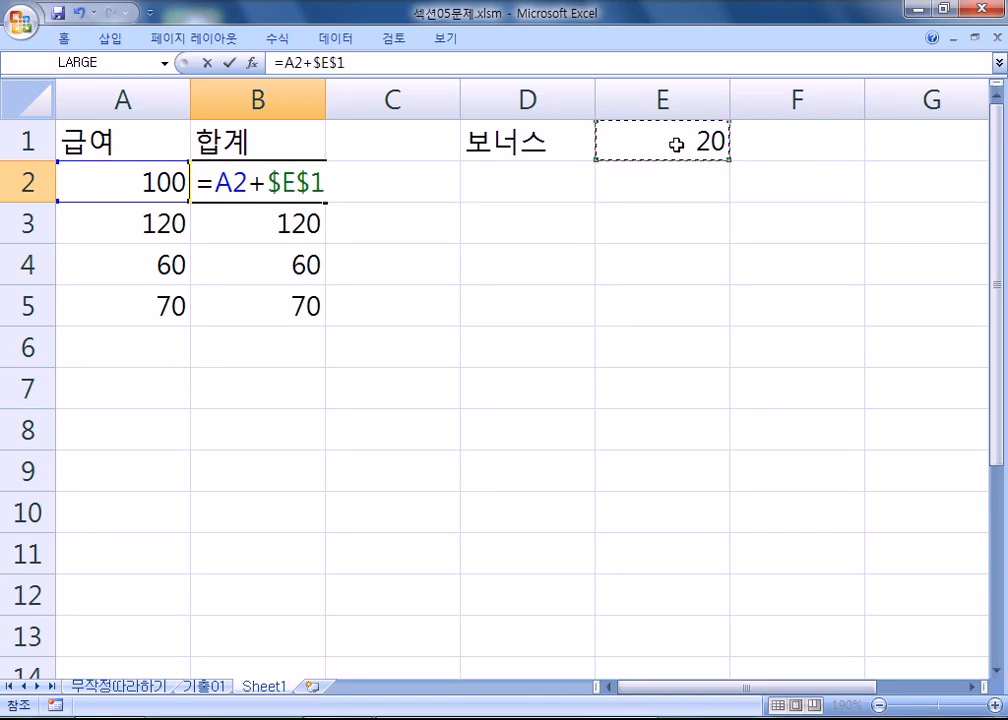
{"action": "key", "text": "F4"}
{"action": "key", "text": "F4"}
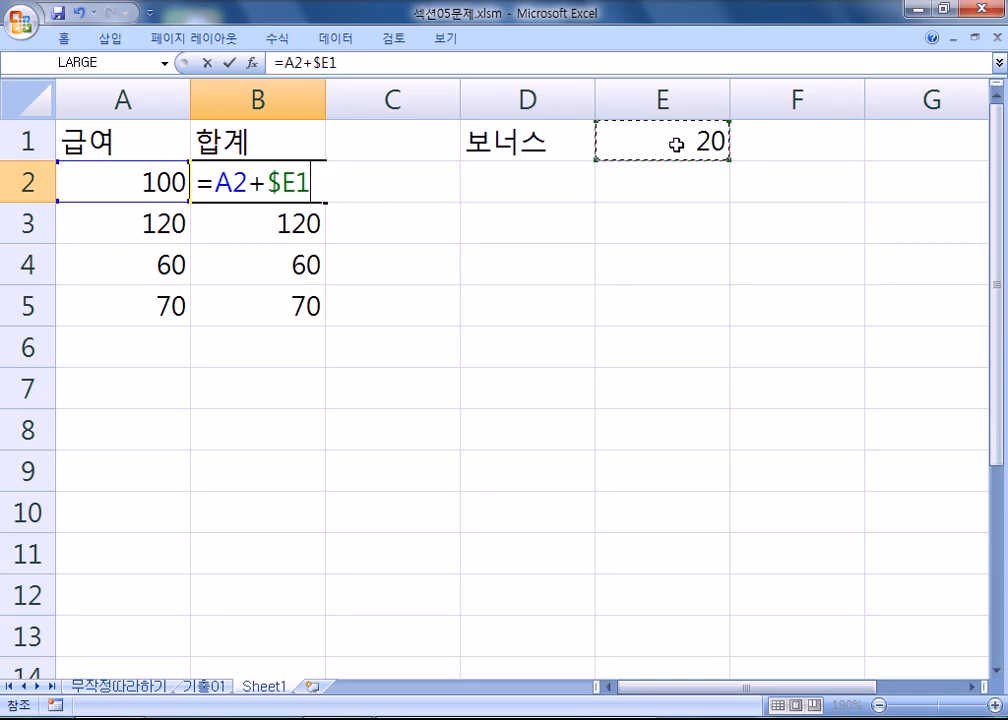
{"action": "key", "text": "F4"}
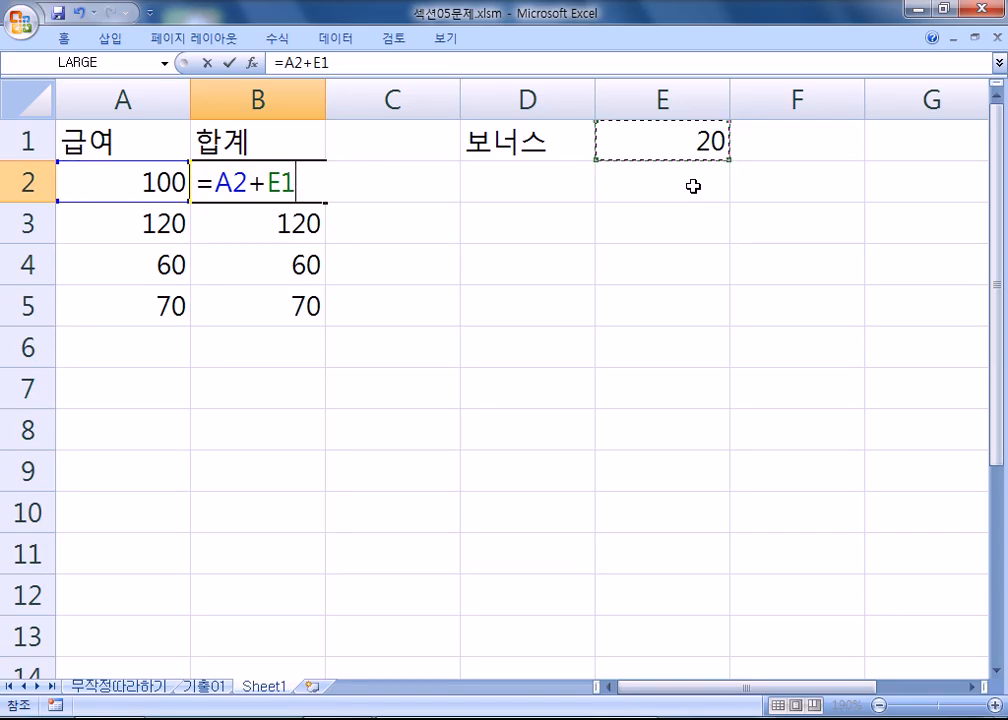
{"action": "key", "text": "F4"}
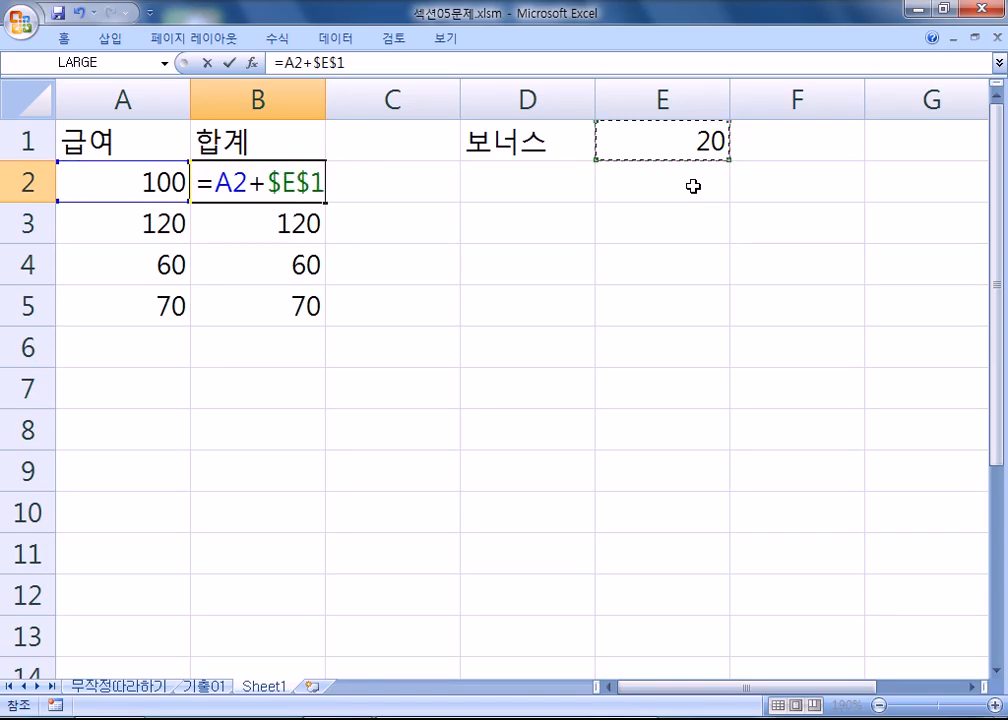
Step: Commit the formula =A2+$E$1 in B2 and fill it down through B5
{"action": "left_click", "coordinate": [237, 177]}
{"action": "key", "text": "Return"}
{"action": "left_click", "coordinate": [312, 184]}
{"action": "left_click_drag", "start_coordinate": [326, 204], "coordinate": [326, 306]}
Step: Examine the cell references used by the copied 합계 formulas in B3, B4 and B5
{"action": "left_click", "coordinate": [295, 224]}
{"action": "double_click", "coordinate": [295, 224]}
{"action": "key", "text": "Escape"}
{"action": "left_click", "coordinate": [263, 263]}
{"action": "double_click", "coordinate": [263, 263]}
{"action": "left_click", "coordinate": [283, 317]}
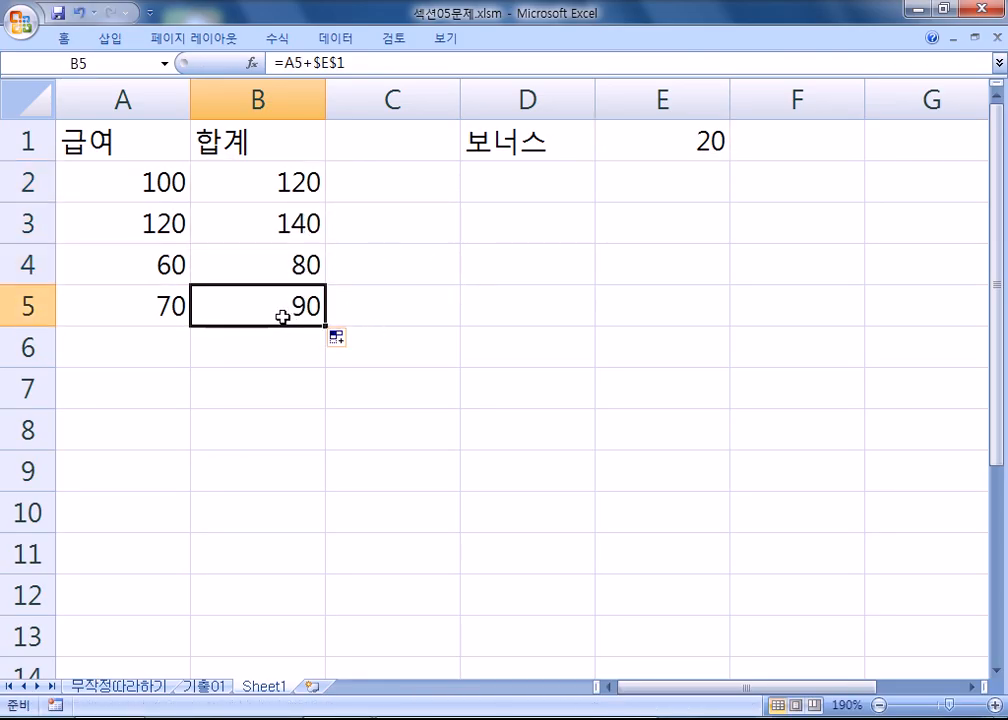
{"action": "double_click", "coordinate": [283, 317]}
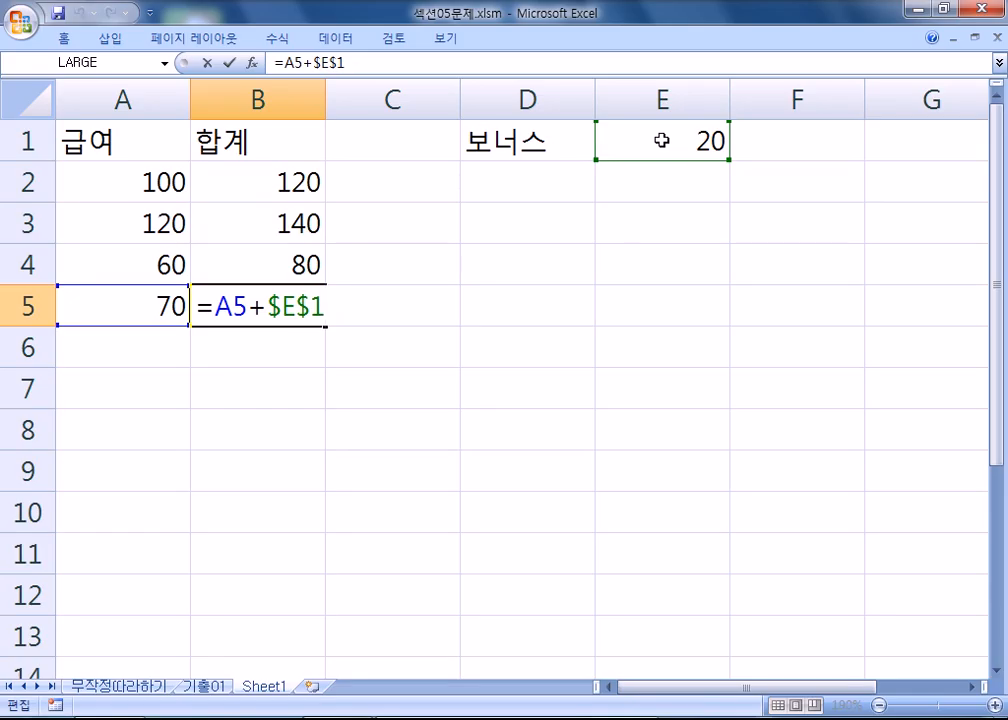
{"action": "key", "text": "Escape"}
Step: Show the sheet's formulas instead of their values and narrow columns A through D
{"action": "left_click", "coordinate": [102, 176]}
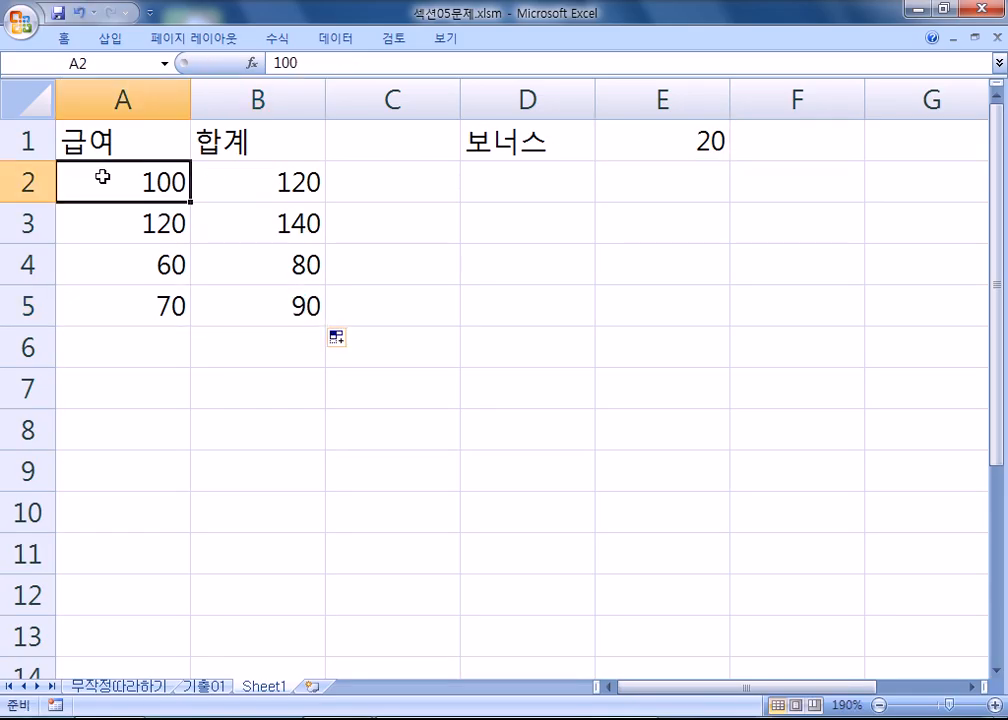
{"action": "key", "text": "ctrl+grave"}
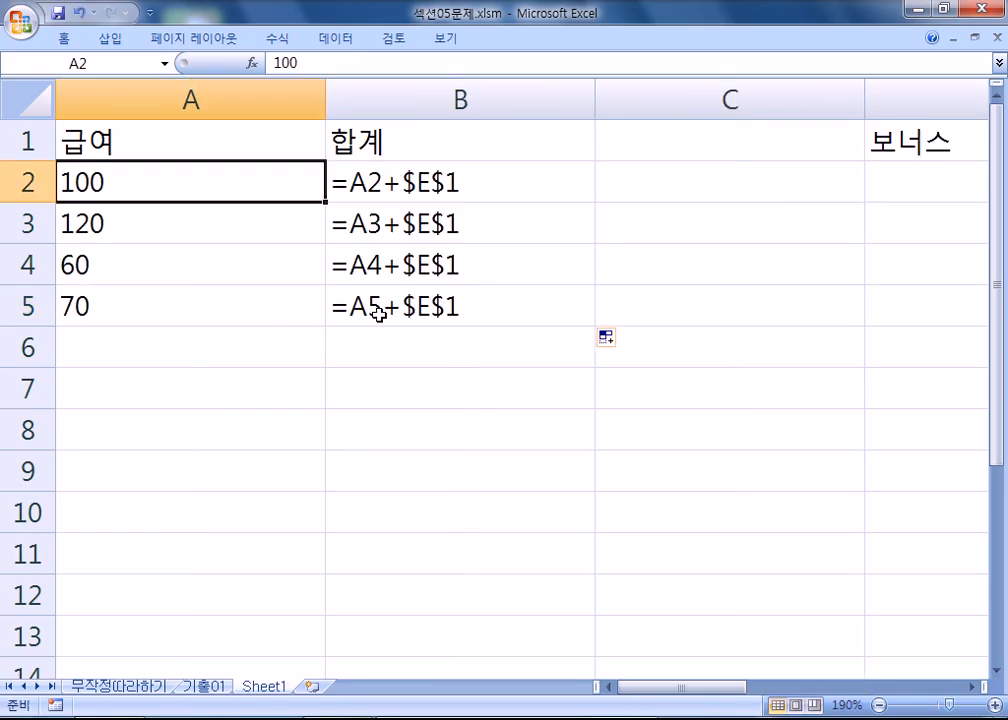
{"action": "left_click_drag", "start_coordinate": [861, 110], "coordinate": [697, 101]}
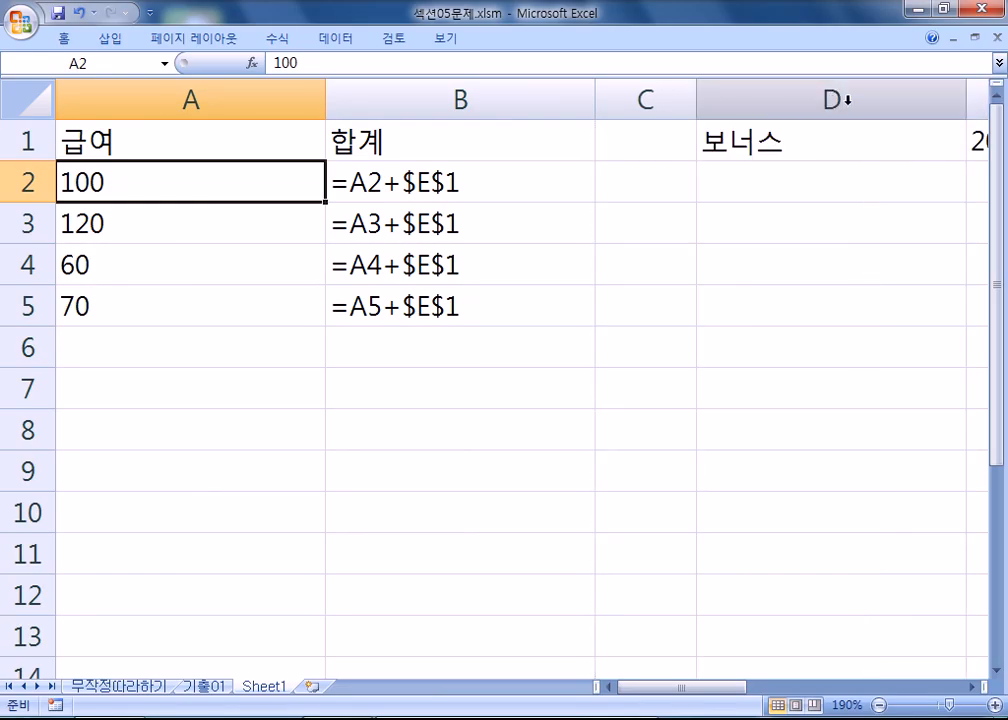
{"action": "left_click_drag", "start_coordinate": [967, 101], "coordinate": [809, 101]}
{"action": "left_click_drag", "start_coordinate": [594, 101], "coordinate": [542, 101]}
{"action": "left_click_drag", "start_coordinate": [328, 105], "coordinate": [238, 101]}
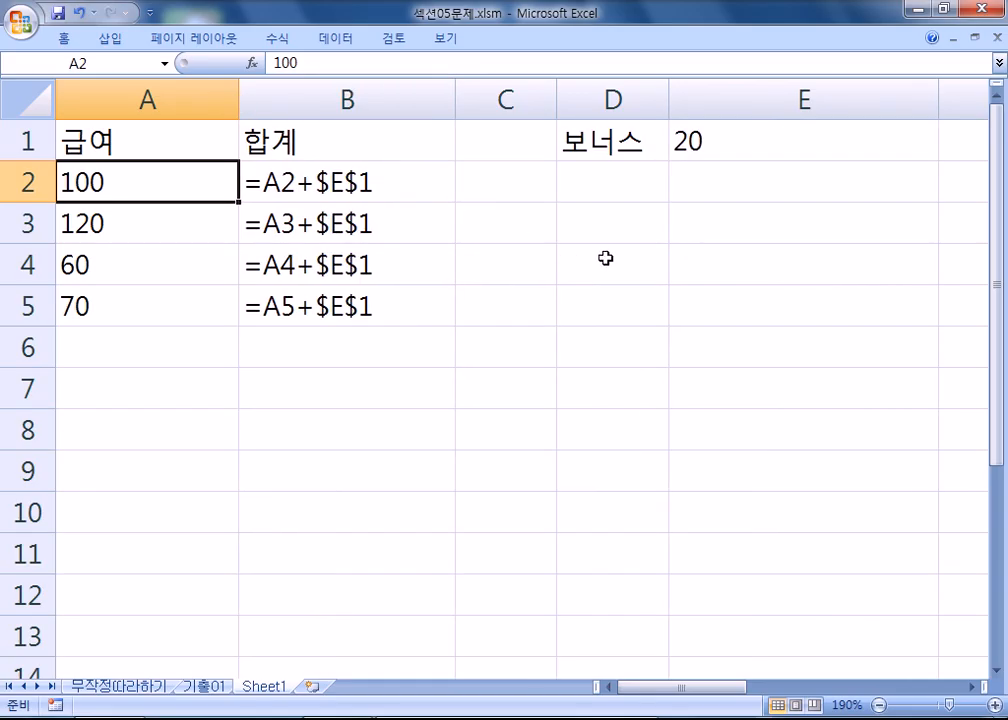
{"action": "left_click", "coordinate": [764, 140]}
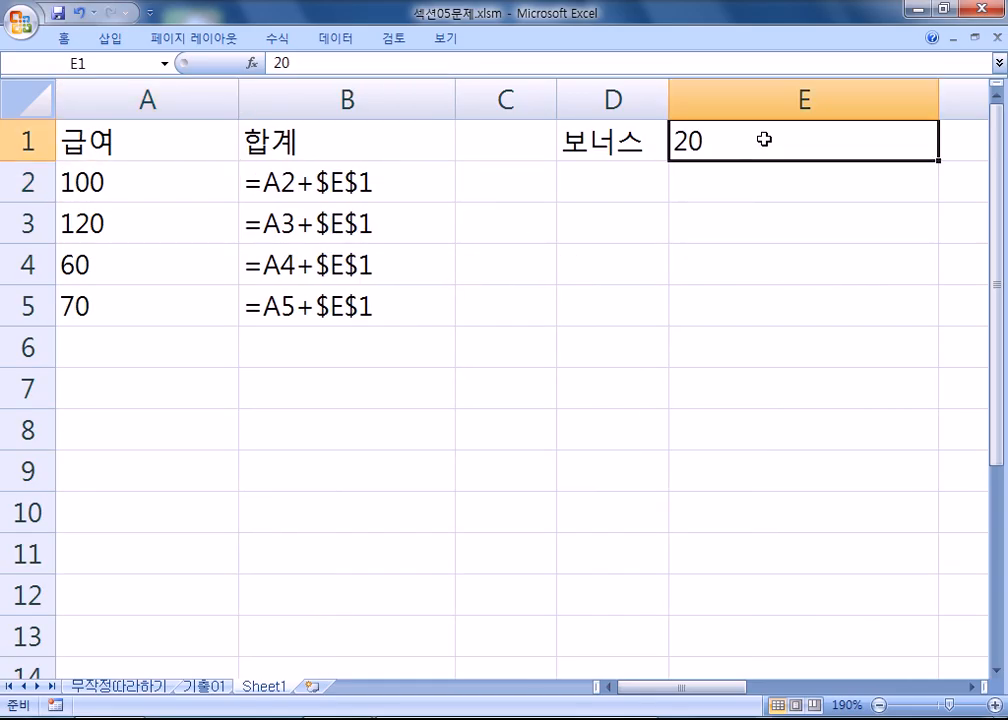
Step: Change the absolute bonus reference in the B2 and B3 formulas to relative, giving =A2+E1 and =A3+E1
{"action": "double_click", "coordinate": [336, 180]}
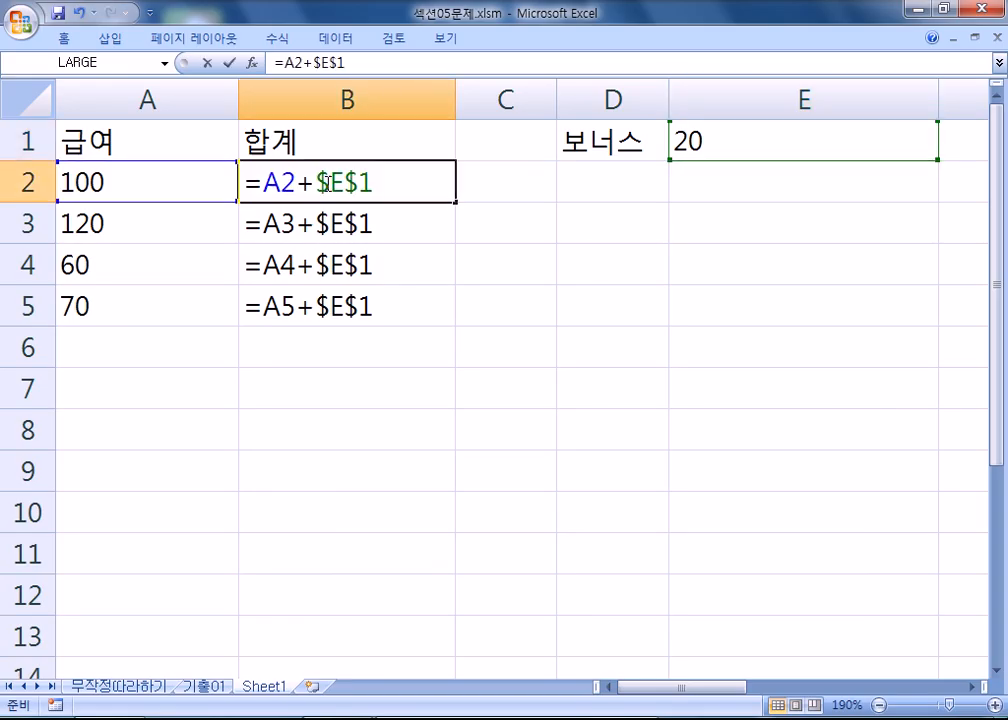
{"action": "key", "text": "F4"}
{"action": "key", "text": "F4"}
{"action": "key", "text": "F4"}
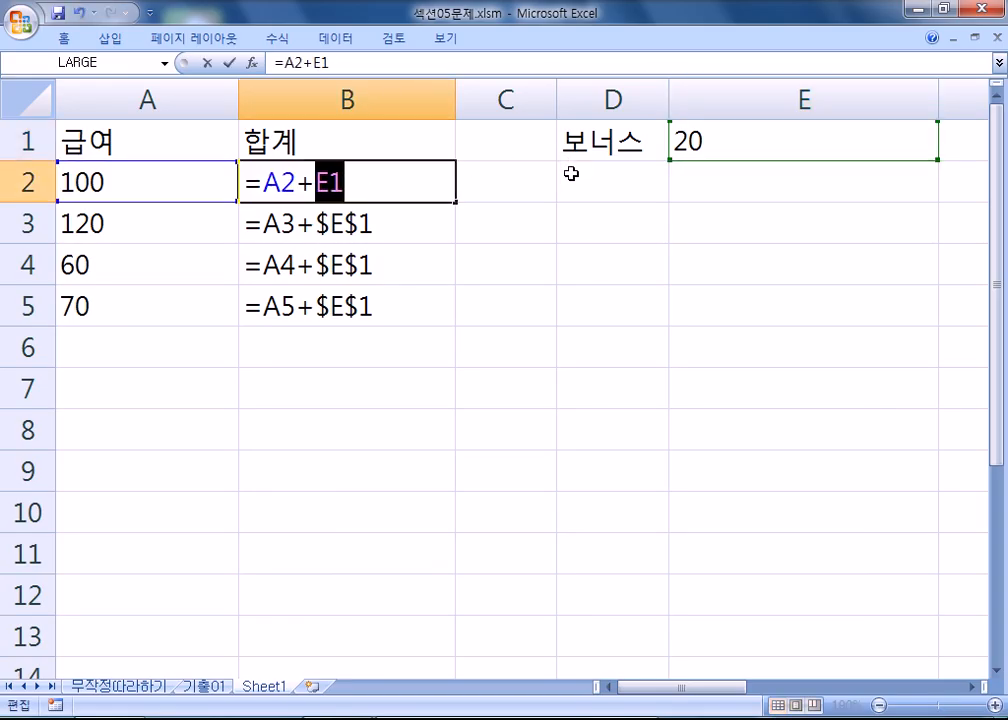
{"action": "key", "text": "Return"}
{"action": "key", "text": "F2"}
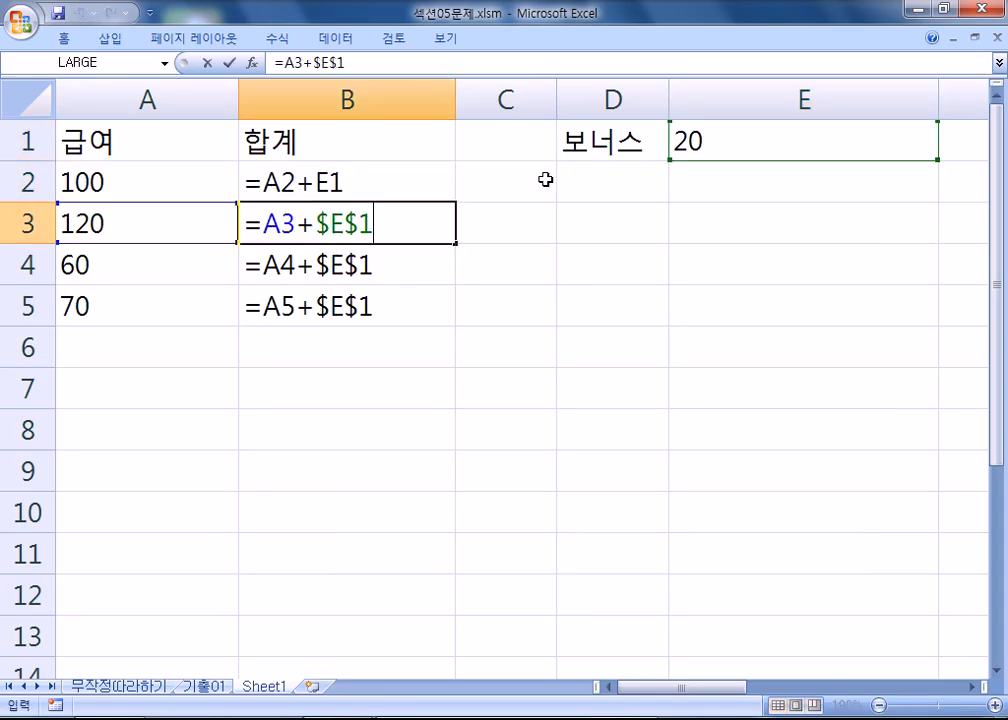
{"action": "key", "text": "F4"}
{"action": "key", "text": "F4"}
{"action": "key", "text": "F4"}
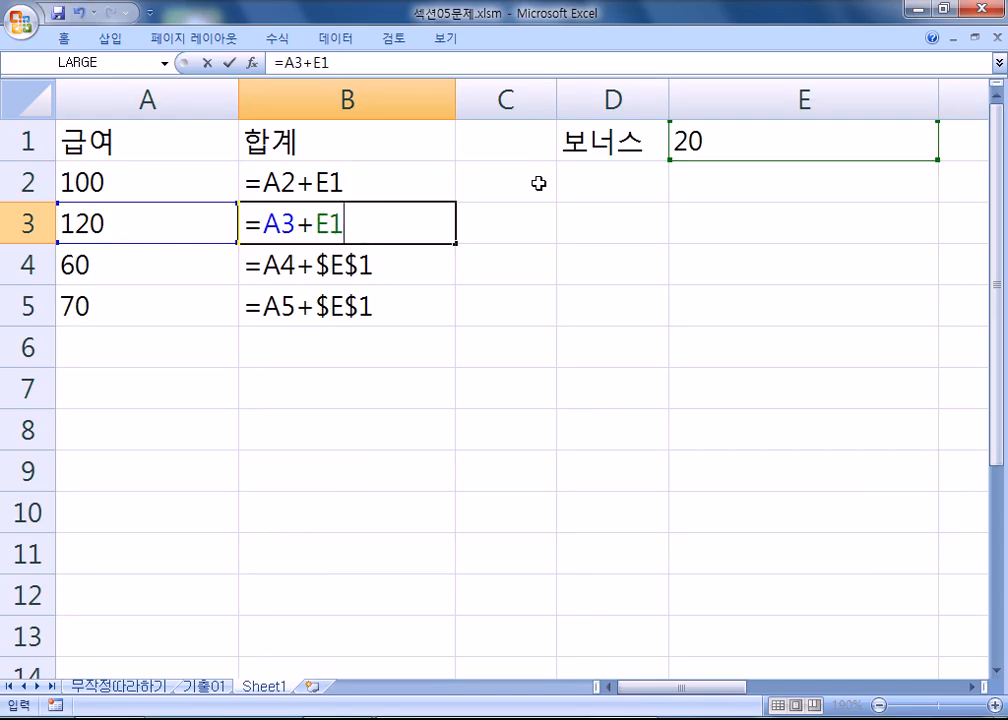
{"action": "key", "text": "Return"}
Step: Change the absolute bonus reference in the B4 and B5 formulas to relative, giving =A4+E1 and =A5+E1
{"action": "key", "text": "F2"}
{"action": "key", "text": "F4"}
{"action": "key", "text": "F4"}
{"action": "key", "text": "F4"}
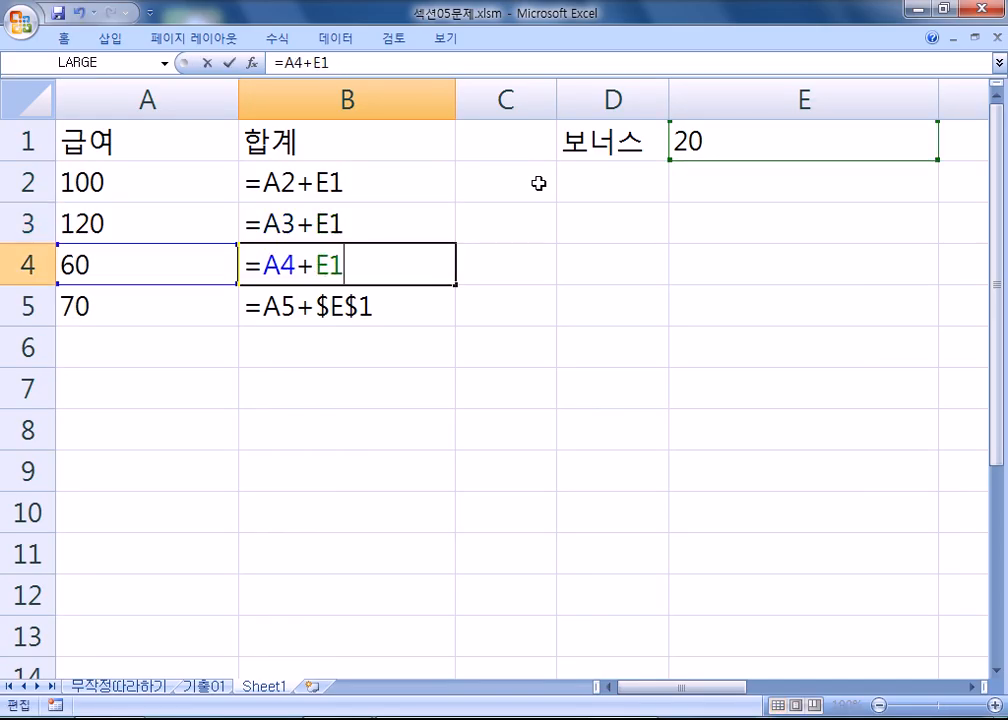
{"action": "key", "text": "Return"}
{"action": "key", "text": "F2"}
{"action": "key", "text": "F4"}
{"action": "key", "text": "F4"}
{"action": "key", "text": "F4"}
{"action": "key", "text": "Return"}
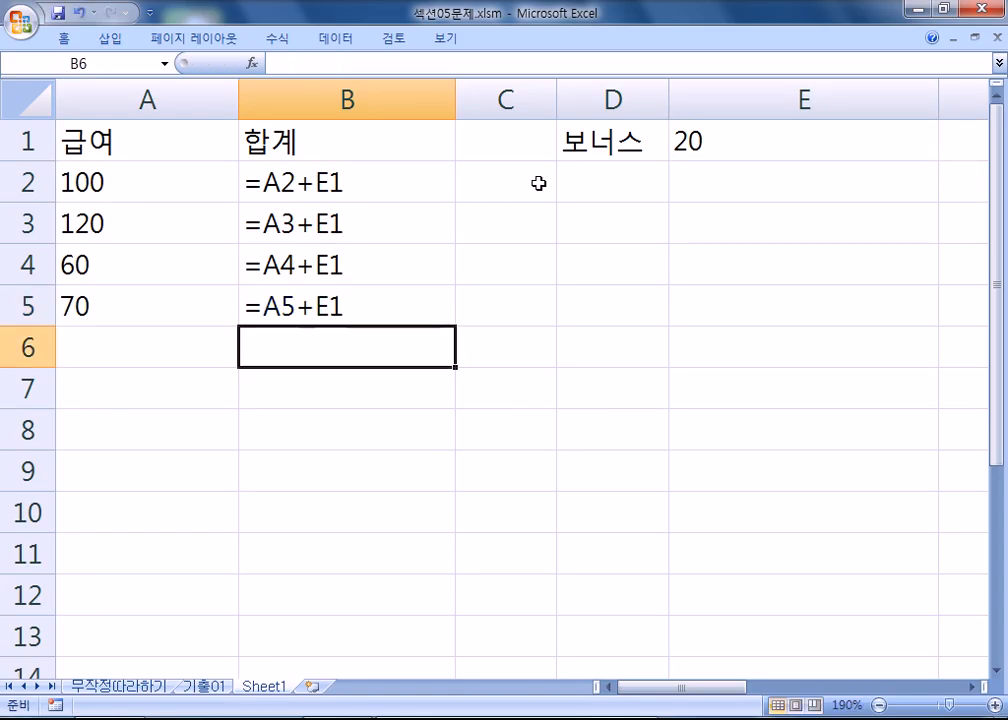
Step: Narrow column E to fit the bonus value and review the salary cells A2 to A4 that the 합계 formulas reference
{"action": "left_click_drag", "start_coordinate": [451, 181], "coordinate": [385, 305]}
{"action": "left_click", "coordinate": [306, 426]}
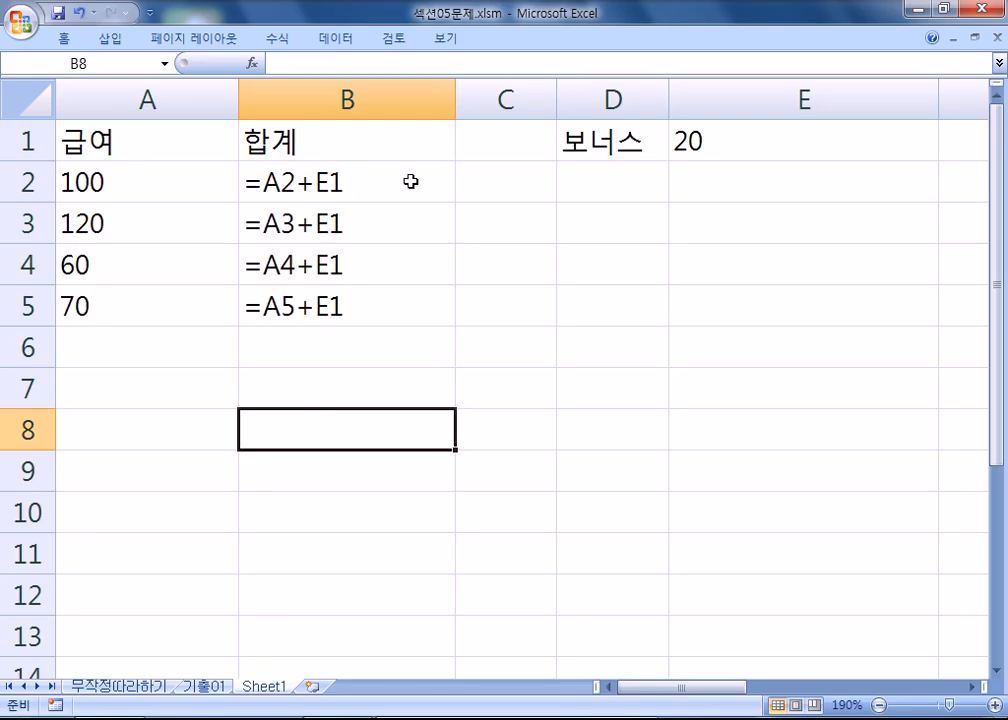
{"action": "left_click", "coordinate": [724, 146]}
{"action": "left_click_drag", "start_coordinate": [941, 96], "coordinate": [735, 100]}
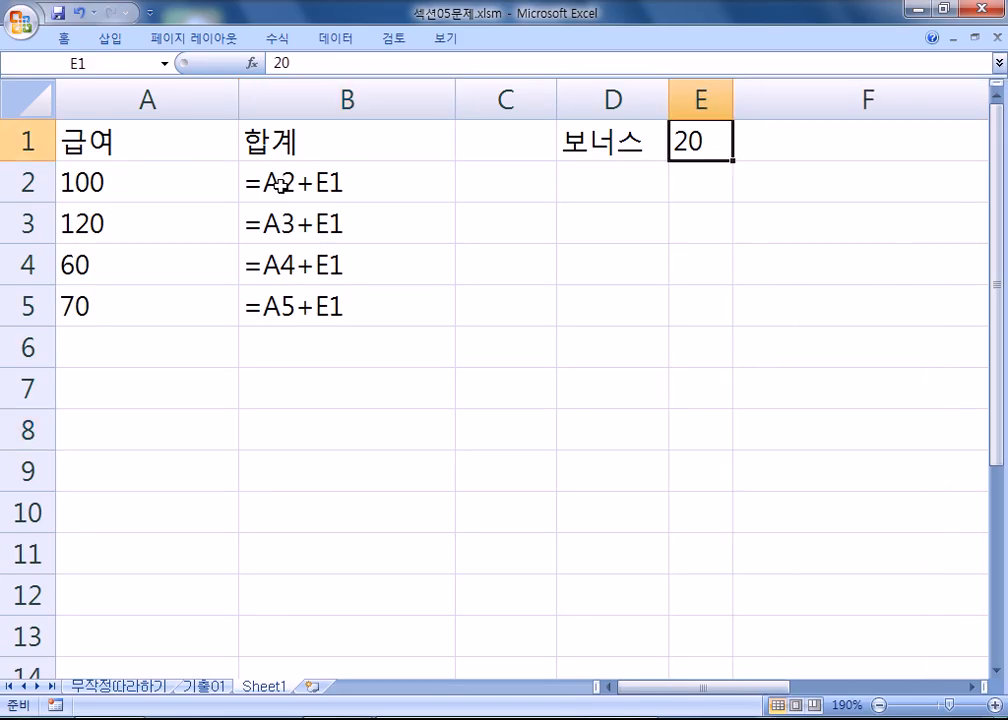
{"action": "left_click", "coordinate": [90, 184]}
{"action": "left_click", "coordinate": [122, 229]}
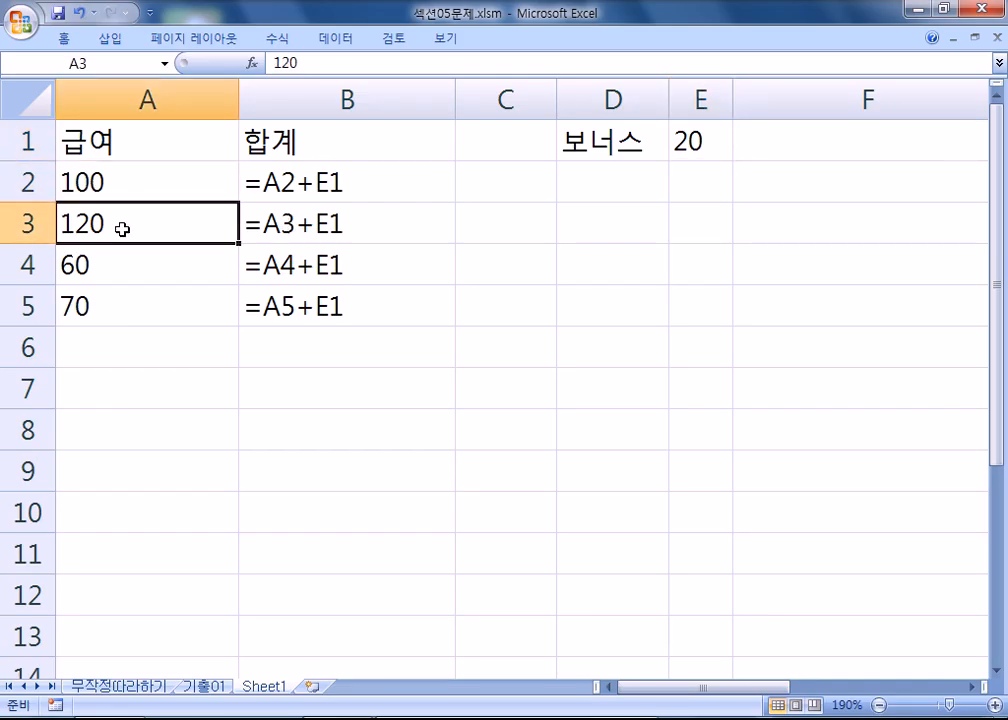
{"action": "left_click", "coordinate": [157, 264]}
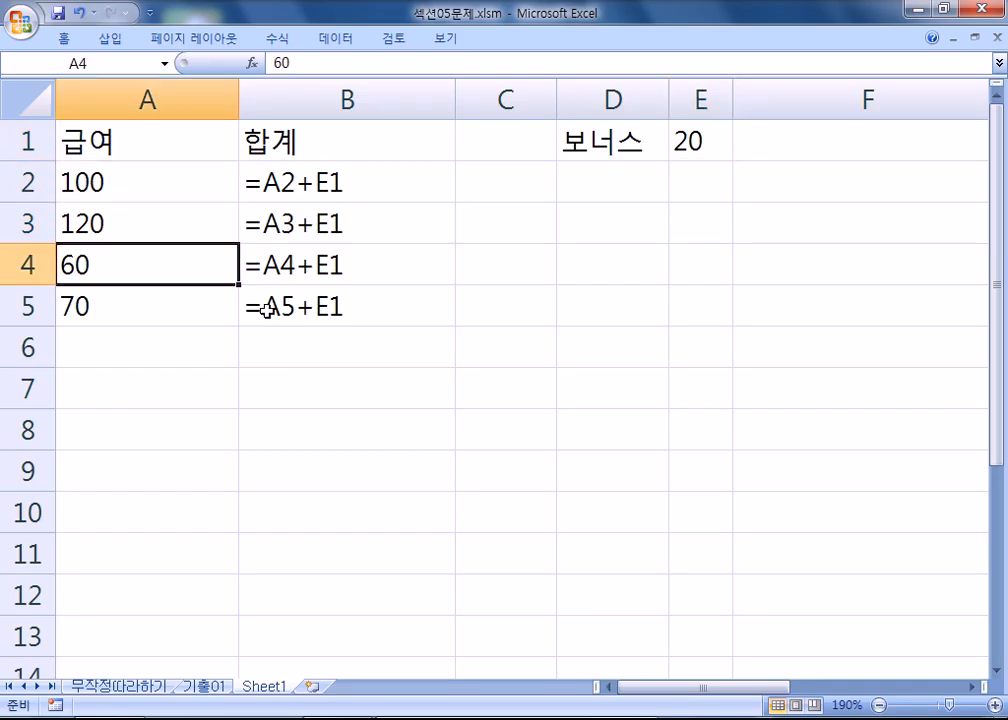
Step: Make the bonus cell reference absolute in B2 so its formula reads =A2+$E$1
{"action": "left_click", "coordinate": [163, 310]}
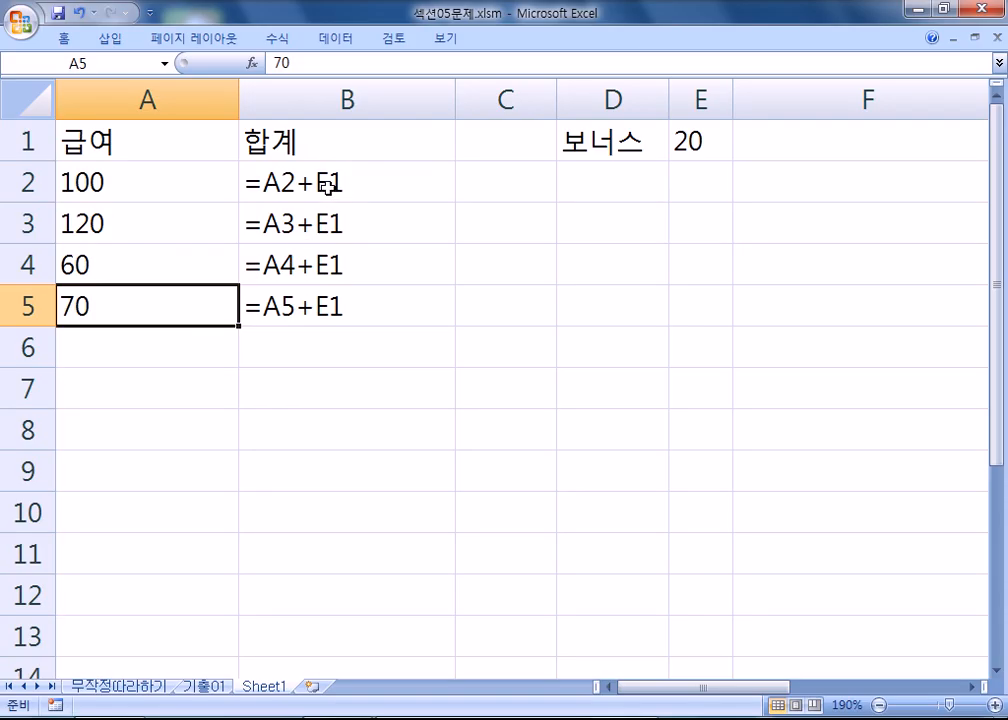
{"action": "left_click", "coordinate": [693, 143]}
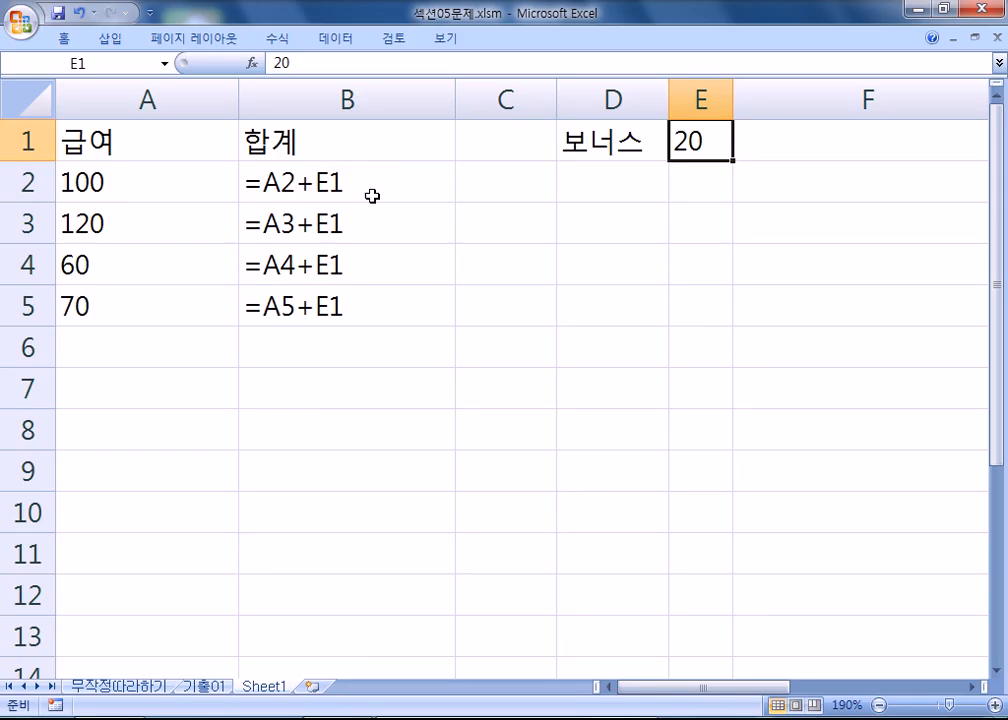
{"action": "double_click", "coordinate": [331, 182]}
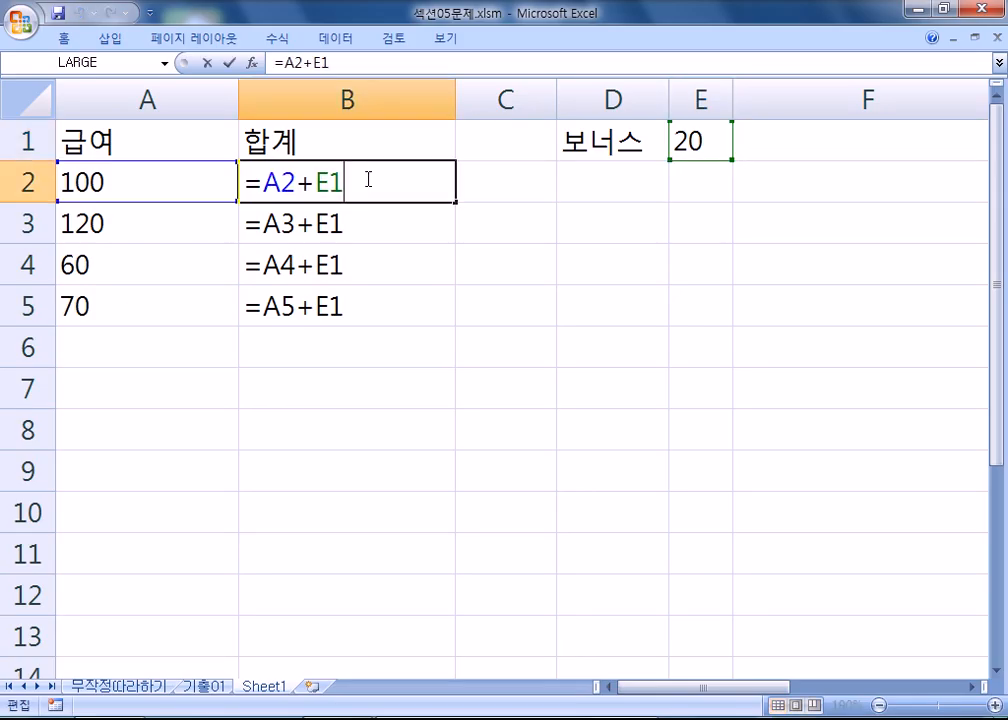
{"action": "key", "text": "F4"}
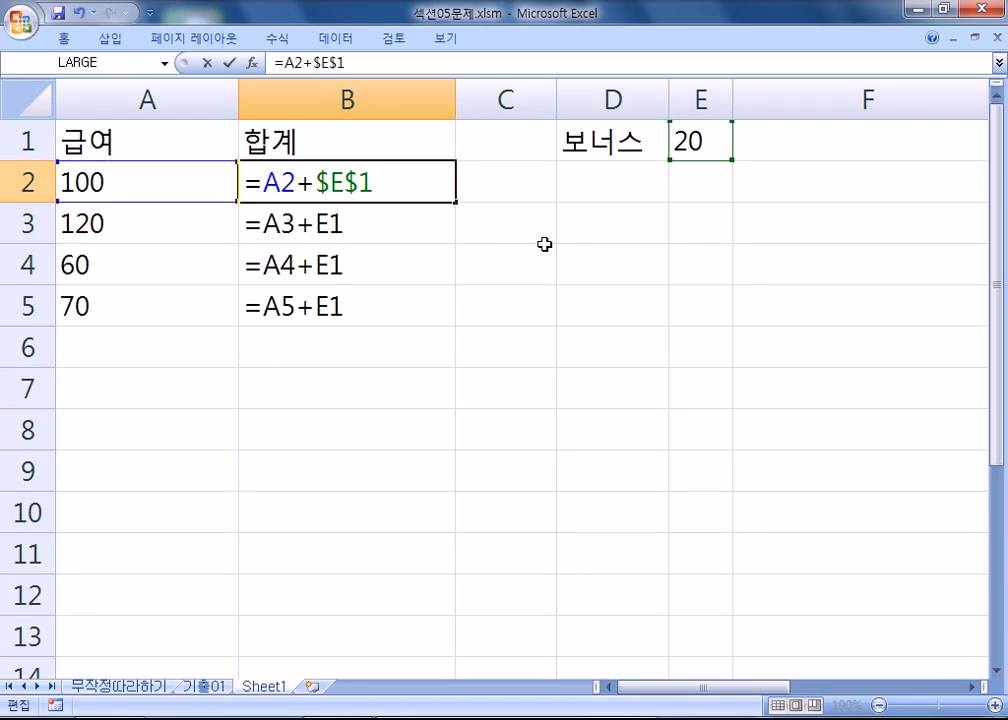
{"action": "key", "text": "Return"}
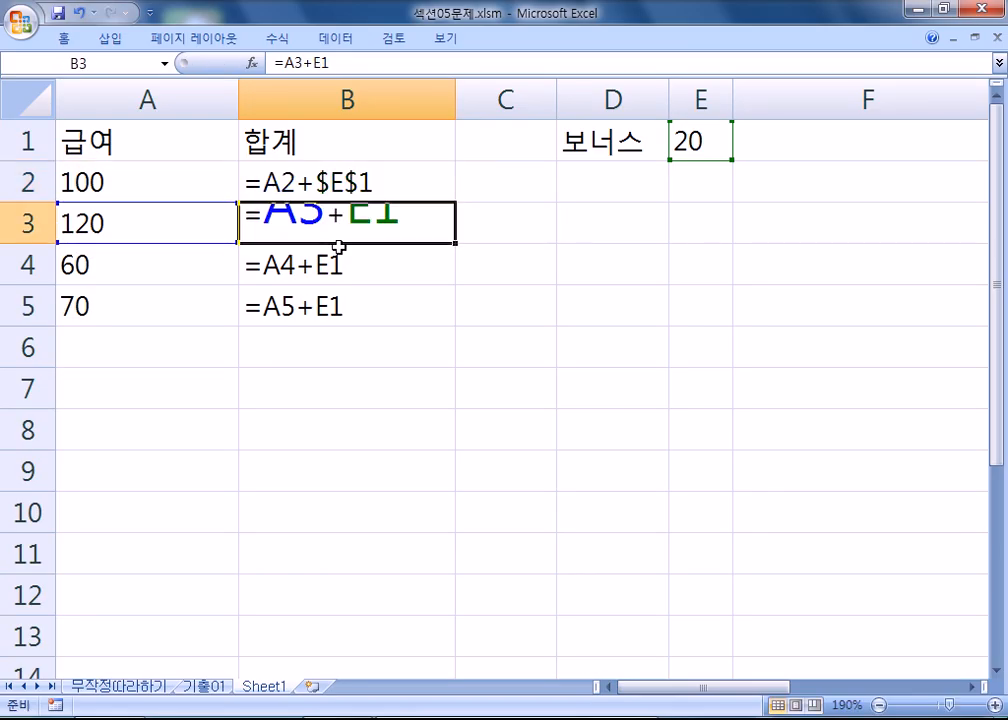
Step: Copy the B2 total formula down through B5
{"action": "left_click", "coordinate": [387, 180]}
{"action": "left_click_drag", "start_coordinate": [455, 204], "coordinate": [452, 315]}
{"action": "left_click", "coordinate": [356, 354]}
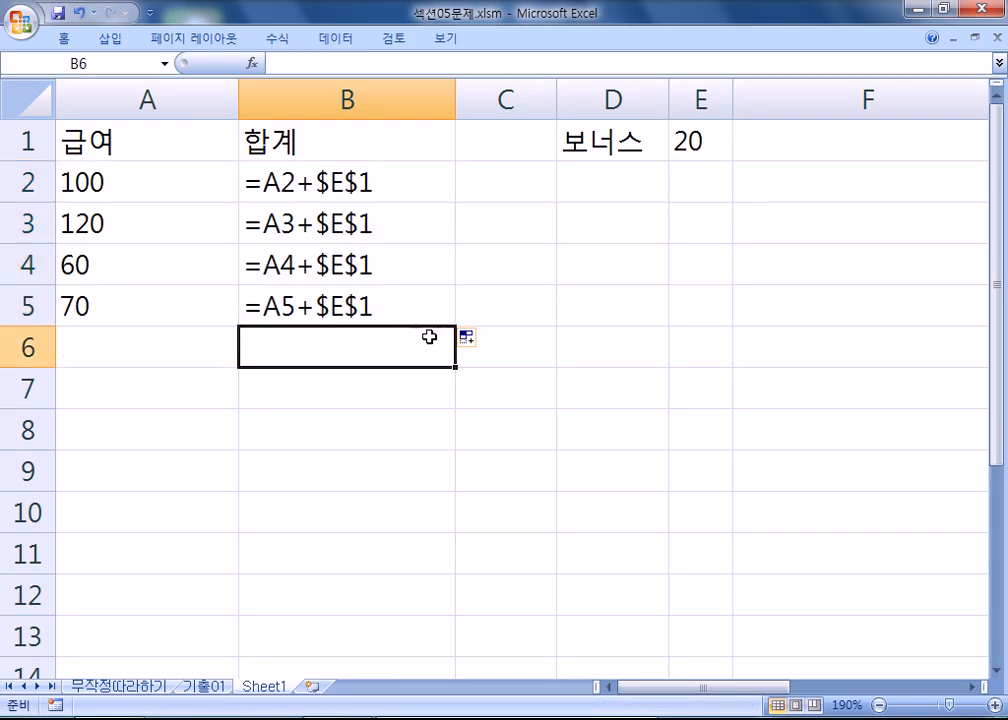
Step: Display calculated results instead of formulas and autofit column D to its 보너스 label
{"action": "key", "text": "ctrl+grave"}
{"action": "double_click", "coordinate": [393, 100]}
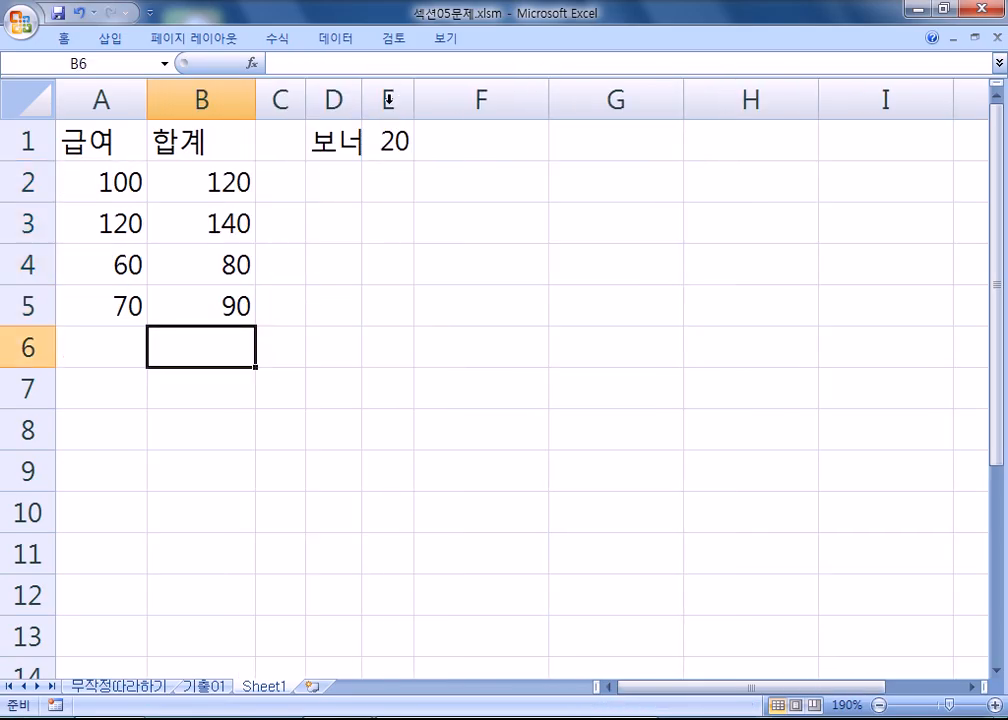
{"action": "double_click", "coordinate": [360, 112]}
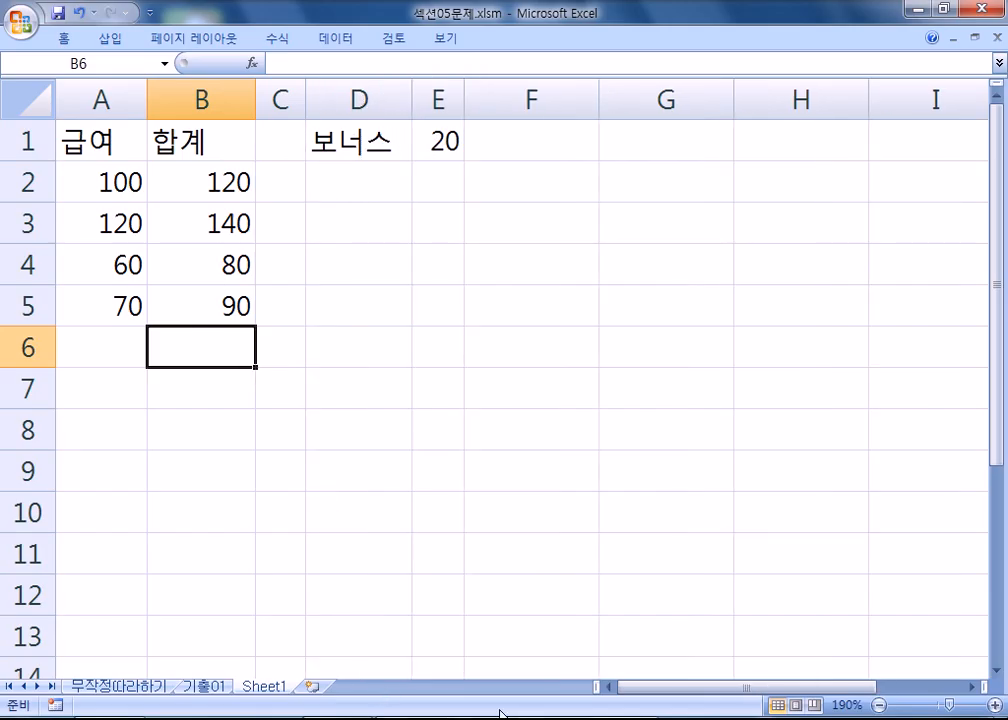
Step: On the 무작정따라하기 sheet, clear the existing ranks from the 순위 cells H4:H11
{"action": "left_click", "coordinate": [132, 697]}
{"action": "scroll", "coordinate": [607, 317], "scroll_direction": "up", "scroll_amount": 2}
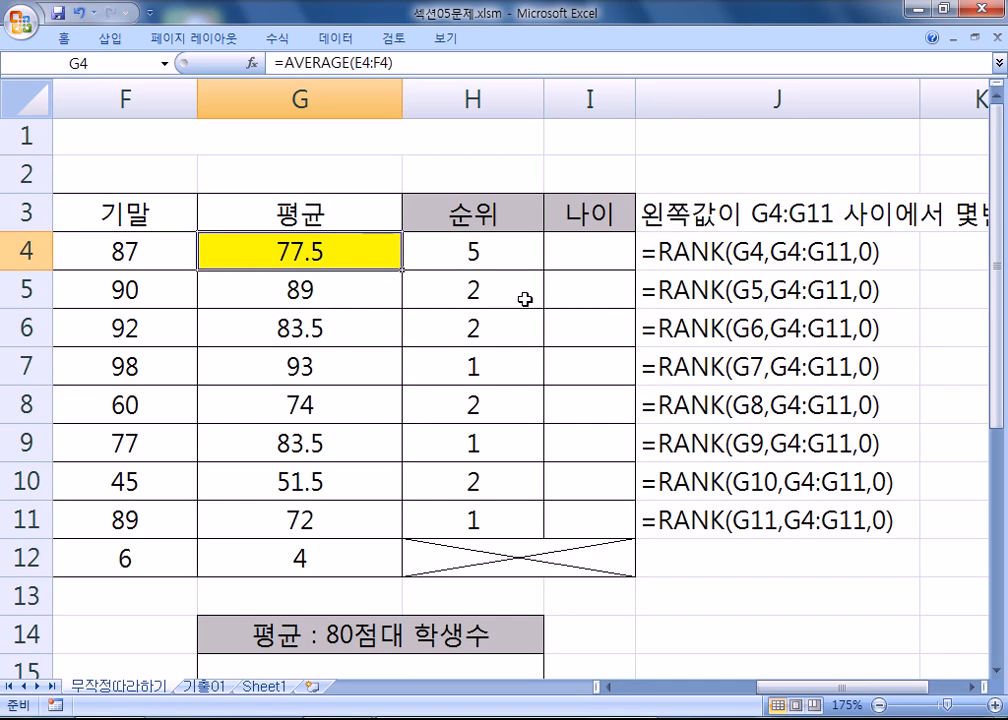
{"action": "left_click", "coordinate": [448, 259]}
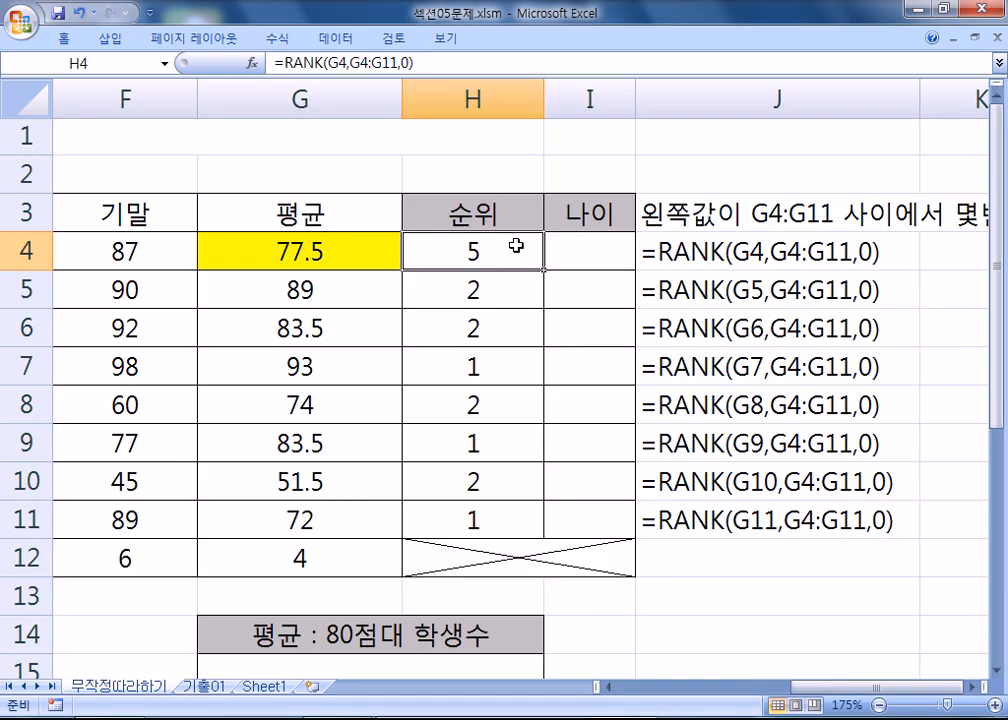
{"action": "left_click_drag", "start_coordinate": [527, 248], "coordinate": [475, 515]}
{"action": "key", "text": "Delete"}
Step: Begin a RANK formula in H4 with G4 as the number and G4:G11 as the reference range
{"action": "left_click", "coordinate": [497, 252]}
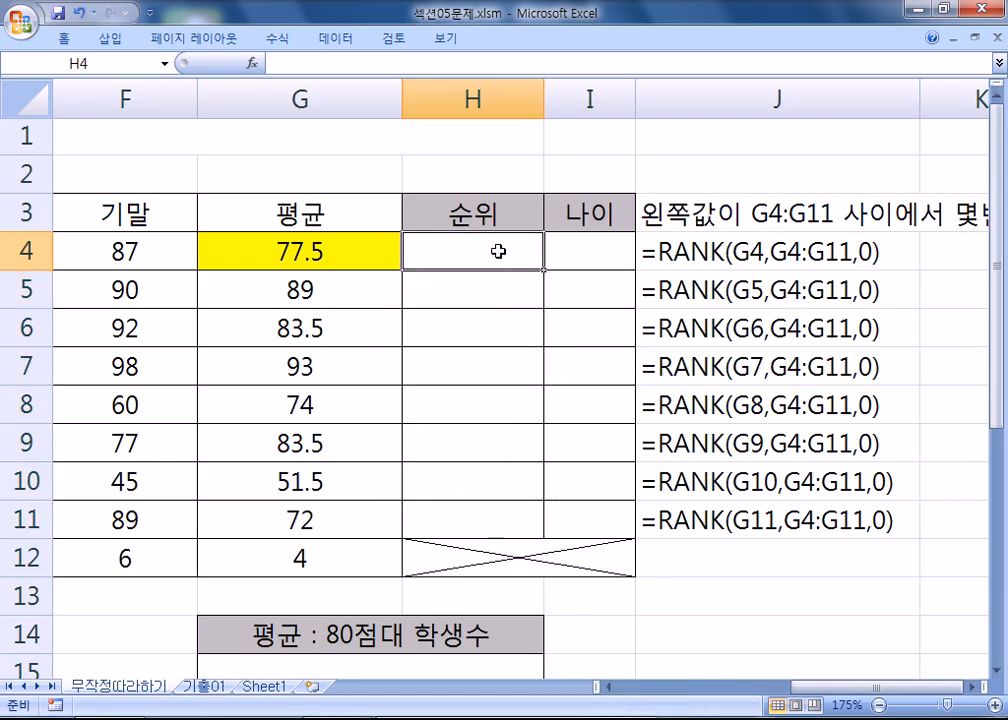
{"action": "type", "text": "=RAN"}
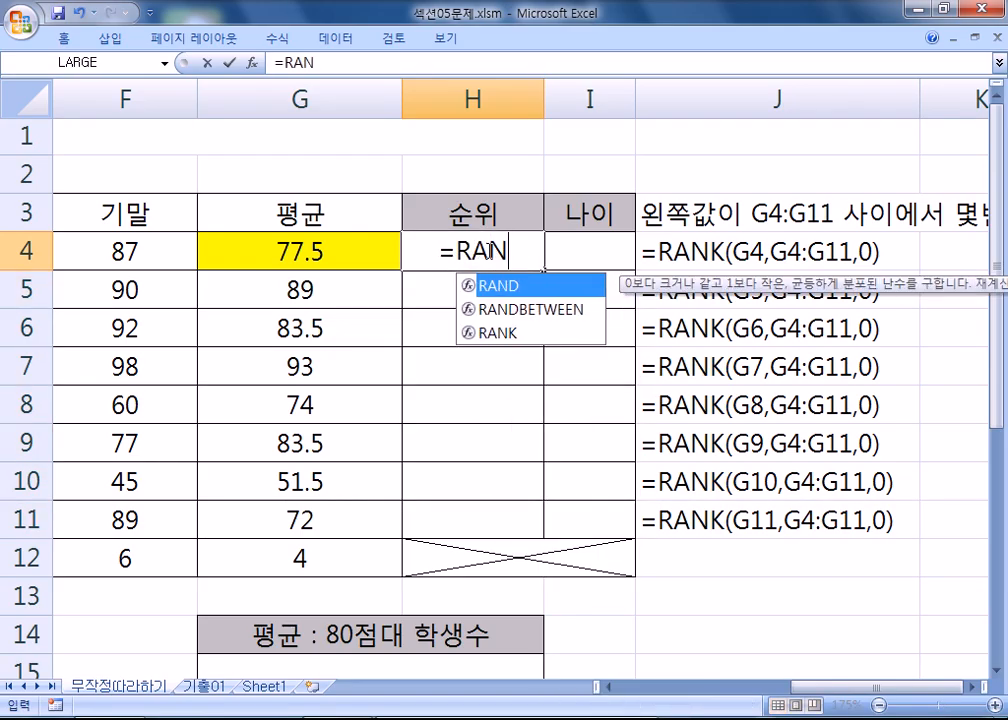
{"action": "type", "text": "K("}
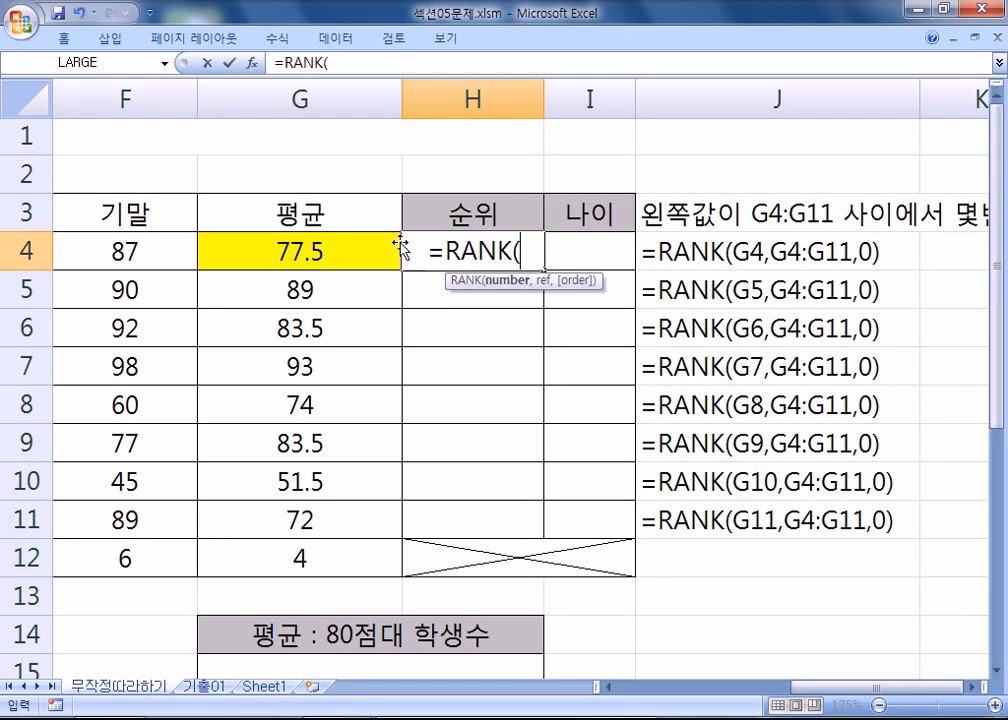
{"action": "left_click", "coordinate": [313, 254]}
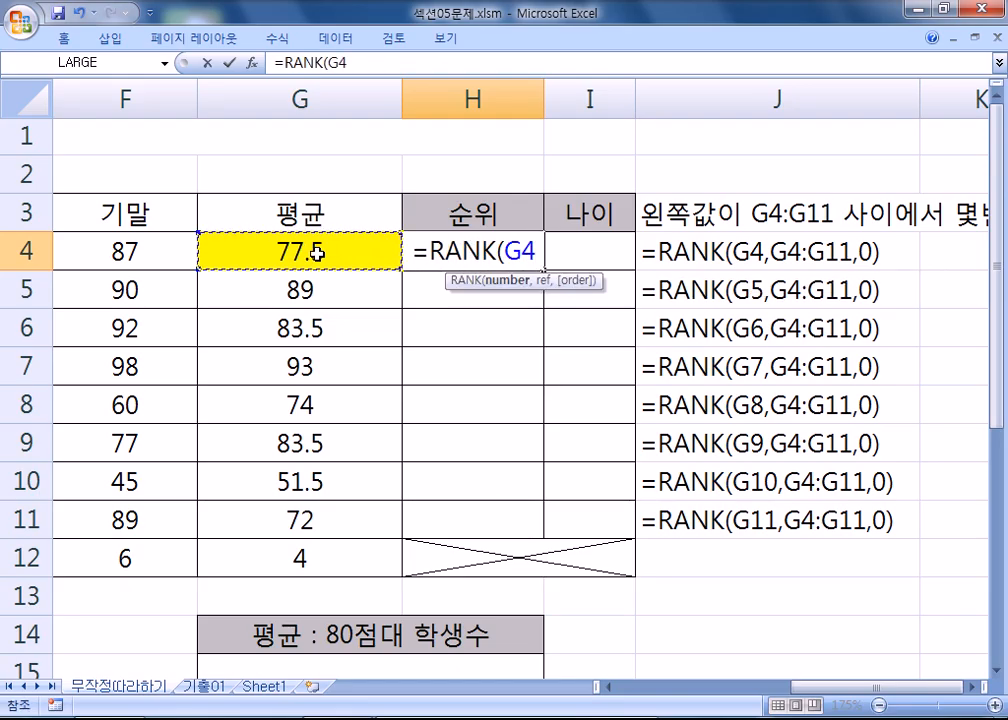
{"action": "type", "text": ","}
{"action": "left_click_drag", "start_coordinate": [236, 261], "coordinate": [237, 520]}
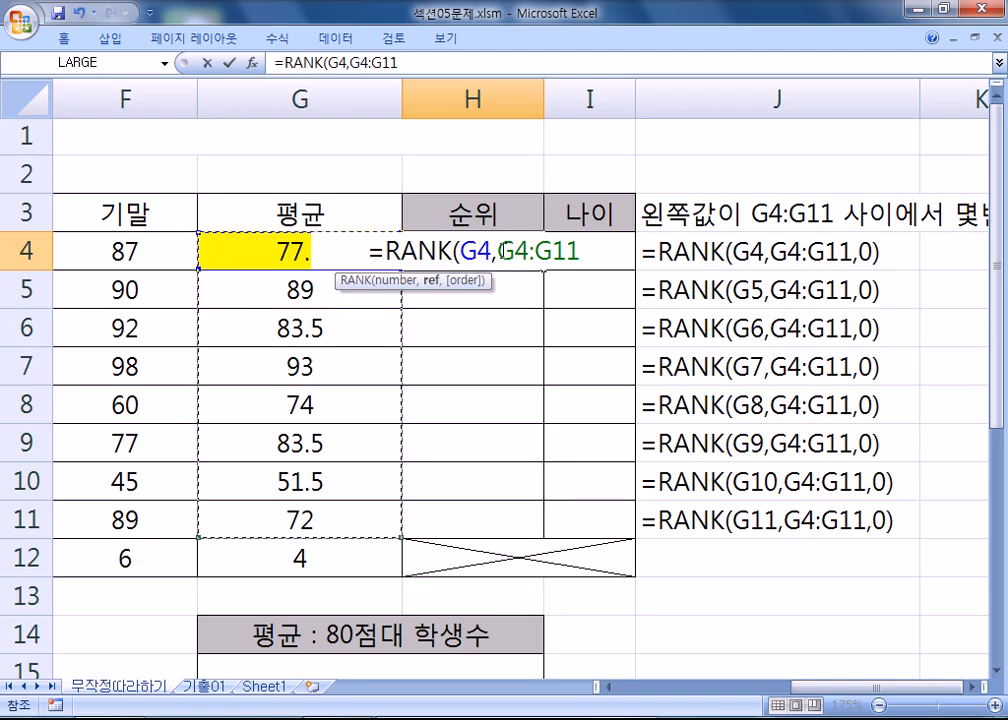
{"action": "left_click_drag", "start_coordinate": [497, 251], "coordinate": [565, 250]}
{"action": "left_click_drag", "start_coordinate": [223, 250], "coordinate": [228, 522]}
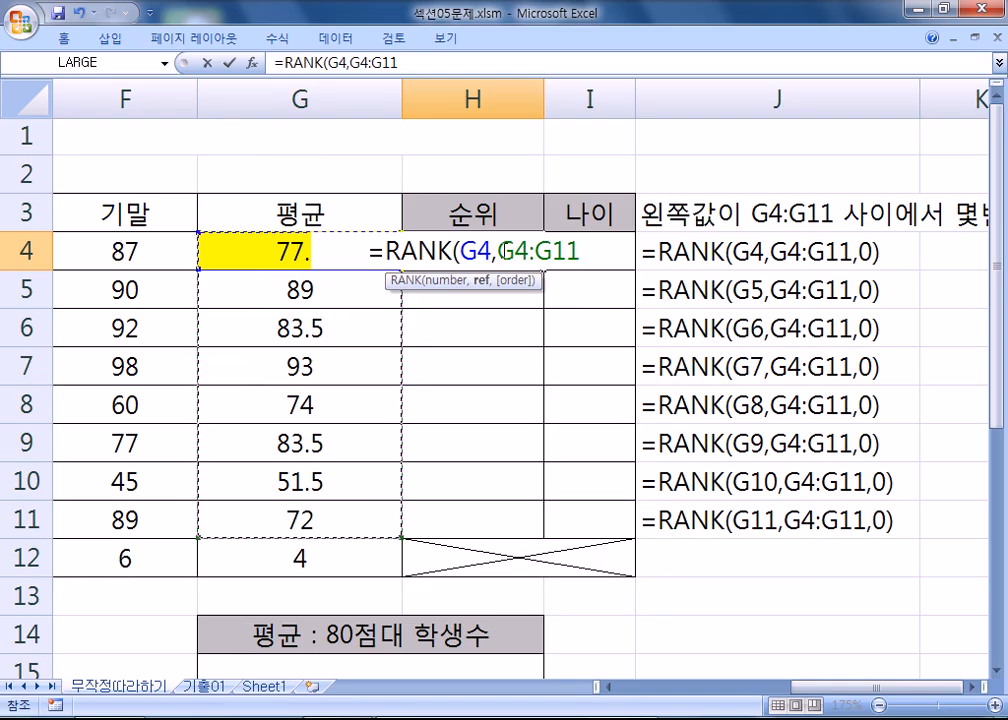
{"action": "left_click_drag", "start_coordinate": [500, 253], "coordinate": [584, 253]}
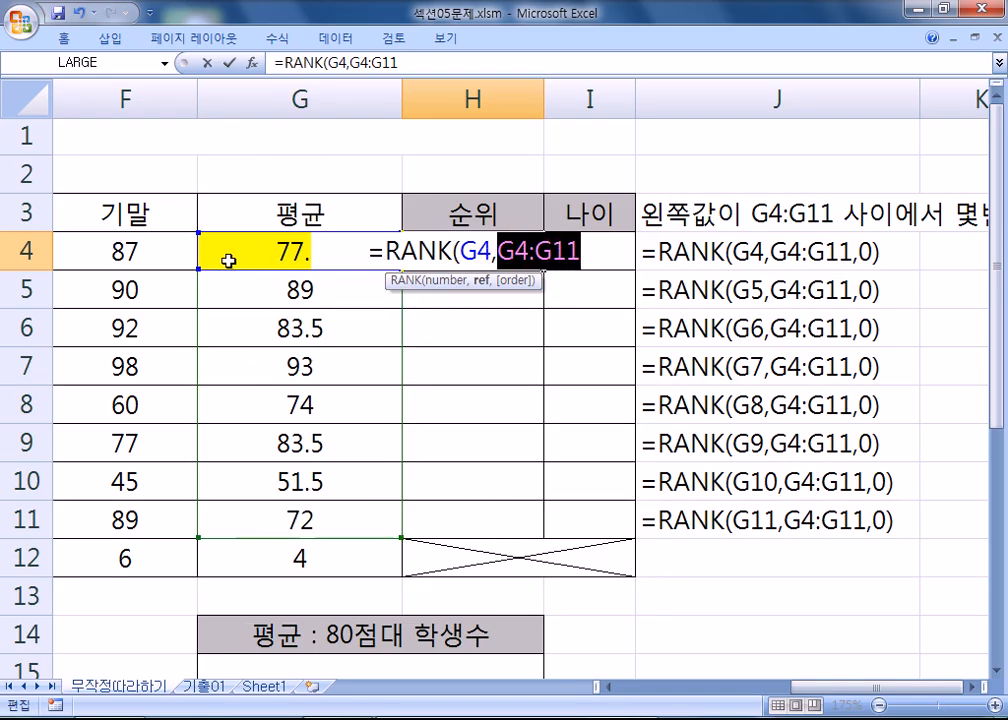
{"action": "left_click_drag", "start_coordinate": [221, 253], "coordinate": [210, 517]}
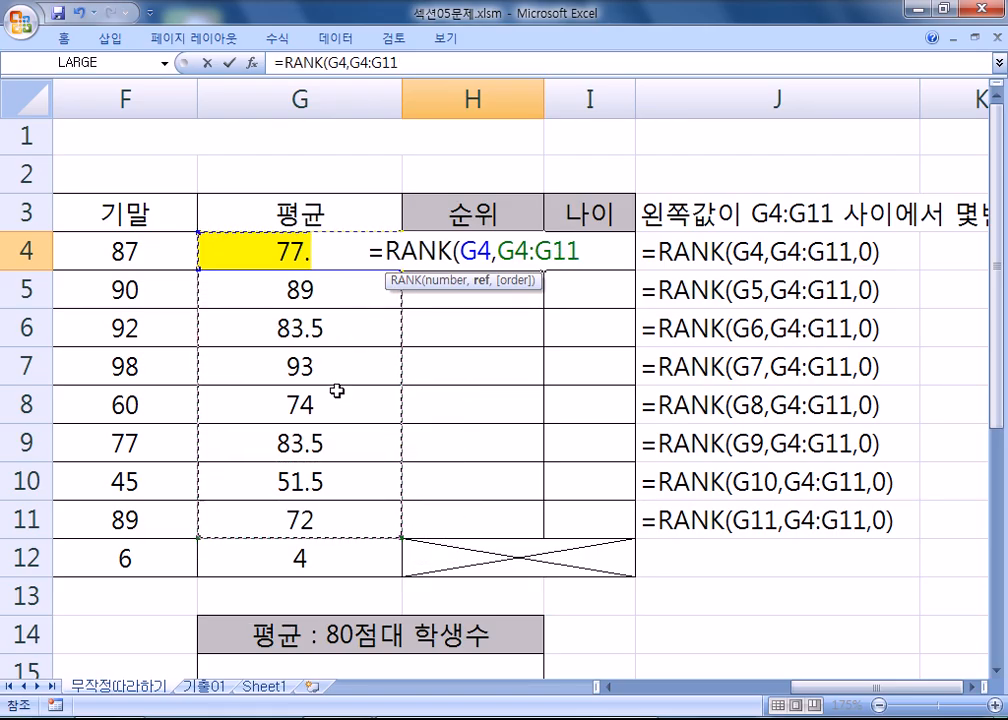
Step: Complete H4 as =RANK(G4,$G$4:$G$11,0) and fill the formula down to H11
{"action": "key", "text": "F4"}
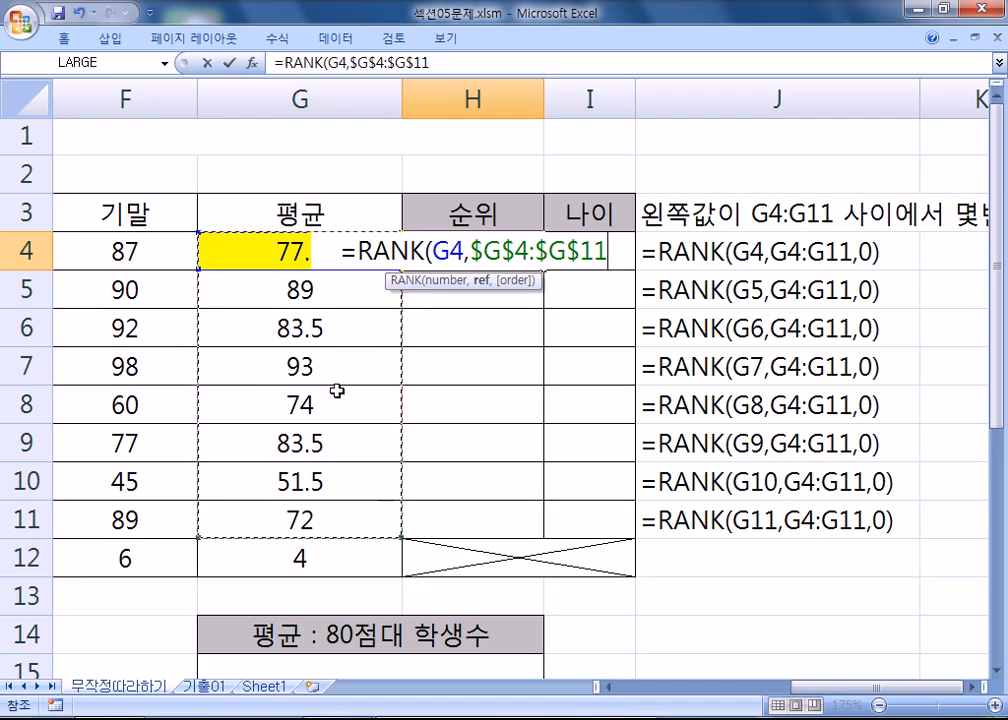
{"action": "type", "text": ","}
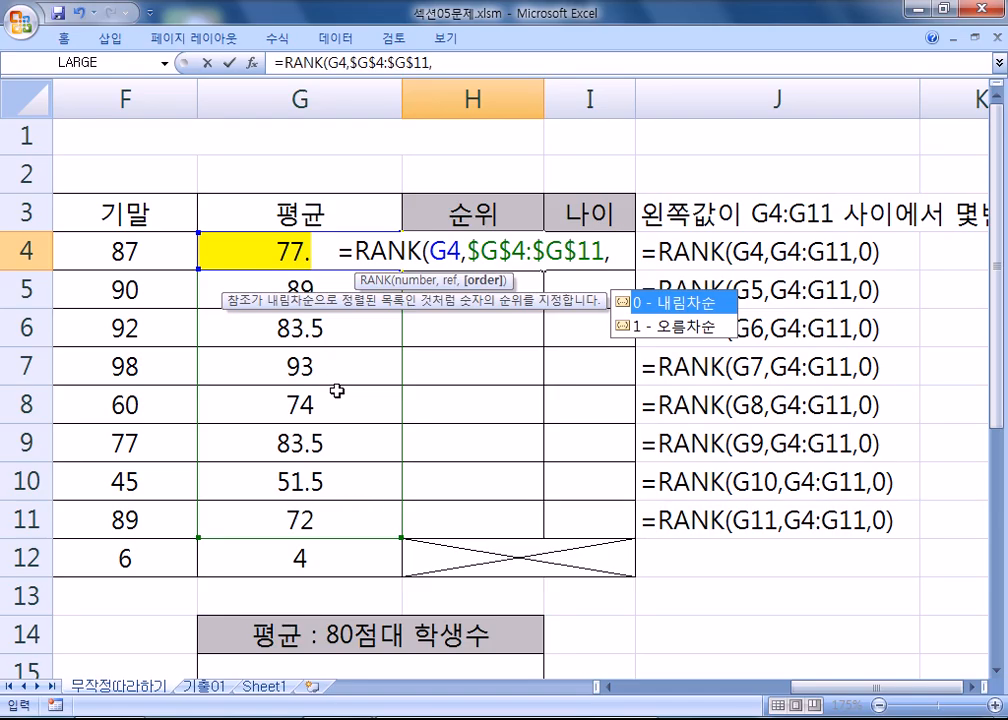
{"action": "type", "text": "0"}
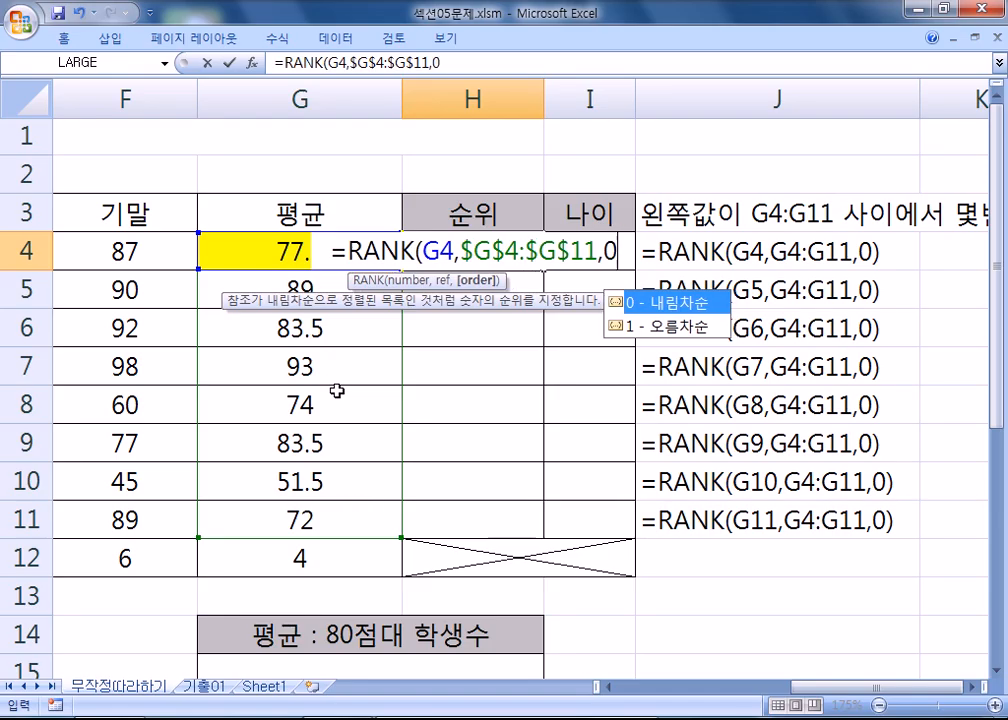
{"action": "type", "text": ")"}
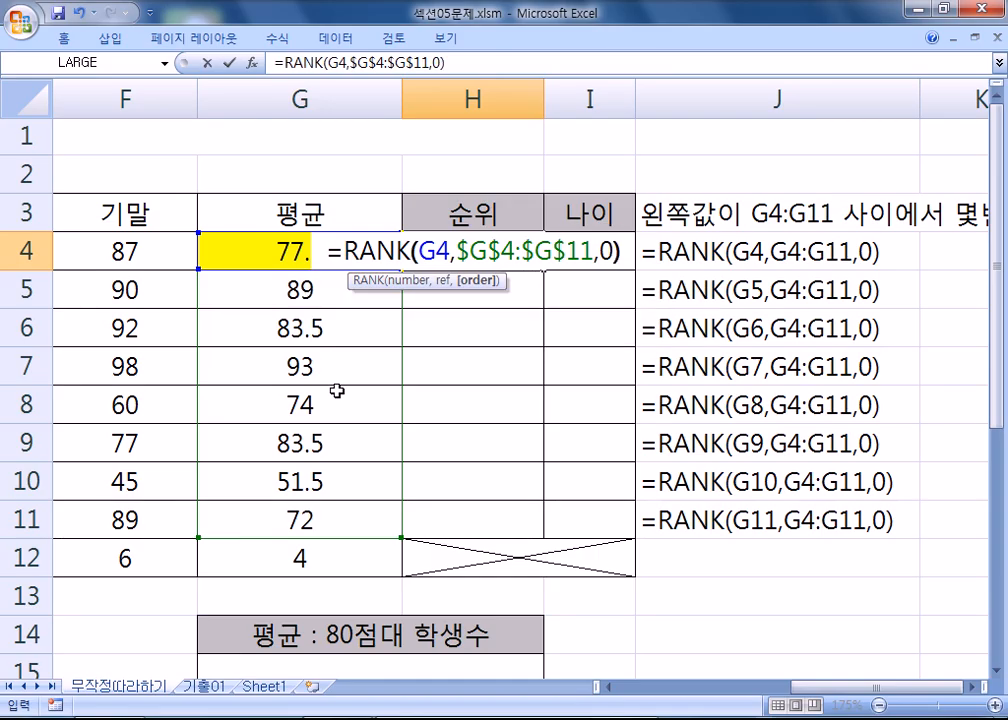
{"action": "key", "text": "Return"}
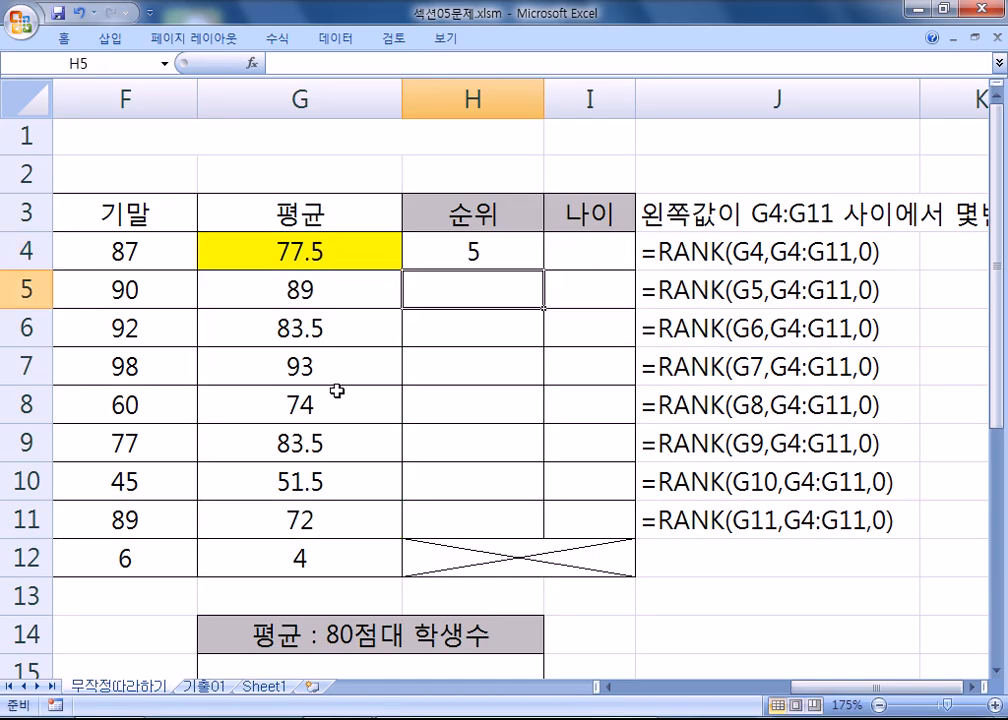
{"action": "left_click", "coordinate": [510, 237]}
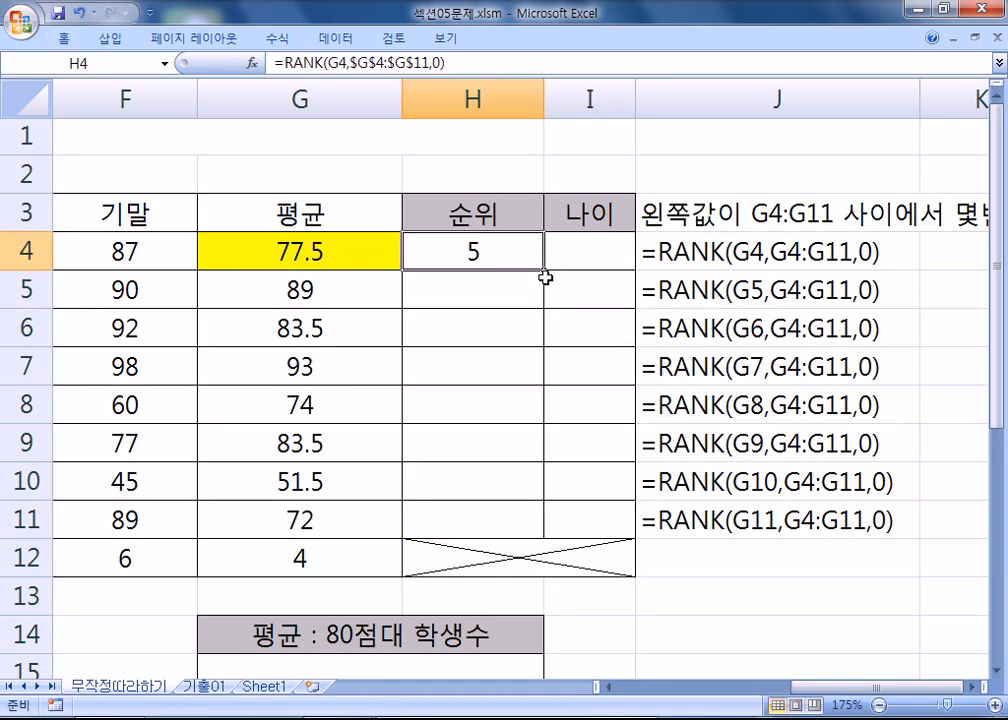
{"action": "left_click_drag", "start_coordinate": [543, 274], "coordinate": [547, 533]}
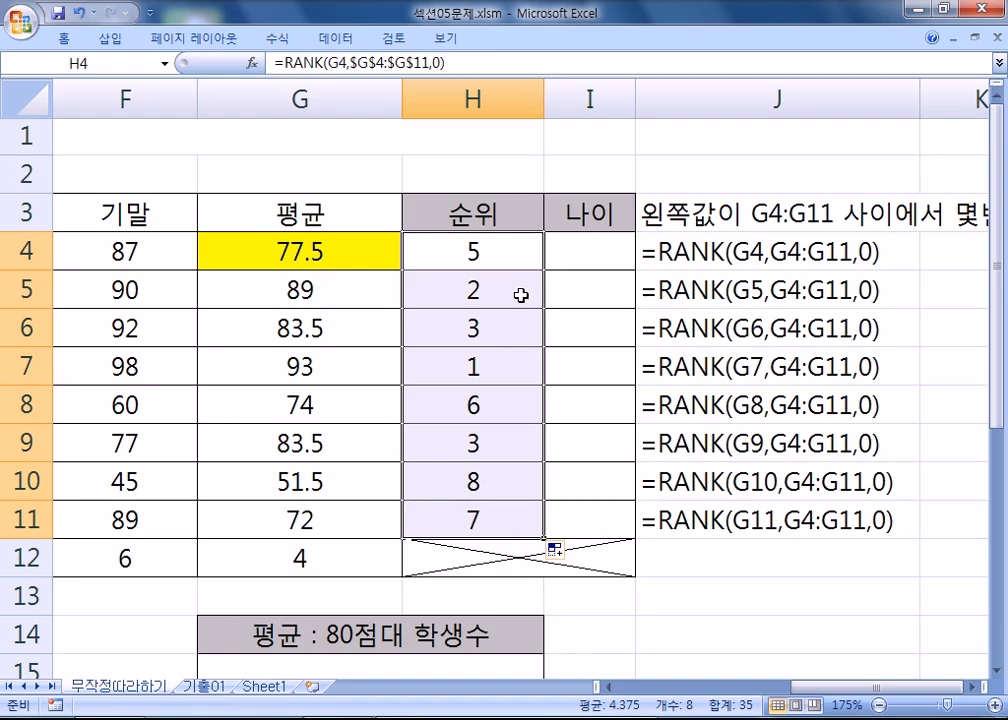
Step: Copy H4's RANK formula text and paste it into the Notepad window below the mixed-reference note
{"action": "left_click", "coordinate": [512, 243]}
{"action": "left_click", "coordinate": [450, 62]}
{"action": "left_click_drag", "start_coordinate": [450, 62], "coordinate": [277, 119]}
{"action": "key", "text": "ctrl+c"}
{"action": "key", "text": "alt+Tab"}
{"action": "scroll", "coordinate": [312, 314], "scroll_direction": "down", "scroll_amount": 2}
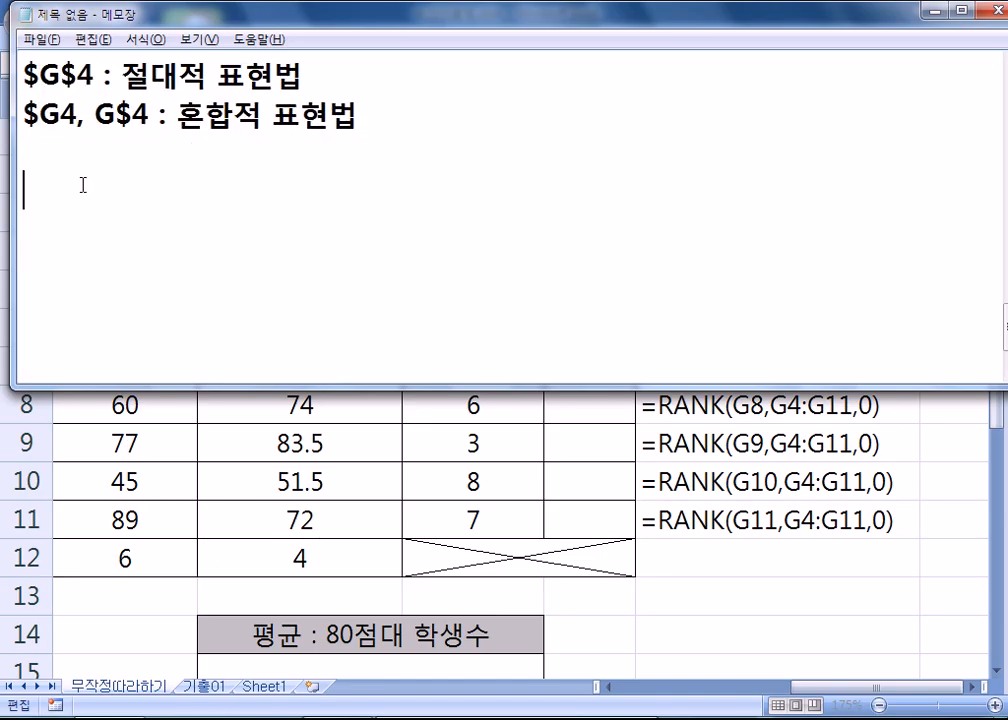
{"action": "key", "text": "ctrl+v"}
Step: Examine each argument of the pasted RANK formula and the notes on order options 0 and 1
{"action": "left_click_drag", "start_coordinate": [136, 194], "coordinate": [172, 193]}
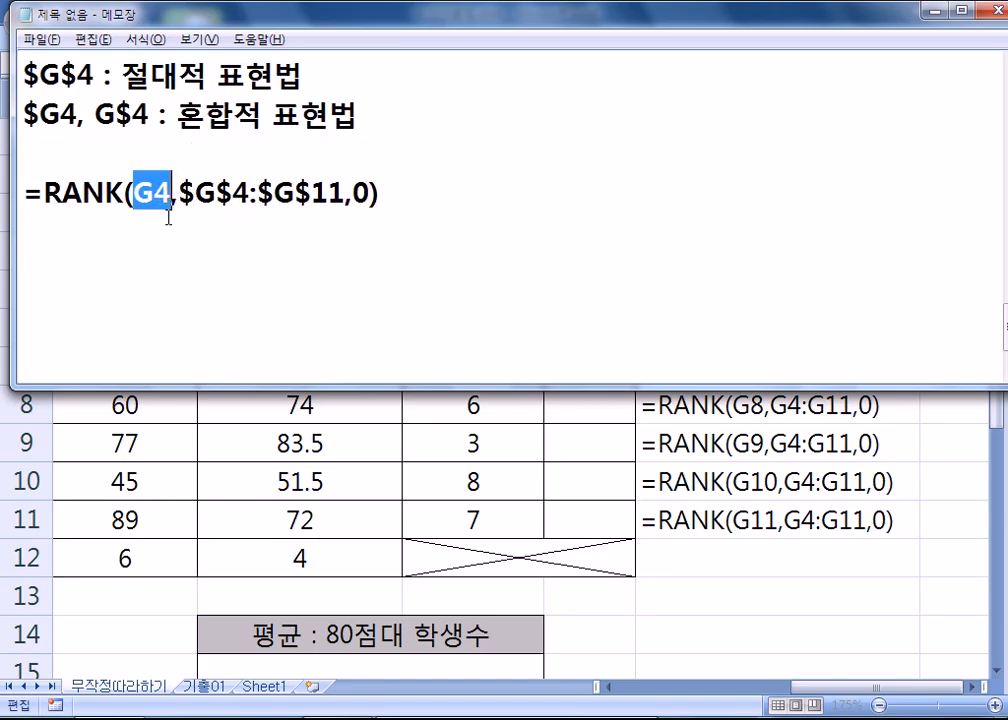
{"action": "left_click_drag", "start_coordinate": [179, 193], "coordinate": [345, 193]}
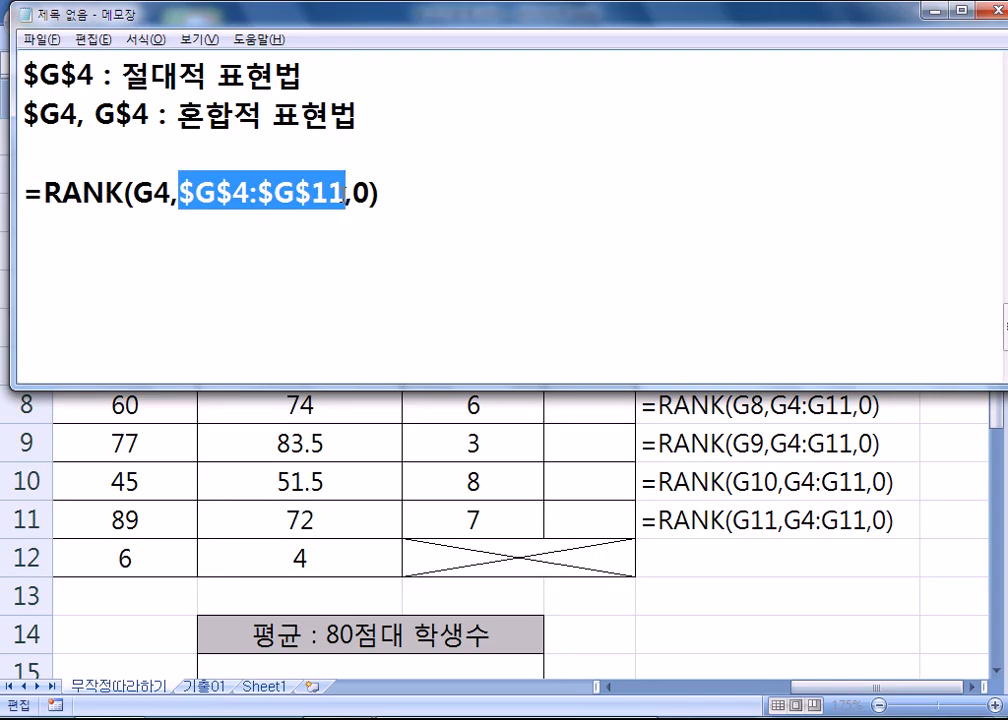
{"action": "left_click_drag", "start_coordinate": [354, 191], "coordinate": [367, 192]}
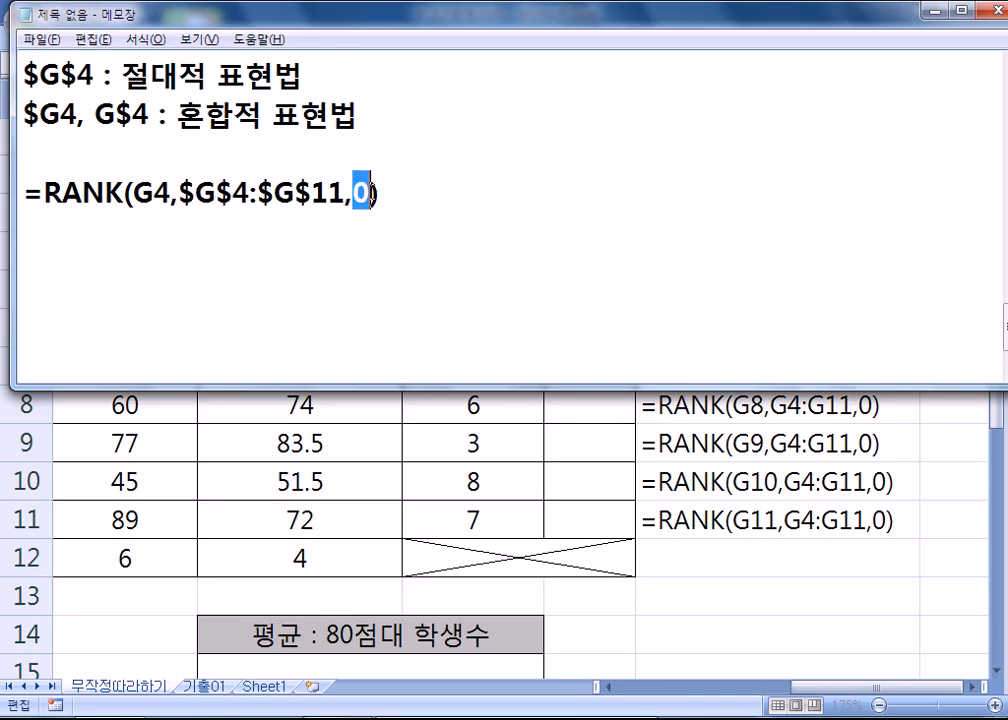
{"action": "scroll", "coordinate": [290, 148], "scroll_direction": "up", "scroll_amount": 1}
{"action": "scroll", "coordinate": [268, 148], "scroll_direction": "up", "scroll_amount": 2}
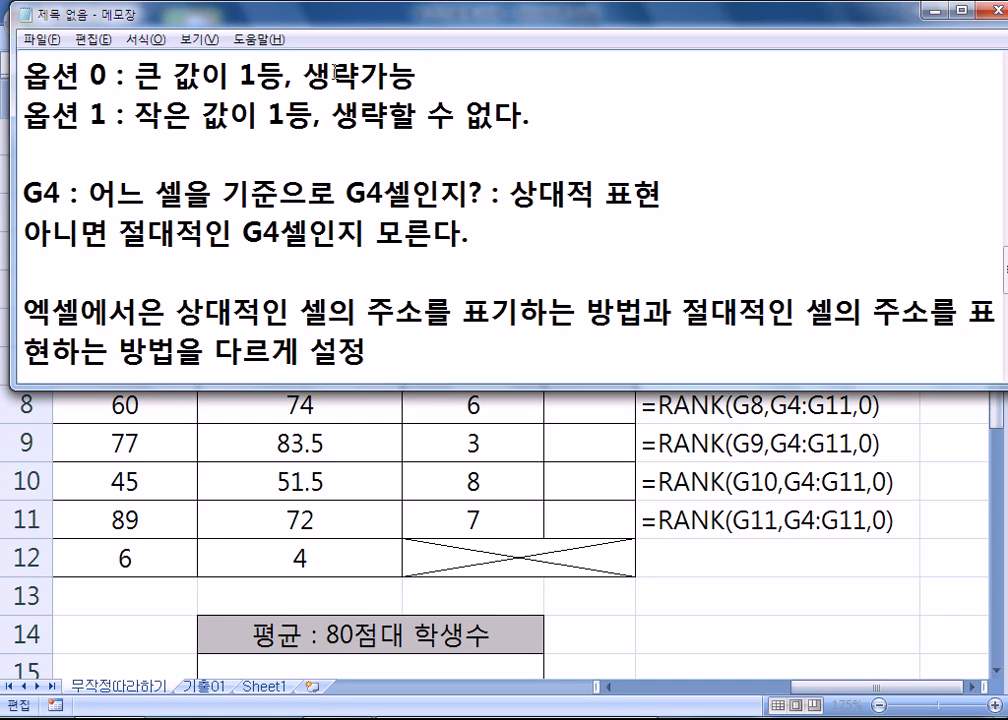
{"action": "scroll", "coordinate": [330, 68], "scroll_direction": "down", "scroll_amount": 3}
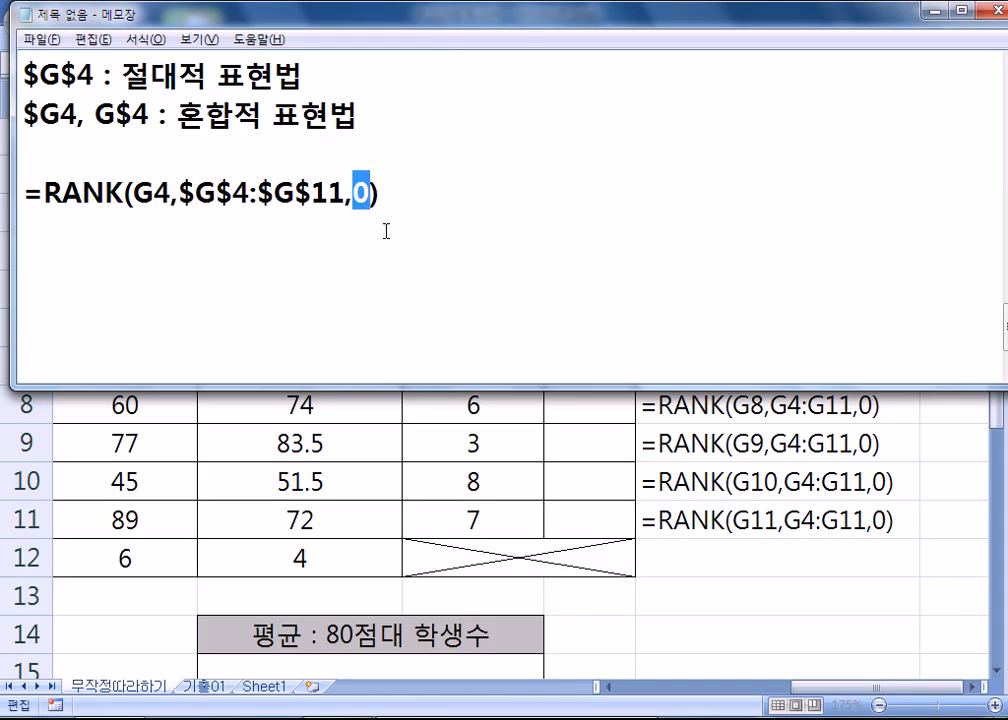
{"action": "left_click", "coordinate": [437, 262]}
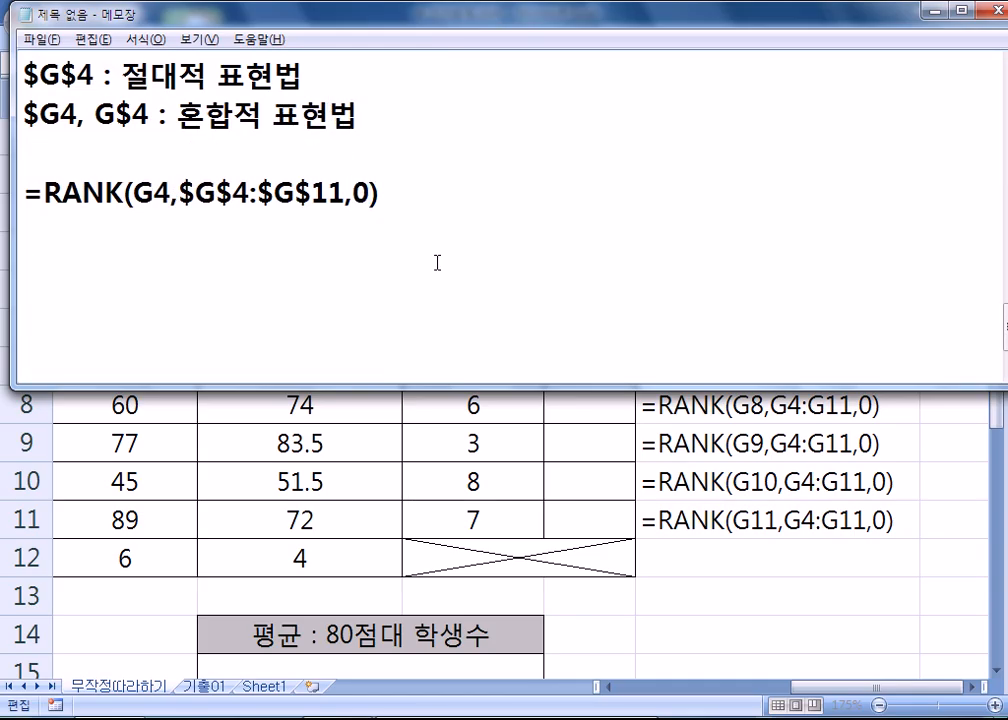
Step: Switch back to Excel, end the formula edit in H4 and review the filled ranks in H5:H11
{"action": "left_click", "coordinate": [371, 457]}
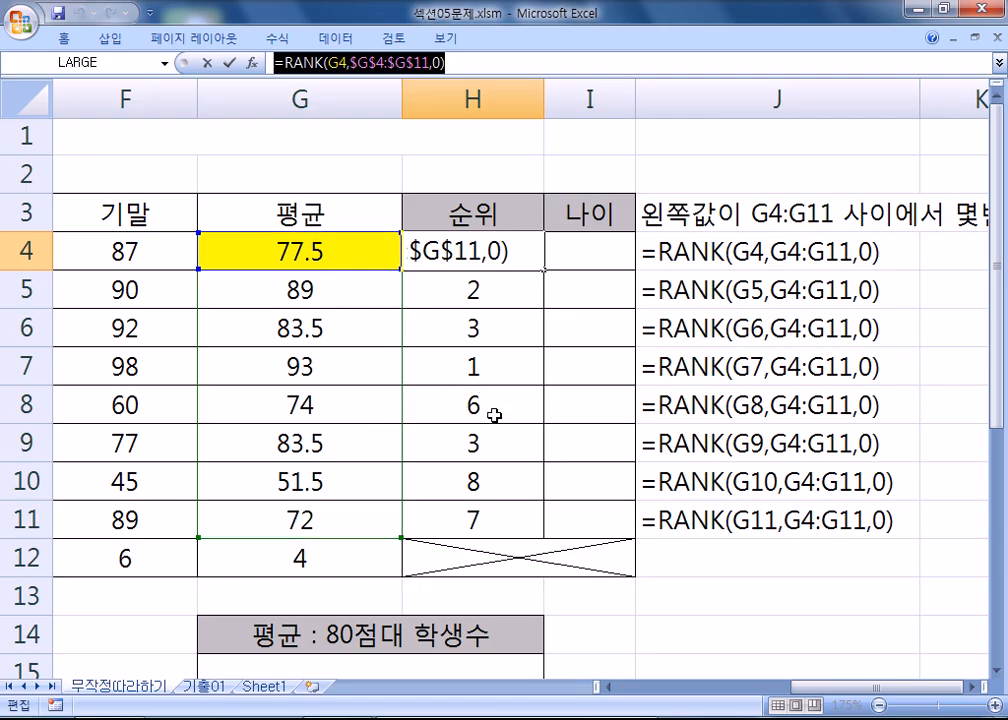
{"action": "key", "text": "ctrl+Return"}
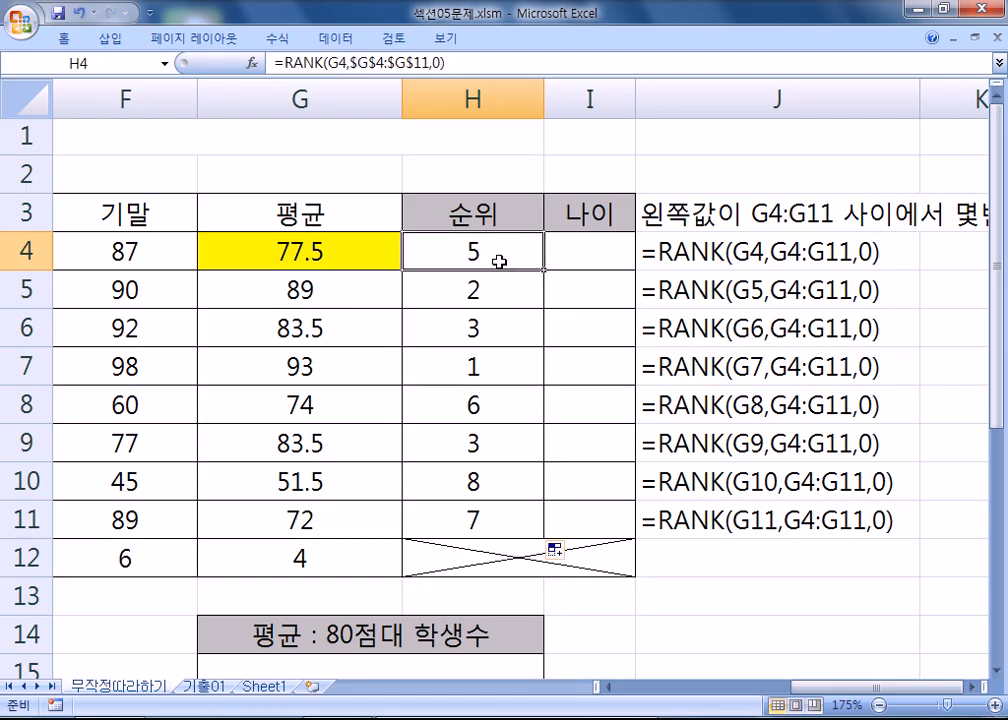
{"action": "left_click_drag", "start_coordinate": [470, 288], "coordinate": [490, 505]}
{"action": "scroll", "coordinate": [465, 450], "scroll_direction": "down", "scroll_amount": 3}
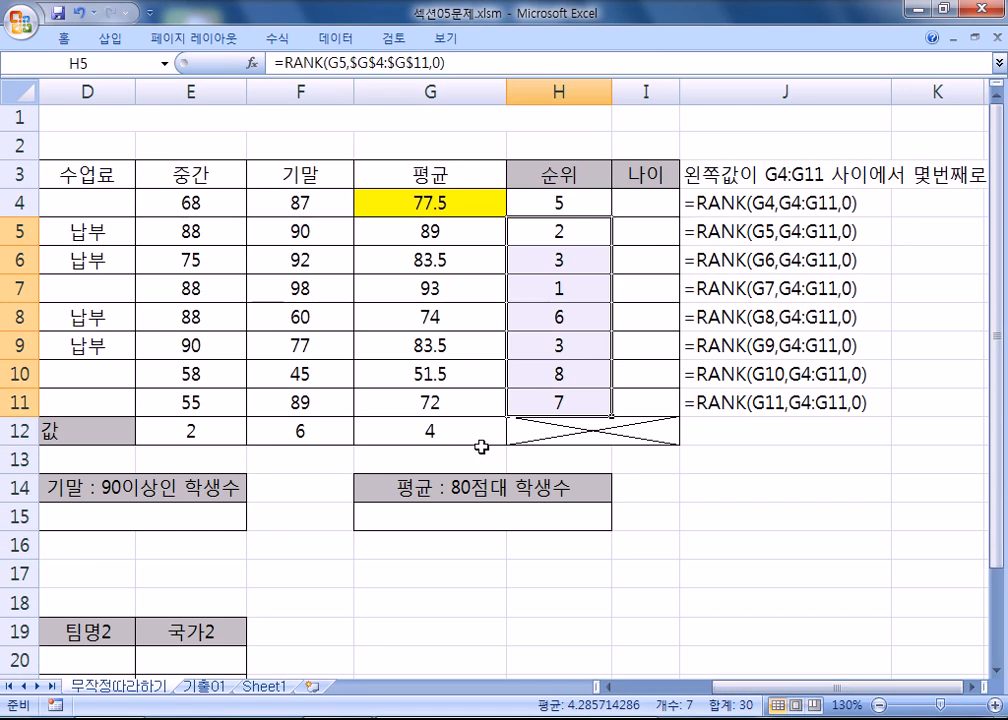
Step: Clear the explanatory RANK texts in J3:J11, widen column I slightly, and select I4 under 나이
{"action": "scroll", "coordinate": [482, 447], "scroll_direction": "down", "scroll_amount": 1}
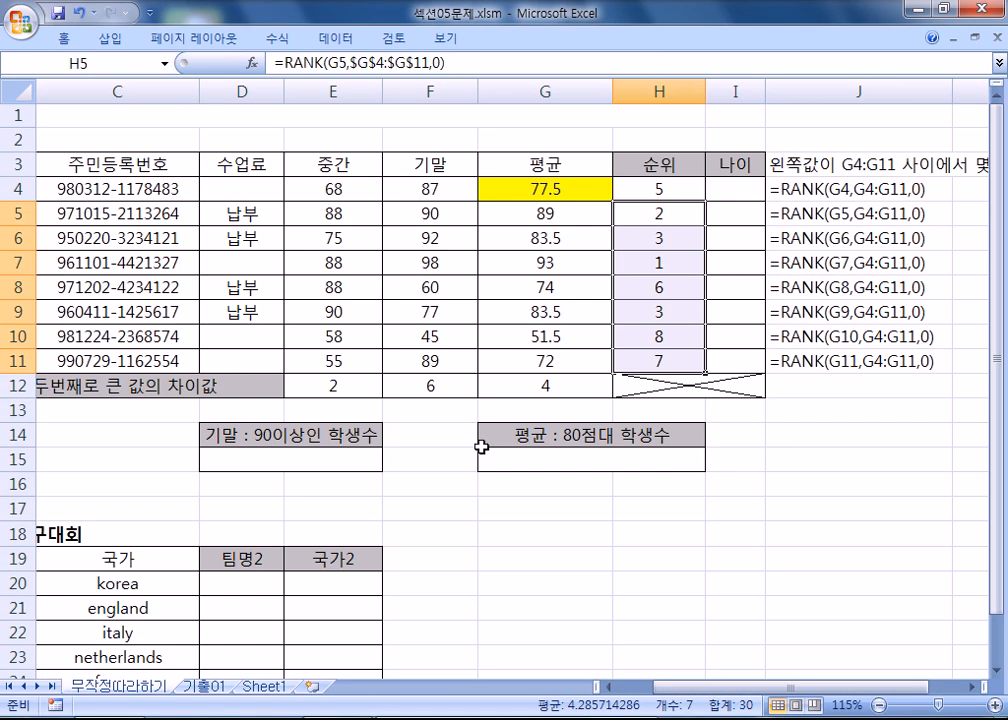
{"action": "left_click", "coordinate": [729, 186]}
{"action": "left_click_drag", "start_coordinate": [801, 157], "coordinate": [800, 368]}
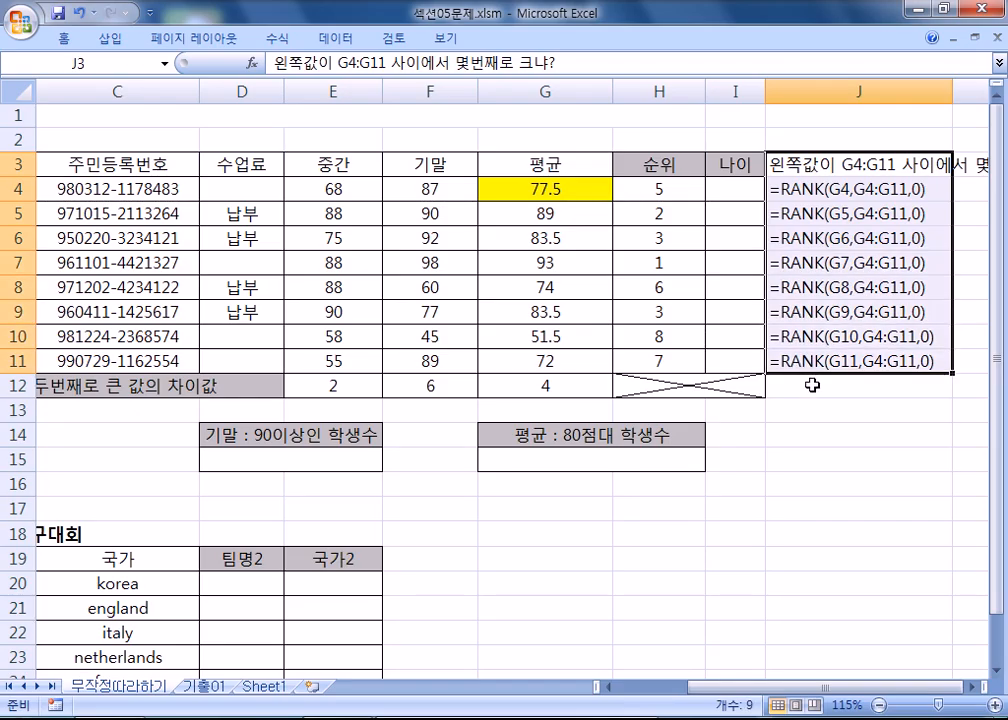
{"action": "key", "text": "Delete"}
{"action": "left_click_drag", "start_coordinate": [767, 90], "coordinate": [786, 88]}
{"action": "left_click", "coordinate": [739, 188]}
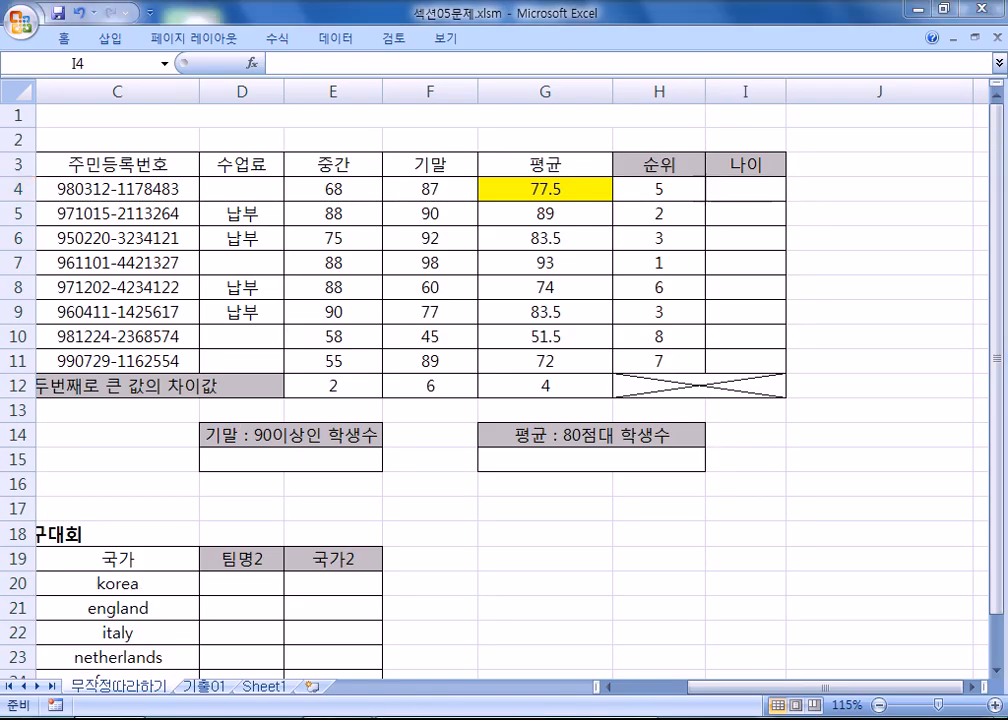
Step: Switch to Notepad, move its window off the 주민등록번호 column, and write "나이를 계산?" with 2016-1998+1 beneath the RANK formula
{"action": "key", "text": "alt+Tab"}
{"action": "left_click_drag", "start_coordinate": [160, 20], "coordinate": [365, 46]}
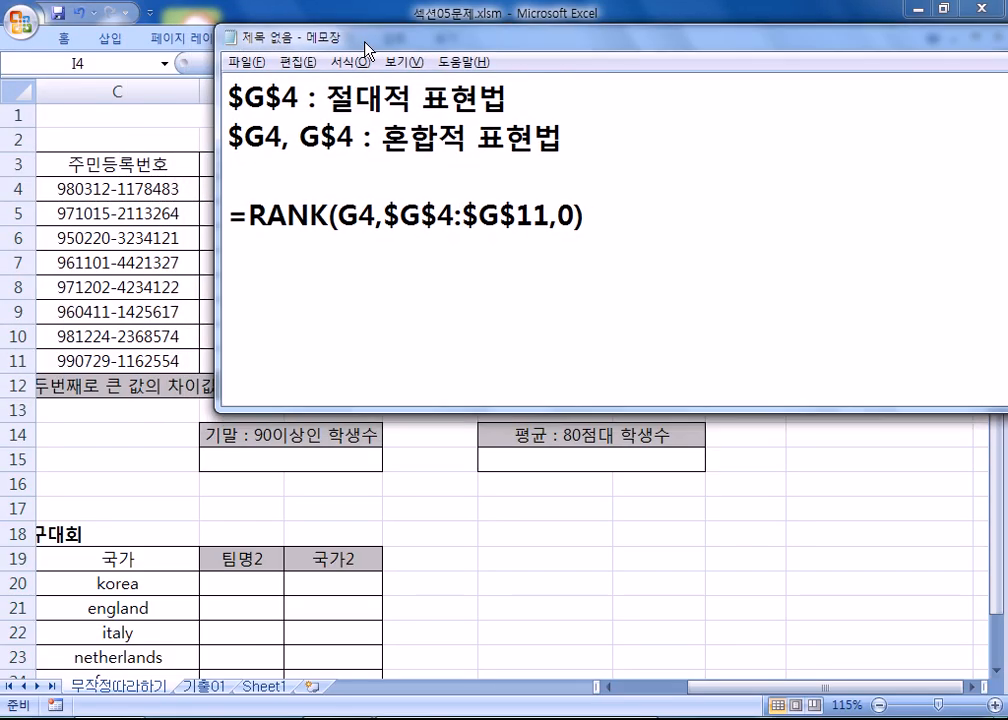
{"action": "type", "text": "나이"}
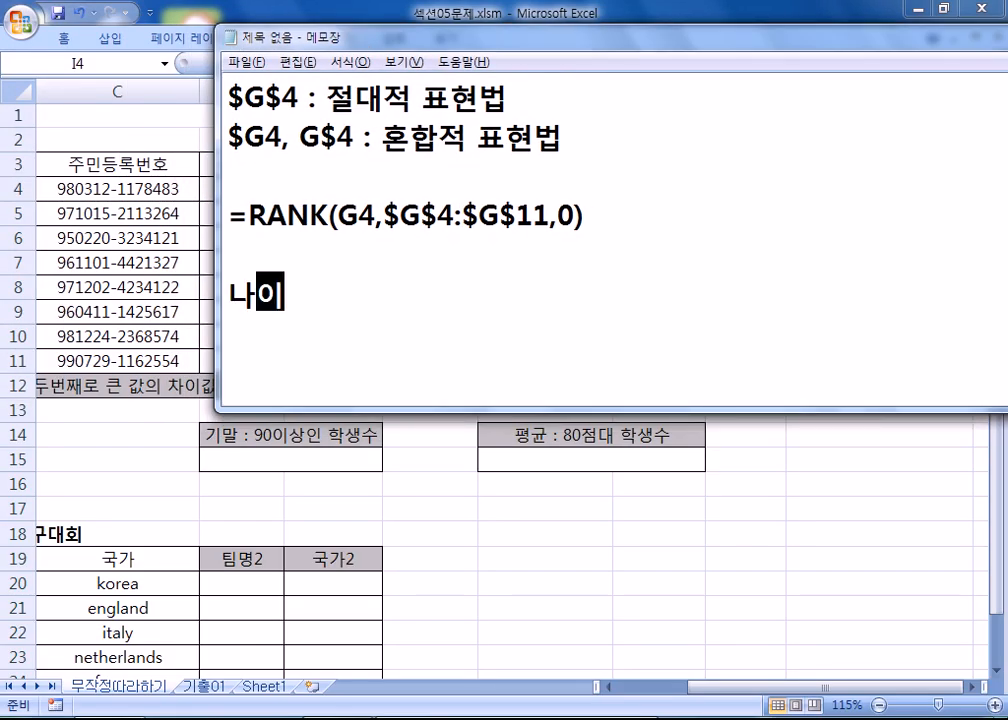
{"action": "type", "text": "를 계산?"}
{"action": "key", "text": "Return"}
{"action": "type", "text": "2016"}
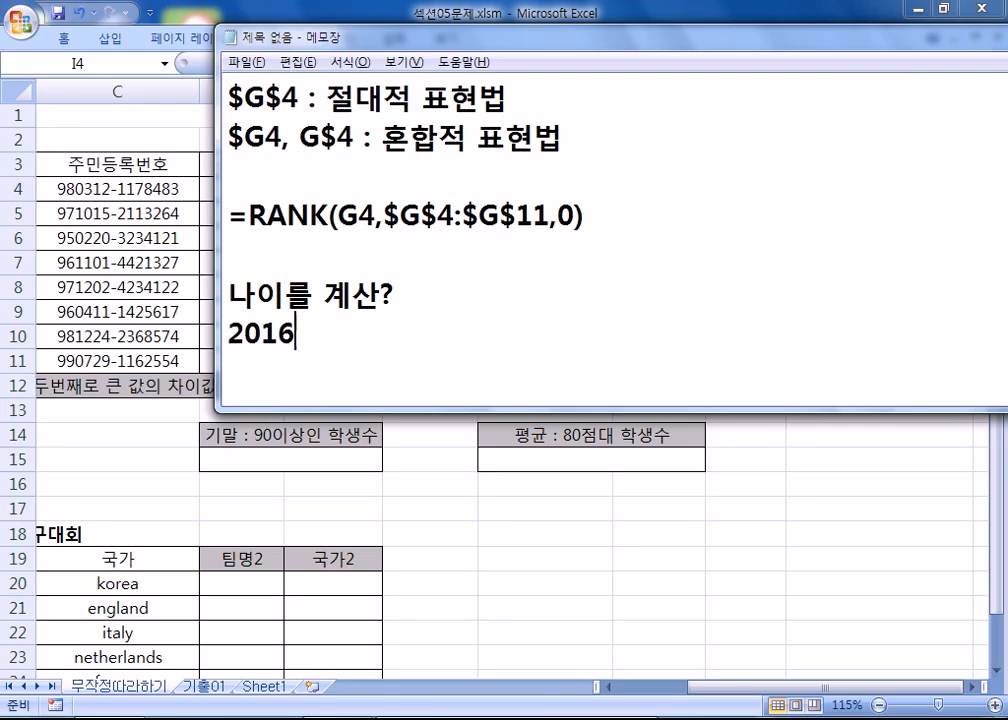
{"action": "type", "text": "-1998"}
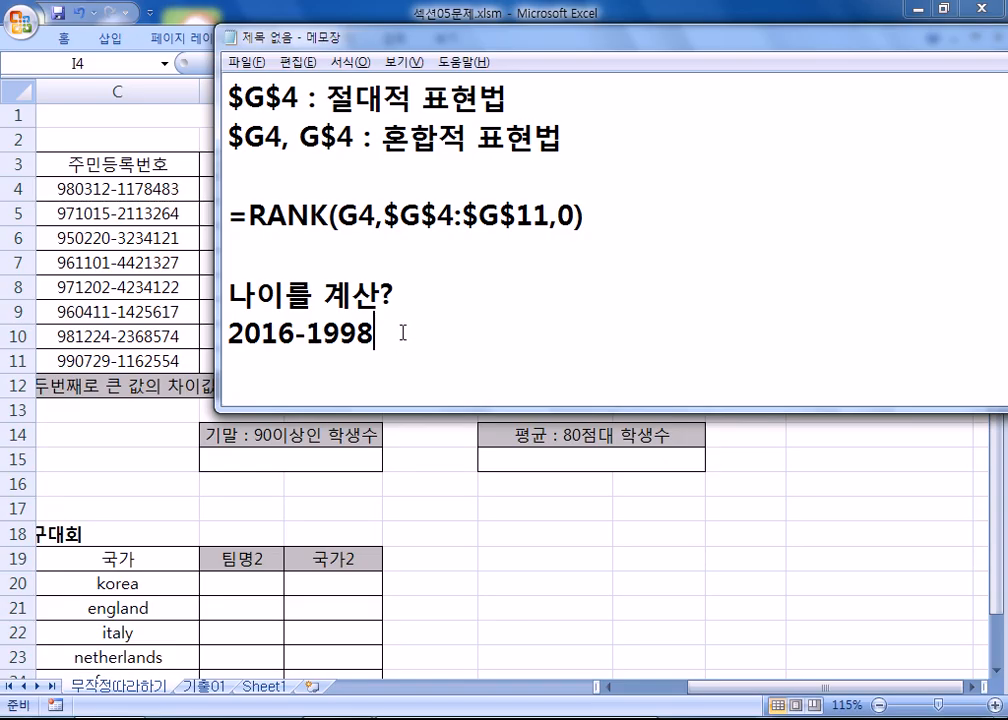
{"action": "type", "text": "+1"}
{"action": "left_click_drag", "start_coordinate": [289, 338], "coordinate": [278, 338]}
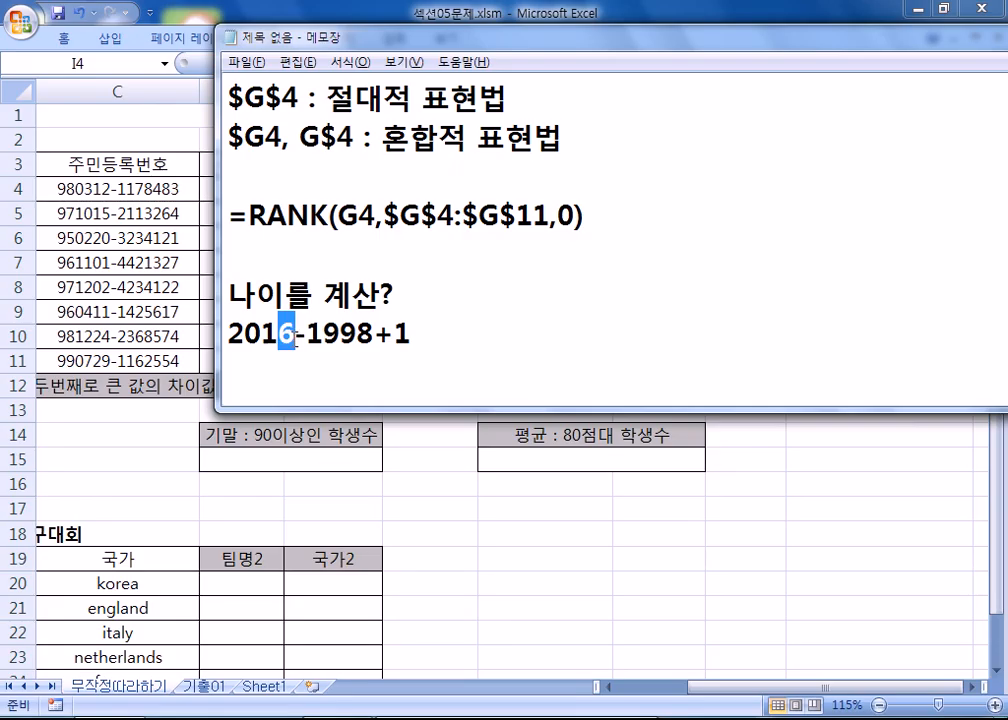
{"action": "type", "text": "5"}
{"action": "key", "text": "BackSpace"}
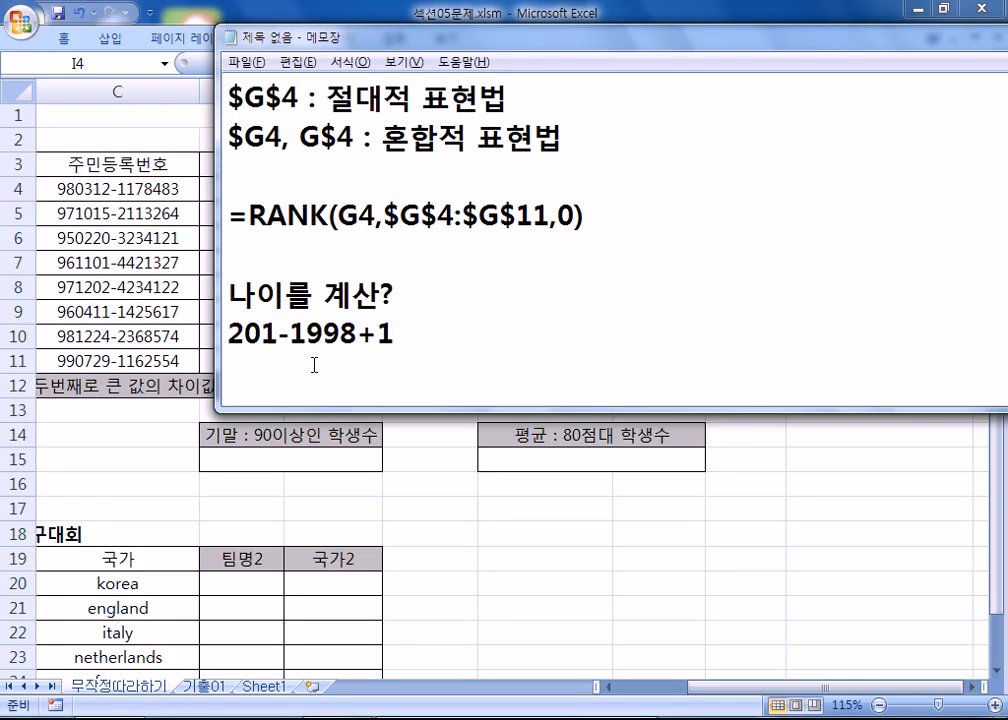
{"action": "type", "text": "6"}
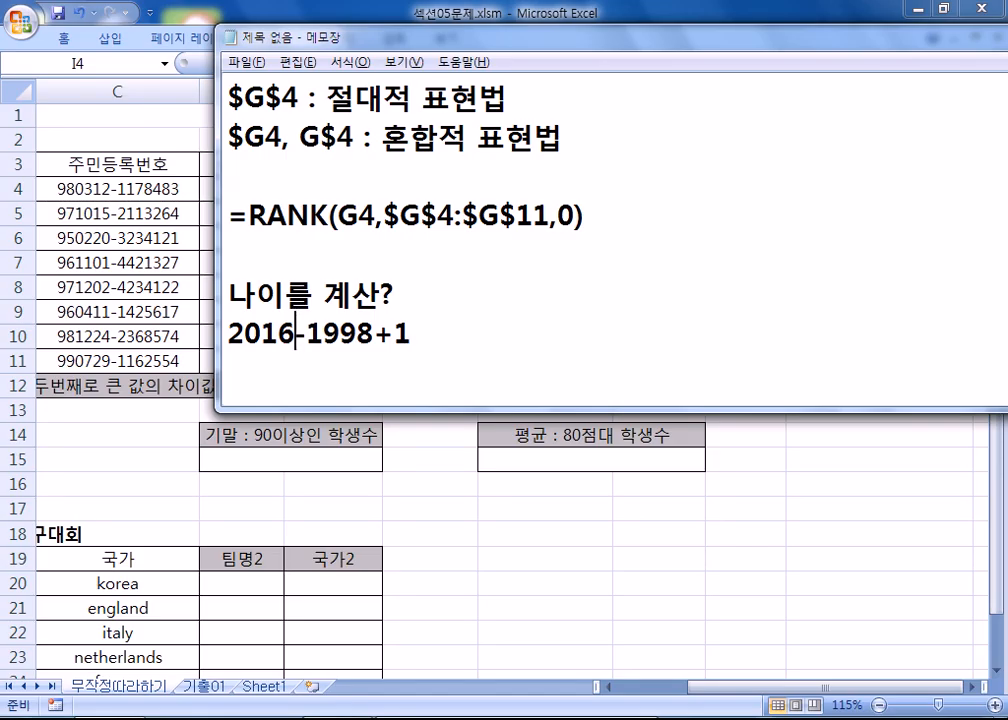
Step: Put an equals sign in front of 2016-1998+1 and start a new line below it
{"action": "left_click", "coordinate": [458, 340]}
{"action": "left_click", "coordinate": [231, 332]}
{"action": "type", "text": "="}
{"action": "left_click", "coordinate": [492, 332]}
{"action": "key", "text": "Return"}
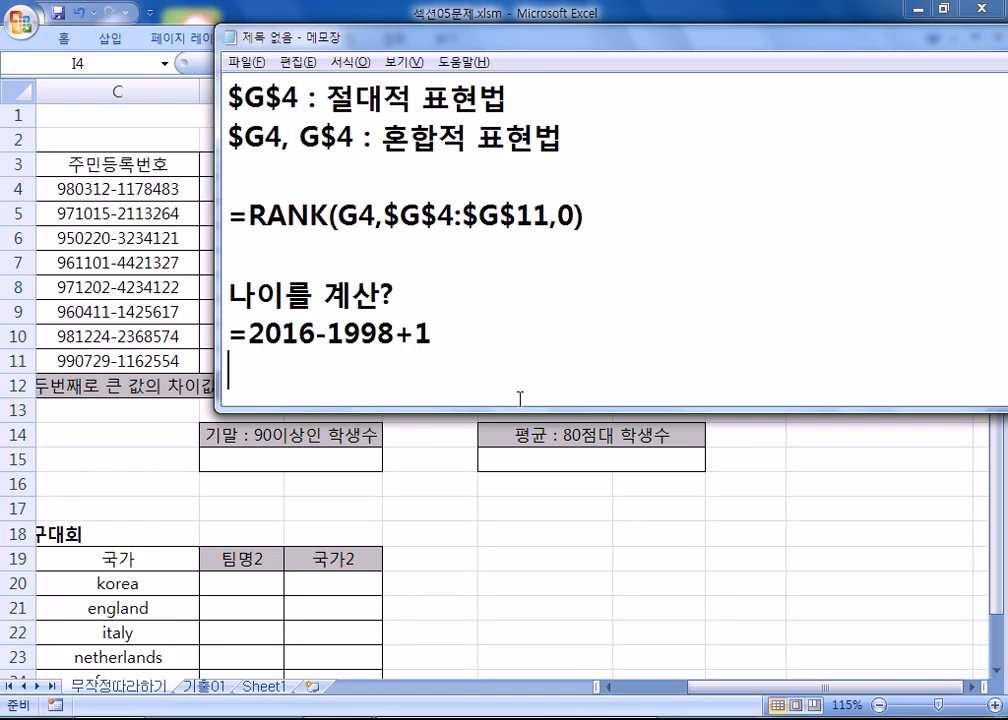
Step: Write =2016-주민번호/왼/2 on the new line, checking the 주민등록번호 column in Excel along the way
{"action": "type", "text": "=2016"}
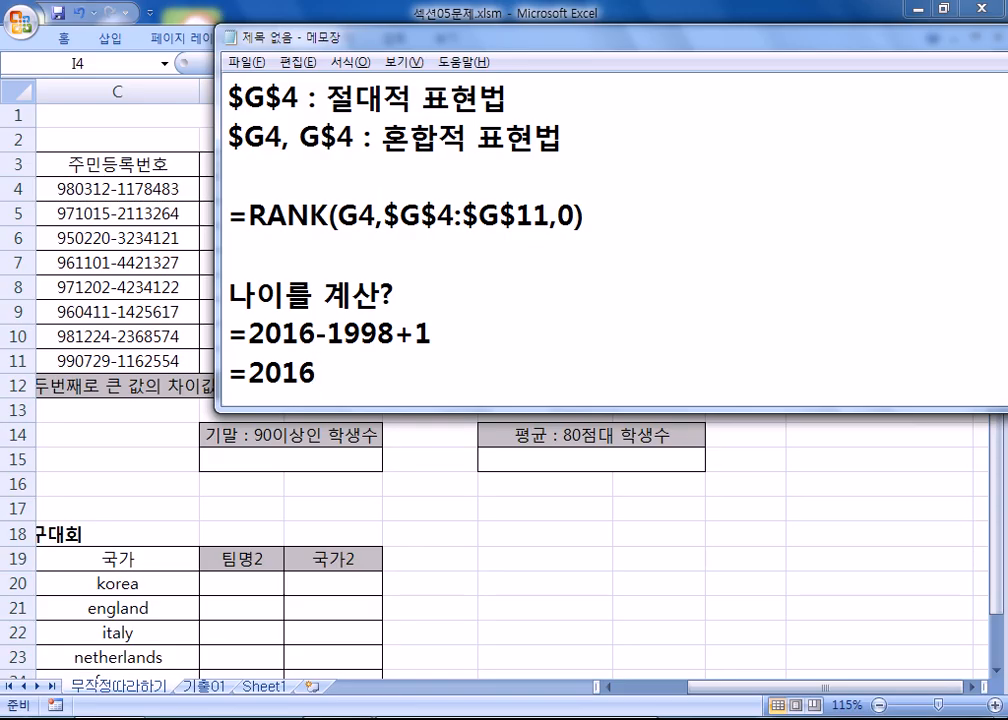
{"action": "type", "text": "-"}
{"action": "key", "text": "alt+Tab"}
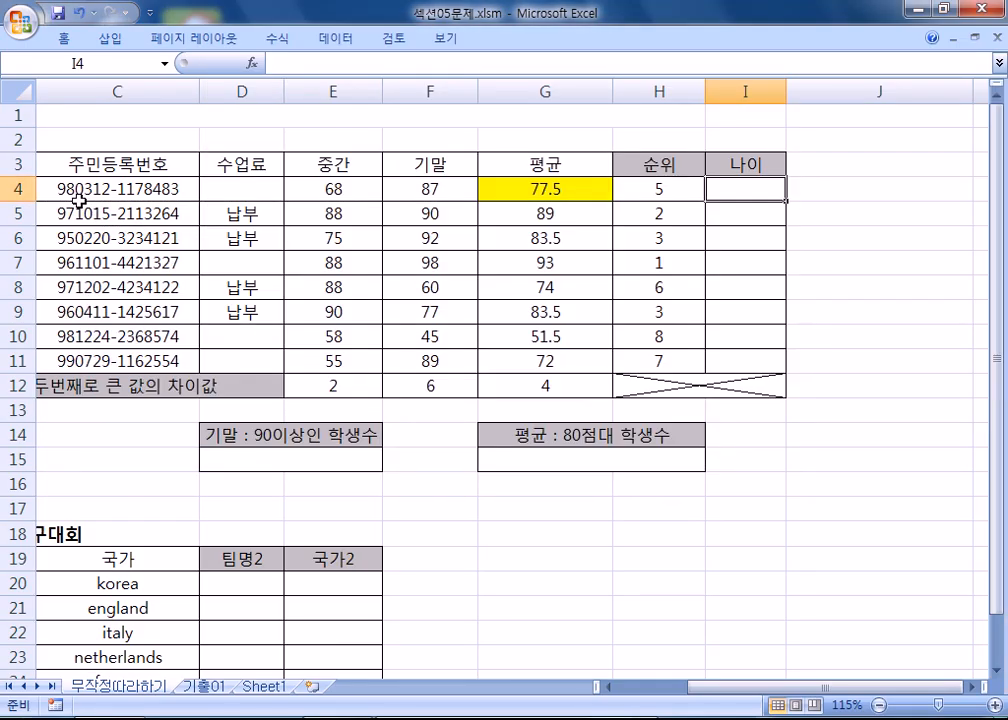
{"action": "key", "text": "alt+Tab"}
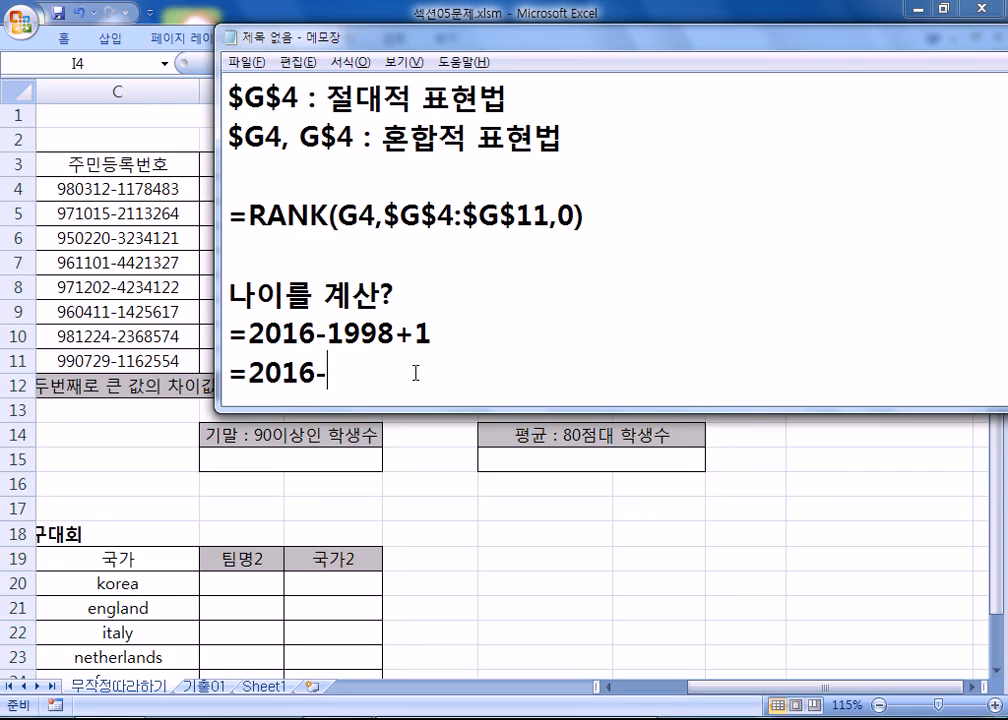
{"action": "type", "text": "주민번호"}
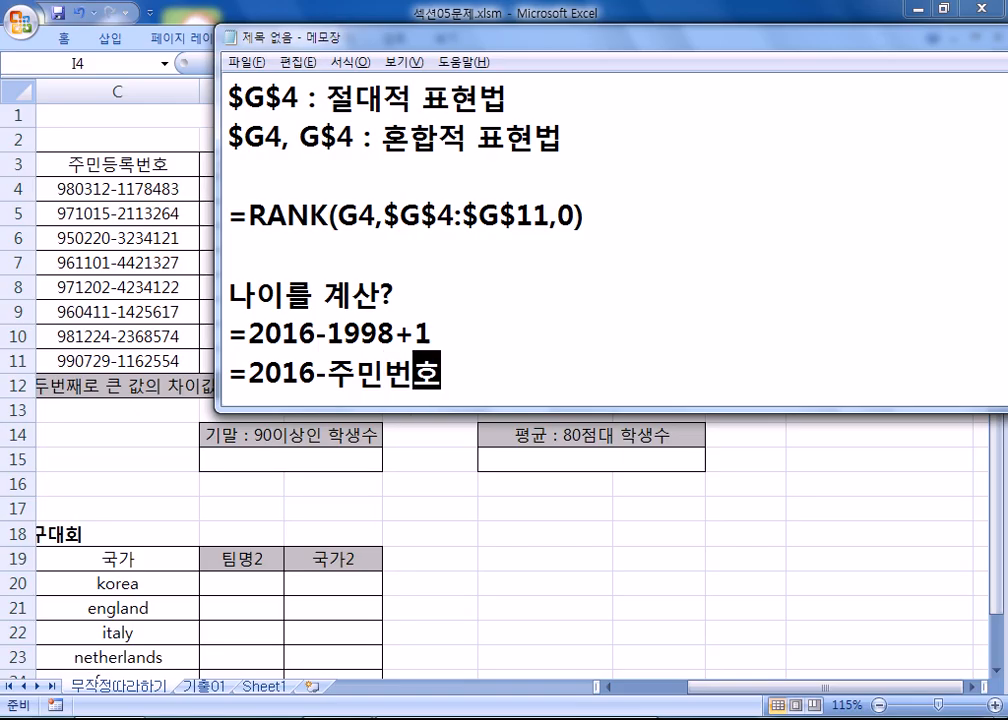
{"action": "type", "text": "/왼/2"}
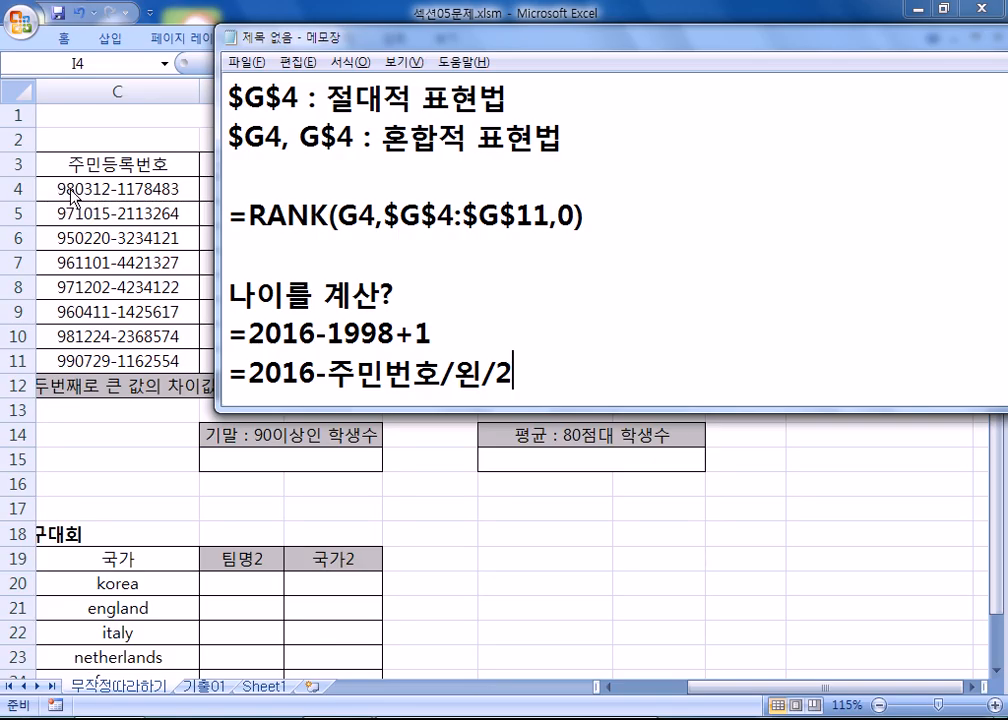
Step: Compare the birth year 1998 with the 주민번호/왼/2 part and insert 19결합 before 주민번호
{"action": "left_click_drag", "start_coordinate": [328, 374], "coordinate": [528, 378]}
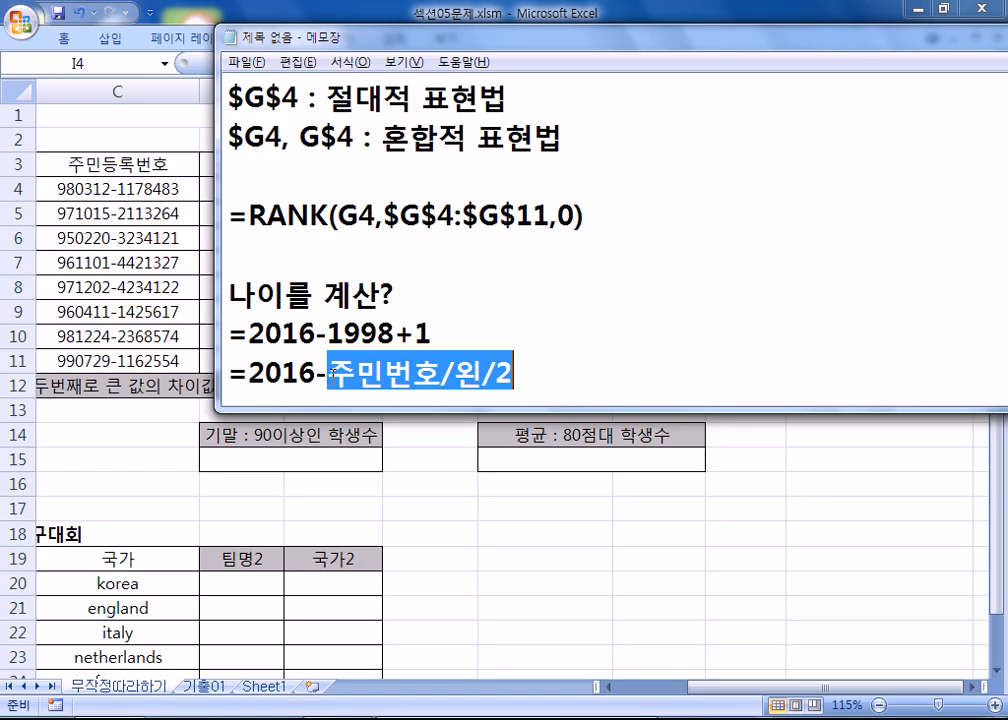
{"action": "key", "text": "Left"}
{"action": "left_click_drag", "start_coordinate": [358, 327], "coordinate": [405, 330]}
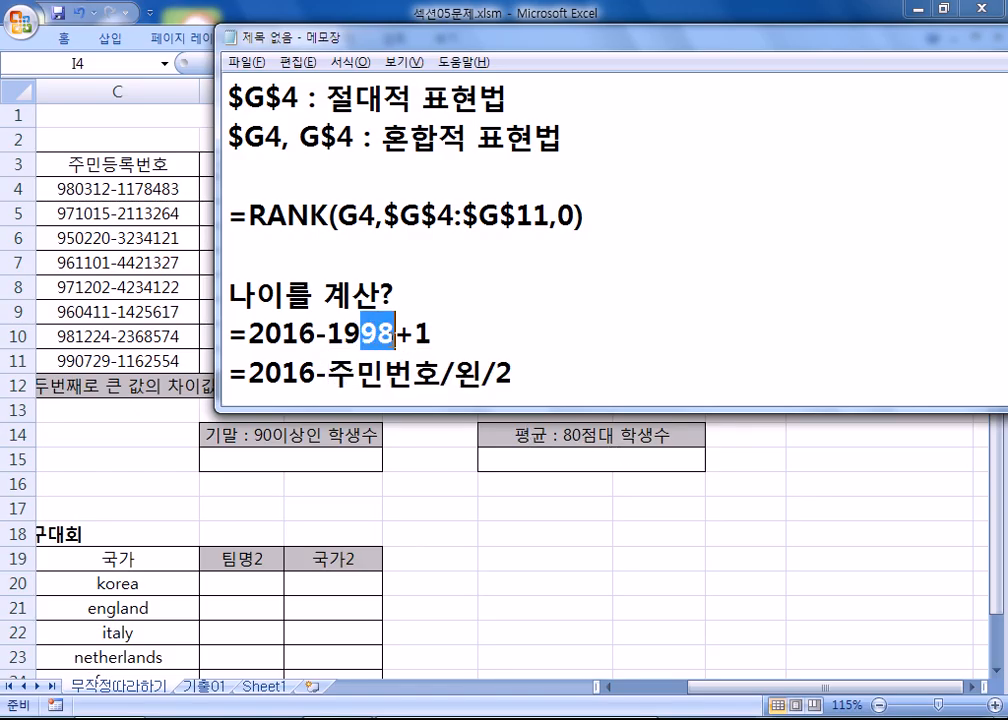
{"action": "left_click", "coordinate": [328, 333]}
{"action": "left_click_drag", "start_coordinate": [328, 333], "coordinate": [357, 333]}
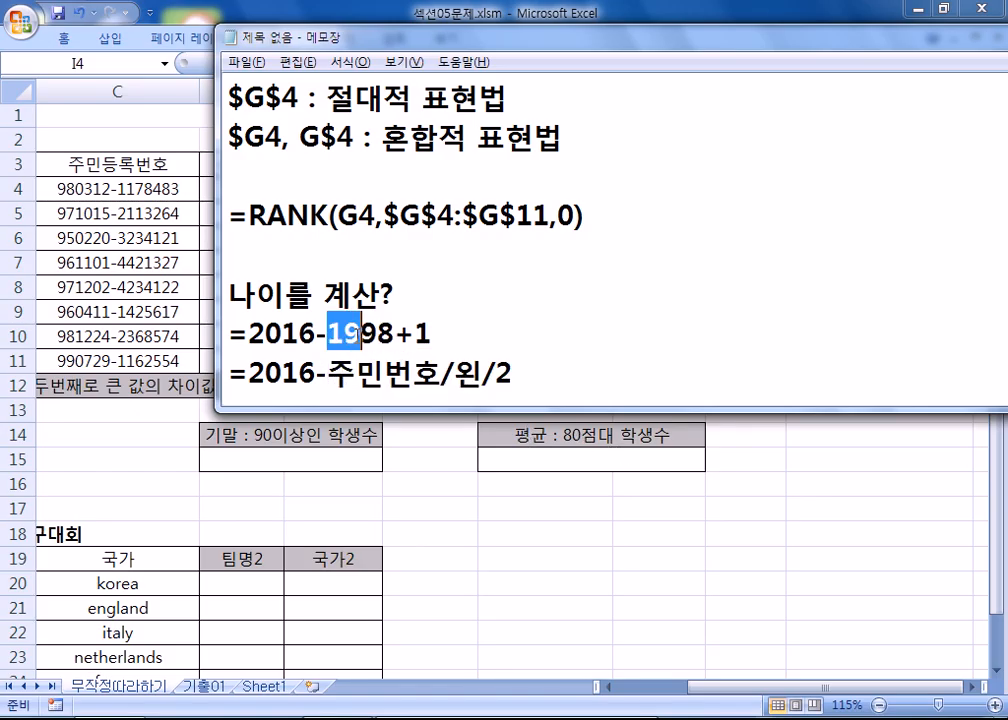
{"action": "left_click", "coordinate": [327, 373]}
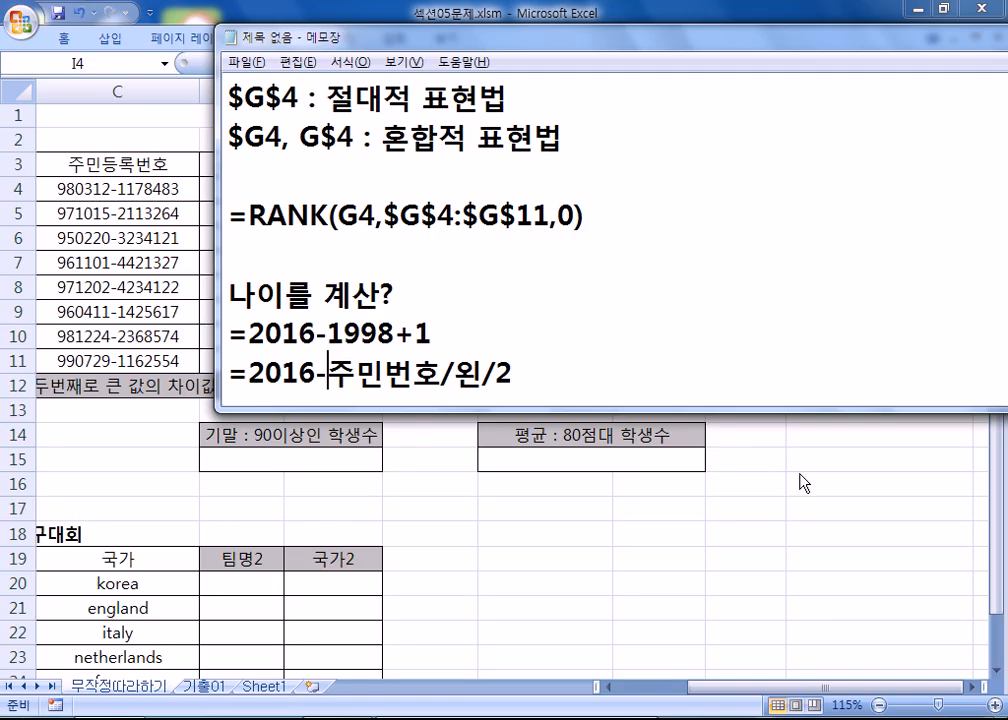
{"action": "type", "text": "19"}
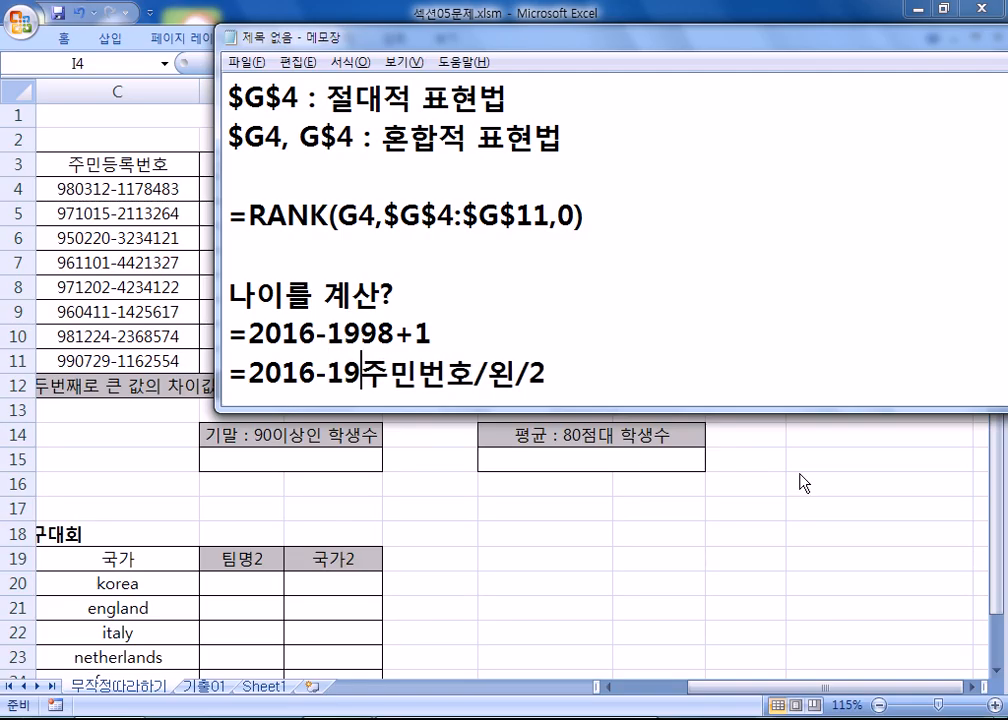
{"action": "type", "text": "결합"}
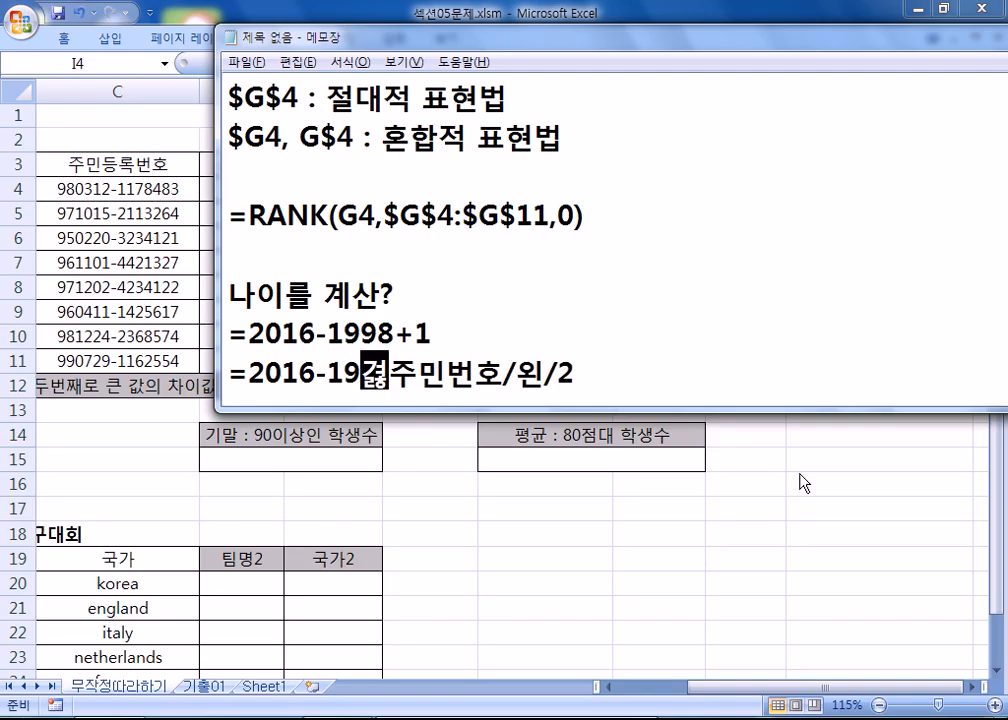
Step: Enclose 19결합주민번호/왼/2 in parentheses after 2016-
{"action": "key", "text": "Left"}
{"action": "key", "text": "Left"}
{"action": "key", "text": "Left"}
{"action": "key", "text": "Left"}
{"action": "type", "text": "("}
{"action": "key", "text": "End"}
{"action": "type", "text": ")"}
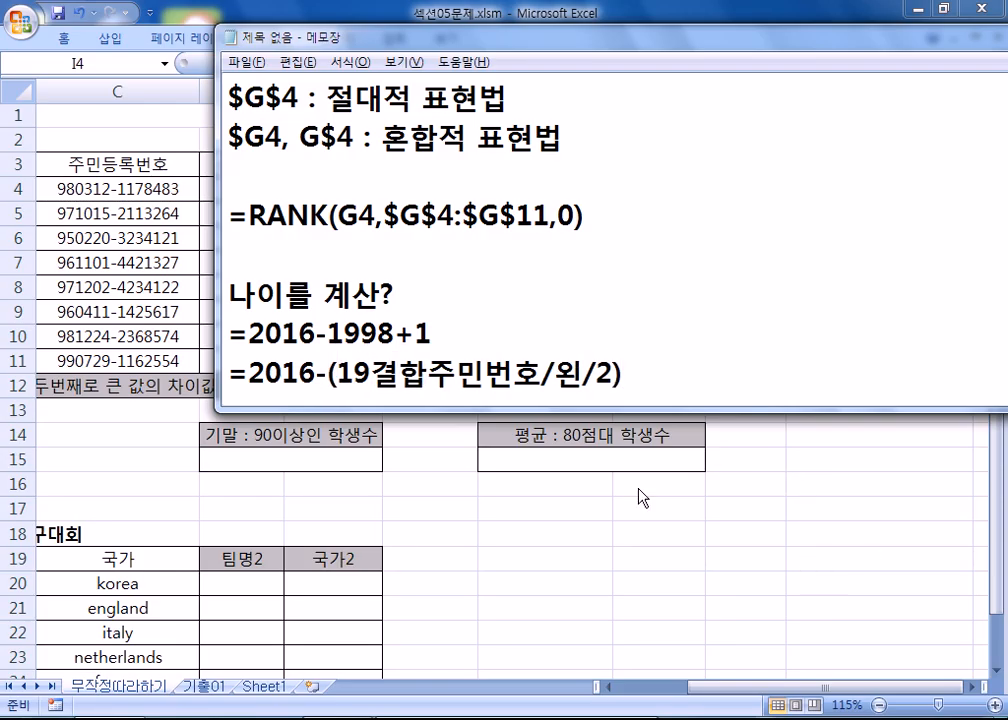
Step: Put spaces around 결합 and append +1, so the line reads =2016-(19 결합 주민번호/왼/2)+1
{"action": "left_click_drag", "start_coordinate": [373, 376], "coordinate": [337, 376]}
{"action": "left_click", "coordinate": [429, 376]}
{"action": "left_click", "coordinate": [373, 376]}
{"action": "key", "text": "Right"}
{"action": "key", "text": "Right"}
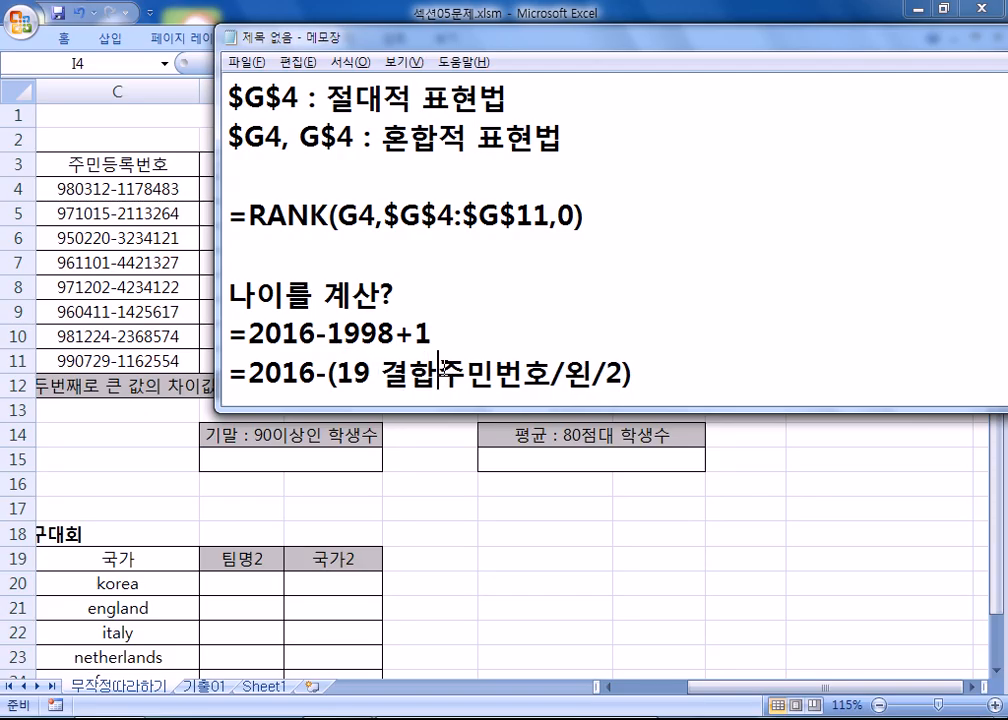
{"action": "left_click_drag", "start_coordinate": [374, 373], "coordinate": [337, 373]}
{"action": "left_click_drag", "start_coordinate": [446, 376], "coordinate": [583, 376]}
{"action": "left_click", "coordinate": [655, 376]}
{"action": "type", "text": "+1"}
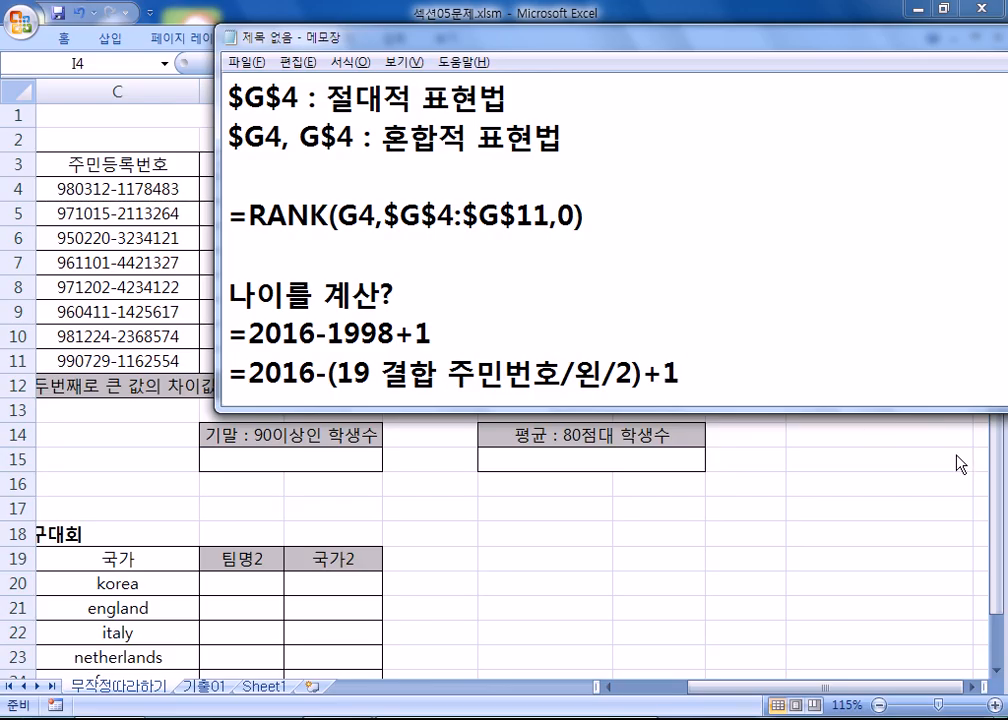
Step: Begin the actual age formula on a new line with =2016-"19"&
{"action": "key", "text": "Return"}
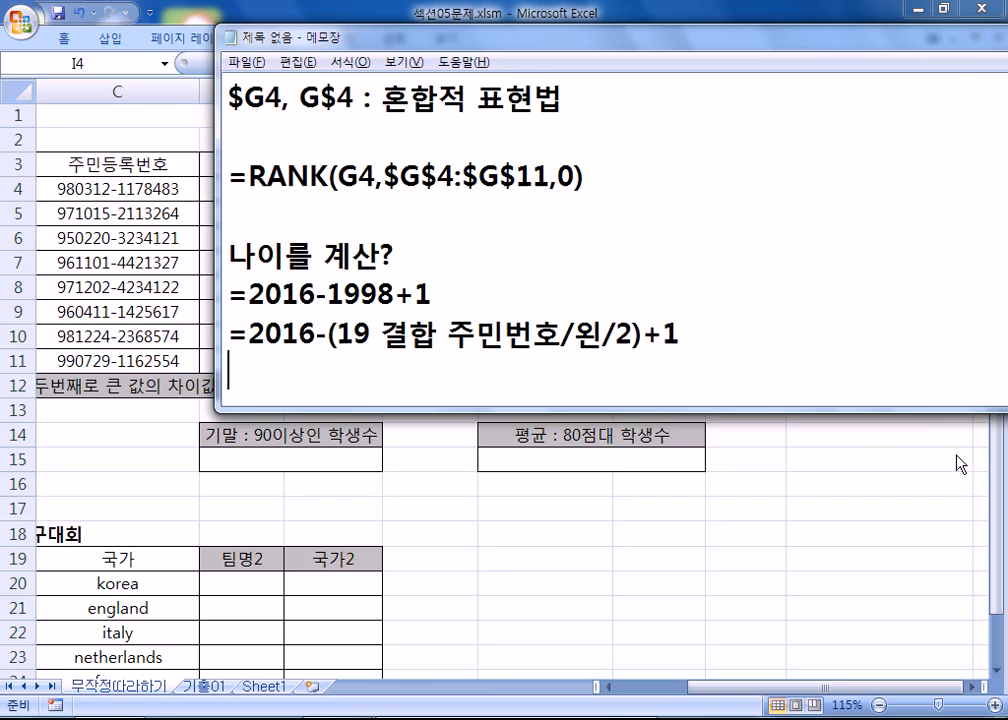
{"action": "type", "text": "=20"}
{"action": "key", "text": "Return"}
{"action": "type", "text": "1"}
{"action": "key", "text": "BackSpace"}
{"action": "key", "text": "BackSpace"}
{"action": "type", "text": "16-"}
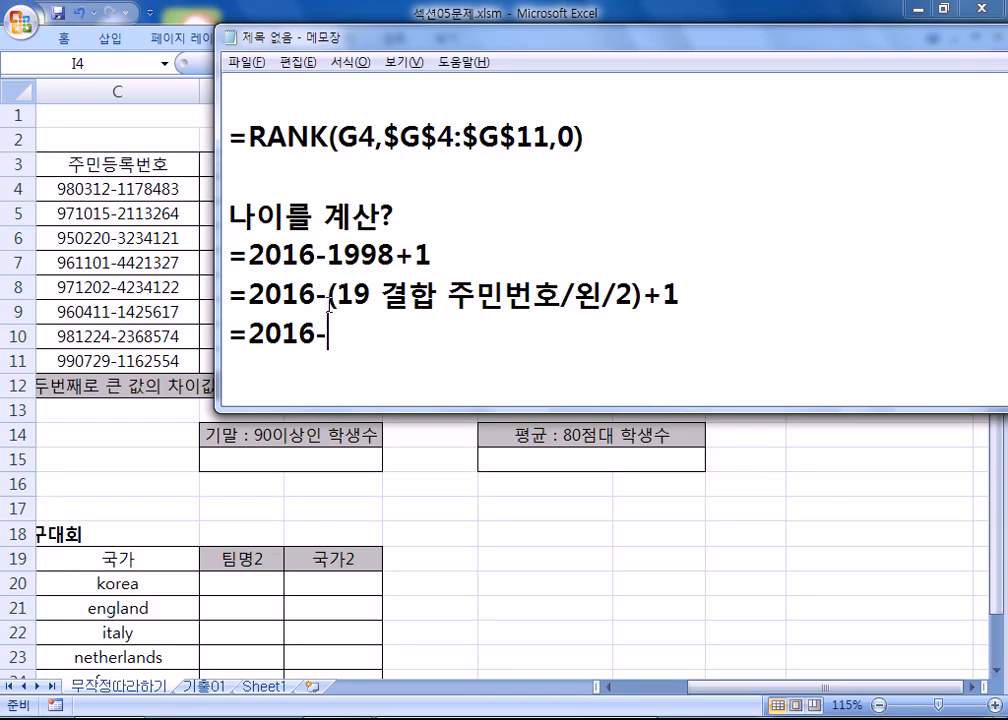
{"action": "type", "text": "\"19\"&"}
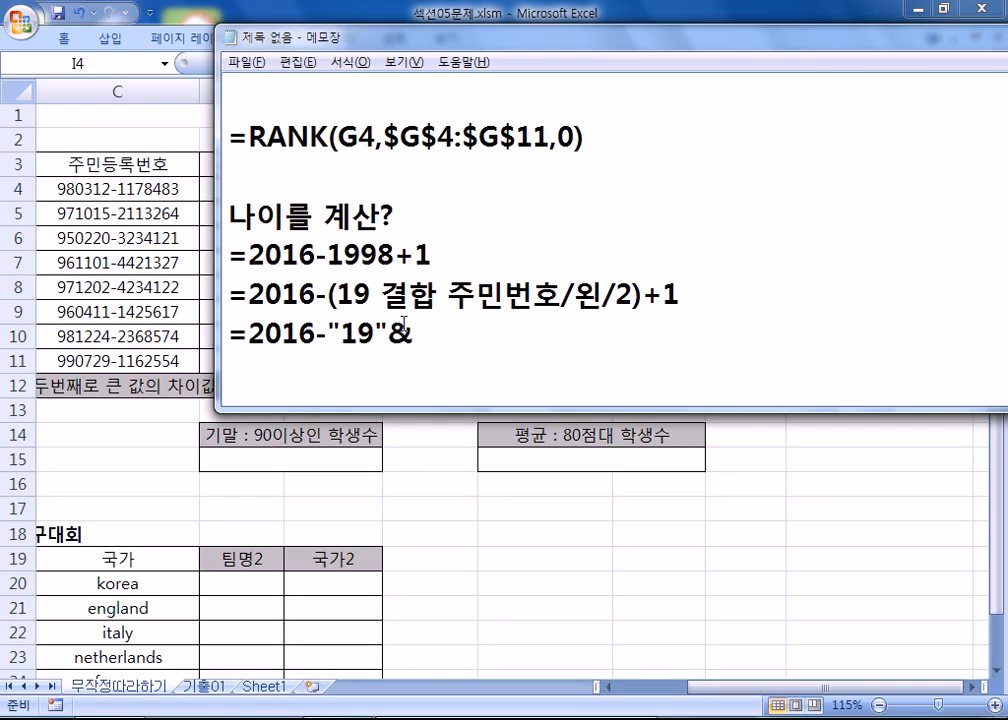
Step: Point out the & operator and continue the age formula with LEFT(C4,2) after it
{"action": "left_click_drag", "start_coordinate": [391, 332], "coordinate": [408, 333]}
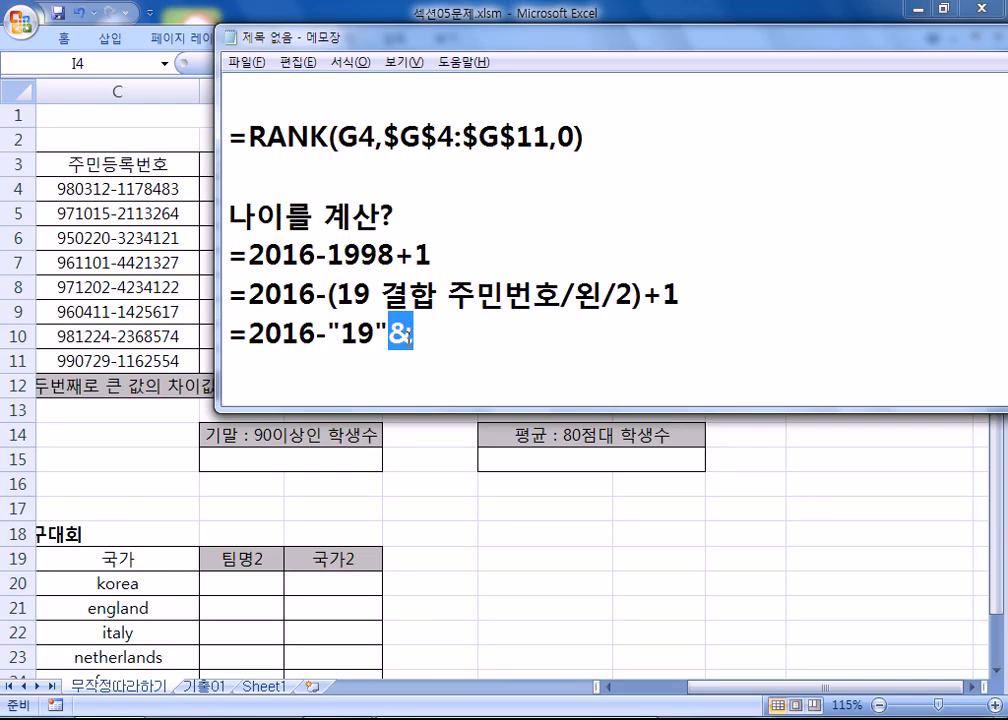
{"action": "left_click", "coordinate": [415, 334]}
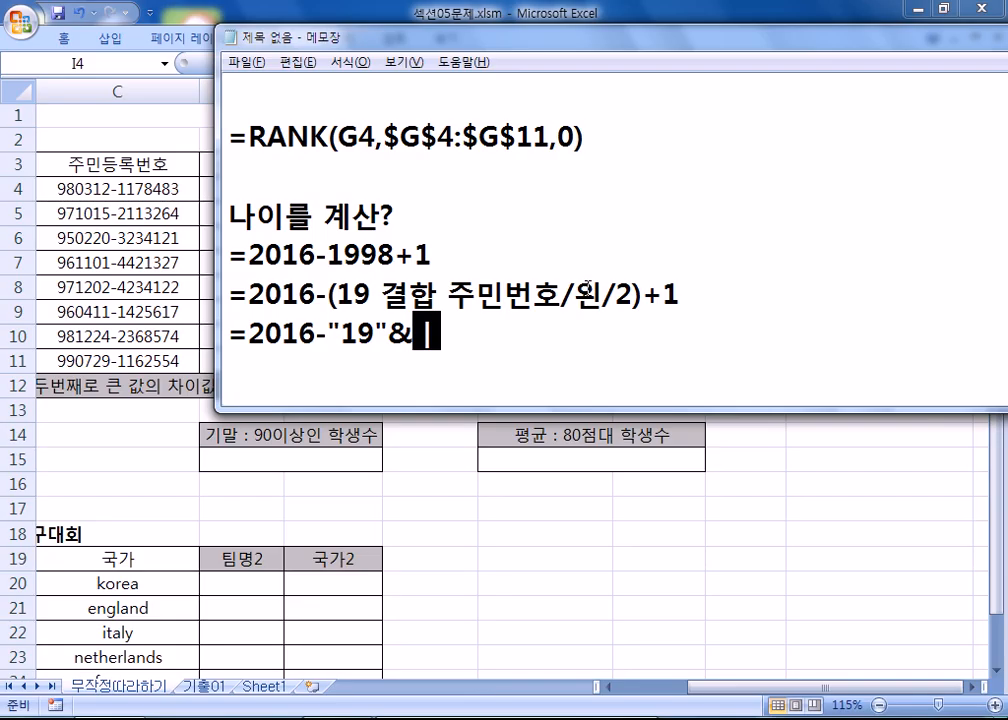
{"action": "type", "text": "LEFT("}
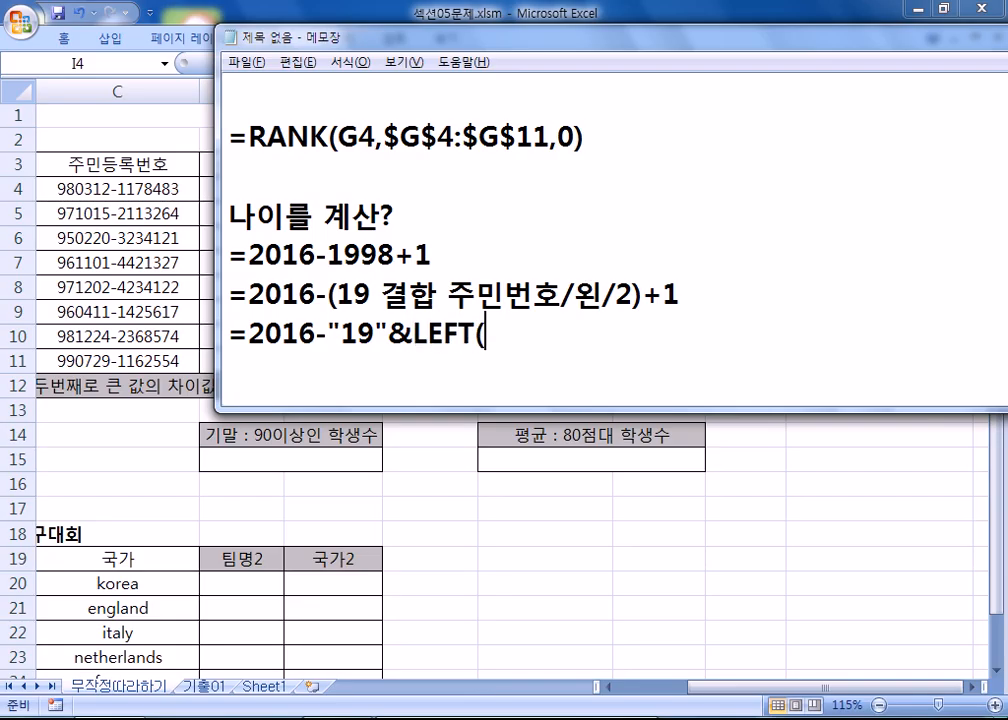
{"action": "type", "text": "V"}
{"action": "key", "text": "BackSpace"}
{"action": "type", "text": "C4,2)"}
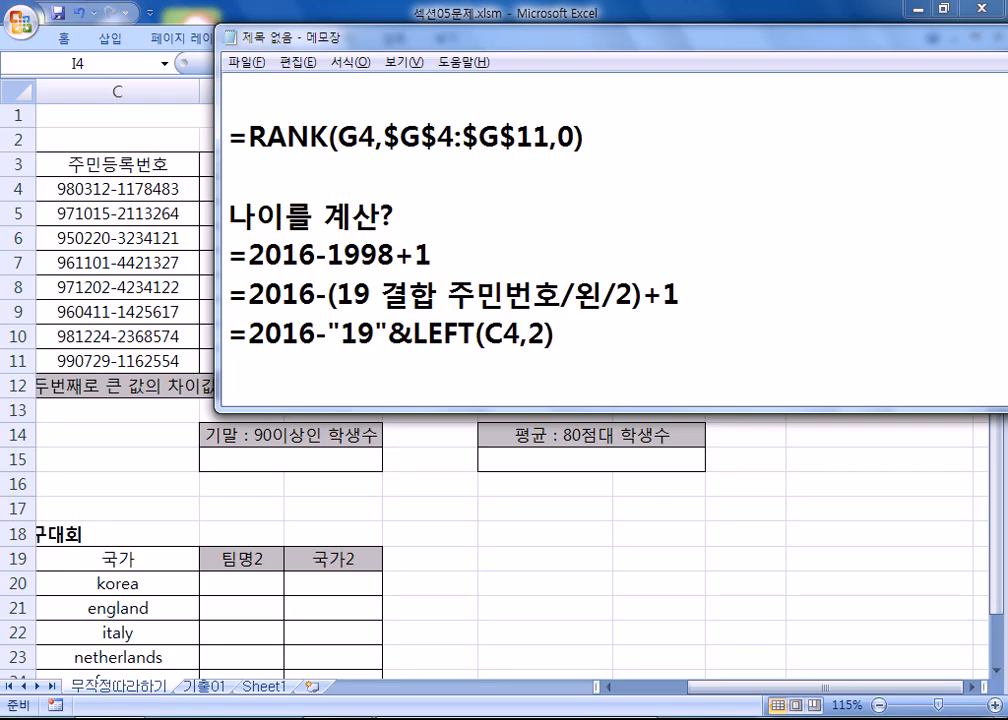
Step: Examine the first two digits of C4 in Excel and compare them with the LEFT function in the Notepad formula
{"action": "left_click", "coordinate": [62, 198]}
{"action": "left_click", "coordinate": [84, 188]}
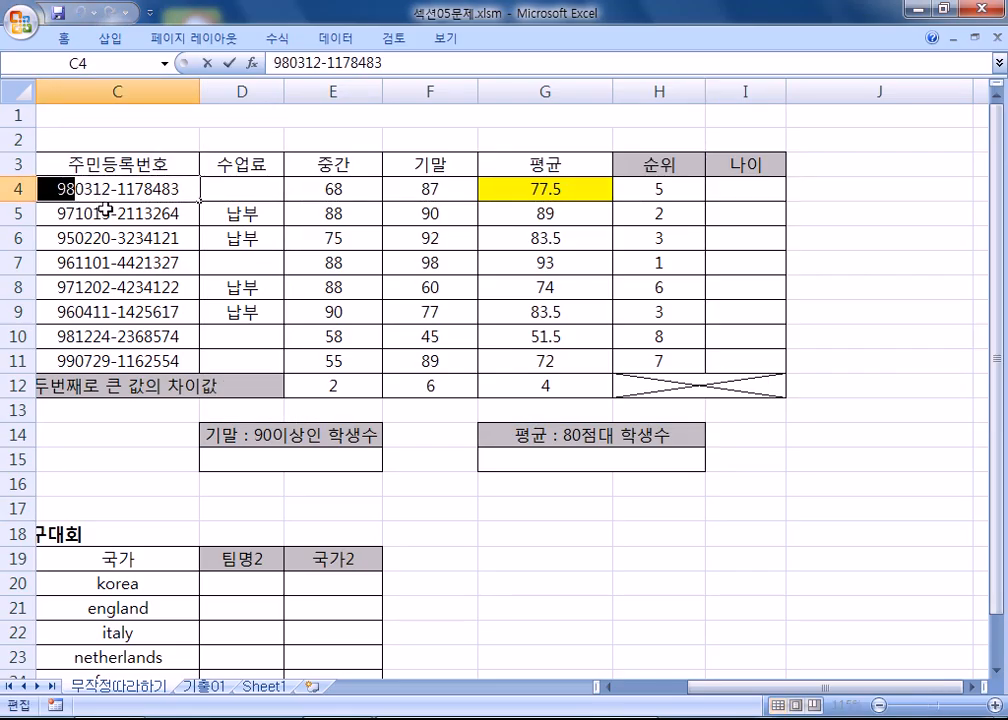
{"action": "double_click", "coordinate": [121, 187]}
{"action": "key", "text": "alt+Tab"}
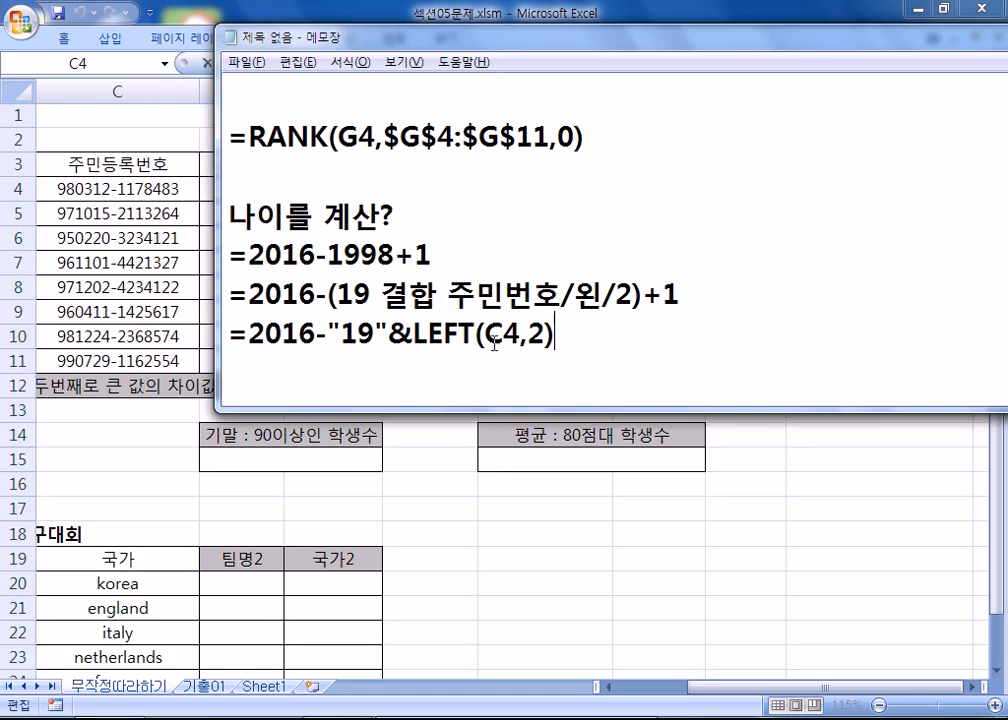
{"action": "left_click_drag", "start_coordinate": [413, 333], "coordinate": [476, 330]}
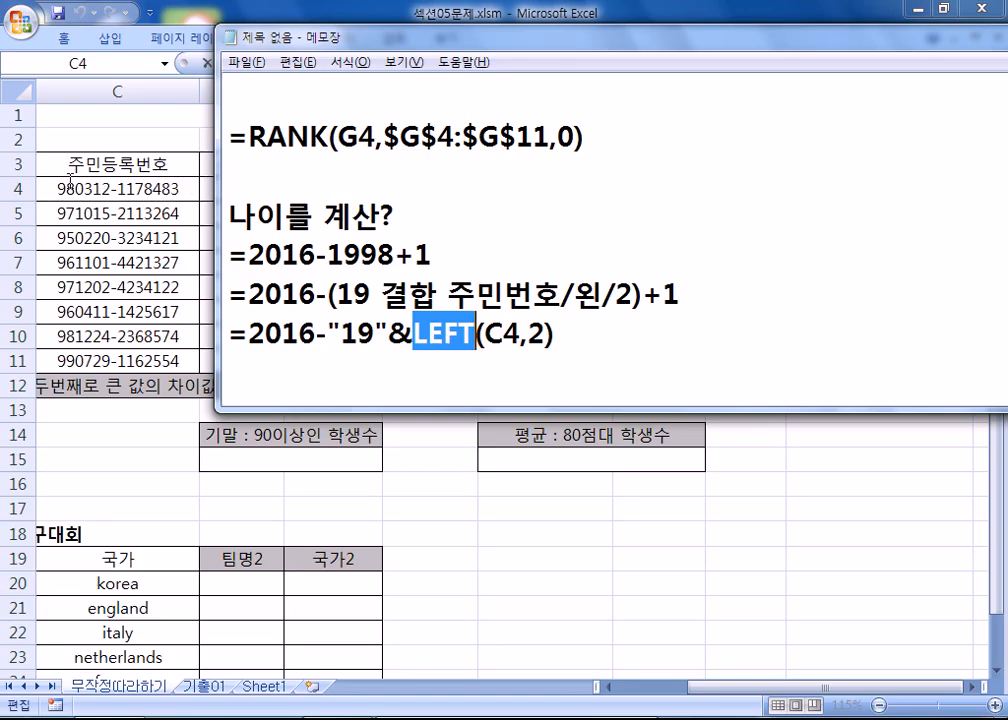
Step: Append +1 to the end of the age formula and highlight its & operator
{"action": "left_click", "coordinate": [597, 344]}
{"action": "type", "text": "+1"}
{"action": "key", "text": "Left"}
{"action": "key", "text": "Left"}
{"action": "key", "text": "Left"}
{"action": "key", "text": "Left"}
{"action": "key", "text": "Left"}
{"action": "key", "text": "Left"}
{"action": "key", "text": "Left"}
{"action": "key", "text": "Left"}
{"action": "key", "text": "Left"}
{"action": "key", "text": "Left"}
{"action": "key", "text": "Left"}
{"action": "key", "text": "Left"}
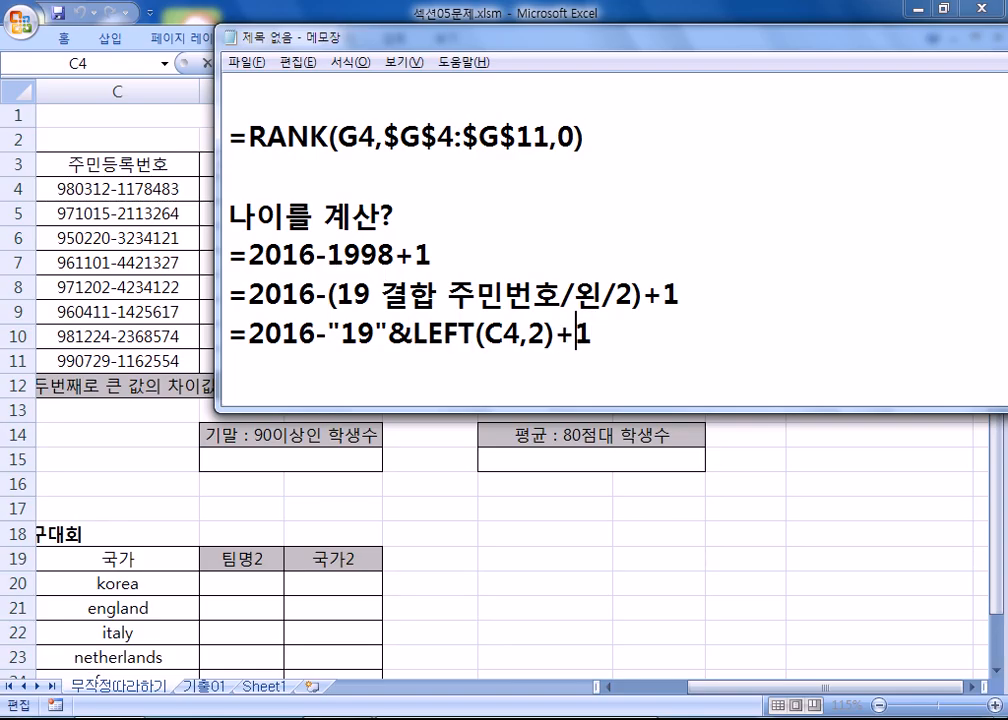
{"action": "key", "text": "shift+Left"}
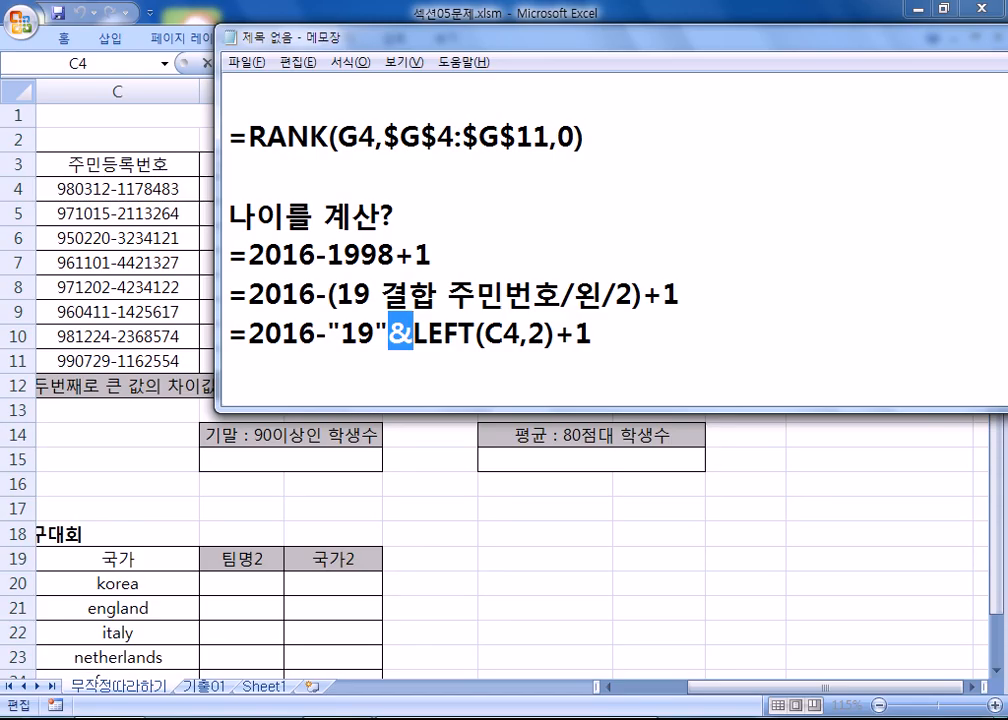
Step: Compare the - and & operators in the age formula, and the parts 2016-"19" and LEFT(C4,2)+1 around the &
{"action": "left_click", "coordinate": [327, 333]}
{"action": "key", "text": "shift+Left"}
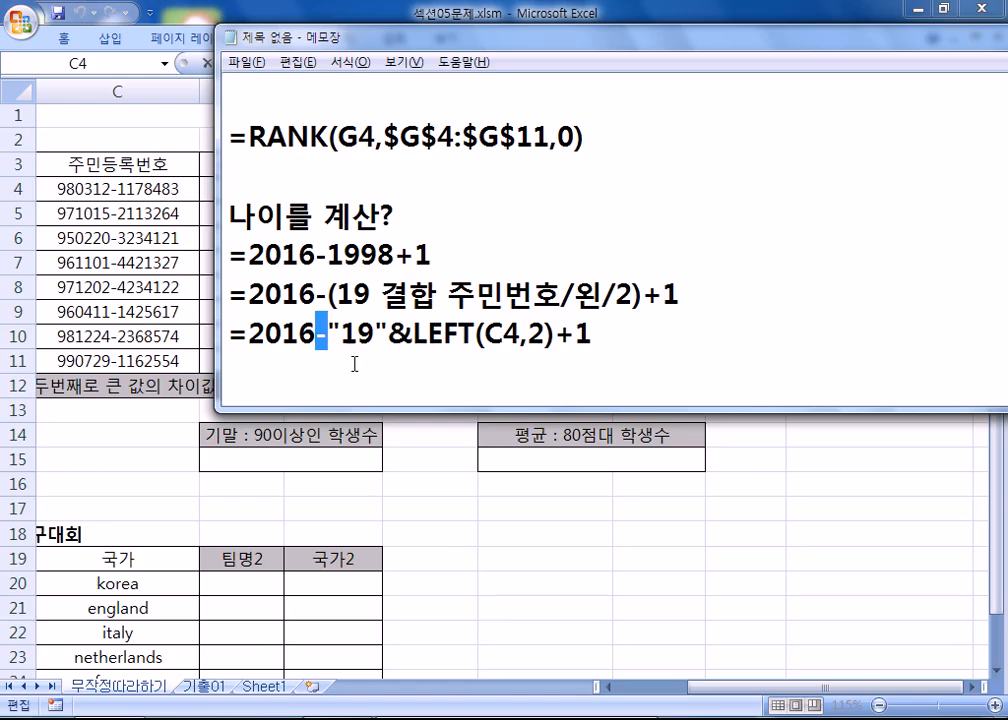
{"action": "left_click", "coordinate": [387, 333]}
{"action": "key", "text": "shift+Right"}
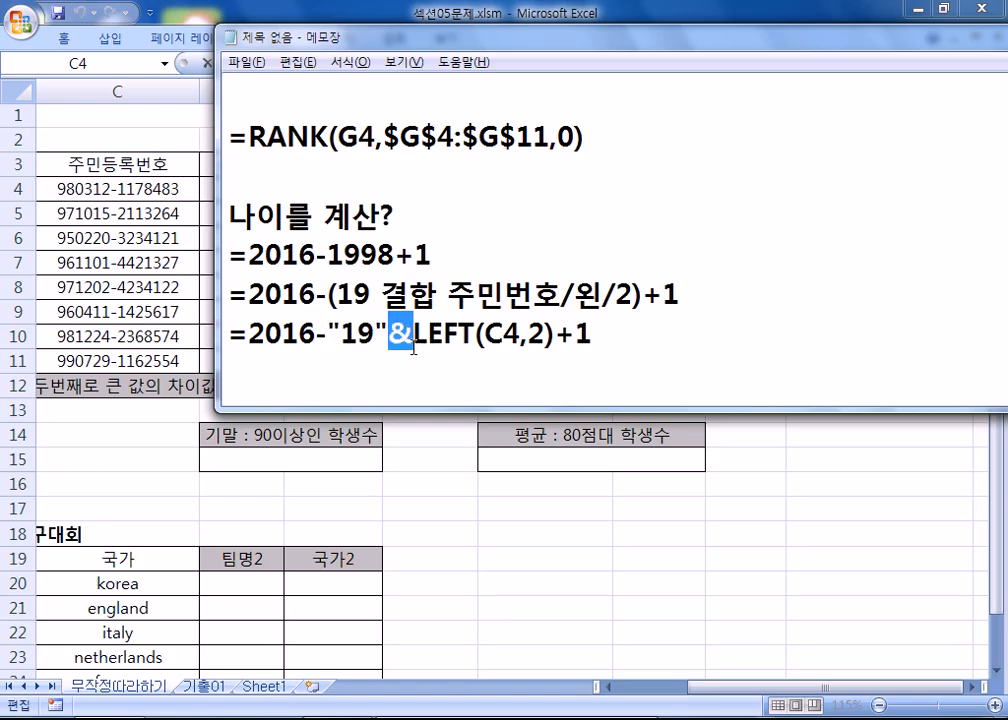
{"action": "left_click_drag", "start_coordinate": [389, 333], "coordinate": [250, 333]}
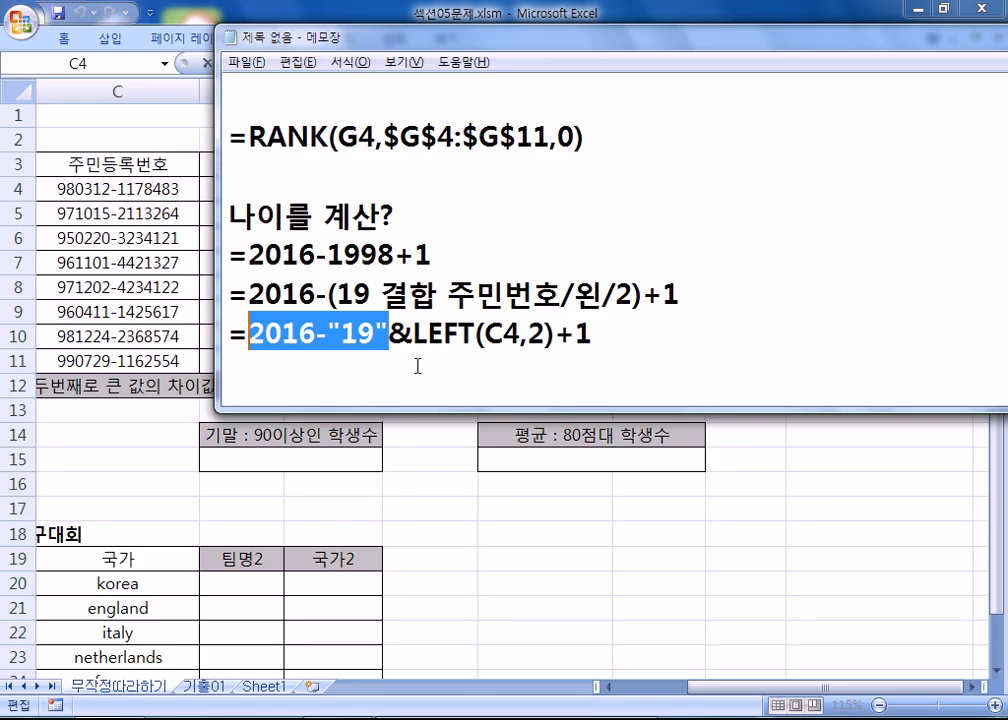
{"action": "left_click_drag", "start_coordinate": [413, 333], "coordinate": [601, 335]}
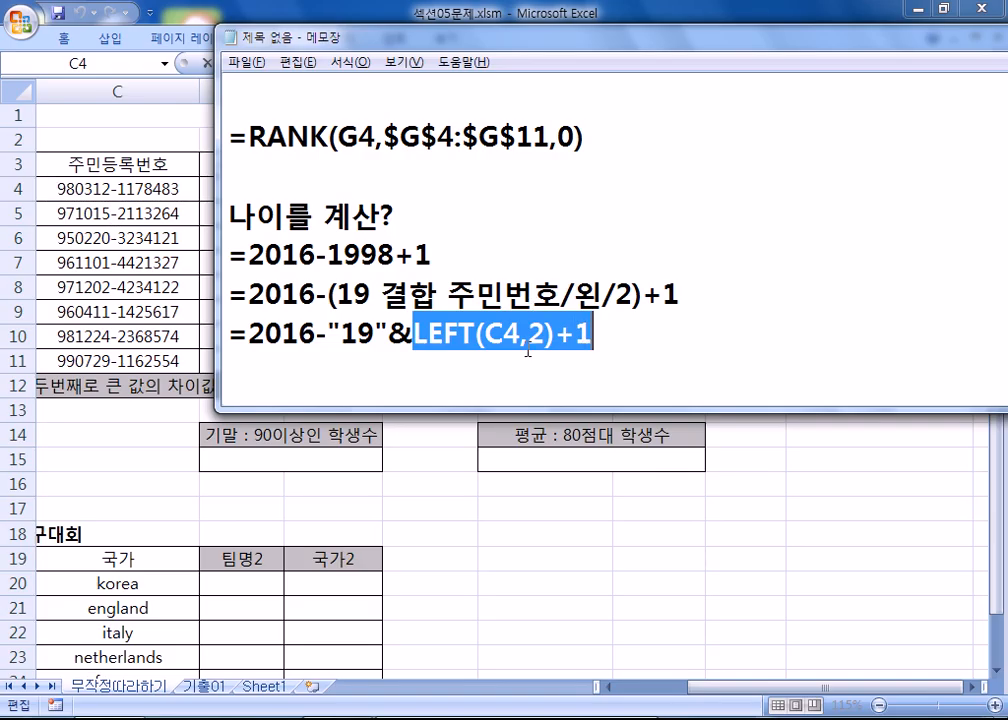
{"action": "left_click_drag", "start_coordinate": [230, 334], "coordinate": [390, 332]}
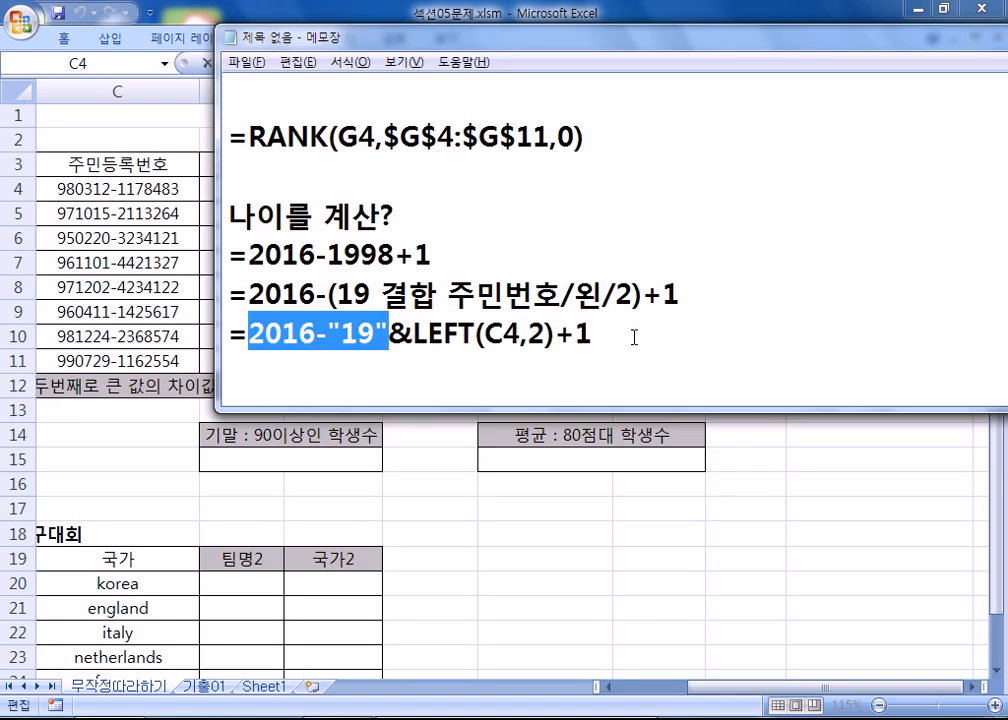
Step: Enclose "19"&LEFT(C4,2) in parentheses so the formula reads =2016-("19"&LEFT(C4,2))+1
{"action": "left_click", "coordinate": [319, 336]}
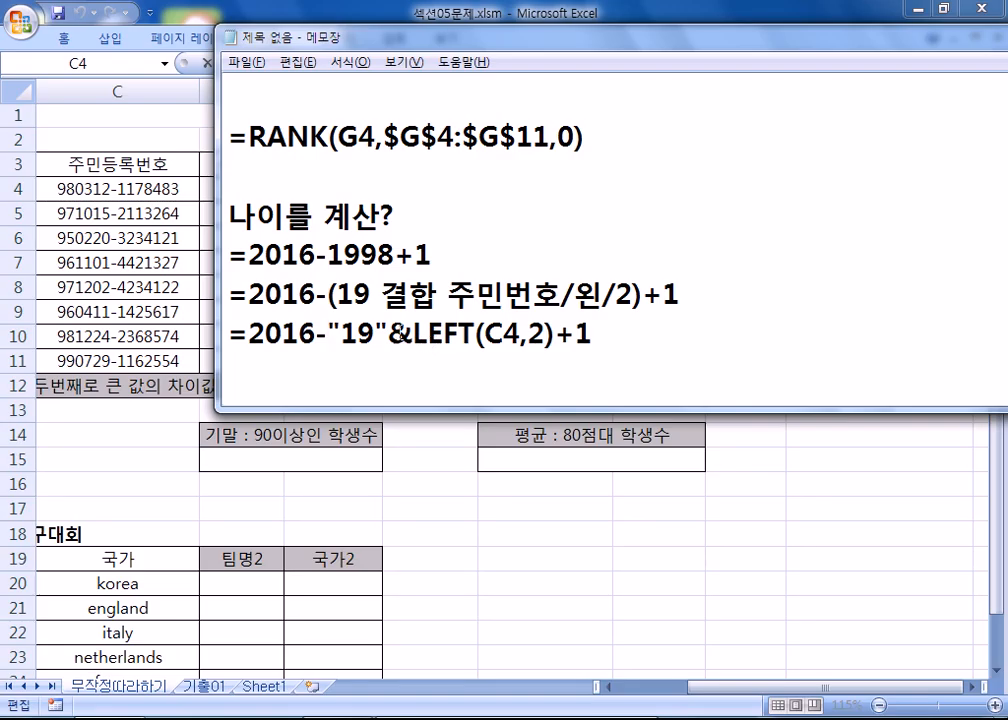
{"action": "type", "text": "("}
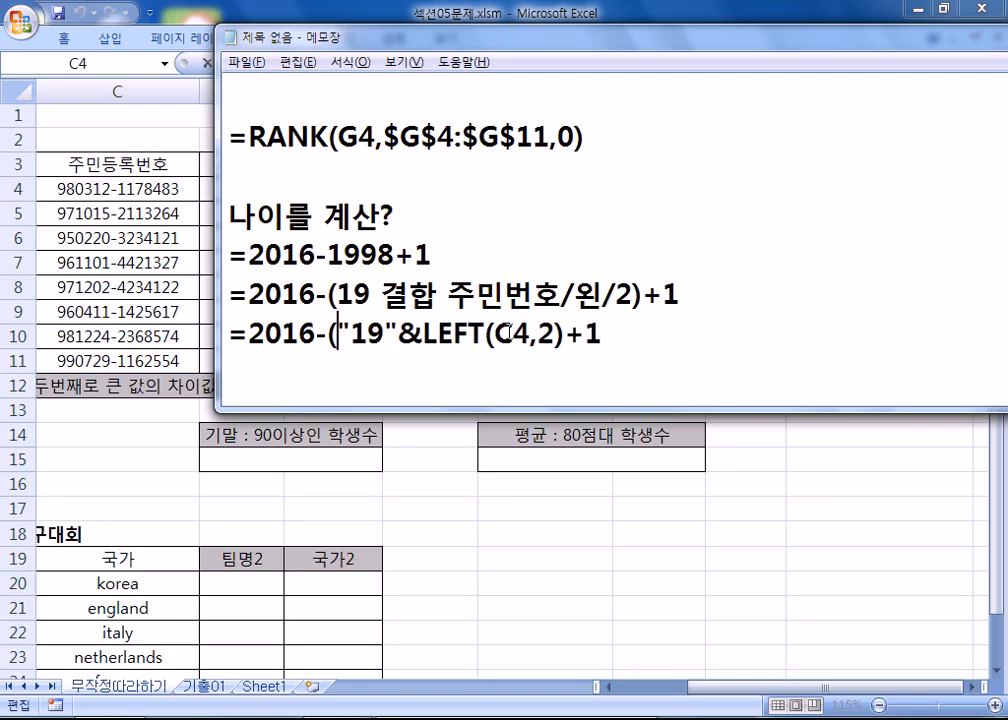
{"action": "left_click", "coordinate": [569, 333]}
{"action": "type", "text": ")"}
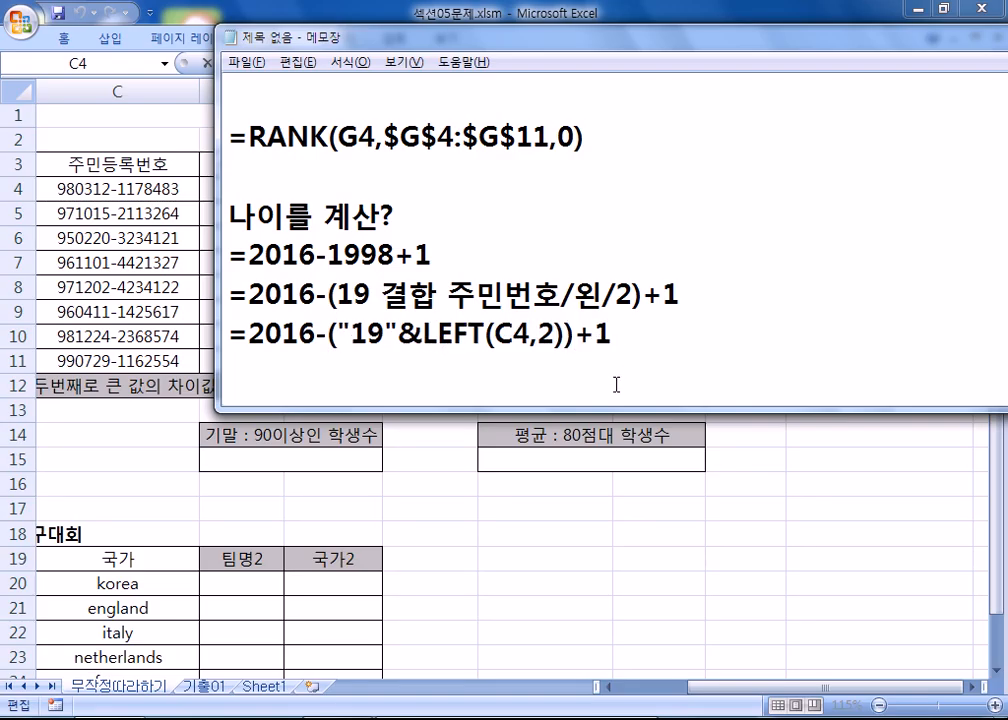
Step: Compare "19" and LEFT(C4,2) in the age formula with the numbers and operators of the line =2016-1998+1
{"action": "left_click_drag", "start_coordinate": [350, 334], "coordinate": [383, 334]}
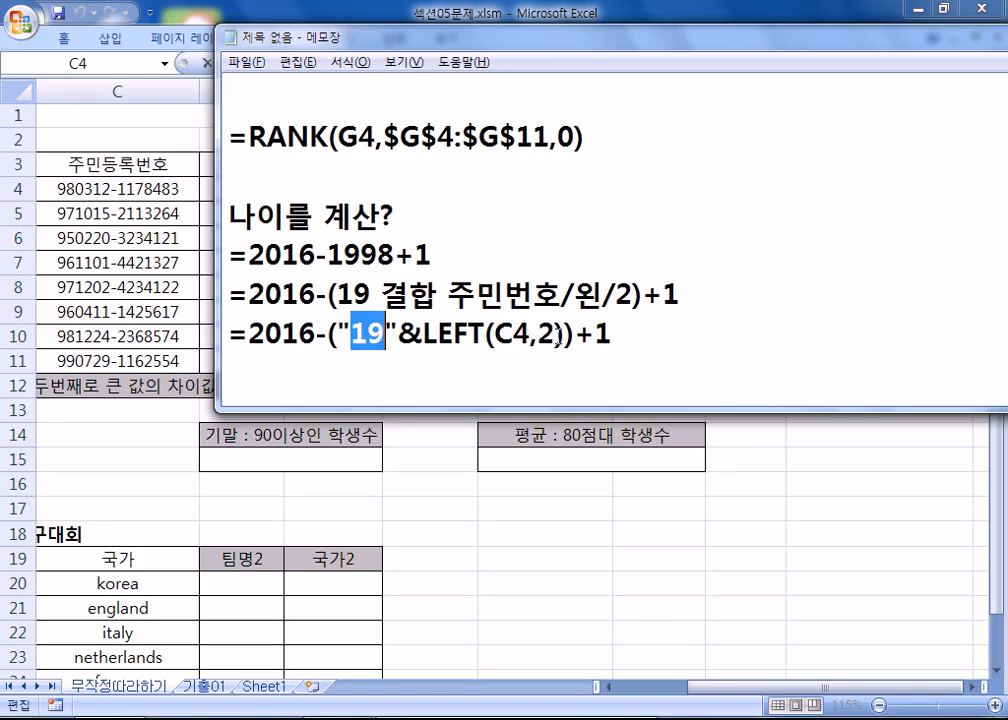
{"action": "left_click", "coordinate": [556, 335]}
{"action": "mouse_move", "coordinate": [322, 254]}
{"action": "left_mouse_down"}
{"action": "mouse_move", "coordinate": [403, 252]}
{"action": "mouse_move", "coordinate": [331, 254]}
{"action": "left_mouse_up"}
{"action": "left_click_drag", "start_coordinate": [352, 327], "coordinate": [382, 330]}
{"action": "left_click_drag", "start_coordinate": [364, 254], "coordinate": [394, 254]}
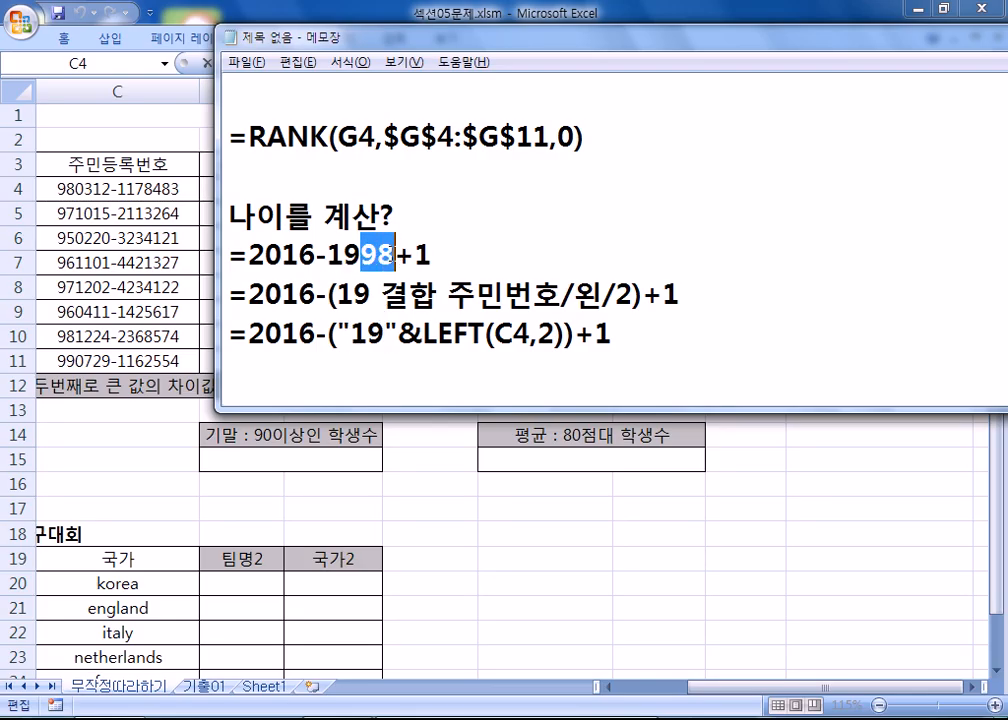
{"action": "left_click_drag", "start_coordinate": [514, 332], "coordinate": [553, 332]}
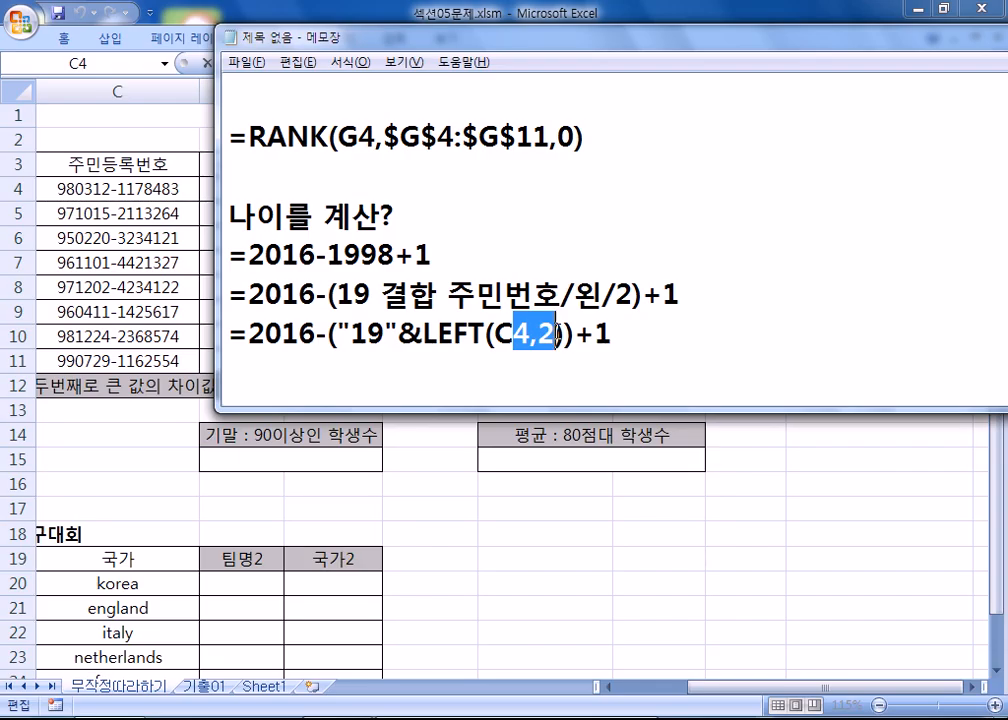
{"action": "left_click_drag", "start_coordinate": [639, 342], "coordinate": [234, 355]}
{"action": "left_click", "coordinate": [268, 367]}
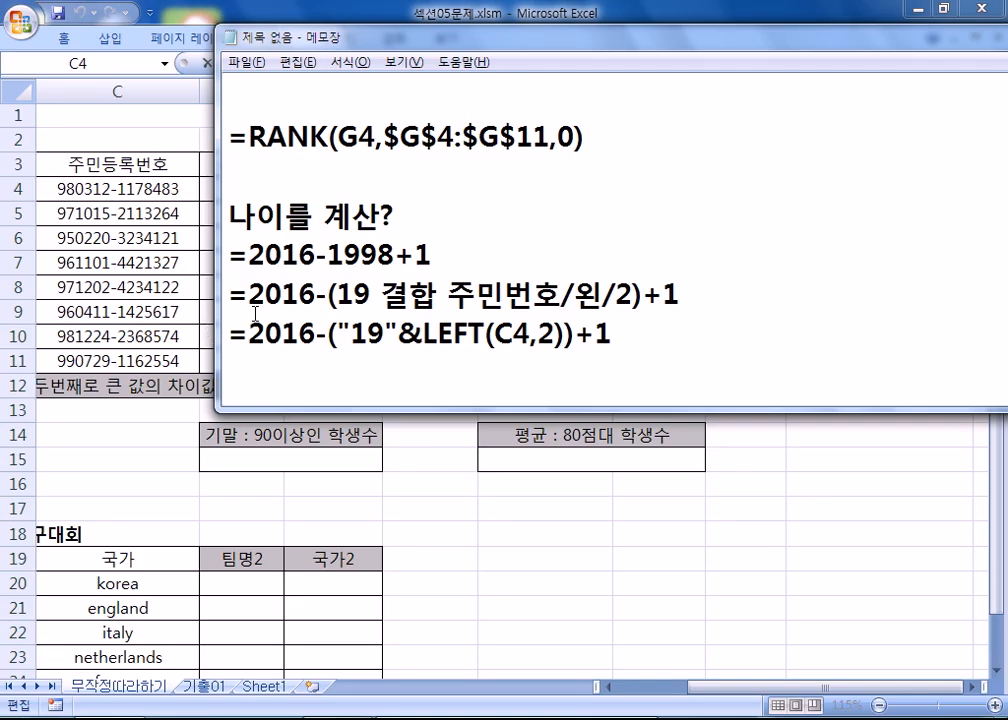
{"action": "left_click_drag", "start_coordinate": [329, 255], "coordinate": [316, 255]}
{"action": "left_click_drag", "start_coordinate": [403, 255], "coordinate": [434, 255]}
{"action": "left_click_drag", "start_coordinate": [316, 255], "coordinate": [253, 253]}
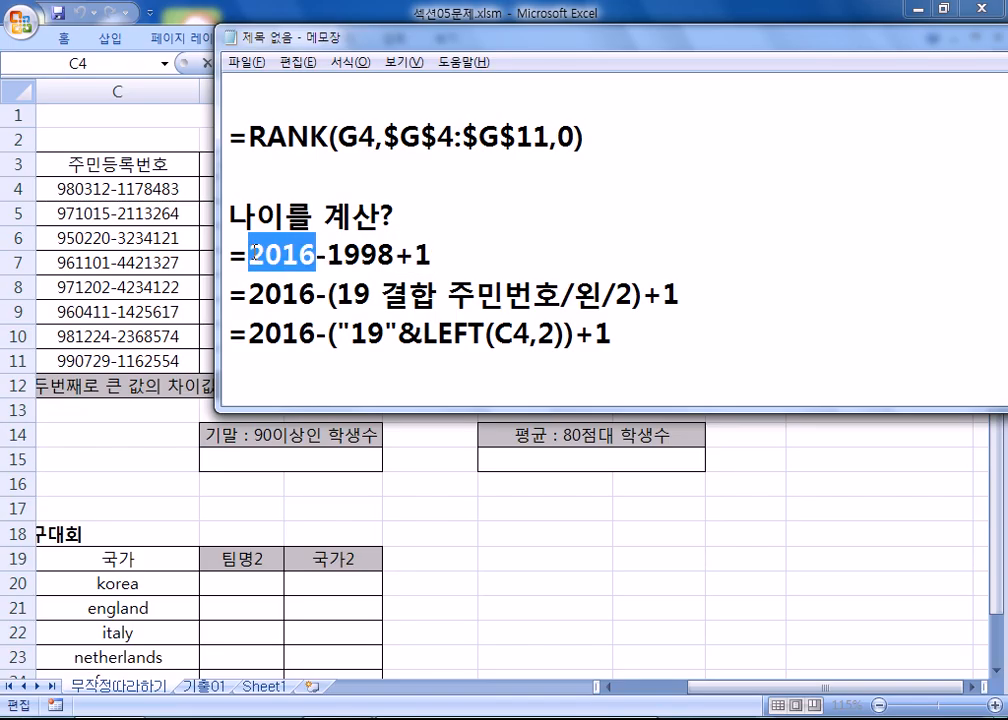
{"action": "left_click_drag", "start_coordinate": [328, 255], "coordinate": [396, 258]}
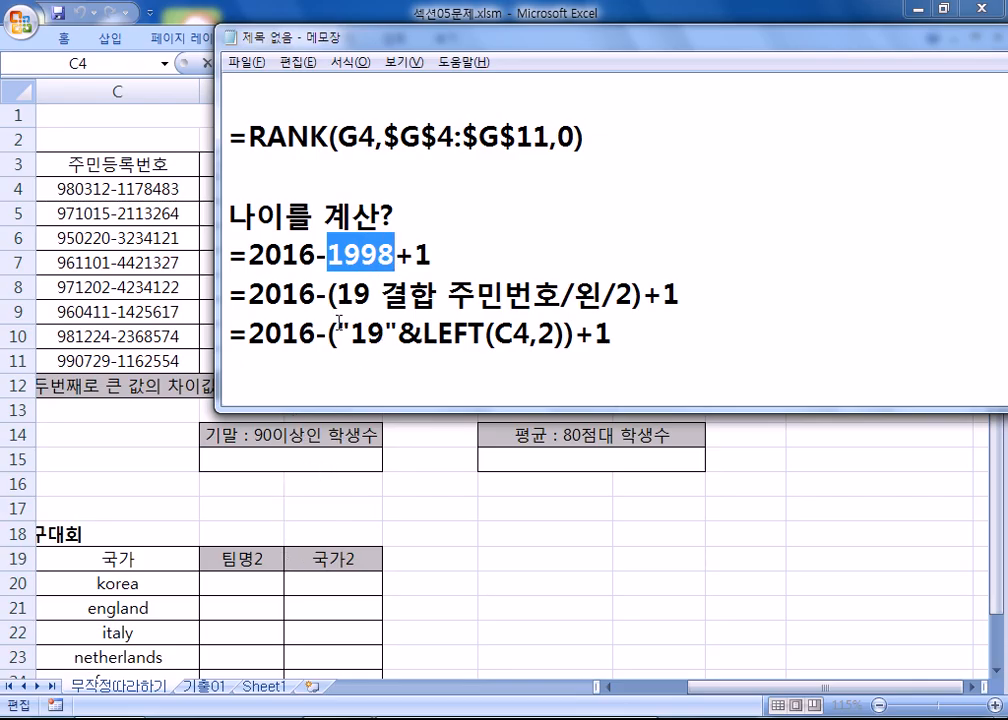
{"action": "left_click", "coordinate": [363, 256]}
{"action": "left_click_drag", "start_coordinate": [366, 259], "coordinate": [328, 259]}
Step: Copy the line =2016-1998+1 below the age formula and change the copy to =2016-98+1-1900
{"action": "left_click_drag", "start_coordinate": [228, 254], "coordinate": [231, 279]}
{"action": "key", "text": "ctrl+c"}
{"action": "left_click", "coordinate": [226, 368]}
{"action": "key", "text": "ctrl+v"}
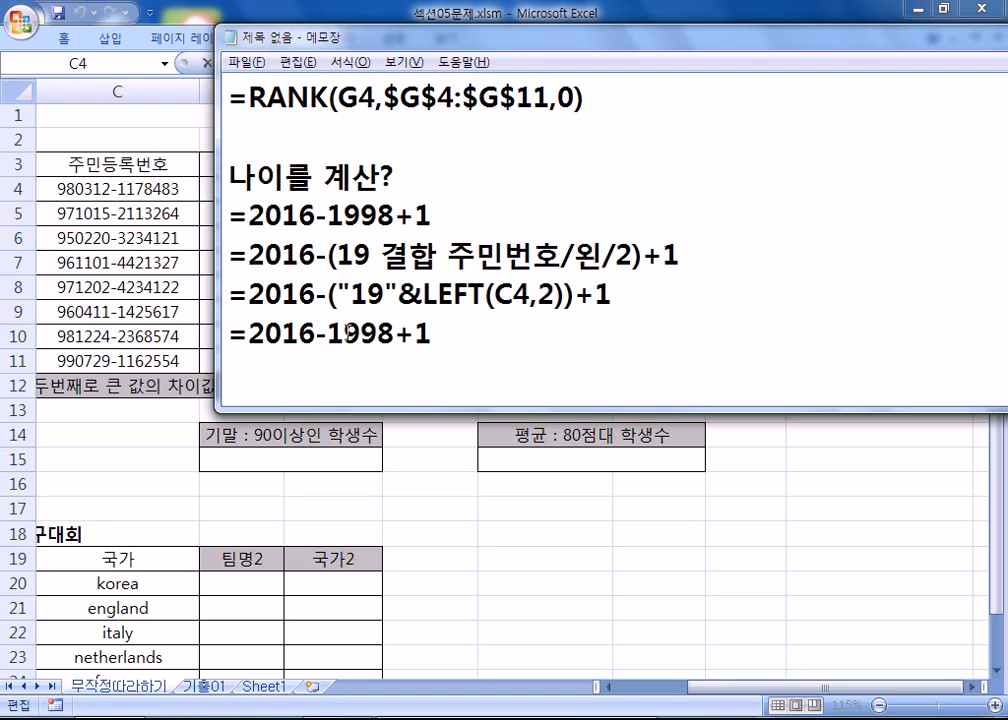
{"action": "left_click", "coordinate": [330, 334]}
{"action": "key", "text": "Delete"}
{"action": "key", "text": "Delete"}
{"action": "left_click", "coordinate": [639, 344]}
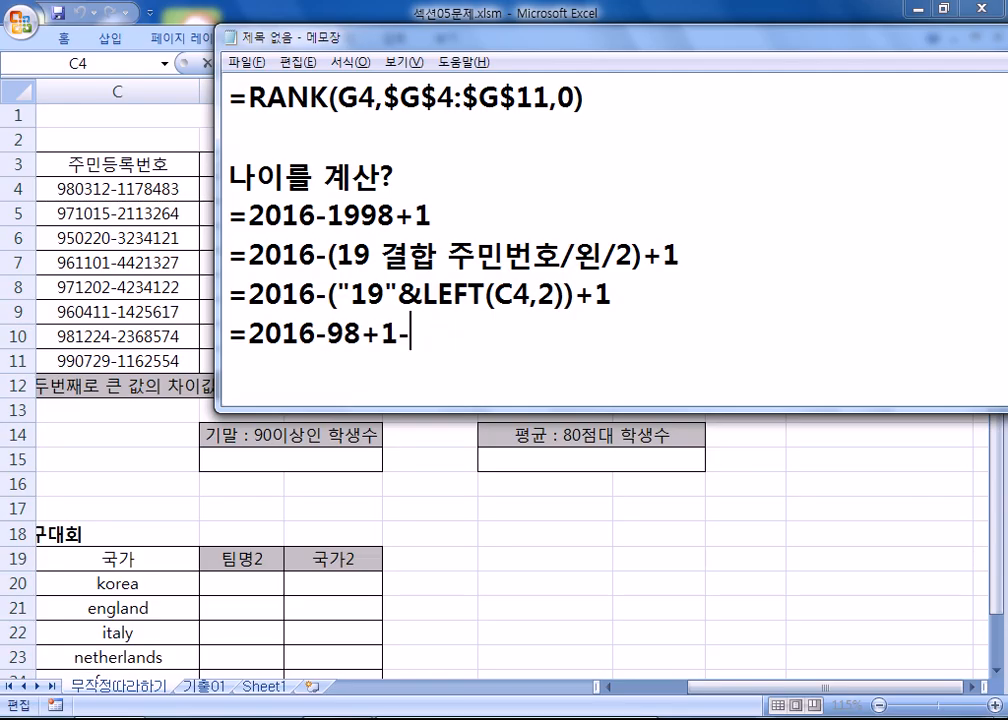
{"action": "type", "text": "-1900"}
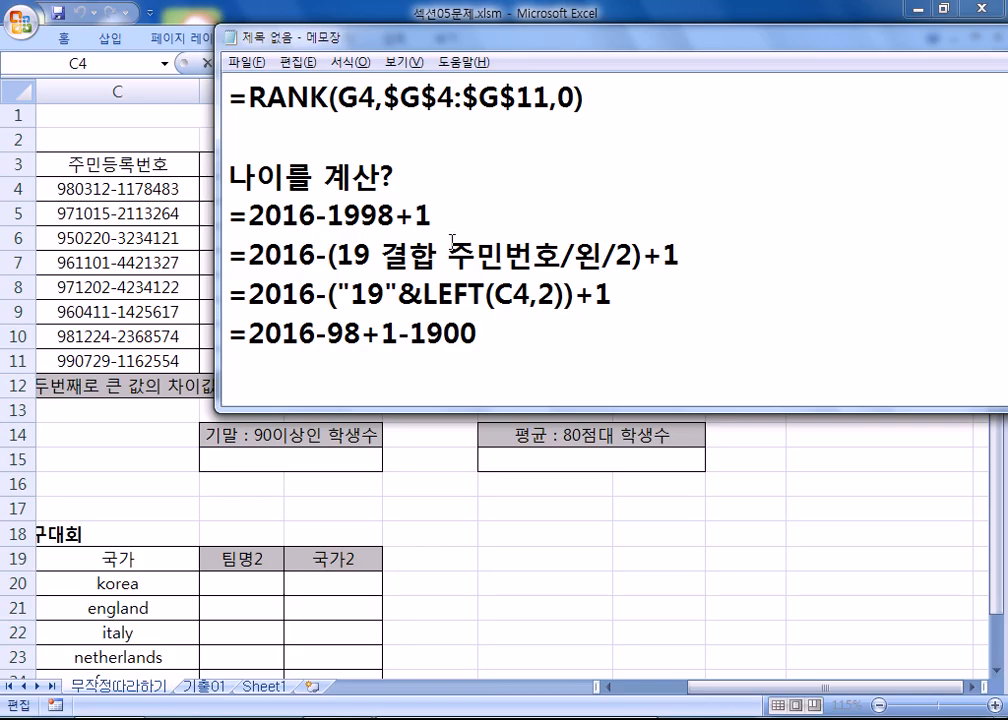
Step: Highlight "19" and & in the age formula, and rework the last line into =2016-(1900+98)+1
{"action": "double_click", "coordinate": [412, 294]}
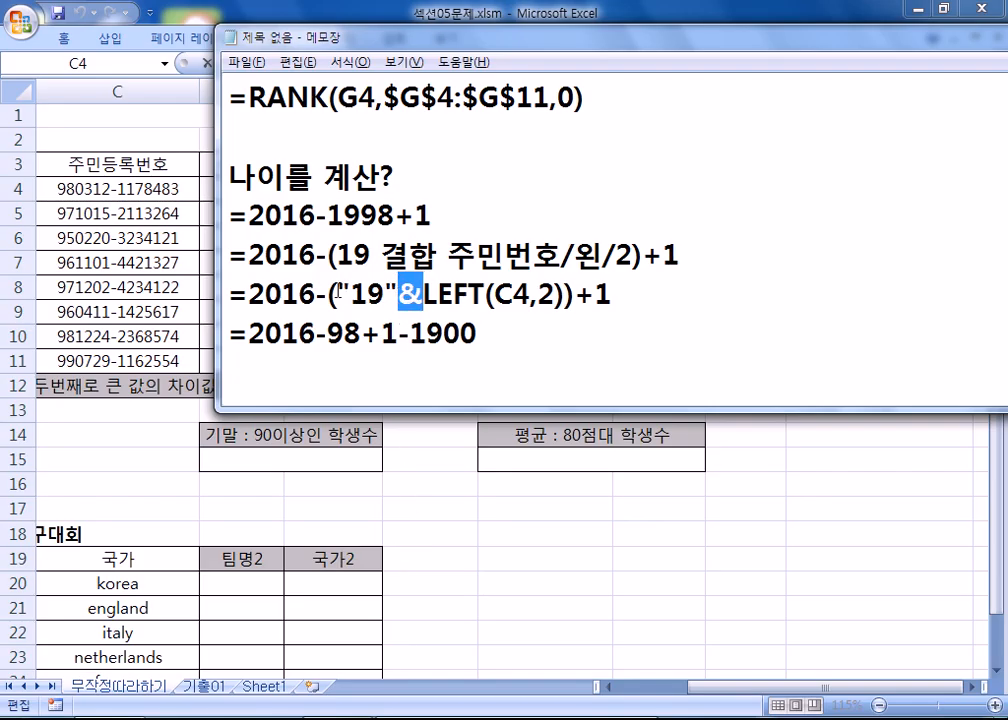
{"action": "left_click_drag", "start_coordinate": [398, 294], "coordinate": [337, 294]}
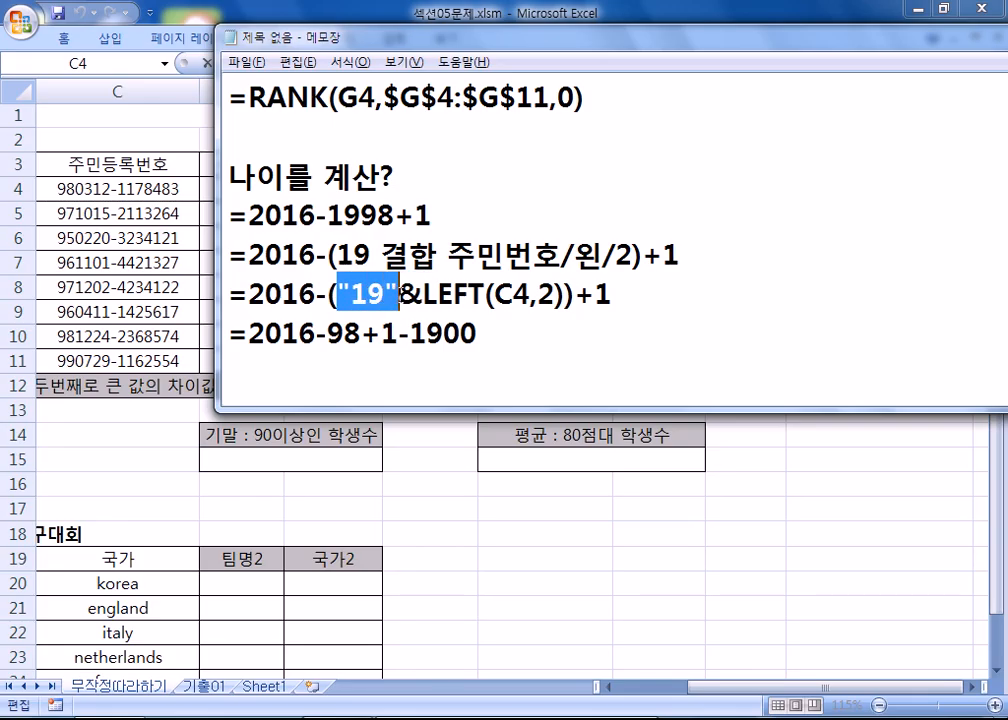
{"action": "left_click_drag", "start_coordinate": [398, 294], "coordinate": [422, 294]}
{"action": "left_click_drag", "start_coordinate": [515, 340], "coordinate": [238, 343]}
{"action": "left_click", "coordinate": [332, 335]}
{"action": "type", "text": "(1900+"}
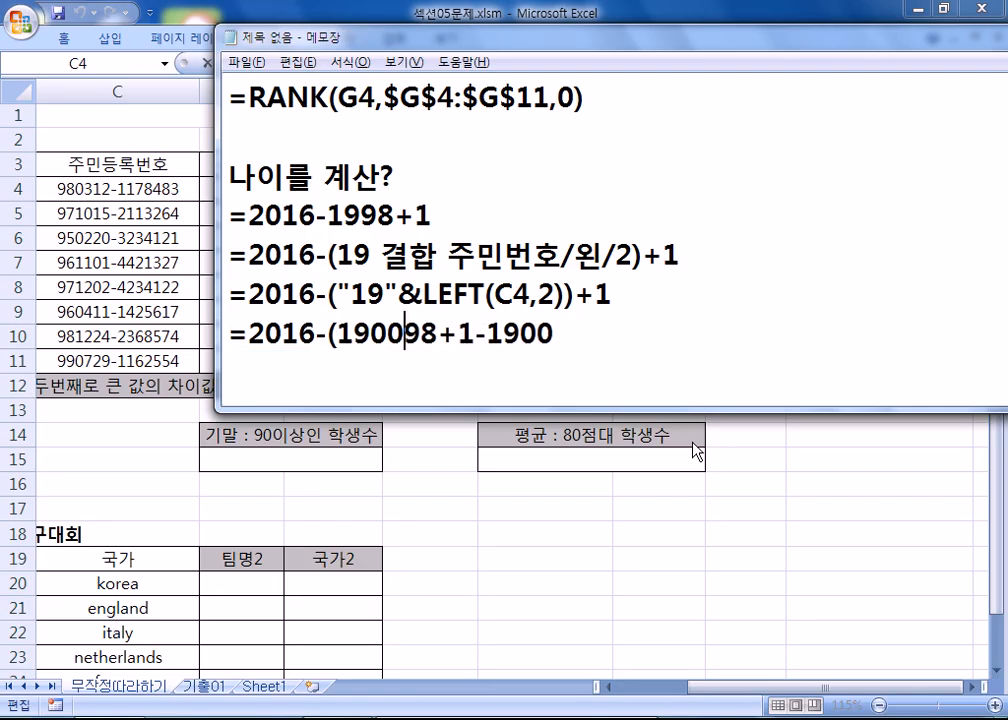
{"action": "key", "text": "Right"}
{"action": "key", "text": "Right"}
{"action": "type", "text": ")"}
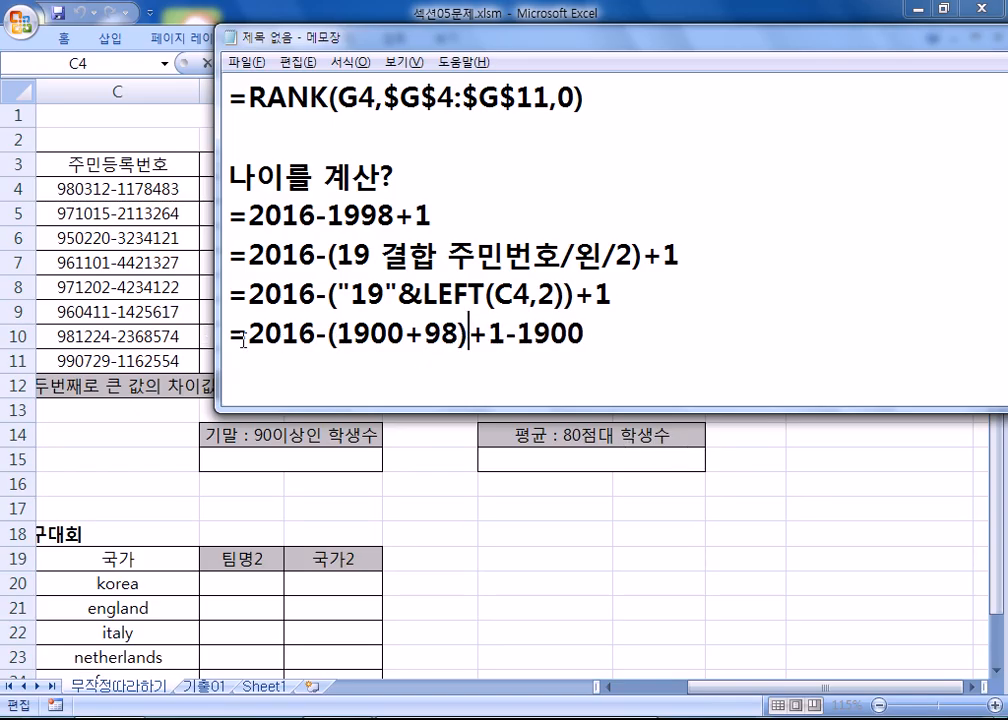
{"action": "left_click_drag", "start_coordinate": [505, 334], "coordinate": [660, 340]}
{"action": "key", "text": "Delete"}
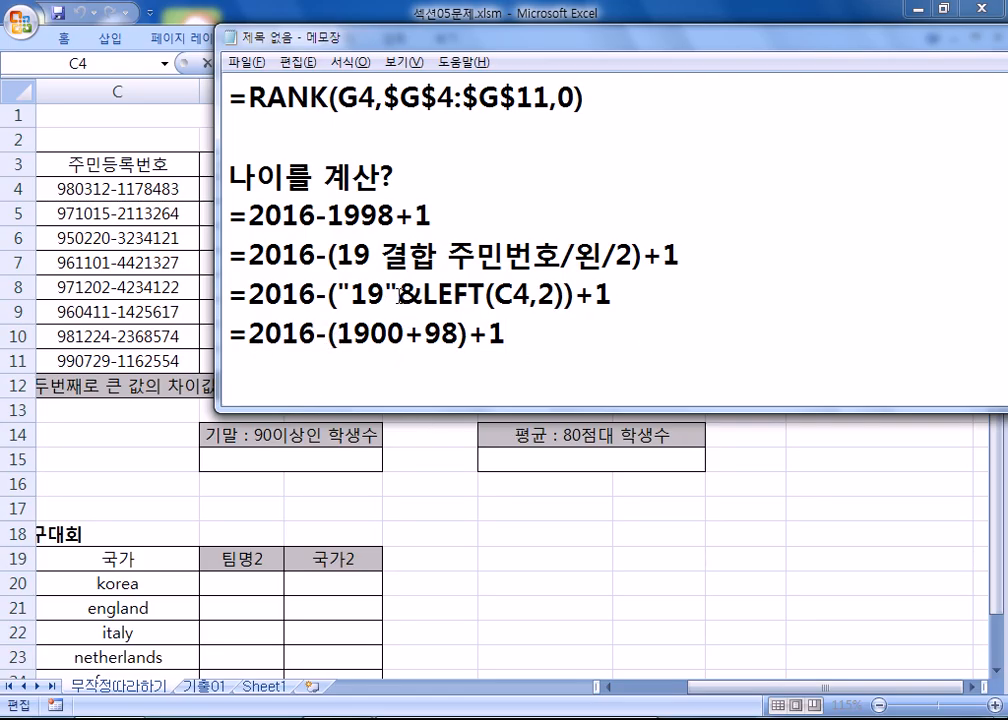
Step: Highlight the & operator and the whole age formula, and delete the line =2016-(1900+98)+1 below it
{"action": "left_click_drag", "start_coordinate": [399, 296], "coordinate": [421, 298]}
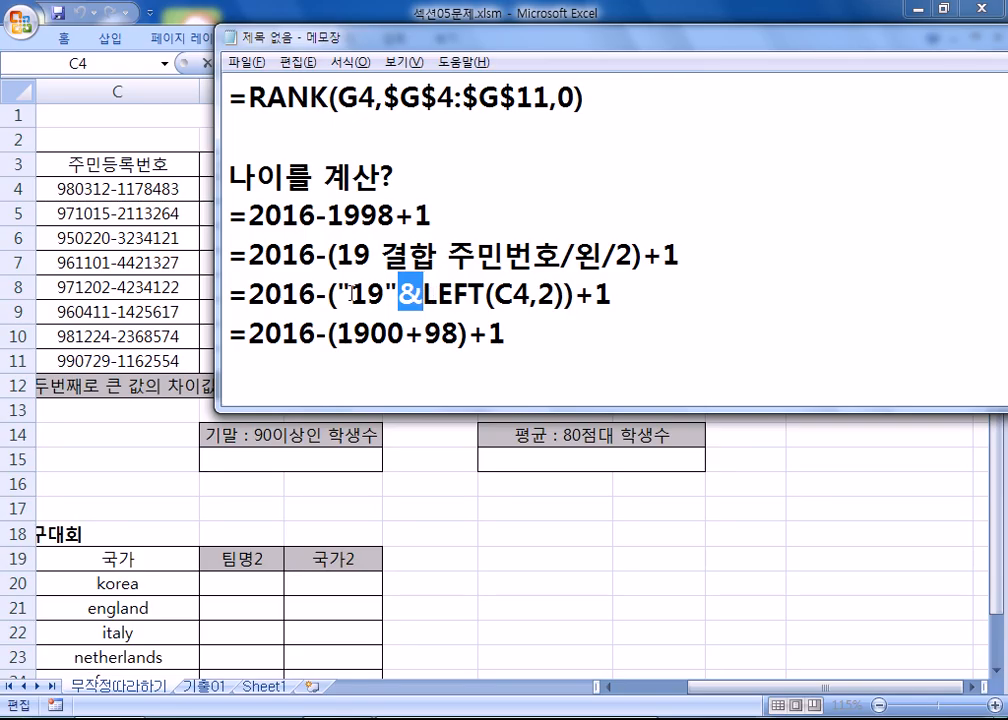
{"action": "left_click_drag", "start_coordinate": [612, 294], "coordinate": [216, 287]}
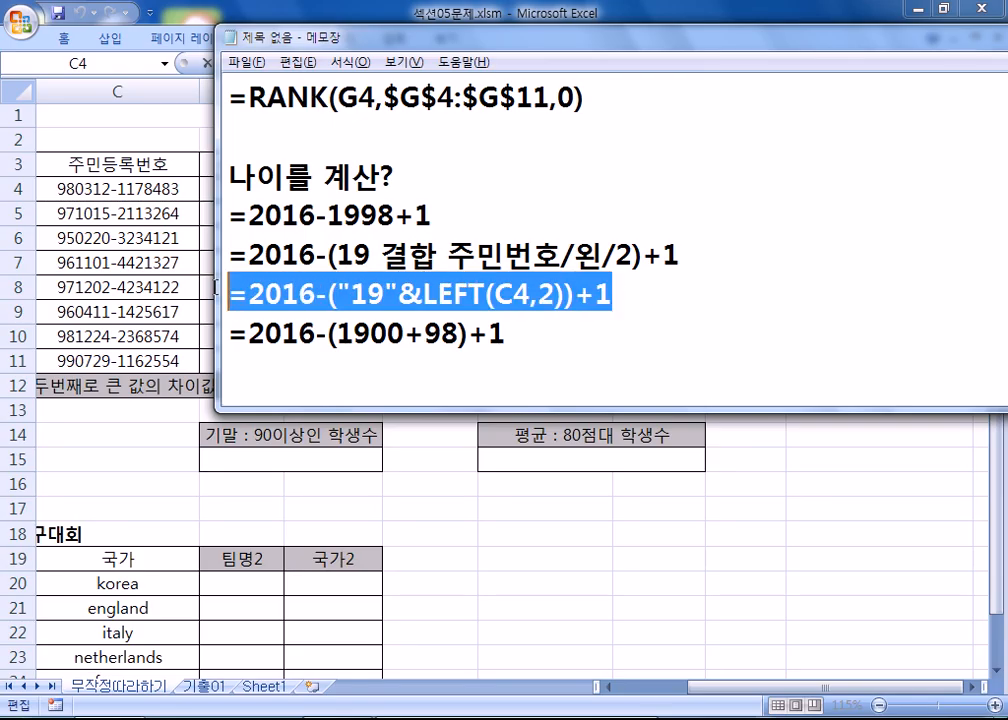
{"action": "left_click_drag", "start_coordinate": [552, 338], "coordinate": [229, 335]}
{"action": "key", "text": "BackSpace"}
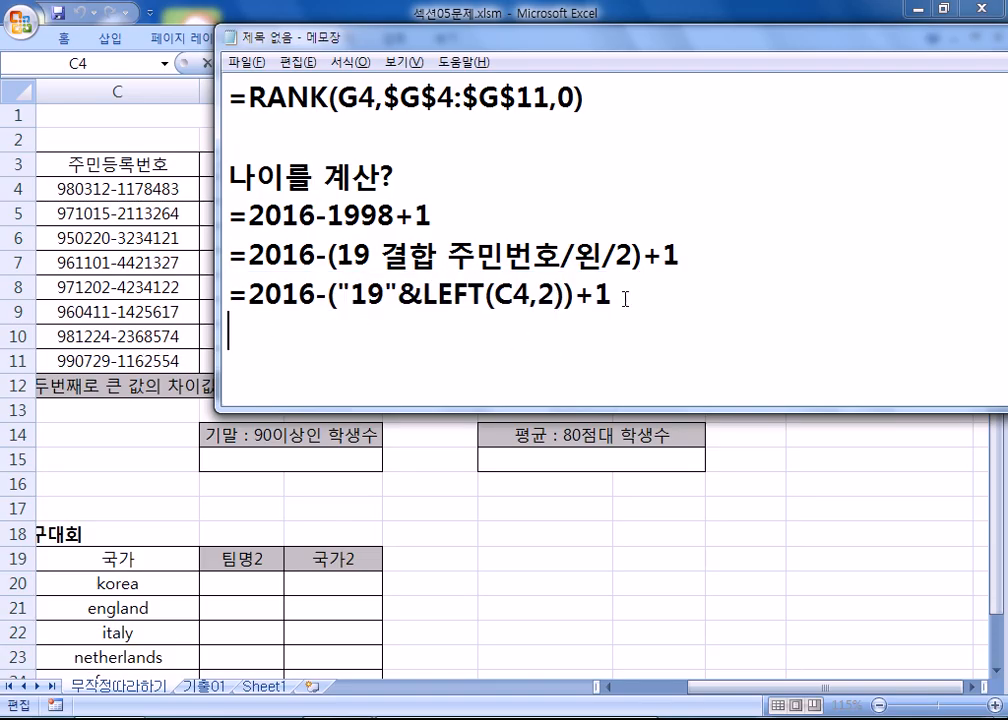
Step: Copy =2016-("19"&LEFT(C4,2))+1 from Notepad and enter it in cell I4 of the 나이 column in Excel
{"action": "left_click_drag", "start_coordinate": [628, 292], "coordinate": [203, 282]}
{"action": "left_click", "coordinate": [227, 318]}
{"action": "key", "text": "alt+Tab"}
{"action": "left_click", "coordinate": [743, 188]}
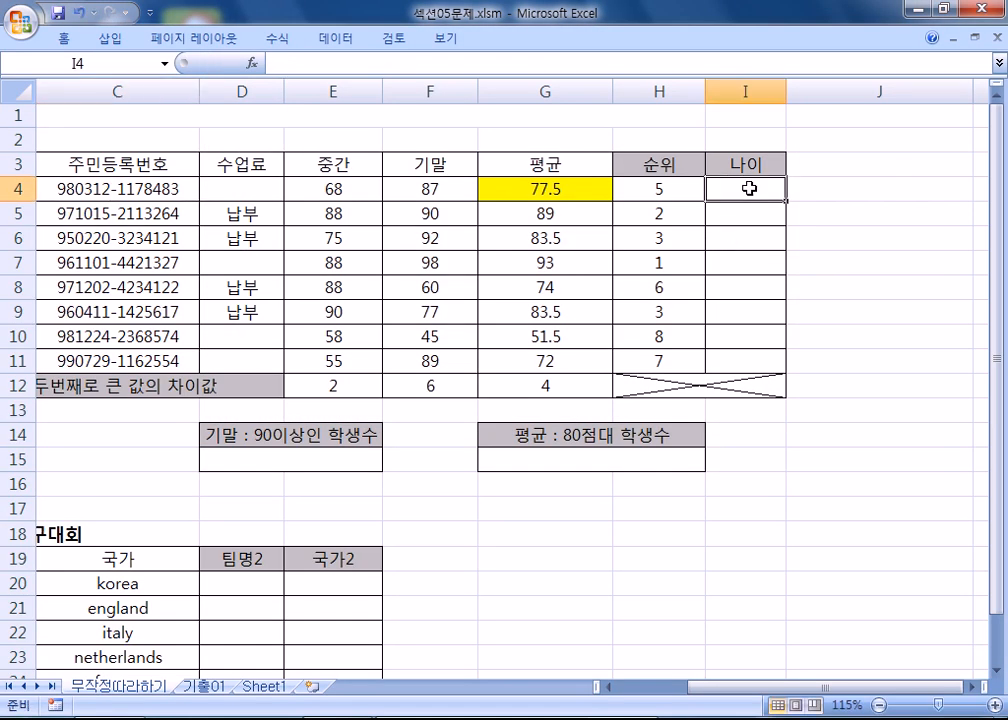
{"action": "key", "text": "alt+Tab"}
{"action": "key", "text": "alt+Tab"}
{"action": "key", "text": "F2"}
{"action": "key", "text": "ctrl+v"}
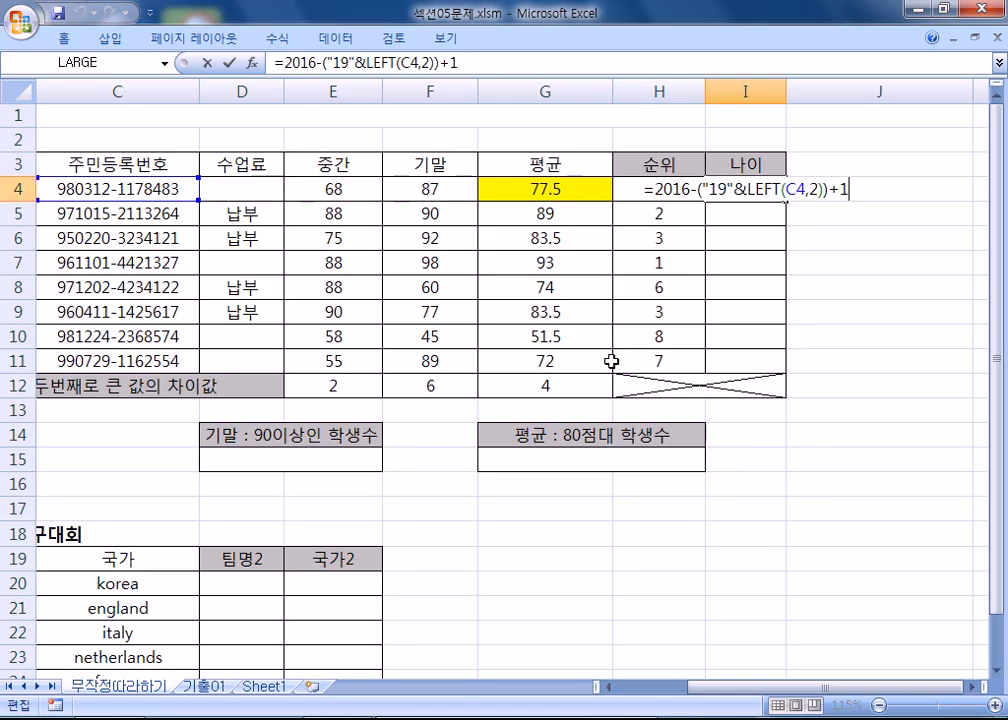
{"action": "left_click_drag", "start_coordinate": [645, 188], "coordinate": [845, 188]}
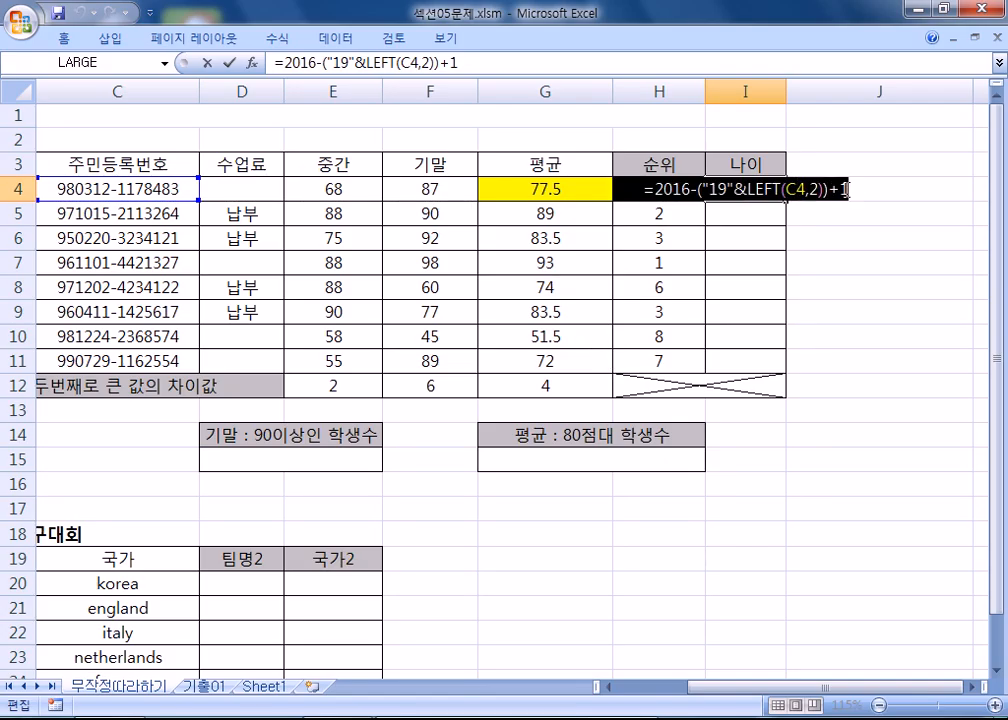
{"action": "left_click", "coordinate": [855, 188]}
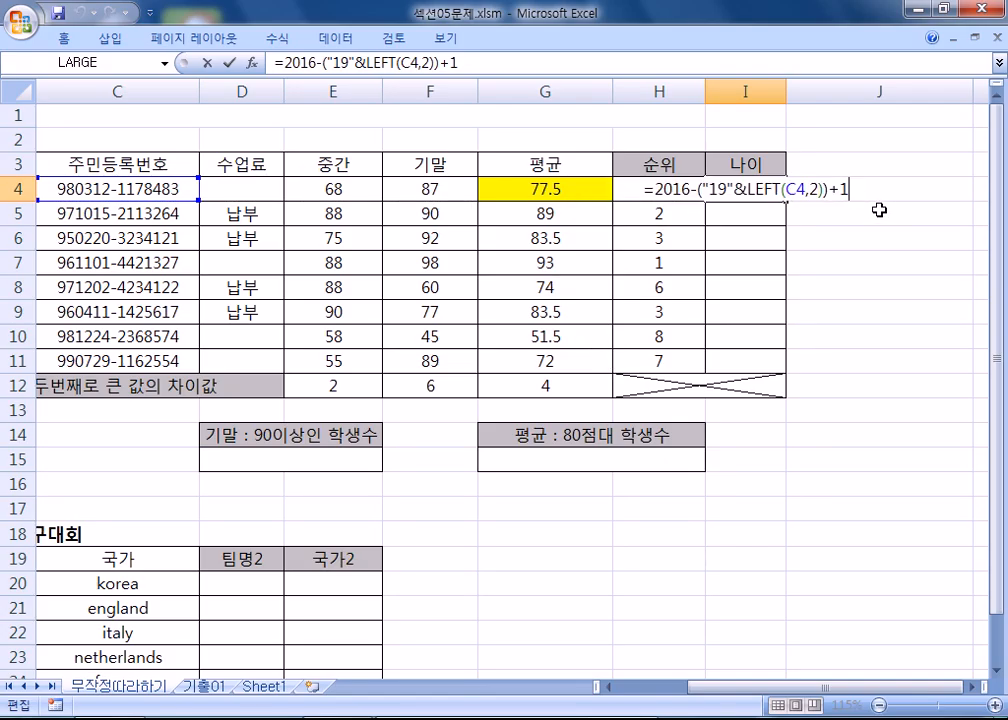
{"action": "key", "text": "Return"}
Step: Fill the age formula from I4 down to I11, and clear the 순위 and 나이 cells H5:I11
{"action": "left_click", "coordinate": [776, 193]}
{"action": "left_click_drag", "start_coordinate": [787, 200], "coordinate": [785, 364]}
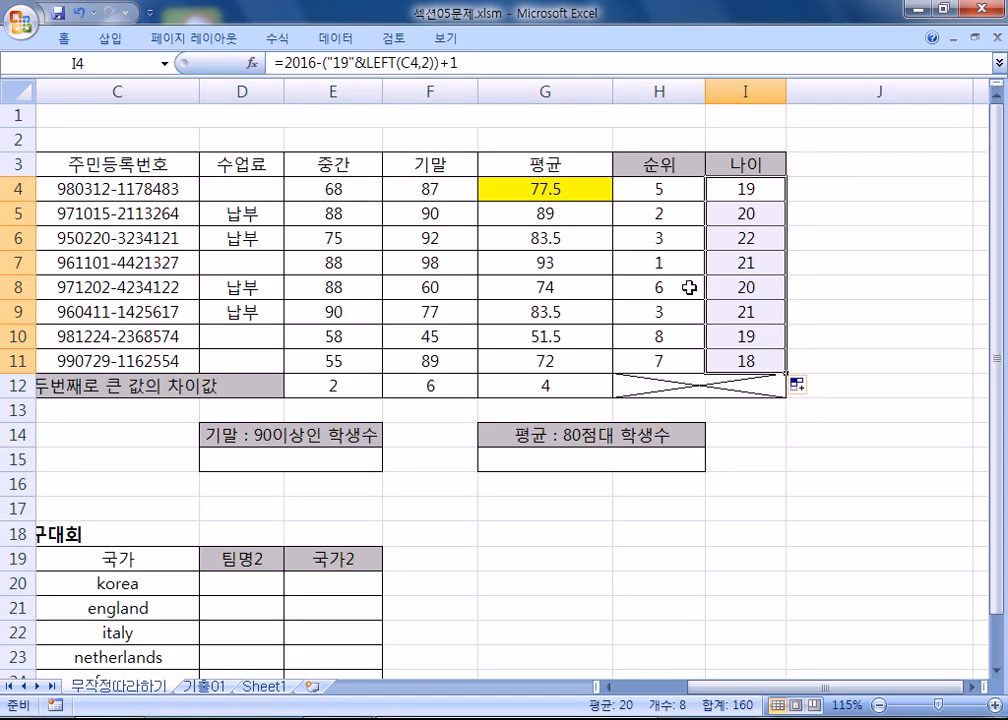
{"action": "left_click_drag", "start_coordinate": [655, 207], "coordinate": [745, 360]}
{"action": "key", "text": "Delete"}
{"action": "left_click", "coordinate": [853, 361]}
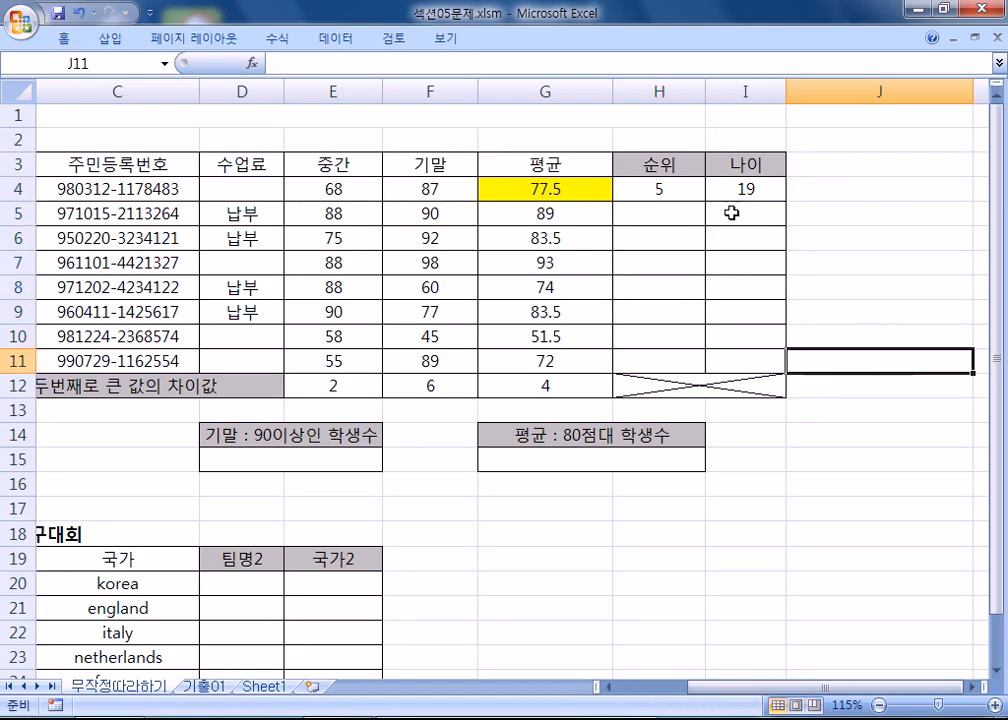
Step: Fill the 순위 and 나이 formulas in H4:I4 together down to row 11
{"action": "left_click", "coordinate": [673, 191]}
{"action": "left_click", "coordinate": [749, 189]}
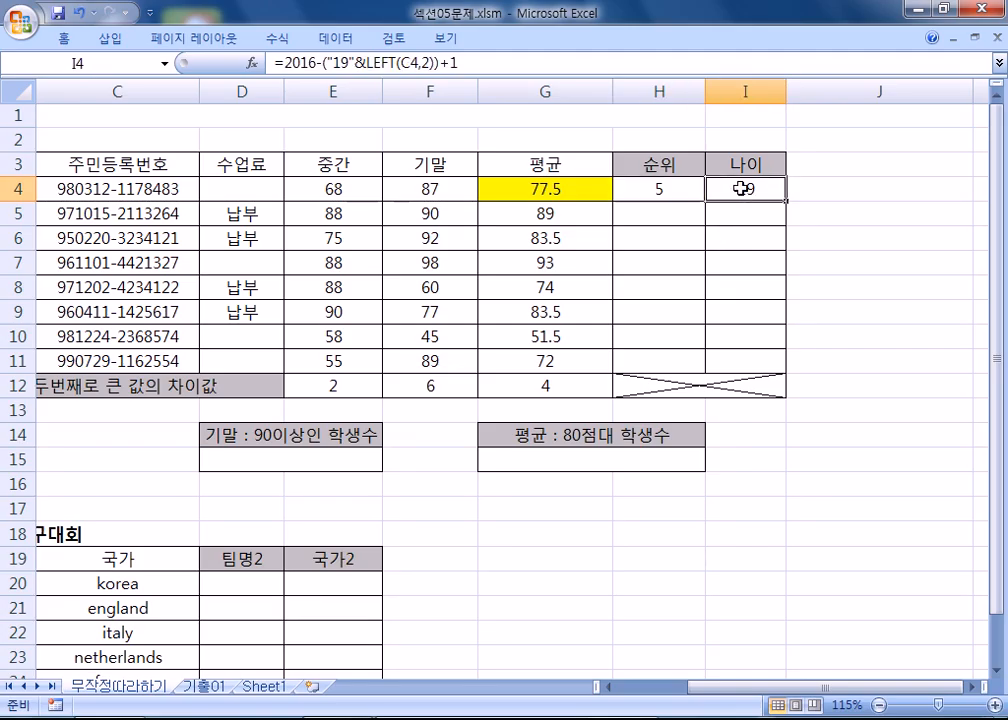
{"action": "left_click", "coordinate": [663, 188]}
{"action": "left_click_drag", "start_coordinate": [663, 188], "coordinate": [786, 367]}
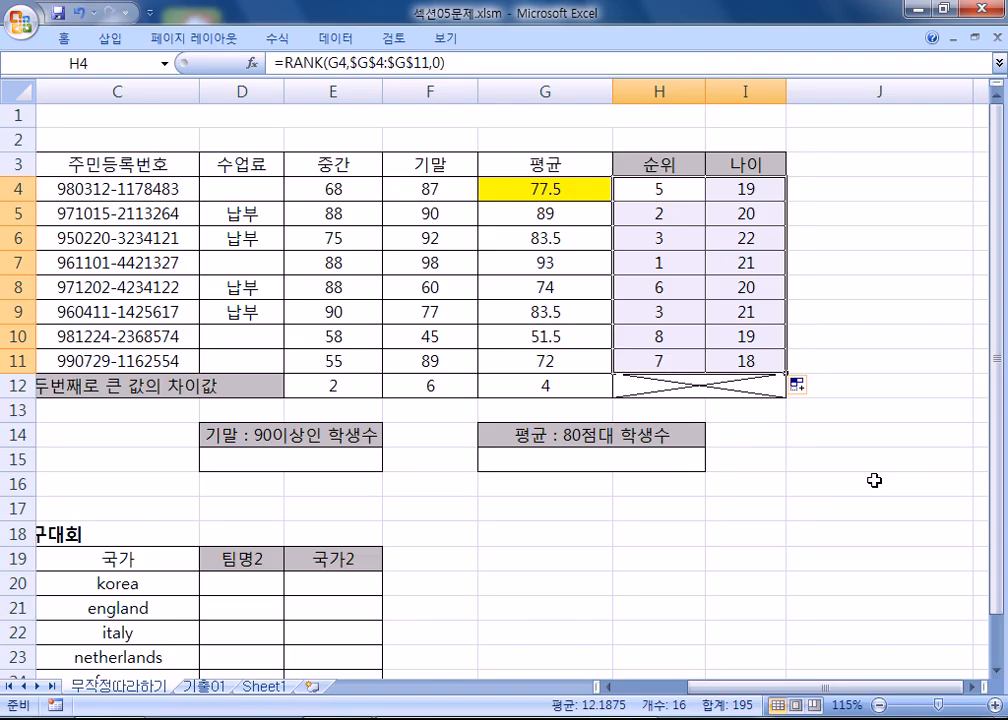
Step: Review the formulas in H4 and I4, and clear the 평균, 순위 and 나이 cells G5:I11
{"action": "left_click", "coordinate": [668, 195]}
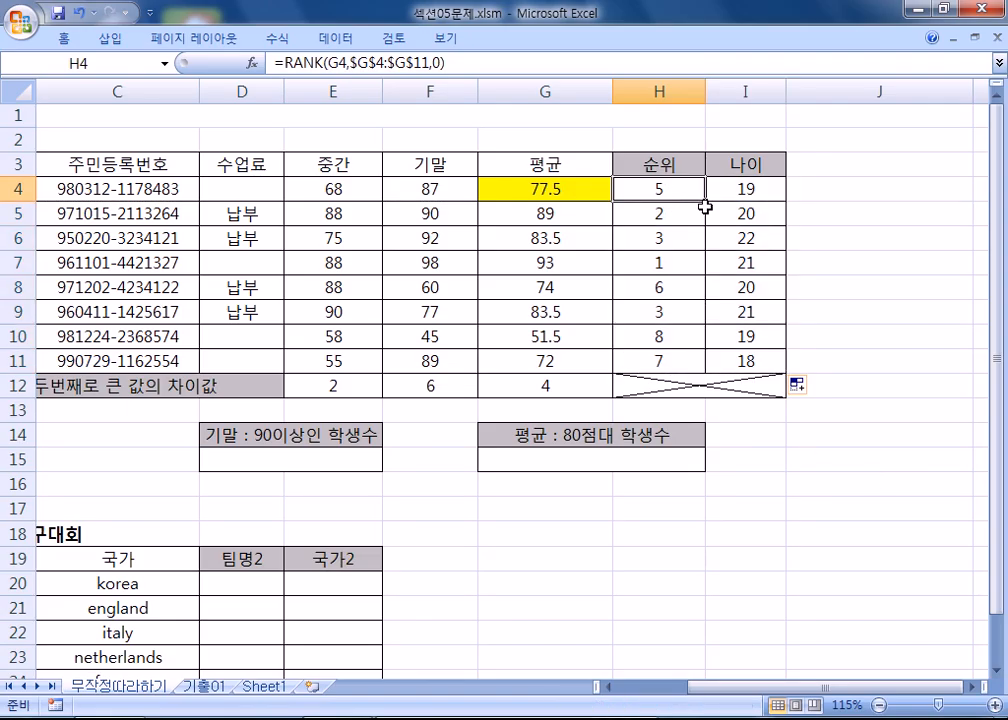
{"action": "left_click", "coordinate": [768, 196]}
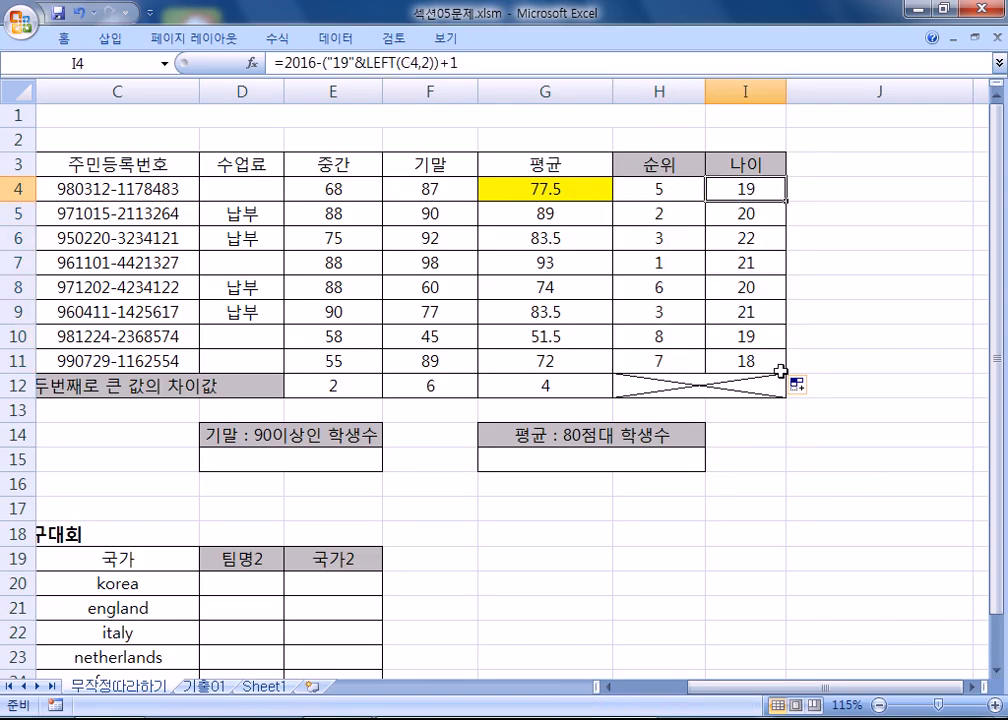
{"action": "left_click_drag", "start_coordinate": [655, 189], "coordinate": [735, 188]}
{"action": "left_click_drag", "start_coordinate": [547, 222], "coordinate": [742, 353]}
{"action": "key", "text": "Delete"}
Step: Change the fill of G4 to white, and fill the formulas in G4:I4 together down to row 11
{"action": "left_click", "coordinate": [543, 195]}
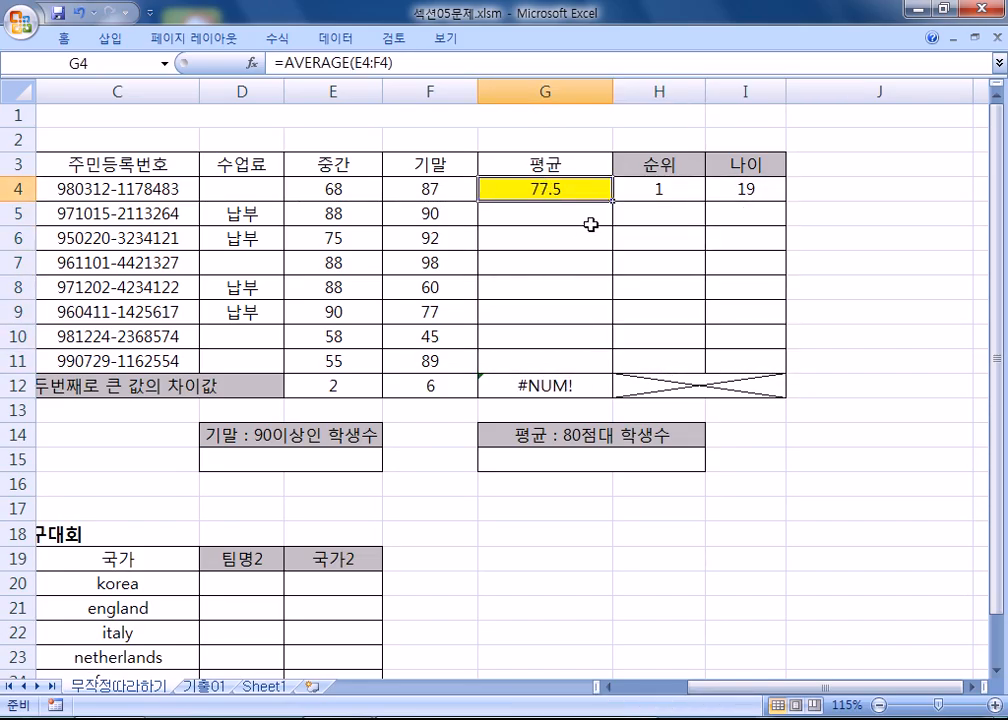
{"action": "mouse_move", "coordinate": [542, 187]}
{"action": "left_mouse_down"}
{"action": "mouse_move", "coordinate": [711, 196]}
{"action": "mouse_move", "coordinate": [541, 186]}
{"action": "left_mouse_up"}
{"action": "right_click", "coordinate": [541, 186]}
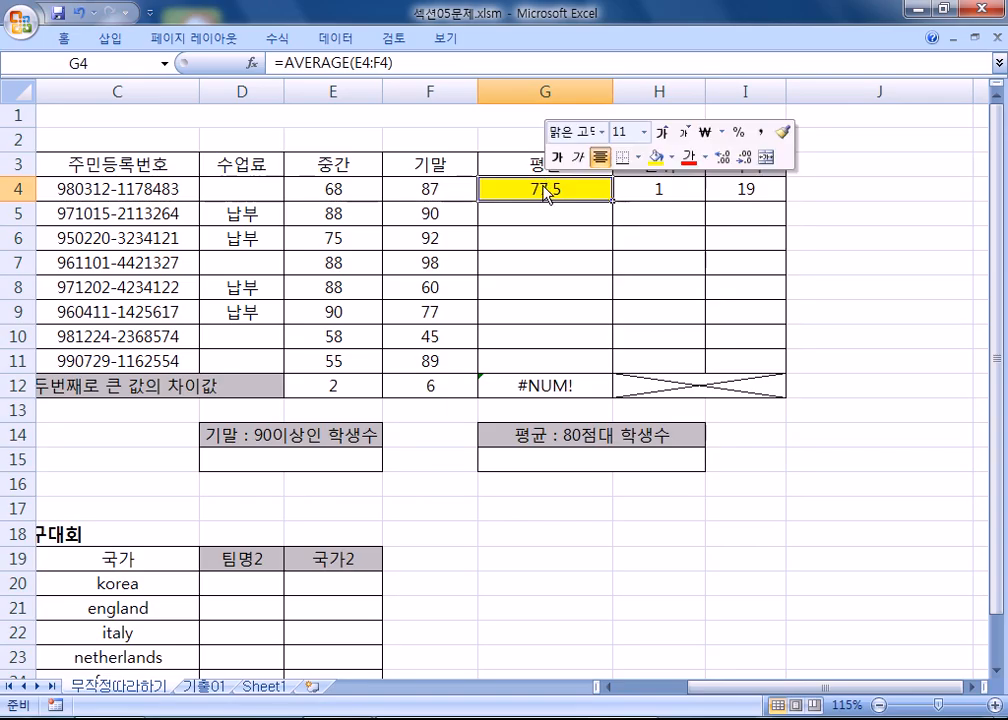
{"action": "left_click", "coordinate": [673, 159]}
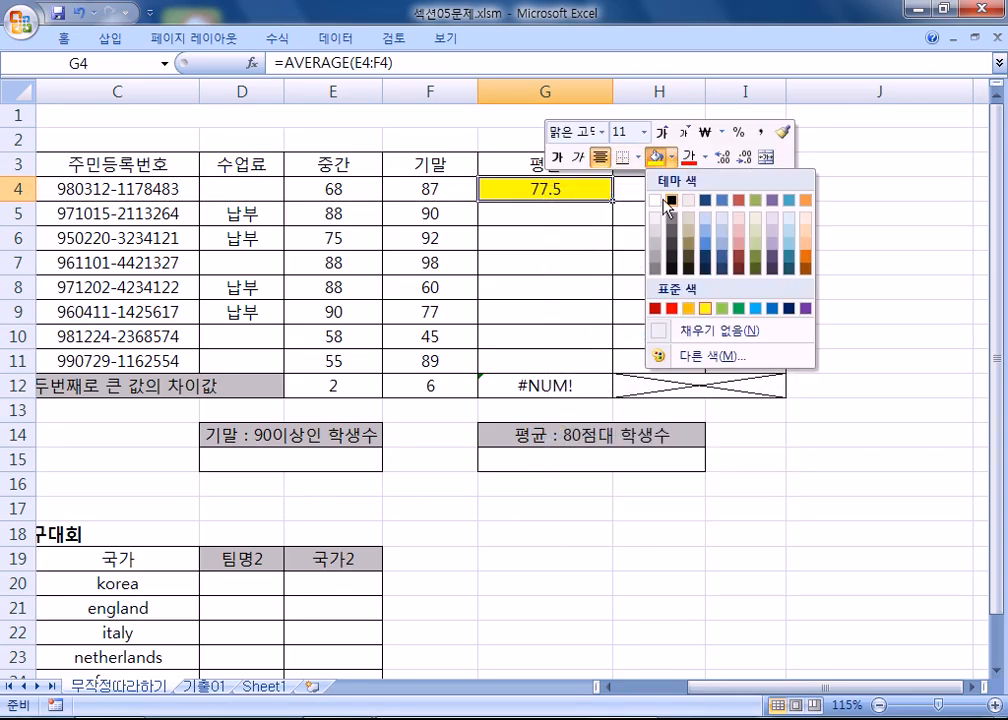
{"action": "left_click", "coordinate": [654, 199]}
{"action": "left_click_drag", "start_coordinate": [574, 193], "coordinate": [777, 363]}
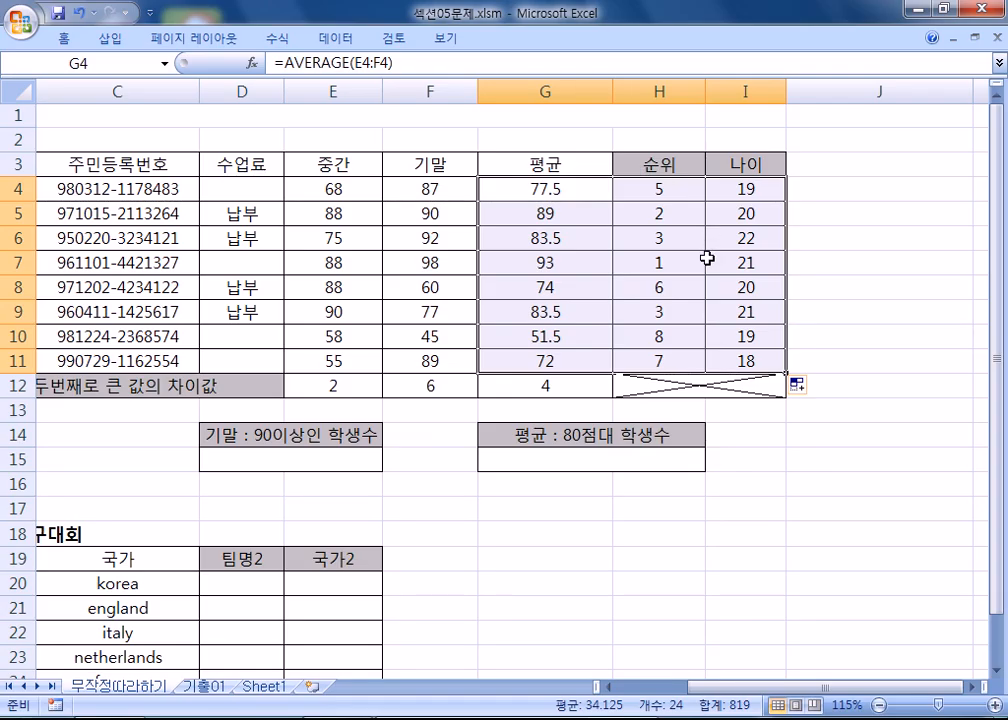
{"action": "left_click", "coordinate": [743, 194]}
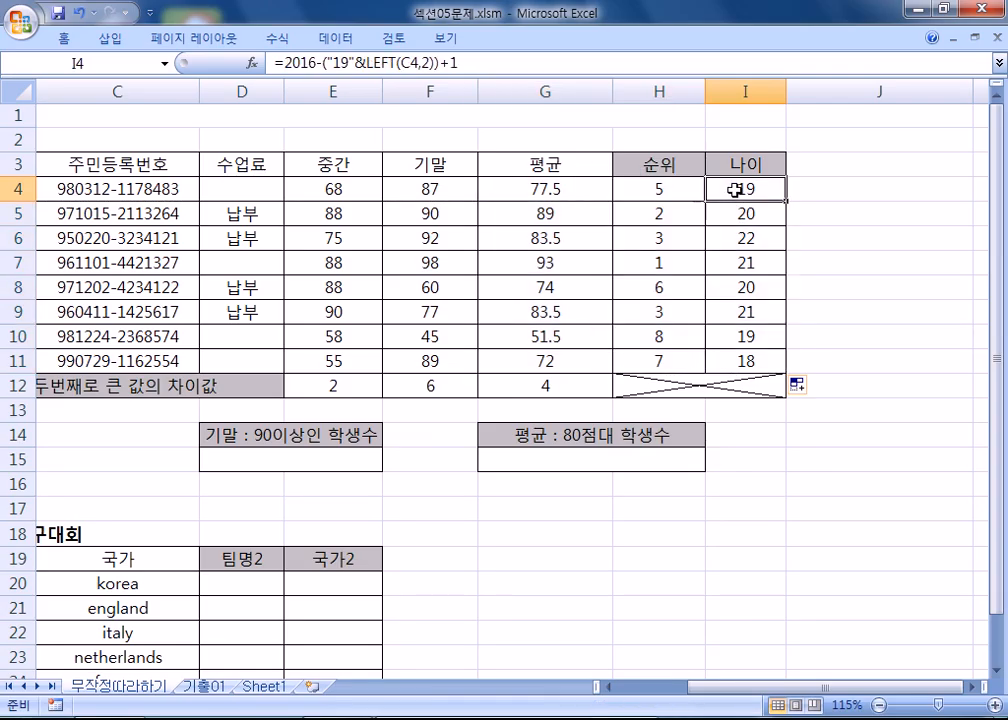
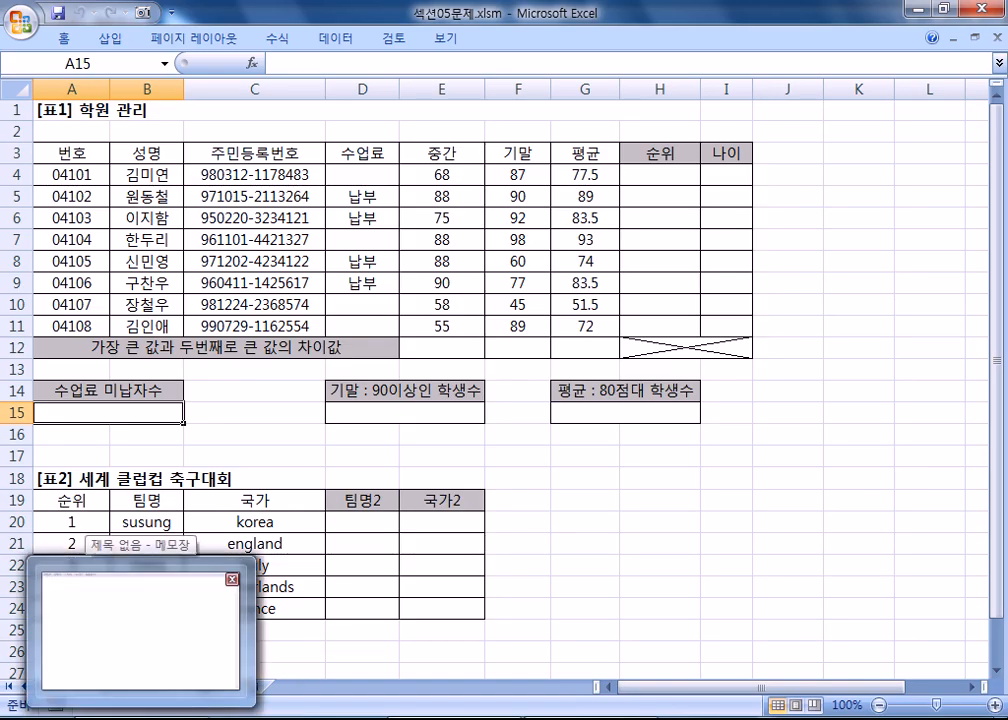
Step: Point out 수업료 cells D4:D11 and answer cell A15, and write "A15셀에 미납수를 계산" in Notepad
{"action": "left_click_drag", "start_coordinate": [344, 173], "coordinate": [357, 322]}
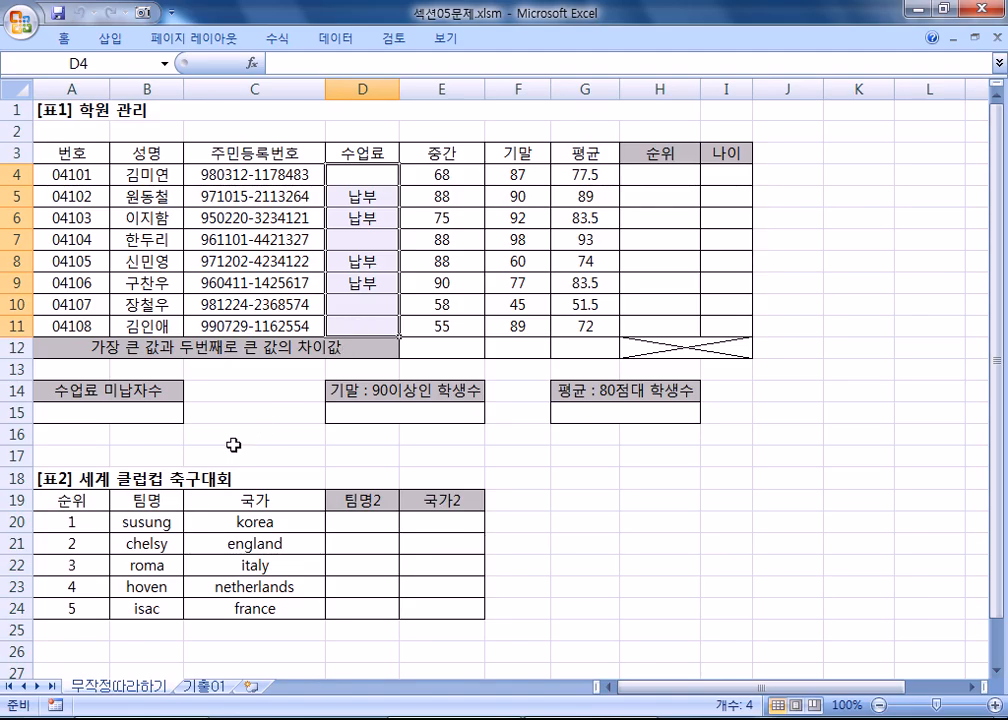
{"action": "left_click", "coordinate": [92, 411]}
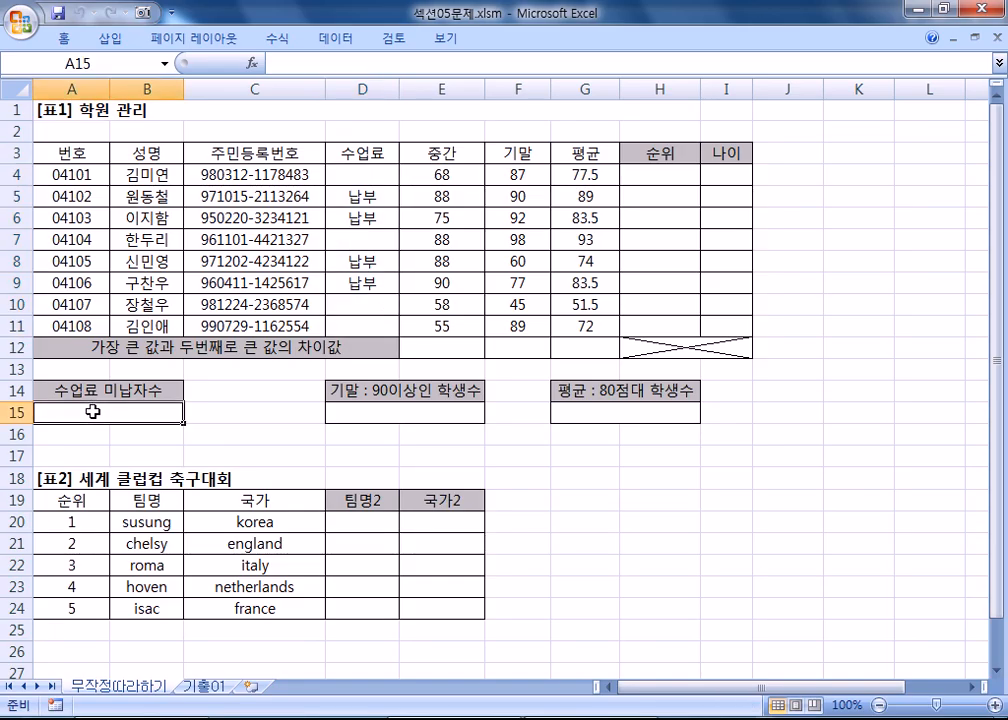
{"action": "left_click", "coordinate": [203, 718]}
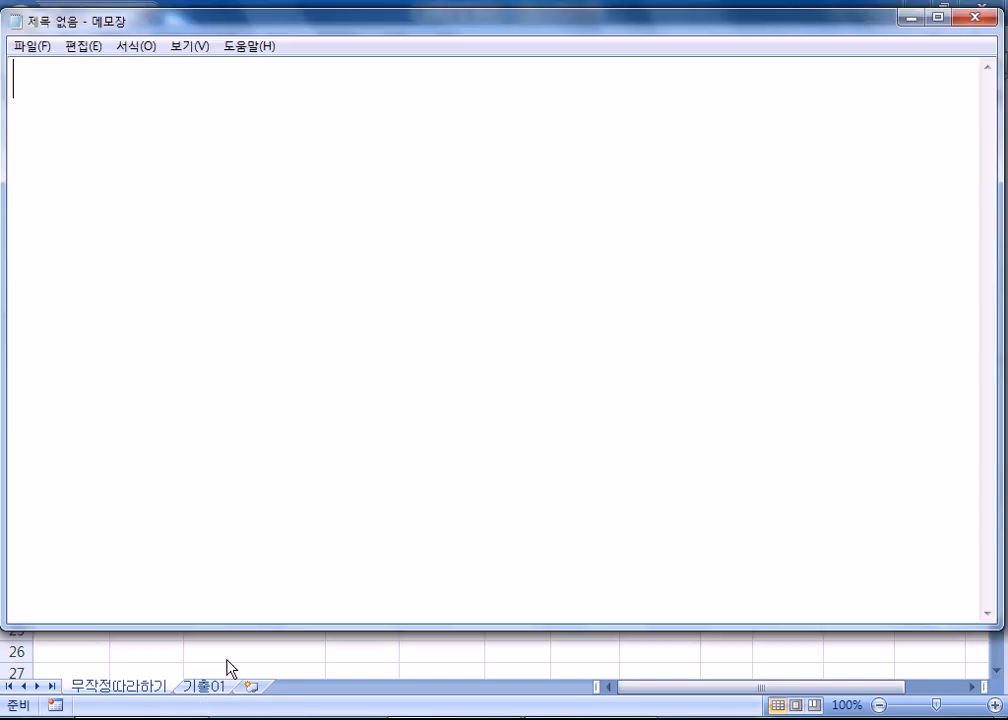
{"action": "type", "text": "A15"}
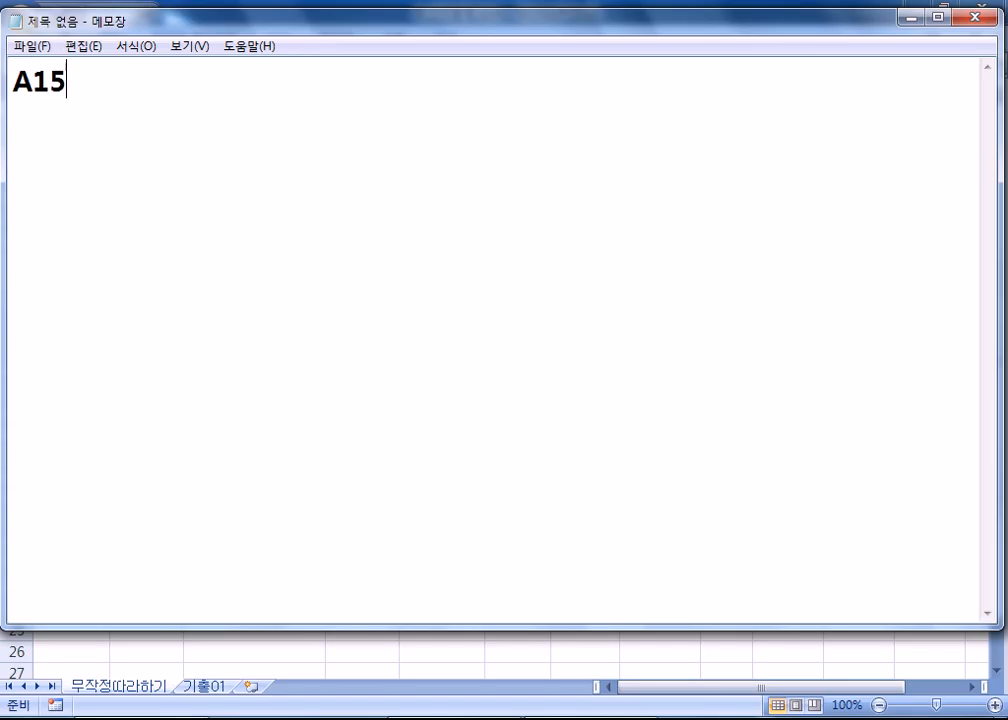
{"action": "type", "text": "셀에"}
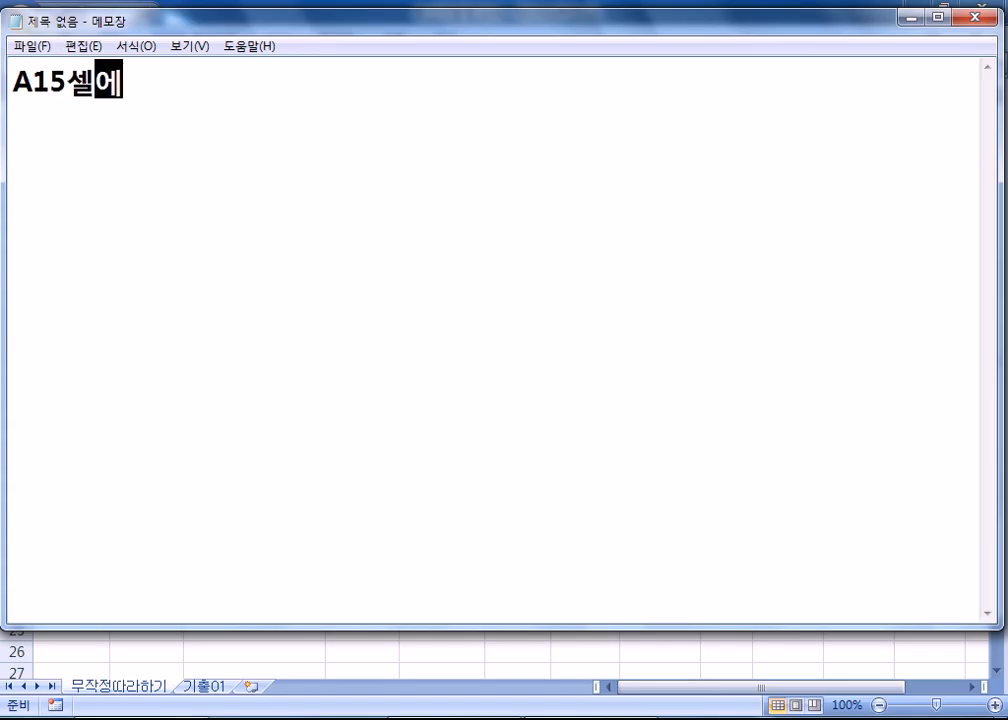
{"action": "type", "text": " 미납수를 "}
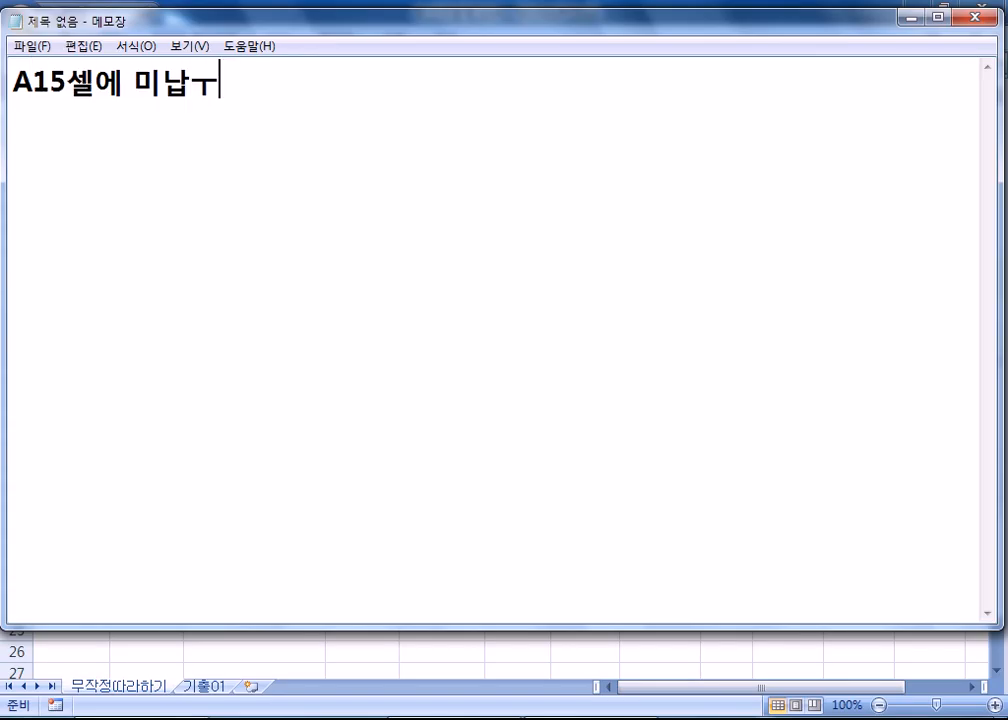
{"action": "type", "text": "계산"}
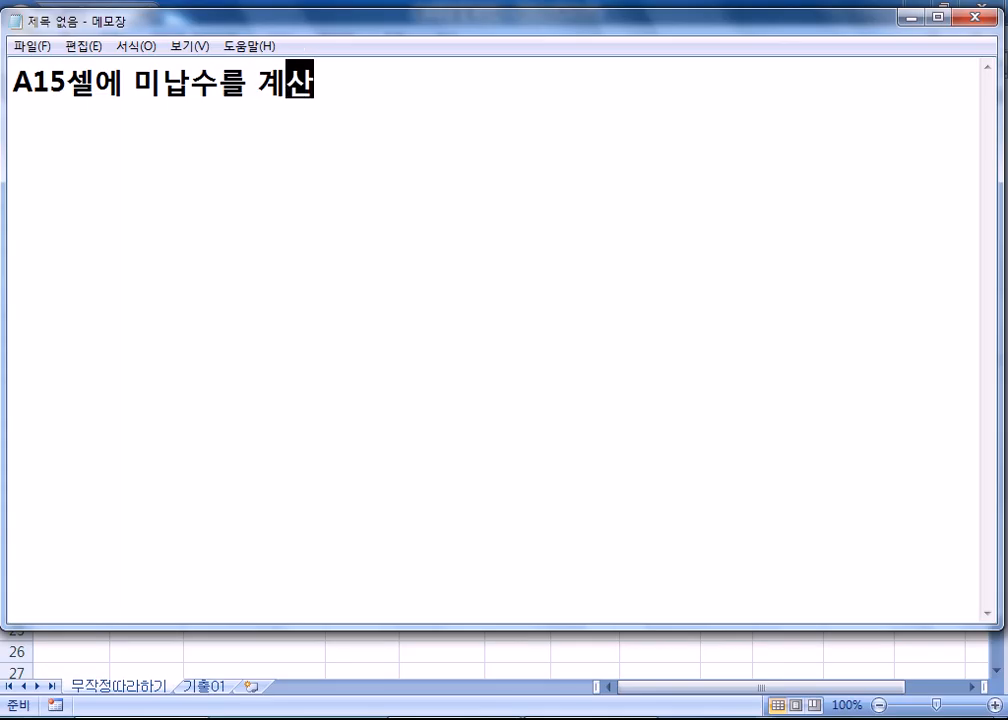
{"action": "key", "text": "Return"}
Step: Add a second line reading "미납자 : 수업료(D4:D11) 대금의 빈칸" to the note
{"action": "type", "text": "미"}
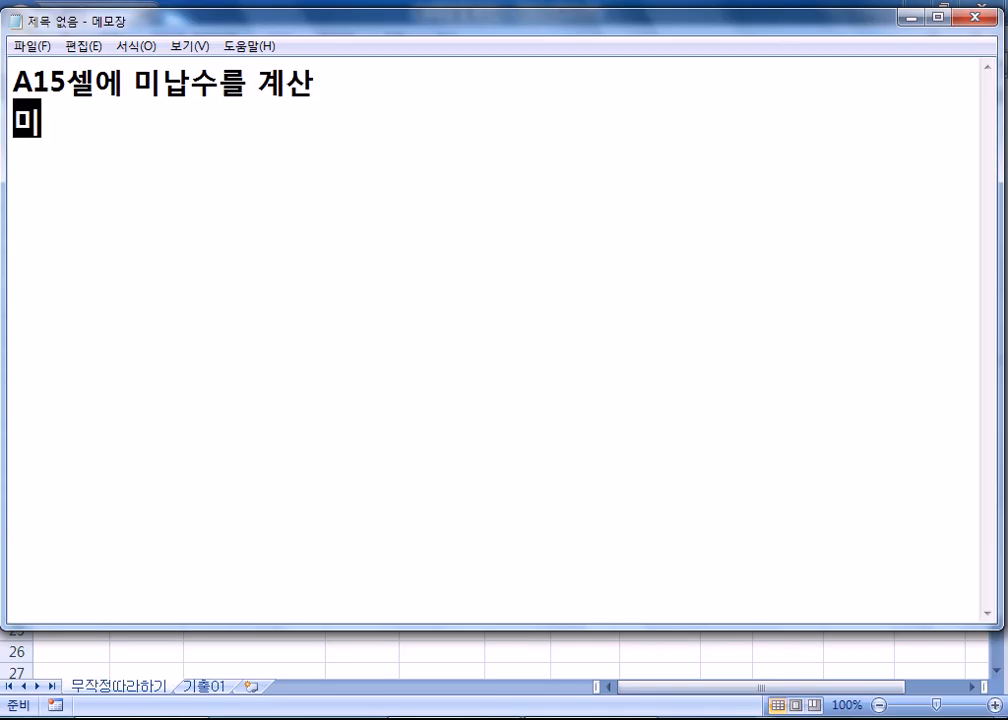
{"action": "type", "text": "납자 : "}
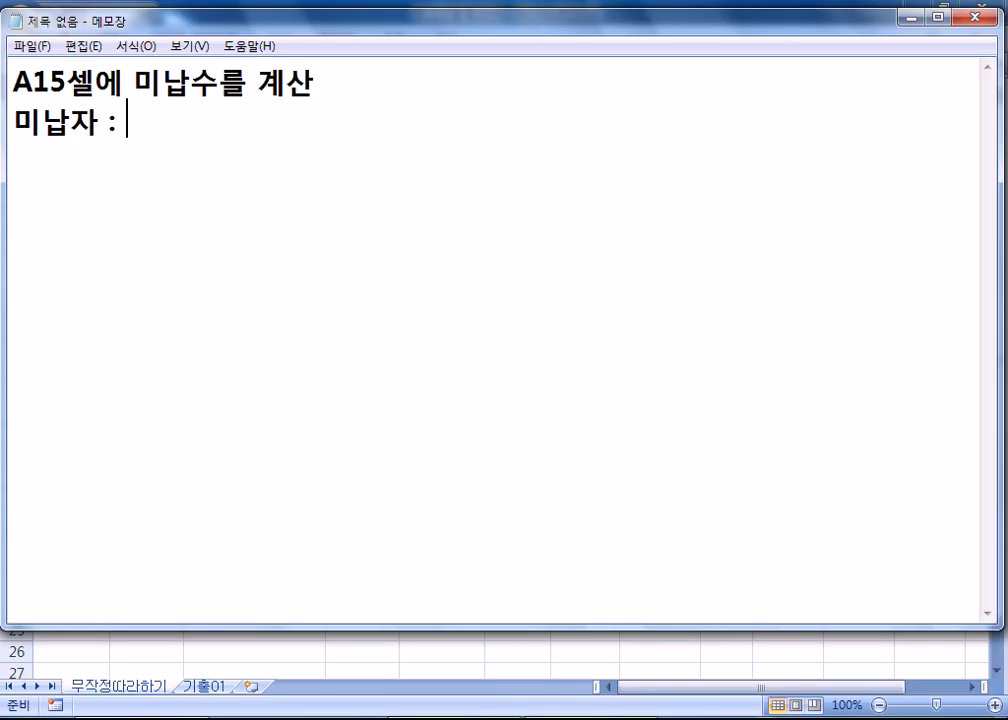
{"action": "type", "text": "수업료"}
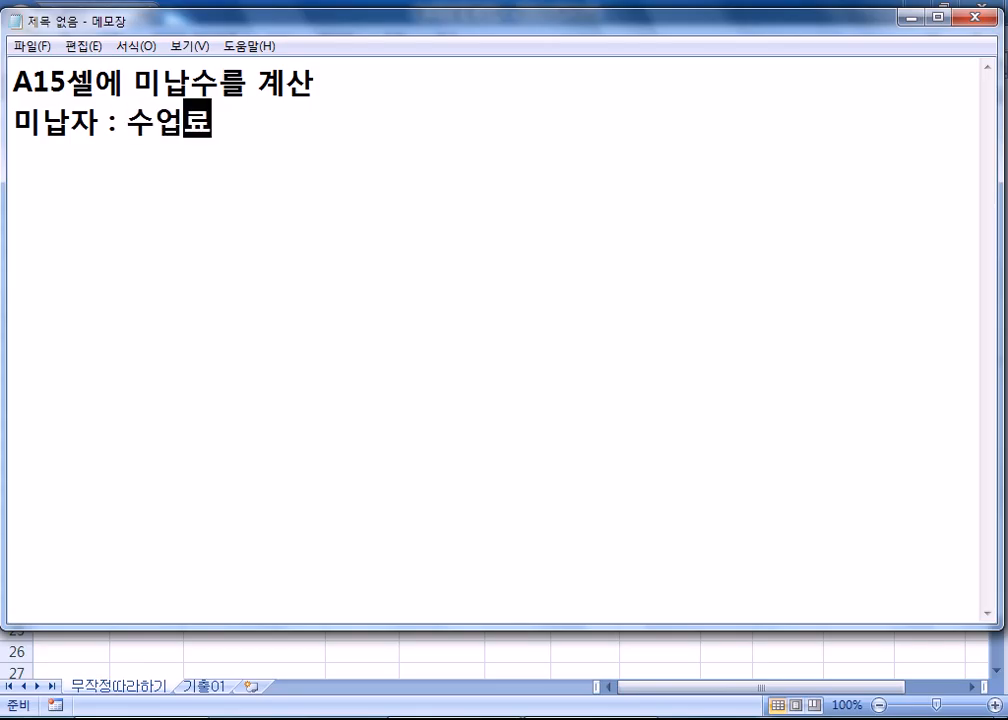
{"action": "type", "text": "(D"}
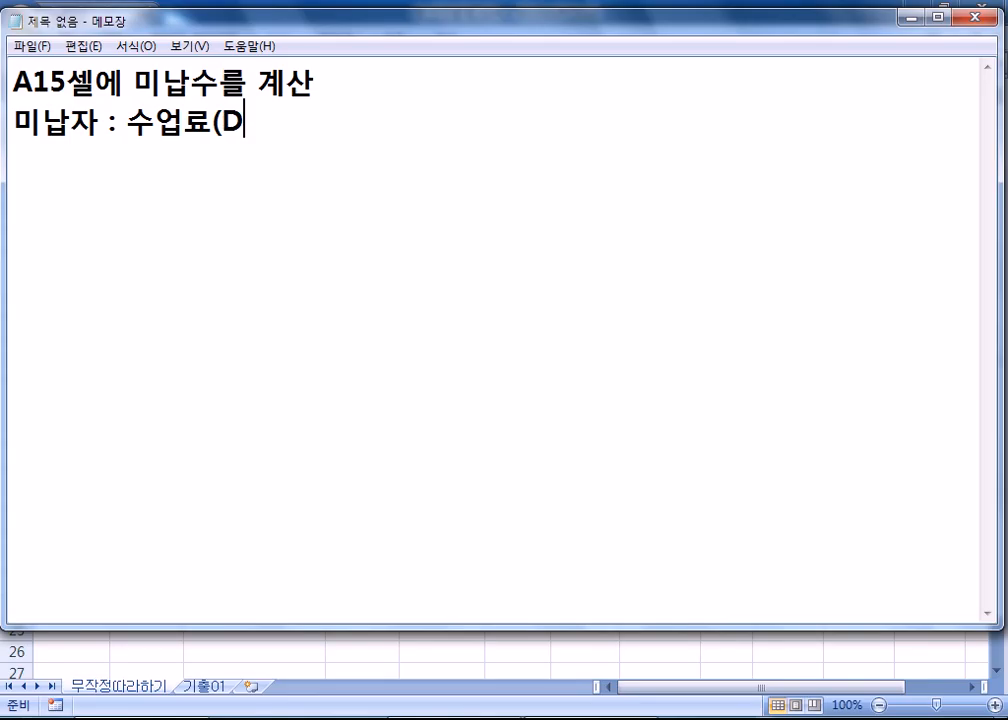
{"action": "type", "text": "4:D11)의"}
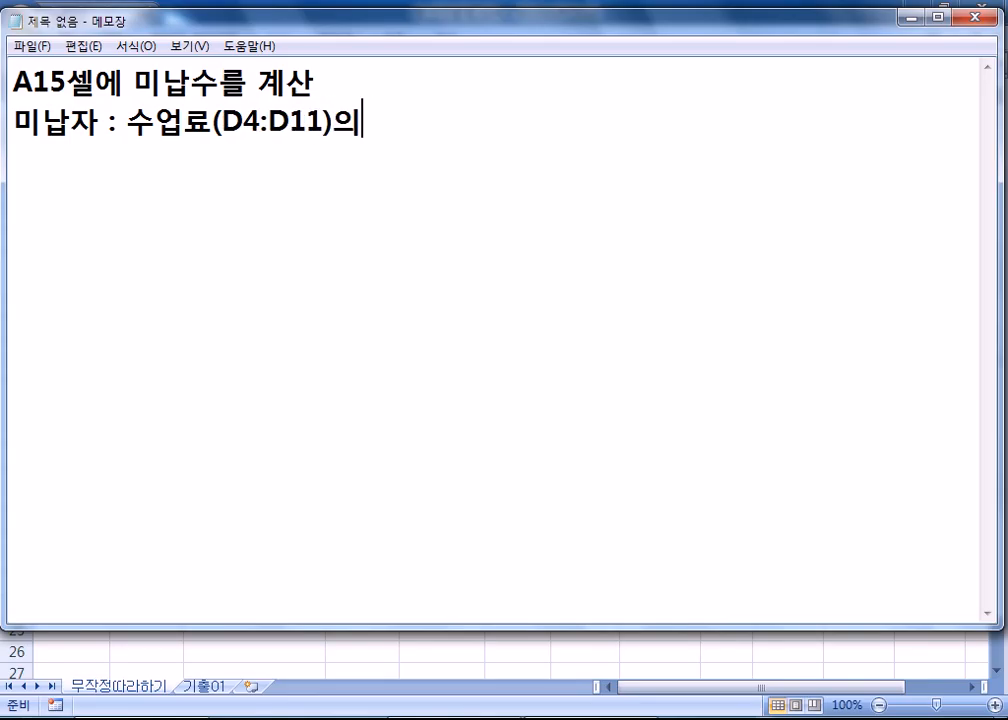
{"action": "key", "text": "BackSpace"}
{"action": "key", "text": "BackSpace"}
{"action": "type", "text": "대금으"}
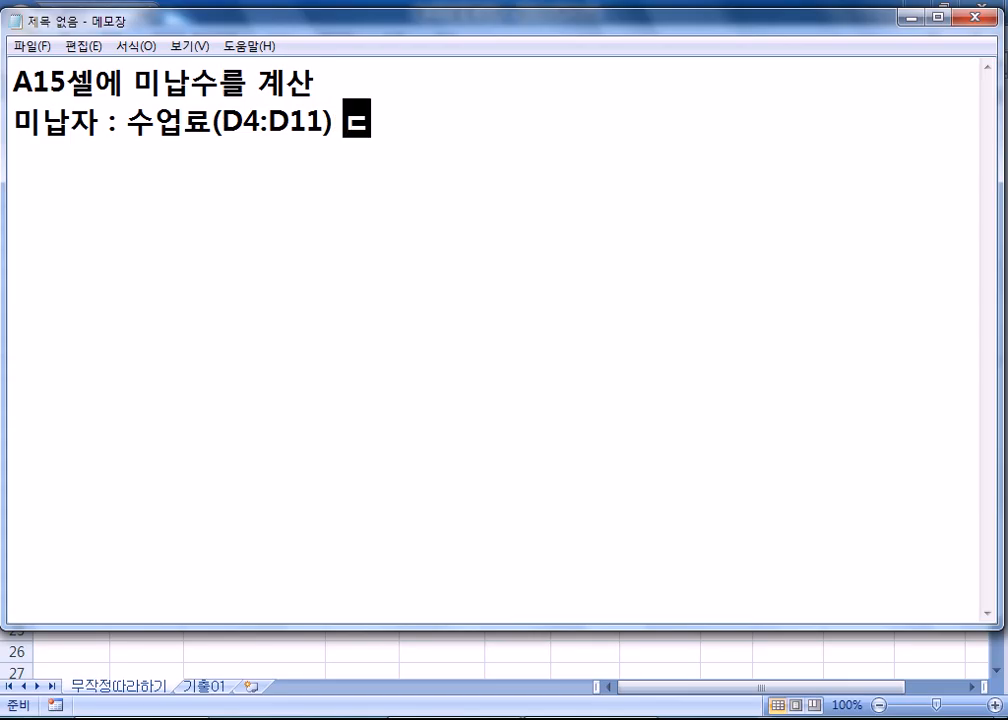
{"action": "type", "text": "ㅣ 비납"}
{"action": "key", "text": "BackSpace"}
{"action": "key", "text": "BackSpace"}
{"action": "key", "text": "BackSpace"}
{"action": "key", "text": "BackSpace"}
{"action": "type", "text": "ㅂㅣㄴ칸"}
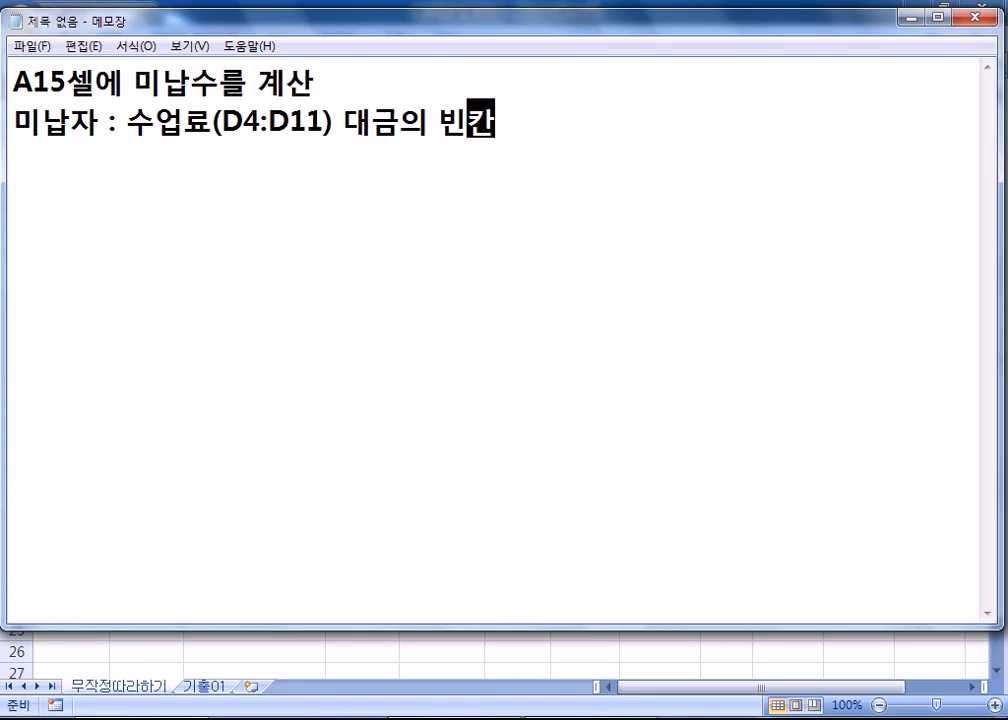
{"action": "key", "text": "Return"}
{"action": "key", "text": "Return"}
{"action": "key", "text": "Return"}
{"action": "key", "text": "Return"}
{"action": "key", "text": "Return"}
{"action": "key", "text": "Return"}
Step: Switch to Excel and point out the blank 수업료 cells D4, D7, D10 and D11, and the answer cell A15
{"action": "key", "text": "alt+Tab"}
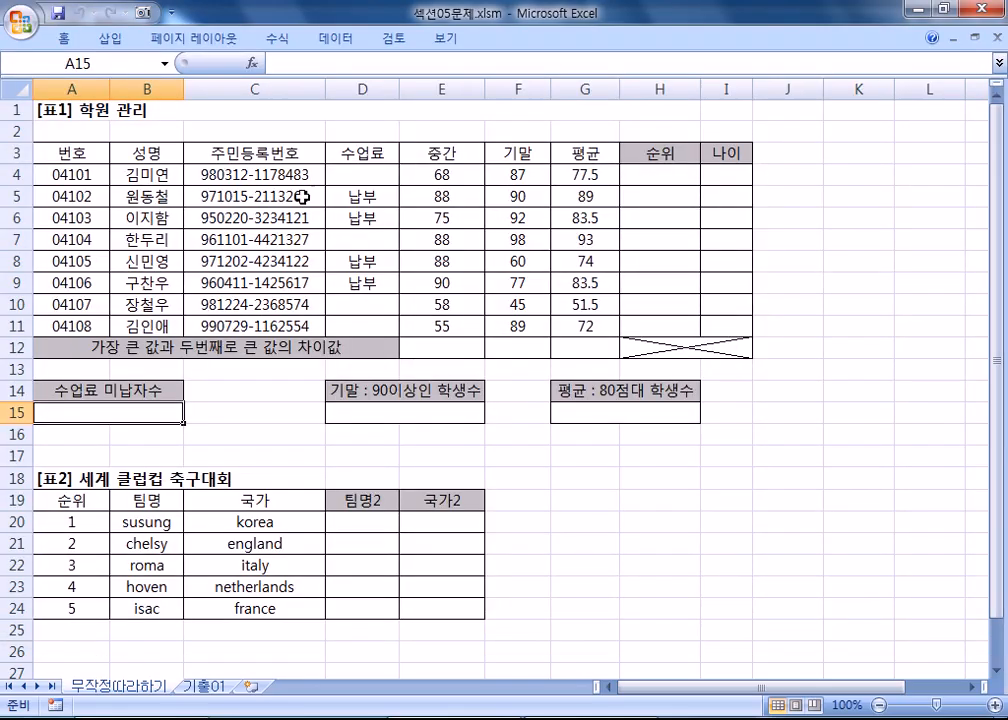
{"action": "left_click", "coordinate": [362, 174]}
{"action": "left_click", "coordinate": [362, 242]}
{"action": "left_click", "coordinate": [357, 304]}
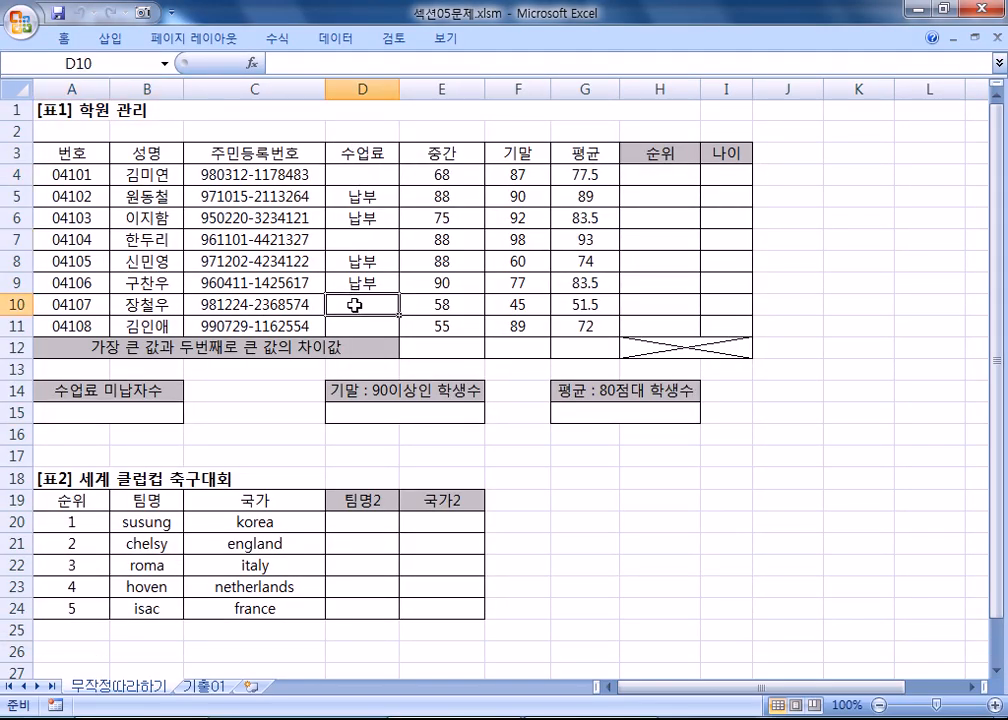
{"action": "left_click", "coordinate": [355, 326]}
{"action": "left_click", "coordinate": [133, 412]}
Step: Return to Notepad and add the line "* 빈칸의 개수를 확인" below the 미납자 line
{"action": "key", "text": "alt+Tab"}
{"action": "key", "text": "Return"}
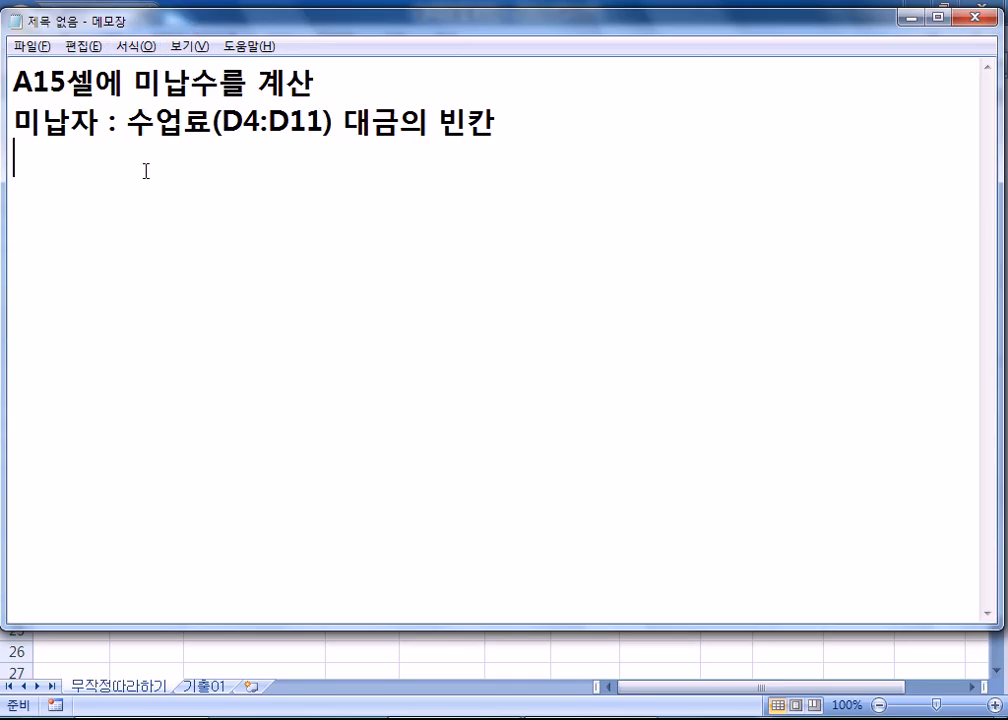
{"action": "type", "text": "* "}
{"action": "type", "text": "빔"}
{"action": "type", "text": "빈칸의 개술"}
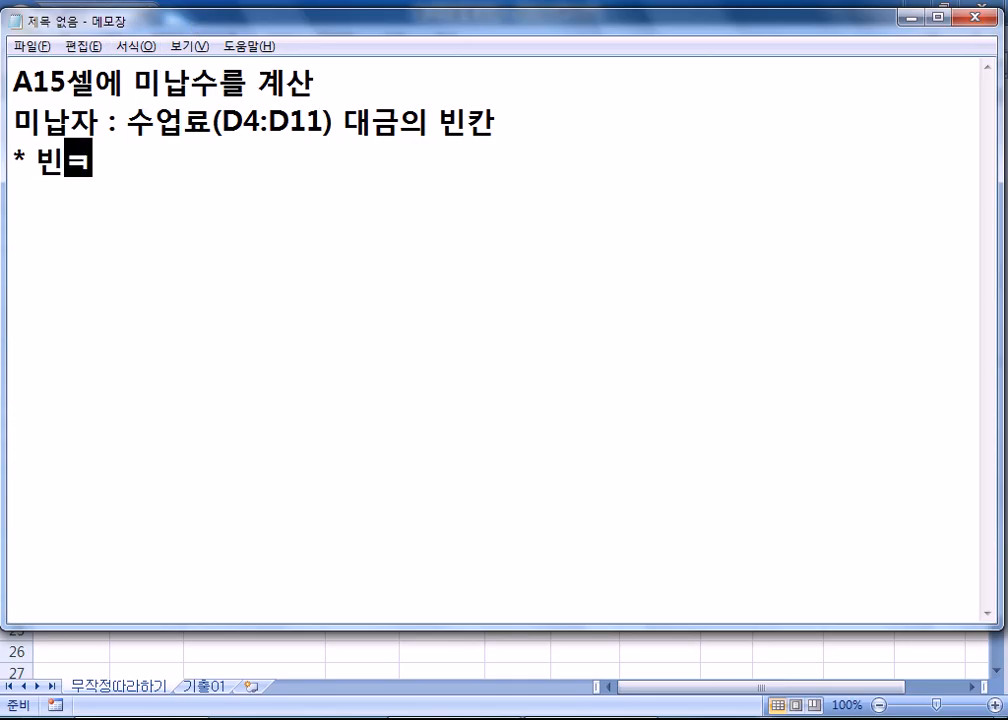
{"action": "type", "text": "를 세"}
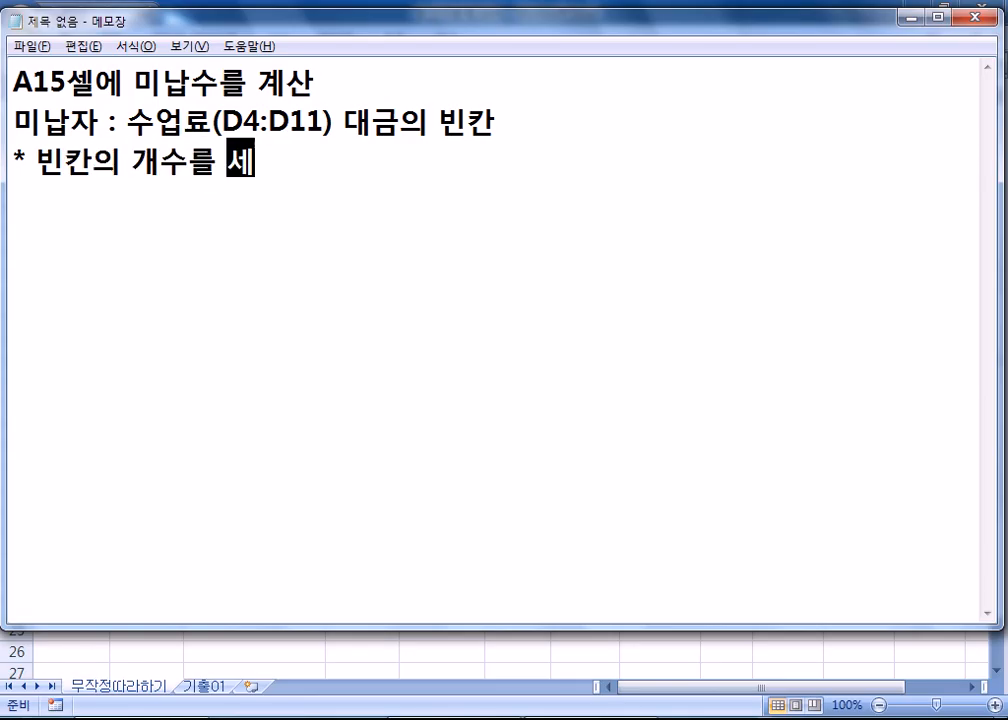
{"action": "type", "text": "라"}
{"action": "key", "text": "BackSpace"}
{"action": "key", "text": "BackSpace"}
{"action": "type", "text": "확ㅇㄴ"}
{"action": "key", "text": "Return"}
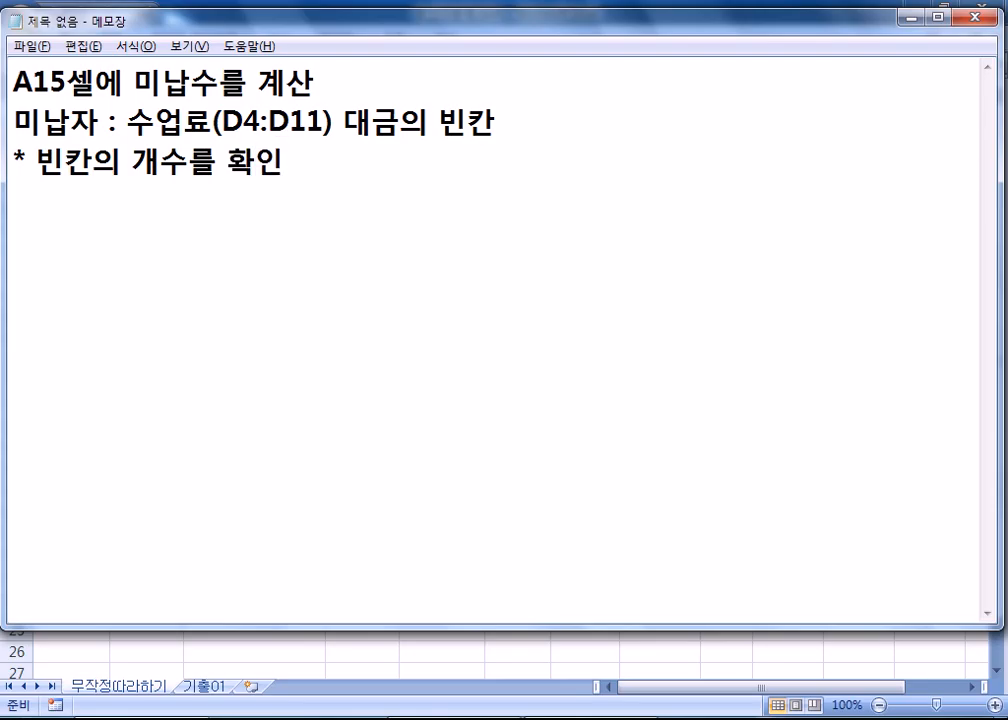
Step: Add the line "COUNT, COUNTA, COUNTBLANK 중에서 알맞은 함수를 사용" at the end of the note
{"action": "key", "text": "Return"}
{"action": "key", "text": "Return"}
{"action": "key", "text": "BackSpace"}
{"action": "key", "text": "BackSpace"}
{"action": "type", "text": "COUNT, "}
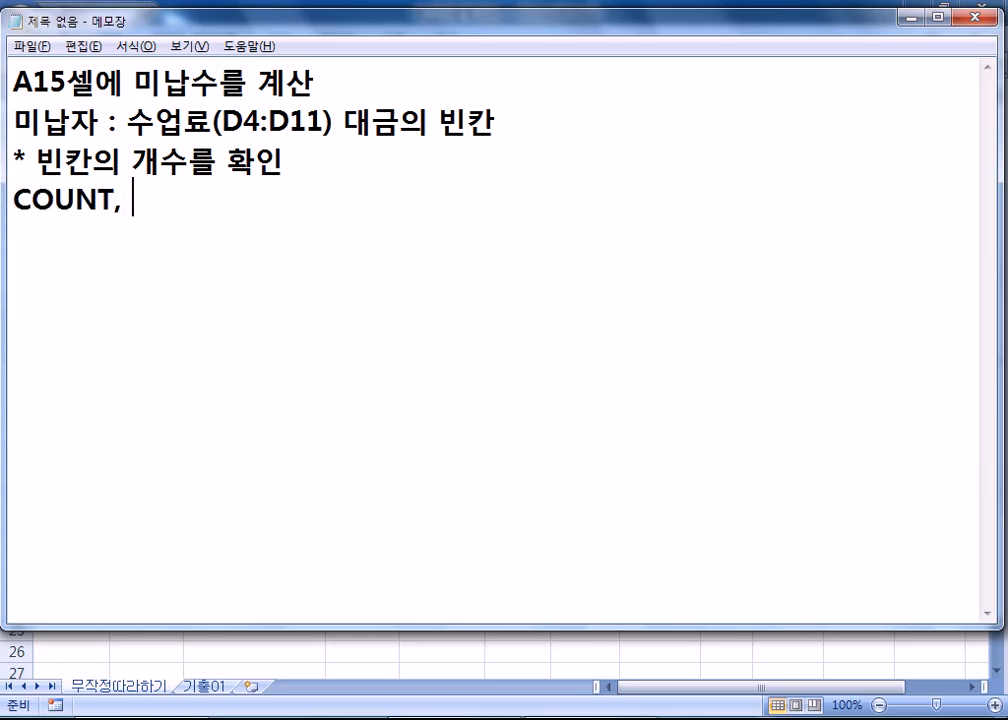
{"action": "type", "text": "COUNT"}
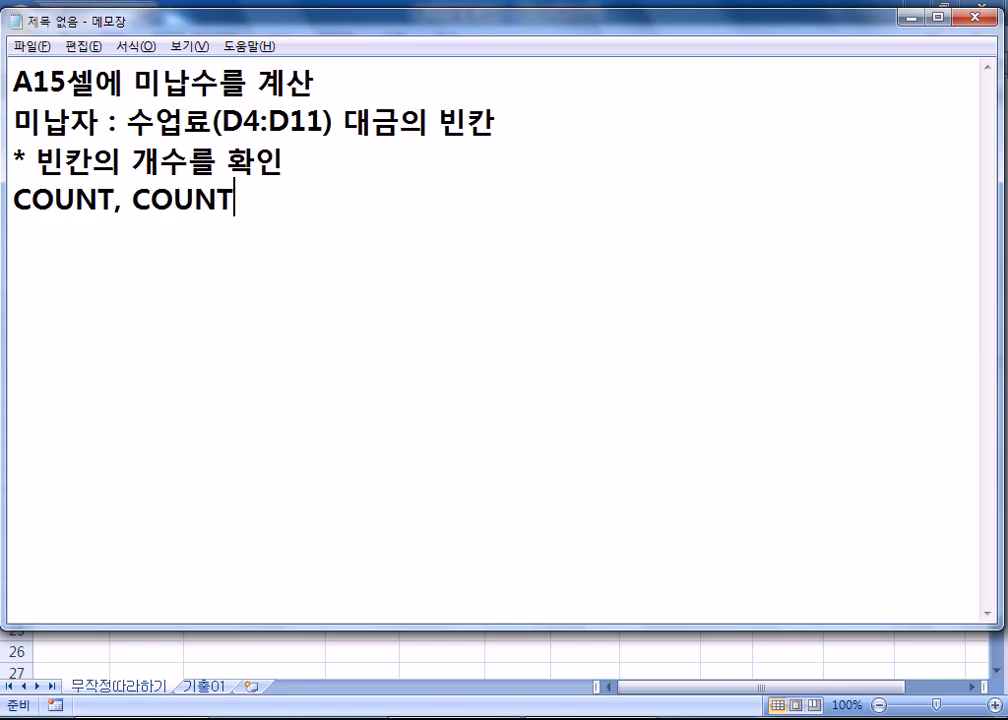
{"action": "type", "text": "A, C"}
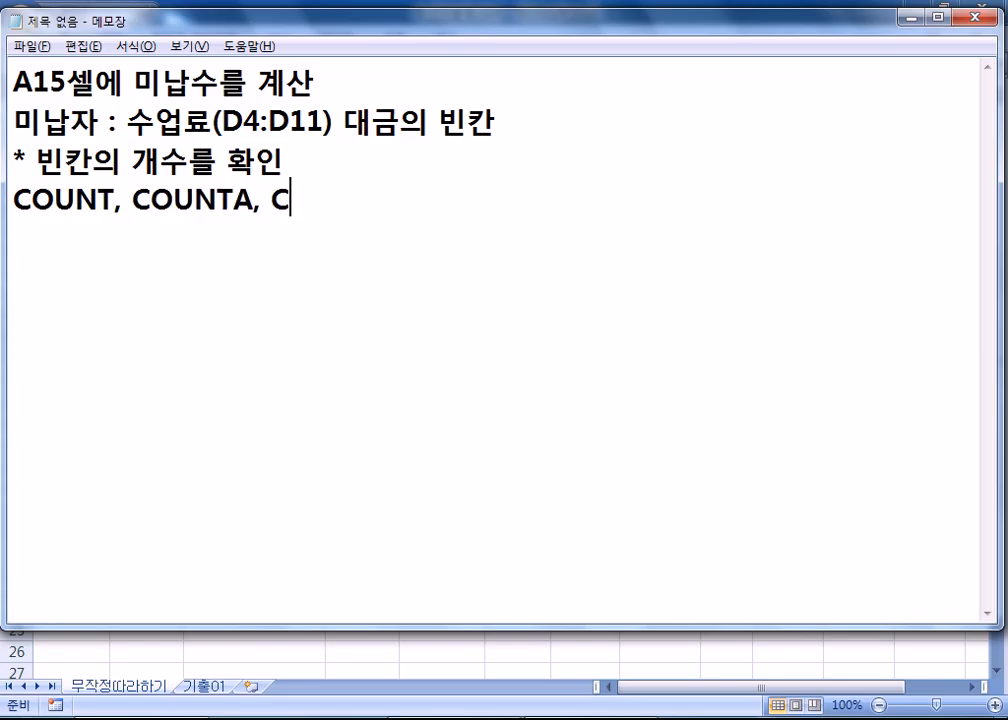
{"action": "type", "text": "OUNTBLANK"}
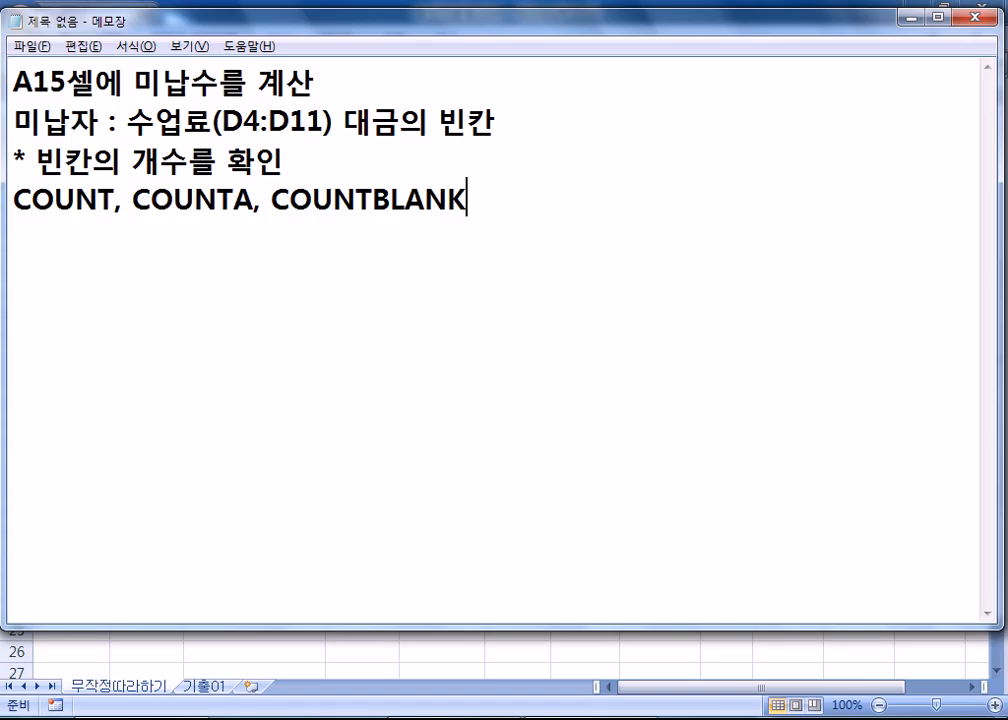
{"action": "type", "text": "WND"}
{"action": "key", "text": "BackSpace"}
{"action": "key", "text": "BackSpace"}
{"action": "key", "text": "BackSpace"}
{"action": "key", "text": "Hangul"}
{"action": "type", "text": "ㅈㅜㅇㅇㅔㅅㅓ ㅇㅏㄹㅁㅏㅈ"}
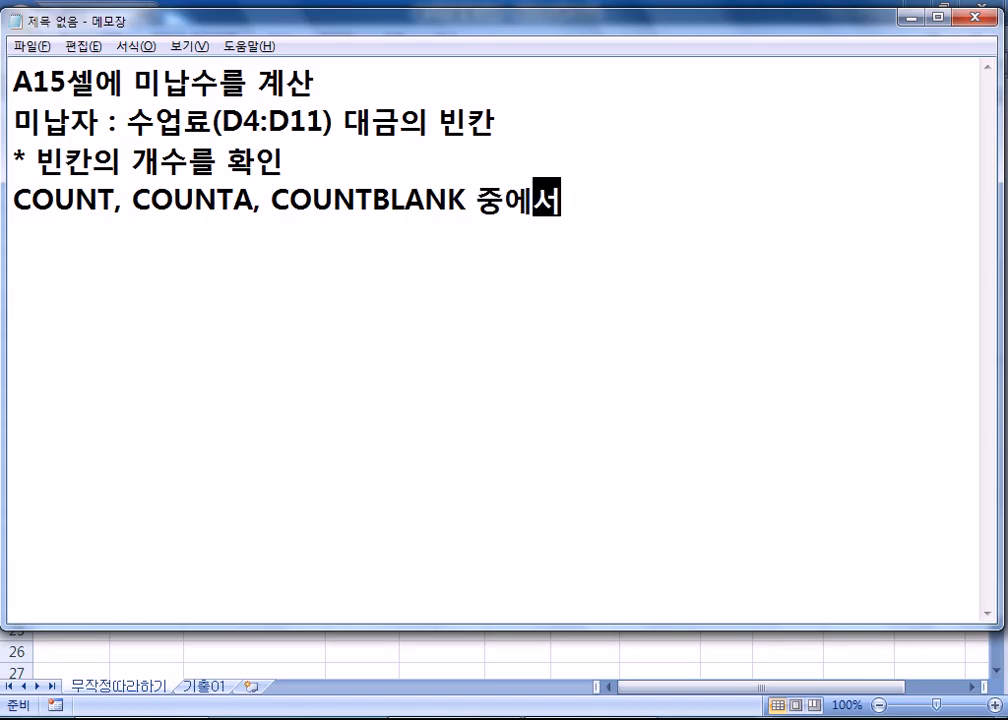
{"action": "type", "text": "ㅇㅡㄴ ㅎㅏㅁㅅㅜㄹㅡㄹ ㅅㅏㅇ"}
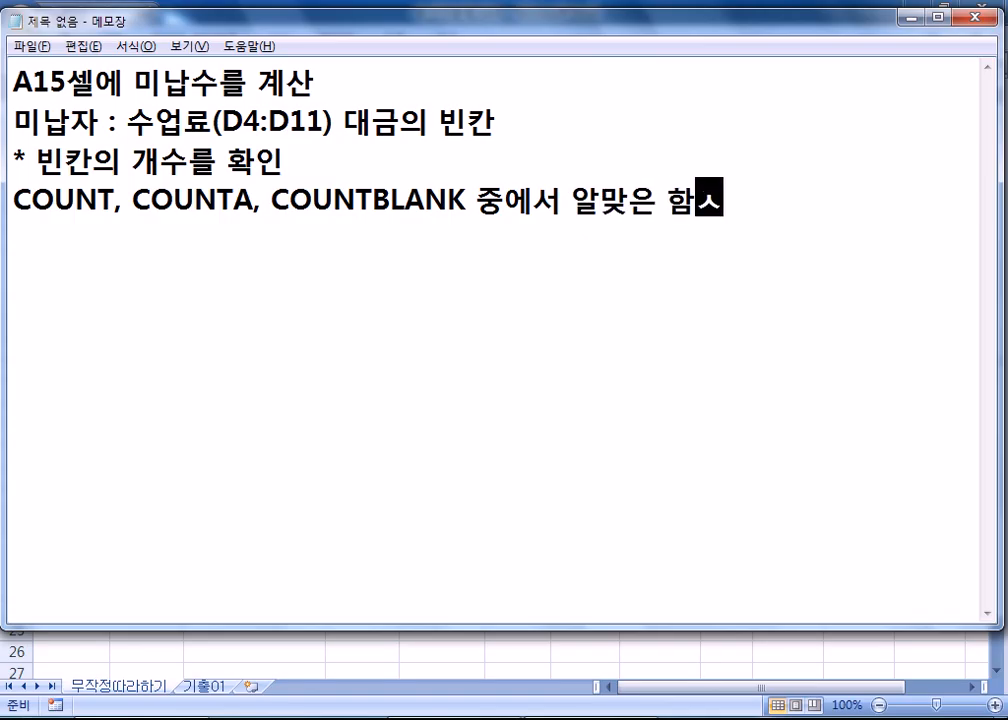
{"action": "type", "text": "ㅛㅇ"}
{"action": "key", "text": "Return"}
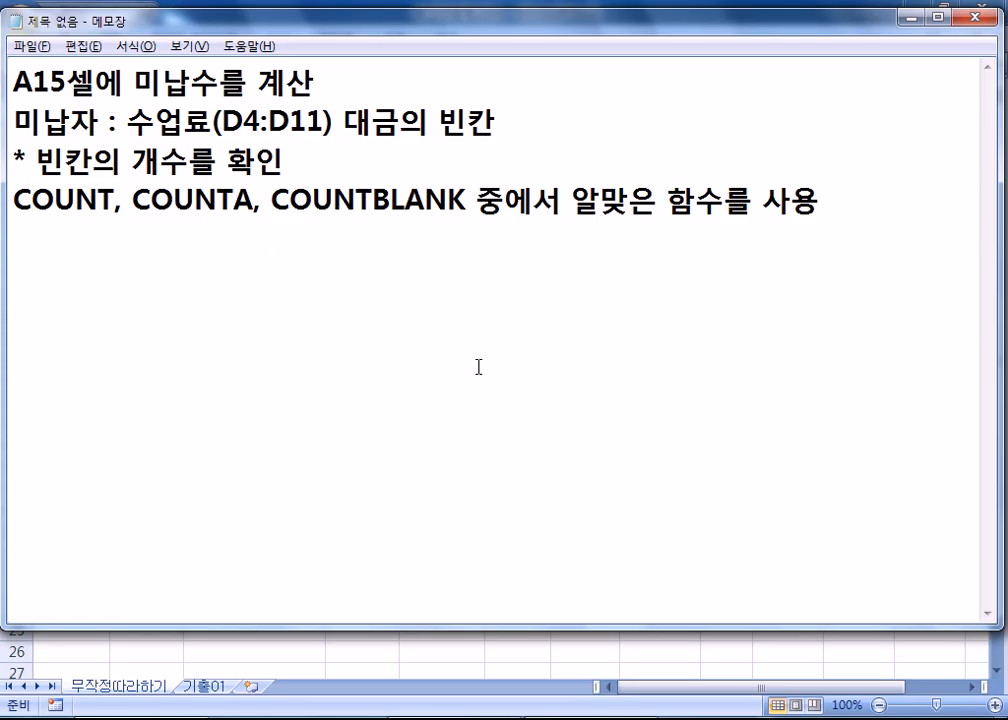
Step: Add the line "COUNT : 숫자만의 개수" at the end of the note
{"action": "key", "text": "Return"}
{"action": "type", "text": "COUNT"}
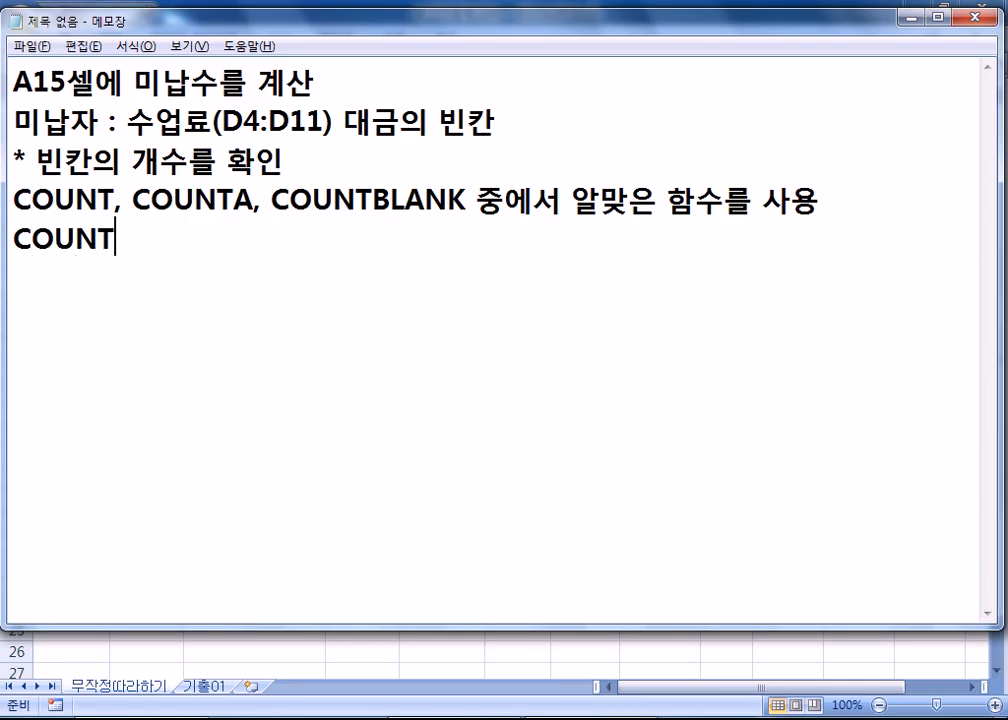
{"action": "type", "text": " : TNT"}
{"action": "key", "text": "BackSpace"}
{"action": "key", "text": "BackSpace"}
{"action": "key", "text": "BackSpace"}
{"action": "key", "text": "Hangul"}
{"action": "type", "text": "ㅅㅅ"}
{"action": "key", "text": "BackSpace"}
{"action": "key", "text": "BackSpace"}
{"action": "type", "text": "숫자"}
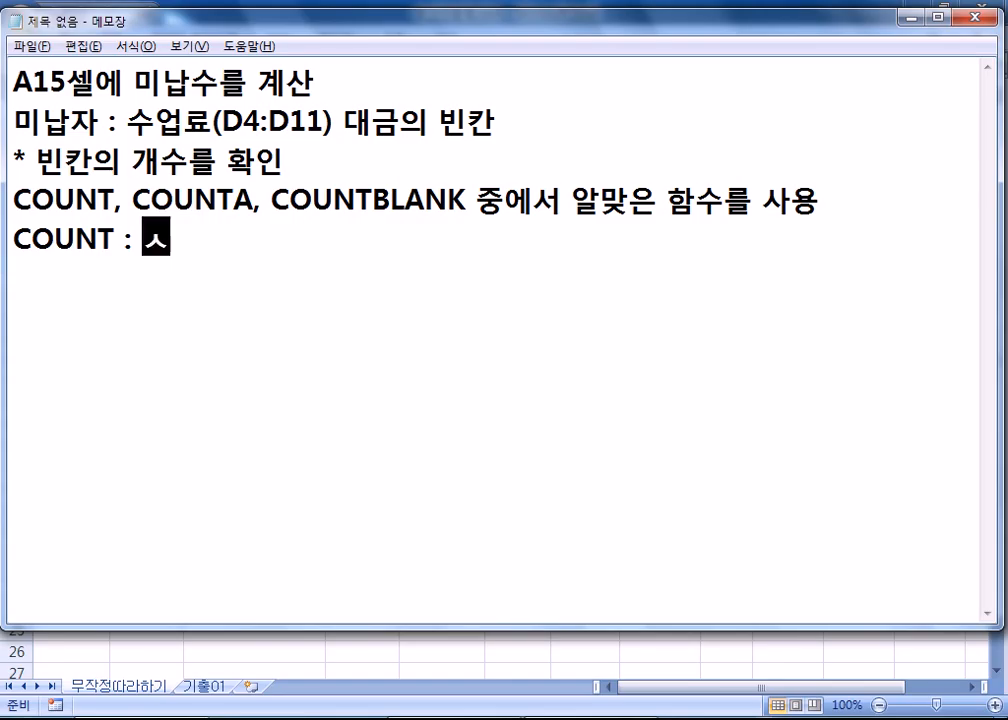
{"action": "type", "text": "만의 개수 "}
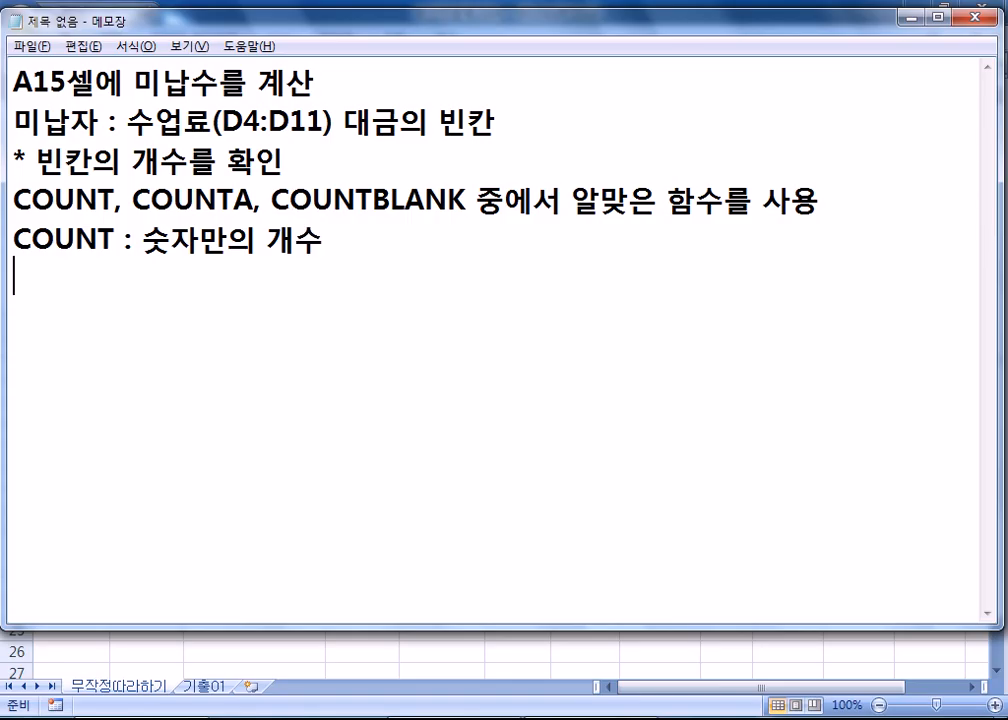
Step: Add the line "COUNTA : 숫자, 문자, 기호 등등 빈칸을 제외하고 개수" below the COUNT definition
{"action": "type", "text": "COUNTA"}
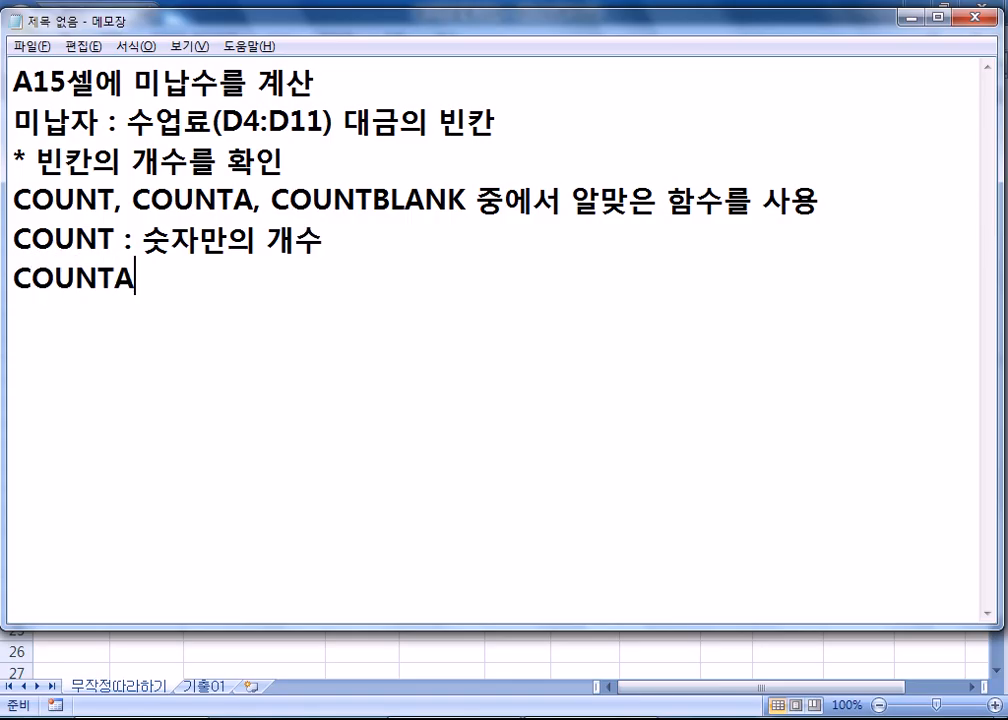
{"action": "type", "text": " : "}
{"action": "type", "text": "TNT"}
{"action": "key", "text": "BackSpace"}
{"action": "key", "text": "BackSpace"}
{"action": "key", "text": "BackSpace"}
{"action": "type", "text": "TNT"}
{"action": "key", "text": "BackSpace"}
{"action": "key", "text": "BackSpace"}
{"action": "key", "text": "BackSpace"}
{"action": "key", "text": "Hangul"}
{"action": "type", "text": "숫자, 글"}
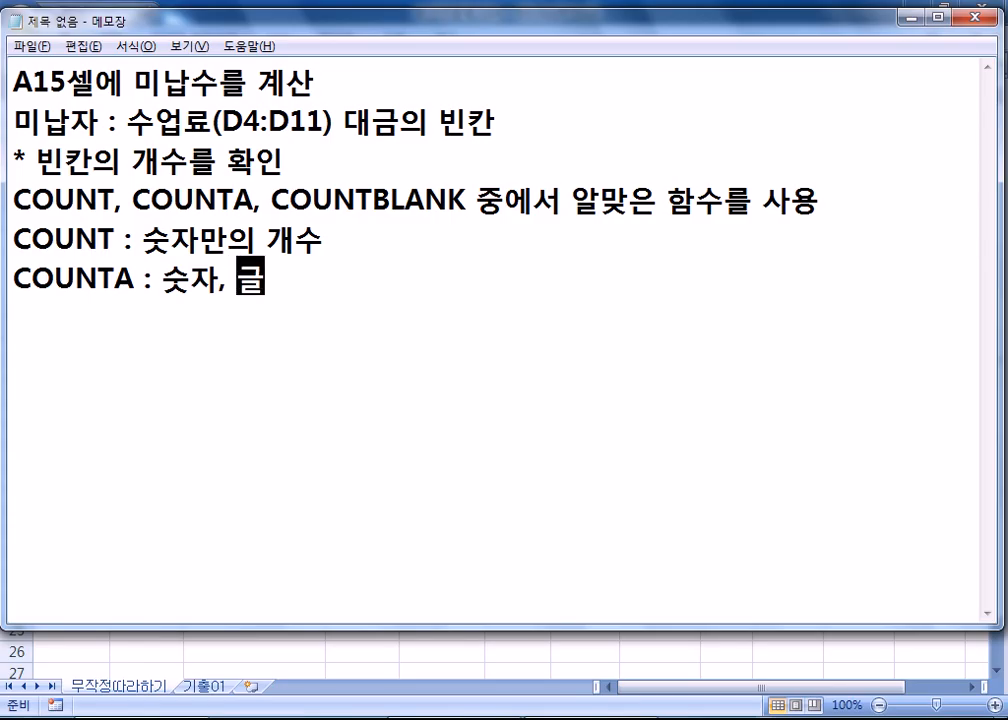
{"action": "key", "text": "BackSpace"}
{"action": "type", "text": "문자, "}
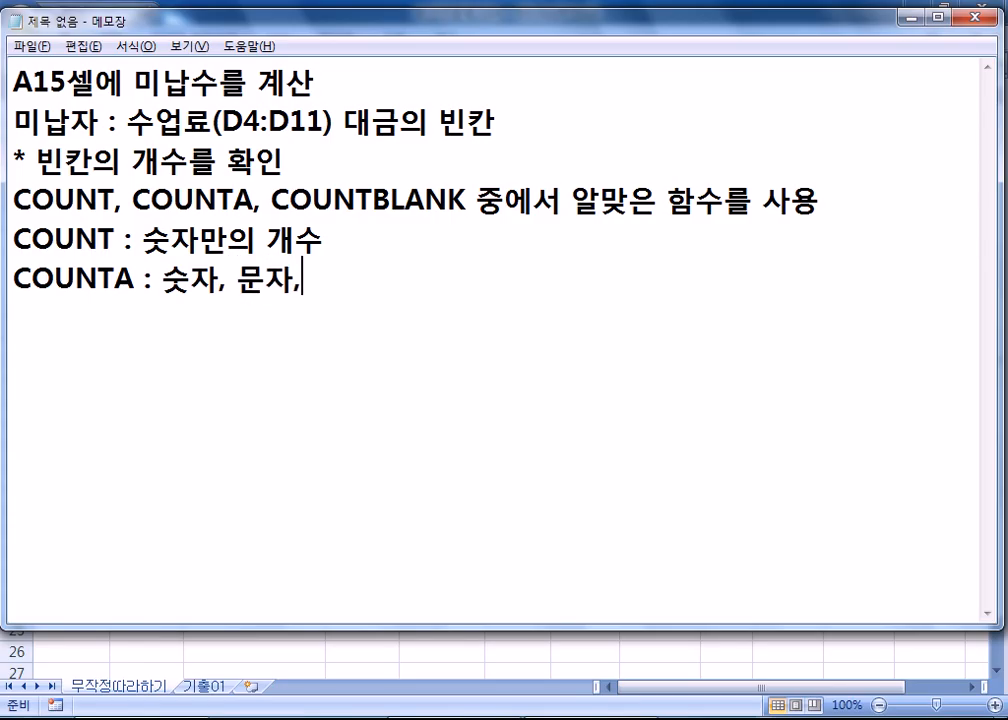
{"action": "type", "text": "기호 등등 빈칸을 제외하고 개수"}
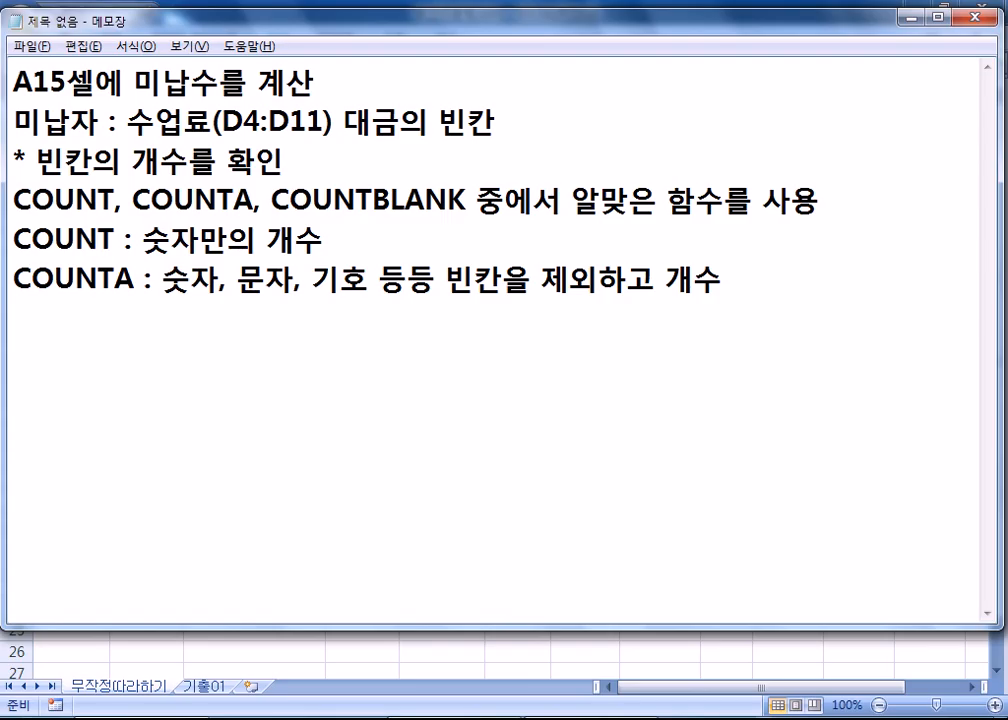
Step: Add the line "COUNTBLANK : 빈칸만의 개수" below the COUNTA definition
{"action": "key", "text": "Return"}
{"action": "type", "text": "COUNTBLANK :"}
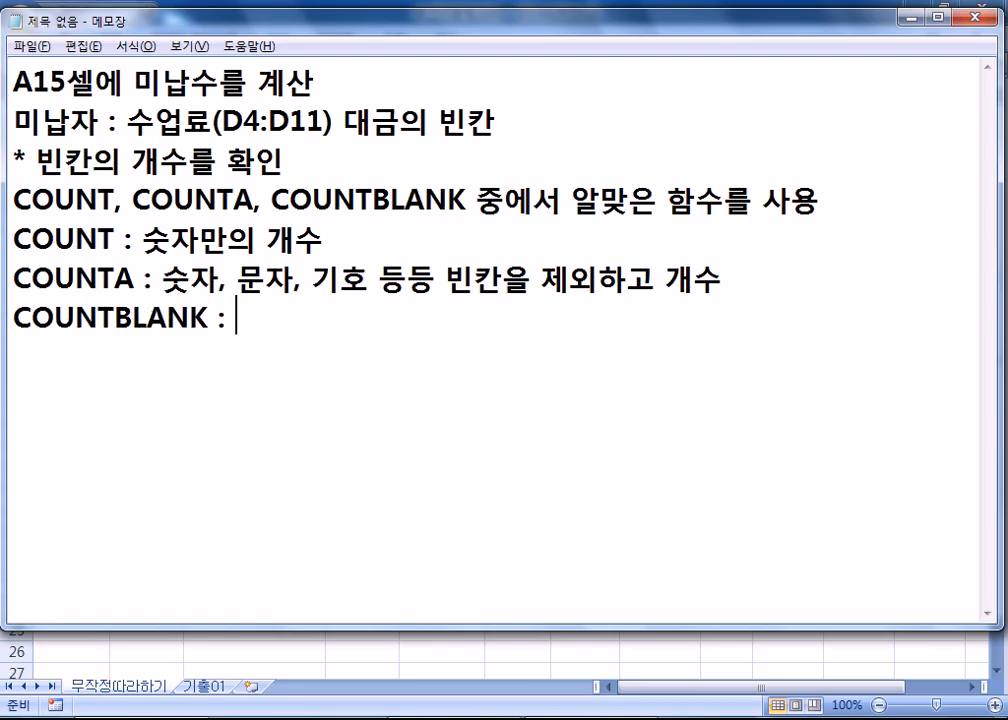
{"action": "type", "text": "빈"}
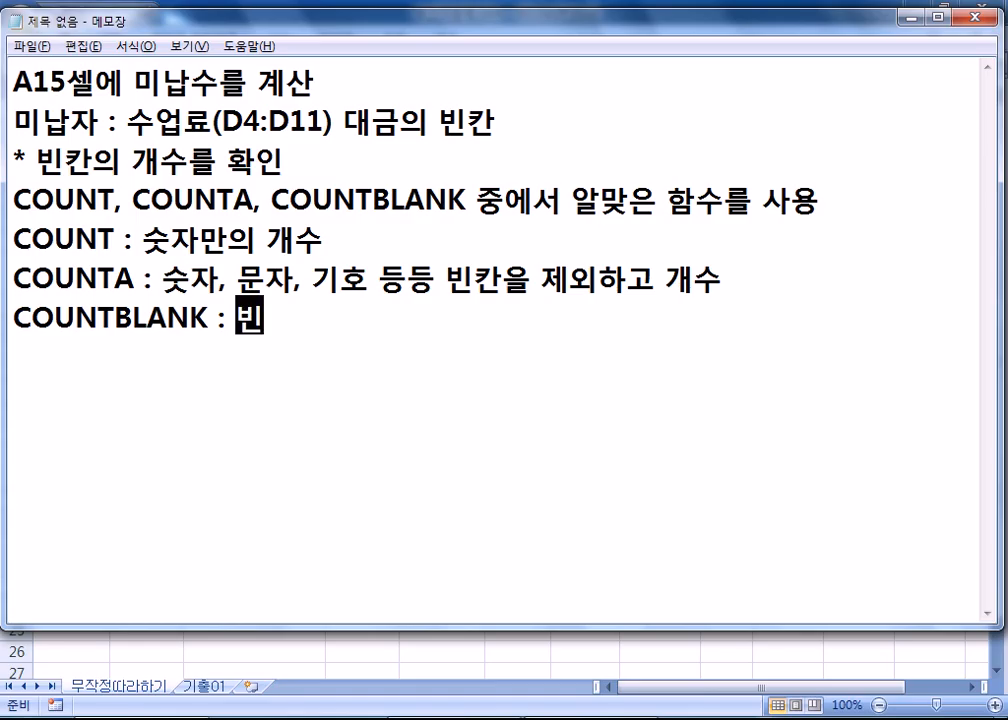
{"action": "type", "text": "칸ㅇ의 개수"}
{"action": "key", "text": "Left"}
{"action": "key", "text": "Left"}
{"action": "key", "text": "Left"}
{"action": "key", "text": "Left"}
{"action": "type", "text": "만"}
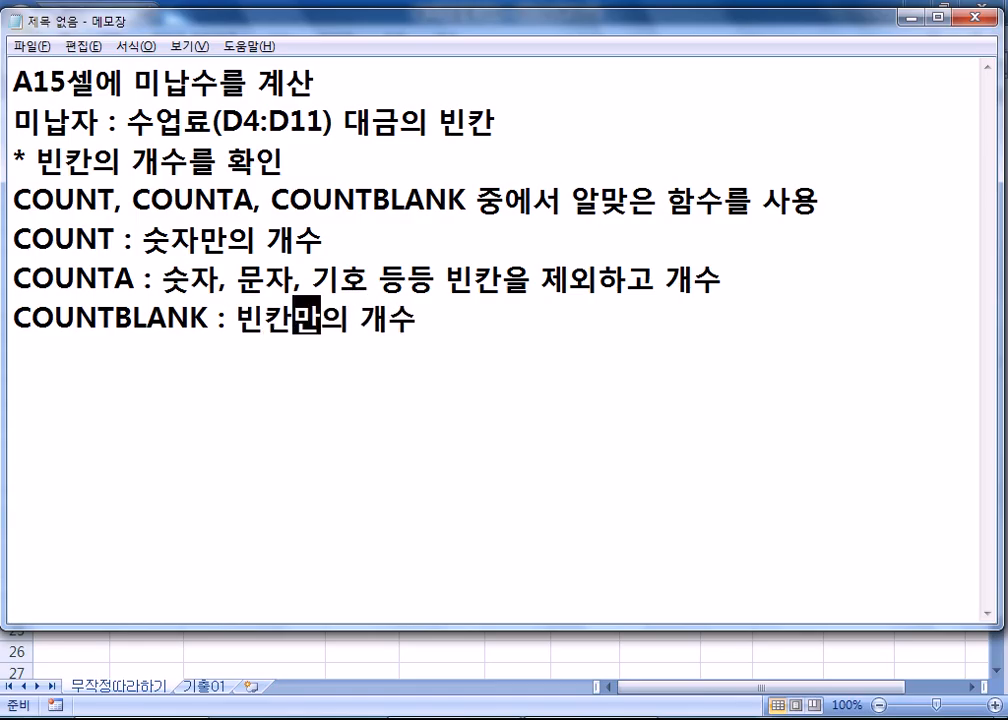
{"action": "left_click", "coordinate": [478, 367]}
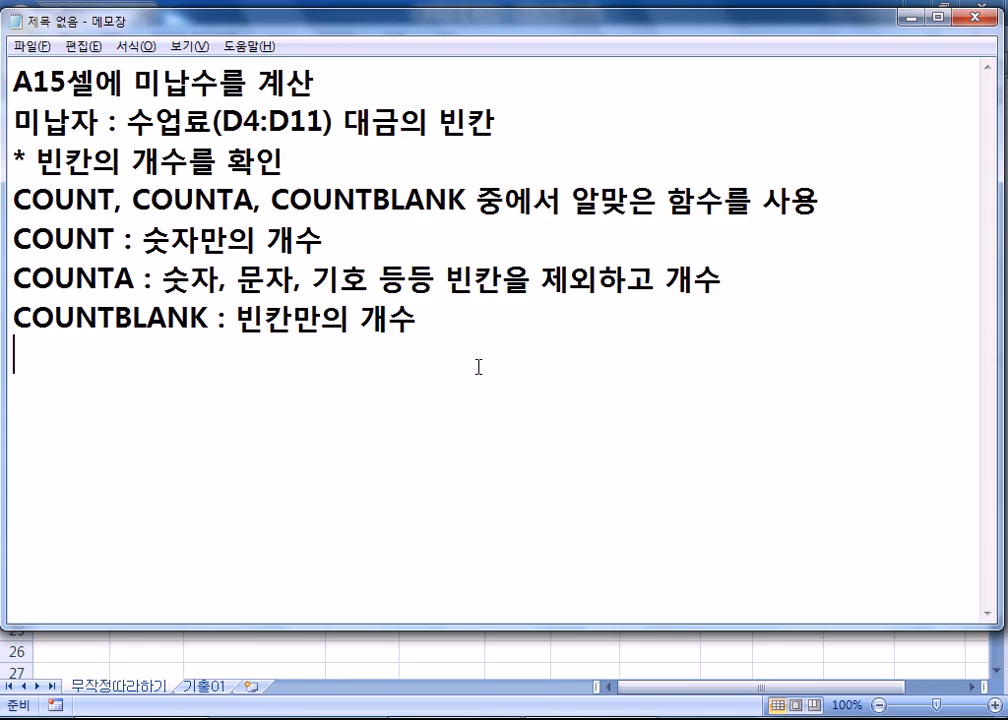
Step: Highlight COUNTBLANK and COUNTA in the note and the table A3:I11 in Excel to compare what the functions count
{"action": "left_click_drag", "start_coordinate": [143, 278], "coordinate": [205, 318]}
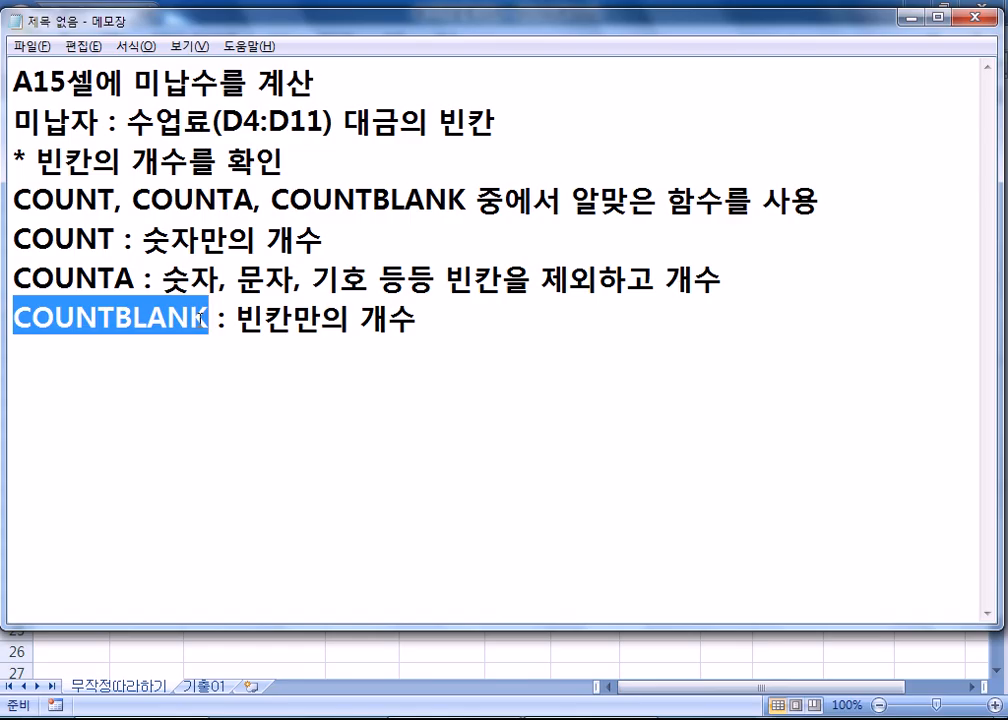
{"action": "key", "text": "alt+Tab"}
{"action": "left_click", "coordinate": [84, 150]}
{"action": "left_click_drag", "start_coordinate": [84, 150], "coordinate": [734, 337]}
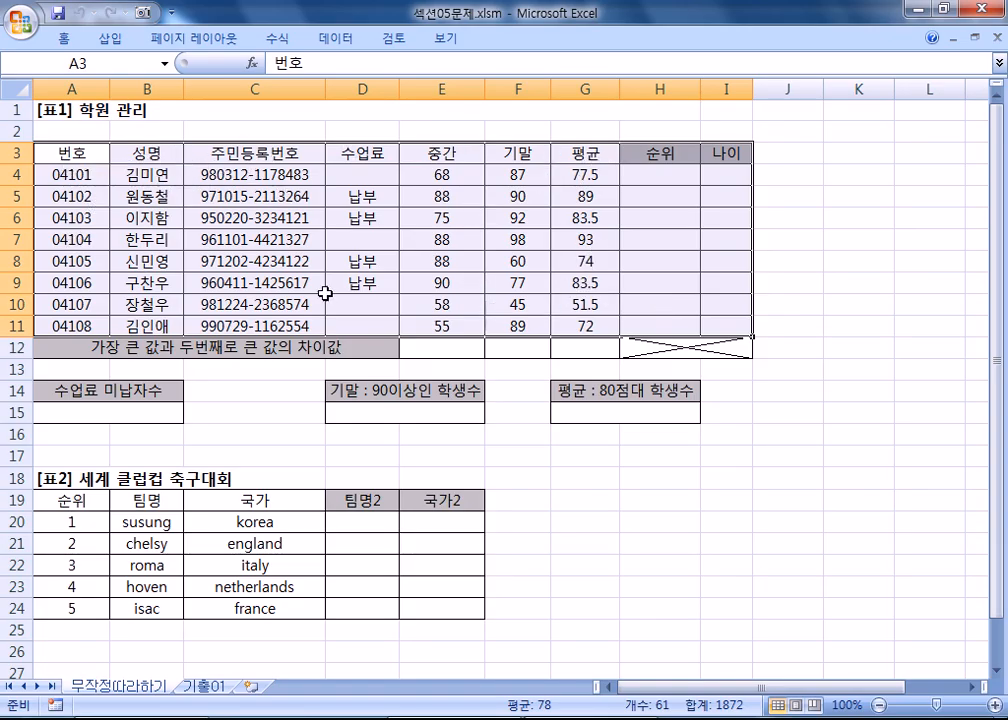
{"action": "key", "text": "alt+Tab"}
{"action": "left_click_drag", "start_coordinate": [133, 279], "coordinate": [3, 266]}
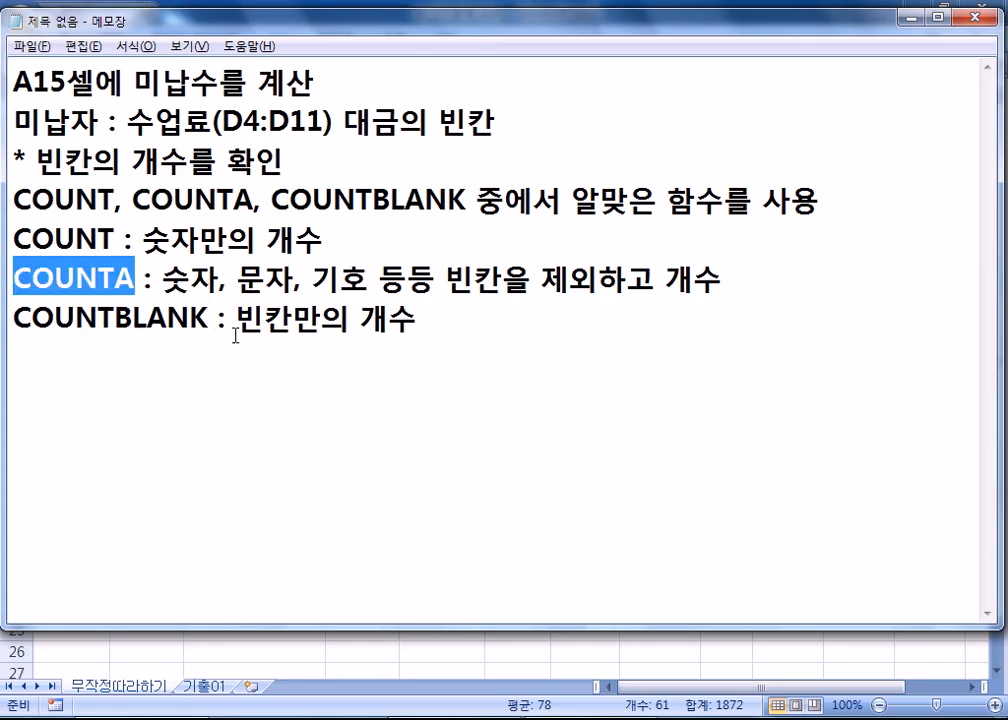
{"action": "key", "text": "alt+Tab"}
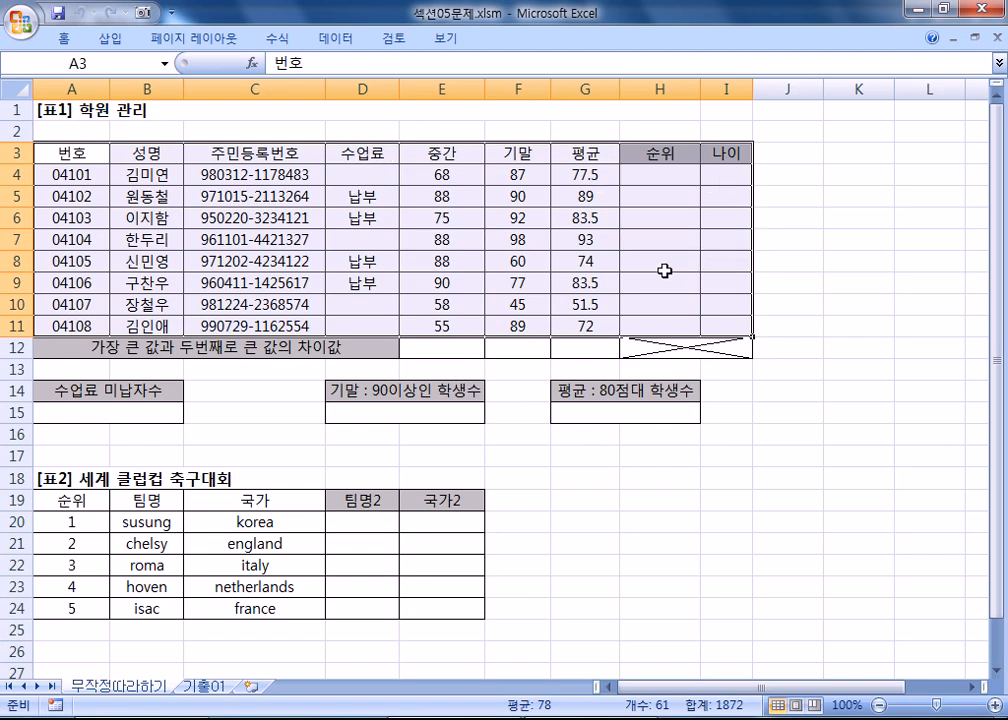
Step: Enter =COUNTBLANK(D4:D11) in cell A15 to count the unpaid 수업료 cells
{"action": "left_click", "coordinate": [45, 420]}
{"action": "type", "text": "="}
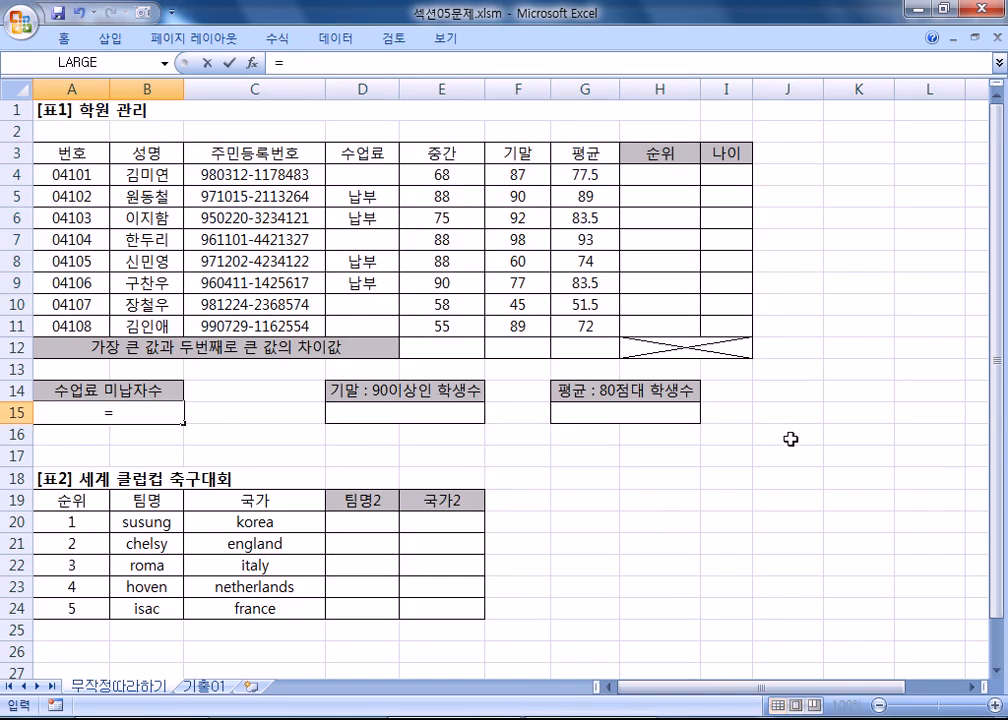
{"action": "type", "text": "COUNT"}
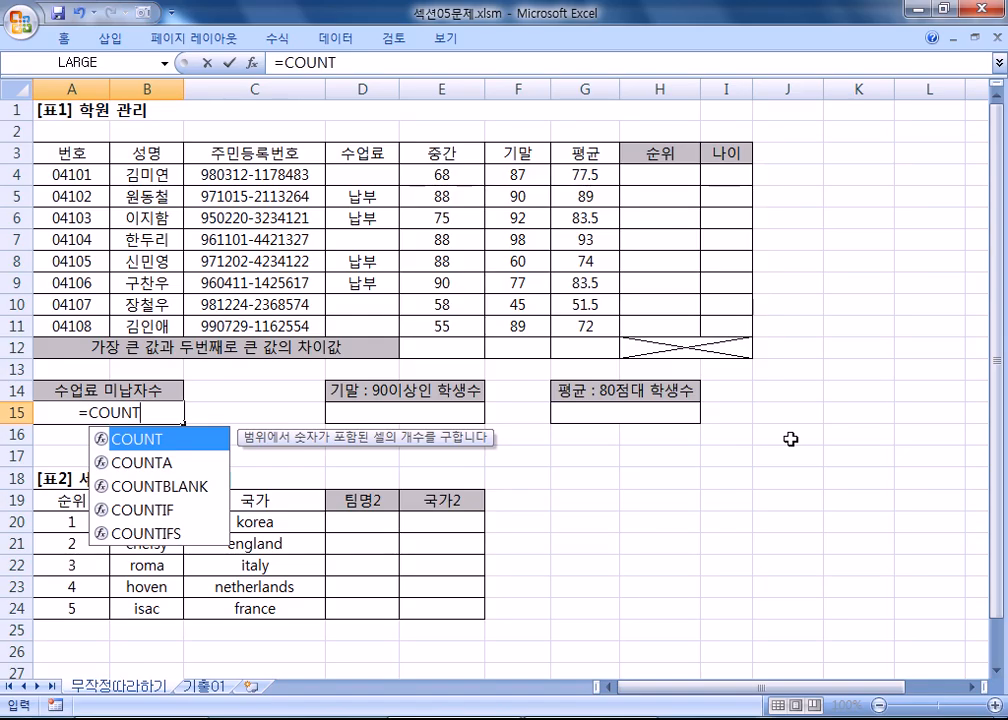
{"action": "key", "text": "Down"}
{"action": "key", "text": "Down"}
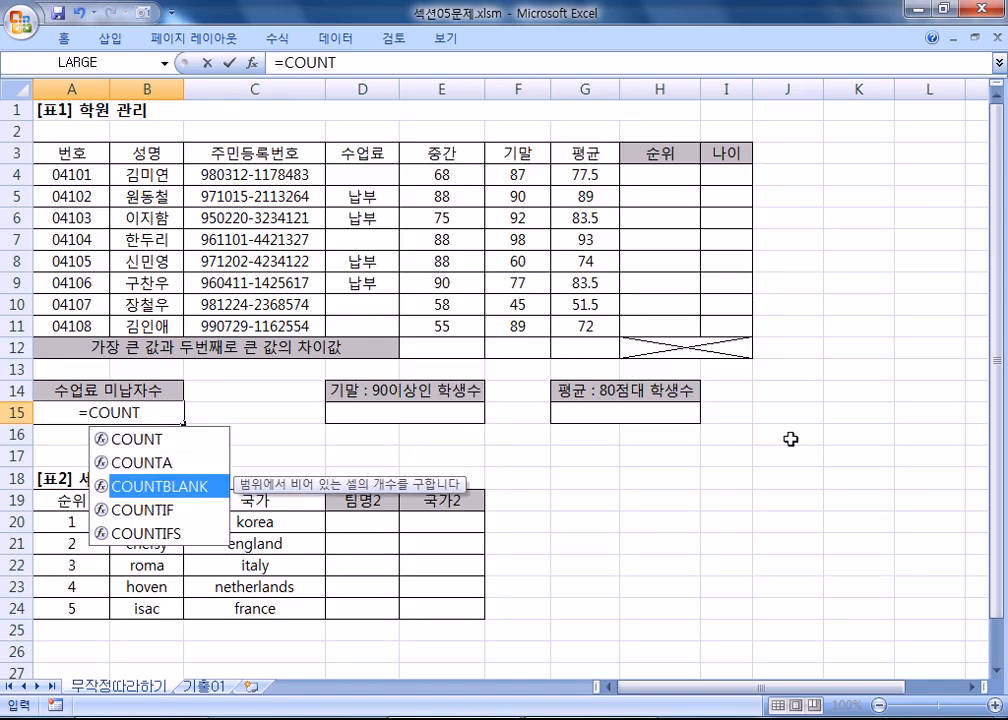
{"action": "type", "text": "BLANK"}
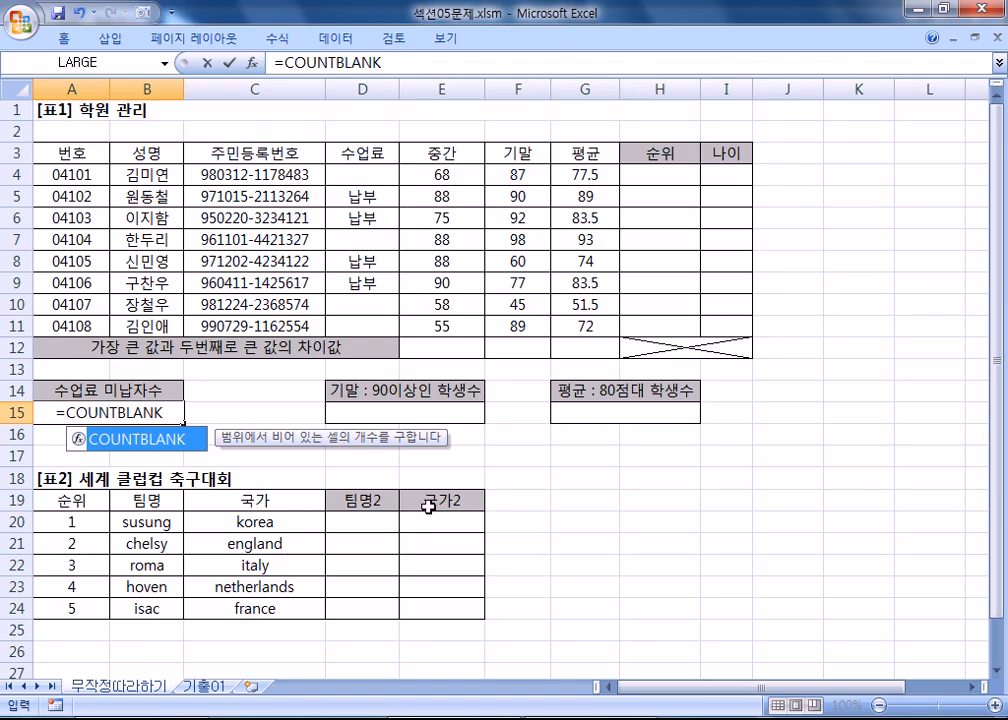
{"action": "type", "text": "("}
{"action": "left_click_drag", "start_coordinate": [362, 174], "coordinate": [376, 316]}
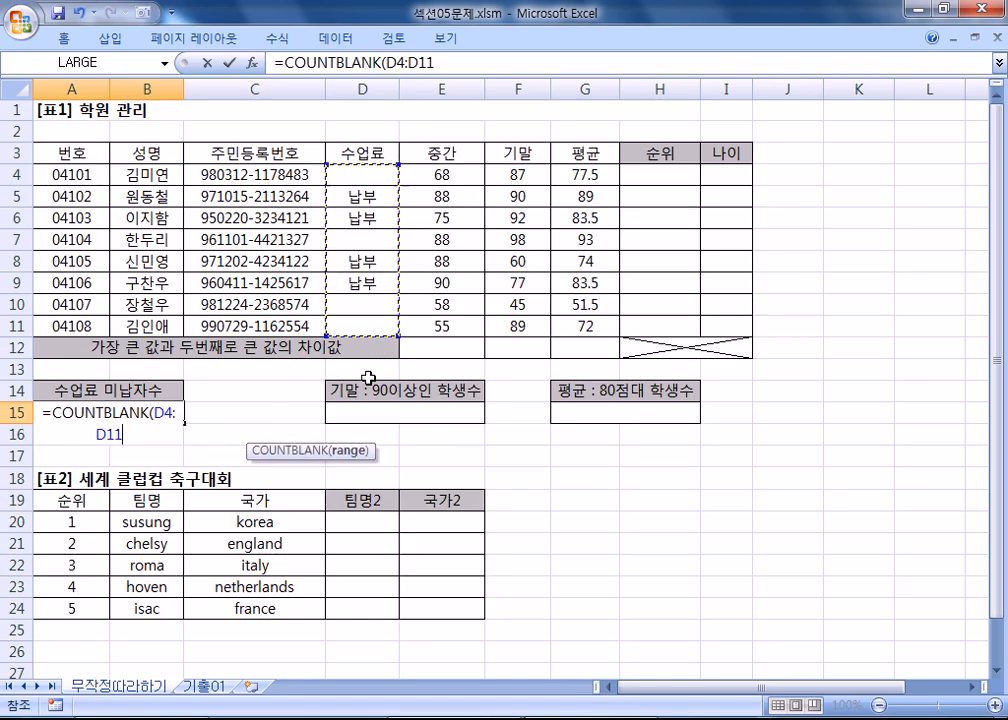
{"action": "type", "text": ")"}
{"action": "key", "text": "Return"}
{"action": "key", "text": "Up"}
Step: Check the result against the blank 수업료 cells D4, D7, D10 and D11
{"action": "left_click", "coordinate": [360, 172]}
{"action": "left_click", "coordinate": [362, 240]}
{"action": "left_click", "coordinate": [361, 308]}
{"action": "left_click", "coordinate": [361, 326]}
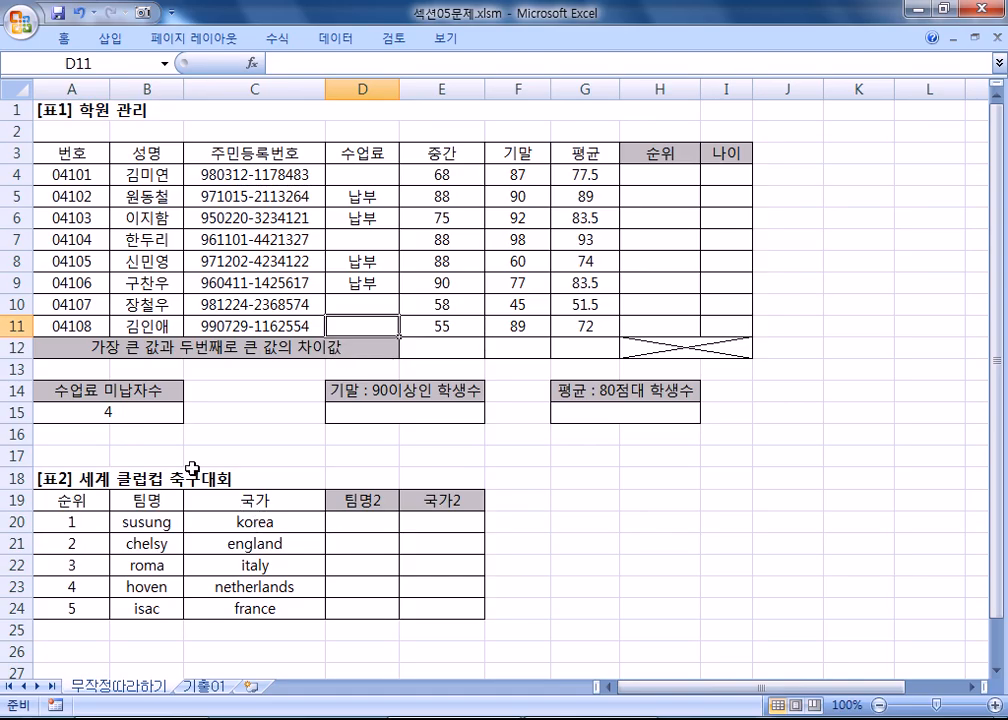
Step: Copy the A15 formula into the Notepad note below the COUNTBLANK definition and add blank lines after it
{"action": "left_click", "coordinate": [105, 412]}
{"action": "left_click_drag", "start_coordinate": [440, 62], "coordinate": [177, 67]}
{"action": "key", "text": "ctrl+c"}
{"action": "key", "text": "alt+Tab"}
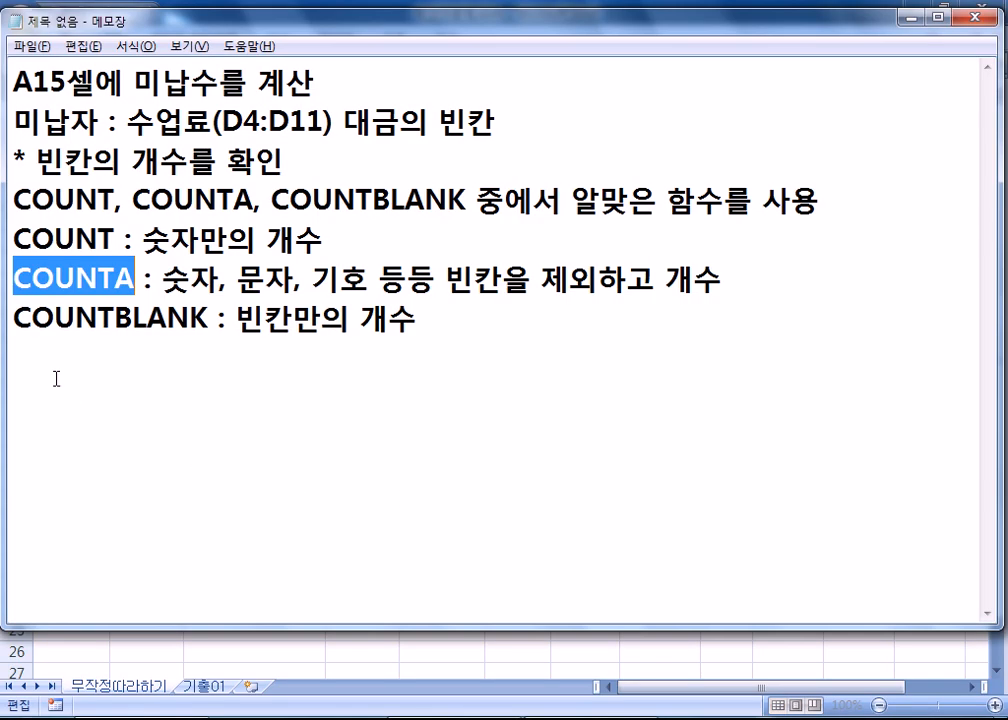
{"action": "left_click", "coordinate": [54, 376]}
{"action": "key", "text": "ctrl+v"}
{"action": "left_click", "coordinate": [331, 360]}
{"action": "key", "text": "Delete"}
{"action": "left_click", "coordinate": [355, 394]}
{"action": "key", "text": "Return"}
{"action": "key", "text": "Return"}
{"action": "key", "text": "Return"}
{"action": "key", "text": "Return"}
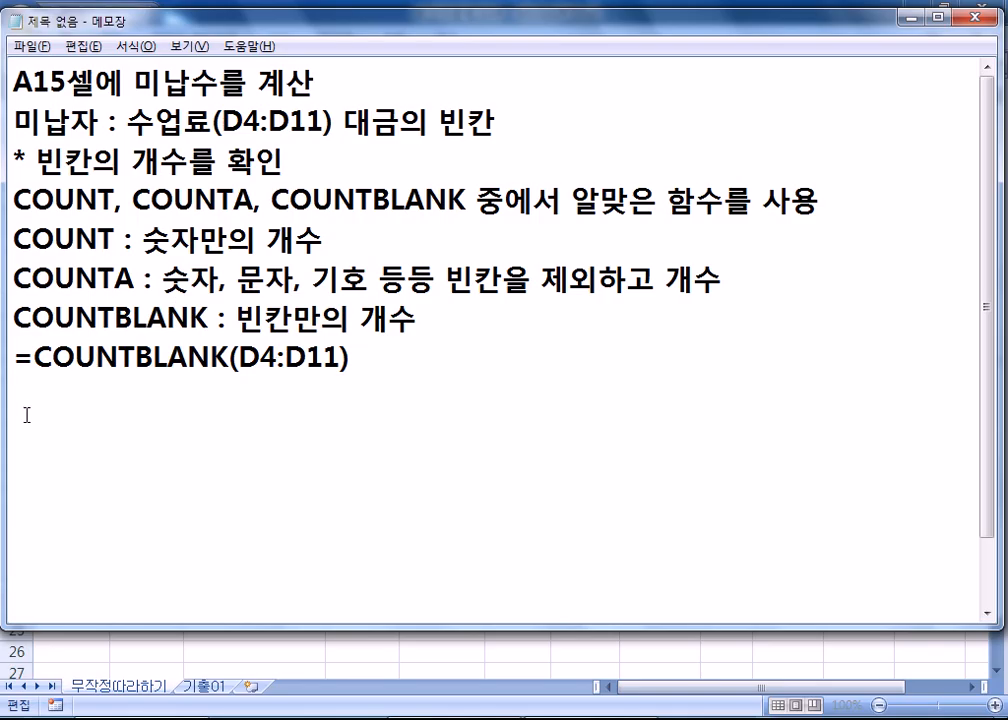
Step: Insert the heading "4번)" on a new line above the A15 task
{"action": "left_click", "coordinate": [18, 76]}
{"action": "key", "text": "Return"}
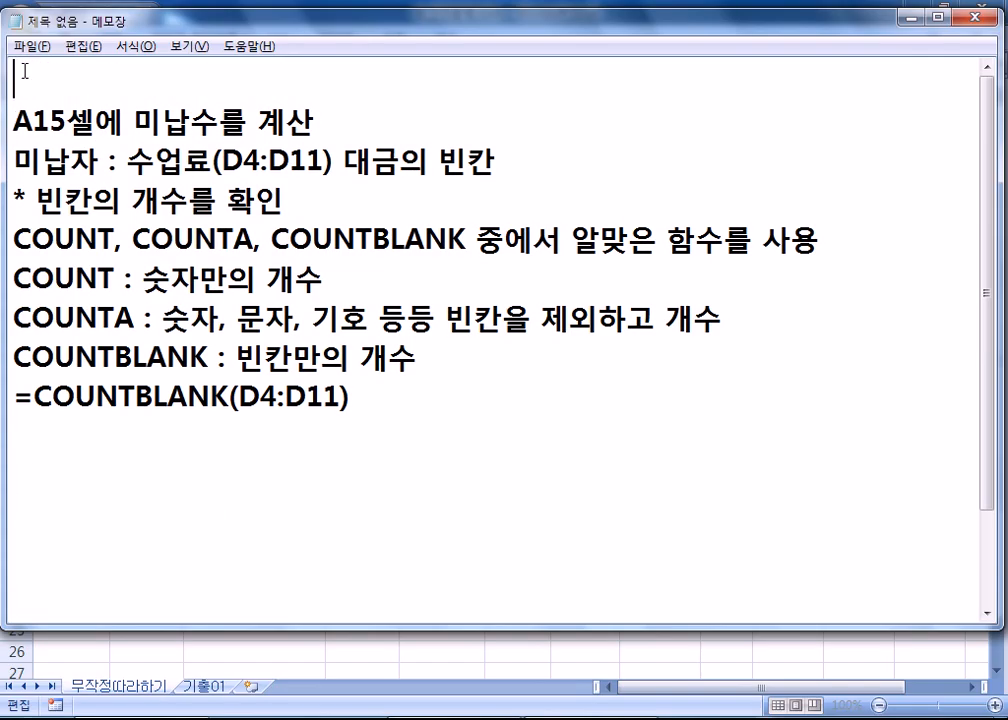
{"action": "type", "text": "4번)"}
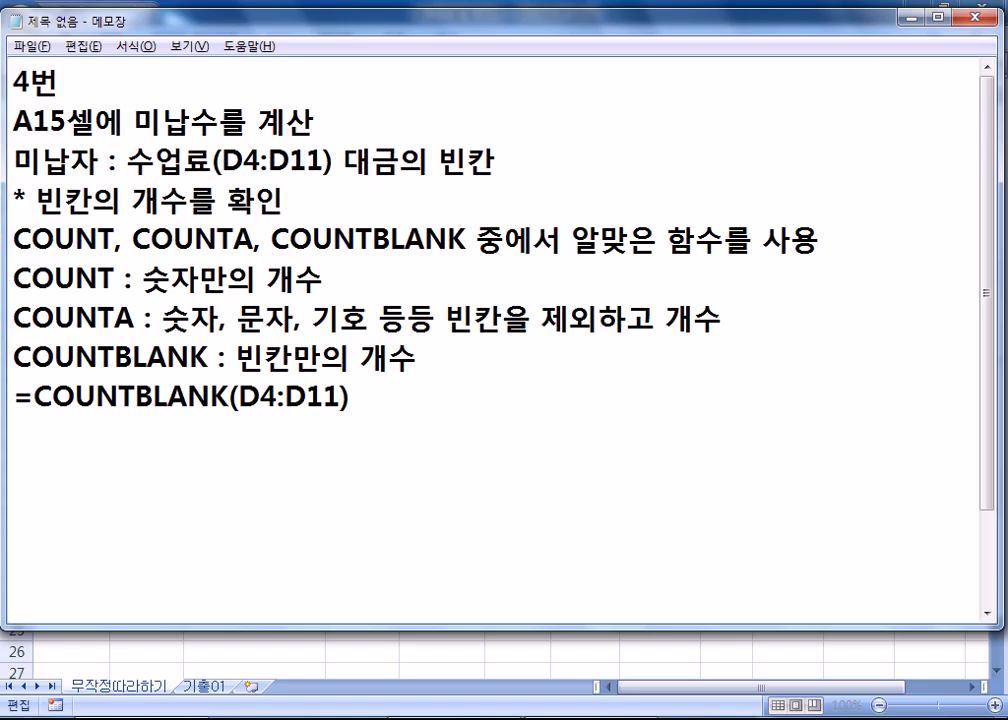
Step: Add the heading "5번)" below the COUNTBLANK formula, with blank lines after it as writing space
{"action": "key", "text": "Down"}
{"action": "key", "text": "Down"}
{"action": "key", "text": "Down"}
{"action": "key", "text": "Down"}
{"action": "key", "text": "Down"}
{"action": "key", "text": "Down"}
{"action": "key", "text": "Down"}
{"action": "key", "text": "Down"}
{"action": "key", "text": "Down"}
{"action": "key", "text": "Down"}
{"action": "type", "text": "5번)"}
{"action": "key", "text": "Return"}
{"action": "scroll", "coordinate": [133, 165], "scroll_direction": "down", "scroll_amount": 2}
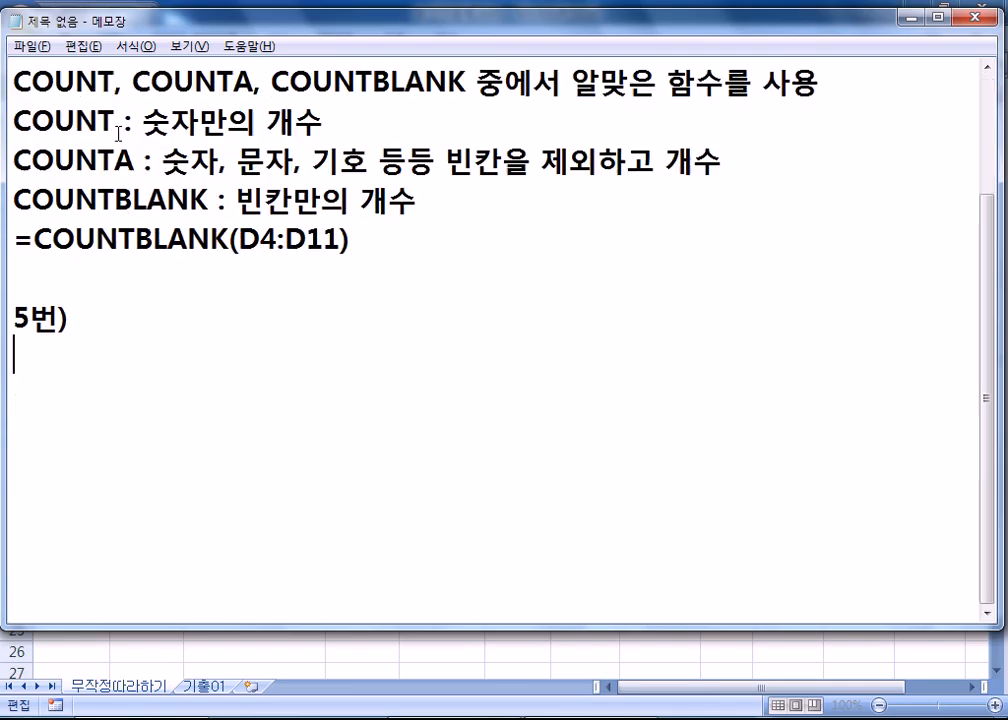
{"action": "key", "text": "Return"}
{"action": "key", "text": "Return"}
{"action": "key", "text": "Return"}
{"action": "key", "text": "Return"}
{"action": "key", "text": "Return"}
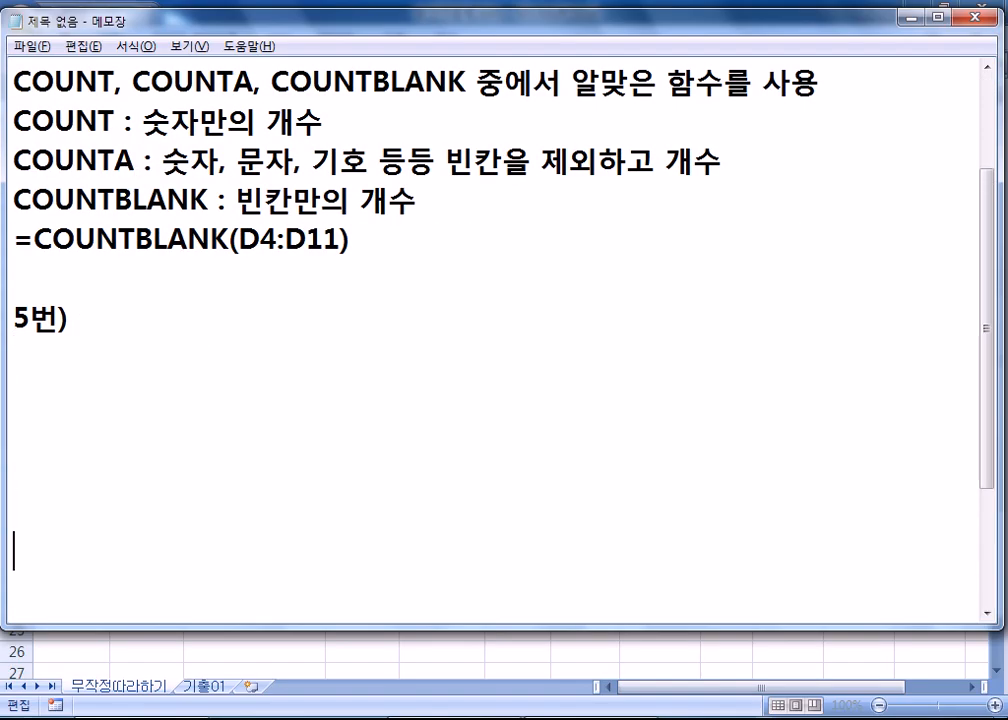
{"action": "key", "text": "Return"}
{"action": "key", "text": "Return"}
{"action": "key", "text": "Return"}
{"action": "key", "text": "Return"}
{"action": "key", "text": "Return"}
{"action": "key", "text": "Return"}
{"action": "key", "text": "Return"}
{"action": "left_click", "coordinate": [28, 118]}
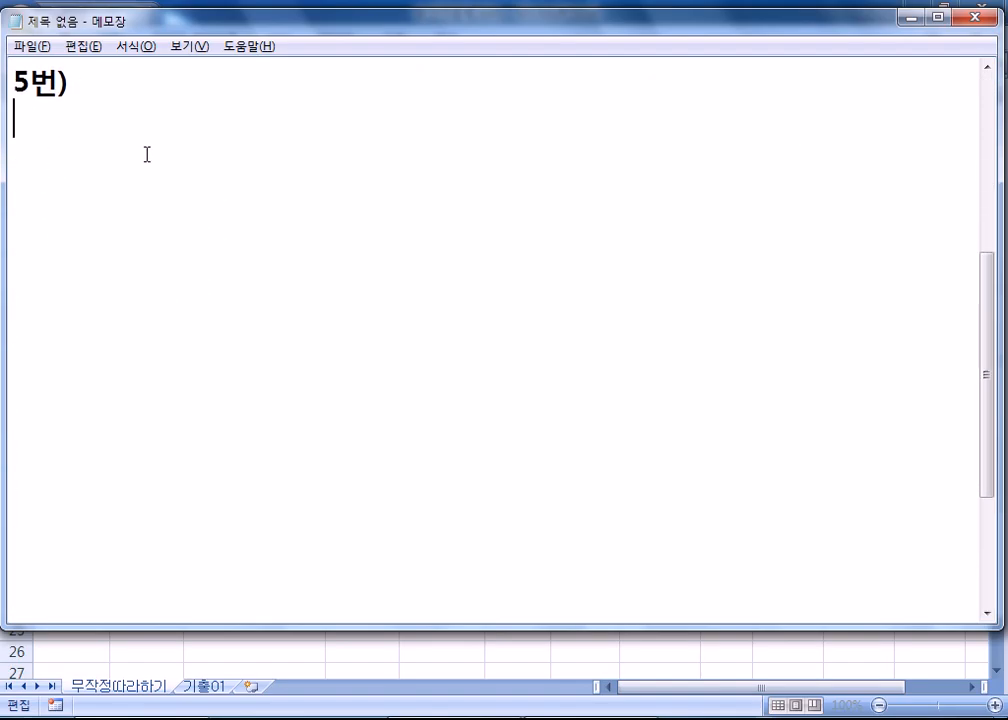
Step: Write "기말점수(F4:F11)가 90점 이상인 학생의 수" under the 5번) heading, checking the 기말 score range in Excel
{"action": "type", "text": "기말점수"}
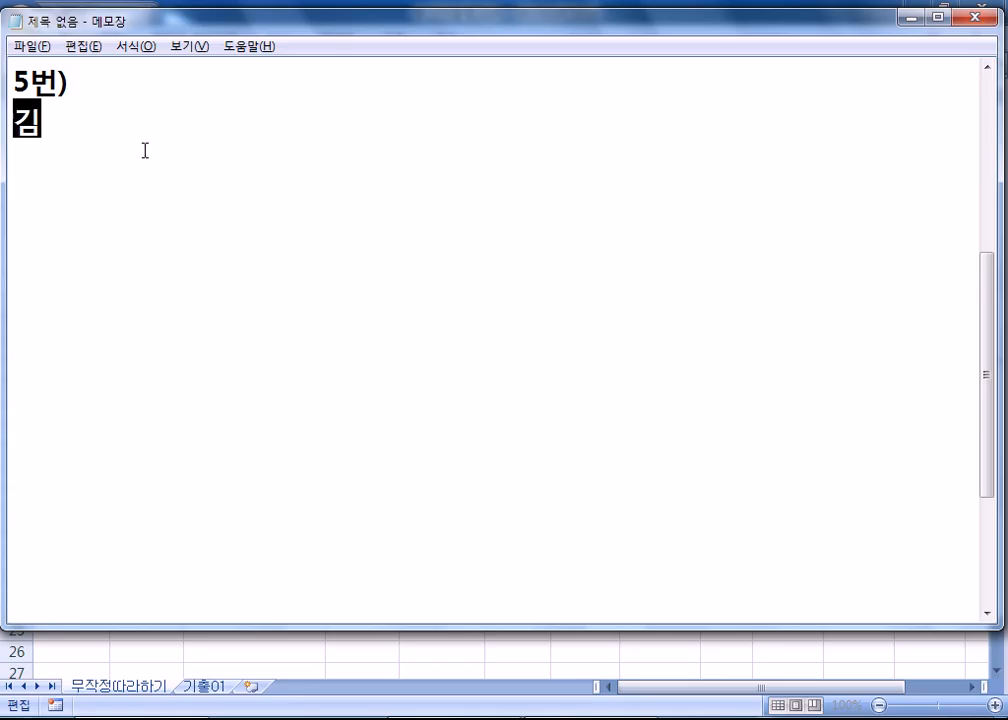
{"action": "type", "text": "("}
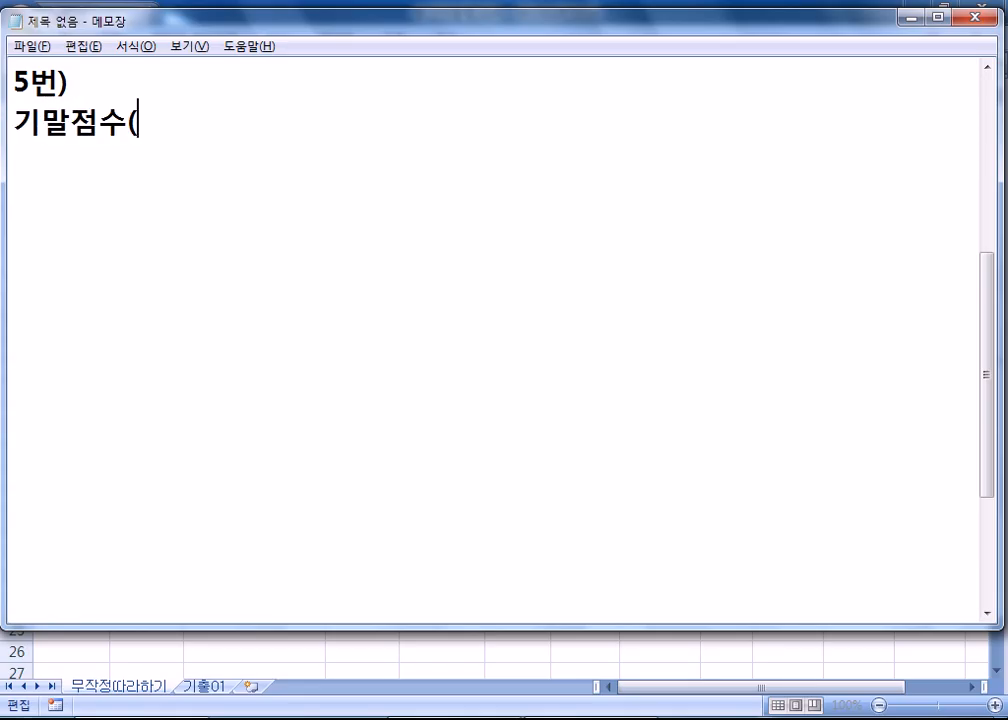
{"action": "key", "text": "alt+Tab"}
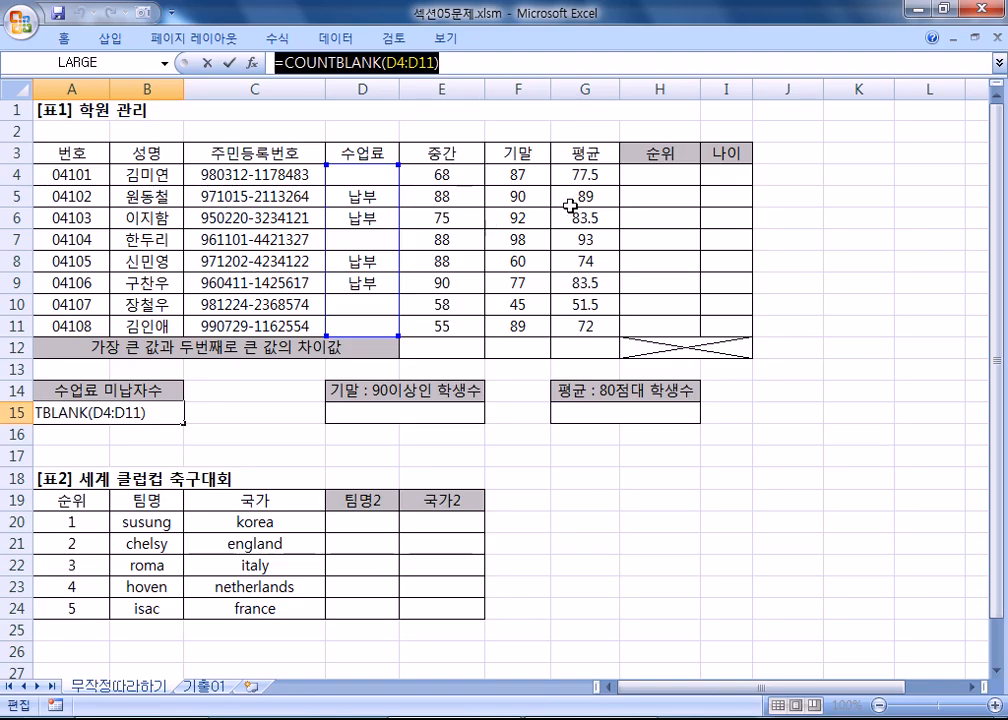
{"action": "key", "text": "ctrl+Return"}
{"action": "left_click_drag", "start_coordinate": [517, 172], "coordinate": [520, 322]}
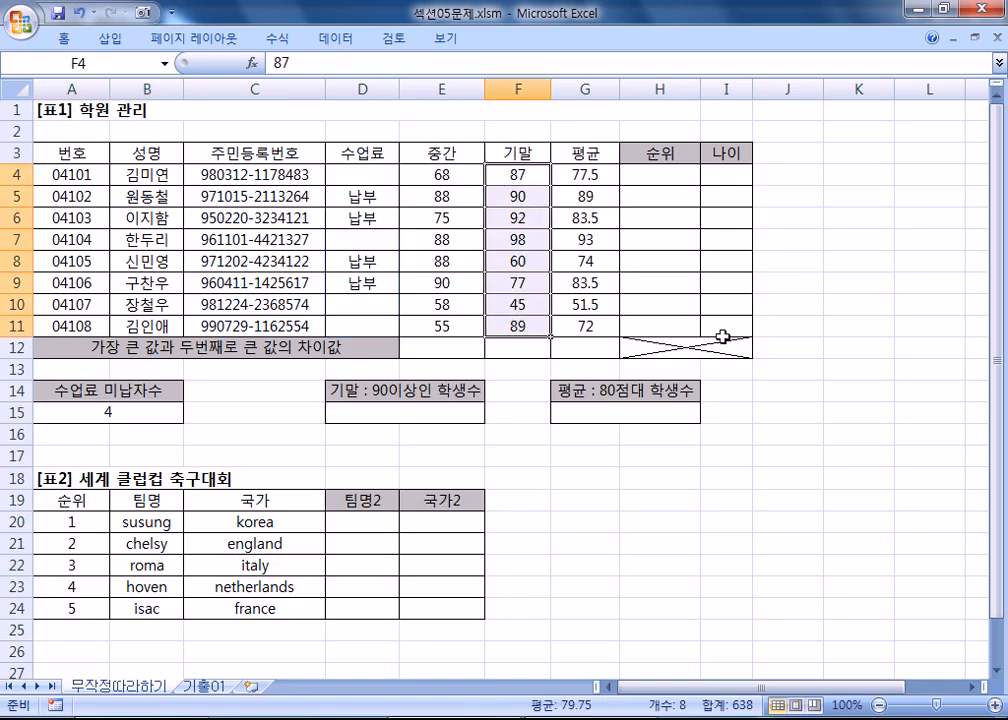
{"action": "key", "text": "alt+Tab"}
{"action": "type", "text": "ㄹ"}
{"action": "key", "text": "BackSpace"}
{"action": "type", "text": "F4:F11)"}
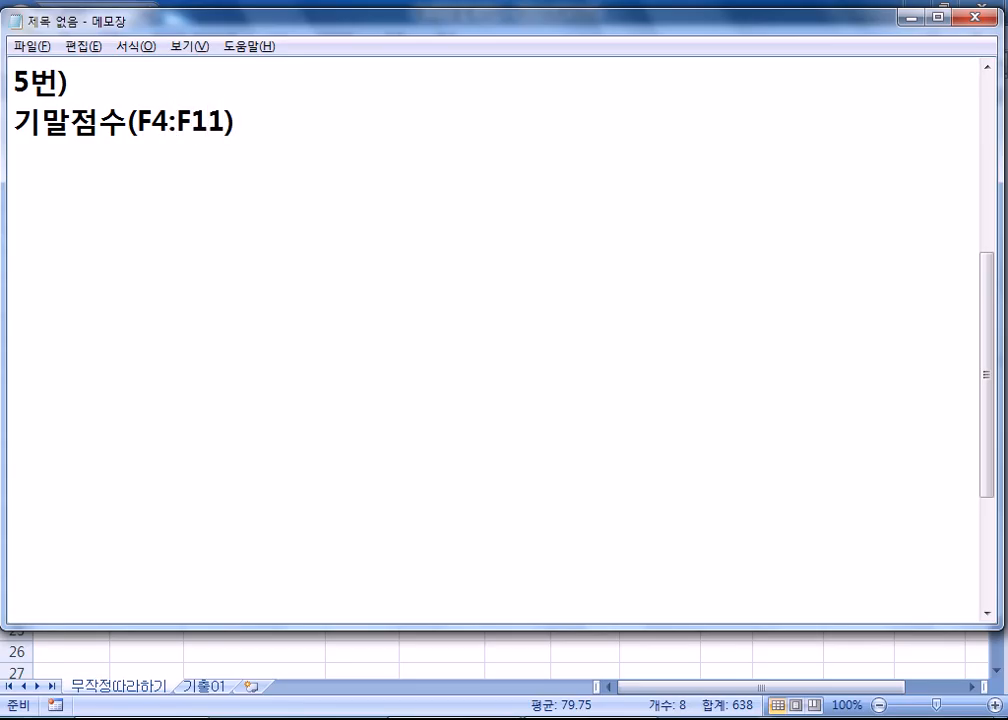
{"action": "type", "text": "가 90점 이상인 하ㄱ생의 수"}
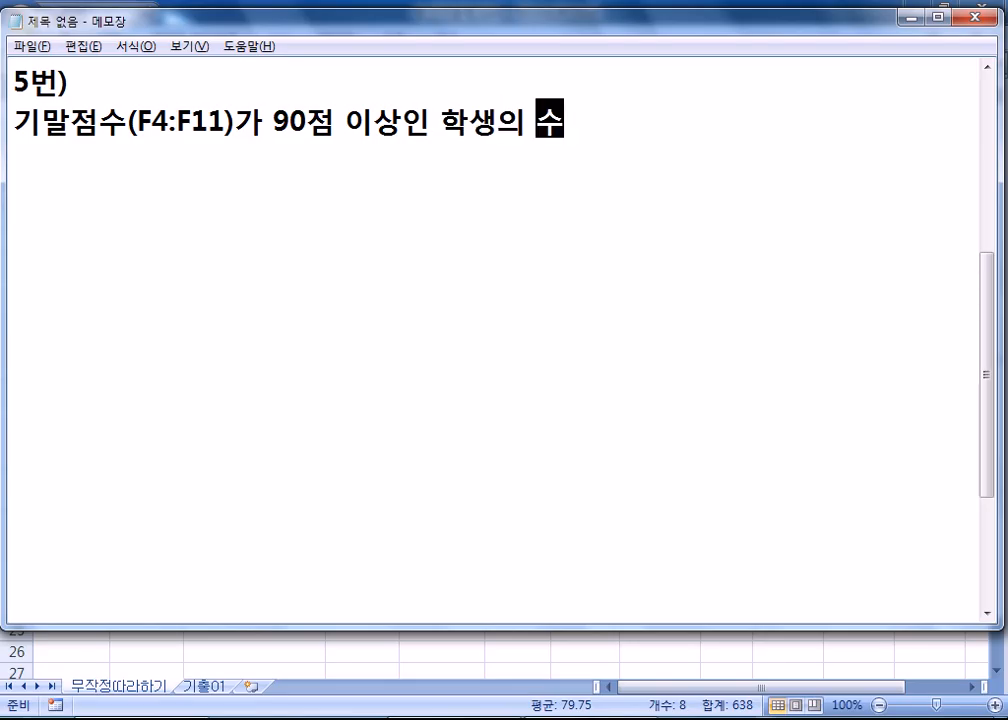
Step: Write the candidate functions "COUNT, COUNTA, COUNTIF" on the line below the 5번) task and start a new line
{"action": "key", "text": "Return"}
{"action": "type", "text": "COUNT,"}
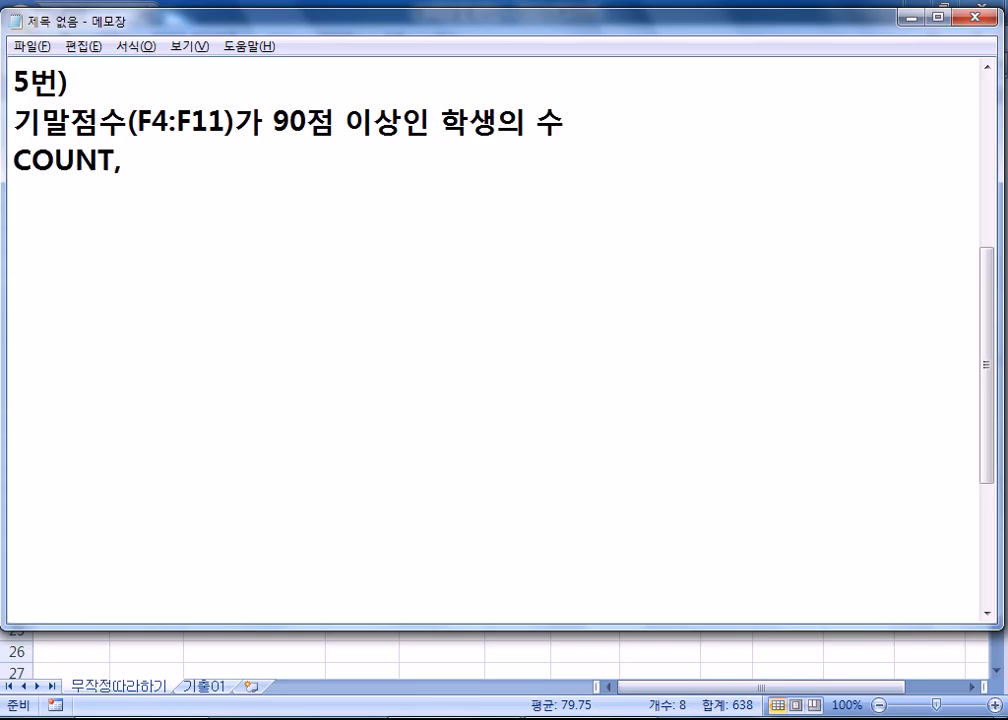
{"action": "type", "text": " COU"}
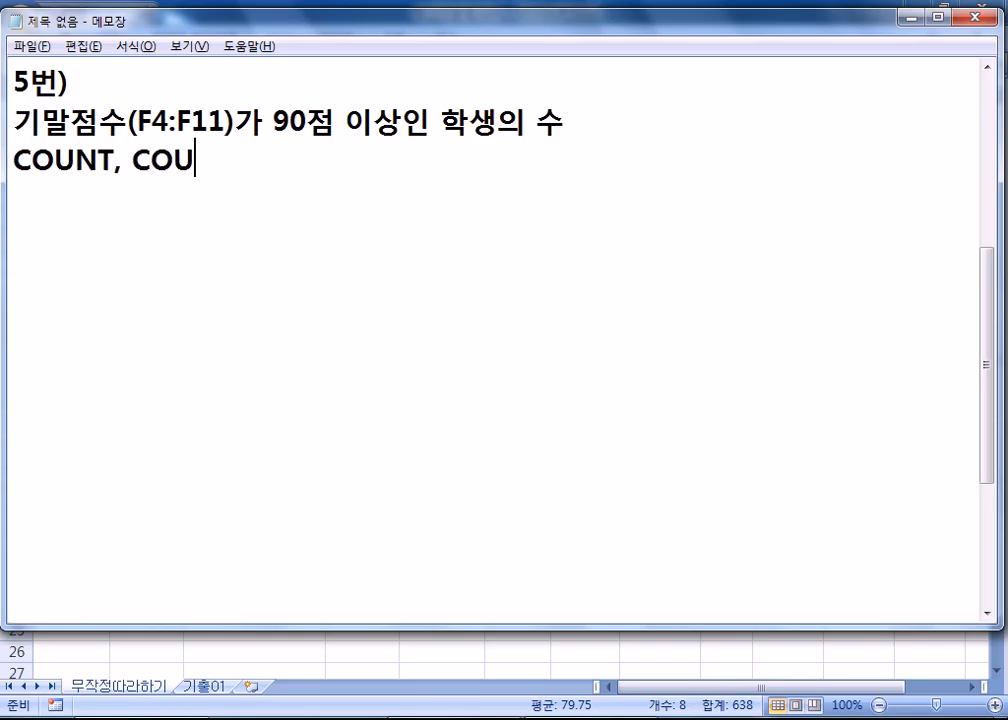
{"action": "type", "text": "NTA, COUNTIF"}
{"action": "key", "text": "Return"}
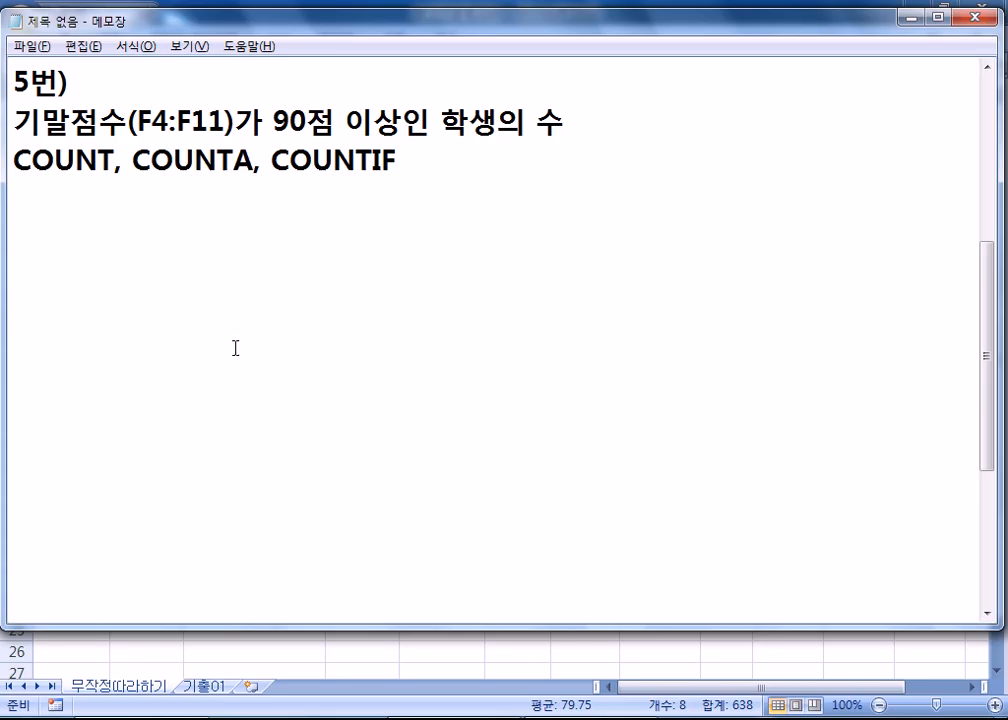
Step: Compare COUNT, COUNTA and COUNTIF in the Notepad note against the 기말 scores in F4:F11 of the Excel sheet
{"action": "scroll", "coordinate": [234, 349], "scroll_direction": "up", "scroll_amount": 2}
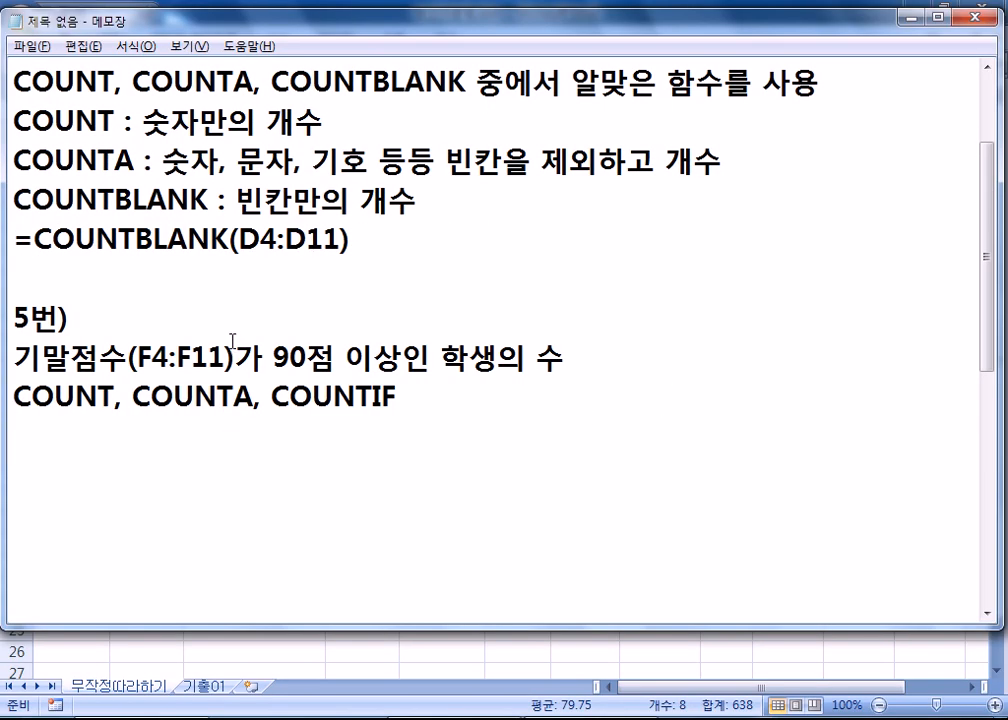
{"action": "left_click_drag", "start_coordinate": [134, 397], "coordinate": [246, 393]}
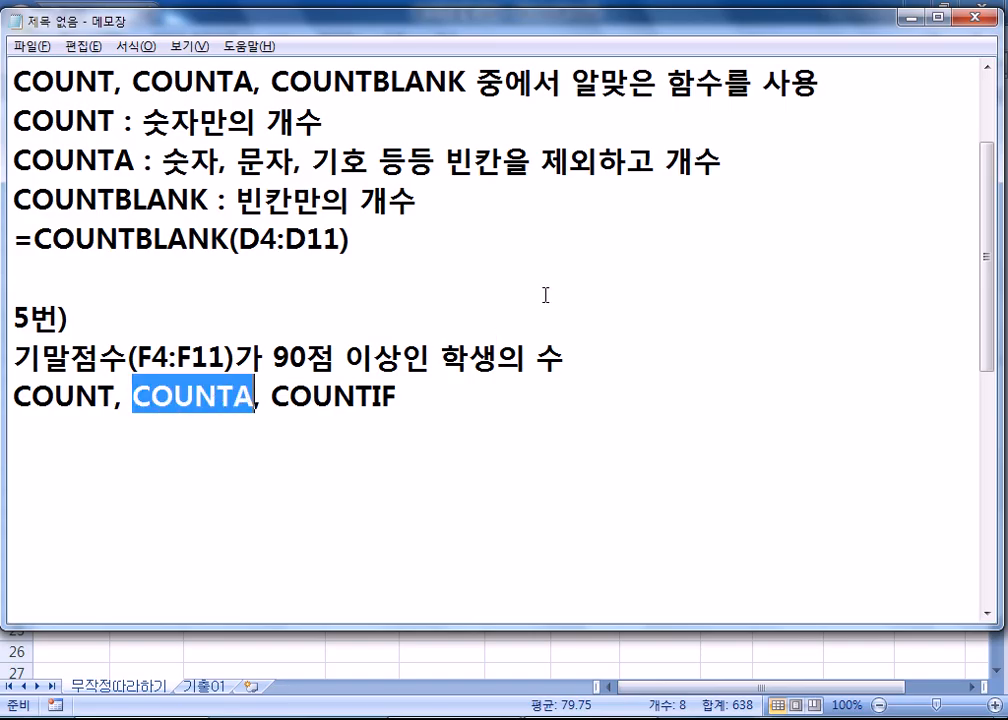
{"action": "key", "text": "alt+Tab"}
{"action": "left_click_drag", "start_coordinate": [522, 171], "coordinate": [530, 324]}
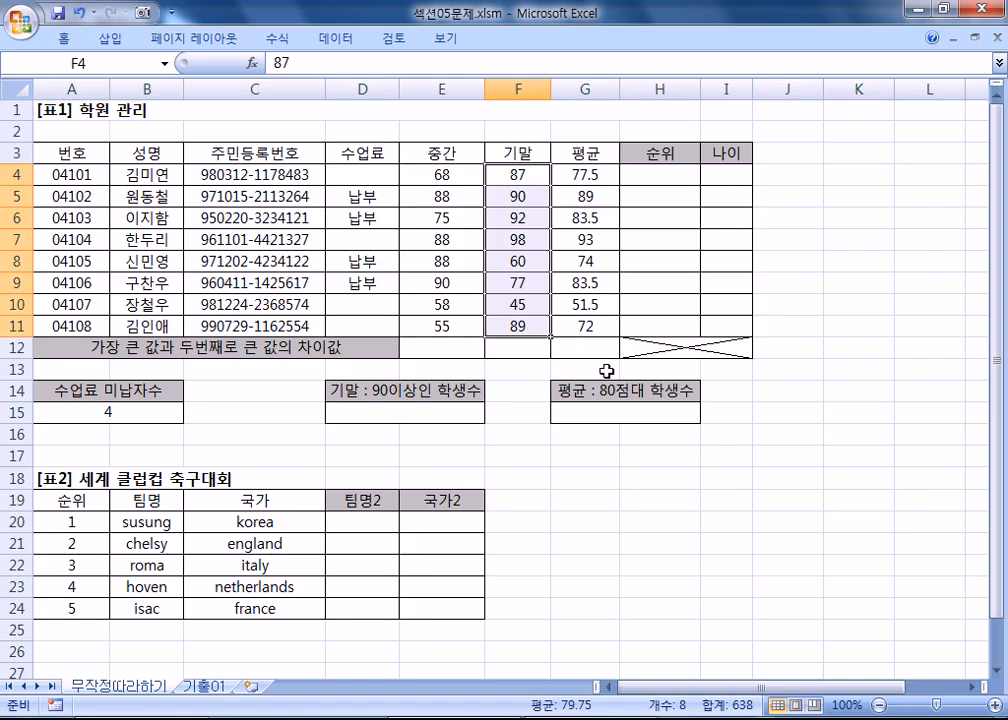
{"action": "key", "text": "alt+Tab"}
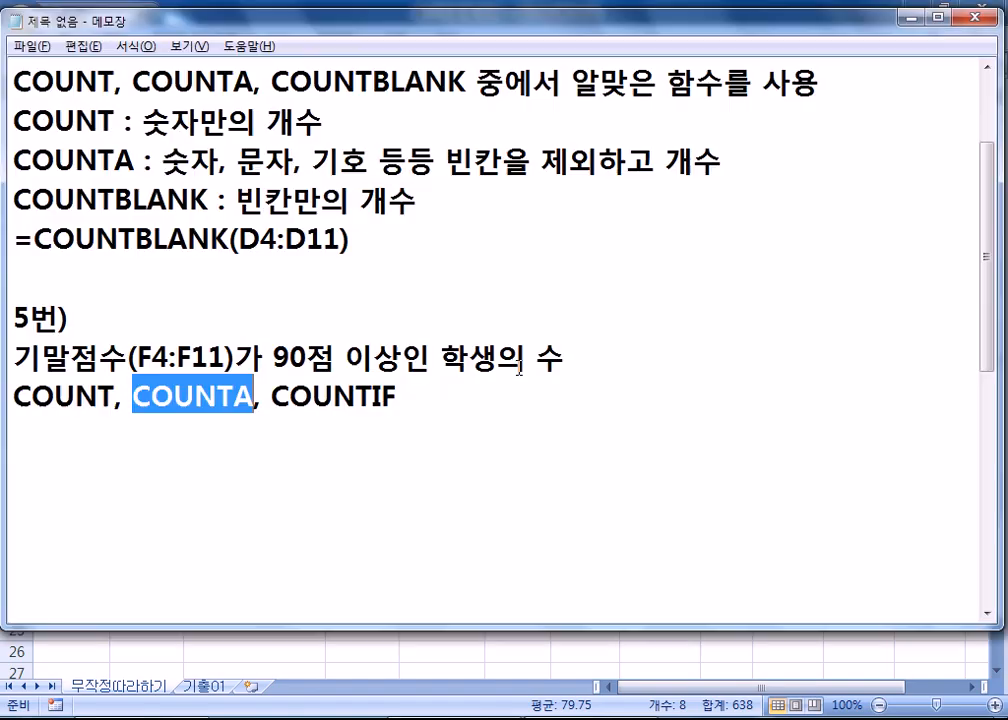
{"action": "left_click_drag", "start_coordinate": [108, 398], "coordinate": [5, 392]}
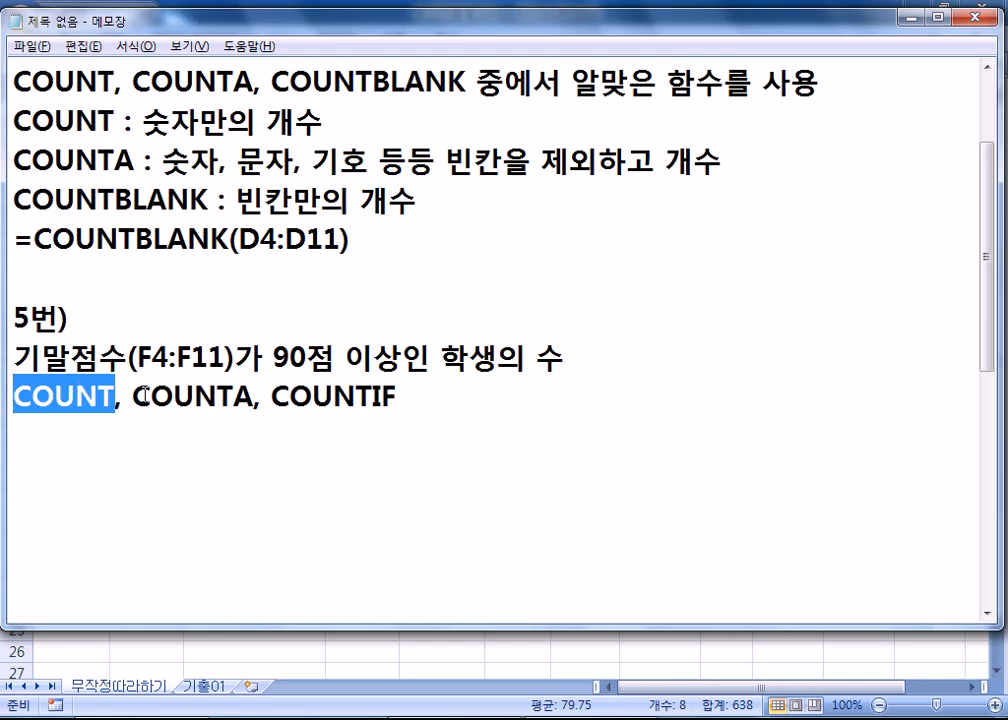
{"action": "left_click_drag", "start_coordinate": [136, 396], "coordinate": [254, 396]}
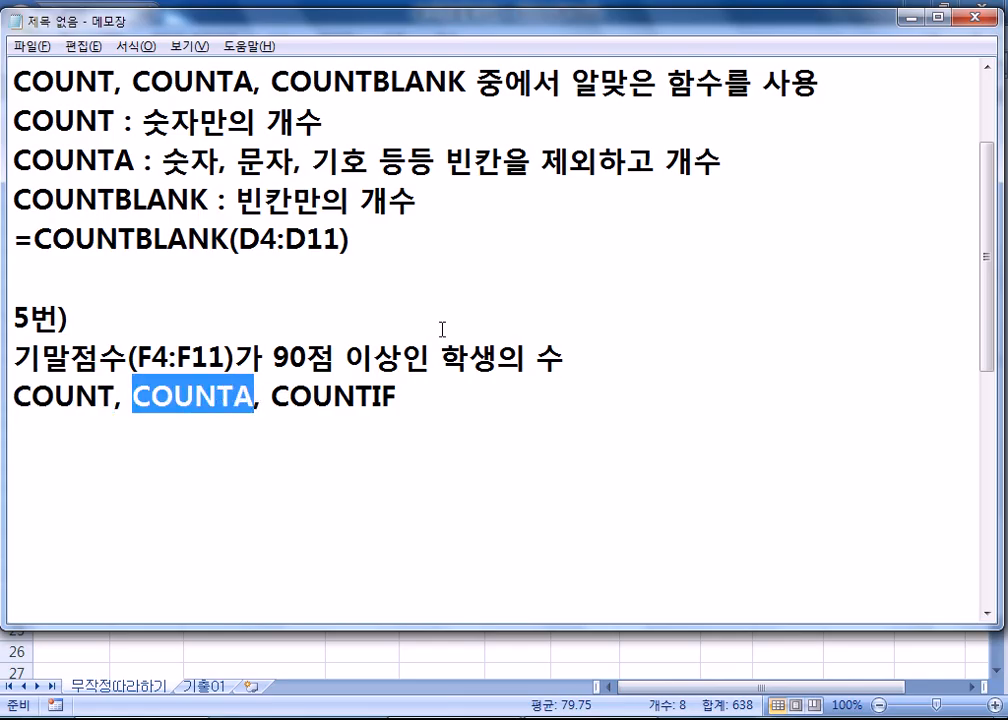
{"action": "key", "text": "alt+Tab"}
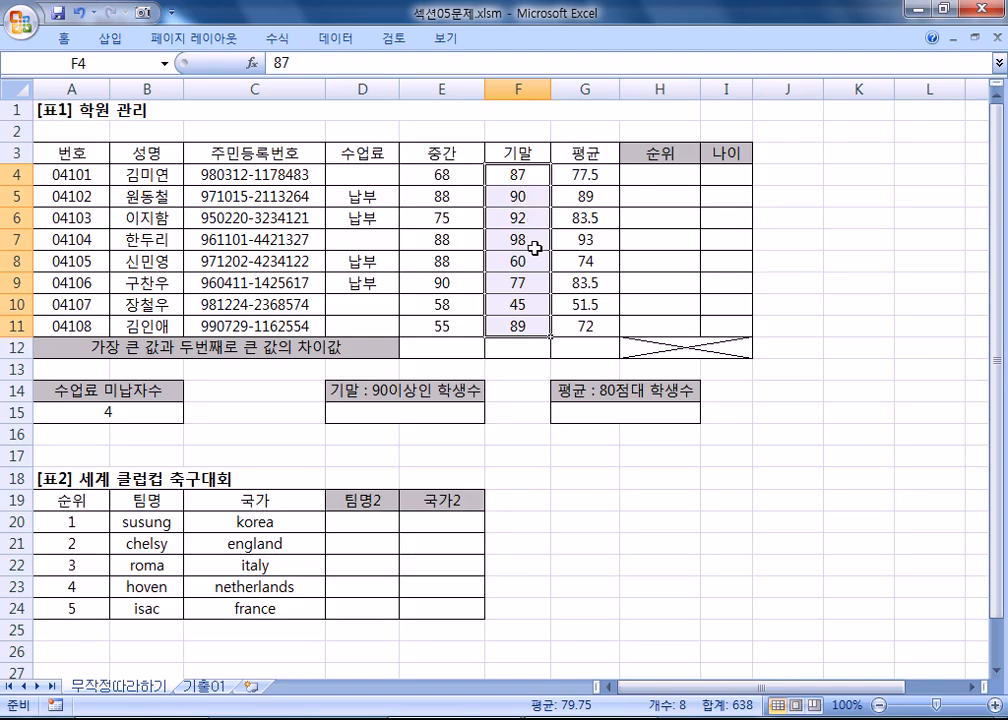
{"action": "key", "text": "alt+Tab"}
{"action": "left_click_drag", "start_coordinate": [271, 396], "coordinate": [405, 397]}
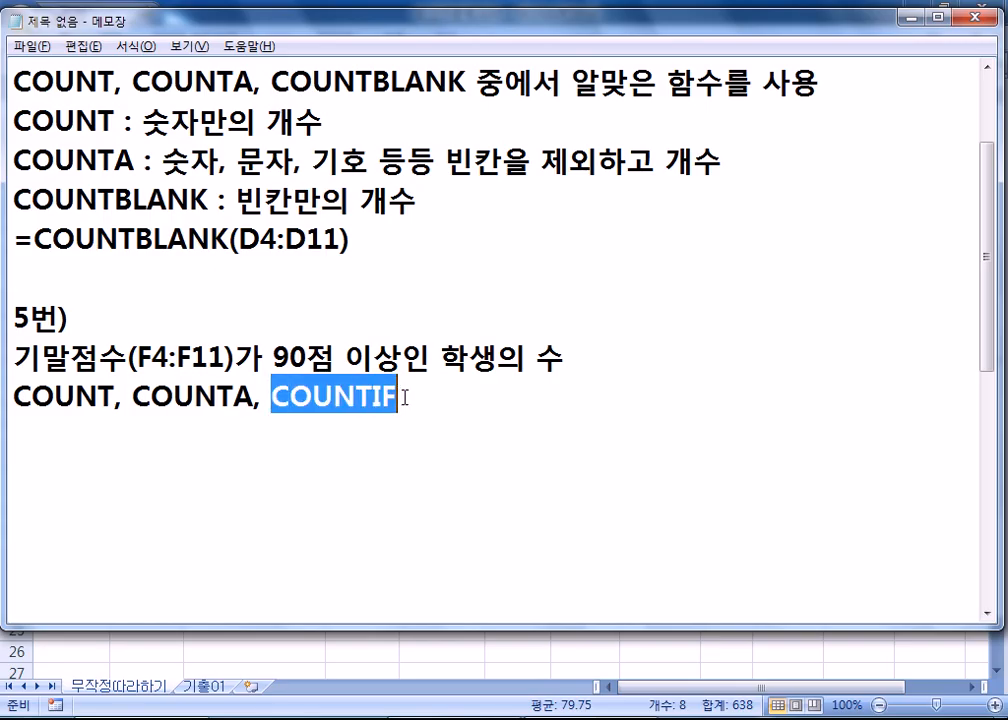
Step: Begin the formula =COUNTIF( below the list of candidate functions, and compare it with the range argument of the COUNTBLANK formula
{"action": "left_click", "coordinate": [391, 421]}
{"action": "type", "text": "COUNTIF("}
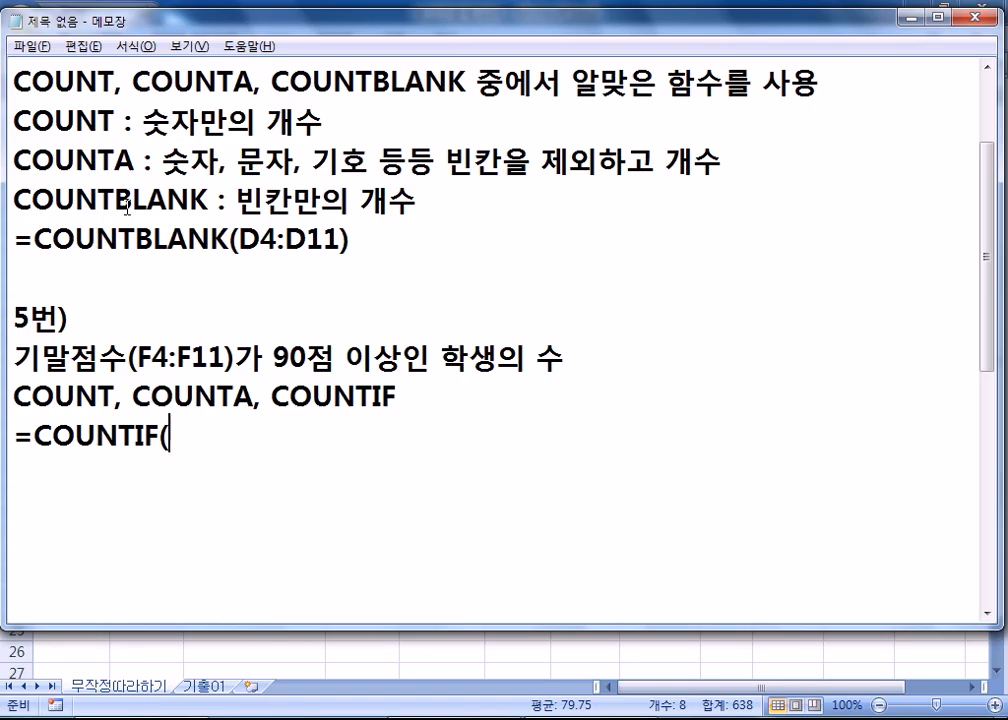
{"action": "left_click_drag", "start_coordinate": [239, 243], "coordinate": [342, 241]}
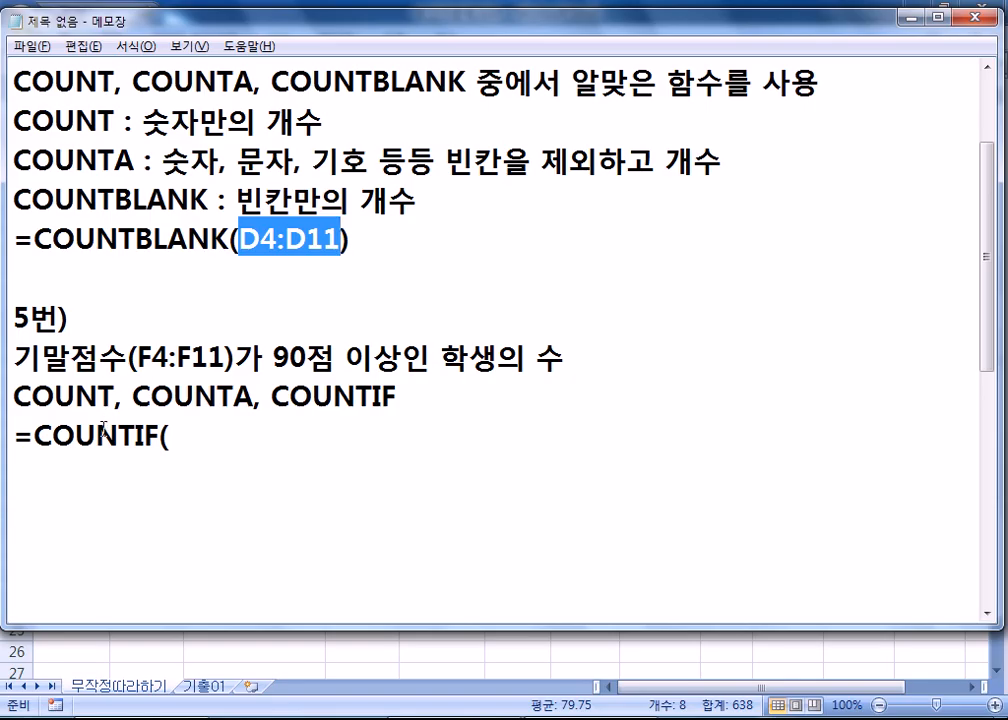
Step: Append " : 조건부 개수" to the end of the 기말점수 task line under 5번)
{"action": "left_click", "coordinate": [733, 360]}
{"action": "type", "text": ": WH"}
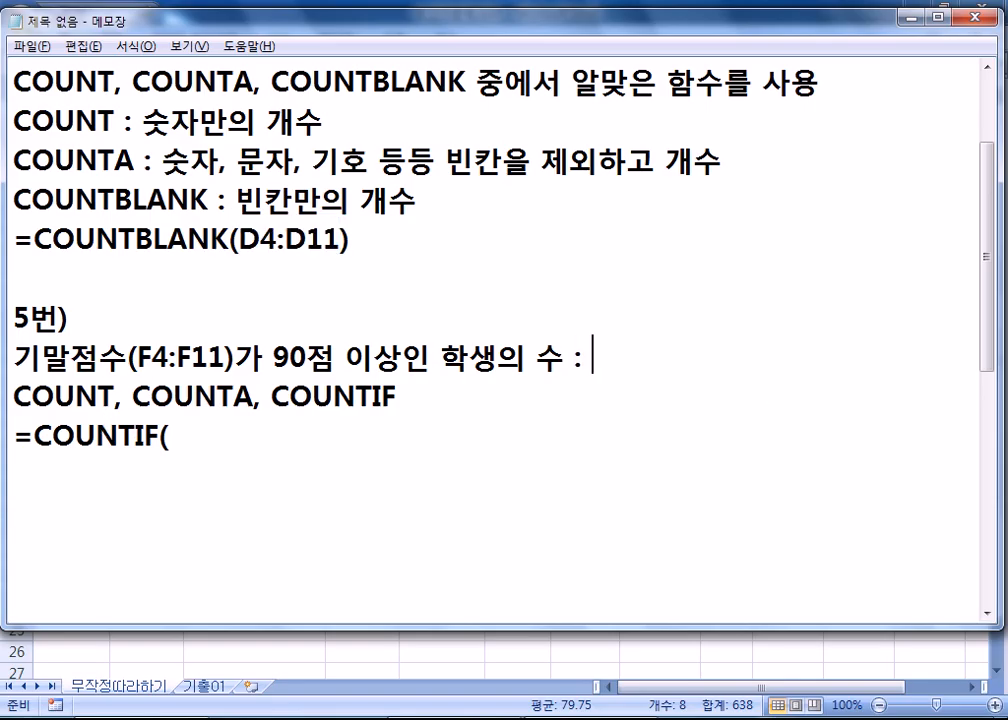
{"action": "key", "text": "BackSpace"}
{"action": "key", "text": "BackSpace"}
{"action": "type", "text": "조"}
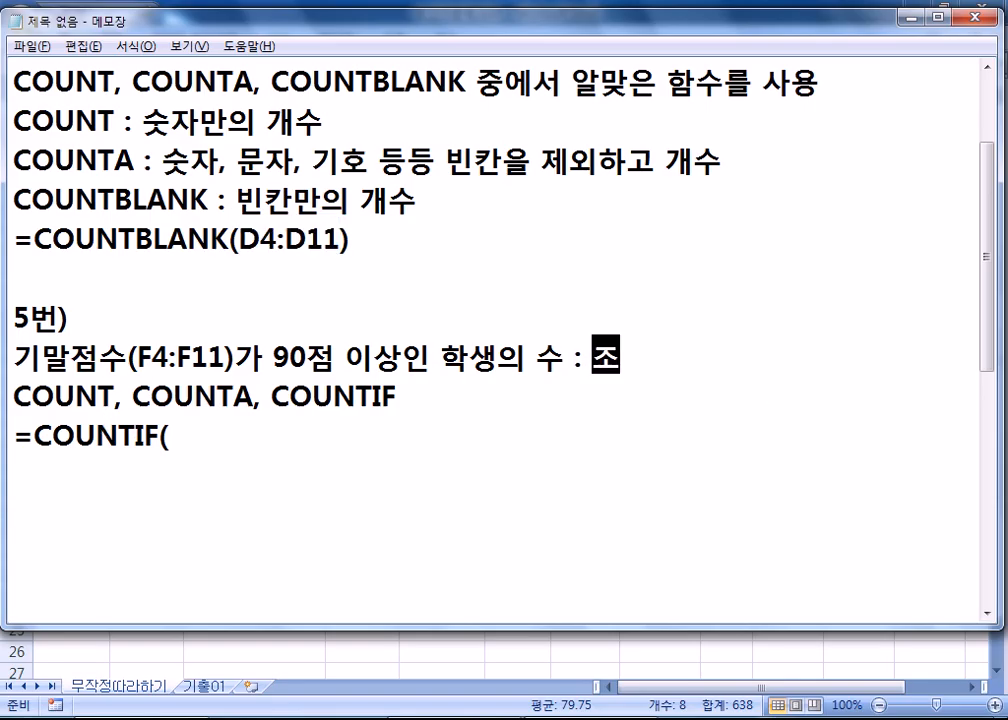
{"action": "type", "text": "건부 개수"}
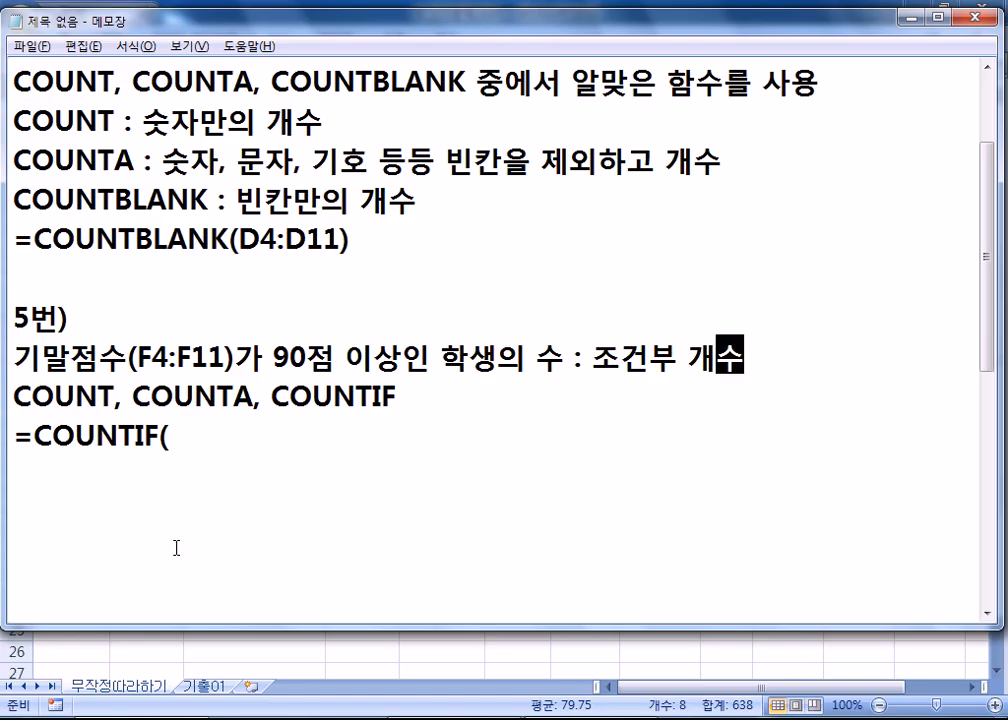
Step: Complete the syntax line as "=COUNTIF(범위, 조건) : 조건은 반드시 범위에 있어야 한다." and add blank lines after it
{"action": "left_click", "coordinate": [220, 443]}
{"action": "type", "text": "범위,"}
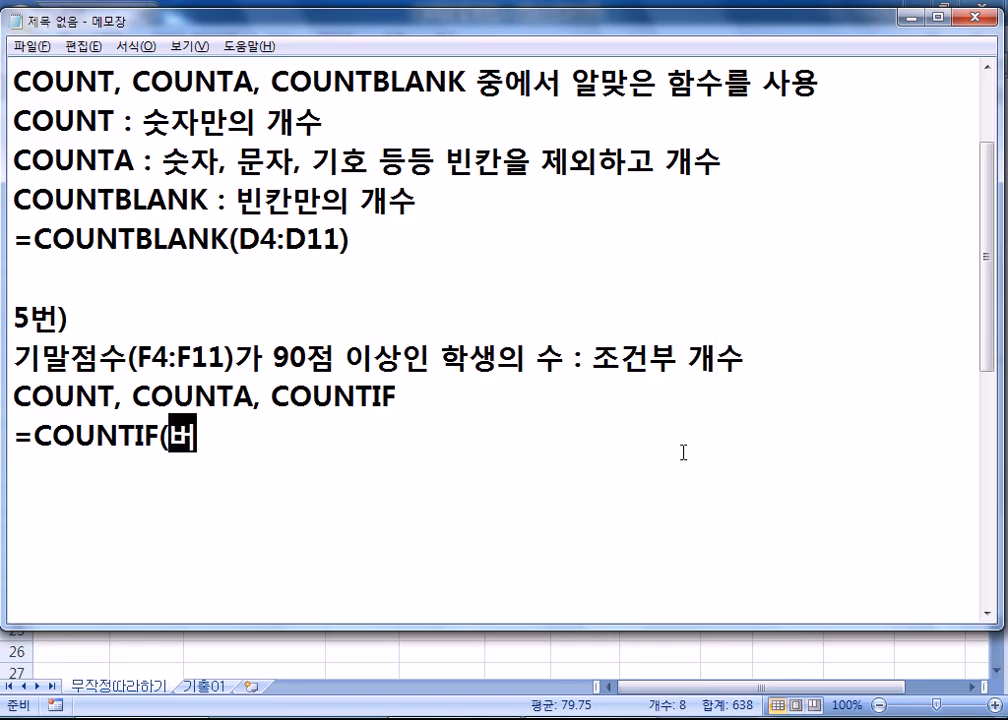
{"action": "type", "text": " 조건)"}
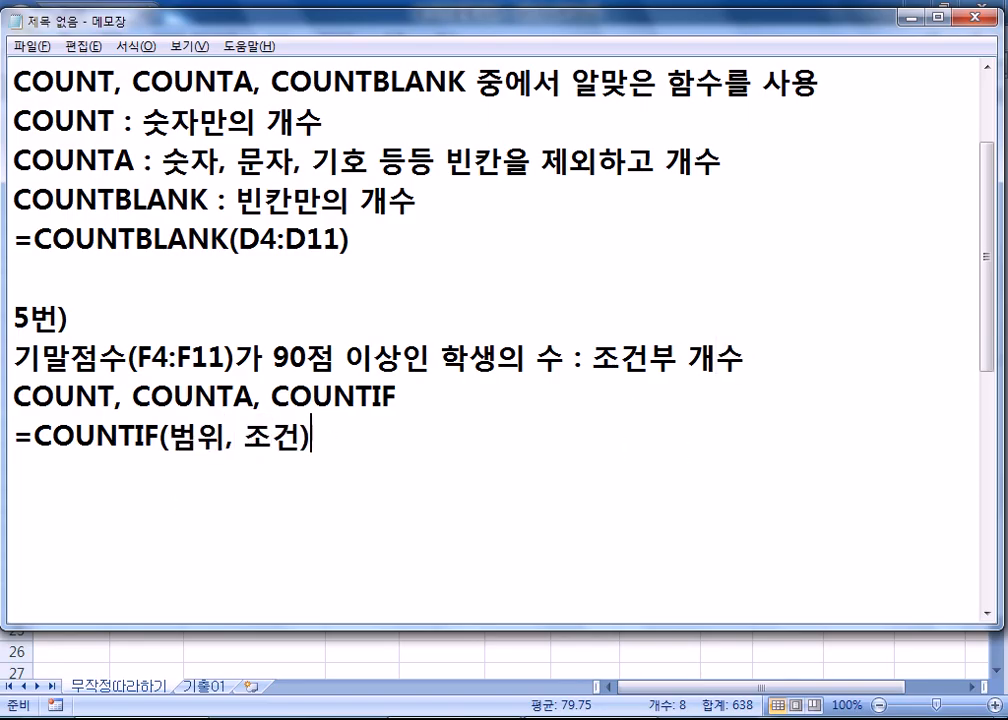
{"action": "type", "text": " : 조건은 반"}
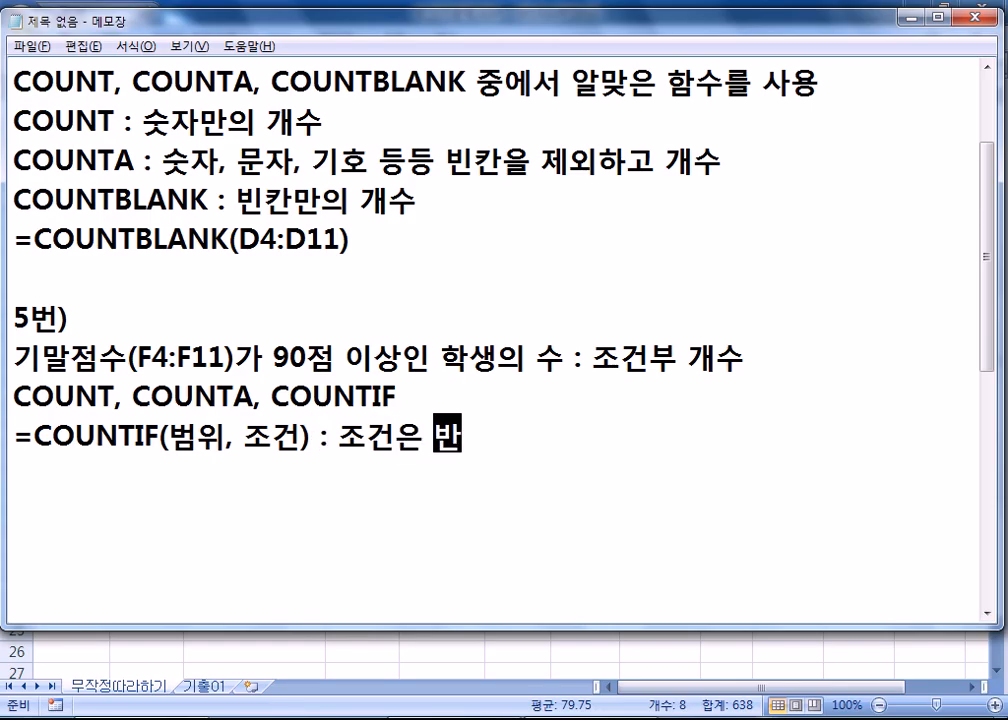
{"action": "type", "text": "드시 범ㅇ위"}
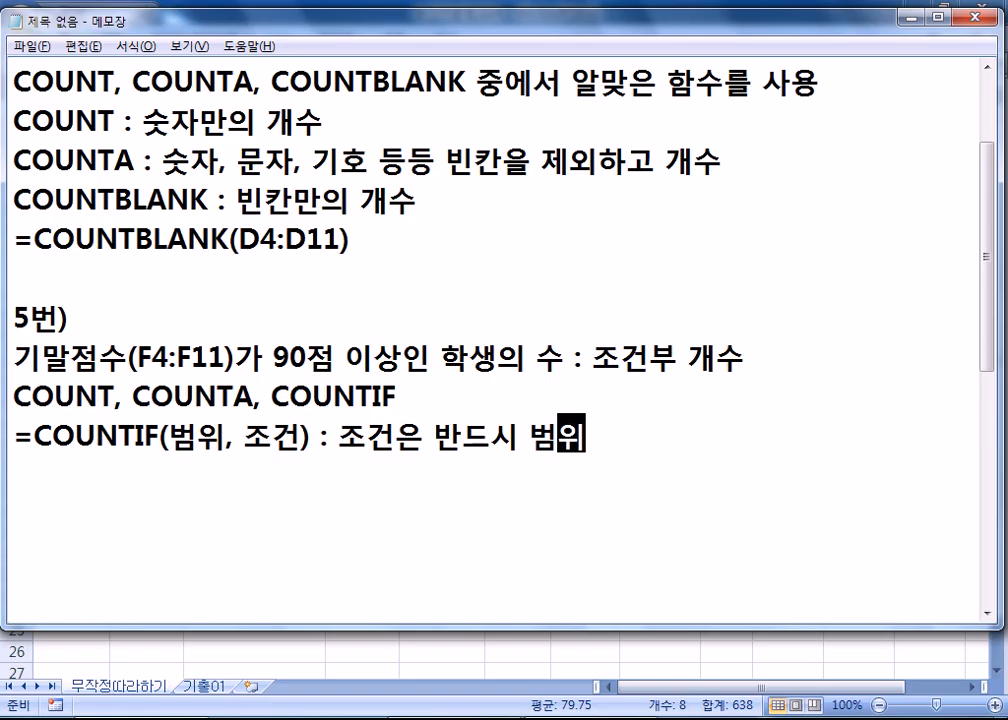
{"action": "type", "text": "에 있어야 한다."}
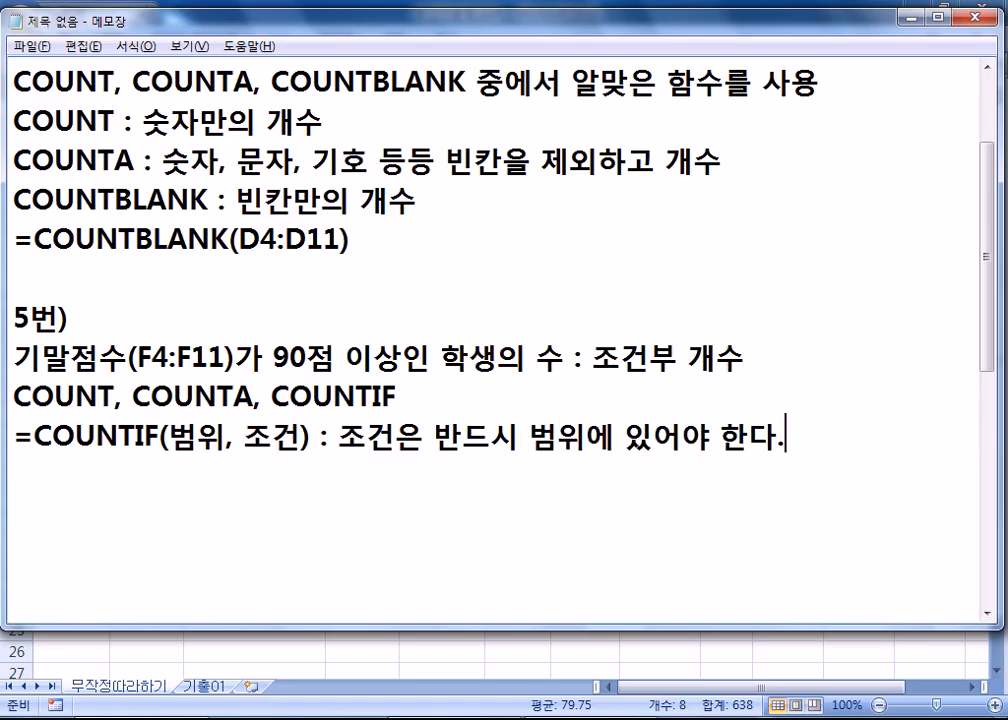
{"action": "key", "text": "Return"}
{"action": "key", "text": "Return"}
{"action": "scroll", "coordinate": [466, 475], "scroll_direction": "down", "scroll_amount": 2}
Step: Switch to Excel and start a formula in D15 with the suggested COUNTIF function
{"action": "key", "text": "alt+Tab"}
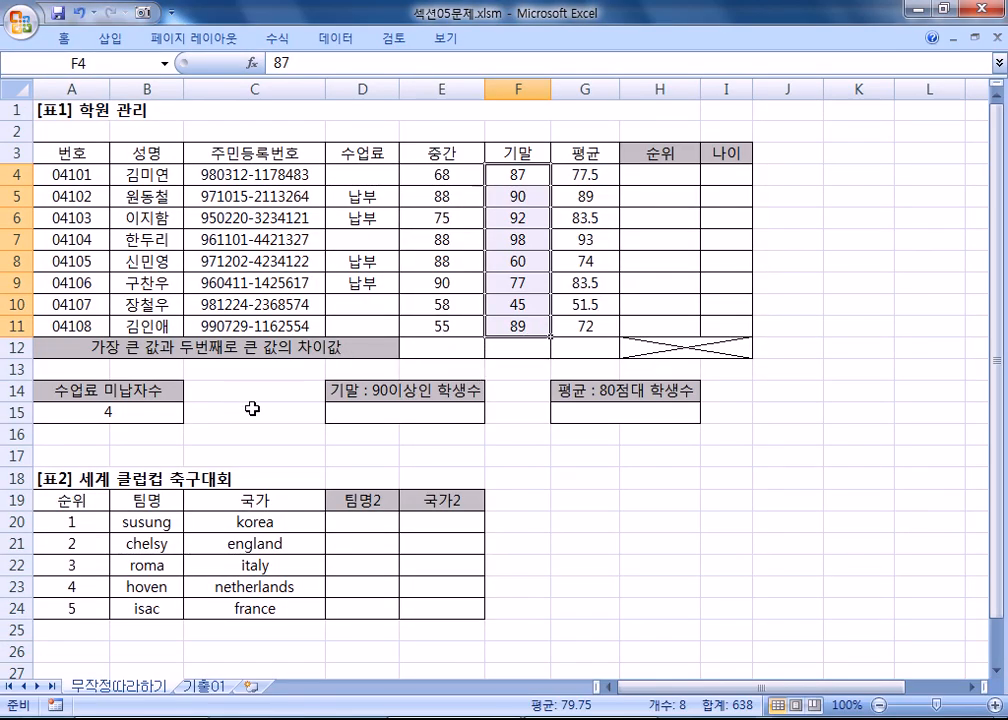
{"action": "left_click", "coordinate": [334, 409]}
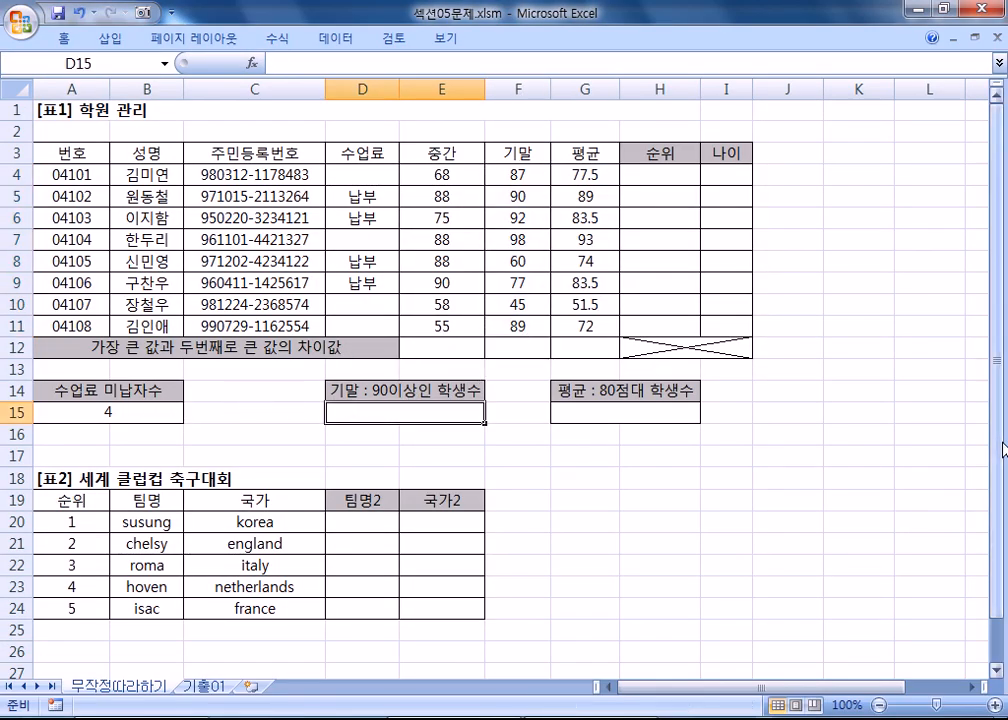
{"action": "type", "text": "=COU"}
{"action": "key", "text": "Down"}
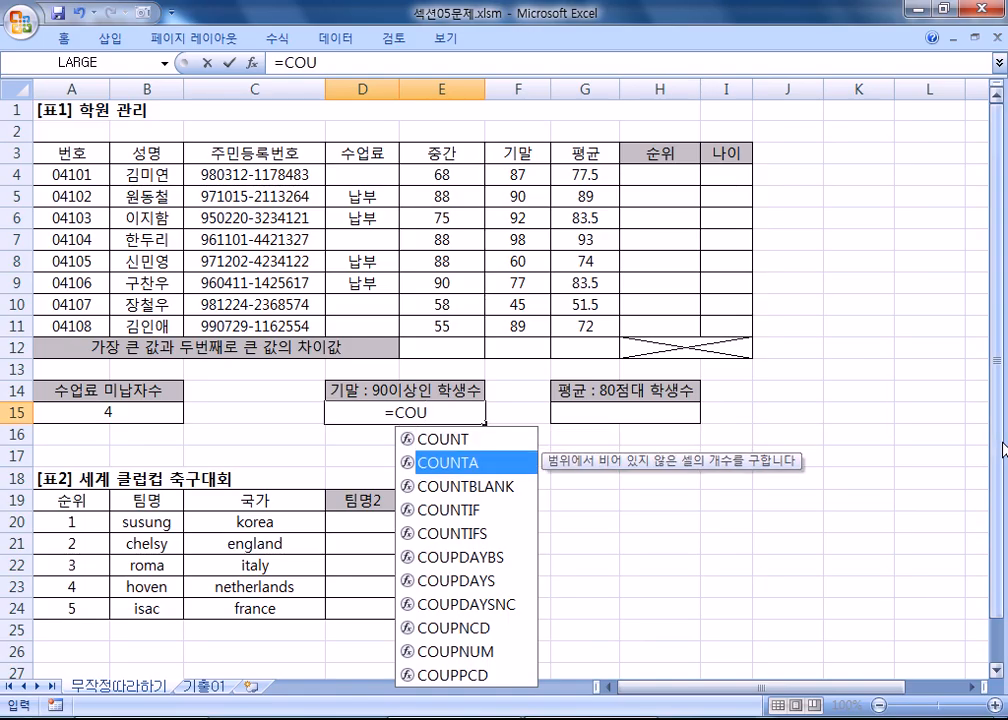
{"action": "key", "text": "Down"}
{"action": "key", "text": "Down"}
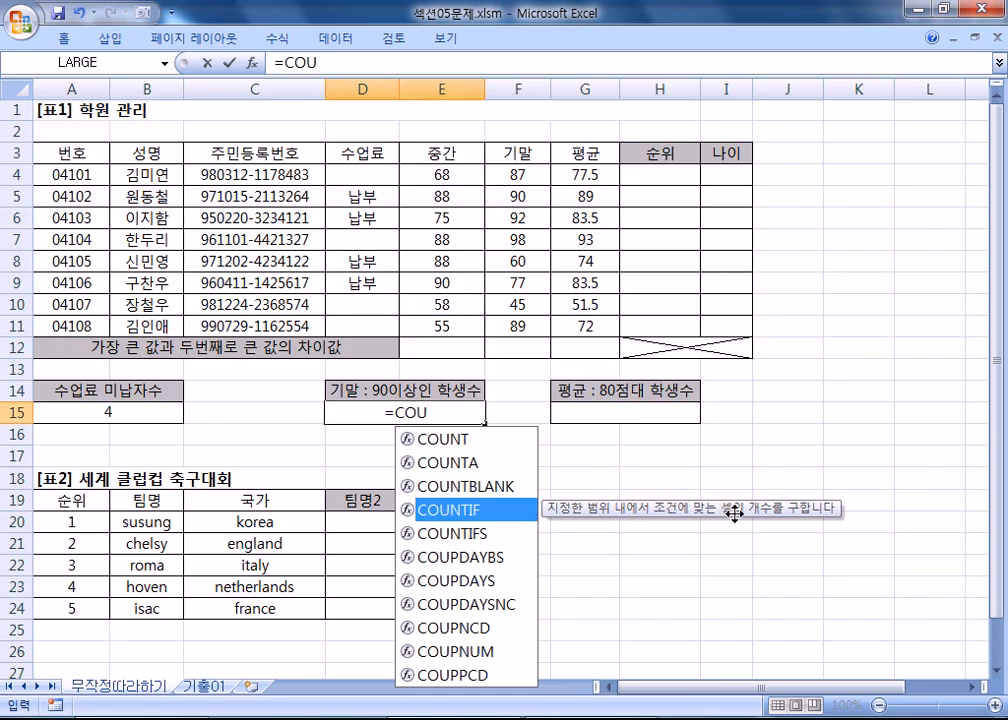
{"action": "double_click", "coordinate": [447, 511]}
Step: Erase the function name after the equals sign in D15 and enter COUNTIF( again in full
{"action": "key", "text": "BackSpace"}
{"action": "key", "text": "BackSpace"}
{"action": "key", "text": "BackSpace"}
{"action": "key", "text": "BackSpace"}
{"action": "key", "text": "BackSpace"}
{"action": "key", "text": "BackSpace"}
{"action": "key", "text": "BackSpace"}
{"action": "key", "text": "BackSpace"}
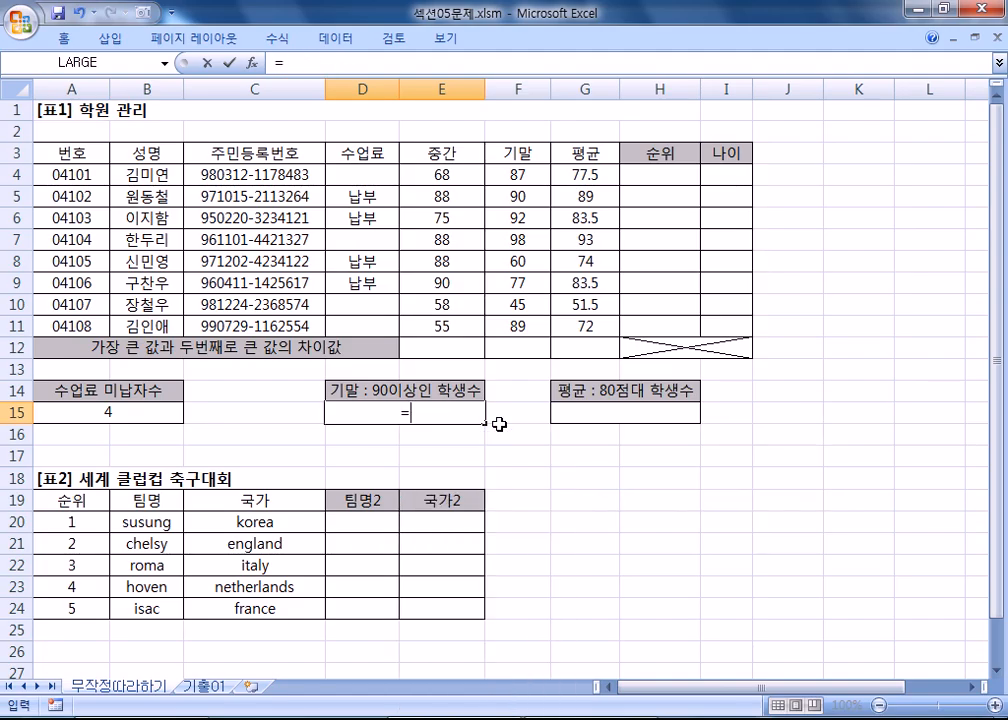
{"action": "type", "text": "COUNTIF"}
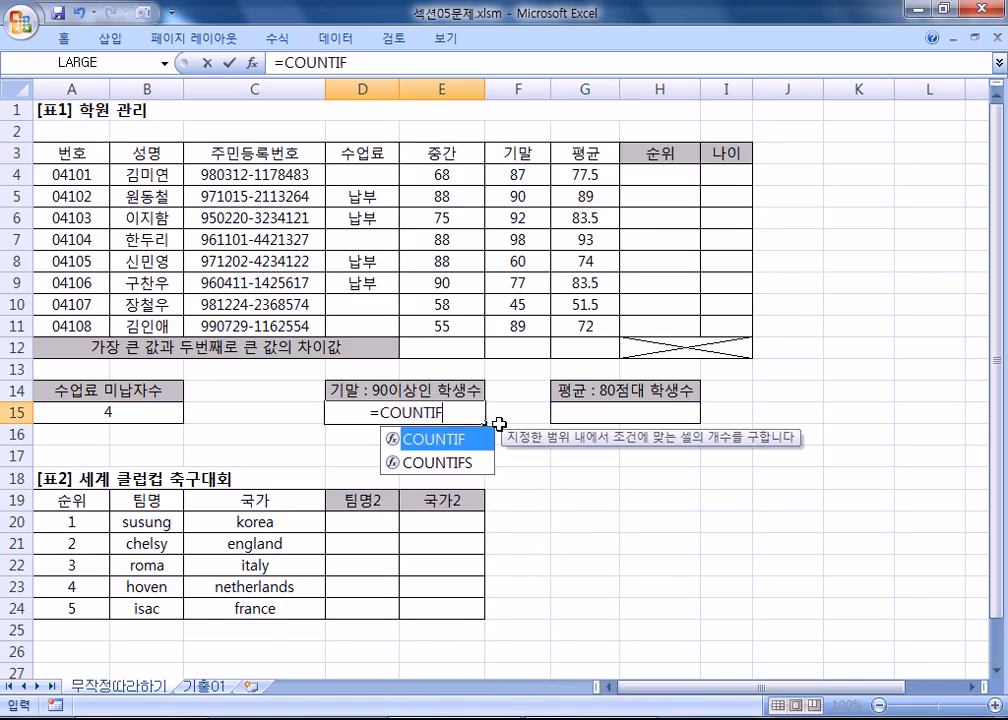
{"action": "type", "text": "("}
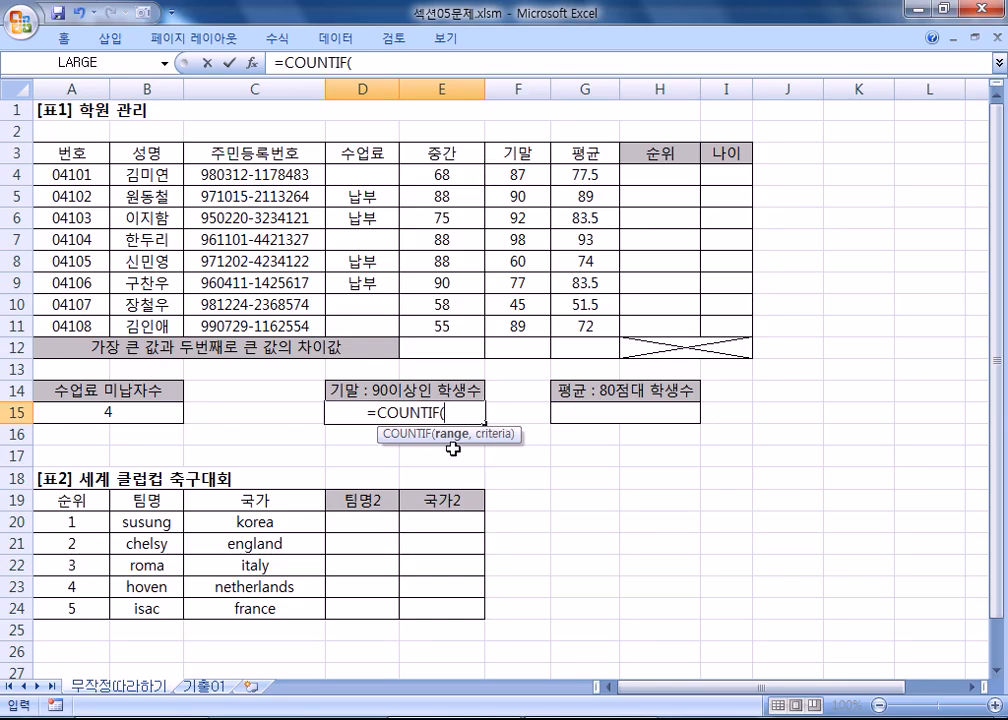
Step: Check the 범위 argument in the Notepad note, then set the COUNTIF range in D15 to the 기말 scores F4:F11
{"action": "key", "text": "alt+Tab"}
{"action": "left_click_drag", "start_coordinate": [168, 201], "coordinate": [221, 205]}
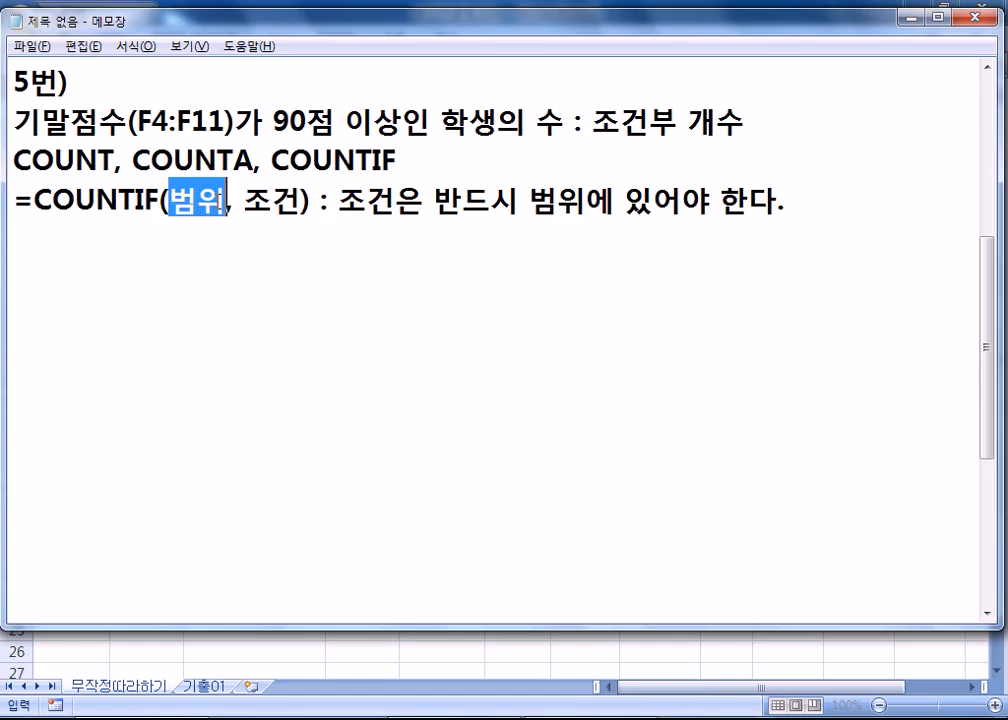
{"action": "key", "text": "alt+Tab"}
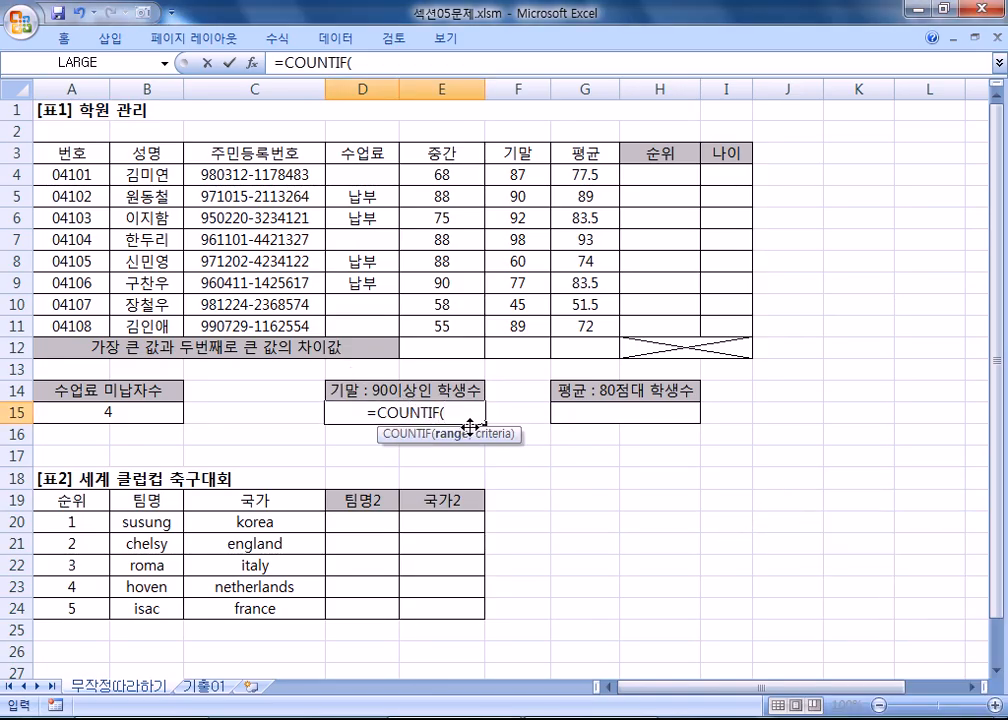
{"action": "left_click", "coordinate": [520, 175]}
{"action": "left_click_drag", "start_coordinate": [520, 174], "coordinate": [514, 323]}
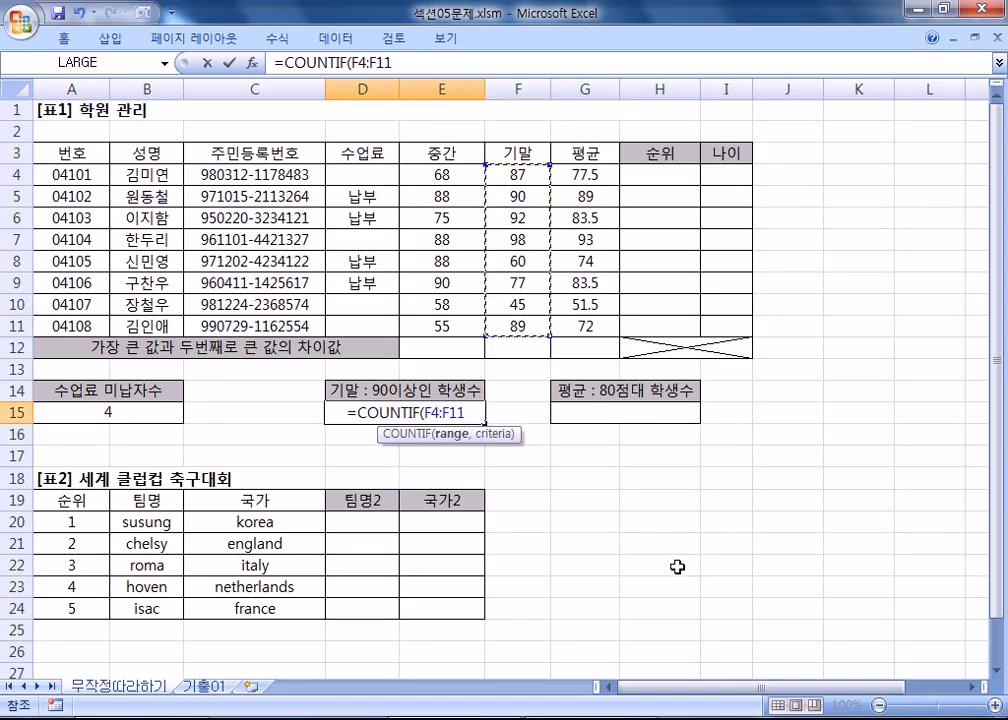
{"action": "left_click_drag", "start_coordinate": [455, 170], "coordinate": [441, 323]}
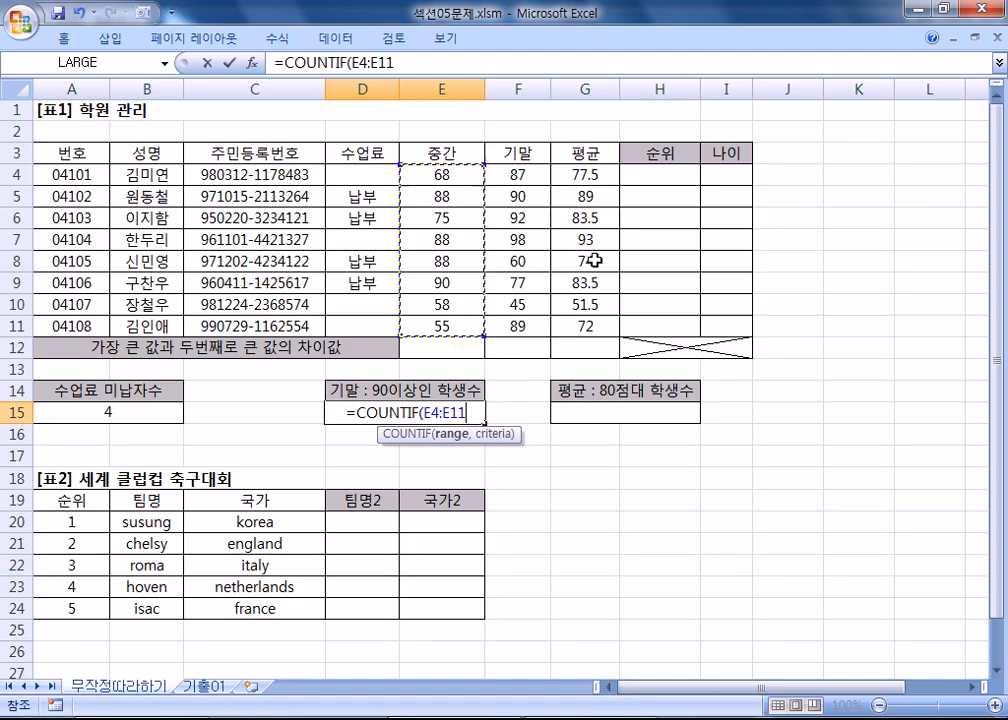
{"action": "left_click_drag", "start_coordinate": [520, 173], "coordinate": [509, 324]}
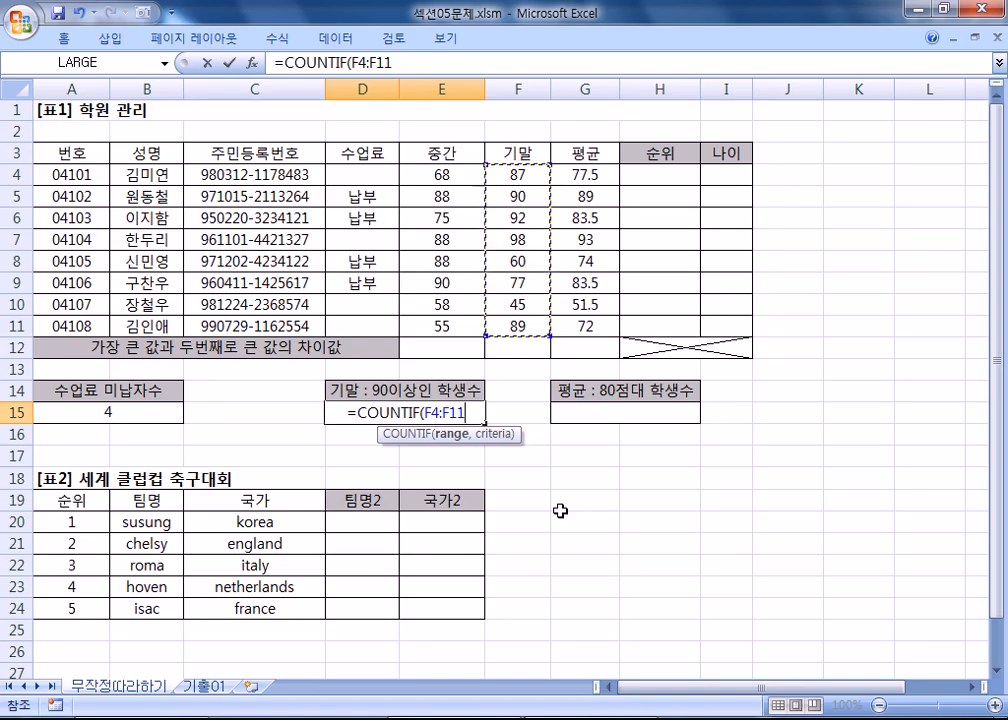
Step: Complete the D15 formula with the criteria ">=90" so it reads =COUNTIF(F4:F11,">=90"), and enter it
{"action": "type", "text": ","}
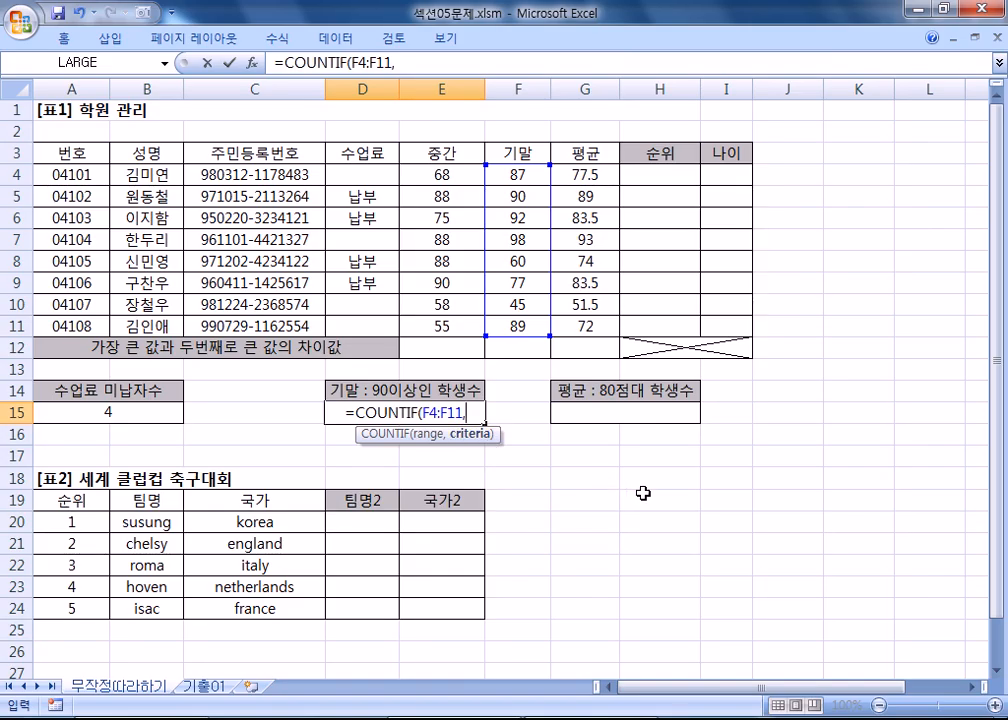
{"action": "type", "text": "\"\""}
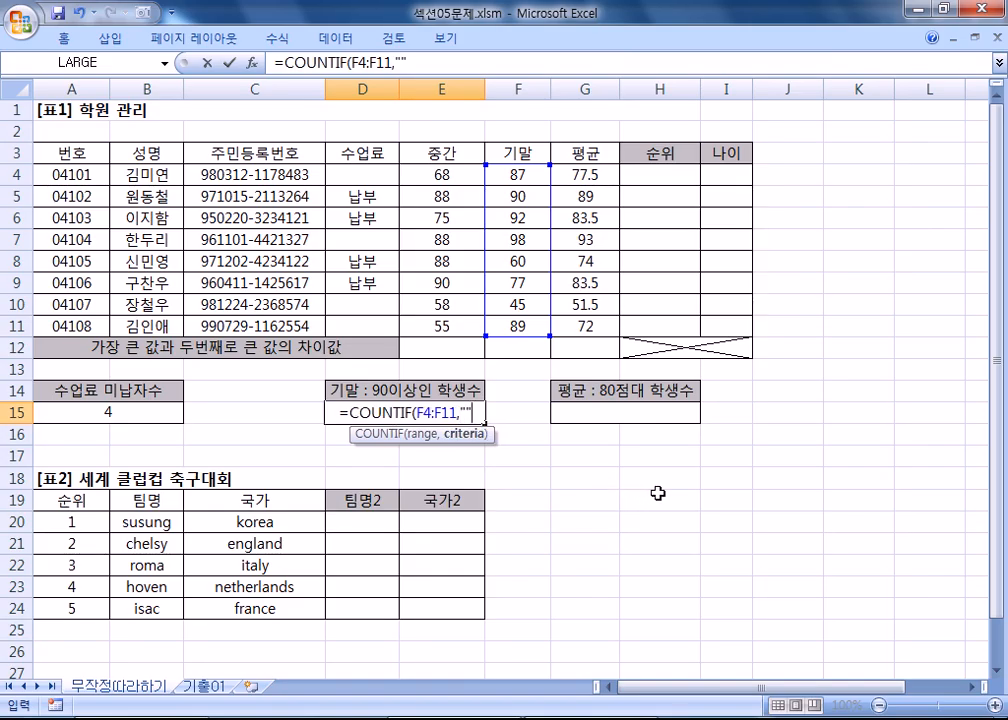
{"action": "left_click", "coordinate": [468, 411]}
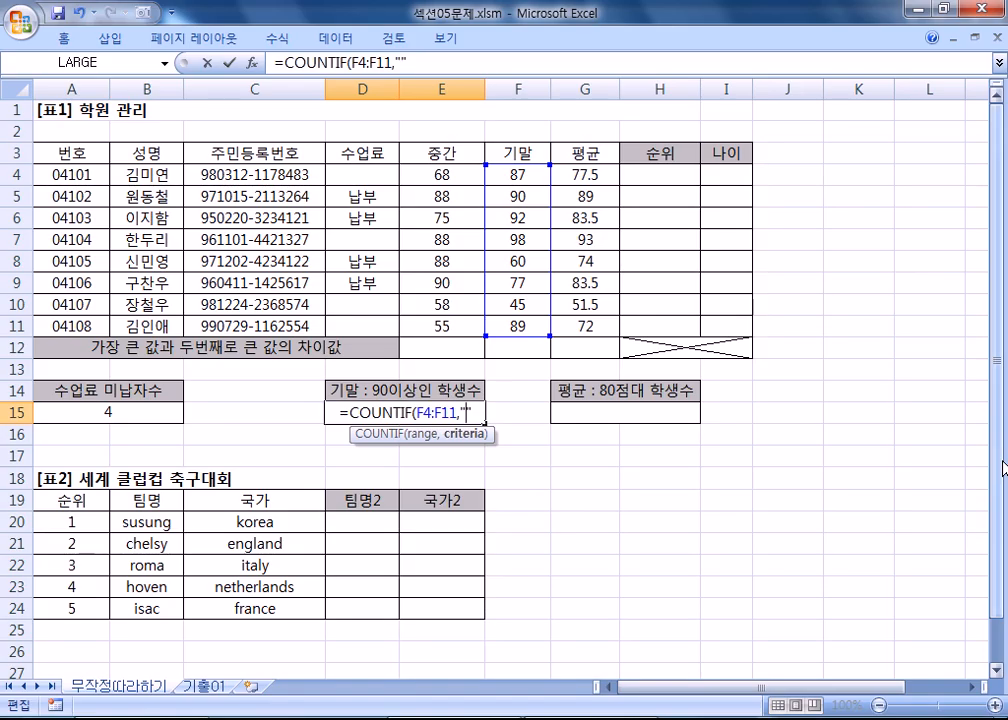
{"action": "type", "text": ">=90\""}
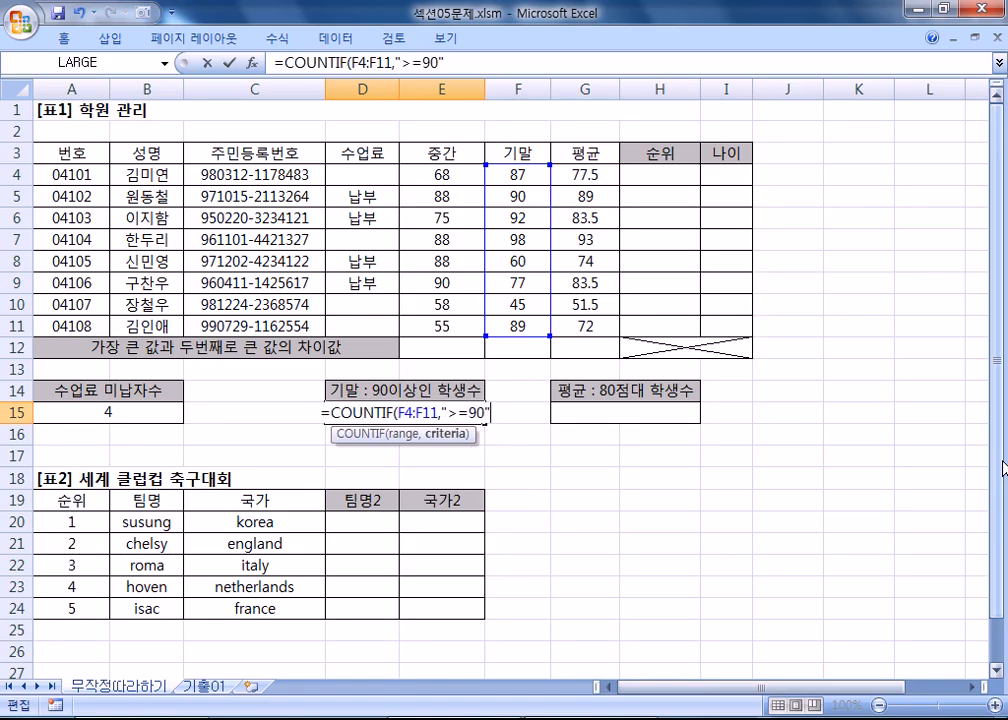
{"action": "type", "text": ")"}
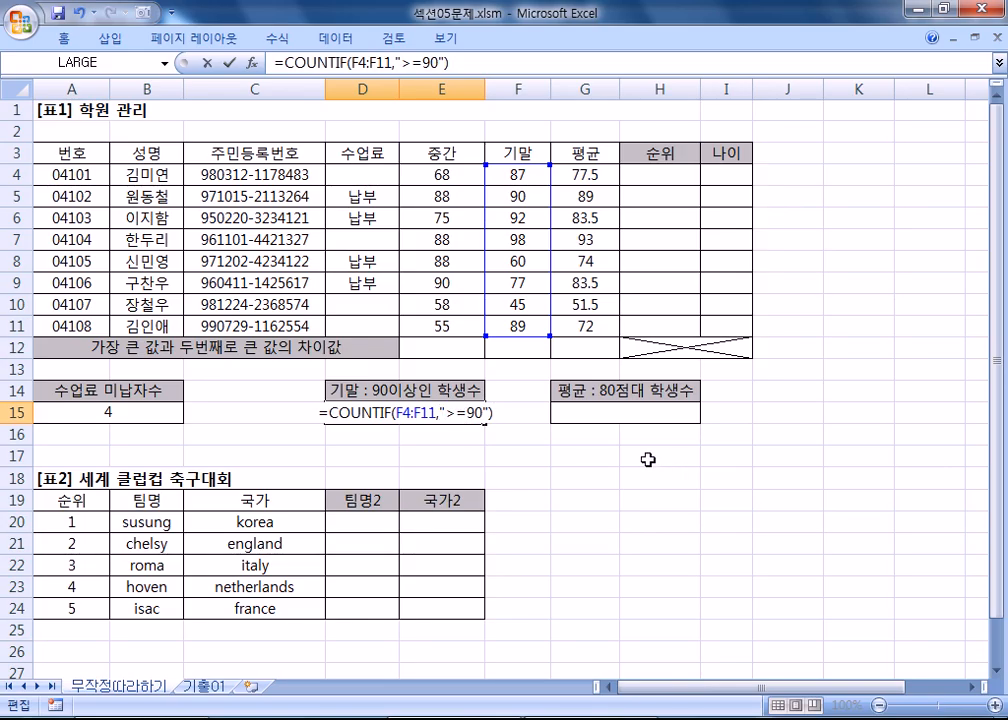
{"action": "key", "text": "Return"}
Step: Copy the full COUNTIF formula from D15 and paste it in Notepad below the syntax line, marking its >=90 condition
{"action": "left_click", "coordinate": [405, 412]}
{"action": "scroll", "coordinate": [405, 412], "scroll_direction": "up", "scroll_amount": 4}
{"action": "scroll", "coordinate": [560, 459], "scroll_direction": "down", "scroll_amount": 1}
{"action": "key", "text": "F2"}
{"action": "left_click_drag", "start_coordinate": [421, 368], "coordinate": [495, 368]}
{"action": "left_click_drag", "start_coordinate": [611, 370], "coordinate": [265, 360]}
{"action": "key", "text": "alt+Tab"}
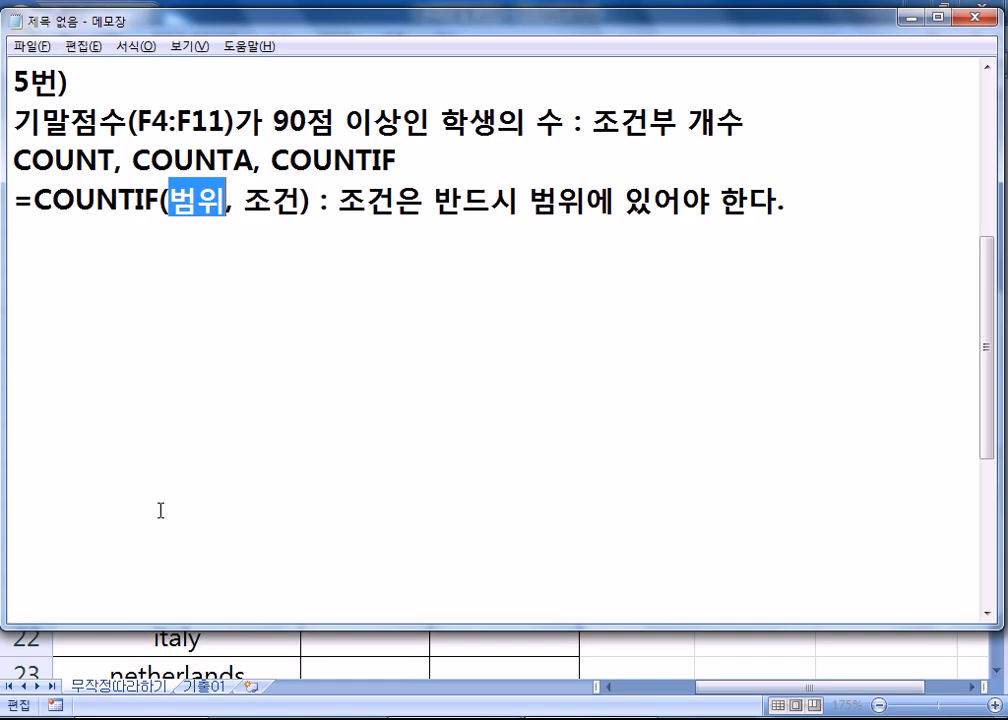
{"action": "left_click", "coordinate": [148, 224]}
{"action": "key", "text": "ctrl+v"}
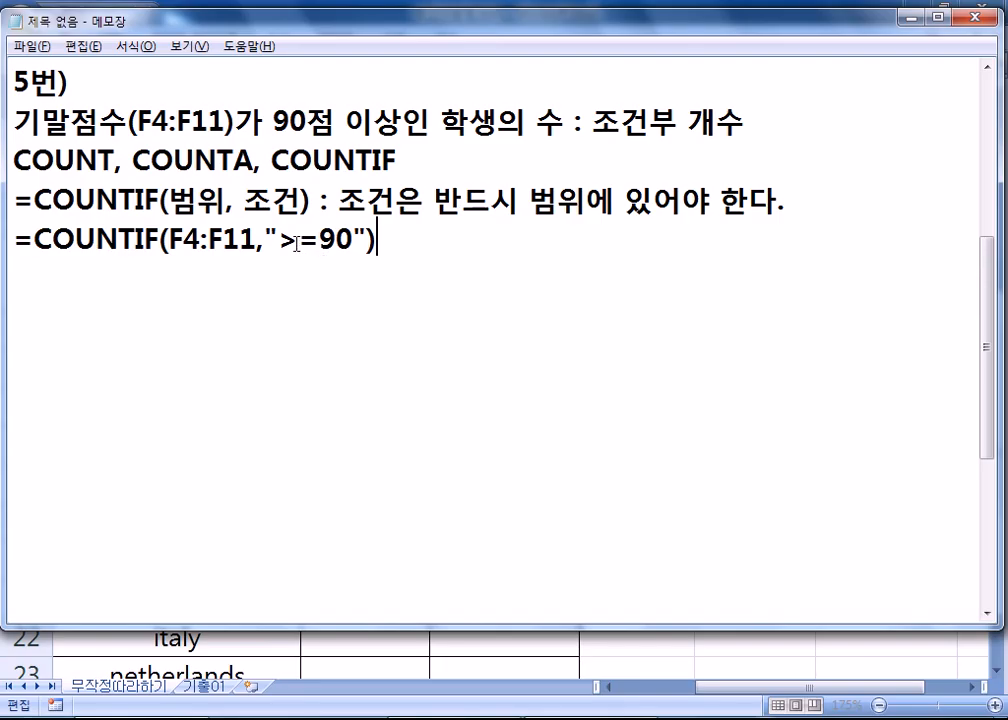
{"action": "left_click_drag", "start_coordinate": [288, 241], "coordinate": [353, 241]}
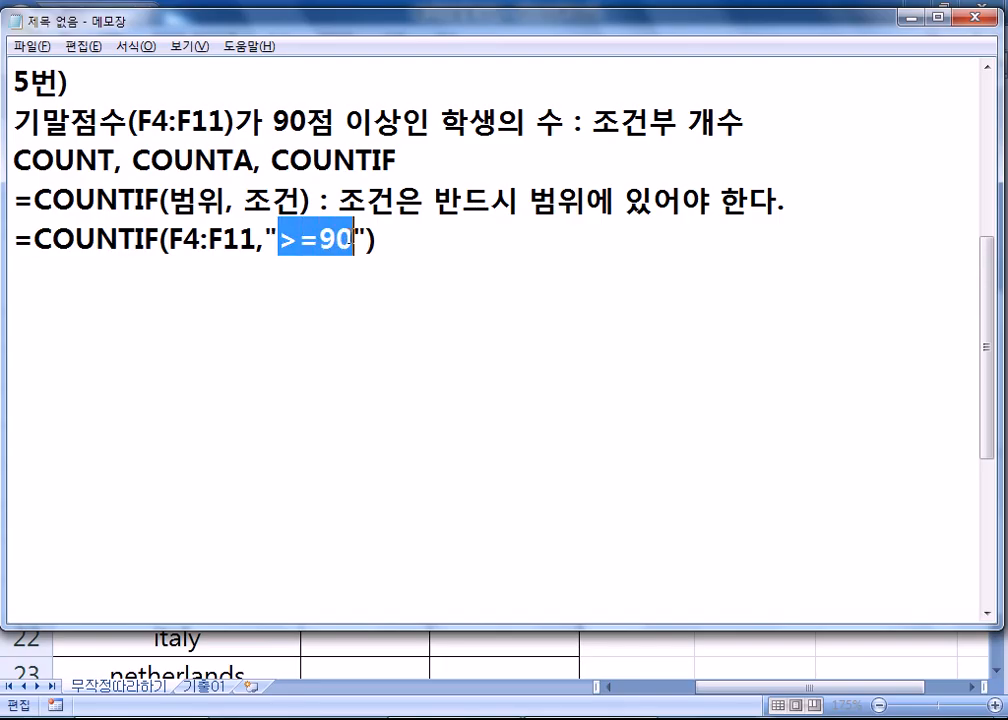
Step: Start a comparison operator list below the pasted formula in the note with the line "이상, >="
{"action": "left_click", "coordinate": [335, 303]}
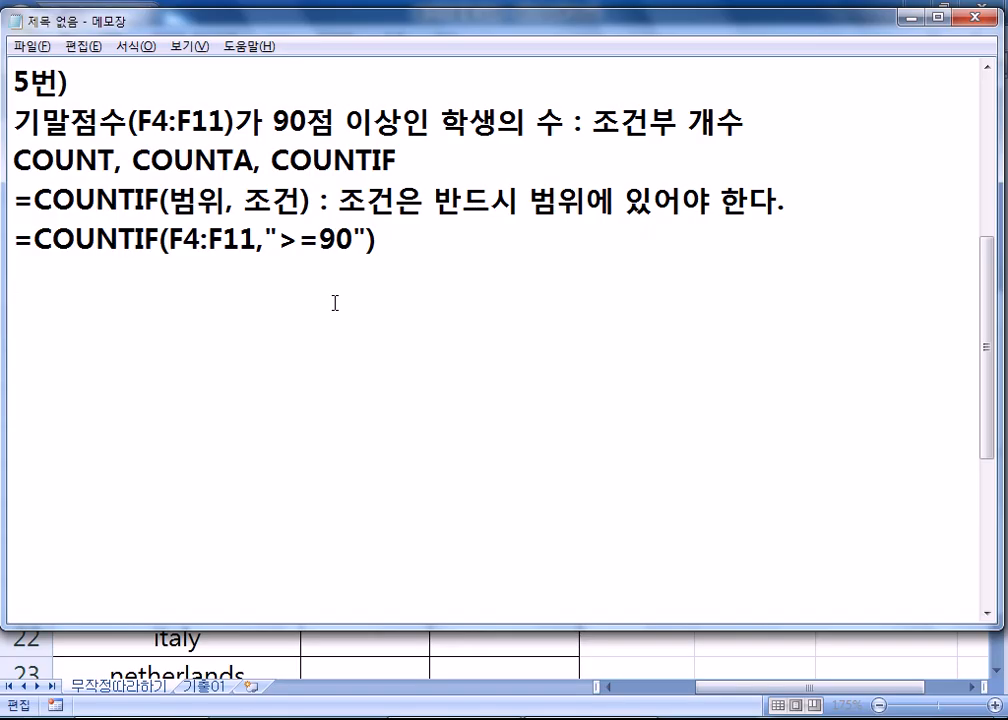
{"action": "type", "text": ">="}
{"action": "key", "text": "Home"}
{"action": "type", "text": "DLT"}
{"action": "key", "text": "BackSpace"}
{"action": "key", "text": "BackSpace"}
{"action": "key", "text": "BackSpace"}
{"action": "key", "text": "Hangul"}
{"action": "type", "text": "이상,"}
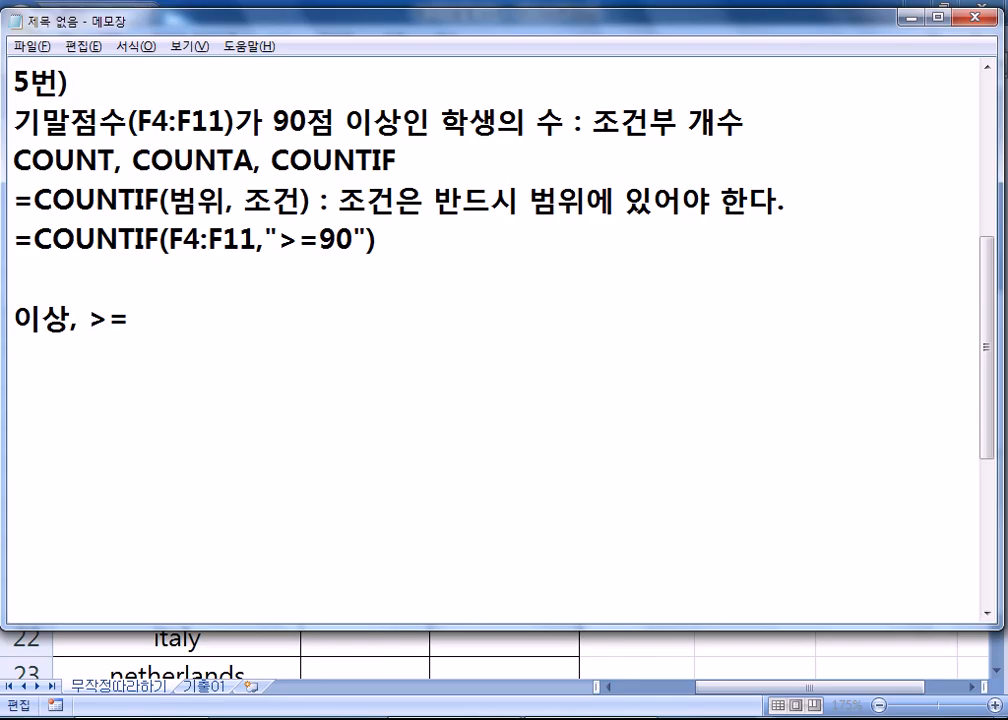
Step: Add the line "이하, <=" to the operator list
{"action": "key", "text": "End"}
{"action": "key", "text": "Return"}
{"action": "type", "text": "이하"}
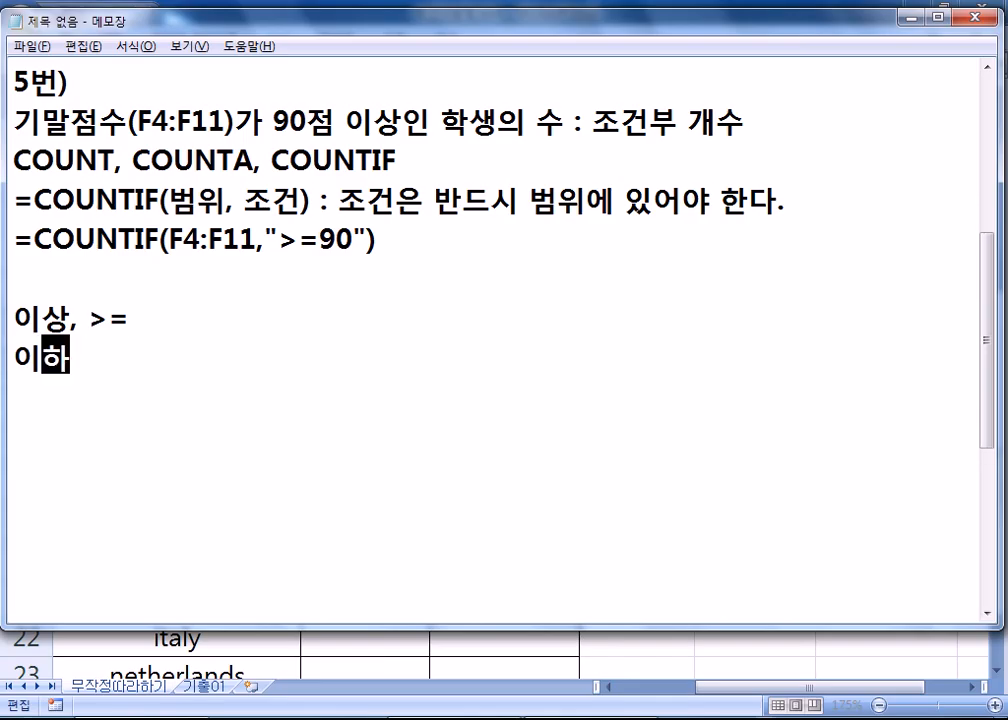
{"action": "type", "text": ", <="}
{"action": "key", "text": "Return"}
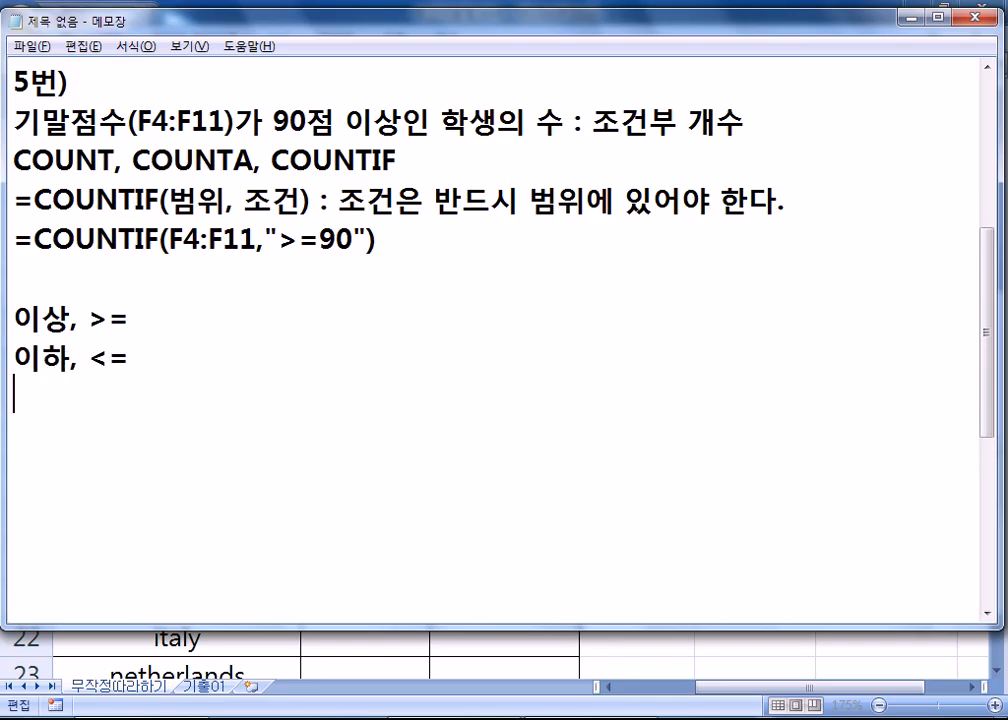
Step: Add the lines "초과, >" and "미만, <" to the operator list
{"action": "type", "text": "ㅋ"}
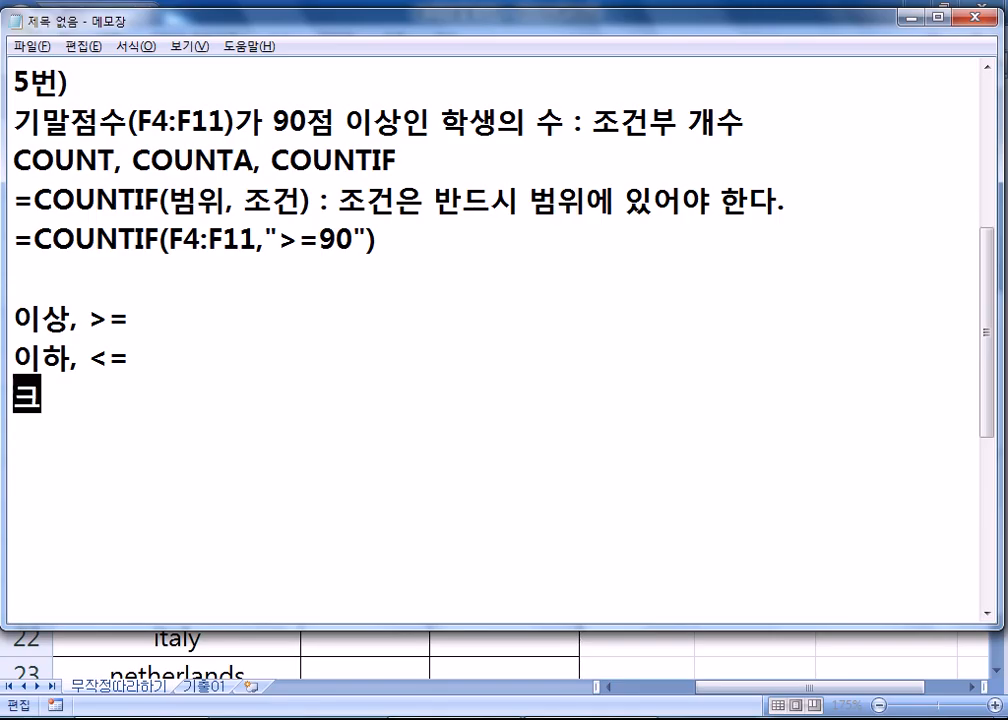
{"action": "key", "text": "BackSpace"}
{"action": "type", "text": "초과, >"}
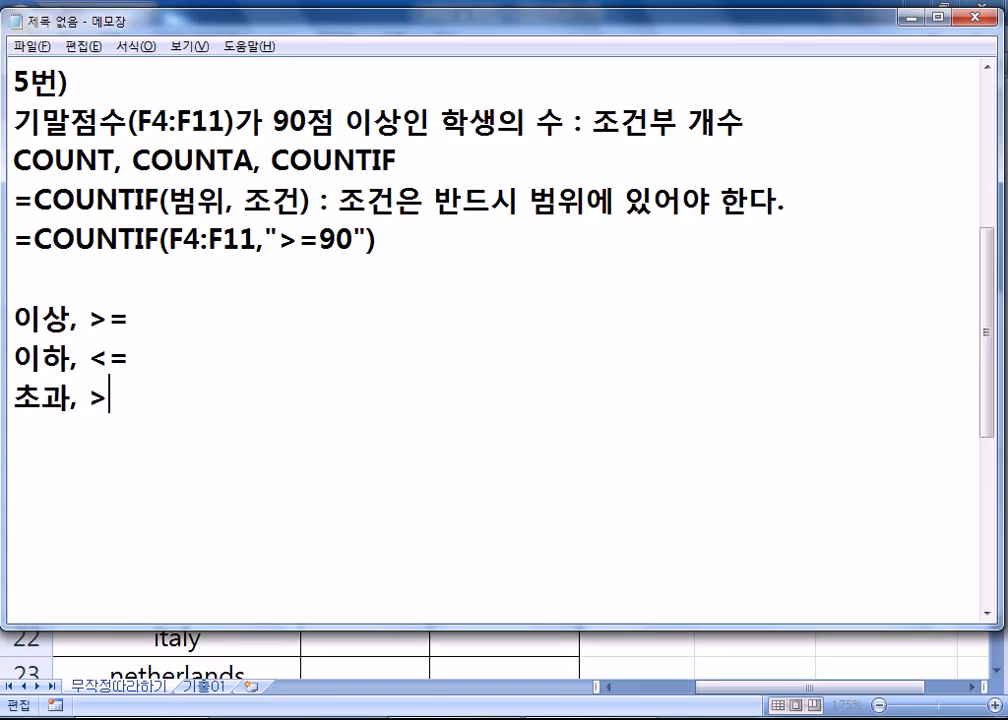
{"action": "key", "text": "Return"}
{"action": "type", "text": "미만, <"}
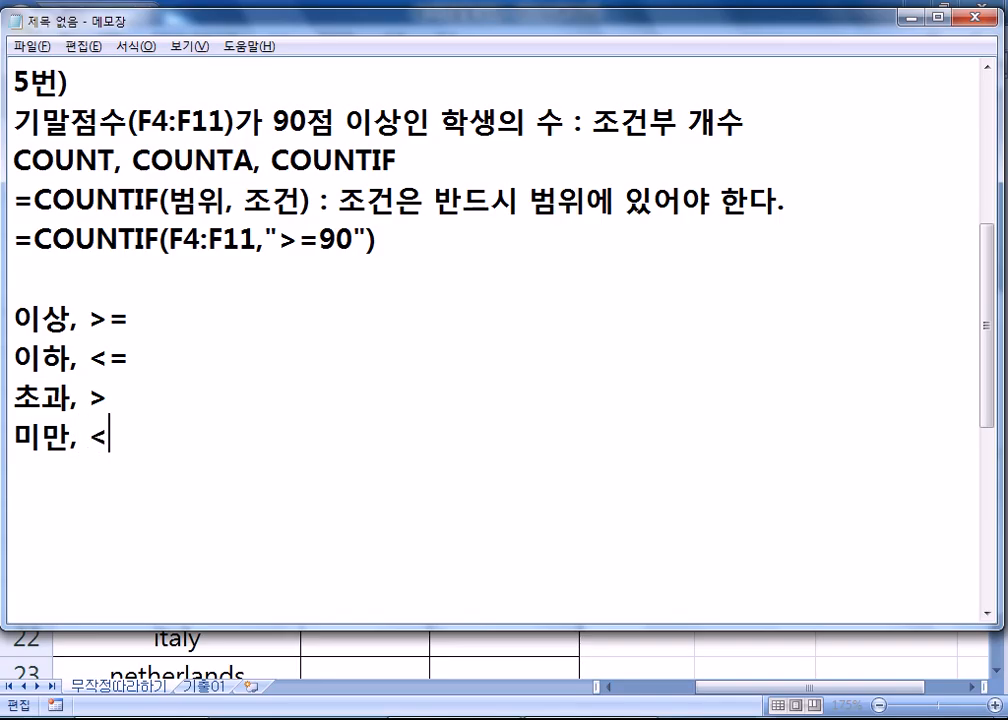
Step: Finish the operator list with the lines "같다, =" and "다르다, <>"
{"action": "key", "text": "Return"}
{"action": "type", "text": "같다, ="}
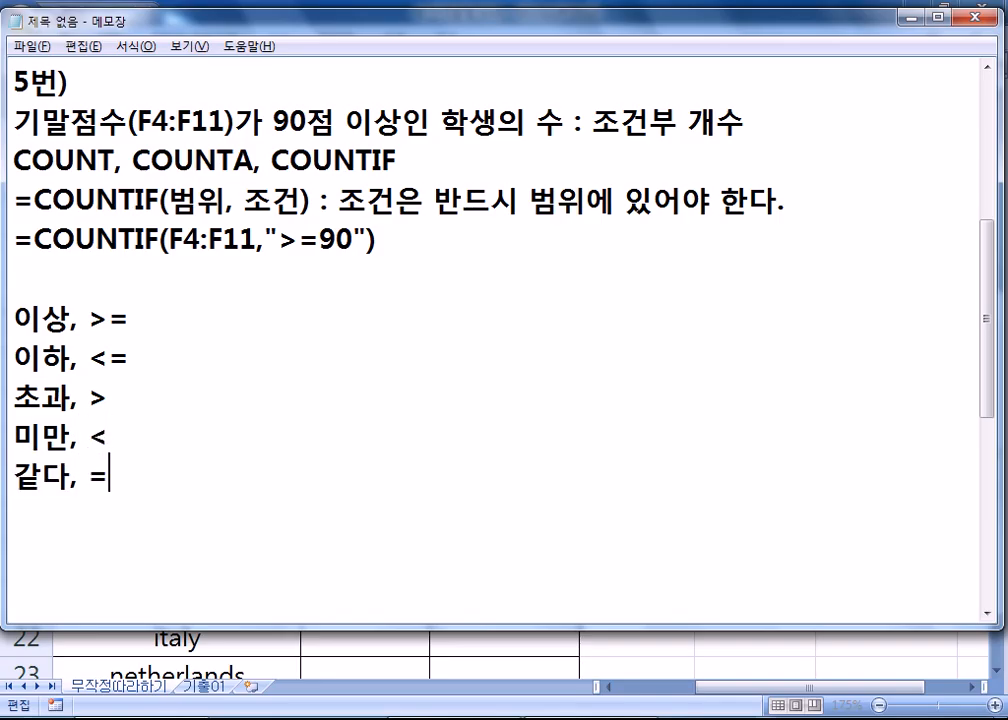
{"action": "key", "text": "Return"}
{"action": "type", "text": "다르다"}
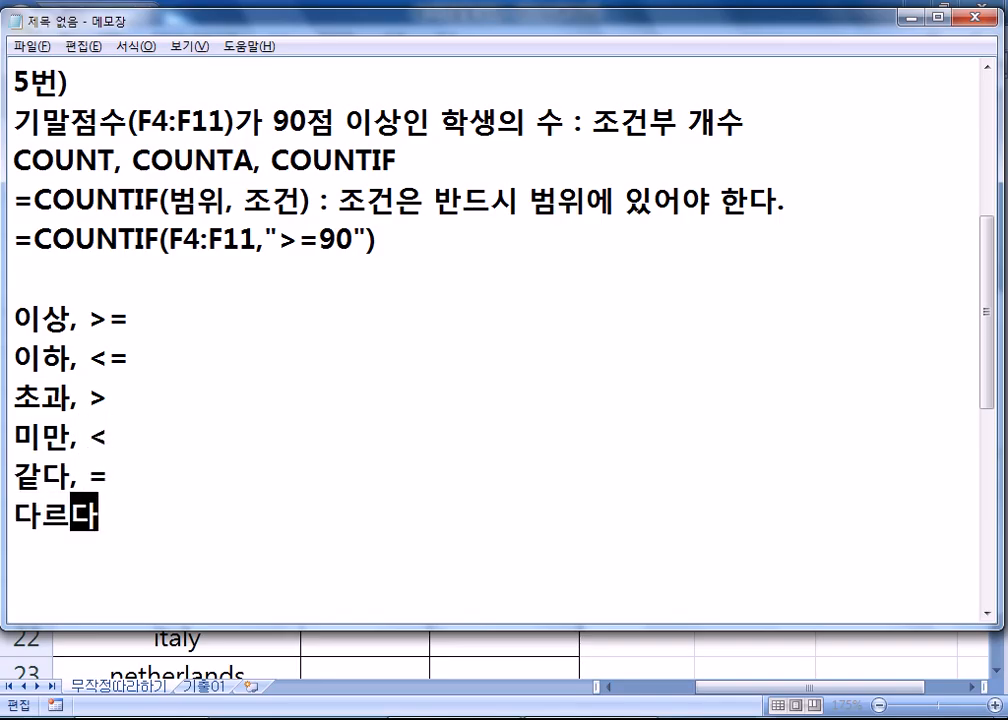
{"action": "type", "text": ", <>"}
{"action": "key", "text": "Return"}
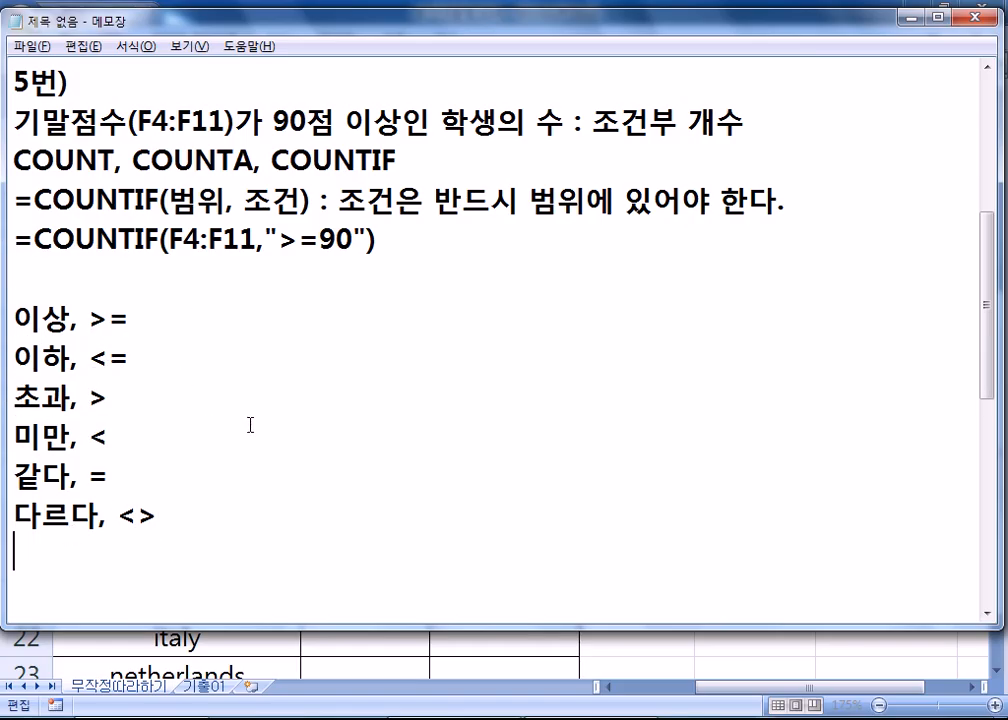
Step: Compare the wording "90점 이상" in the note's problem statement with the operator and number in the ">=90" condition
{"action": "left_click_drag", "start_coordinate": [345, 121], "coordinate": [402, 121]}
{"action": "left_click_drag", "start_coordinate": [280, 240], "coordinate": [335, 240]}
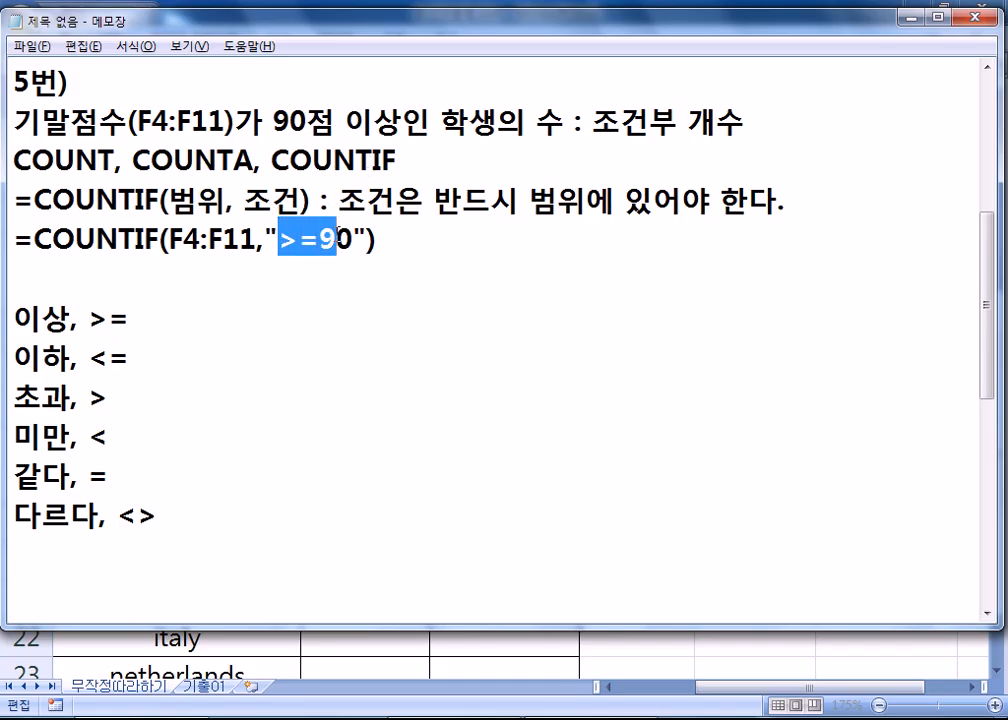
{"action": "left_click", "coordinate": [353, 240]}
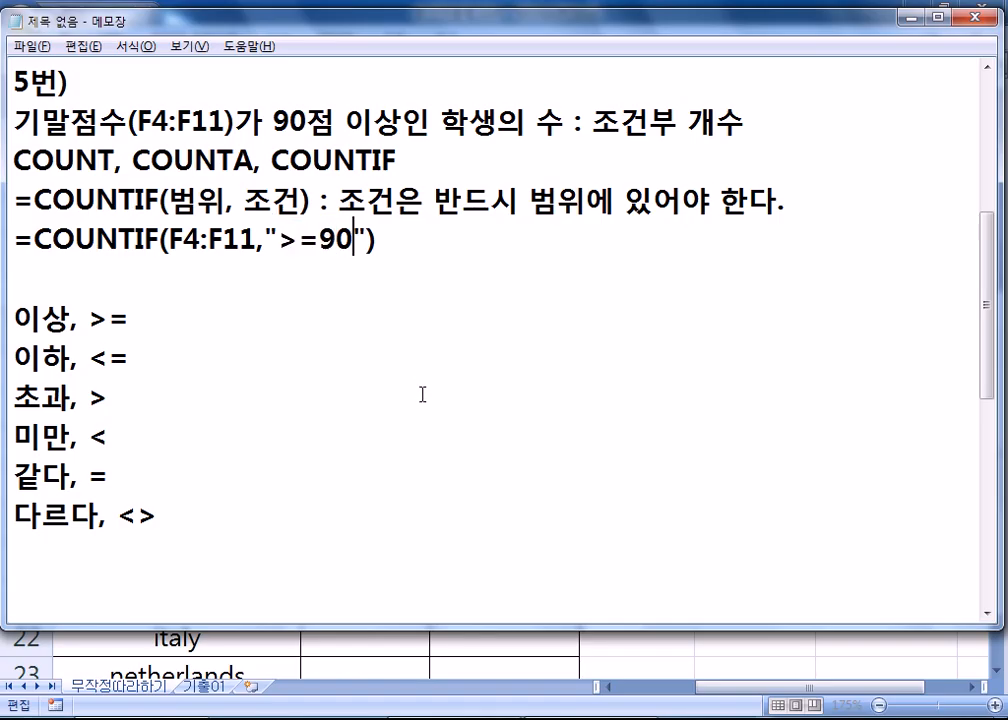
{"action": "left_click_drag", "start_coordinate": [290, 120], "coordinate": [431, 118]}
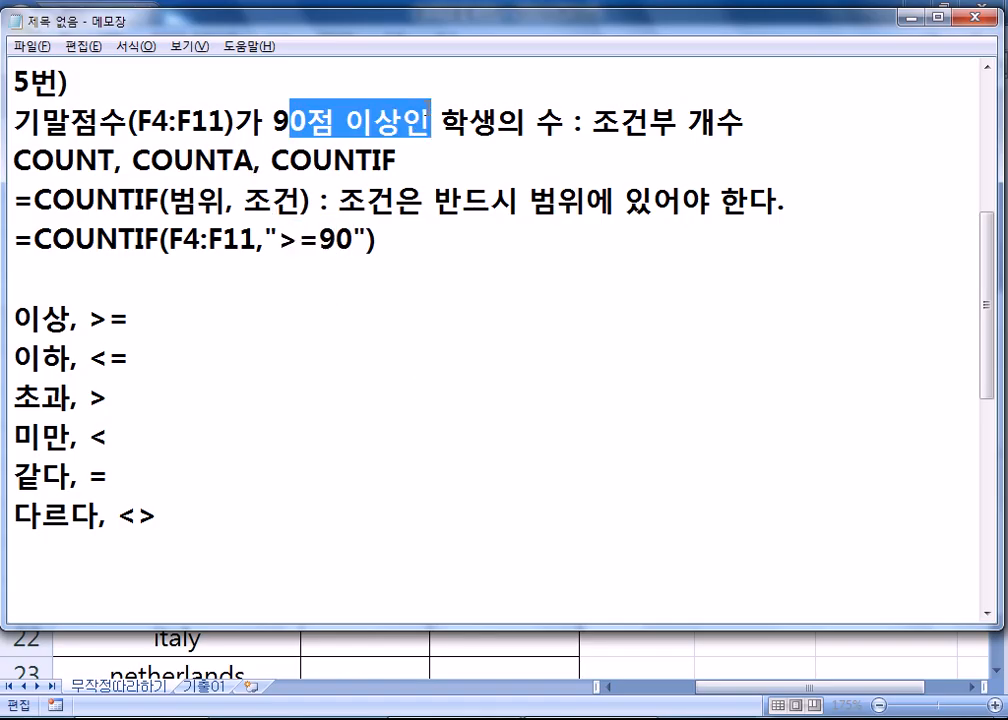
{"action": "left_click_drag", "start_coordinate": [274, 118], "coordinate": [265, 118]}
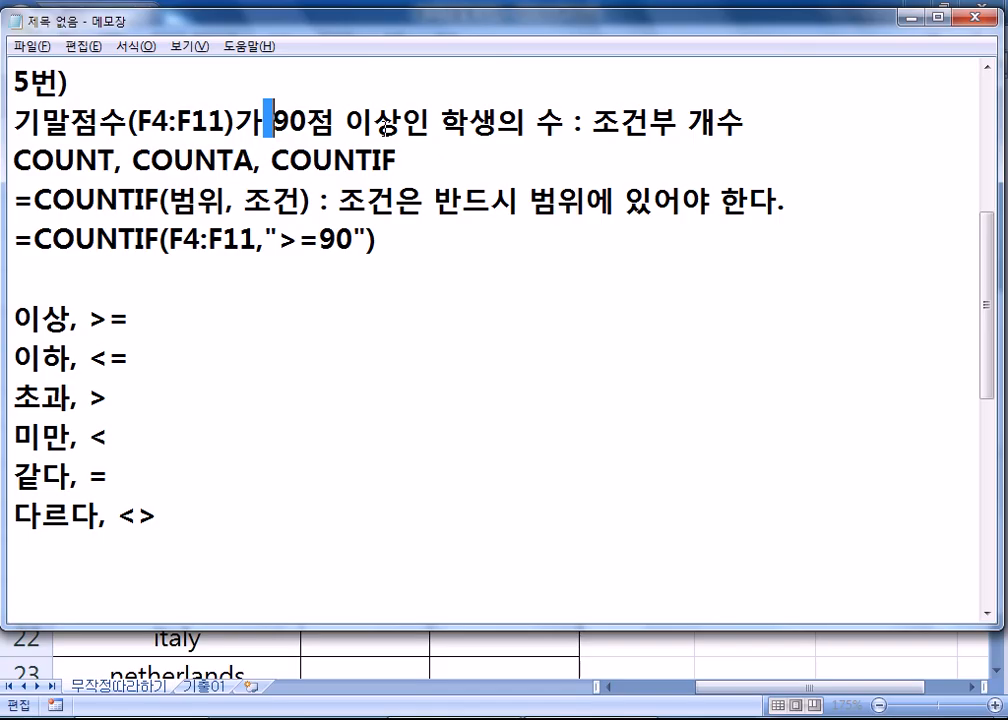
{"action": "left_click_drag", "start_coordinate": [279, 240], "coordinate": [320, 240]}
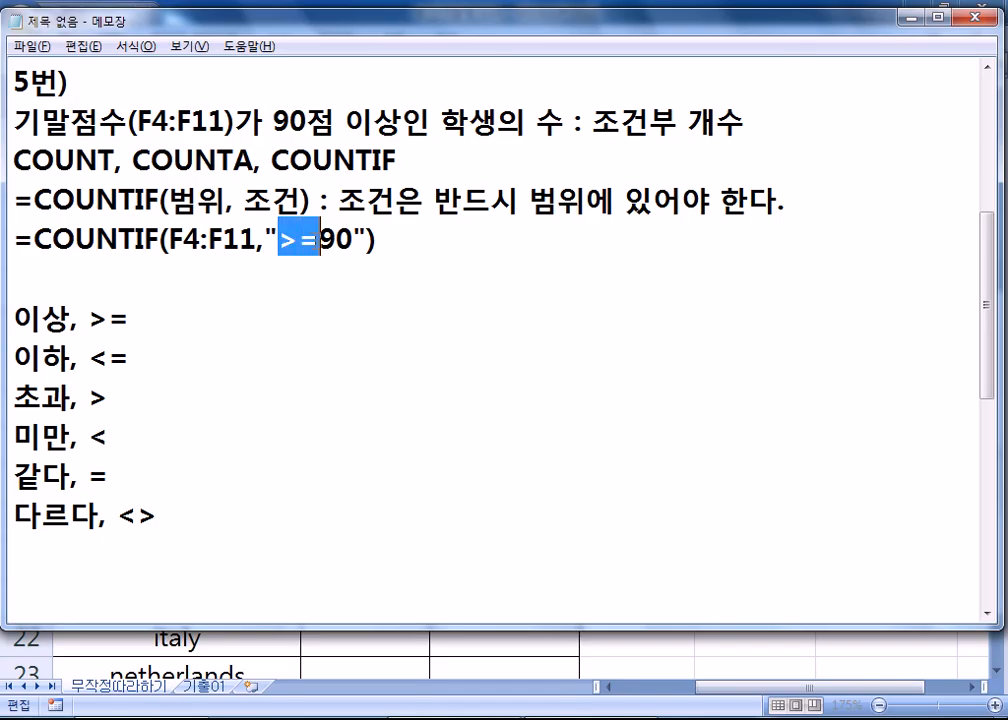
{"action": "left_click", "coordinate": [320, 240]}
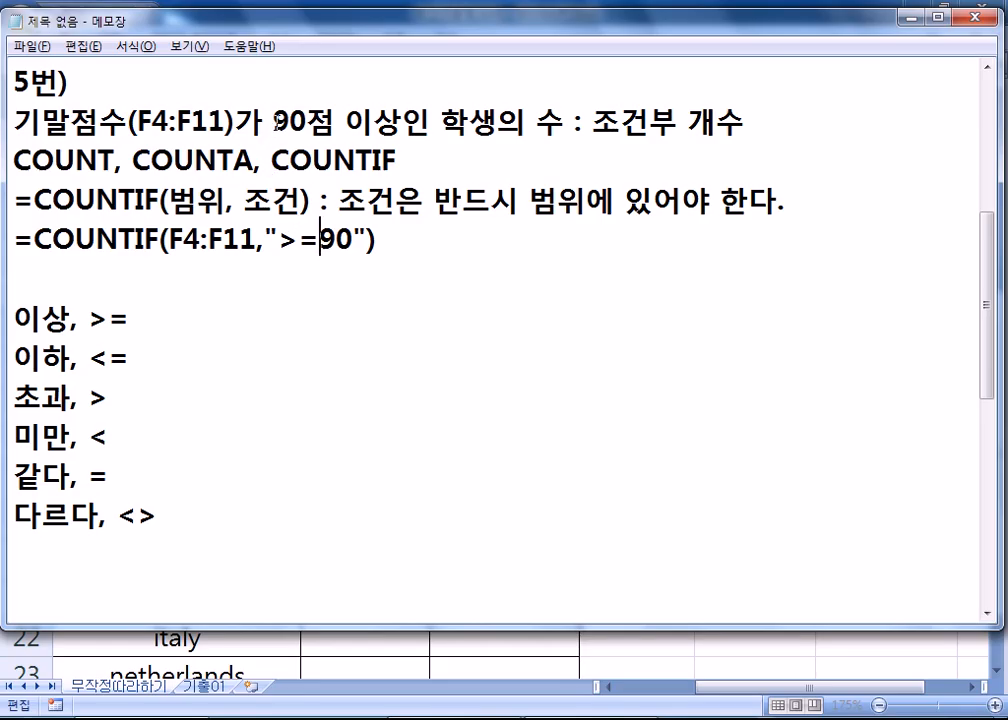
{"action": "left_click_drag", "start_coordinate": [274, 122], "coordinate": [403, 122]}
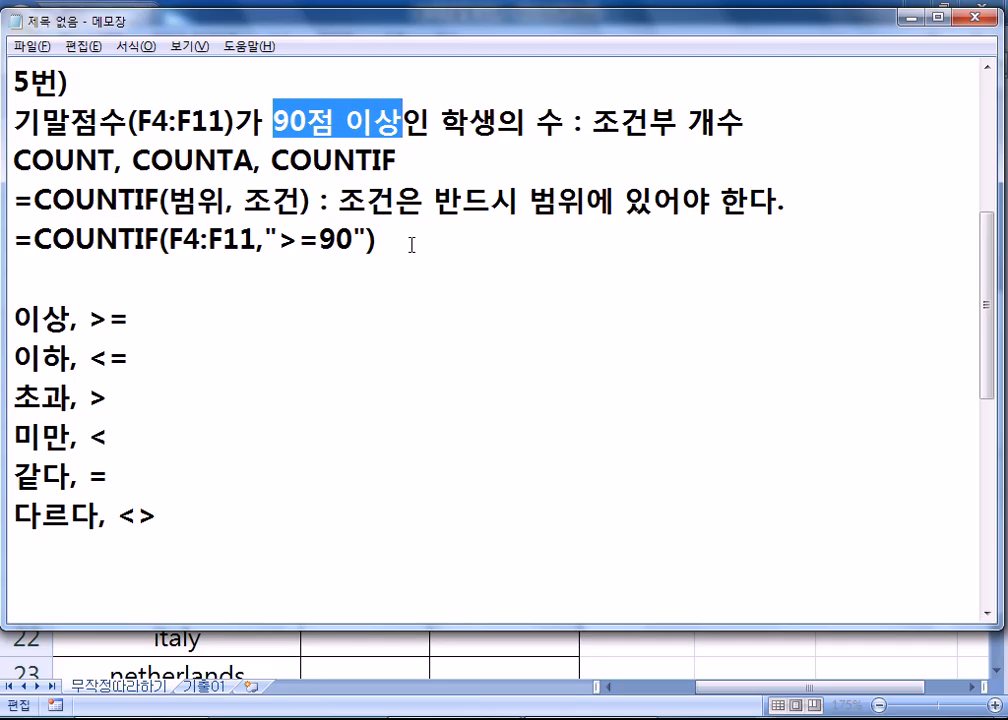
{"action": "left_click_drag", "start_coordinate": [278, 240], "coordinate": [299, 241]}
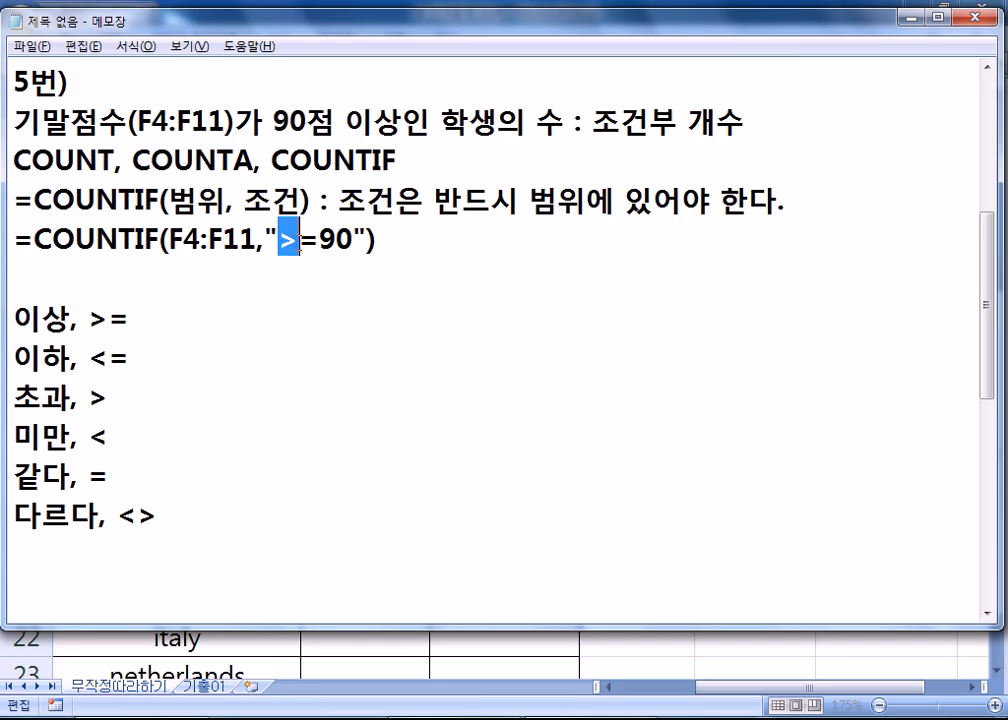
{"action": "left_click", "coordinate": [320, 241]}
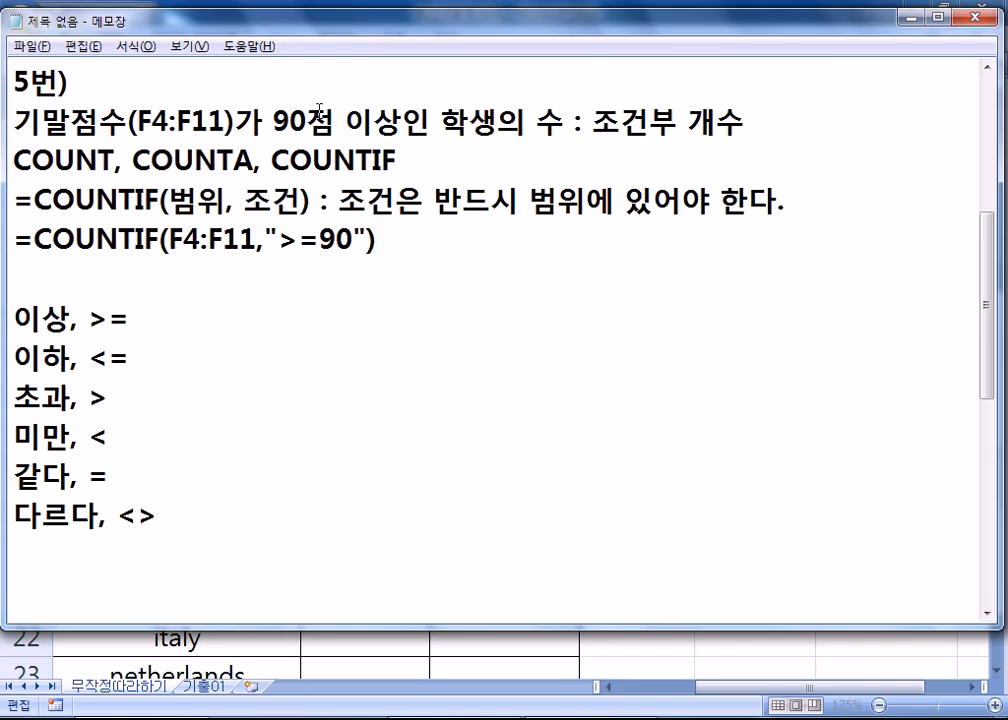
{"action": "left_click_drag", "start_coordinate": [356, 122], "coordinate": [396, 122]}
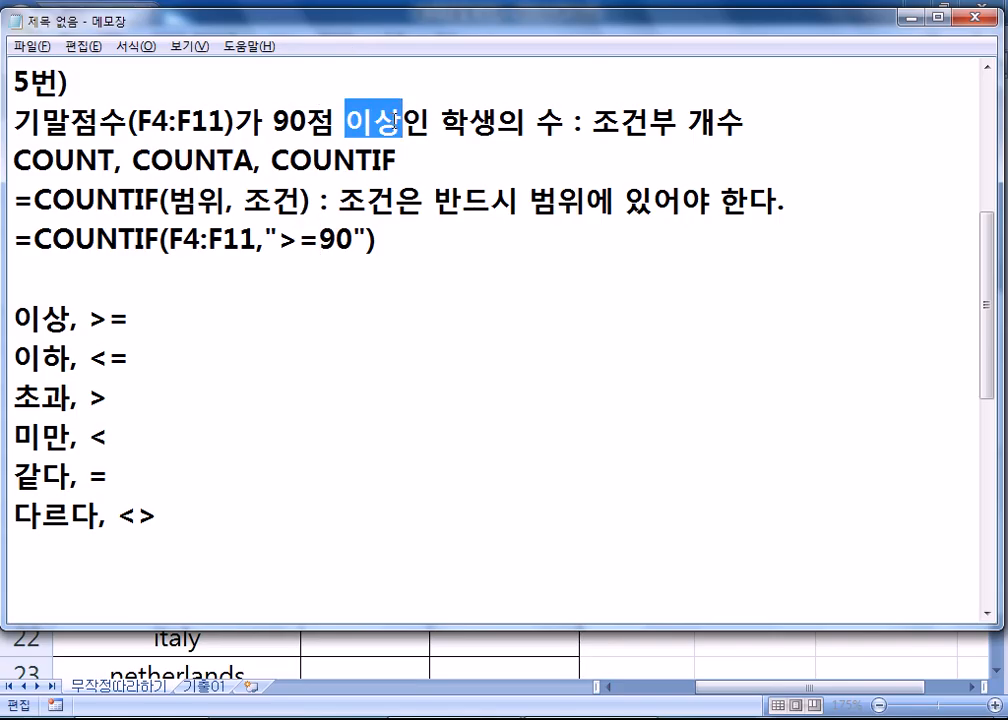
{"action": "left_click", "coordinate": [278, 240]}
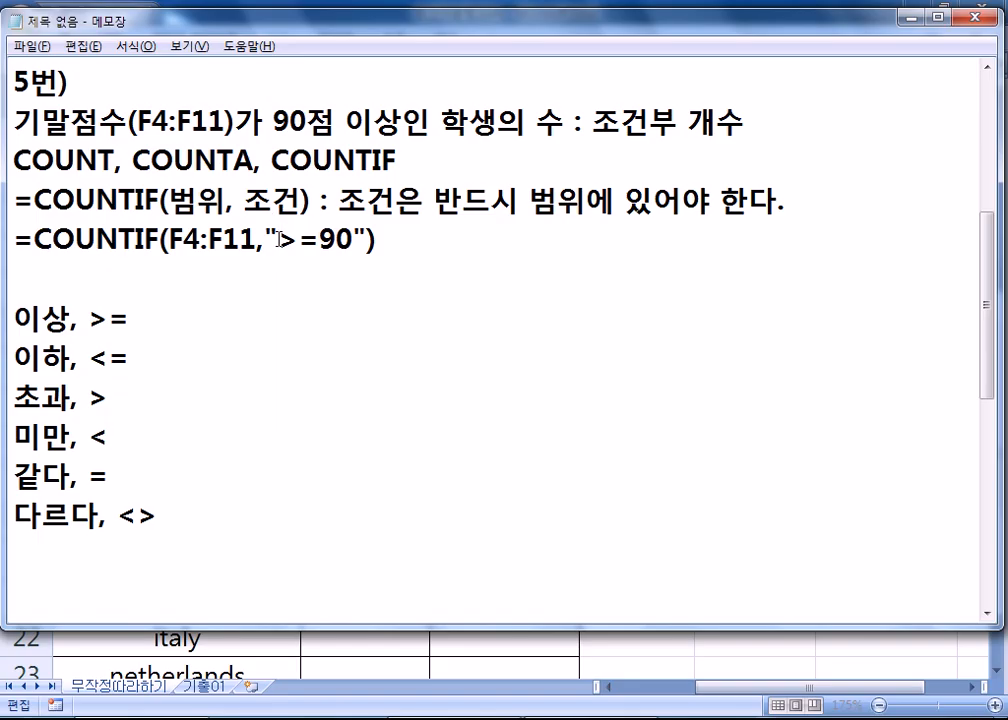
Step: Review the F4:F11 scores in Excel, then examine the range, the number 90 and the >= operator in the Notepad formula
{"action": "key", "text": "alt+Tab"}
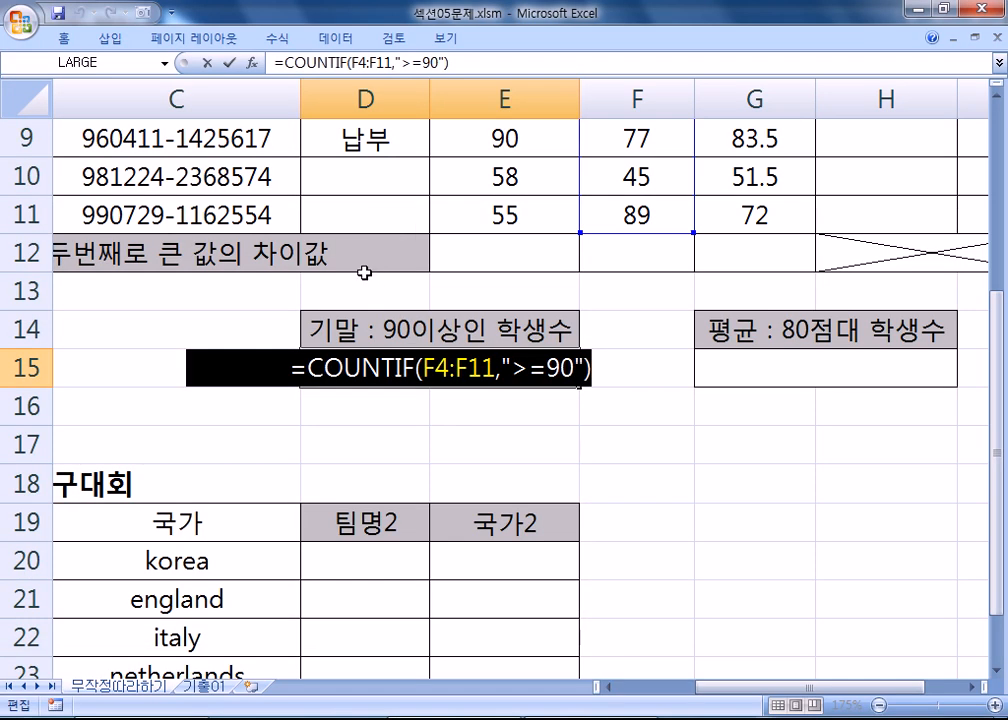
{"action": "scroll", "coordinate": [364, 270], "scroll_direction": "up", "scroll_amount": 2}
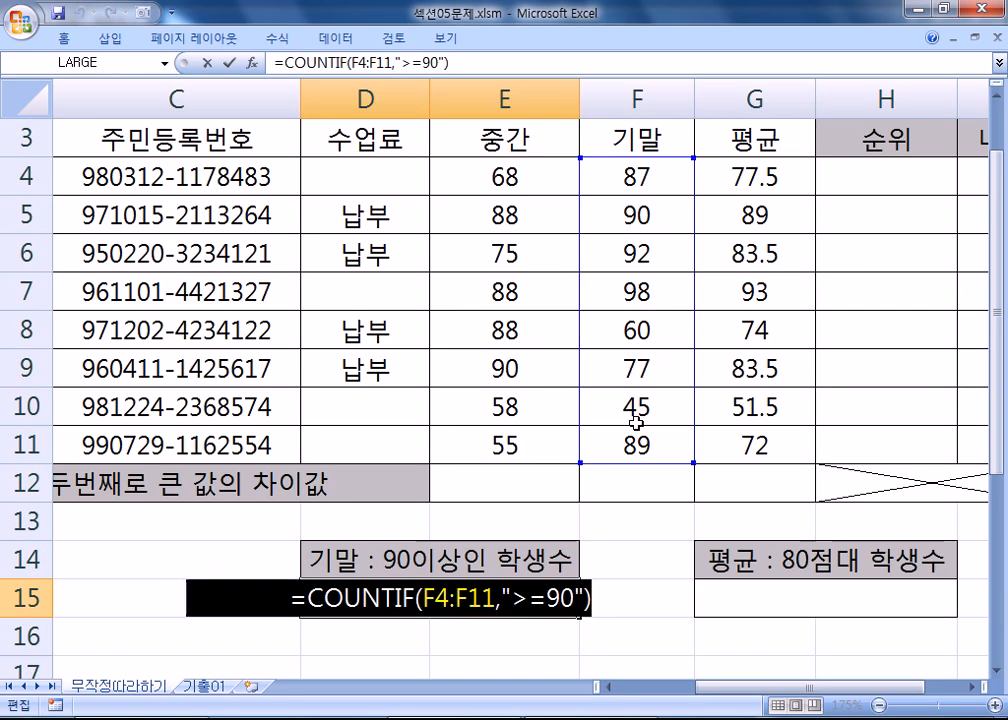
{"action": "key", "text": "alt+Tab"}
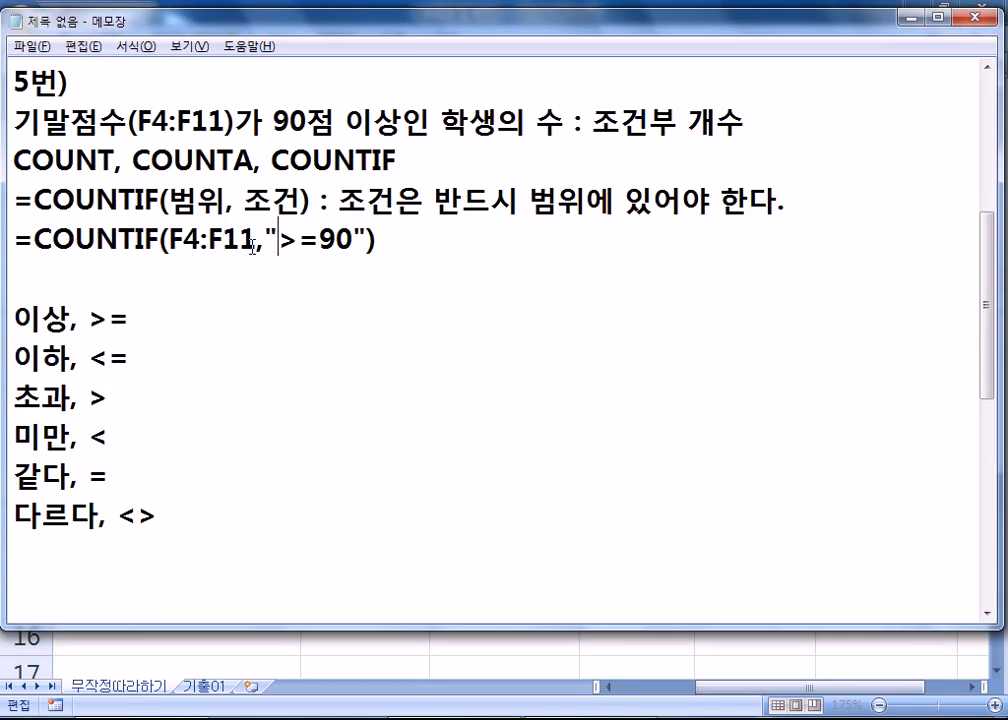
{"action": "left_click_drag", "start_coordinate": [257, 240], "coordinate": [176, 237]}
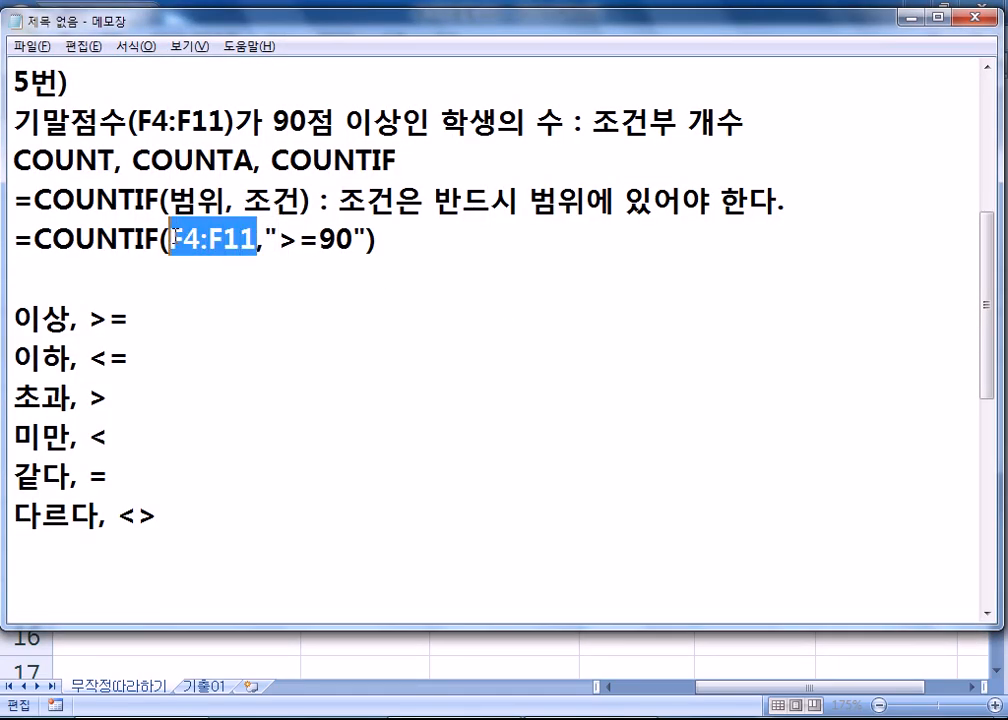
{"action": "left_click_drag", "start_coordinate": [321, 240], "coordinate": [347, 240]}
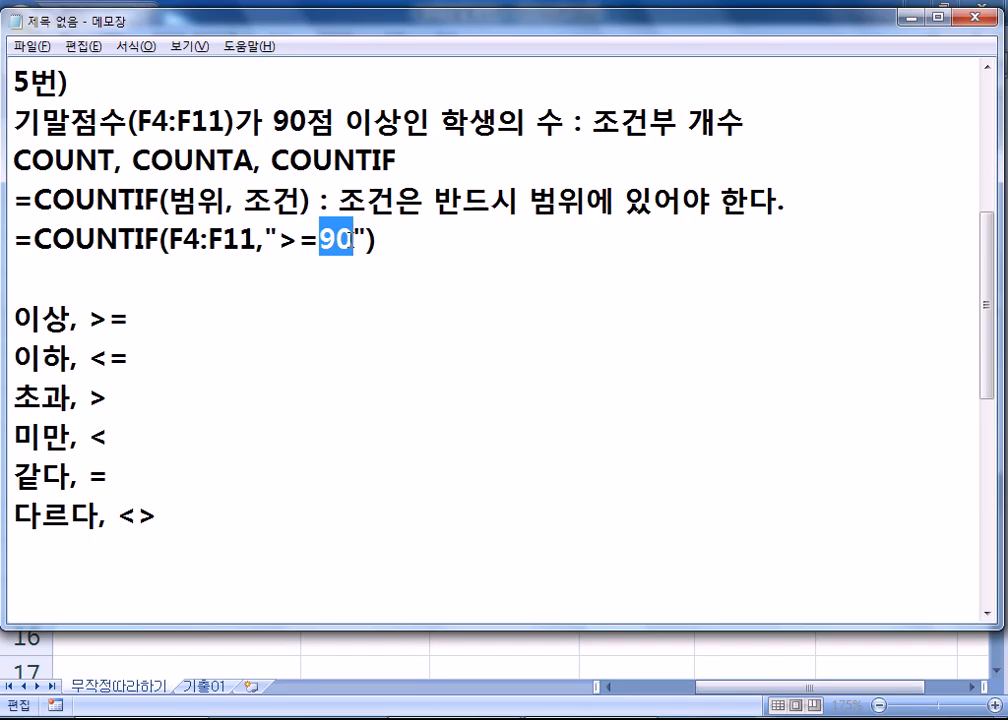
{"action": "left_click_drag", "start_coordinate": [279, 240], "coordinate": [320, 240]}
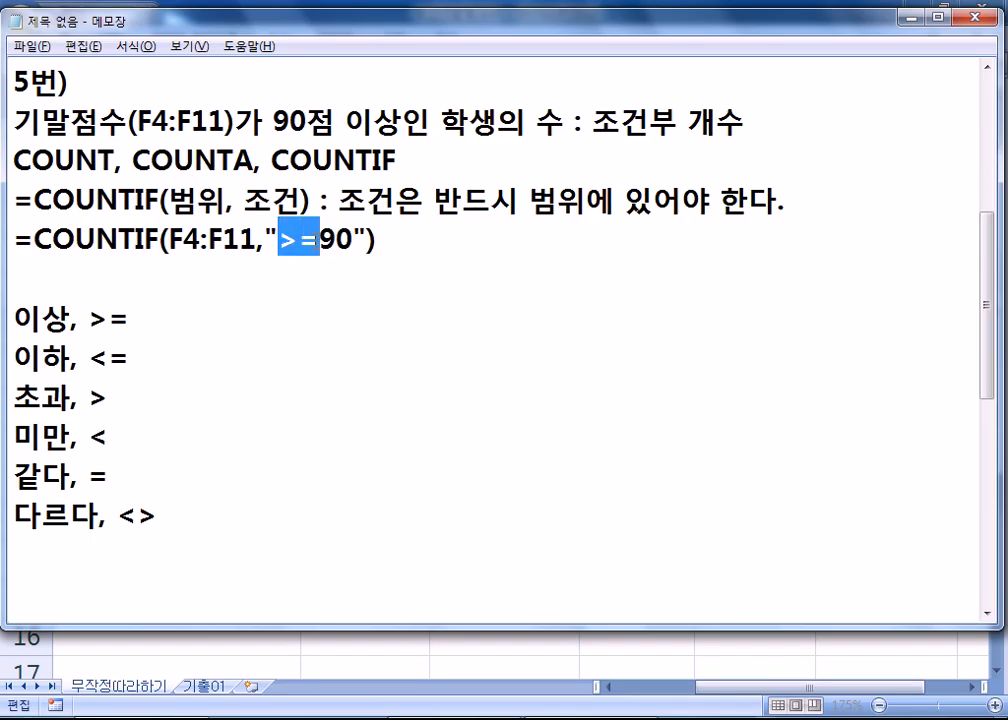
Step: Write the reversed condition "90>=" after the COUNTIF formula to compare it with "90점 이상" and ">=90", and remove it again
{"action": "left_click", "coordinate": [356, 240]}
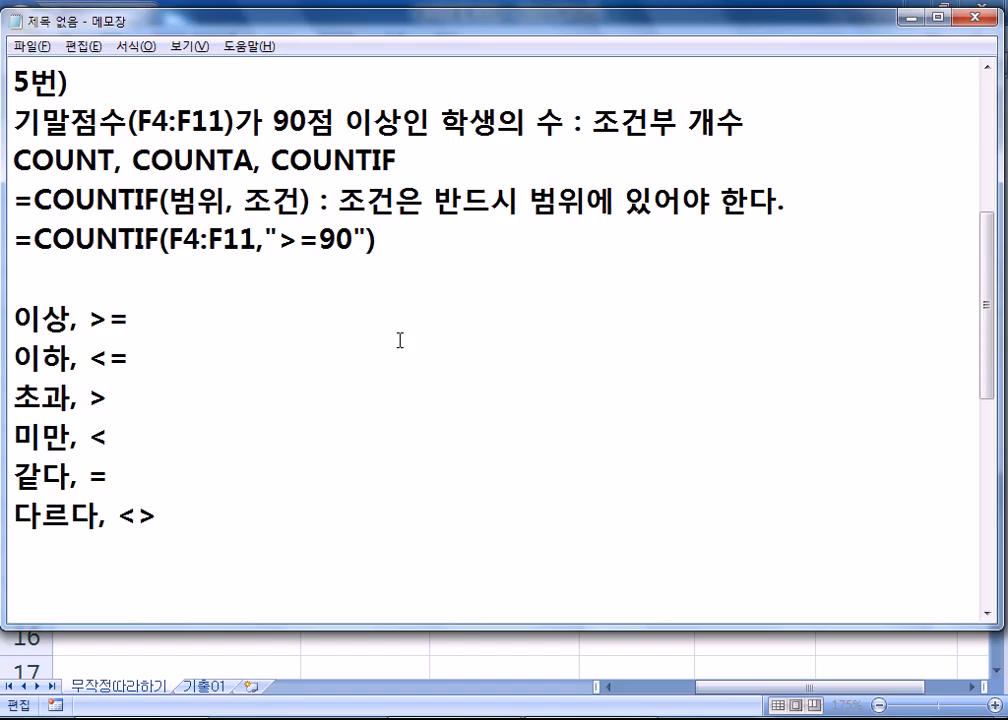
{"action": "key", "text": "End"}
{"action": "type", "text": "90>="}
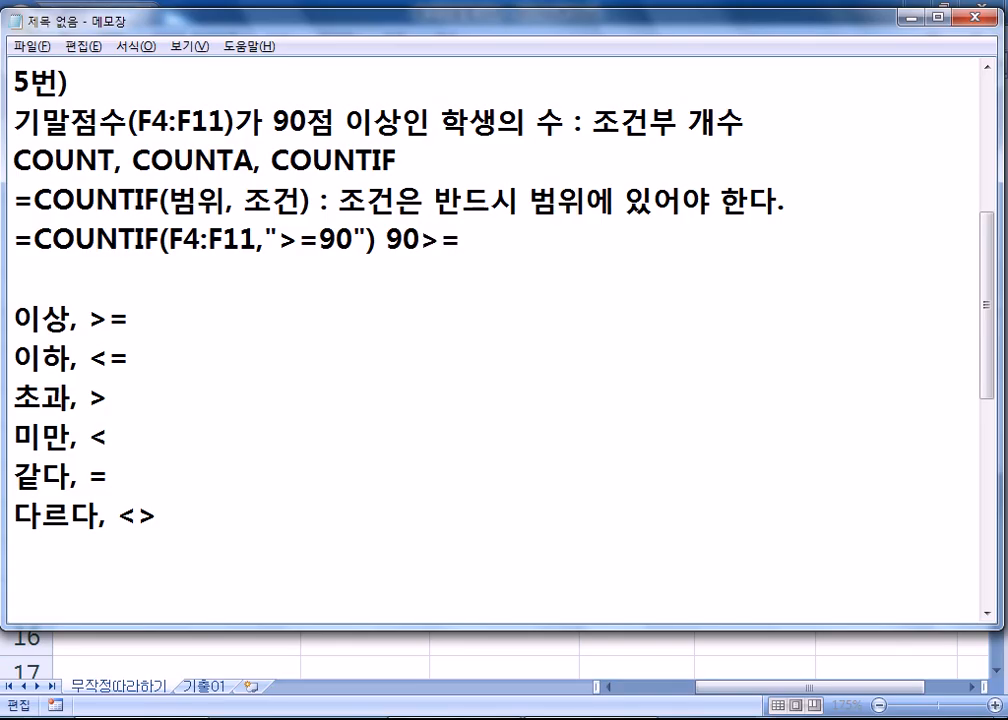
{"action": "left_click_drag", "start_coordinate": [273, 122], "coordinate": [404, 128]}
{"action": "left_click_drag", "start_coordinate": [389, 244], "coordinate": [441, 244]}
{"action": "left_click_drag", "start_coordinate": [279, 241], "coordinate": [540, 243]}
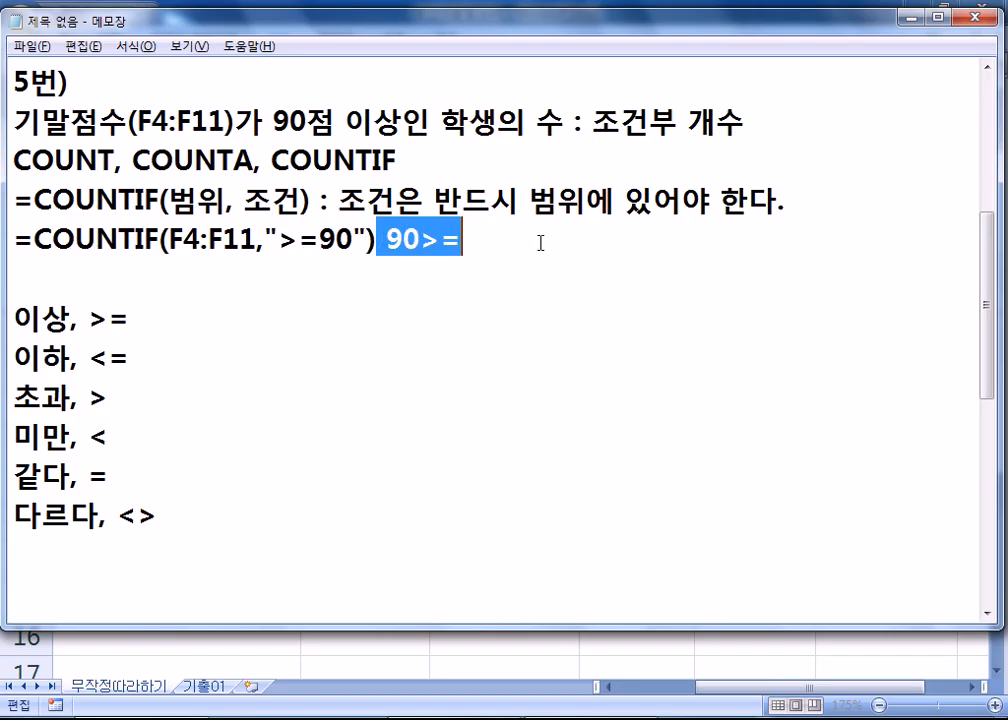
{"action": "key", "text": "Delete"}
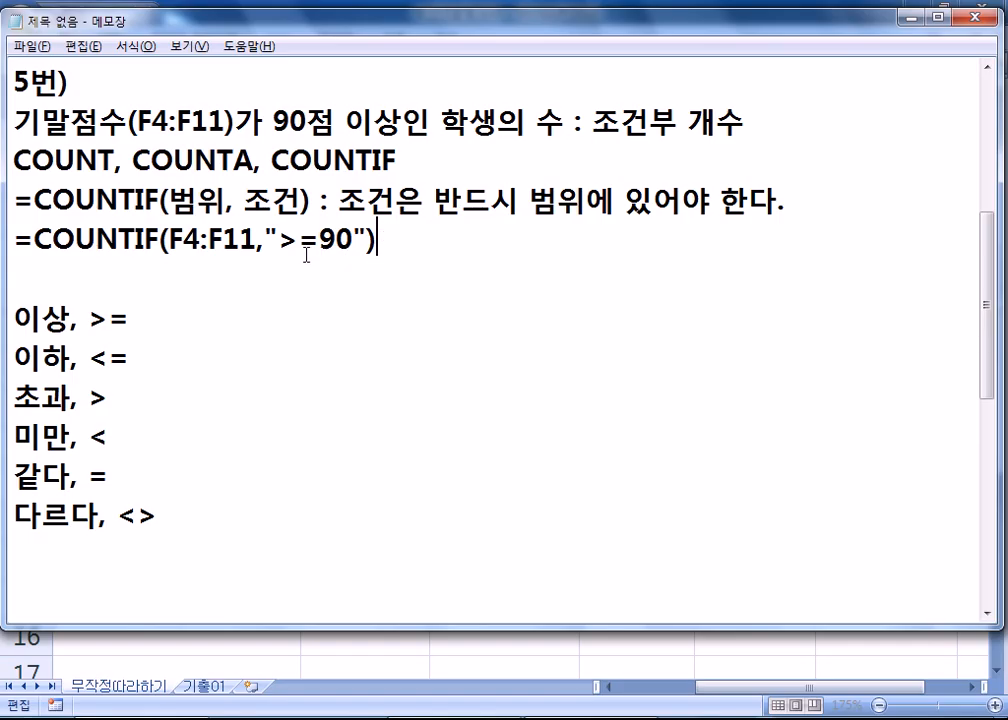
{"action": "left_click_drag", "start_coordinate": [279, 243], "coordinate": [322, 243]}
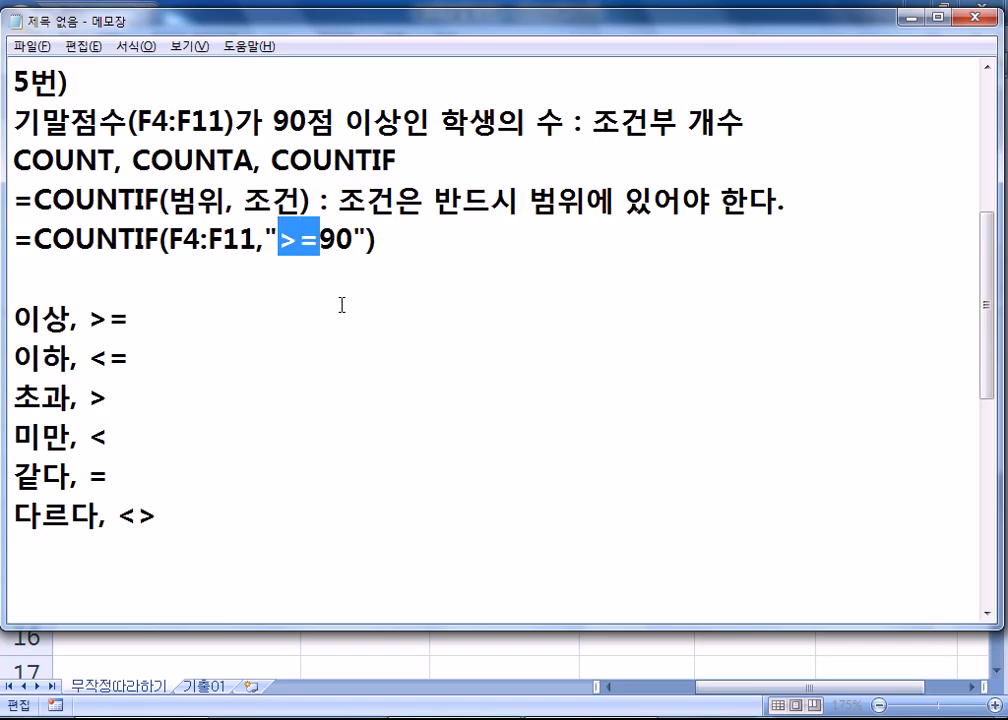
{"action": "left_click", "coordinate": [320, 242]}
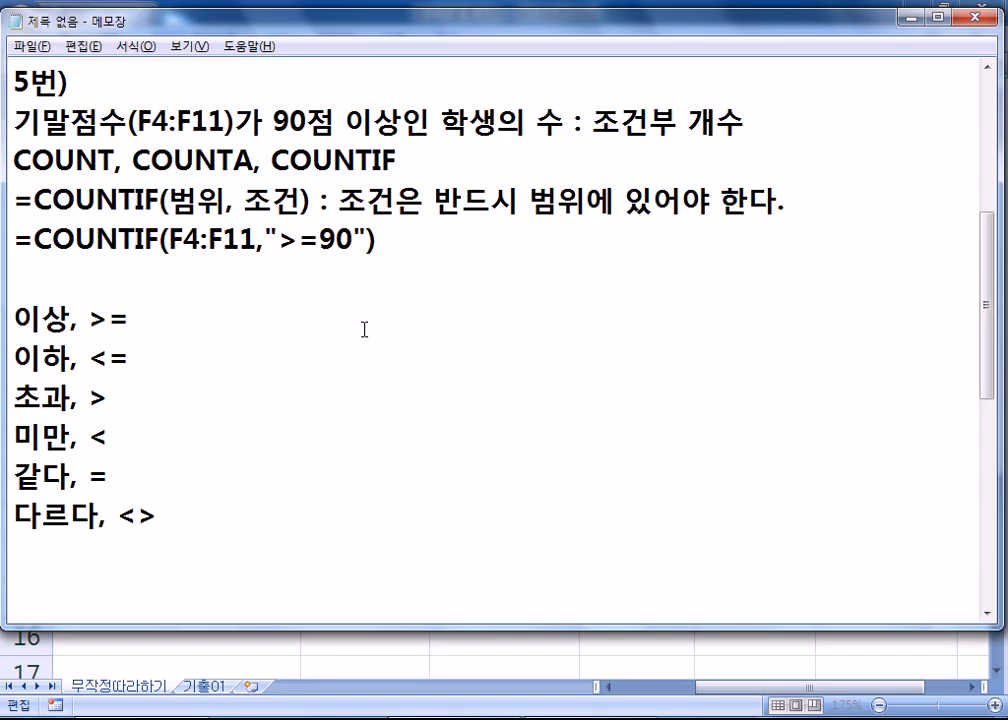
Step: Switch to Excel, commit =COUNTIF(F4:F11,">=90") in D15 and reopen the cell to review its formula
{"action": "key", "text": "alt+Tab"}
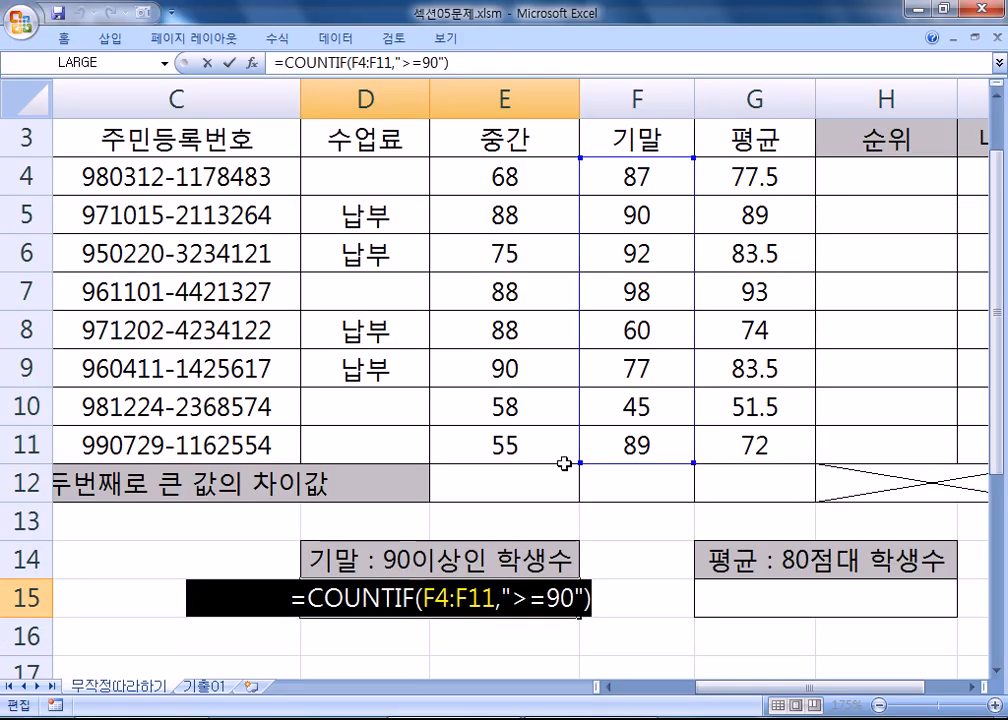
{"action": "key", "text": "Return"}
{"action": "scroll", "coordinate": [547, 494], "scroll_direction": "down", "scroll_amount": 1}
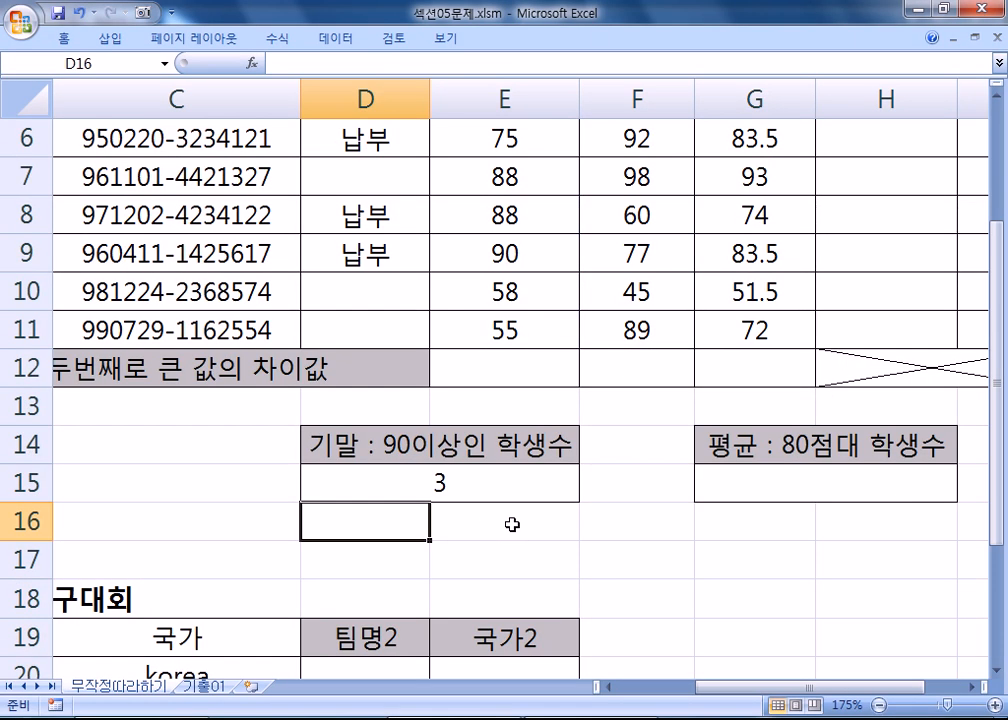
{"action": "left_click", "coordinate": [488, 475]}
{"action": "scroll", "coordinate": [500, 480], "scroll_direction": "down", "scroll_amount": 1, "text": "ctrl"}
{"action": "scroll", "coordinate": [500, 480], "scroll_direction": "down", "scroll_amount": 2, "text": "ctrl"}
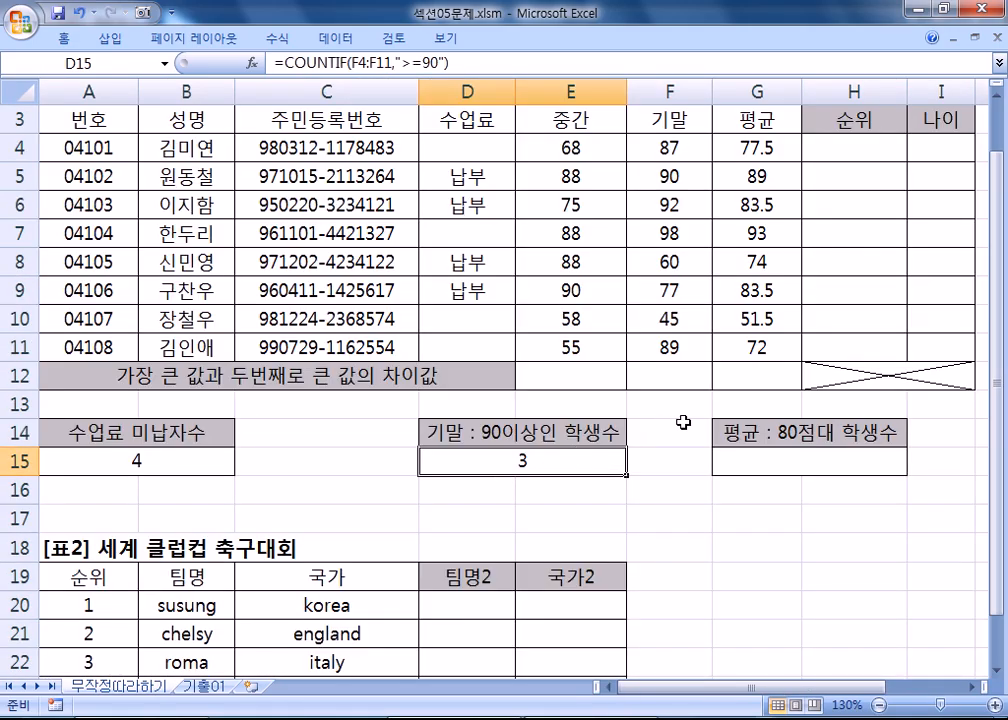
{"action": "key", "text": "F2"}
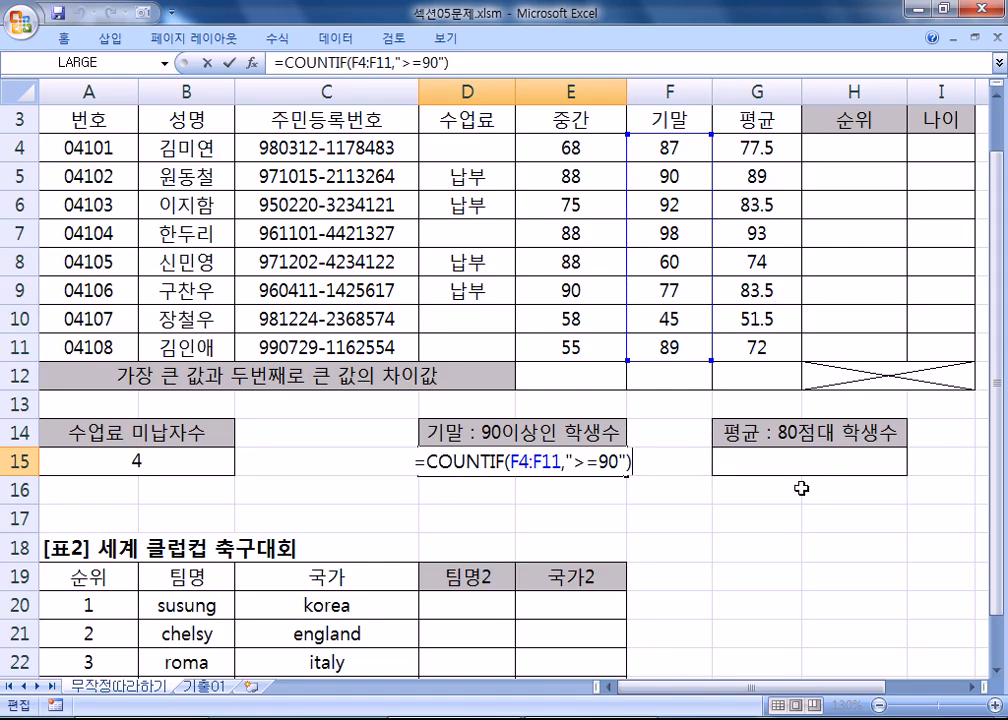
{"action": "key", "text": "ctrl+Return"}
{"action": "left_click_drag", "start_coordinate": [808, 688], "coordinate": [620, 690]}
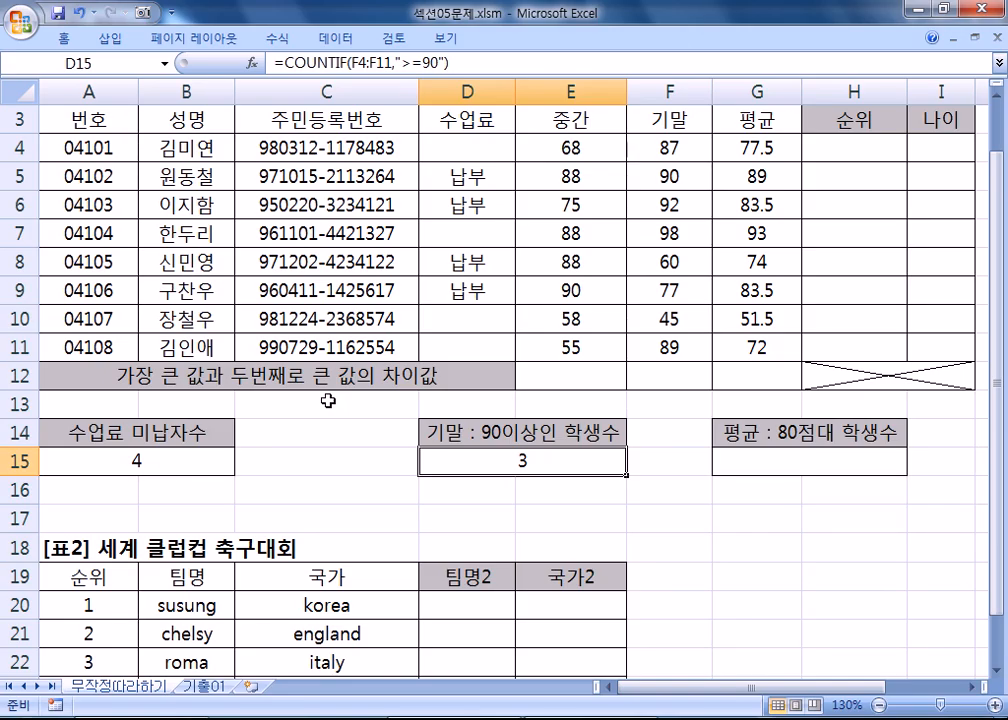
Step: Review the names in B4:B11 and enter the label "김"씨 성을 가진, including the quotation marks around 김, in B13
{"action": "left_click_drag", "start_coordinate": [160, 148], "coordinate": [210, 340]}
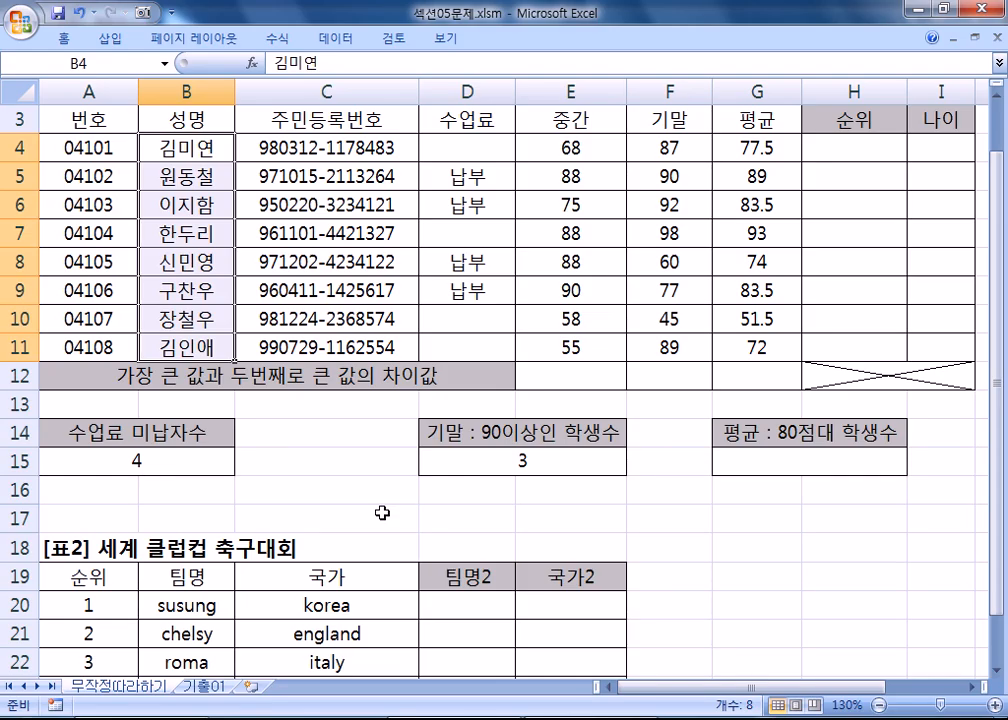
{"action": "left_click", "coordinate": [218, 398]}
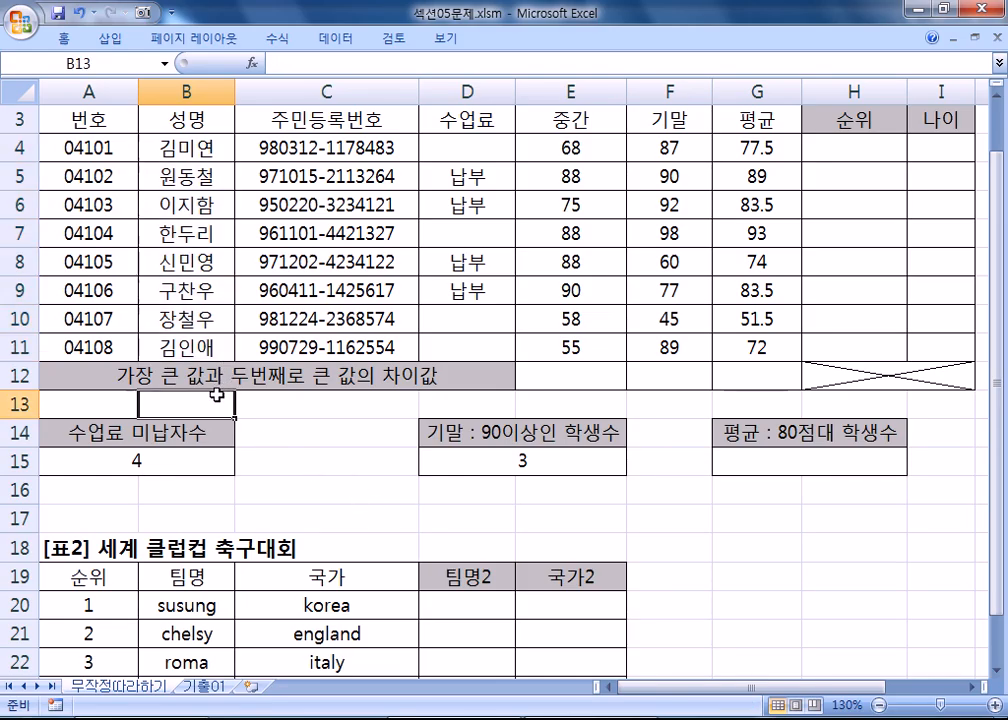
{"action": "type", "text": "RLA"}
{"action": "key", "text": "BackSpace"}
{"action": "key", "text": "BackSpace"}
{"action": "key", "text": "BackSpace"}
{"action": "type", "text": "기ㅏ"}
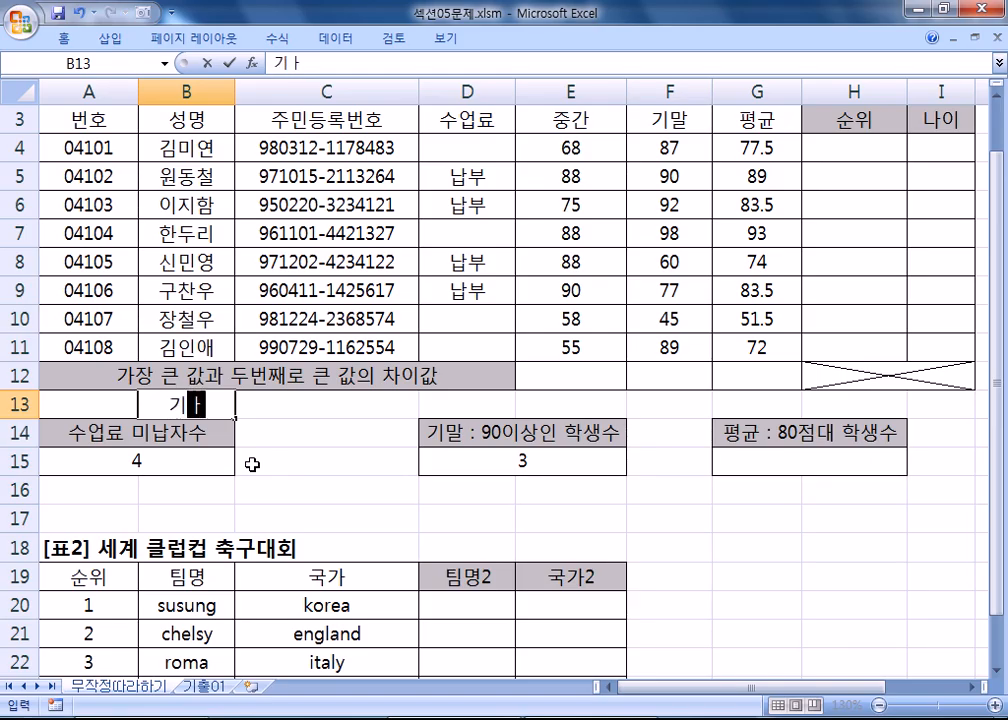
{"action": "key", "text": "BackSpace"}
{"action": "key", "text": "BackSpace"}
{"action": "type", "text": "\"가"}
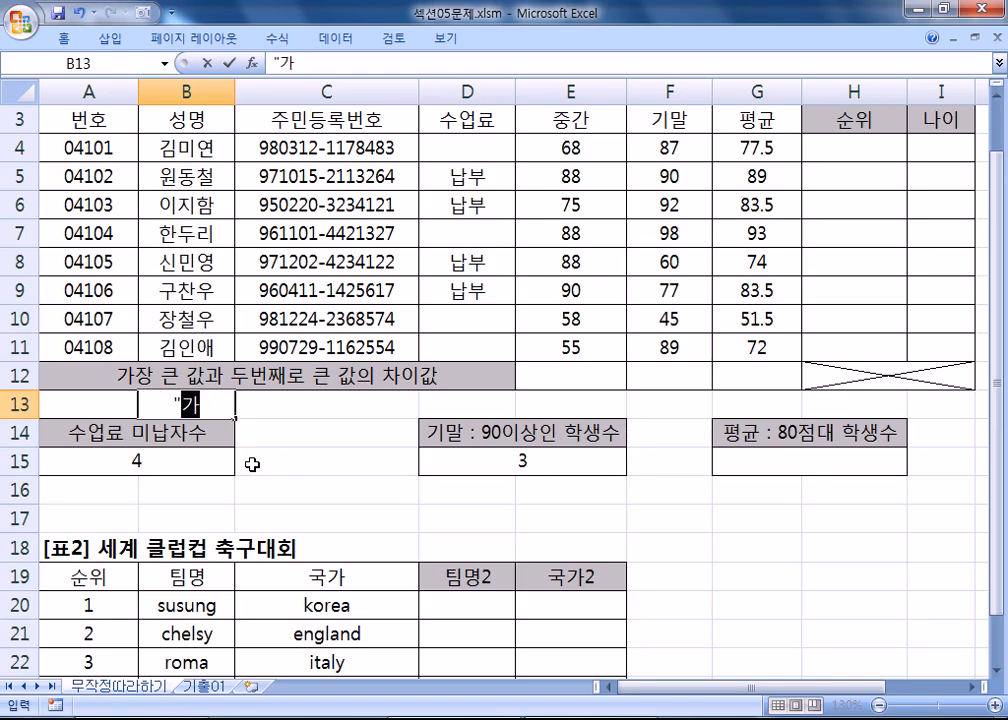
{"action": "key", "text": "BackSpace"}
{"action": "type", "text": "김\"씨 성을 가진"}
{"action": "key", "text": "Return"}
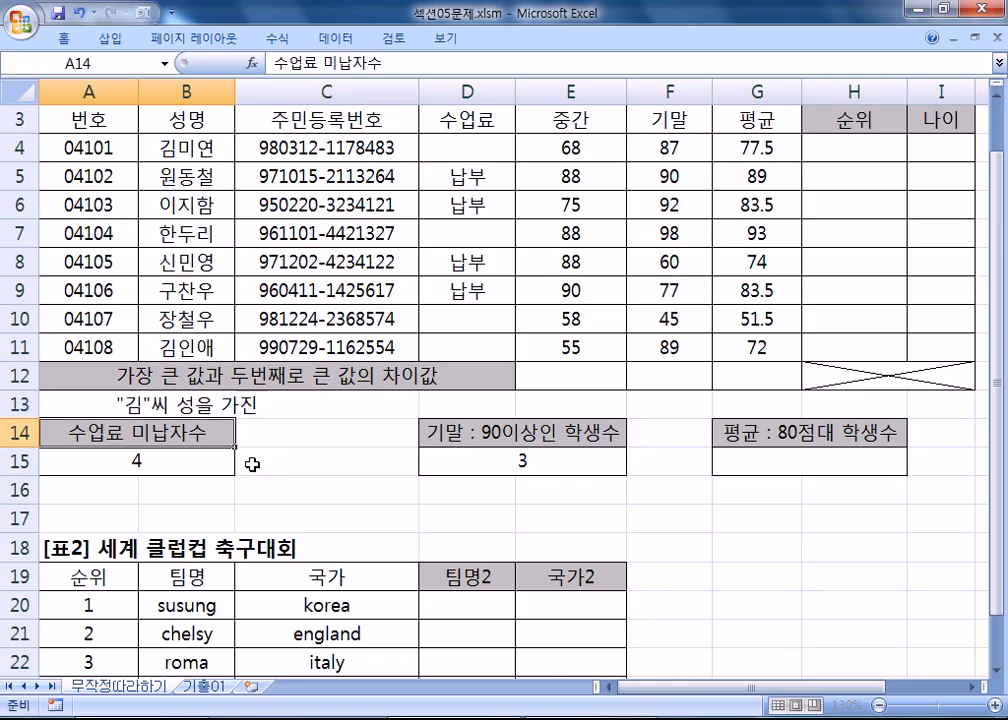
Step: Shorten the label in B13 to "김"씨 성
{"action": "key", "text": "Up"}
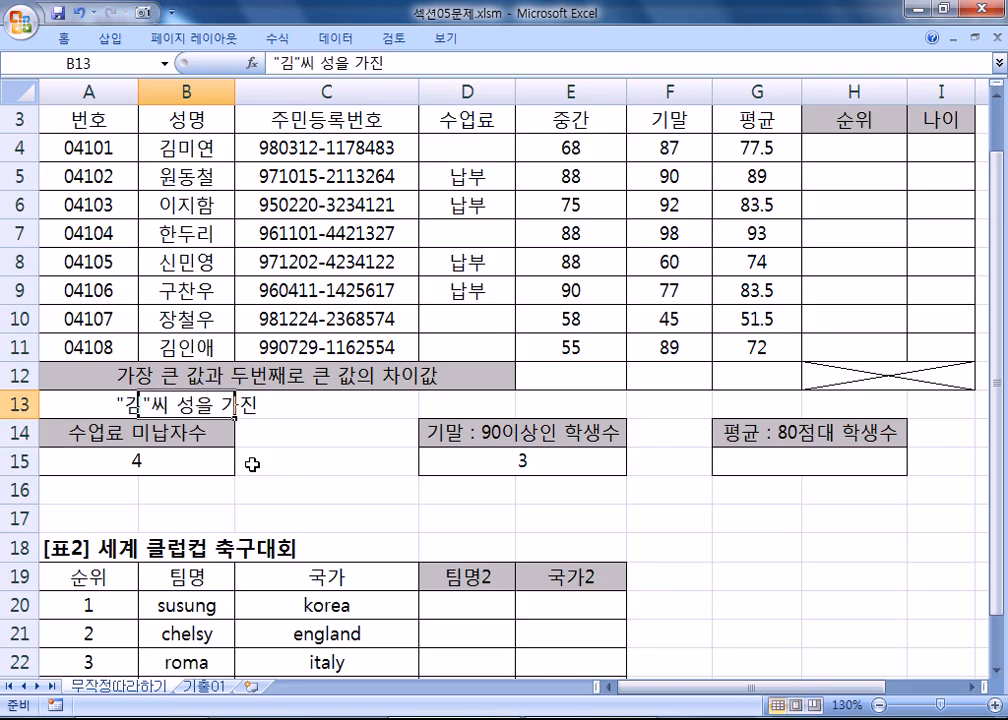
{"action": "key", "text": "F2"}
{"action": "key", "text": "Left"}
{"action": "key", "text": "Left"}
{"action": "key", "text": "Left"}
{"action": "key", "text": "Left"}
{"action": "key", "text": "Delete"}
{"action": "key", "text": "Delete"}
{"action": "key", "text": "Delete"}
{"action": "key", "text": "Delete"}
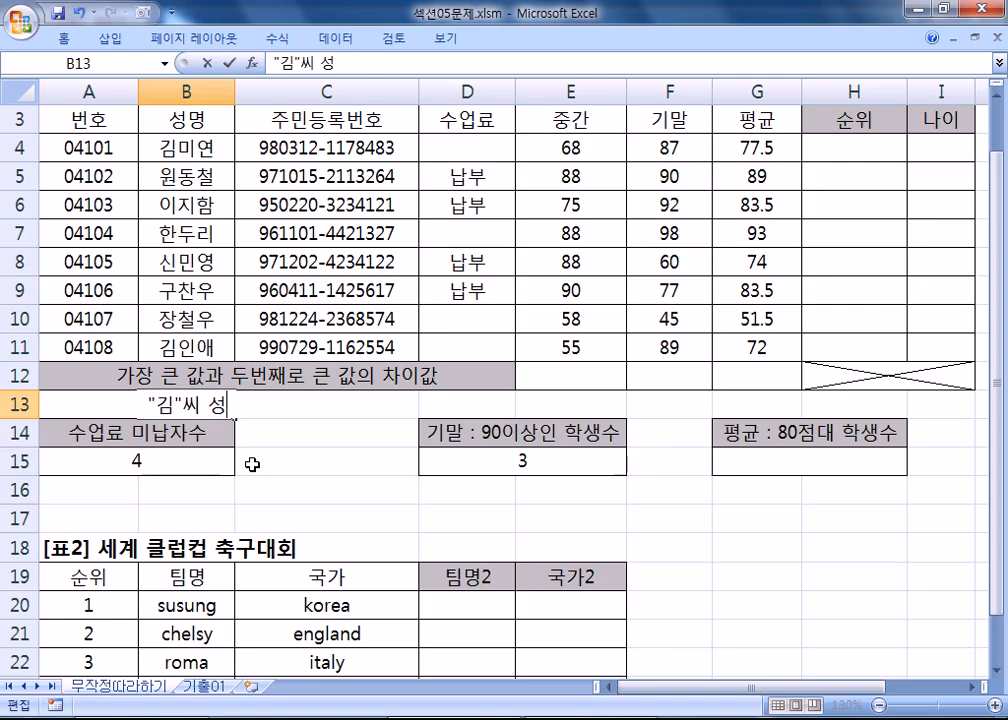
{"action": "key", "text": "Return"}
Step: Start a COUNTIF formula in C13 with the name cells B4:B11 as its range
{"action": "key", "text": "Up"}
{"action": "key", "text": "Right"}
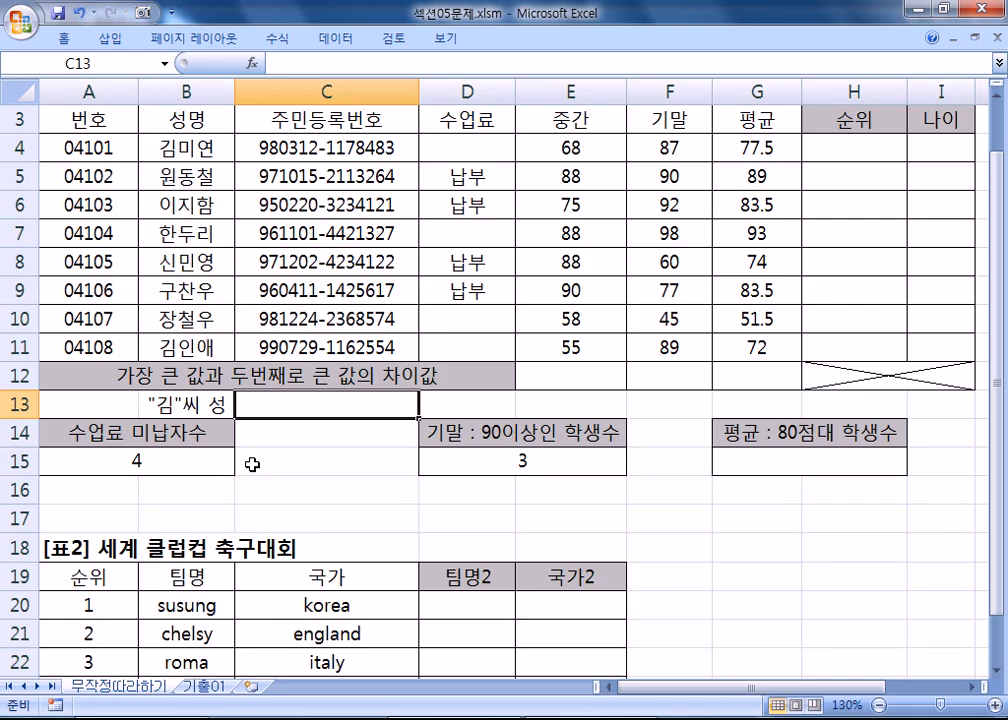
{"action": "type", "text": "="}
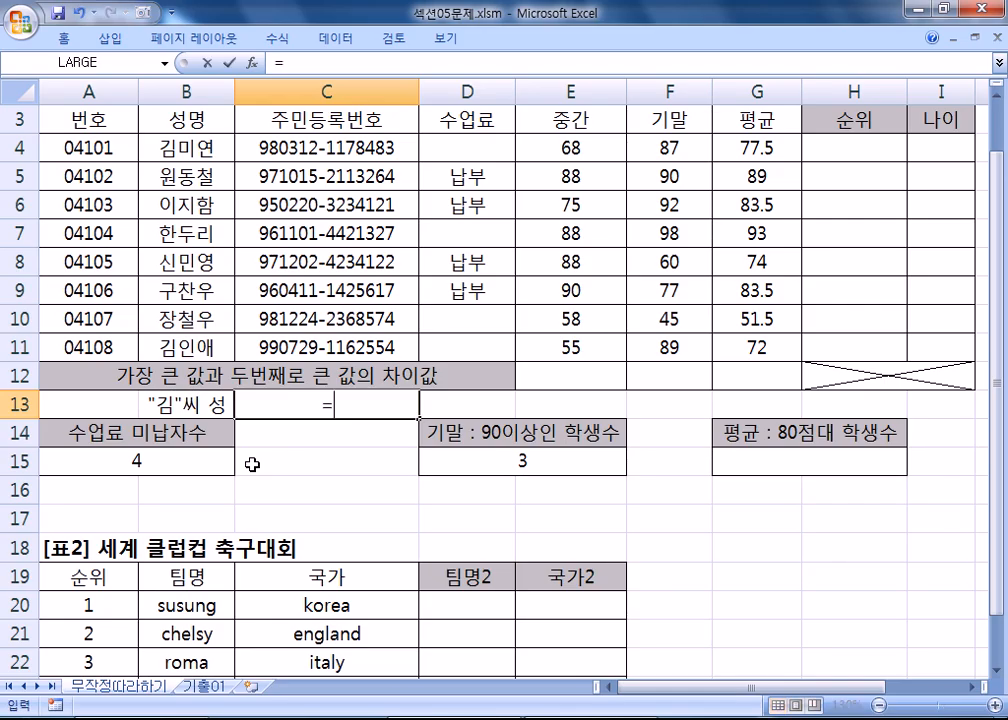
{"action": "type", "text": "COUNTIF("}
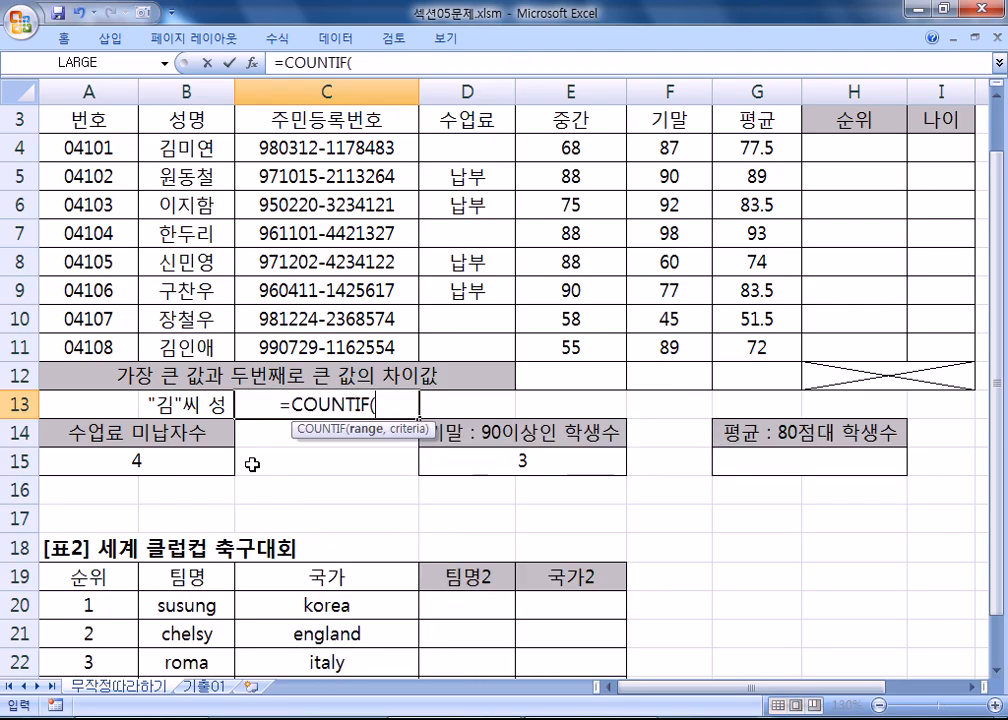
{"action": "left_click_drag", "start_coordinate": [186, 148], "coordinate": [187, 348]}
{"action": "type", "text": ","}
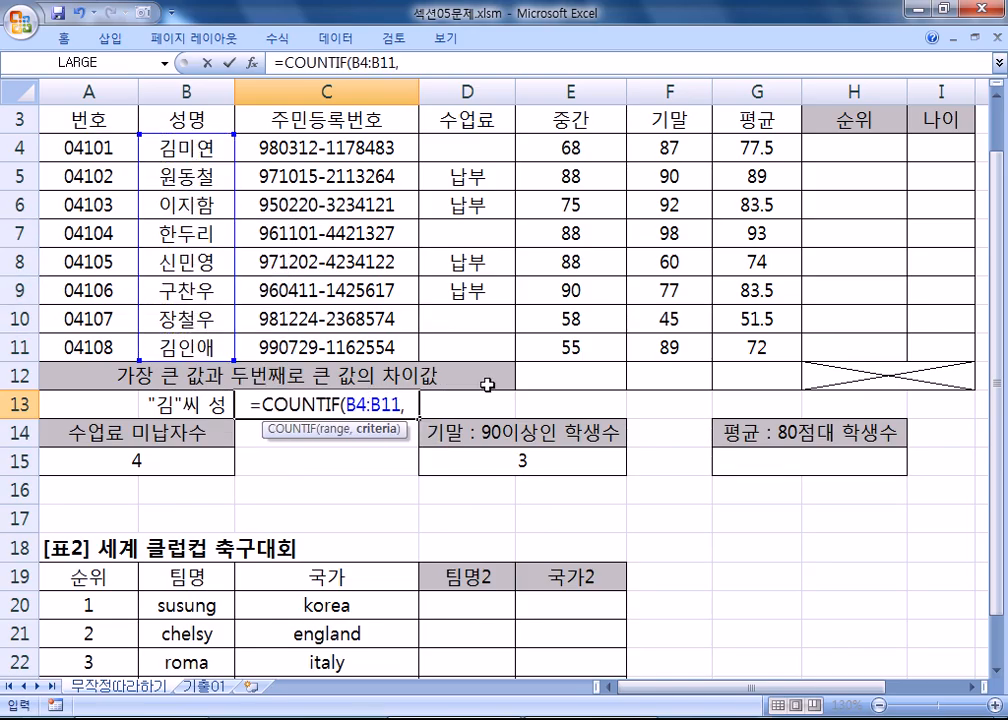
Step: Complete the C13 formula with the wildcard criterion "김*" so it reads =COUNTIF(B4:B11,"김*")
{"action": "type", "text": "\"\""}
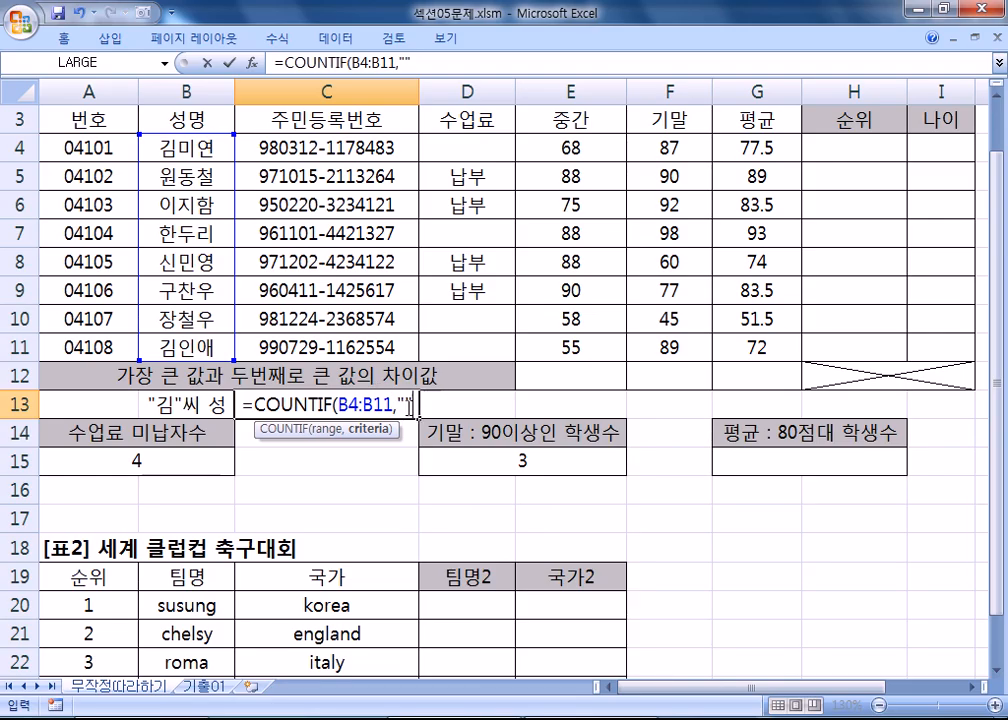
{"action": "key", "text": "F2"}
{"action": "key", "text": "Left"}
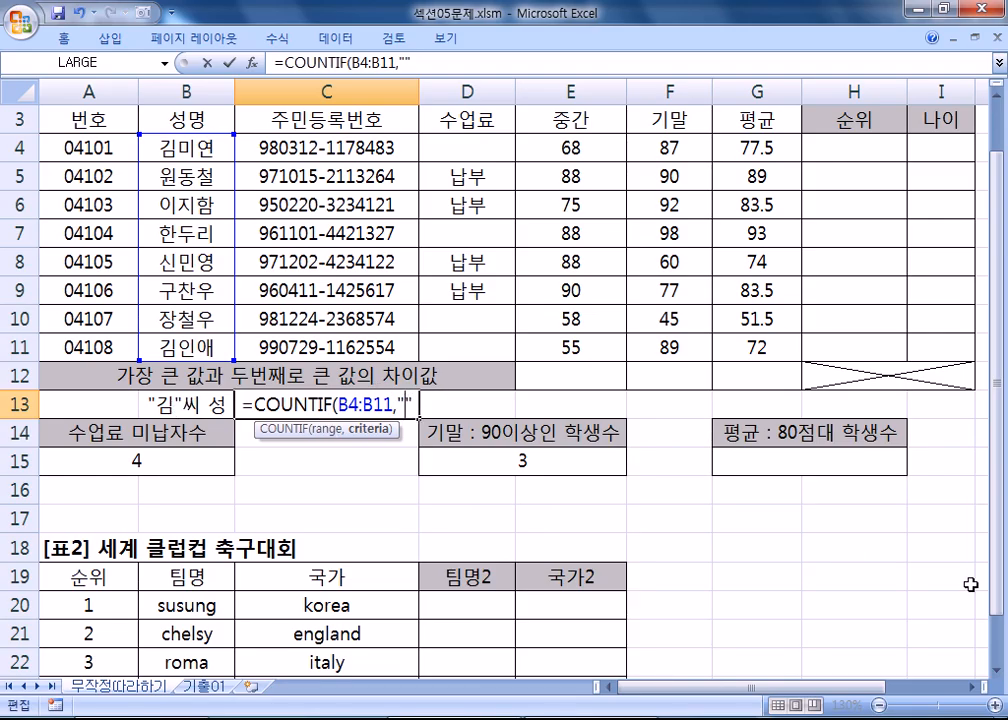
{"action": "type", "text": "RLA"}
{"action": "key", "text": "BackSpace"}
{"action": "key", "text": "BackSpace"}
{"action": "key", "text": "BackSpace"}
{"action": "type", "text": "김*"}
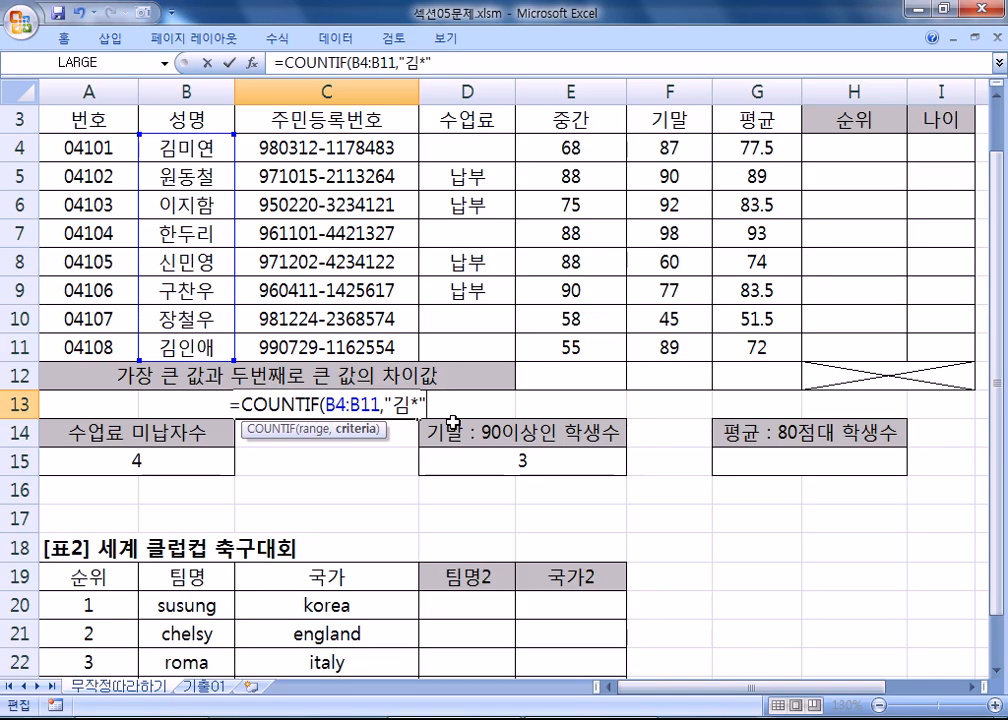
{"action": "type", "text": ")"}
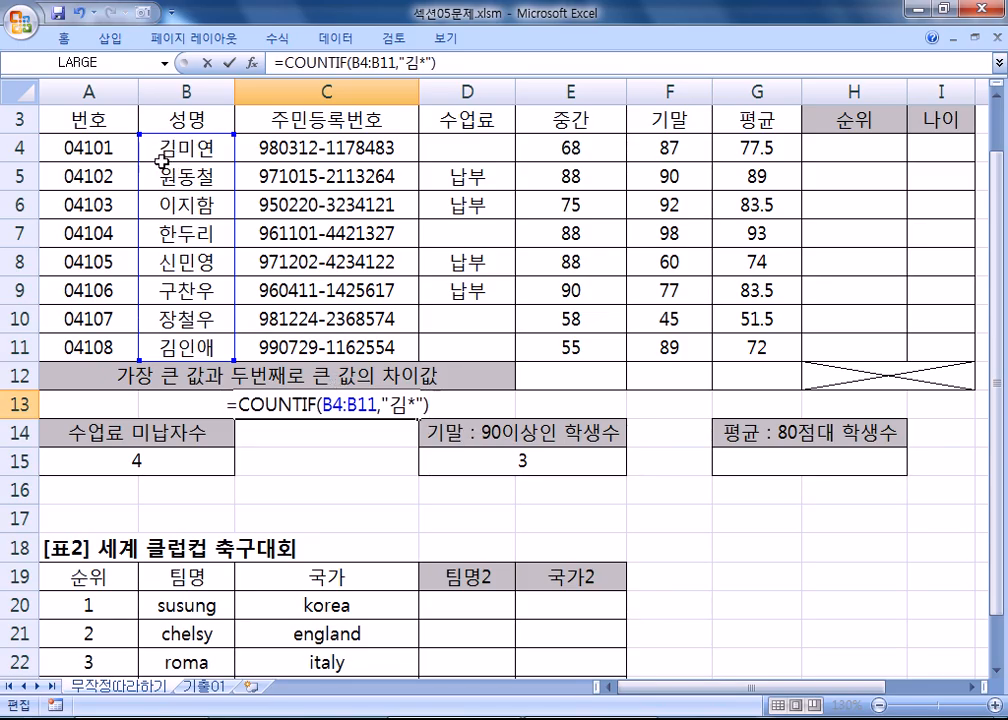
{"action": "key", "text": "Return"}
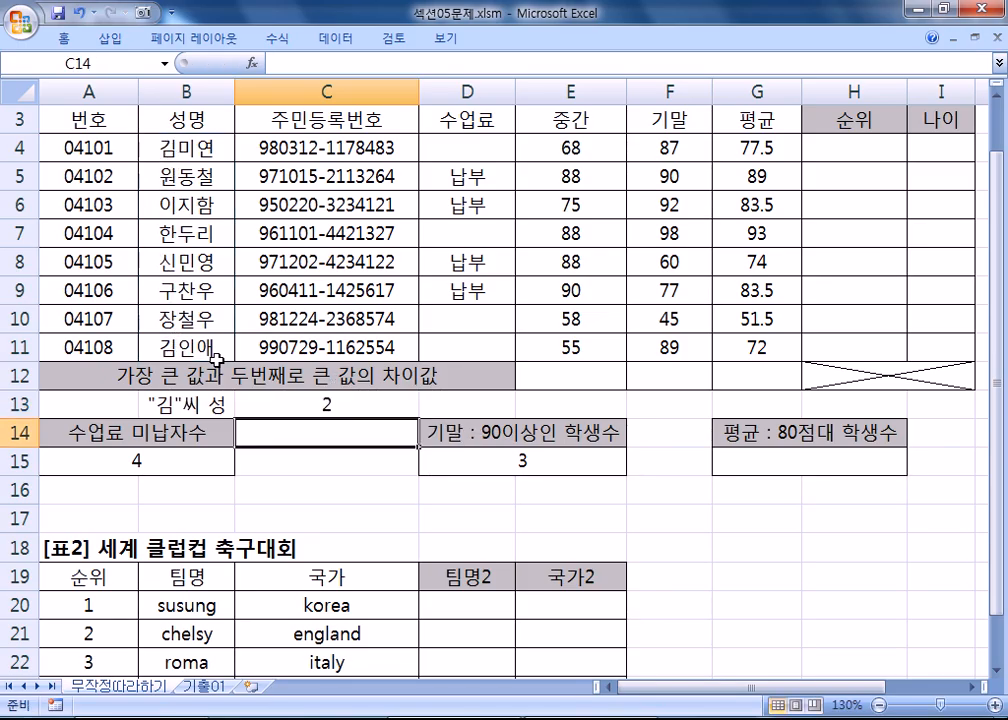
Step: Copy the COUNTIF formula text from C13 and paste it below the operator list in Notepad
{"action": "left_click", "coordinate": [346, 405]}
{"action": "double_click", "coordinate": [346, 405]}
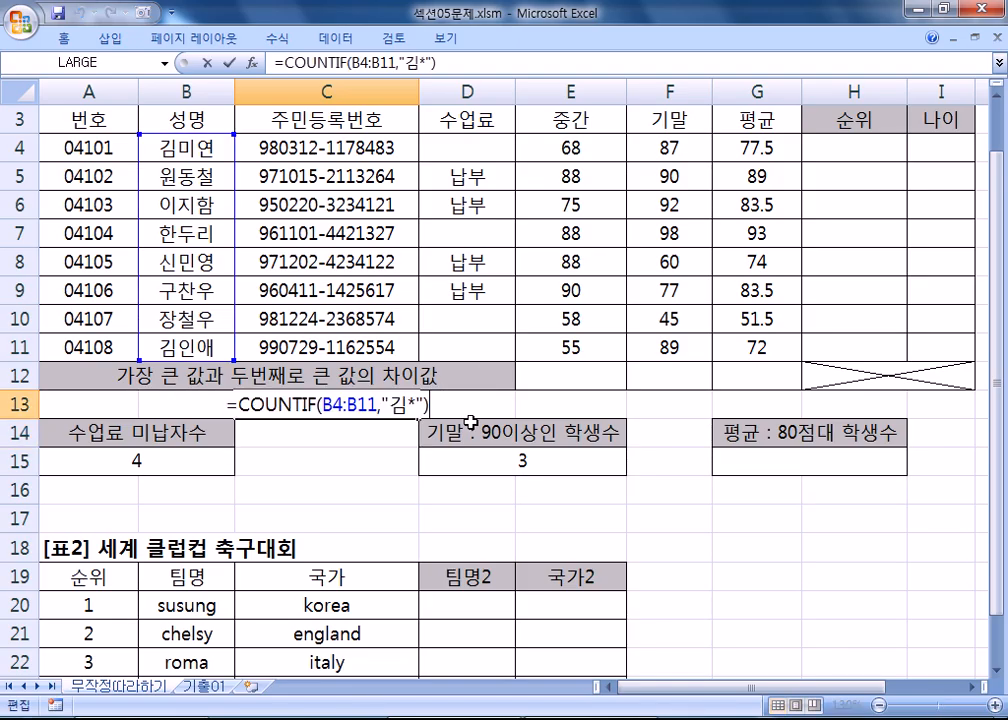
{"action": "left_click_drag", "start_coordinate": [430, 405], "coordinate": [193, 406]}
{"action": "key", "text": "ctrl+c"}
{"action": "key", "text": "alt+Tab"}
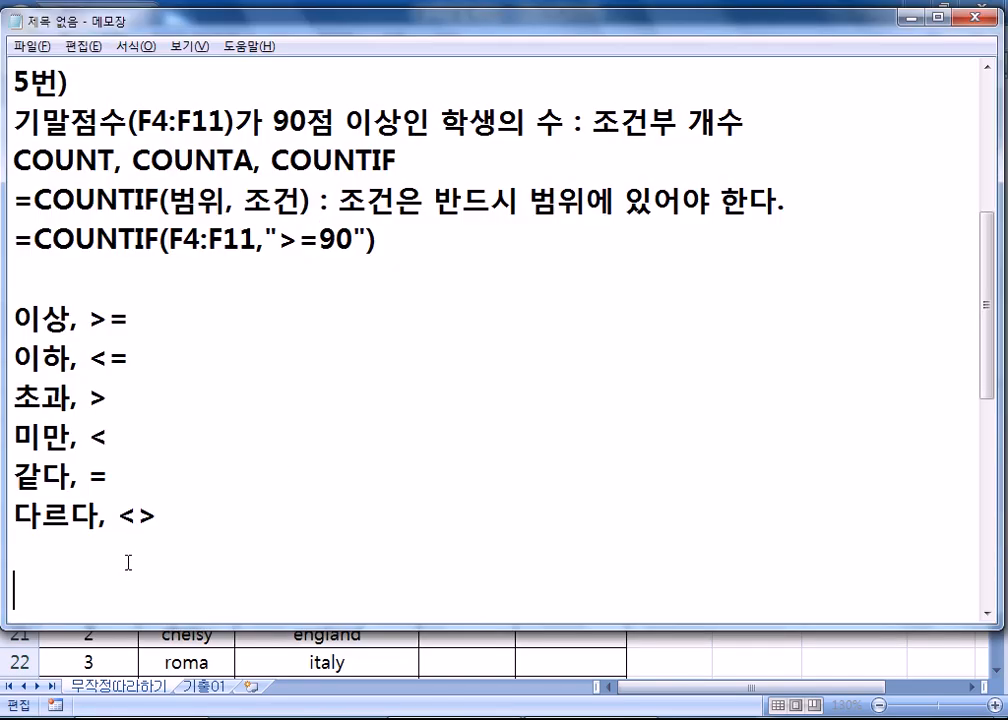
{"action": "key", "text": "Return"}
{"action": "key", "text": "ctrl+v"}
Step: Add the line "성명중에서 김씨 성을 가진 사람의 인원수" above the pasted =COUNTIF(B4:B11,"김*") formula
{"action": "left_click", "coordinate": [274, 211]}
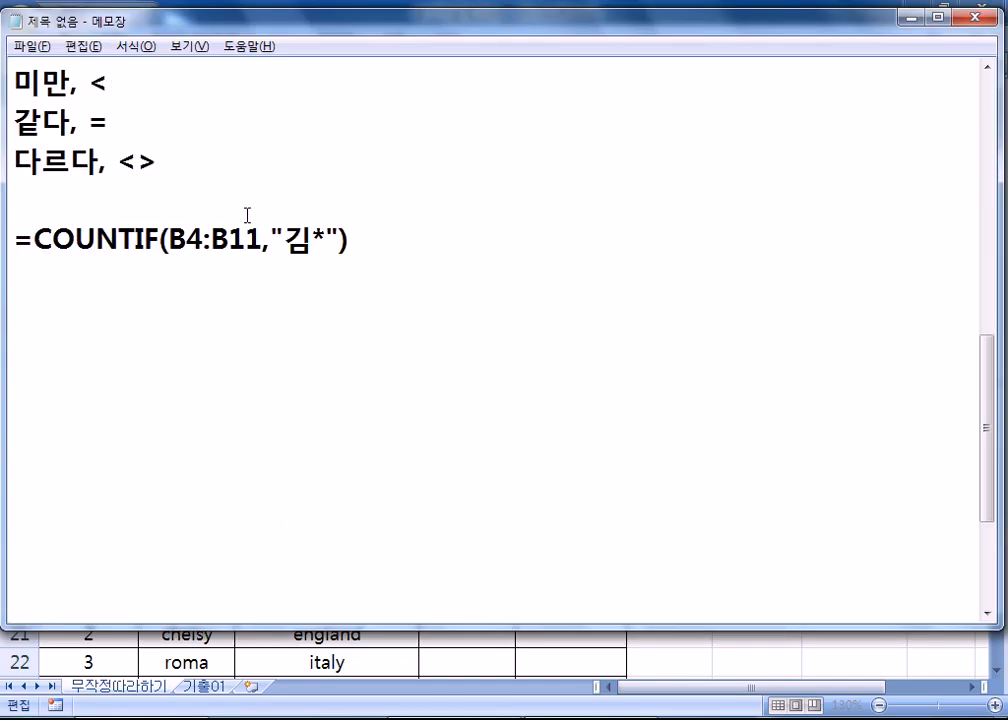
{"action": "key", "text": "Return"}
{"action": "type", "text": "성명저"}
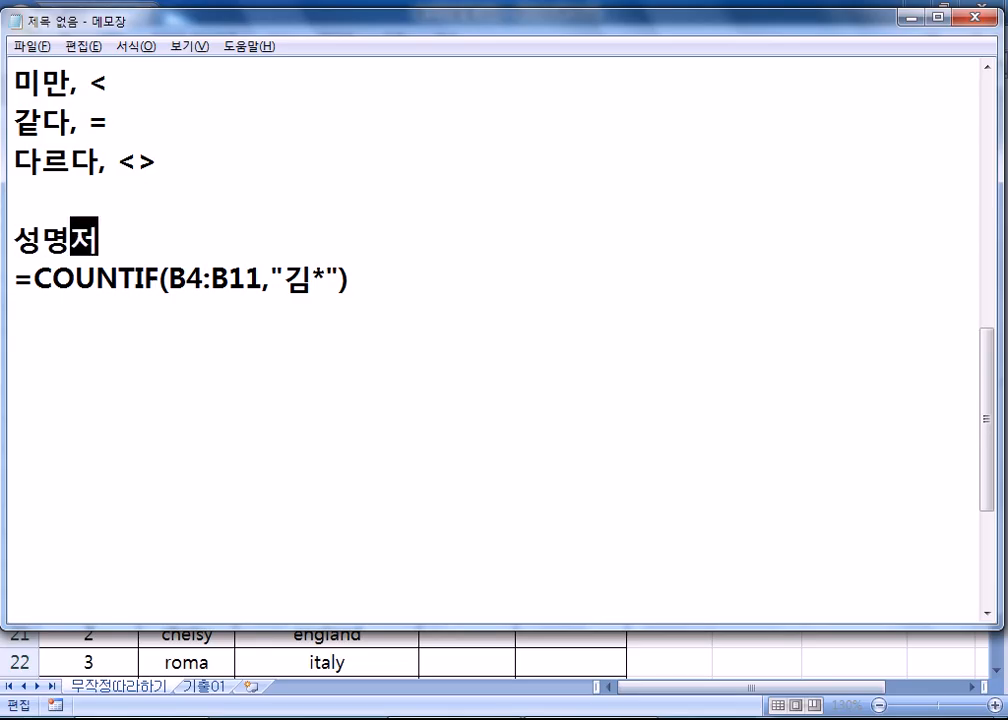
{"action": "key", "text": "BackSpace"}
{"action": "type", "text": "중에서"}
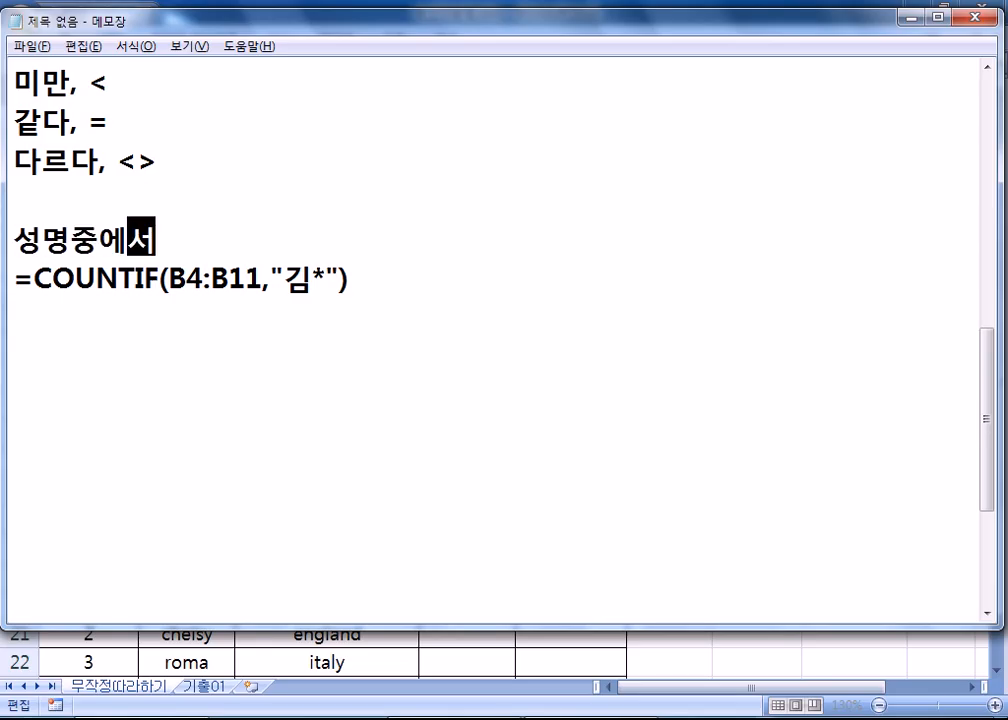
{"action": "type", "text": " 김ㅆㅣ 서"}
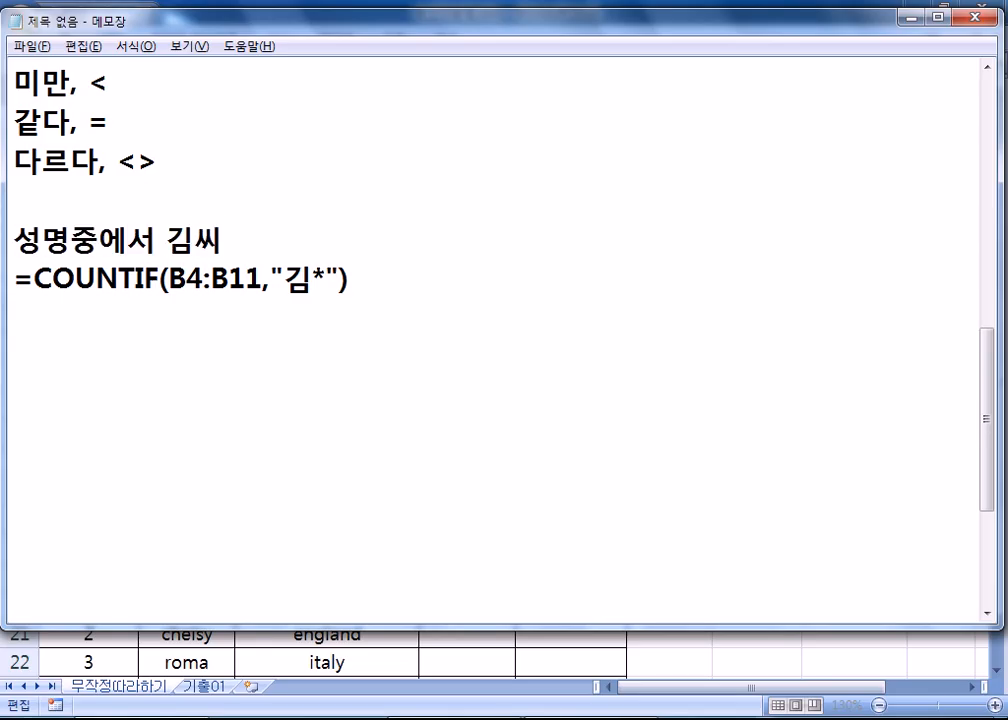
{"action": "type", "text": "ㅇ을 가진 사람"}
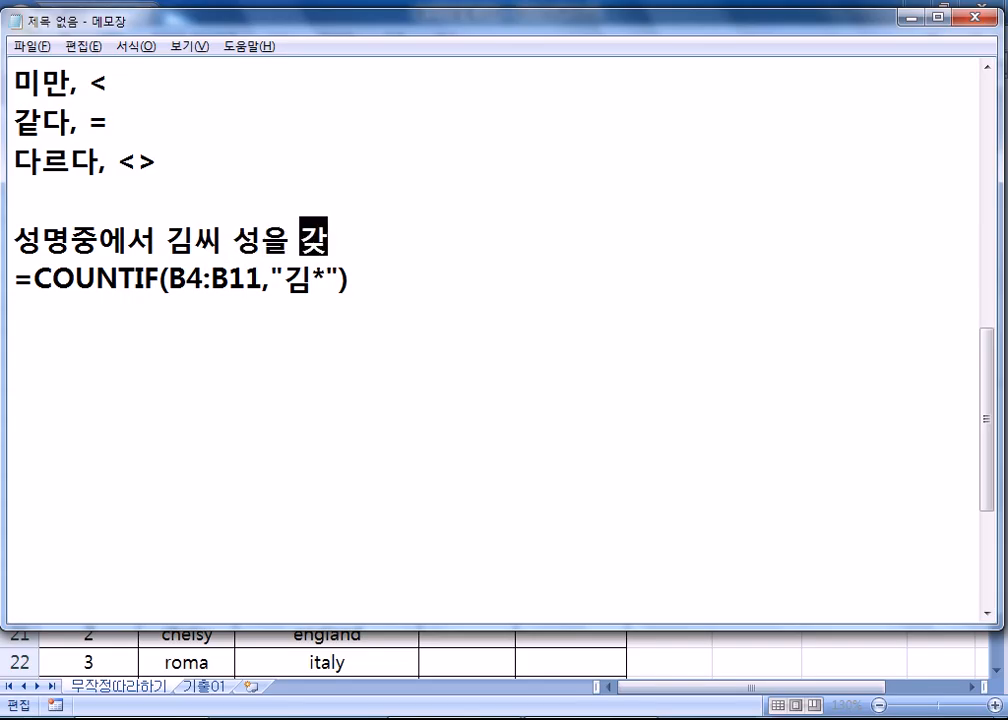
{"action": "type", "text": "의 인원수"}
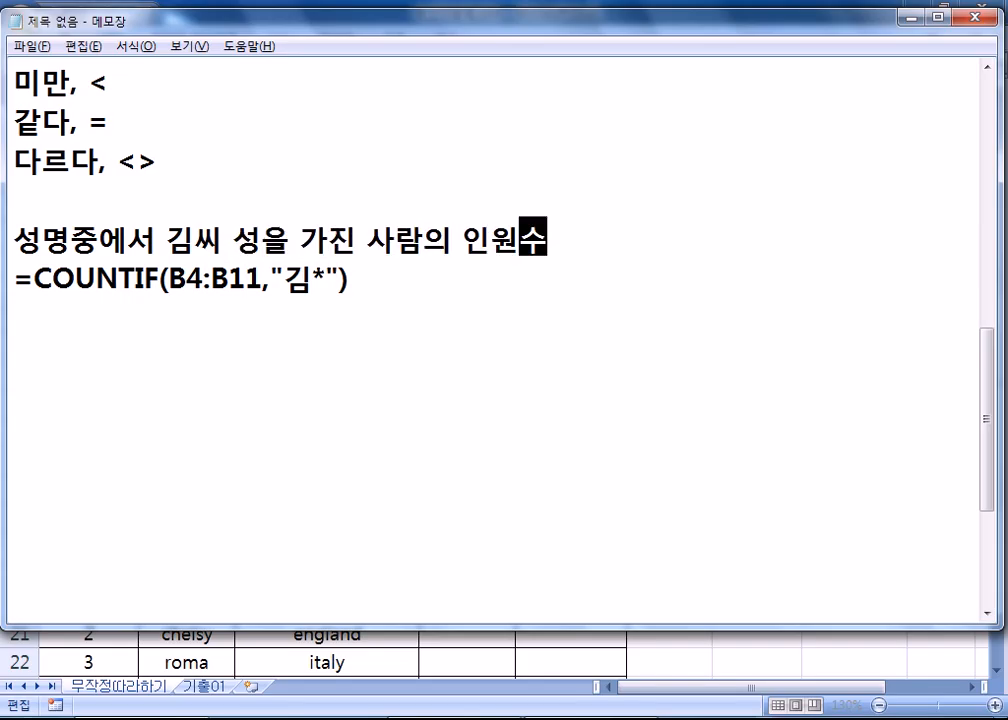
Step: Insert an equals sign before 김* in the Notepad formula so it reads =COUNTIF(B4:B11,"=김*")
{"action": "key", "text": "Down"}
{"action": "key", "text": "Left"}
{"action": "key", "text": "Left"}
{"action": "key", "text": "Left"}
{"action": "key", "text": "Left"}
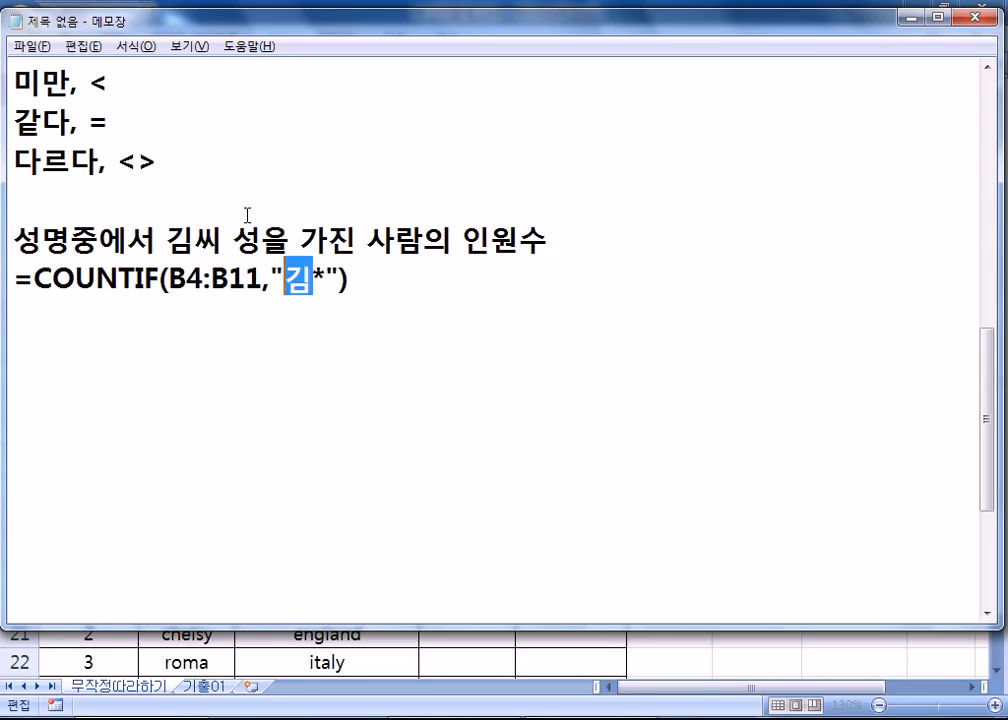
{"action": "key", "text": "shift+Right"}
{"action": "key", "text": "shift+Right"}
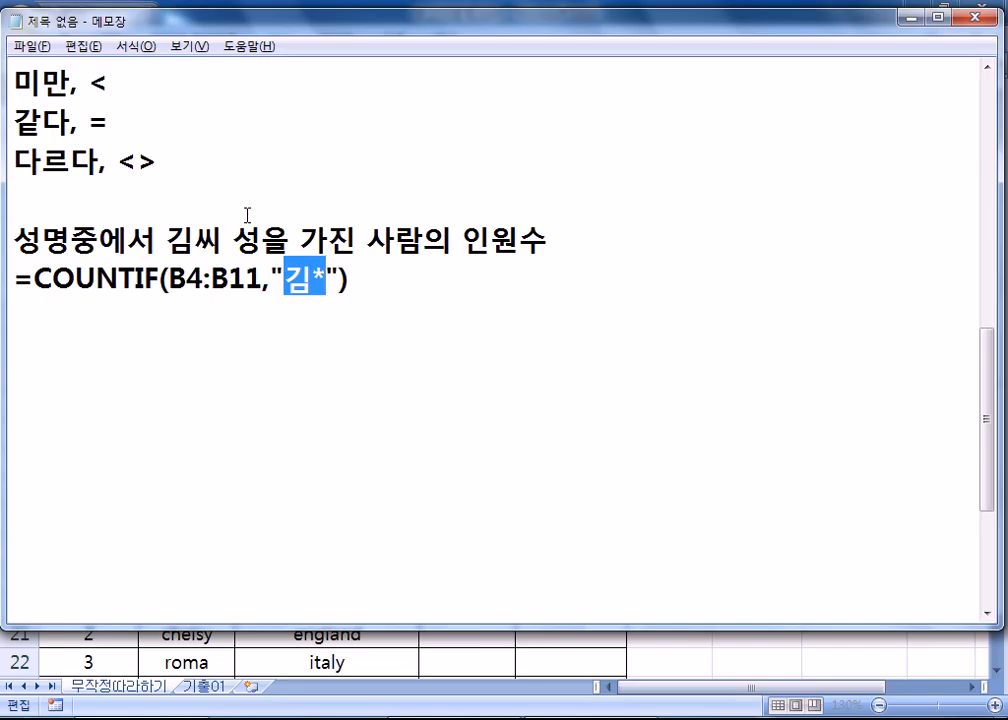
{"action": "key", "text": "Left"}
{"action": "key", "text": "Left"}
{"action": "type", "text": "="}
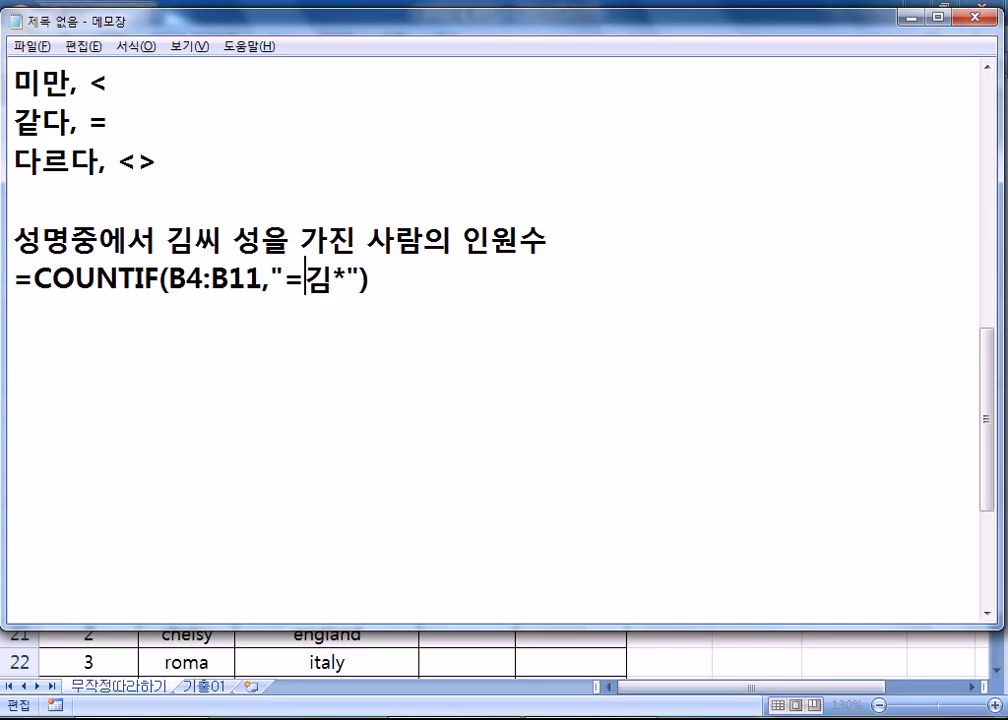
Step: Switch to Excel and change the C13 formula to =COUNTIF(B4:B11,"=김*")
{"action": "key", "text": "alt+Tab"}
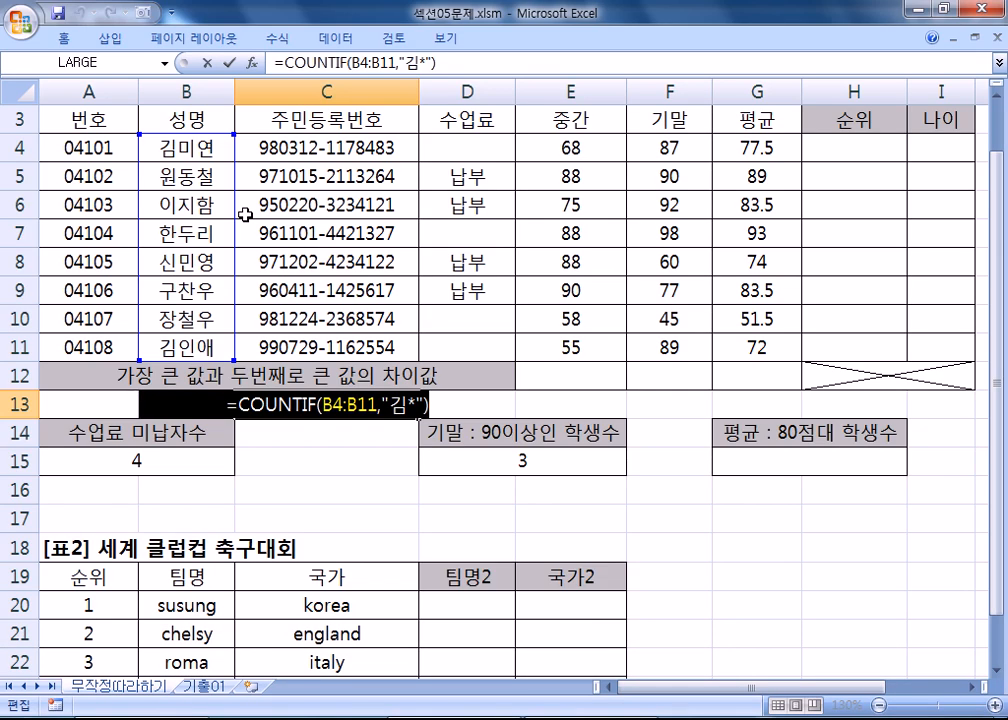
{"action": "key", "text": "Left"}
{"action": "key", "text": "Right"}
{"action": "key", "text": "Right"}
{"action": "key", "text": "Right"}
{"action": "key", "text": "Right"}
{"action": "key", "text": "Right"}
{"action": "key", "text": "Right"}
{"action": "key", "text": "Right"}
{"action": "key", "text": "Right"}
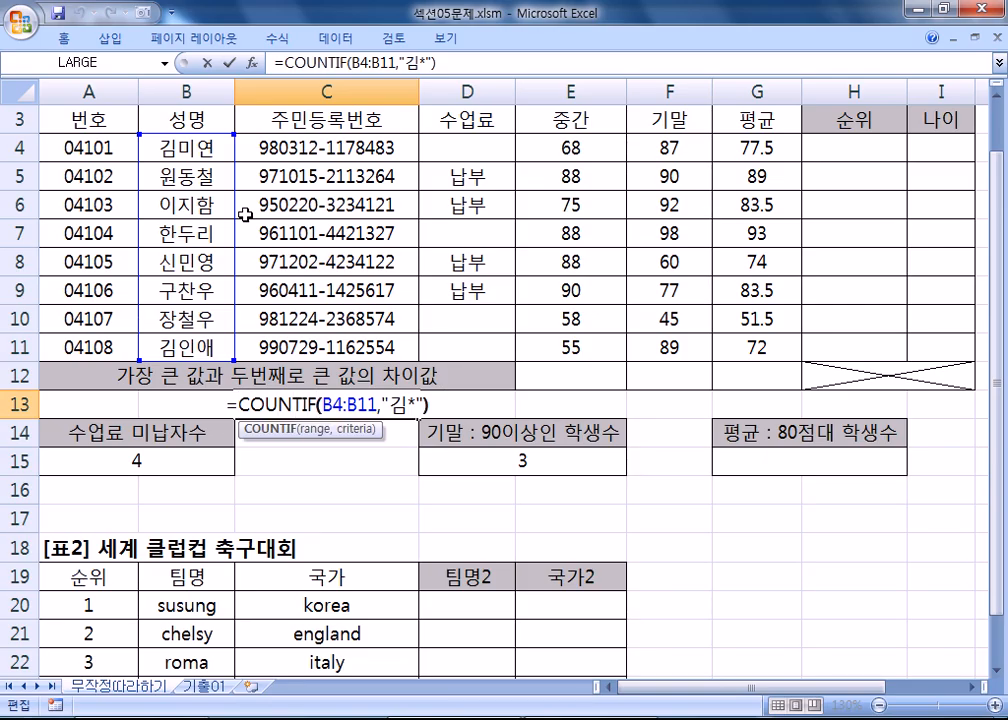
{"action": "key", "text": "Right"}
{"action": "key", "text": "Right"}
{"action": "key", "text": "Right"}
{"action": "key", "text": "Right"}
{"action": "key", "text": "Right"}
{"action": "key", "text": "Right"}
{"action": "key", "text": "Right"}
{"action": "key", "text": "Right"}
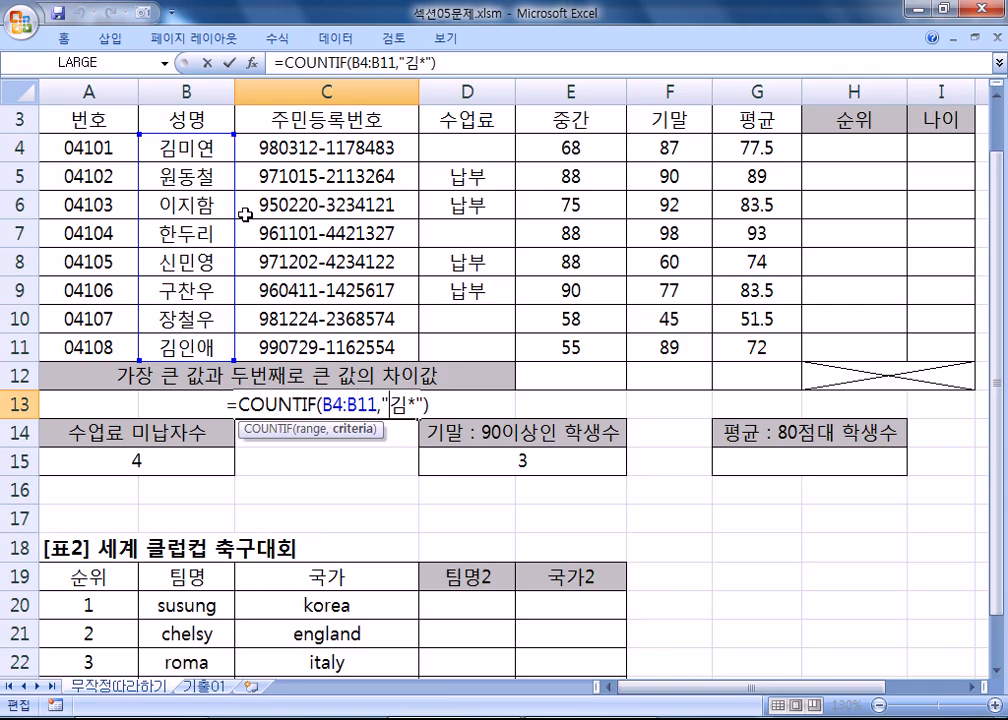
{"action": "type", "text": "="}
{"action": "key", "text": "Return"}
{"action": "key", "text": "Up"}
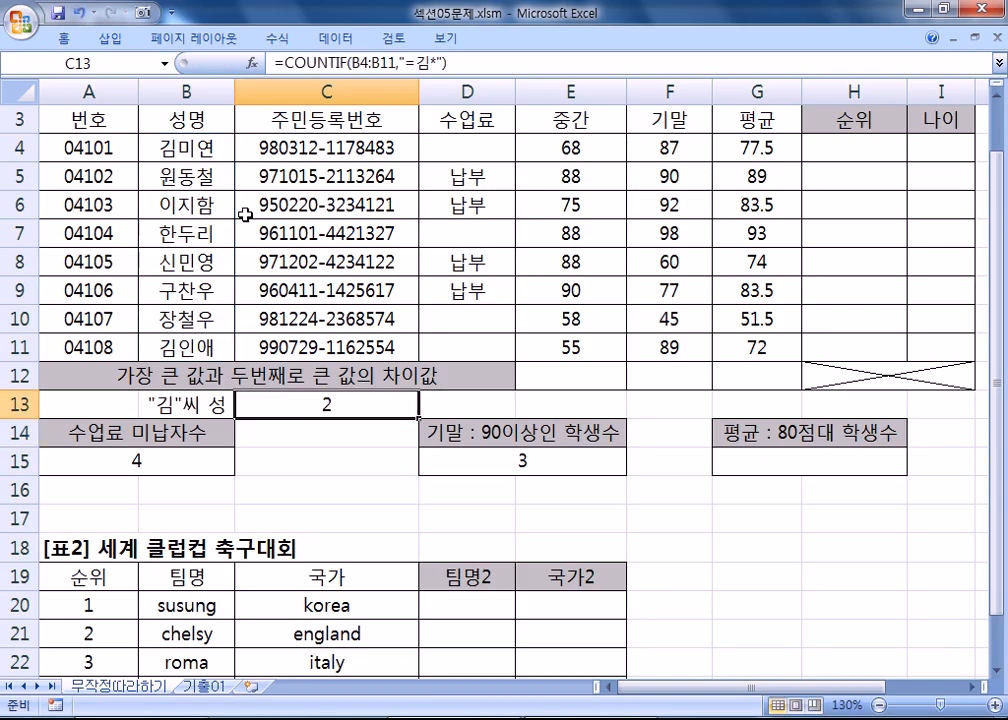
Step: Switch to Notepad and compare the operator and value parts of the "=김*" criterion with those of ">=90"
{"action": "key", "text": "alt+Tab"}
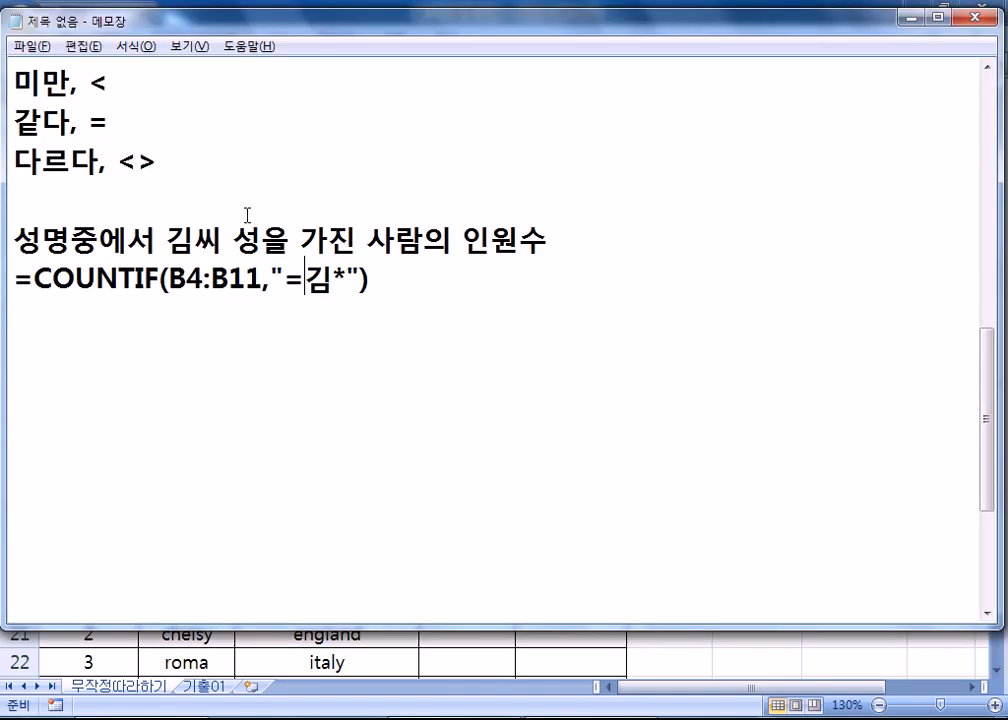
{"action": "key", "text": "shift+Right"}
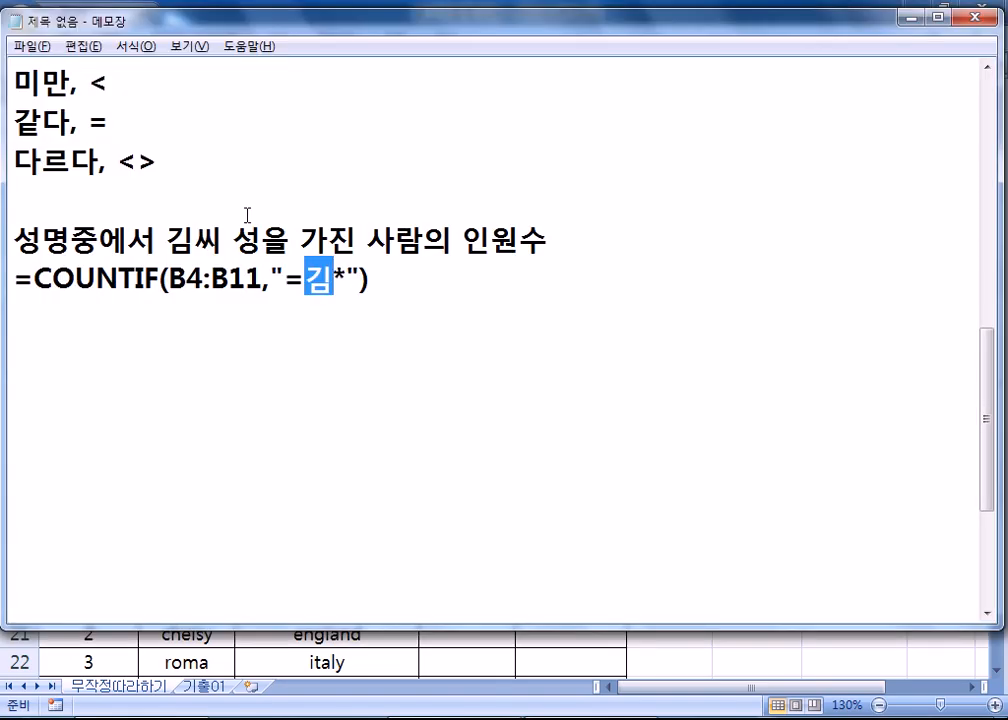
{"action": "key", "text": "Right"}
{"action": "key", "text": "Left"}
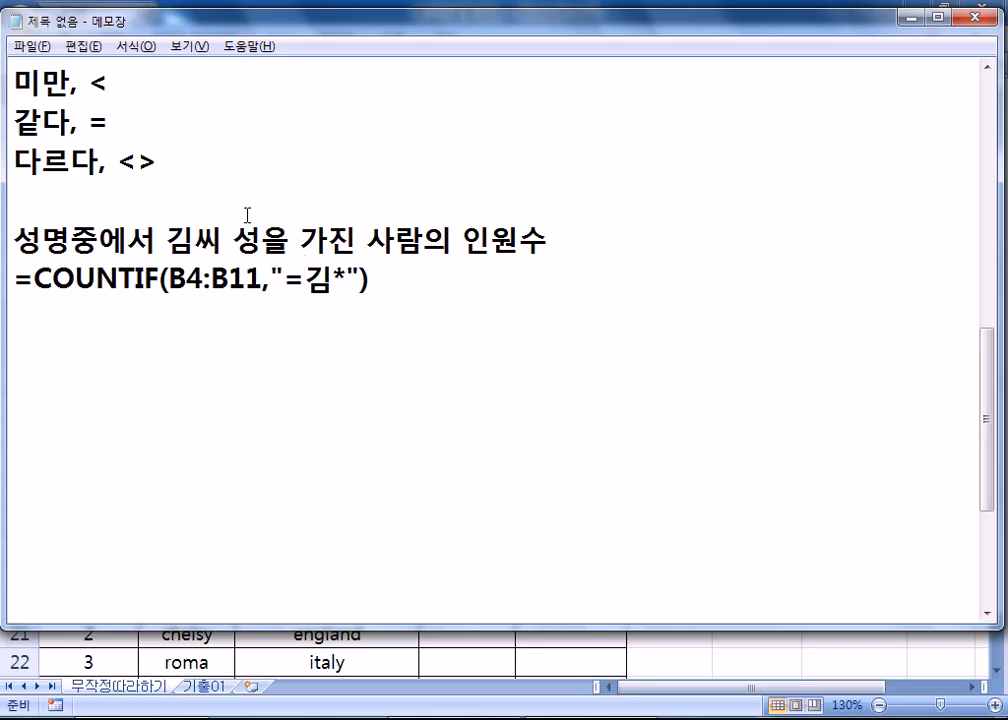
{"action": "key", "text": "shift+Right"}
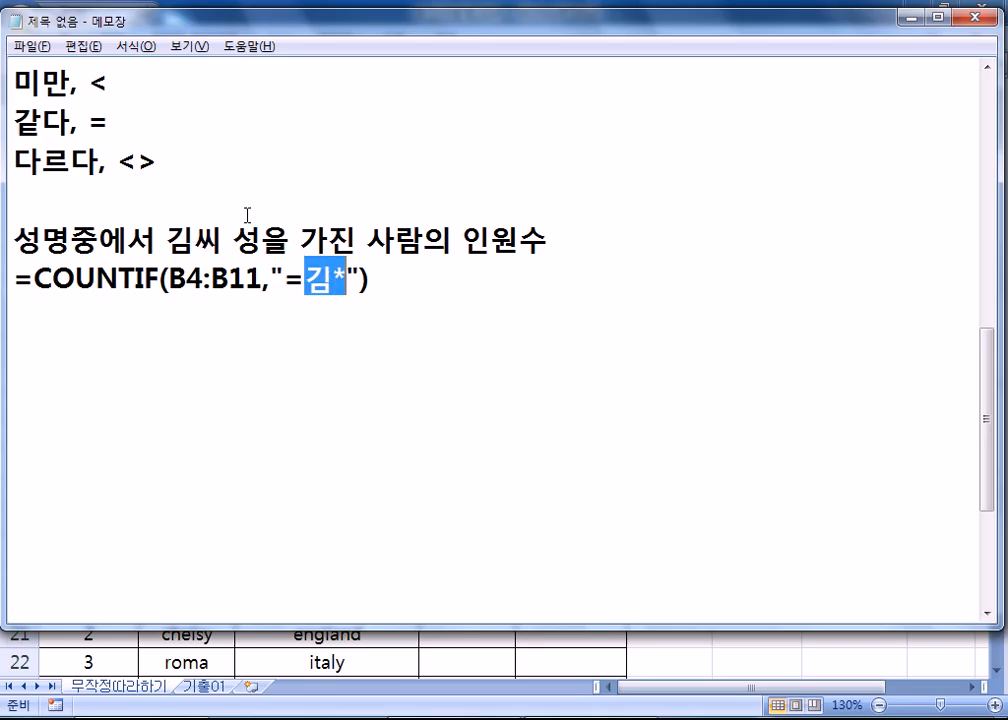
{"action": "key", "text": "Right"}
{"action": "key", "text": "Left"}
{"action": "key", "text": "shift+Left"}
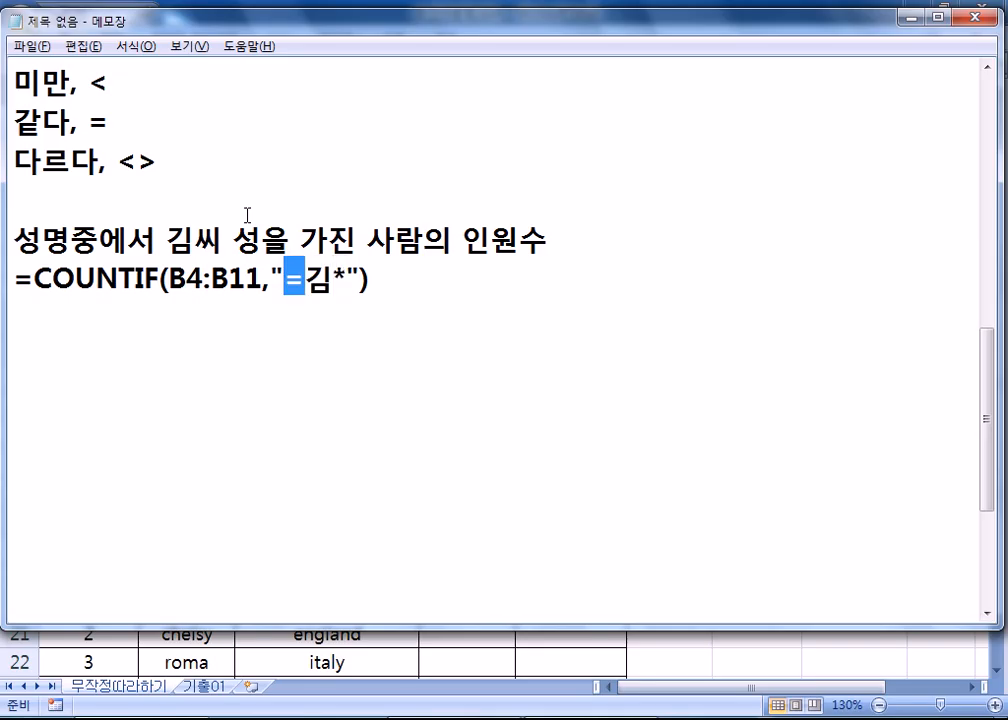
{"action": "scroll", "coordinate": [247, 215], "scroll_direction": "up", "scroll_amount": 2}
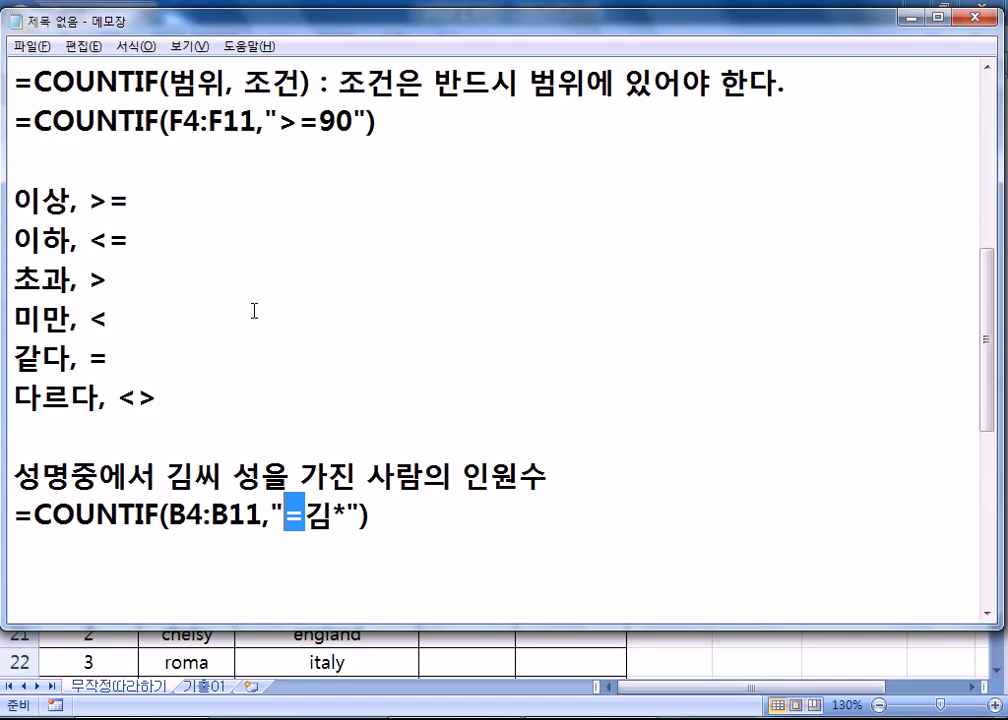
{"action": "left_click_drag", "start_coordinate": [319, 123], "coordinate": [355, 123]}
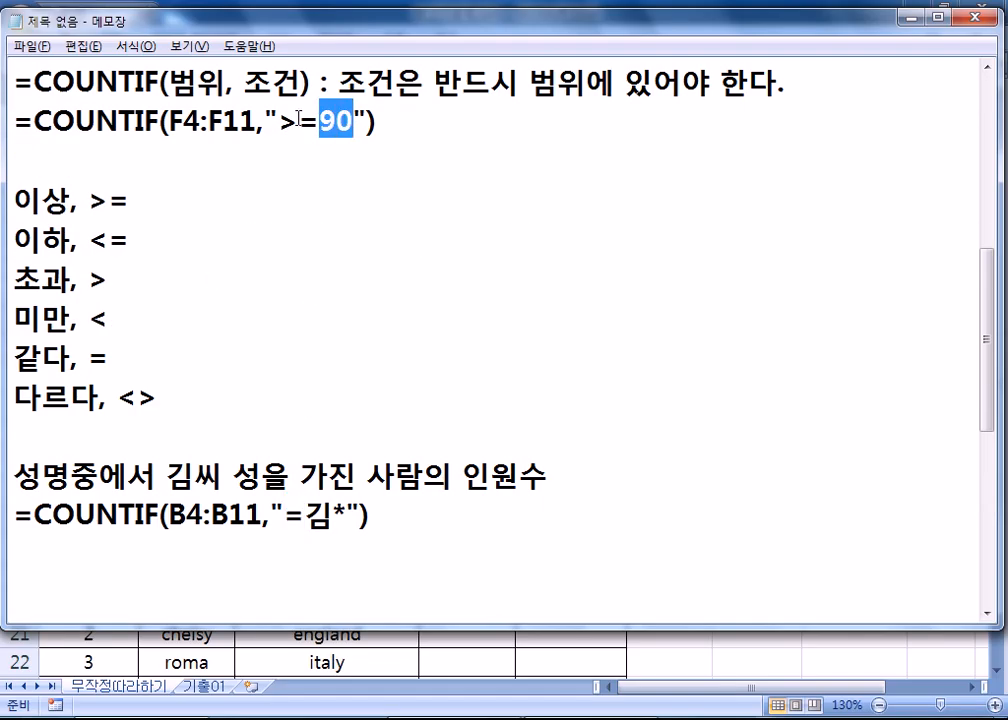
{"action": "scroll", "coordinate": [310, 420], "scroll_direction": "down", "scroll_amount": 1}
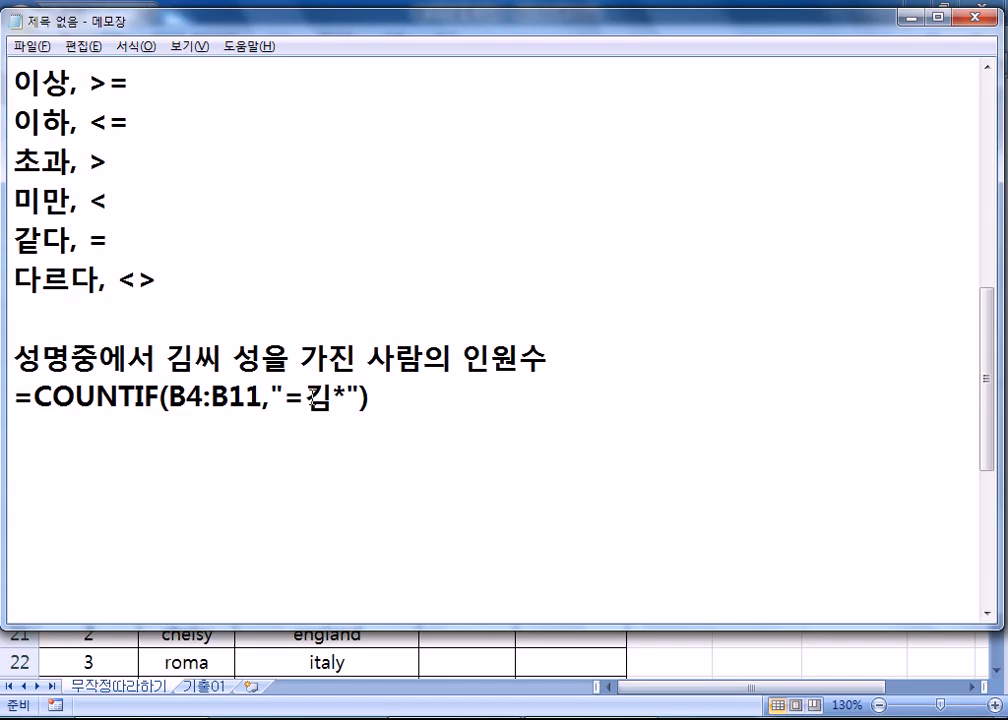
{"action": "left_click_drag", "start_coordinate": [306, 398], "coordinate": [347, 398]}
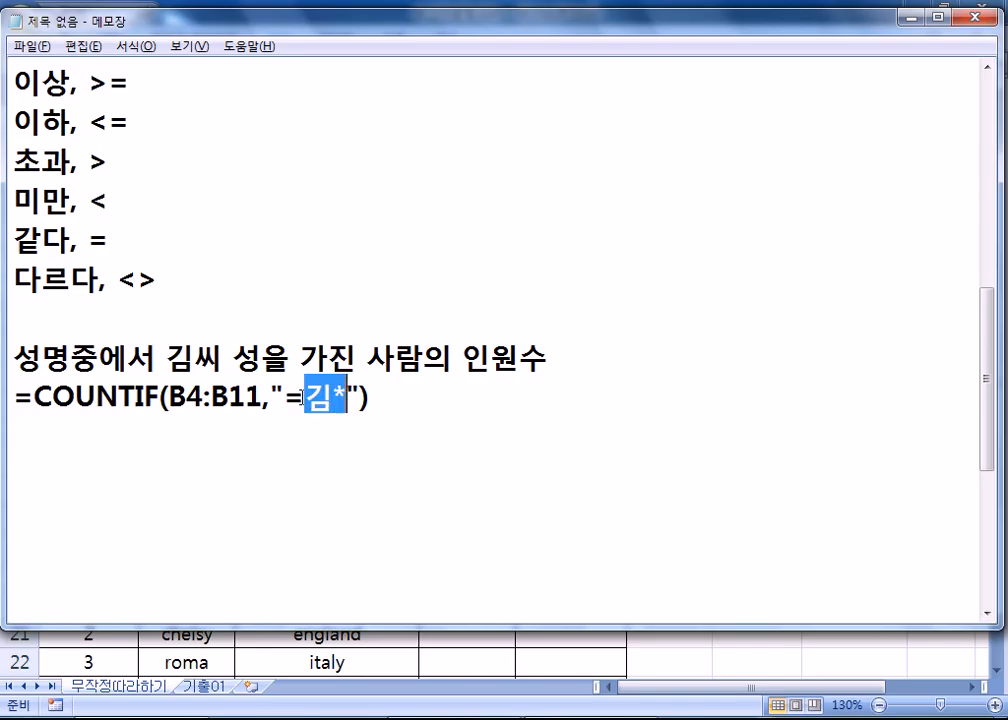
{"action": "left_click_drag", "start_coordinate": [285, 398], "coordinate": [300, 398]}
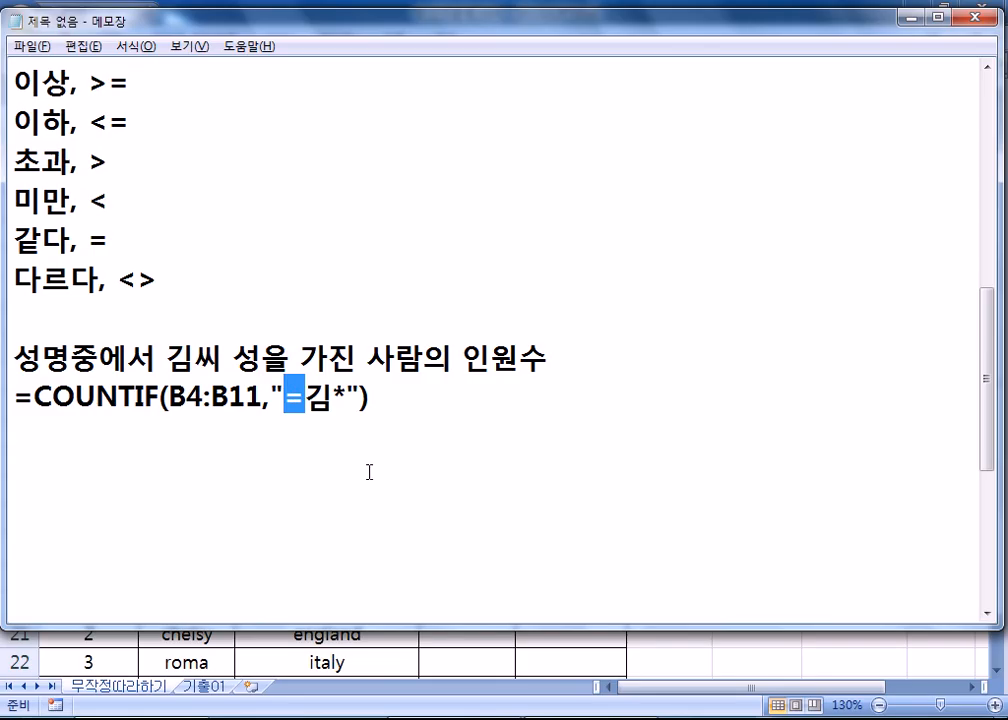
Step: Duplicate the "=김*" formula line below itself and remove the criterion's equals sign so the copy reads =COUNTIF(B4:B11,"김*")
{"action": "key", "text": "Home"}
{"action": "key", "text": "shift+Down"}
{"action": "key", "text": "ctrl+c"}
{"action": "key", "text": "Down"}
{"action": "key", "text": "ctrl+v"}
{"action": "key", "text": "Left"}
{"action": "key", "text": "Left"}
{"action": "key", "text": "Left"}
{"action": "key", "text": "Left"}
{"action": "key", "text": "Left"}
{"action": "key", "text": "Left"}
{"action": "key", "text": "Delete"}
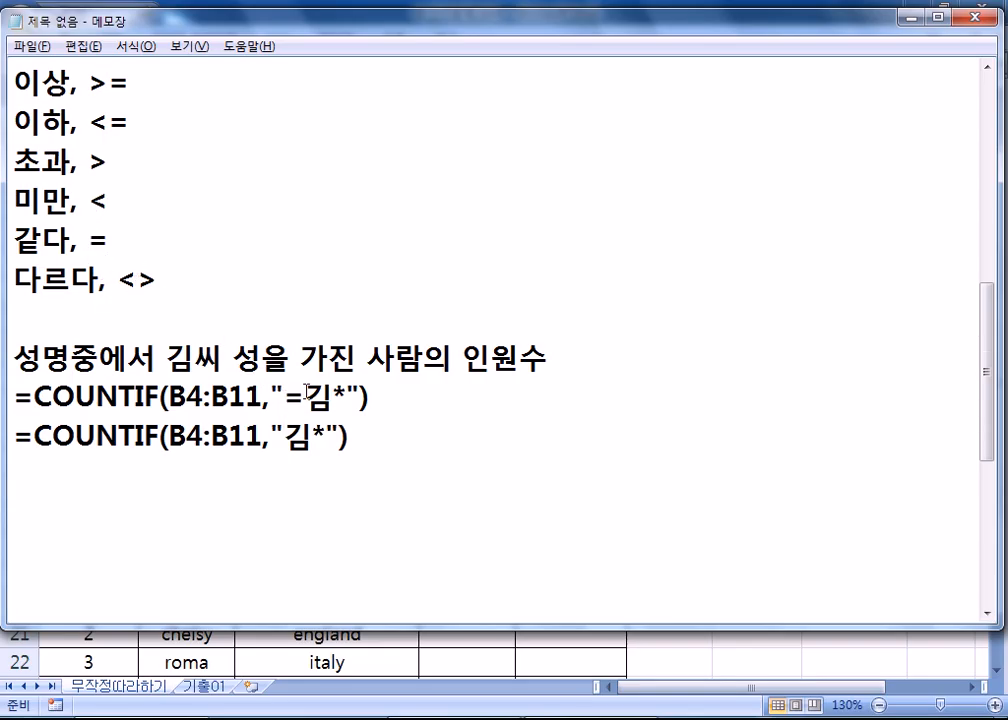
Step: Copy the line "성명중에서 김씨 성을 가진 사람의 인원수" and paste it after a blank line below the two wildcard formulas
{"action": "left_click_drag", "start_coordinate": [116, 281], "coordinate": [157, 292]}
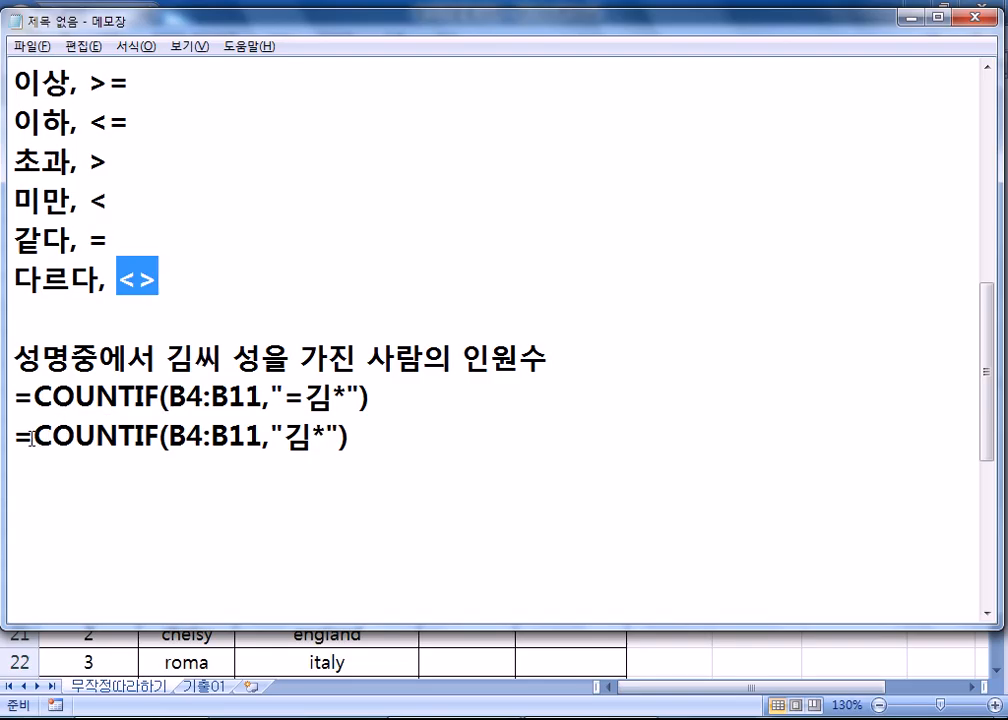
{"action": "left_click_drag", "start_coordinate": [18, 355], "coordinate": [16, 394]}
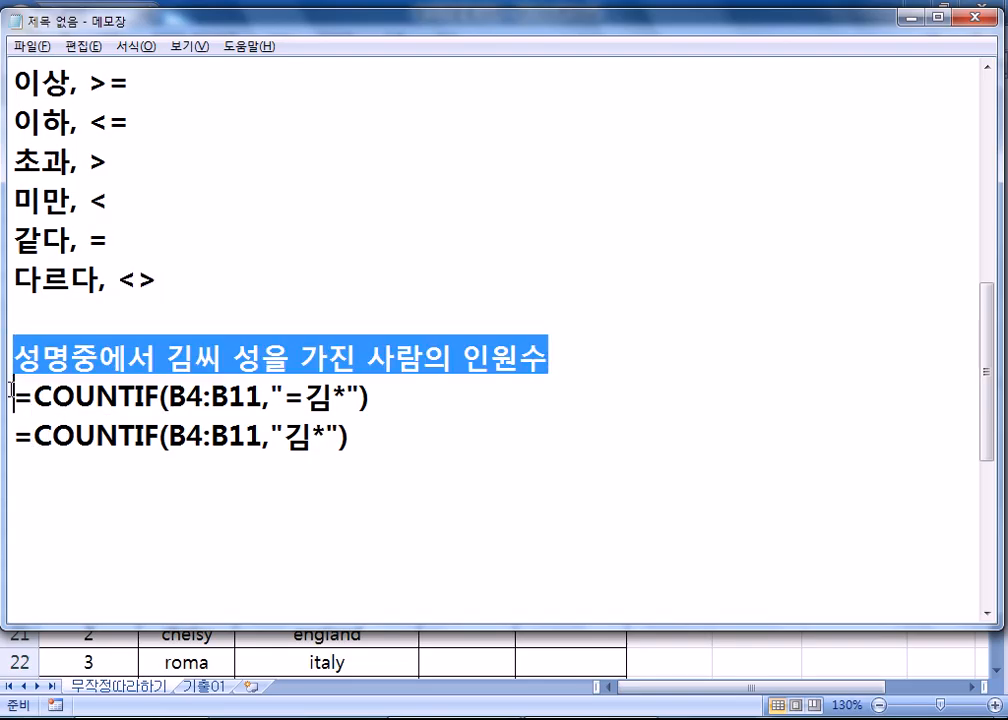
{"action": "left_click", "coordinate": [16, 475]}
{"action": "key", "text": "Return"}
{"action": "key", "text": "ctrl+v"}
{"action": "left_click", "coordinate": [263, 525]}
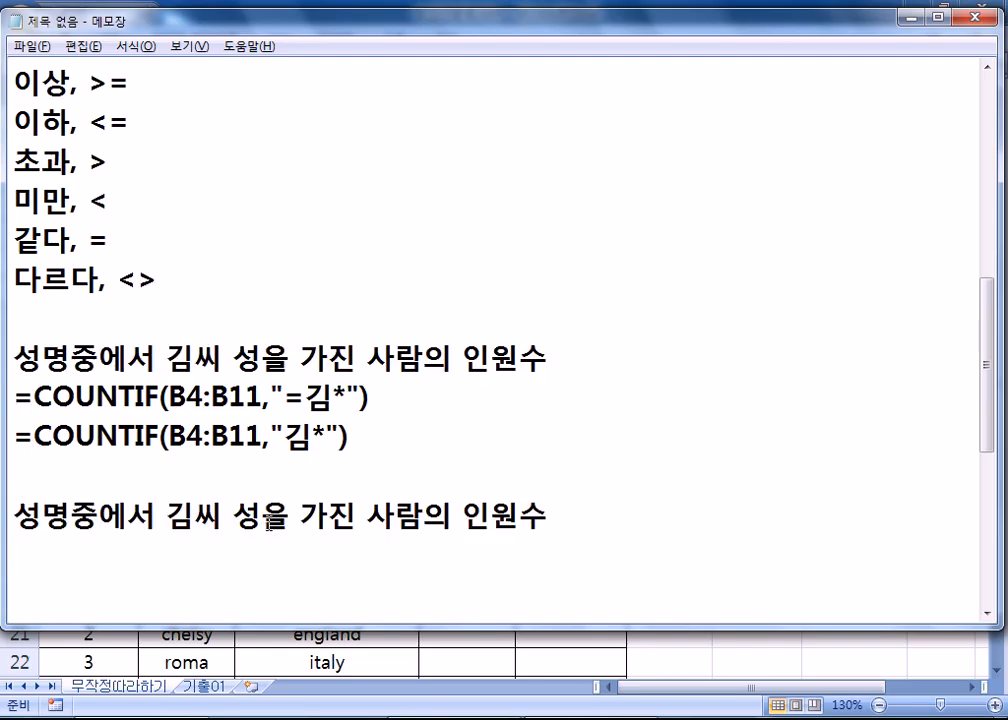
Step: Reword the pasted description to "성명중에서 김씨가 아닌 사람의 인원수"
{"action": "key", "text": "BackSpace"}
{"action": "key", "text": "BackSpace"}
{"action": "type", "text": "RK"}
{"action": "key", "text": "BackSpace"}
{"action": "key", "text": "BackSpace"}
{"action": "type", "text": "가 아닌"}
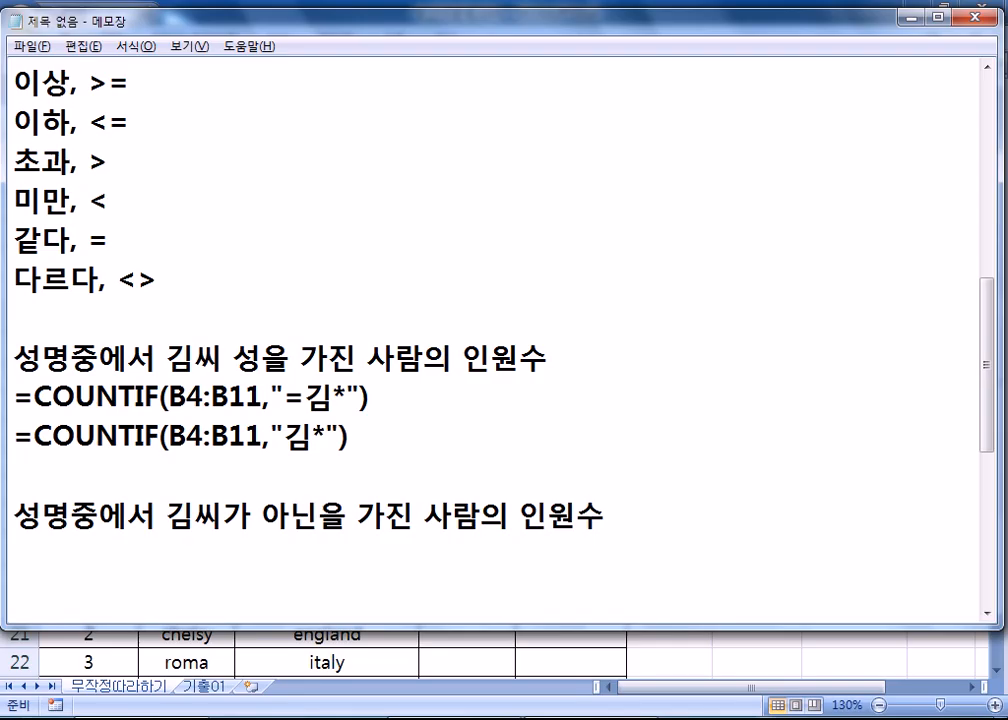
{"action": "key", "text": "Delete"}
{"action": "key", "text": "Delete"}
{"action": "key", "text": "Delete"}
{"action": "key", "text": "Delete"}
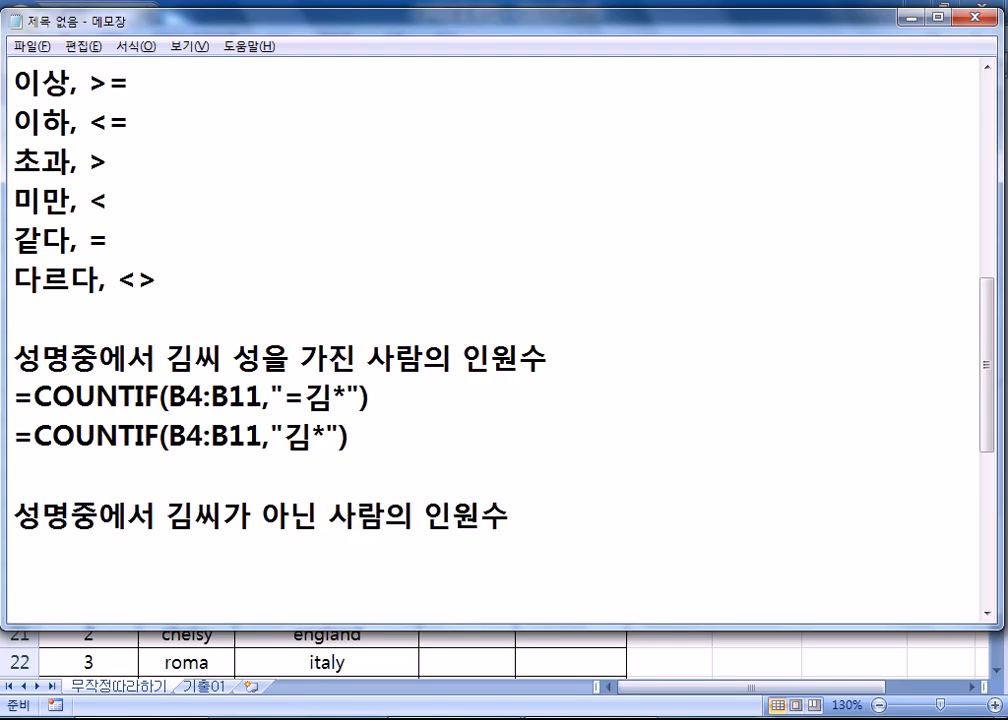
Step: Copy the "=김*" formula below the new description and change its operator so it reads =COUNTIF(B4:B11,"<>김*")
{"action": "left_click_drag", "start_coordinate": [15, 397], "coordinate": [22, 428]}
{"action": "key", "text": "ctrl+c"}
{"action": "left_click", "coordinate": [218, 556]}
{"action": "key", "text": "ctrl+v"}
{"action": "scroll", "coordinate": [513, 596], "scroll_direction": "down", "scroll_amount": 2}
{"action": "left_click_drag", "start_coordinate": [286, 322], "coordinate": [305, 322]}
{"action": "type", "text": "<>"}
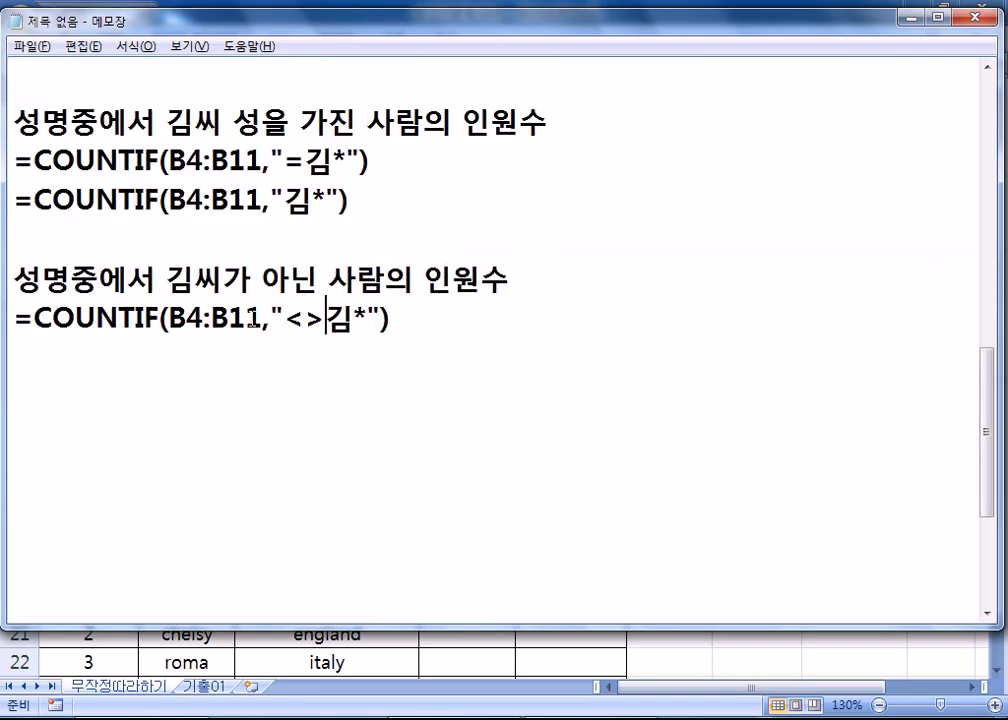
Step: Review the <> operator in the new formula against the operator list and the earlier COUNTIF examples in the notes
{"action": "left_click_drag", "start_coordinate": [331, 307], "coordinate": [285, 320]}
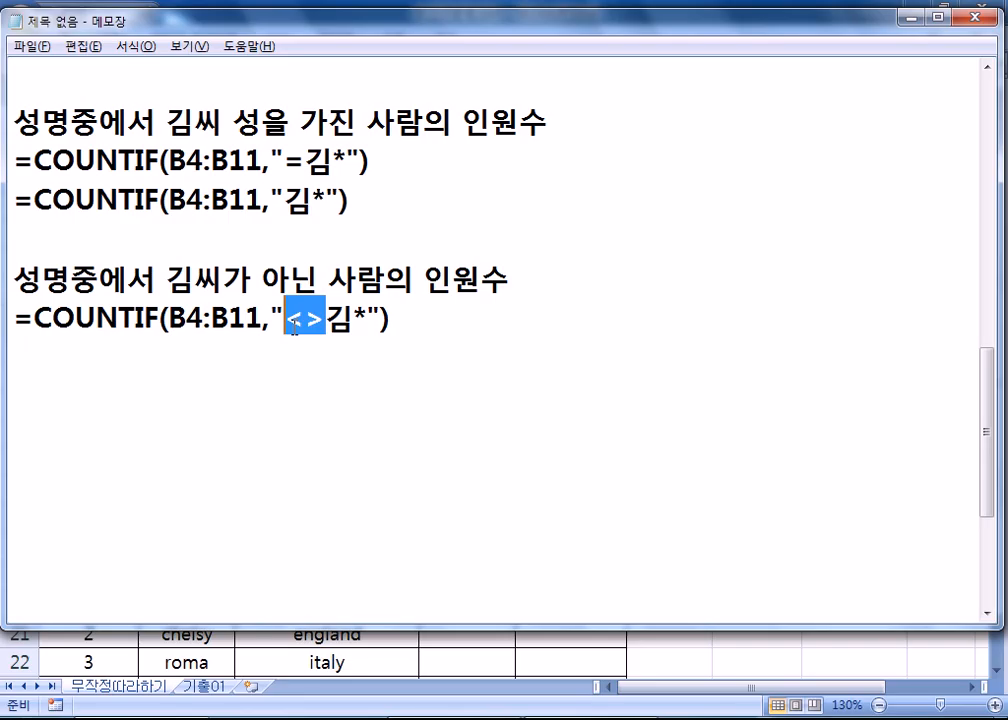
{"action": "left_click_drag", "start_coordinate": [302, 320], "coordinate": [322, 326]}
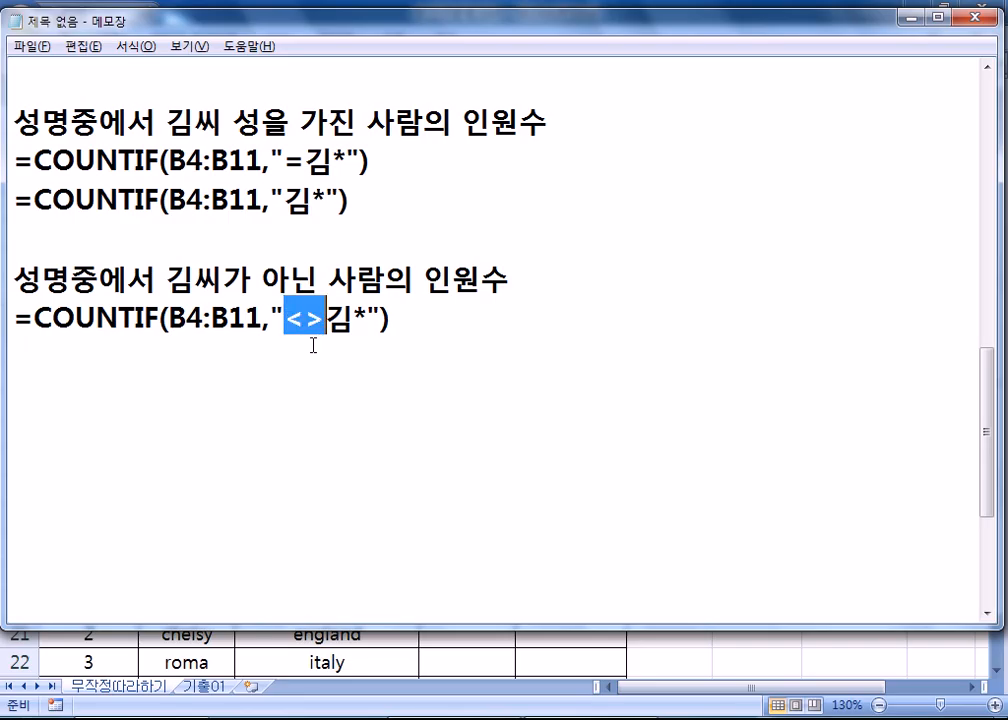
{"action": "scroll", "coordinate": [313, 345], "scroll_direction": "up", "scroll_amount": 2}
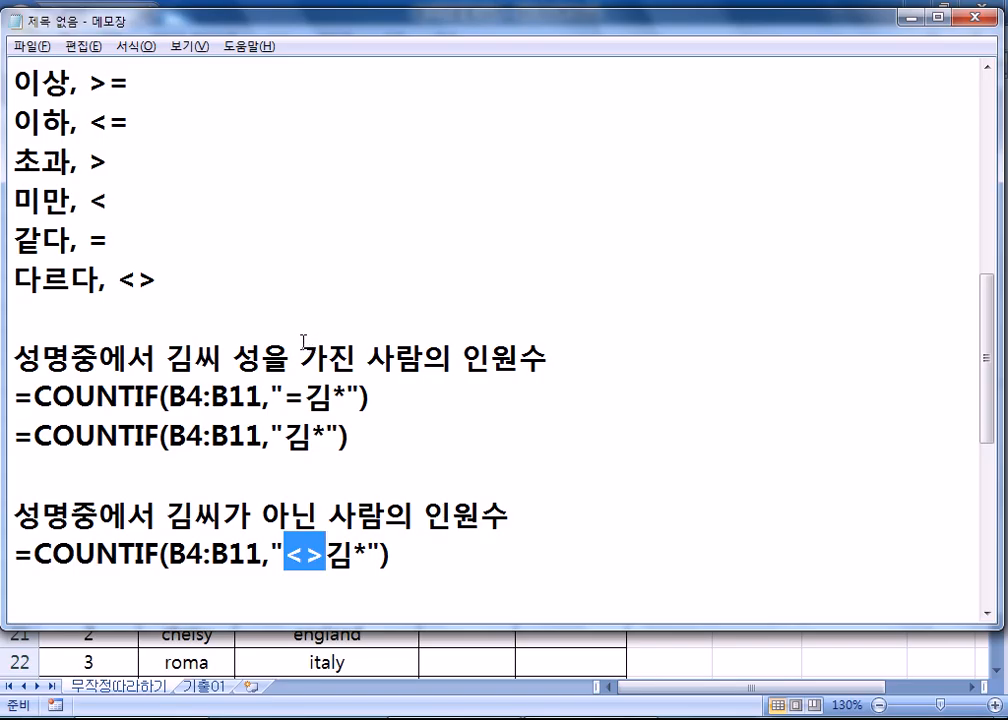
{"action": "scroll", "coordinate": [290, 343], "scroll_direction": "up", "scroll_amount": 3}
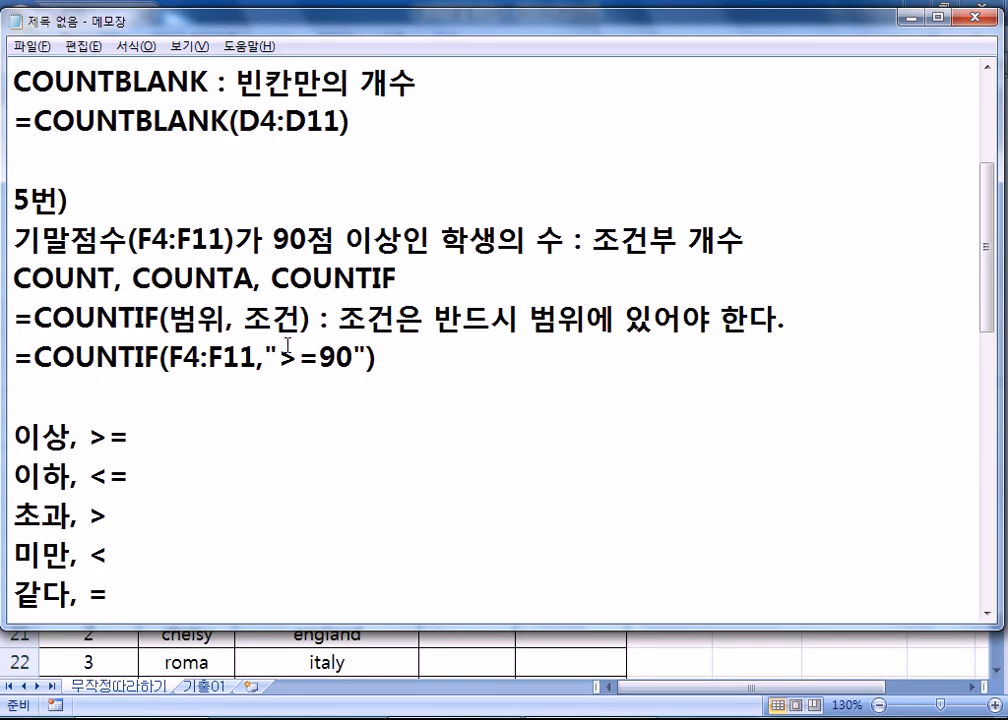
{"action": "left_click_drag", "start_coordinate": [373, 354], "coordinate": [12, 354]}
{"action": "scroll", "coordinate": [326, 418], "scroll_direction": "down", "scroll_amount": 4}
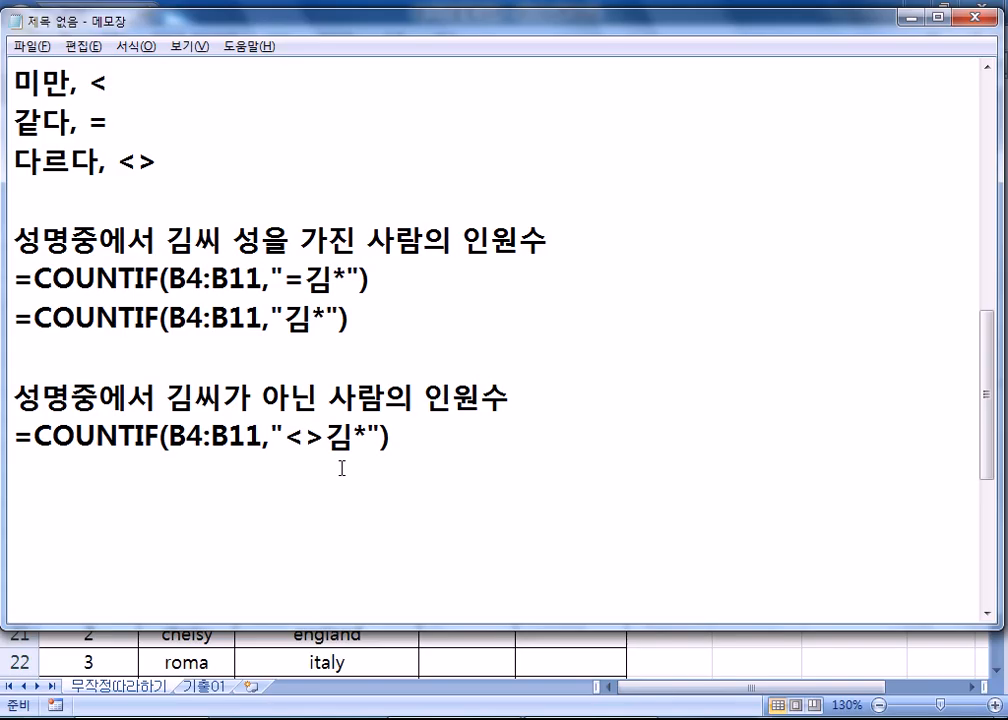
{"action": "left_click", "coordinate": [52, 500]}
{"action": "left_click_drag", "start_coordinate": [352, 320], "coordinate": [3, 330]}
{"action": "left_click", "coordinate": [6, 352]}
{"action": "scroll", "coordinate": [143, 373], "scroll_direction": "up", "scroll_amount": 3}
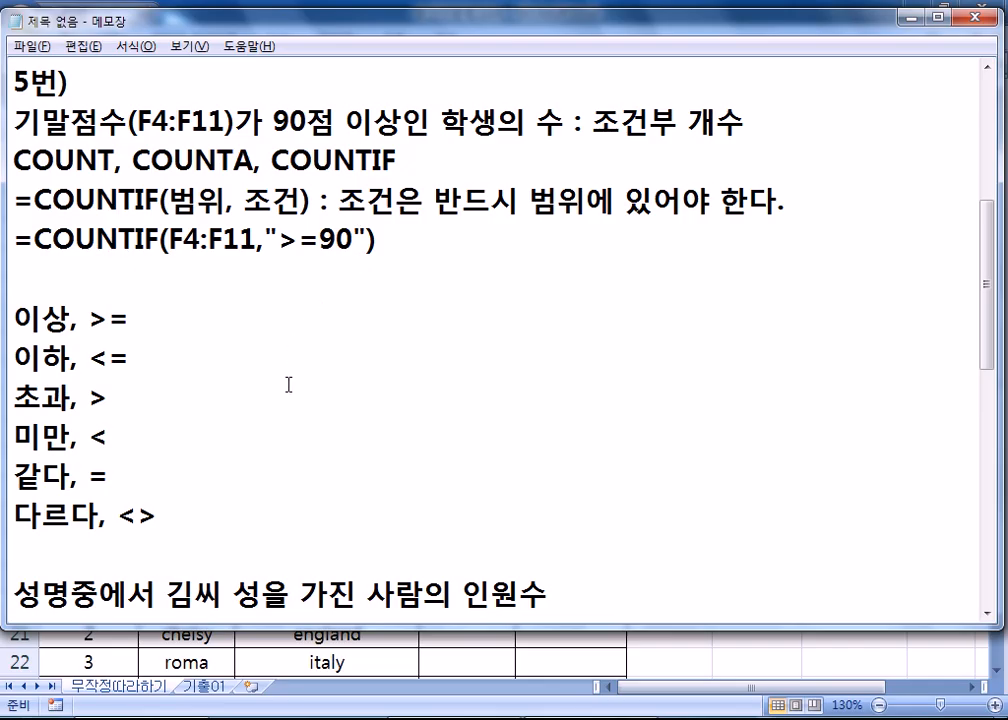
{"action": "scroll", "coordinate": [288, 384], "scroll_direction": "down", "scroll_amount": 3}
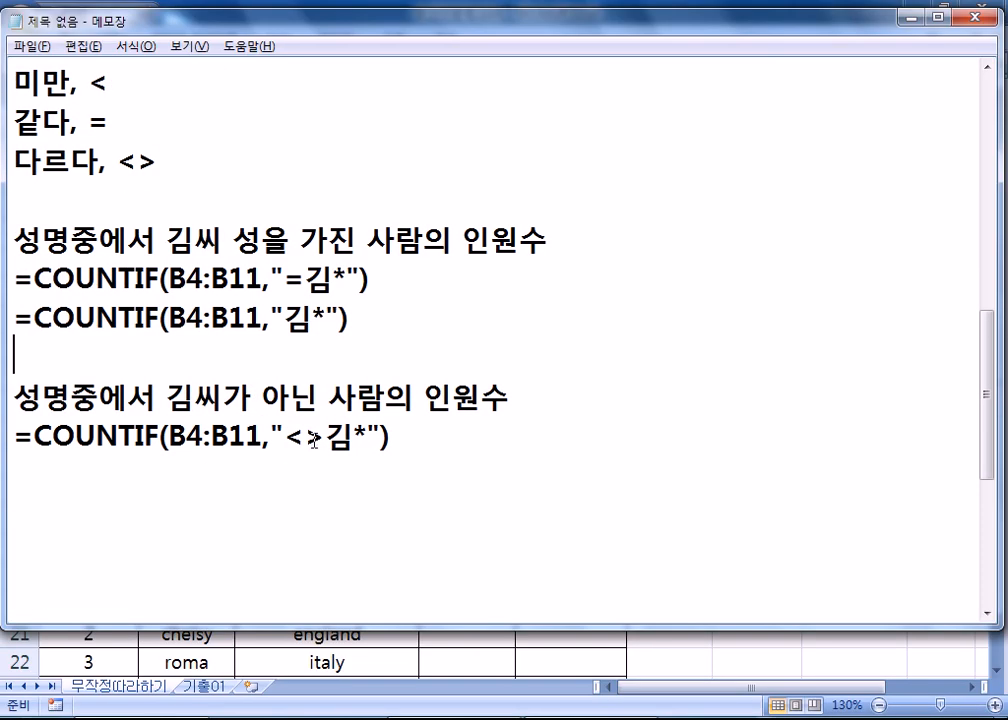
Step: Place the text cursor two lines below the "<>김*" formula
{"action": "left_click", "coordinate": [190, 474]}
{"action": "left_click", "coordinate": [95, 500]}
{"action": "scroll", "coordinate": [36, 520], "scroll_direction": "down", "scroll_amount": 4}
{"action": "scroll", "coordinate": [36, 520], "scroll_direction": "up", "scroll_amount": 1}
Step: Switch to Excel and examine the averages in G4:G11 and the answer cell G15 for "평균 : 80점대 학생수"
{"action": "key", "text": "alt+Tab"}
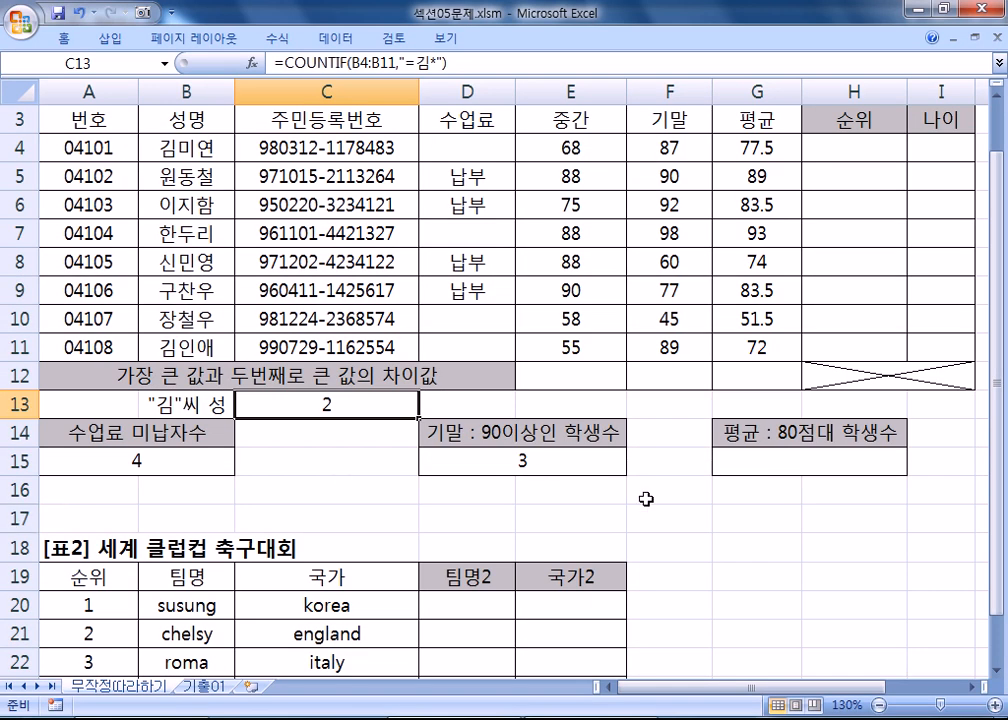
{"action": "left_click", "coordinate": [747, 461]}
{"action": "left_click_drag", "start_coordinate": [857, 688], "coordinate": [943, 688]}
{"action": "left_click", "coordinate": [971, 687]}
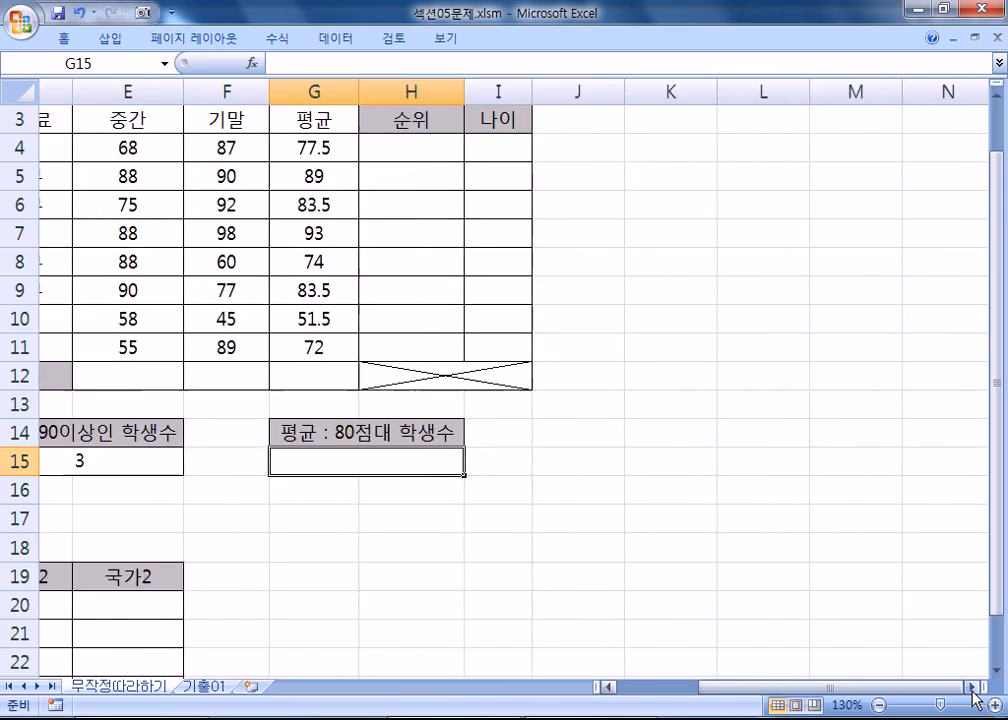
{"action": "left_click", "coordinate": [971, 687]}
{"action": "left_click_drag", "start_coordinate": [246, 148], "coordinate": [272, 348]}
{"action": "left_click", "coordinate": [258, 466]}
Step: Switch to Notepad and add the heading "6번)" with the description "평균(G4:G11) 점수가 80점 이상, 90점 미만(80점 대)인 학생수" below it
{"action": "key", "text": "alt+Tab"}
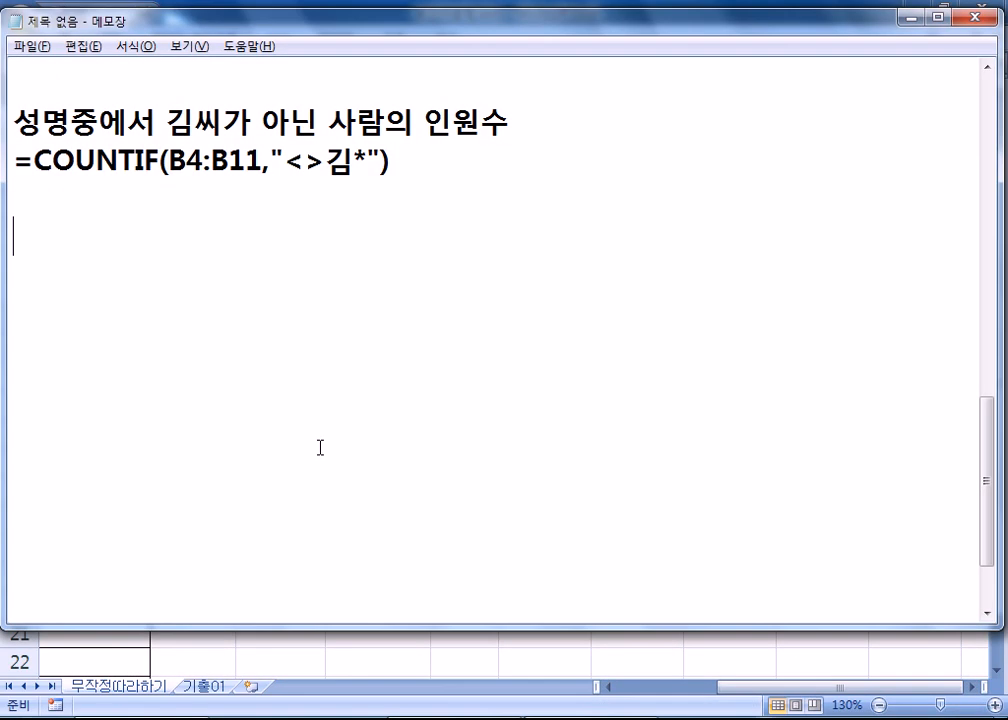
{"action": "type", "text": "6번)"}
{"action": "key", "text": "Return"}
{"action": "type", "text": "평균("}
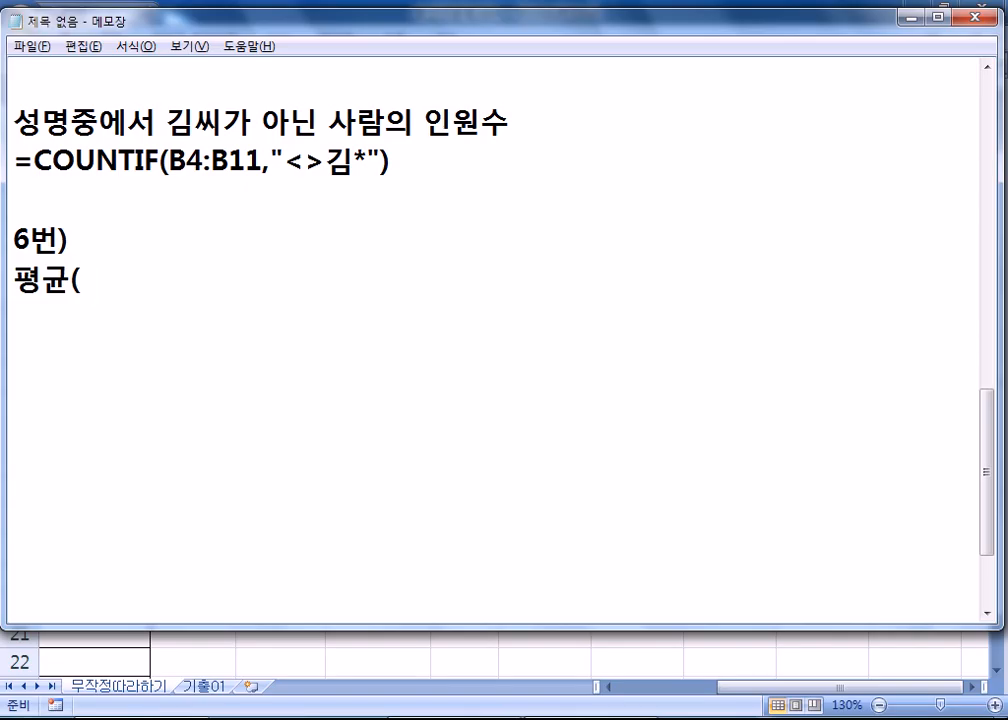
{"action": "type", "text": "G4:G11)"}
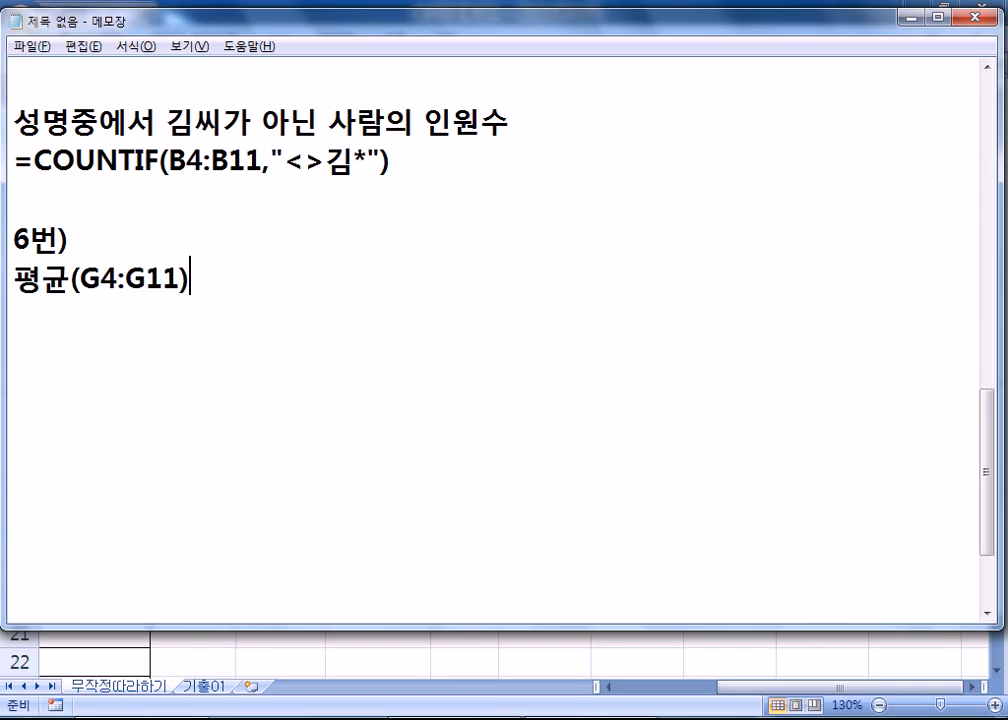
{"action": "type", "text": " 점수가 "}
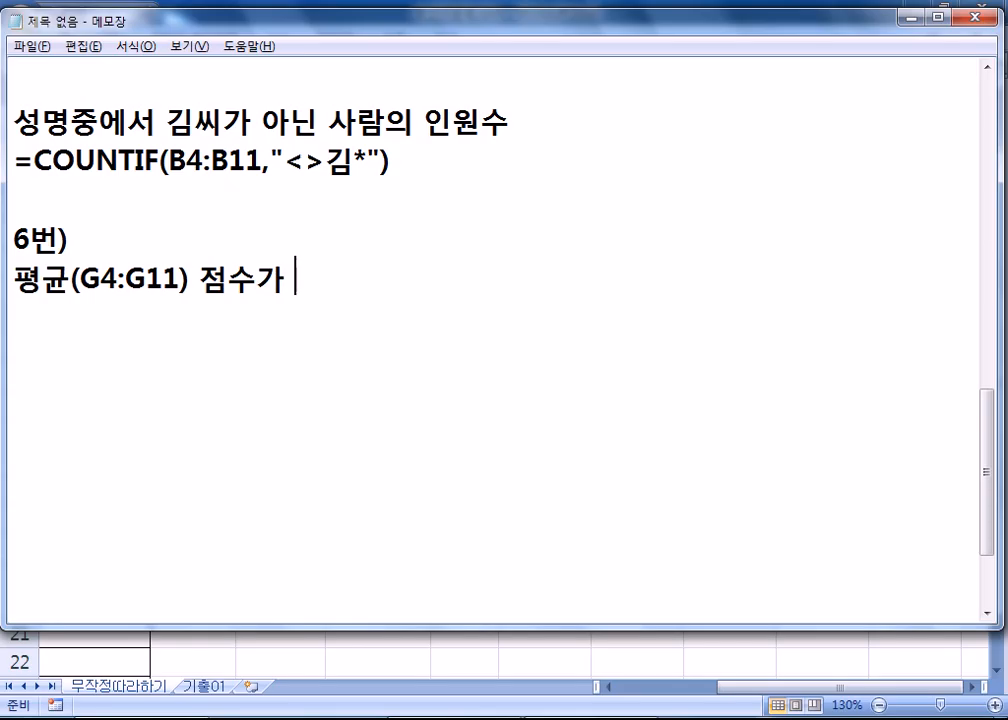
{"action": "type", "text": "80점 "}
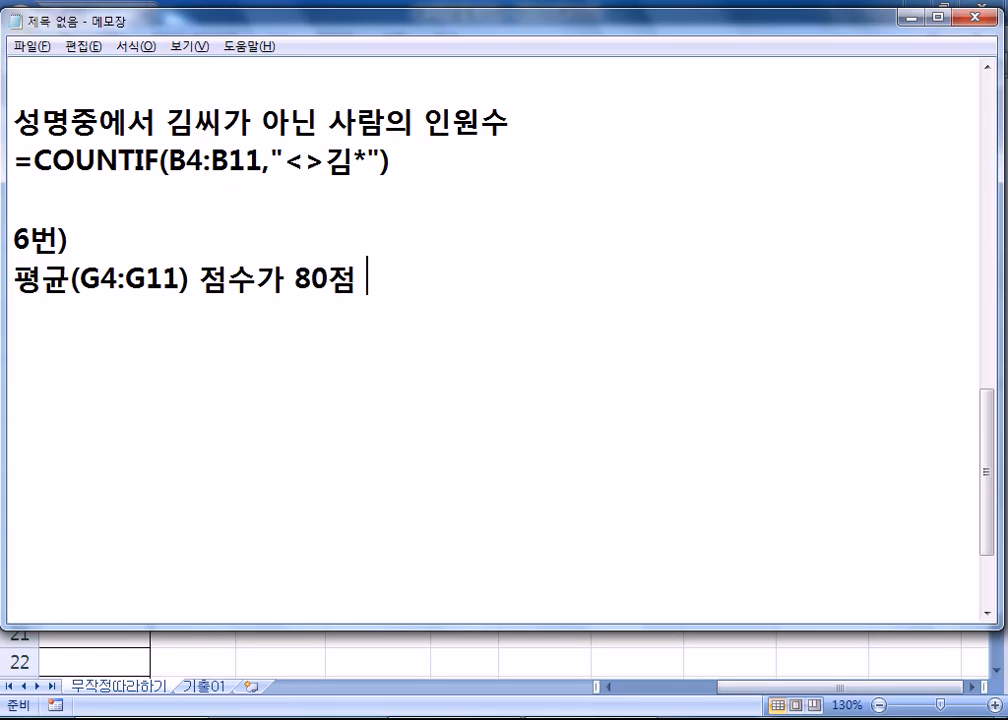
{"action": "type", "text": "이사ㅇ, 90점 미마"}
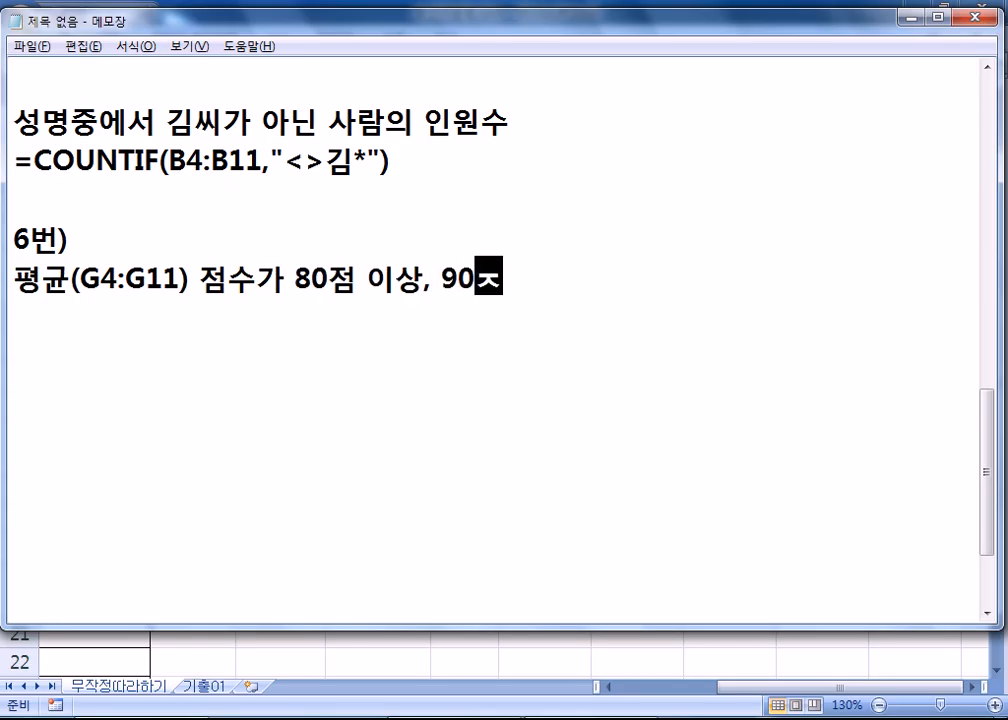
{"action": "type", "text": "ㄴ(8"}
{"action": "type", "text": "0점 대"}
{"action": "type", "text": ")"}
{"action": "type", "text": "인 "}
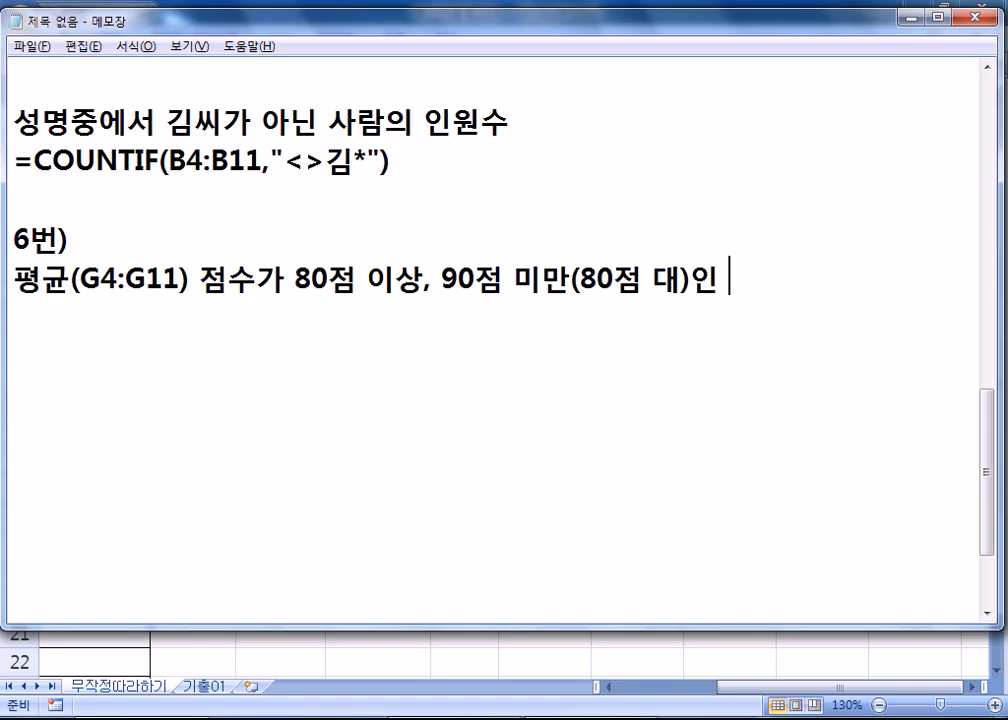
{"action": "type", "text": "학생수"}
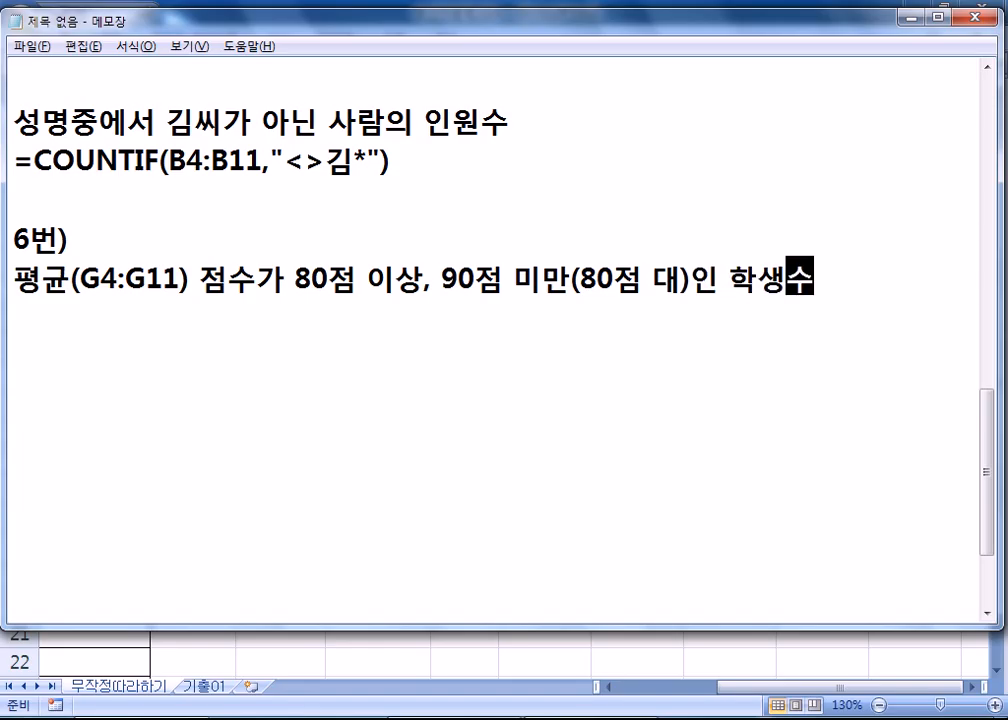
{"action": "key", "text": "Return"}
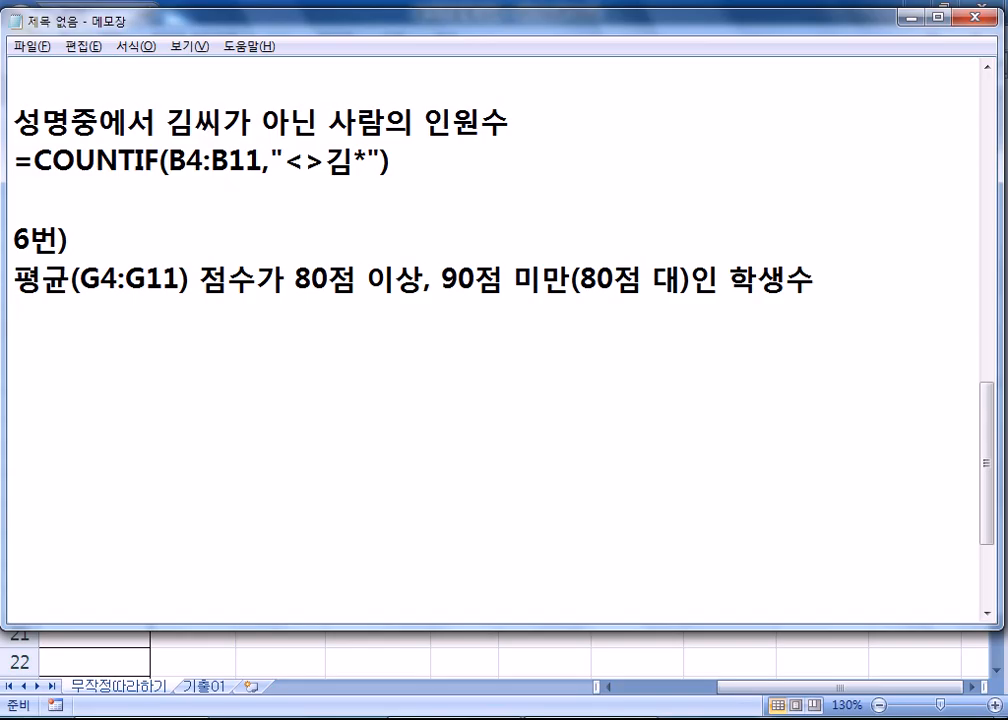
Step: Switch to Excel and examine which averages in G4:G11 fall in the 80s for the answer cell G15
{"action": "key", "text": "alt+Tab"}
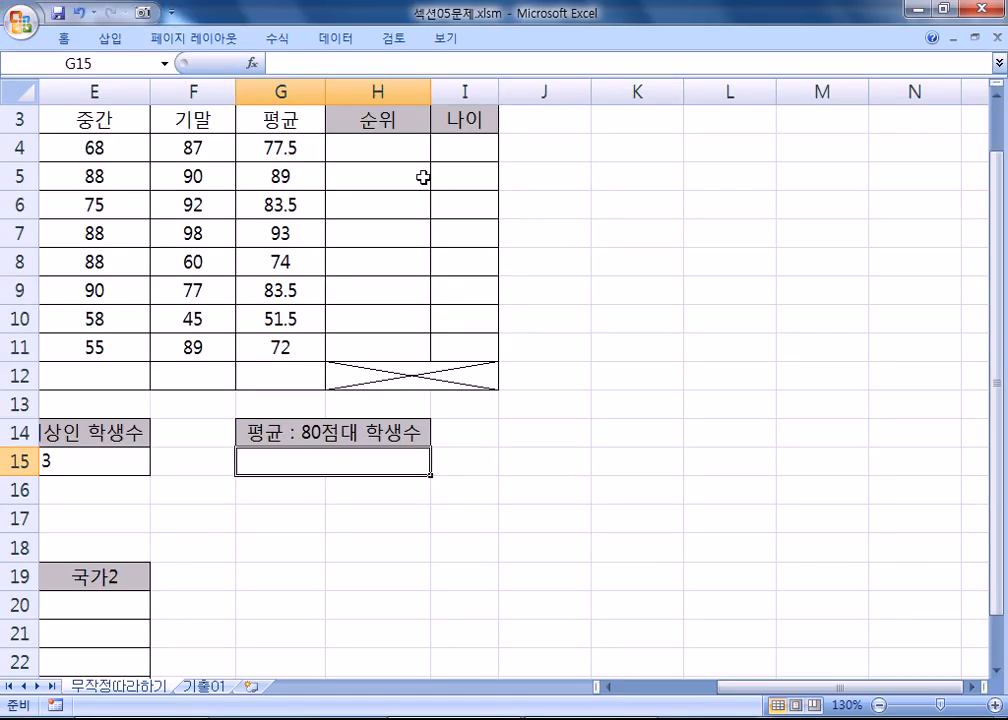
{"action": "left_click_drag", "start_coordinate": [290, 148], "coordinate": [296, 347]}
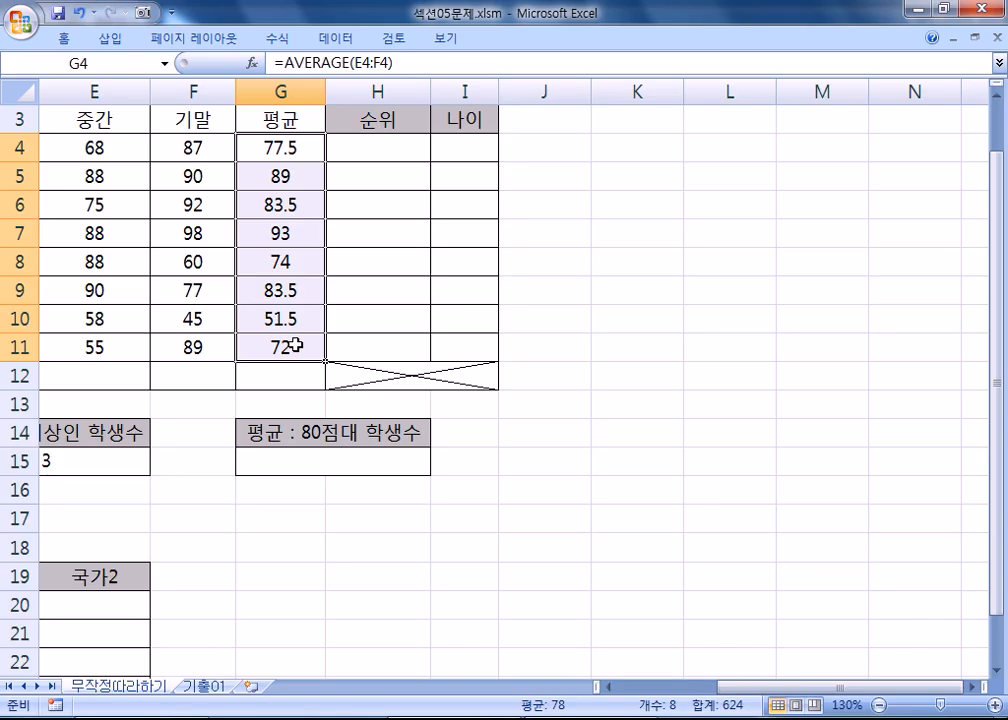
{"action": "left_click", "coordinate": [287, 168]}
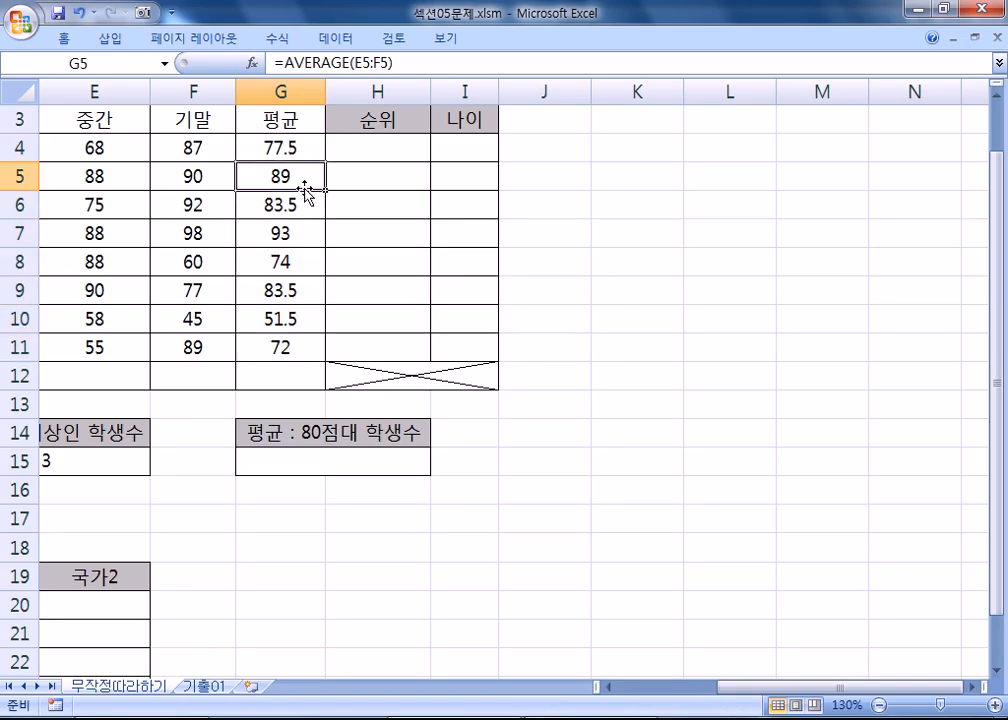
{"action": "left_click", "coordinate": [304, 201]}
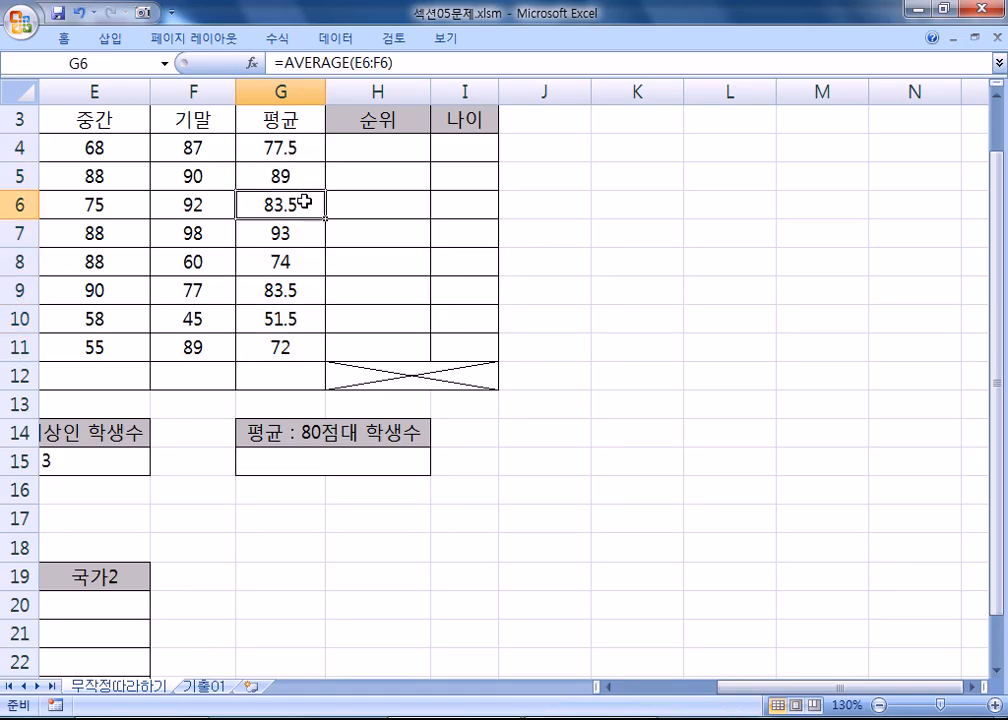
{"action": "left_click", "coordinate": [288, 291]}
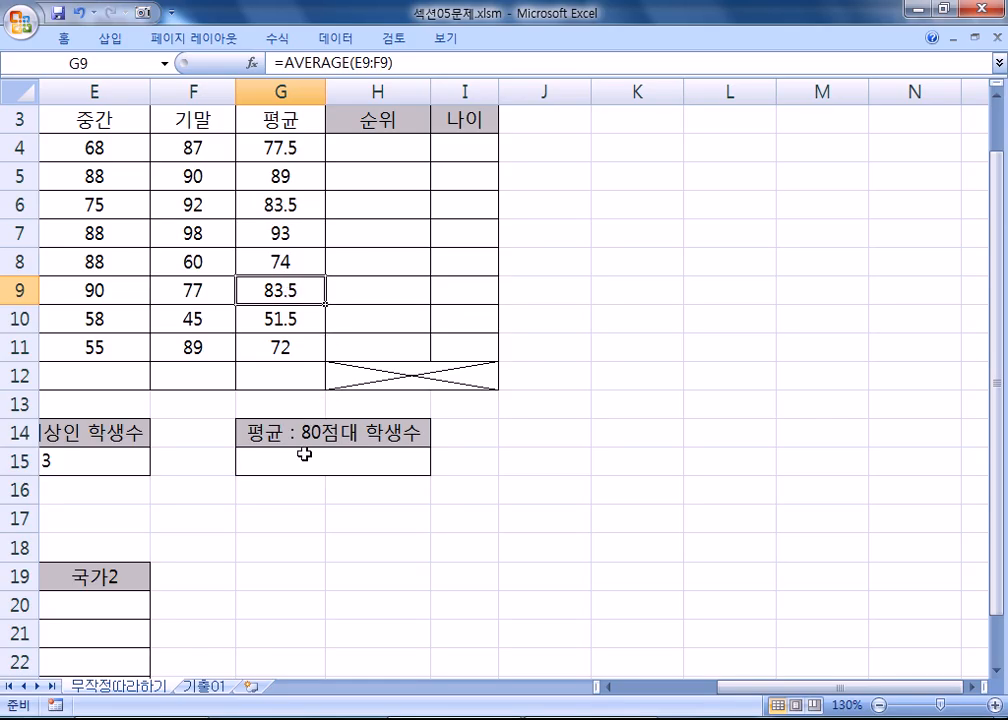
{"action": "left_click", "coordinate": [336, 455]}
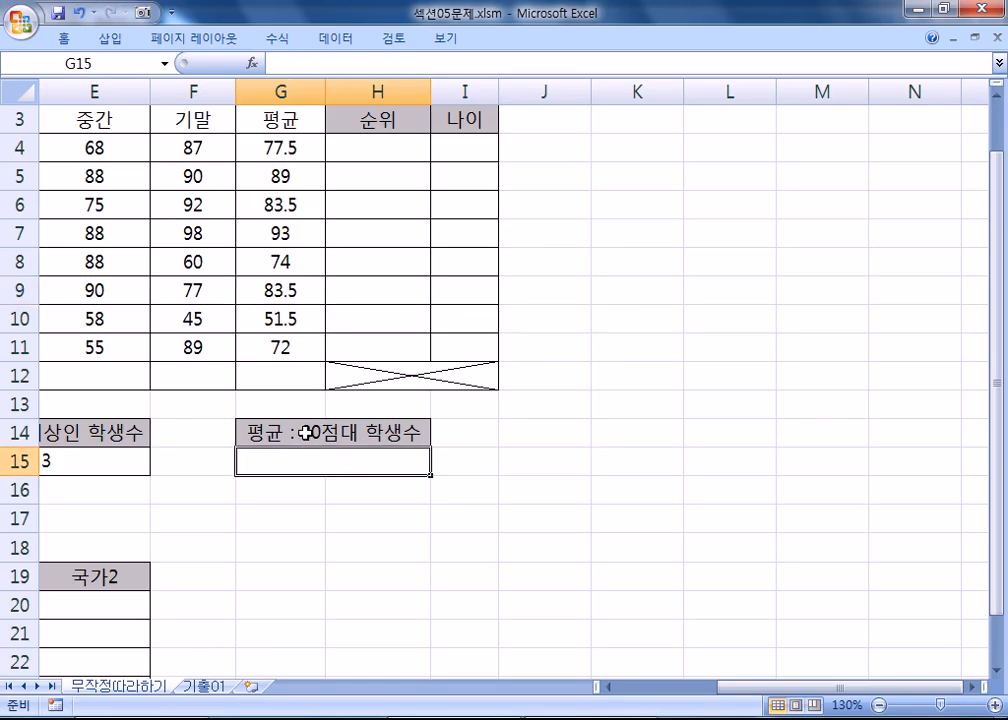
{"action": "left_click", "coordinate": [299, 178]}
{"action": "left_click", "coordinate": [295, 200]}
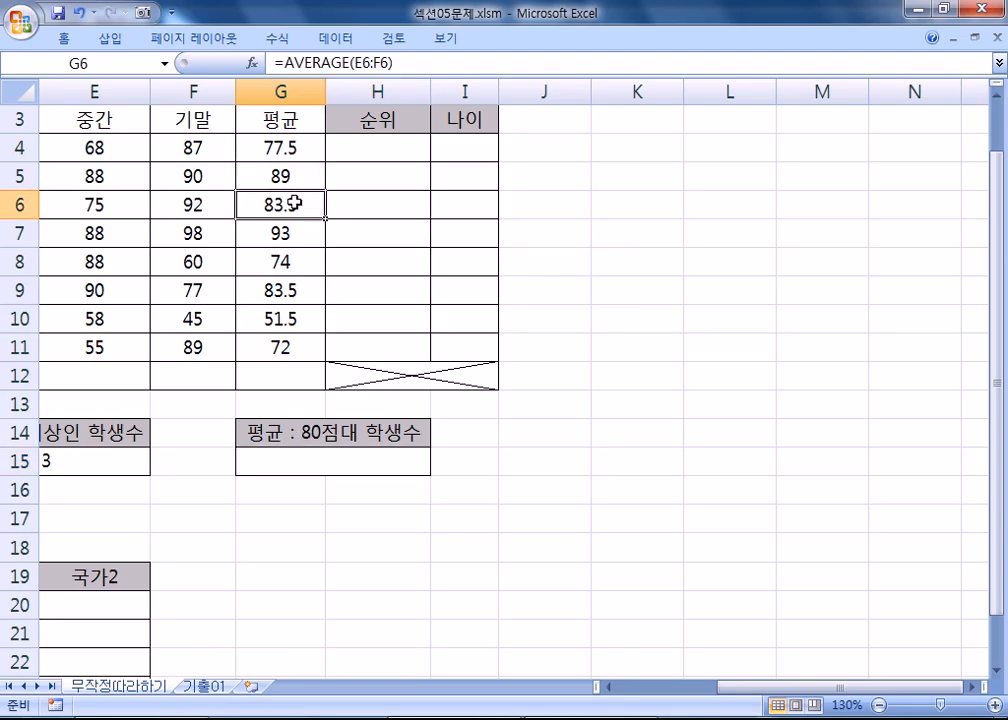
{"action": "left_click", "coordinate": [286, 288]}
{"action": "left_click", "coordinate": [292, 462]}
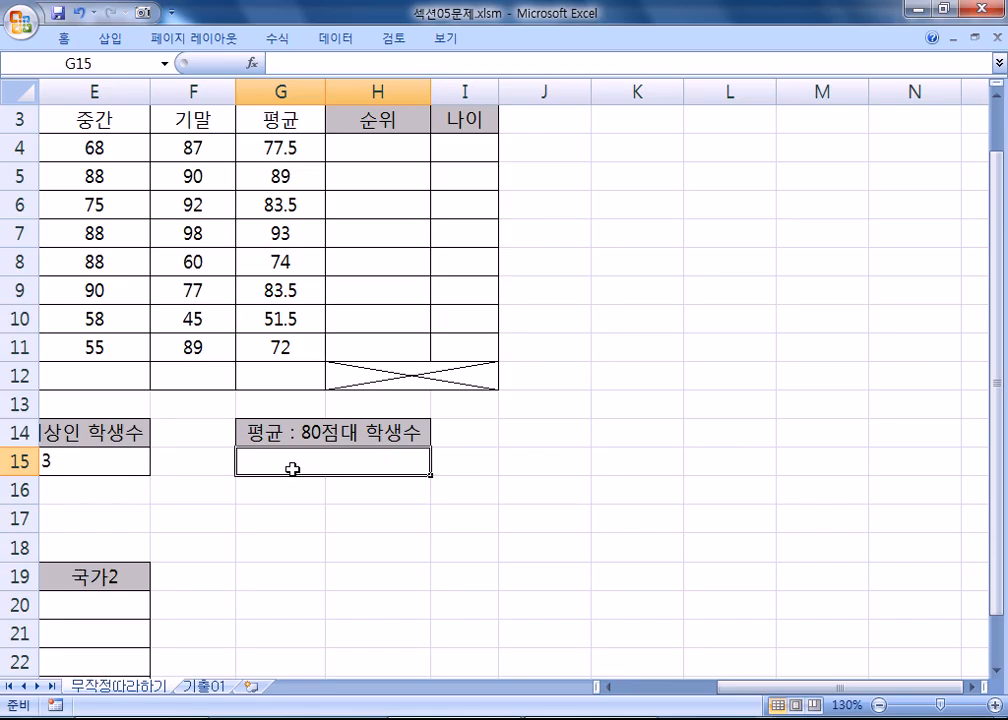
Step: Switch to Notepad and list the functions "COUNTIF, SUMIF, COUNTA" on the line below the 6번) description
{"action": "key", "text": "alt+Tab"}
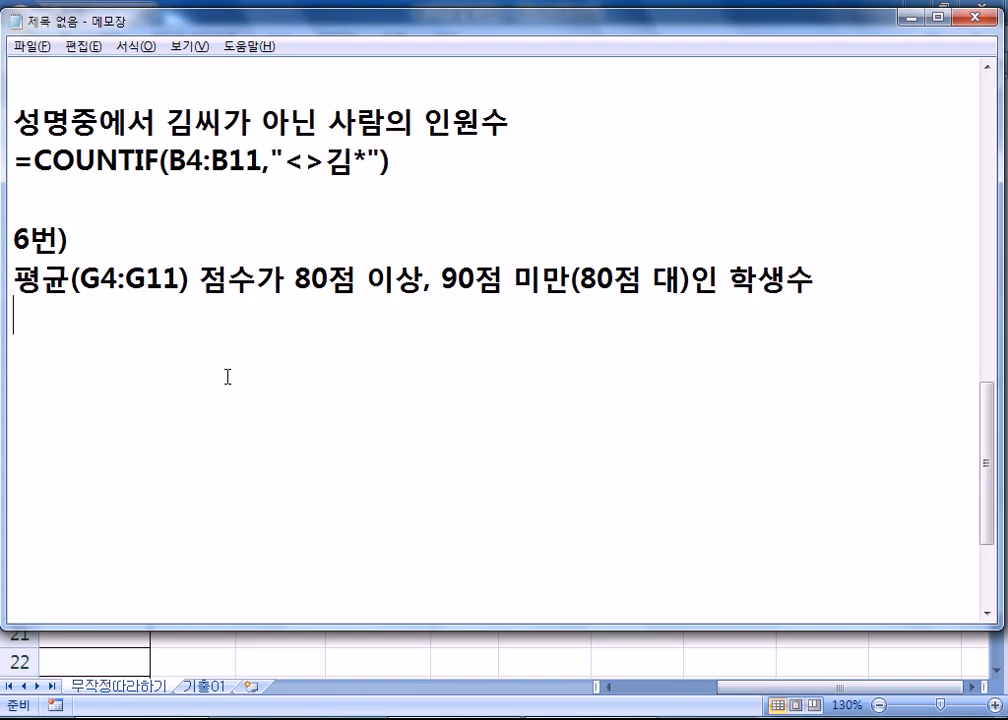
{"action": "type", "text": "COUNT"}
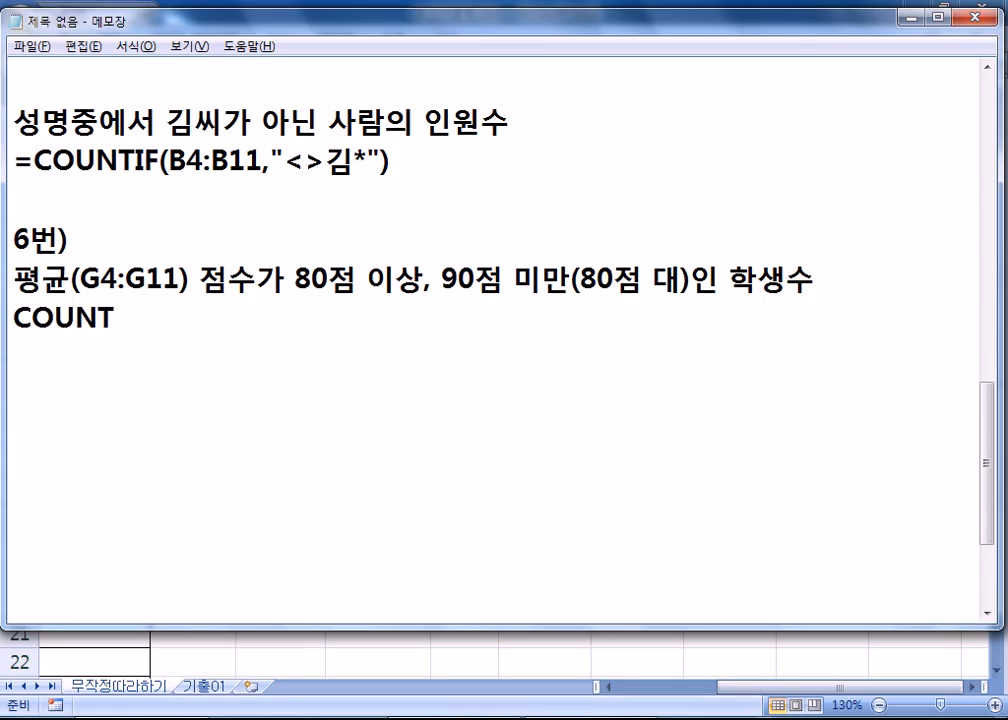
{"action": "type", "text": "IF, SUMIF, "}
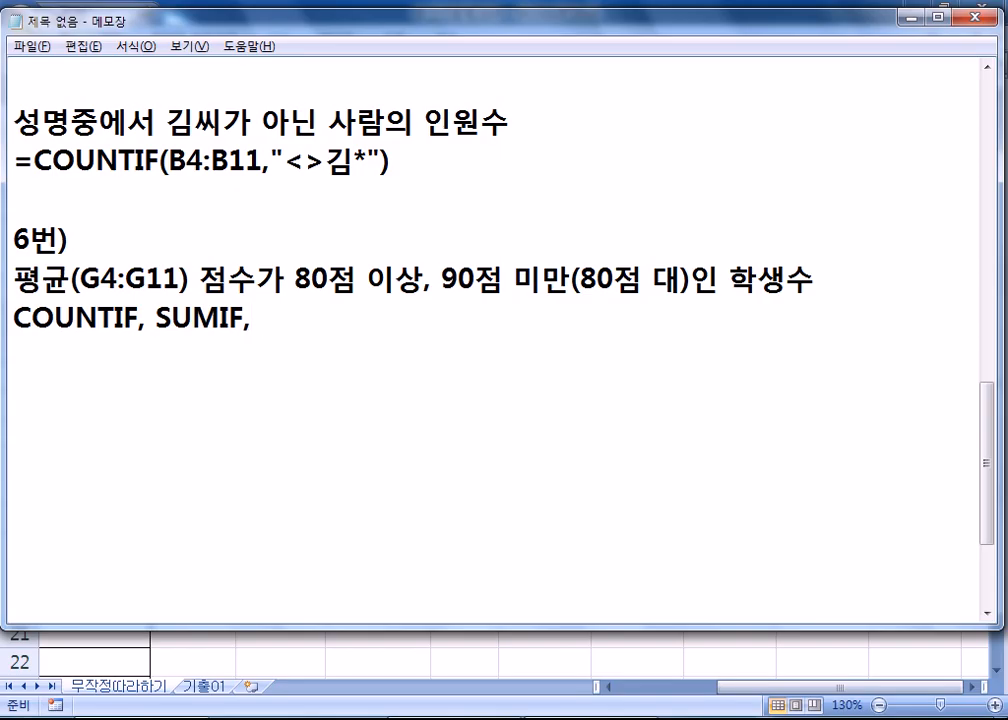
{"action": "type", "text": "COUNTA"}
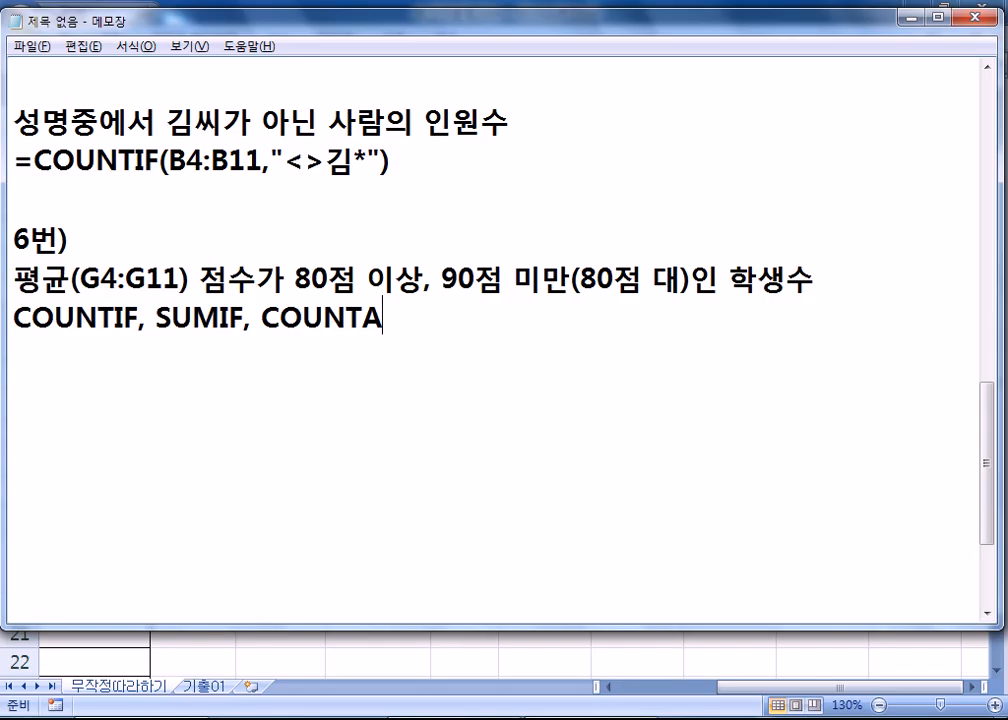
Step: Annotate SUMIF in the function list with "(조건부 합계)"
{"action": "left_click", "coordinate": [158, 319]}
{"action": "left_click_drag", "start_coordinate": [158, 319], "coordinate": [218, 320]}
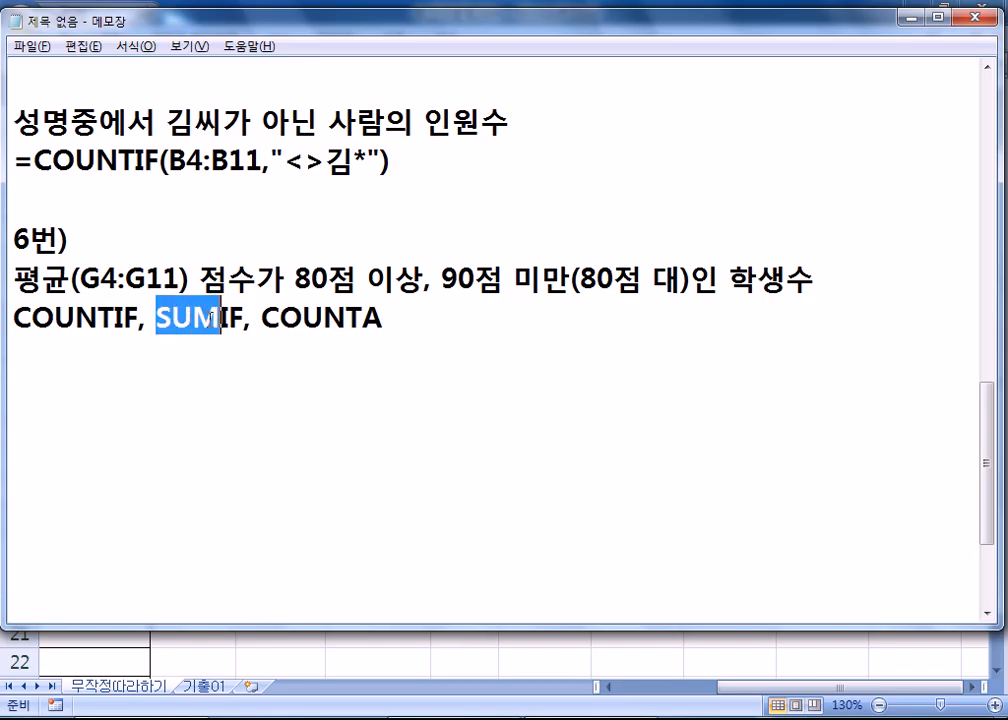
{"action": "left_click", "coordinate": [244, 319]}
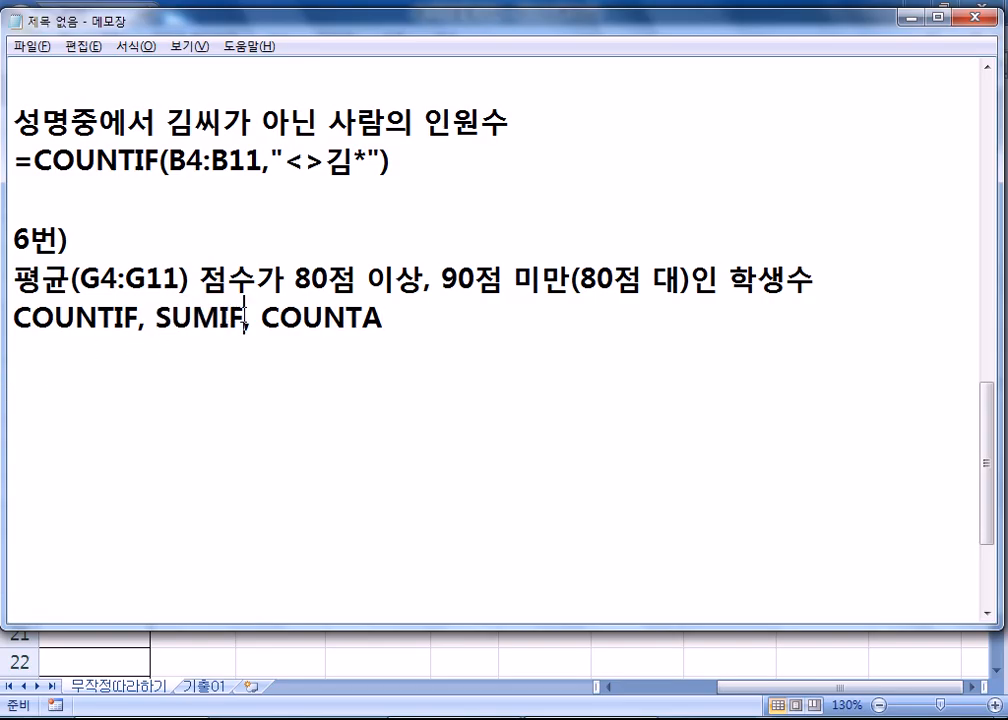
{"action": "type", "text": "(조건부 합ㄱ"}
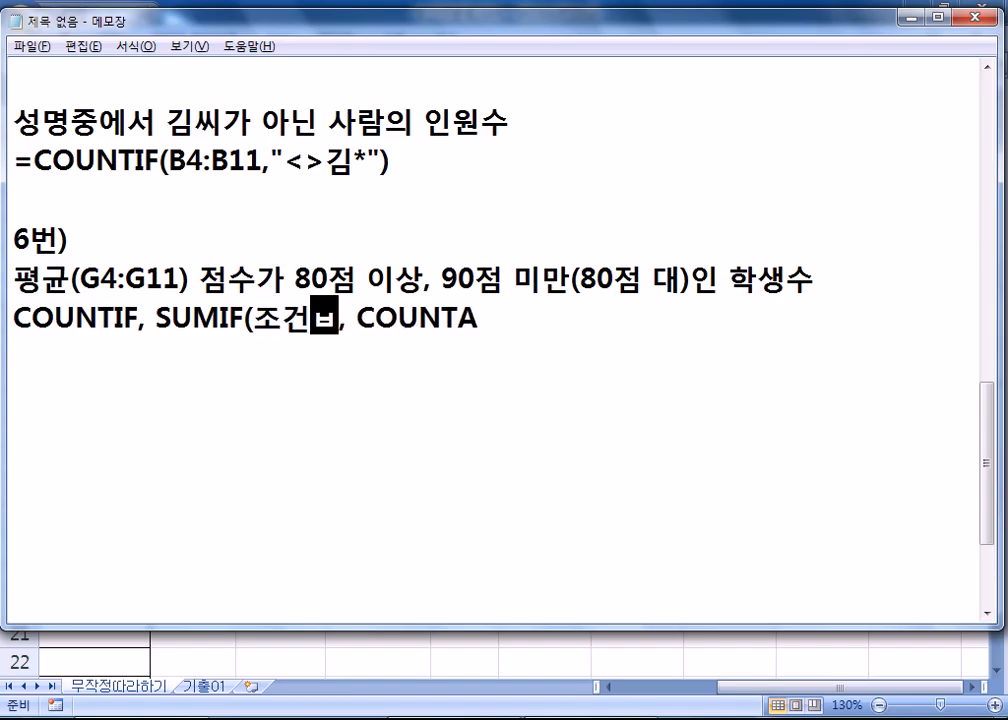
{"action": "type", "text": "ㅖ)"}
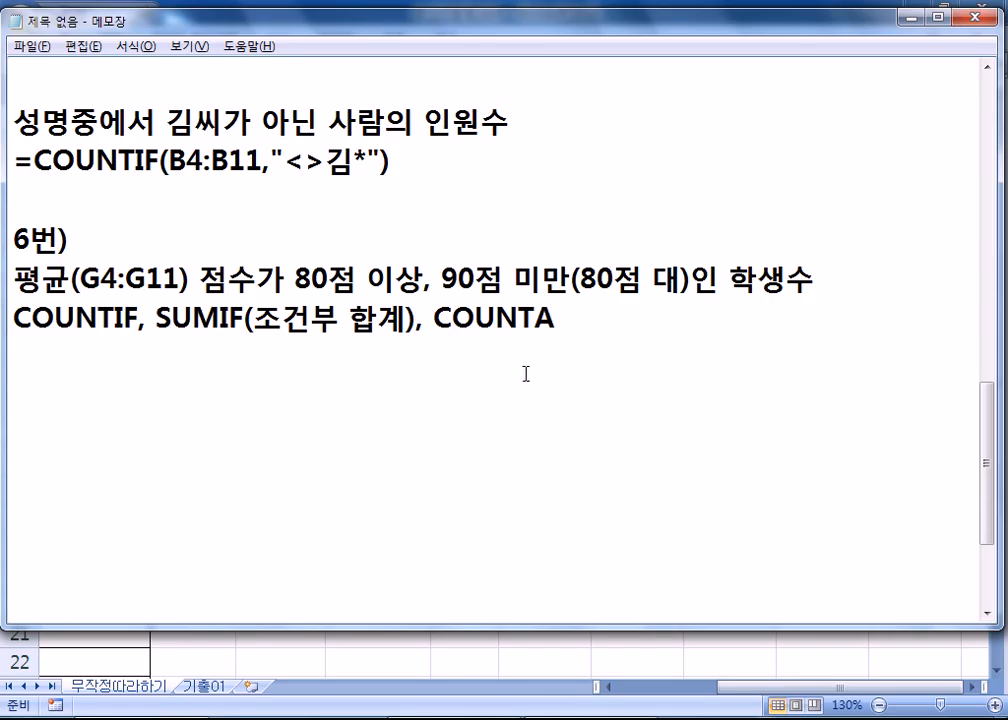
Step: Add the syntax line "=COUNTIF(범위, 조건)" below the function list and start a new line after it
{"action": "left_click_drag", "start_coordinate": [432, 318], "coordinate": [555, 320]}
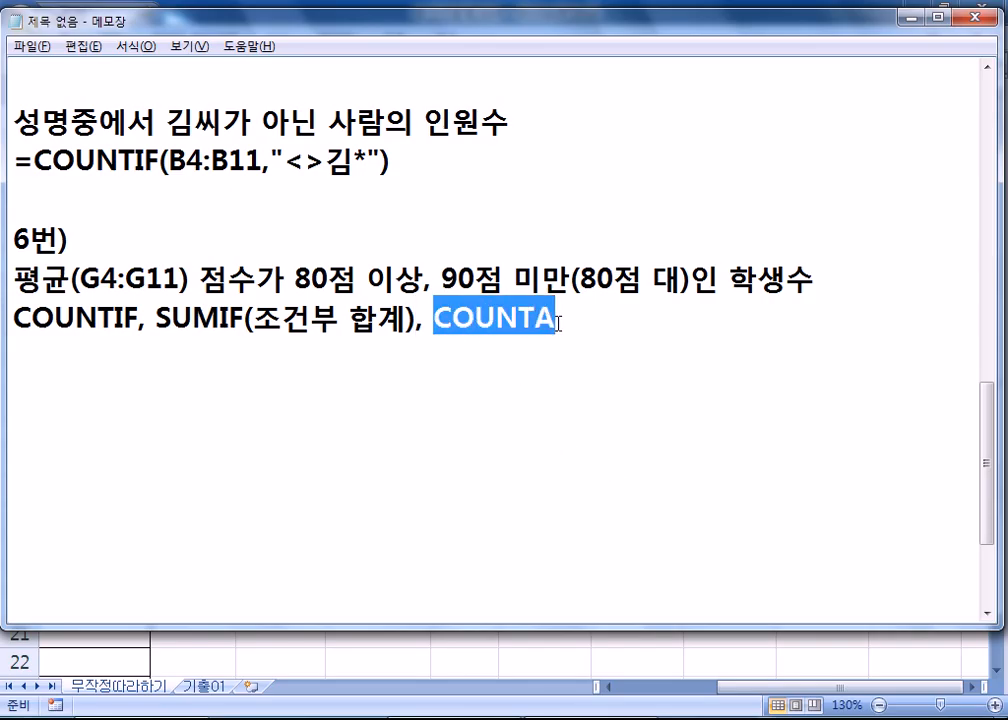
{"action": "left_click_drag", "start_coordinate": [140, 318], "coordinate": [4, 318]}
{"action": "left_click", "coordinate": [38, 364]}
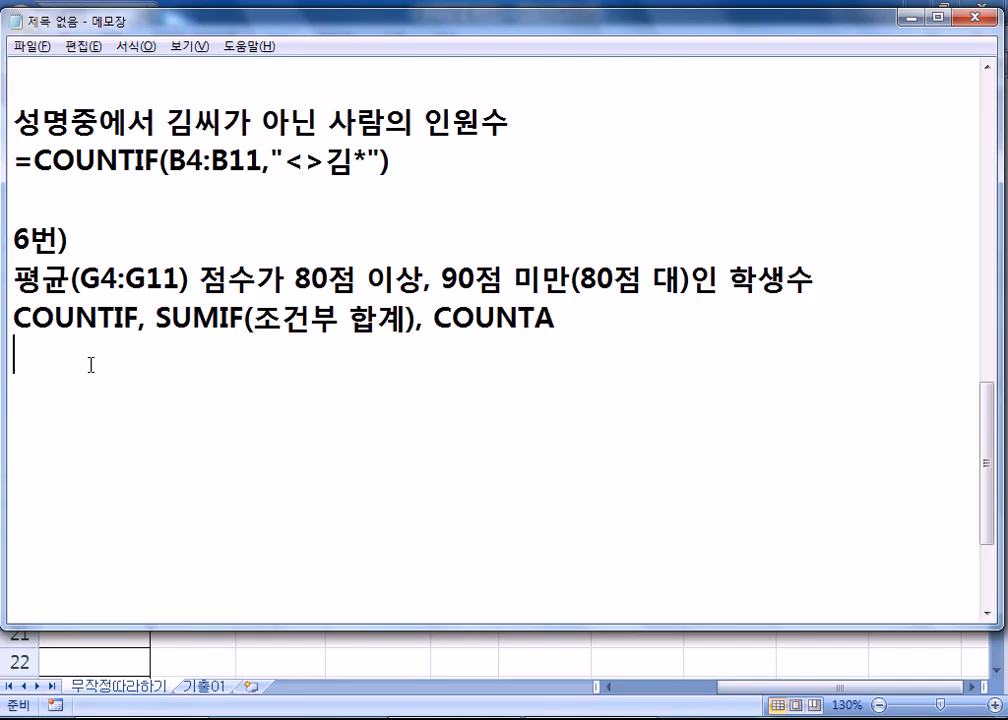
{"action": "type", "text": "=COUNT"}
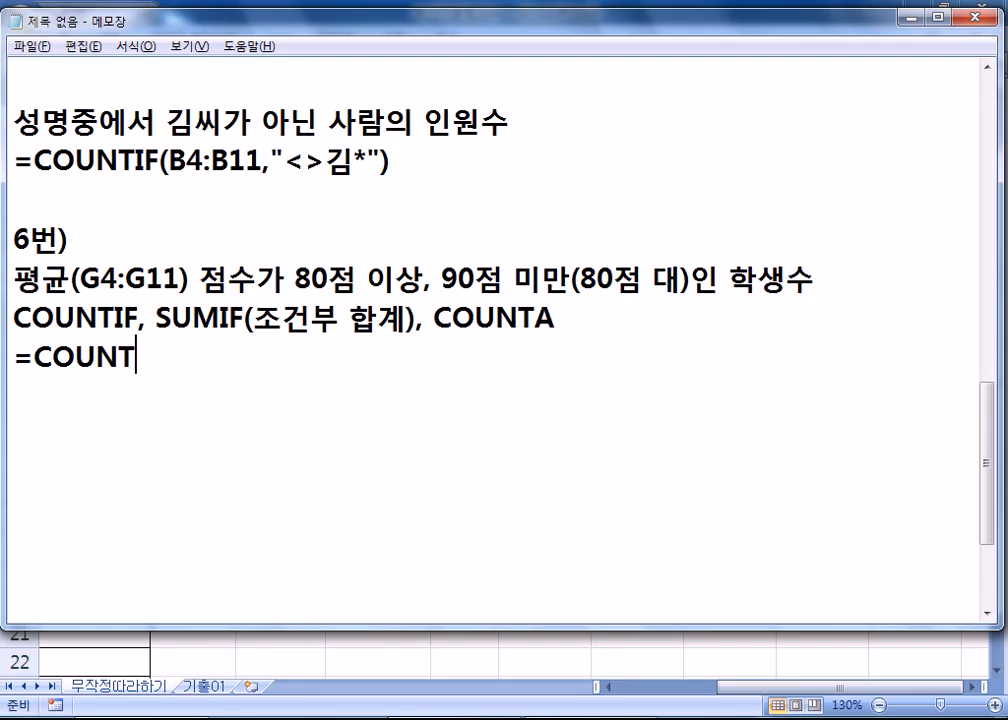
{"action": "type", "text": "IF(범위"}
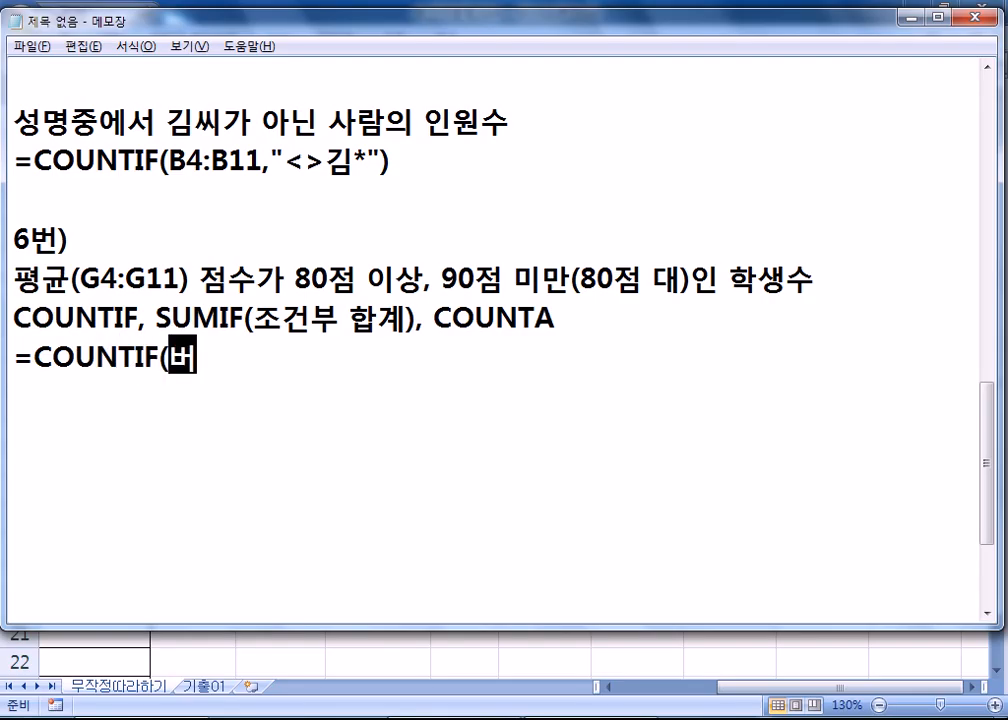
{"action": "type", "text": ", 조건)"}
{"action": "key", "text": "Return"}
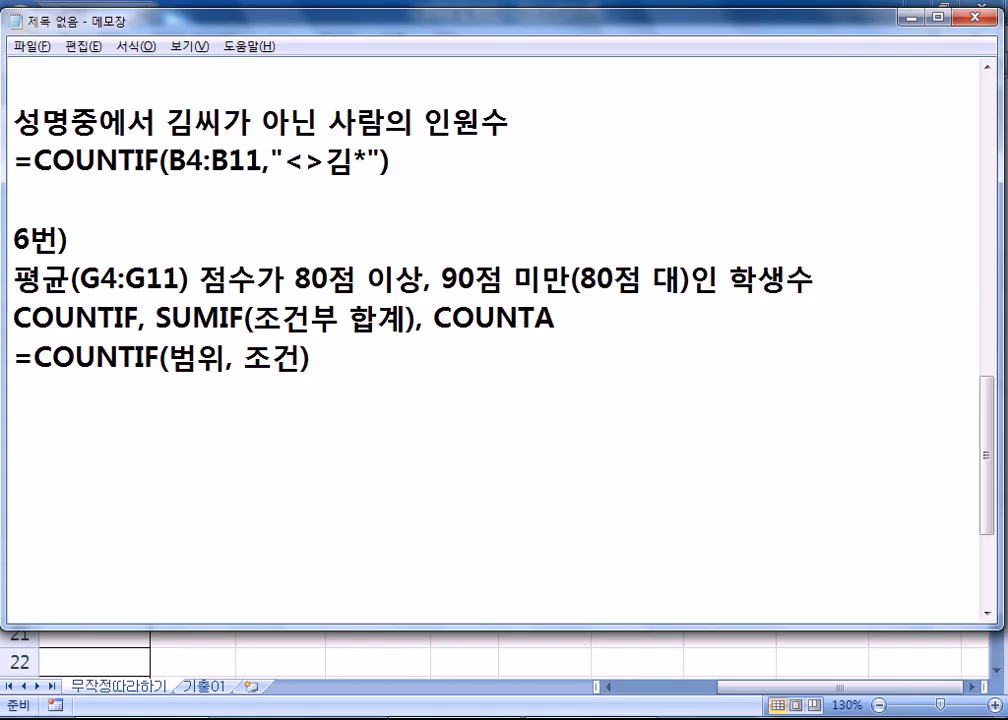
Step: Check the averages G4:G11 in Excel, then return to Notepad and write "=COUNTIF(평균점수, 80점대)" below the syntax line
{"action": "key", "text": "alt+Tab"}
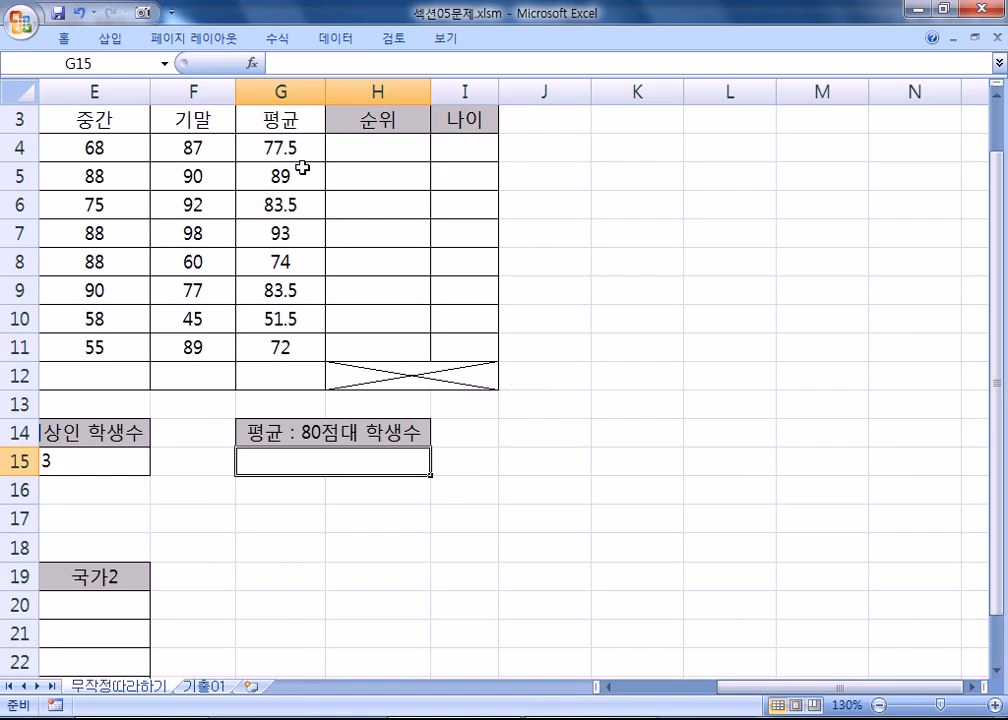
{"action": "left_click_drag", "start_coordinate": [295, 147], "coordinate": [292, 351]}
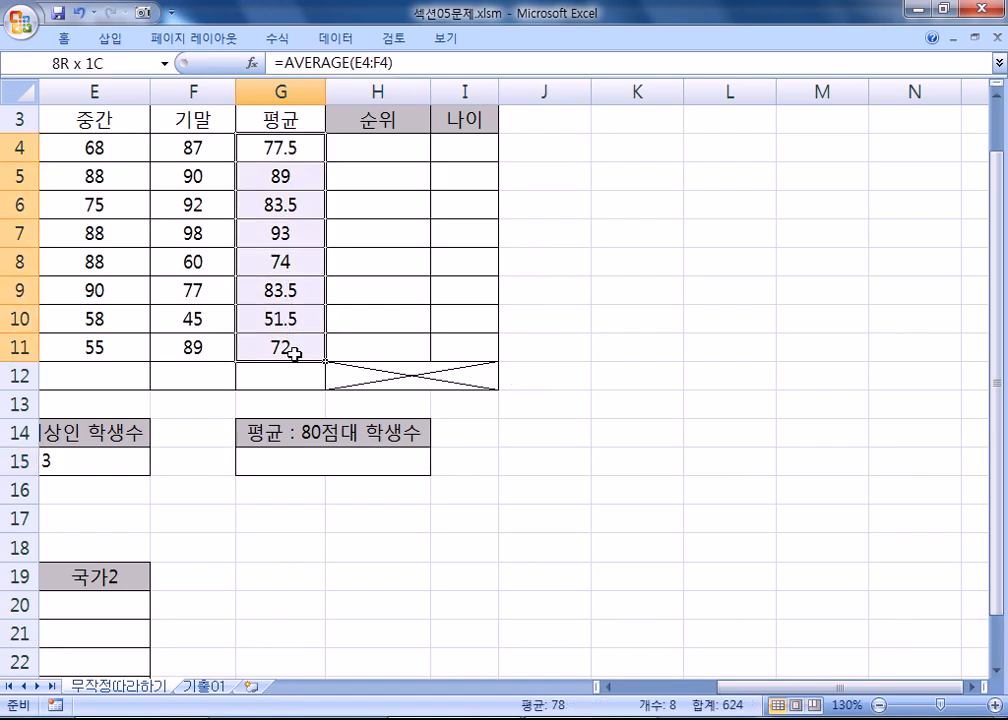
{"action": "key", "text": "alt+Tab"}
{"action": "type", "text": "=COUNTIF( Q"}
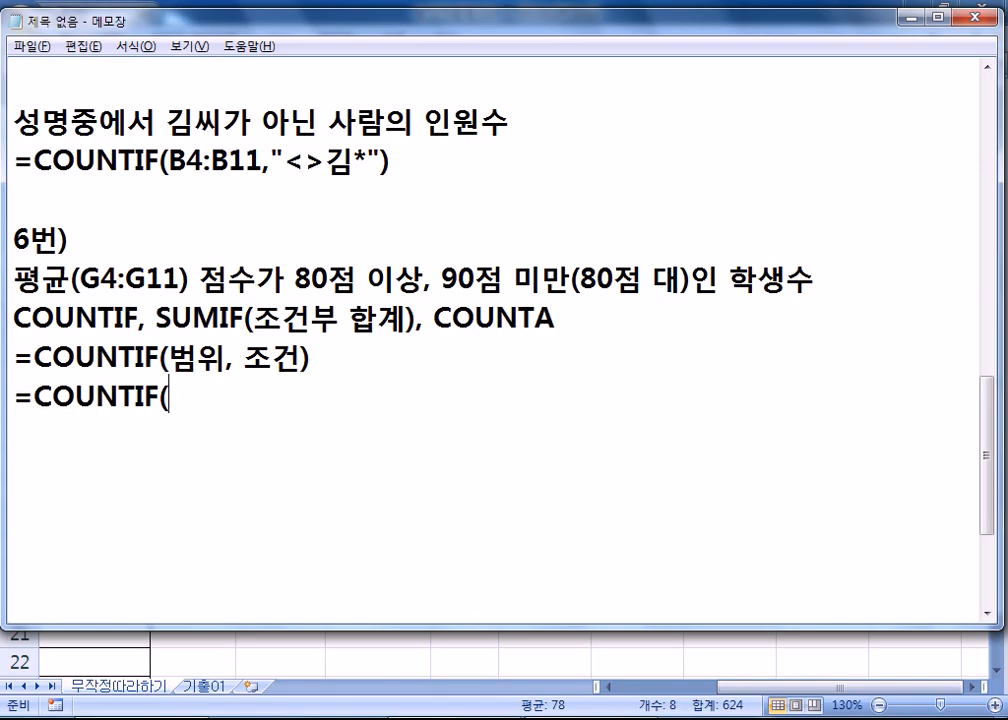
{"action": "key", "text": "BackSpace"}
{"action": "key", "text": "BackSpace"}
{"action": "type", "text": "평균"}
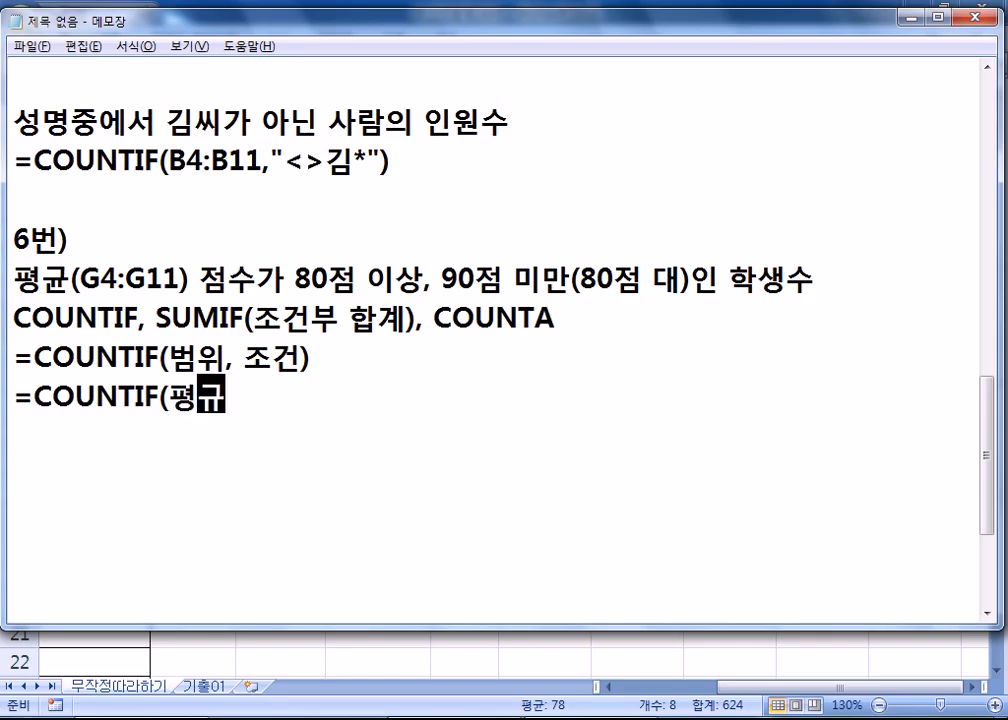
{"action": "type", "text": "점수, "}
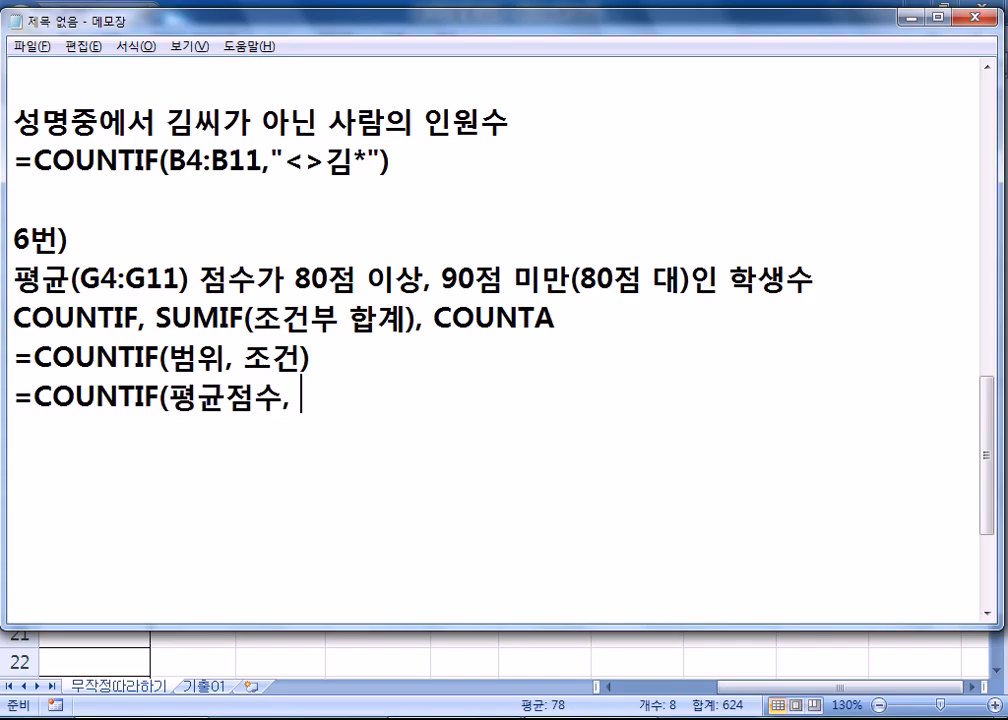
{"action": "type", "text": "80점대)"}
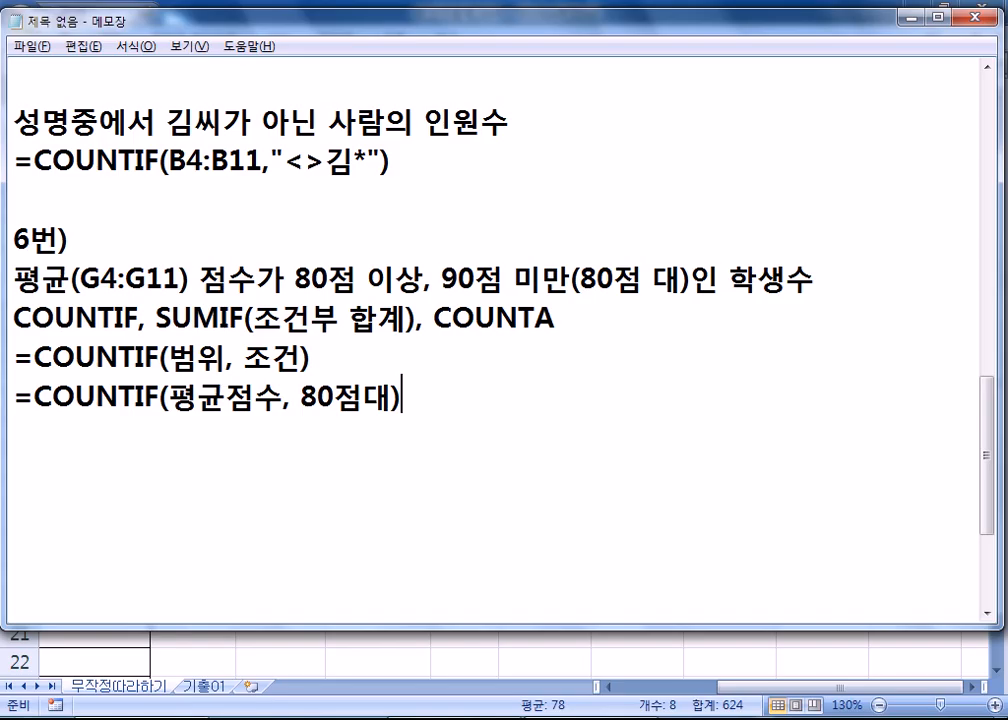
Step: Duplicate the "=COUNTIF(평균점수, 80점대)" line directly below itself
{"action": "left_click_drag", "start_coordinate": [295, 278], "coordinate": [571, 268]}
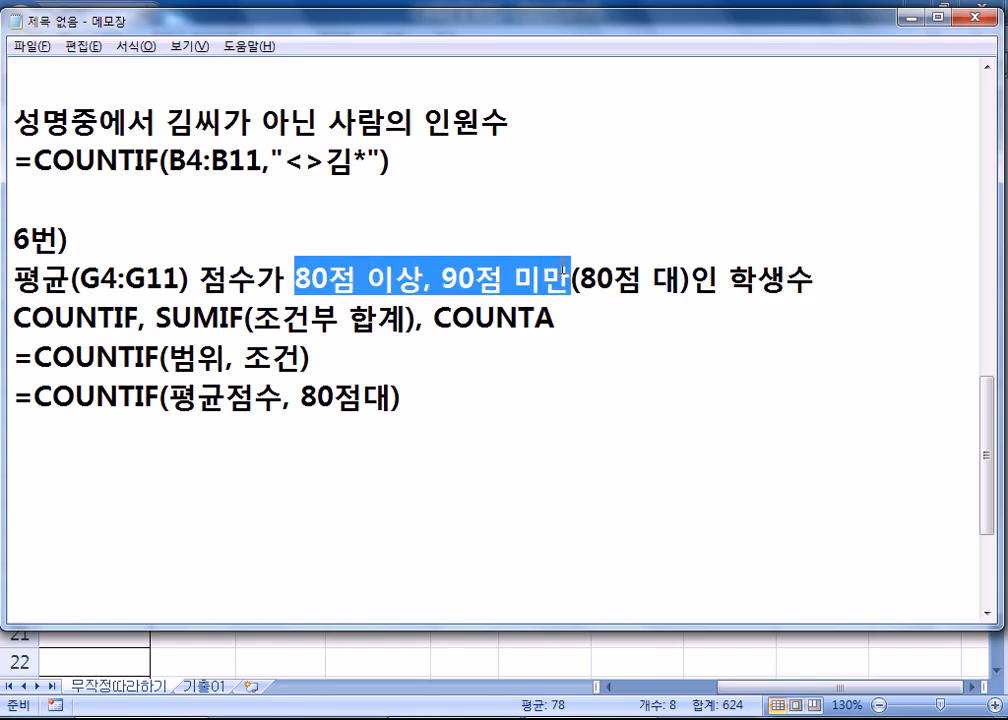
{"action": "left_click_drag", "start_coordinate": [16, 398], "coordinate": [22, 420]}
{"action": "key", "text": "ctrl+c"}
{"action": "left_click", "coordinate": [22, 420]}
{"action": "key", "text": "ctrl+v"}
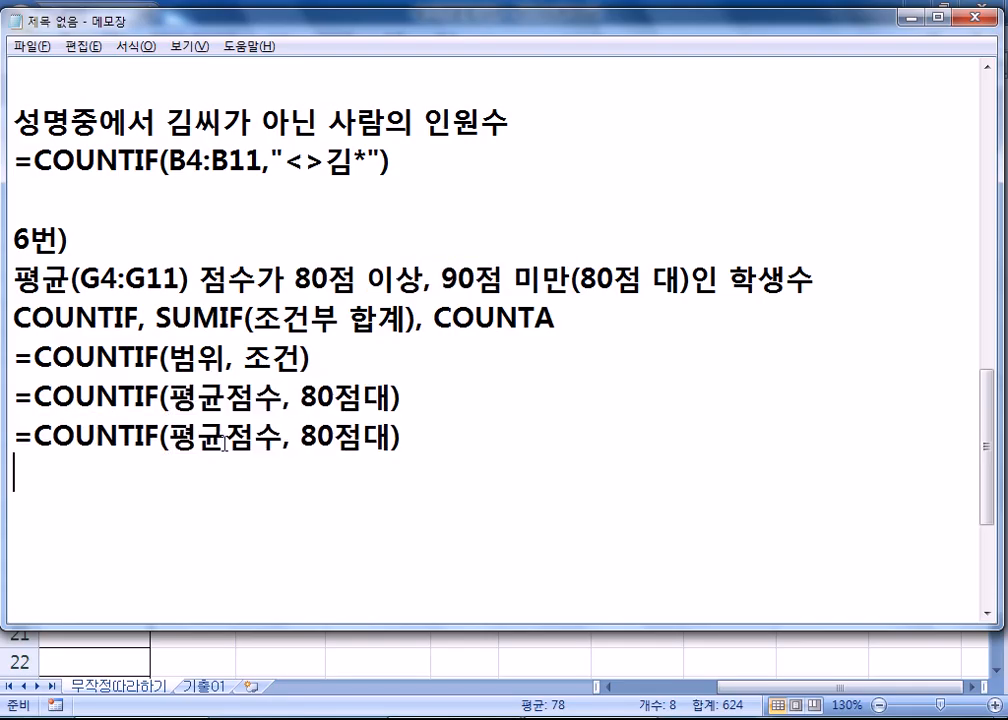
Step: Replace the criterion in the duplicated COUNTIF line with "80점 이상, 90점 미만"
{"action": "left_click_drag", "start_coordinate": [301, 437], "coordinate": [388, 437]}
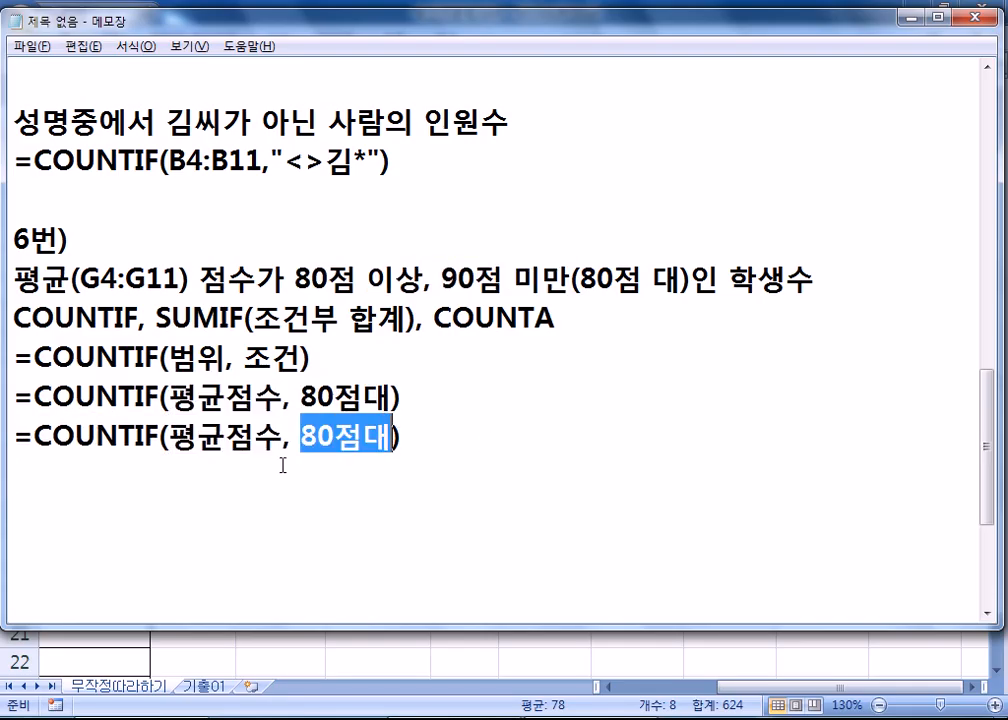
{"action": "type", "text": "800점"}
{"action": "key", "text": "BackSpace"}
{"action": "key", "text": "BackSpace"}
{"action": "key", "text": "BackSpace"}
{"action": "key", "text": "BackSpace"}
{"action": "type", "text": "점 이상"}
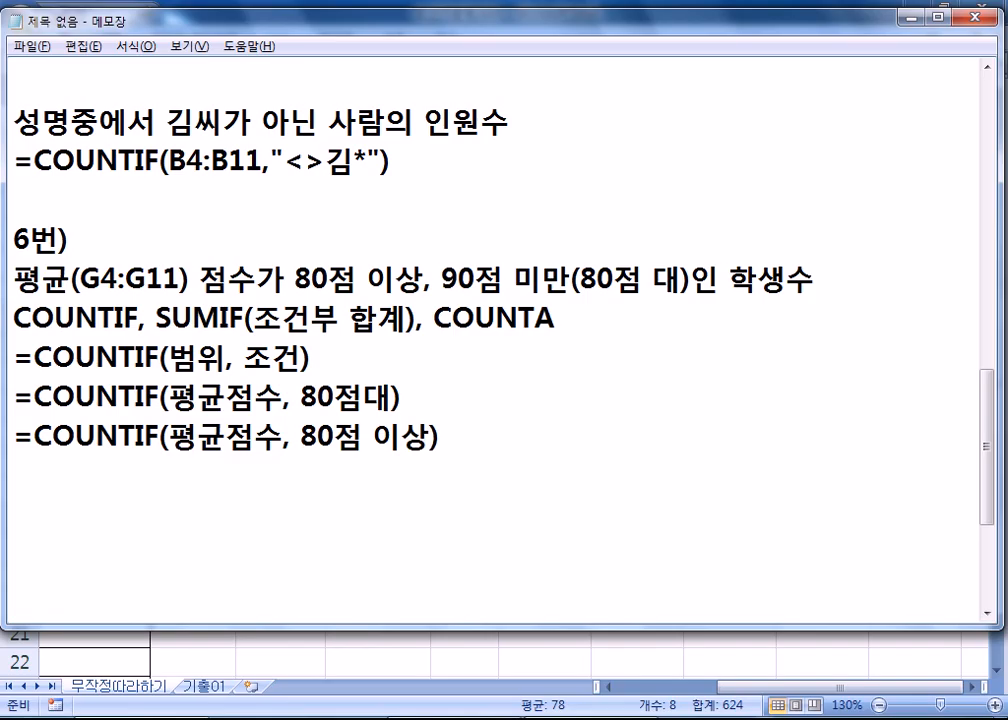
{"action": "type", "text": ", 90점 미만"}
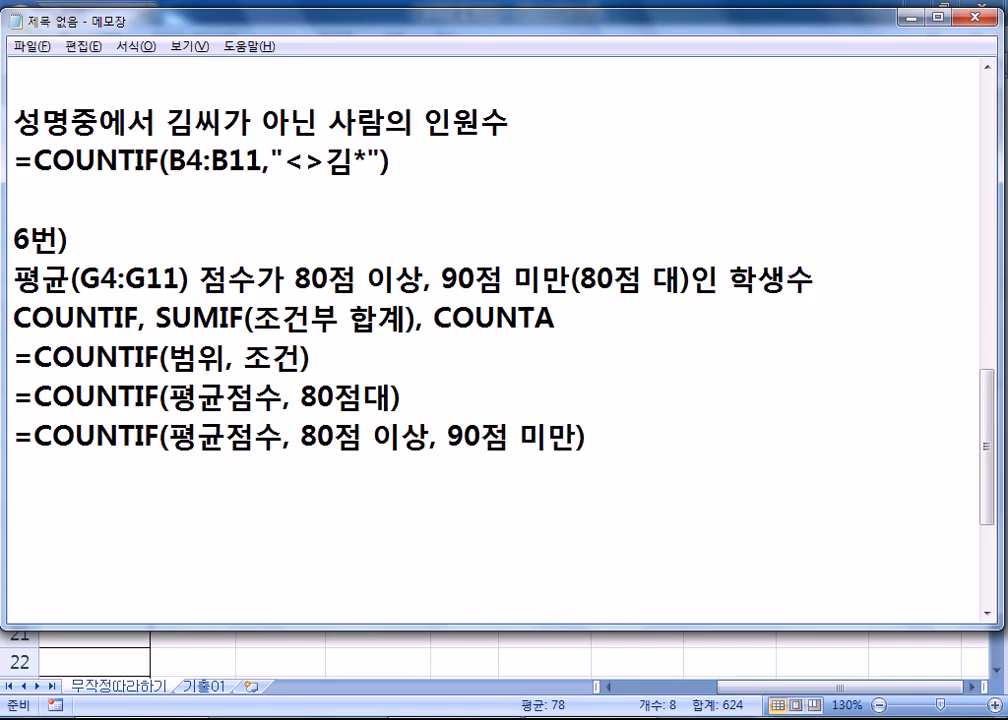
Step: Mark the COUNTIF line with the two conditions with "X" at its end and start a new line below it
{"action": "left_click_drag", "start_coordinate": [302, 437], "coordinate": [577, 437]}
{"action": "left_click_drag", "start_coordinate": [429, 437], "coordinate": [447, 437]}
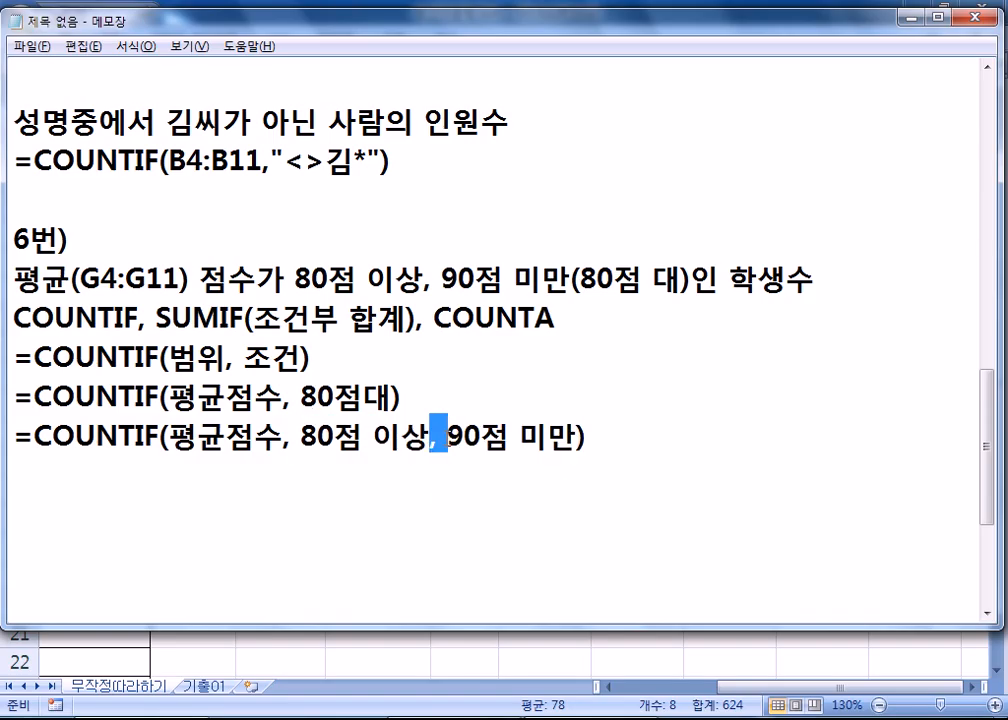
{"action": "left_click_drag", "start_coordinate": [301, 437], "coordinate": [436, 440]}
{"action": "left_click", "coordinate": [633, 430]}
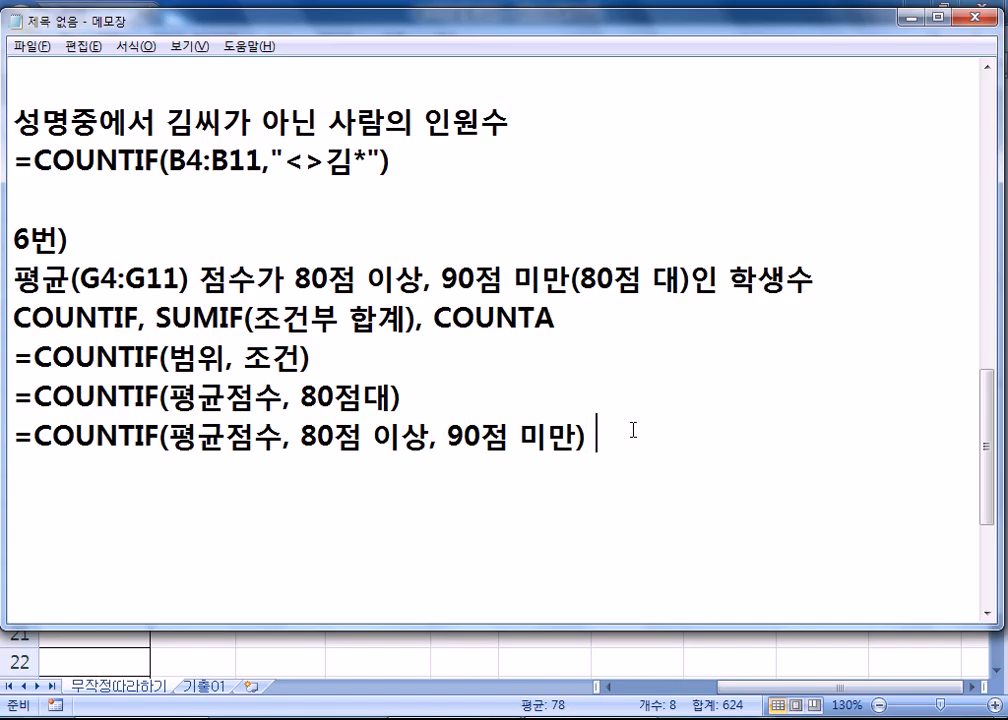
{"action": "type", "text": "X"}
{"action": "left_click", "coordinate": [135, 718]}
{"action": "left_click", "coordinate": [135, 718]}
{"action": "scroll", "coordinate": [797, 436], "scroll_direction": "down", "scroll_amount": 3}
{"action": "scroll", "coordinate": [799, 436], "scroll_direction": "up", "scroll_amount": 2}
{"action": "key", "text": "Return"}
{"action": "scroll", "coordinate": [933, 447], "scroll_direction": "down", "scroll_amount": 1}
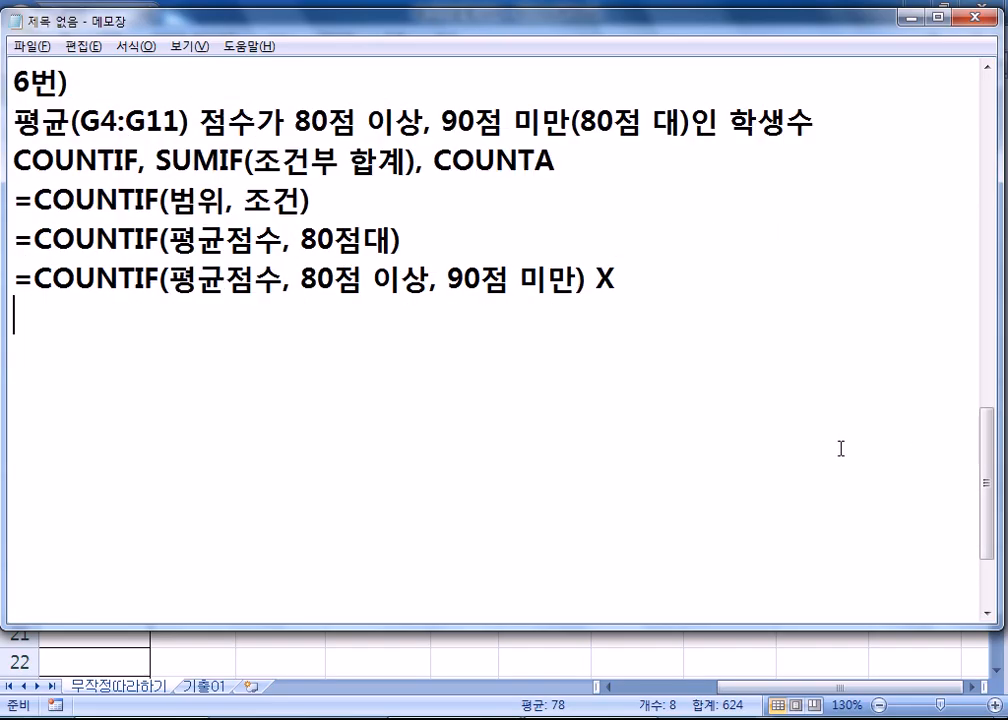
Step: Write the condition in set notation as "{ X | 80 <= X < 90}" and highlight its inequality
{"action": "type", "text": "{ X | X"}
{"action": "key", "text": "BackSpace"}
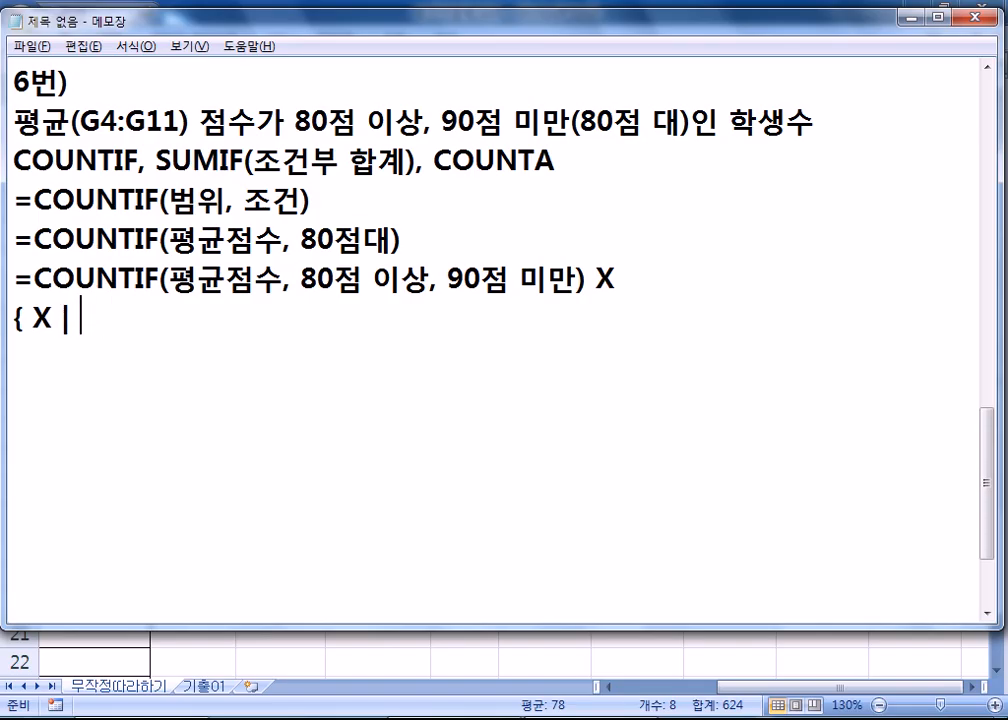
{"action": "type", "text": "80 <"}
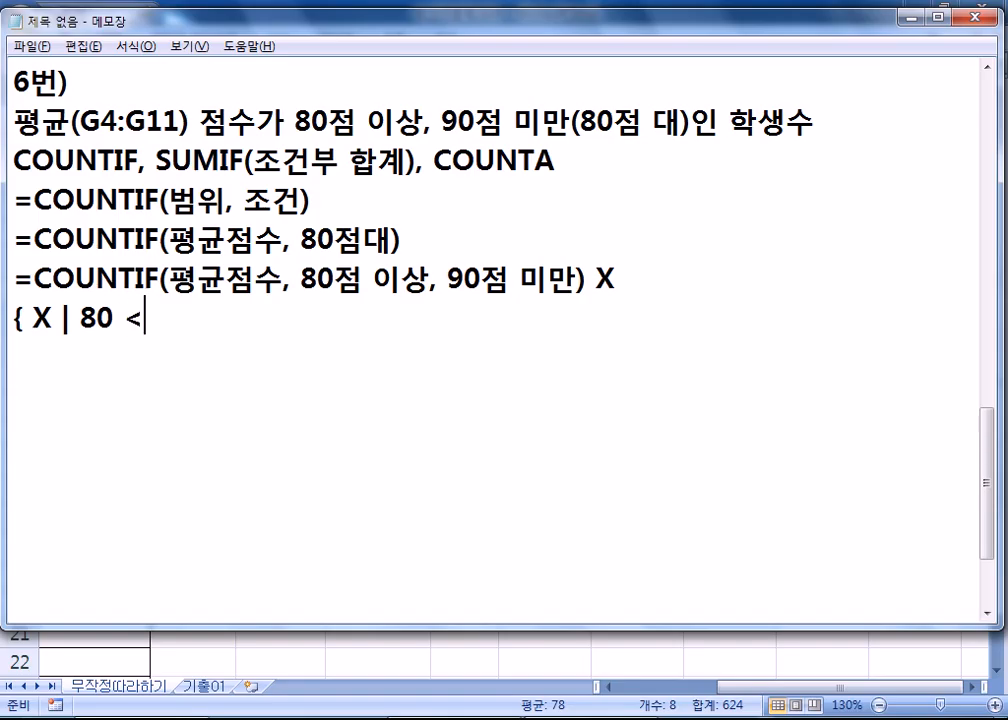
{"action": "type", "text": "= X < 90"}
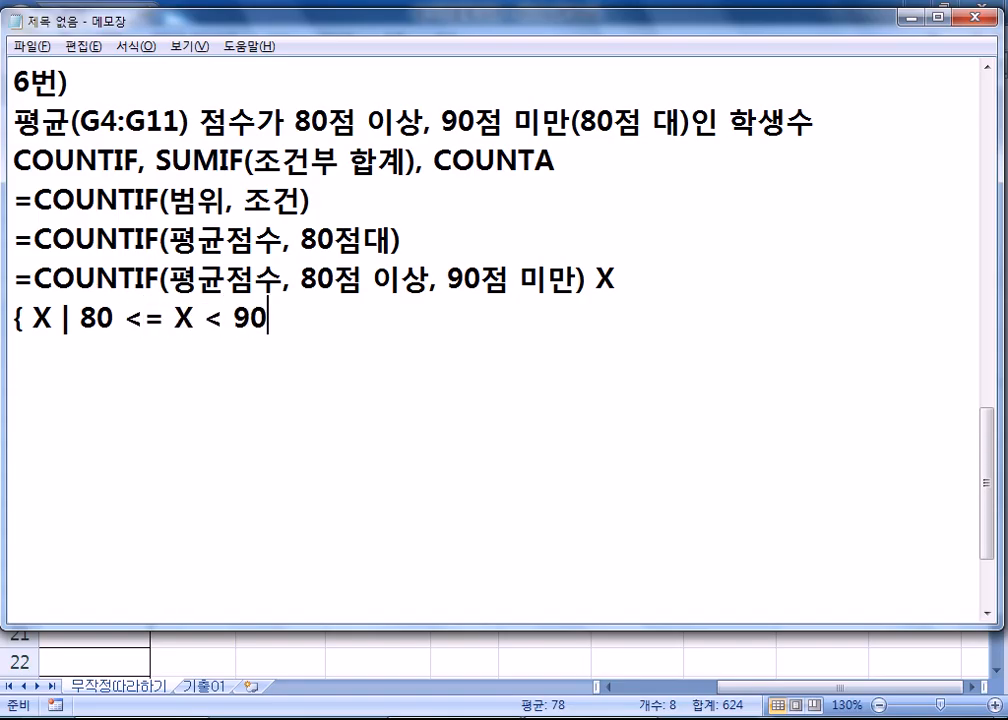
{"action": "type", "text": "}"}
{"action": "left_click_drag", "start_coordinate": [174, 318], "coordinate": [192, 318]}
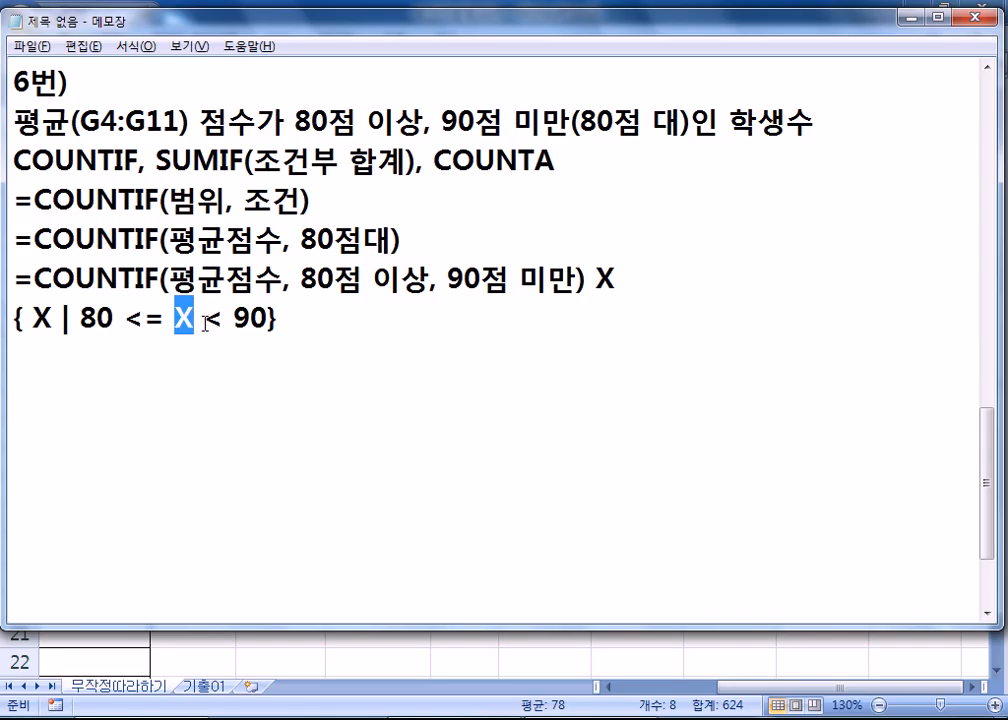
{"action": "left_click_drag", "start_coordinate": [80, 320], "coordinate": [266, 320]}
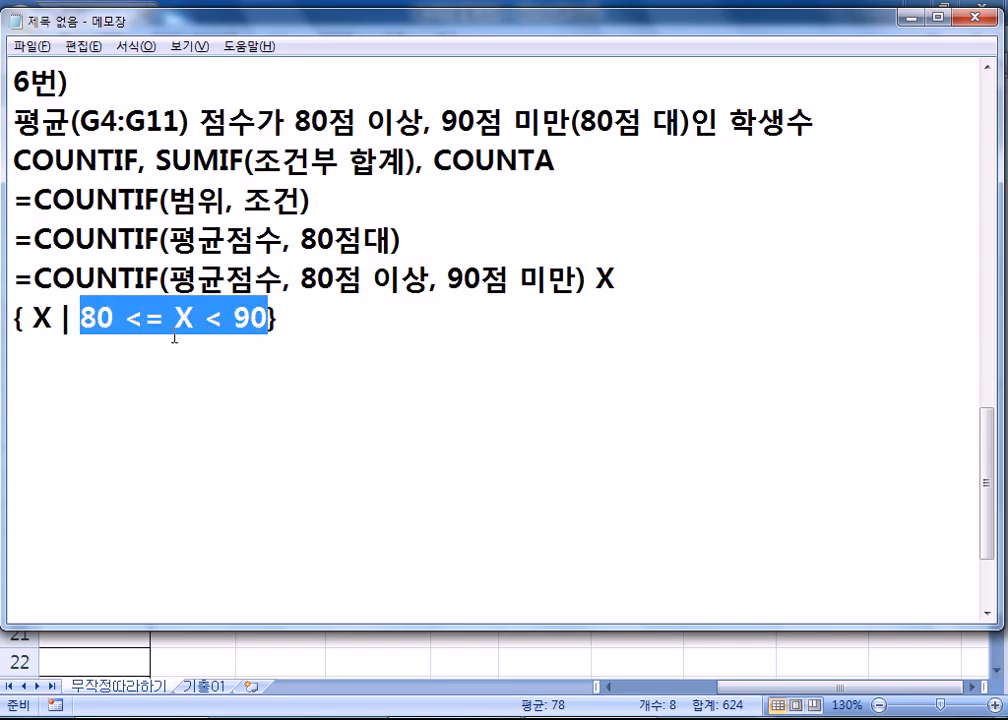
Step: Rewrite the inequality inside the set notation as two separate conditions, "X>=80, X<90"
{"action": "left_click_drag", "start_coordinate": [80, 320], "coordinate": [97, 320]}
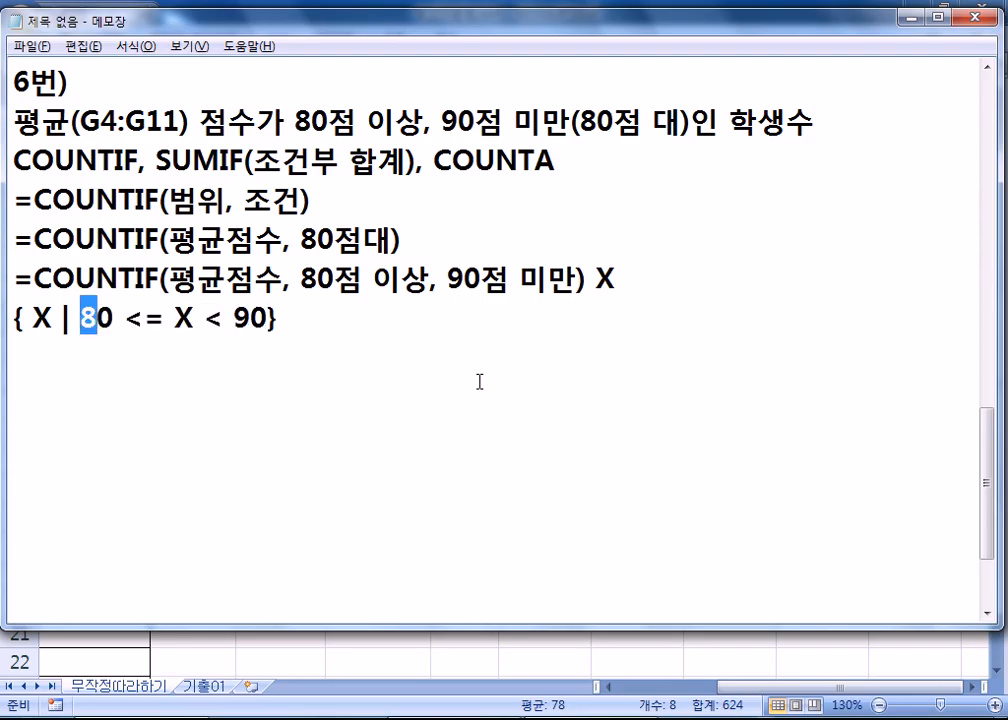
{"action": "type", "text": "X"}
{"action": "type", "text": ">=80,"}
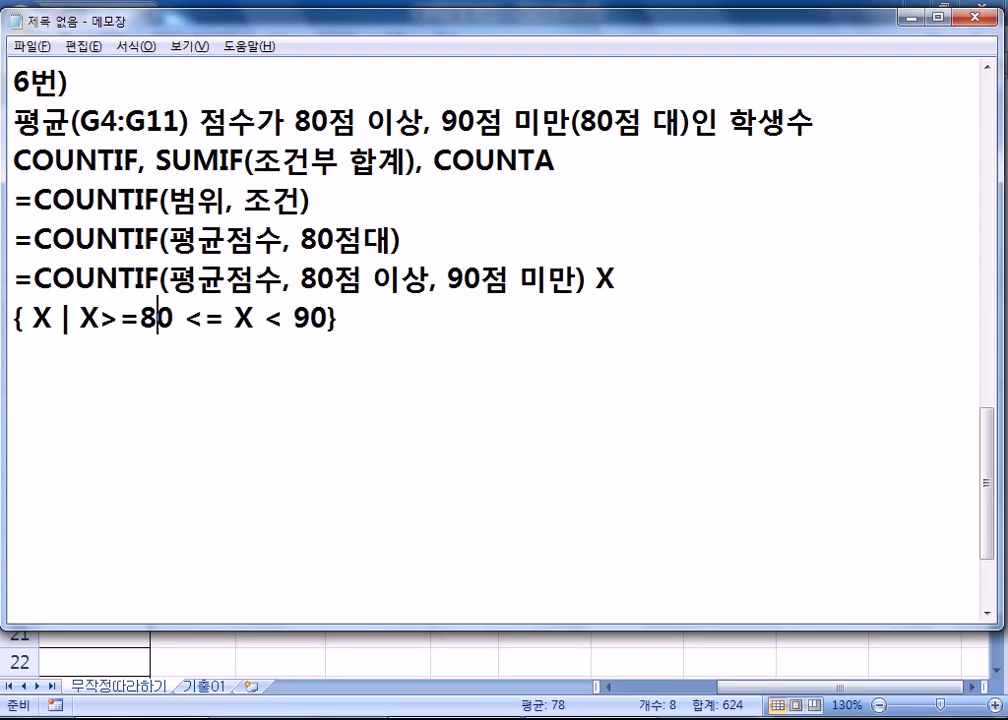
{"action": "key", "text": "Delete"}
{"action": "key", "text": "Delete"}
{"action": "key", "text": "Delete"}
{"action": "key", "text": "Delete"}
{"action": "key", "text": "Delete"}
{"action": "key", "text": "Right"}
{"action": "key", "text": "Delete"}
{"action": "key", "text": "Right"}
{"action": "key", "text": "Delete"}
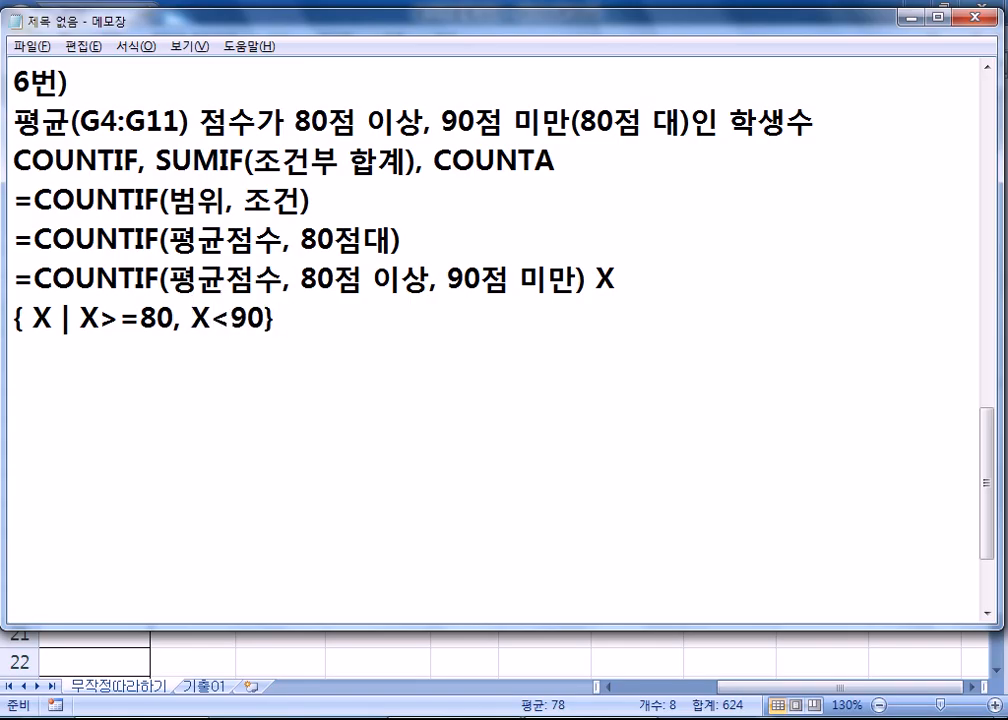
Step: Append the remark "엑셀에서는 안된다." after the set notation
{"action": "key", "text": "End"}
{"action": "type", "text": "ㅇ엑셀에서는 아"}
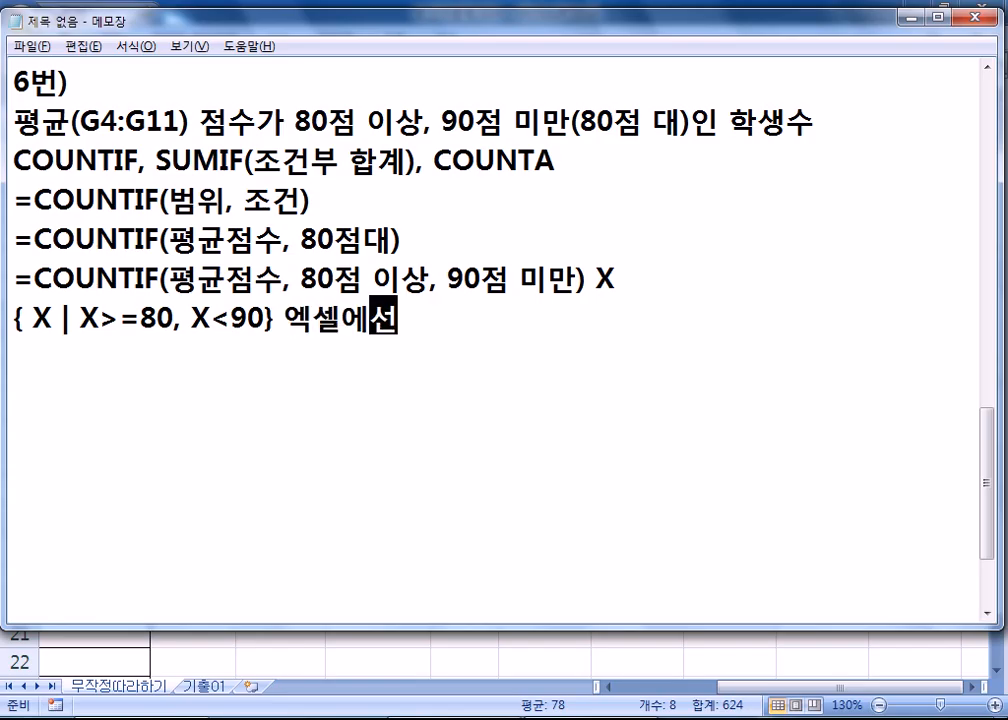
{"action": "type", "text": "ㄴ된다."}
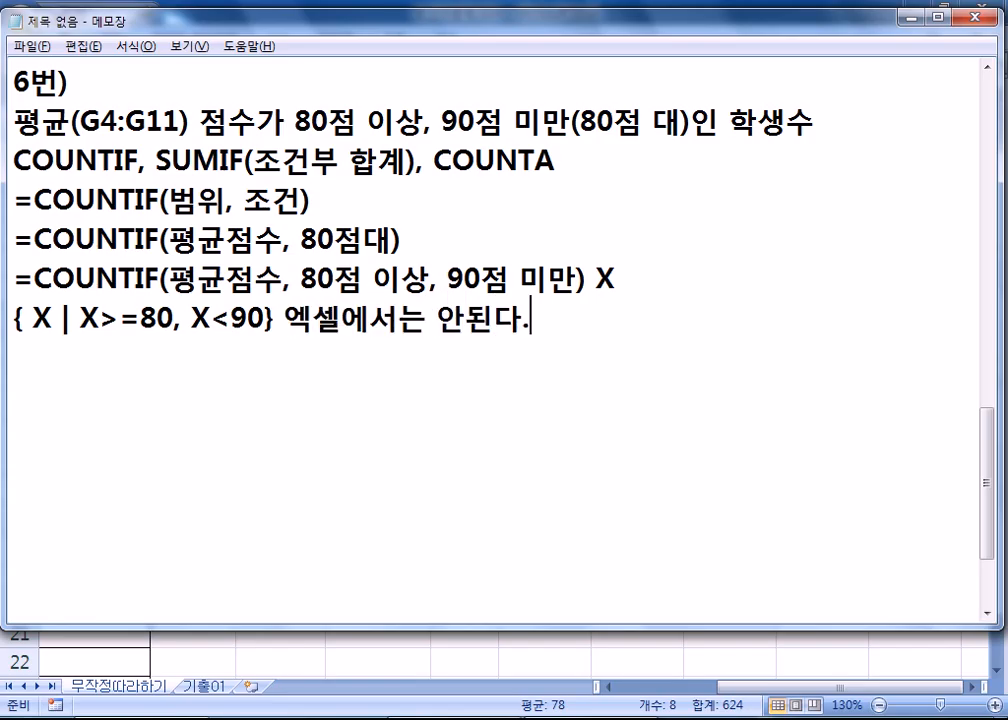
Step: Add the formula line "=COUNTIF(평균점수, 80점 이상)" below the set notation
{"action": "key", "text": "Return"}
{"action": "type", "text": "=COUNTIF*("}
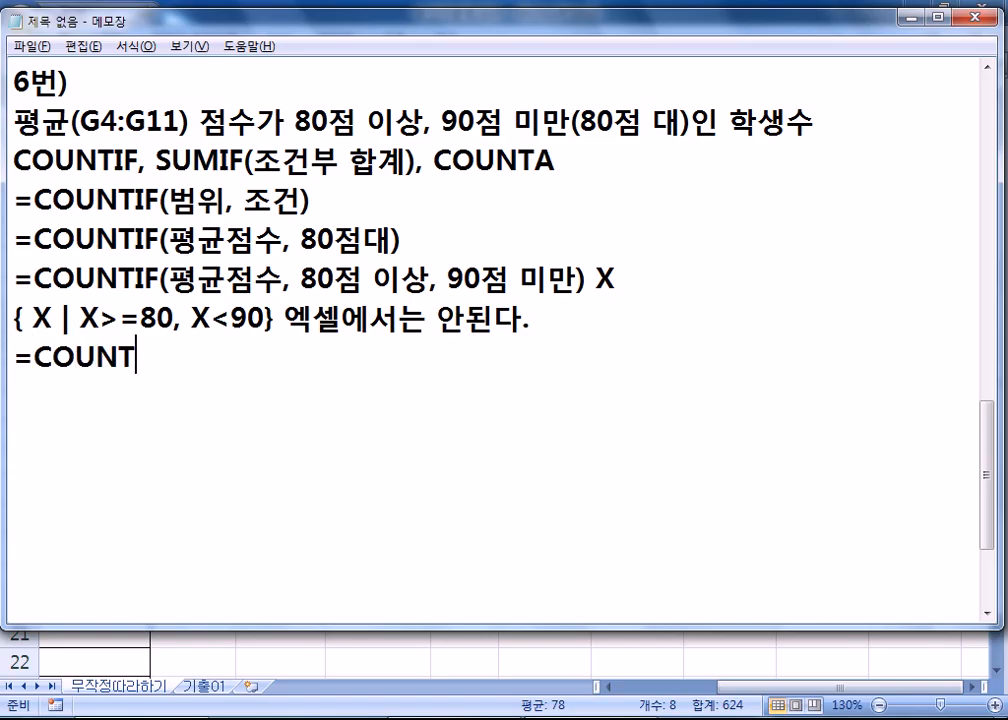
{"action": "key", "text": "BackSpace"}
{"action": "key", "text": "BackSpace"}
{"action": "type", "text": "( "}
{"action": "type", "text": "평"}
{"action": "key", "text": "BackSpace"}
{"action": "key", "text": "BackSpace"}
{"action": "key", "text": "BackSpace"}
{"action": "key", "text": "BackSpace"}
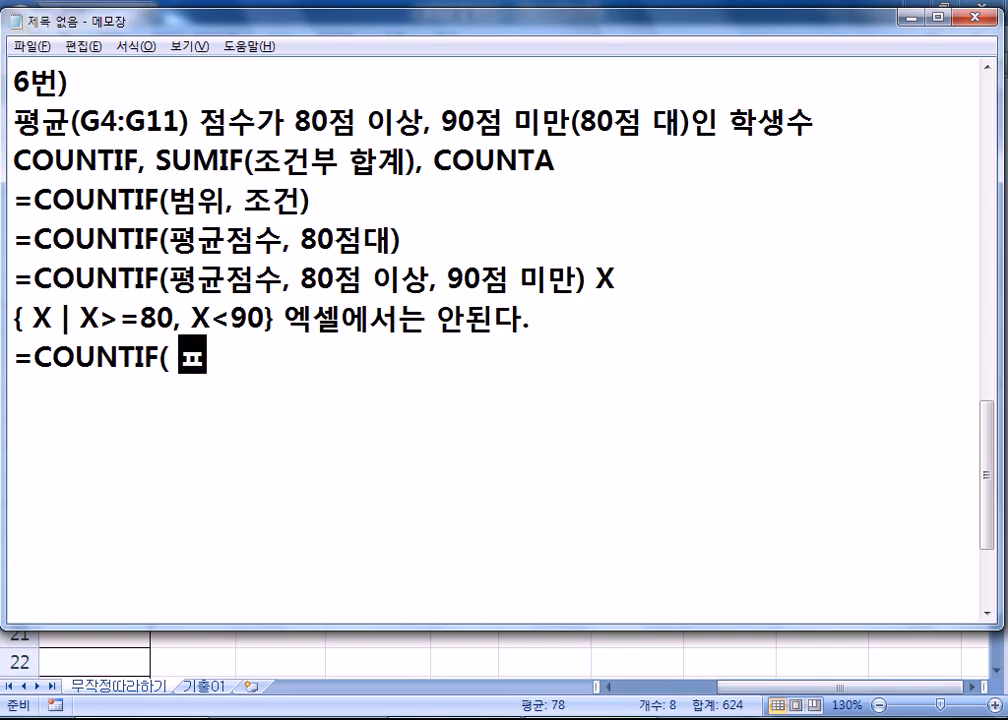
{"action": "type", "text": "펴ㅛ"}
{"action": "key", "text": "BackSpace"}
{"action": "key", "text": "BackSpace"}
{"action": "type", "text": "평균저ㅗ"}
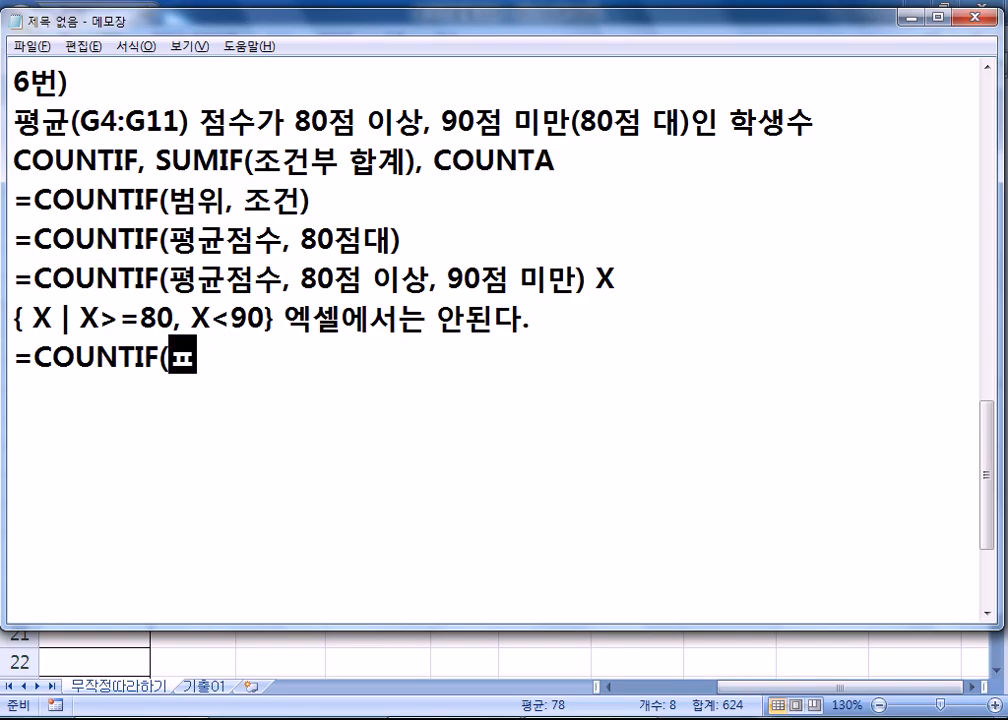
{"action": "key", "text": "BackSpace"}
{"action": "key", "text": "BackSpace"}
{"action": "type", "text": "좀"}
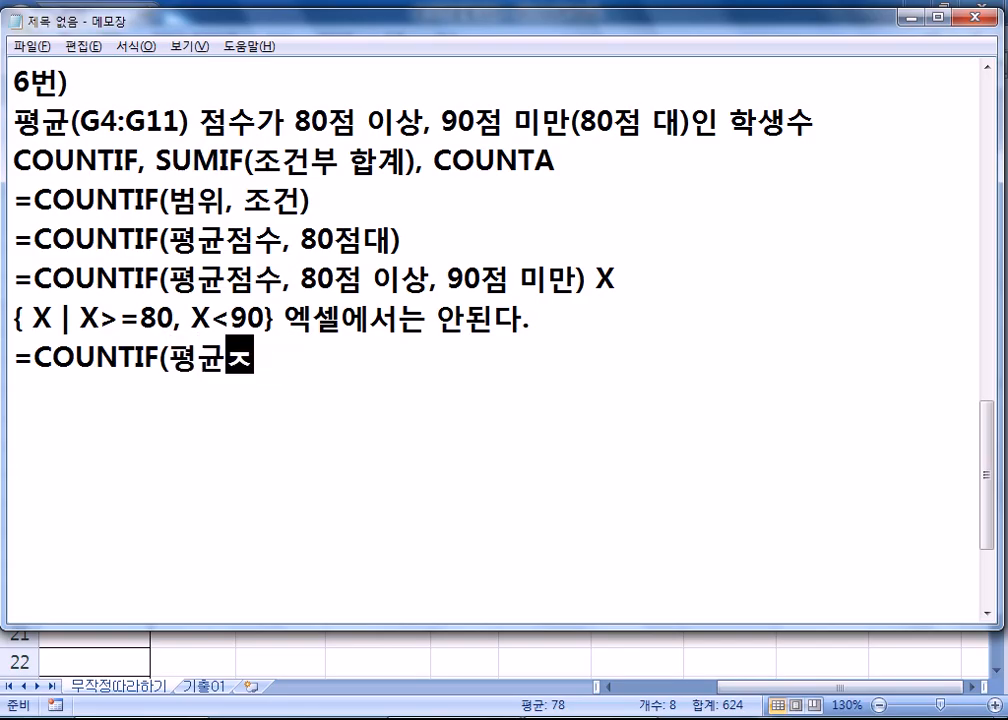
{"action": "key", "text": "BackSpace"}
{"action": "key", "text": "BackSpace"}
{"action": "type", "text": "점수, 9"}
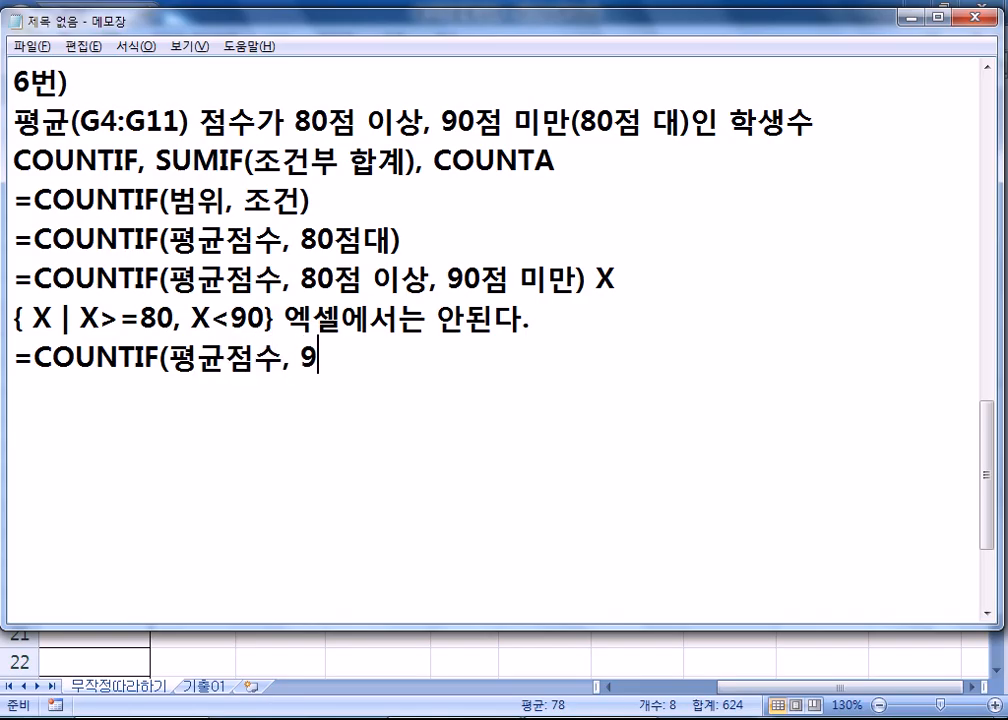
{"action": "key", "text": "BackSpace"}
{"action": "type", "text": "80점 잇"}
{"action": "type", "text": "상)"}
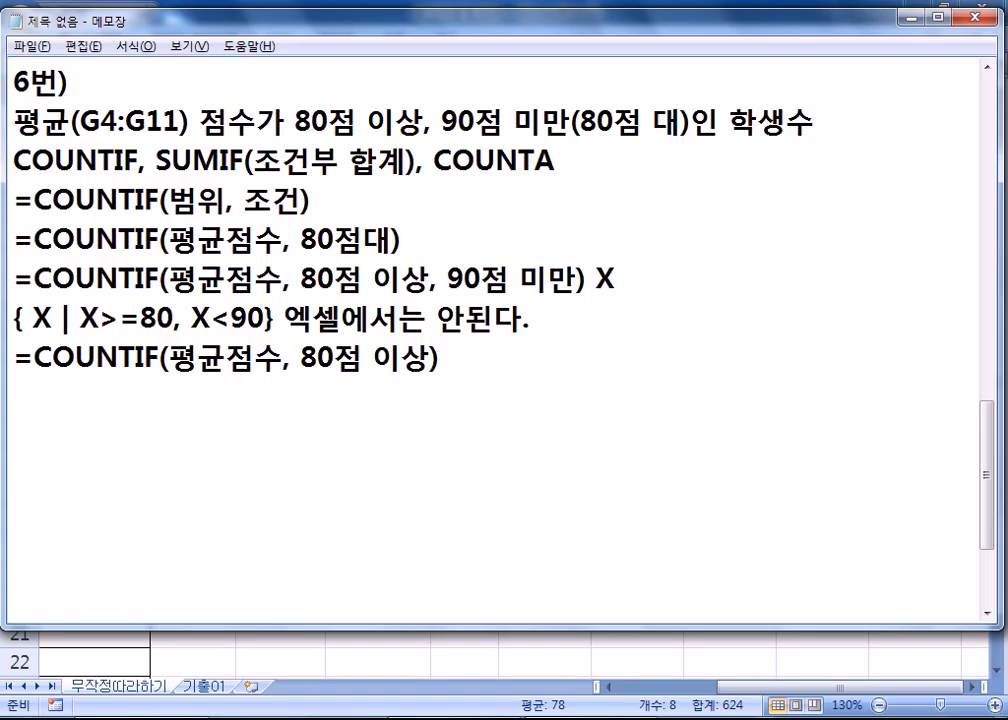
Step: Switch to Excel and examine which averages in column G are 80 or higher, including those of 90 or more
{"action": "key", "text": "alt+Tab"}
{"action": "left_click", "coordinate": [262, 175]}
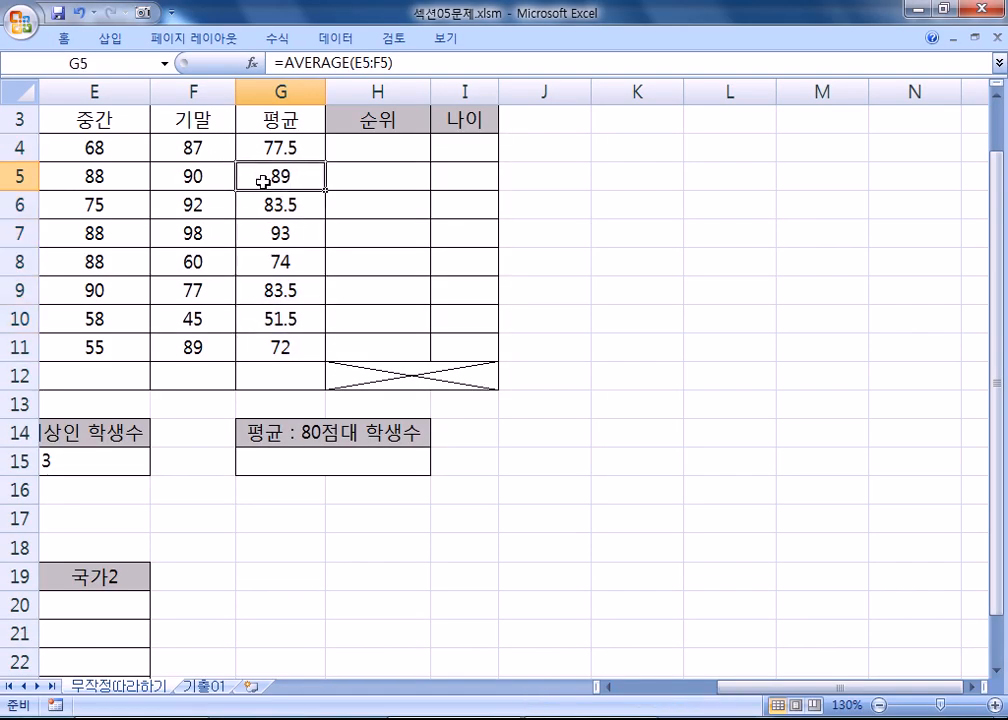
{"action": "left_click", "coordinate": [262, 197]}
{"action": "left_click", "coordinate": [262, 226]}
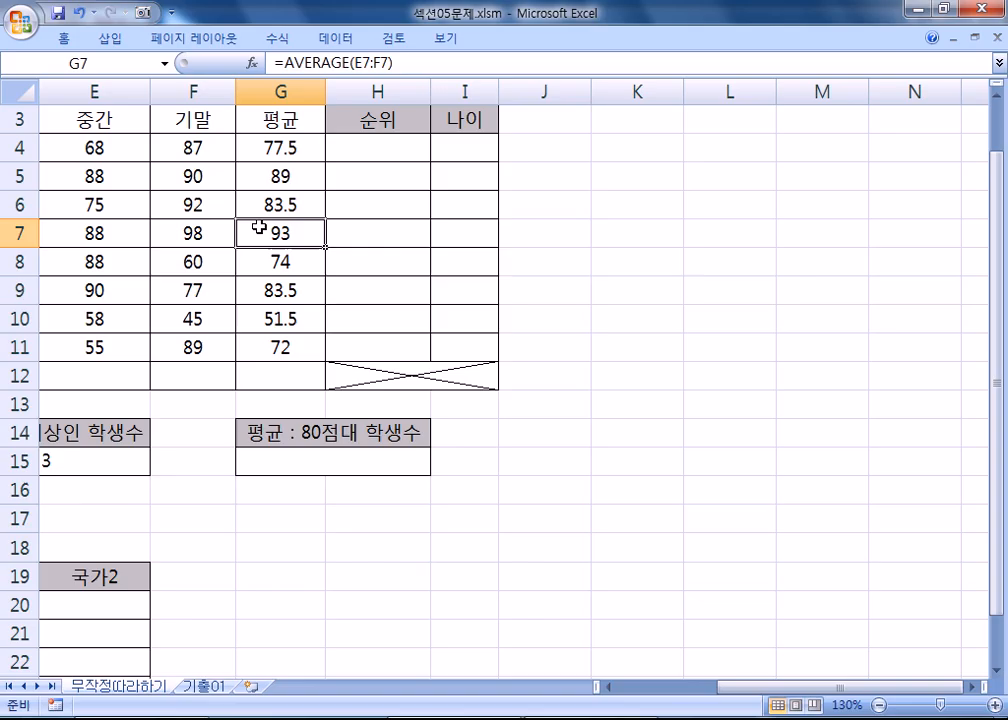
{"action": "left_click", "coordinate": [257, 290]}
{"action": "left_click", "coordinate": [250, 228]}
Step: Switch to Notepad and append a minus sign after "=COUNTIF(평균점수, 80점 이상)"
{"action": "key", "text": "alt+Tab"}
{"action": "type", "text": "- "}
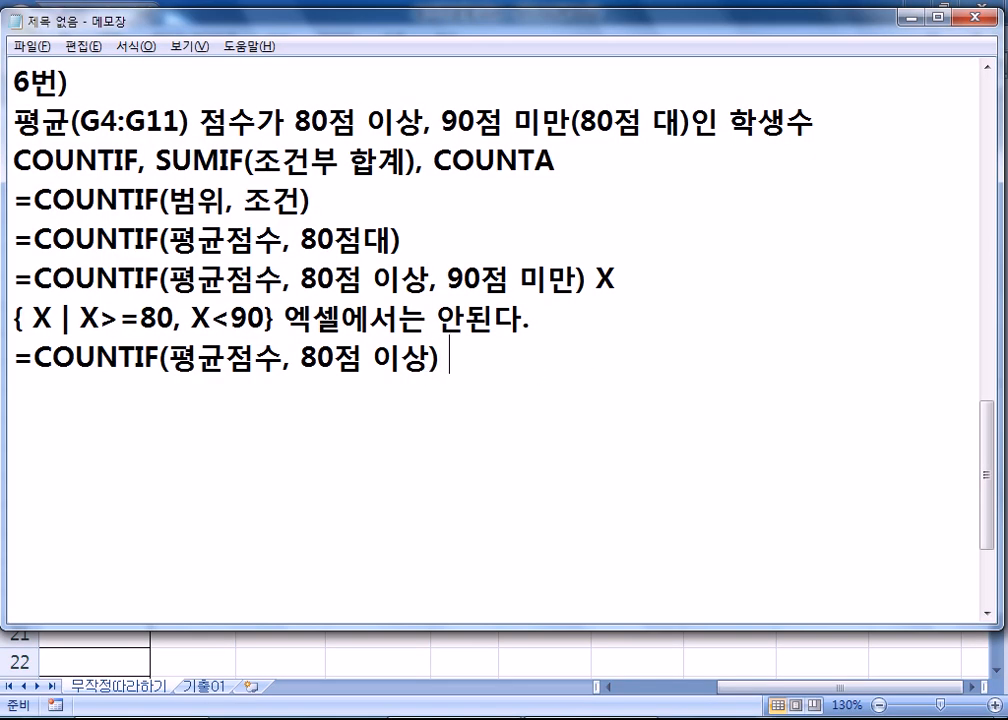
Step: Complete the last line of the notes by subtracting COUNTIF(평균점수, 90점 이상) from the first COUNTIF term
{"action": "type", "text": "COUNTIF("}
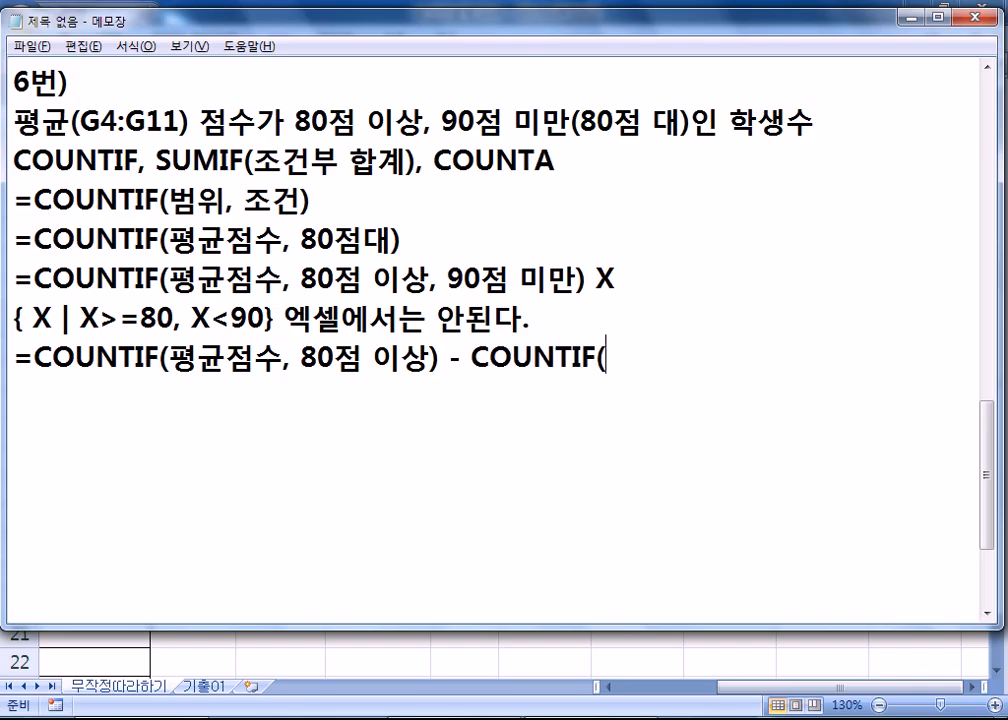
{"action": "type", "text": "평"}
{"action": "key", "text": "BackSpace"}
{"action": "key", "text": "BackSpace"}
{"action": "key", "text": "BackSpace"}
{"action": "type", "text": "평규"}
{"action": "type", "text": "균점수,"}
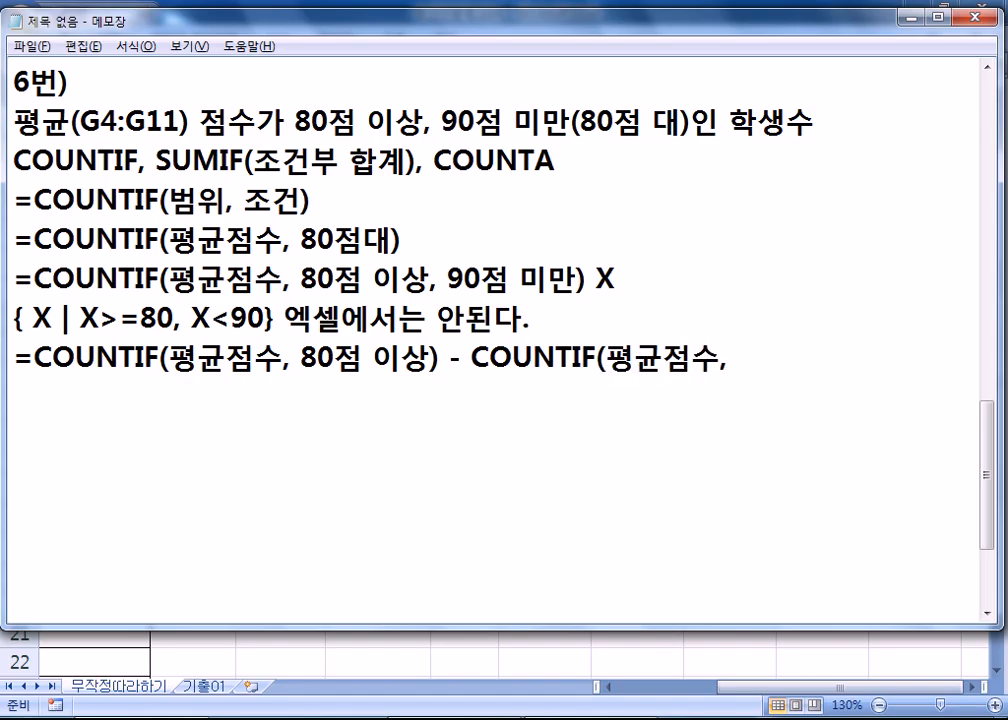
{"action": "key", "text": "alt+Tab"}
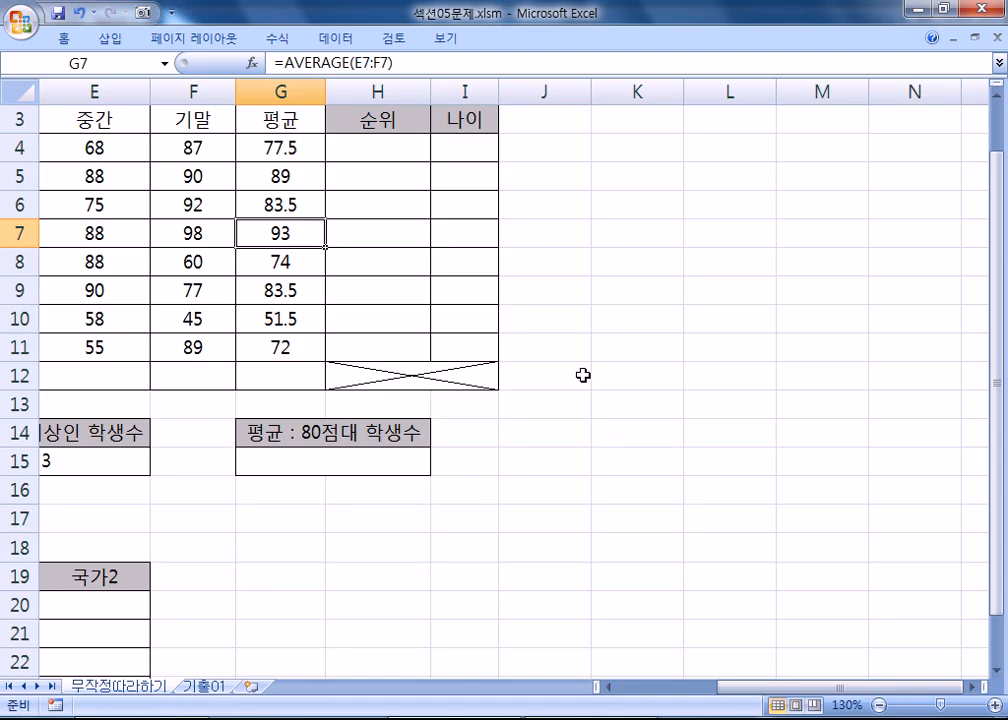
{"action": "key", "text": "alt+Tab"}
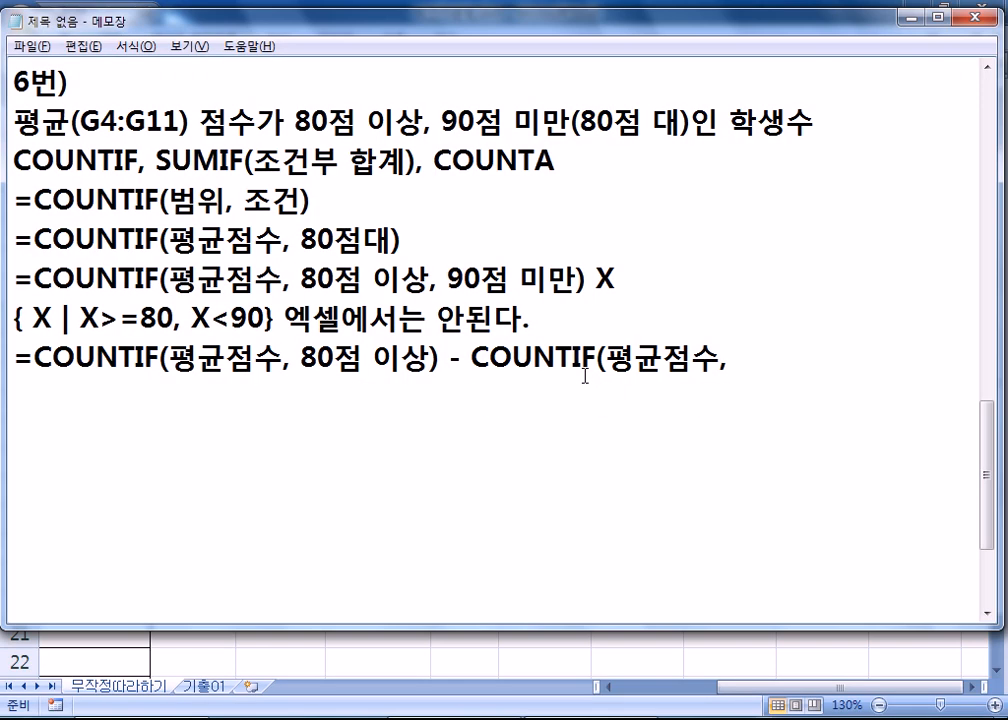
{"action": "type", "text": "90점 이상)"}
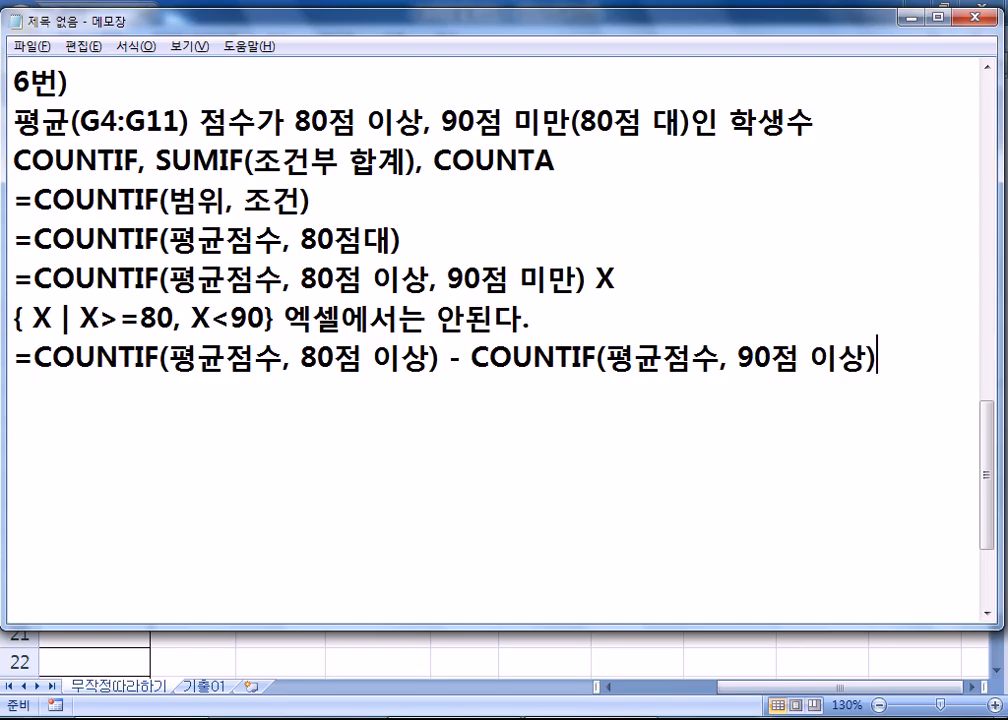
Step: Insert the remark "조건을 2개이상 연속" before the X on the two-condition COUNTIF line and indent the set-notation line below it
{"action": "left_click_drag", "start_coordinate": [572, 121], "coordinate": [443, 121]}
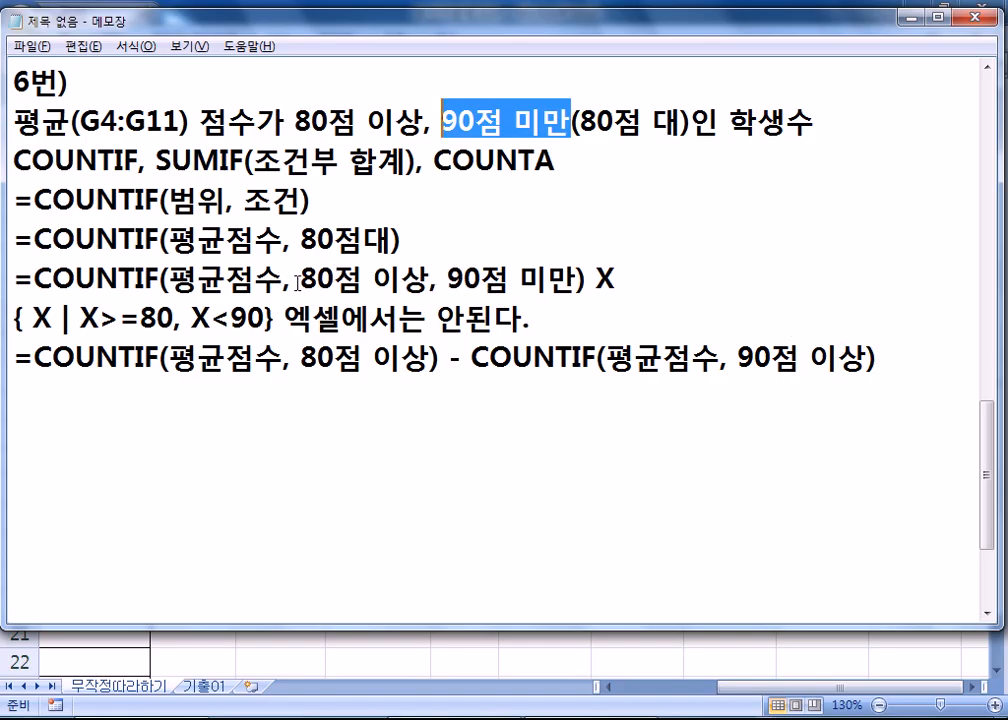
{"action": "left_click", "coordinate": [596, 279]}
{"action": "type", "text": "조건"}
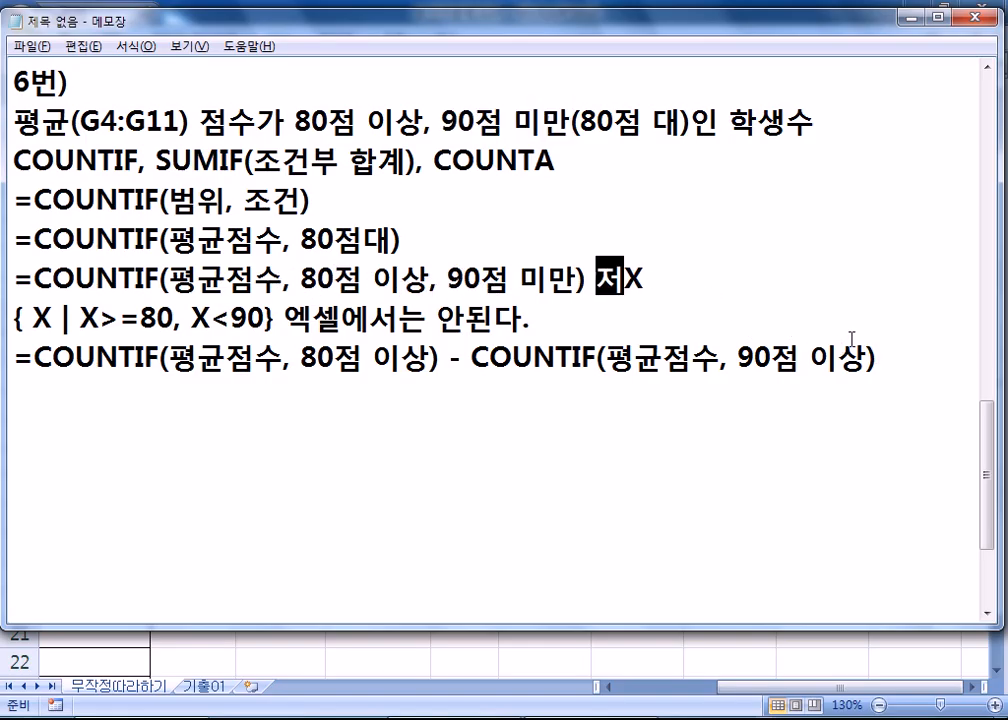
{"action": "type", "text": "을 3"}
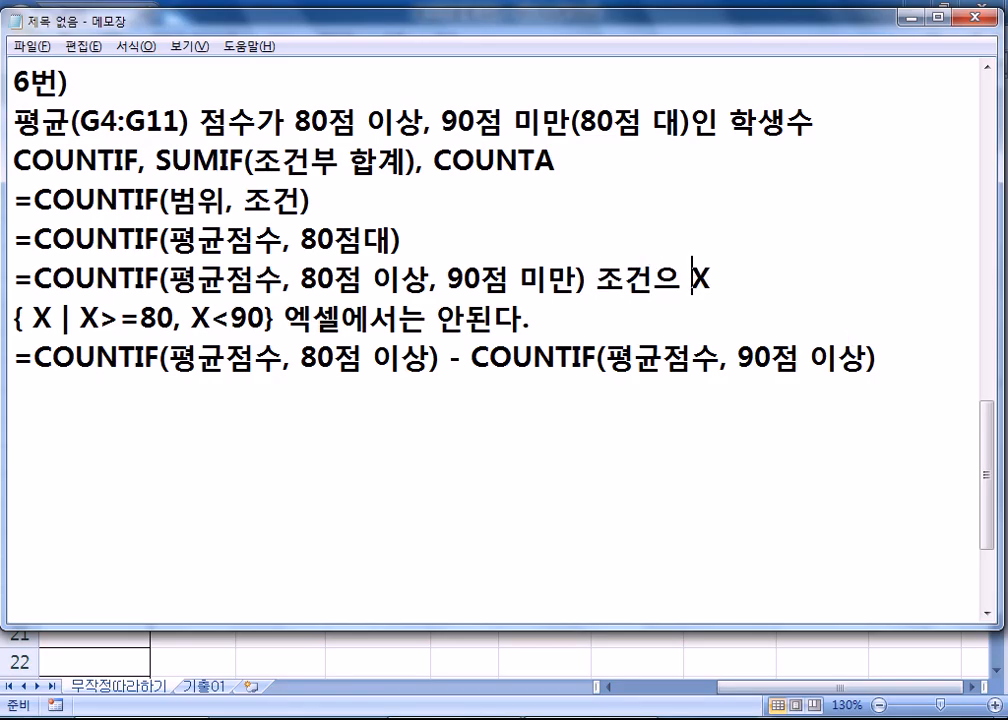
{"action": "key", "text": "BackSpace"}
{"action": "type", "text": "2개이상 ㅇ연속"}
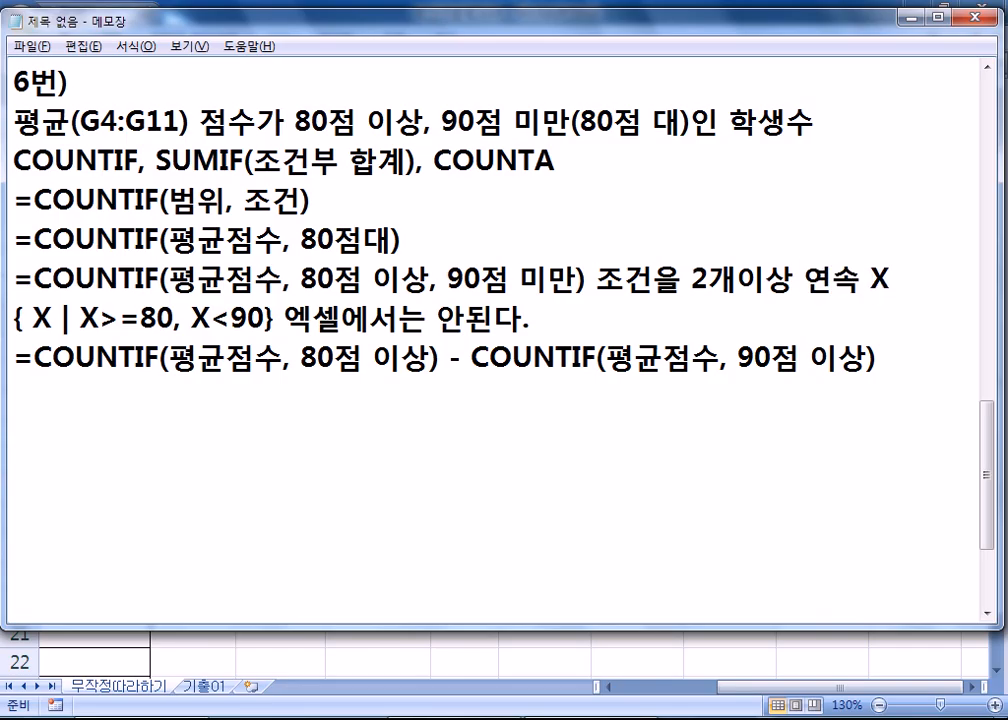
{"action": "key", "text": "Down"}
{"action": "key", "text": "Home"}
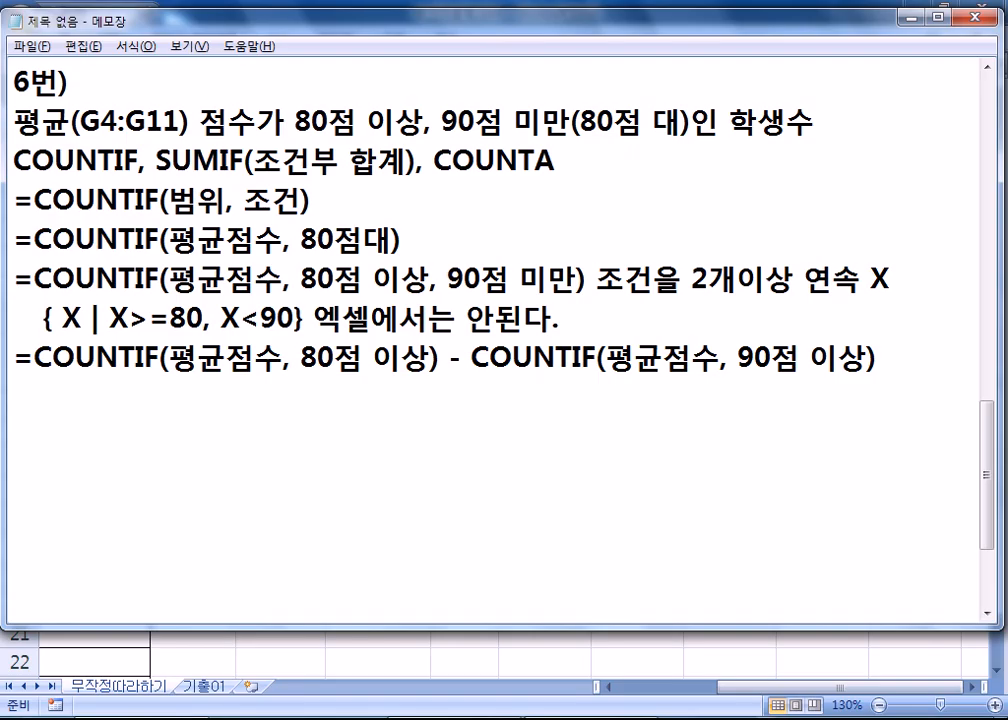
Step: Highlight the 80점 이상 COUNTIF term in the subtraction line and place the cursor on the empty line below
{"action": "left_click", "coordinate": [441, 360]}
{"action": "left_click_drag", "start_coordinate": [441, 360], "coordinate": [137, 356]}
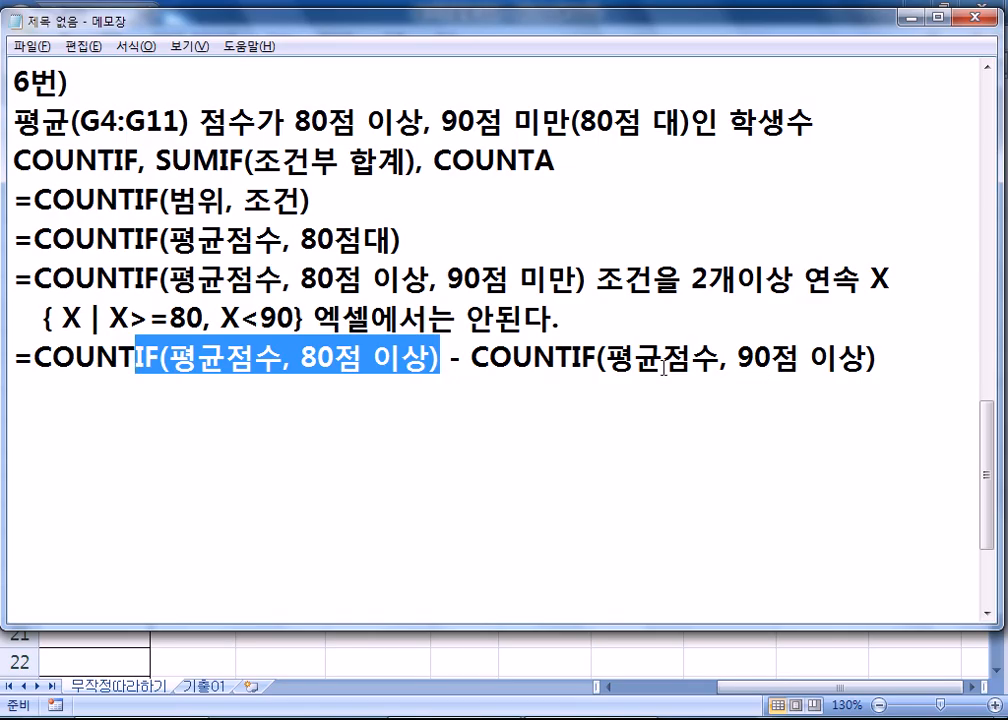
{"action": "left_click", "coordinate": [238, 407]}
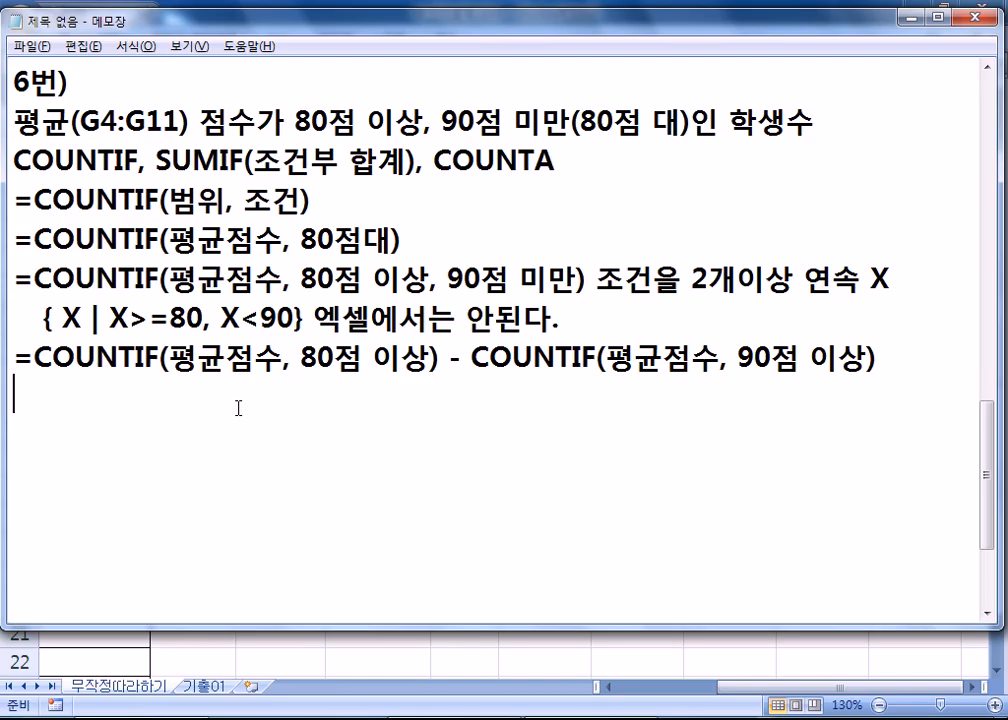
Step: In Excel, enter =COUNTIF(G4:G1,">=80") in cell G15 under 평균 : 80점대 학생수
{"action": "key", "text": "alt+Tab"}
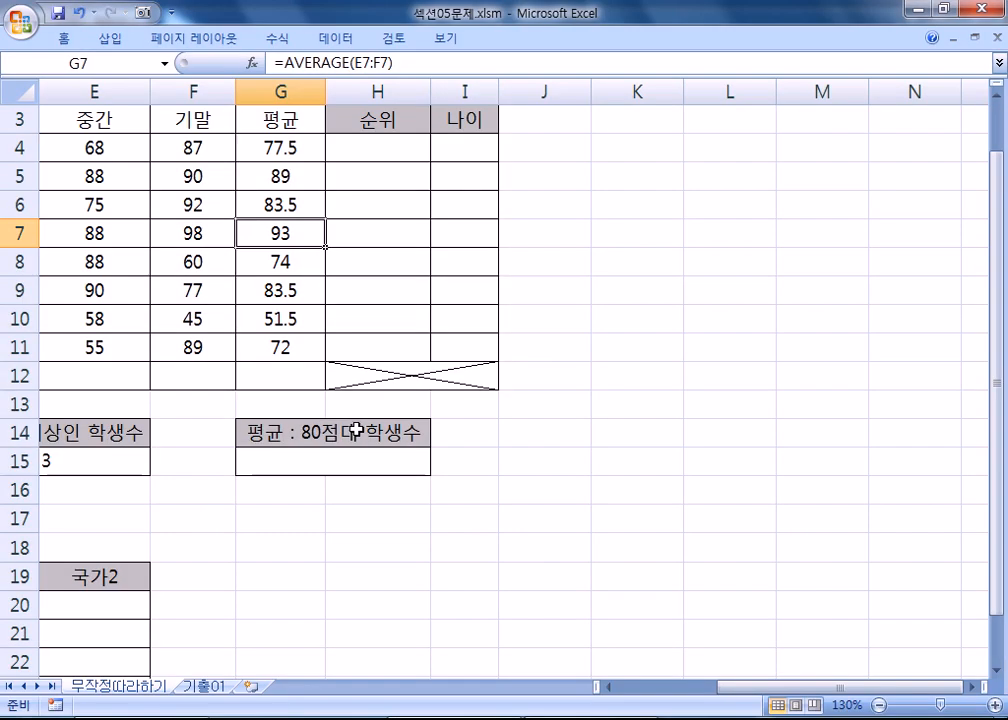
{"action": "left_click", "coordinate": [248, 460]}
{"action": "type", "text": "="}
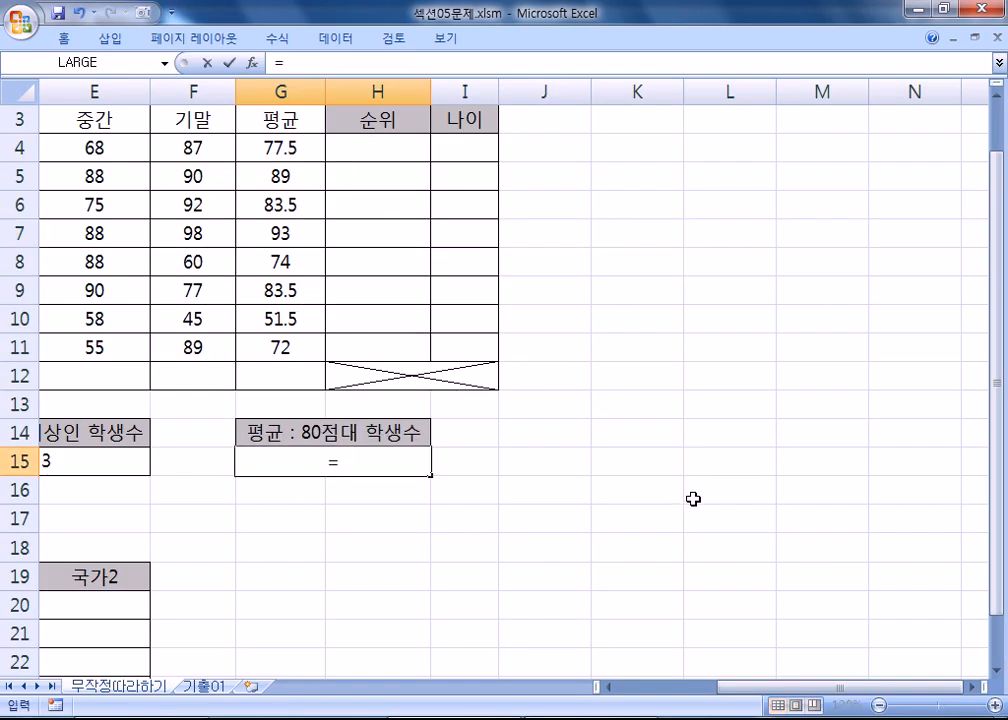
{"action": "type", "text": "ㅊ"}
{"action": "key", "text": "BackSpace"}
{"action": "type", "text": "COUNTIF("}
{"action": "left_click_drag", "start_coordinate": [295, 150], "coordinate": [296, 348]}
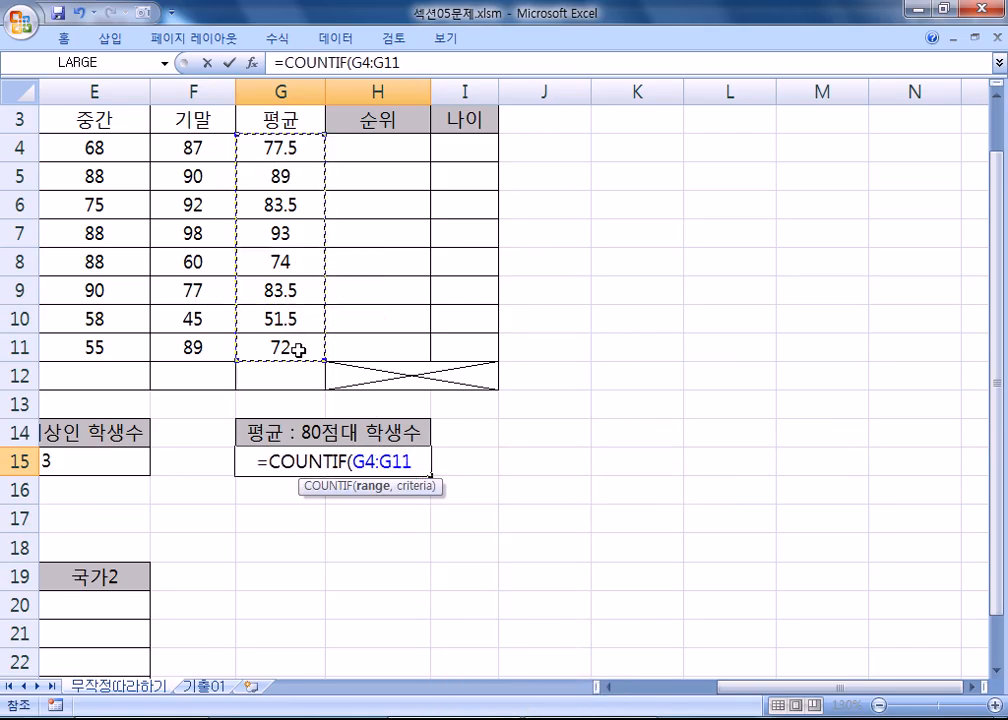
{"action": "key", "text": "BackSpace"}
{"action": "type", "text": ",\">=80{"}
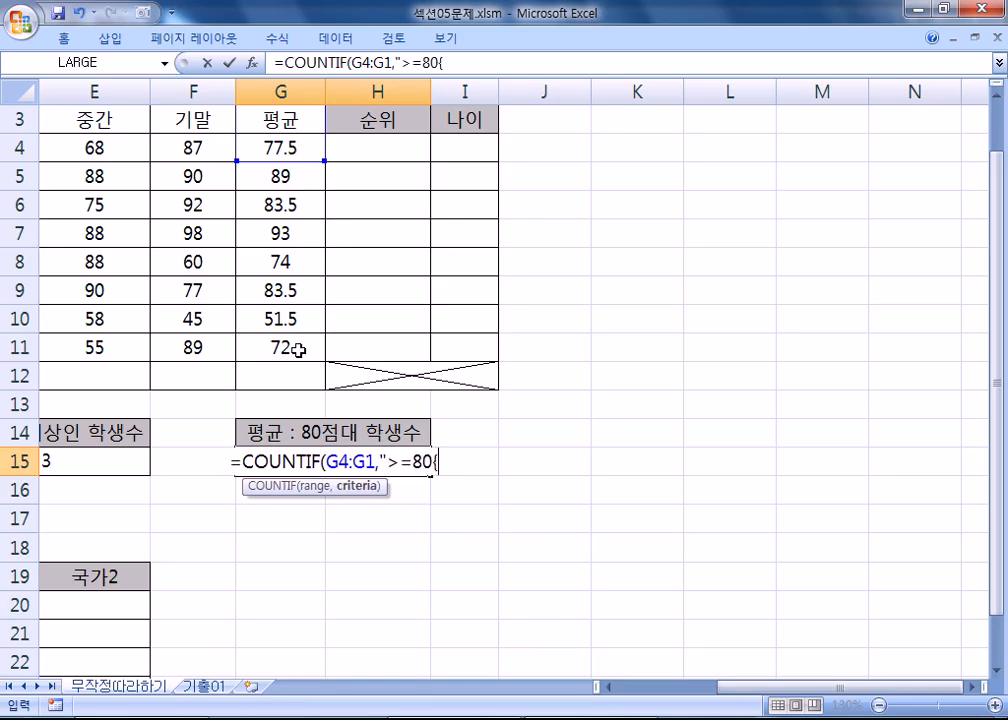
{"action": "key", "text": "BackSpace"}
{"action": "type", "text": "\")"}
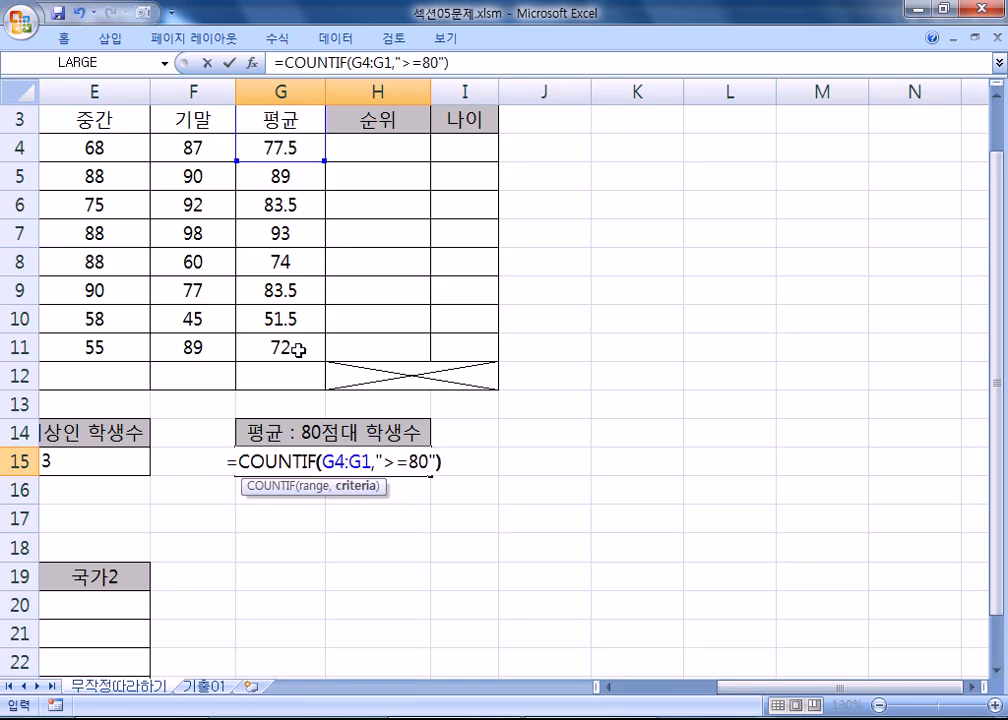
{"action": "key", "text": "Return"}
Step: Correct the COUNTIF range in G15 to G4:G11
{"action": "key", "text": "Up"}
{"action": "key", "text": "F2"}
{"action": "key", "text": "Left"}
{"action": "key", "text": "Left"}
{"action": "key", "text": "Left"}
{"action": "key", "text": "Left"}
{"action": "key", "text": "Left"}
{"action": "key", "text": "Left"}
{"action": "key", "text": "Left"}
{"action": "key", "text": "Left"}
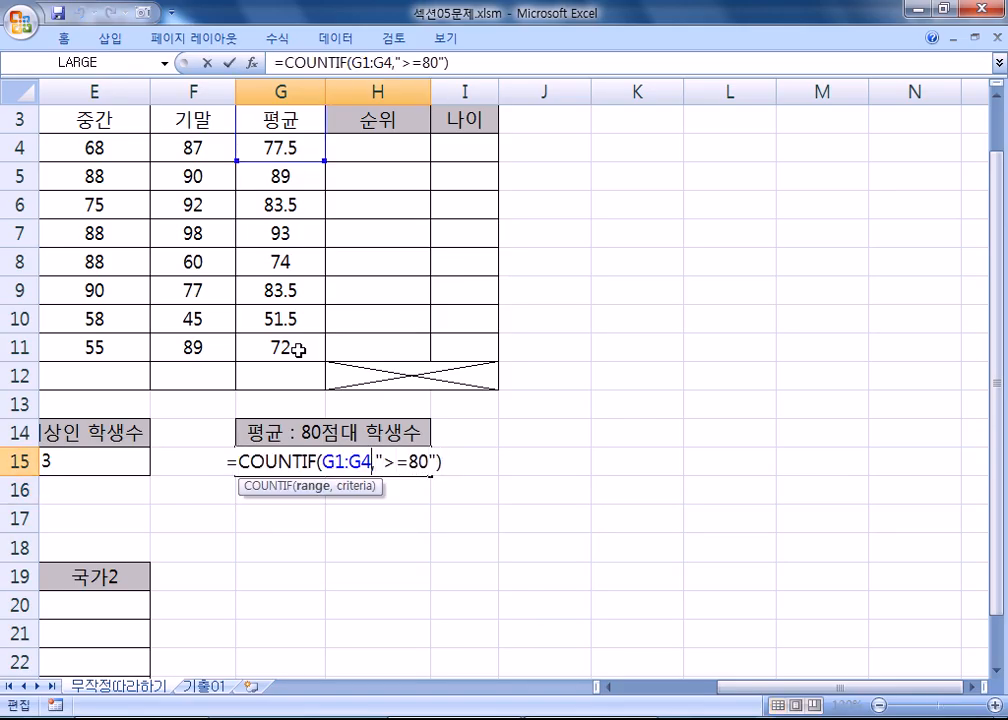
{"action": "key", "text": "Left"}
{"action": "key", "text": "BackSpace"}
{"action": "type", "text": "4"}
{"action": "key", "text": "Right"}
{"action": "key", "text": "Right"}
{"action": "type", "text": "11"}
{"action": "key", "text": "Delete"}
{"action": "key", "text": "Return"}
Step: Extend the G15 formula by appending -COUNTIF(G4:G11,">=90")
{"action": "key", "text": "Up"}
{"action": "key", "text": "F2"}
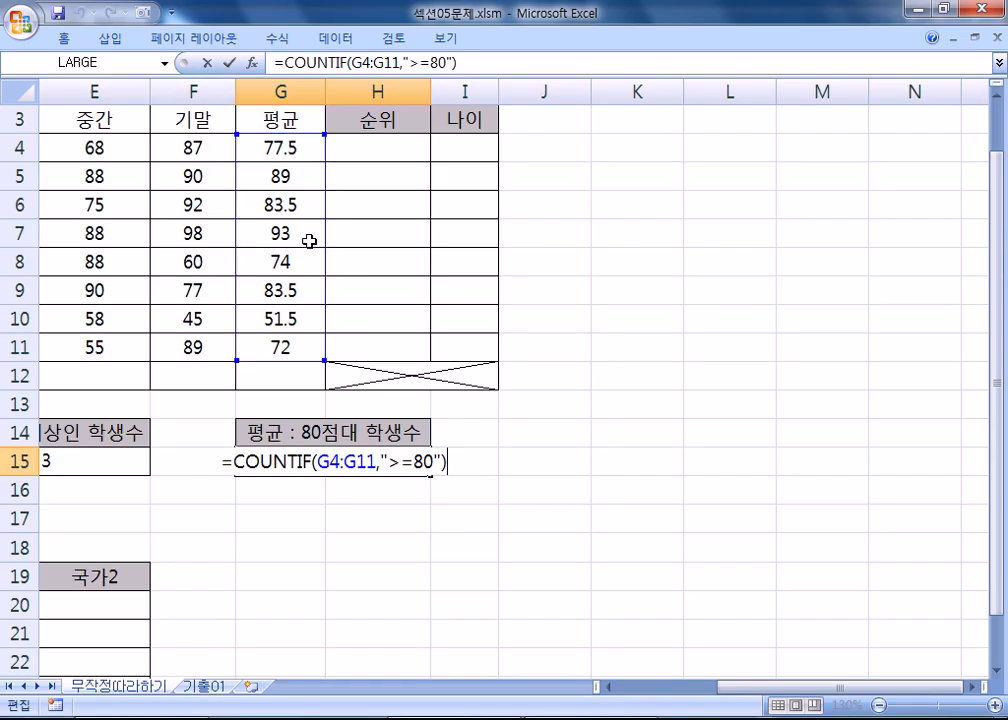
{"action": "type", "text": "-"}
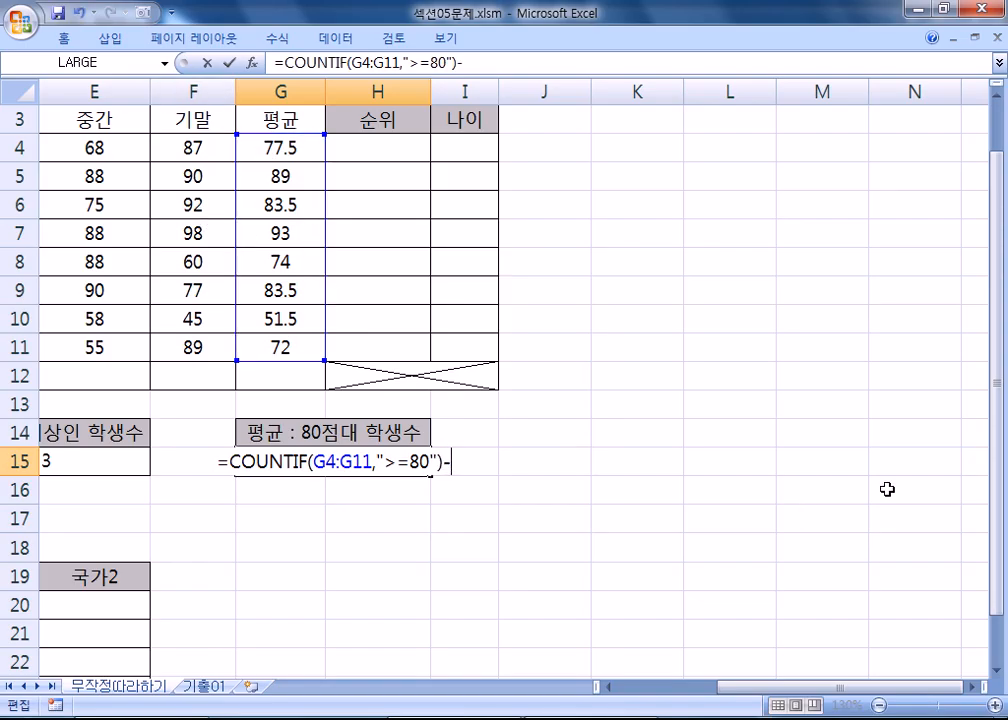
{"action": "type", "text": "COUNTIF("}
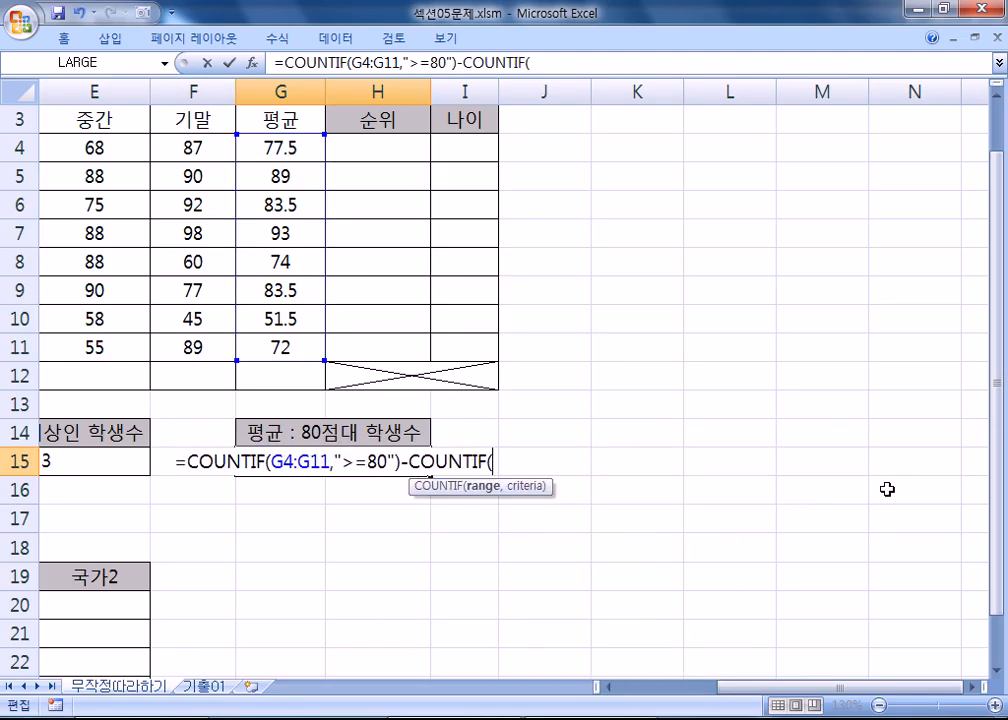
{"action": "type", "text": "G4:g11"}
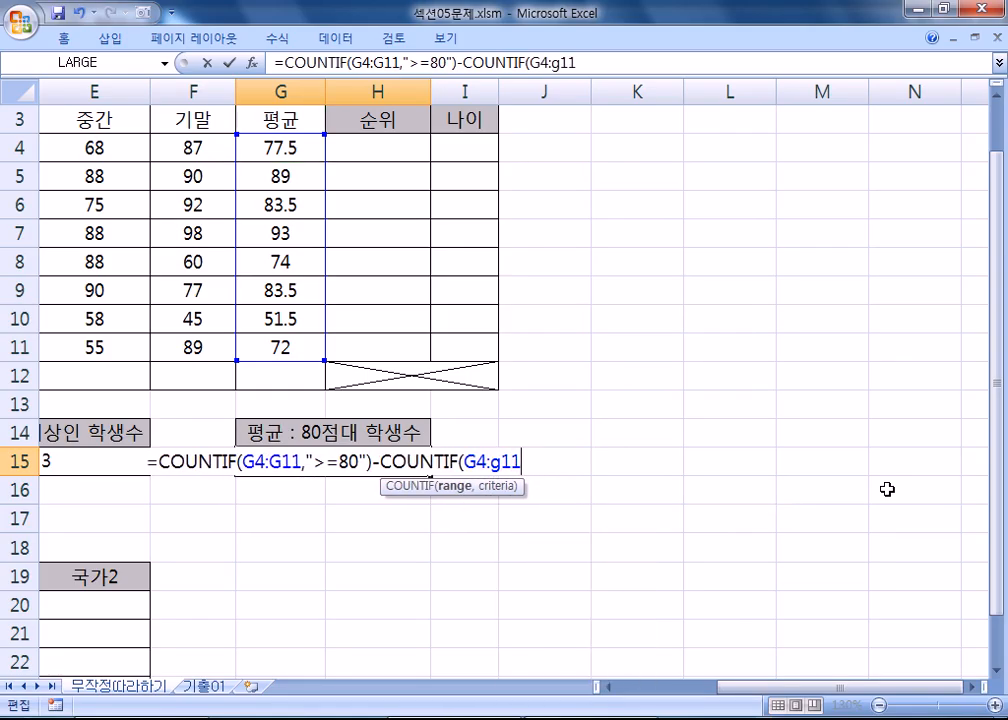
{"action": "type", "text": ",\""}
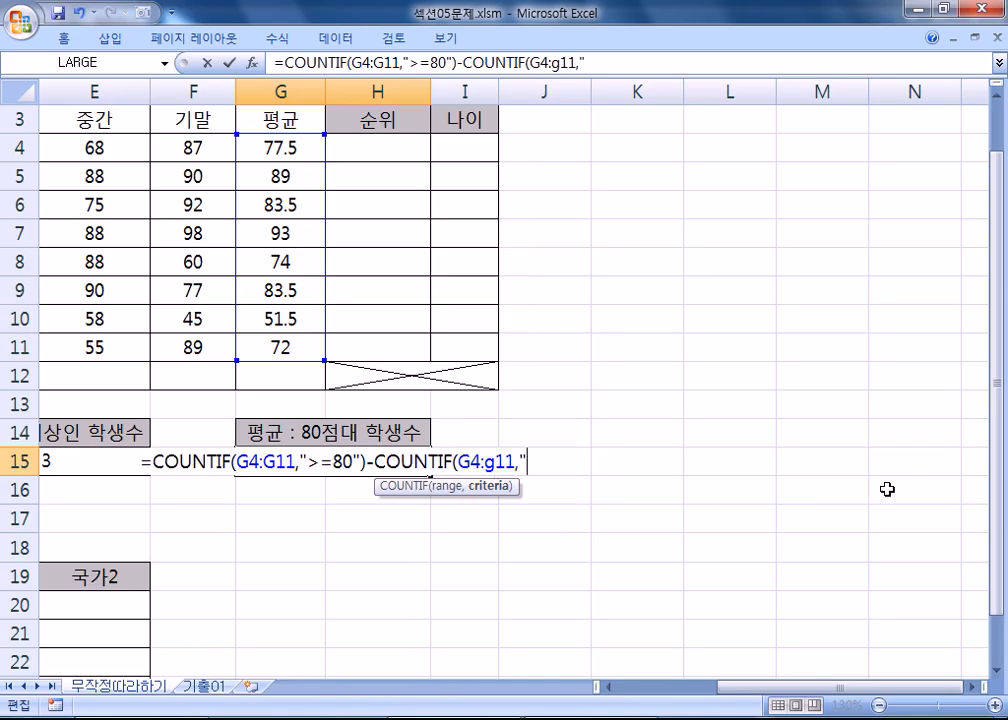
{"action": "type", "text": ">=90"}
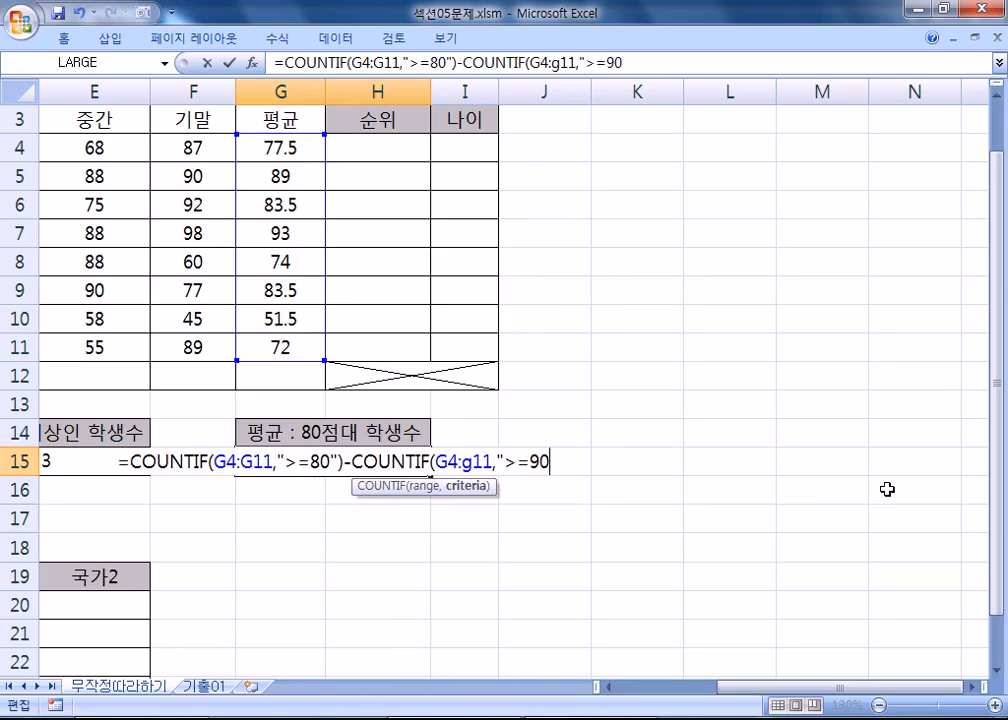
{"action": "type", "text": "\")"}
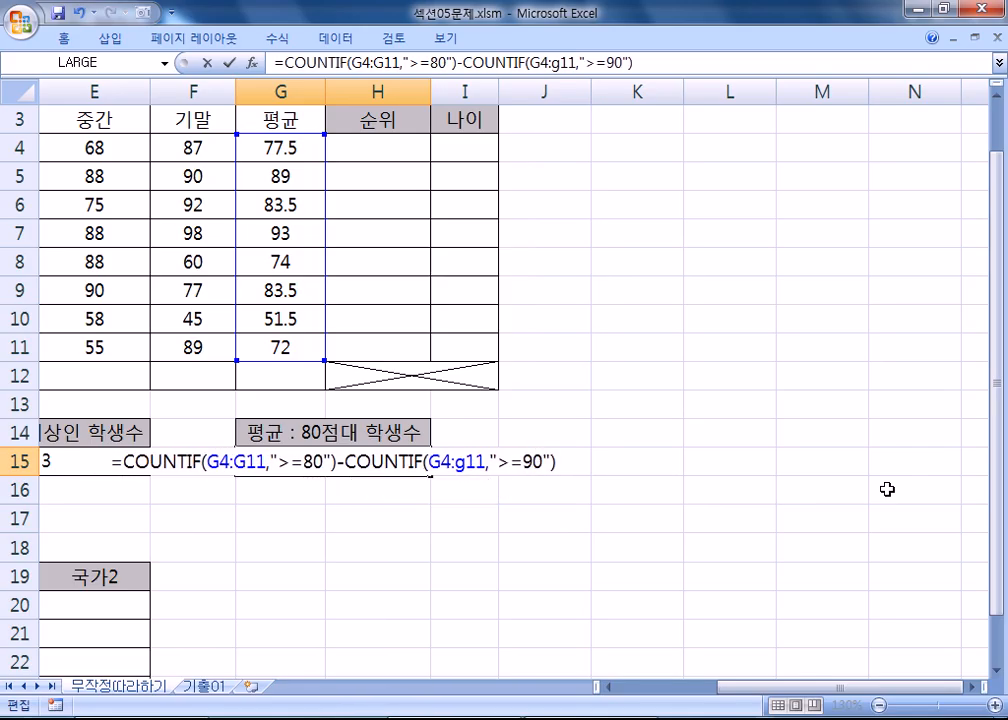
{"action": "key", "text": "Return"}
Step: Copy the complete formula from G15 and paste it below the subtraction line in the Notepad notes
{"action": "key", "text": "Up"}
{"action": "key", "text": "F2"}
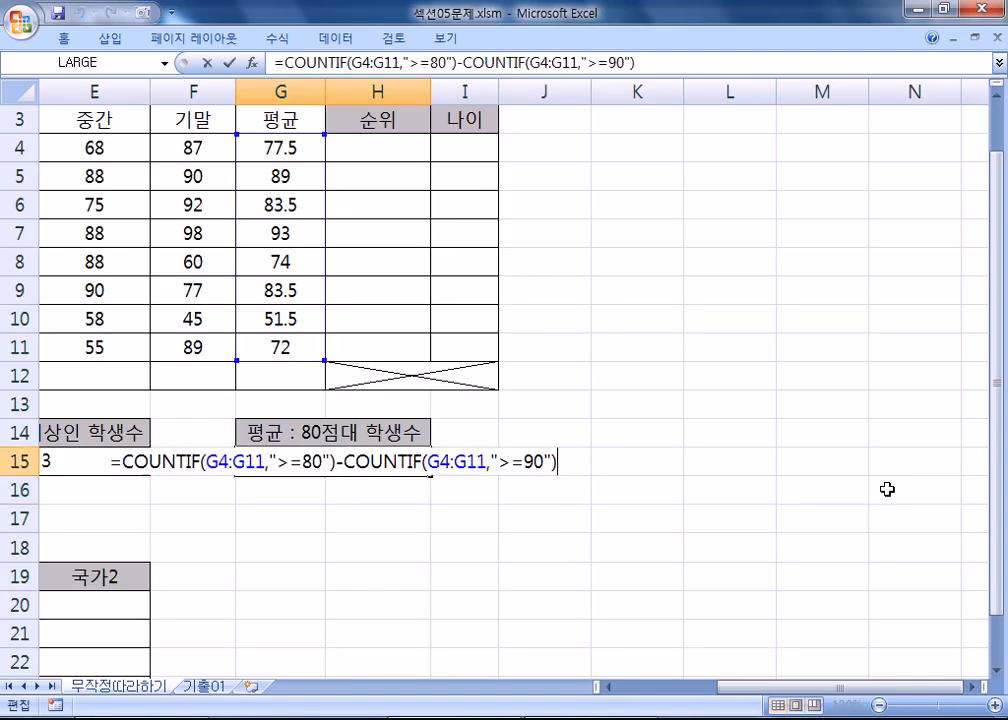
{"action": "key", "text": "shift+Home"}
{"action": "key", "text": "ctrl+c"}
{"action": "key", "text": "Escape"}
{"action": "key", "text": "alt+Tab"}
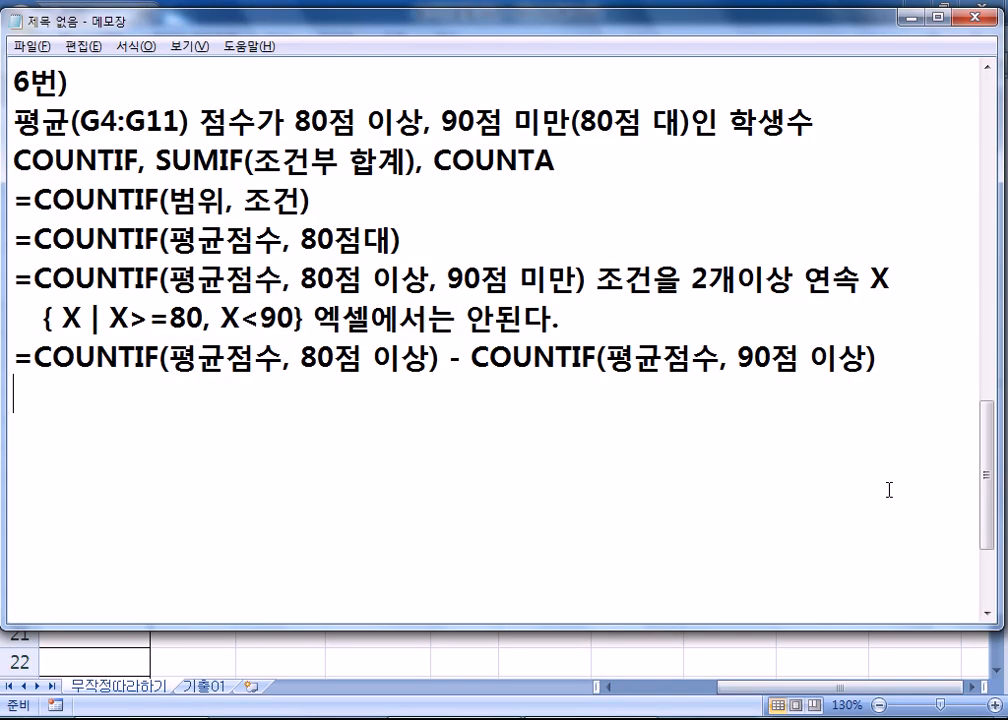
{"action": "key", "text": "ctrl+v"}
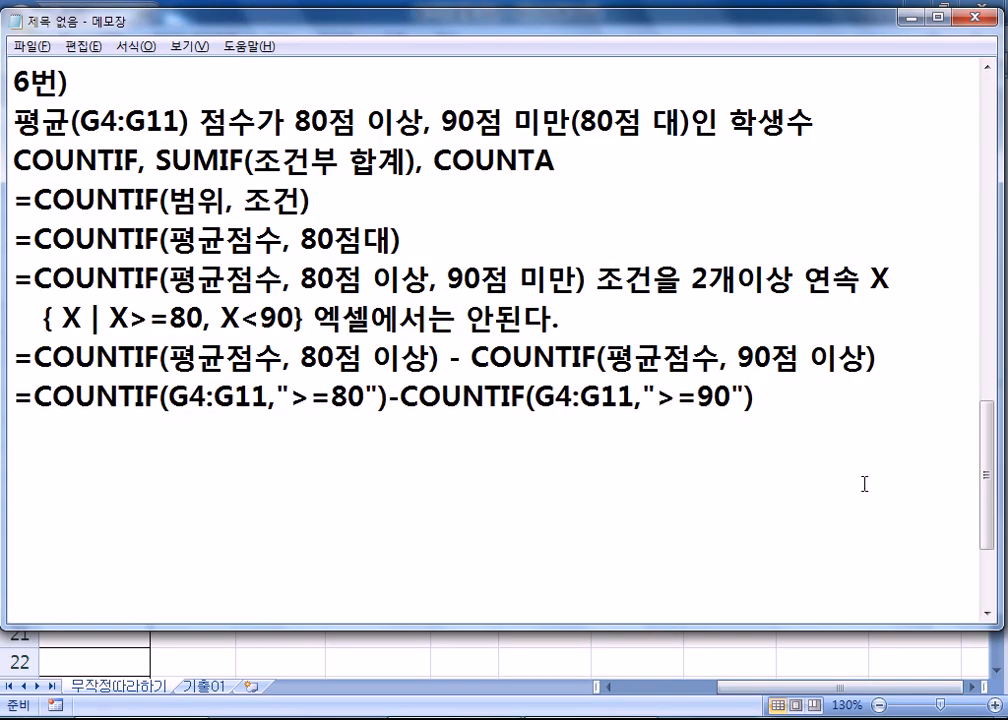
{"action": "key", "text": "Return"}
Step: Review the 6번 COUNTIF notes alongside cell G15, and the COUNT, COUNTA and COUNTIF functions in the 5번 notes
{"action": "left_click_drag", "start_coordinate": [13, 200], "coordinate": [12, 462]}
{"action": "left_click", "coordinate": [11, 512]}
{"action": "key", "text": "alt+Tab"}
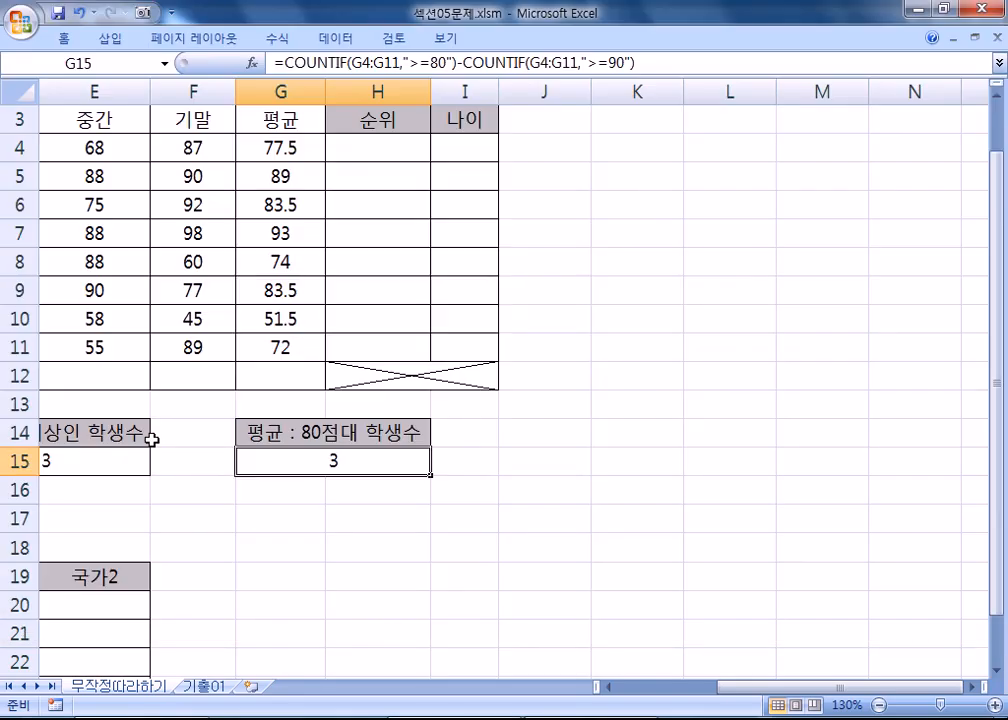
{"action": "key", "text": "alt+Tab"}
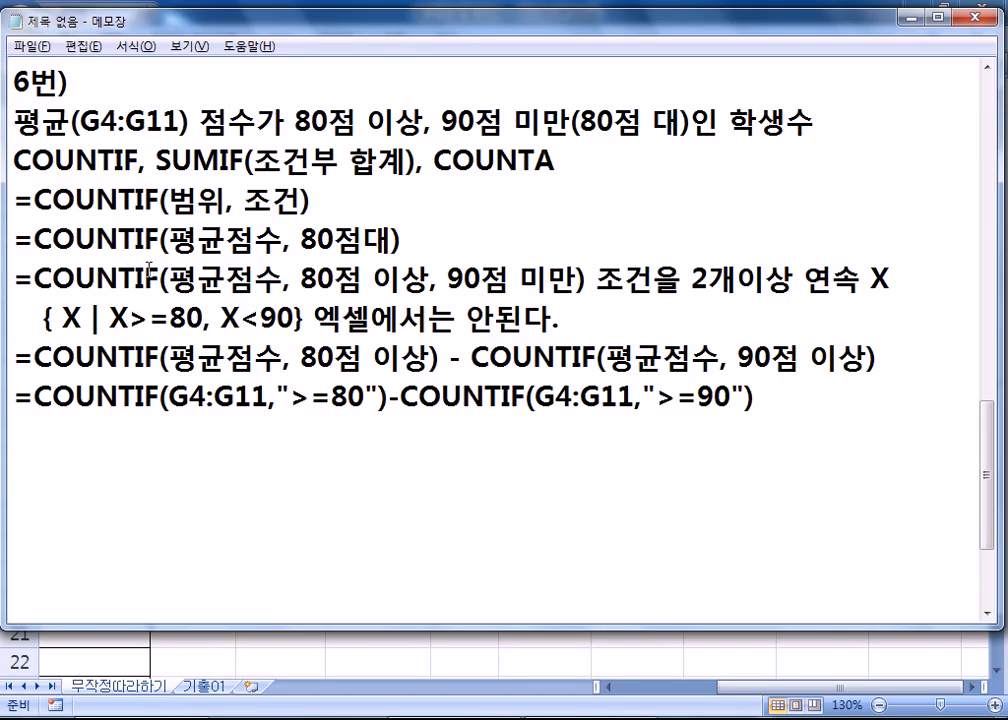
{"action": "scroll", "coordinate": [150, 270], "scroll_direction": "up", "scroll_amount": 7}
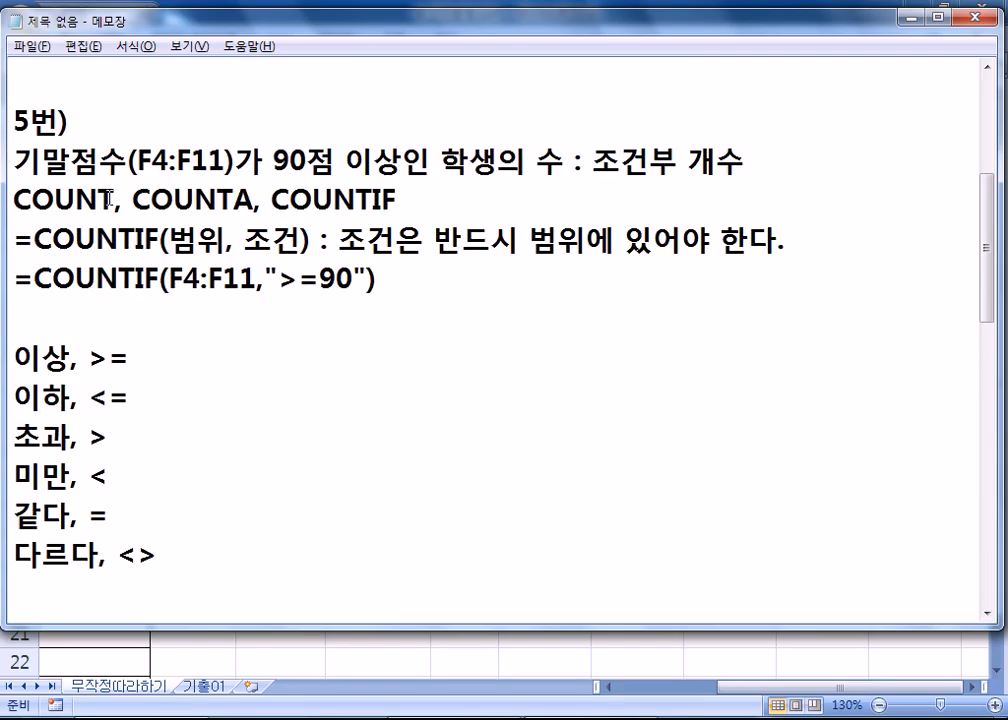
{"action": "left_click_drag", "start_coordinate": [114, 199], "coordinate": [7, 199]}
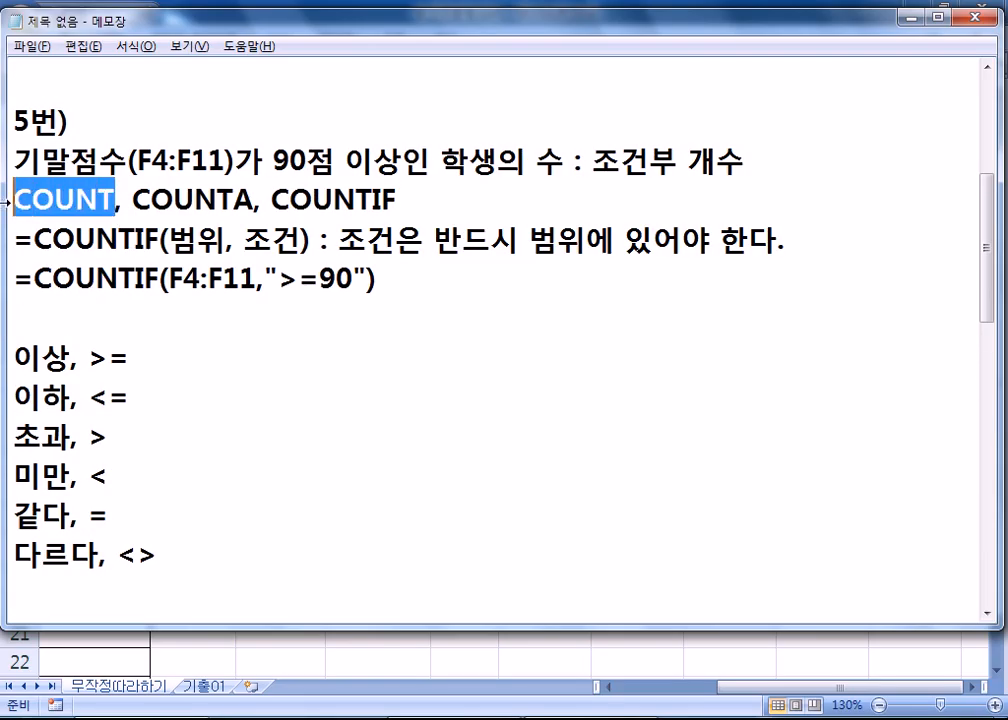
{"action": "left_click_drag", "start_coordinate": [253, 199], "coordinate": [133, 199]}
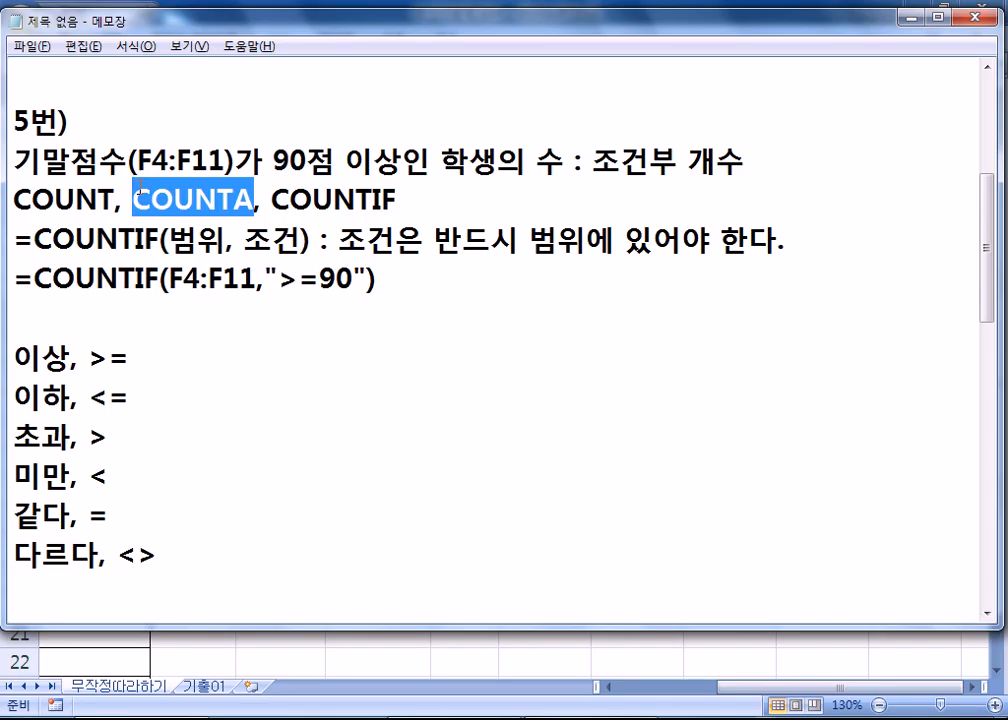
{"action": "left_click_drag", "start_coordinate": [271, 200], "coordinate": [399, 210]}
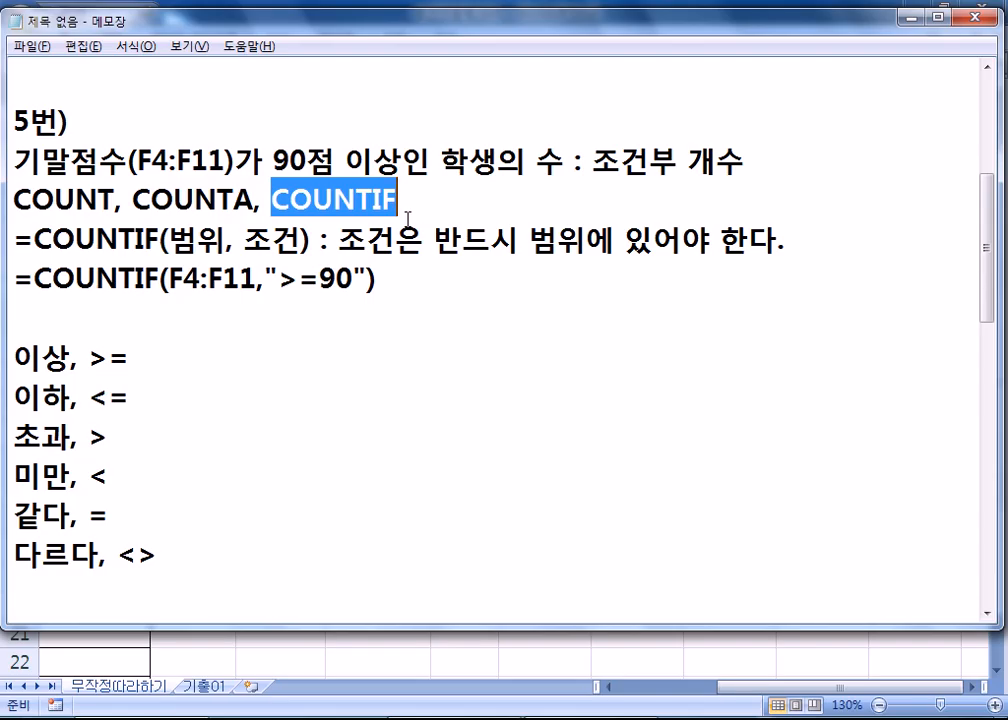
{"action": "scroll", "coordinate": [255, 318], "scroll_direction": "down", "scroll_amount": 3}
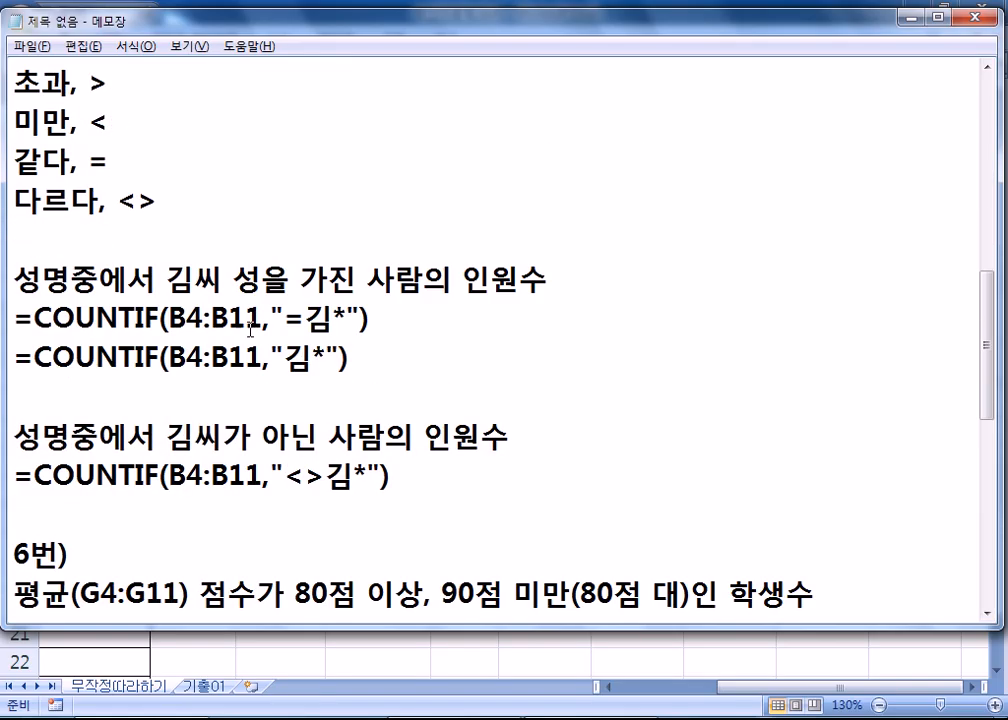
Step: Switch to Excel, try averaging G4:G11 in cell G12 with the AVERAGE function, and clear the cell
{"action": "scroll", "coordinate": [252, 346], "scroll_direction": "down", "scroll_amount": 5}
{"action": "left_click", "coordinate": [43, 352]}
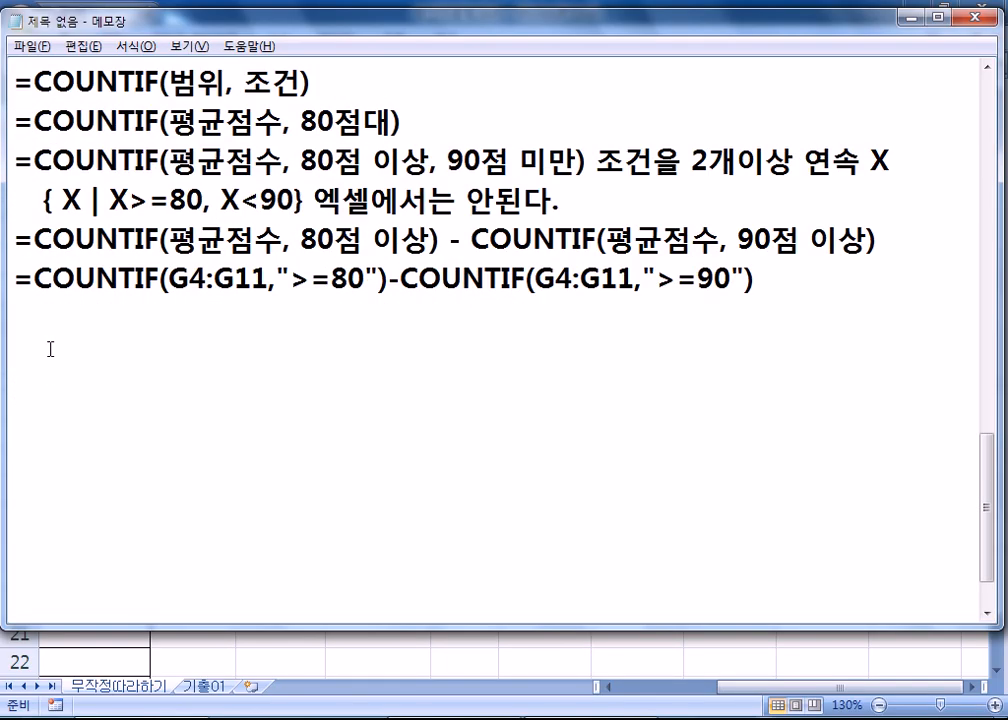
{"action": "key", "text": "alt+Tab"}
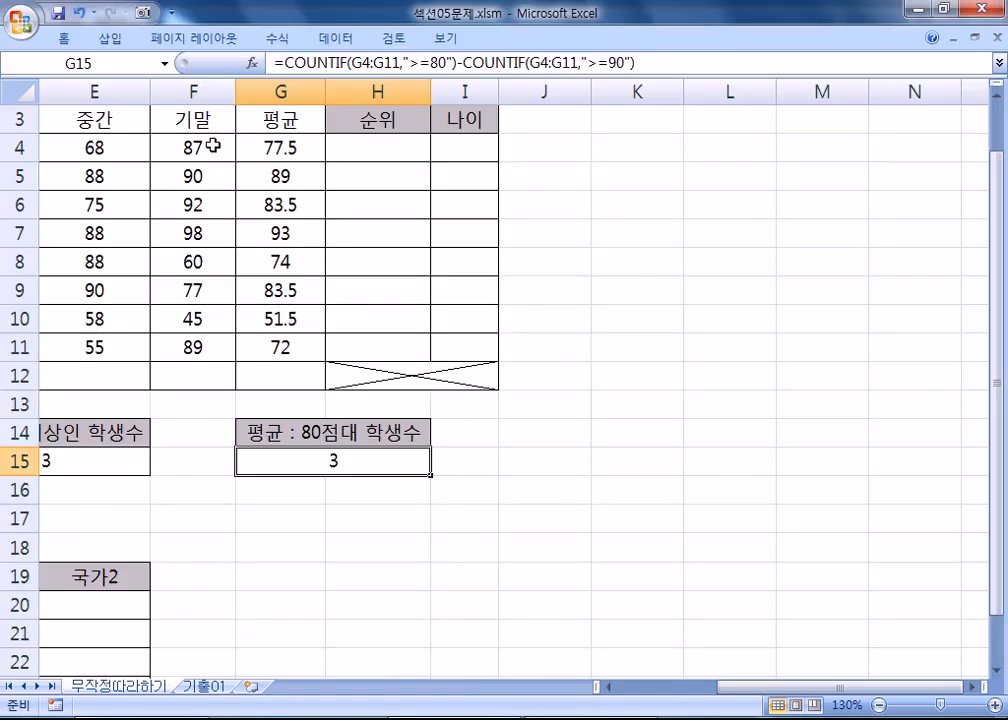
{"action": "left_click_drag", "start_coordinate": [270, 150], "coordinate": [271, 350]}
{"action": "left_click", "coordinate": [267, 376]}
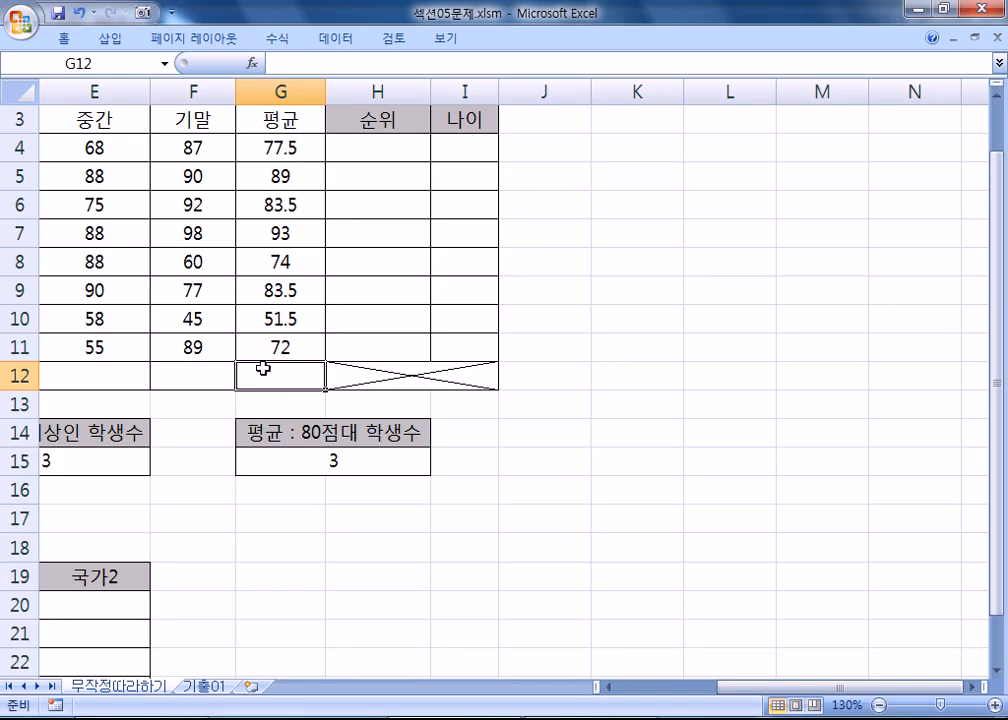
{"action": "left_click", "coordinate": [280, 40]}
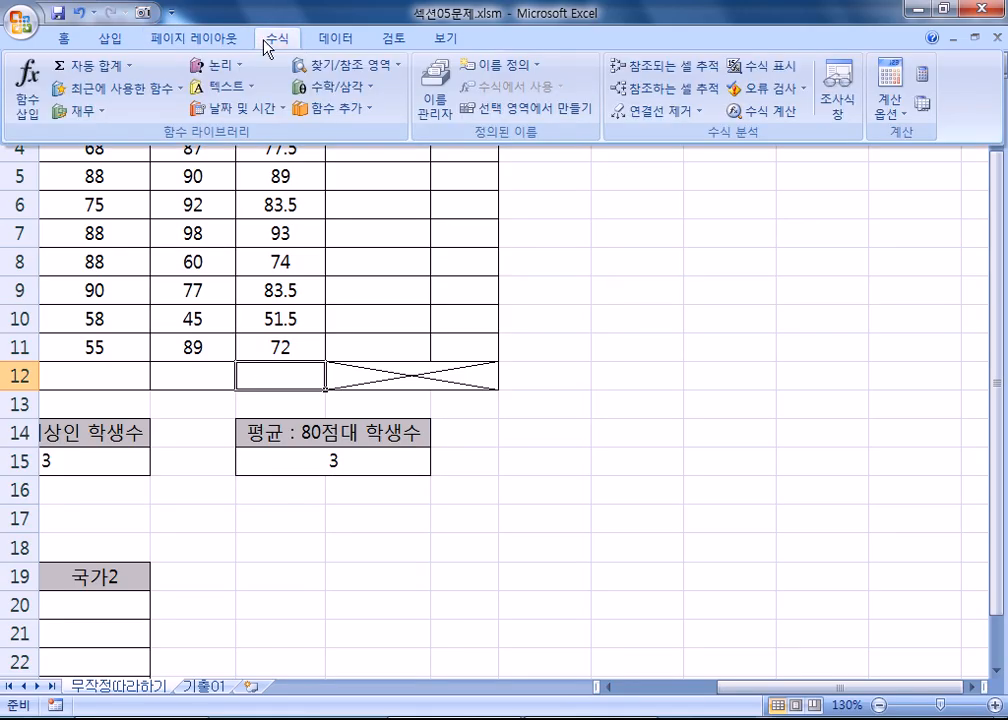
{"action": "left_click", "coordinate": [130, 66]}
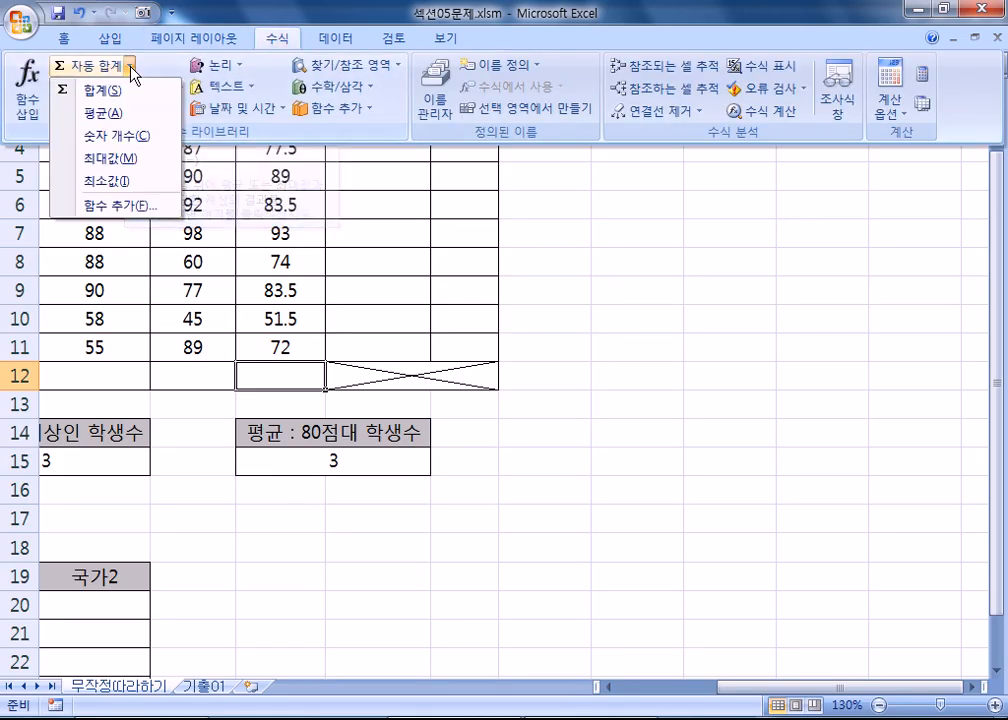
{"action": "left_click", "coordinate": [110, 115]}
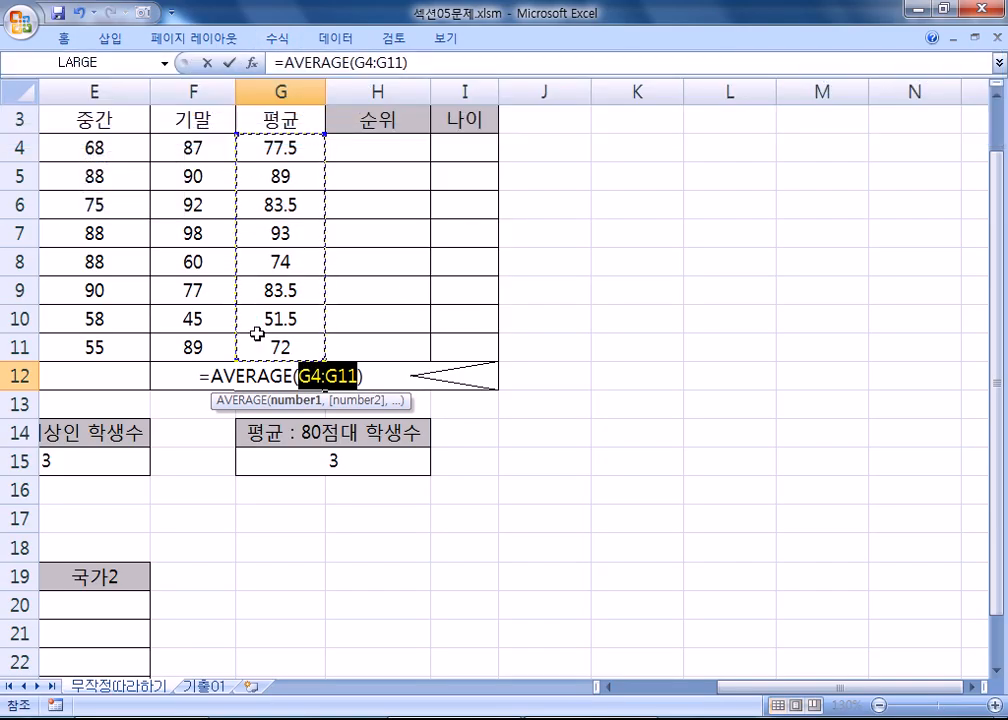
{"action": "key", "text": "Return"}
{"action": "left_click", "coordinate": [281, 375]}
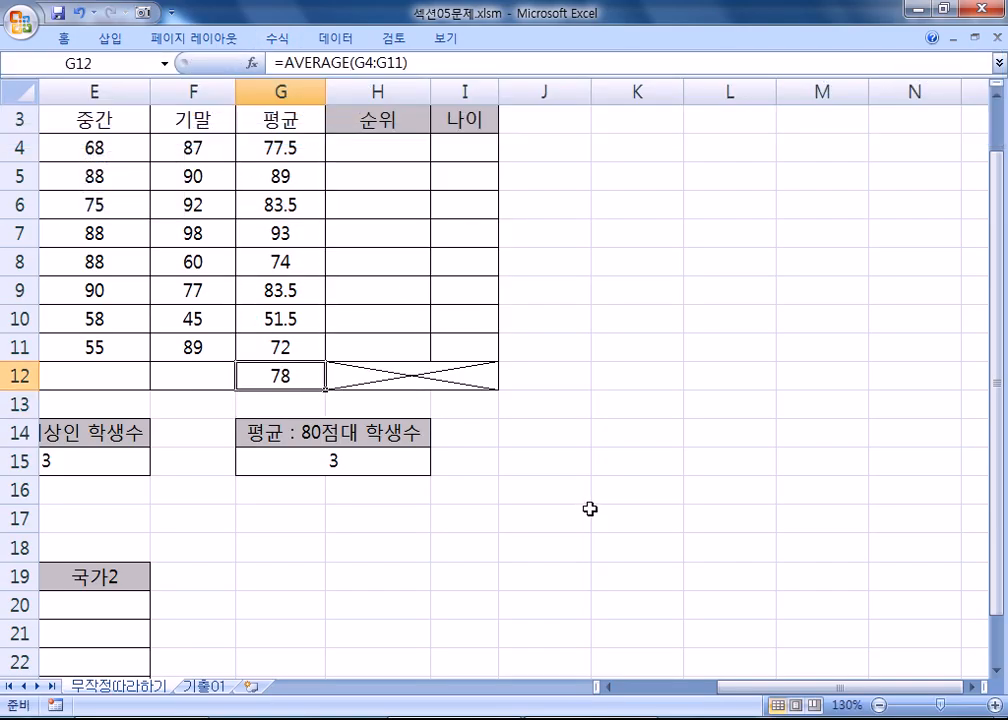
{"action": "key", "text": "Delete"}
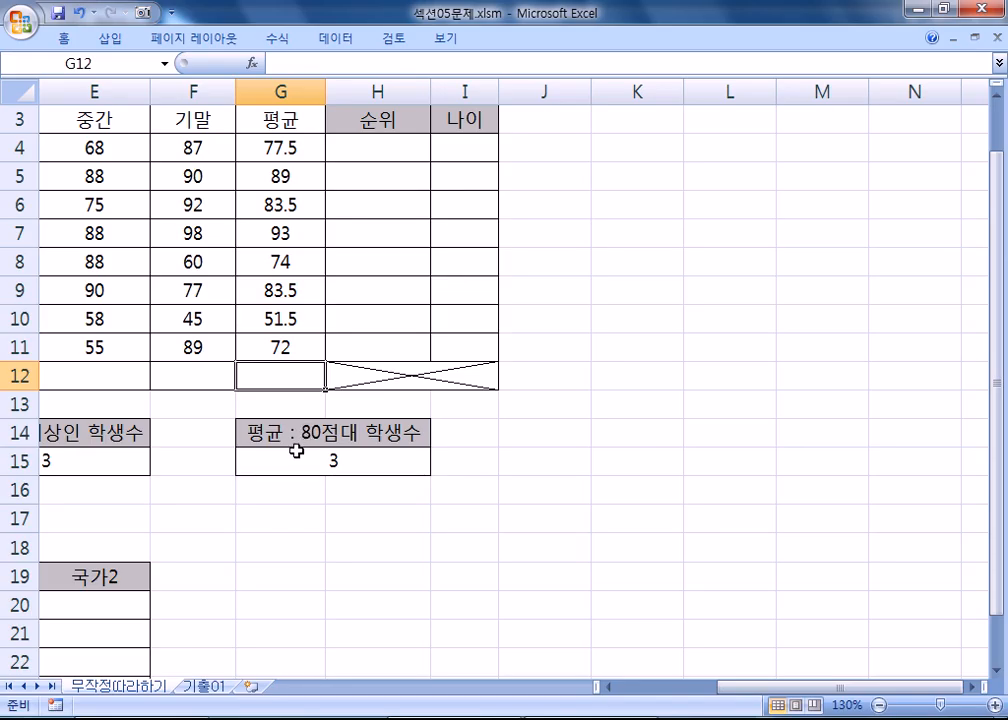
Step: Switch to Notepad and write the function names AVERAGEIF, AVERAGEIFS below the 6번 formula
{"action": "scroll", "coordinate": [295, 455], "scroll_direction": "down", "scroll_amount": 3}
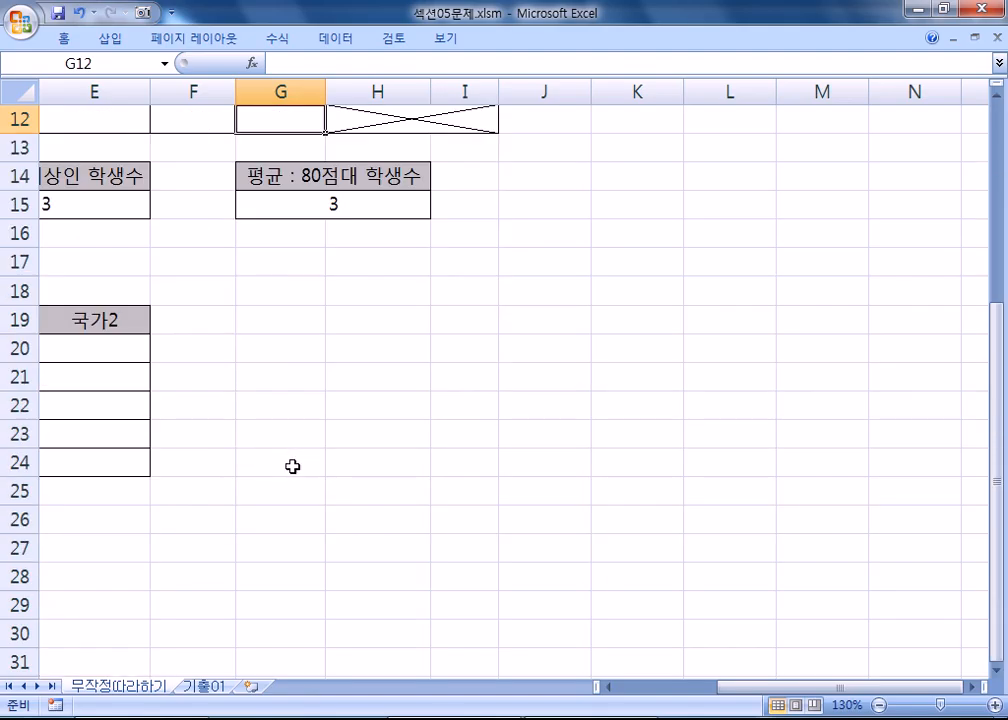
{"action": "key", "text": "alt+Tab"}
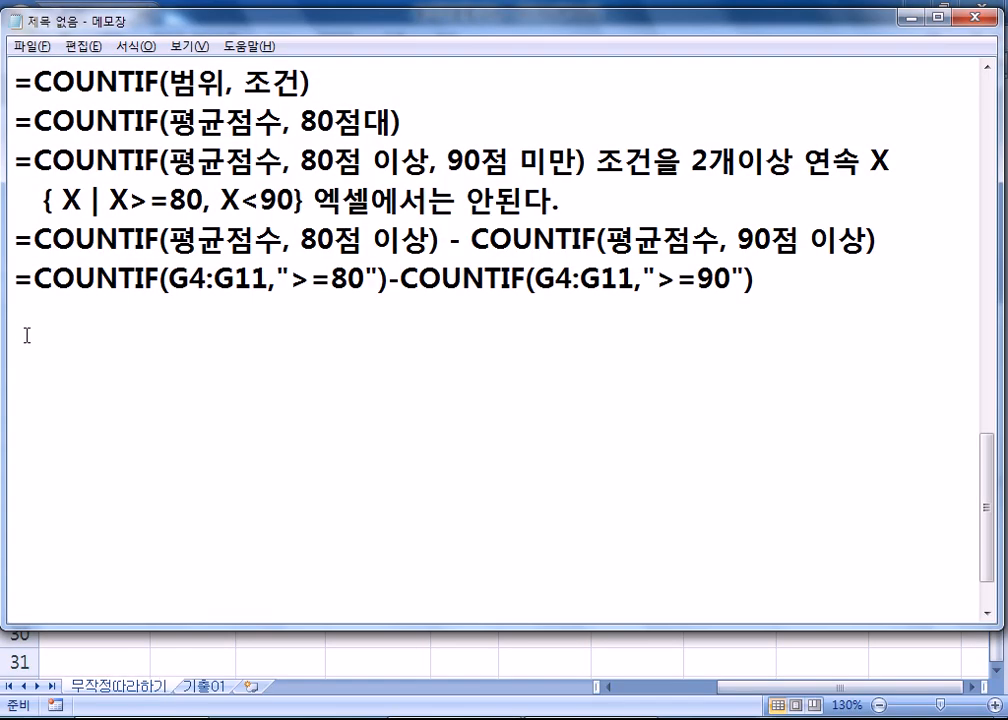
{"action": "type", "text": "ㅁ"}
{"action": "key", "text": "BackSpace"}
{"action": "key", "text": "Hangul"}
{"action": "type", "text": "AVERAGE"}
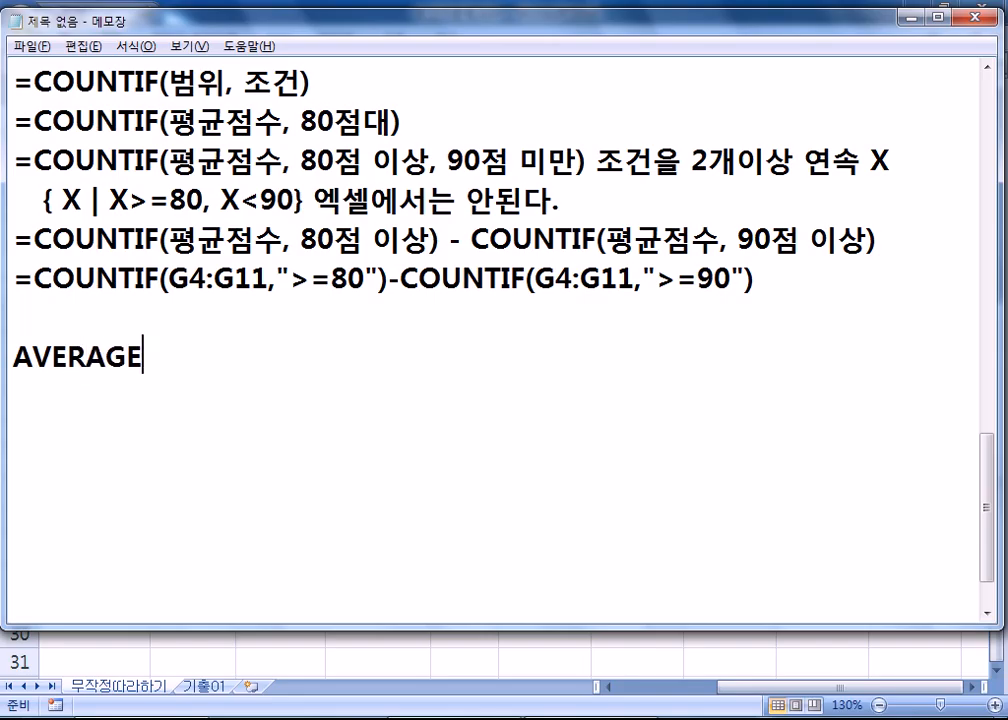
{"action": "type", "text": "IF, AVERAGEIFS"}
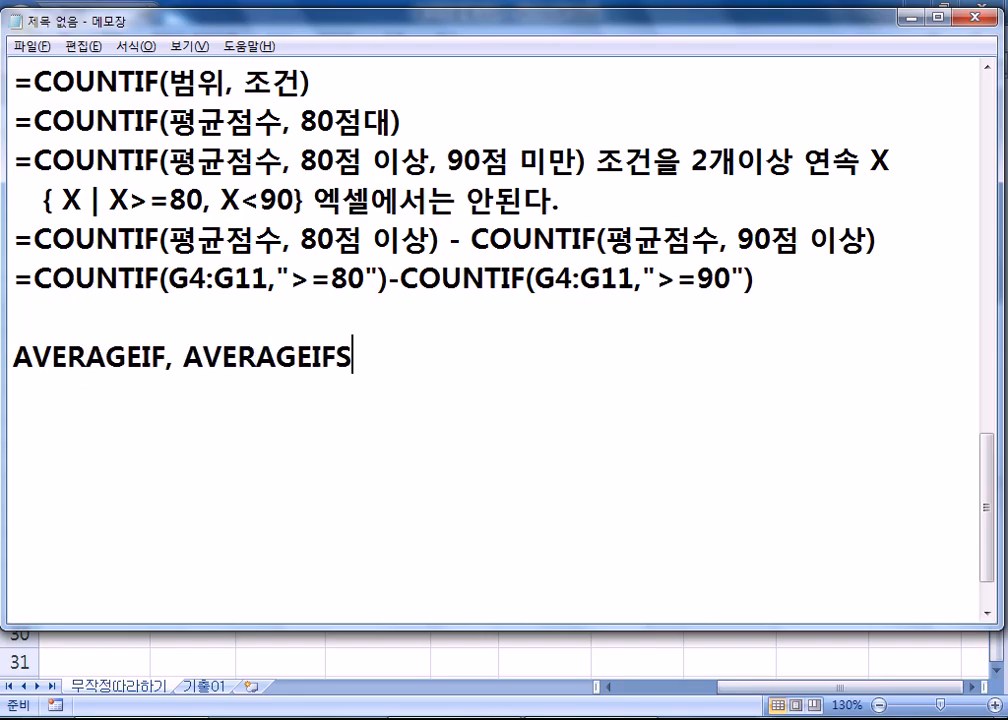
Step: Examine the S suffix of AVERAGEIFS, the 80점대 conditions, and the IF part of COUNTIF in the notes
{"action": "key", "text": "shift+Left"}
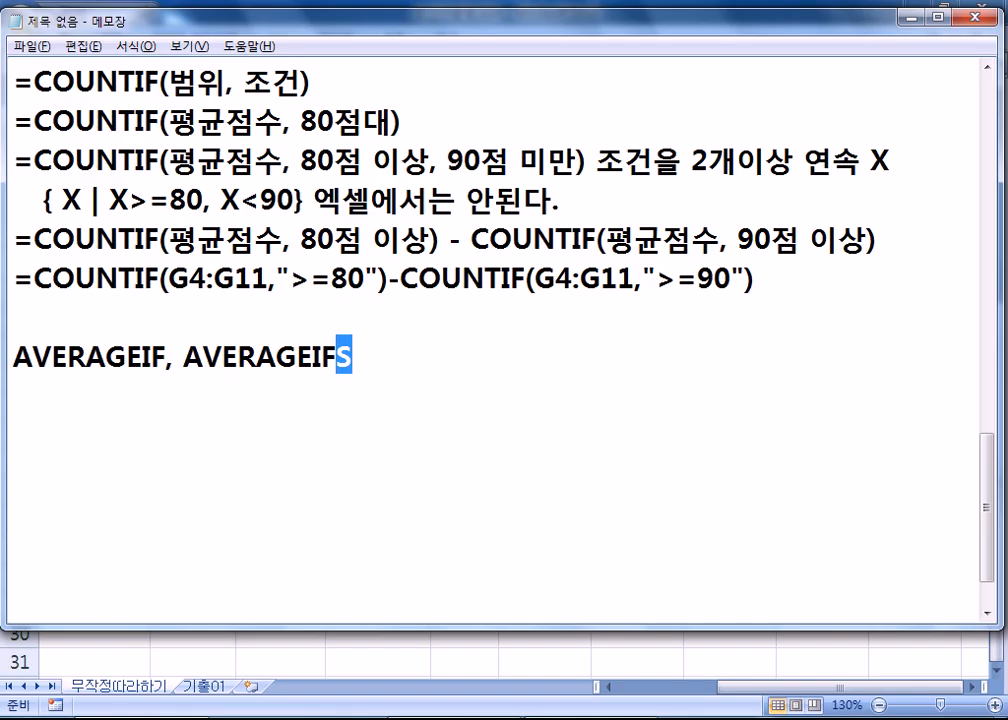
{"action": "left_click", "coordinate": [302, 121]}
{"action": "left_click_drag", "start_coordinate": [302, 121], "coordinate": [397, 121]}
{"action": "left_click_drag", "start_coordinate": [302, 161], "coordinate": [575, 161]}
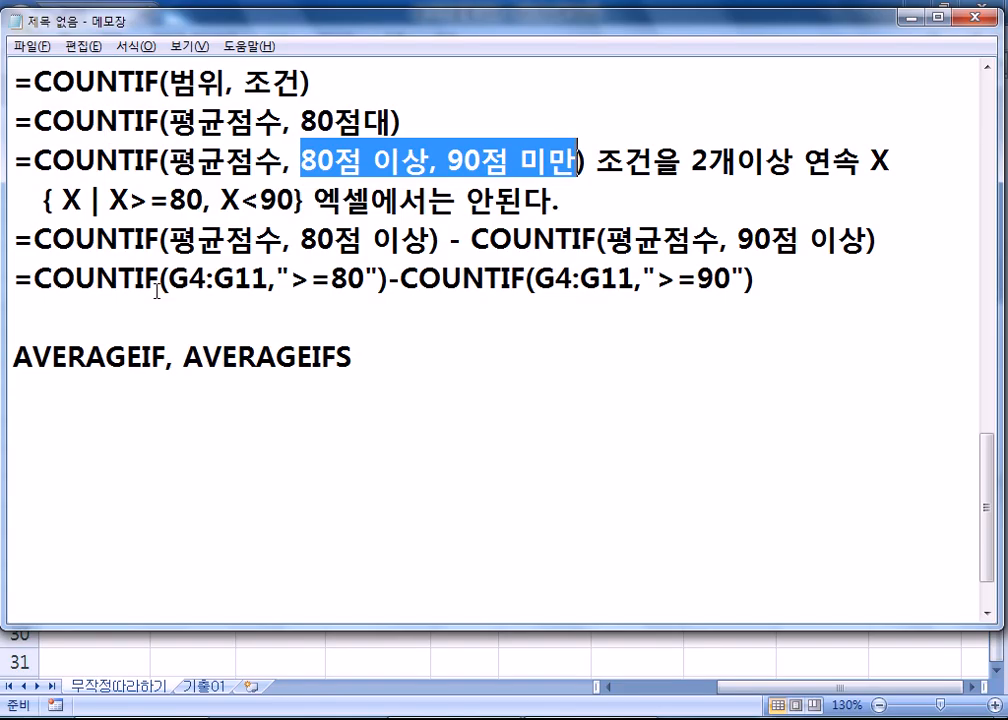
{"action": "left_click_drag", "start_coordinate": [158, 281], "coordinate": [134, 277]}
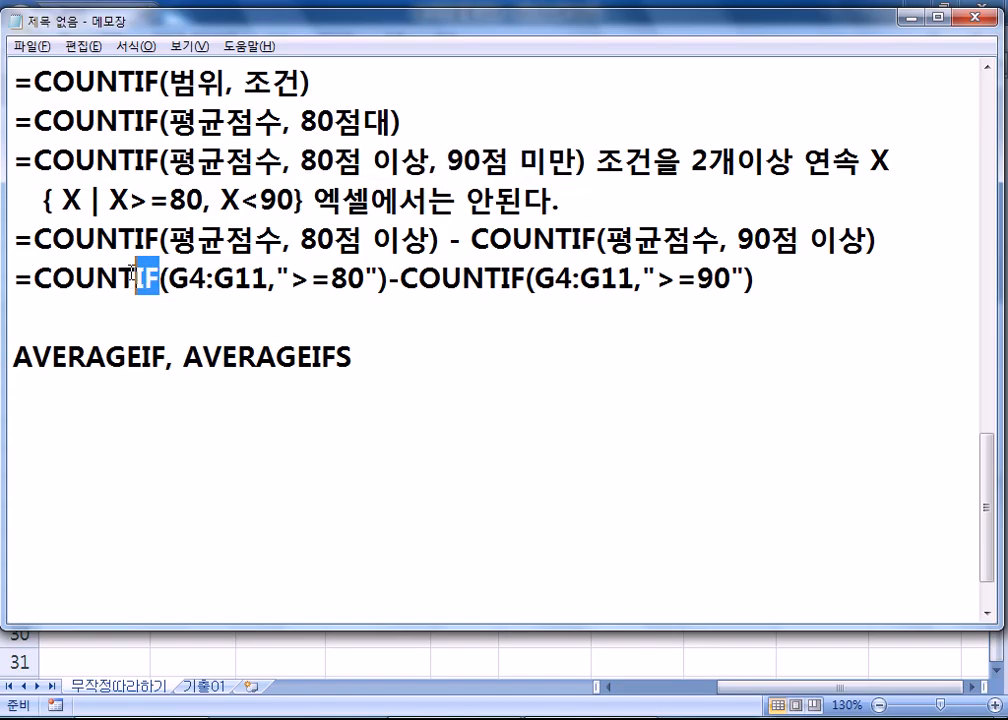
{"action": "left_click", "coordinate": [107, 300]}
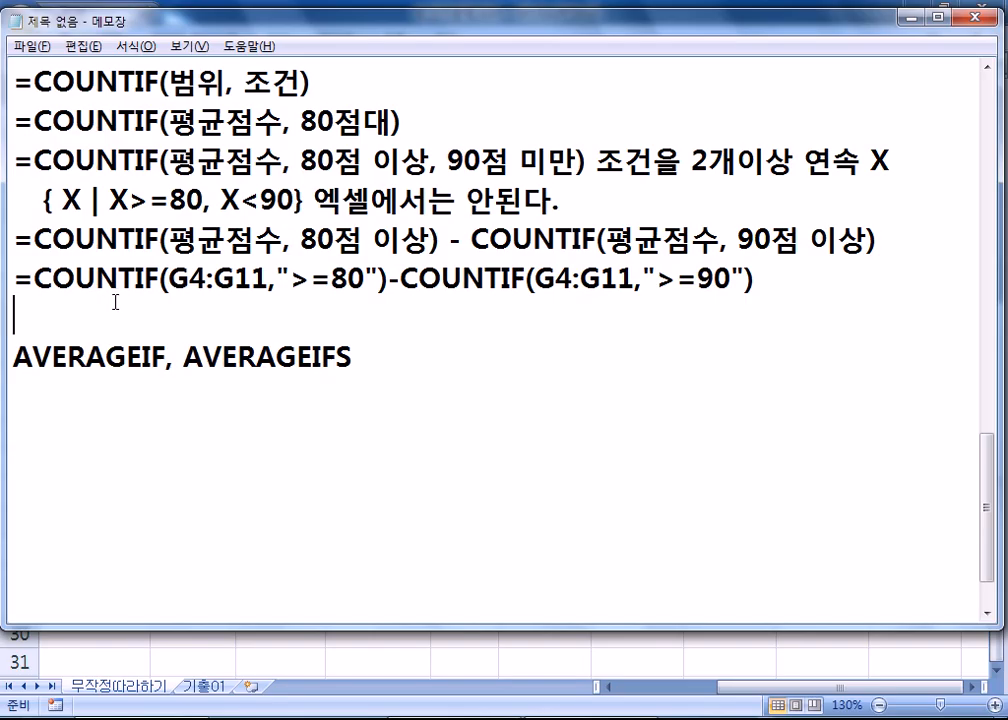
Step: Add the alternative formula =COUNTIFS(G4:G11,">=80", G4:G11, "<90") on a new line below the COUNTIF subtraction formula
{"action": "left_click_drag", "start_coordinate": [15, 280], "coordinate": [377, 282]}
{"action": "left_click", "coordinate": [256, 303]}
{"action": "type", "text": "=COUNTIF(G4:G11,\">=80\")"}
{"action": "left_click", "coordinate": [160, 318]}
{"action": "type", "text": "S"}
{"action": "left_click", "coordinate": [454, 319]}
{"action": "key", "text": "Return"}
{"action": "left_click", "coordinate": [395, 318]}
{"action": "type", "text": ", G4:G11, \""}
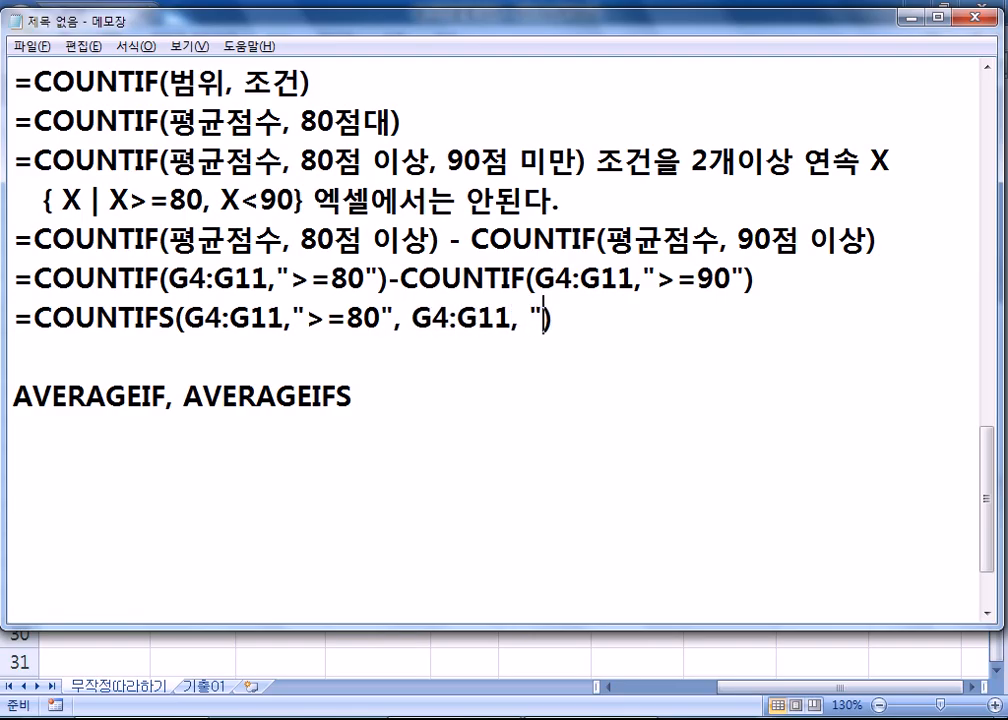
{"action": "type", "text": "<90\""}
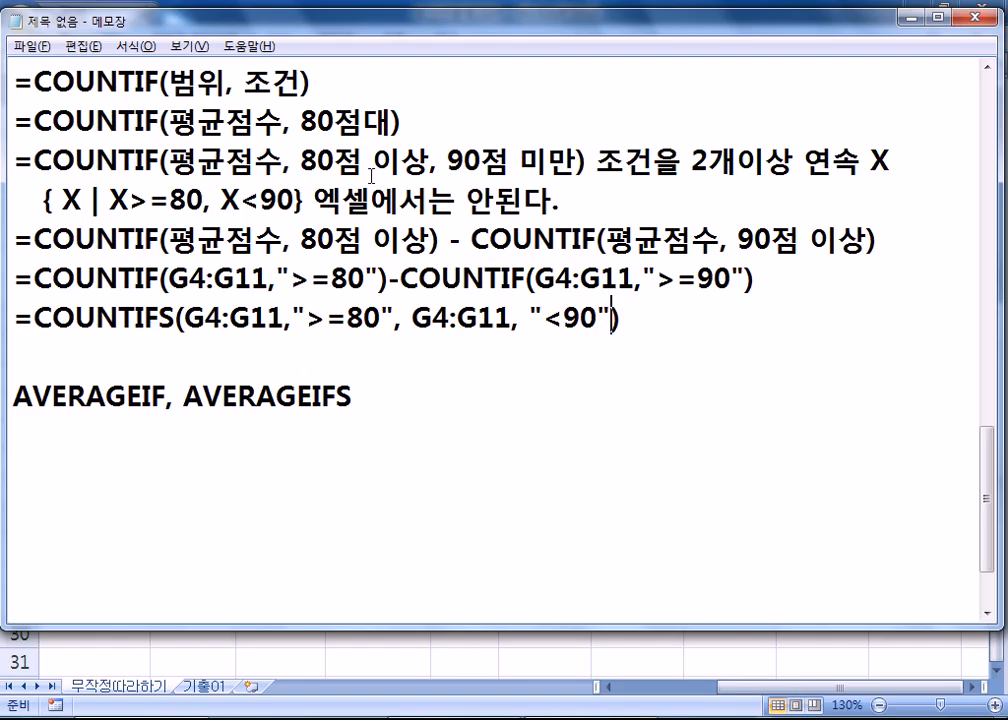
Step: Compare the ranges, conditions and S suffix of the COUNTIFS formula with the COUNTIF subtraction formula above it
{"action": "left_click_drag", "start_coordinate": [301, 121], "coordinate": [394, 121]}
{"action": "left_click_drag", "start_coordinate": [301, 160], "coordinate": [430, 160]}
{"action": "left_click_drag", "start_coordinate": [305, 318], "coordinate": [383, 318]}
{"action": "left_click_drag", "start_coordinate": [543, 318], "coordinate": [600, 318]}
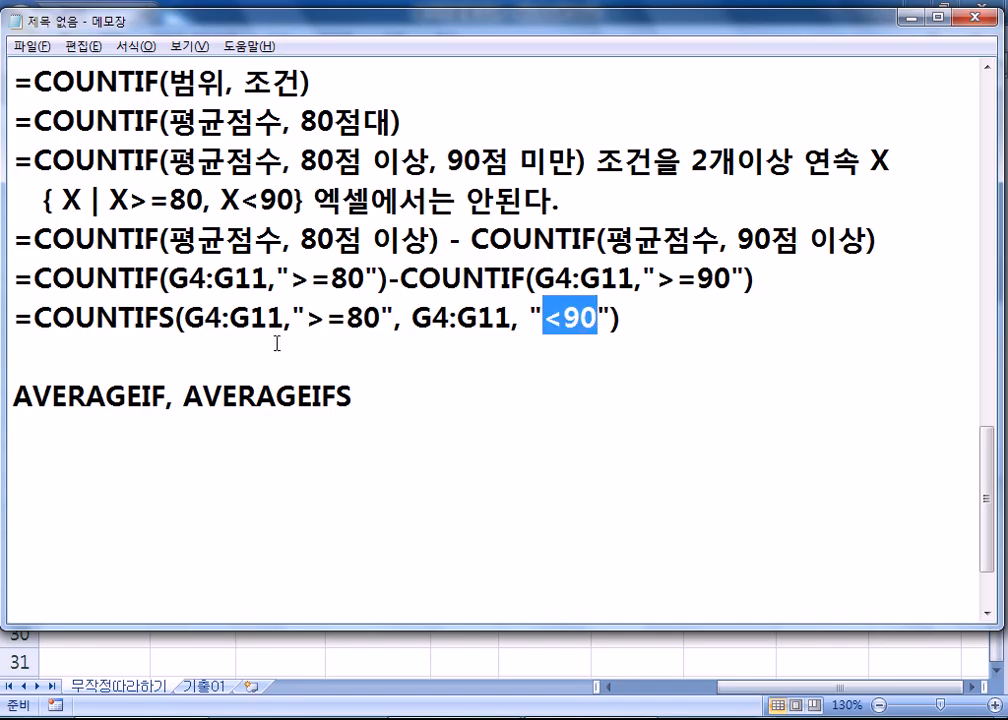
{"action": "left_click_drag", "start_coordinate": [184, 318], "coordinate": [286, 318]}
{"action": "left_click_drag", "start_coordinate": [412, 318], "coordinate": [512, 318]}
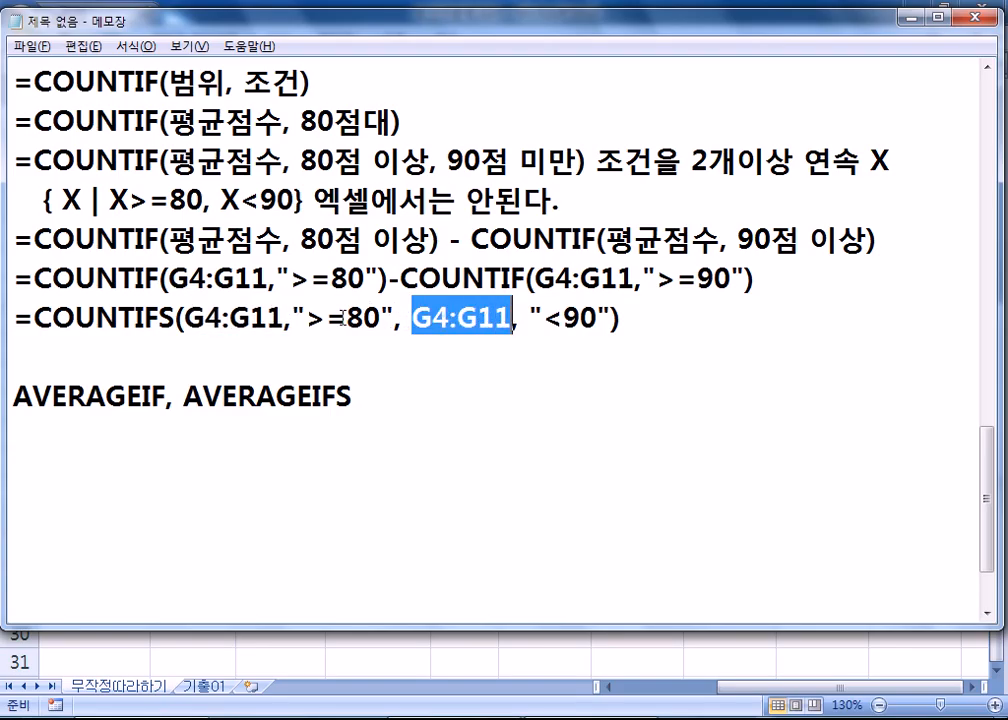
{"action": "left_click_drag", "start_coordinate": [313, 318], "coordinate": [395, 318]}
{"action": "left_click_drag", "start_coordinate": [543, 318], "coordinate": [598, 318]}
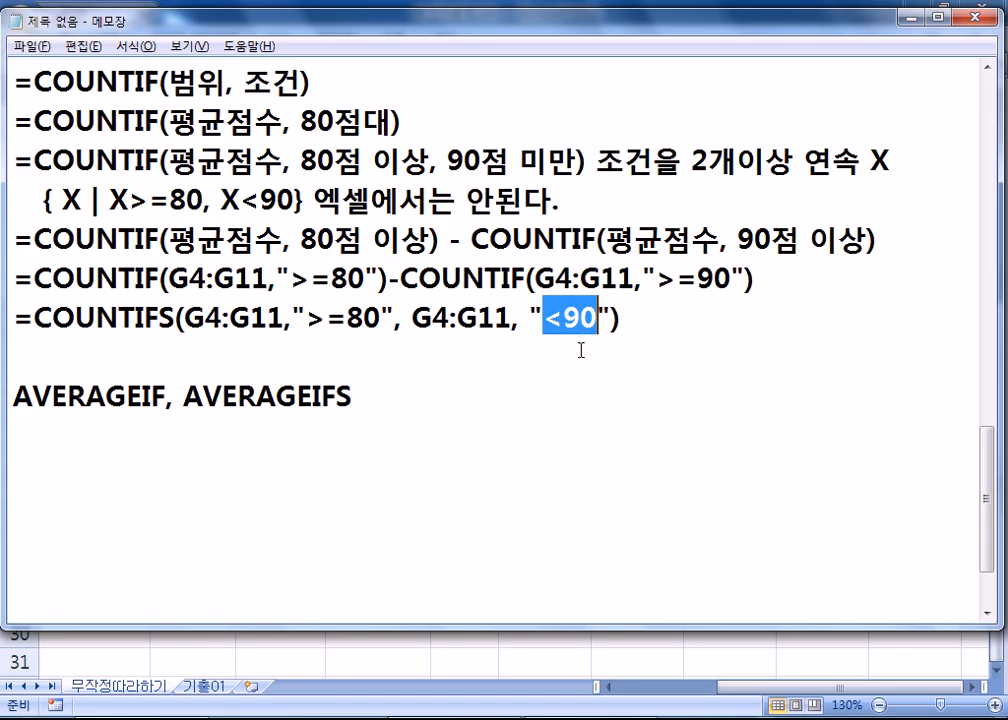
{"action": "left_click_drag", "start_coordinate": [158, 318], "coordinate": [176, 318]}
{"action": "left_click_drag", "start_coordinate": [387, 278], "coordinate": [617, 283]}
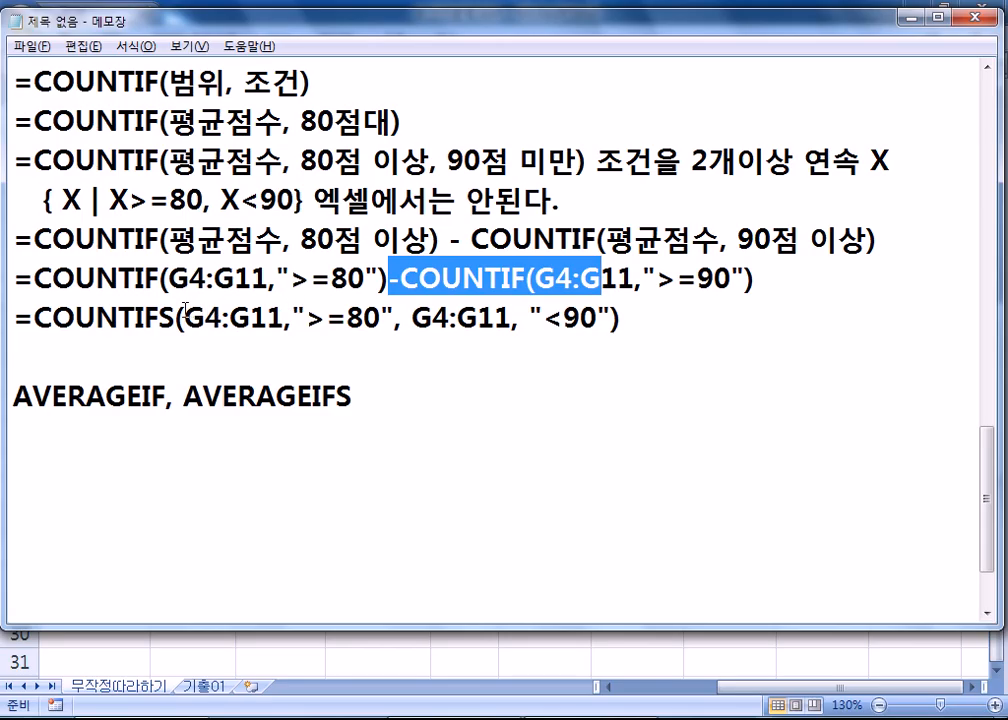
{"action": "left_click_drag", "start_coordinate": [176, 318], "coordinate": [160, 318]}
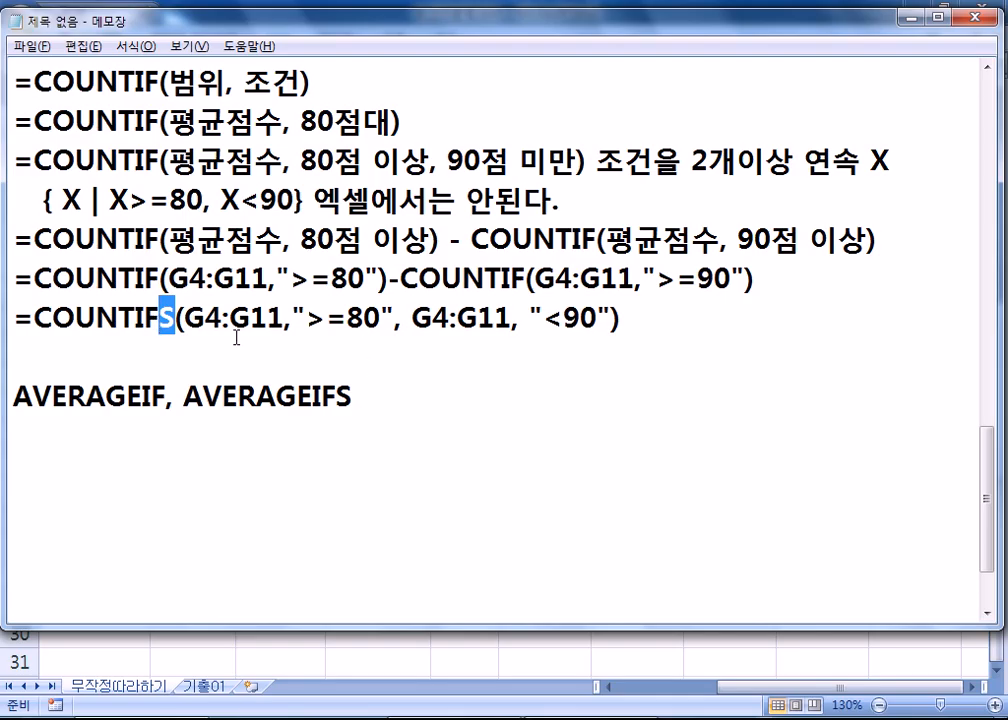
{"action": "left_click_drag", "start_coordinate": [161, 285], "coordinate": [9, 287]}
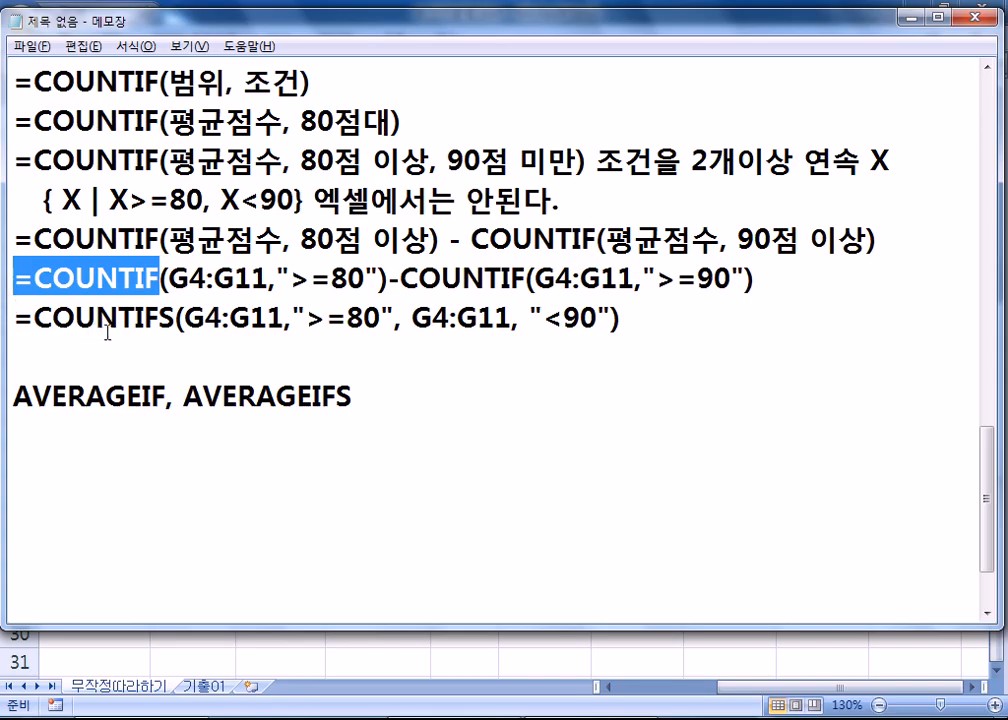
{"action": "left_click_drag", "start_coordinate": [158, 317], "coordinate": [176, 318]}
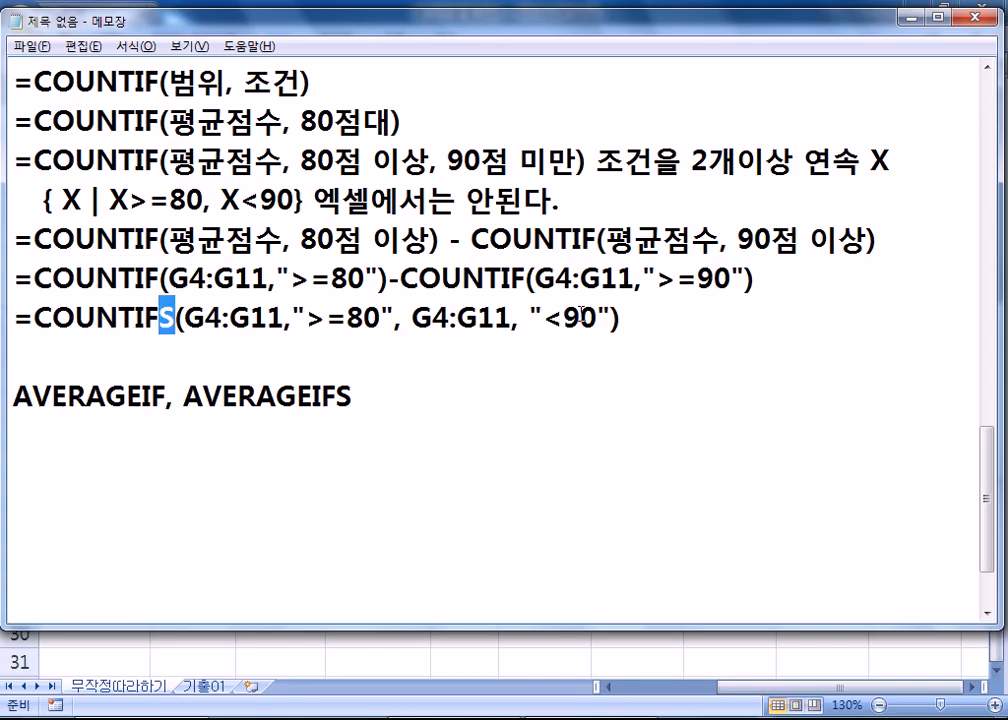
{"action": "left_click", "coordinate": [691, 322]}
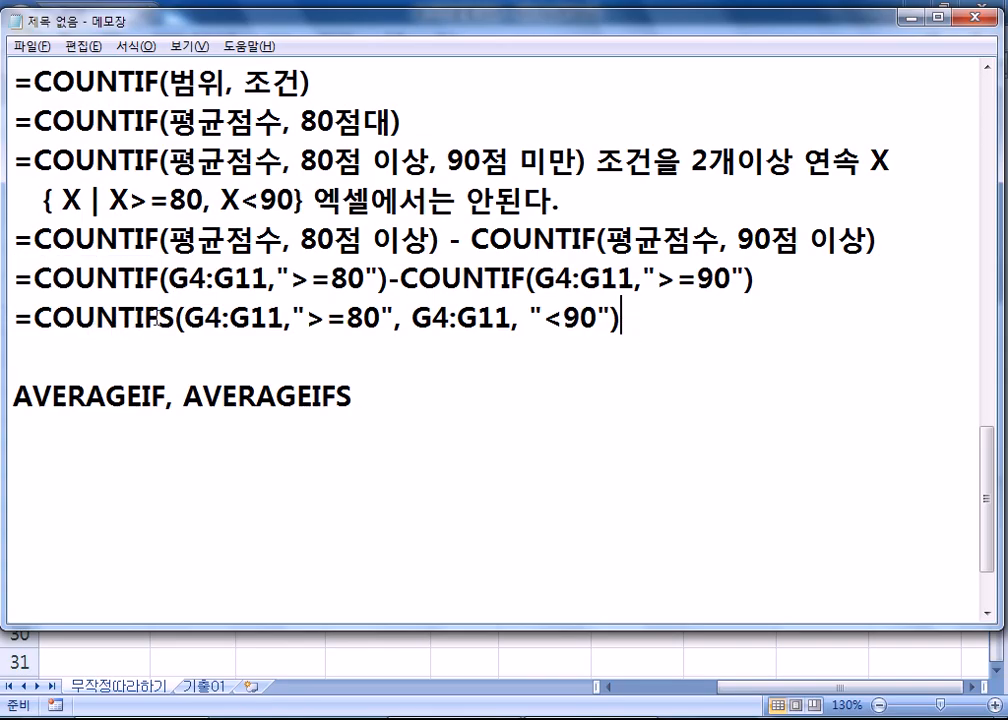
Step: Extend the function list with RANK, COUNTIF, COUNTIFS, and add MID on the line below
{"action": "left_click", "coordinate": [394, 395]}
{"action": "type", "text": ", RANK,"}
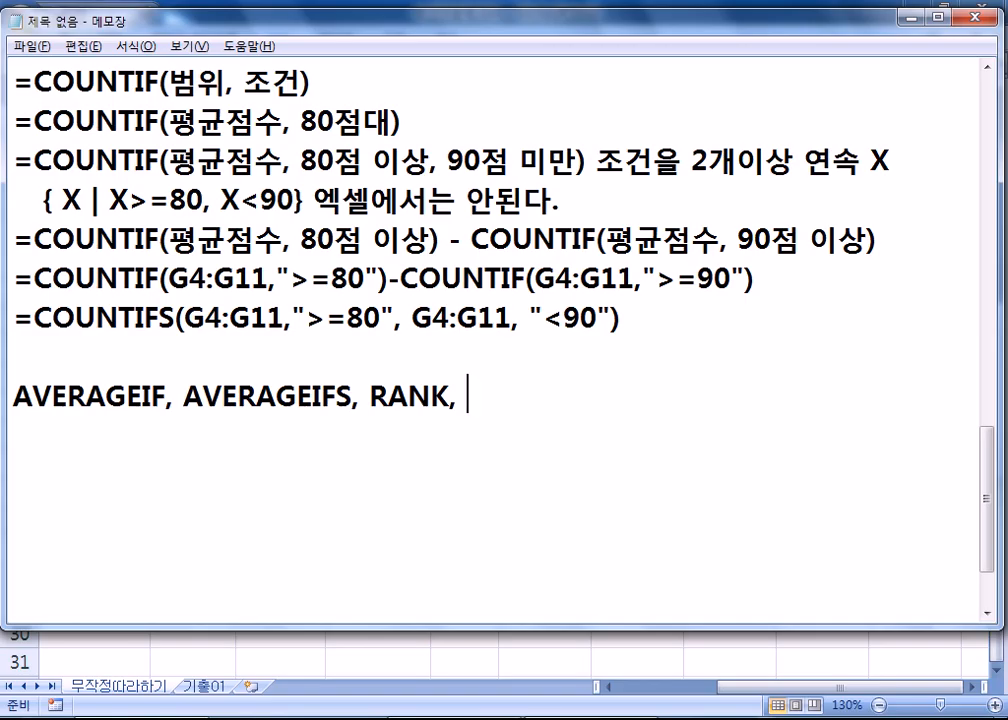
{"action": "type", "text": "CO"}
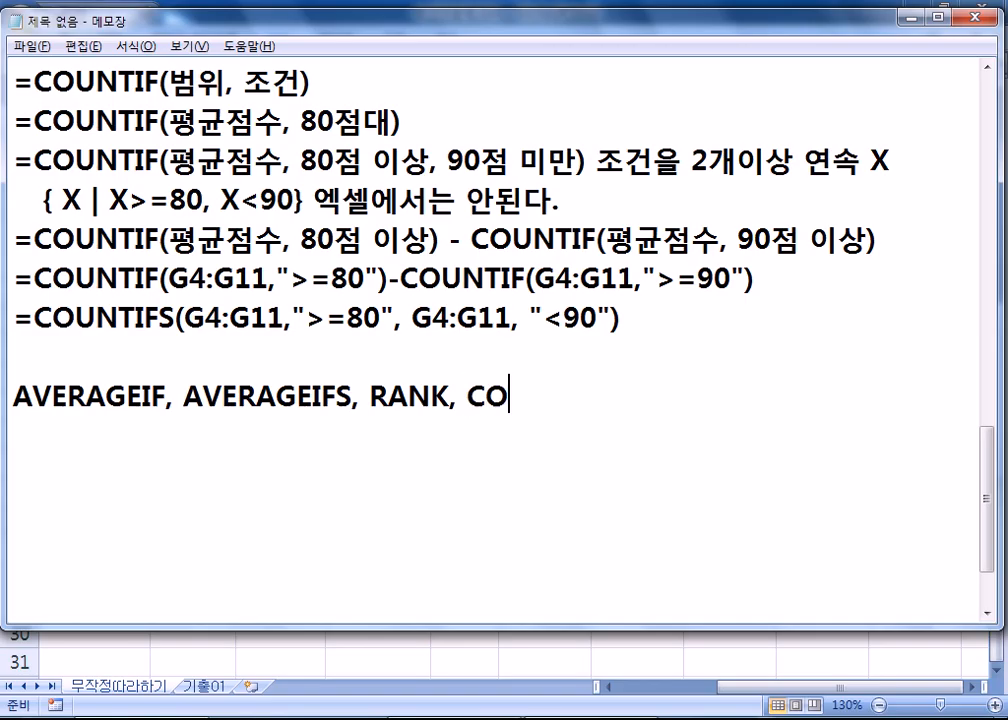
{"action": "type", "text": "UNTIF, C"}
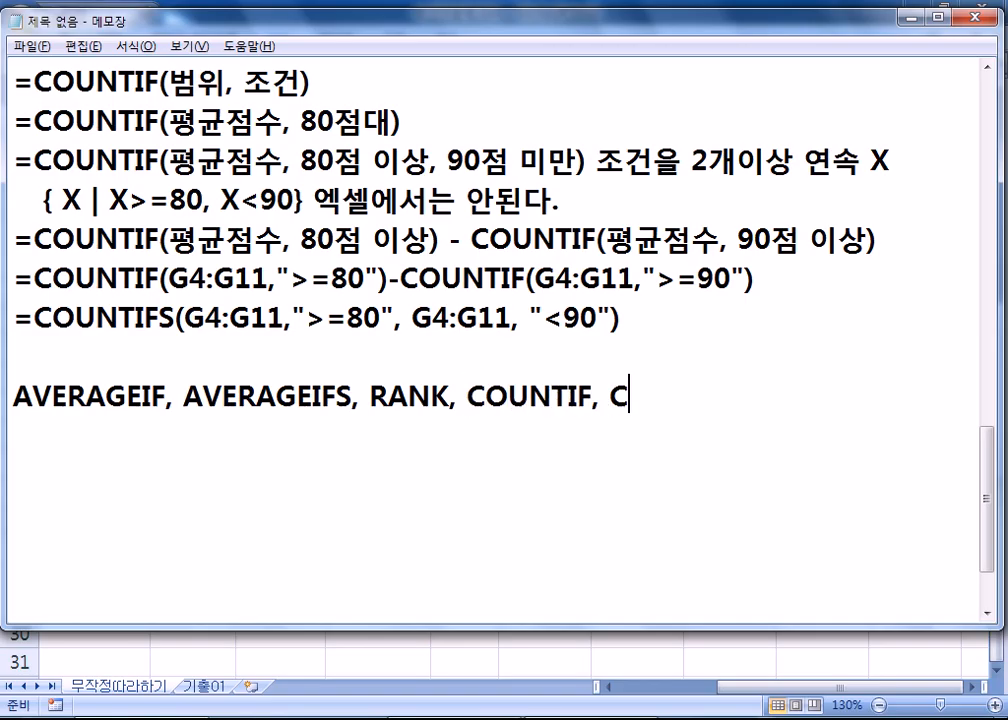
{"action": "type", "text": "OUNTIFS"}
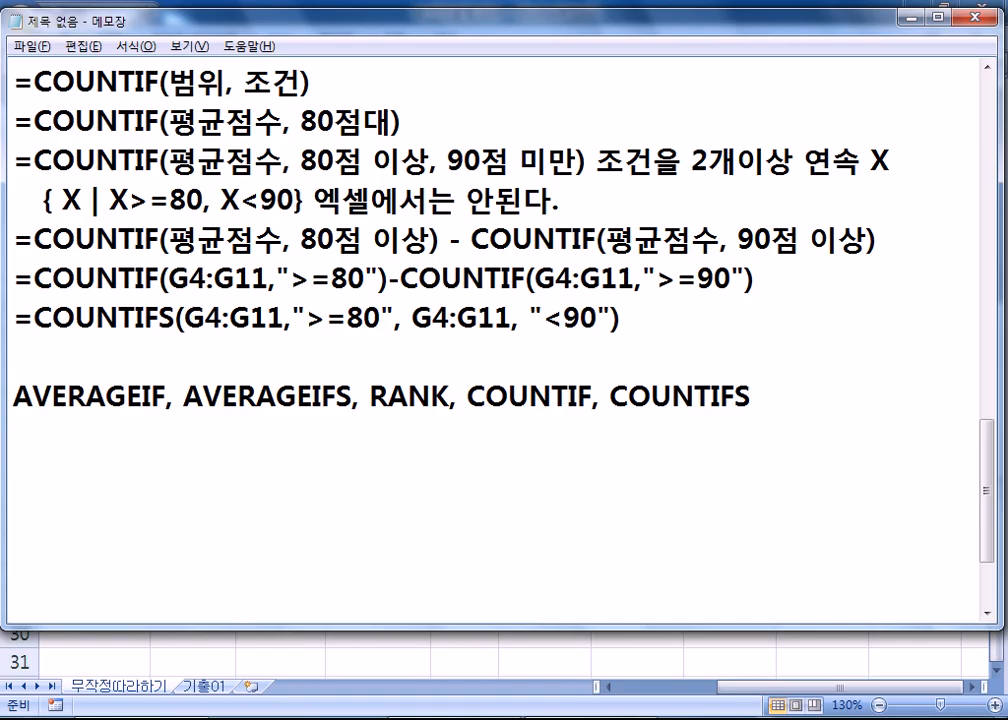
{"action": "type", "text": "MID"}
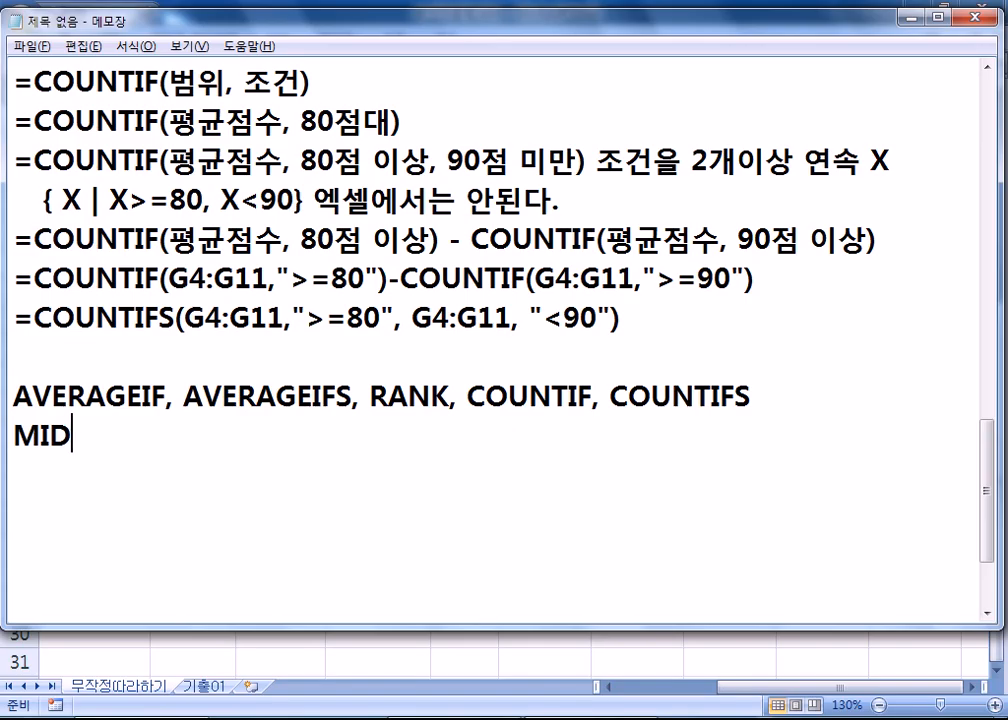
Step: Review the list of function names from AVERAGEIF to MID, including RANK
{"action": "key", "text": "Up"}
{"action": "key", "text": "Home"}
{"action": "key", "text": "Down"}
{"action": "key", "text": "End"}
{"action": "left_click_drag", "start_coordinate": [371, 396], "coordinate": [449, 396]}
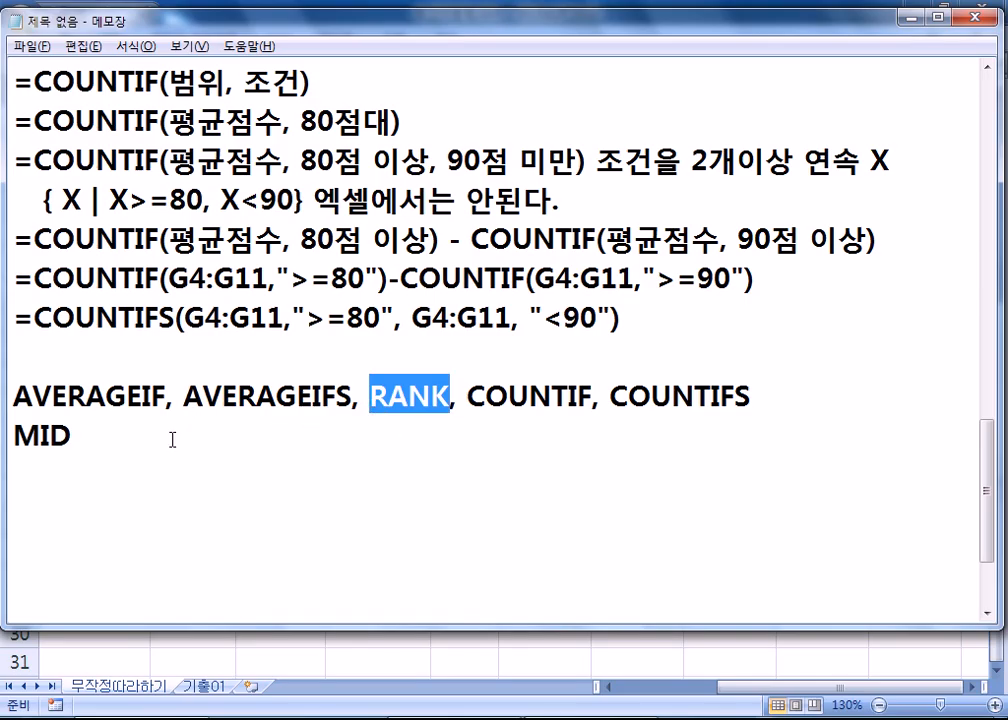
{"action": "left_click_drag", "start_coordinate": [18, 398], "coordinate": [85, 437]}
{"action": "left_click", "coordinate": [97, 439]}
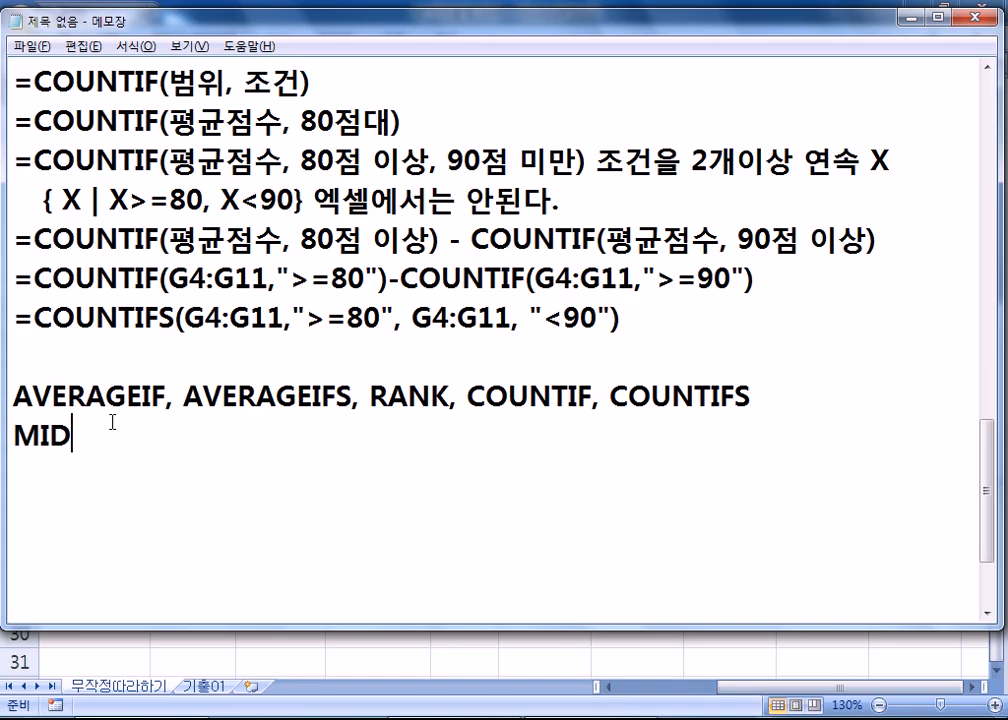
Step: Join MID to the end of the function list after COUNTIFS, separated by a comma
{"action": "key", "text": "Up"}
{"action": "key", "text": "End"}
{"action": "type", "text": ","}
{"action": "key", "text": "Delete"}
{"action": "key", "text": "End"}
Step: Add the heading 7번) after a blank line below the function list and start a new line under it
{"action": "key", "text": "Return"}
{"action": "key", "text": "Return"}
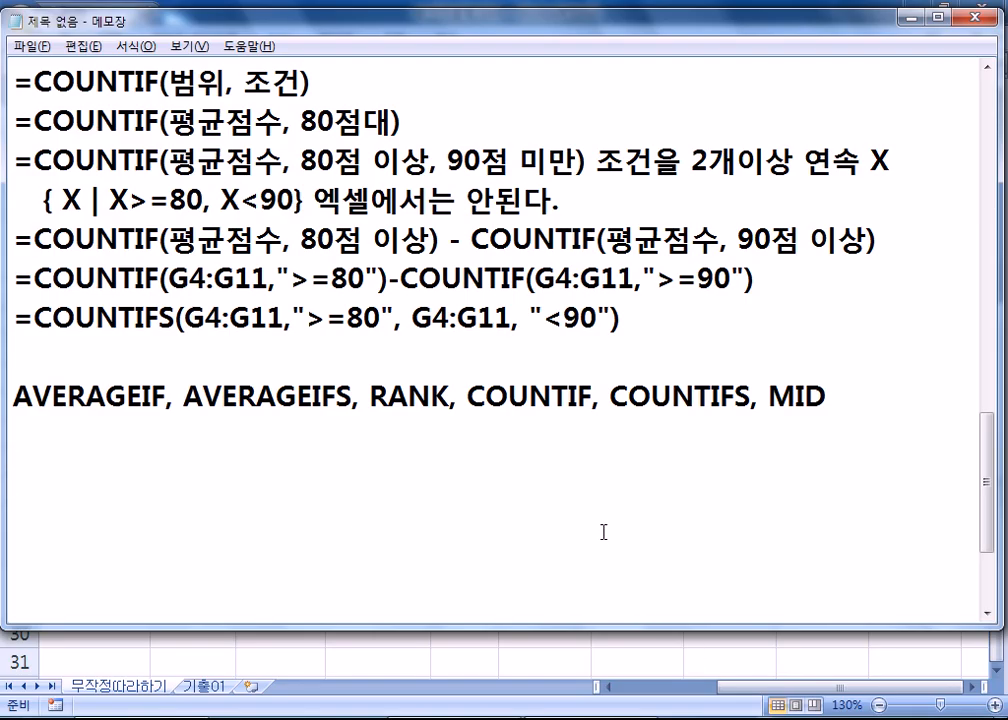
{"action": "type", "text": "7번)"}
{"action": "key", "text": "Return"}
{"action": "scroll", "coordinate": [381, 473], "scroll_direction": "down", "scroll_amount": 2}
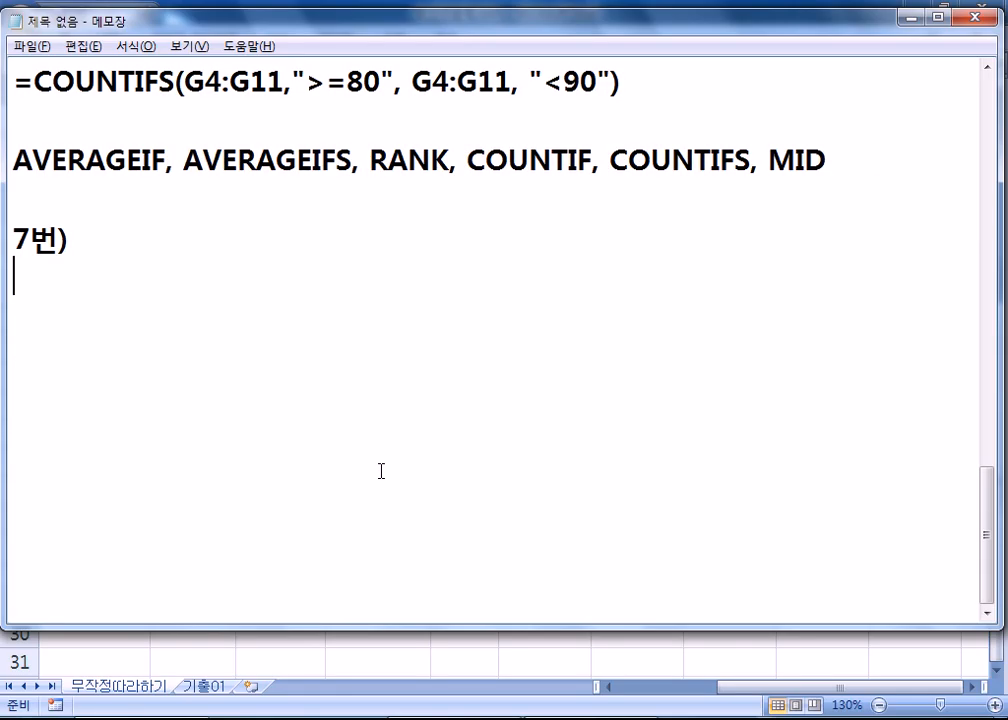
Step: Under the 7번) heading, write the task line 팀명의 앞 뒤에 있는 공백을 제거한 후에, 전체 문자를 대문자로 변환
{"action": "key", "text": "Return"}
{"action": "key", "text": "Return"}
{"action": "key", "text": "Return"}
{"action": "key", "text": "Return"}
{"action": "key", "text": "Return"}
{"action": "key", "text": "Return"}
{"action": "left_click", "coordinate": [36, 283]}
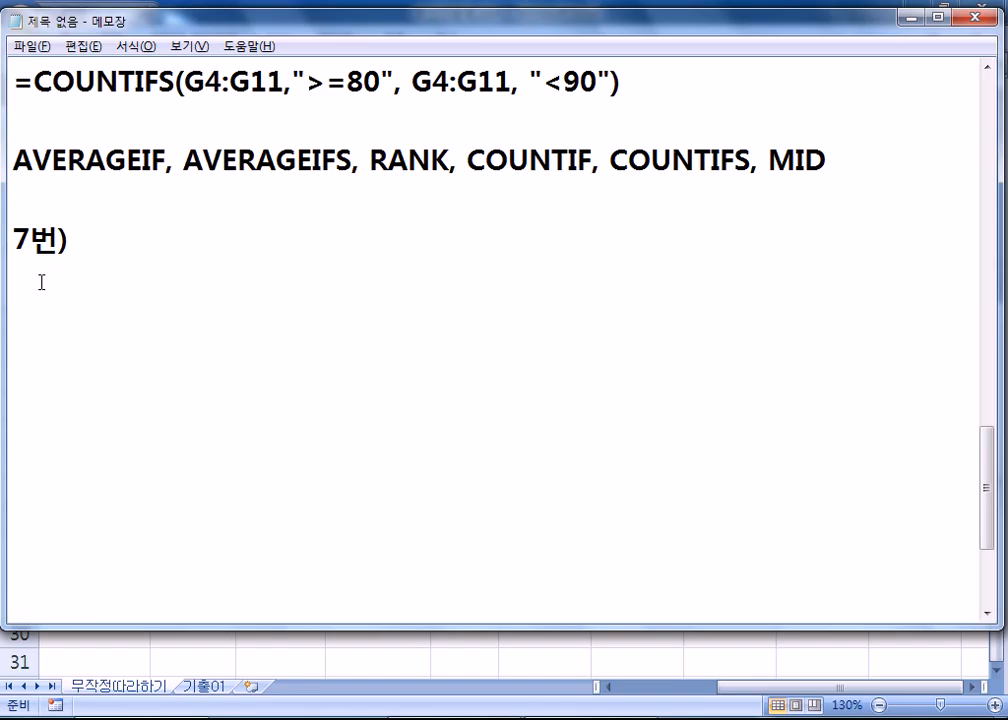
{"action": "type", "text": "팀명의 앞 뒤에 있"}
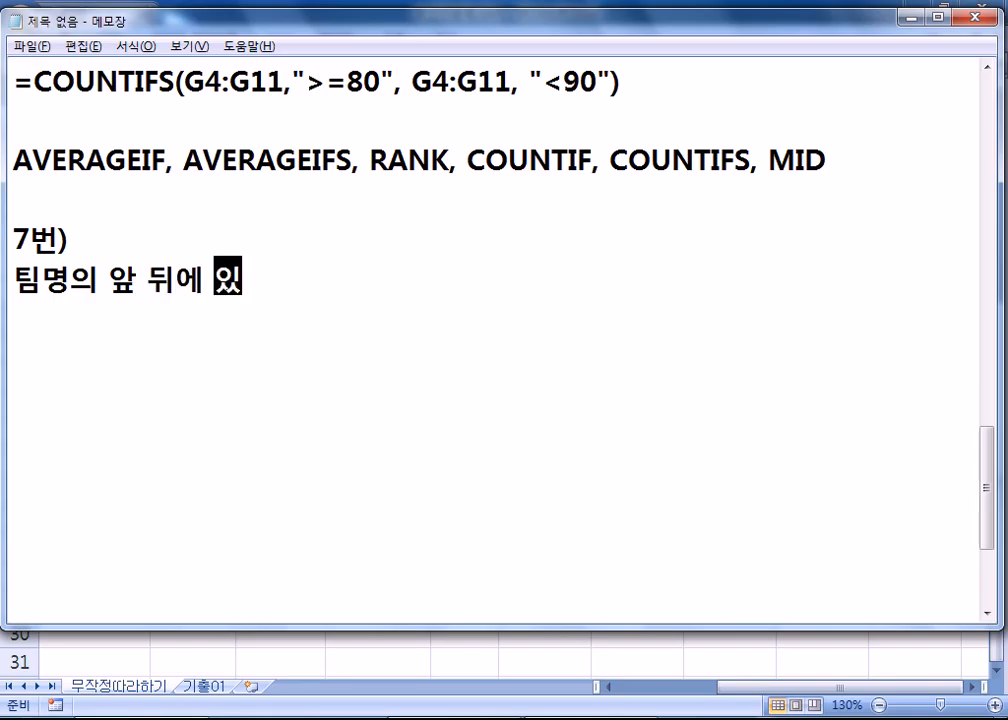
{"action": "type", "text": "는 공백을 젝"}
{"action": "type", "text": "거한 후에, "}
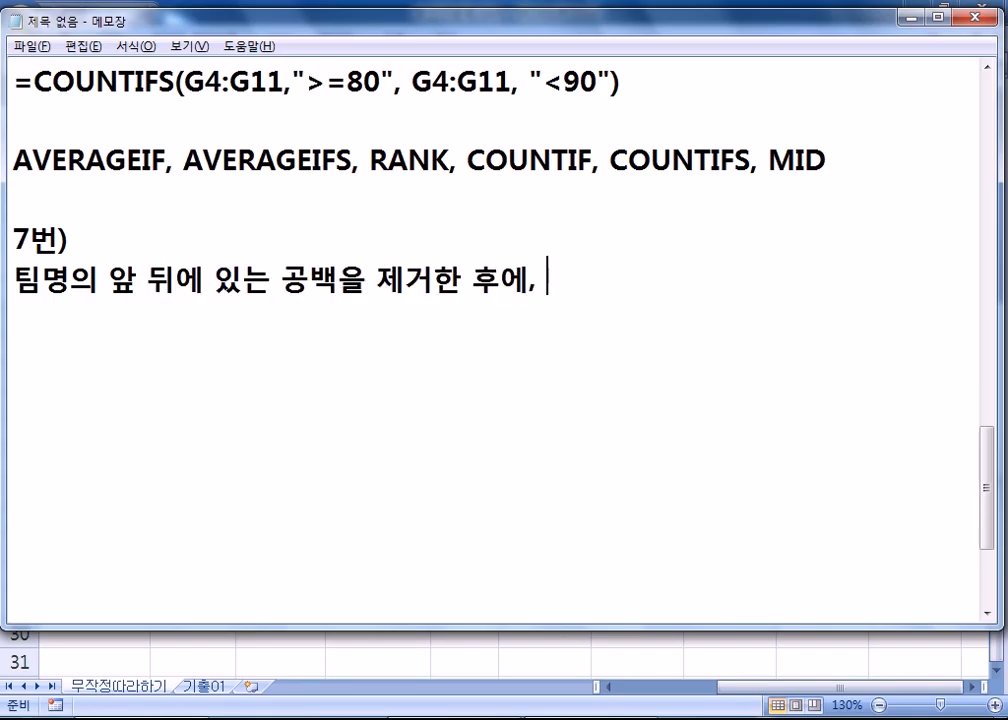
{"action": "type", "text": "전체 문"}
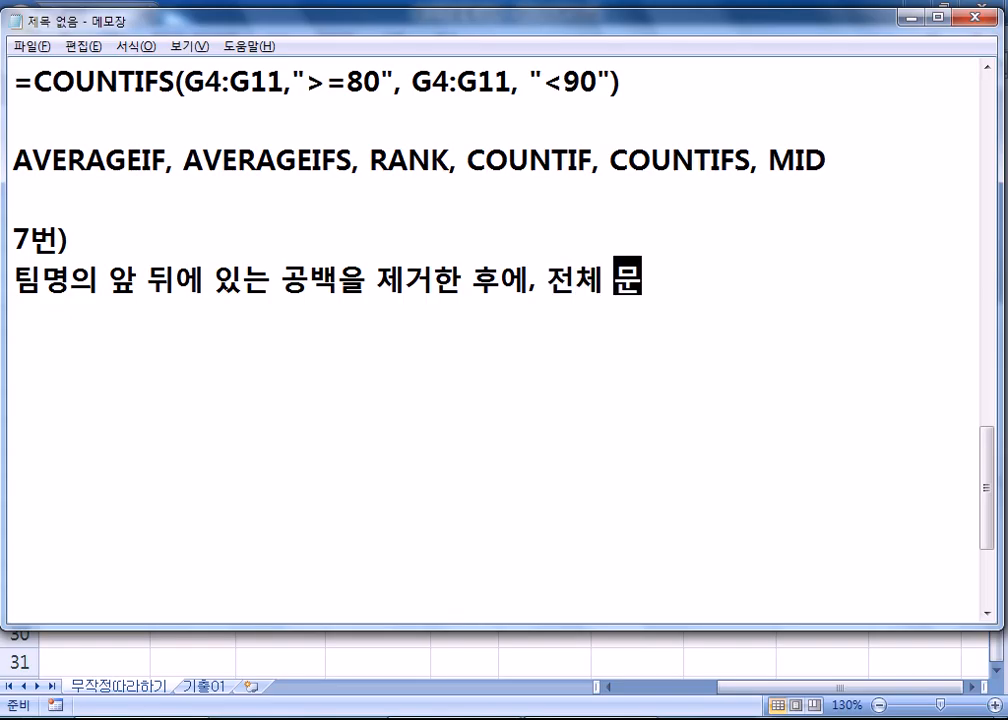
{"action": "type", "text": "자를 대문"}
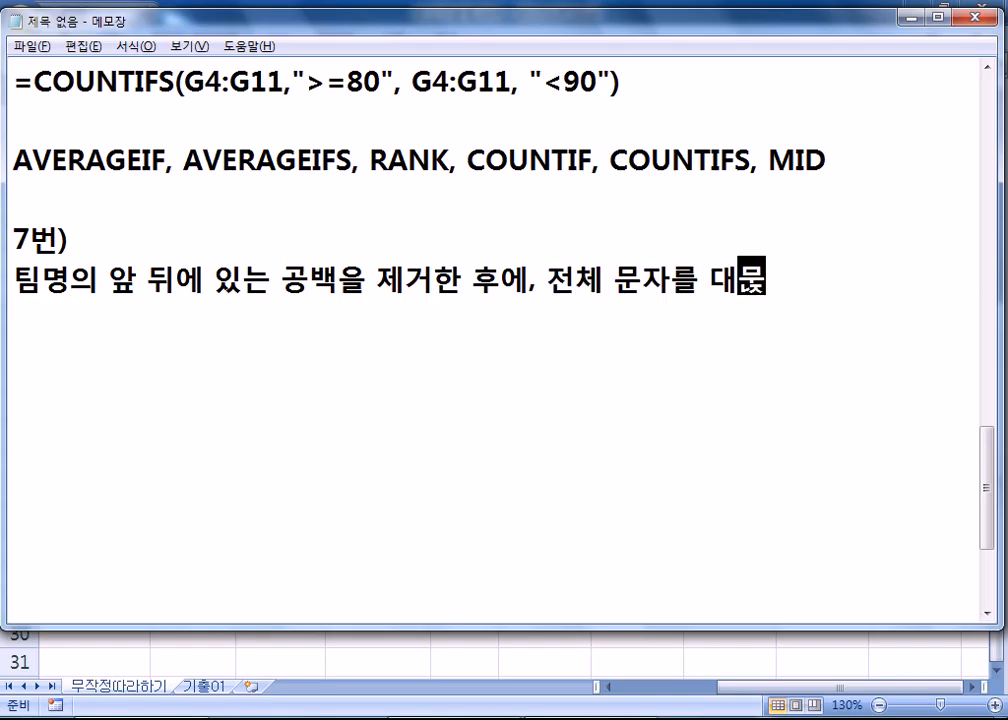
{"action": "type", "text": "자로 변환"}
{"action": "key", "text": "Return"}
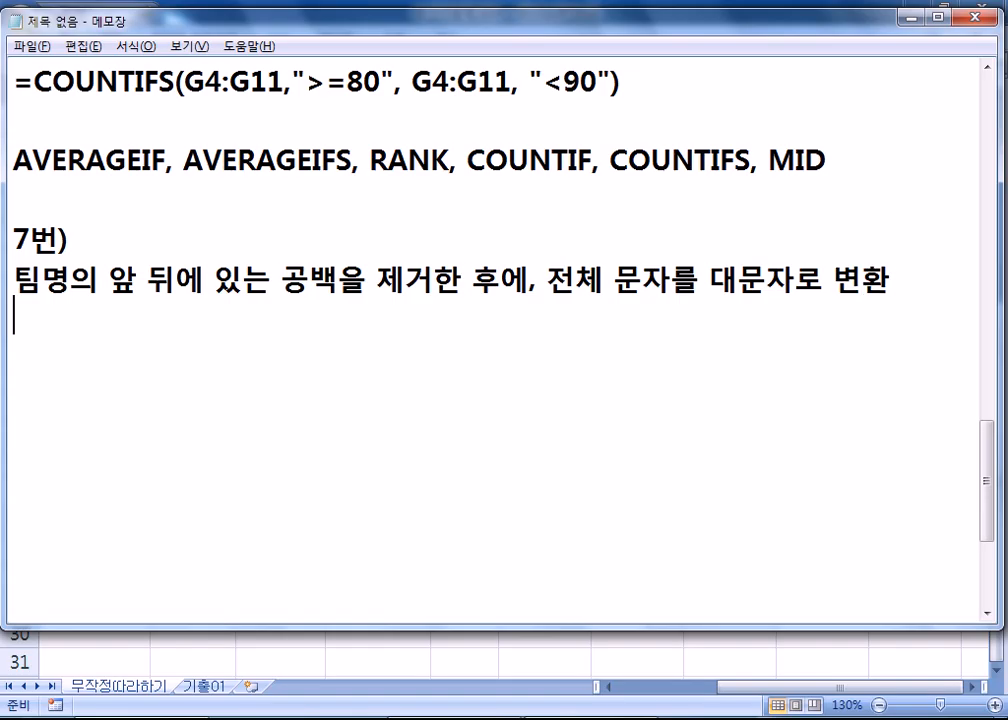
Step: List the functions UPPER, TRIM below the task and add the formula pattern =UPPER(TRIM(문자)) on the following line
{"action": "type", "text": "UPPER, TRIM"}
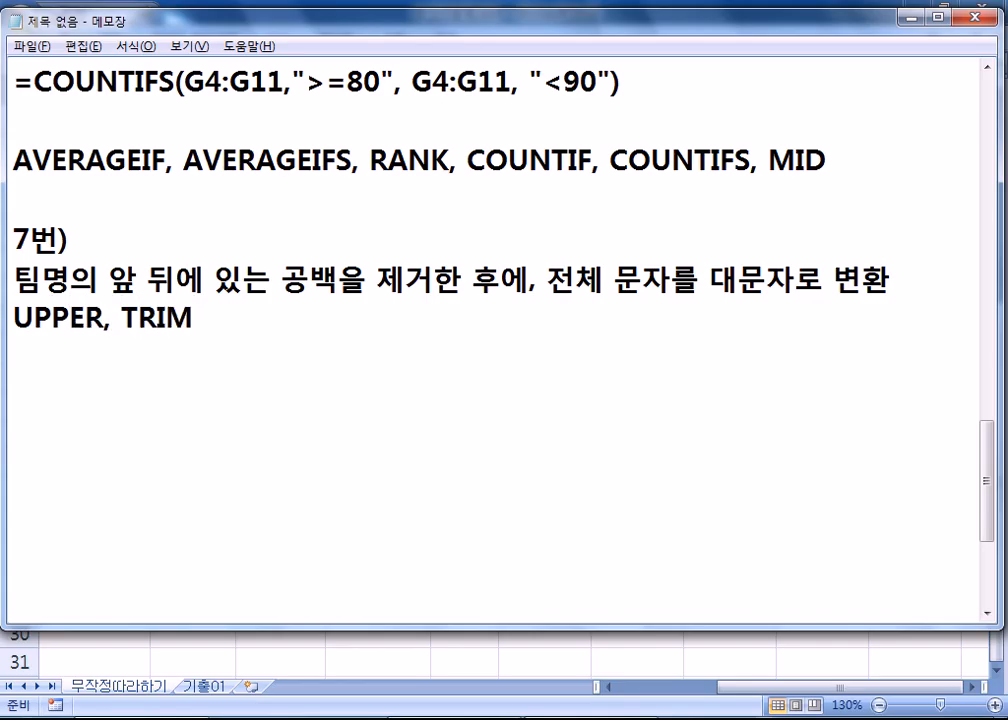
{"action": "key", "text": "Return"}
{"action": "type", "text": "=UPPER("}
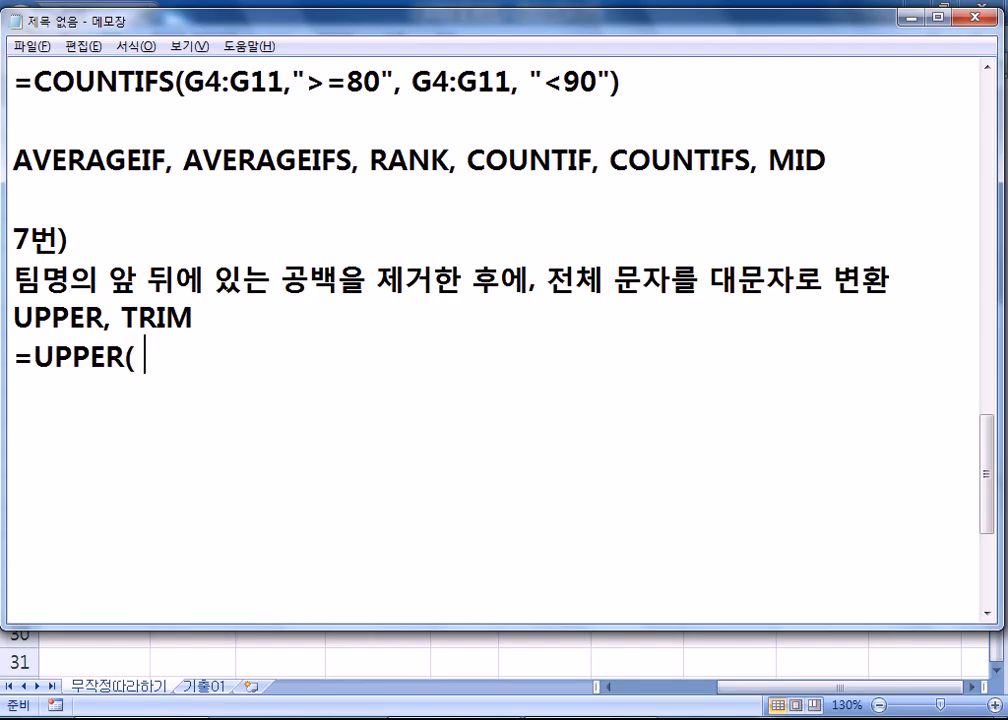
{"action": "key", "text": "BackSpace"}
{"action": "type", "text": "TRIM("}
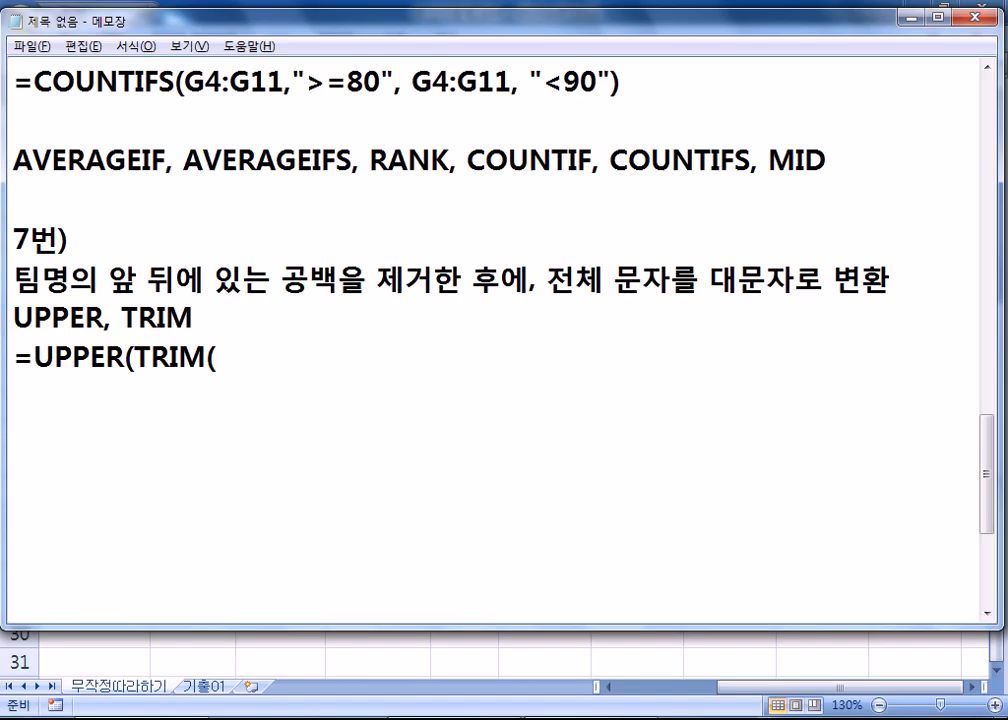
{"action": "type", "text": "문자)"}
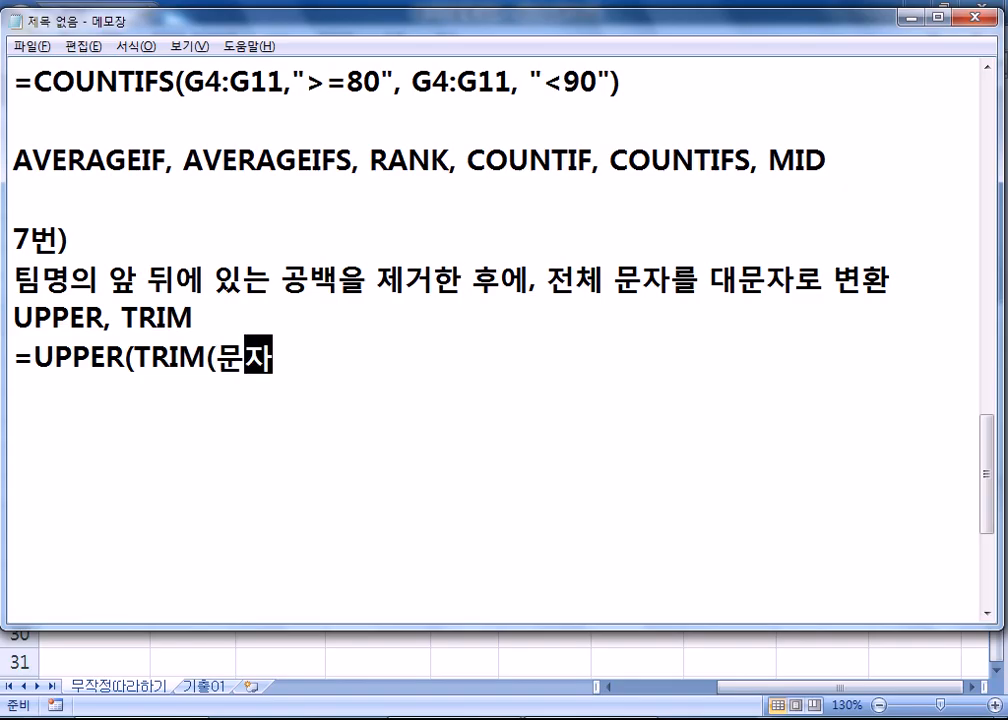
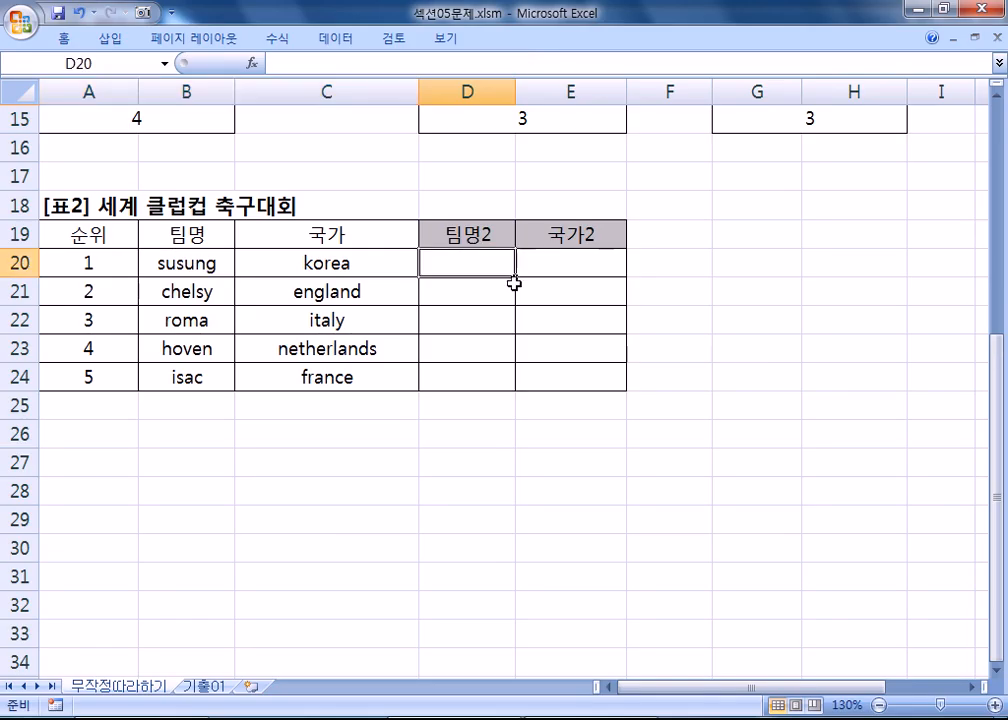
Step: Enter =UPPER(TRIM(B20)) in cell D20 to produce the trimmed, uppercase team name
{"action": "type", "text": "="}
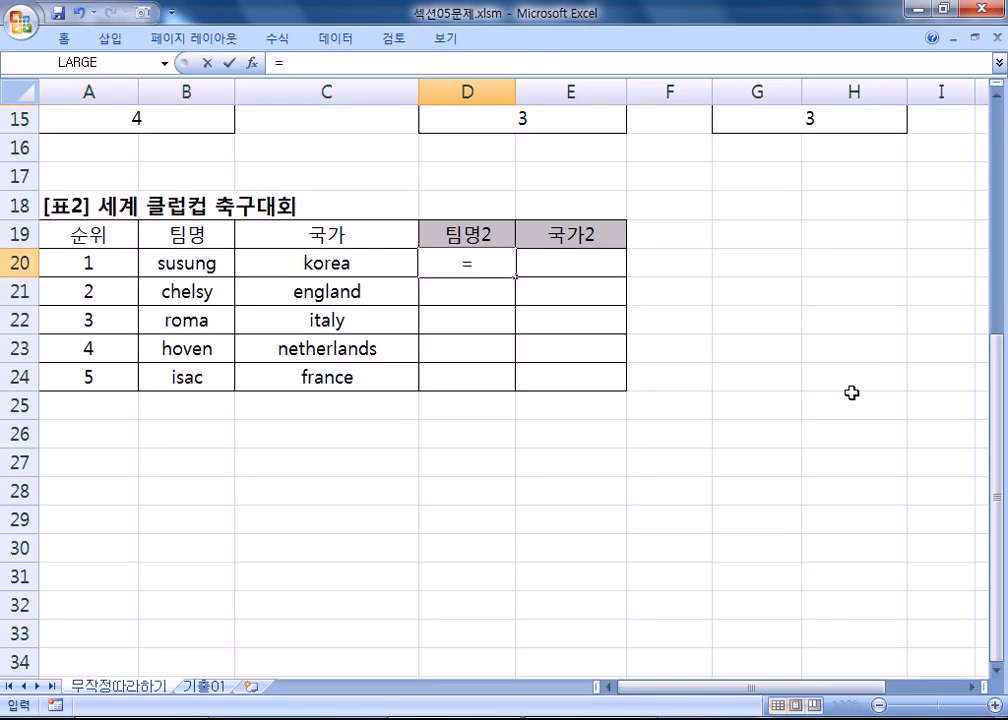
{"action": "type", "text": "8U"}
{"action": "key", "text": "BackSpace"}
{"action": "key", "text": "BackSpace"}
{"action": "type", "text": "U"}
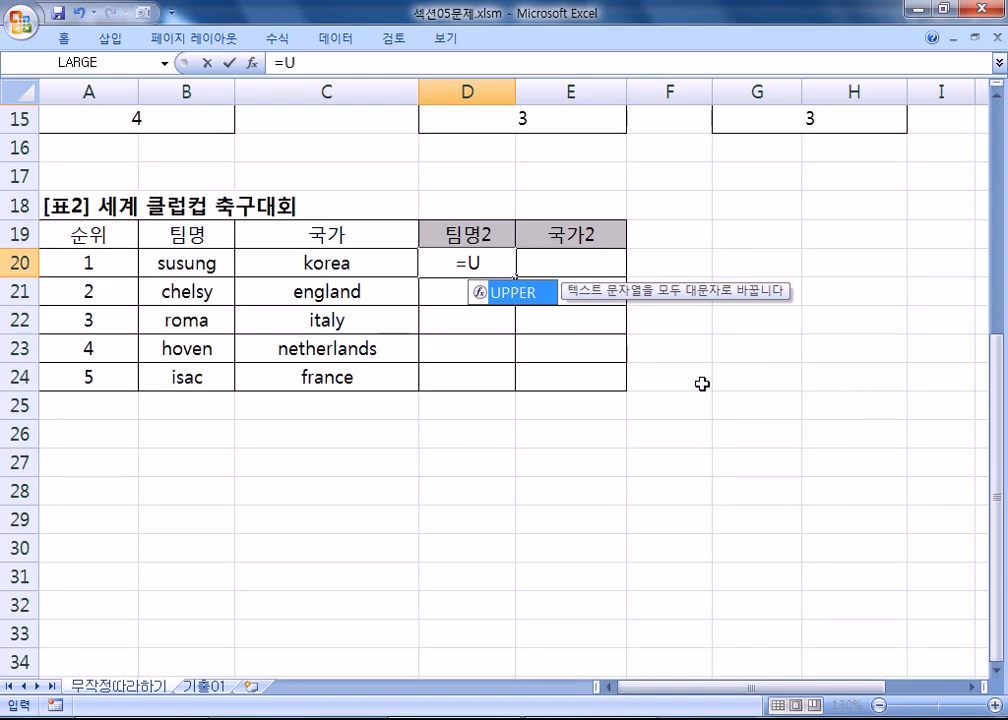
{"action": "double_click", "coordinate": [507, 296]}
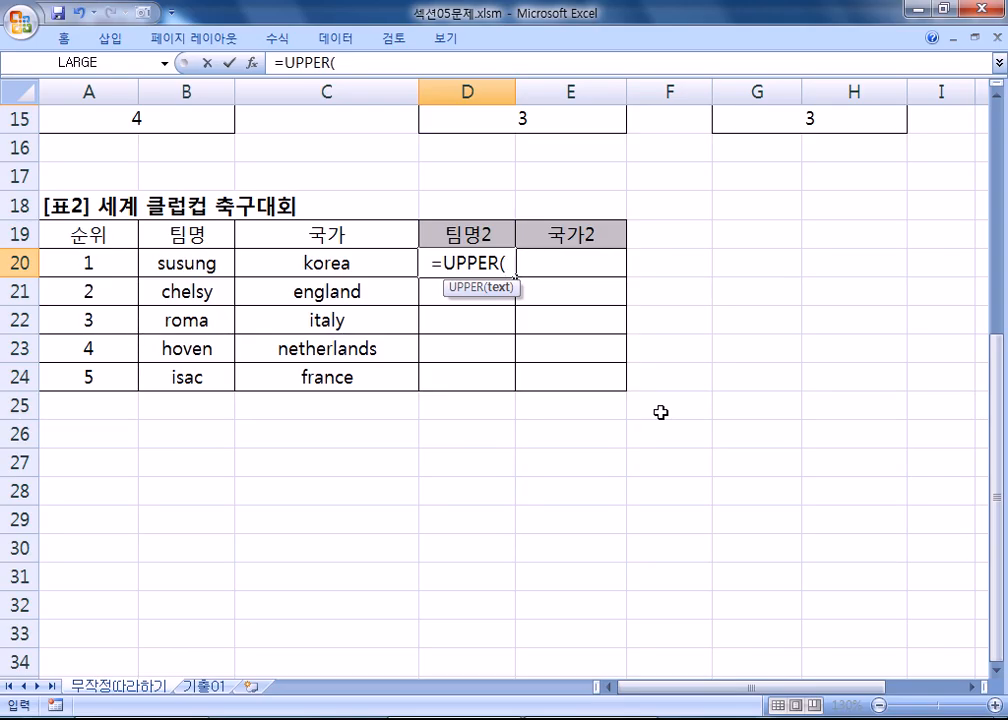
{"action": "type", "text": "TRIM("}
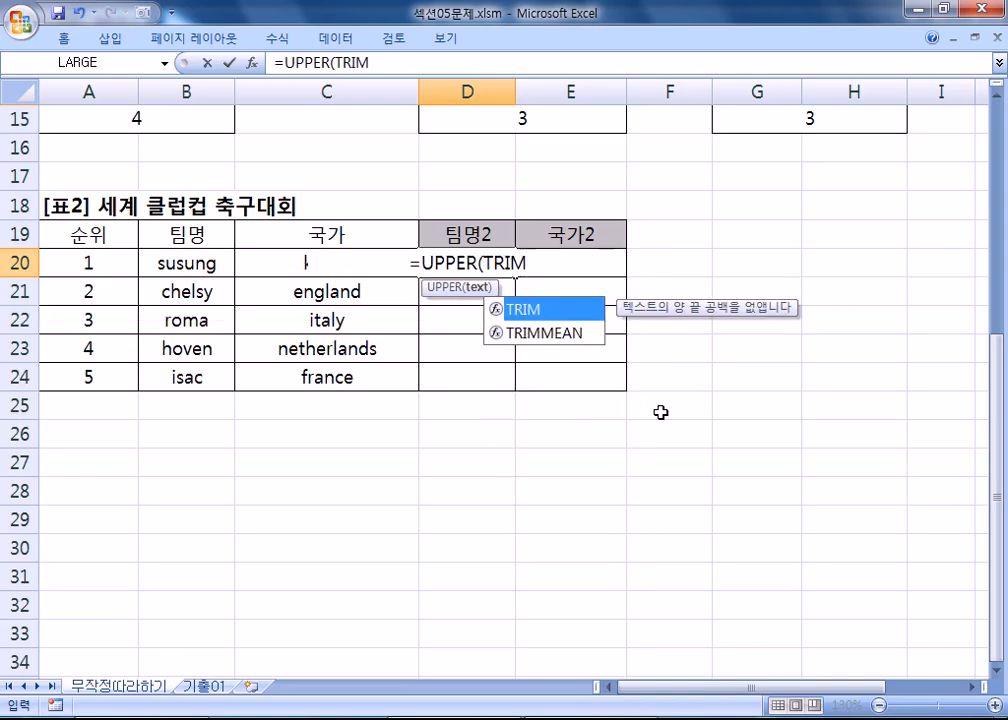
{"action": "left_click", "coordinate": [181, 260]}
{"action": "type", "text": "))"}
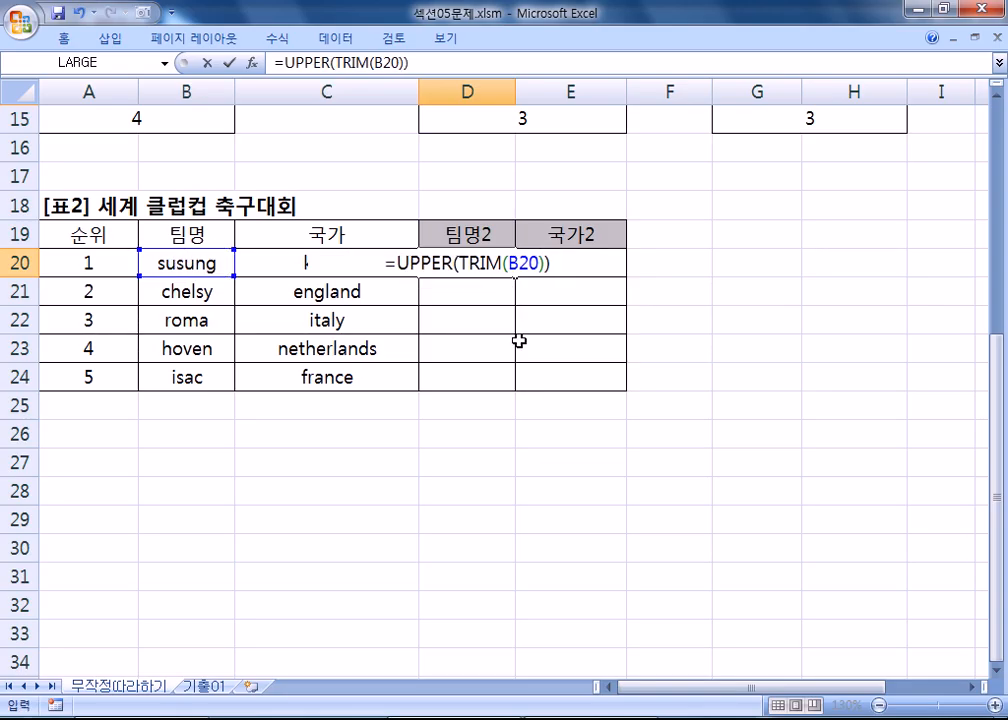
{"action": "left_click_drag", "start_coordinate": [461, 263], "coordinate": [540, 263]}
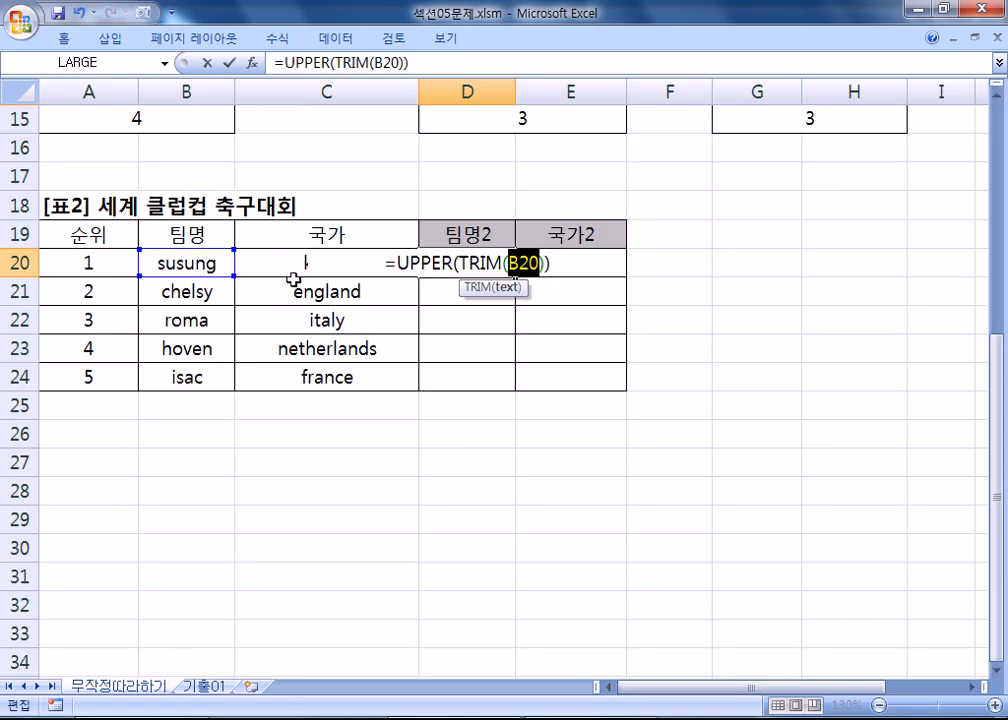
{"action": "key", "text": "Return"}
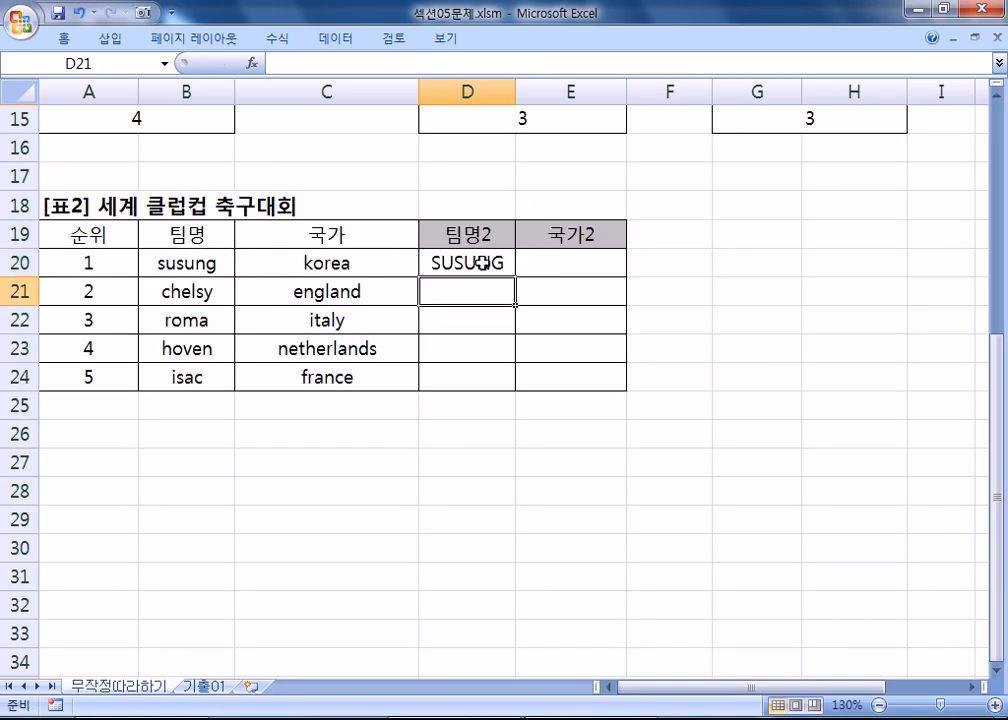
Step: Try left and right alignment on the team names and countries in B20:C24 to compare their leading and trailing spaces
{"action": "left_click_drag", "start_coordinate": [203, 272], "coordinate": [192, 383]}
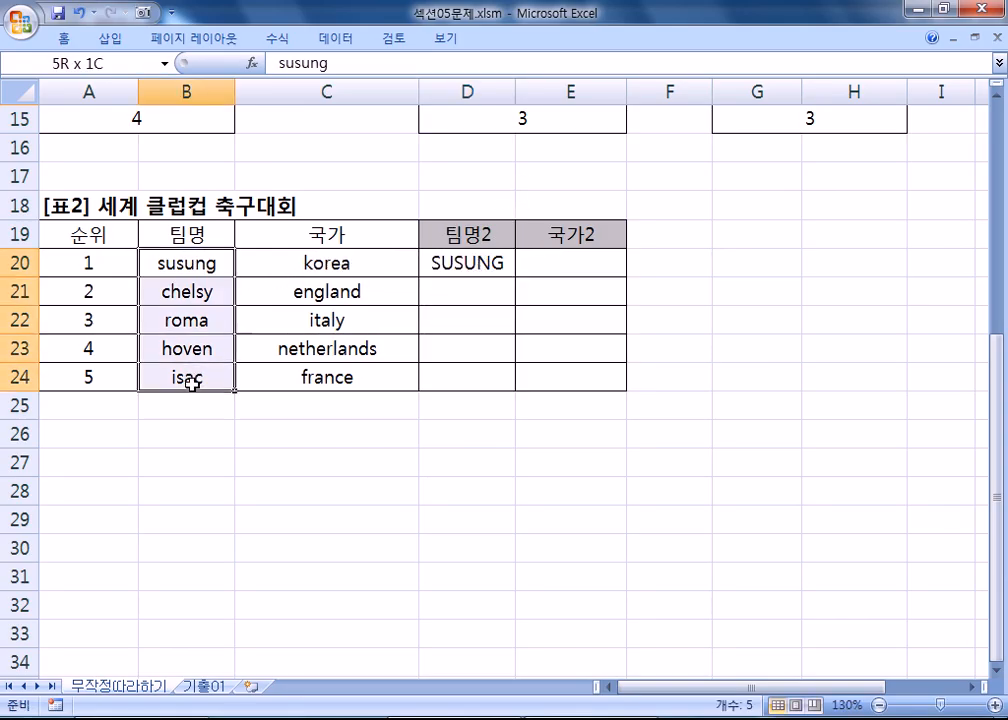
{"action": "double_click", "coordinate": [64, 38]}
{"action": "left_click", "coordinate": [335, 104]}
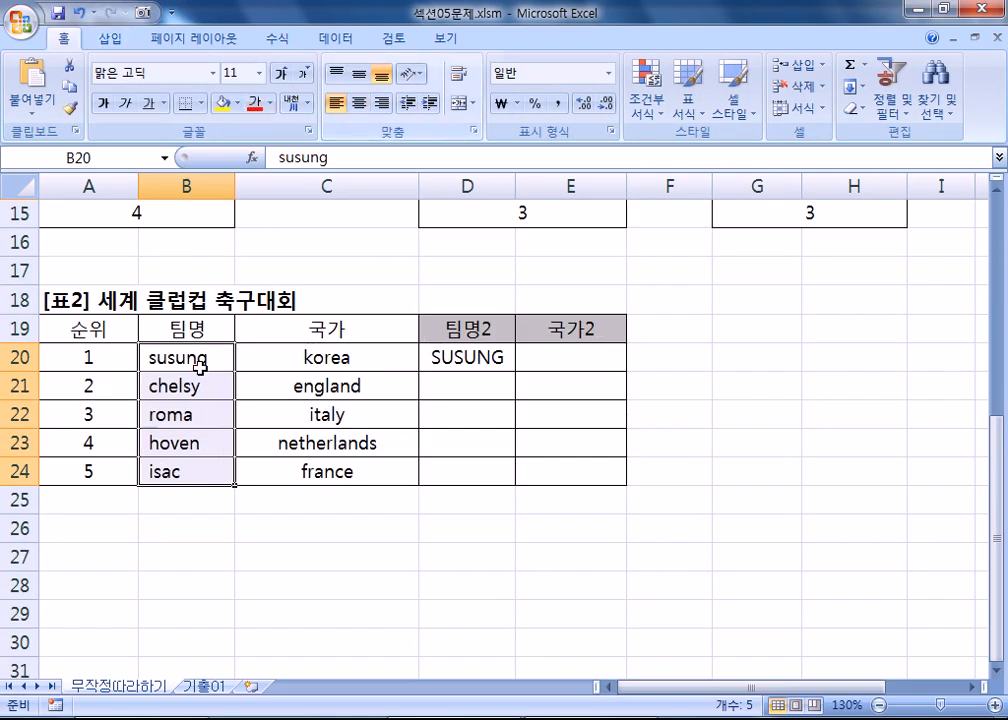
{"action": "left_click_drag", "start_coordinate": [160, 357], "coordinate": [310, 471]}
{"action": "left_click", "coordinate": [335, 104]}
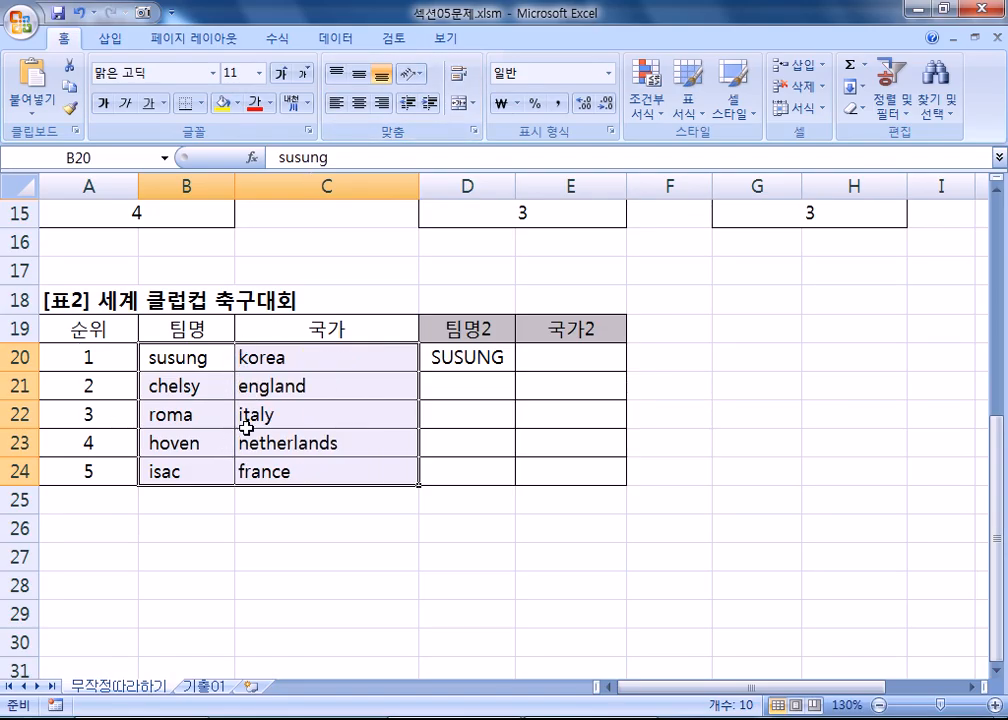
{"action": "left_click", "coordinate": [382, 104]}
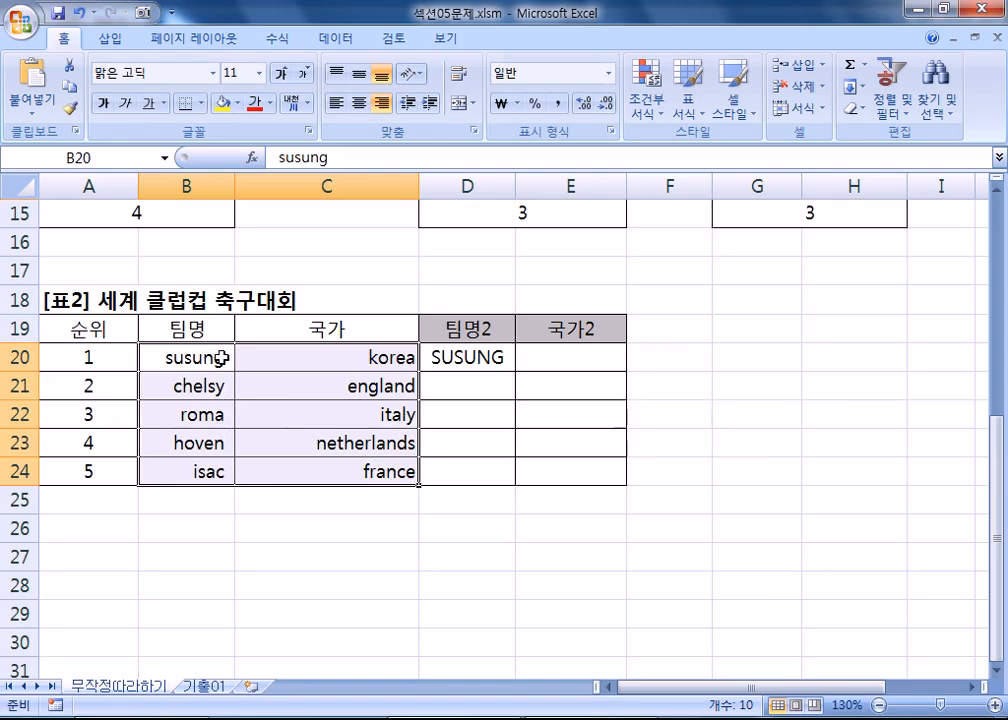
{"action": "left_click", "coordinate": [335, 104]}
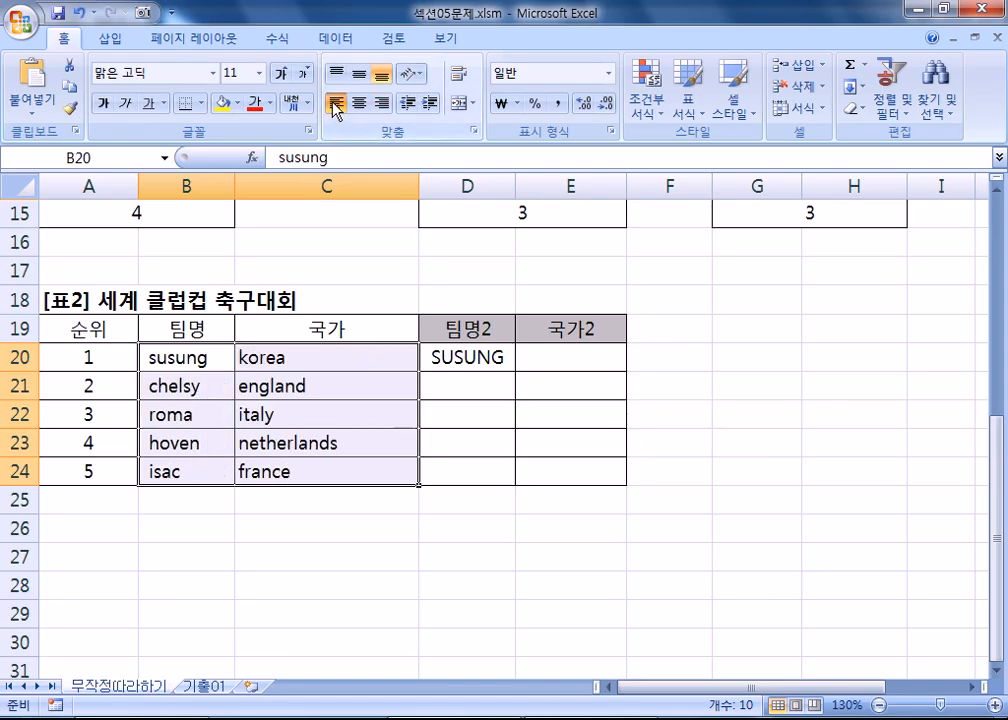
Step: Check the text in B20 and C20 for extra spaces, and center-align B20:C24
{"action": "double_click", "coordinate": [151, 357]}
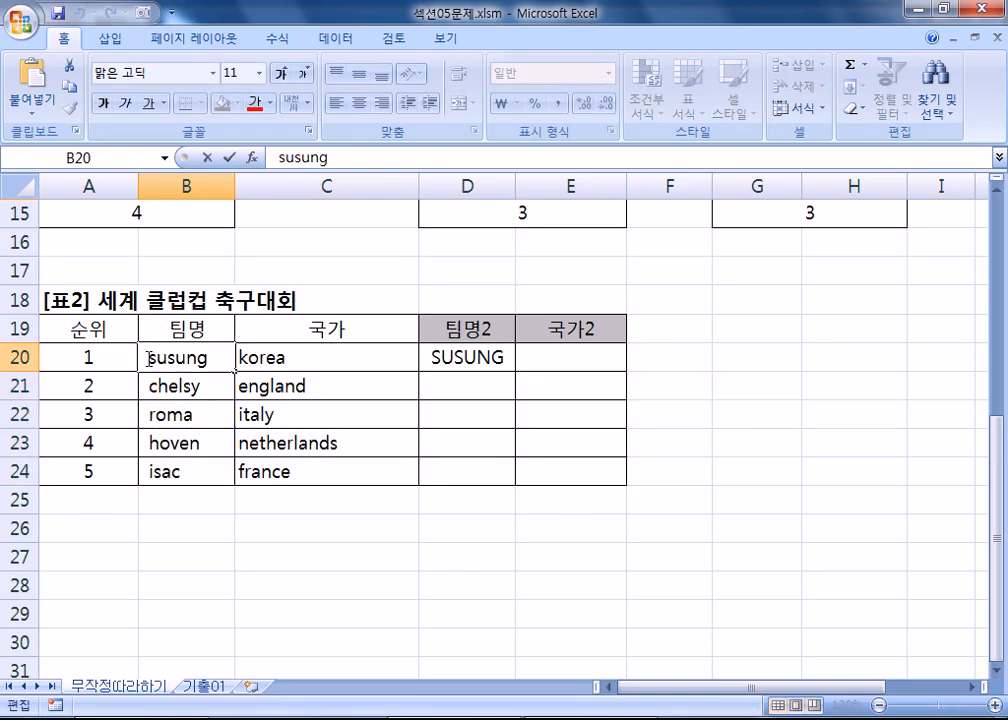
{"action": "left_click", "coordinate": [209, 358]}
{"action": "left_click", "coordinate": [255, 356]}
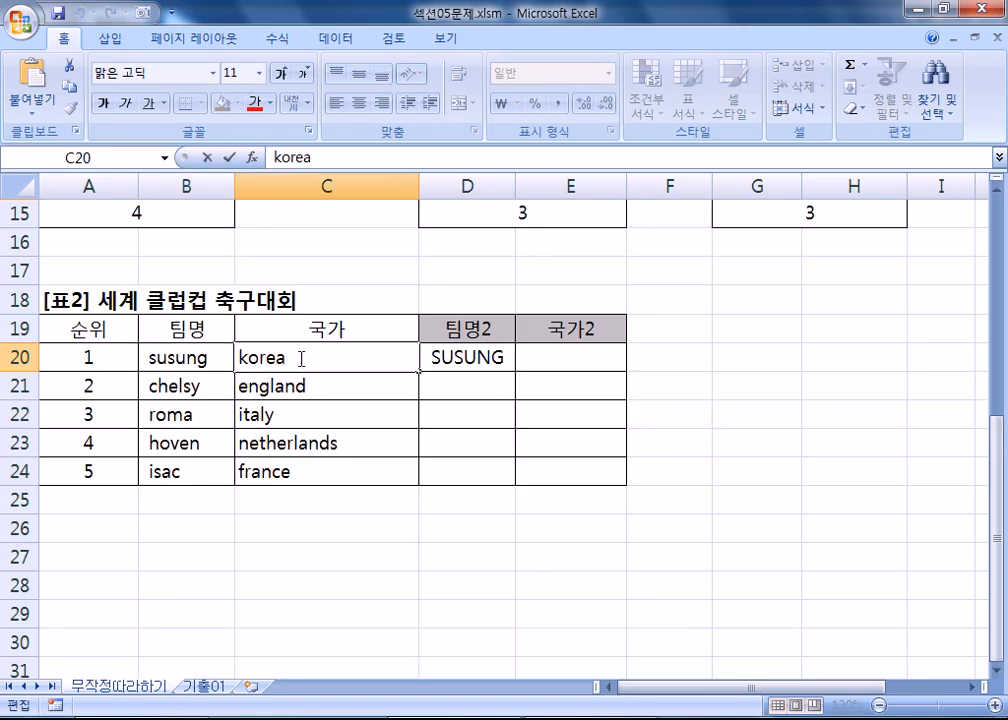
{"action": "left_click_drag", "start_coordinate": [196, 358], "coordinate": [331, 470]}
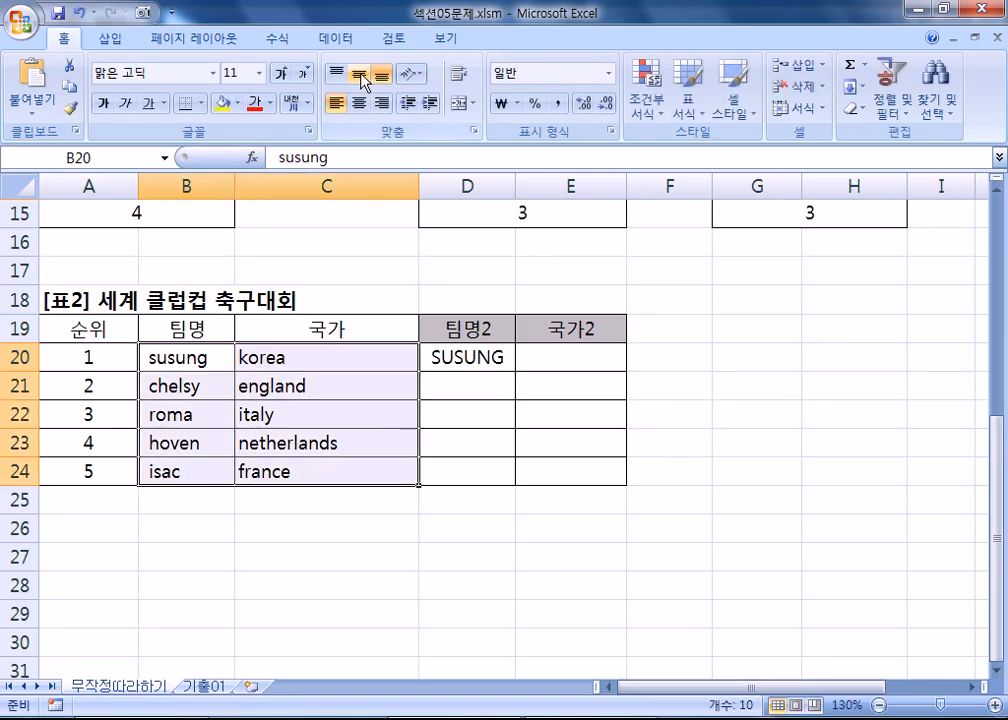
{"action": "left_click", "coordinate": [358, 102]}
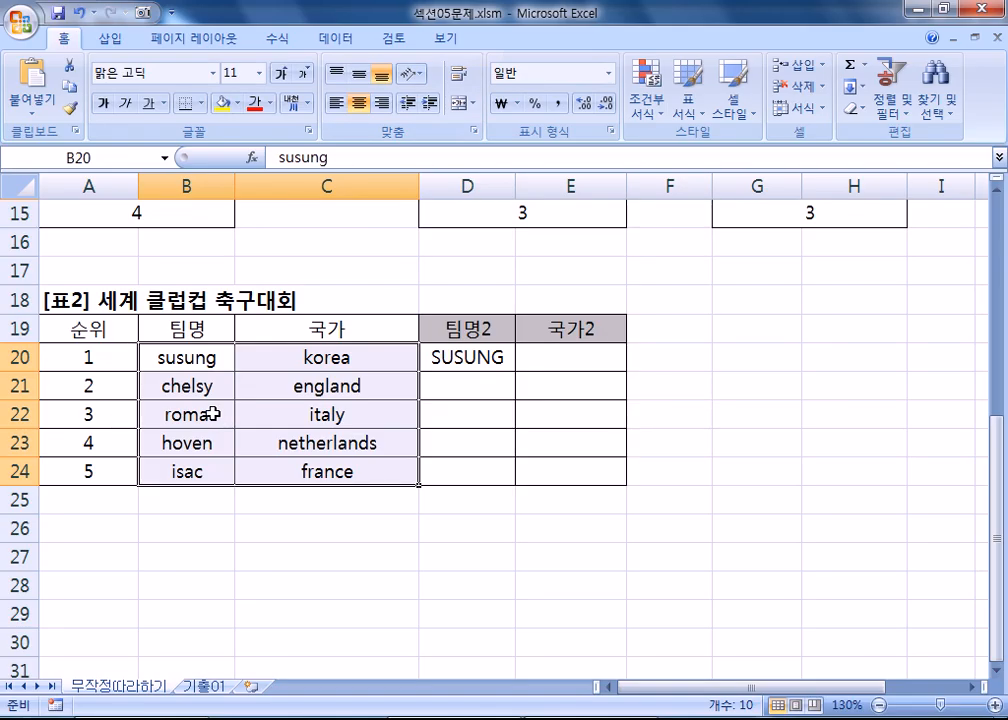
Step: Switch to Notepad and write a =TRIM example below the formulas with the text ABC DE GGGG, padded with several spaces before, between and after the words
{"action": "key", "text": "alt+Tab"}
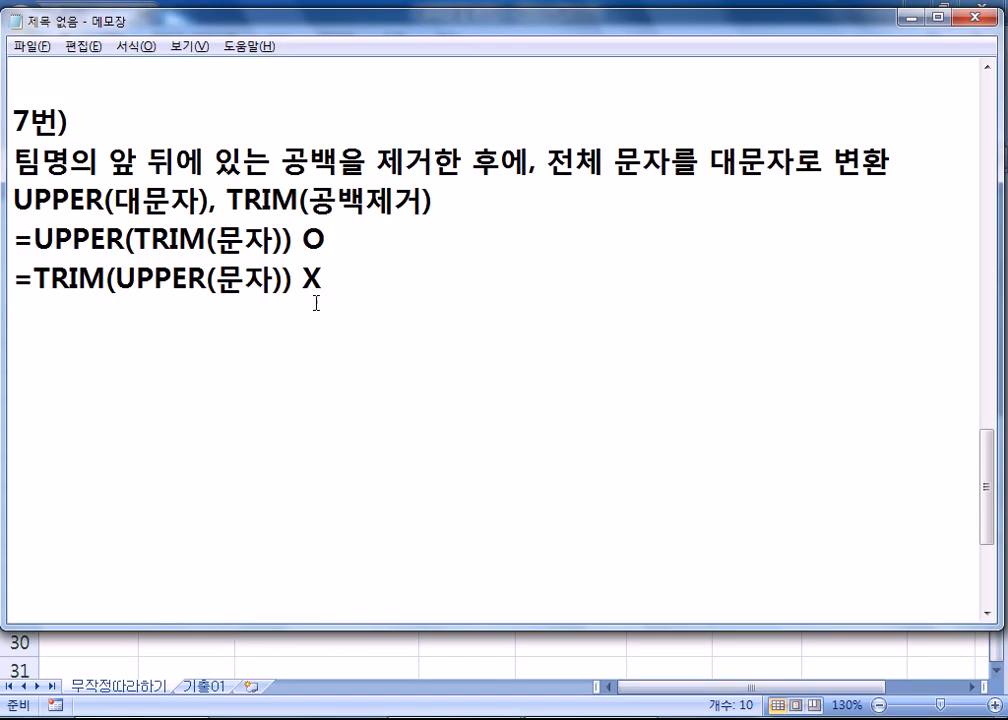
{"action": "left_click", "coordinate": [81, 349]}
{"action": "type", "text": "="}
{"action": "type", "text": "ㅅ가"}
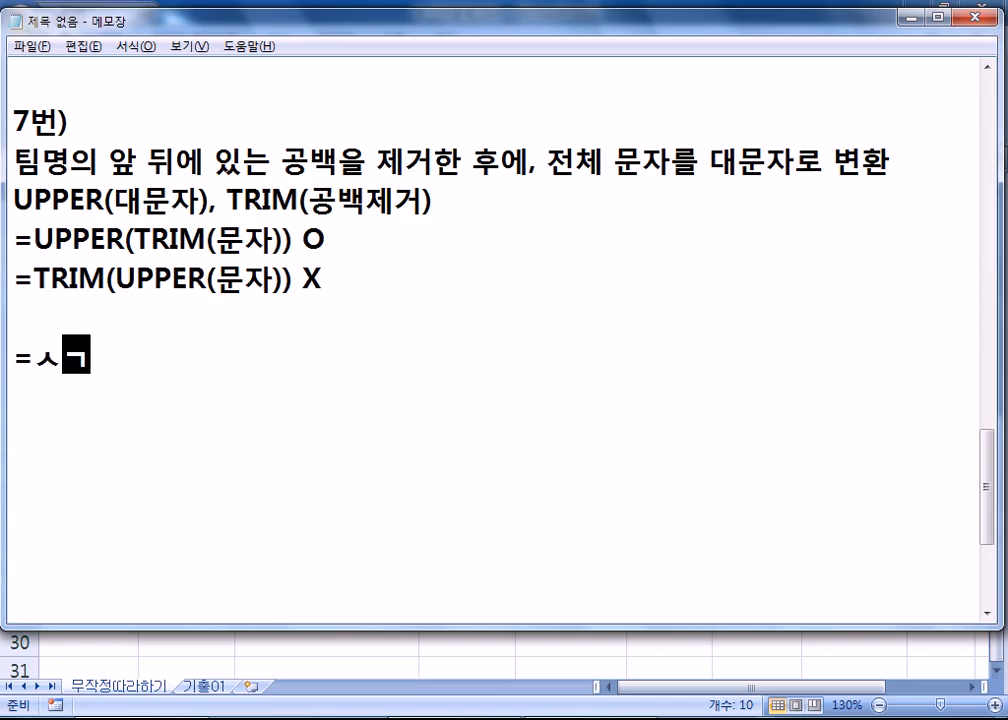
{"action": "key", "text": "BackSpace"}
{"action": "key", "text": "BackSpace"}
{"action": "key", "text": "BackSpace"}
{"action": "type", "text": "TR"}
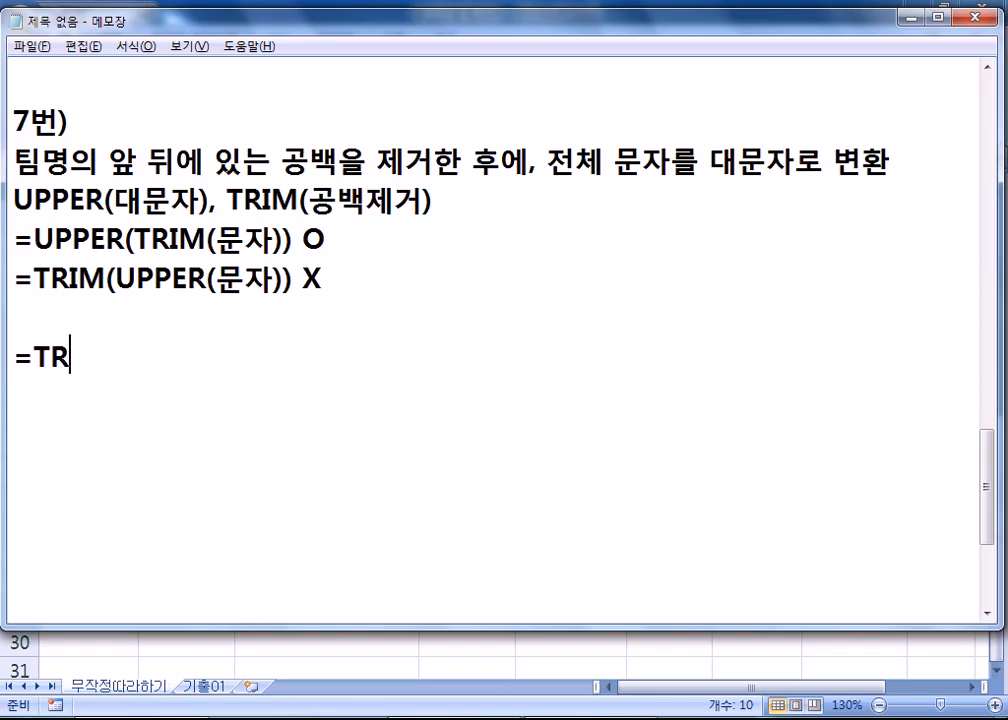
{"action": "type", "text": "IM(\"      A"}
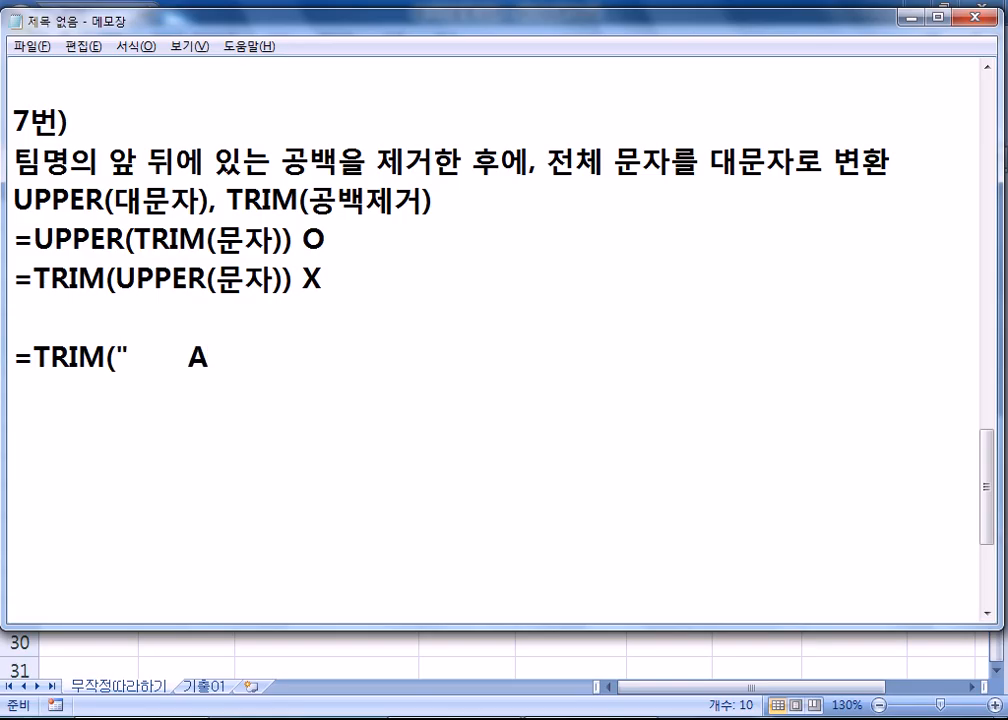
{"action": "type", "text": "BC     DE       "}
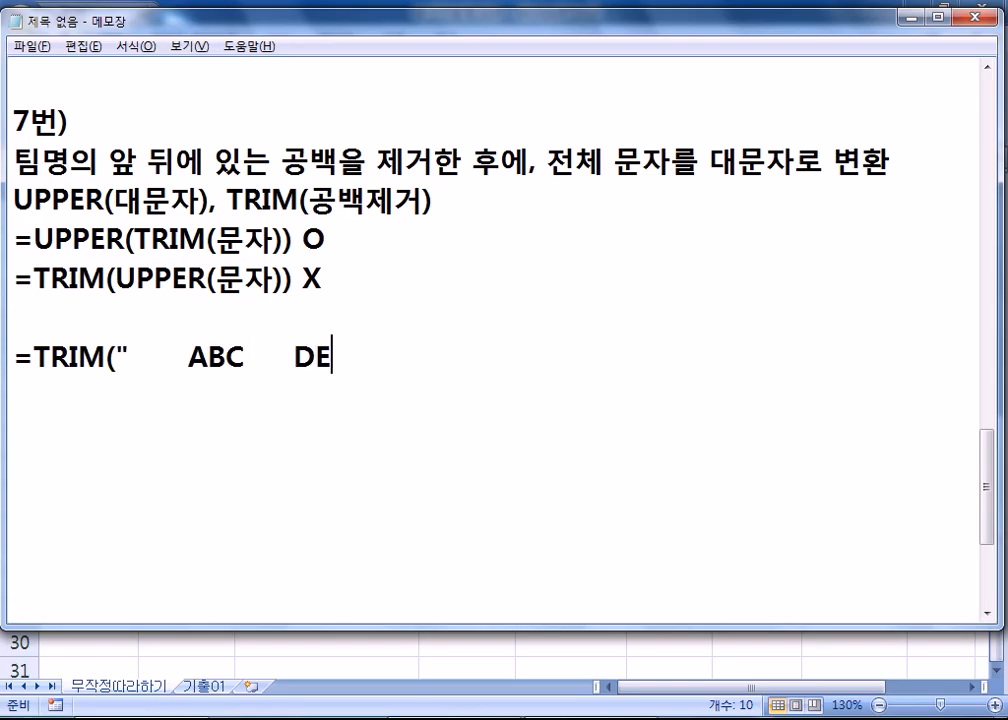
{"action": "type", "text": "GGGG "}
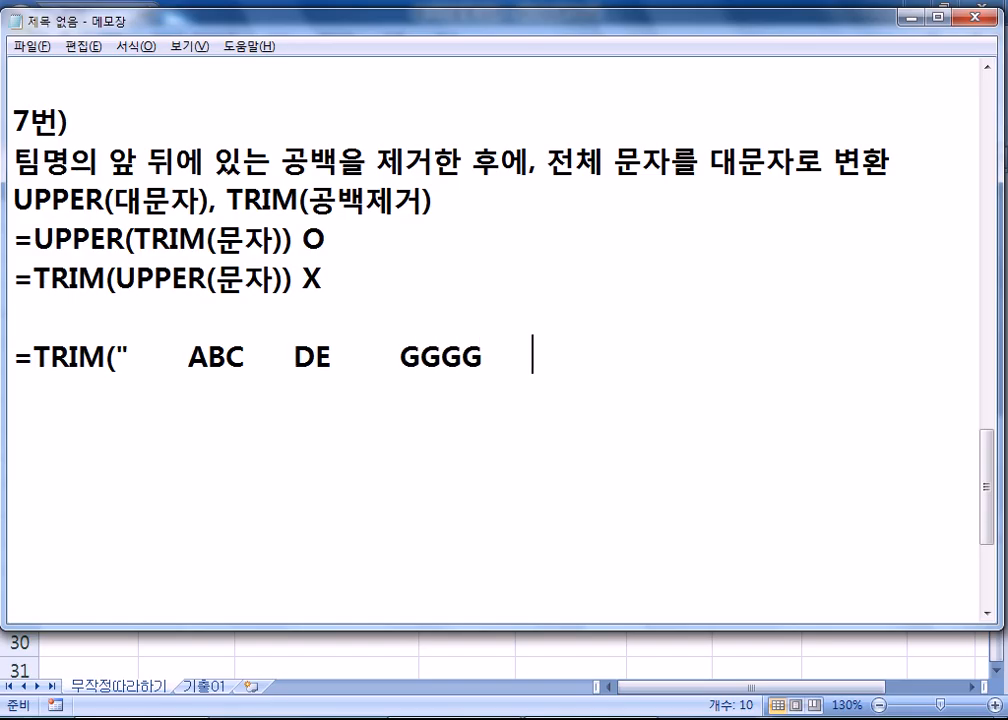
{"action": "type", "text": "      \")"}
{"action": "key", "text": "Return"}
Step: Examine the spaces before ABC, after GGGG and between the words in the TRIM example
{"action": "left_click_drag", "start_coordinate": [188, 357], "coordinate": [130, 357]}
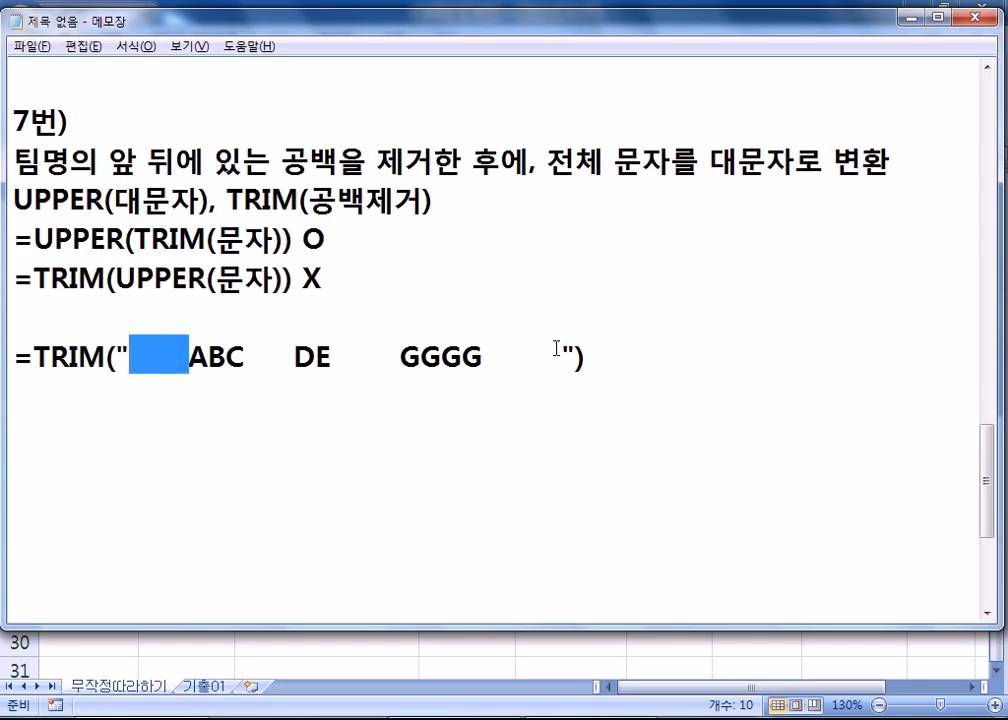
{"action": "left_click_drag", "start_coordinate": [483, 360], "coordinate": [562, 358]}
{"action": "left_click_drag", "start_coordinate": [400, 357], "coordinate": [330, 358]}
{"action": "left_click", "coordinate": [294, 357]}
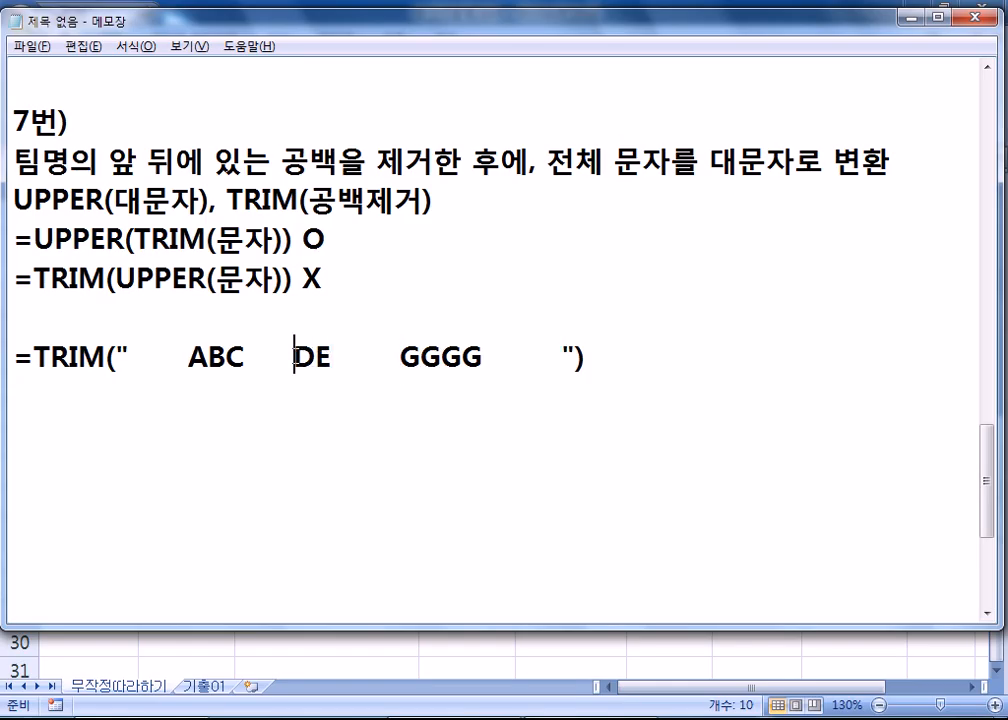
Step: Copy the quoted text of the TRIM example to the line below and remove its spaces before ABC and after GGGG
{"action": "left_click", "coordinate": [63, 393]}
{"action": "left_click_drag", "start_coordinate": [115, 358], "coordinate": [578, 357]}
{"action": "left_click", "coordinate": [70, 398]}
{"action": "type", "text": "\"      ABC    DE      GGGG       \""}
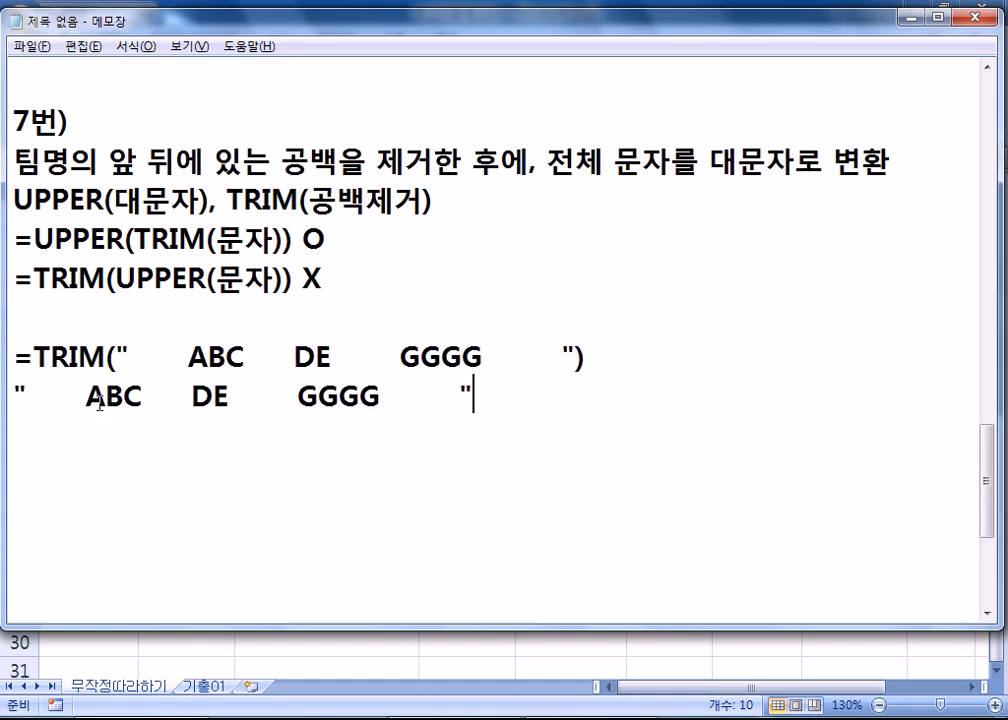
{"action": "left_click_drag", "start_coordinate": [84, 400], "coordinate": [26, 400]}
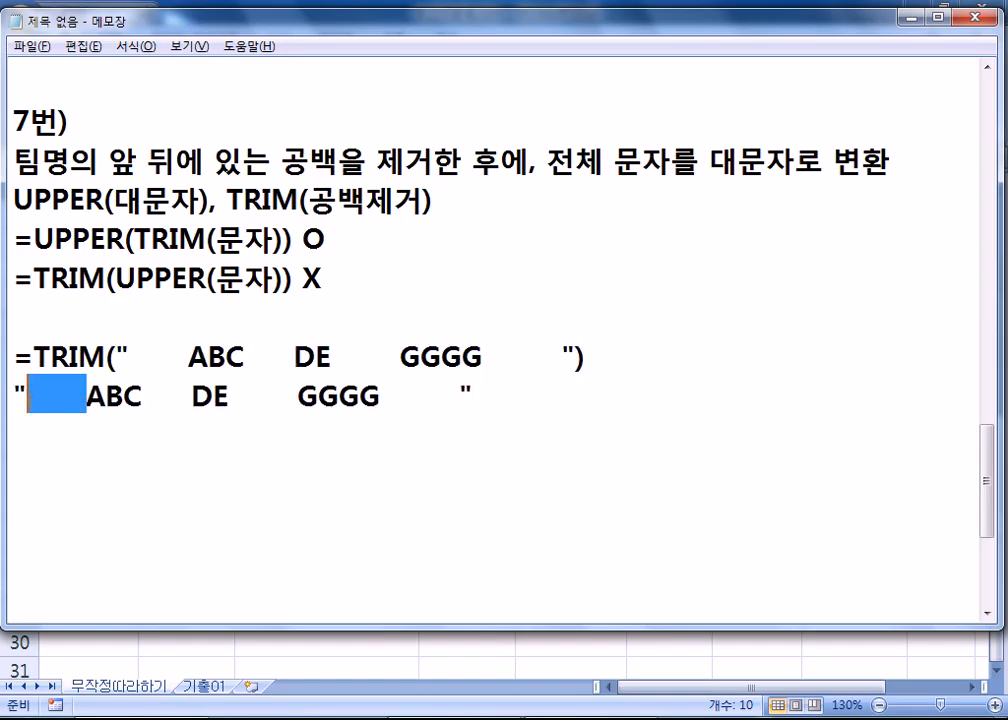
{"action": "key", "text": "Delete"}
{"action": "left_click_drag", "start_coordinate": [324, 400], "coordinate": [402, 400]}
{"action": "key", "text": "Delete"}
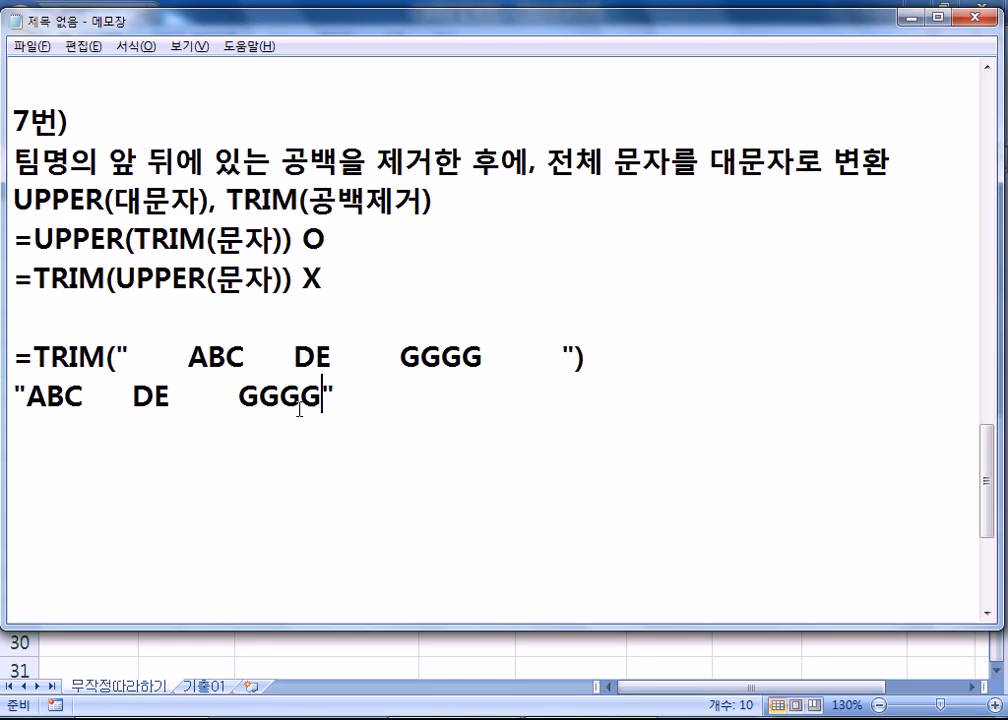
Step: Reduce the gaps between the words in the copied line to single spaces so it reads "ABC DE GGGG"
{"action": "left_click_drag", "start_coordinate": [240, 400], "coordinate": [93, 400]}
{"action": "key", "text": "Delete"}
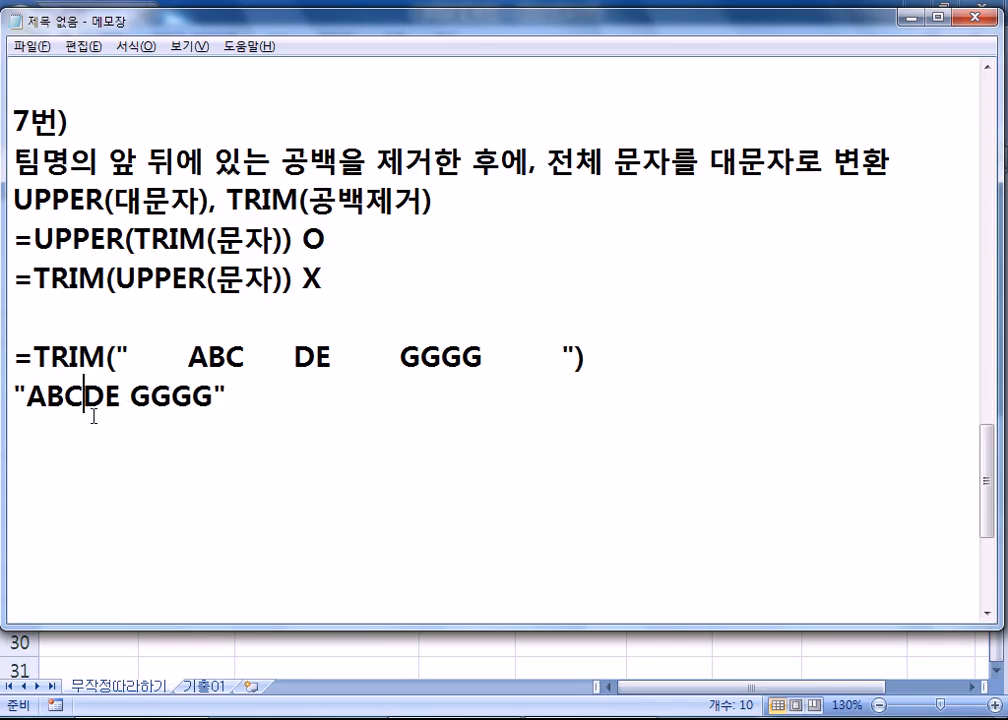
{"action": "left_click", "coordinate": [121, 400]}
{"action": "key", "text": "Delete"}
{"action": "left_click", "coordinate": [84, 400]}
{"action": "left_click_drag", "start_coordinate": [246, 358], "coordinate": [287, 360]}
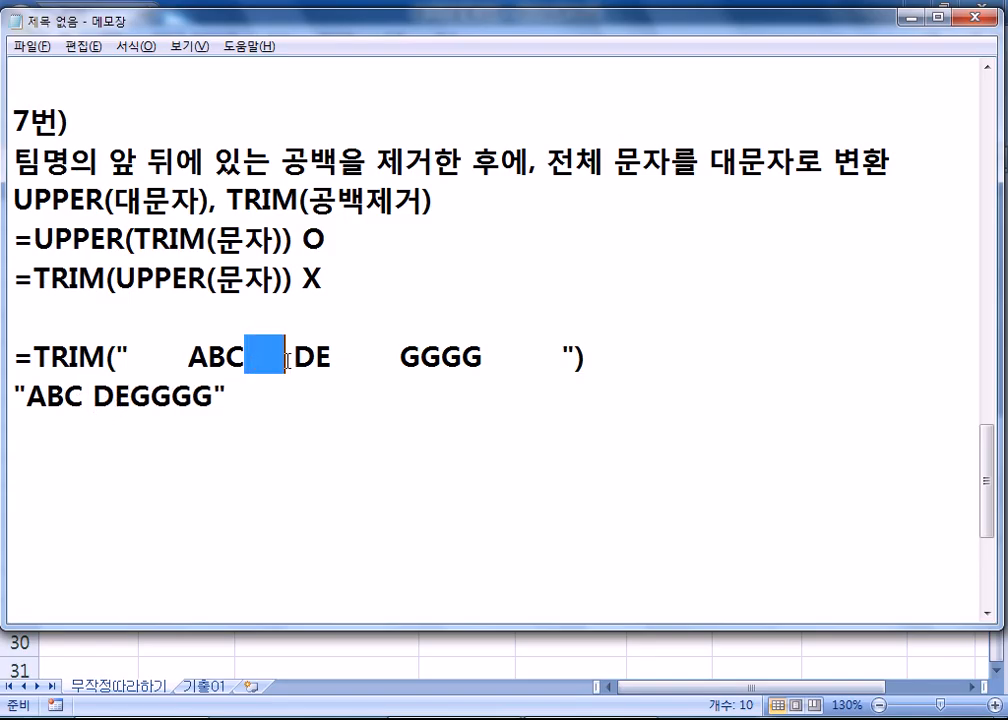
{"action": "left_click", "coordinate": [139, 398]}
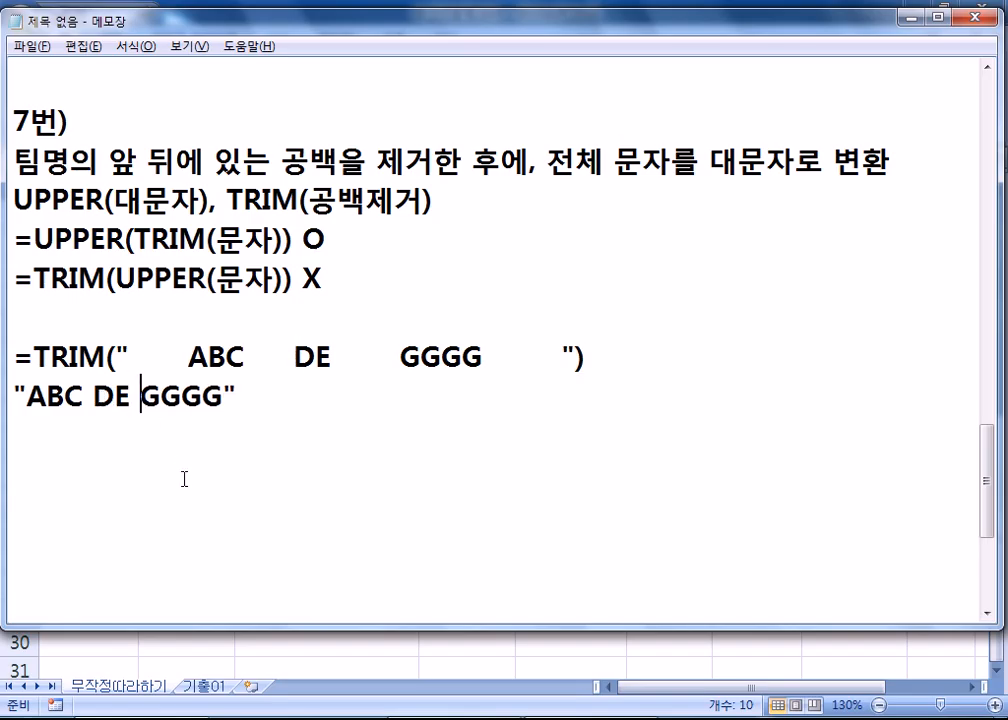
Step: Examine the spaces before ABC and after GGGG in the TRIM example against the result line below it
{"action": "left_click_drag", "start_coordinate": [189, 357], "coordinate": [138, 357]}
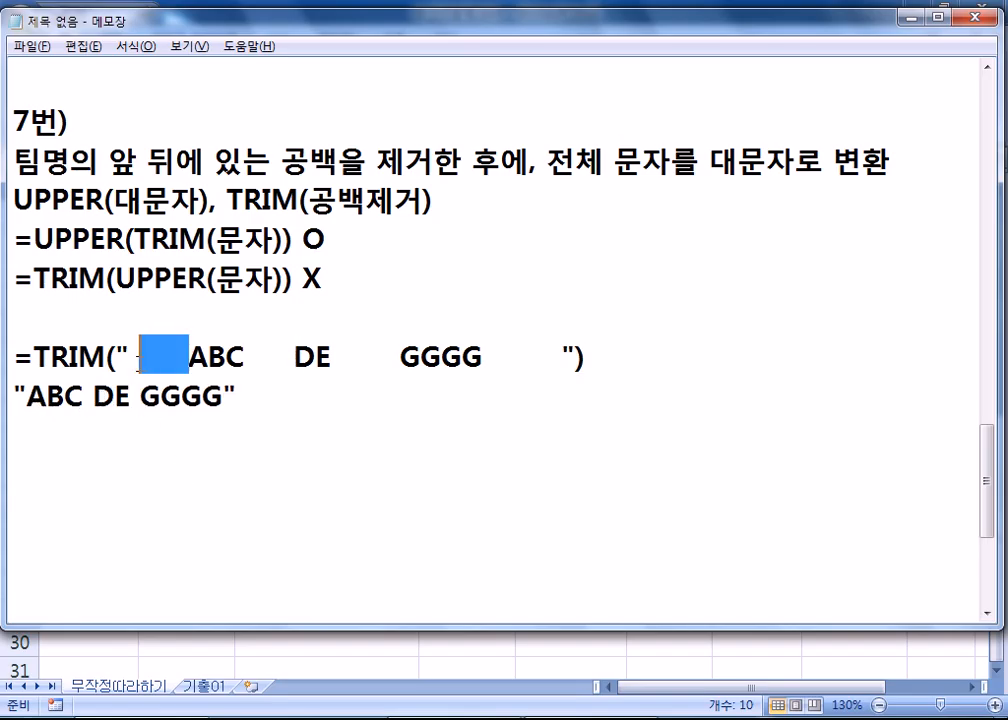
{"action": "left_click_drag", "start_coordinate": [484, 357], "coordinate": [564, 361]}
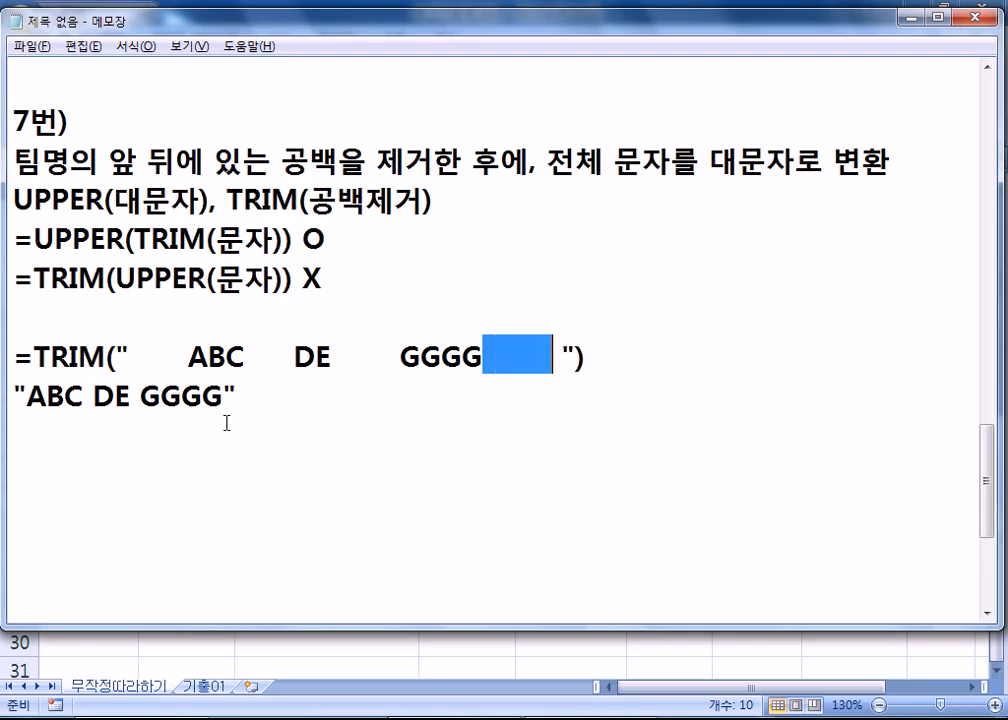
{"action": "left_click", "coordinate": [260, 467]}
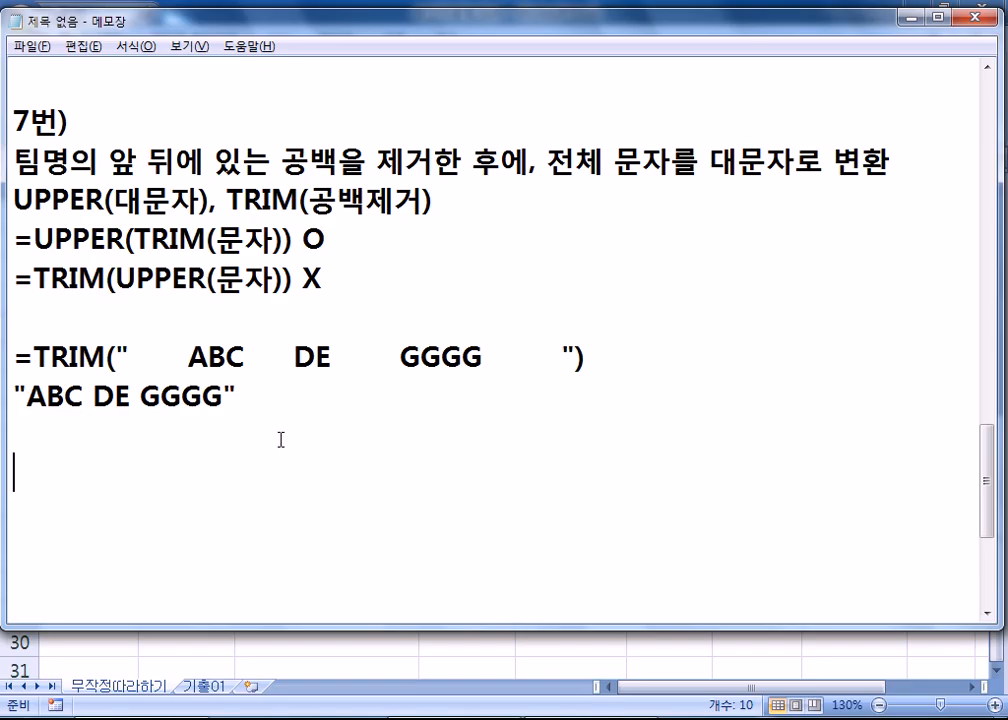
{"action": "scroll", "coordinate": [290, 441], "scroll_direction": "down", "scroll_amount": 1}
Step: Switch to Excel and enter an unpadded sample name in C26 and a second name padded with spaces before and after in C27
{"action": "key", "text": "alt+Tab"}
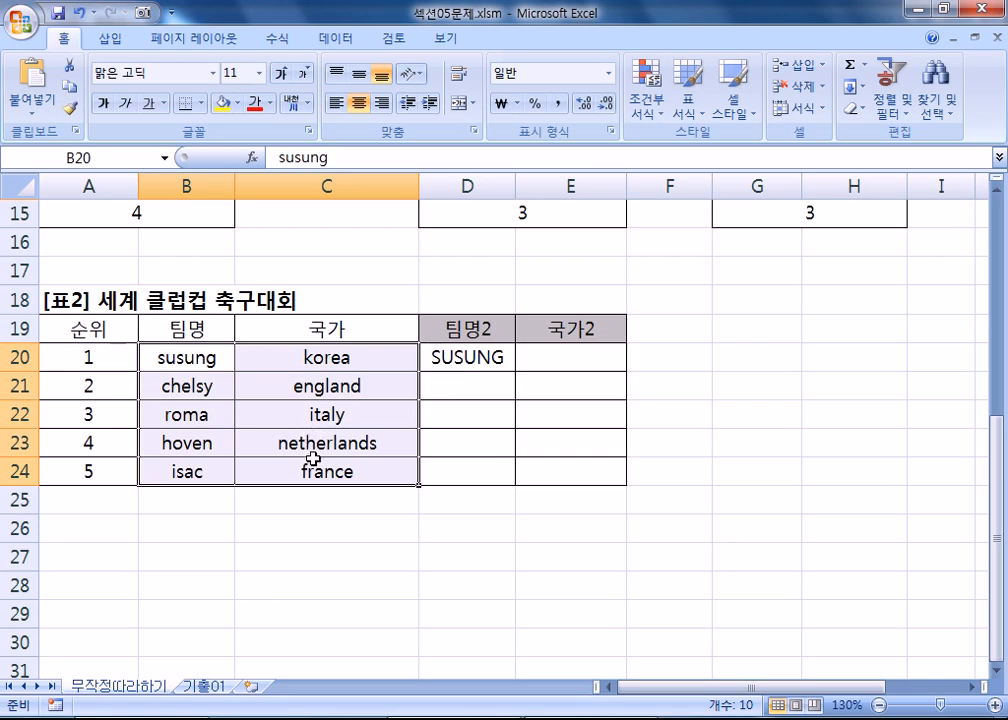
{"action": "left_click", "coordinate": [203, 530]}
{"action": "left_click", "coordinate": [383, 535]}
{"action": "type", "text": "GHD"}
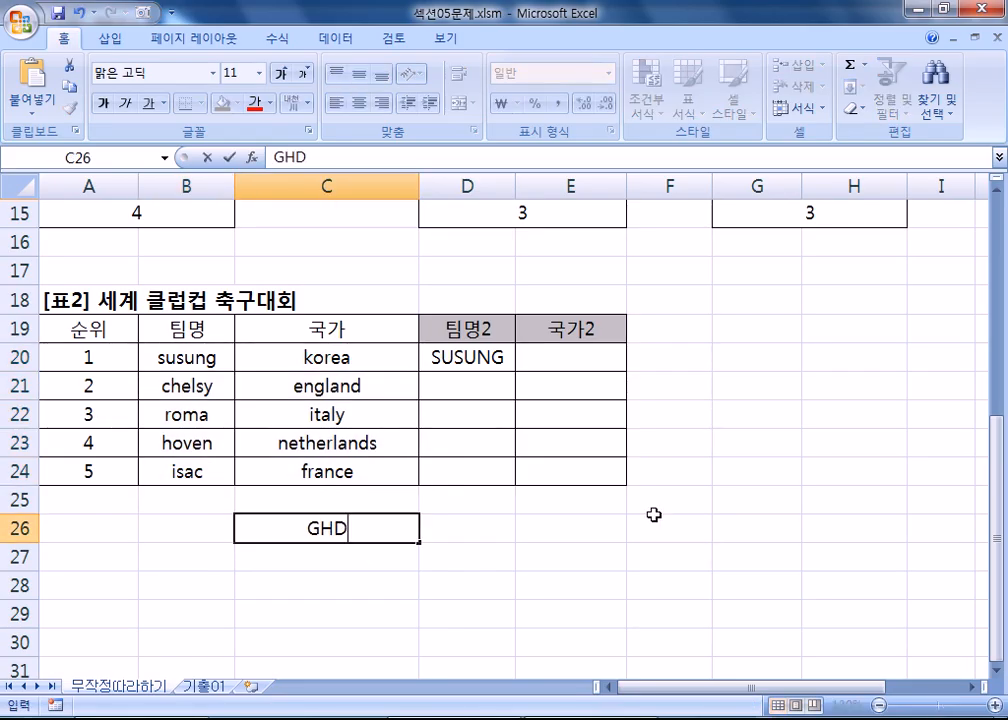
{"action": "key", "text": "Escape"}
{"action": "type", "text": "홍길ㄷ"}
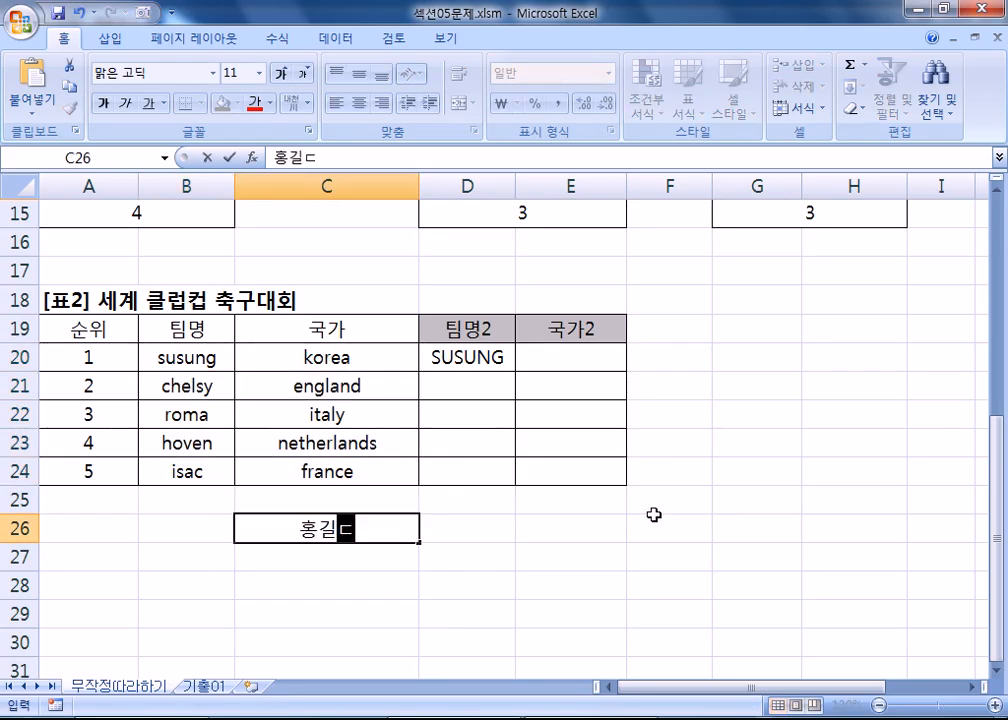
{"action": "type", "text": "ㅗㅇ"}
{"action": "key", "text": "Return"}
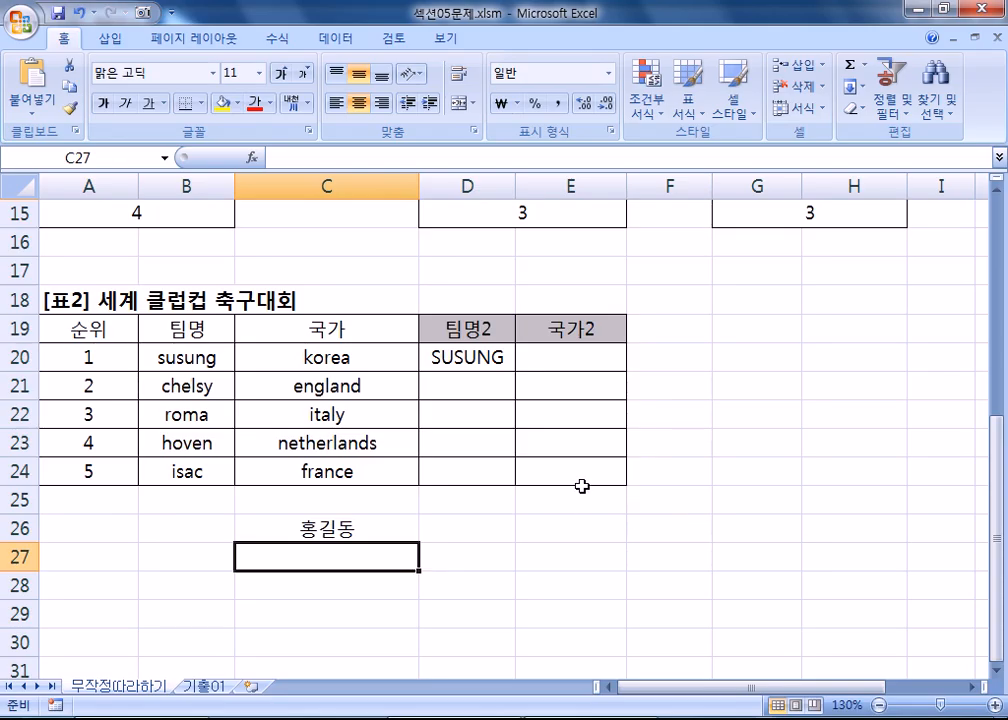
{"action": "scroll", "coordinate": [588, 470], "scroll_direction": "down", "scroll_amount": 1}
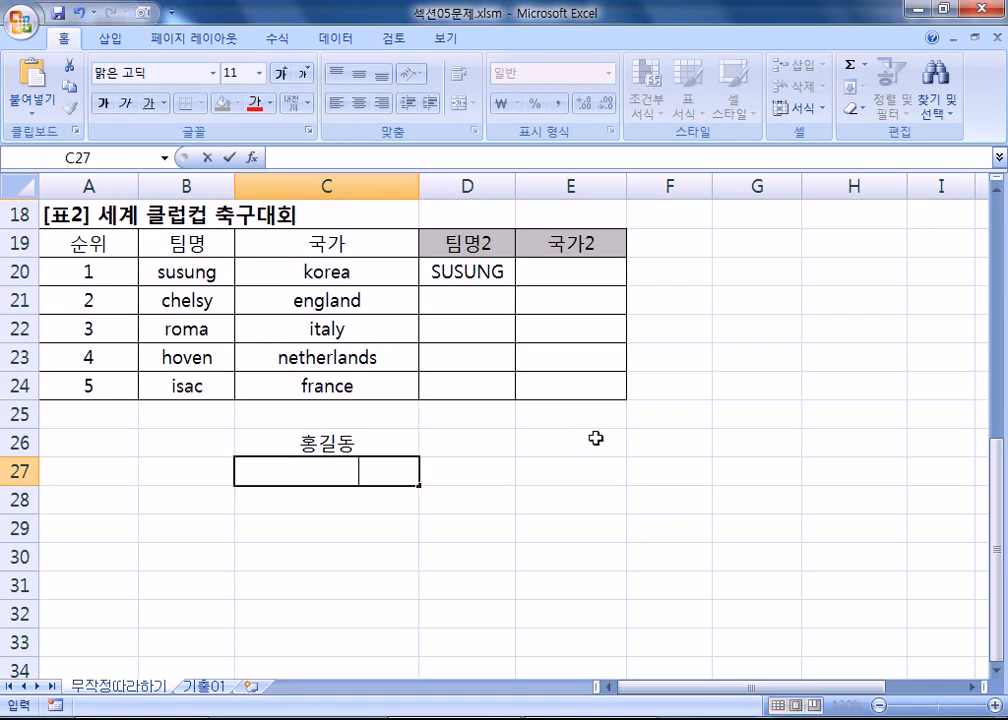
{"action": "type", "text": "일지매"}
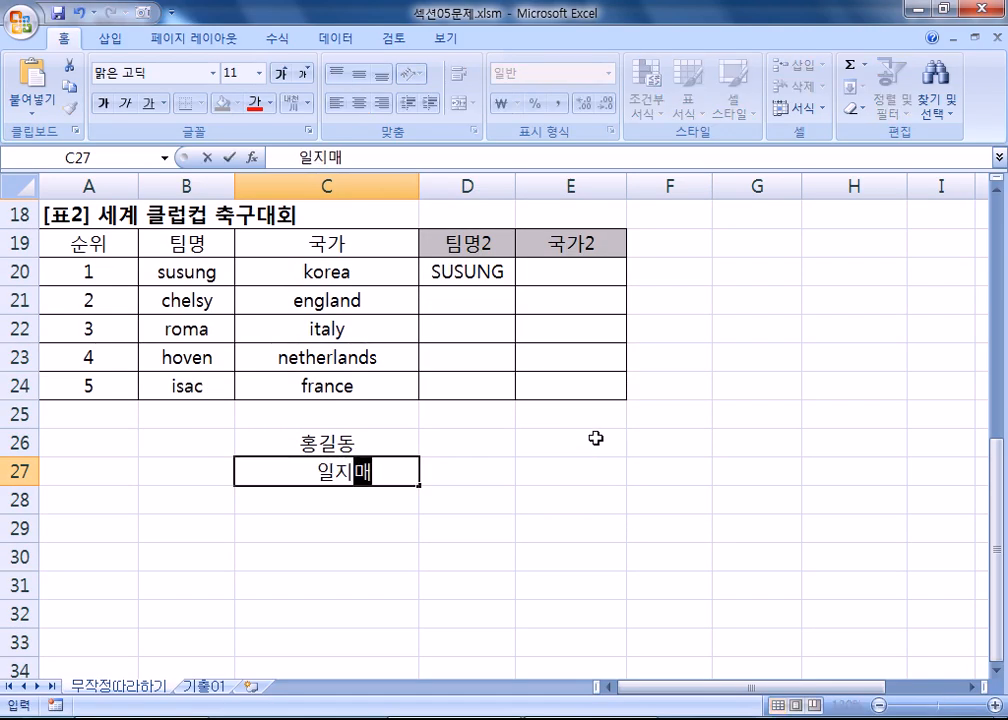
{"action": "key", "text": "Return"}
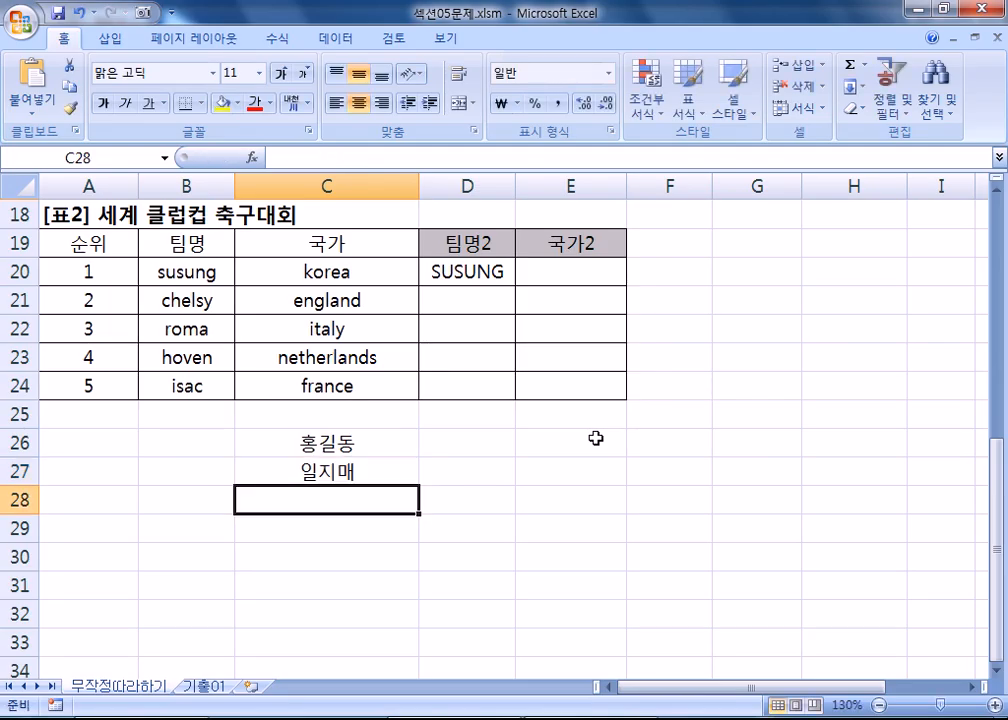
Step: Try left and right alignment on C26:C27 to compare the extra spaces, and center the two names again
{"action": "left_click_drag", "start_coordinate": [315, 438], "coordinate": [320, 470]}
{"action": "left_click", "coordinate": [336, 102]}
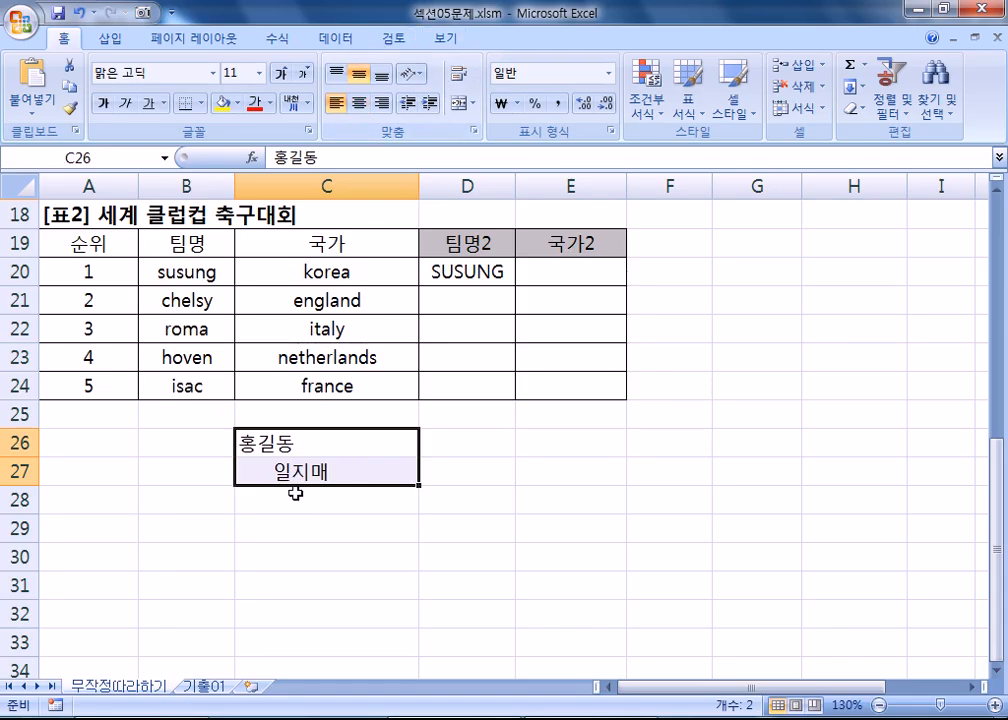
{"action": "left_click", "coordinate": [382, 102]}
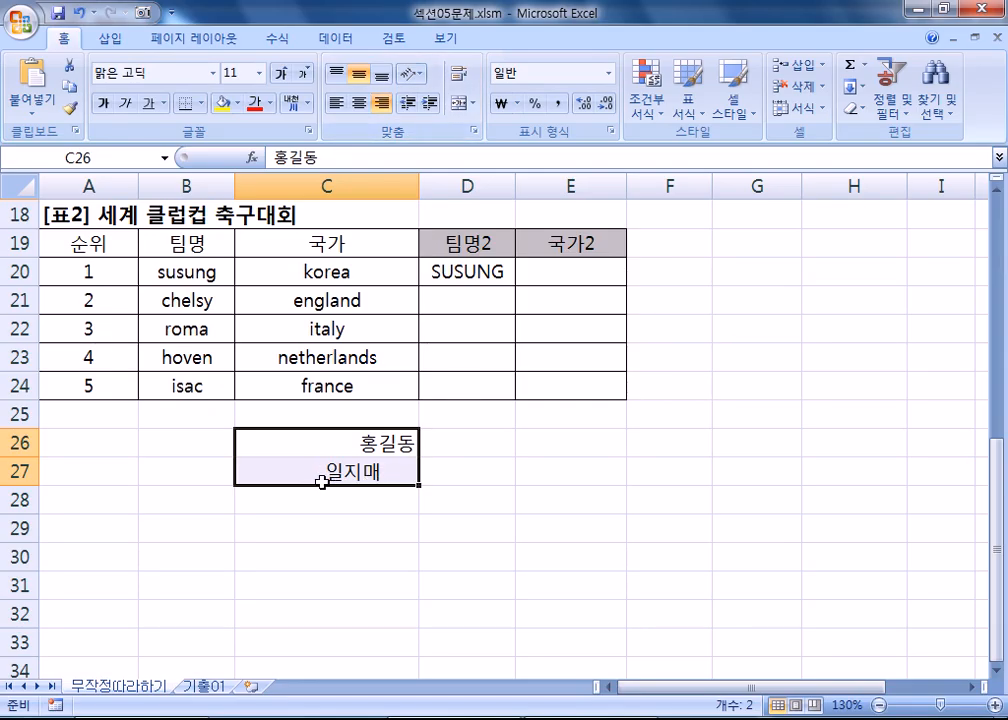
{"action": "left_click", "coordinate": [361, 103]}
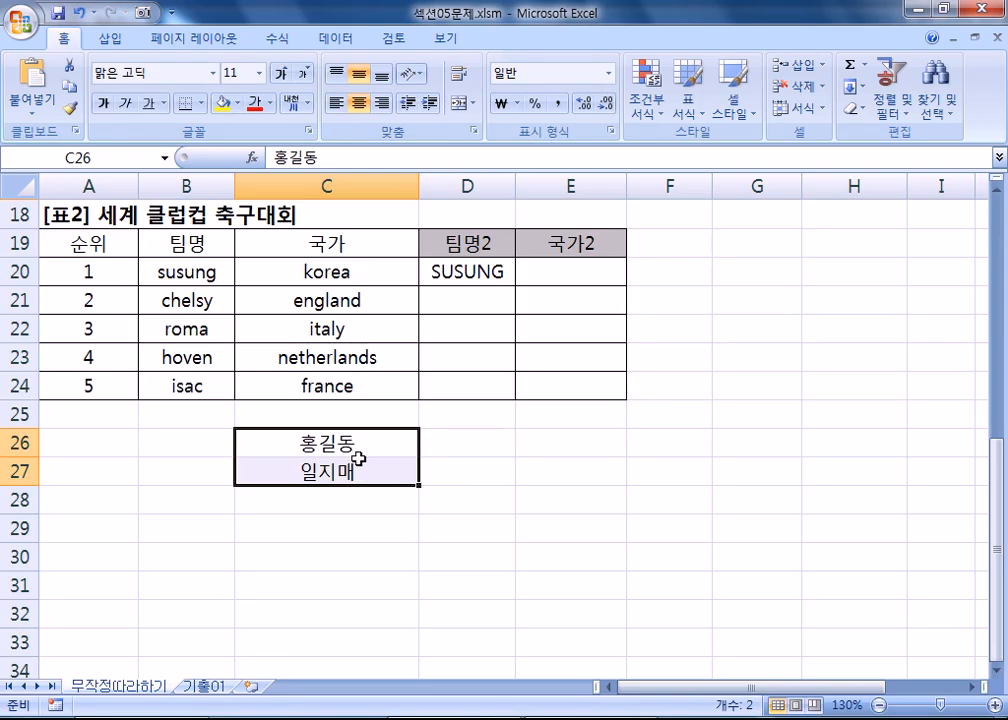
Step: Enter =TRIM(C26) in D26 and fill the formula down to D27
{"action": "left_click", "coordinate": [499, 445]}
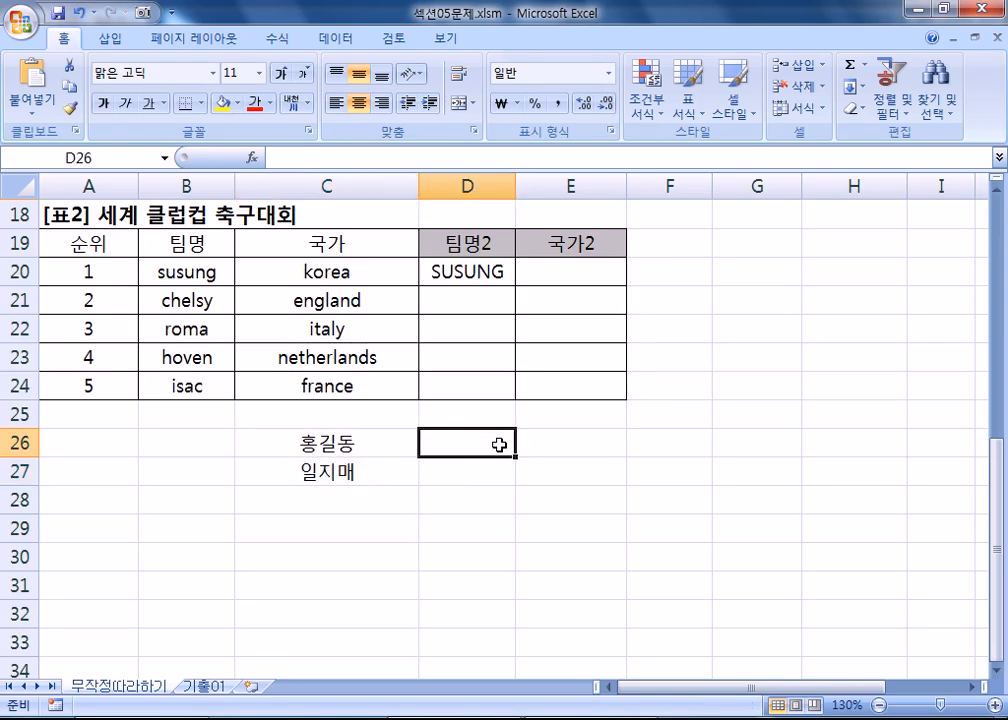
{"action": "type", "text": "=trim("}
{"action": "key", "text": "Left"}
{"action": "key", "text": "Return"}
{"action": "left_click", "coordinate": [498, 445]}
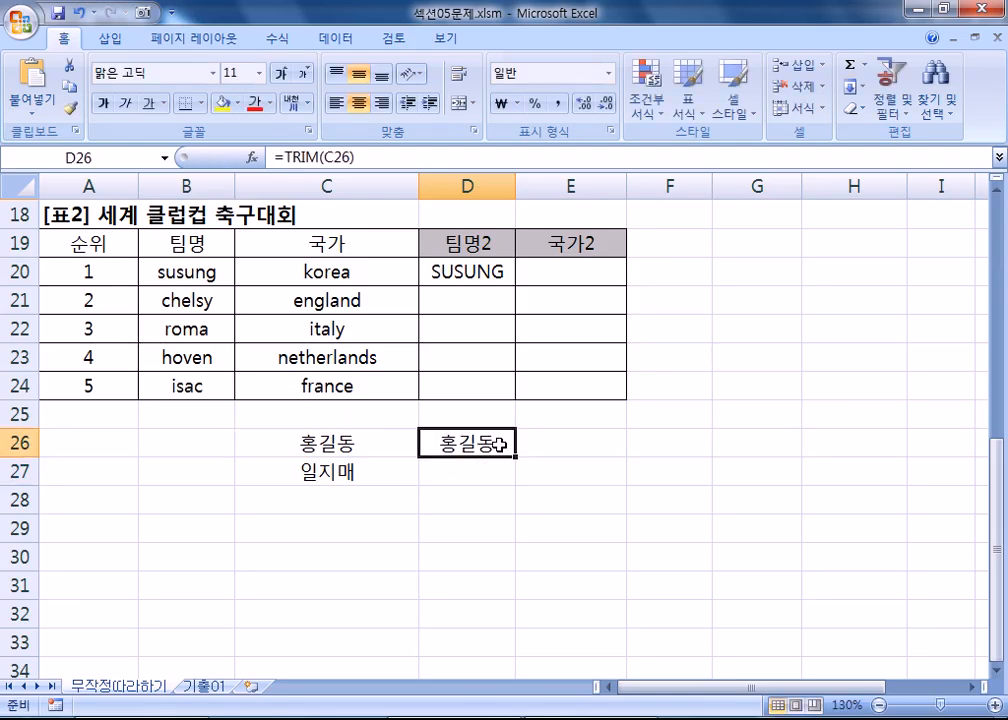
{"action": "left_click_drag", "start_coordinate": [516, 457], "coordinate": [505, 478]}
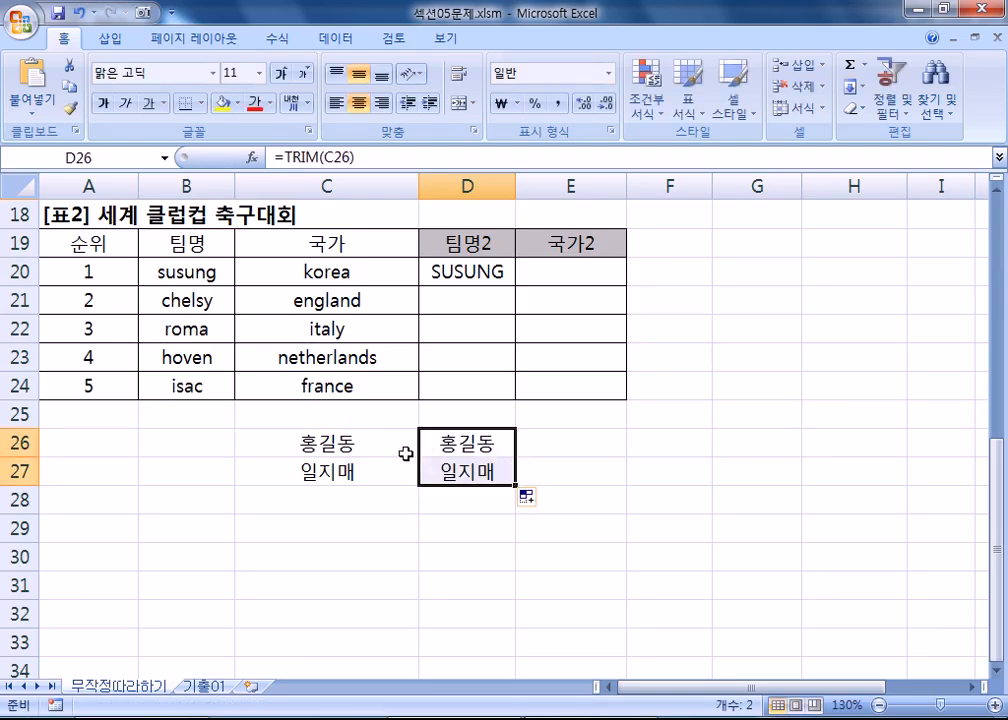
Step: Left-align C26:D27 to compare the original names with the trimmed ones, and restore center alignment
{"action": "left_click_drag", "start_coordinate": [405, 454], "coordinate": [422, 470]}
{"action": "left_click", "coordinate": [336, 104]}
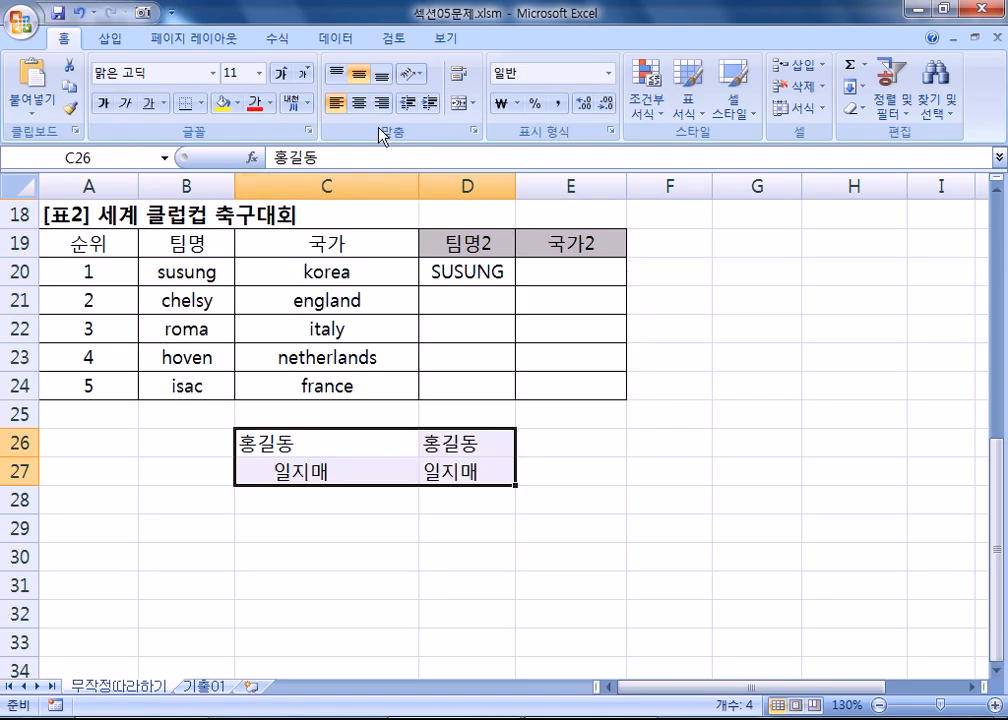
{"action": "left_click", "coordinate": [359, 103]}
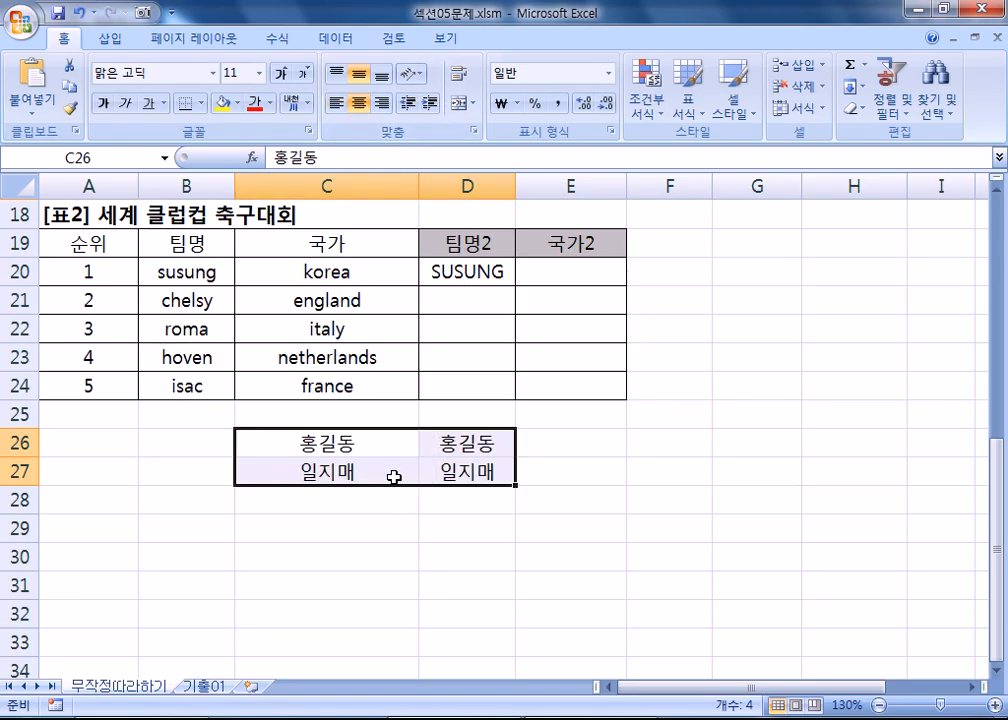
Step: Check the text in C26 and read the function arguments description for the TRIM formula in D26
{"action": "key", "text": "alt+Tab"}
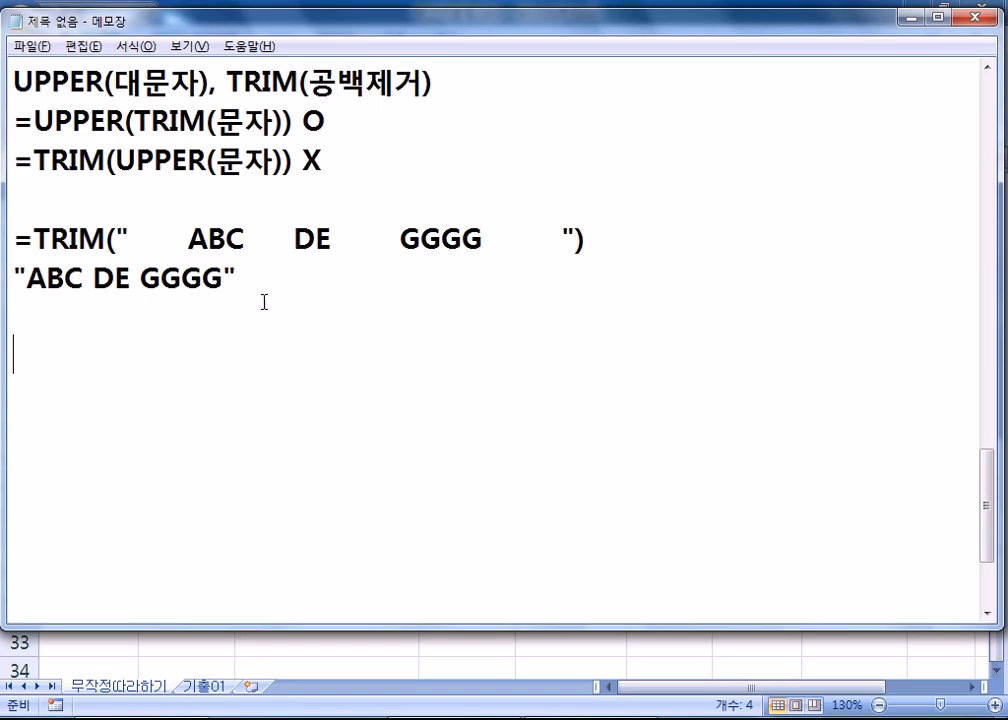
{"action": "key", "text": "alt+Tab"}
{"action": "double_click", "coordinate": [337, 443]}
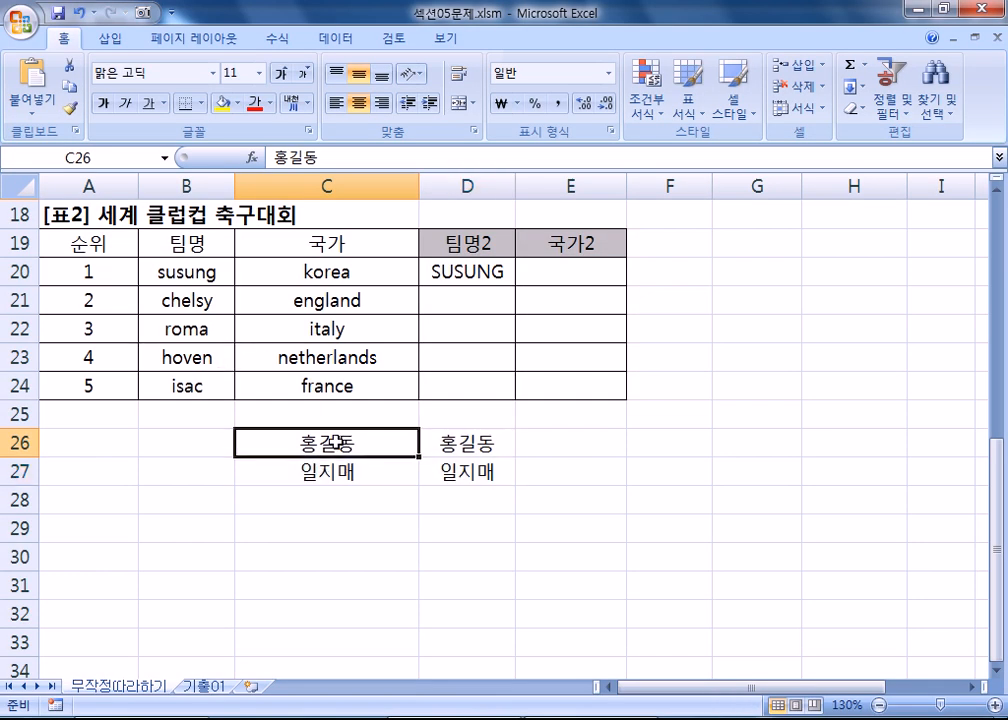
{"action": "double_click", "coordinate": [476, 443]}
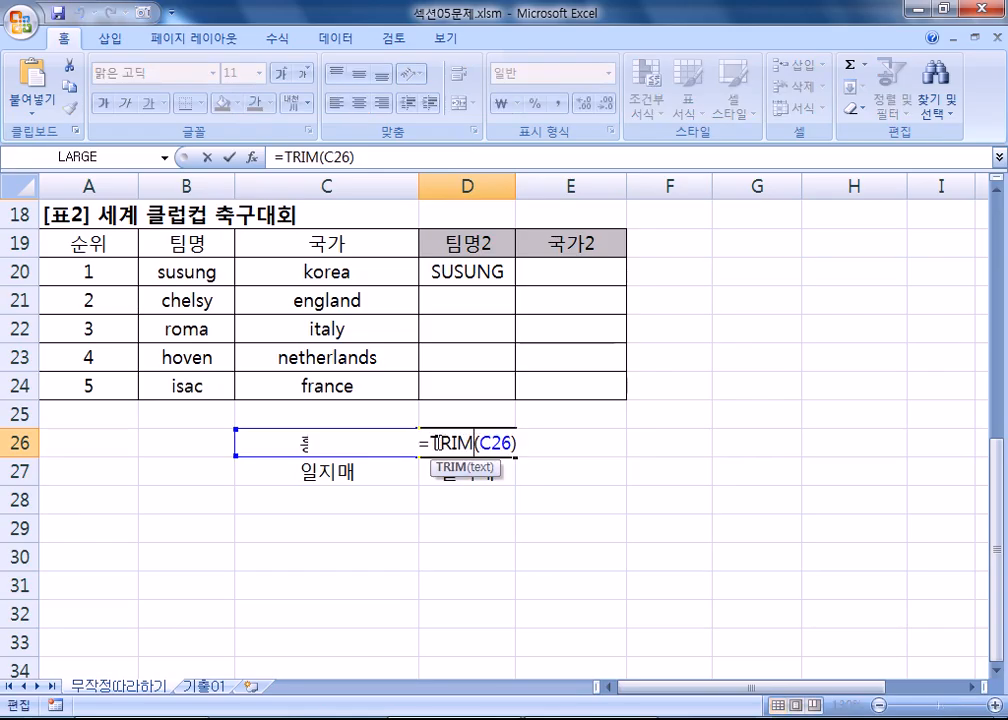
{"action": "left_click", "coordinate": [252, 157]}
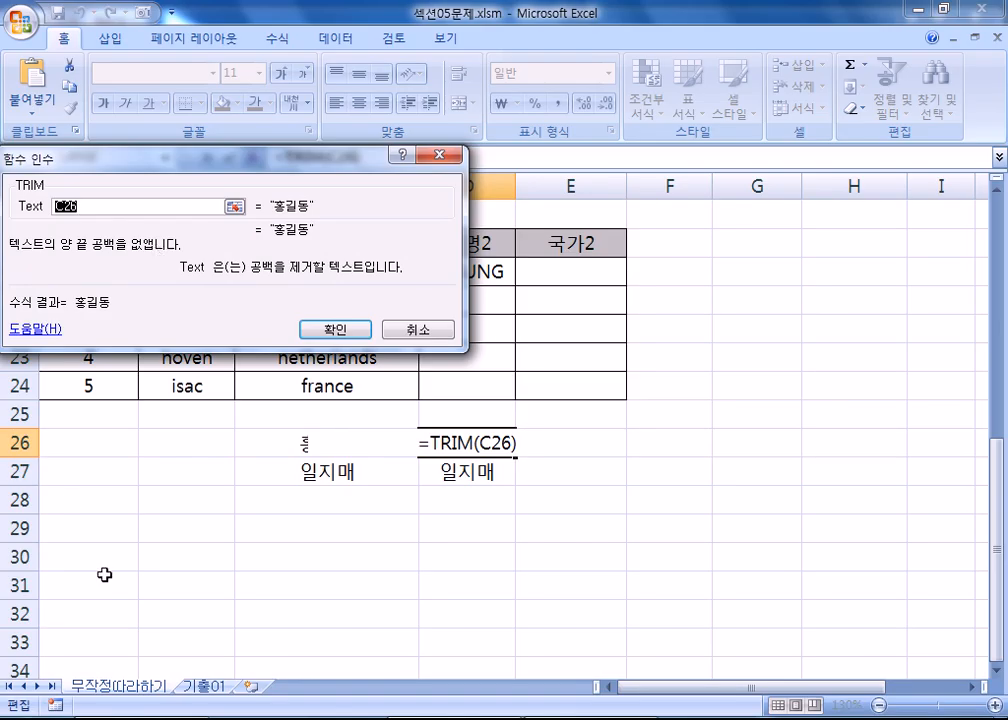
{"action": "key", "text": "BackSpace"}
Step: Switch to Notepad and compare the spaces around and between the words in the TRIM example with those in the result line
{"action": "key", "text": "alt+Tab"}
{"action": "left_click_drag", "start_coordinate": [246, 246], "coordinate": [294, 240]}
{"action": "left_click_drag", "start_coordinate": [83, 278], "coordinate": [94, 278]}
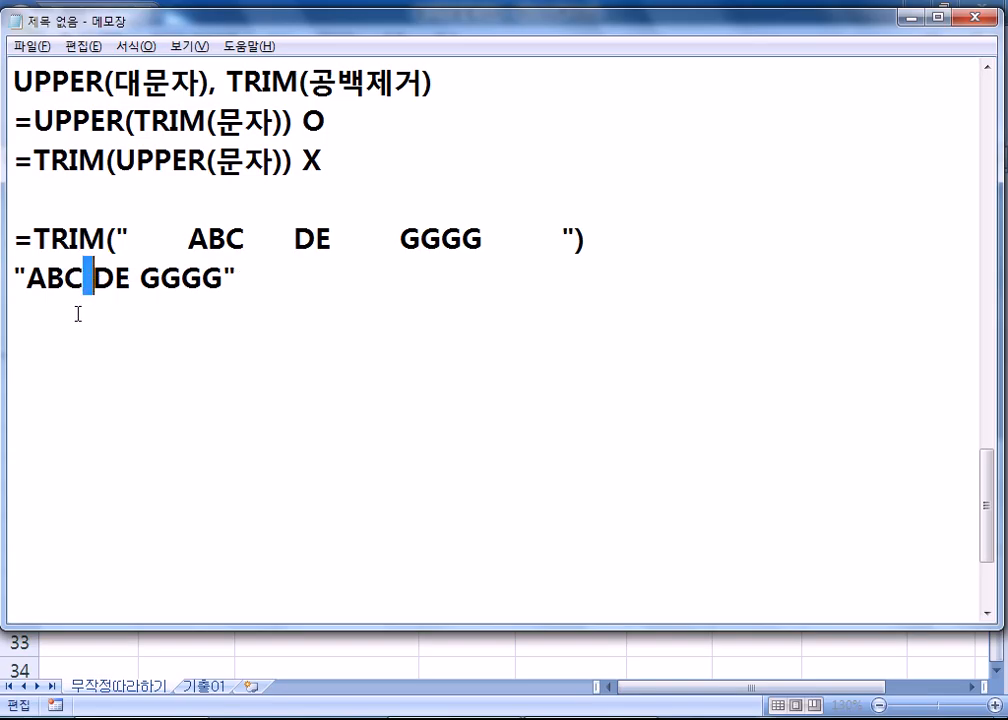
{"action": "left_click_drag", "start_coordinate": [187, 240], "coordinate": [128, 241]}
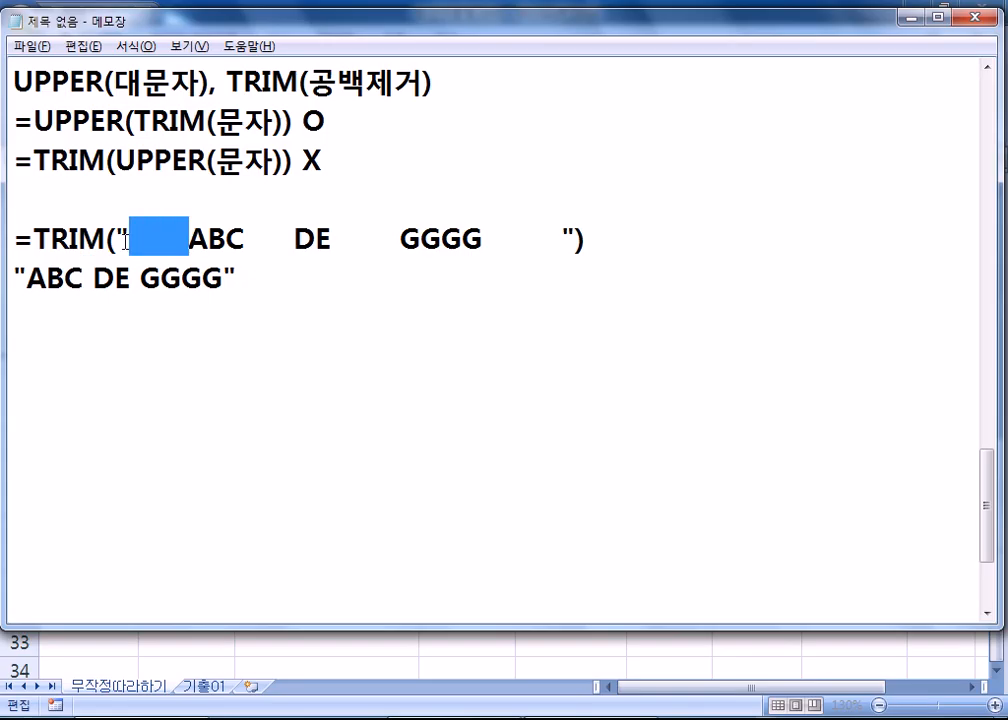
{"action": "left_click", "coordinate": [99, 399]}
{"action": "left_click", "coordinate": [45, 311]}
{"action": "left_click_drag", "start_coordinate": [188, 240], "coordinate": [142, 236]}
{"action": "left_click_drag", "start_coordinate": [485, 238], "coordinate": [560, 238]}
{"action": "left_click_drag", "start_coordinate": [400, 238], "coordinate": [331, 238]}
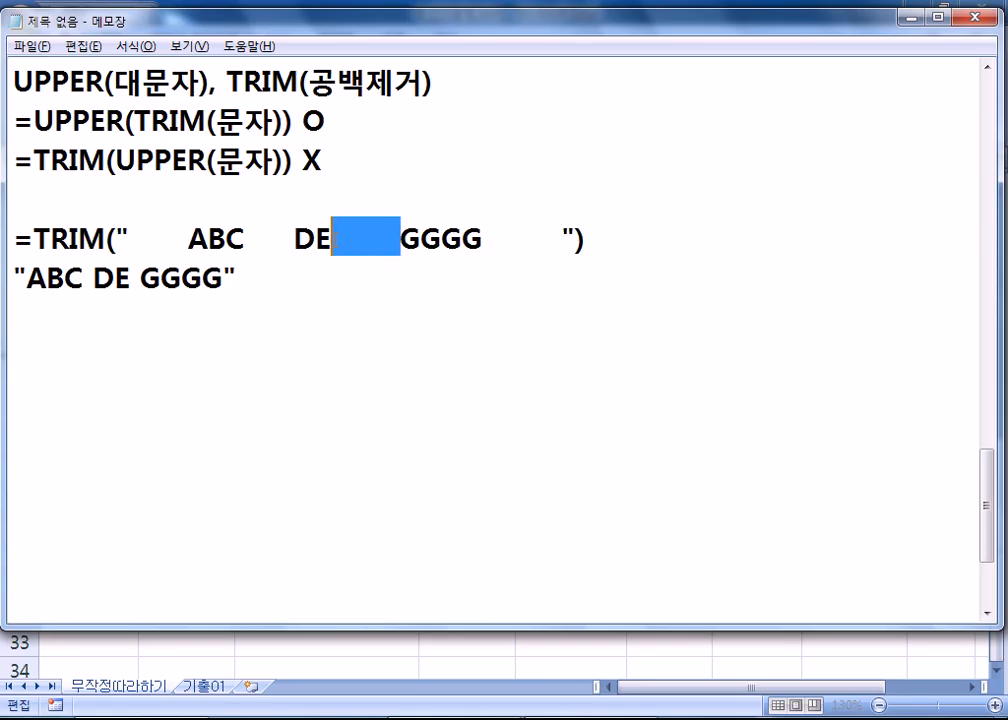
{"action": "left_click", "coordinate": [223, 356]}
Step: Switch back to Excel, discard the TRIM argument edit in D26, and select the 팀명2 cell D20
{"action": "key", "text": "alt+Tab"}
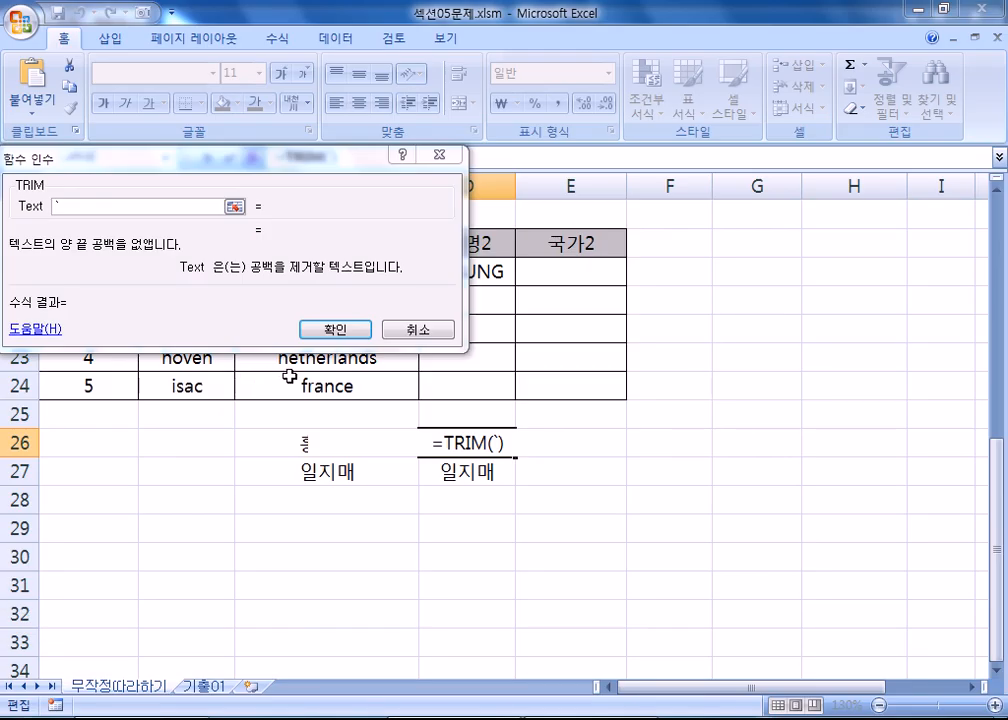
{"action": "left_click", "coordinate": [406, 334]}
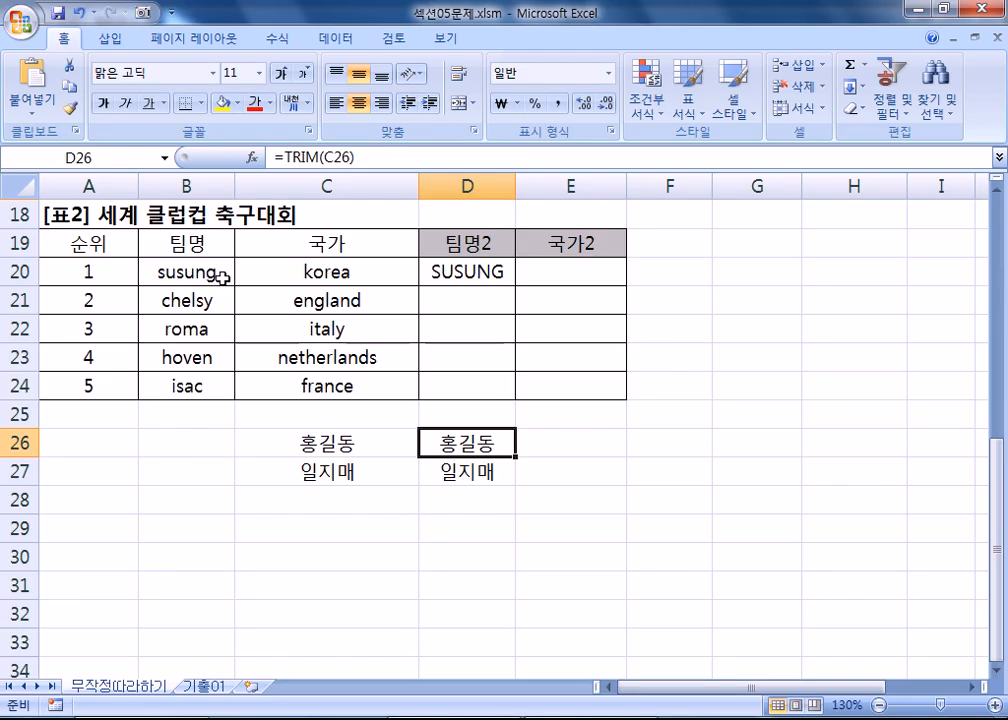
{"action": "left_click", "coordinate": [510, 272]}
{"action": "left_click", "coordinate": [524, 286]}
Step: Switch to Notepad and add the heading 8번) below the TRIM result line
{"action": "key", "text": "alt+Tab"}
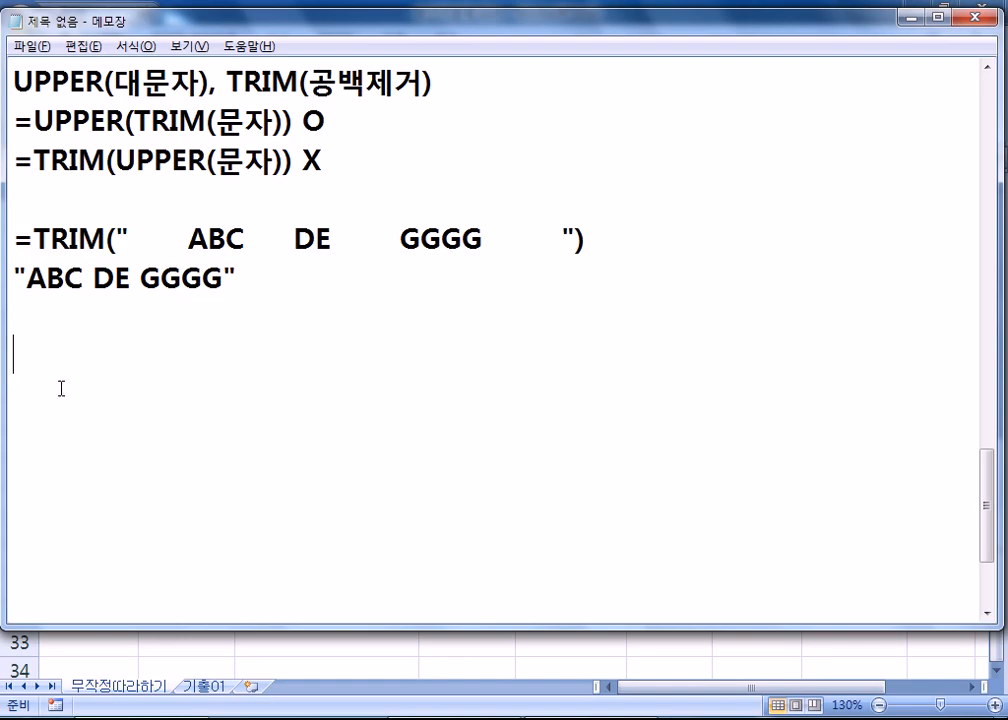
{"action": "key", "text": "Return"}
{"action": "key", "text": "Return"}
{"action": "type", "text": "8QJ"}
{"action": "key", "text": "BackSpace"}
{"action": "key", "text": "BackSpace"}
{"action": "key", "text": "Hangul"}
{"action": "type", "text": "번)"}
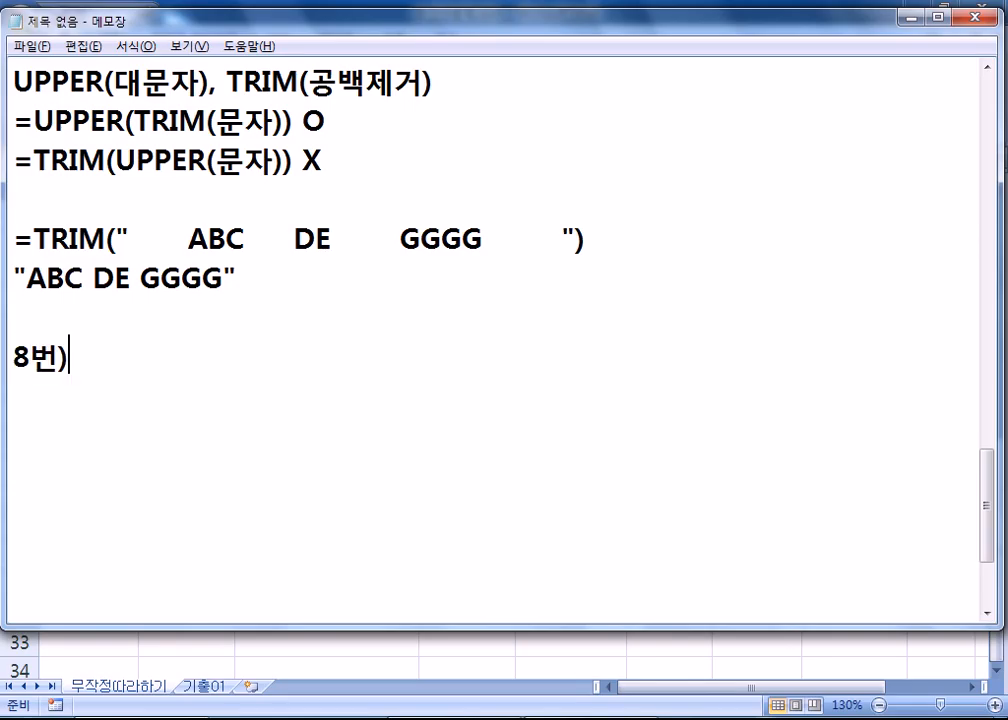
Step: Add the task description 국가명에 대해서 첫 문자를 대문자로 변환 on the line below the 8번) heading
{"action": "key", "text": "Return"}
{"action": "type", "text": "국가명"}
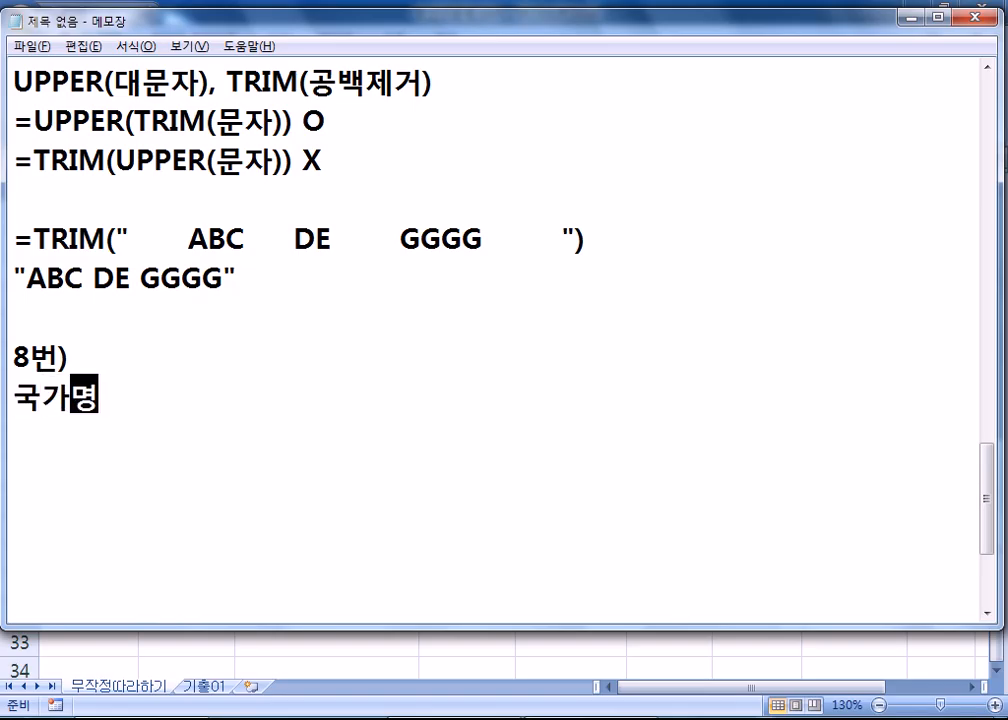
{"action": "type", "text": "에 대해서 척"}
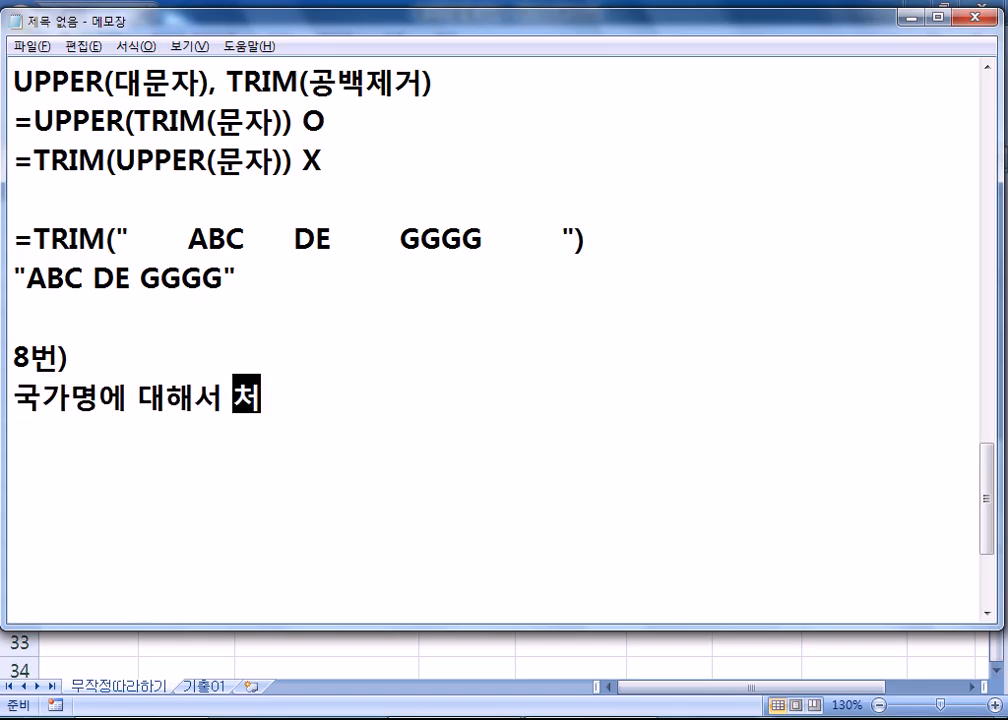
{"action": "key", "text": "BackSpace"}
{"action": "type", "text": "첫 문자르 ㄹ"}
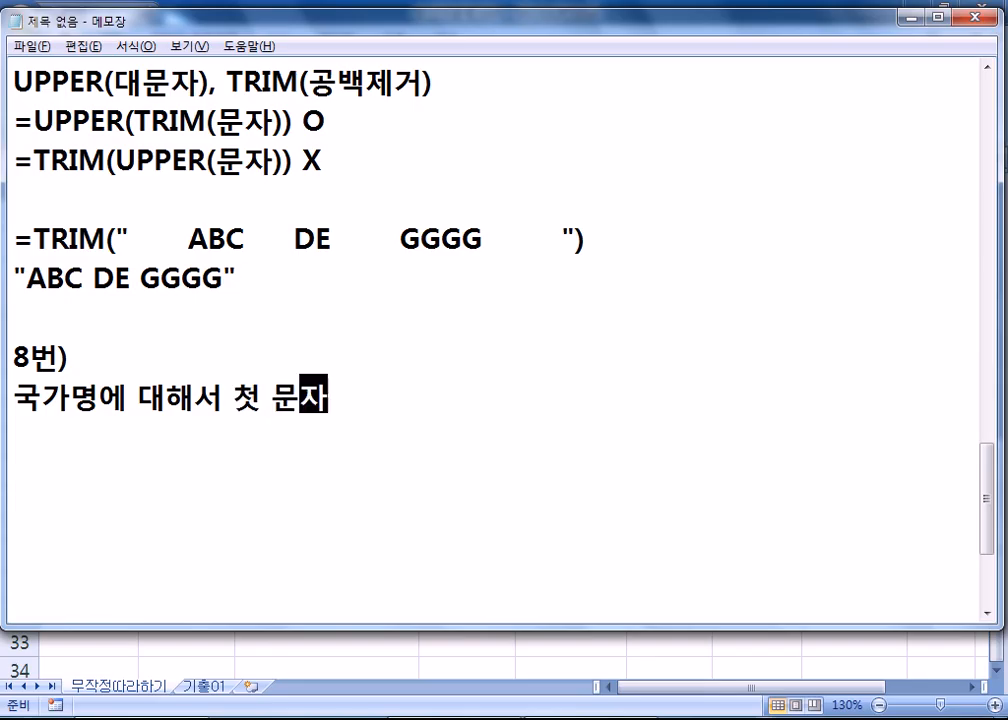
{"action": "key", "text": "BackSpace"}
{"action": "key", "text": "BackSpace"}
{"action": "key", "text": "BackSpace"}
{"action": "type", "text": "를 대"}
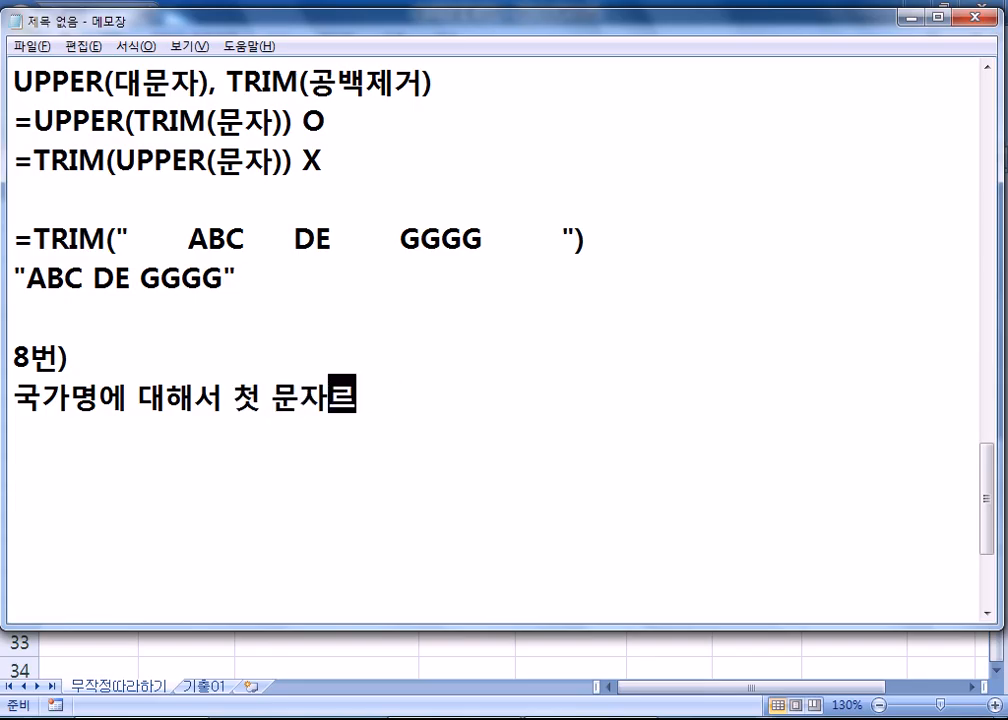
{"action": "type", "text": "문자로 변호"}
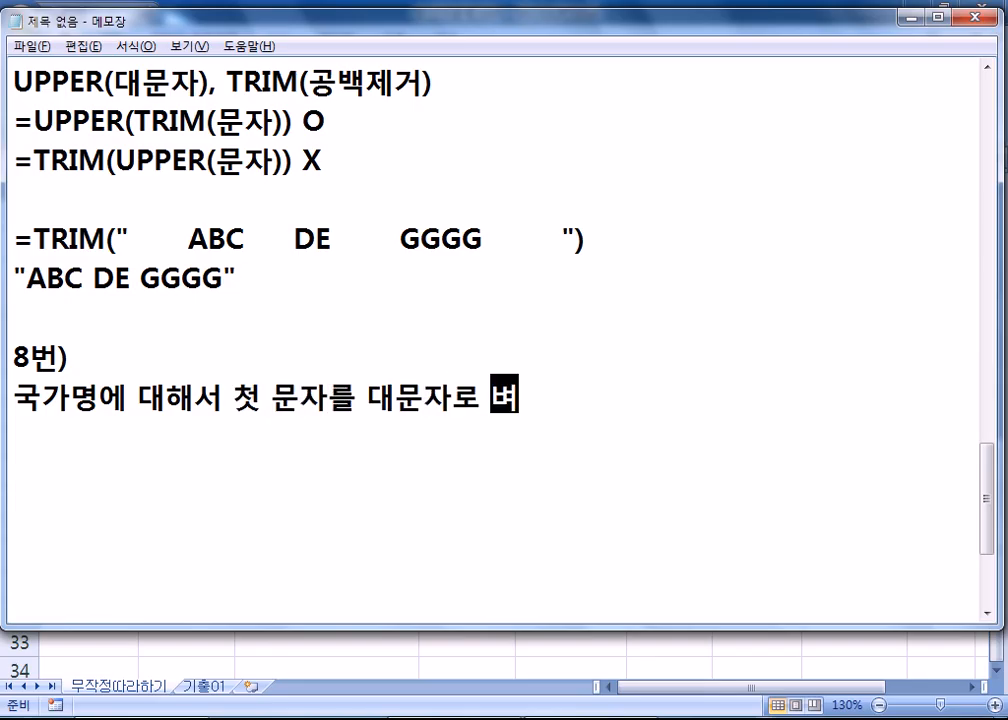
{"action": "type", "text": "ㅏㄴ"}
{"action": "key", "text": "Return"}
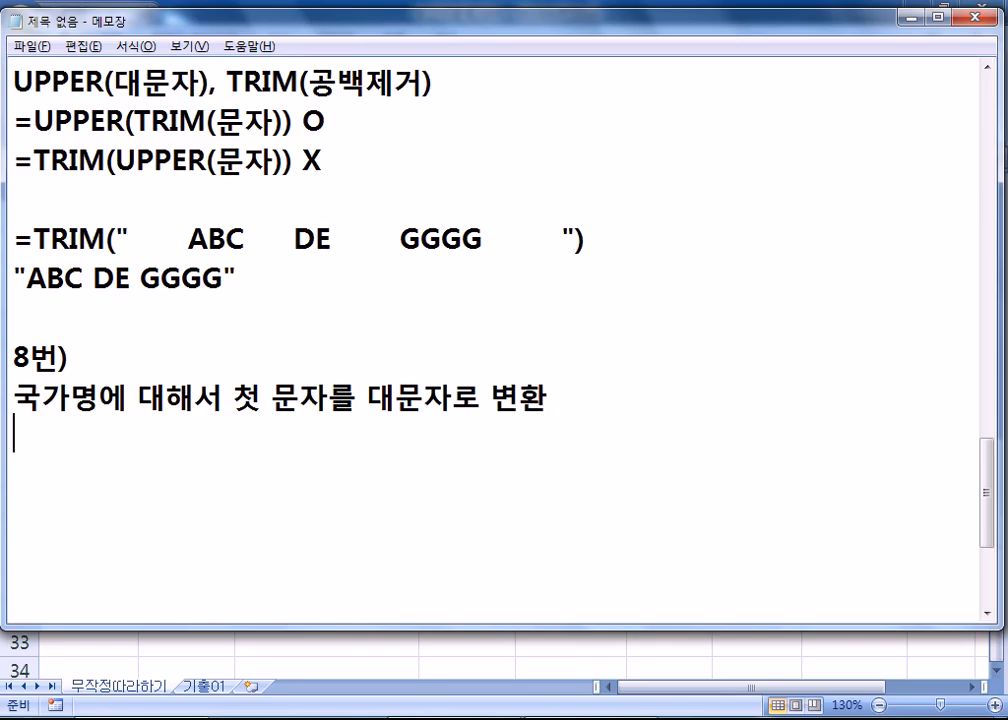
Step: List the function names PROPER, UPPER, LOWER on the line below the 8번) task description
{"action": "scroll", "coordinate": [85, 367], "scroll_direction": "down", "scroll_amount": 2}
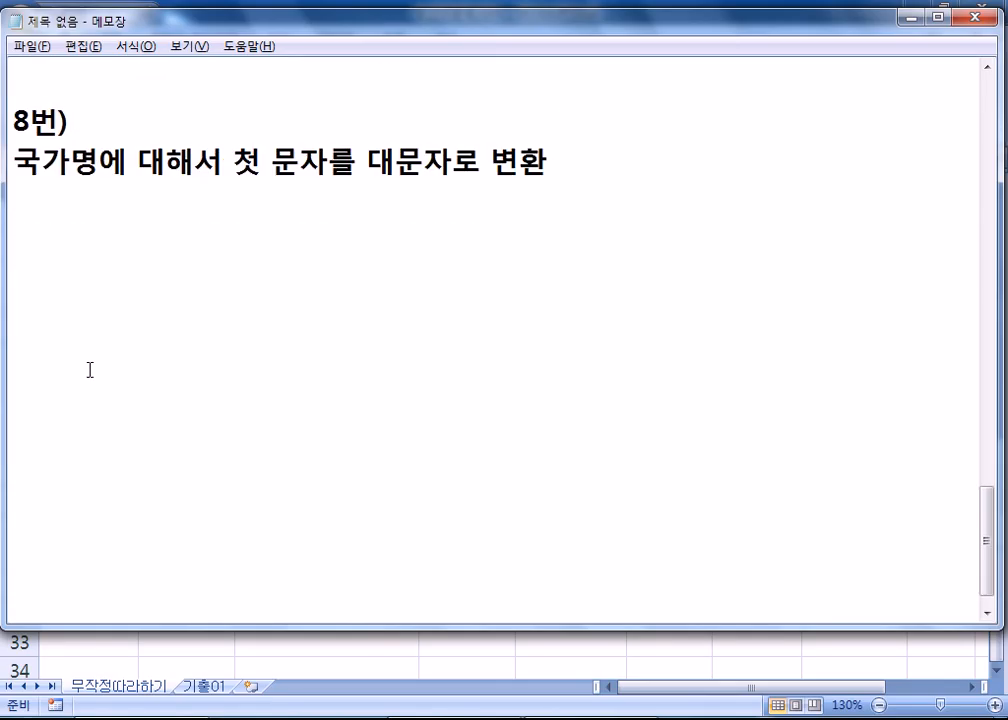
{"action": "type", "text": "PRO"}
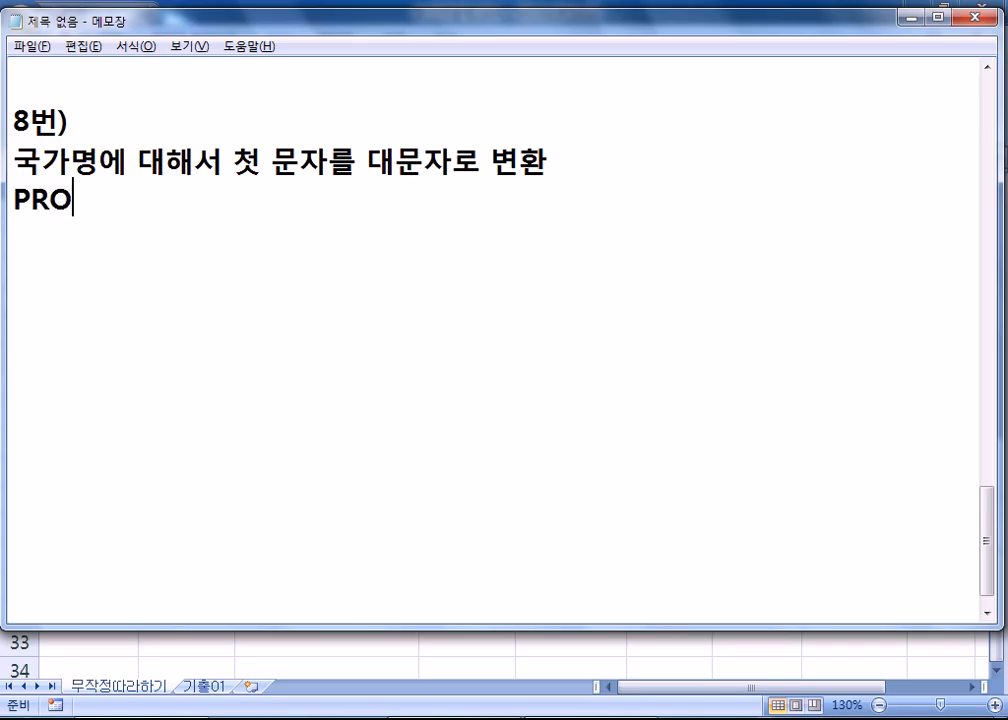
{"action": "type", "text": "PER, "}
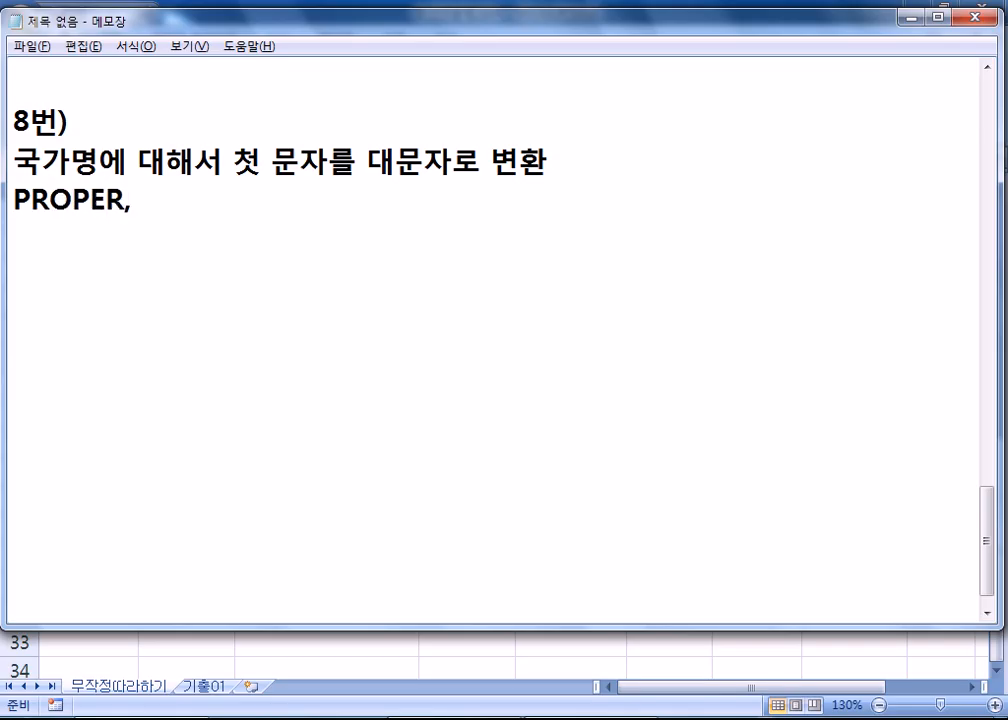
{"action": "type", "text": "UPPER"}
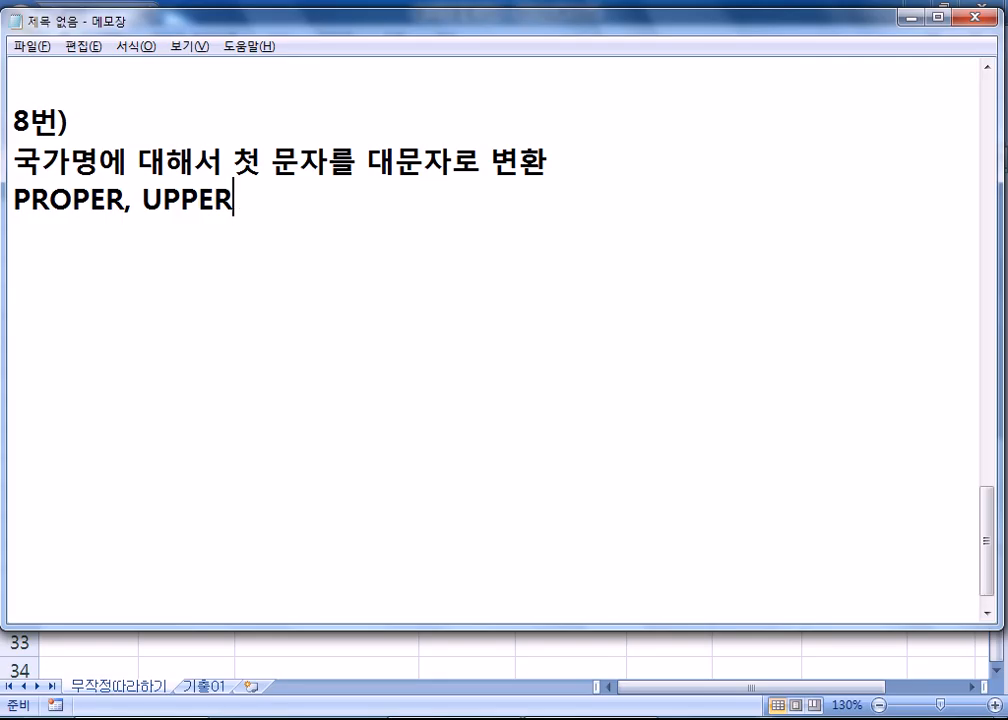
{"action": "type", "text": ", LOWER"}
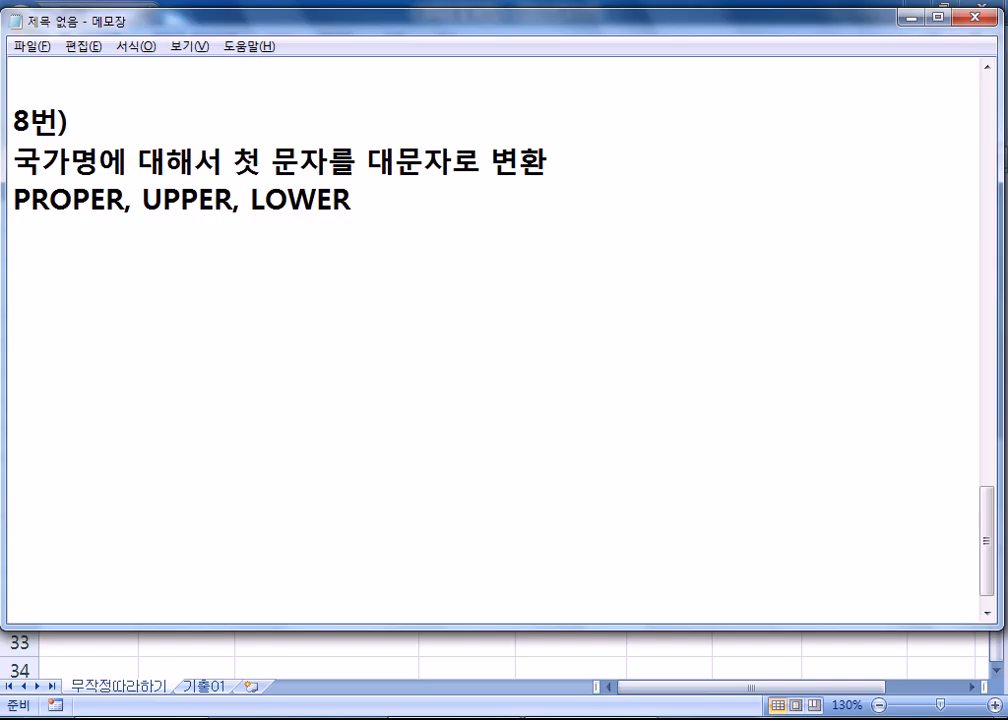
Step: Write the example formula =PROPER("i love you") on a new line below the function names
{"action": "key", "text": "Return"}
{"action": "type", "text": "="}
{"action": "type", "text": "ㅔㄱ"}
{"action": "key", "text": "BackSpace"}
{"action": "key", "text": "BackSpace"}
{"action": "key", "text": "Hangul"}
{"action": "type", "text": "PROB"}
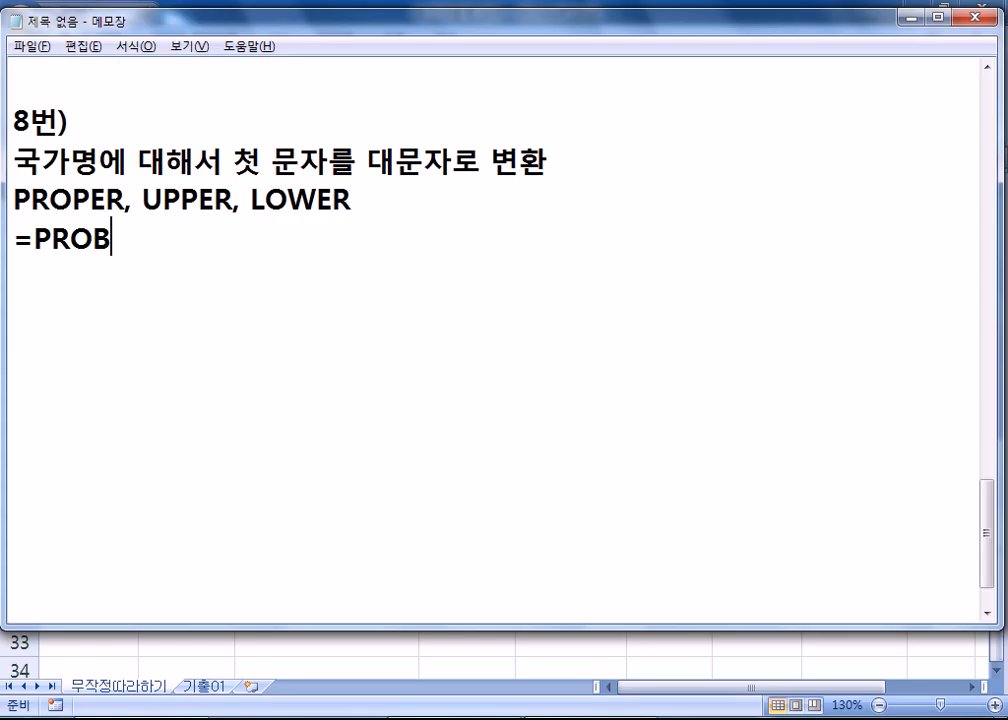
{"action": "key", "text": "BackSpace"}
{"action": "type", "text": "PER"}
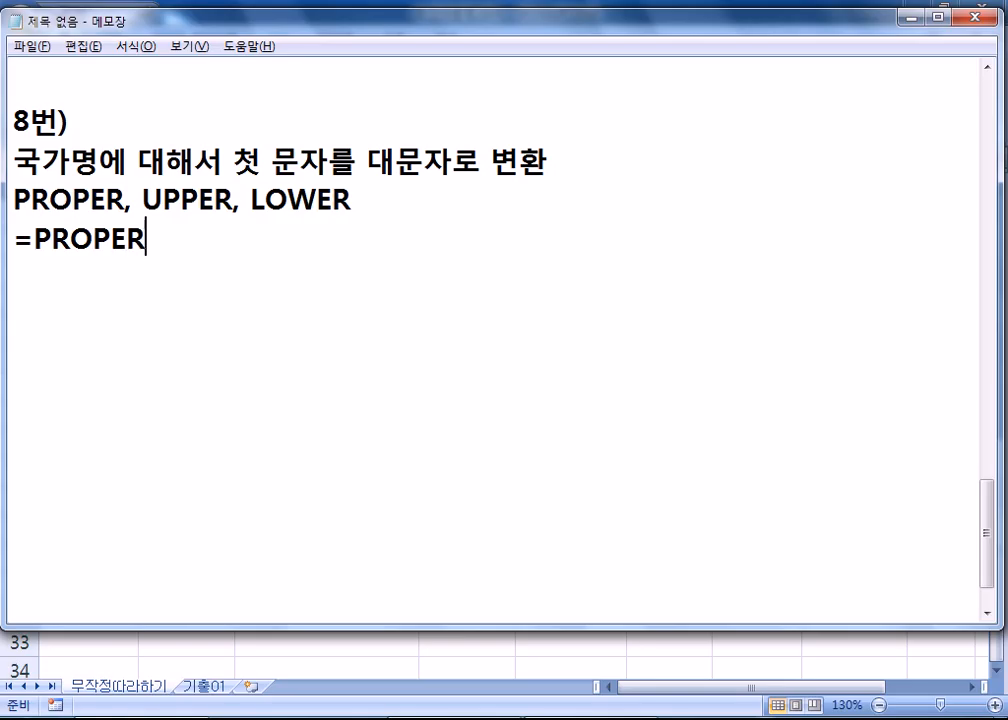
{"action": "type", "text": "(\"i love you:"}
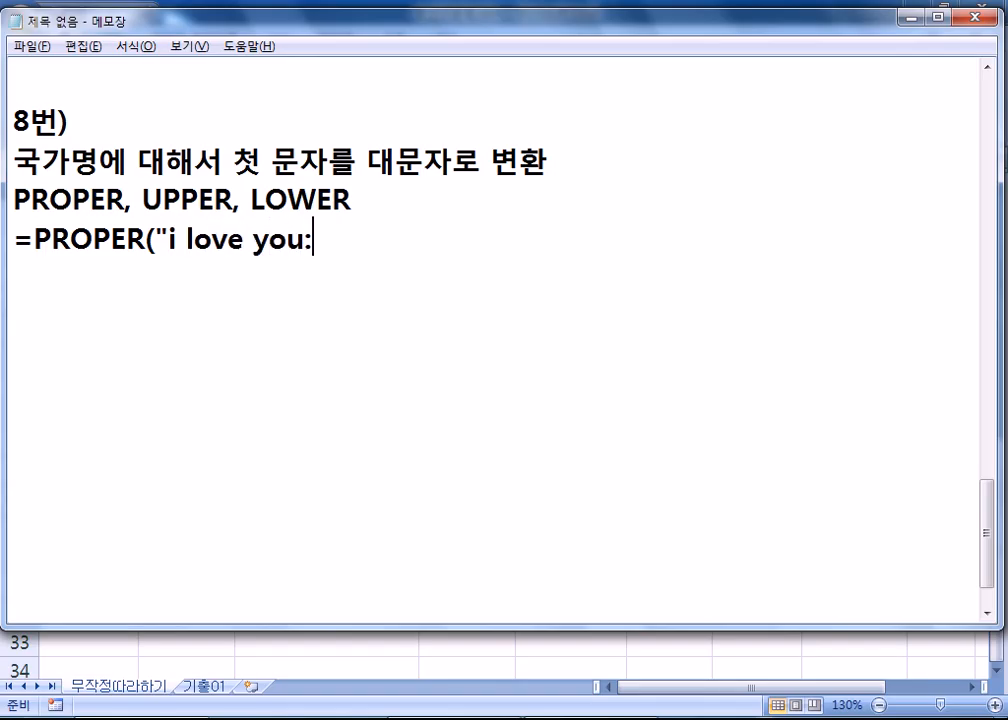
{"action": "type", "text": "\") "}
Step: Append the example's result : I Love You after the PROPER formula on the same line
{"action": "type", "text": ": I"}
{"action": "type", "text": " Love Y"}
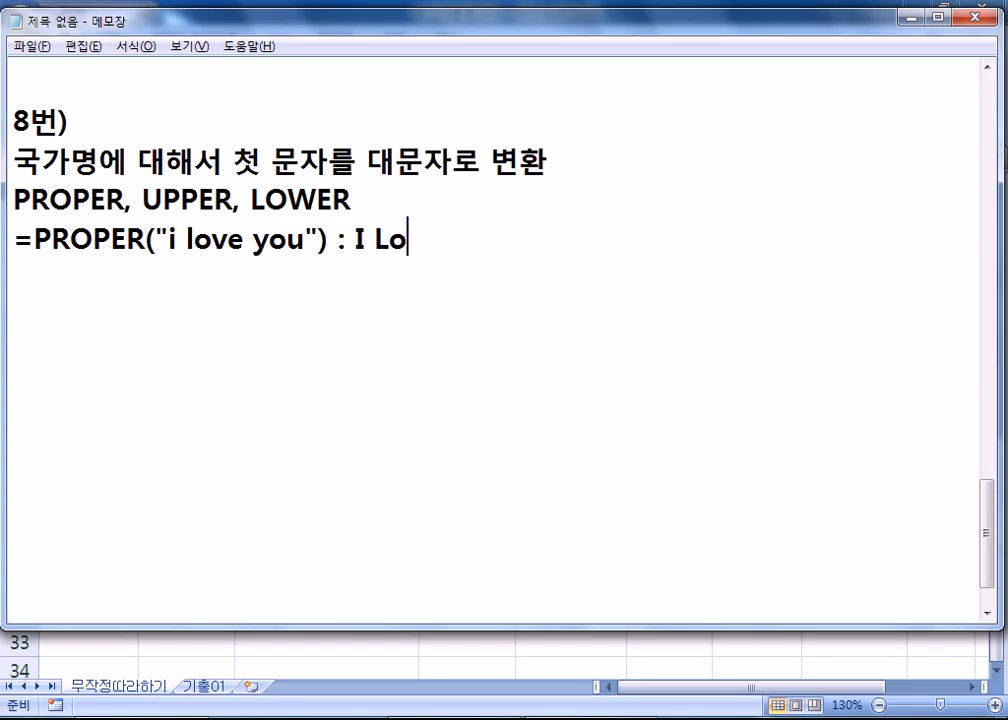
{"action": "type", "text": "ou"}
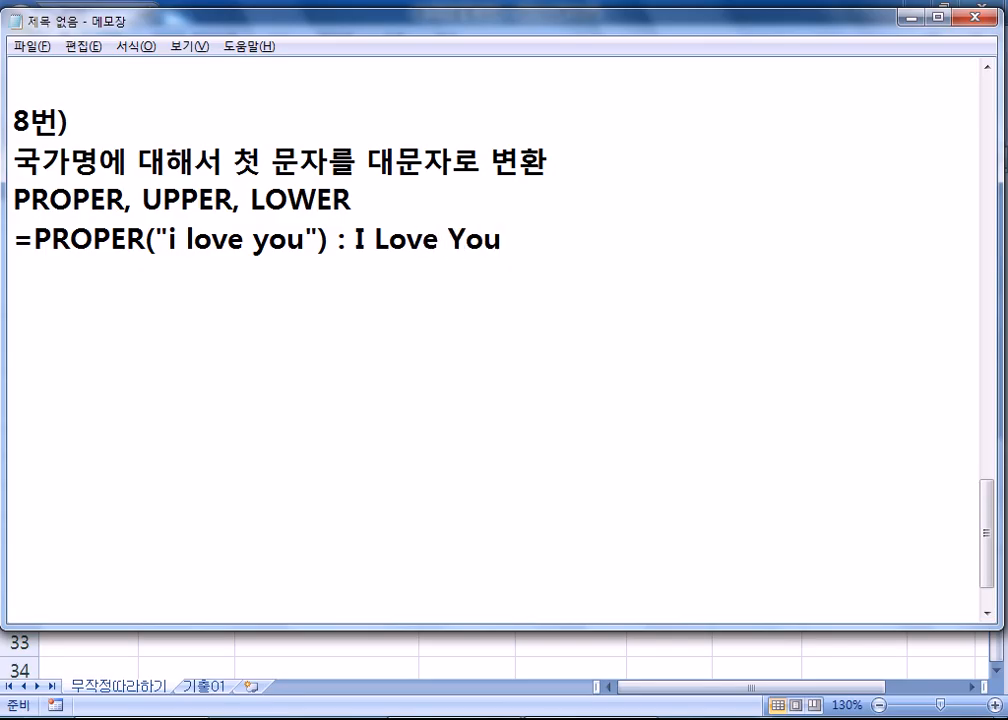
Step: Examine the separate words i, love and you and the spaces between them in the PROPER example
{"action": "mouse_move", "coordinate": [179, 241]}
{"action": "left_mouse_down"}
{"action": "mouse_move", "coordinate": [165, 239]}
{"action": "mouse_move", "coordinate": [200, 239]}
{"action": "mouse_move", "coordinate": [172, 238]}
{"action": "left_mouse_up"}
{"action": "left_click_drag", "start_coordinate": [244, 241], "coordinate": [256, 243]}
{"action": "left_click", "coordinate": [255, 240]}
{"action": "left_click_drag", "start_coordinate": [246, 241], "coordinate": [305, 246]}
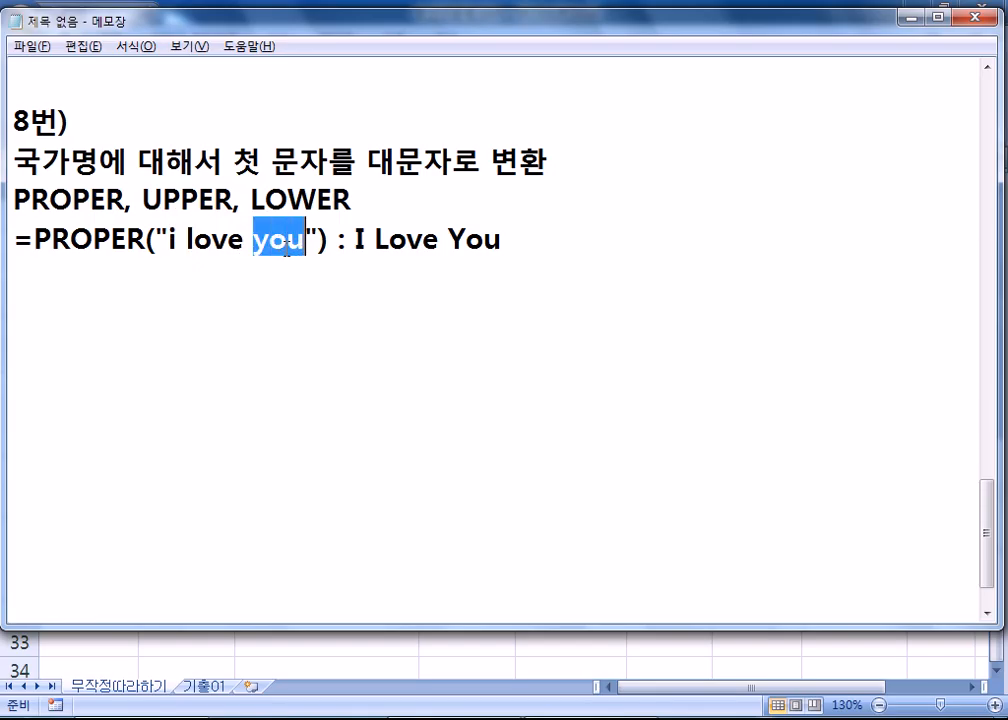
{"action": "mouse_move", "coordinate": [176, 240]}
{"action": "left_mouse_down"}
{"action": "mouse_move", "coordinate": [256, 241]}
{"action": "mouse_move", "coordinate": [189, 240]}
{"action": "left_mouse_up"}
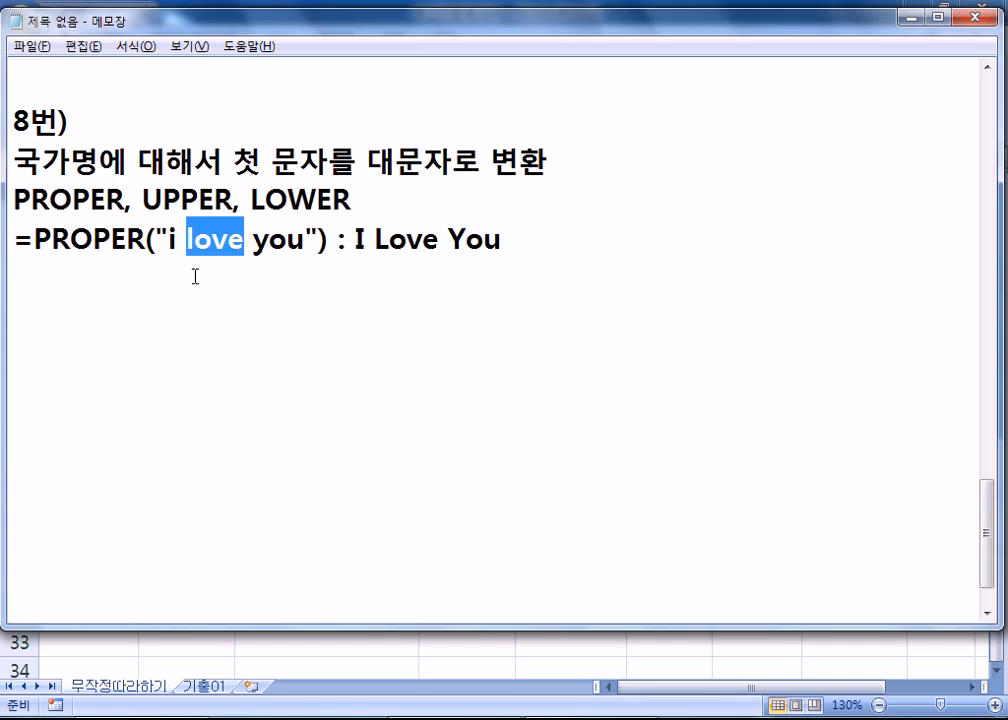
{"action": "left_click_drag", "start_coordinate": [168, 240], "coordinate": [177, 241]}
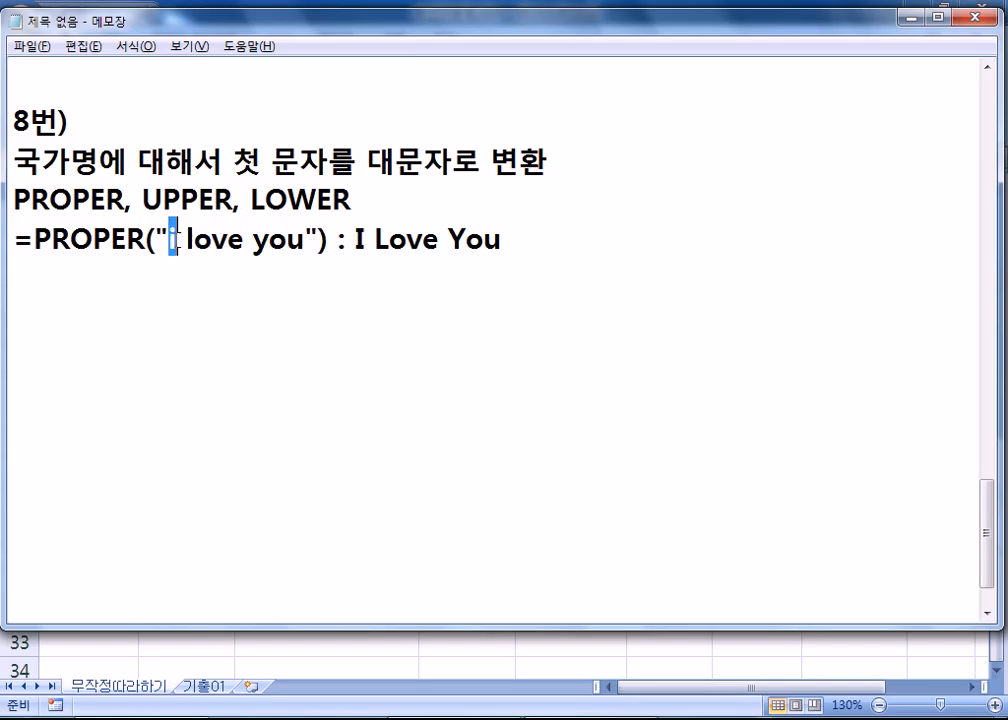
{"action": "left_click", "coordinate": [193, 238]}
Step: Switch to Excel, try changing the 국가 text in C20 to korea seoul, and undo the entry
{"action": "key", "text": "alt+Tab"}
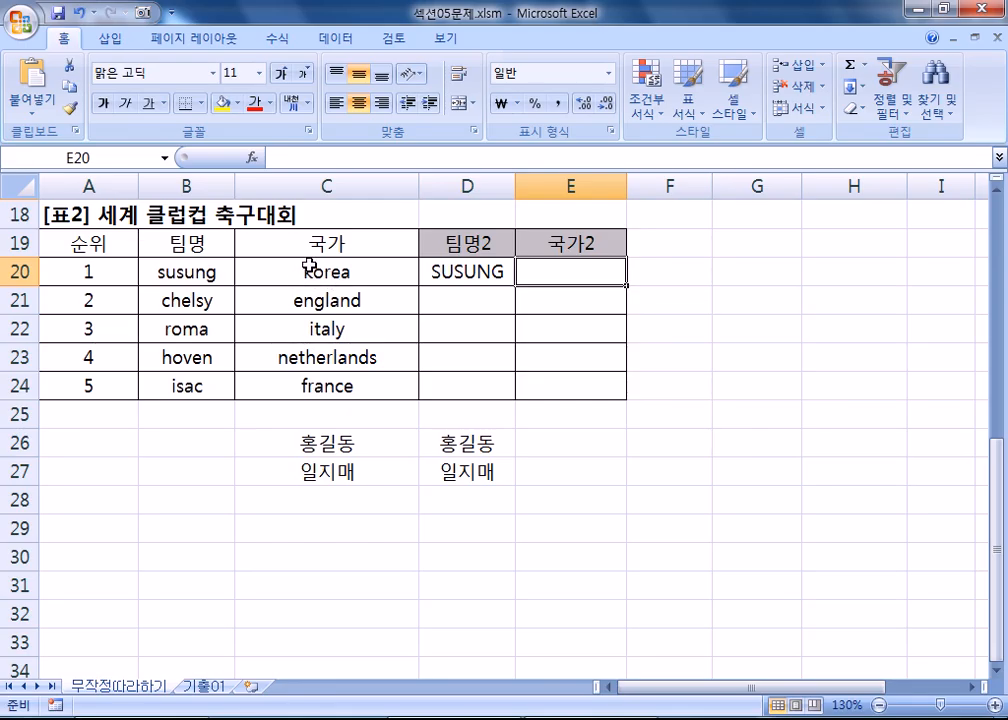
{"action": "left_click", "coordinate": [368, 270]}
{"action": "double_click", "coordinate": [368, 270]}
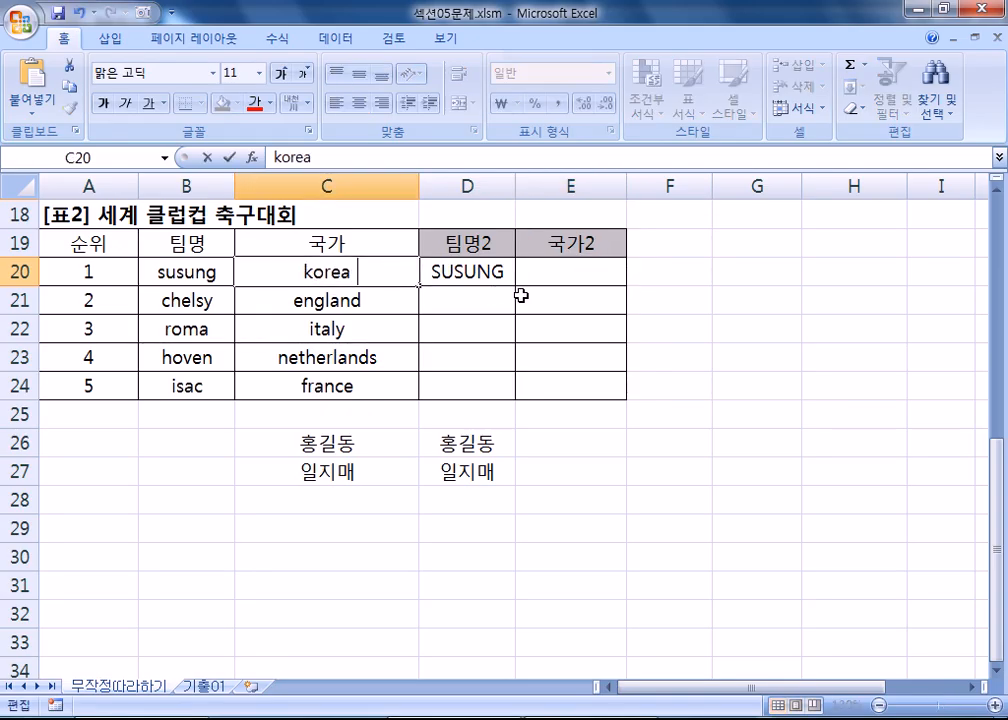
{"action": "type", "text": "SE"}
{"action": "key", "text": "BackSpace"}
{"action": "key", "text": "BackSpace"}
{"action": "type", "text": "seoul"}
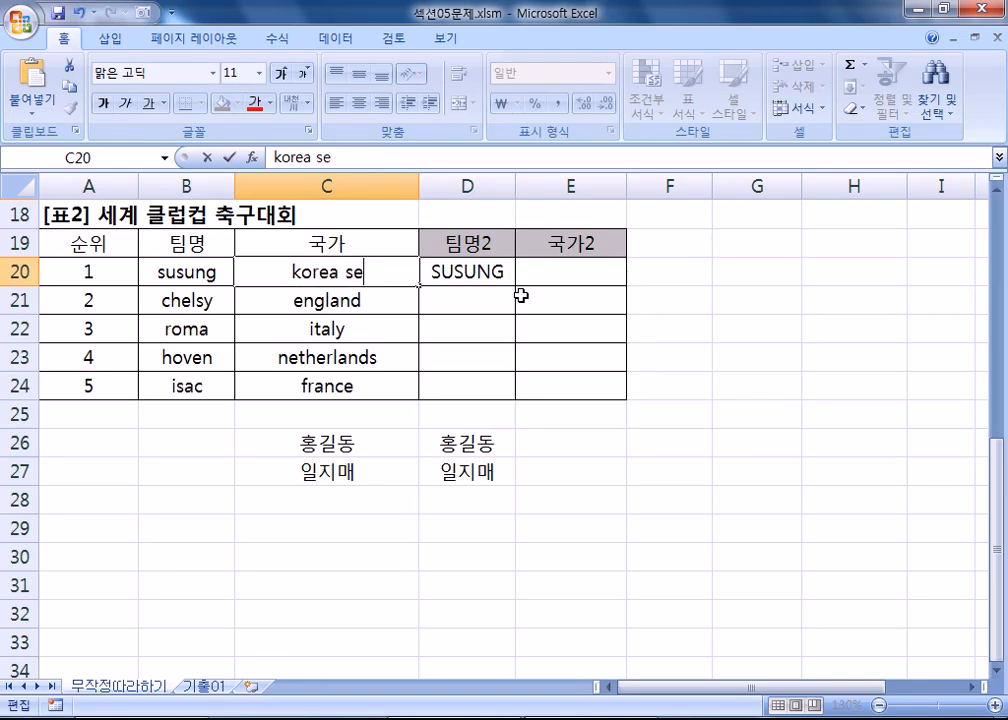
{"action": "key", "text": "Return"}
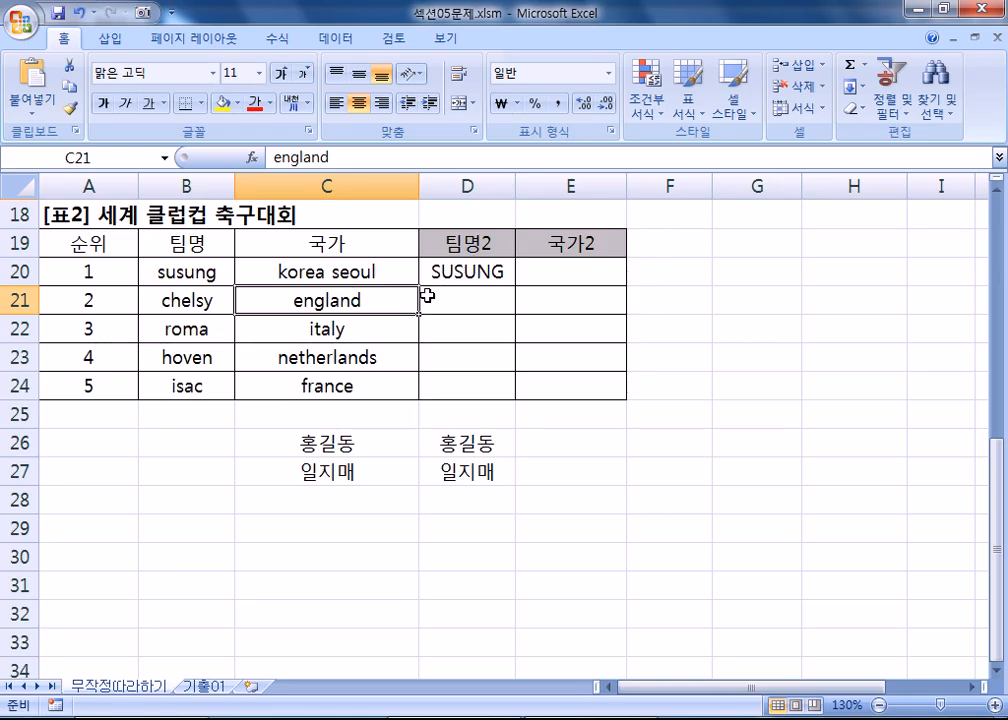
{"action": "key", "text": "ctrl+z"}
Step: Enter a PROPER formula in the 국가2 cell E20 that capitalizes the country name in C20
{"action": "key", "text": "alt+Tab"}
{"action": "left_click", "coordinate": [220, 288]}
{"action": "left_click", "coordinate": [578, 278]}
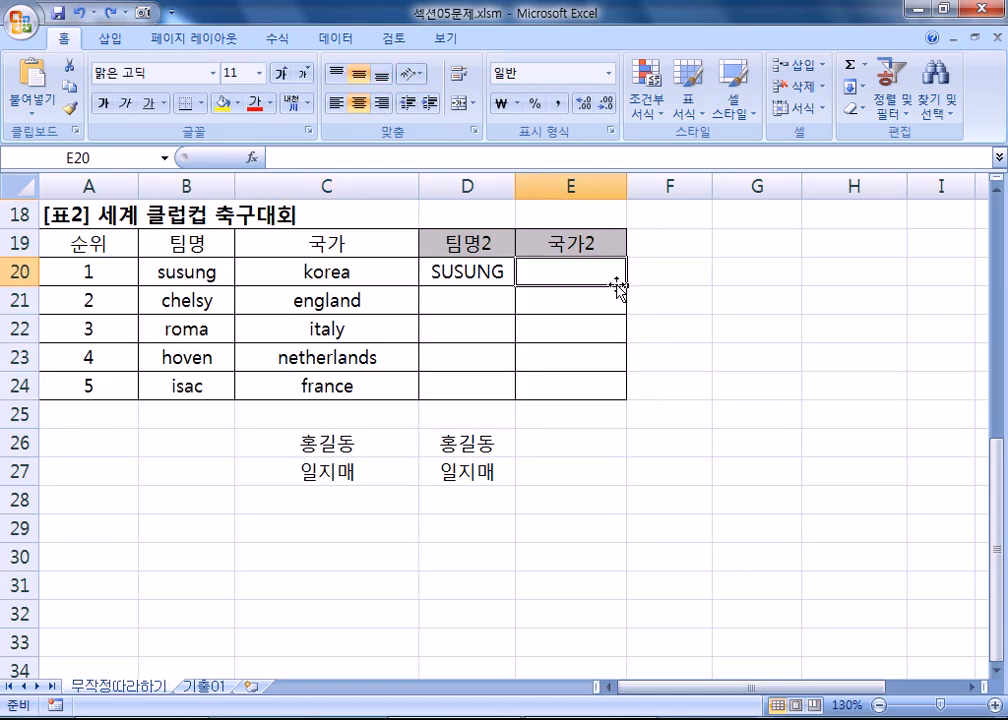
{"action": "type", "text": "=prO"}
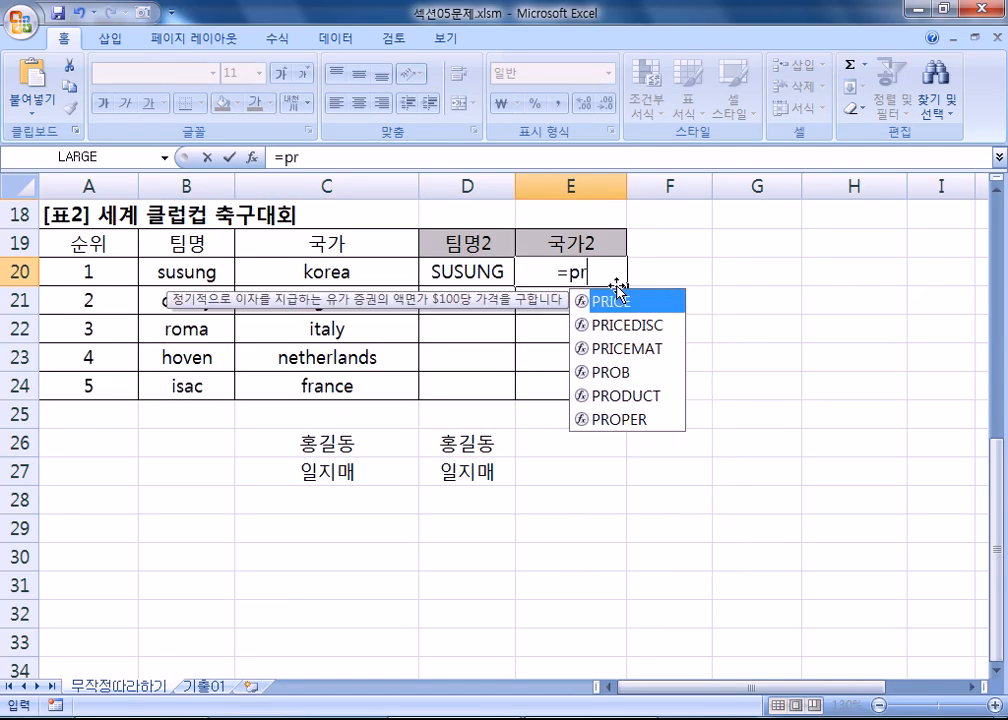
{"action": "key", "text": "Escape"}
{"action": "type", "text": "O"}
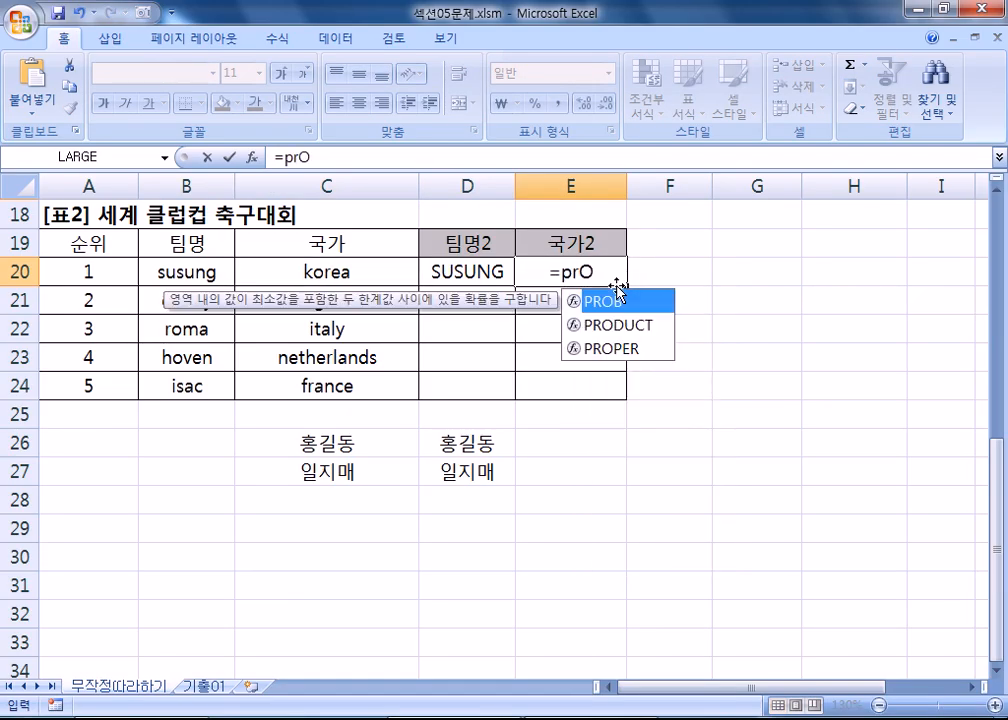
{"action": "key", "text": "Down"}
{"action": "key", "text": "Down"}
{"action": "key", "text": "Tab"}
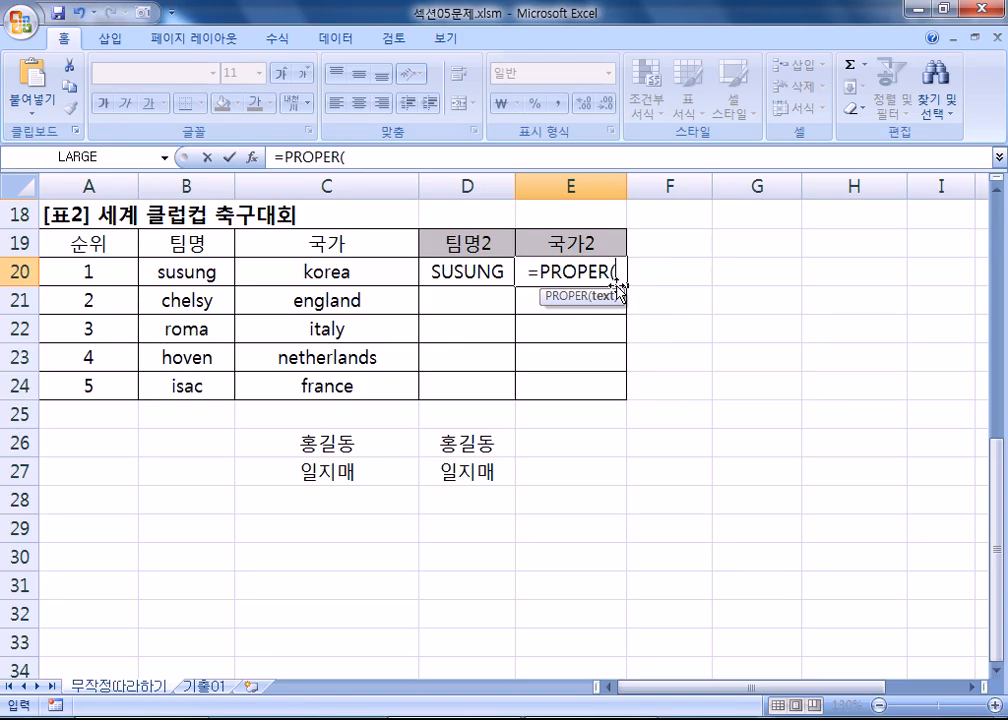
{"action": "left_click", "coordinate": [331, 272]}
{"action": "key", "text": "Return"}
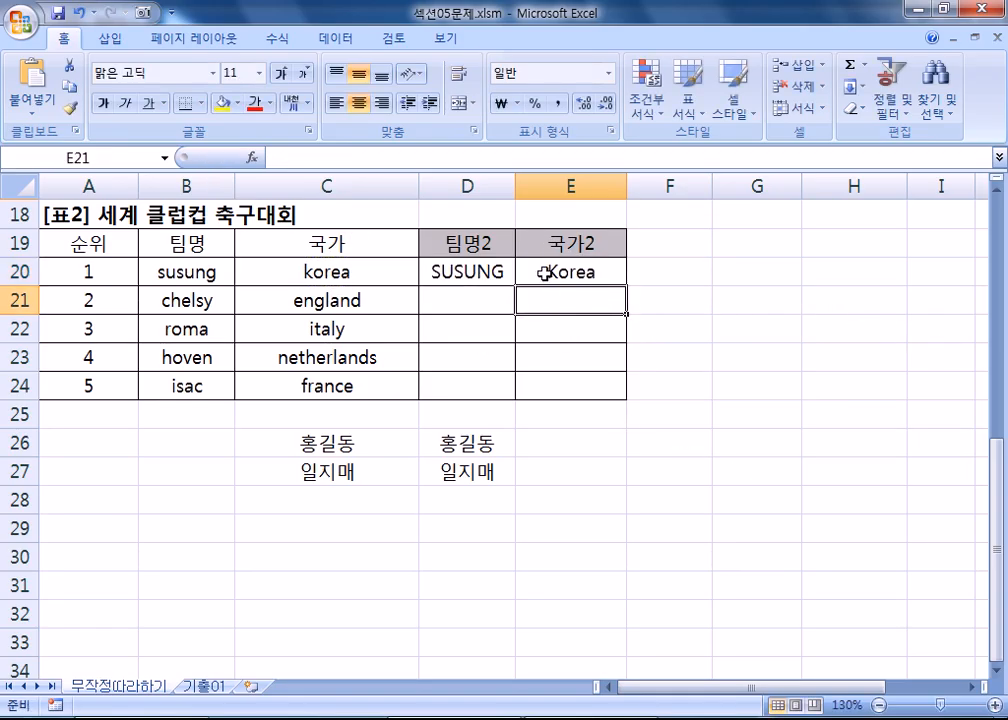
Step: Fill the 팀명2 and 국가2 formulas in D20:E20 down through row 24
{"action": "left_click_drag", "start_coordinate": [461, 267], "coordinate": [541, 276]}
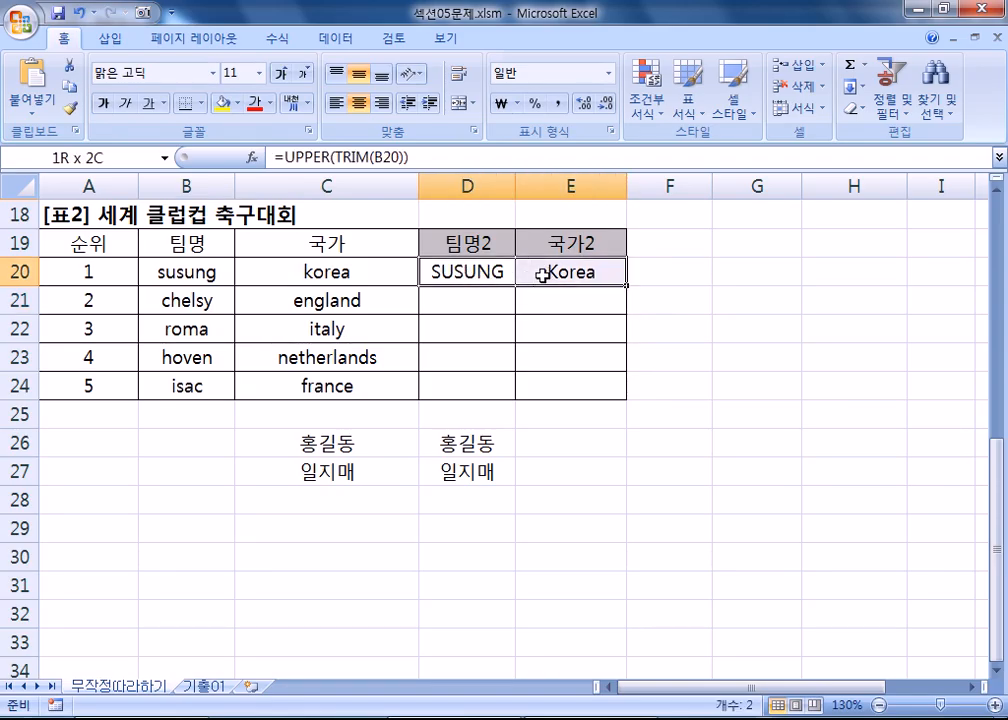
{"action": "left_click_drag", "start_coordinate": [465, 276], "coordinate": [579, 277]}
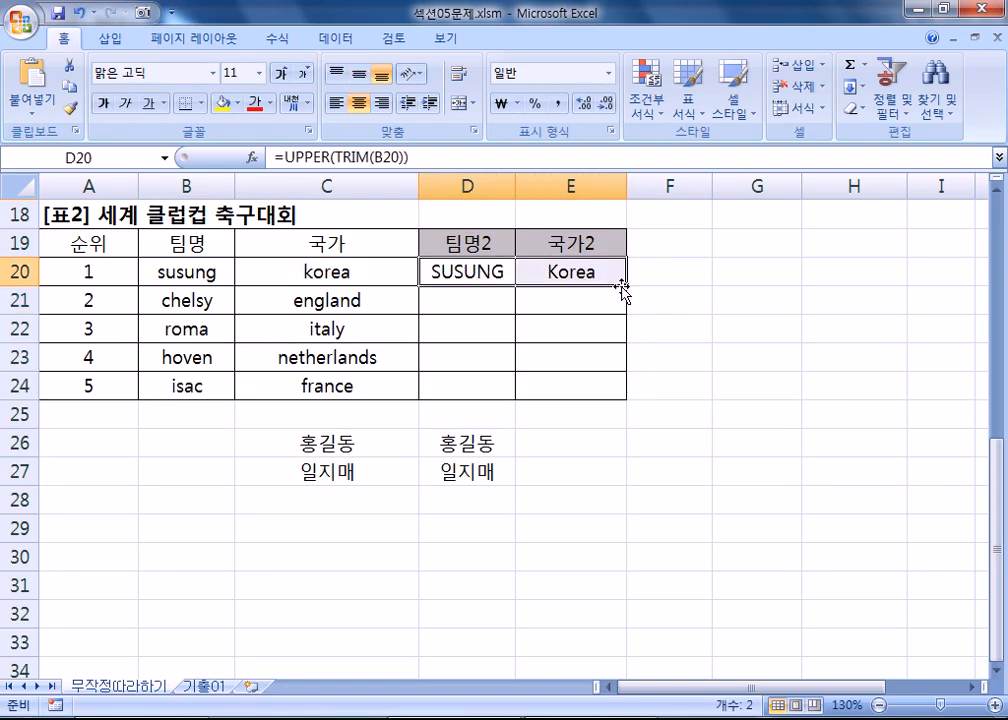
{"action": "left_click", "coordinate": [748, 298]}
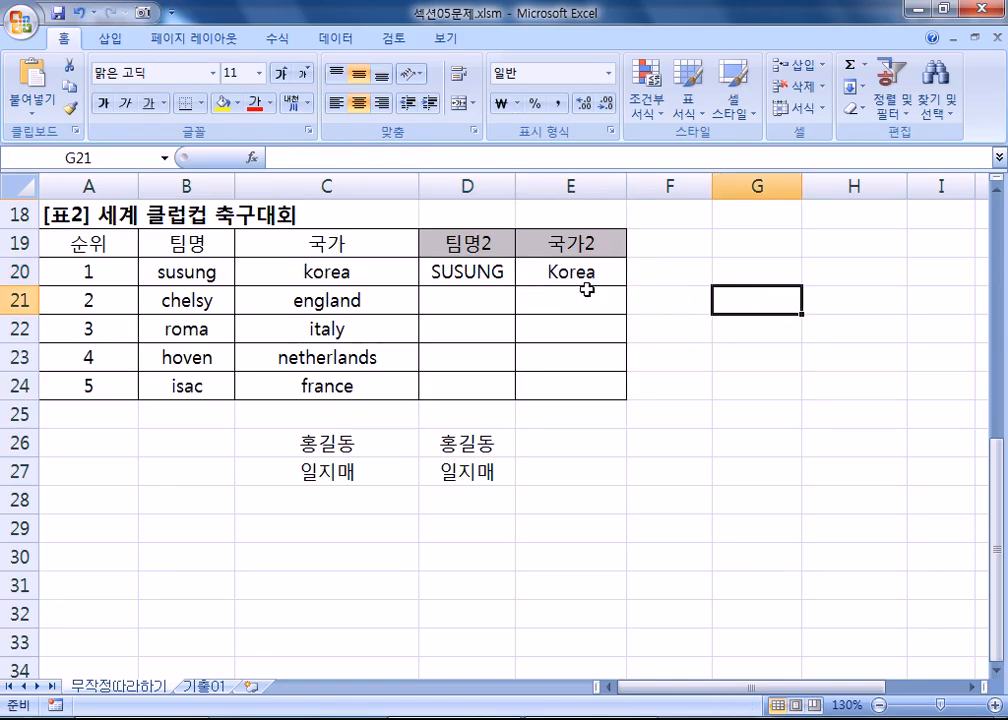
{"action": "left_click", "coordinate": [694, 313]}
{"action": "left_click_drag", "start_coordinate": [450, 270], "coordinate": [624, 404]}
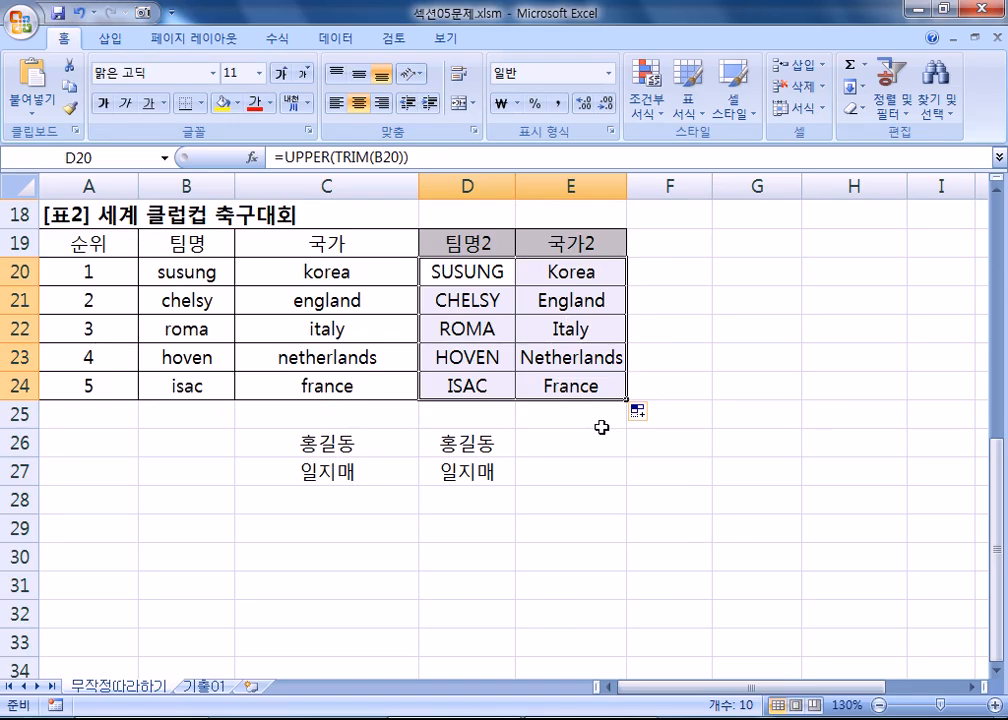
{"action": "left_click", "coordinate": [568, 551]}
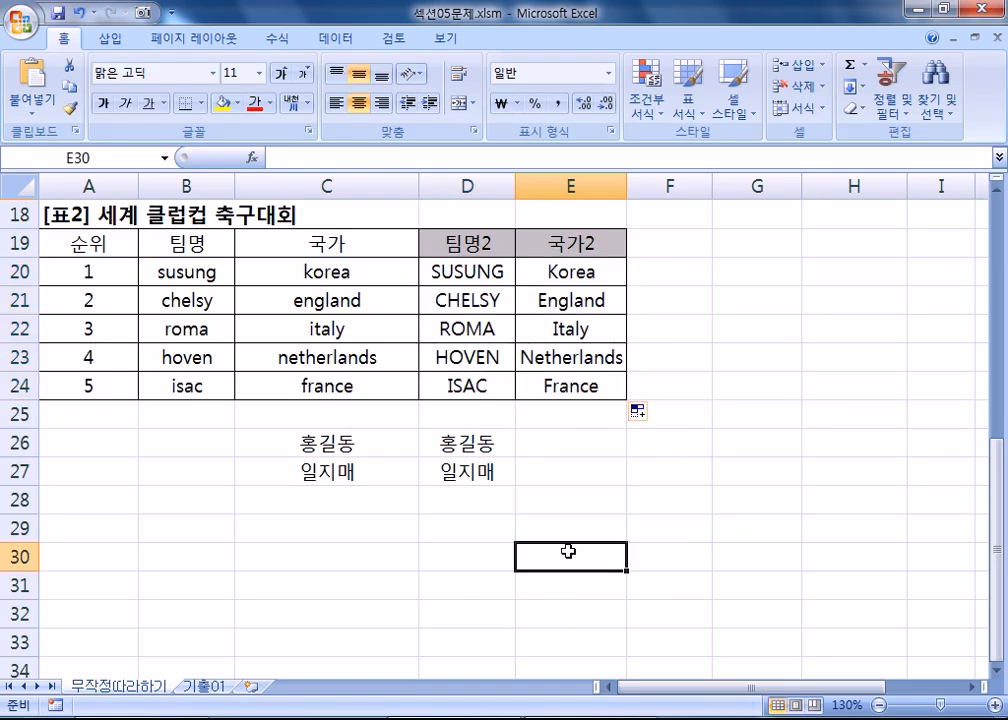
Step: Open the 기출01 sheet and select the first 평가 cell, G4, as the place for the rank of the 총점 values
{"action": "left_click", "coordinate": [230, 718]}
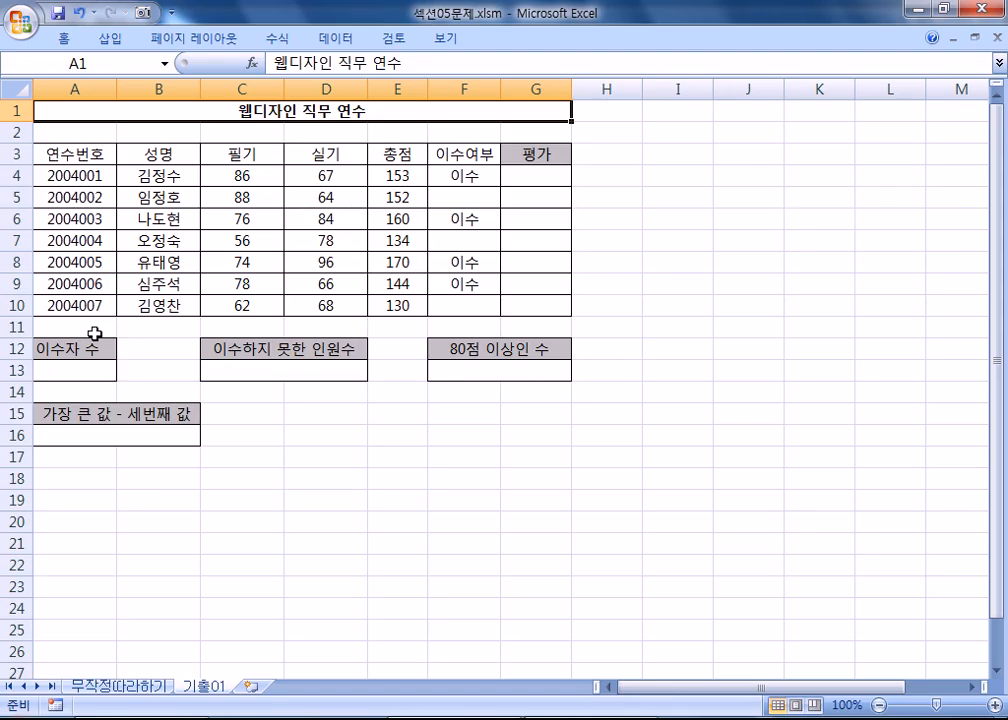
{"action": "left_click", "coordinate": [527, 172]}
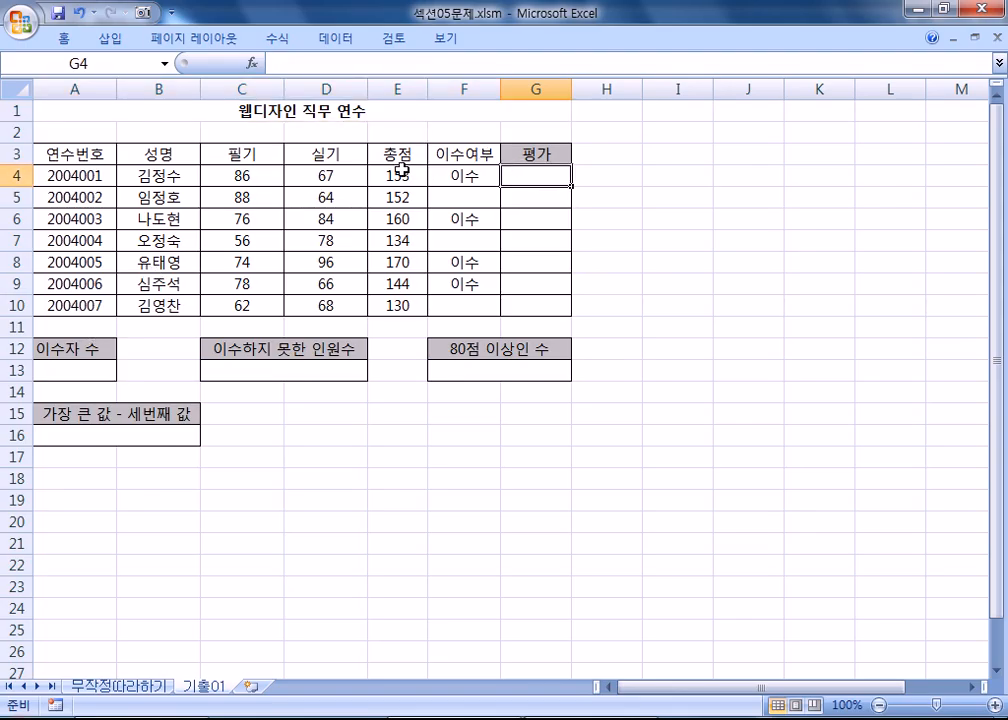
{"action": "left_click", "coordinate": [401, 170]}
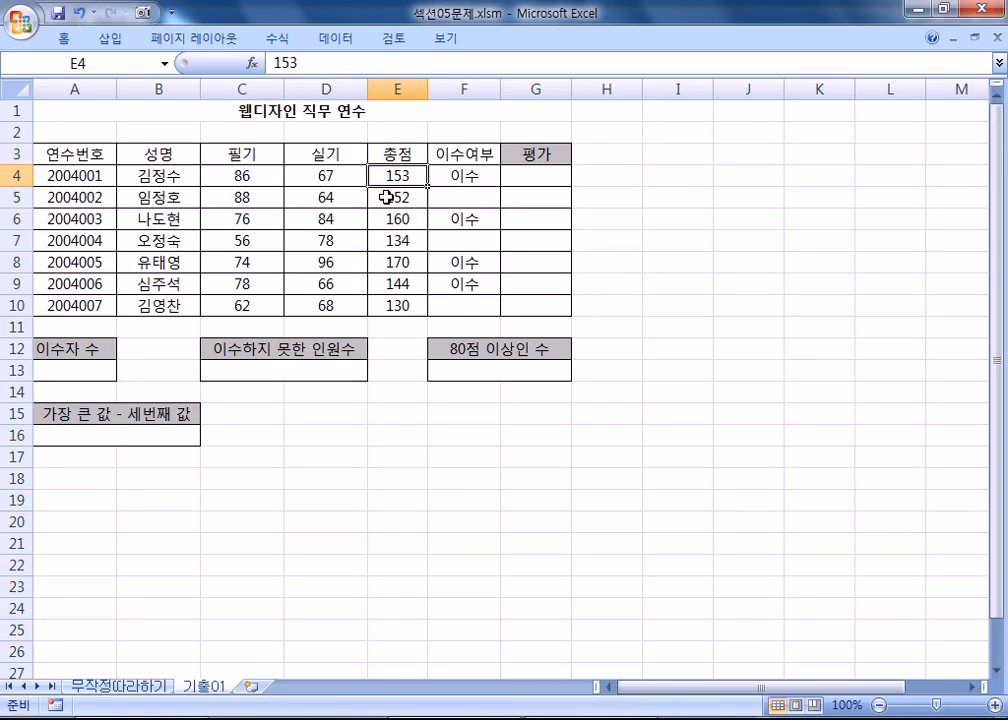
{"action": "left_click", "coordinate": [517, 174]}
{"action": "scroll", "coordinate": [510, 211], "scroll_direction": "up", "scroll_amount": 2}
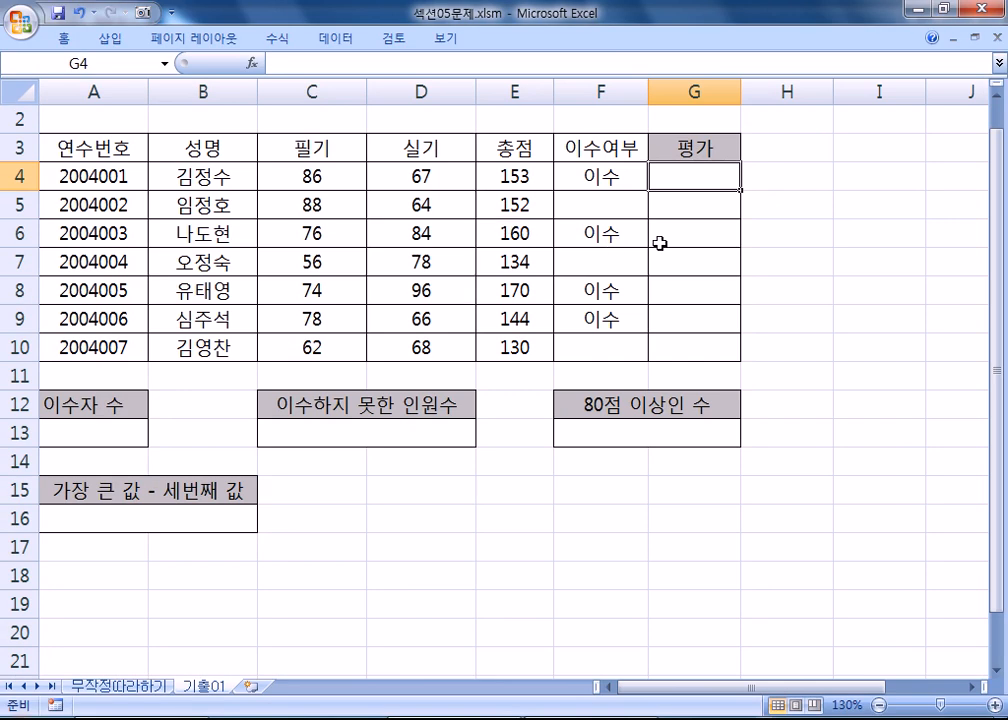
Step: Begin a RANK formula in G4 that ranks the total in E4 against the 총점 range E4:E10
{"action": "type", "text": "="}
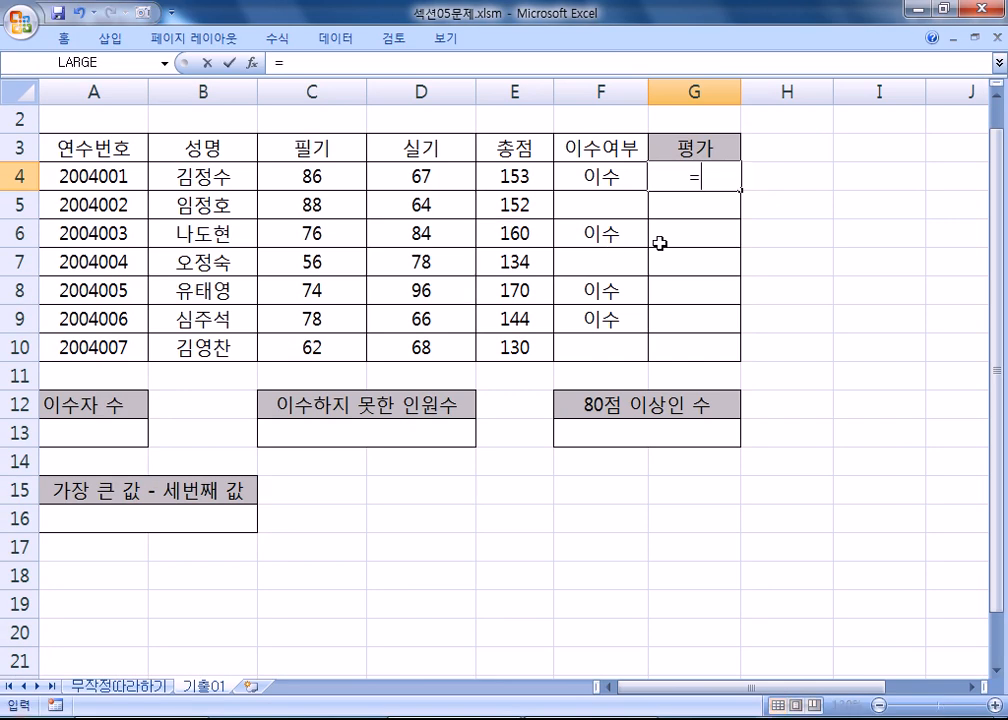
{"action": "type", "text": "RANK"}
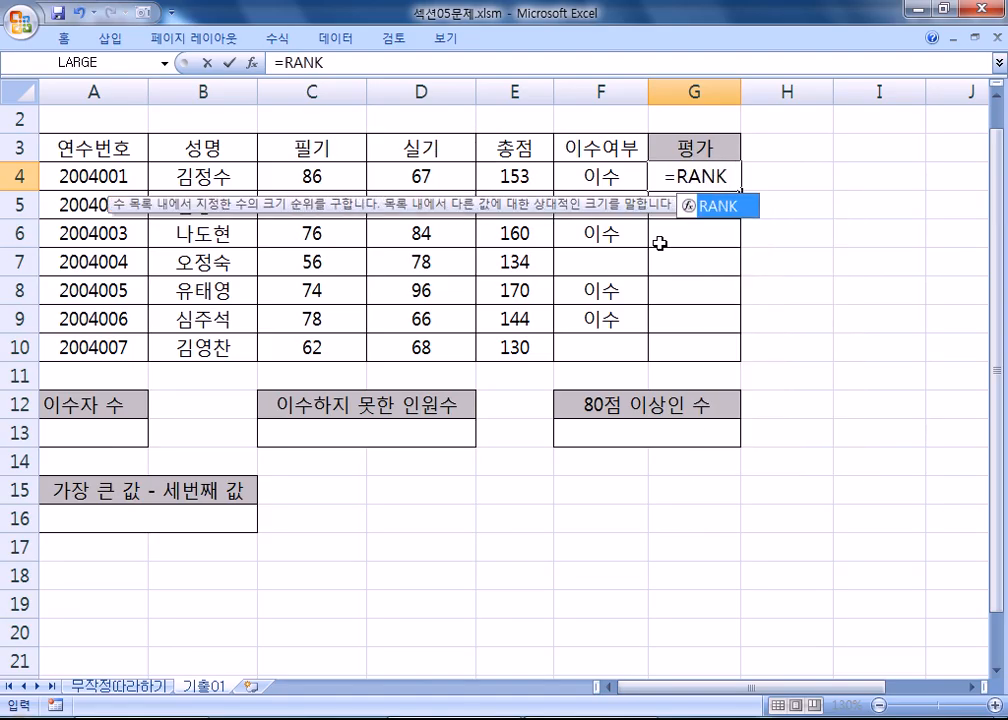
{"action": "type", "text": "("}
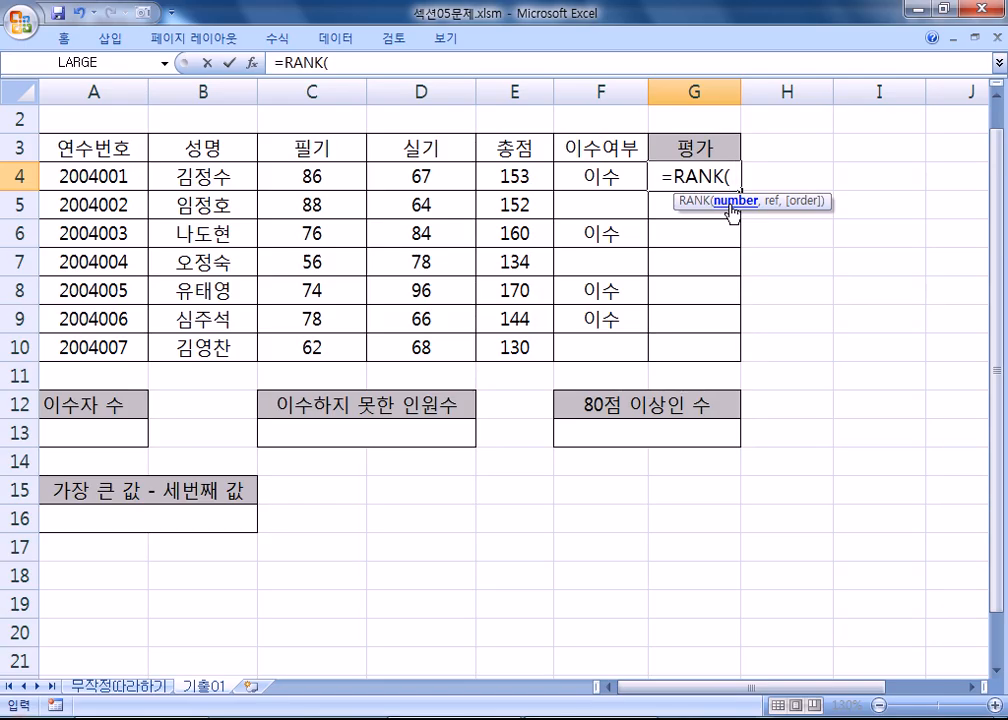
{"action": "left_click", "coordinate": [512, 178]}
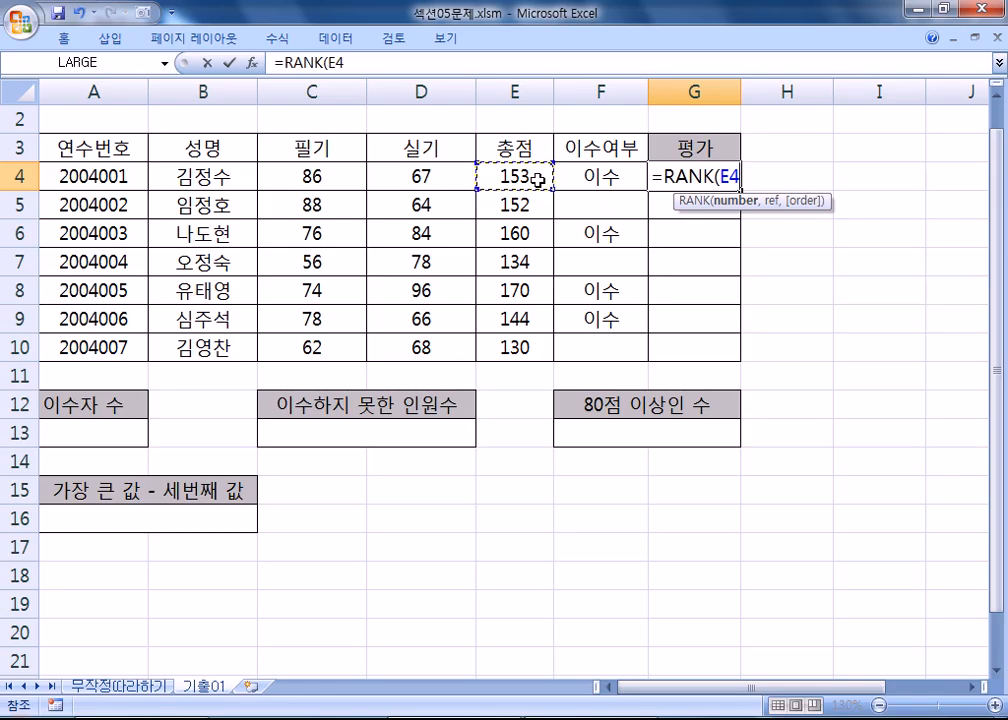
{"action": "type", "text": ","}
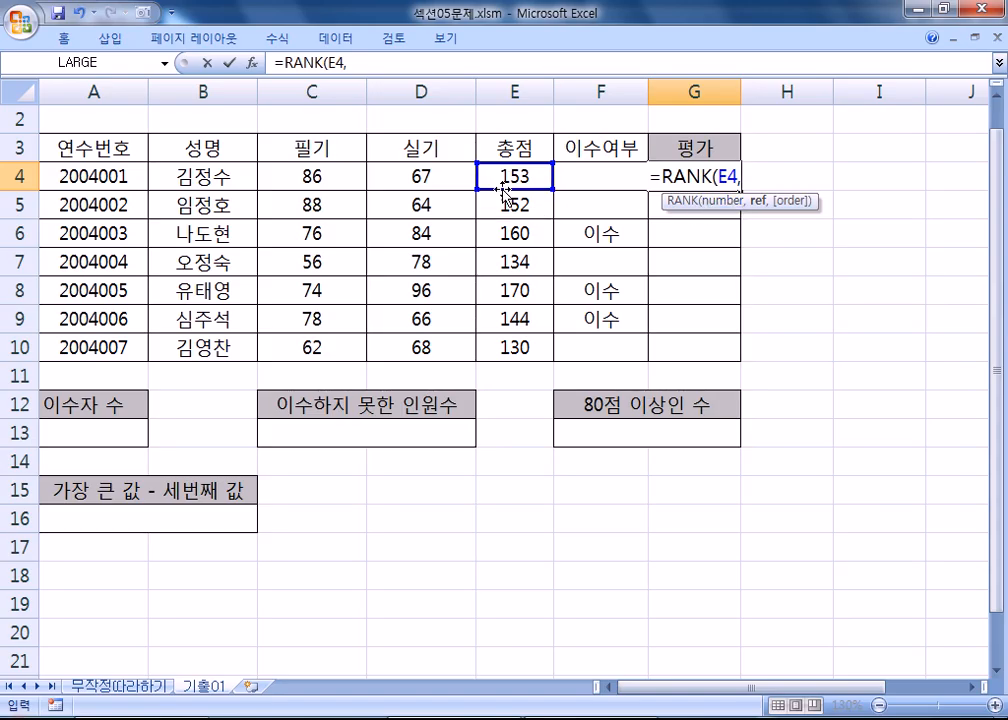
{"action": "left_click_drag", "start_coordinate": [331, 188], "coordinate": [328, 349]}
{"action": "left_click_drag", "start_coordinate": [497, 170], "coordinate": [499, 349]}
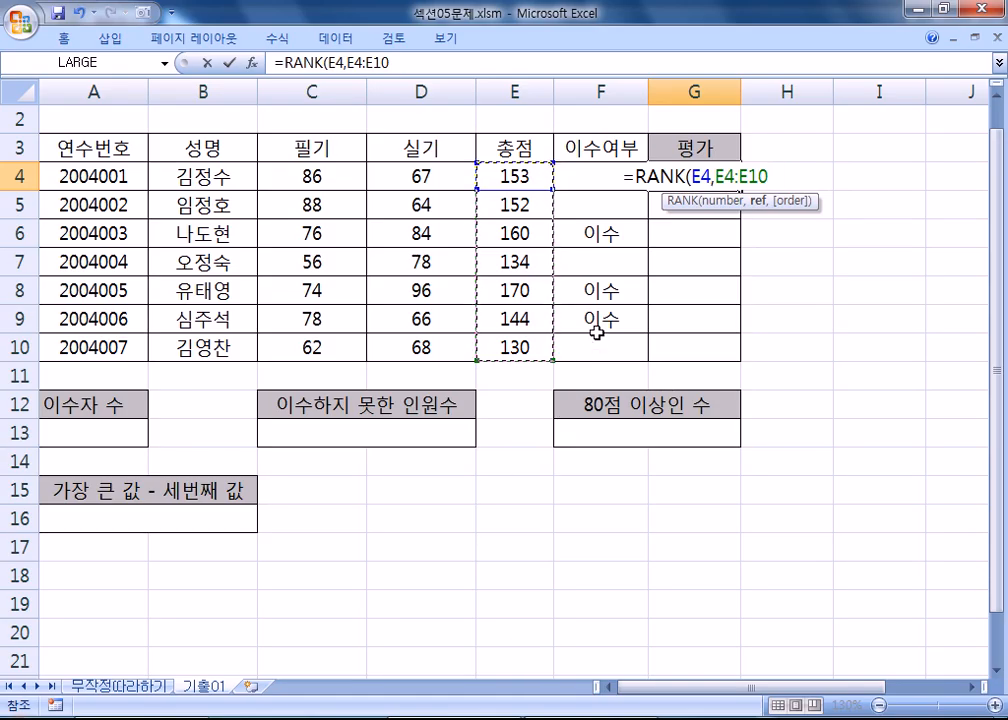
Step: Try C4 and D4 as the RANK reference, and restore the arguments to E4 and E4:E10
{"action": "left_click", "coordinate": [311, 175]}
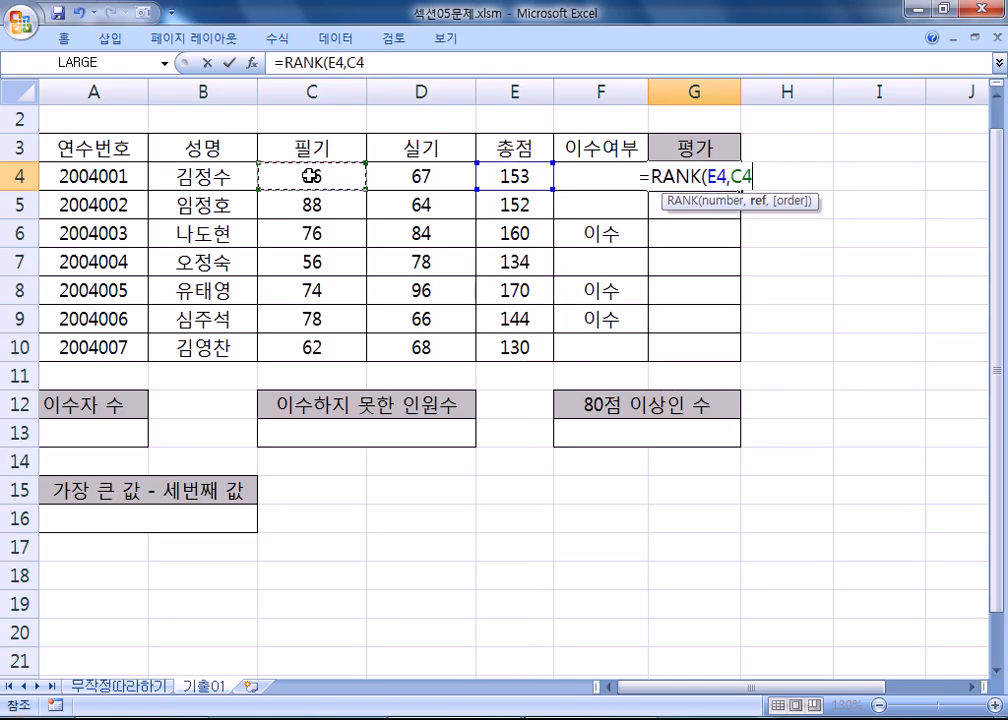
{"action": "left_click", "coordinate": [418, 177]}
{"action": "left_click", "coordinate": [285, 177]}
{"action": "left_click", "coordinate": [378, 179]}
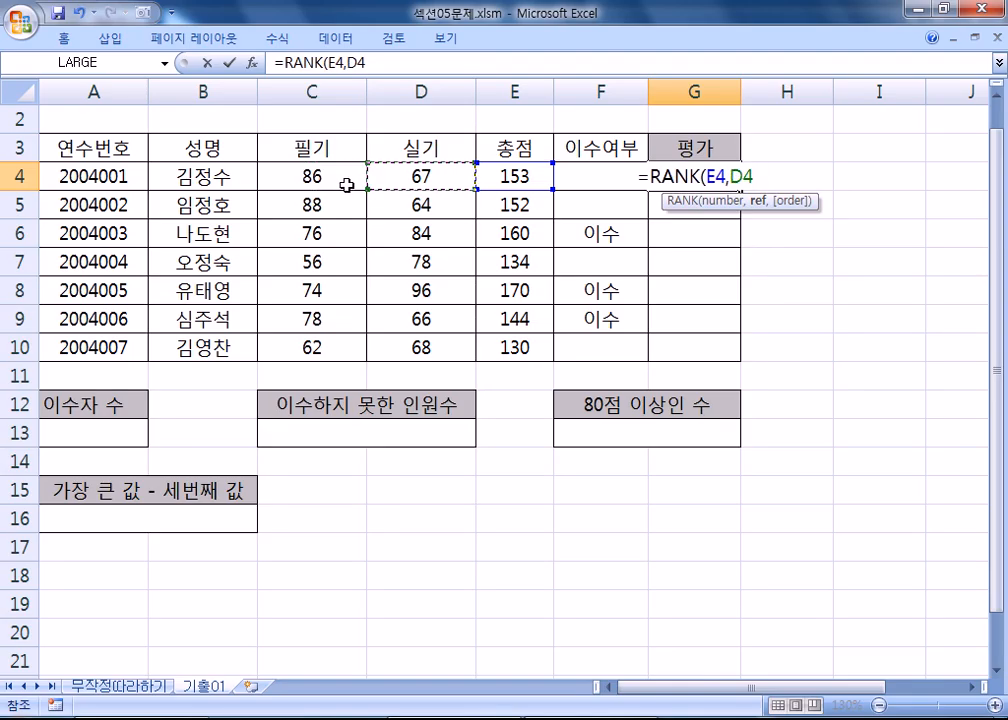
{"action": "left_click", "coordinate": [509, 173]}
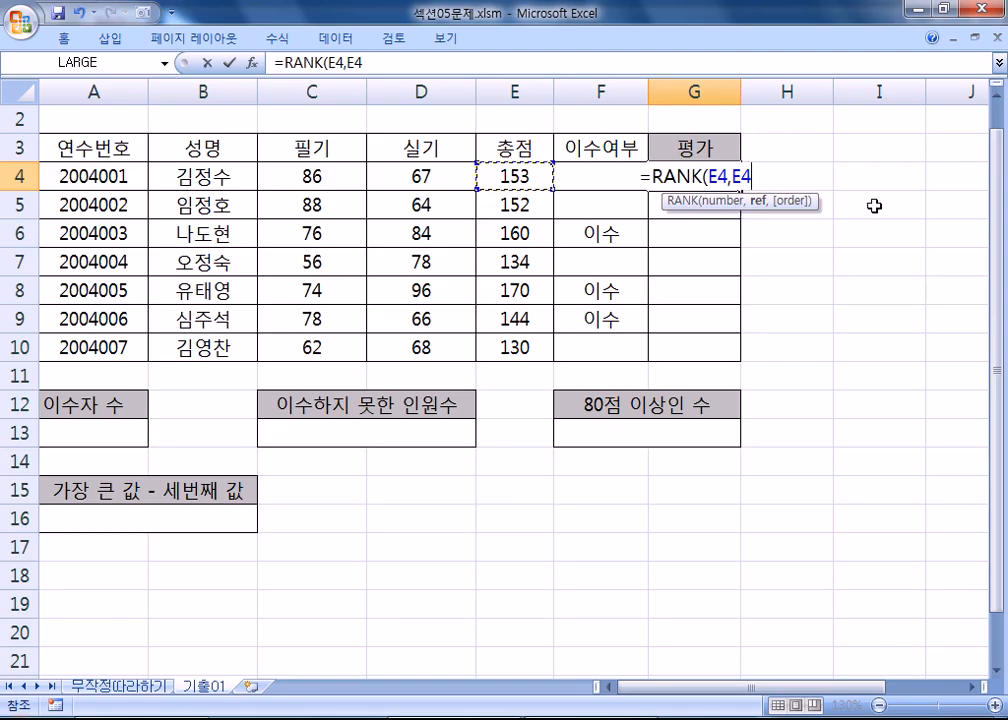
{"action": "left_click_drag", "start_coordinate": [707, 176], "coordinate": [752, 176]}
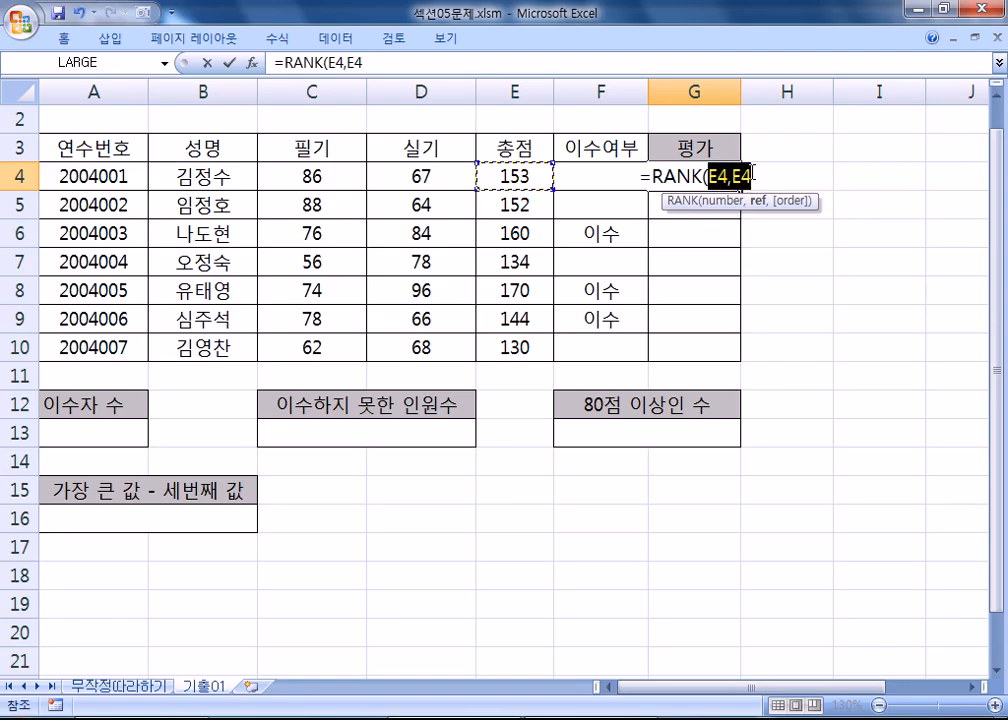
{"action": "left_click", "coordinate": [484, 175]}
{"action": "type", "text": ","}
{"action": "left_click_drag", "start_coordinate": [506, 173], "coordinate": [503, 347]}
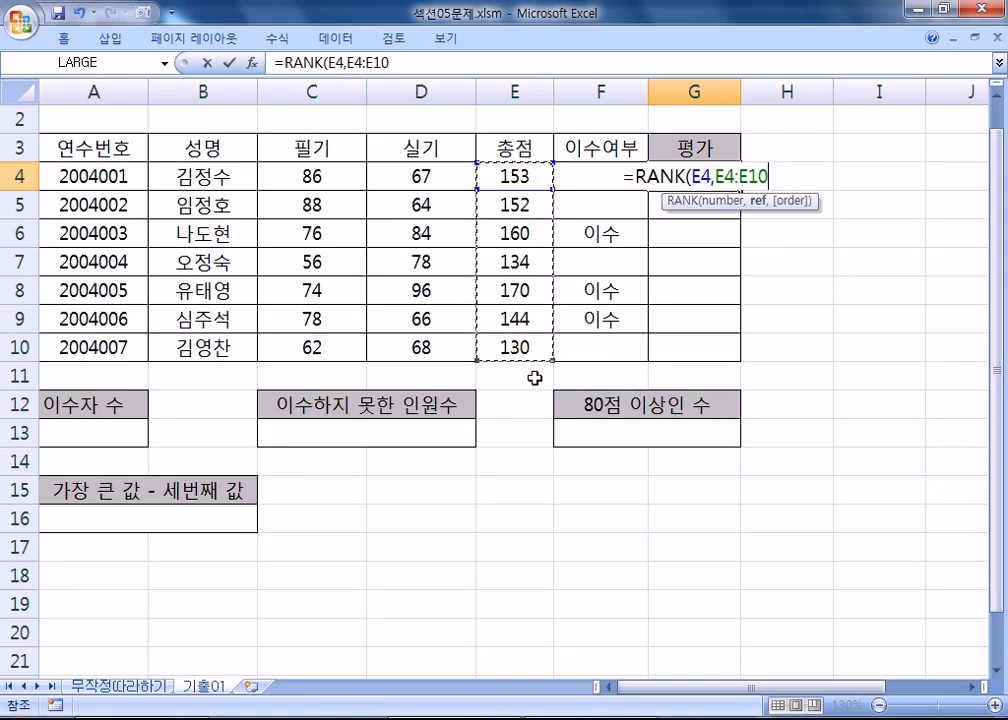
Step: Cycle the RANK range E4:E10 through the absolute and mixed reference types, ending on the absolute $E$4:$E$10
{"action": "key", "text": "F4"}
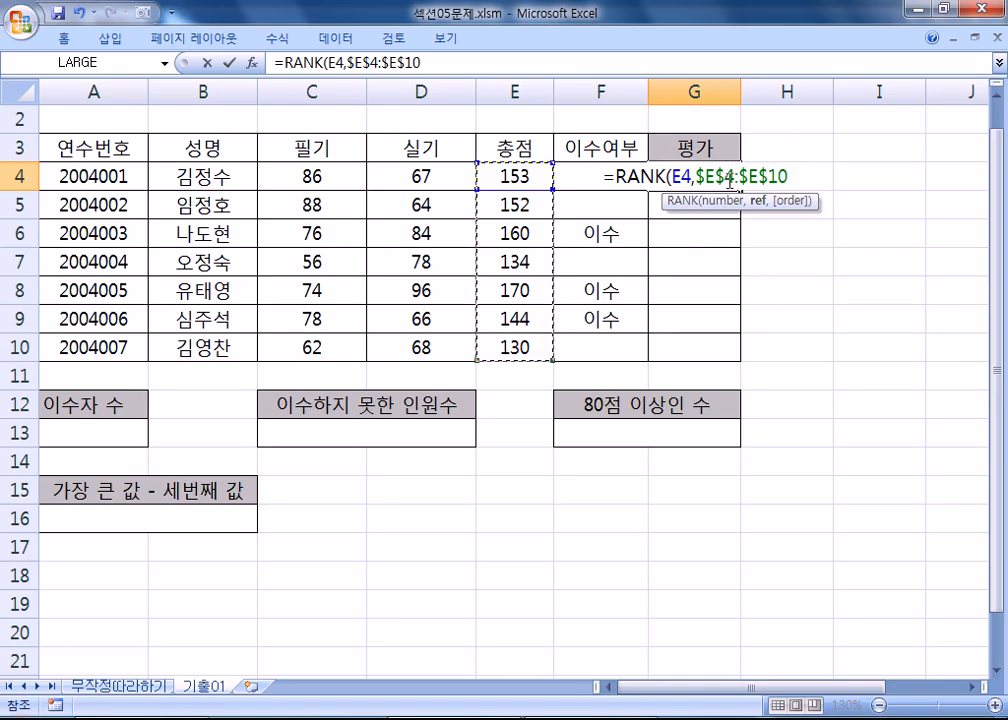
{"action": "key", "text": "F4"}
{"action": "key", "text": "F4"}
{"action": "key", "text": "F4"}
{"action": "key", "text": "F4"}
{"action": "key", "text": "F4"}
{"action": "key", "text": "F4"}
{"action": "key", "text": "F4"}
{"action": "key", "text": "F4"}
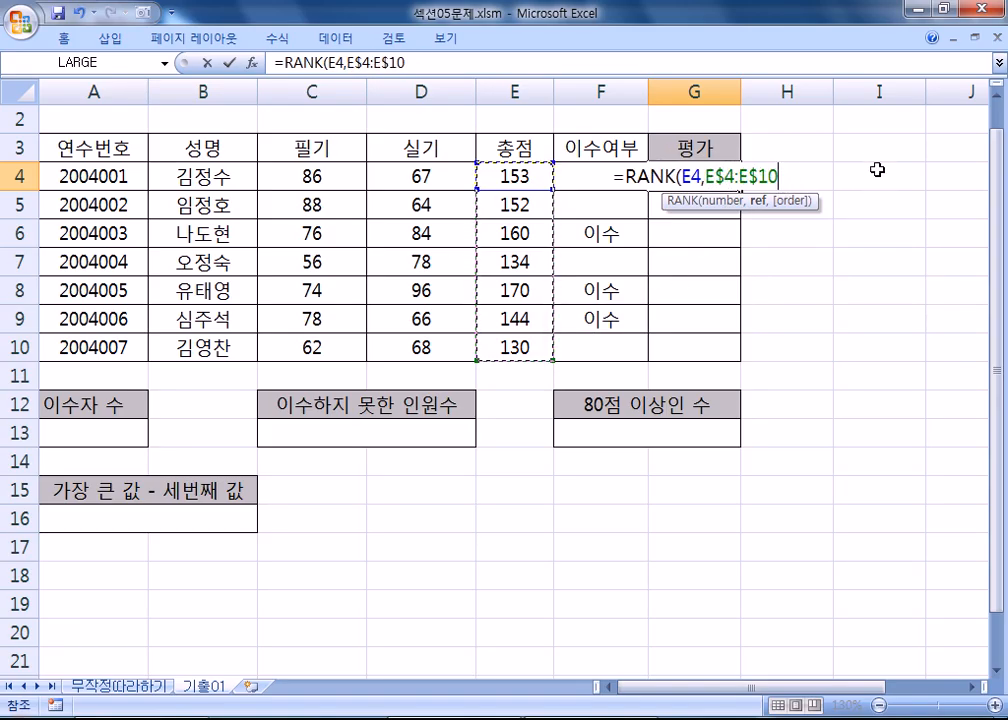
{"action": "key", "text": "F4"}
{"action": "key", "text": "F4"}
{"action": "key", "text": "F4"}
{"action": "key", "text": "F4"}
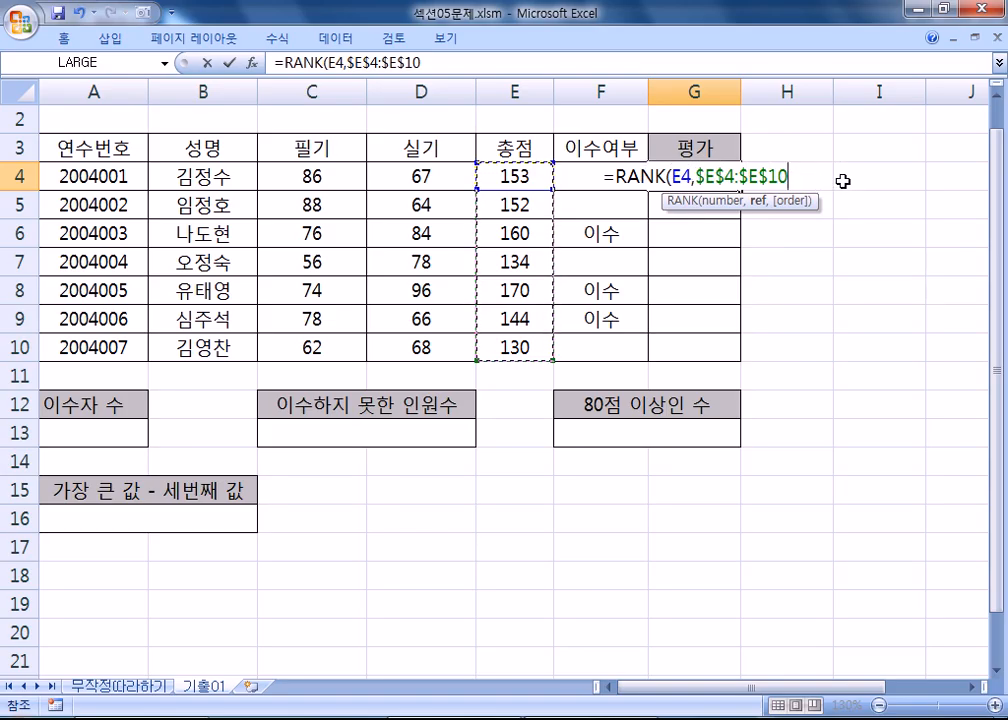
Step: Set the RANK order to 1 (오름차순) and complete the formula =RANK(E4,$E$4:$E$10,1) in G4
{"action": "type", "text": ","}
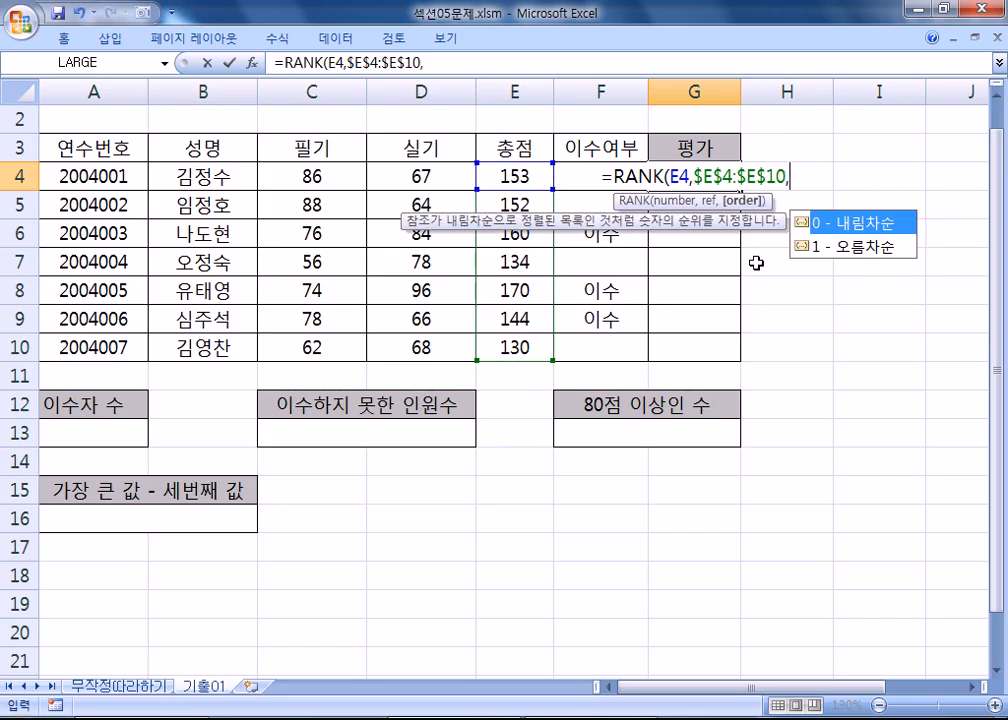
{"action": "left_click", "coordinate": [844, 248]}
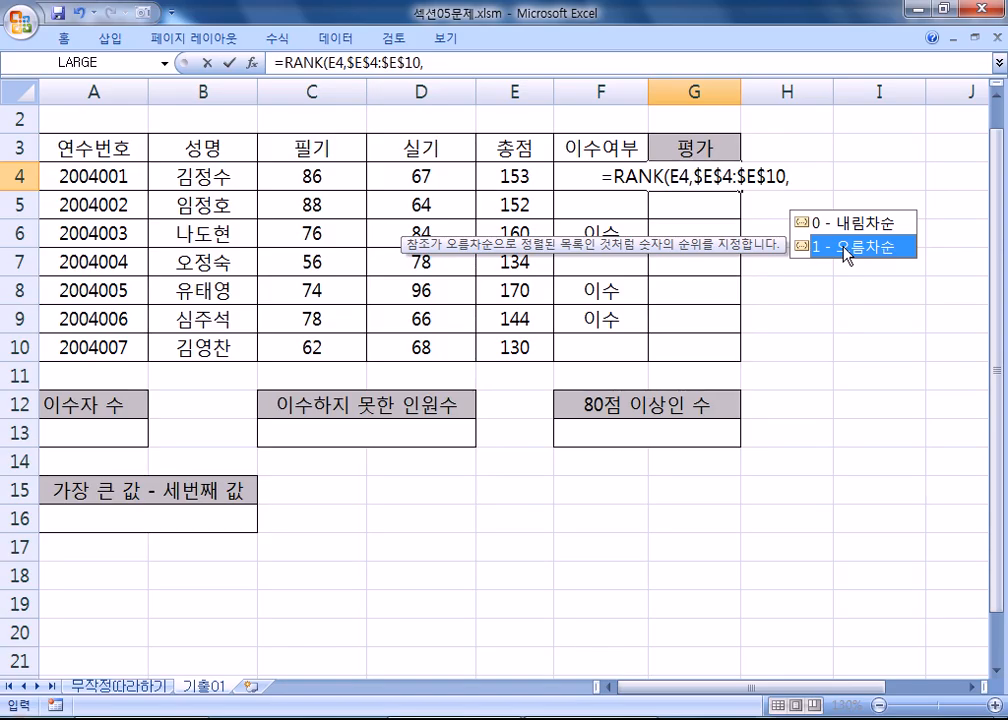
{"action": "double_click", "coordinate": [844, 248]}
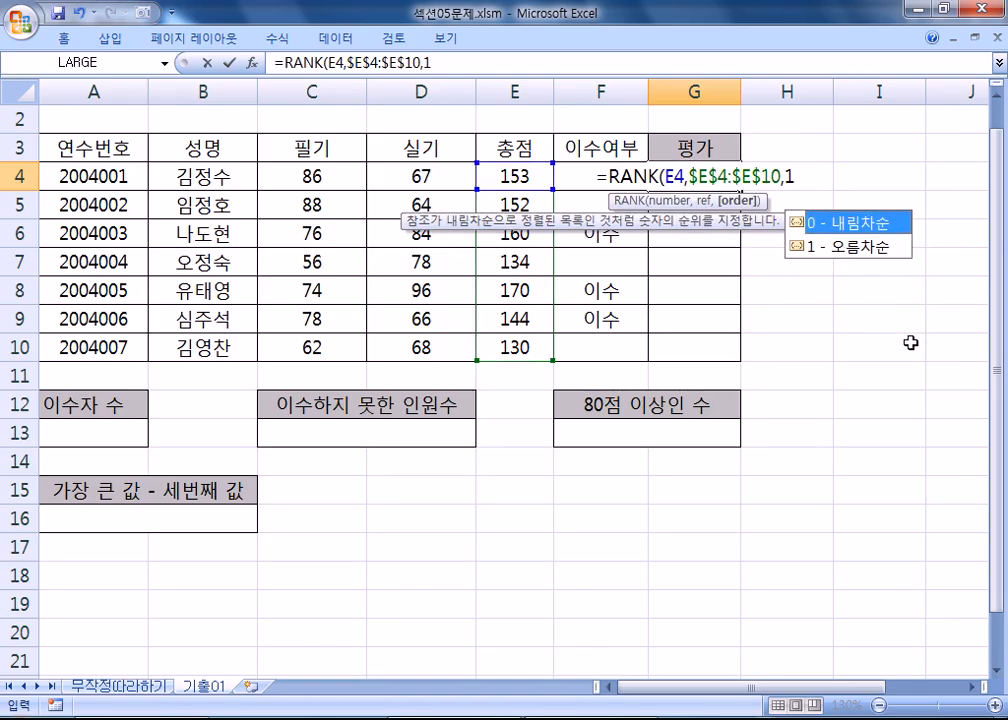
{"action": "type", "text": ")"}
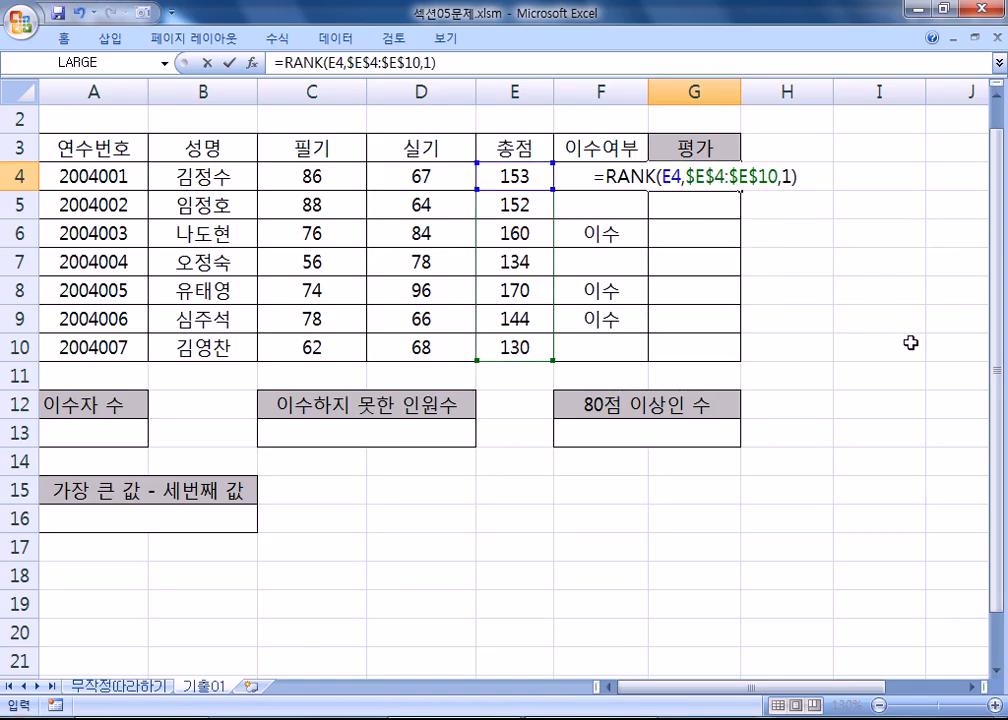
{"action": "key", "text": "Return"}
Step: Fill the ascending rank formula from G4 down to G10 and compare the ranks with the totals in E10 and E8
{"action": "left_click", "coordinate": [732, 176]}
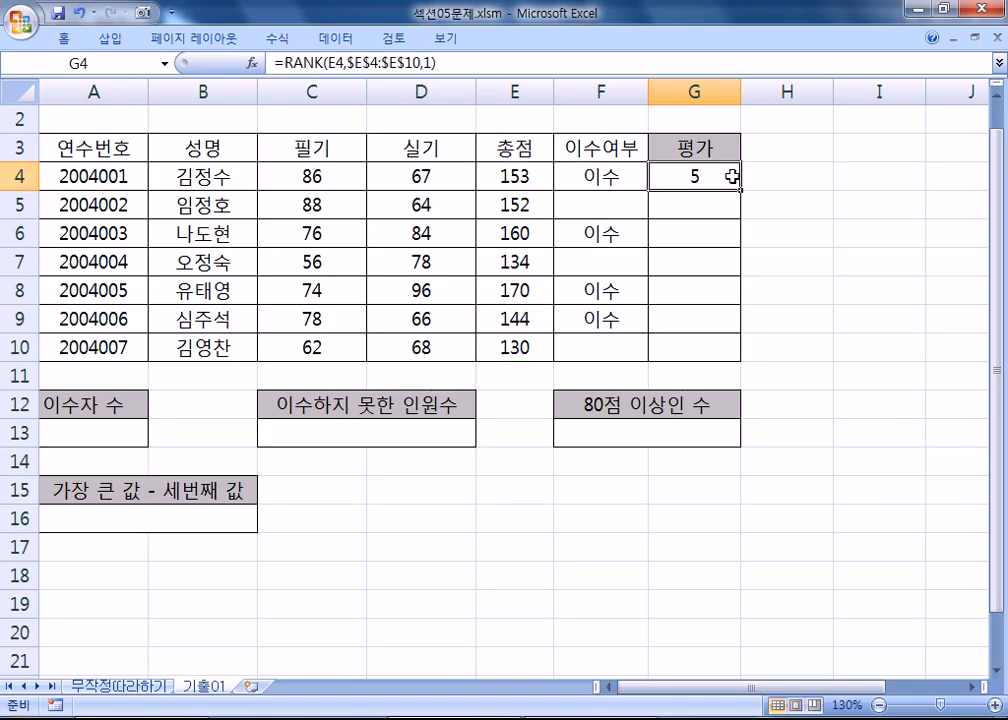
{"action": "left_click_drag", "start_coordinate": [740, 190], "coordinate": [734, 371]}
{"action": "left_click", "coordinate": [514, 347]}
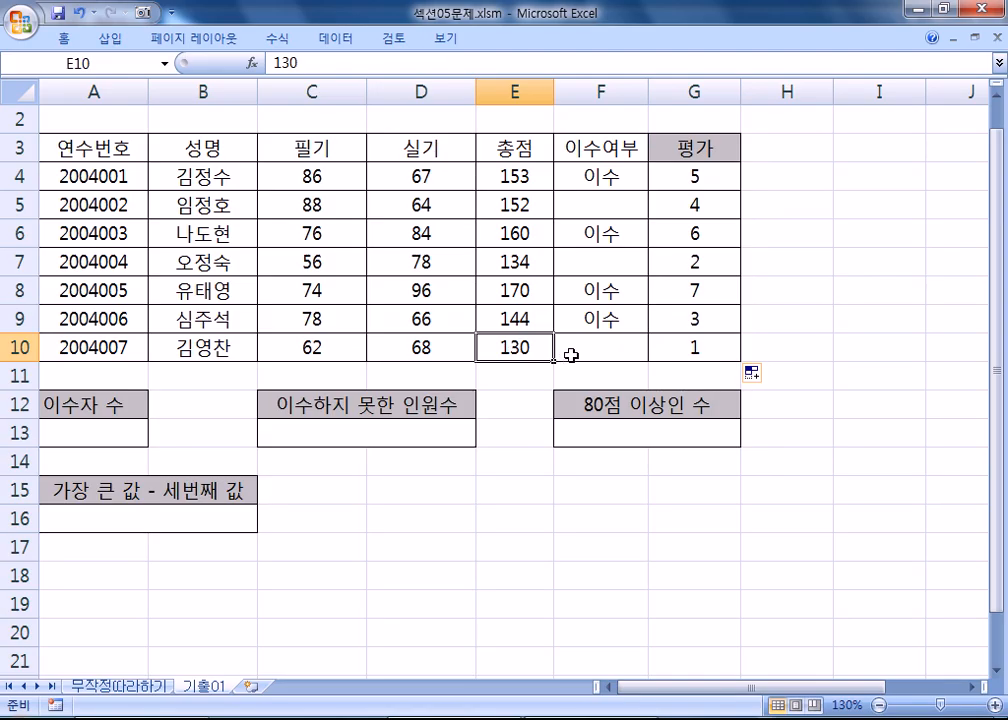
{"action": "left_click", "coordinate": [525, 293]}
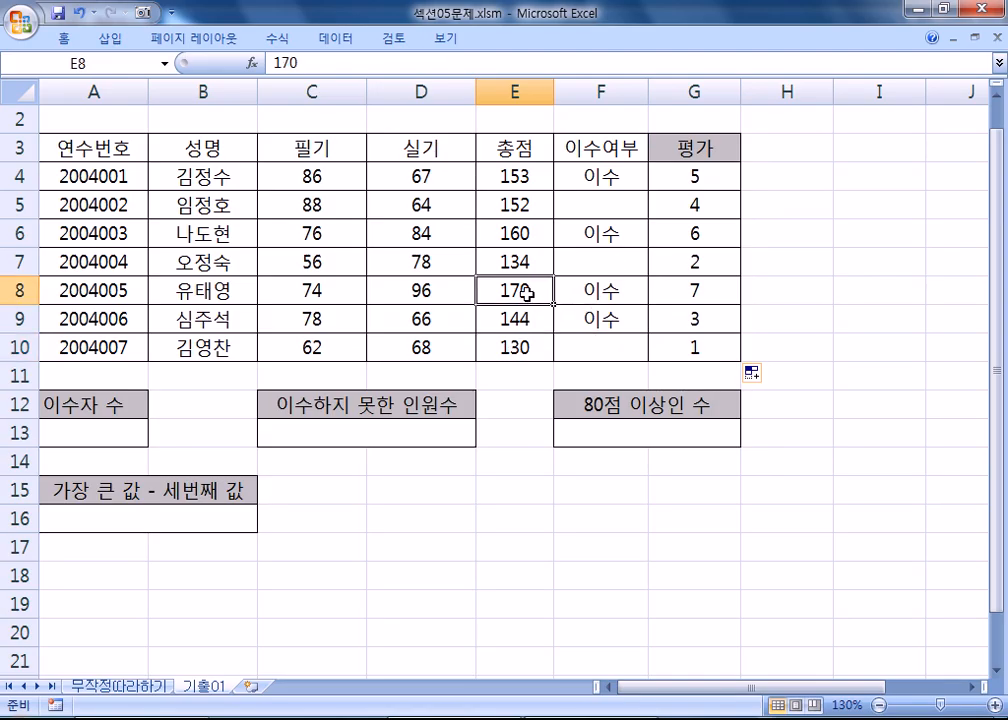
Step: Clear the 평가 ranks in G4:G10 and begin a new RANK formula in G4 with E4 and the range E4:E10
{"action": "left_click_drag", "start_coordinate": [689, 182], "coordinate": [684, 345]}
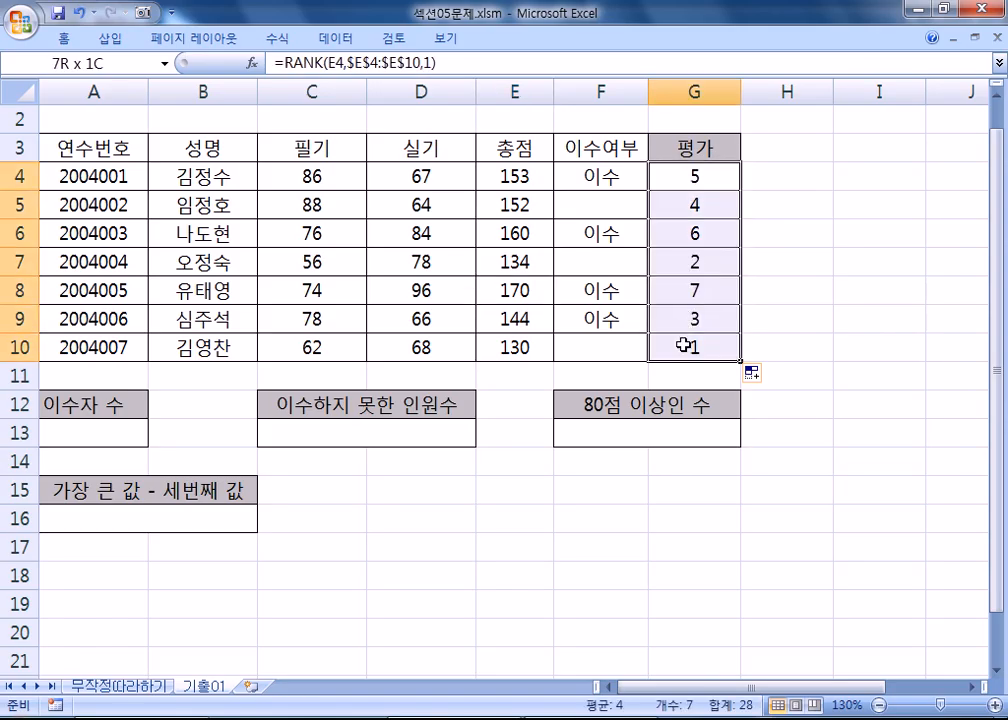
{"action": "key", "text": "Delete"}
{"action": "left_click", "coordinate": [694, 177]}
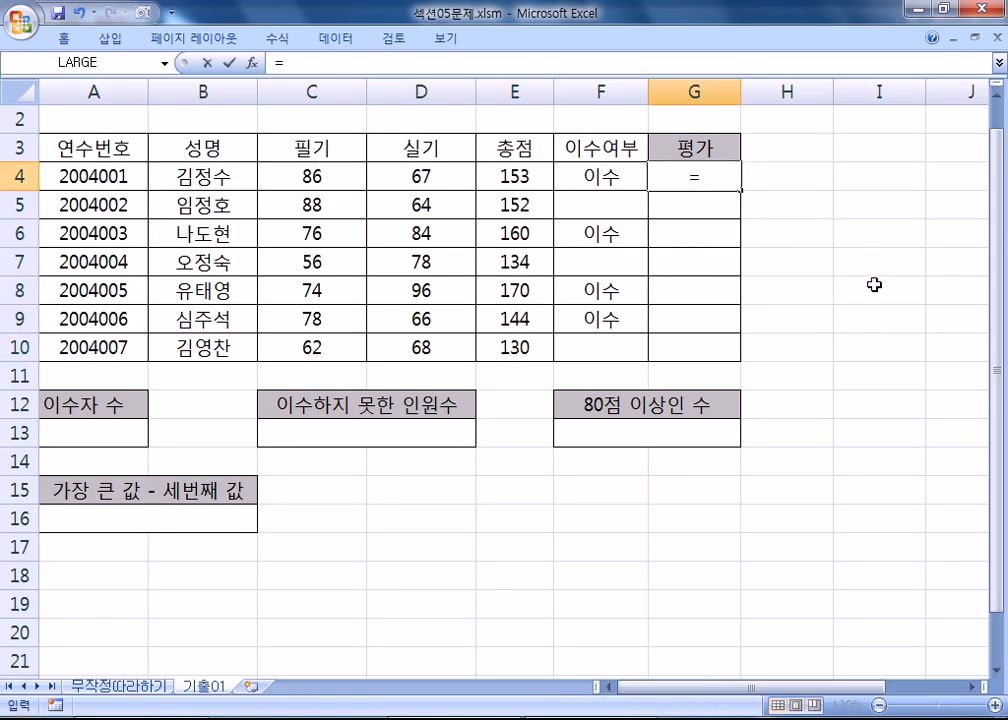
{"action": "type", "text": "RANK"}
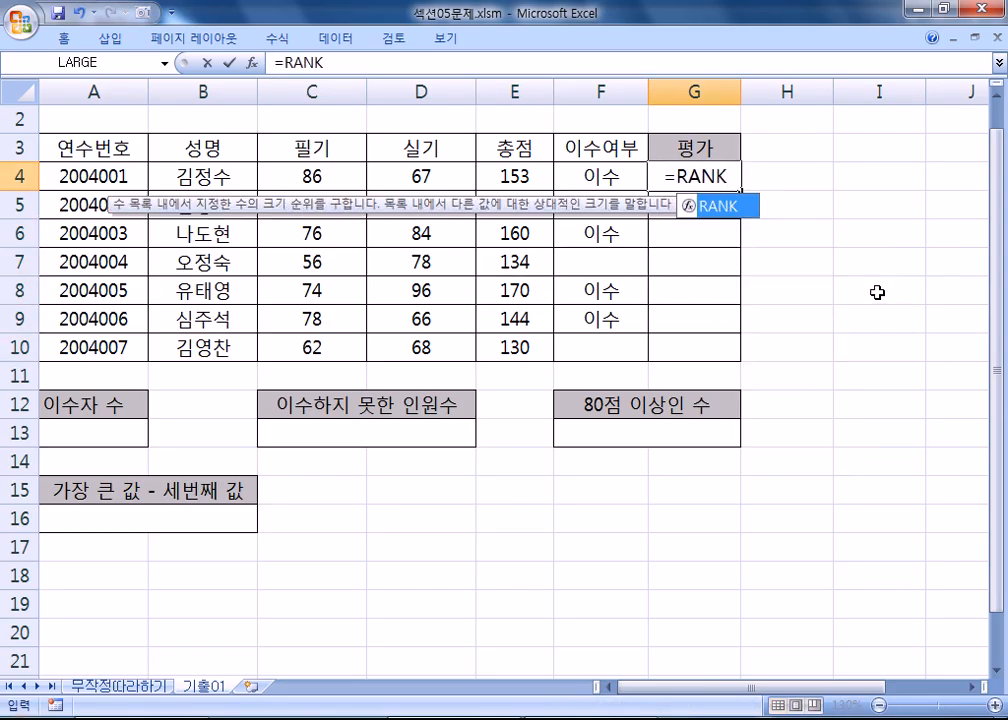
{"action": "type", "text": "("}
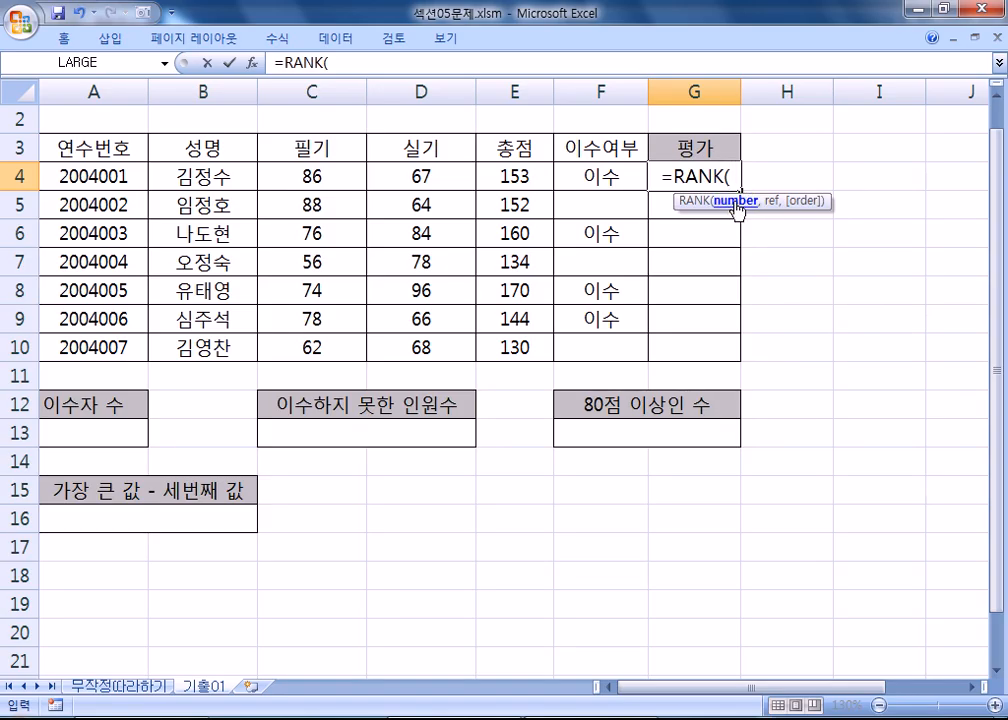
{"action": "left_click", "coordinate": [518, 176]}
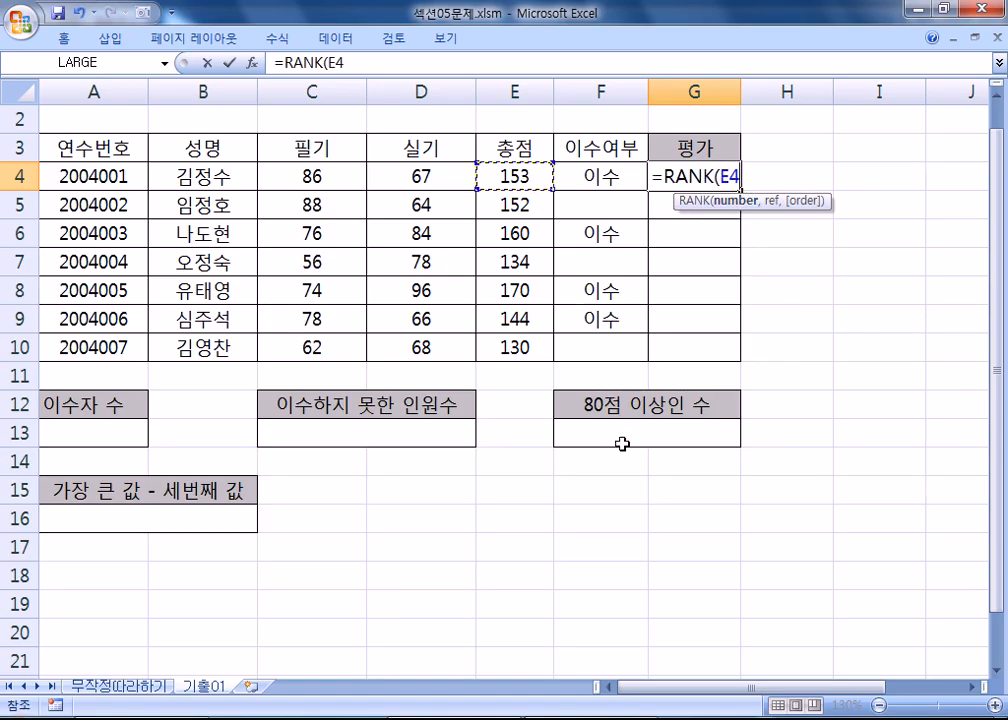
{"action": "type", "text": ","}
{"action": "left_click_drag", "start_coordinate": [518, 176], "coordinate": [514, 346]}
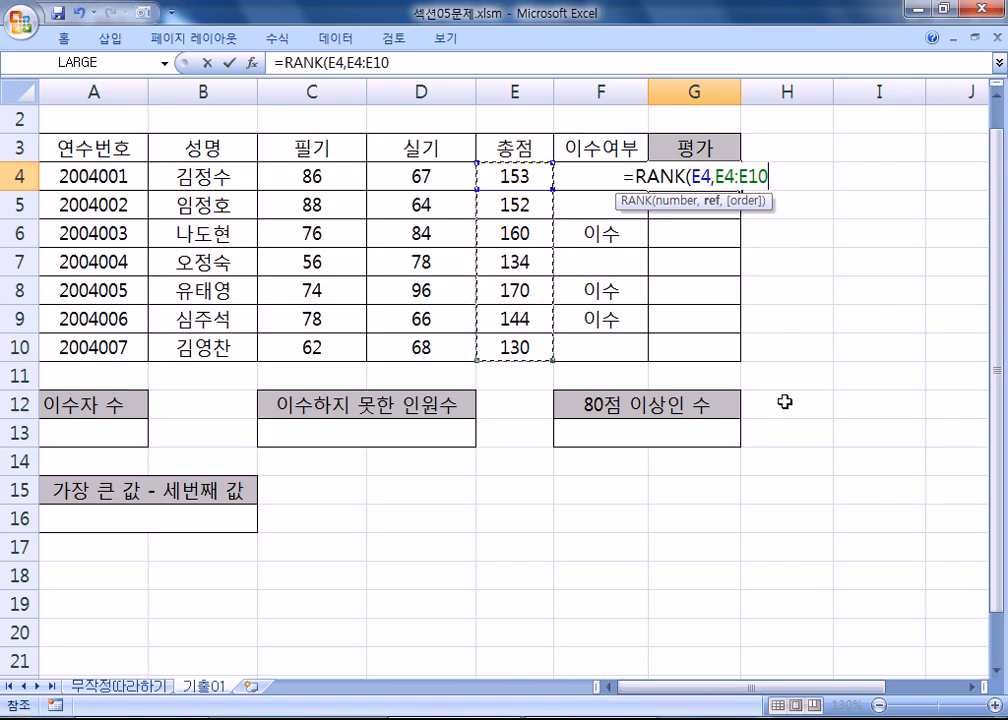
Step: Switch E4:E10 in the G4 RANK formula through the absolute, mixed and relative forms, settling on $E$4:$E$10
{"action": "key", "text": "F4"}
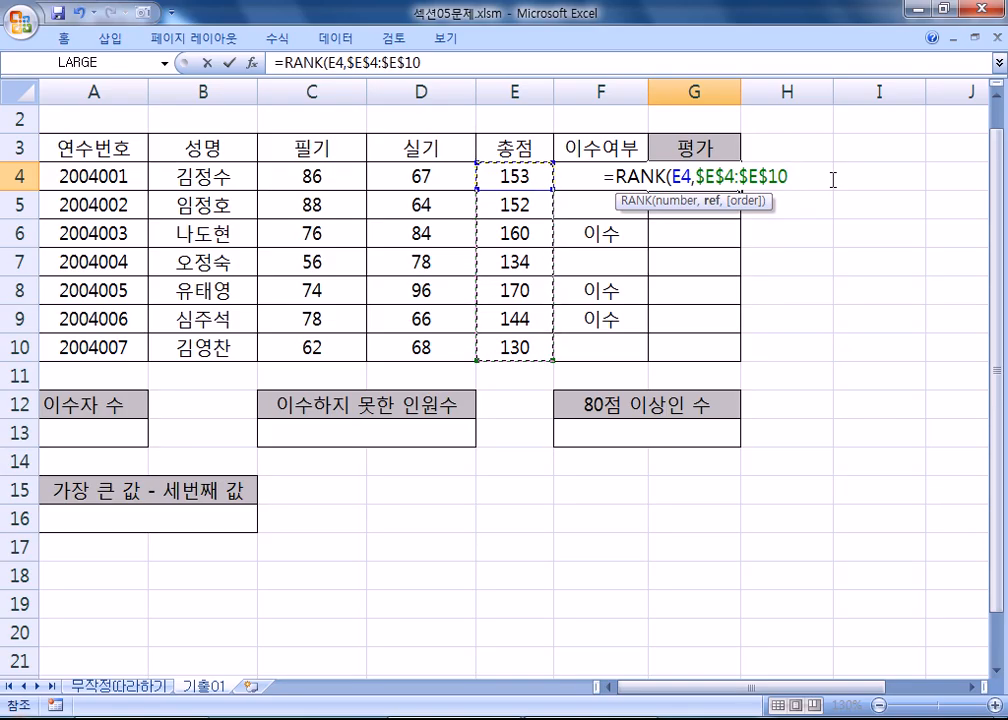
{"action": "key", "text": "F4"}
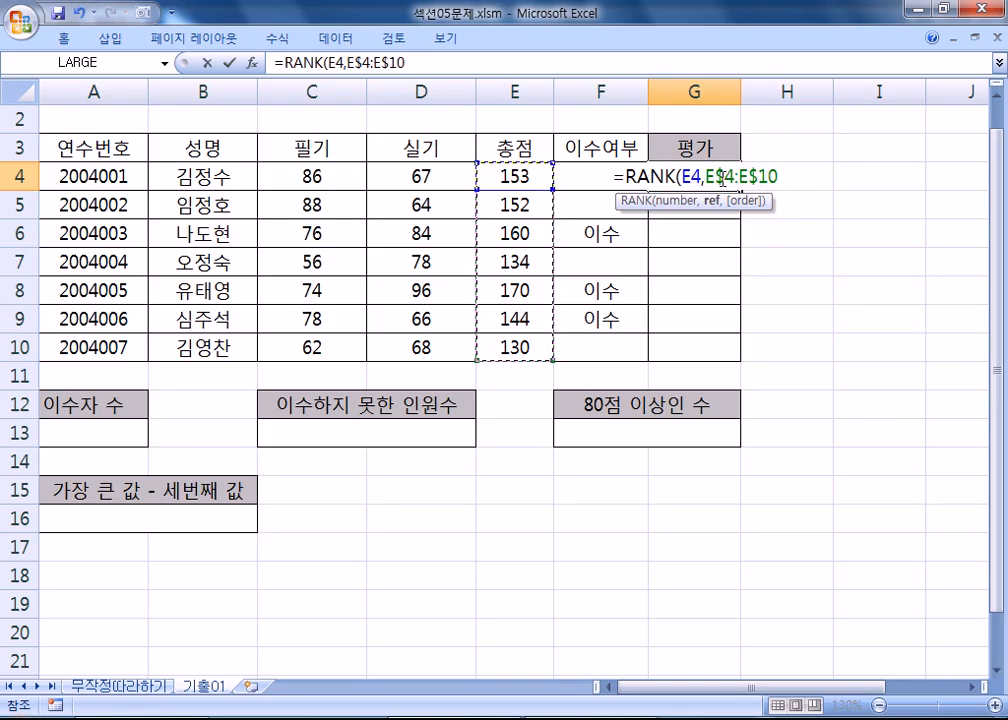
{"action": "key", "text": "F4"}
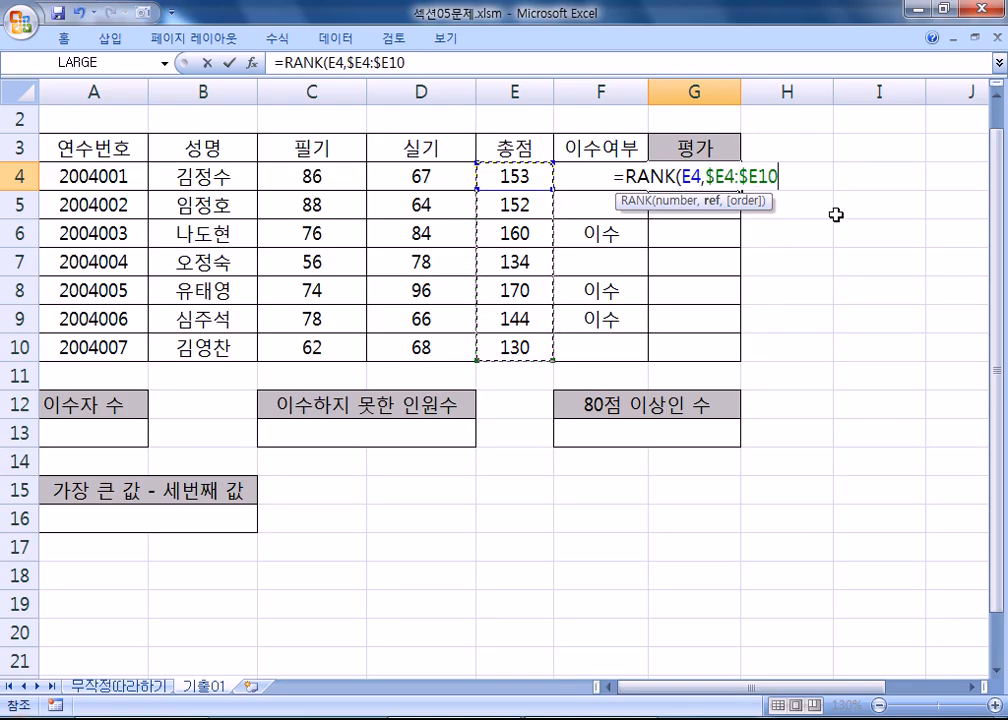
{"action": "key", "text": "F4"}
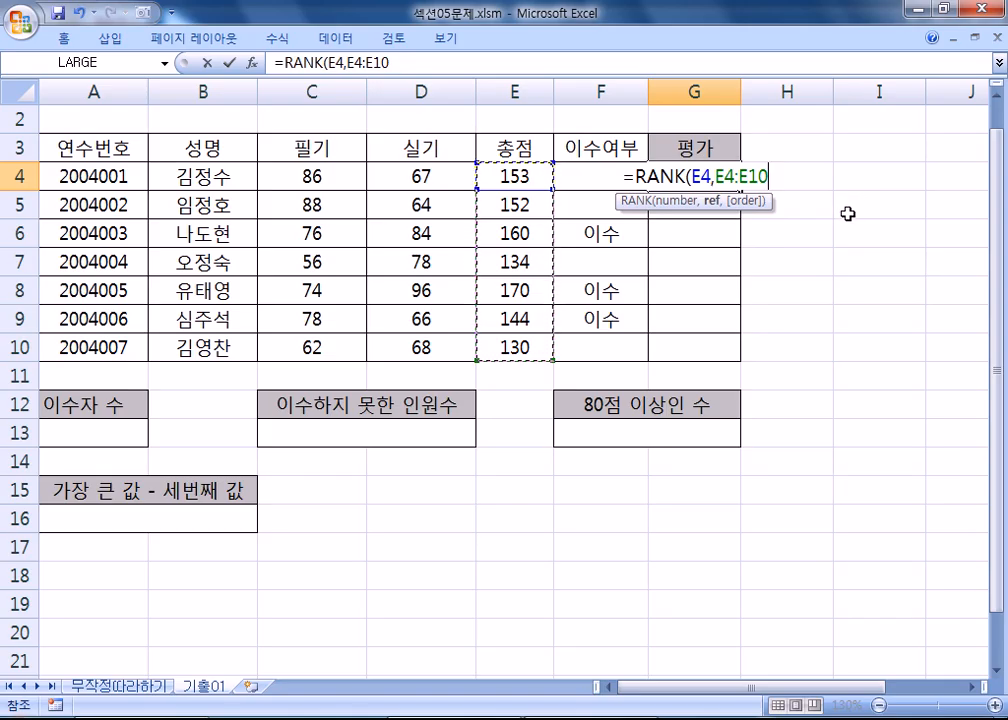
{"action": "key", "text": "F4"}
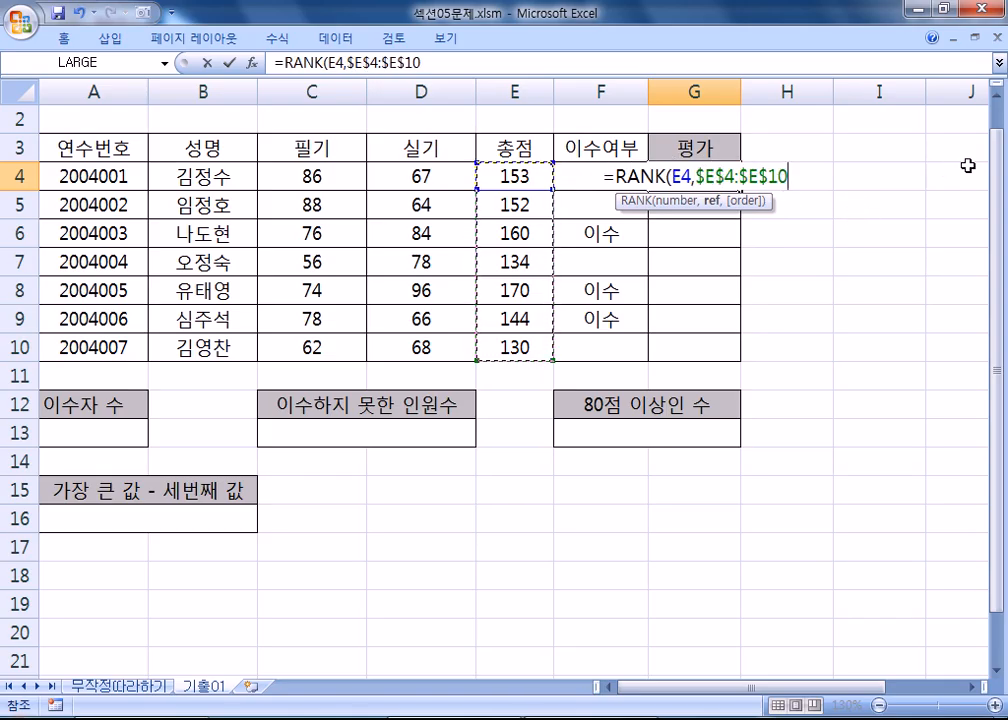
Step: Choose order 1 (오름차순) for the ranking and close the G4 formula as =RANK(E4,$E$4:$E$10,1)
{"action": "type", "text": ","}
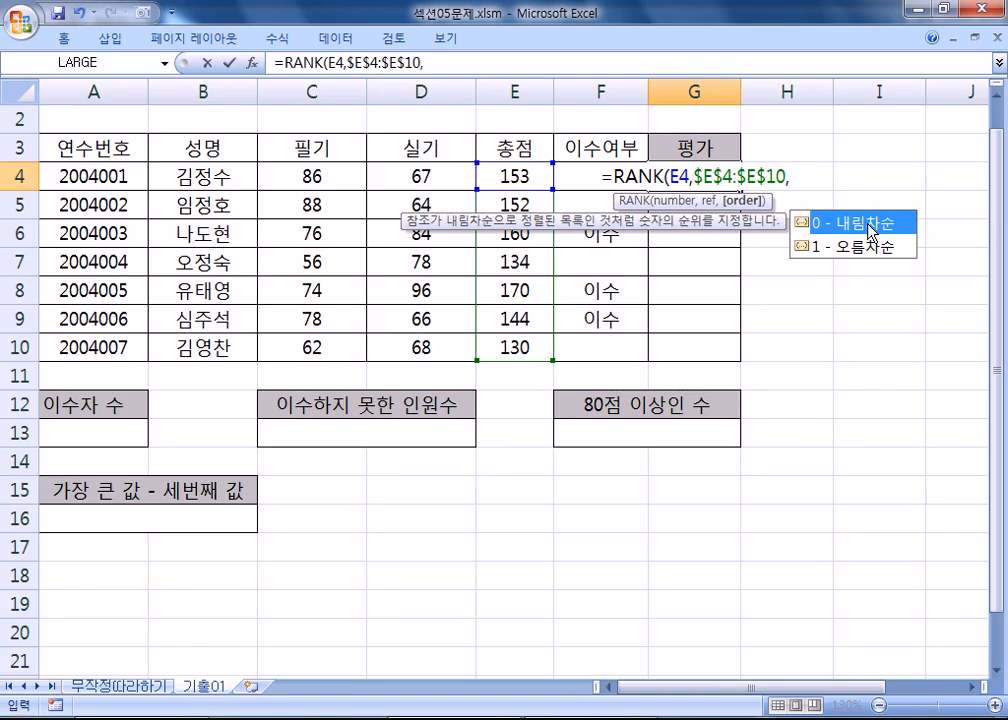
{"action": "left_click", "coordinate": [881, 249]}
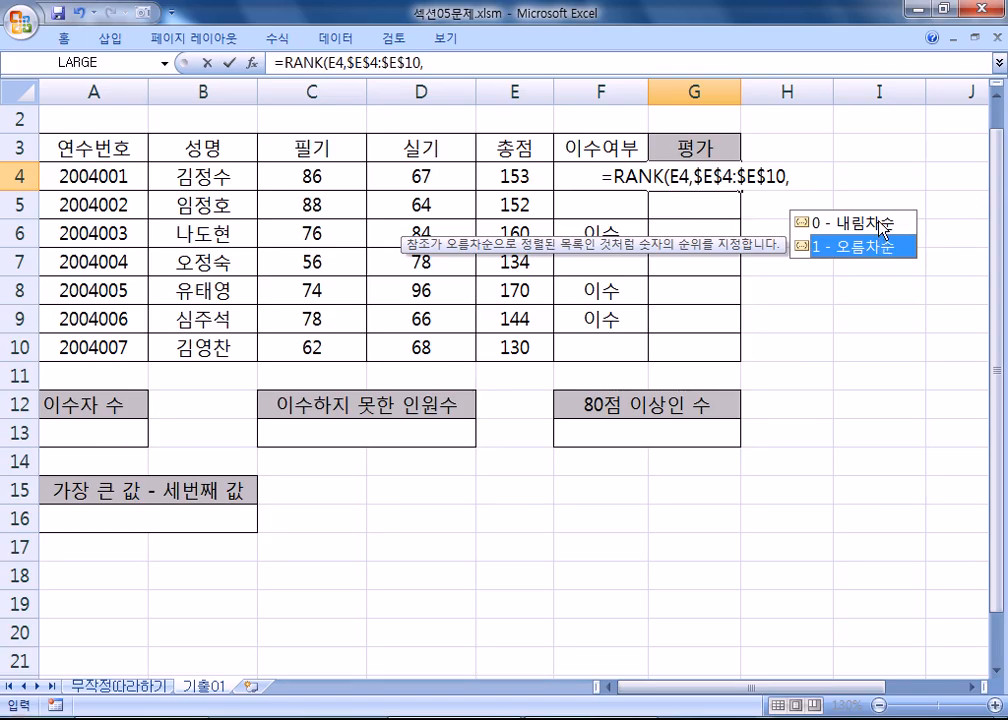
{"action": "left_click", "coordinate": [814, 231]}
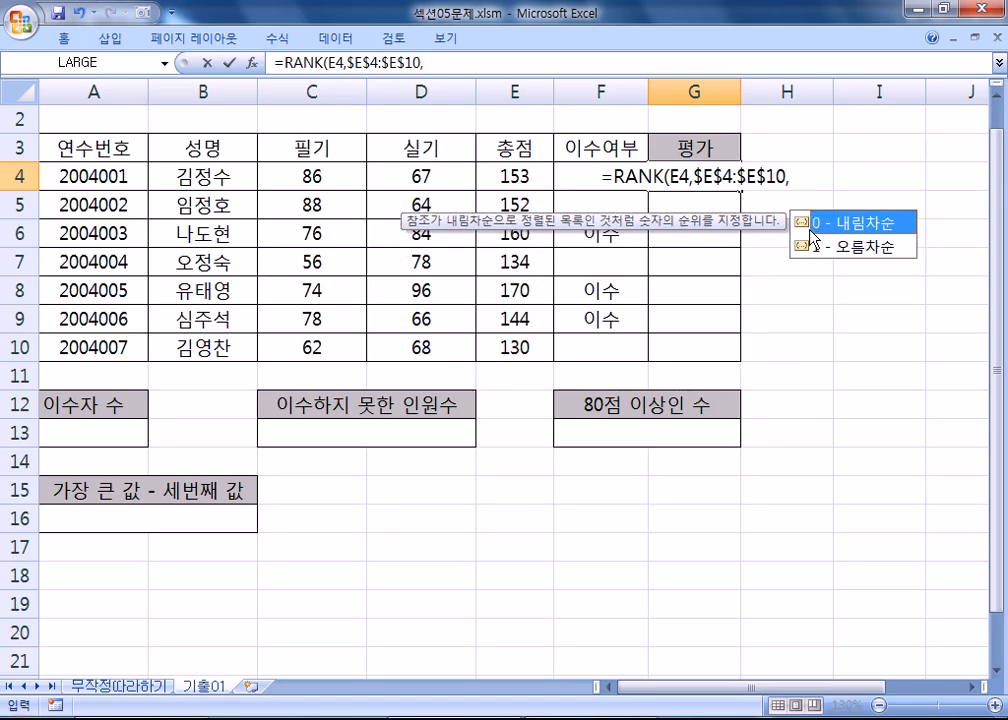
{"action": "left_click", "coordinate": [846, 250]}
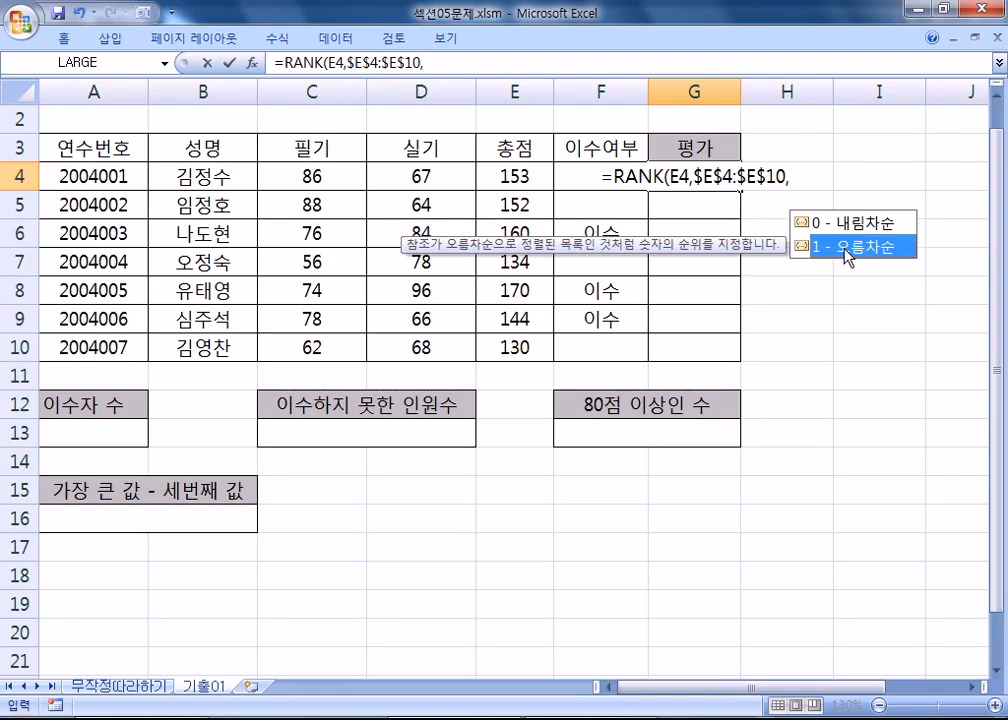
{"action": "double_click", "coordinate": [846, 248]}
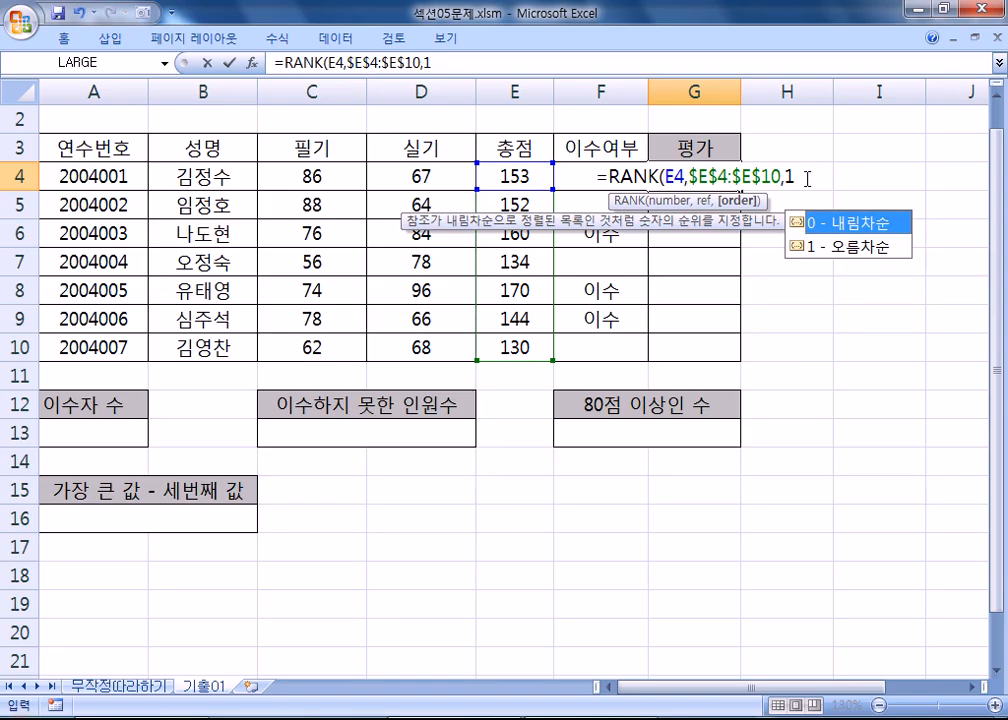
{"action": "type", "text": ")"}
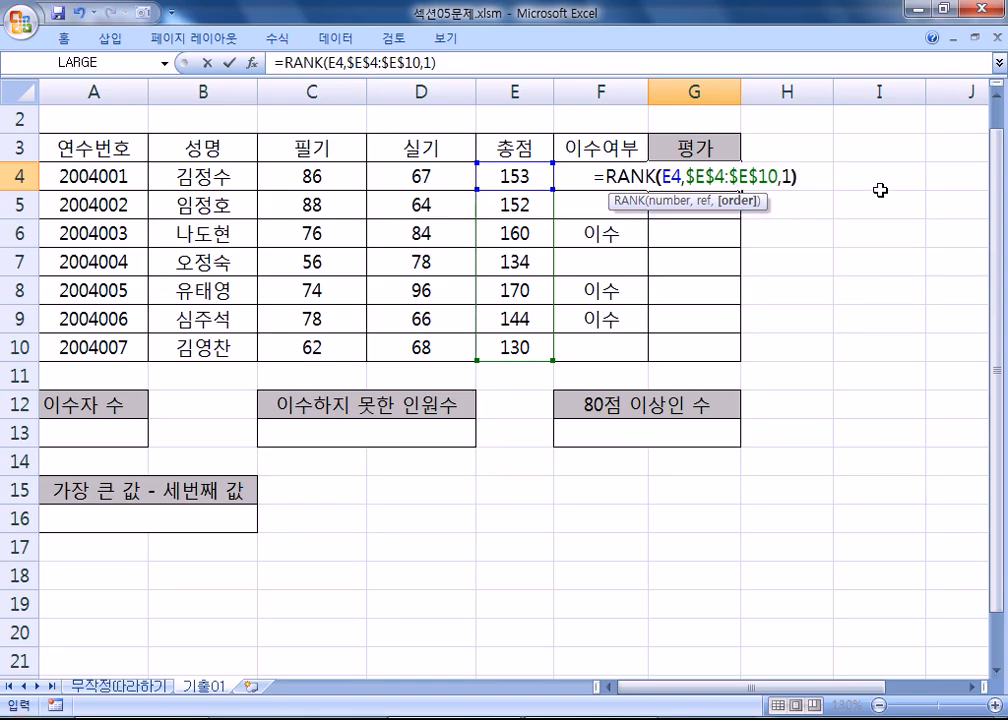
{"action": "key", "text": "Return"}
Step: Copy the full text of the RANK formula in G4 and switch to Notepad
{"action": "left_click", "coordinate": [686, 184]}
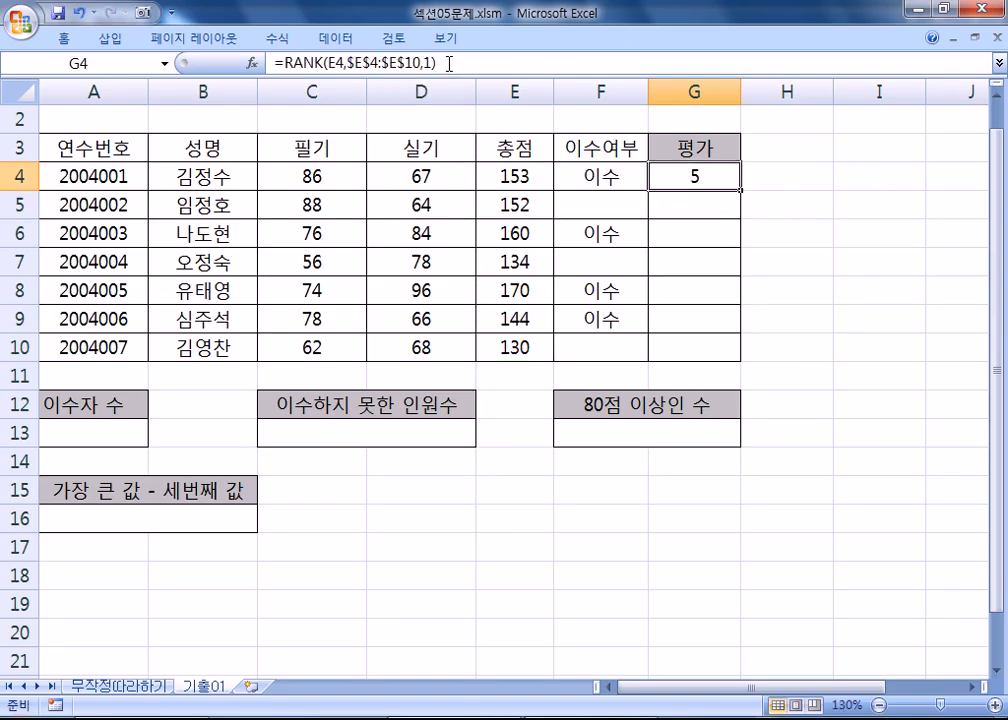
{"action": "left_click_drag", "start_coordinate": [449, 64], "coordinate": [272, 63]}
{"action": "key", "text": "ctrl+c"}
{"action": "key", "text": "alt+Tab"}
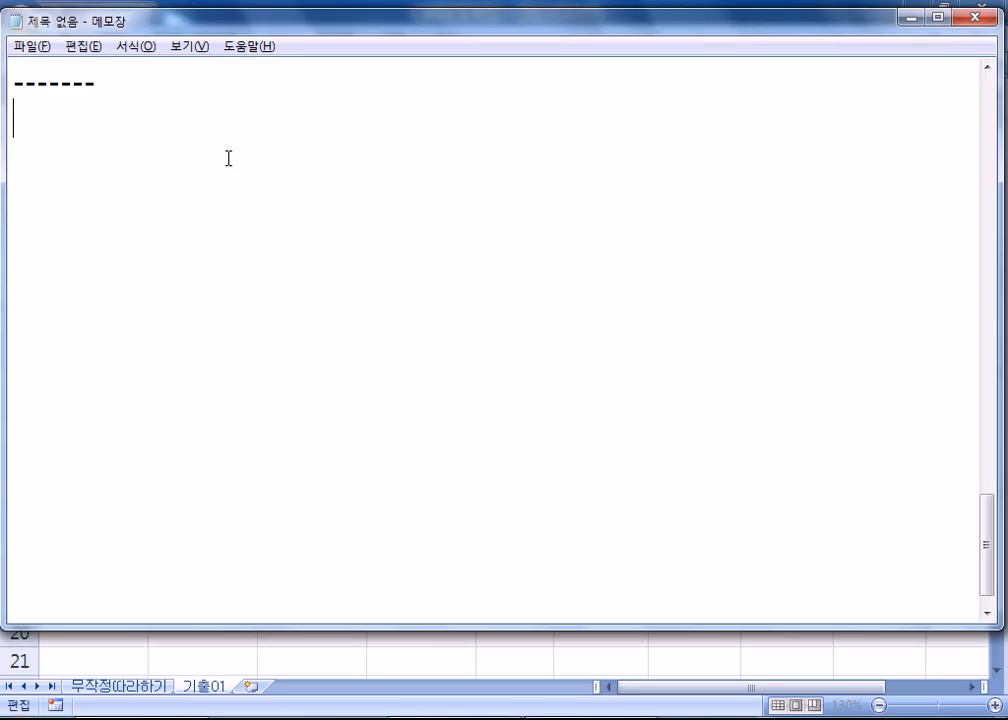
Step: Write the heading "1번)" under the dashed line, followed by the description "총점을 기준으로 순위를 결정"
{"action": "type", "text": "CH"}
{"action": "key", "text": "BackSpace"}
{"action": "key", "text": "BackSpace"}
{"action": "type", "text": "1번)"}
{"action": "key", "text": "Return"}
{"action": "type", "text": "총저ㅁ을 기준으로 "}
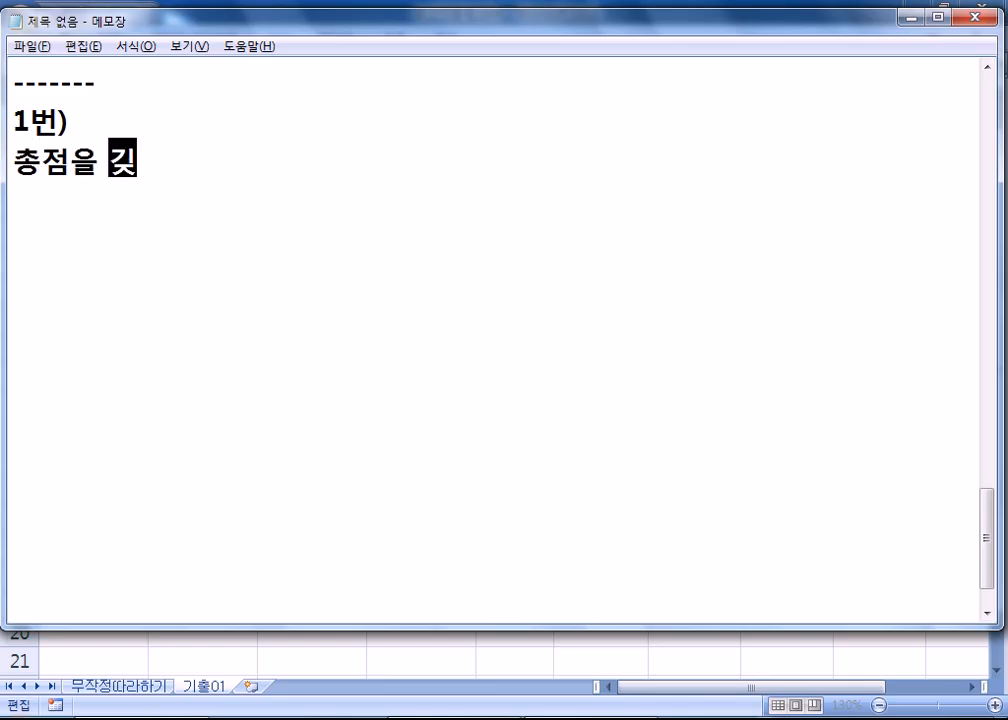
{"action": "type", "text": "순우"}
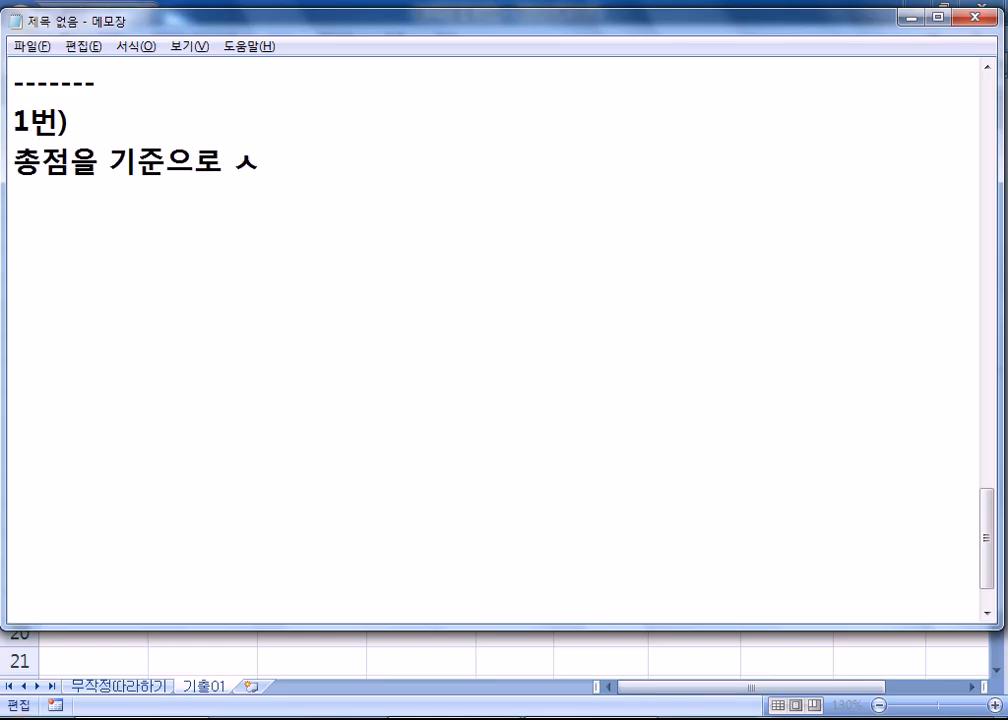
{"action": "type", "text": "ㅣ를 결정"}
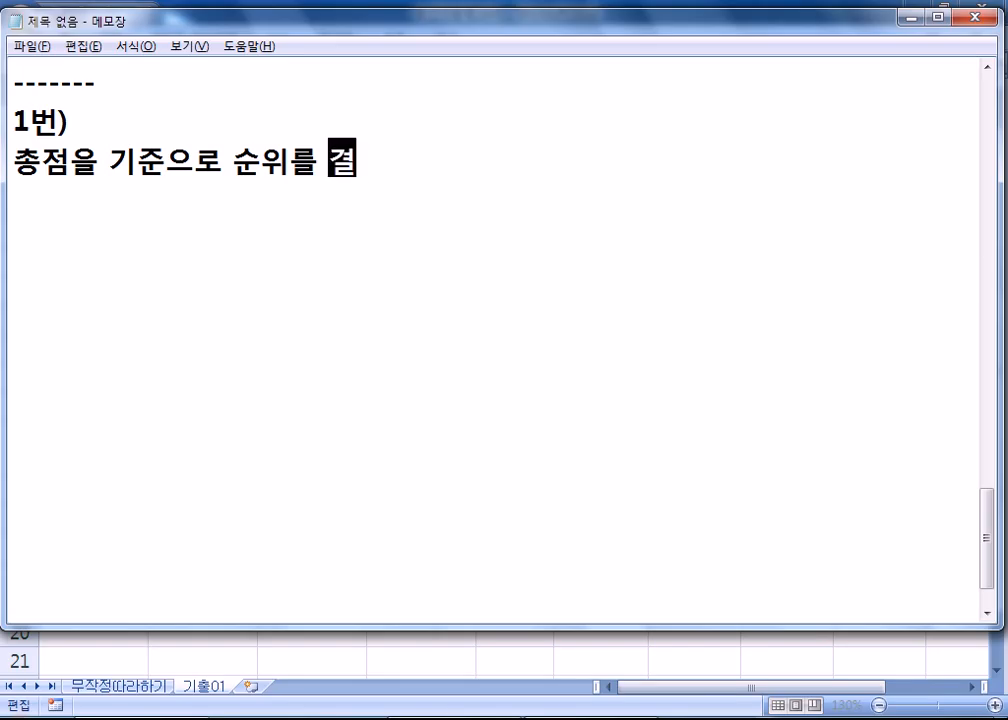
Step: Paste the copied RANK formula under the description and extend the description with ", 작은 값이 1등"
{"action": "key", "text": "Return"}
{"action": "key", "text": "ctrl+v"}
{"action": "key", "text": "Up"}
{"action": "key", "text": "End"}
{"action": "type", "text": ", 작은 값이 1"}
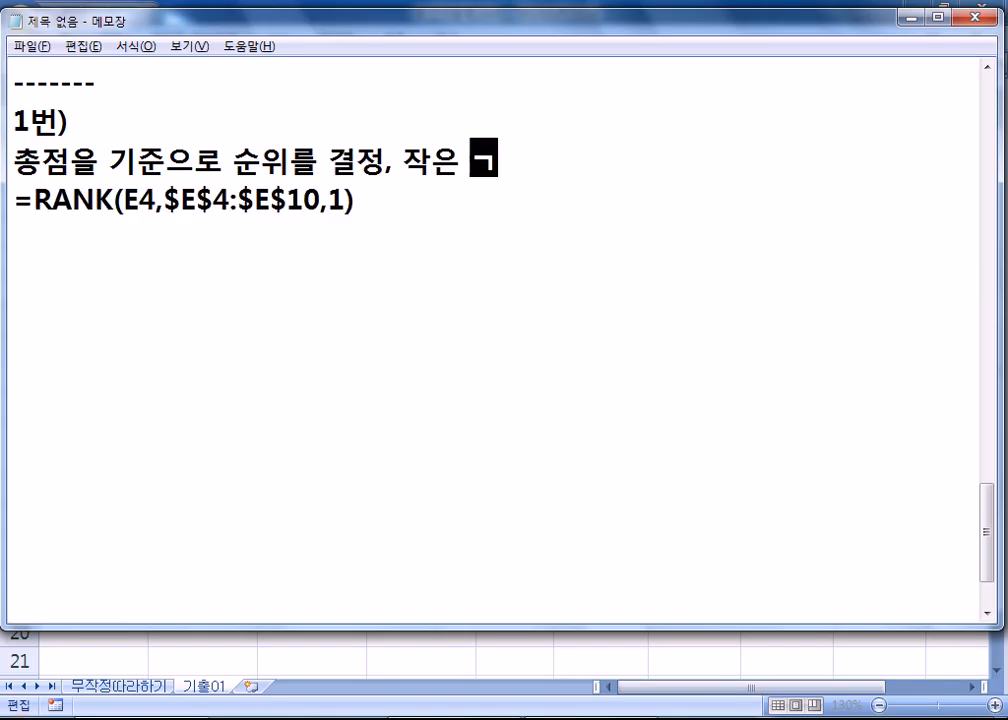
{"action": "type", "text": "등"}
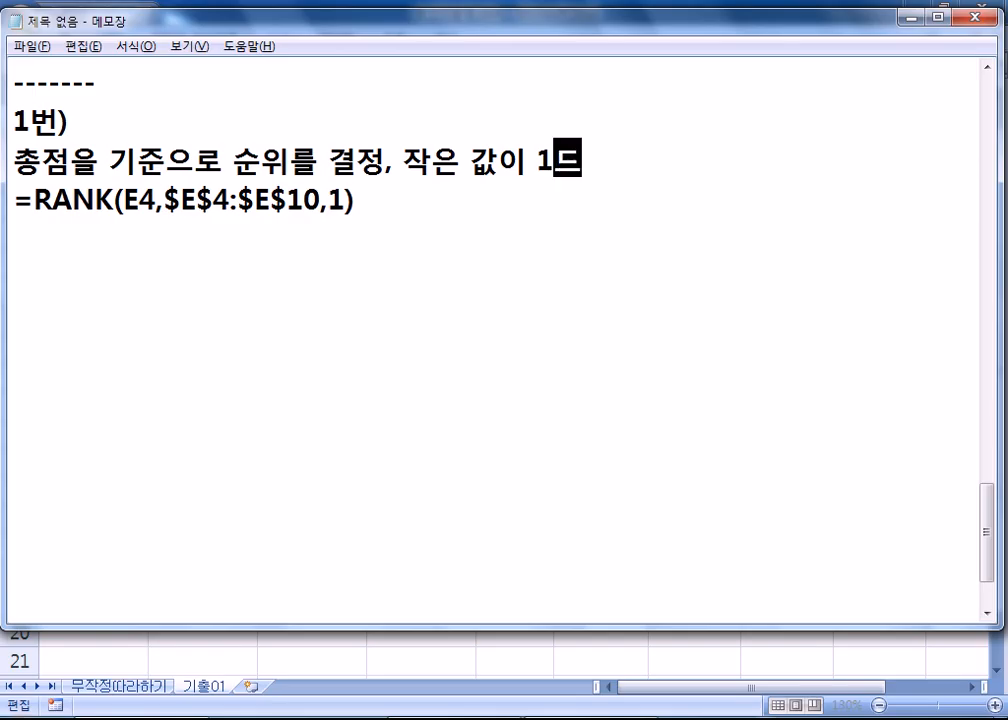
Step: Add the note "옵션 1 : 작은 값이 1등" below the pasted RANK formula
{"action": "double_click", "coordinate": [337, 201]}
{"action": "left_click", "coordinate": [357, 234]}
{"action": "type", "text": "옵션 1 : 작은 값이 1등"}
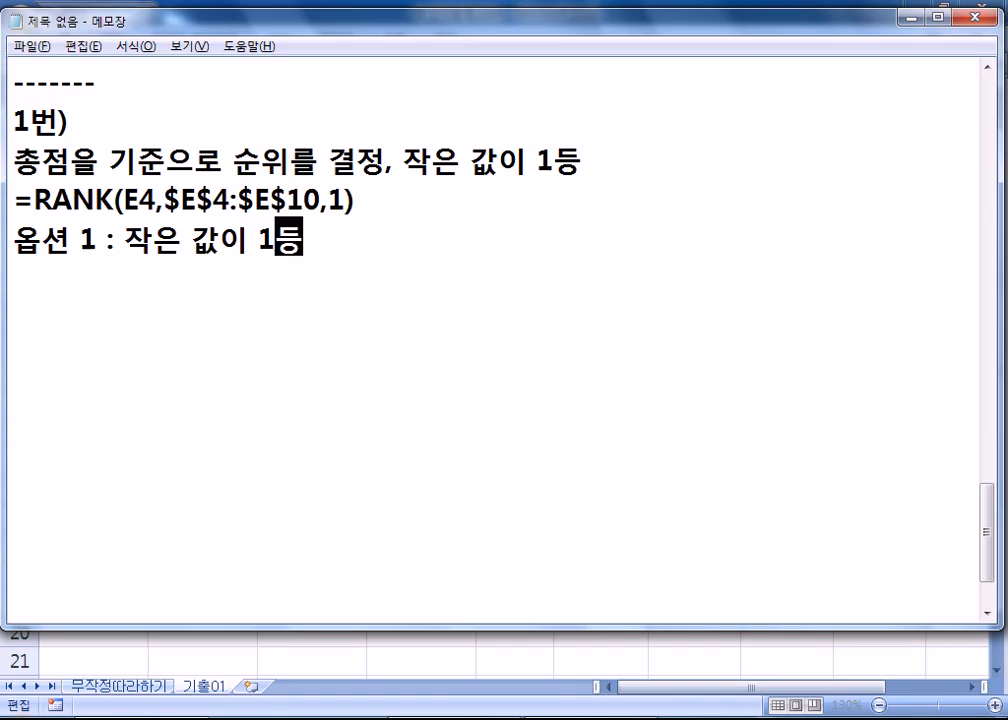
Step: Add a second option line reading "옵션 0 : 큰 값이 1등(생략 가능)" under the option 1 note
{"action": "key", "text": "Return"}
{"action": "key", "text": "Up"}
{"action": "key", "text": "shift+Down"}
{"action": "key", "text": "ctrl+c"}
{"action": "key", "text": "Down"}
{"action": "key", "text": "Up"}
{"action": "type", "text": "옵션 0 : 큰 값"}
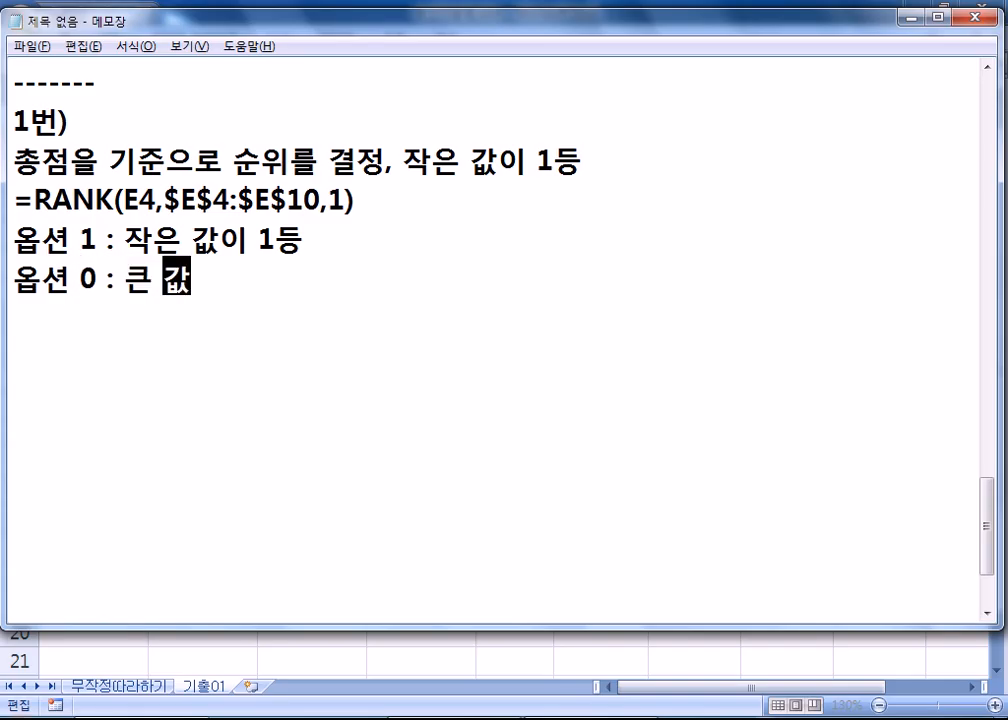
{"action": "type", "text": "이 1등(쇼0"}
{"action": "key", "text": "BackSpace"}
{"action": "key", "text": "BackSpace"}
{"action": "type", "text": "생략 가능)"}
Step: Leave a blank line below the option notes and enter the range E4:E10 on a new line
{"action": "left_click", "coordinate": [354, 234]}
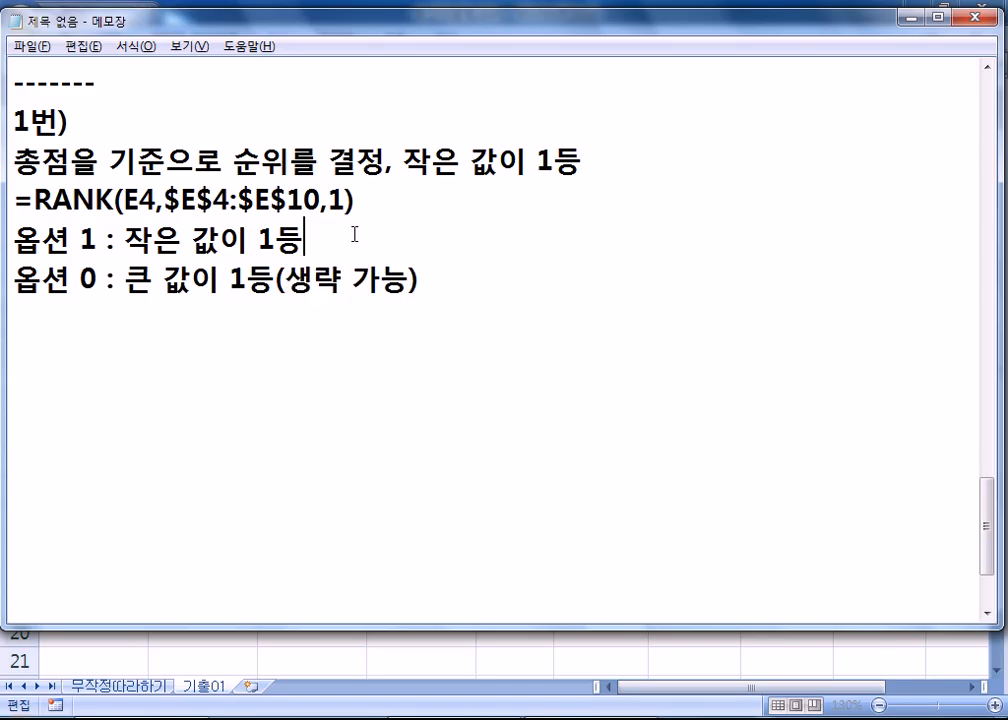
{"action": "key", "text": "End"}
{"action": "key", "text": "Down"}
{"action": "key", "text": "Down"}
{"action": "key", "text": "Down"}
{"action": "key", "text": "Return"}
{"action": "type", "text": "D4"}
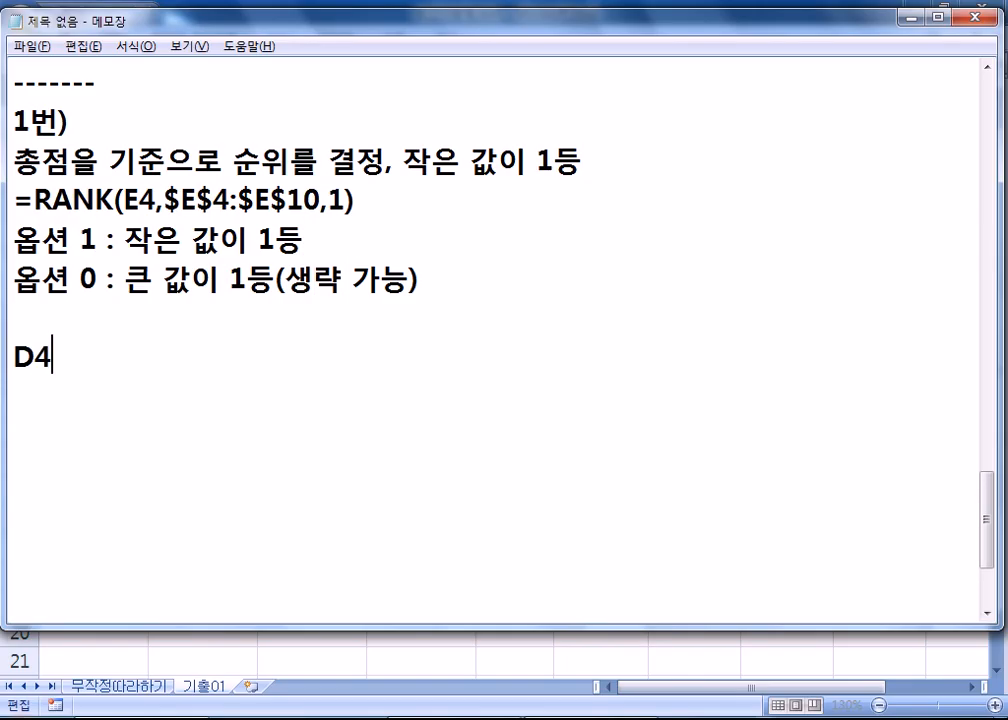
{"action": "key", "text": "BackSpace"}
{"action": "type", "text": "3"}
{"action": "key", "text": "BackSpace"}
{"action": "key", "text": "BackSpace"}
{"action": "type", "text": "E4:"}
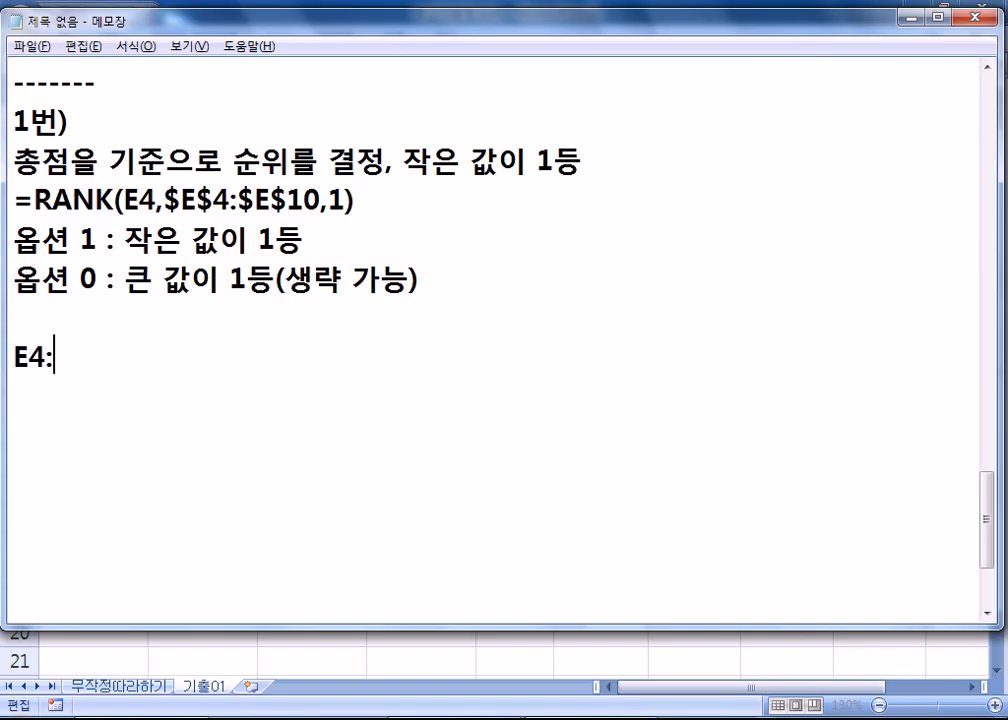
{"action": "type", "text": "D10"}
{"action": "key", "text": "BackSpace"}
{"action": "key", "text": "Left"}
{"action": "key", "text": "Left"}
{"action": "type", "text": "D"}
{"action": "key", "text": "BackSpace"}
{"action": "type", "text": "E"}
{"action": "key", "text": "Delete"}
{"action": "key", "text": "Right"}
{"action": "type", "text": "0"}
Step: Label the range E4:E10 in the notes with " : 상대적 주소표기방법"
{"action": "type", "text": " : 상재"}
{"action": "key", "text": "BackSpace"}
{"action": "key", "text": "BackSpace"}
{"action": "type", "text": "대적 주소"}
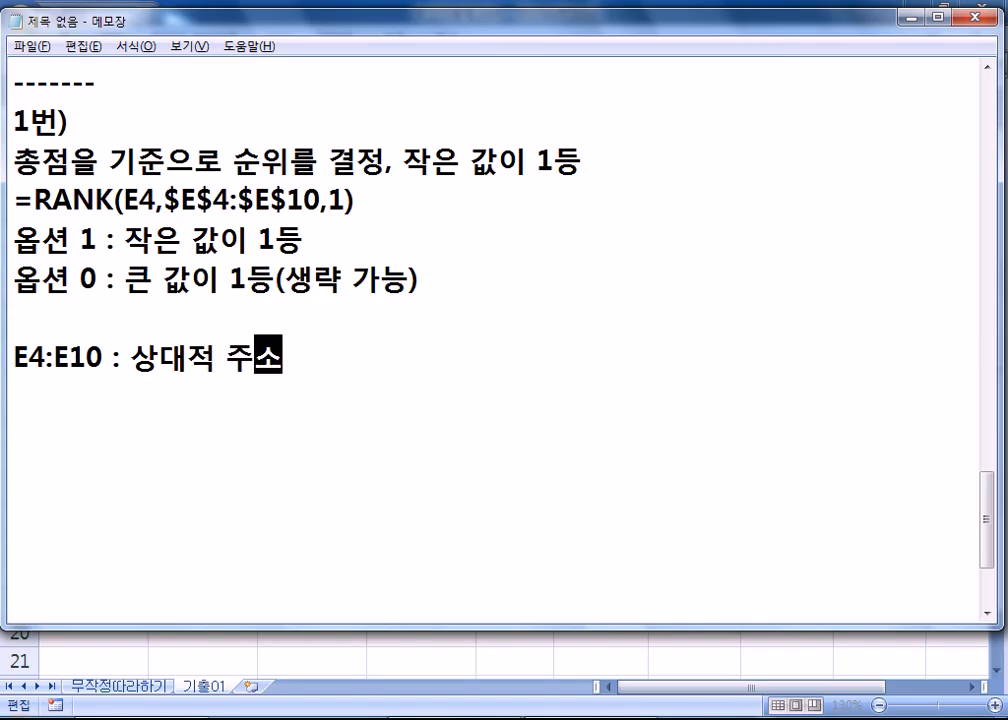
{"action": "type", "text": "표기방법"}
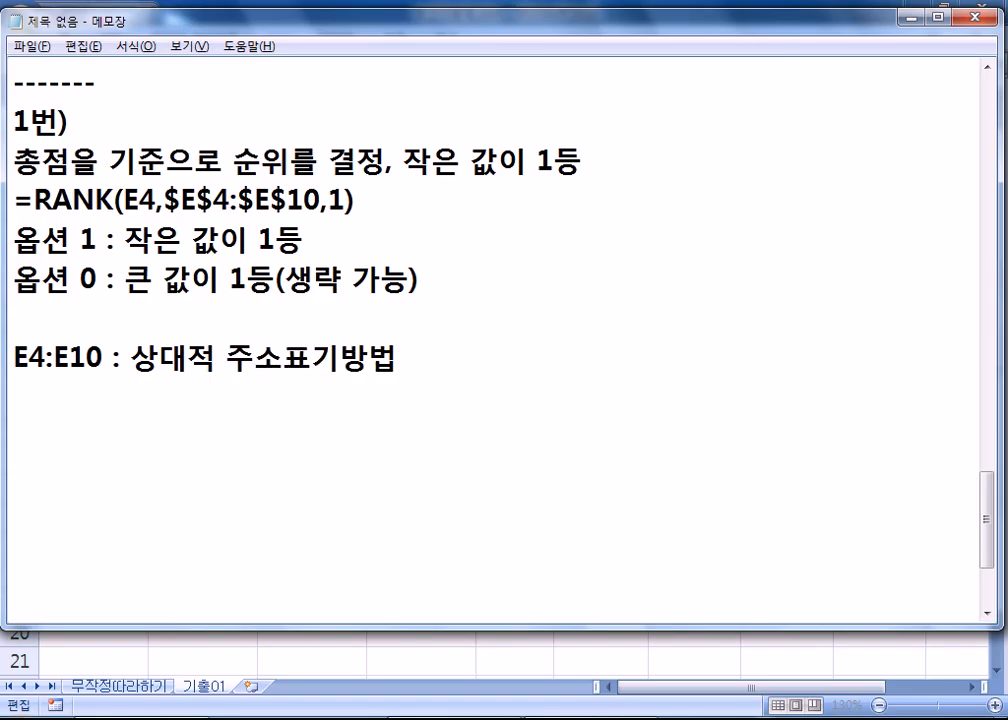
Step: Add the line "$E$4 : 절대적" under the relative address note
{"action": "key", "text": "Return"}
{"action": "type", "text": "E"}
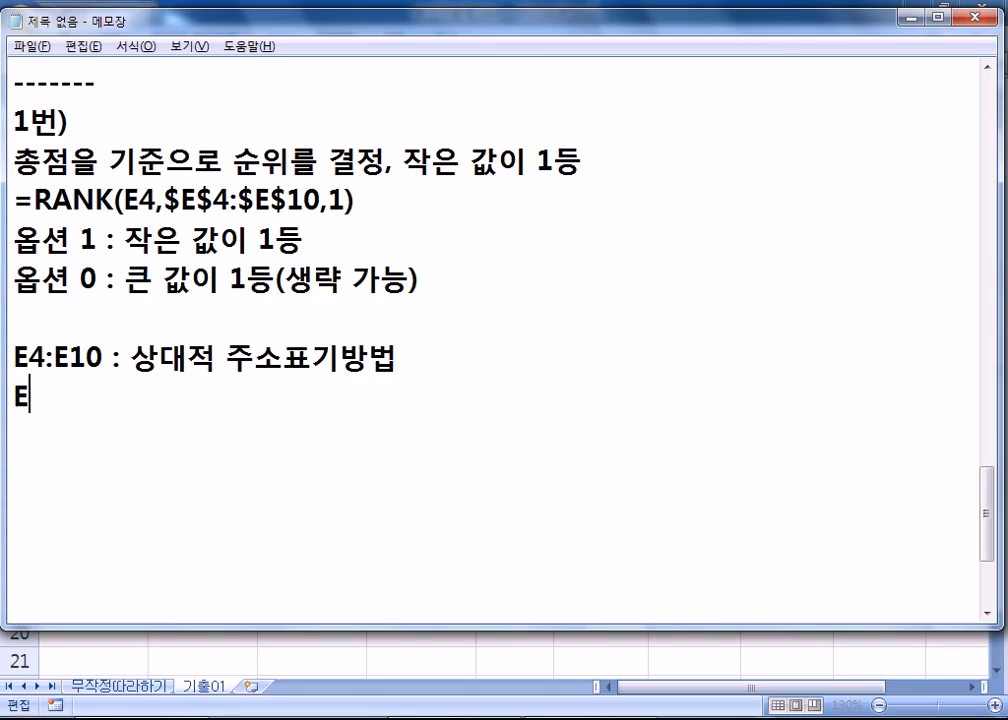
{"action": "type", "text": "4"}
{"action": "key", "text": "Home"}
{"action": "type", "text": "$"}
{"action": "key", "text": "Right"}
{"action": "type", "text": "$"}
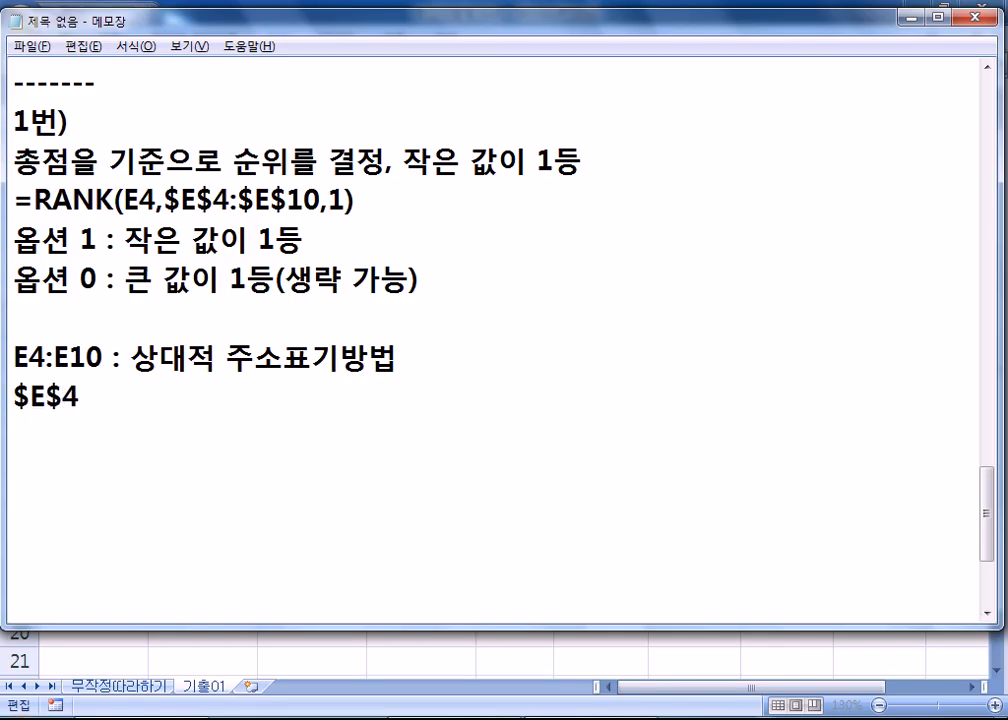
{"action": "type", "text": " : 절ㄷㅐ적"}
{"action": "key", "text": "Return"}
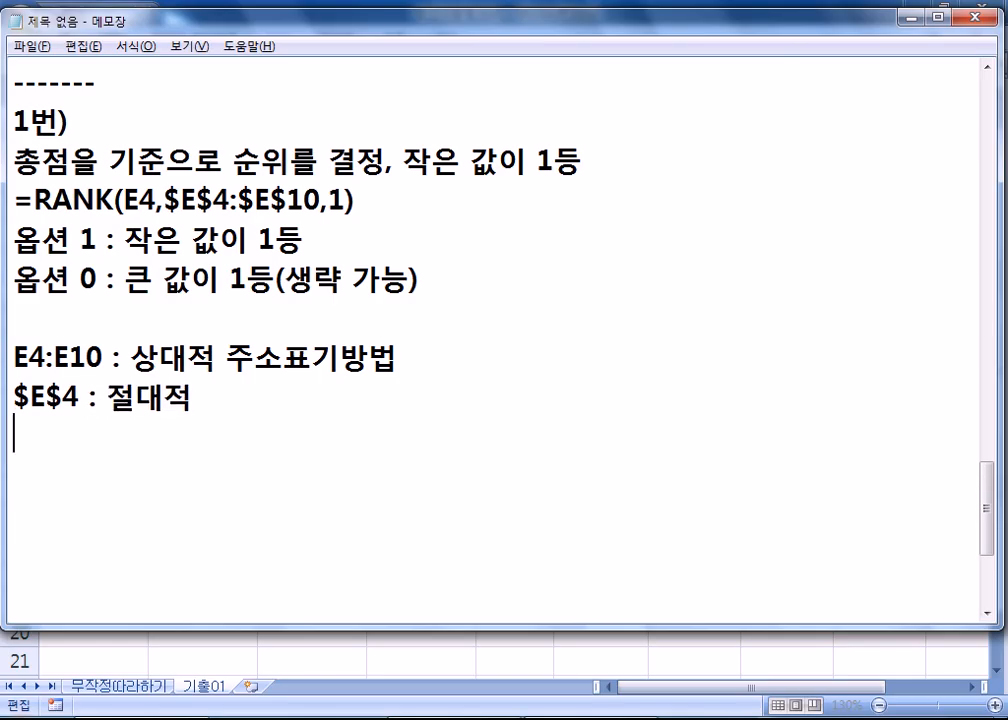
Step: Add the line "E$4, $E4 : 혼합적" under the absolute address note and highlight its two mixed references
{"action": "type", "text": "E$"}
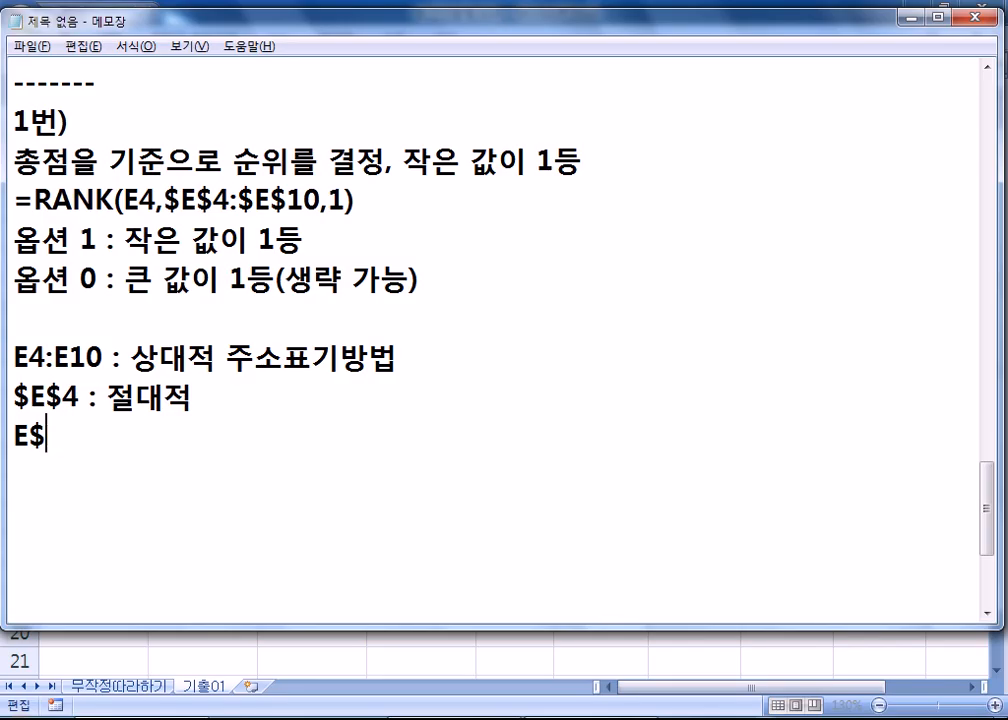
{"action": "type", "text": "4, $E4"}
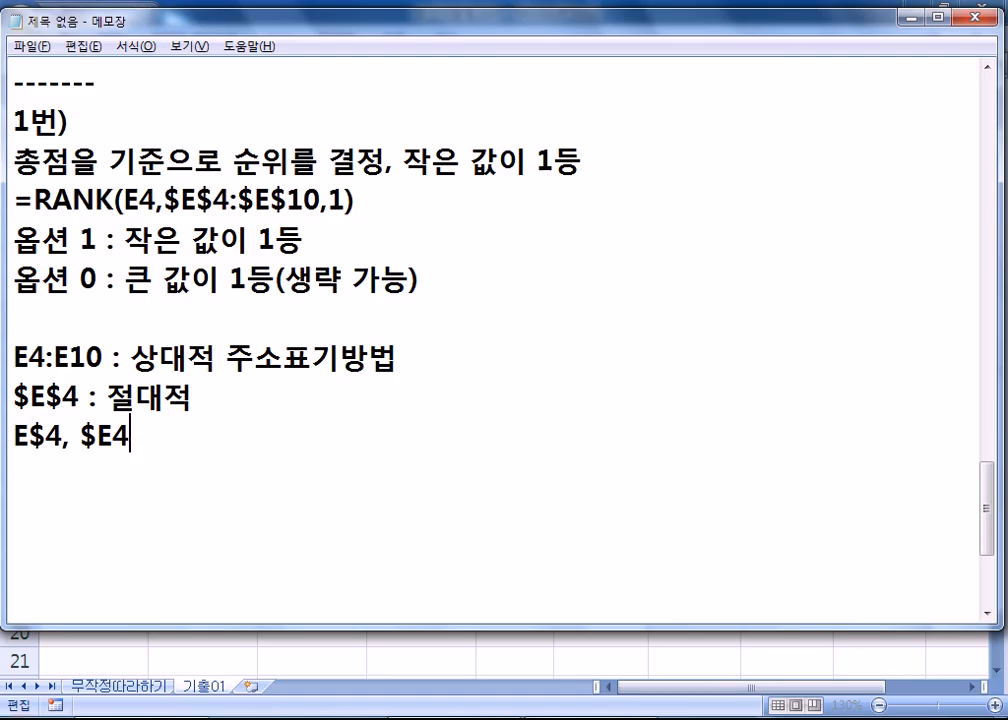
{"action": "left_click_drag", "start_coordinate": [31, 437], "coordinate": [14, 437]}
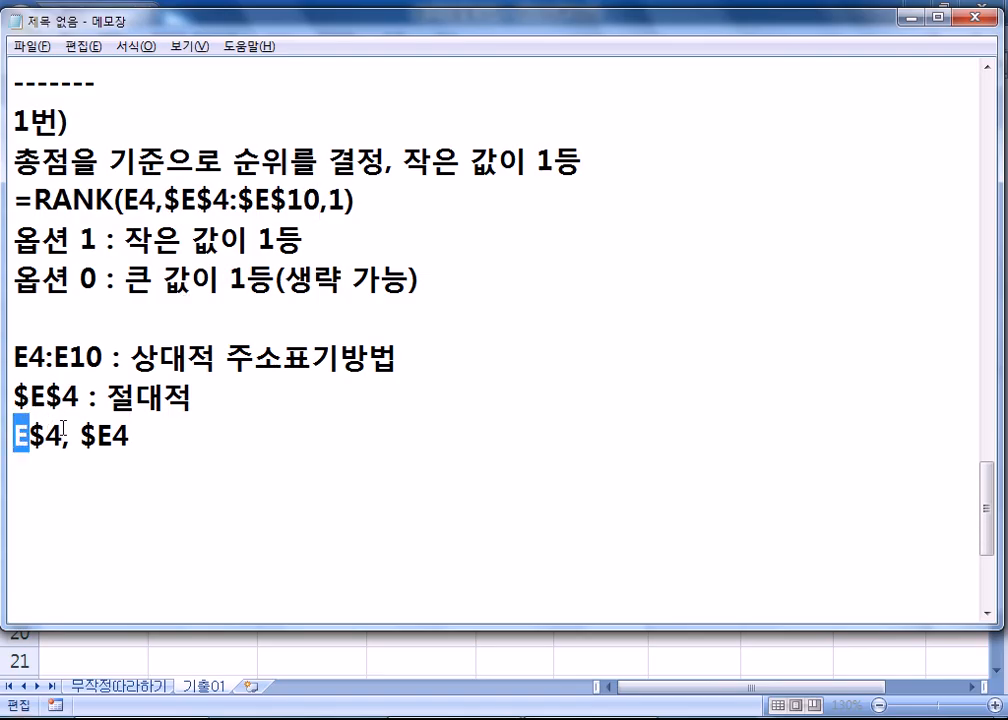
{"action": "mouse_move", "coordinate": [46, 357]}
{"action": "left_mouse_down"}
{"action": "mouse_move", "coordinate": [7, 356]}
{"action": "mouse_move", "coordinate": [39, 357]}
{"action": "left_mouse_up"}
{"action": "left_click", "coordinate": [30, 437]}
{"action": "left_click_drag", "start_coordinate": [30, 437], "coordinate": [81, 437]}
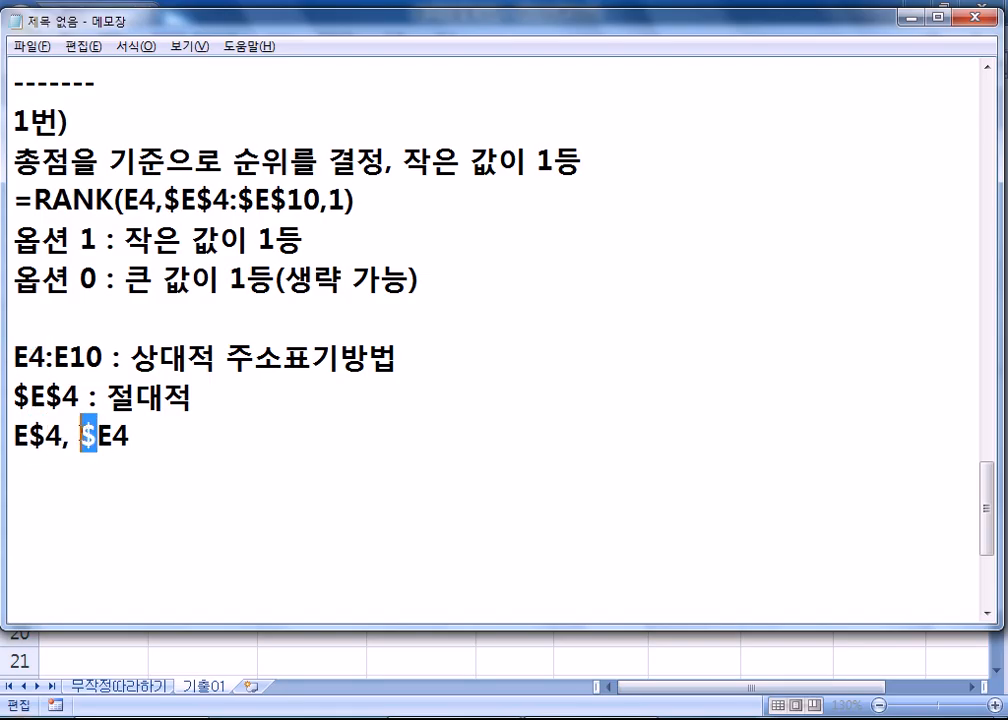
{"action": "key", "text": "End"}
{"action": "type", "text": ": g"}
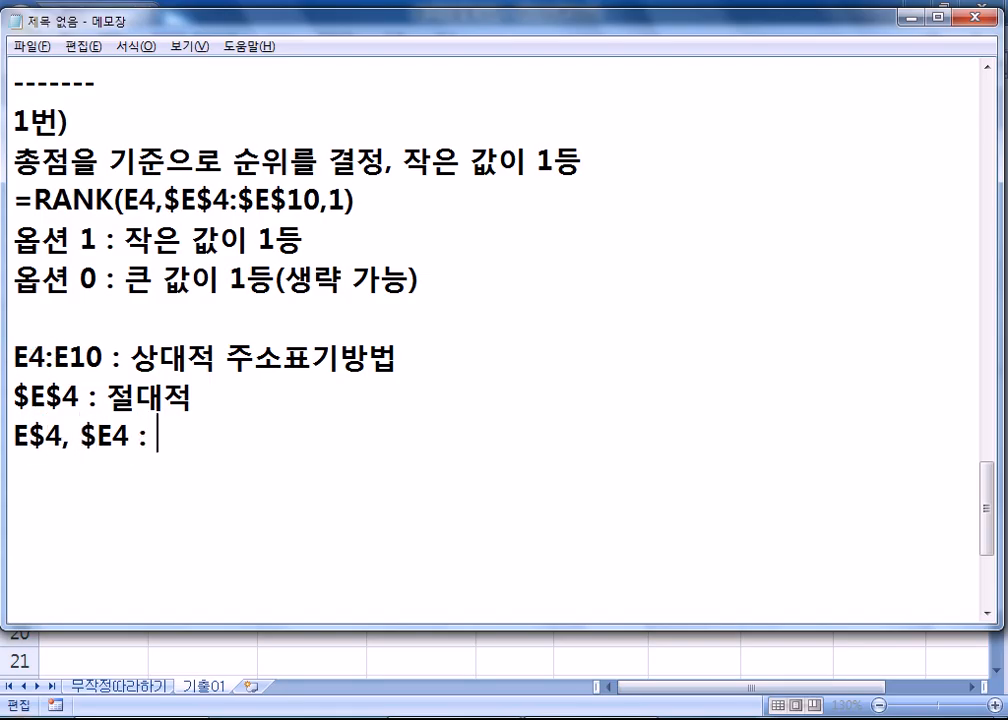
{"action": "key", "text": "BackSpace"}
{"action": "type", "text": "혼합적"}
{"action": "left_click_drag", "start_coordinate": [63, 437], "coordinate": [12, 432]}
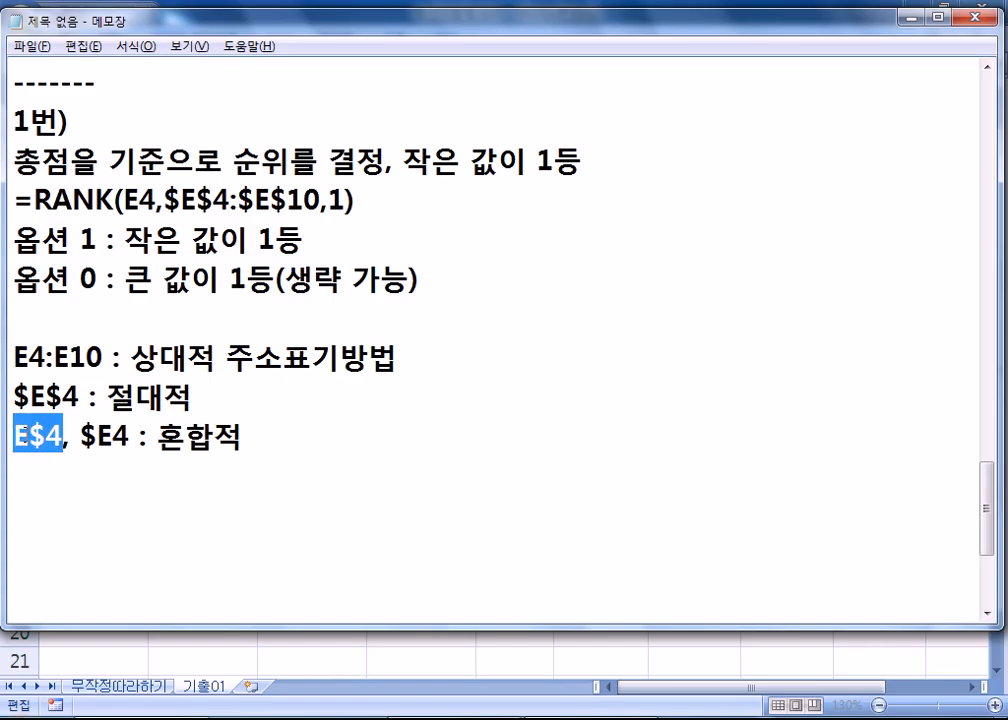
{"action": "left_click_drag", "start_coordinate": [80, 437], "coordinate": [132, 432]}
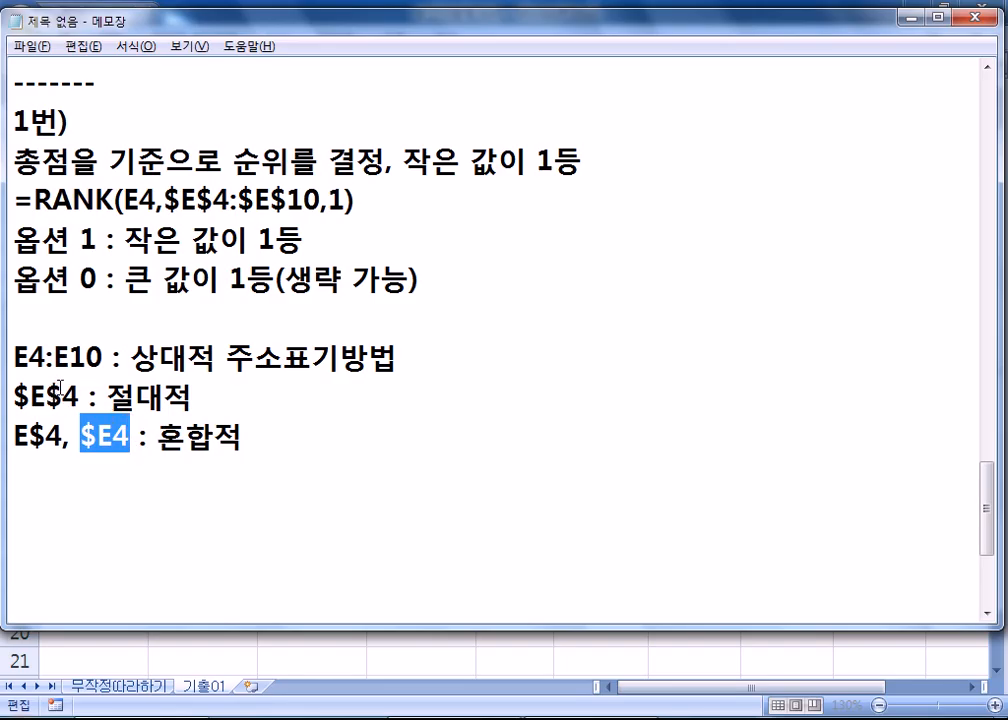
Step: Extend the absolute reference note to "$E$4:$E$10" and highlight the relative range and mixed reference for comparison
{"action": "left_click_drag", "start_coordinate": [295, 433], "coordinate": [5, 437]}
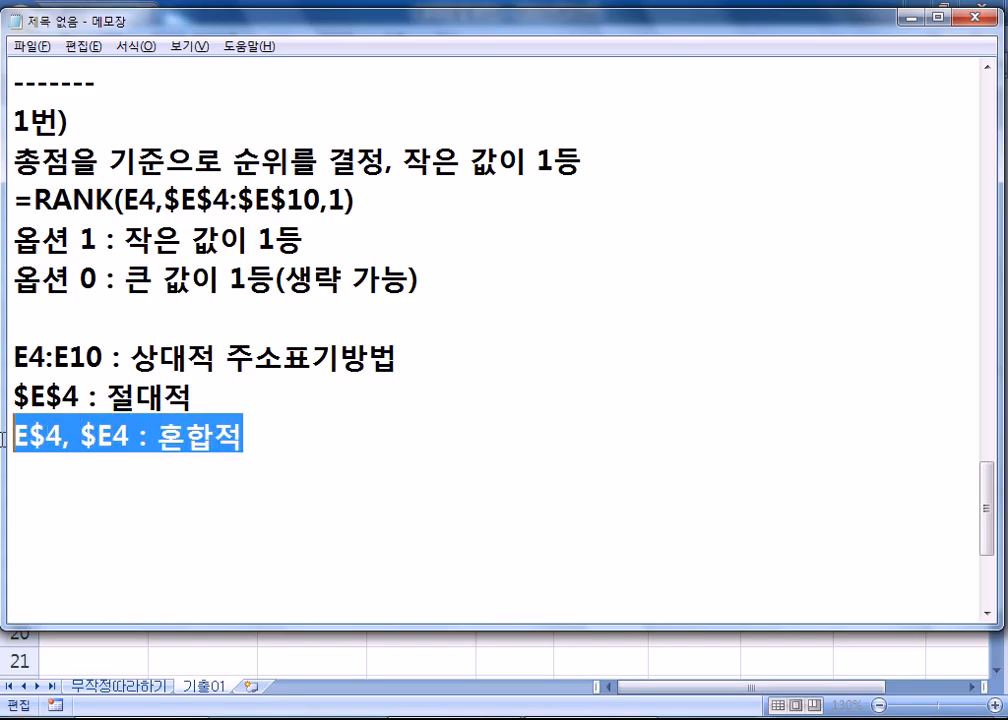
{"action": "left_click_drag", "start_coordinate": [112, 357], "coordinate": [3, 357]}
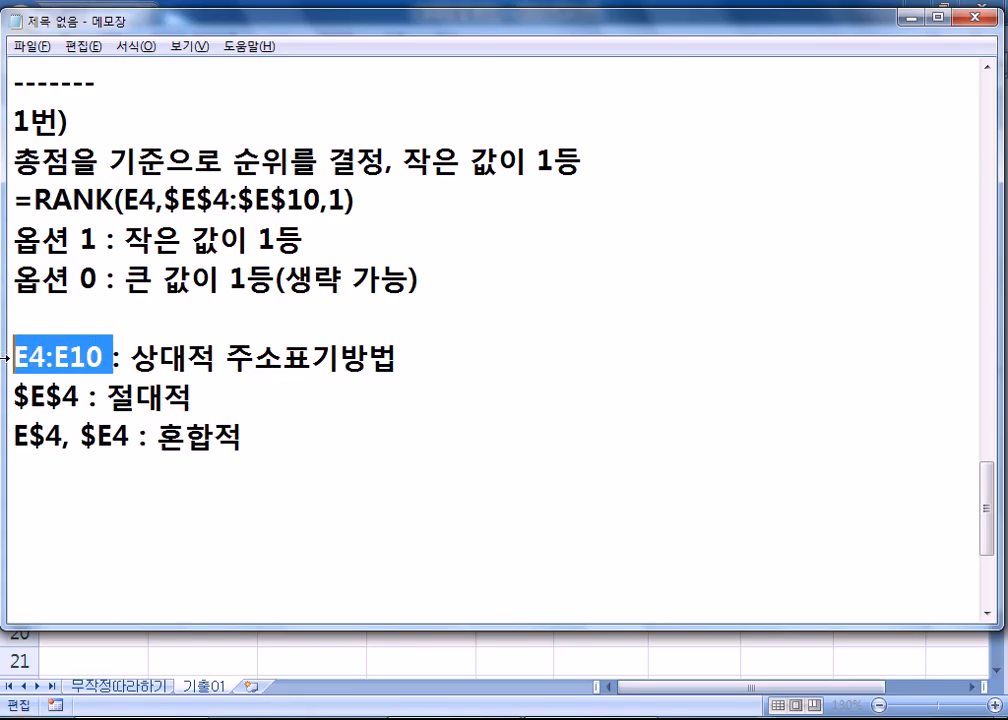
{"action": "left_click", "coordinate": [76, 397]}
{"action": "type", "text": ":$E$10"}
{"action": "left_click_drag", "start_coordinate": [104, 357], "coordinate": [7, 355]}
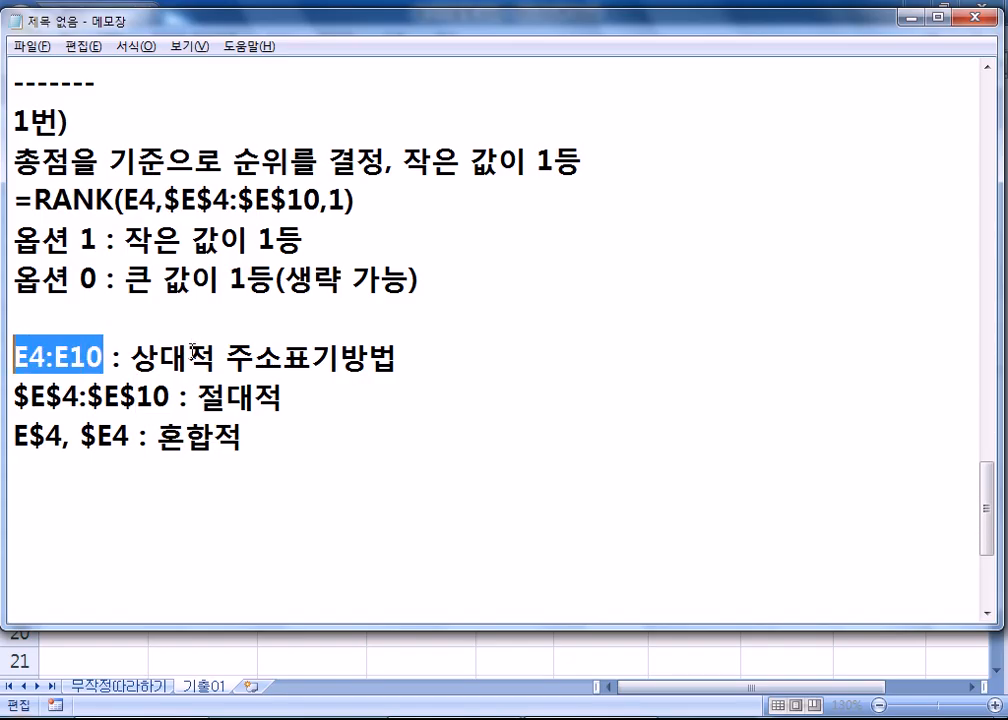
{"action": "left_click_drag", "start_coordinate": [28, 437], "coordinate": [45, 437]}
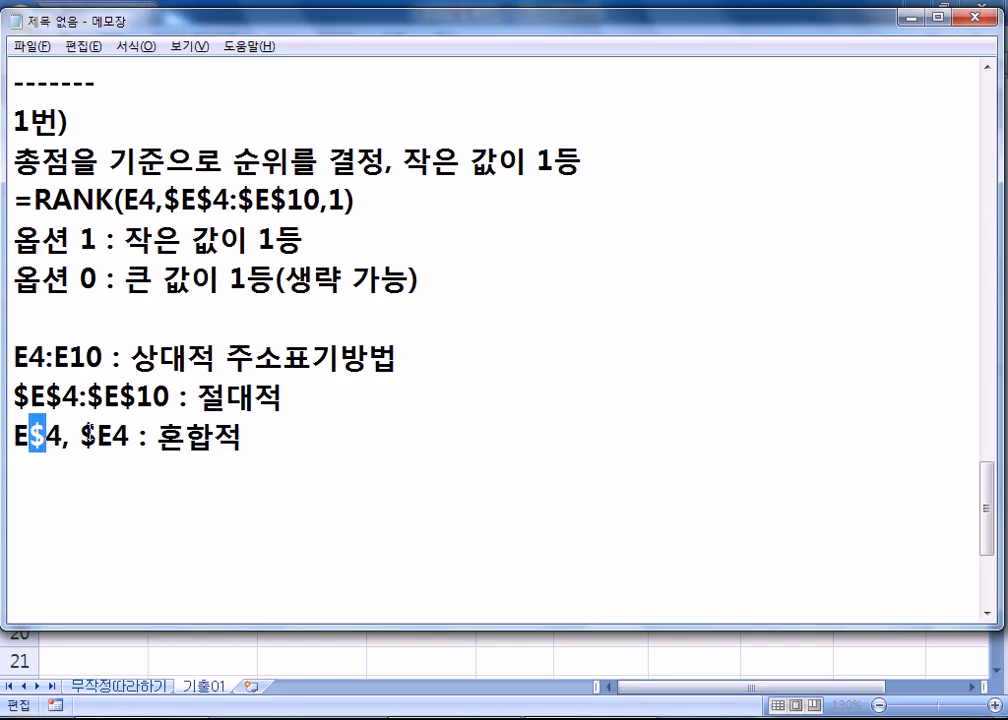
{"action": "left_click", "coordinate": [96, 437]}
Step: Leave a blank line below the reference-type notes and add the heading "2번)"
{"action": "left_click", "coordinate": [337, 479]}
{"action": "key", "text": "Return"}
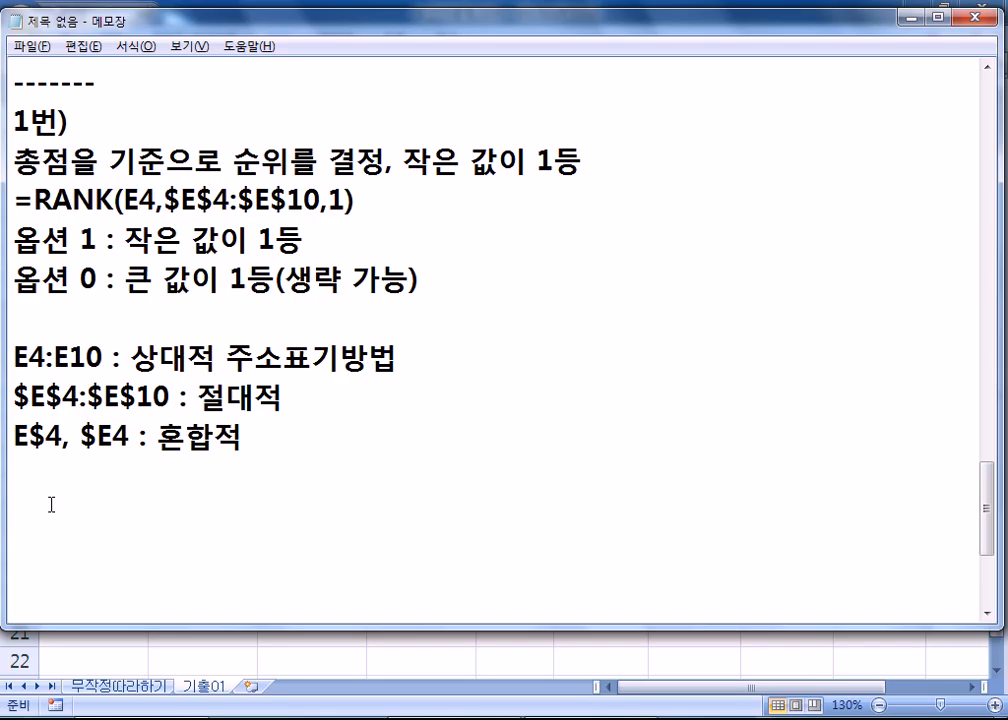
{"action": "type", "text": "2QJS"}
{"action": "key", "text": "BackSpace"}
{"action": "key", "text": "BackSpace"}
{"action": "key", "text": "BackSpace"}
{"action": "type", "text": "번)"}
{"action": "key", "text": "Return"}
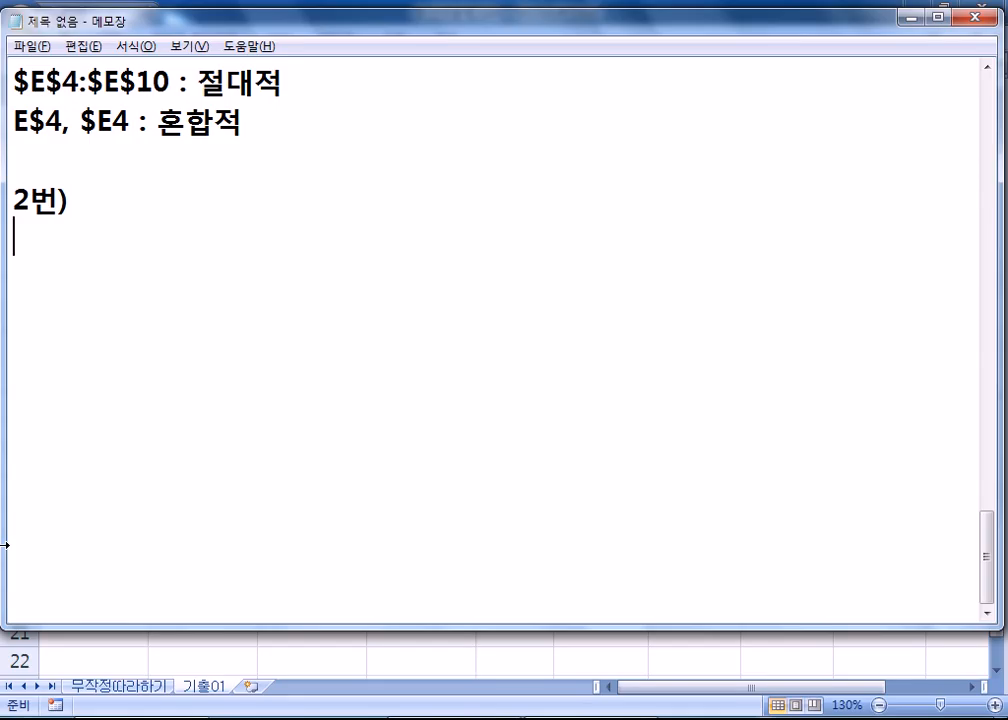
Step: Write the task line 이수여부가 "이수"인 사원의 수 under the 2번) heading, followed by the example line 예) 5명
{"action": "type", "text": "이수여부"}
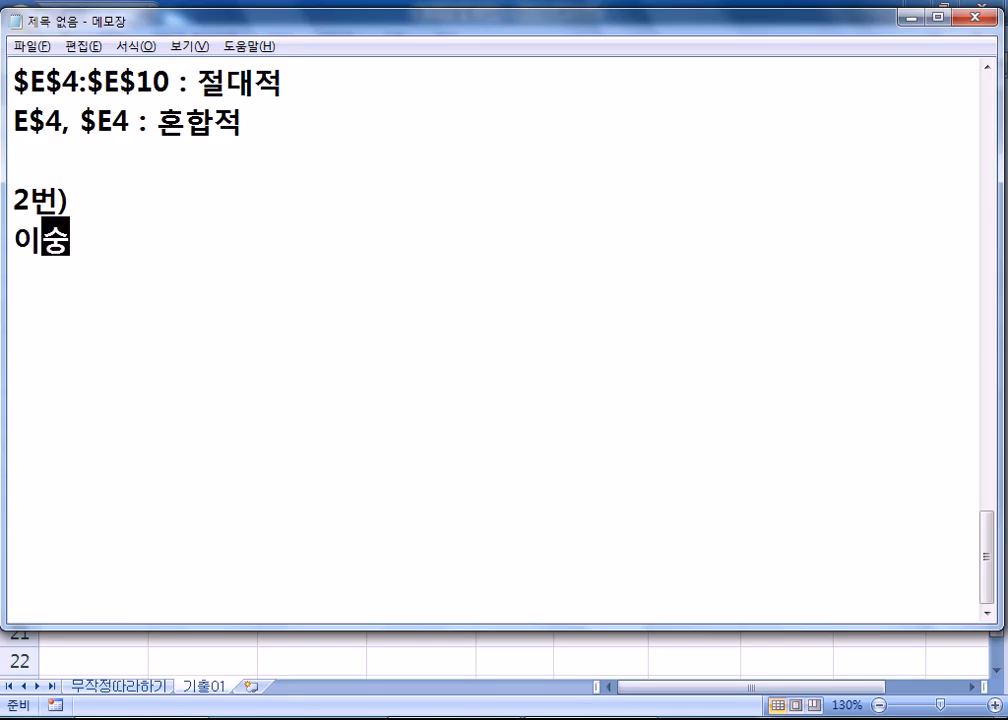
{"action": "type", "text": "가 \"잇수\""}
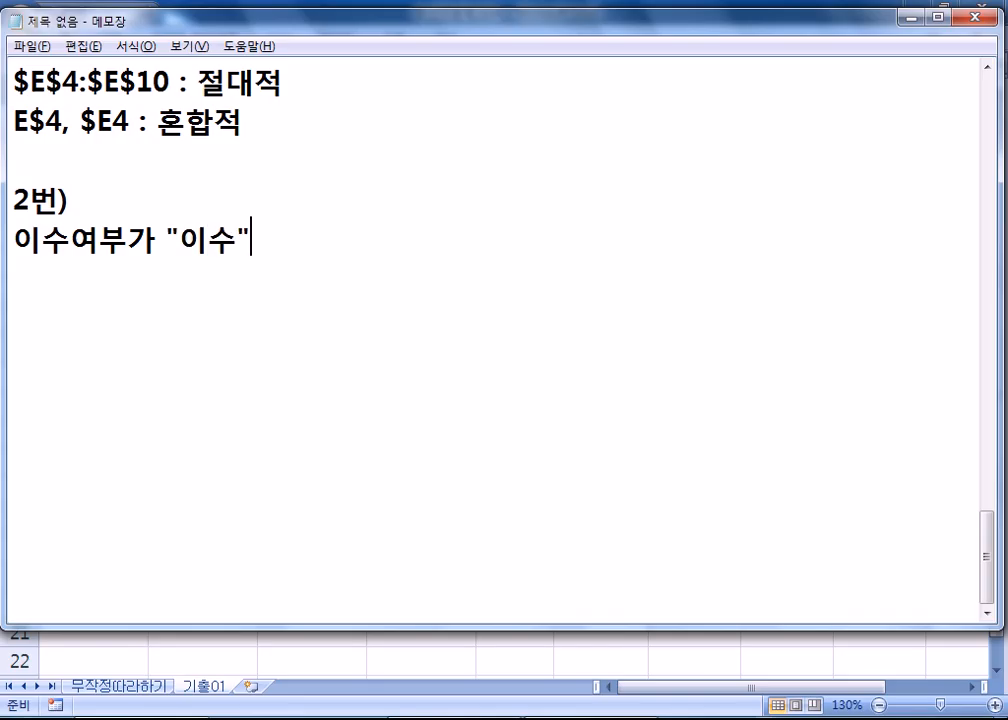
{"action": "type", "text": "인 사원의 수"}
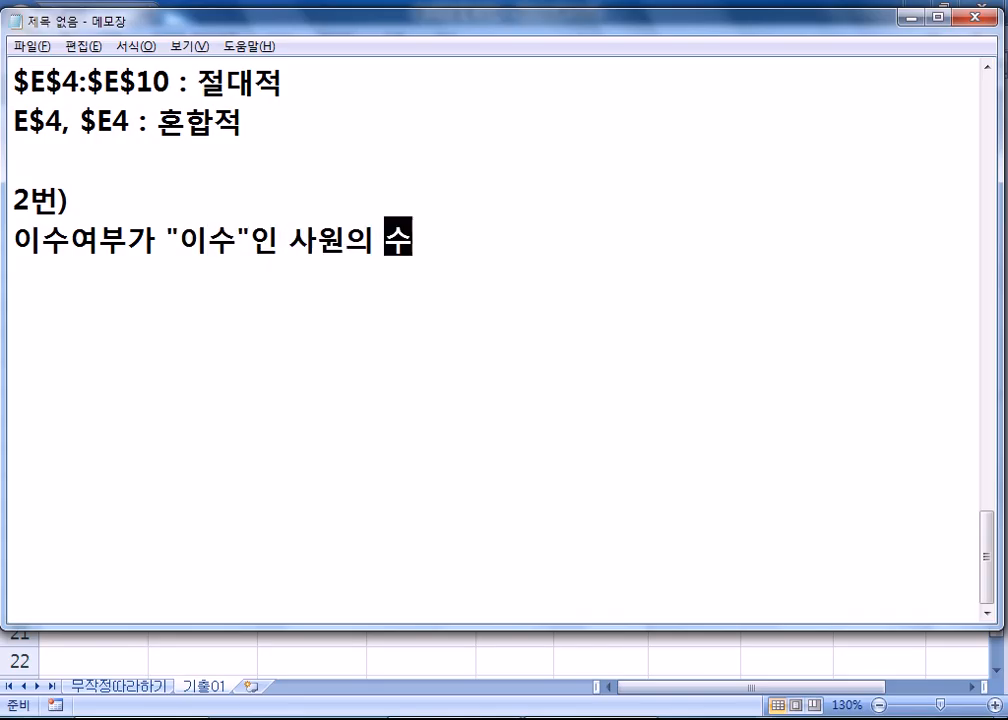
{"action": "key", "text": "Return"}
{"action": "type", "text": "예) 5명"}
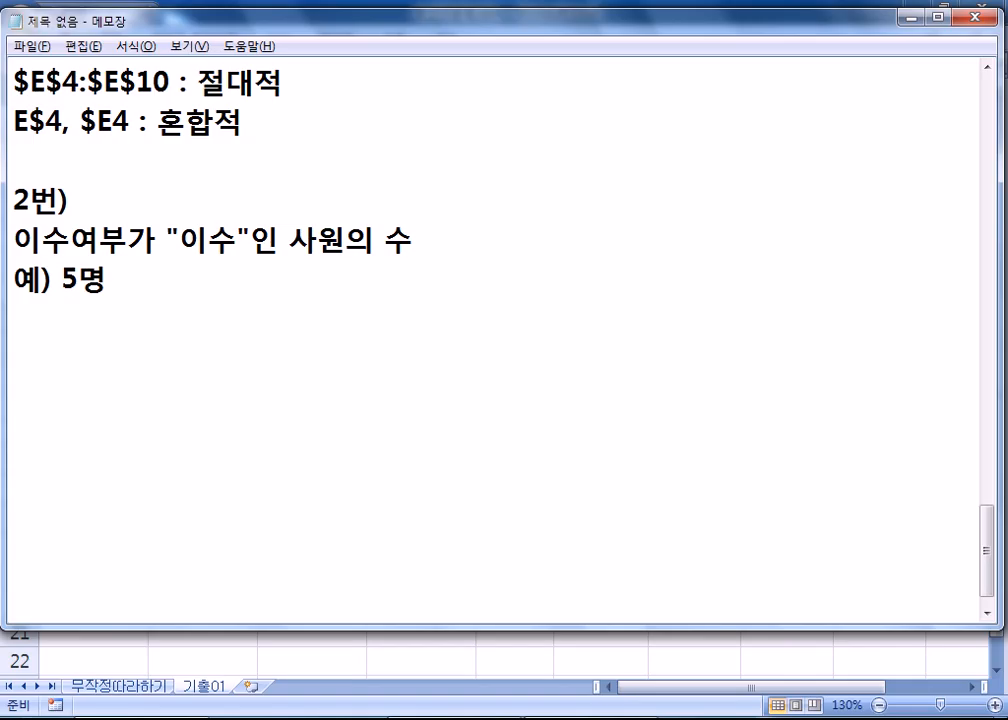
Step: Add the line "COUNT, COUNTIF 중에서 사용, &연산자" below the example and highlight its operator and two function names
{"action": "key", "text": "Return"}
{"action": "type", "text": "COUNT"}
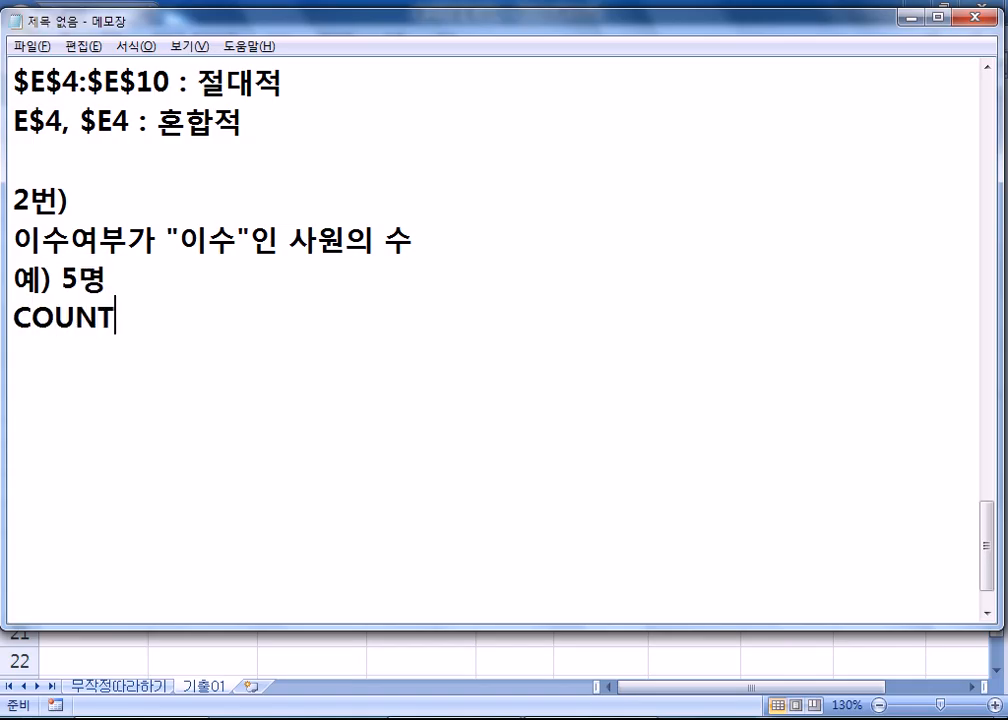
{"action": "type", "text": ", COUNTIF "}
{"action": "type", "text": "WND"}
{"action": "key", "text": "BackSpace"}
{"action": "key", "text": "BackSpace"}
{"action": "key", "text": "BackSpace"}
{"action": "key", "text": "Caps_Lock"}
{"action": "type", "text": "중엣"}
{"action": "type", "text": "서 사용,"}
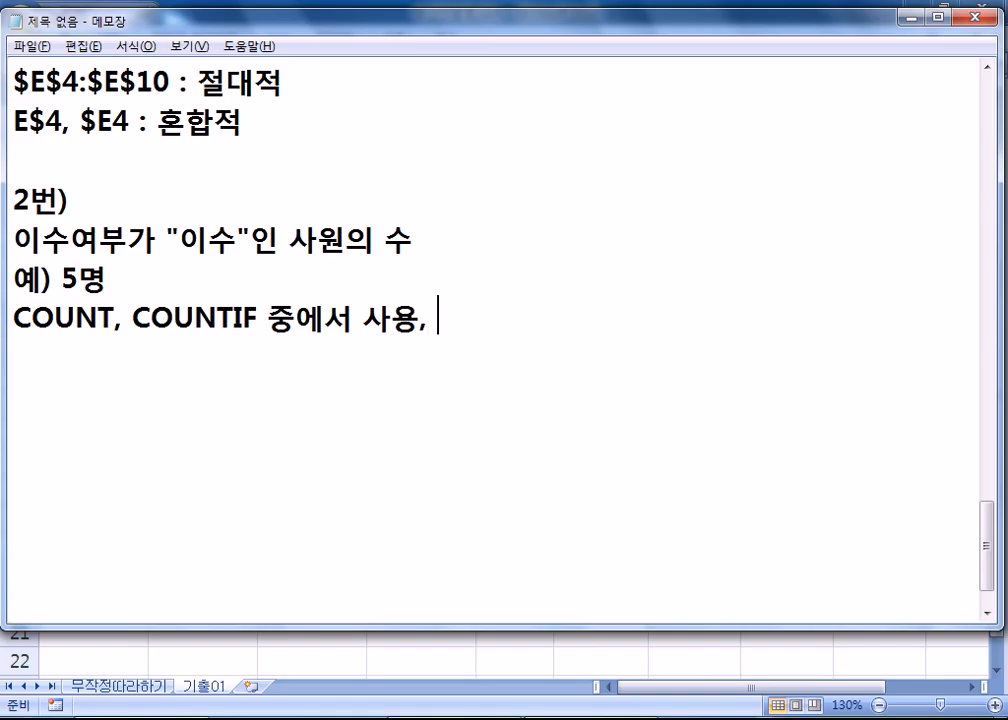
{"action": "type", "text": " &연삿"}
{"action": "type", "text": "자"}
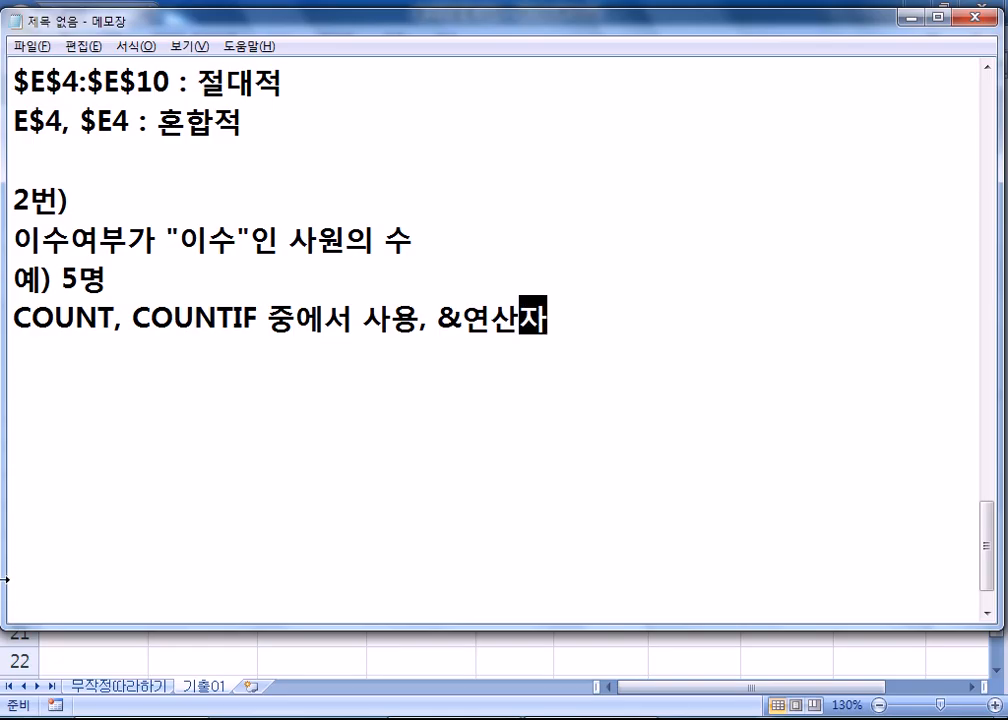
{"action": "left_click_drag", "start_coordinate": [450, 318], "coordinate": [550, 318]}
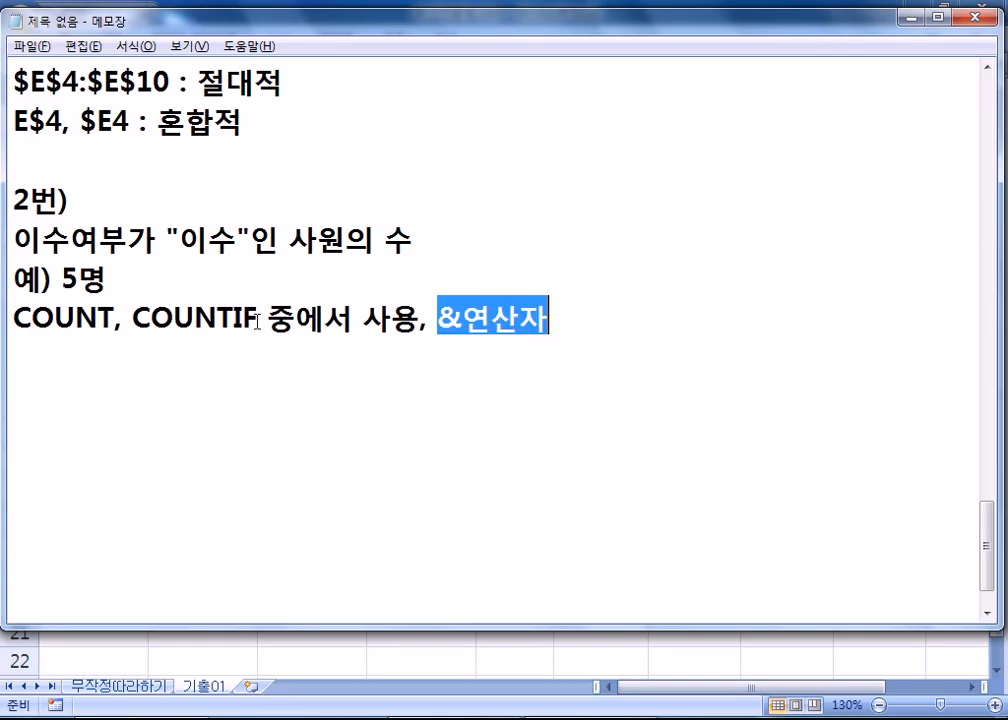
{"action": "left_click_drag", "start_coordinate": [110, 320], "coordinate": [3, 318]}
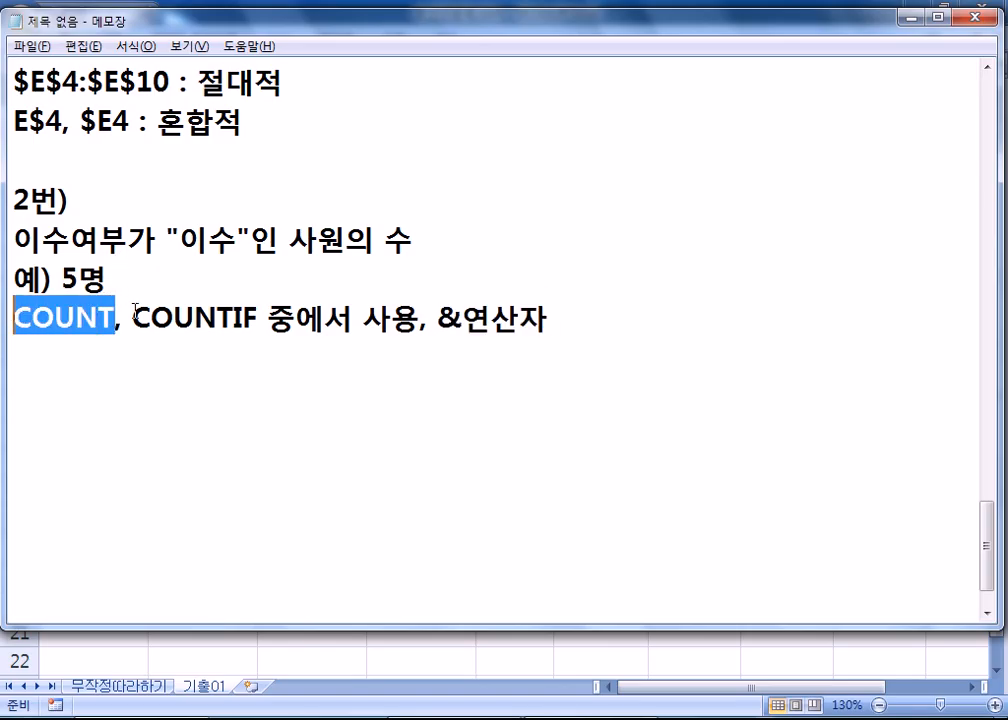
{"action": "left_click_drag", "start_coordinate": [133, 318], "coordinate": [262, 318]}
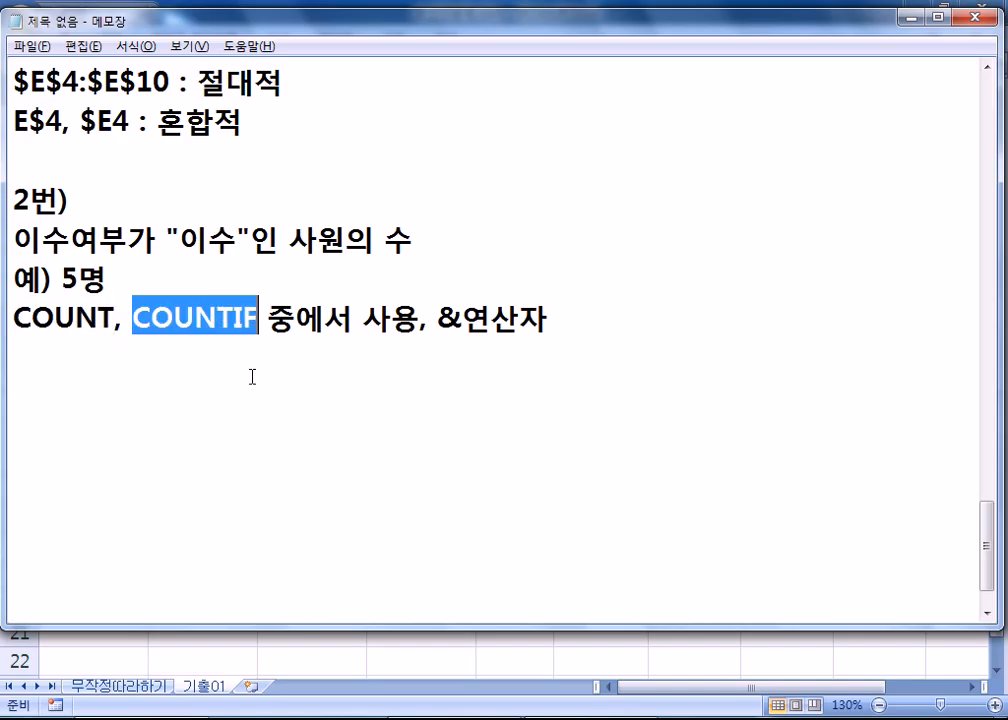
Step: Write the formula =COUNTIF(이수여부, "이수") & "명" on the line below the function note
{"action": "left_click", "coordinate": [189, 360]}
{"action": "type", "text": "=COI"}
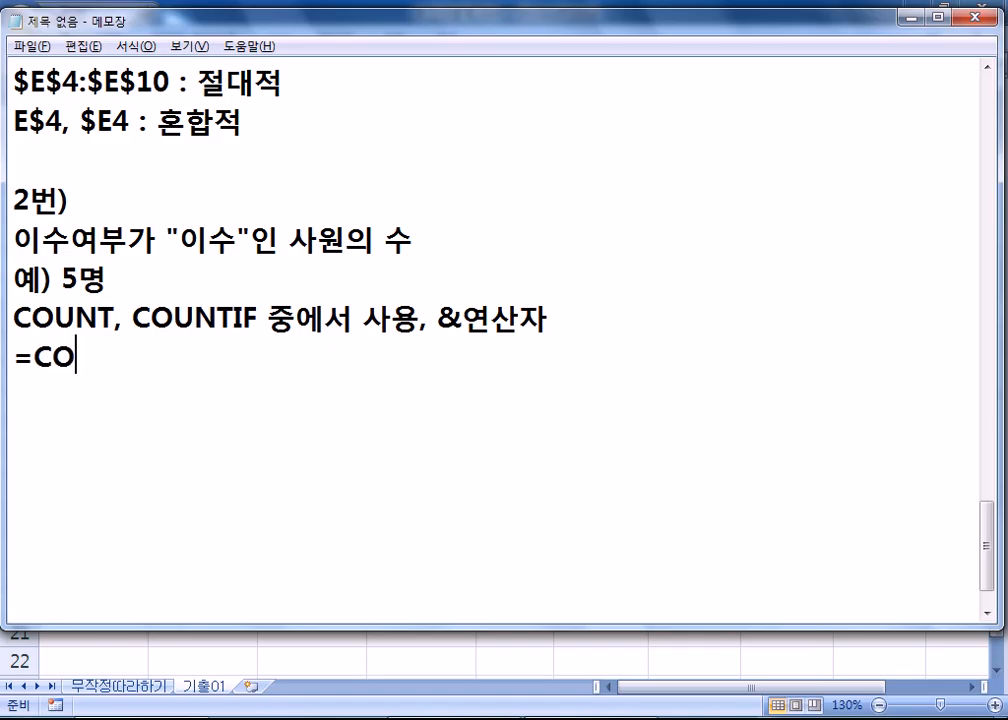
{"action": "key", "text": "BackSpace"}
{"action": "key", "text": "BackSpace"}
{"action": "type", "text": "OUNTIF"}
{"action": "type", "text": "(*"}
{"action": "key", "text": "BackSpace"}
{"action": "key", "text": "BackSpace"}
{"action": "type", "text": "DL"}
{"action": "key", "text": "BackSpace"}
{"action": "key", "text": "BackSpace"}
{"action": "type", "text": "이수여부, \"이수\""}
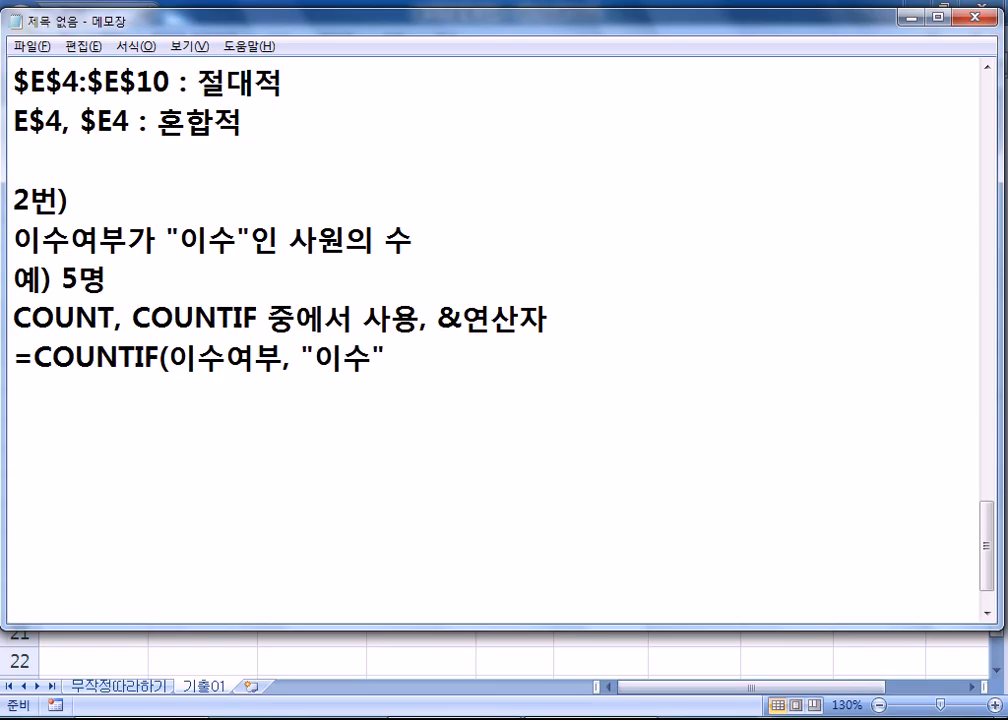
{"action": "type", "text": ") & \"명\""}
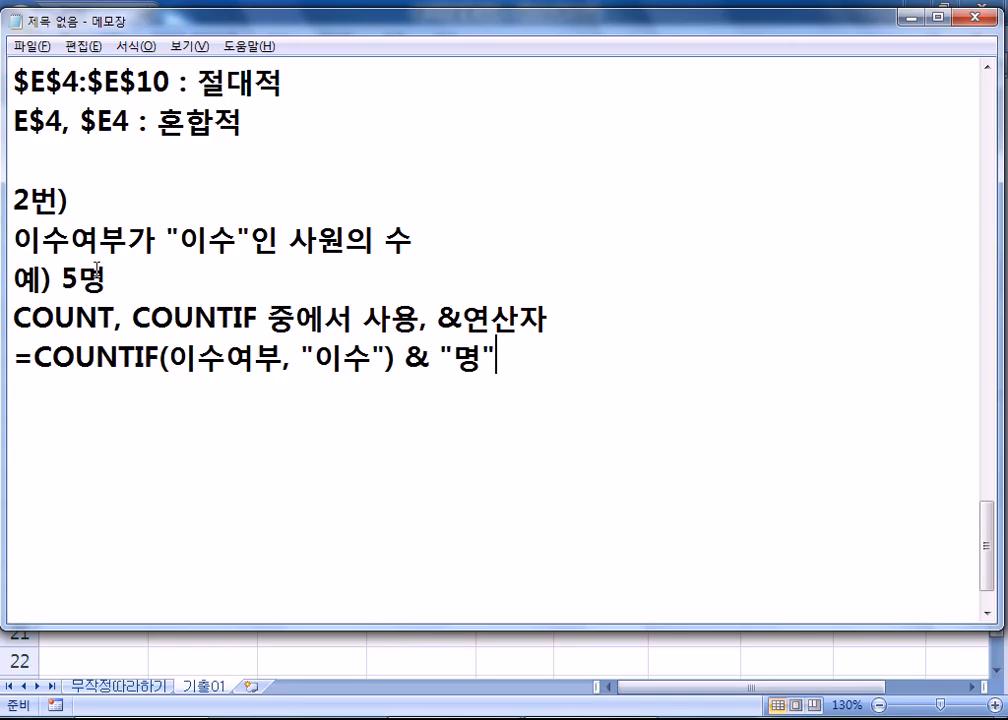
Step: Highlight the parts of the COUNTIF formula and remove the spaces around its & operator
{"action": "left_click_drag", "start_coordinate": [105, 276], "coordinate": [84, 278]}
{"action": "left_click_drag", "start_coordinate": [405, 360], "coordinate": [34, 358]}
{"action": "left_click", "coordinate": [430, 358]}
{"action": "left_click_drag", "start_coordinate": [432, 358], "coordinate": [497, 358]}
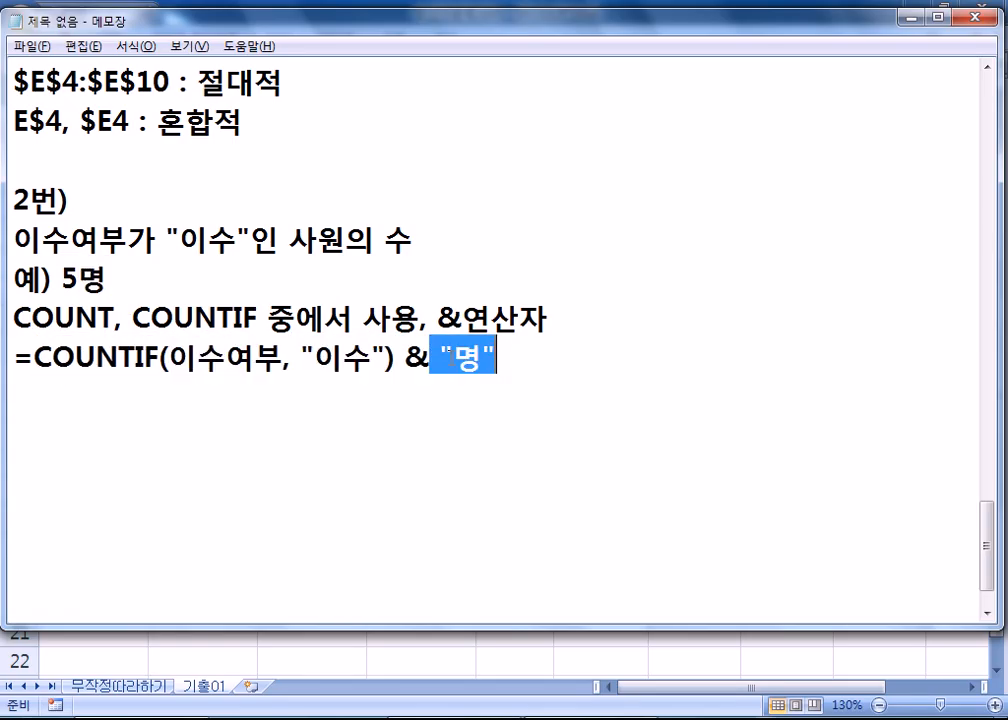
{"action": "left_click", "coordinate": [429, 360]}
{"action": "key", "text": "Delete"}
{"action": "left_click", "coordinate": [402, 358]}
{"action": "key", "text": "BackSpace"}
{"action": "left_click_drag", "start_coordinate": [400, 358], "coordinate": [258, 357]}
Step: Leave a blank line below the COUNTIF formula and add the text-joining example ="사랑"&"해요" : "사랑해요"
{"action": "key", "text": "ctrl+End"}
{"action": "key", "text": "Return"}
{"action": "key", "text": "Return"}
{"action": "type", "text": "=\"사"}
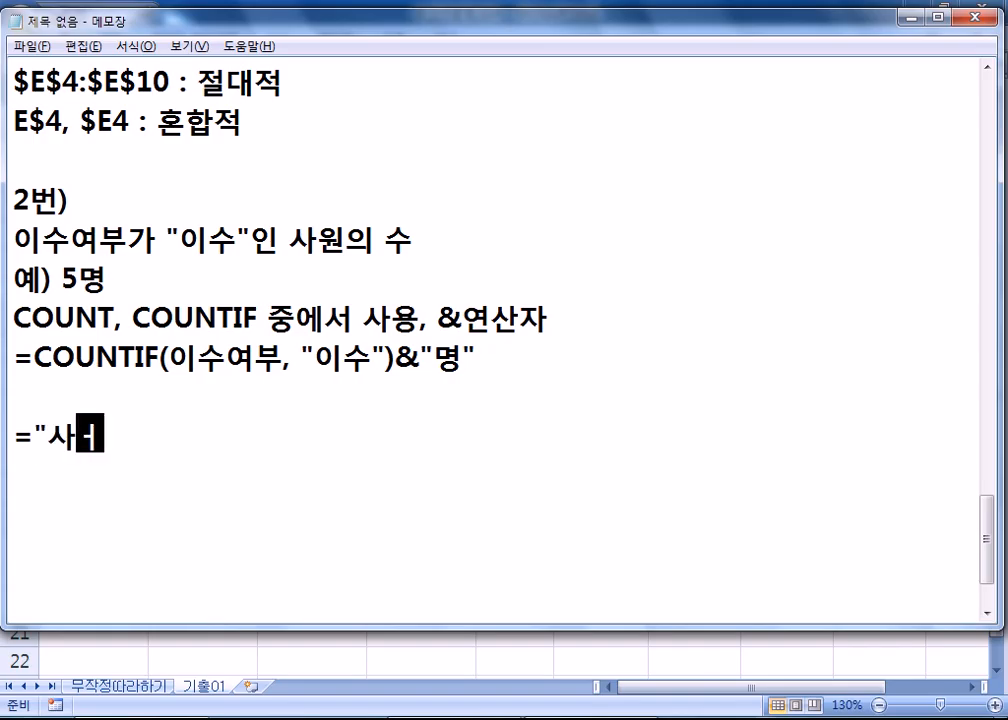
{"action": "type", "text": "랑\"&"}
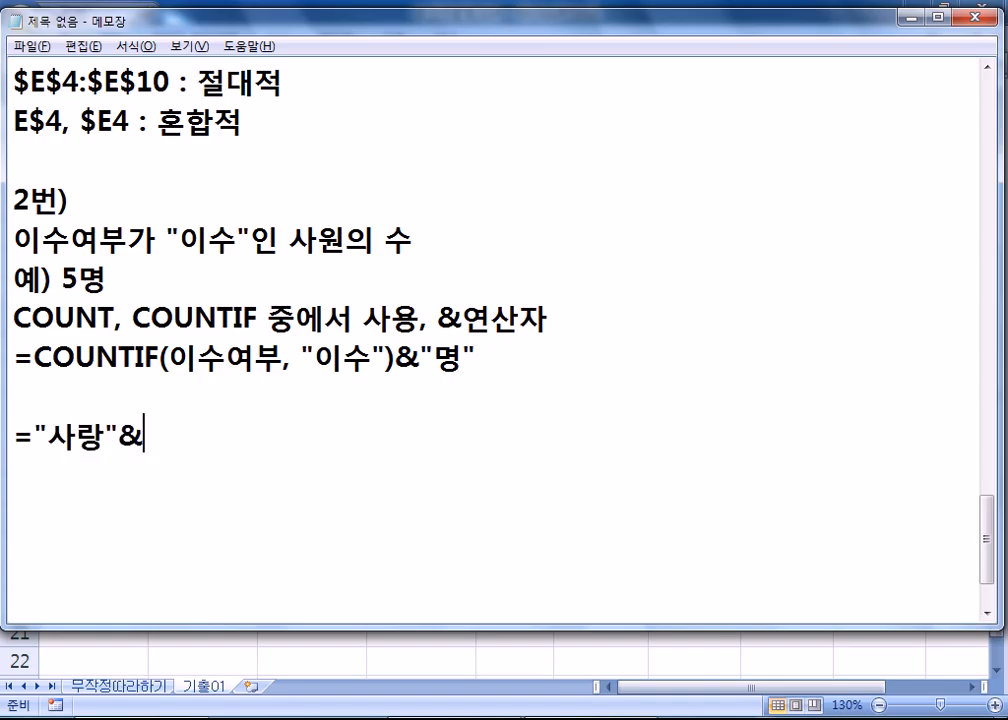
{"action": "type", "text": "\"해요\" :"}
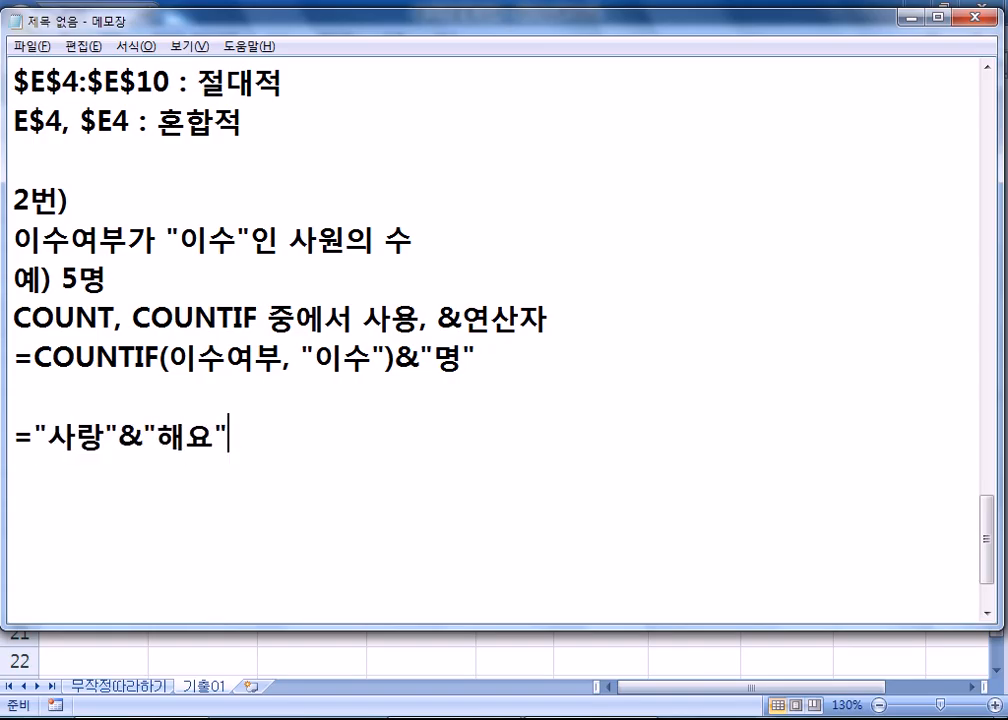
{"action": "type", "text": " \"사랑ㅎ"}
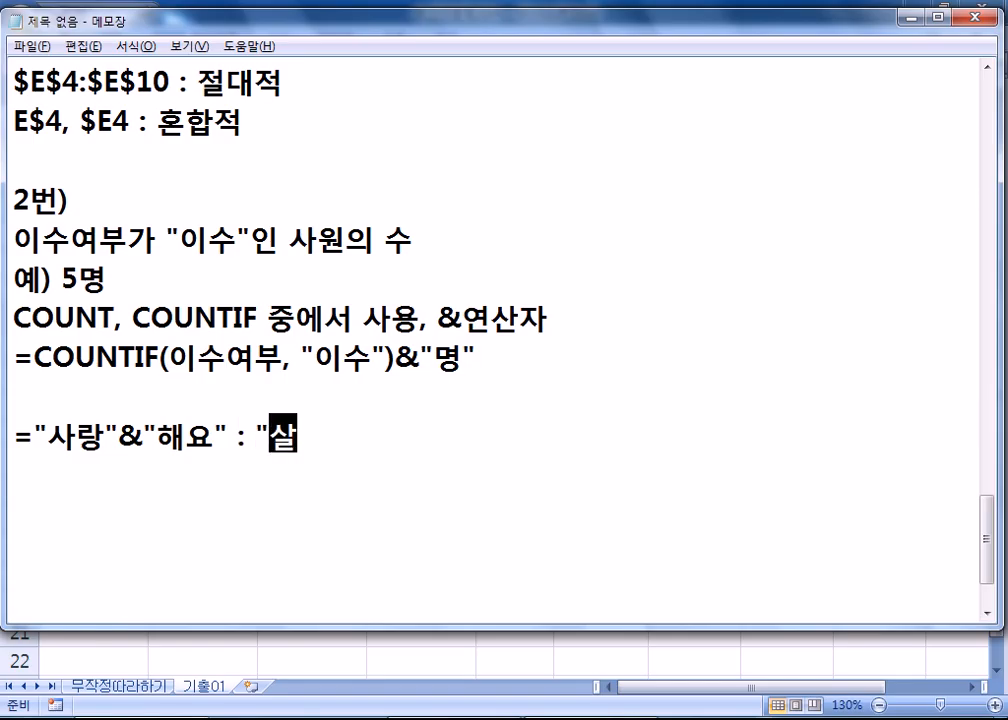
{"action": "type", "text": "해요\""}
{"action": "key", "text": "Return"}
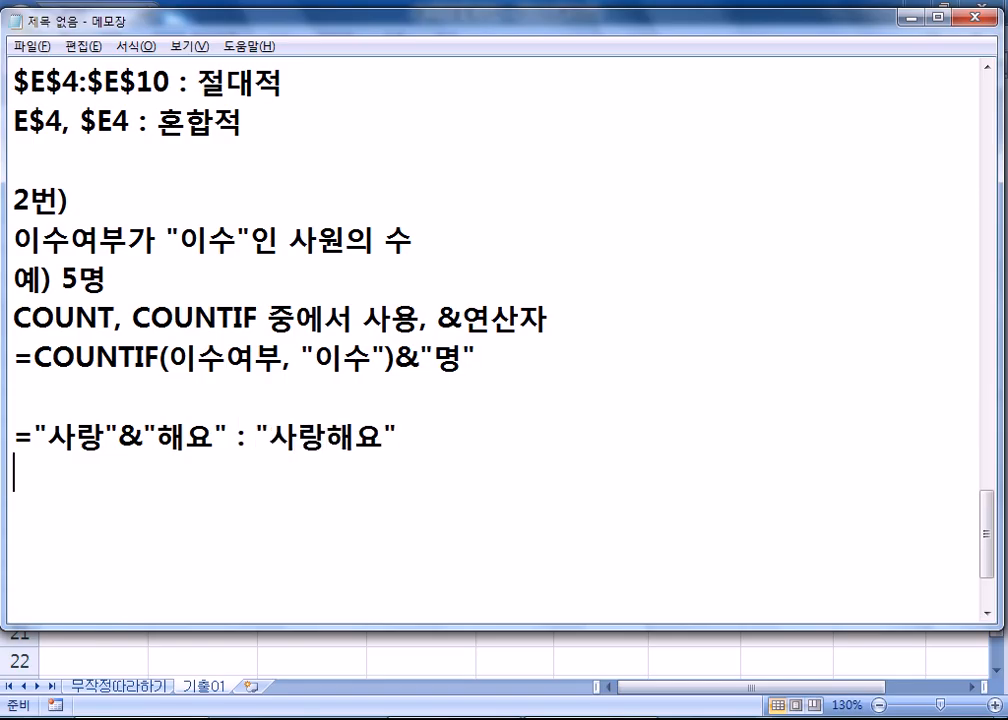
Step: Add the number-and-text example =1004&"사랑" : "1004사랑" and highlight its joined text
{"action": "type", "text": "=1004"}
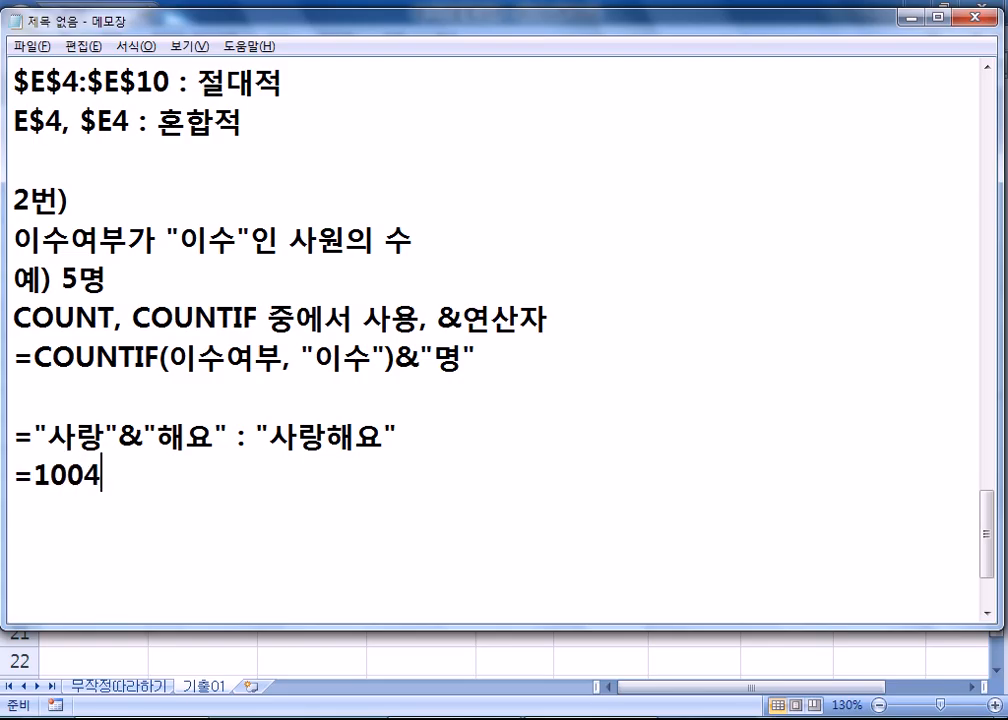
{"action": "type", "text": "&\""}
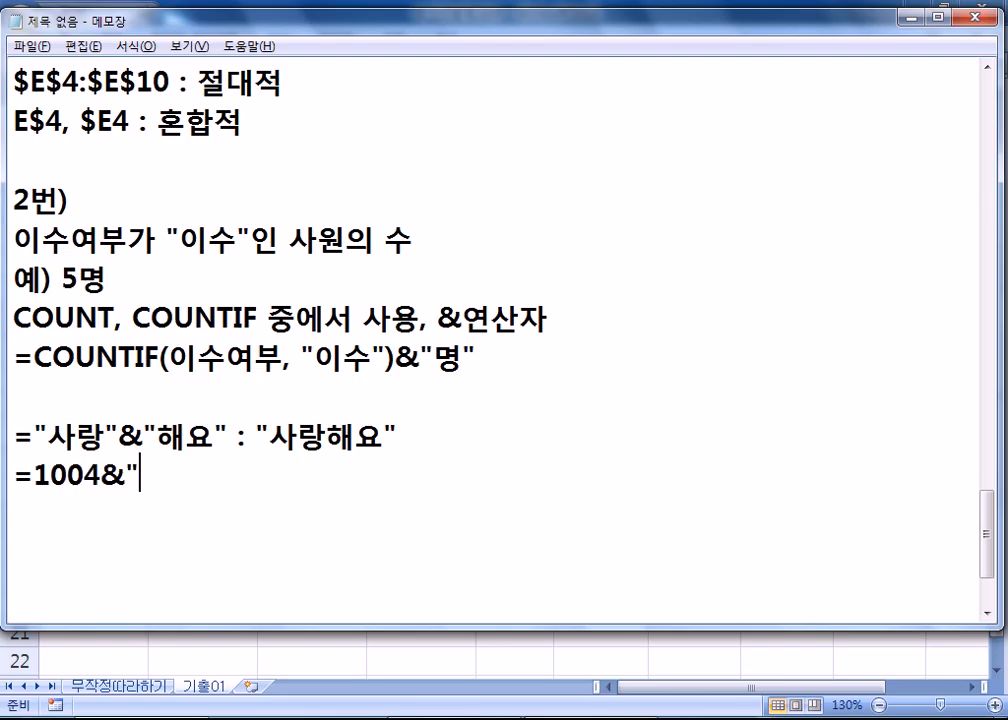
{"action": "type", "text": "사랑\" : \"1004사랑\""}
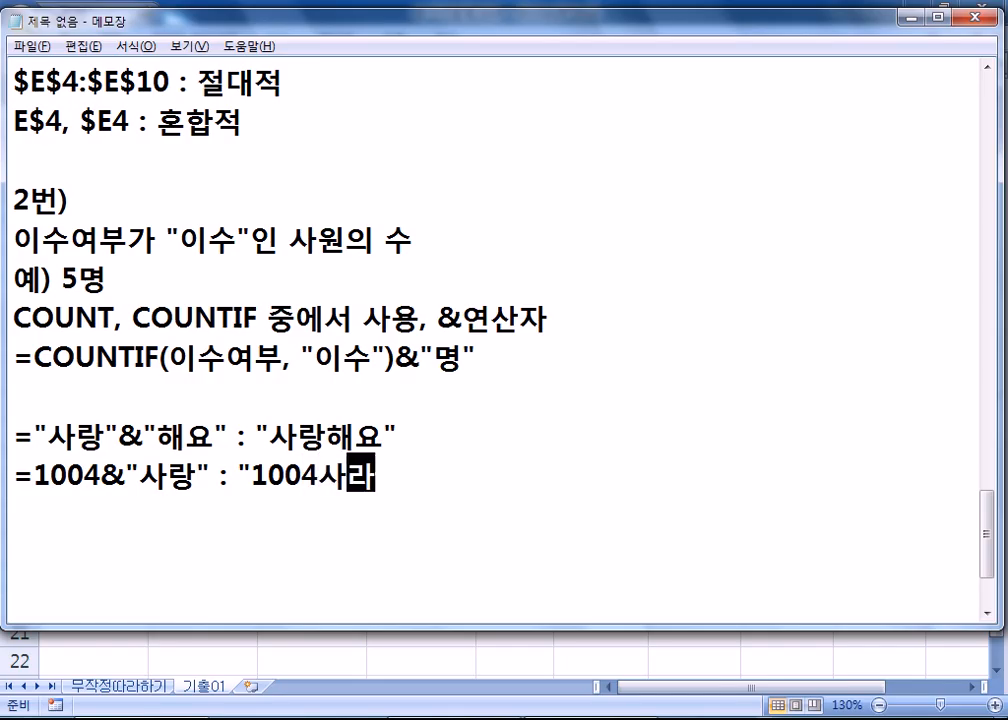
{"action": "key", "text": "Return"}
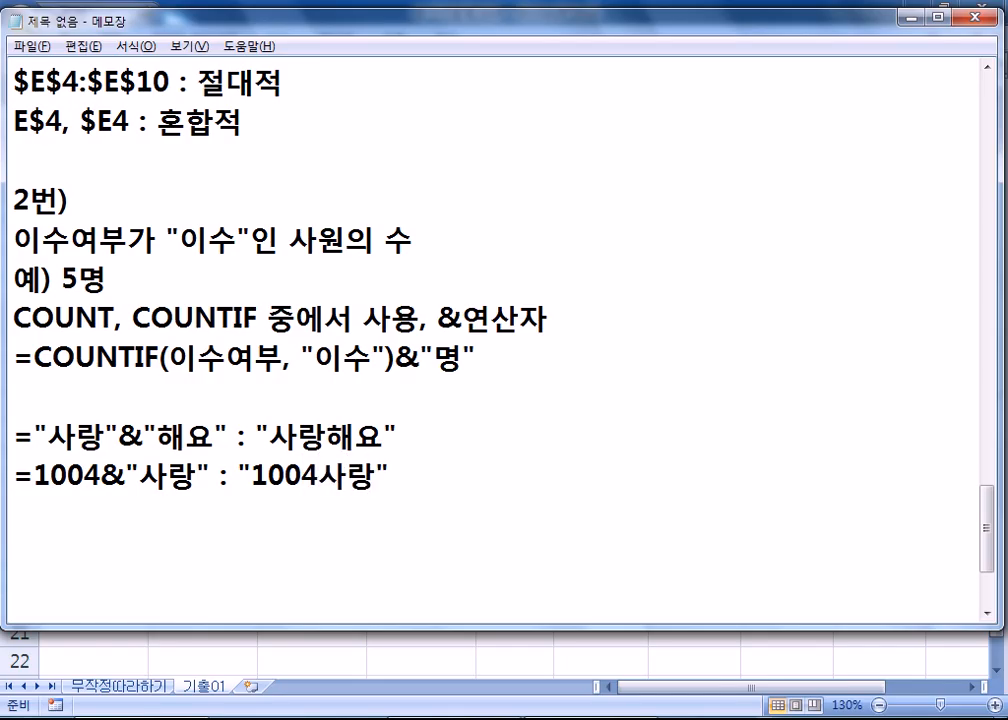
{"action": "left_click_drag", "start_coordinate": [33, 476], "coordinate": [197, 476]}
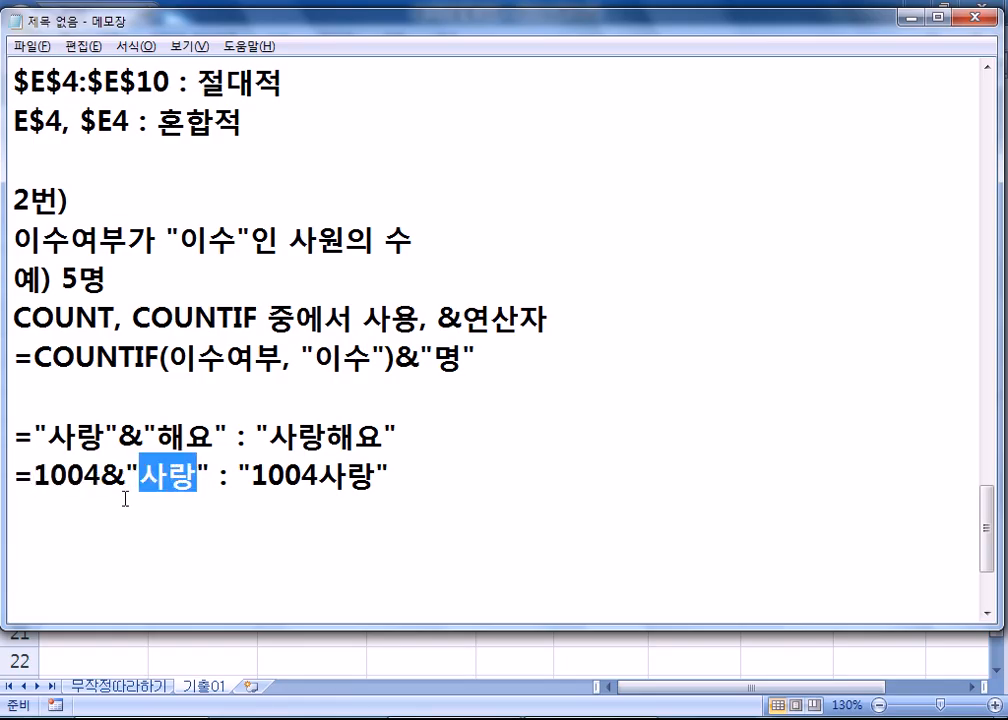
Step: Add the number-joining example "=10&04 : 1004" on the last line and highlight its second number
{"action": "left_click", "coordinate": [218, 518]}
{"action": "type", "text": "=10&03"}
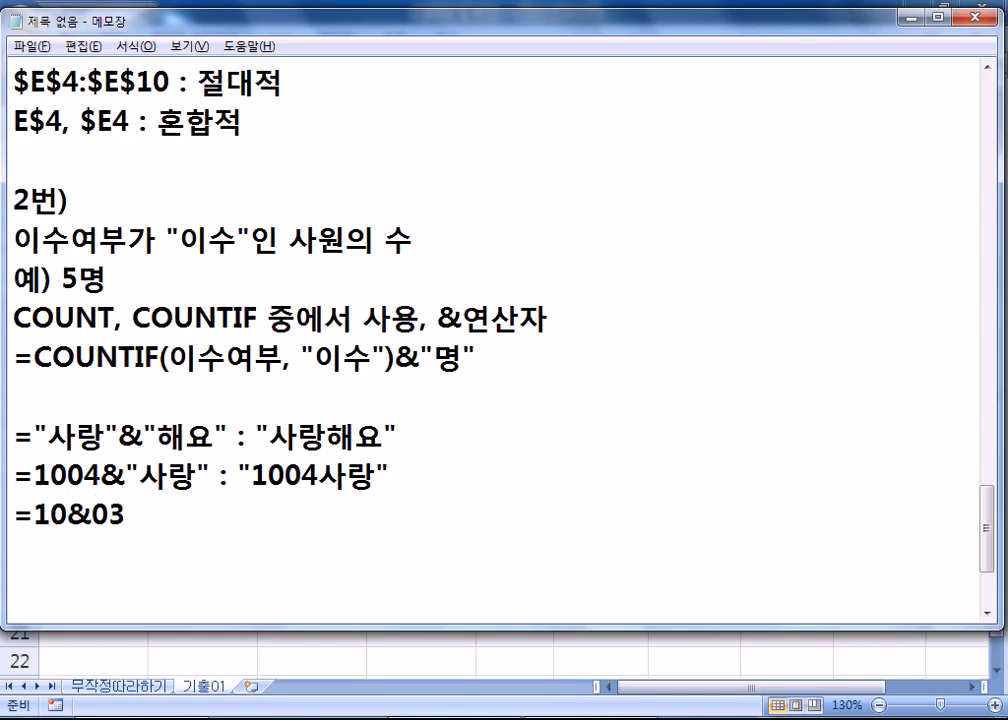
{"action": "key", "text": "BackSpace"}
{"action": "type", "text": "4"}
{"action": "key", "text": "Return"}
{"action": "type", "text": ":"}
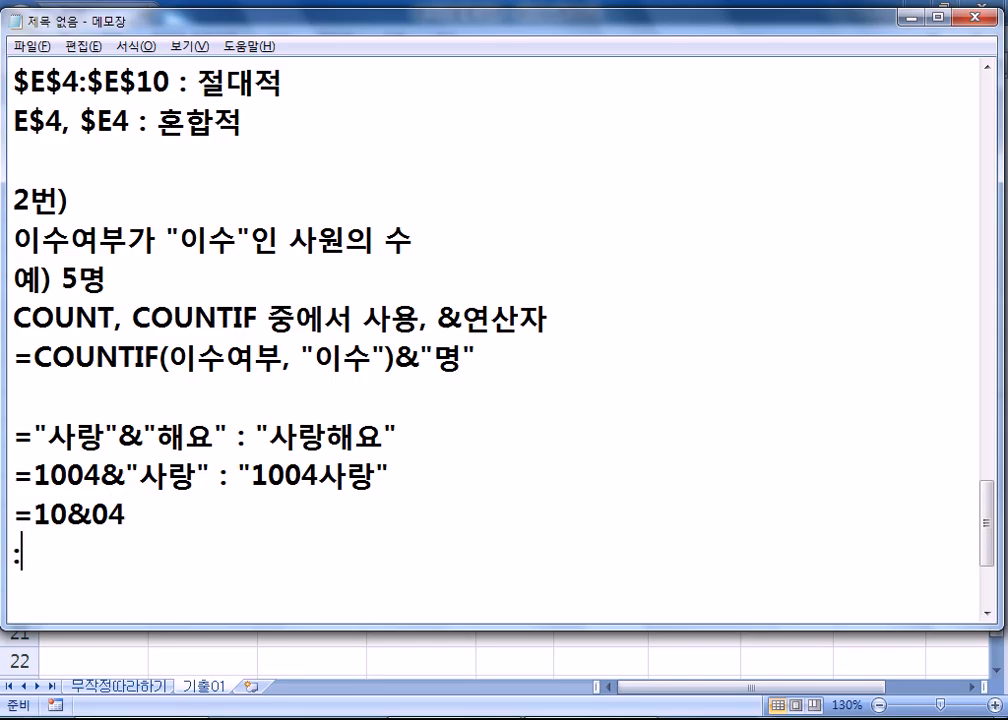
{"action": "key", "text": "BackSpace"}
{"action": "key", "text": "BackSpace"}
{"action": "type", "text": ": 1004"}
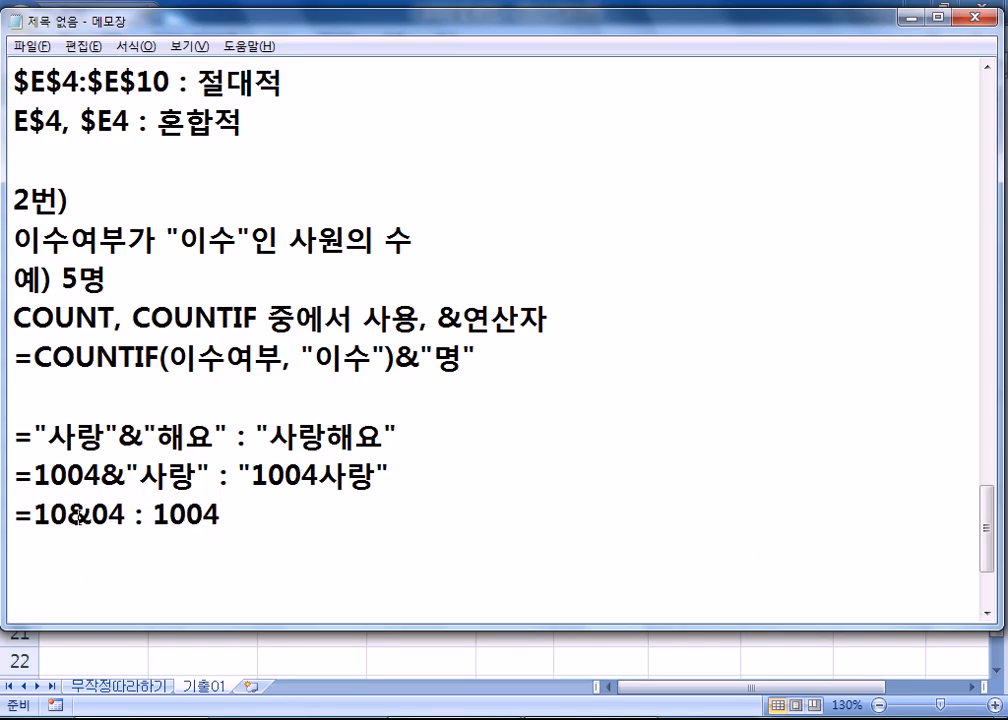
{"action": "left_click_drag", "start_coordinate": [92, 515], "coordinate": [126, 515]}
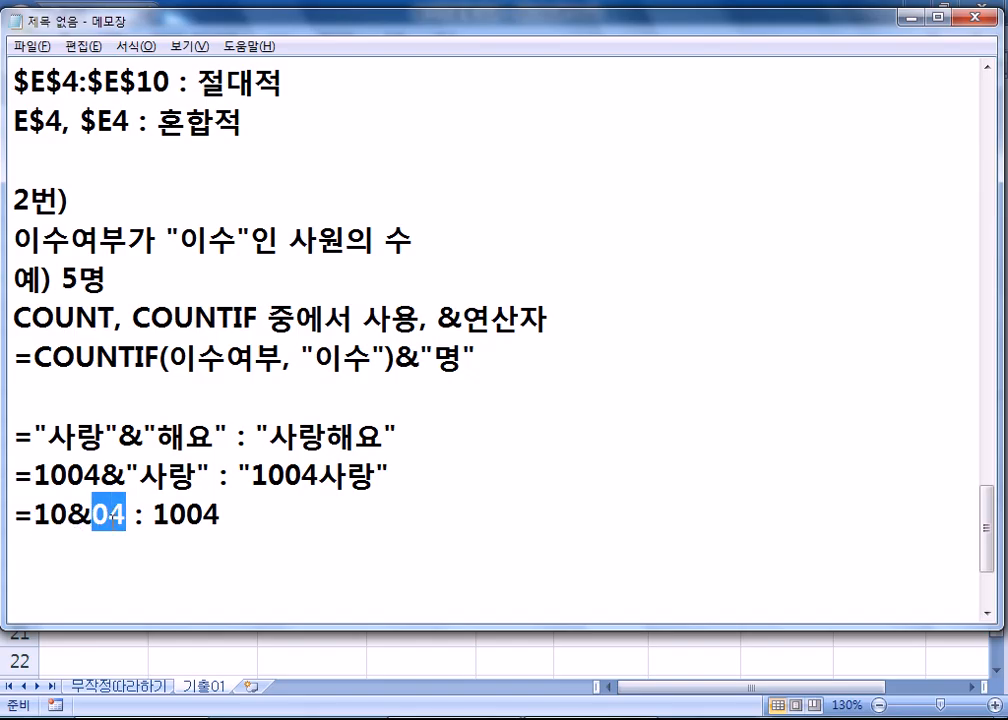
Step: Switch to Excel, enter the test formula =10&04 in cell D16 and select that cell again
{"action": "key", "text": "alt+Tab"}
{"action": "left_click", "coordinate": [405, 493]}
{"action": "scroll", "coordinate": [520, 450], "scroll_direction": "down", "scroll_amount": 3}
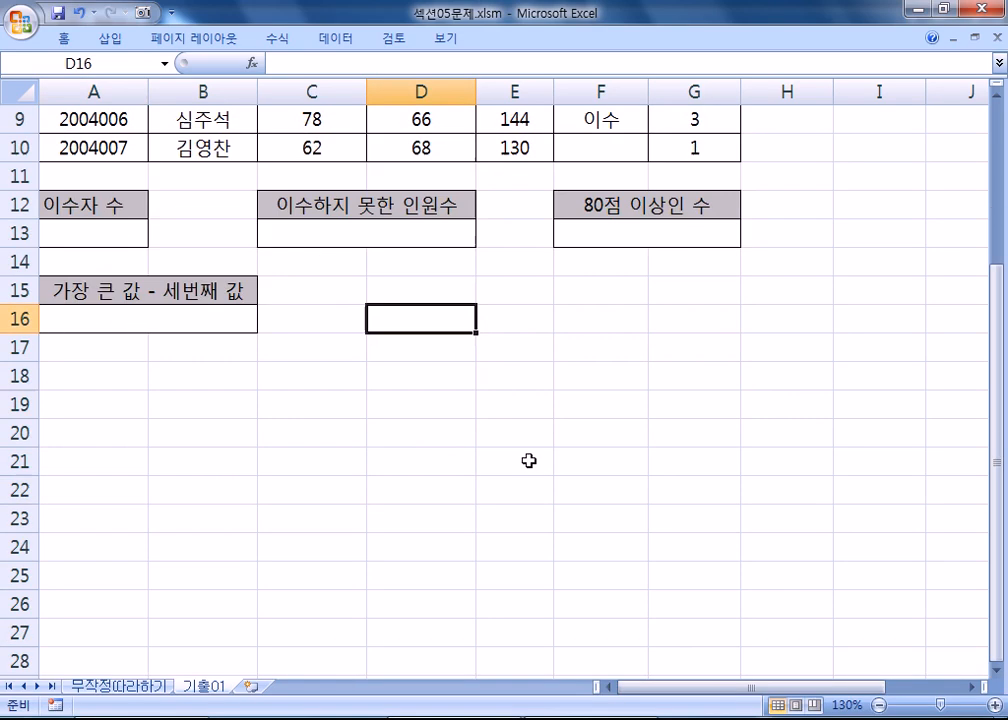
{"action": "type", "text": "=10"}
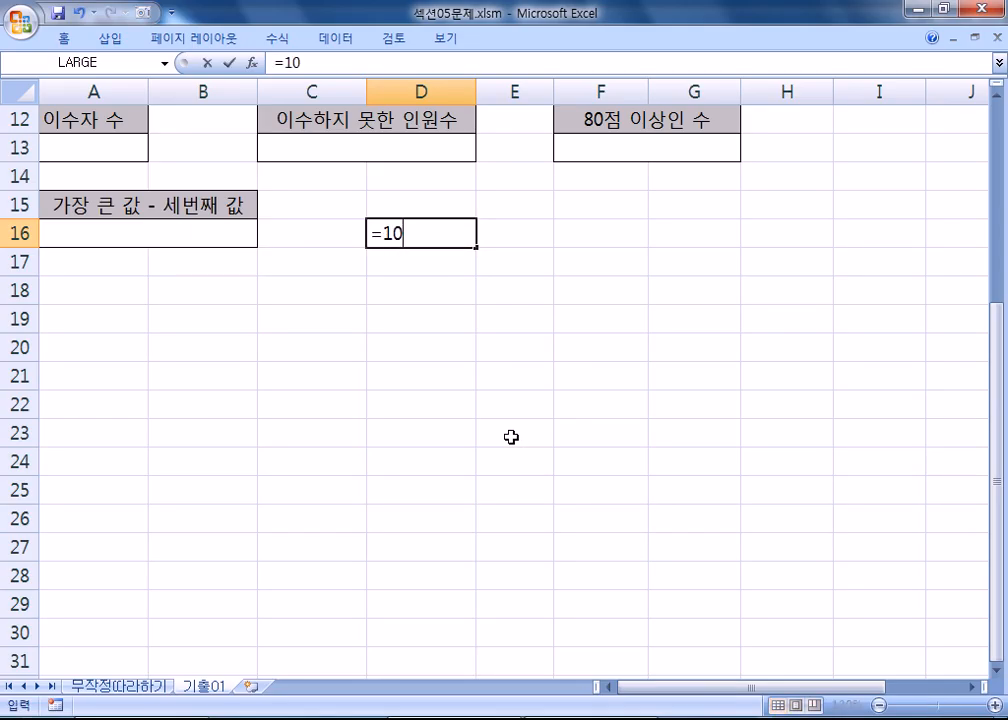
{"action": "type", "text": "&04"}
{"action": "key", "text": "Return"}
{"action": "key", "text": "Up"}
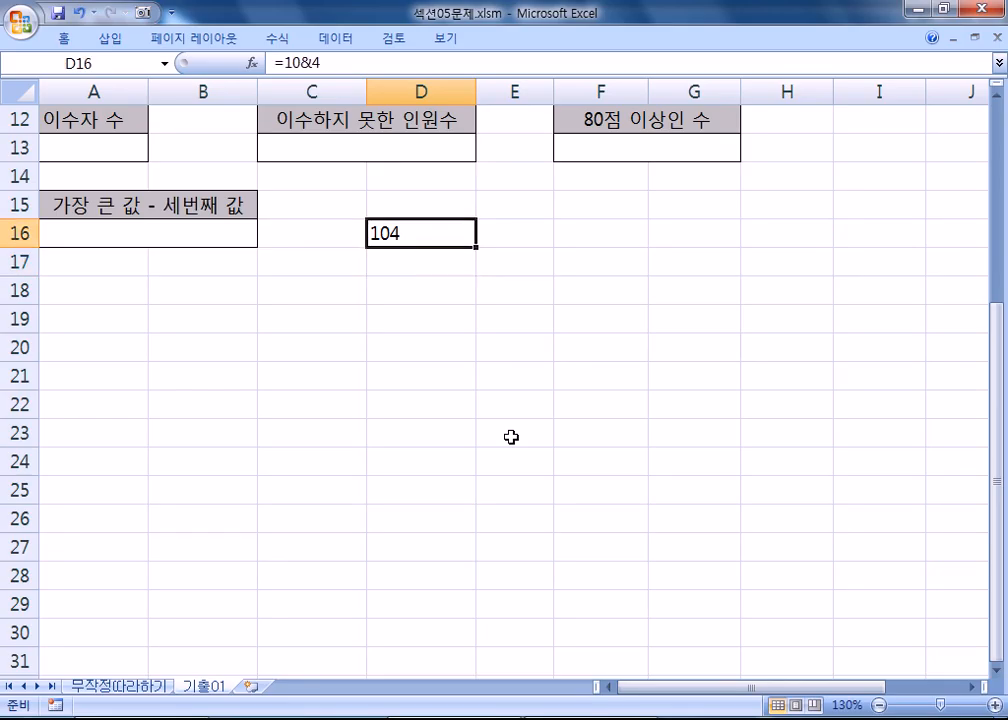
Step: Edit the D16 test formula to put a 0 back in front of the 4, making it =10&04
{"action": "key", "text": "F2"}
{"action": "key", "text": "Left"}
{"action": "type", "text": "0"}
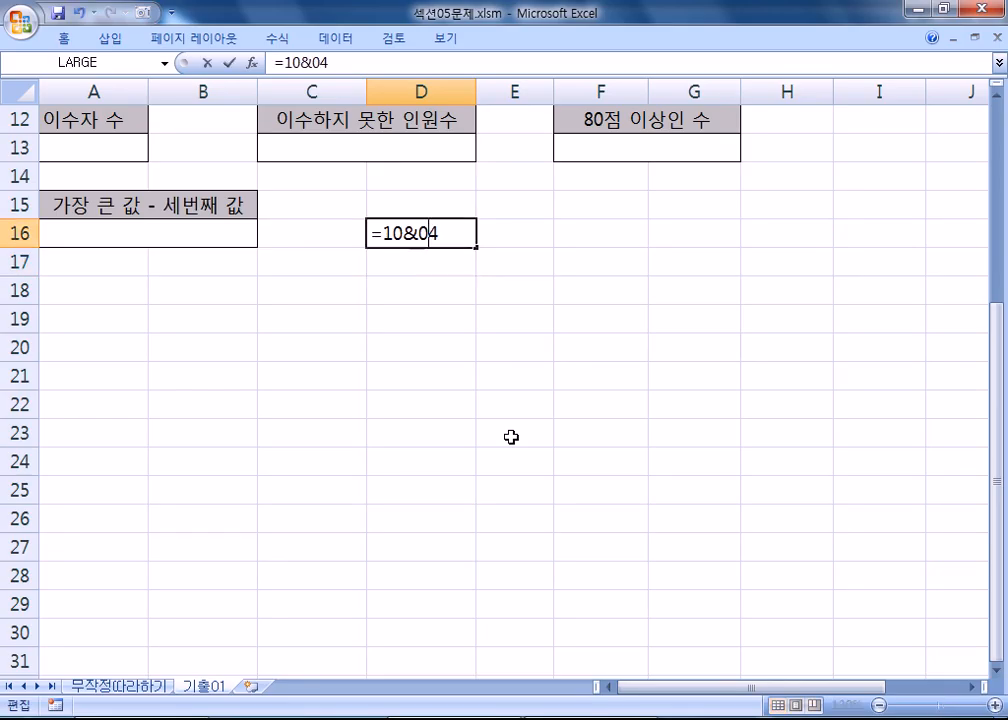
{"action": "key", "text": "shift+Left"}
{"action": "key", "text": "shift+Left"}
Step: Switch to Notepad and correct the result of the =10&04 example to 104
{"action": "key", "text": "alt+Tab"}
{"action": "key", "text": "Right"}
{"action": "key", "text": "Right"}
{"action": "key", "text": "Right"}
{"action": "key", "text": "BackSpace"}
Step: Add the quoted-number example ="10"&"04" : 1004 on a new line below the =10&04 example
{"action": "key", "text": "End"}
{"action": "key", "text": "Return"}
{"action": "type", "text": "="}
{"action": "scroll", "coordinate": [526, 427], "scroll_direction": "down", "scroll_amount": 2}
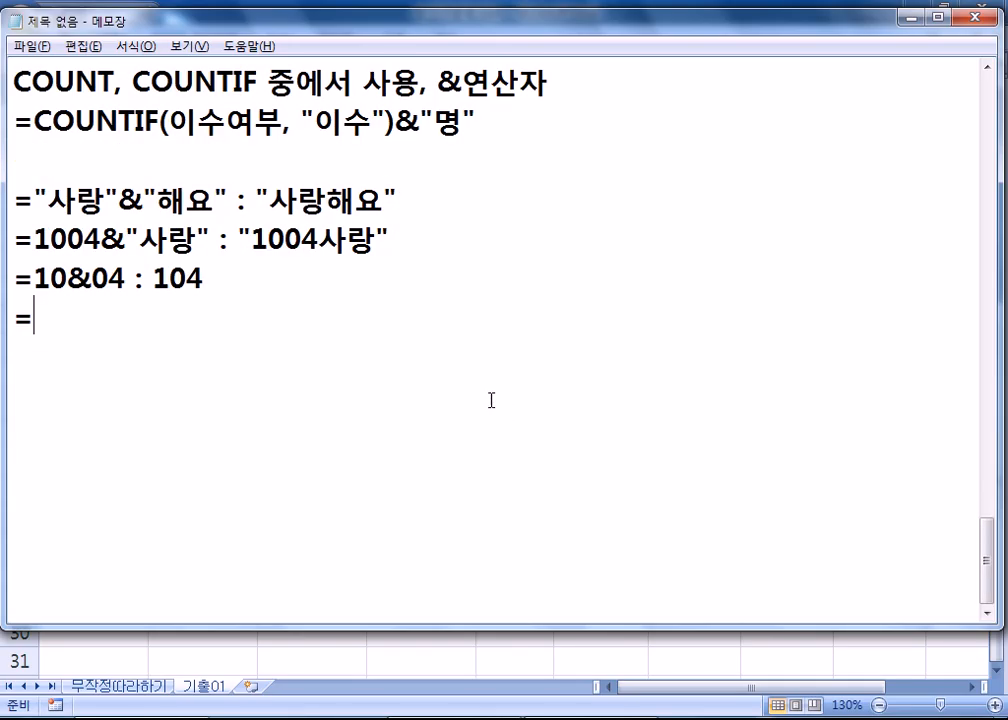
{"action": "type", "text": "\"10\""}
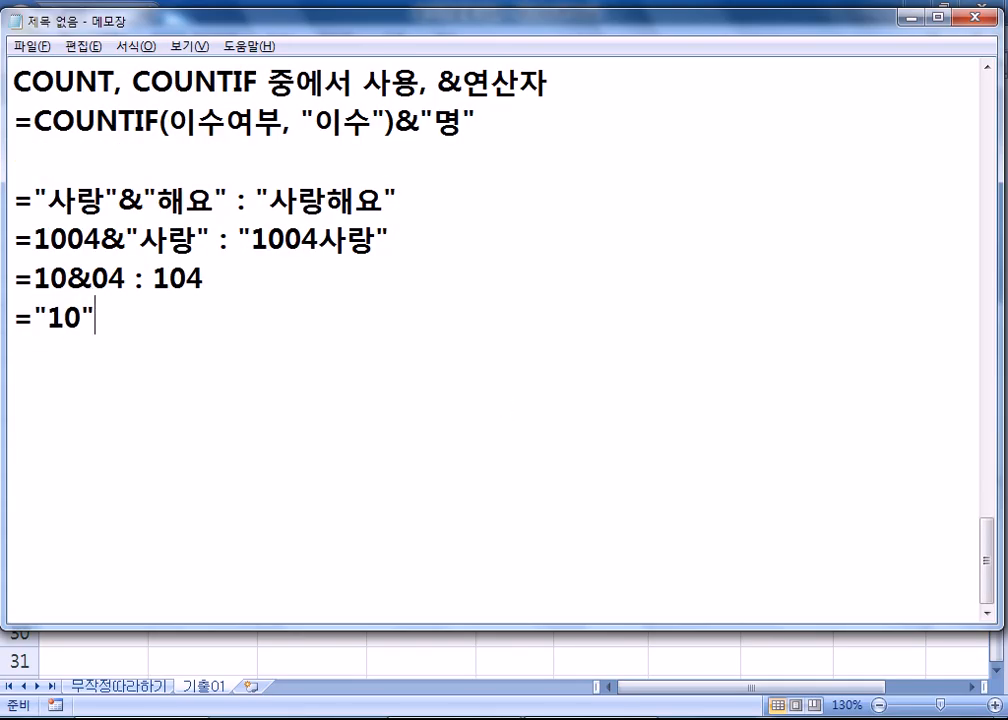
{"action": "type", "text": "&\"04\""}
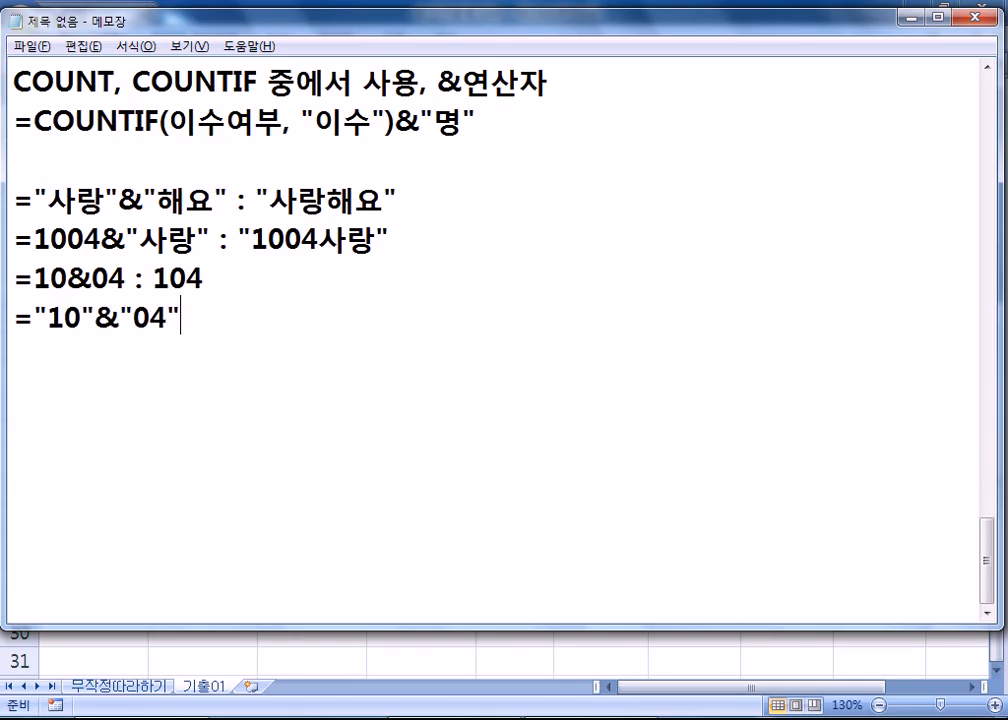
{"action": "type", "text": " : 1004"}
Step: Highlight the 04, its leading zero and the 104 result in the =10&04 example, and the & in the 사랑해요 example
{"action": "left_click_drag", "start_coordinate": [92, 277], "coordinate": [127, 277]}
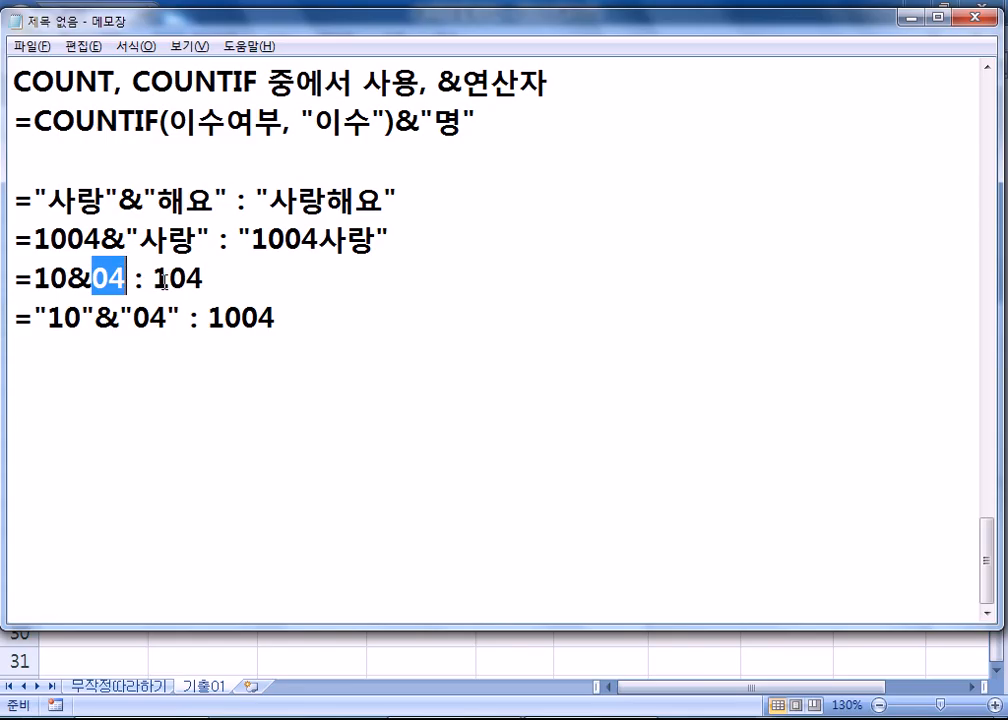
{"action": "left_click_drag", "start_coordinate": [92, 278], "coordinate": [108, 278]}
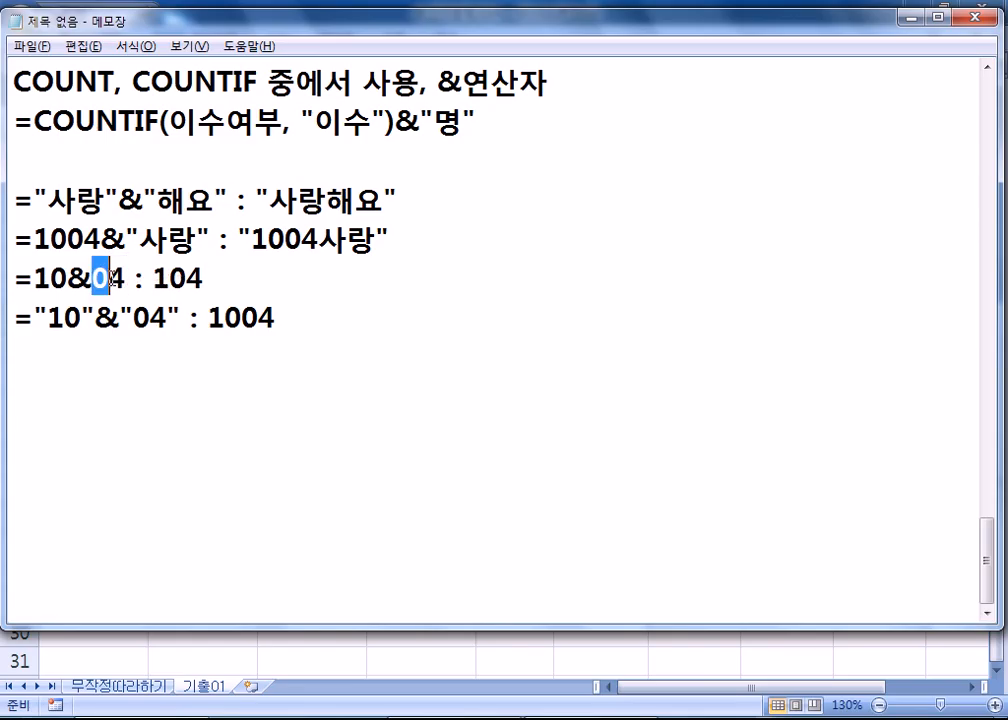
{"action": "left_click_drag", "start_coordinate": [154, 278], "coordinate": [218, 277]}
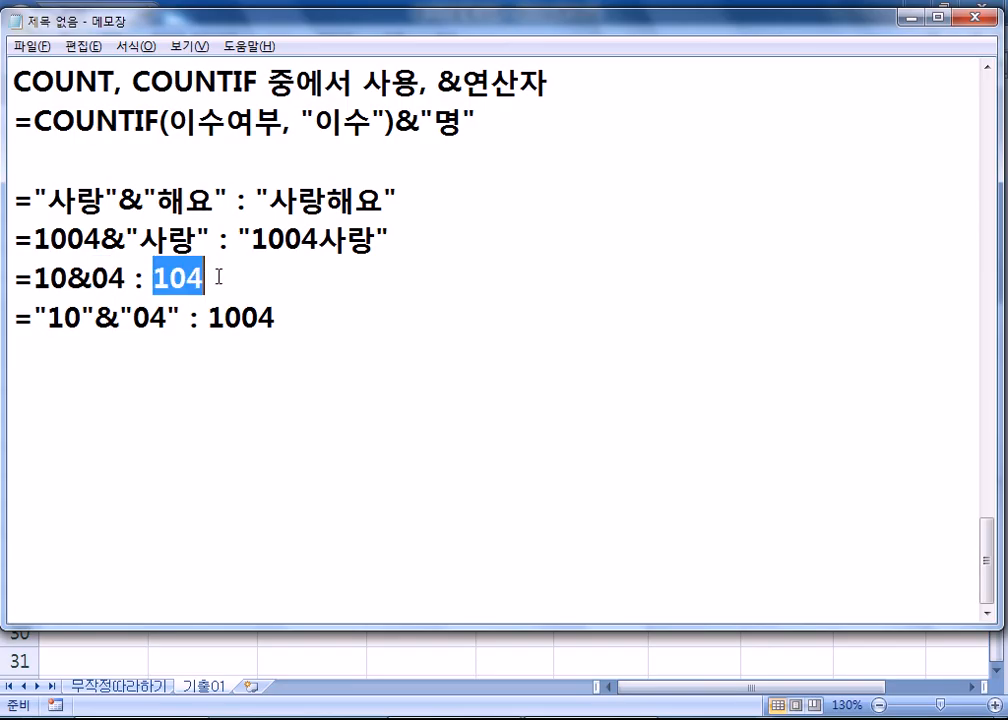
{"action": "left_click", "coordinate": [207, 362]}
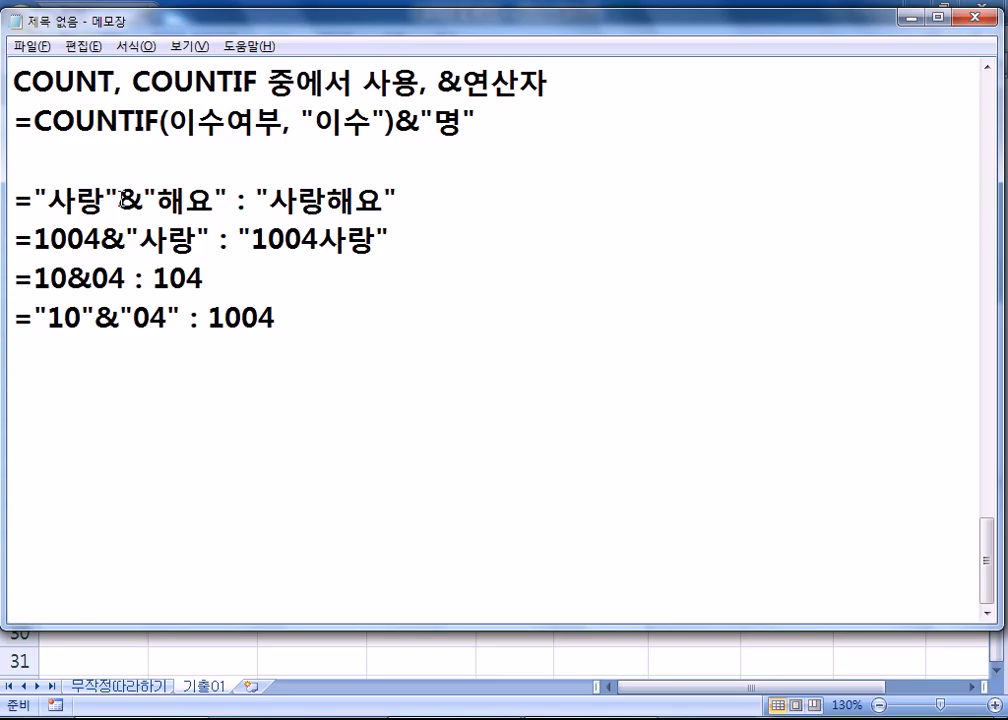
{"action": "left_click_drag", "start_coordinate": [119, 200], "coordinate": [142, 200]}
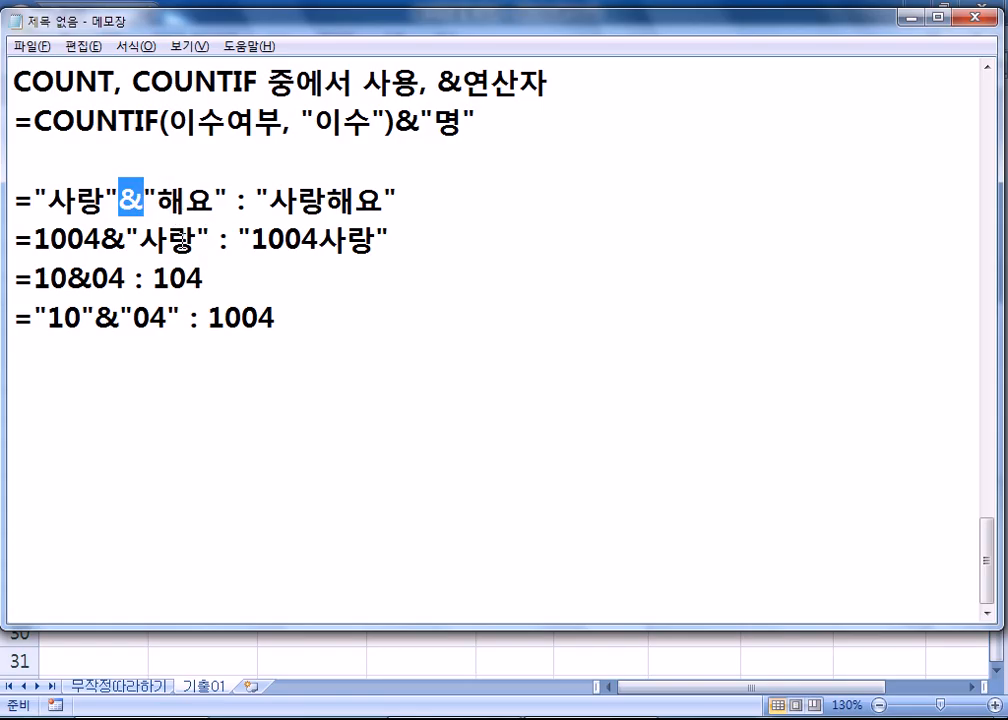
Step: Highlight 명 in the 5명 example, the &연산자 hint, and the & in the COUNTIF formula of the question 2 notes
{"action": "scroll", "coordinate": [175, 380], "scroll_direction": "up", "scroll_amount": 2}
{"action": "scroll", "coordinate": [327, 318], "scroll_direction": "down", "scroll_amount": 1}
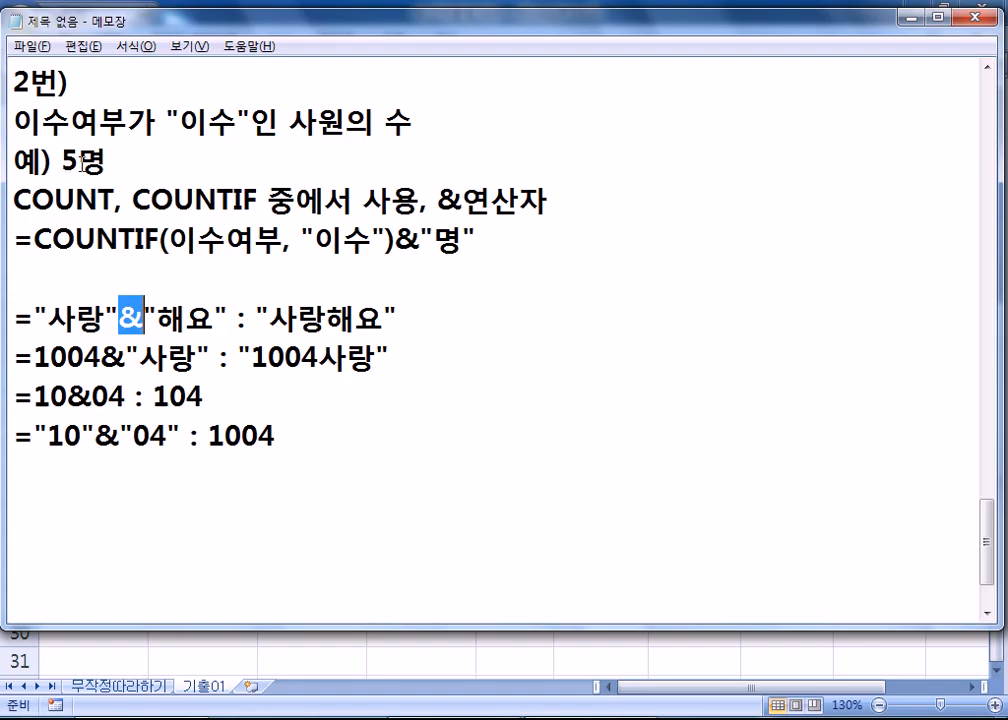
{"action": "left_click_drag", "start_coordinate": [79, 162], "coordinate": [98, 163]}
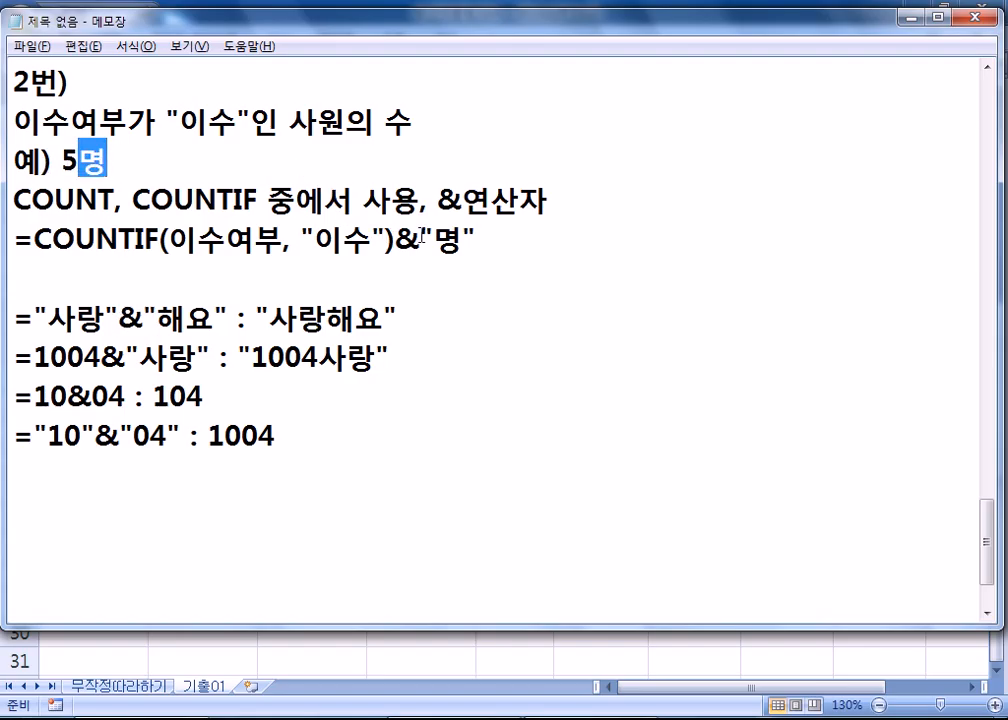
{"action": "left_click_drag", "start_coordinate": [438, 200], "coordinate": [540, 199]}
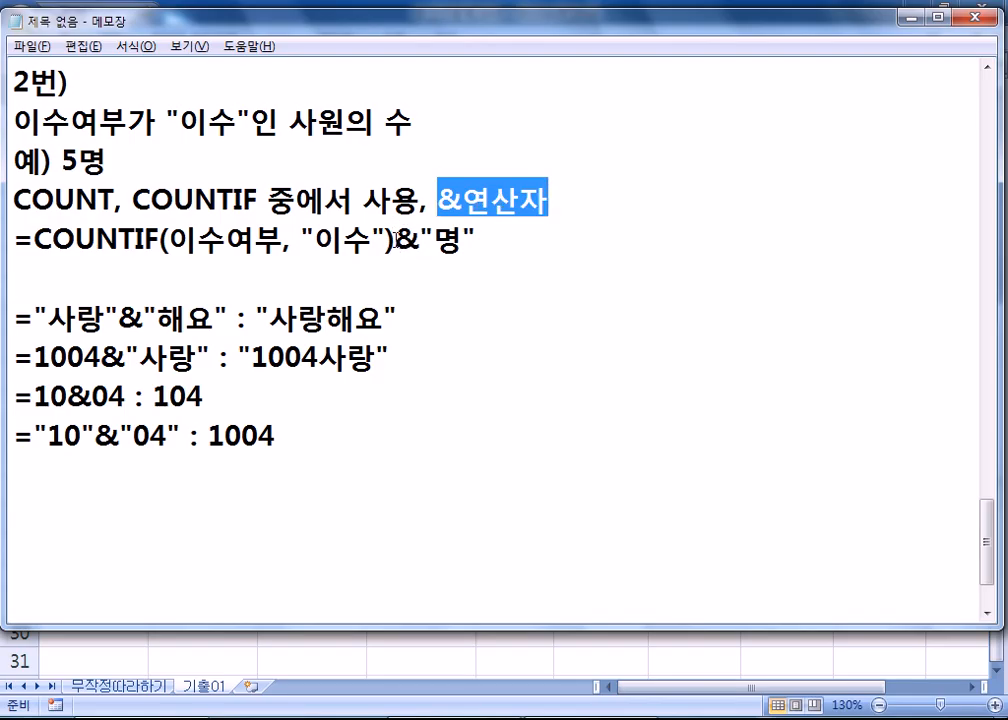
{"action": "left_click_drag", "start_coordinate": [397, 241], "coordinate": [420, 241]}
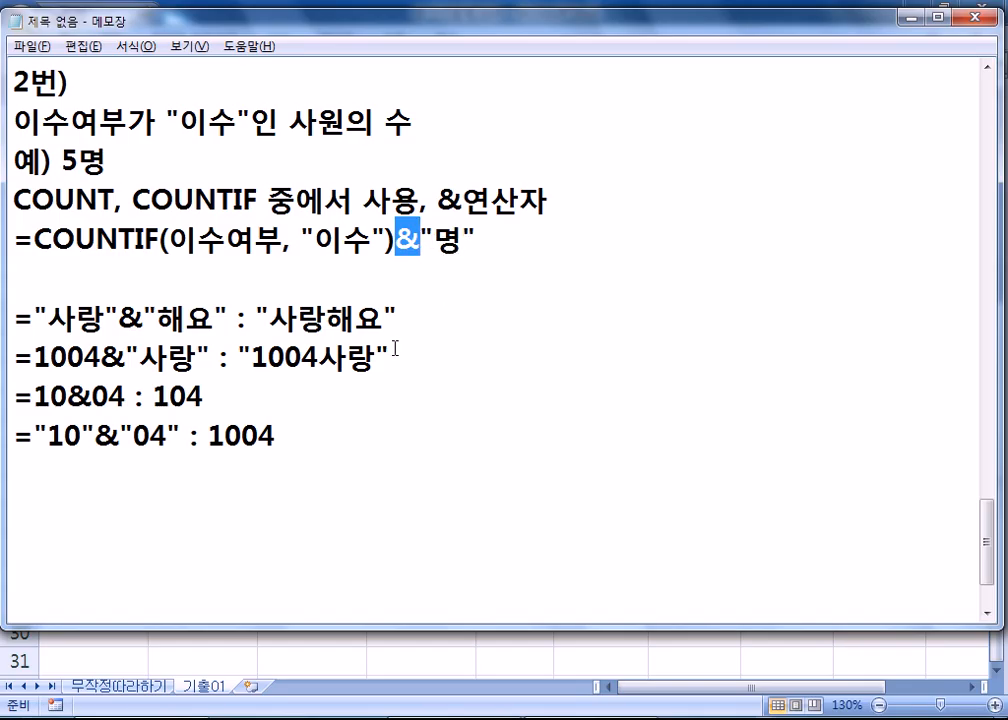
{"action": "left_click", "coordinate": [262, 498]}
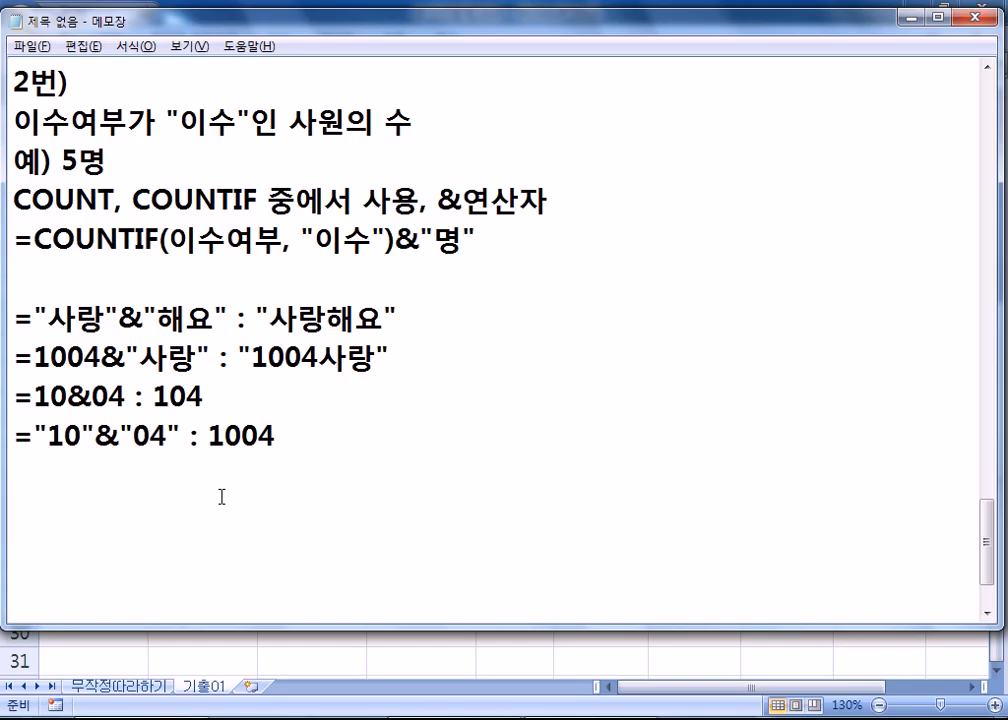
Step: Switch to Excel and write =COUNTIF(F4:F10,"이수") in cell A13 under 이수자 수
{"action": "key", "text": "alt+Tab"}
{"action": "left_click", "coordinate": [79, 405]}
{"action": "type", "text": "="}
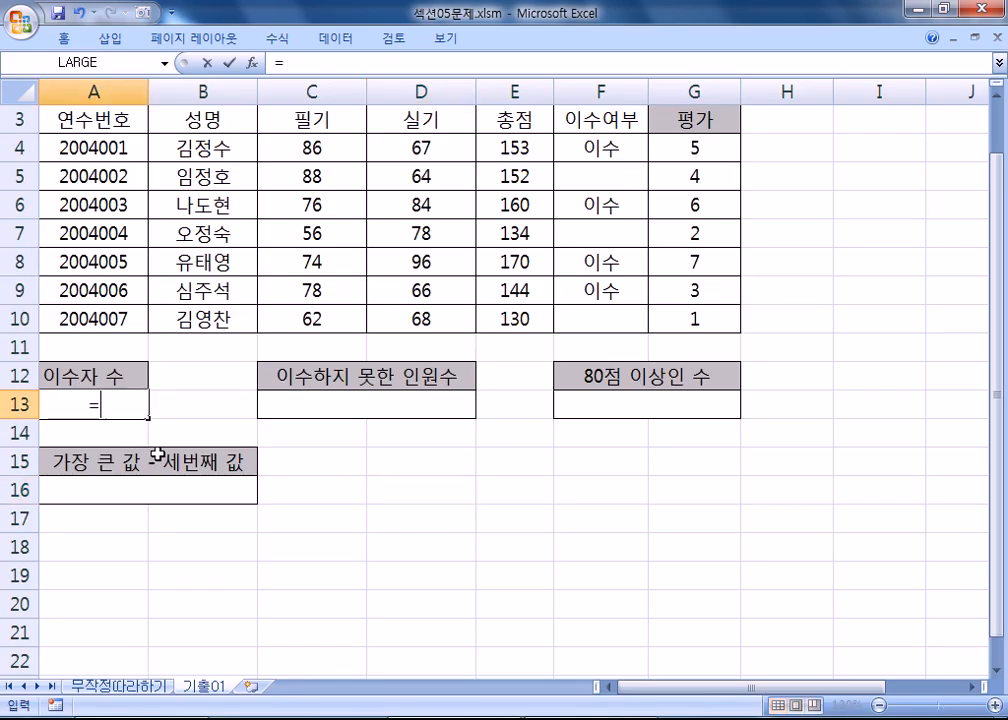
{"action": "type", "text": "COUNTIF("}
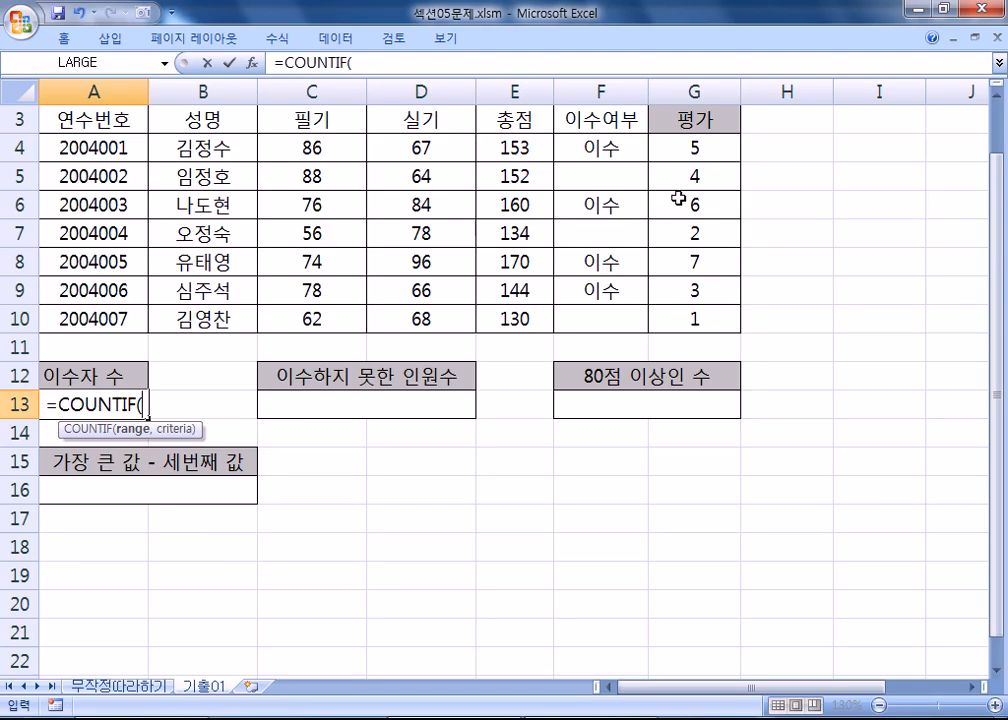
{"action": "left_click_drag", "start_coordinate": [612, 146], "coordinate": [609, 320]}
{"action": "type", "text": ","}
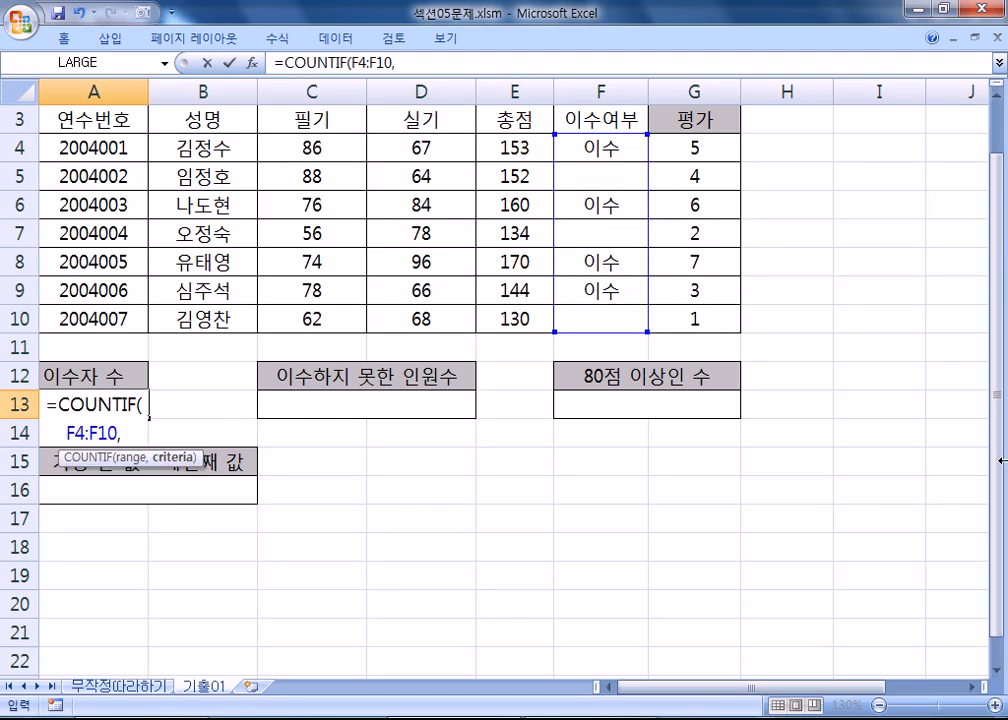
{"action": "type", "text": "\"이"}
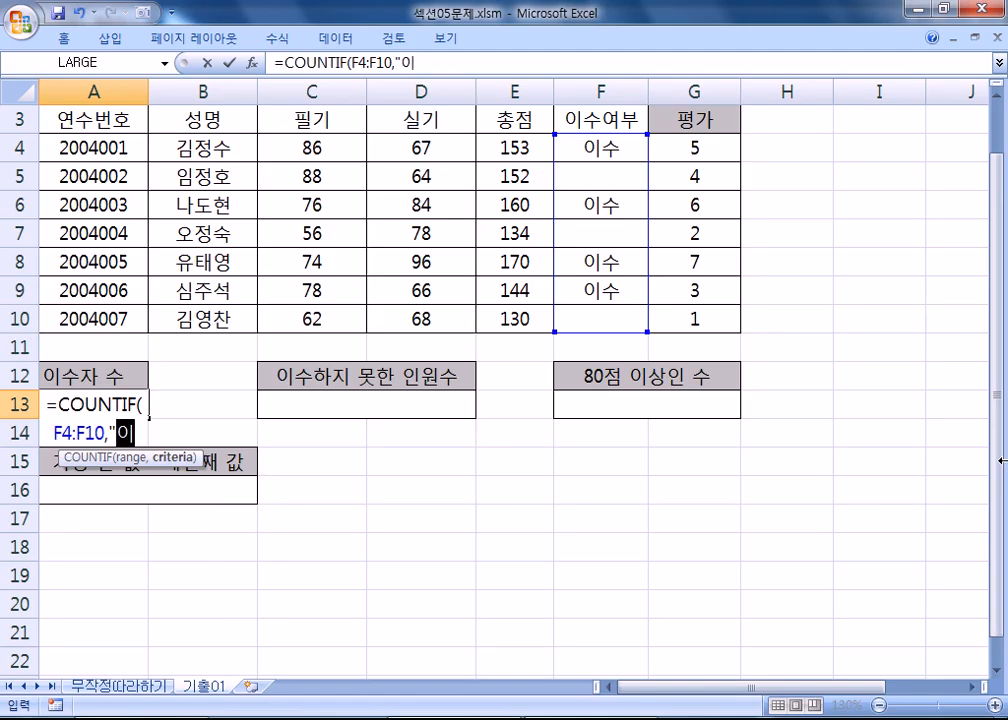
{"action": "type", "text": "수\")"}
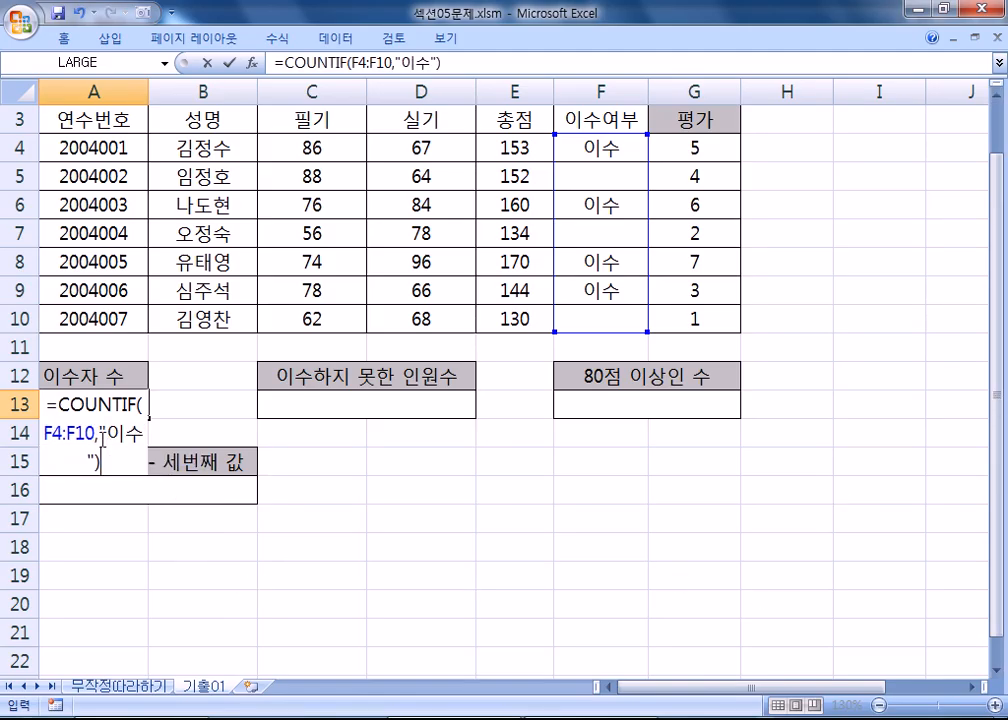
Step: Replace the "이수" criterion in A13 with a cell reference, trying F6, F8 and F9, and enter the formula as =COUNTIF(F4:F10,F4)
{"action": "left_click_drag", "start_coordinate": [99, 434], "coordinate": [99, 456]}
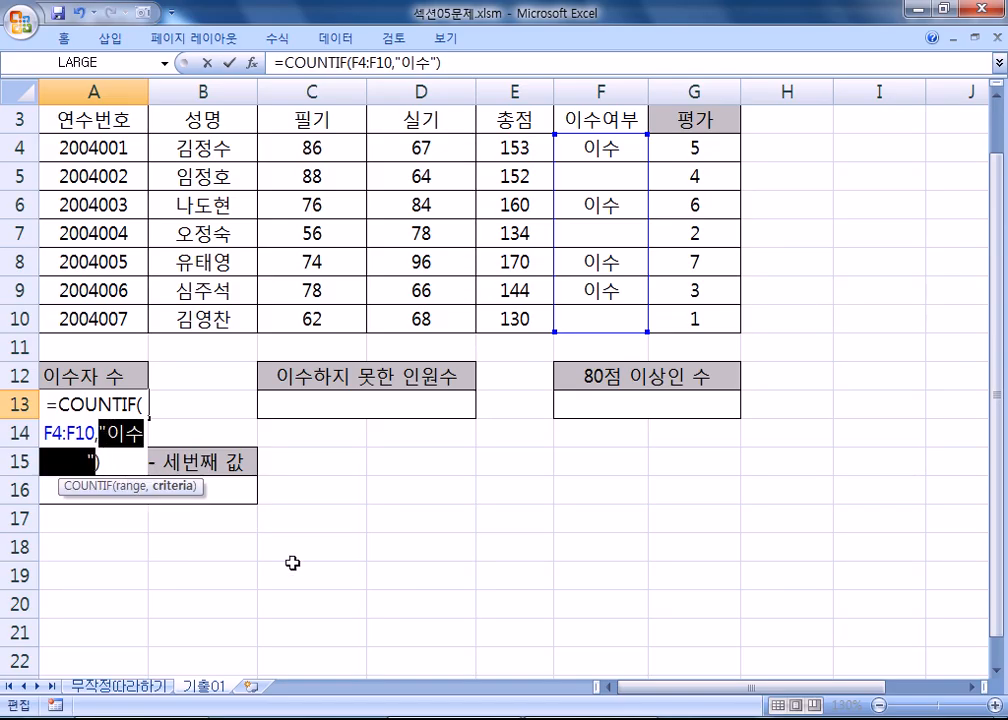
{"action": "key", "text": "BackSpace"}
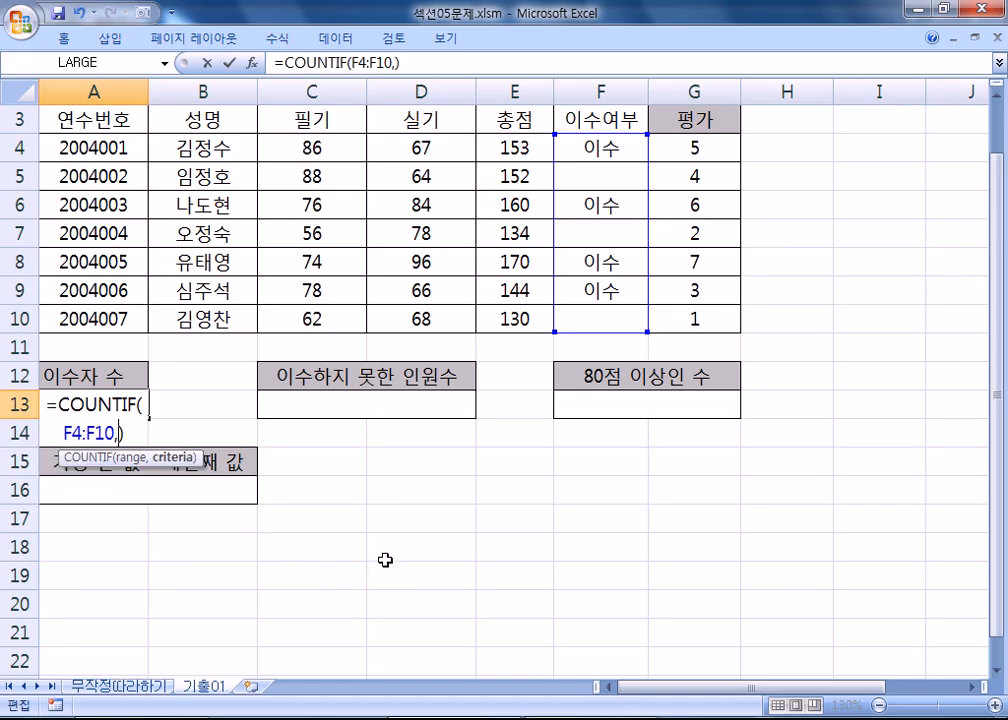
{"action": "left_click", "coordinate": [597, 158]}
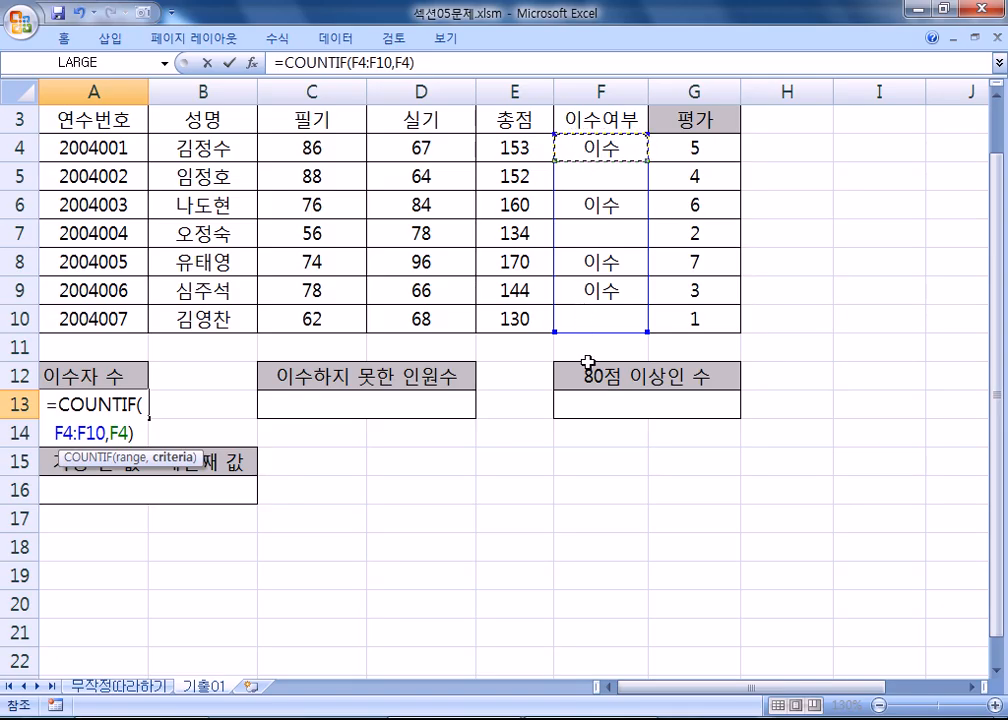
{"action": "left_click", "coordinate": [603, 205]}
{"action": "left_click", "coordinate": [597, 263]}
{"action": "left_click", "coordinate": [597, 289]}
{"action": "left_click", "coordinate": [600, 266]}
{"action": "left_click", "coordinate": [589, 204]}
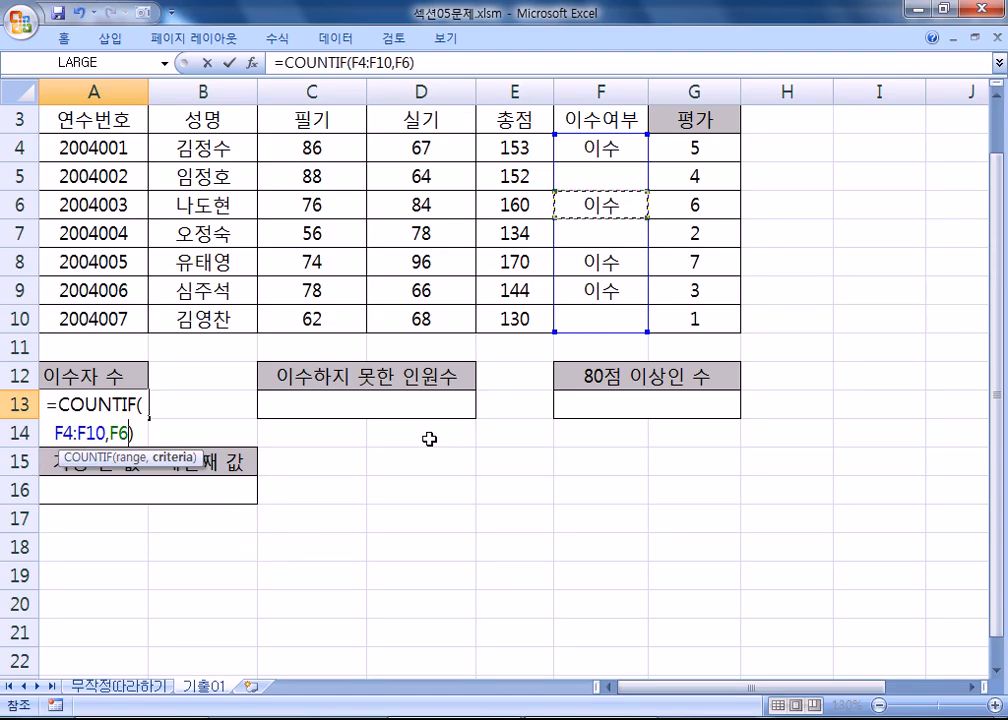
{"action": "left_click", "coordinate": [596, 155]}
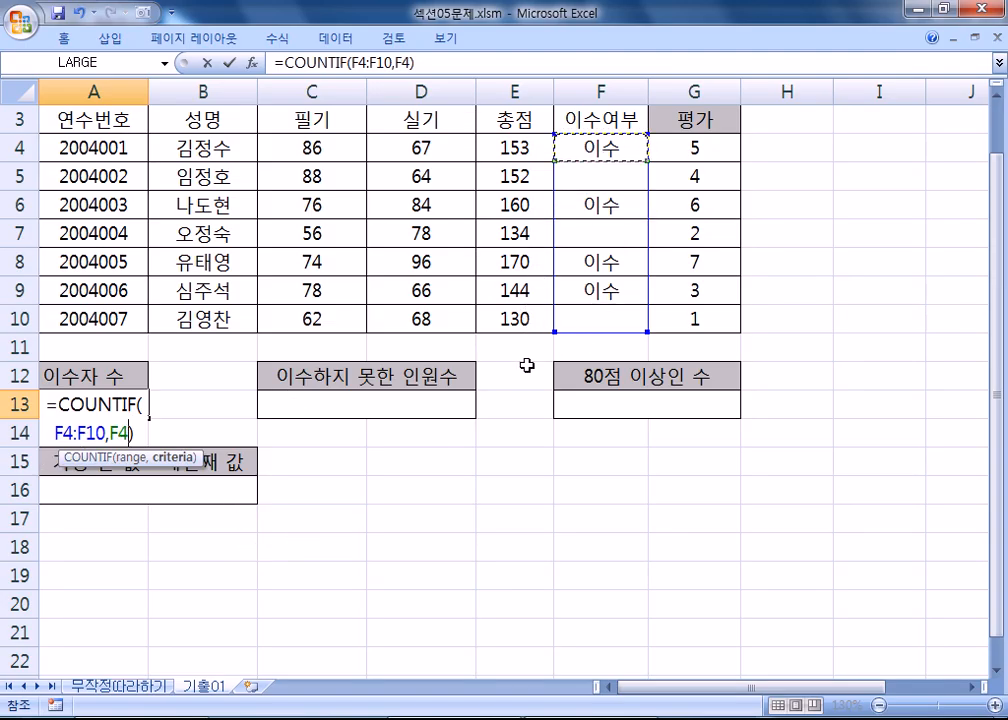
{"action": "type", "text": ")"}
{"action": "key", "text": "Return"}
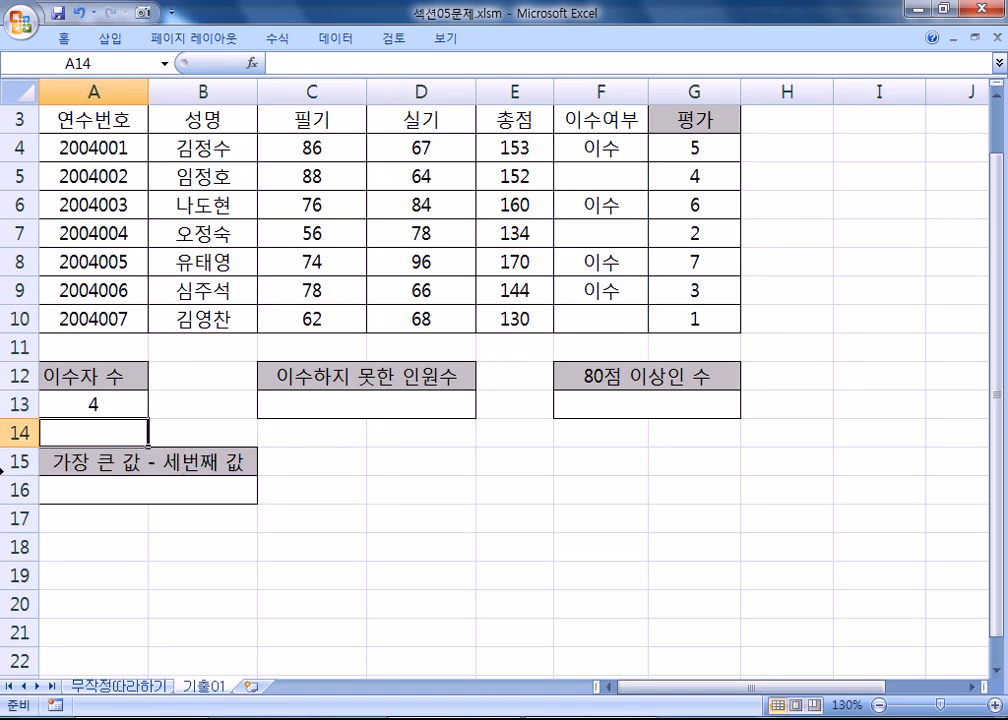
Step: Clear the 이수 entry in cell F4 and check how the 이수자 수 formula in A13 depends on it
{"action": "left_click", "coordinate": [106, 405]}
{"action": "left_click", "coordinate": [594, 151]}
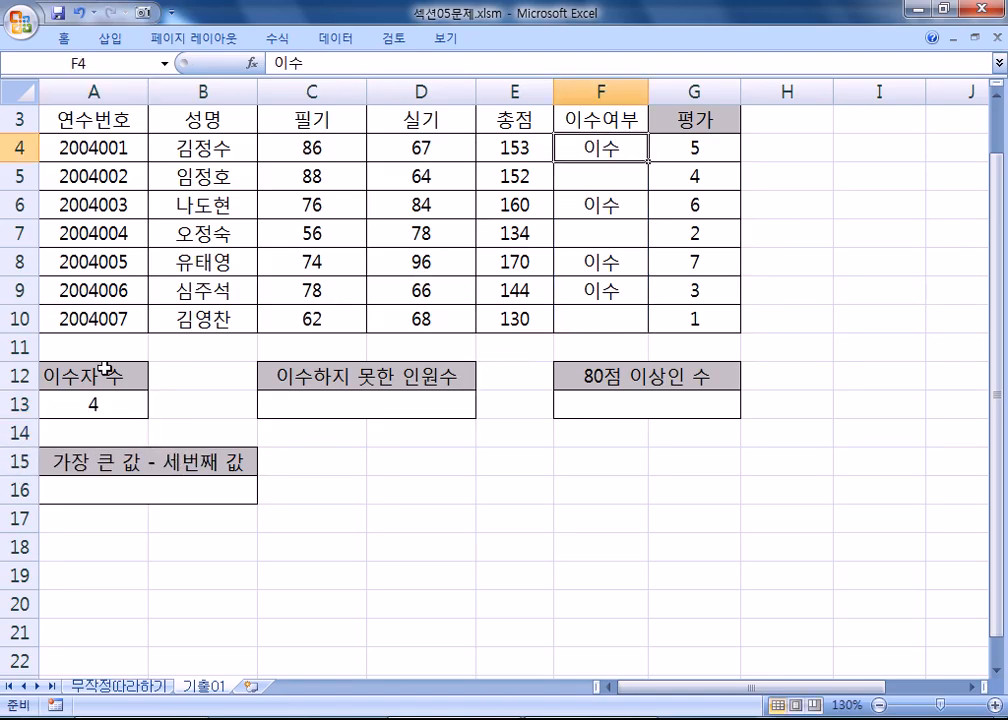
{"action": "double_click", "coordinate": [74, 406]}
{"action": "key", "text": "Escape"}
{"action": "left_click", "coordinate": [608, 149]}
{"action": "key", "text": "Delete"}
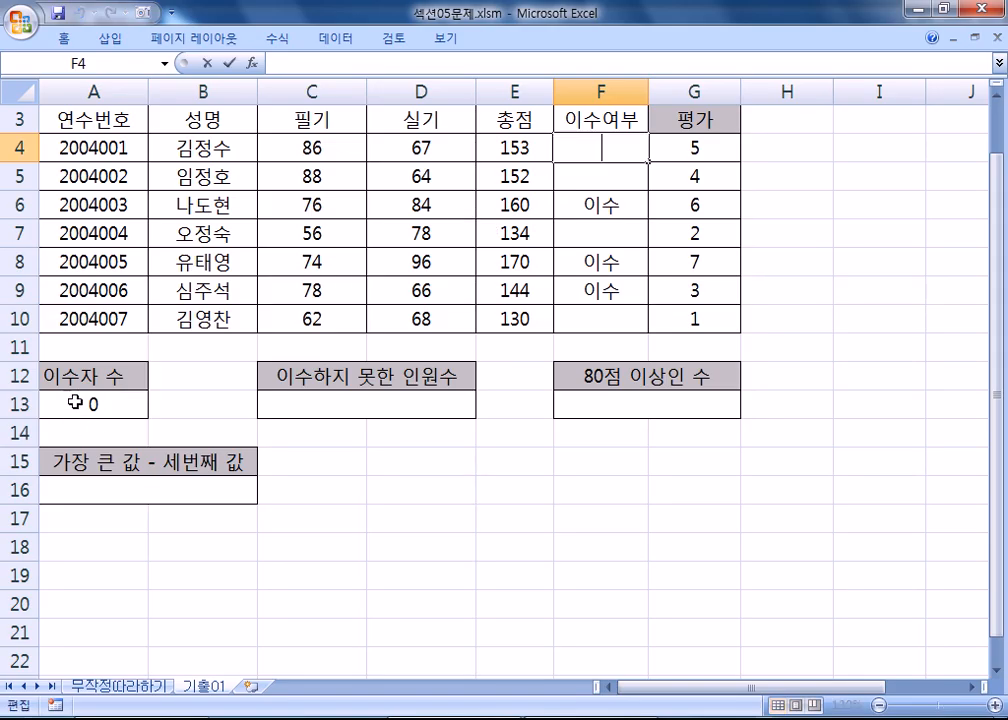
{"action": "double_click", "coordinate": [81, 405]}
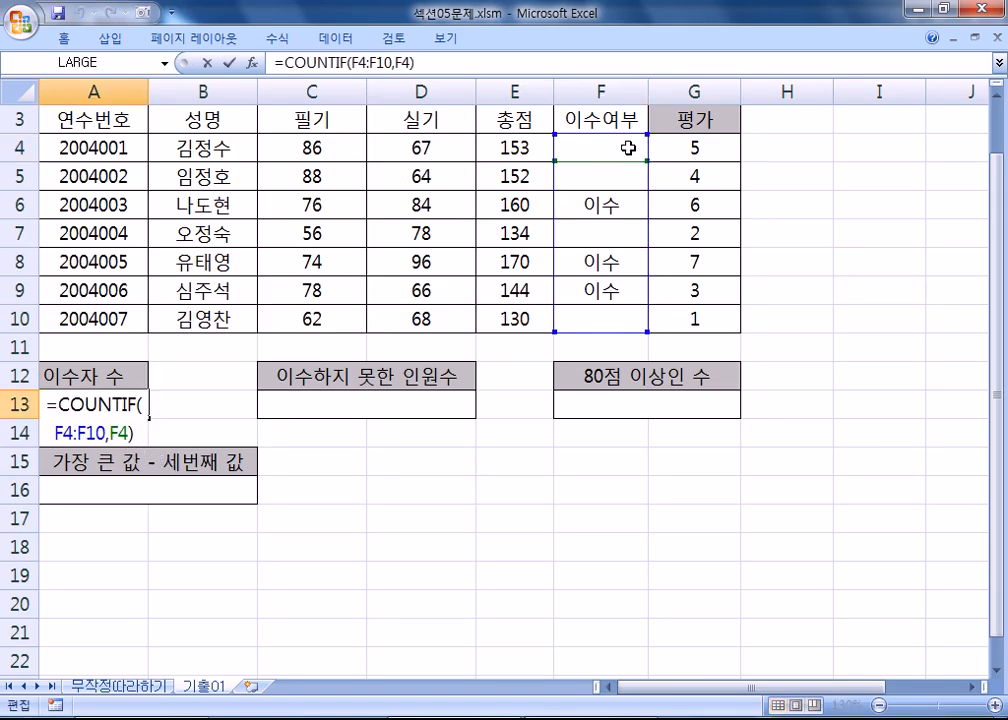
{"action": "key", "text": "ctrl+Return"}
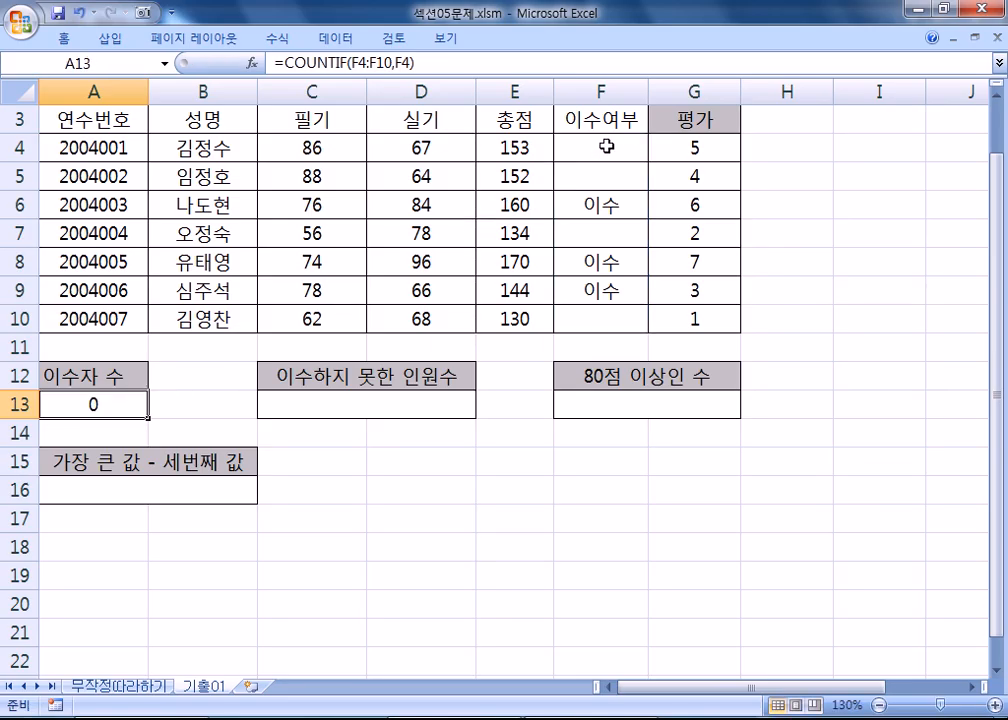
Step: Replace the F4 criterion in cell A13's COUNTIF formula with "=이수" and enter the formula
{"action": "double_click", "coordinate": [97, 400]}
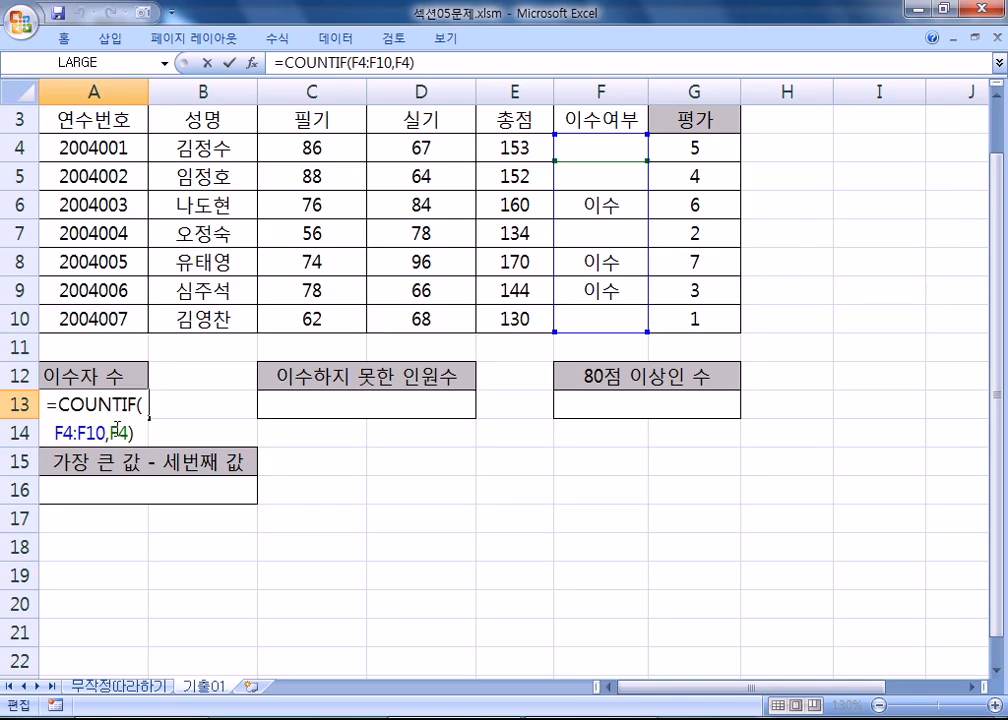
{"action": "left_click_drag", "start_coordinate": [111, 432], "coordinate": [129, 432]}
{"action": "scroll", "coordinate": [398, 312], "scroll_direction": "down", "scroll_amount": 1}
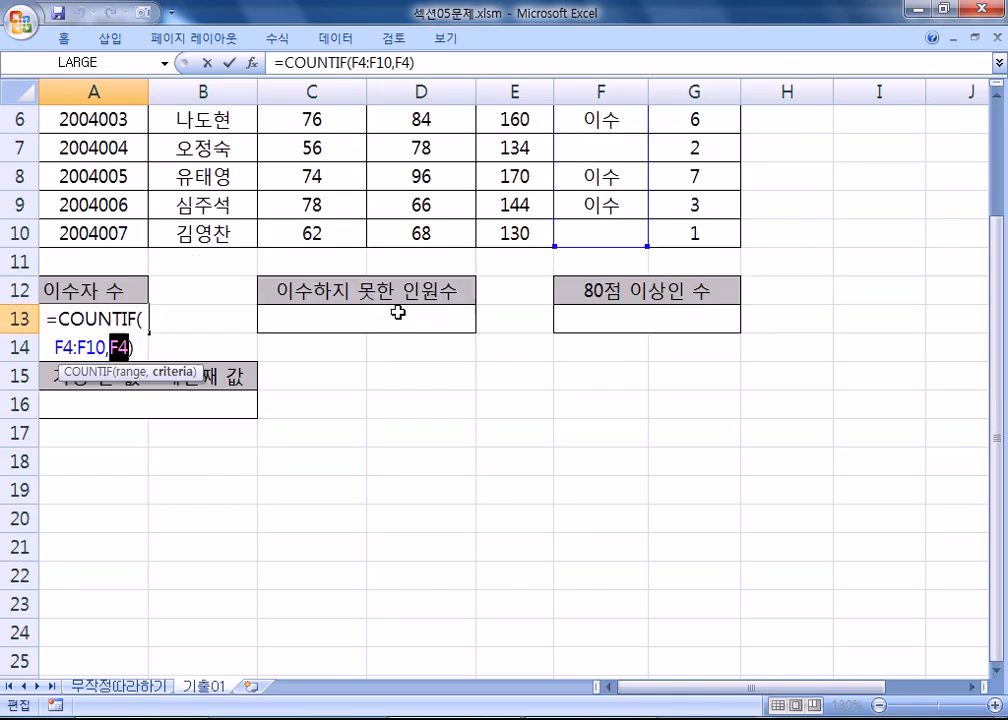
{"action": "type", "text": "\"이수\""}
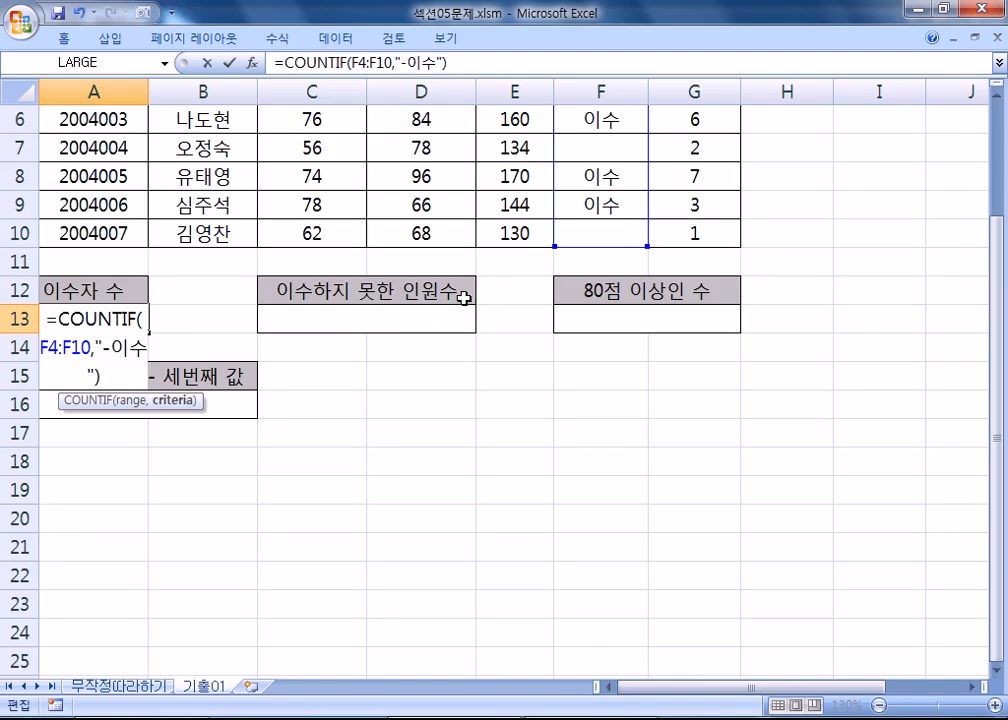
{"action": "type", "text": "="}
{"action": "key", "text": "Return"}
{"action": "left_click", "coordinate": [79, 320]}
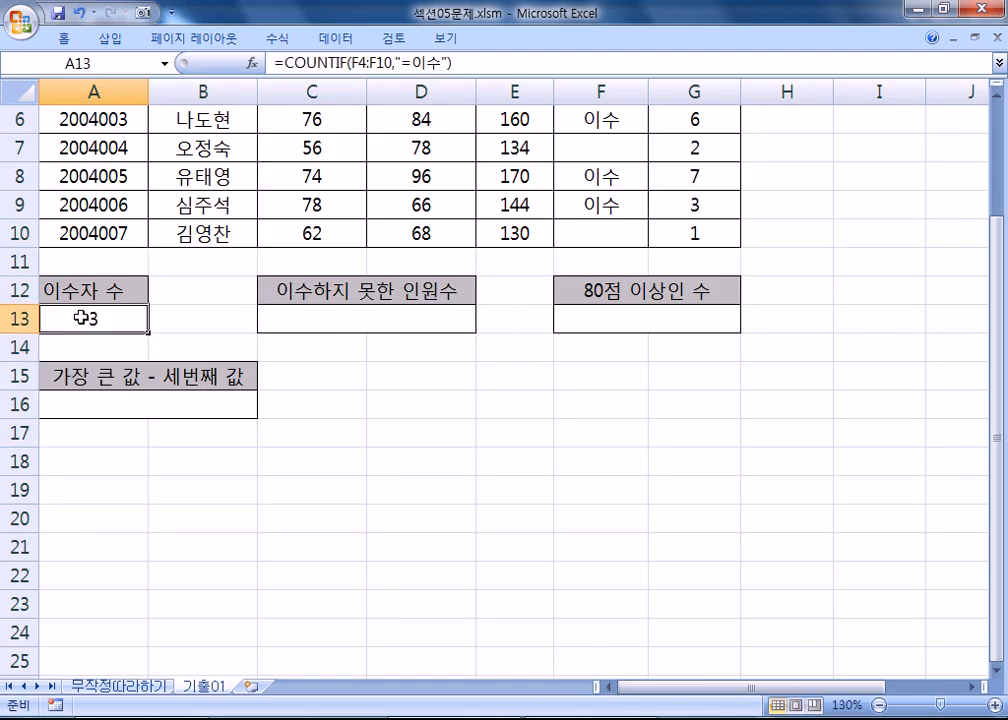
Step: Remove the equals sign inside the A13 criterion so the formula reads =COUNTIF(F4:F10,"이수")
{"action": "double_click", "coordinate": [89, 320]}
{"action": "key", "text": "BackSpace"}
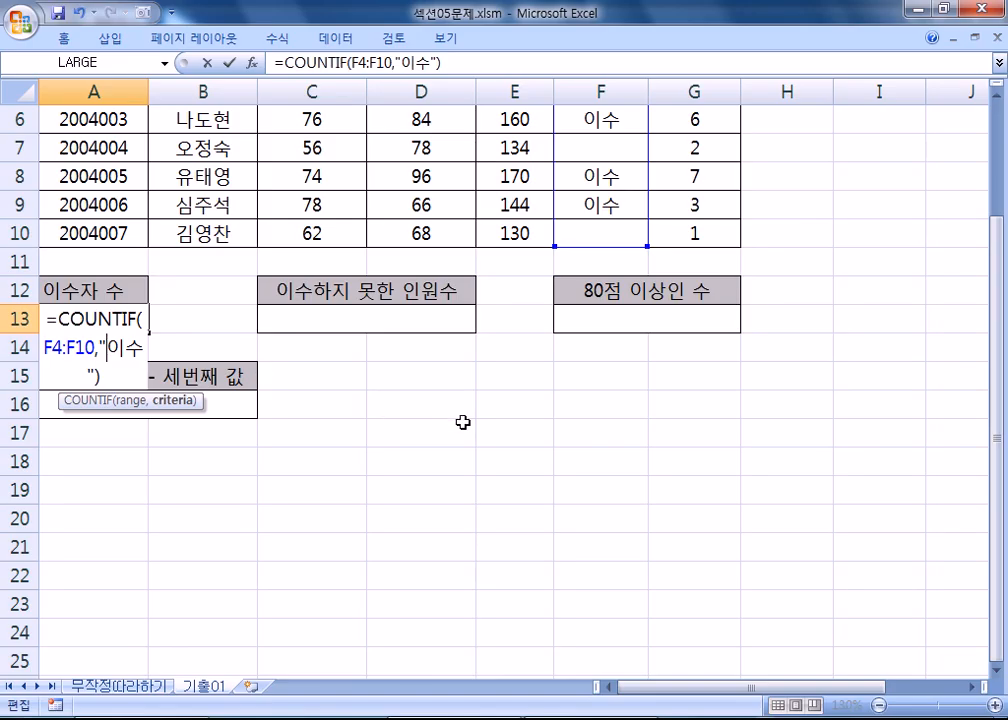
{"action": "key", "text": "Return"}
{"action": "left_click", "coordinate": [110, 318]}
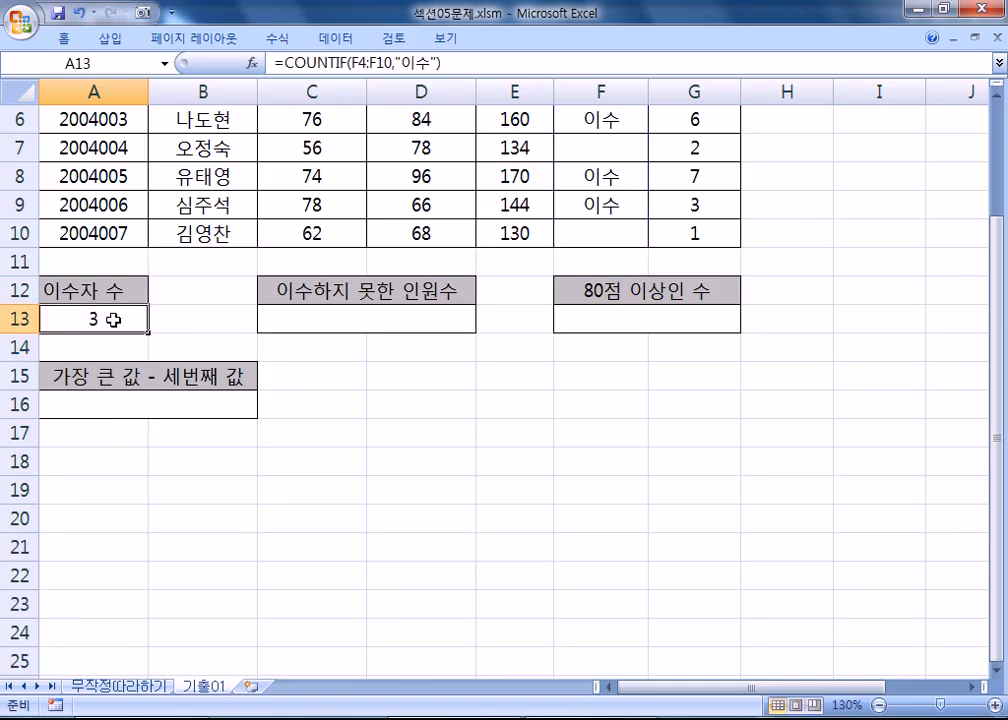
Step: Append &"명" to the COUNTIF formula in A13 so the 이수자 수 count carries the 명 unit
{"action": "double_click", "coordinate": [112, 319]}
{"action": "left_click", "coordinate": [128, 374]}
{"action": "scroll", "coordinate": [275, 410], "scroll_direction": "down", "scroll_amount": 1}
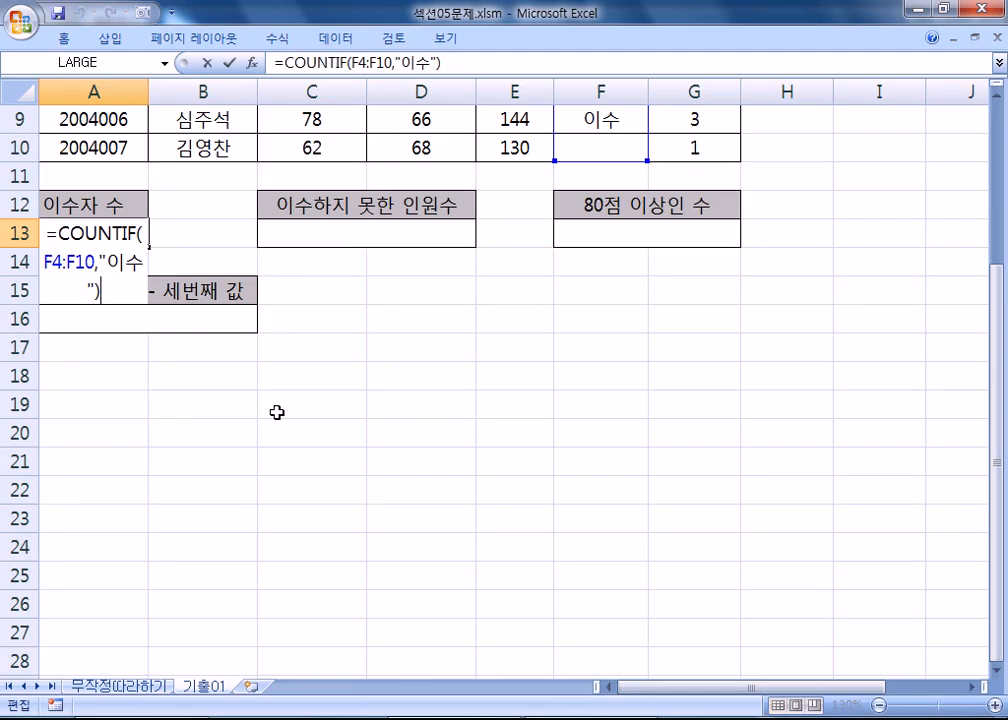
{"action": "type", "text": "&\"며"}
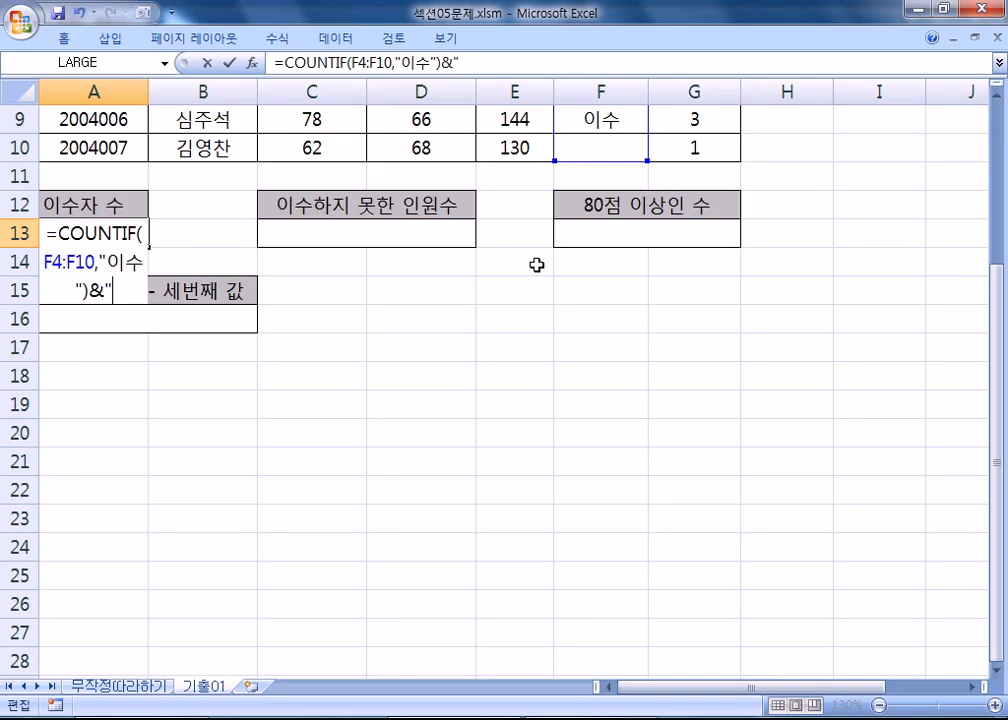
{"action": "type", "text": "ㅇ\""}
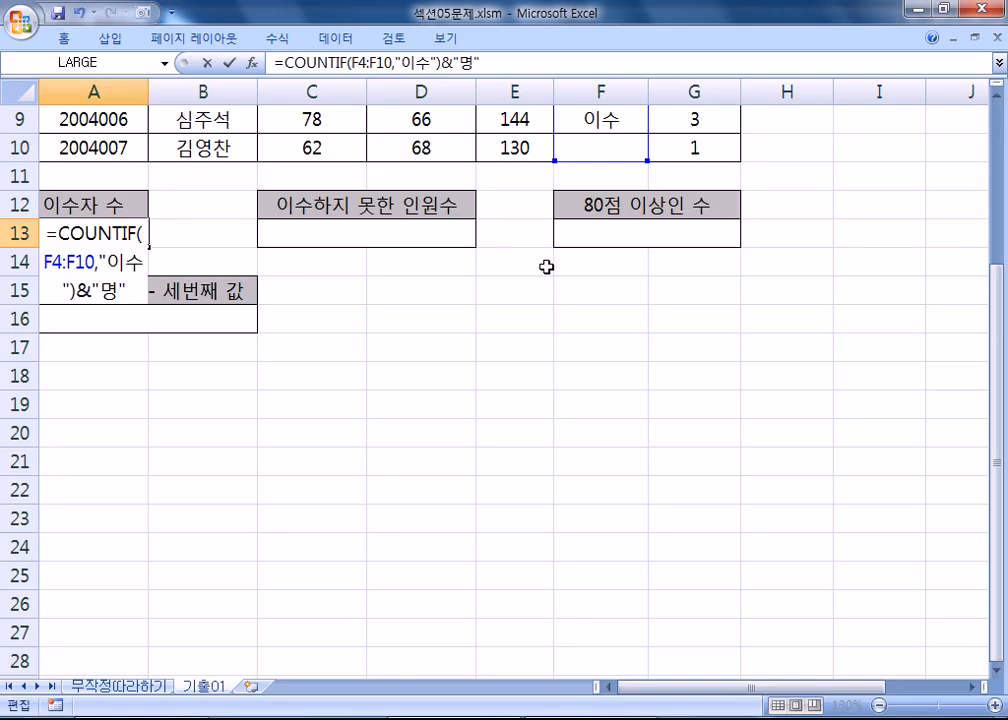
{"action": "key", "text": "Return"}
{"action": "key", "text": "Up"}
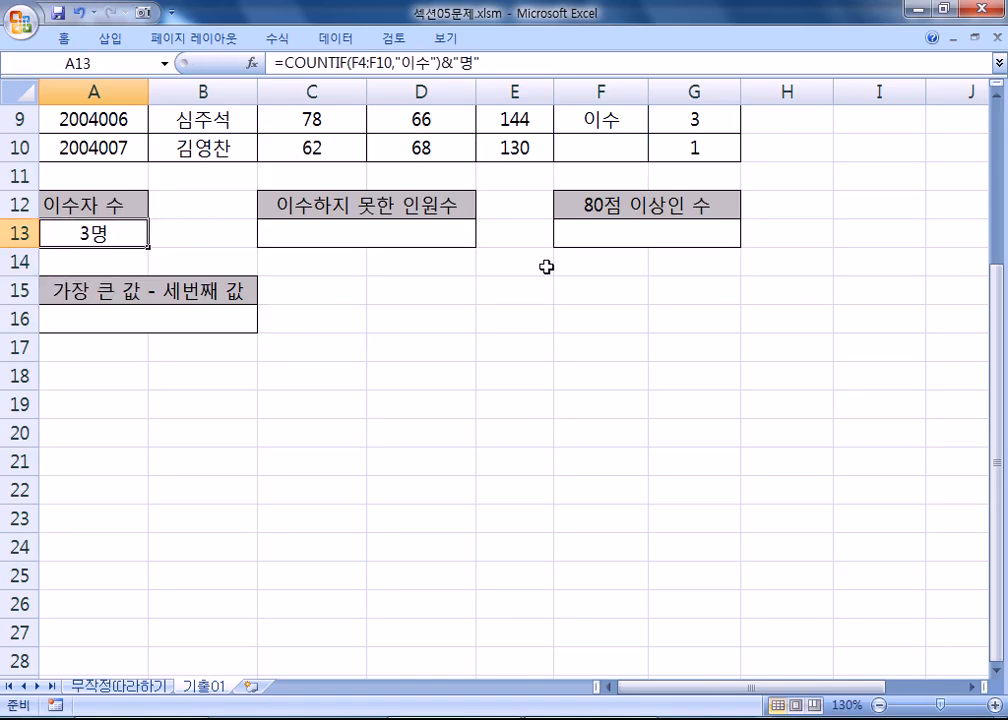
Step: Copy the A13 formula into the question 2 notes in Notepad, add a blank line below it, and highlight its & operator
{"action": "left_click_drag", "start_coordinate": [503, 61], "coordinate": [224, 46]}
{"action": "key", "text": "ctrl+c"}
{"action": "key", "text": "alt+Tab"}
{"action": "key", "text": "ctrl+v"}
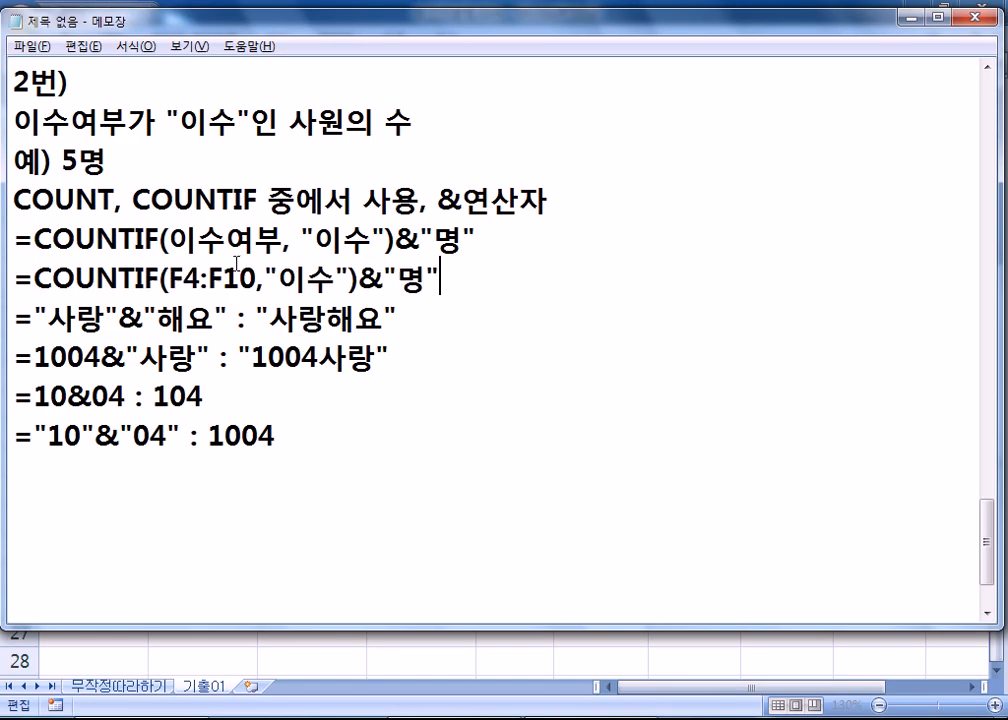
{"action": "key", "text": "Return"}
{"action": "left_click", "coordinate": [170, 278]}
{"action": "left_click_drag", "start_coordinate": [170, 278], "coordinate": [383, 278]}
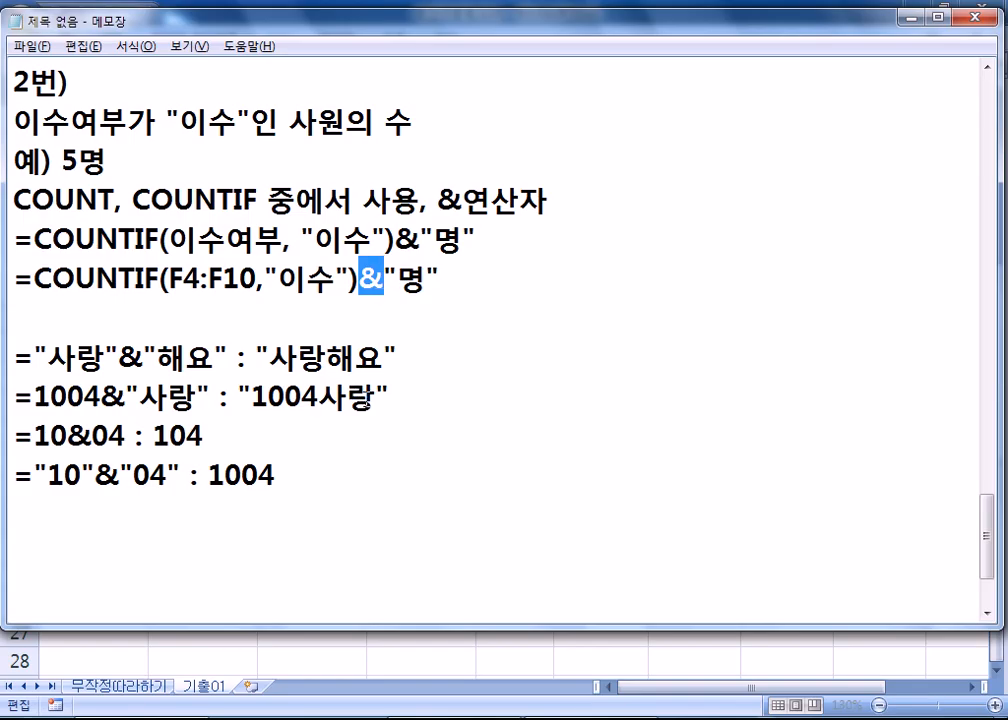
Step: Switch to Excel and select the 이수여부 range F4:F10 to examine its blank cells
{"action": "key", "text": "alt+Tab"}
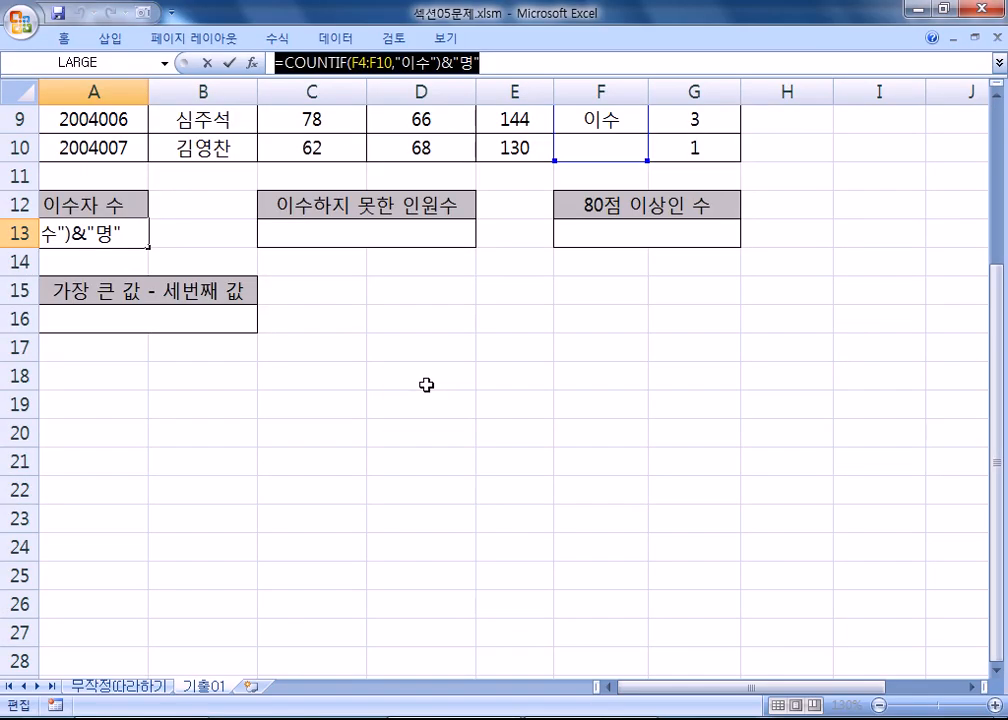
{"action": "left_click", "coordinate": [373, 241]}
{"action": "scroll", "coordinate": [489, 328], "scroll_direction": "up", "scroll_amount": 1}
{"action": "scroll", "coordinate": [489, 328], "scroll_direction": "up", "scroll_amount": 2}
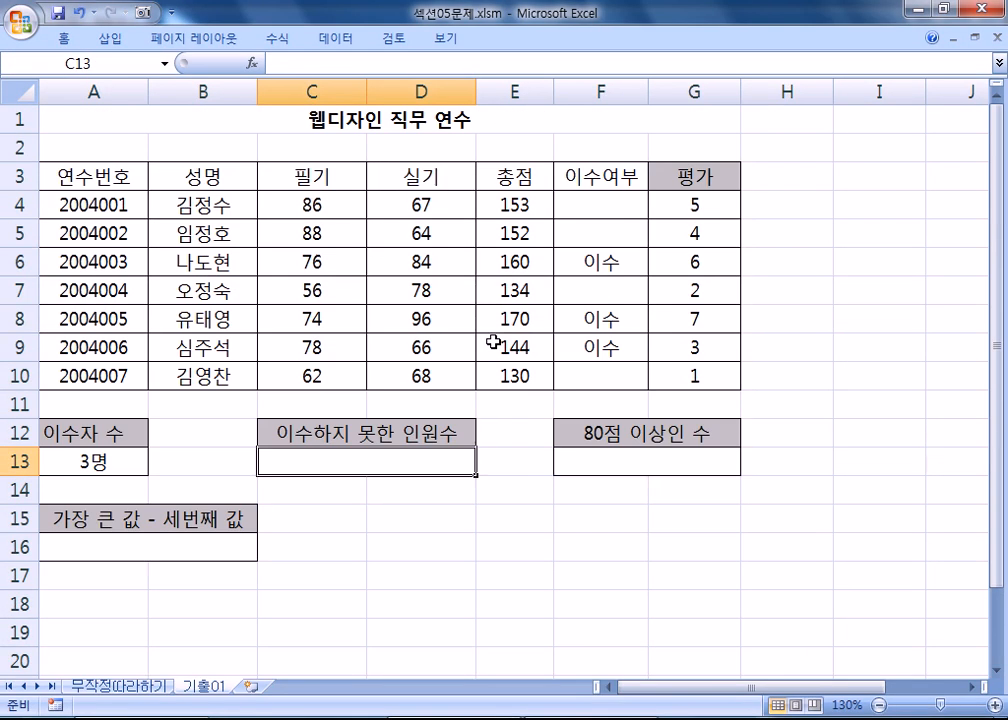
{"action": "left_click_drag", "start_coordinate": [603, 205], "coordinate": [588, 380]}
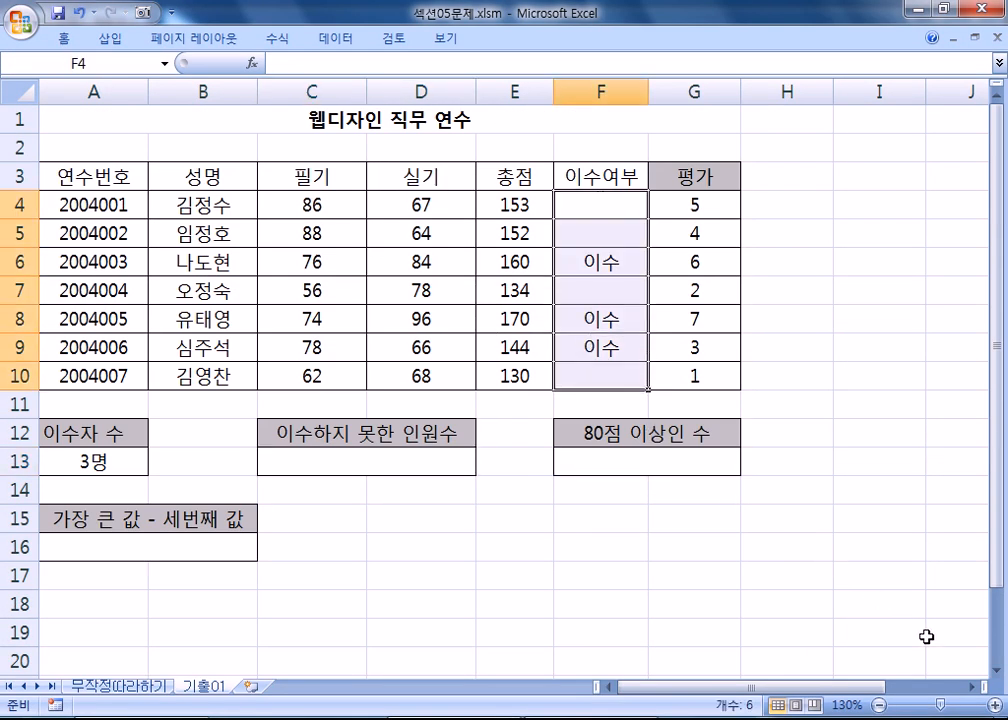
{"action": "left_click", "coordinate": [996, 671]}
{"action": "left_click", "coordinate": [996, 671]}
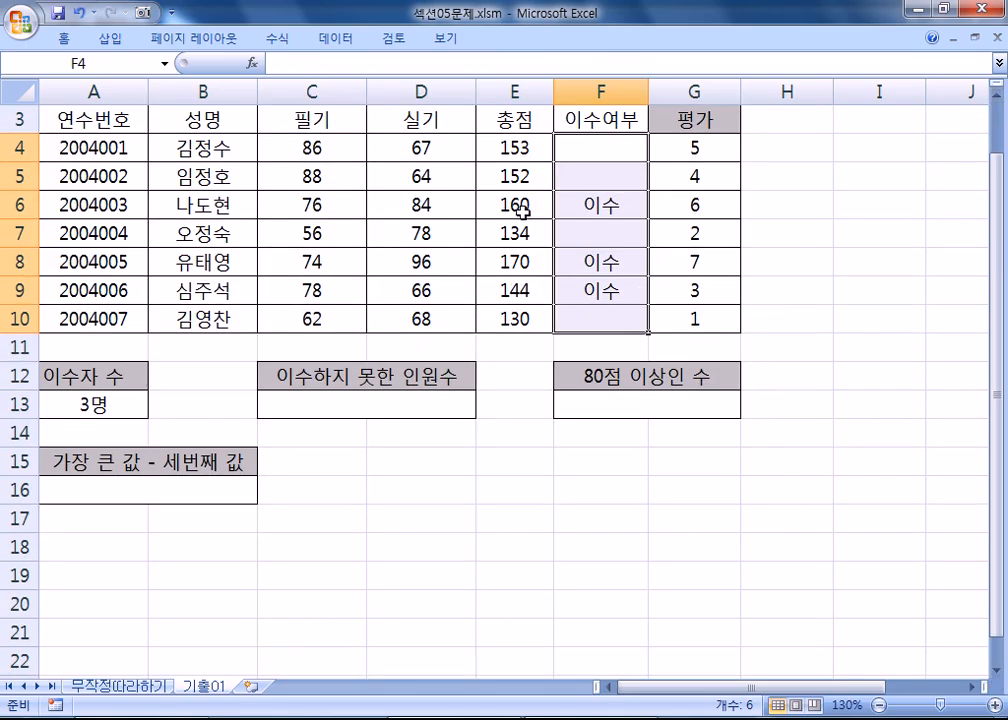
Step: Enter =COUNTBLANK(F4:F10)&"명" in cell C13 under 이수하지 못한 인원수
{"action": "left_click", "coordinate": [287, 402]}
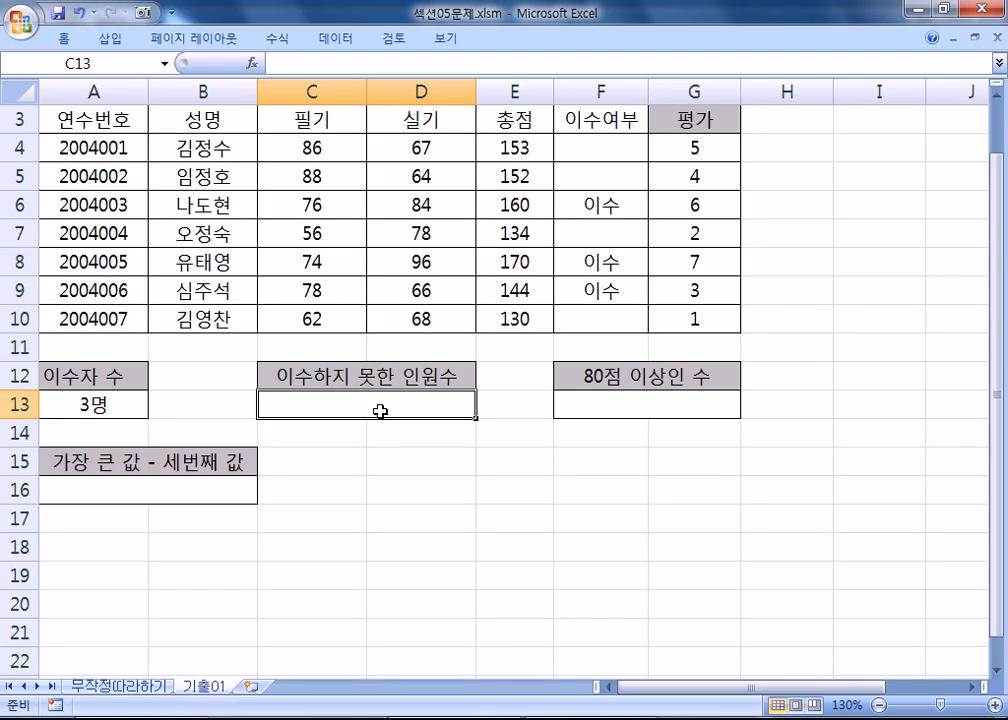
{"action": "type", "text": "=채ㅕ"}
{"action": "key", "text": "BackSpace"}
{"action": "key", "text": "BackSpace"}
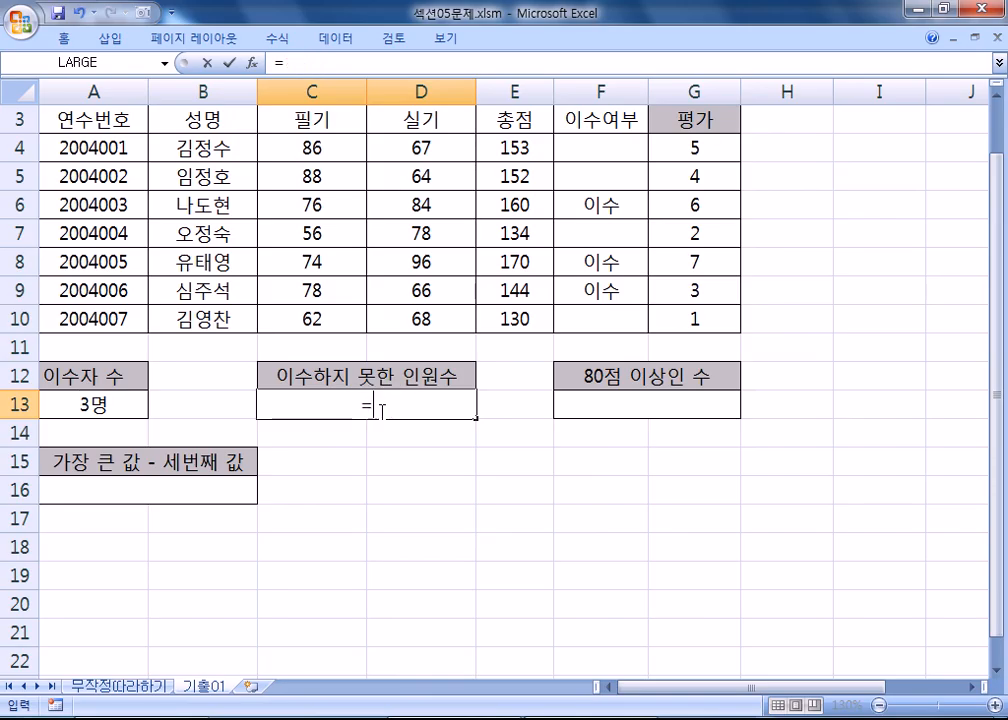
{"action": "type", "text": "COUNTBL"}
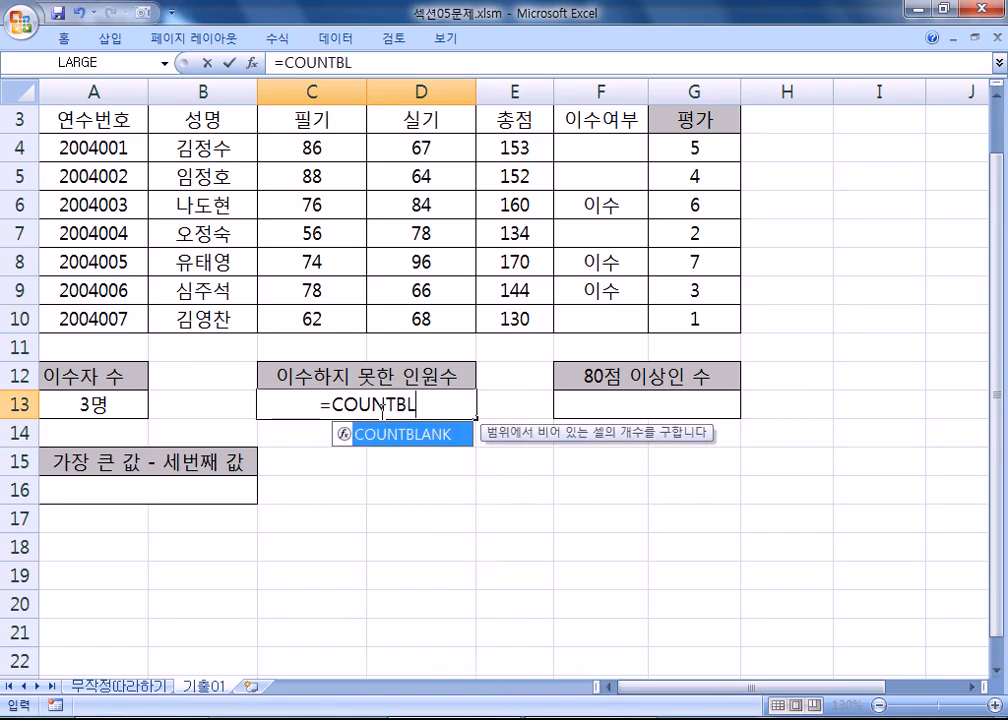
{"action": "key", "text": "Tab"}
{"action": "left_click_drag", "start_coordinate": [594, 148], "coordinate": [608, 313]}
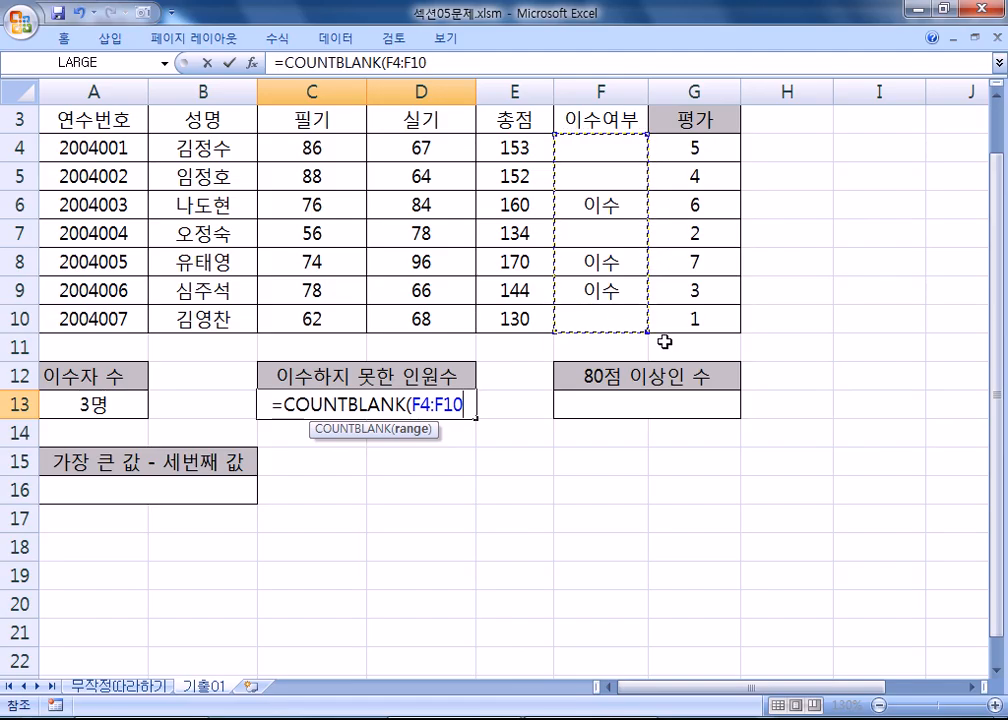
{"action": "type", "text": ")"}
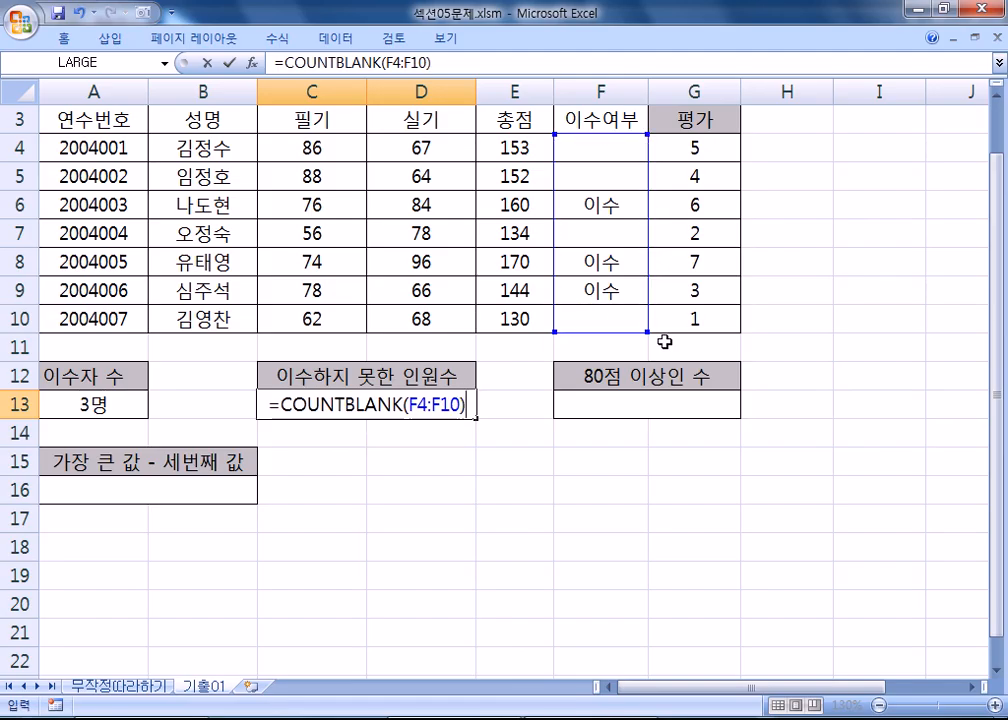
{"action": "type", "text": "&\""}
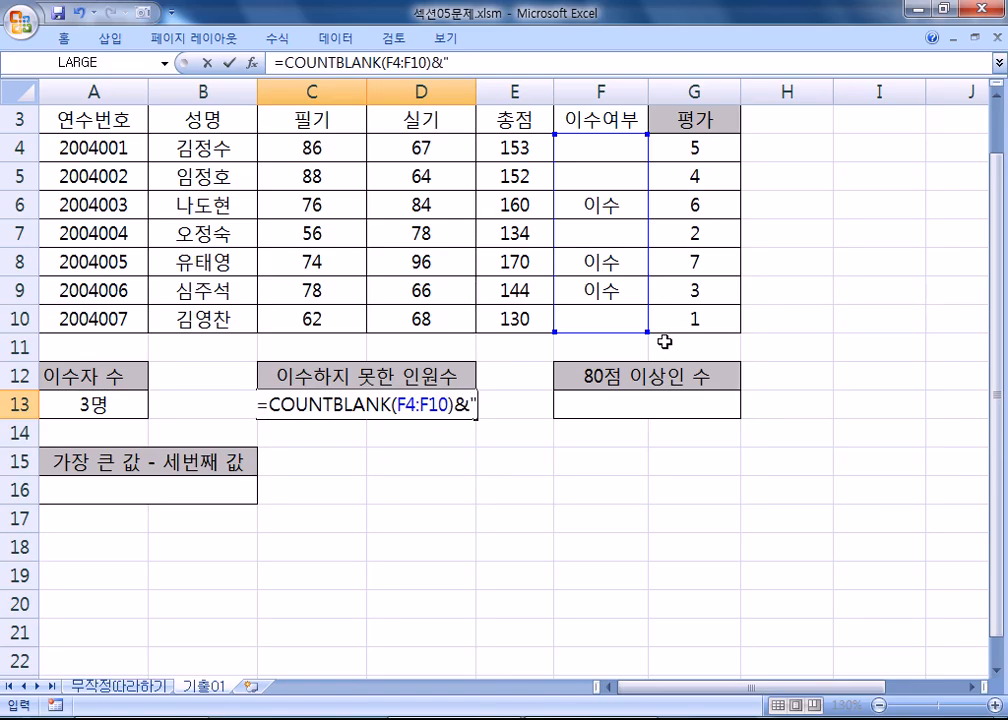
{"action": "type", "text": "명\""}
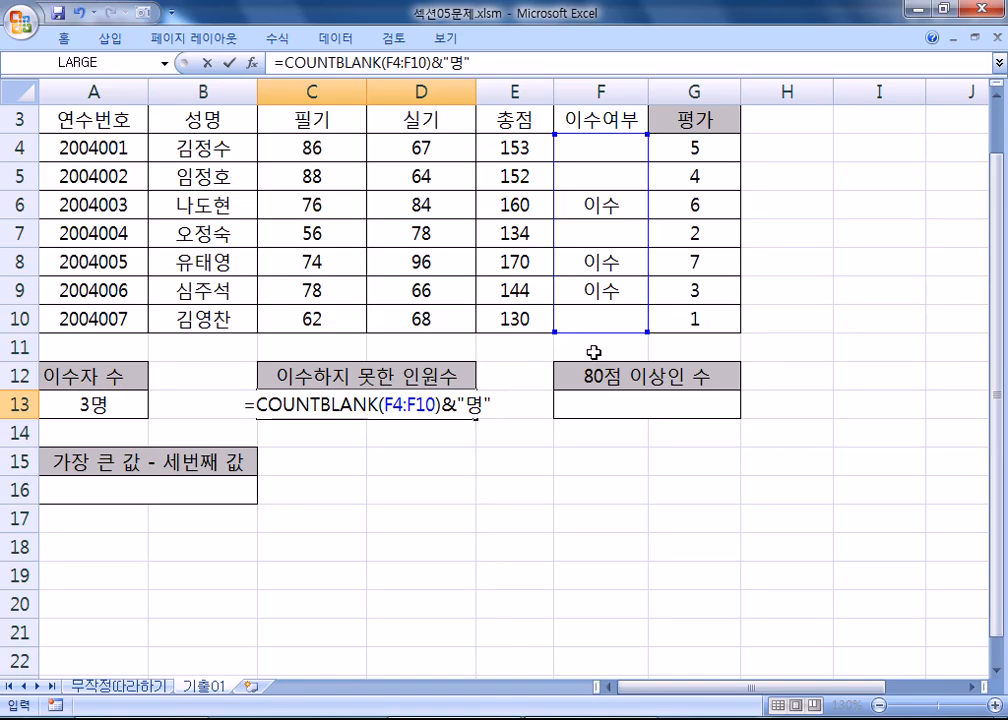
{"action": "key", "text": "Return"}
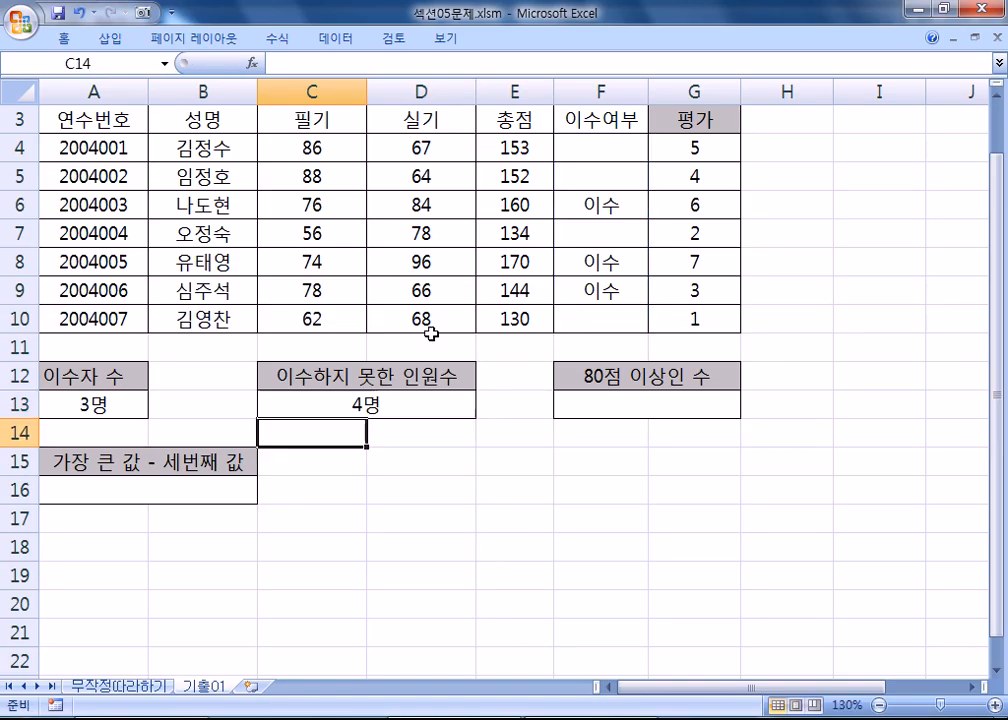
{"action": "left_click", "coordinate": [346, 404]}
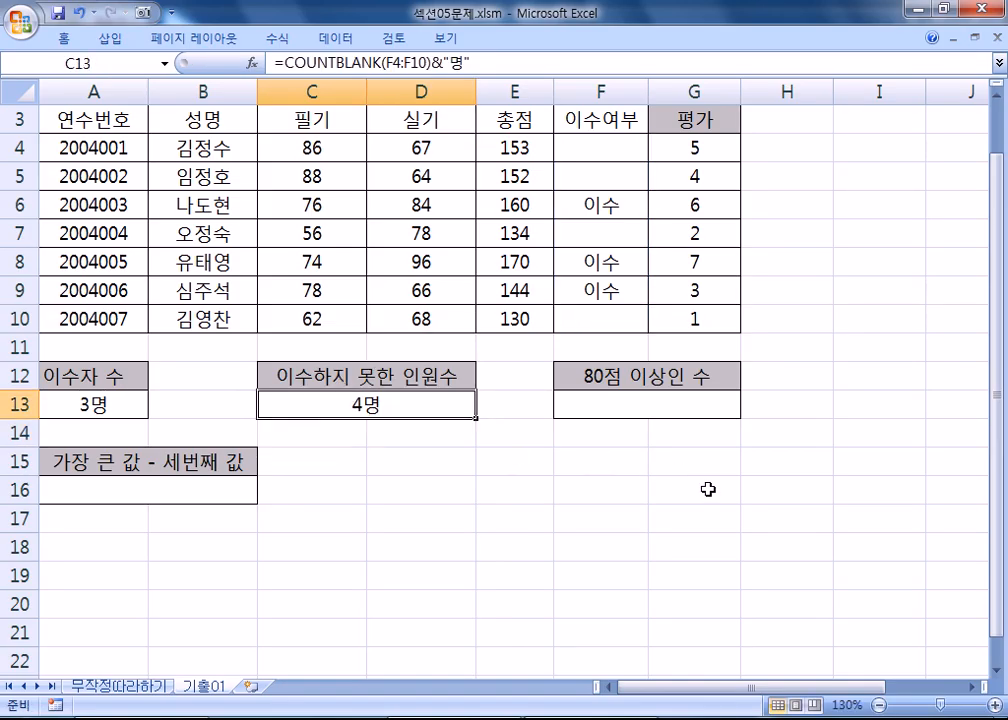
Step: Copy the C13 formula into Notepad beneath a new 3번) heading at the end of the notes
{"action": "key", "text": "F2"}
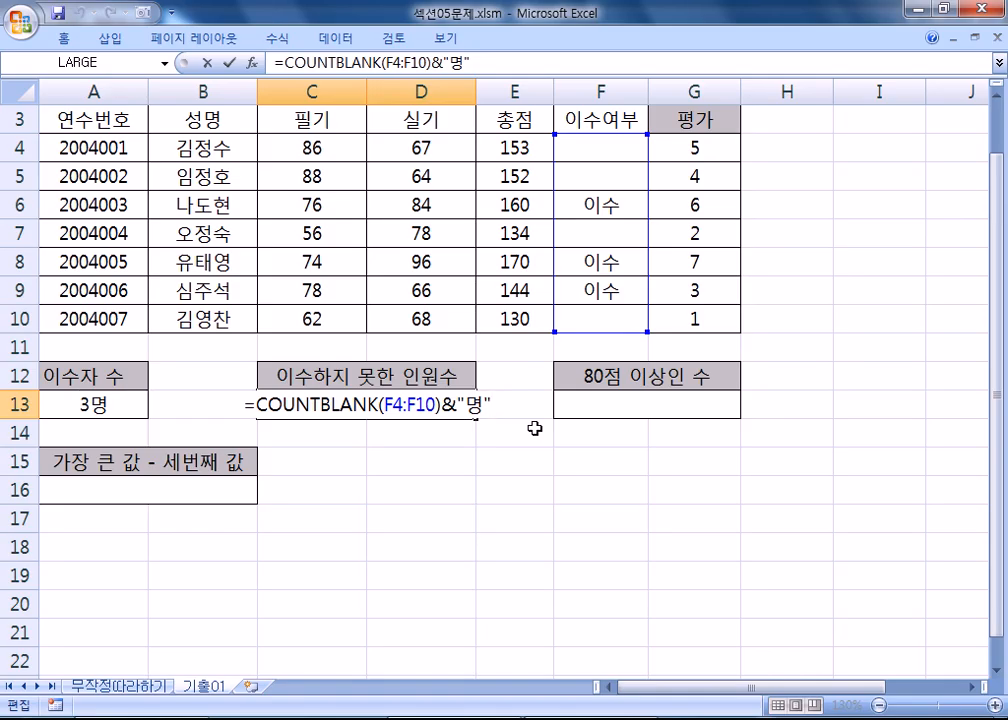
{"action": "left_click_drag", "start_coordinate": [500, 406], "coordinate": [192, 408]}
{"action": "key", "text": "ctrl+c"}
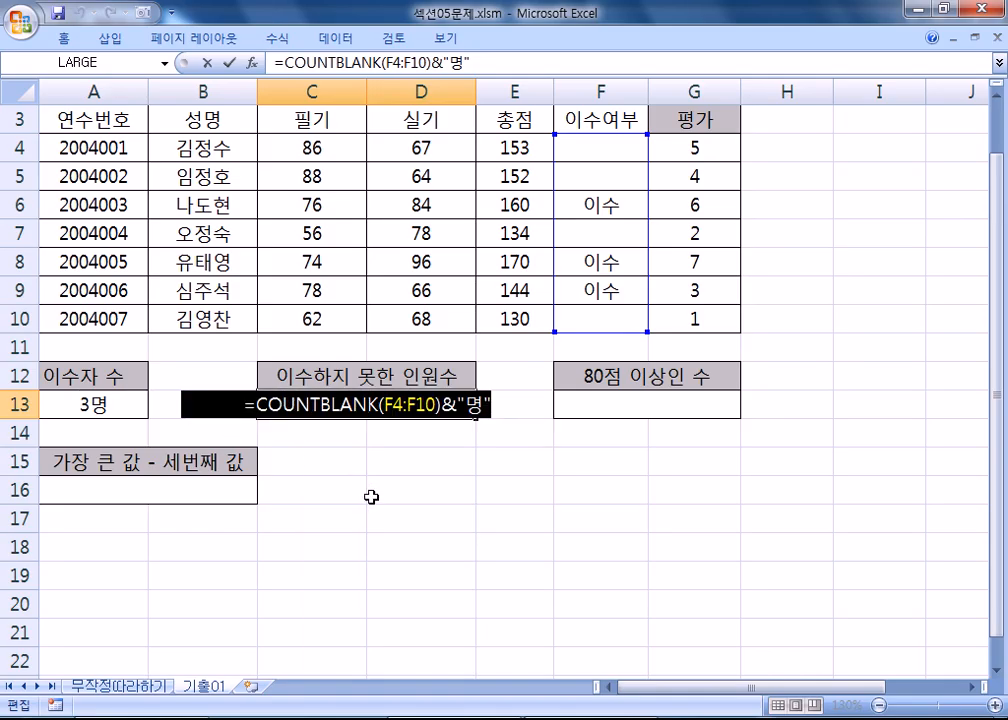
{"action": "key", "text": "alt+Tab"}
{"action": "left_click", "coordinate": [79, 524]}
{"action": "key", "text": "Return"}
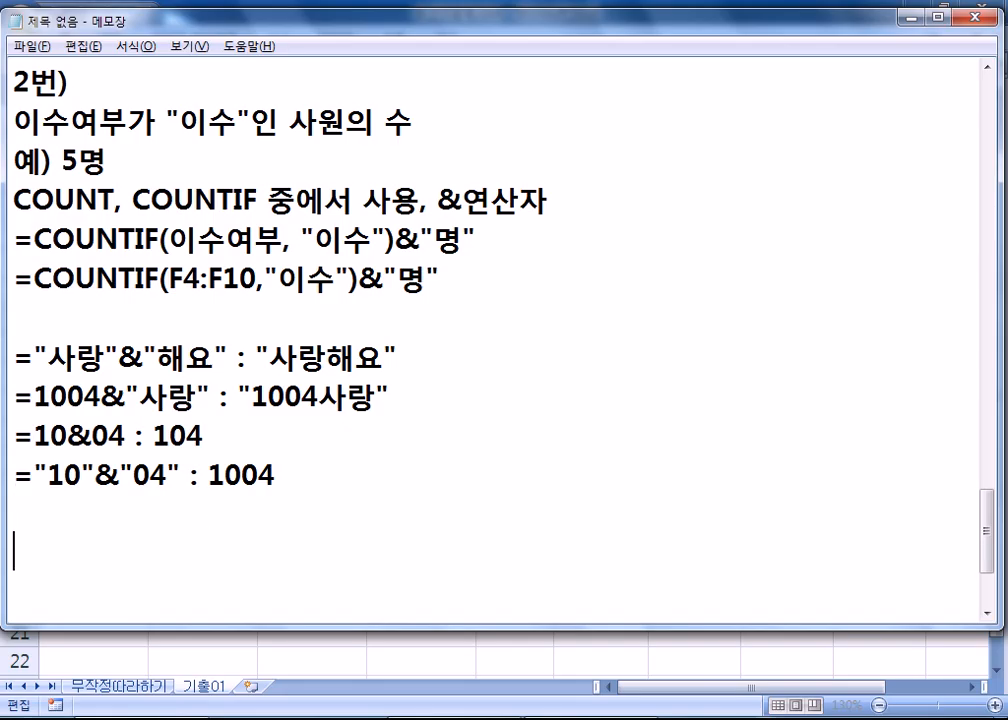
{"action": "type", "text": "3번)("}
{"action": "key", "text": "BackSpace"}
{"action": "key", "text": "Return"}
{"action": "key", "text": "ctrl+v"}
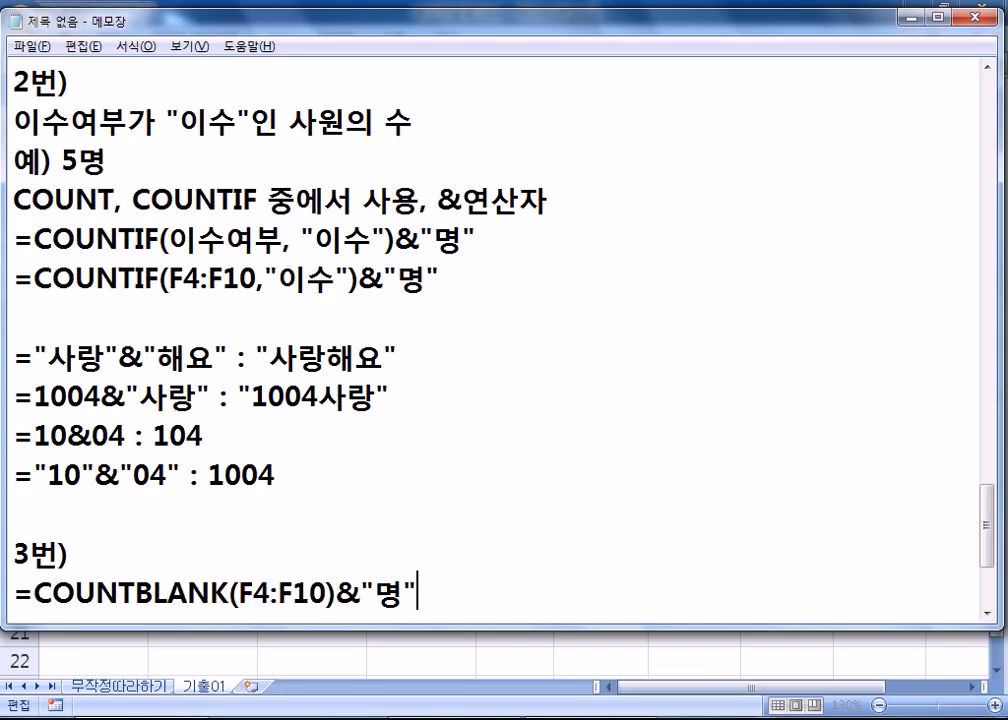
Step: Add blank lines after the COUNTBLANK formula and write a 4번) heading with an empty line under it
{"action": "scroll", "coordinate": [180, 461], "scroll_direction": "down", "scroll_amount": 2}
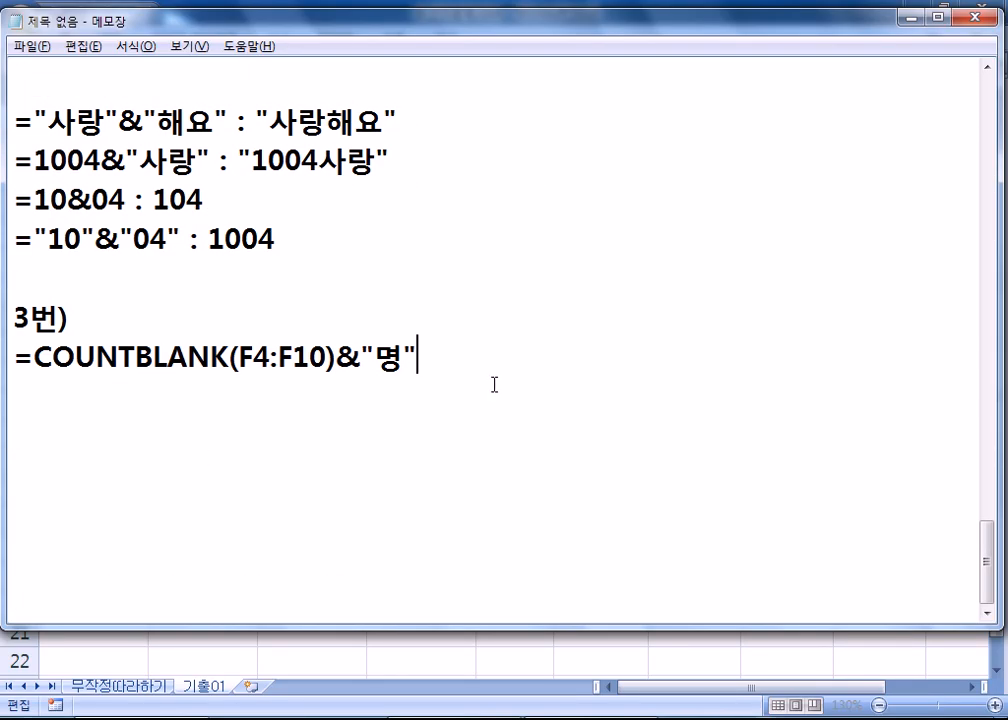
{"action": "key", "text": "Return"}
{"action": "key", "text": "Return"}
{"action": "key", "text": "Return"}
{"action": "key", "text": "Return"}
{"action": "key", "text": "Return"}
{"action": "key", "text": "Return"}
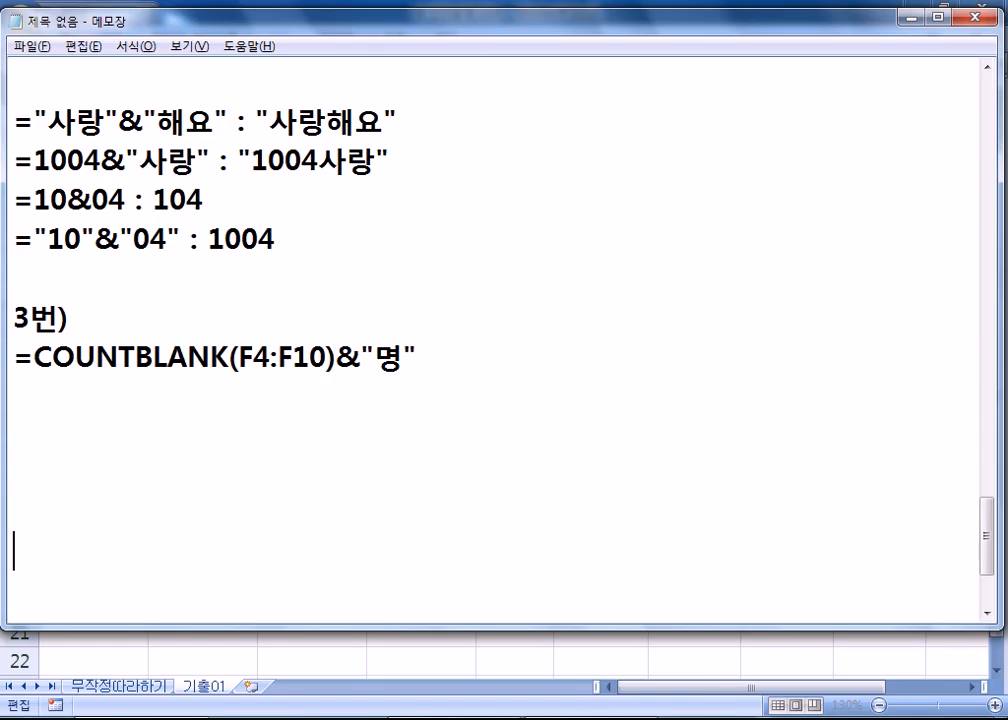
{"action": "scroll", "coordinate": [484, 380], "scroll_direction": "down", "scroll_amount": 1}
{"action": "scroll", "coordinate": [484, 380], "scroll_direction": "down", "scroll_amount": 1}
{"action": "left_click", "coordinate": [54, 194]}
{"action": "left_click", "coordinate": [69, 152]}
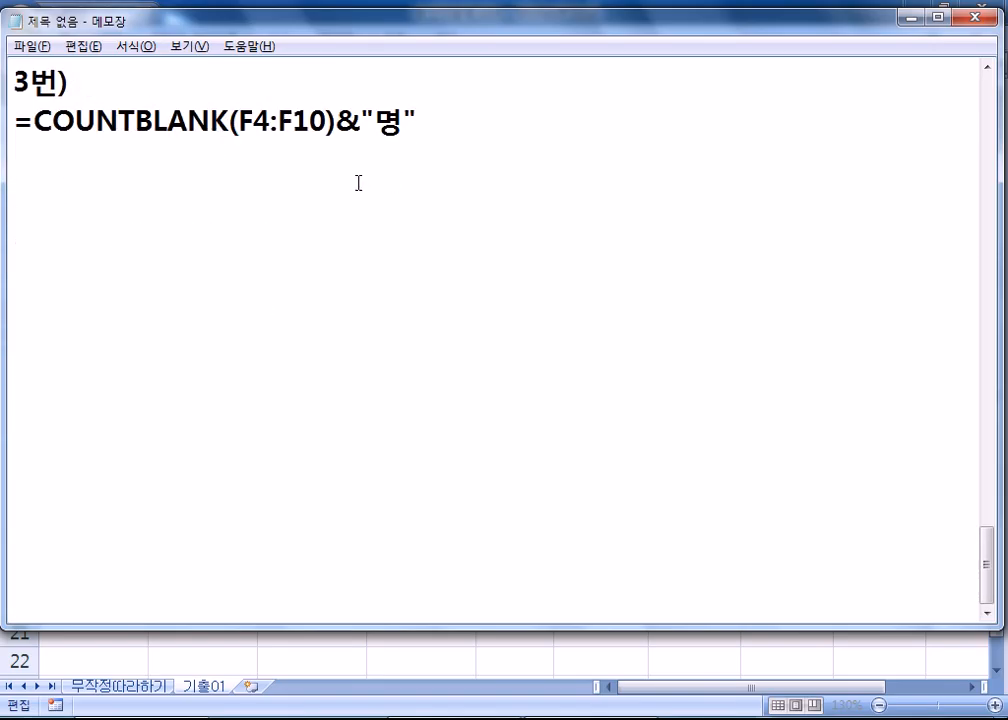
{"action": "left_click", "coordinate": [145, 216]}
{"action": "type", "text": "4번)"}
{"action": "key", "text": "Return"}
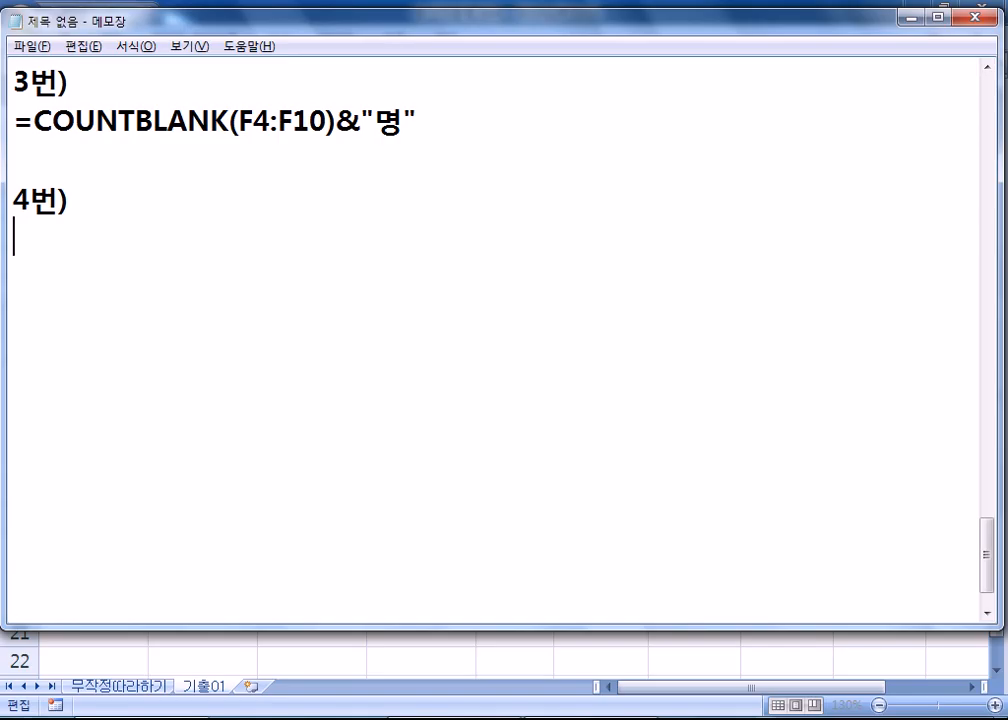
Step: Switch to Excel, finish editing C13, and select the 필기 scores in C4:C10
{"action": "key", "text": "alt+Tab"}
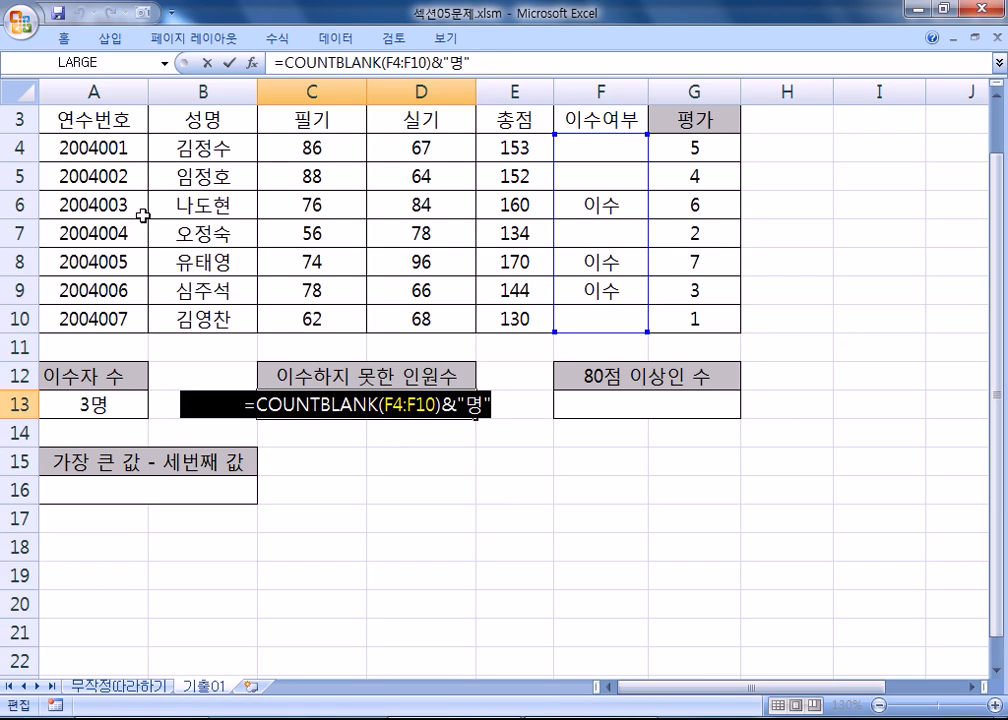
{"action": "key", "text": "ctrl+Return"}
{"action": "left_click_drag", "start_coordinate": [326, 151], "coordinate": [341, 329]}
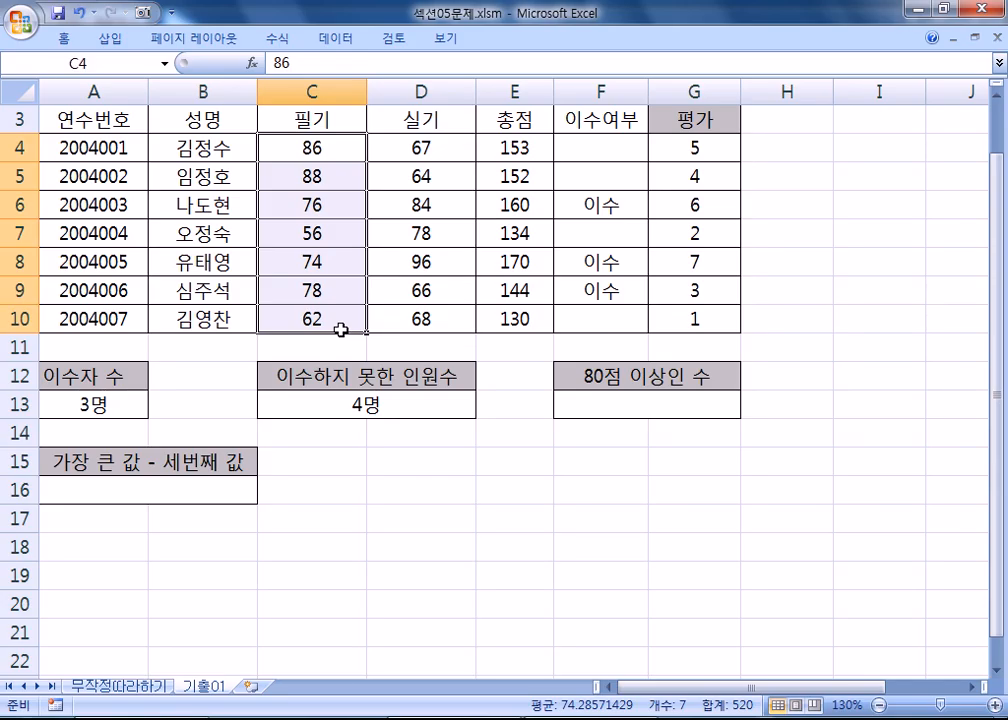
Step: Select the 실기 scores in D4:D10 for review and start a COUNTIF formula in F13 under 80점 이상인 수
{"action": "left_click_drag", "start_coordinate": [443, 152], "coordinate": [425, 318]}
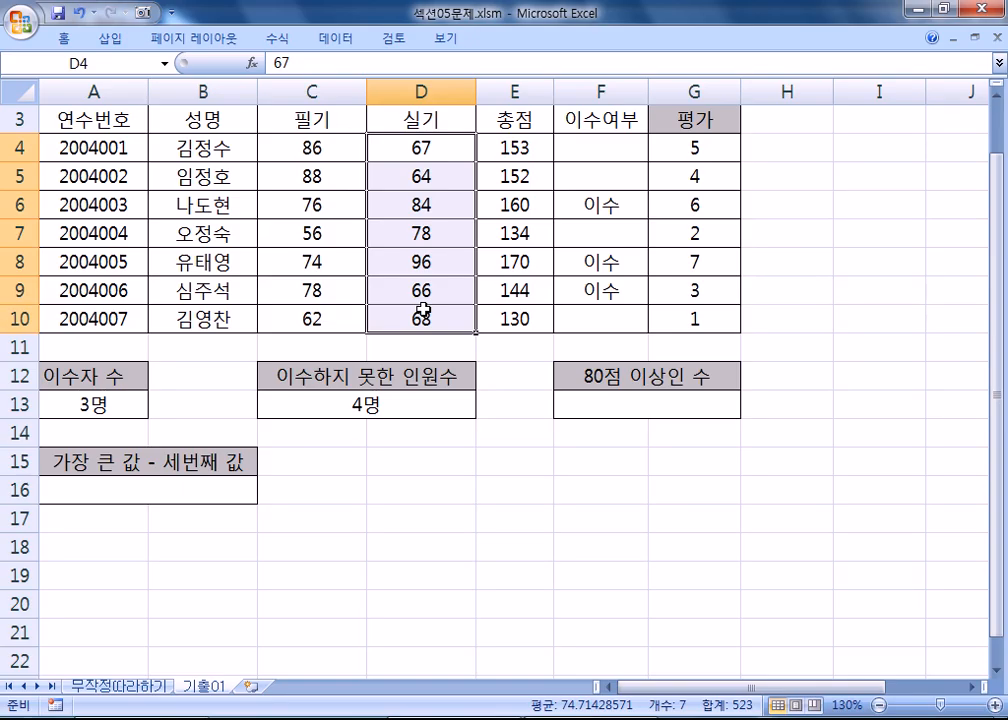
{"action": "left_click", "coordinate": [625, 402]}
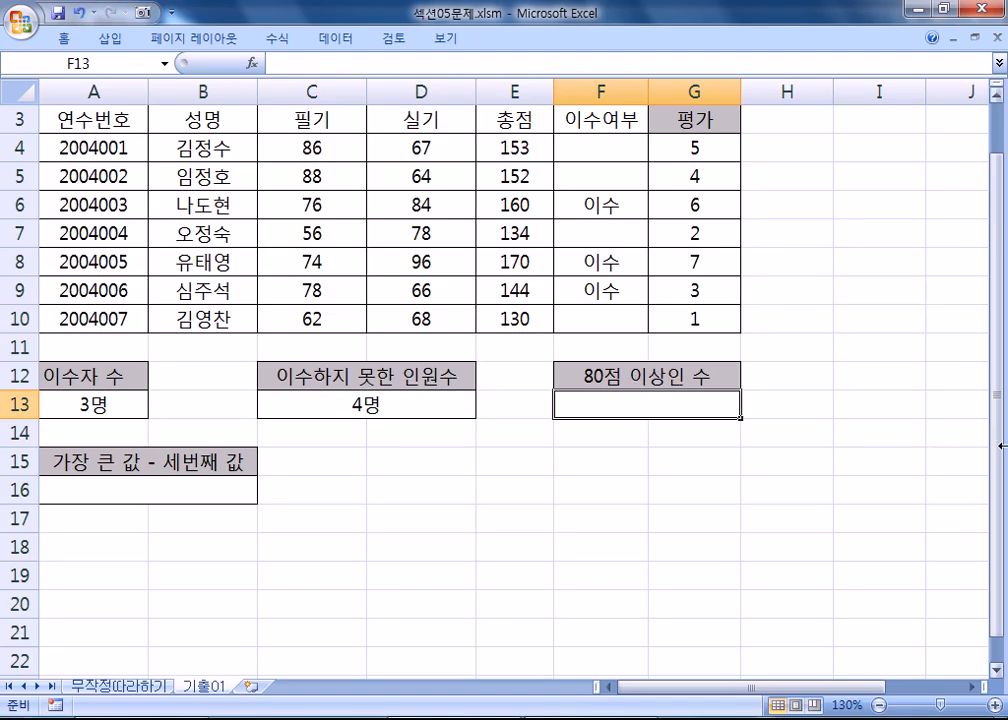
{"action": "type", "text": "=COUNTIF("}
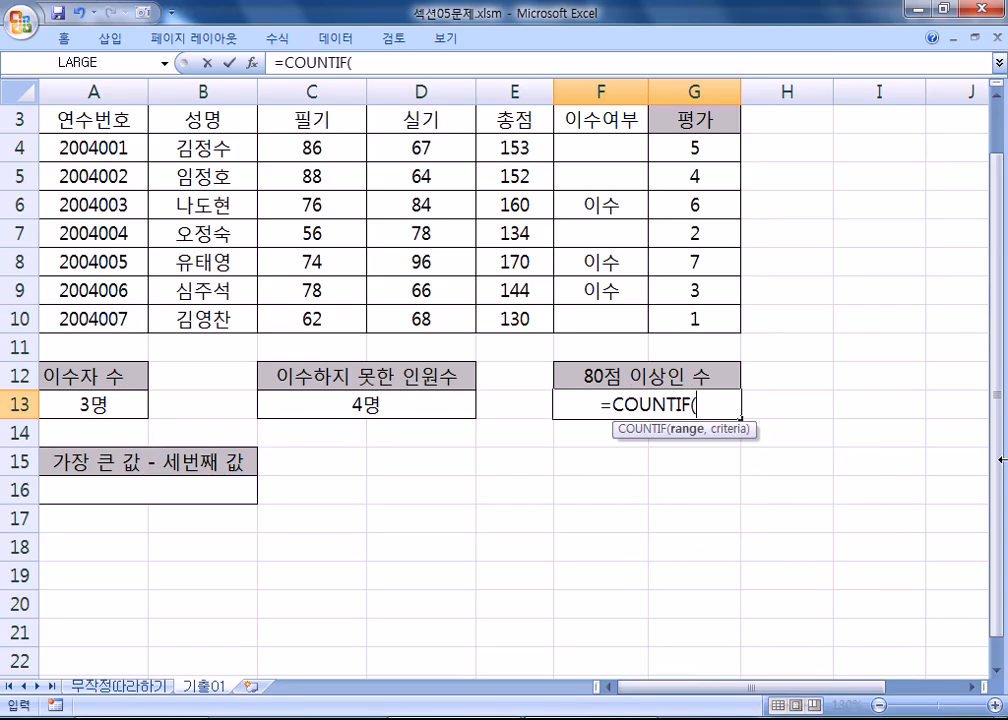
{"action": "type", "text": "C"}
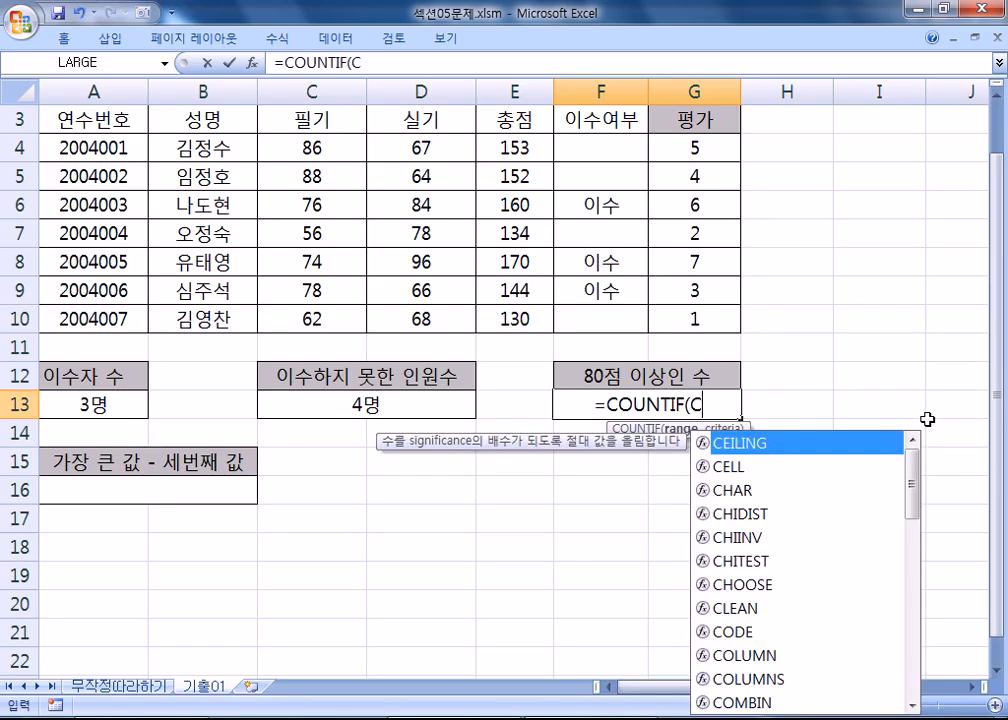
{"action": "type", "text": "3:C10"}
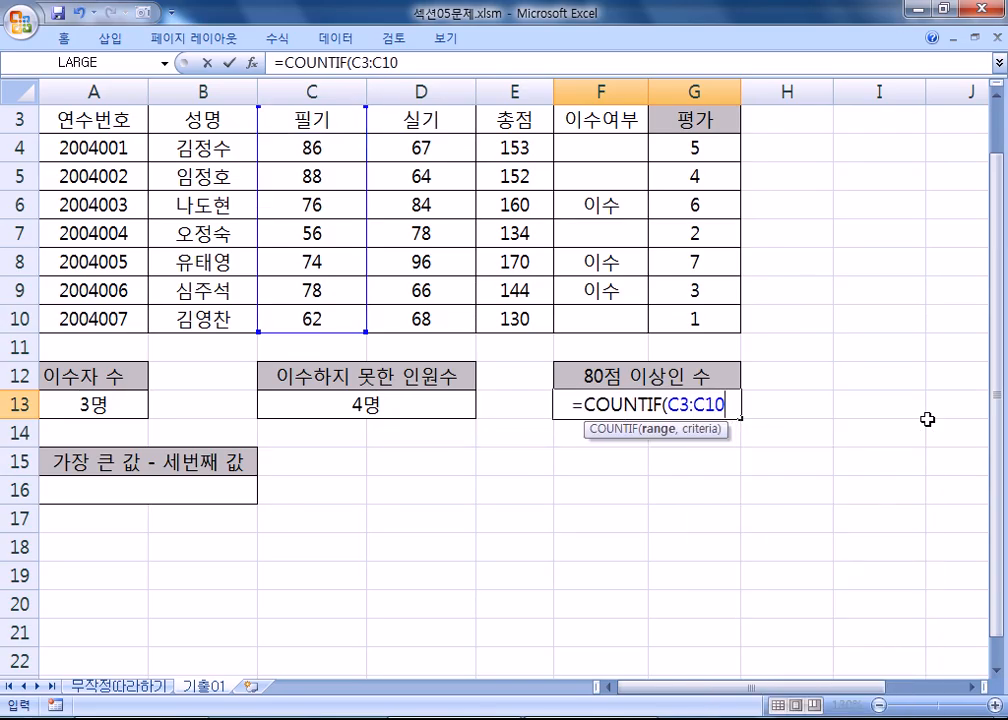
{"action": "key", "text": "BackSpace"}
{"action": "key", "text": "BackSpace"}
{"action": "key", "text": "BackSpace"}
{"action": "key", "text": "BackSpace"}
{"action": "key", "text": "BackSpace"}
{"action": "key", "text": "BackSpace"}
{"action": "left_click_drag", "start_coordinate": [283, 153], "coordinate": [300, 320]}
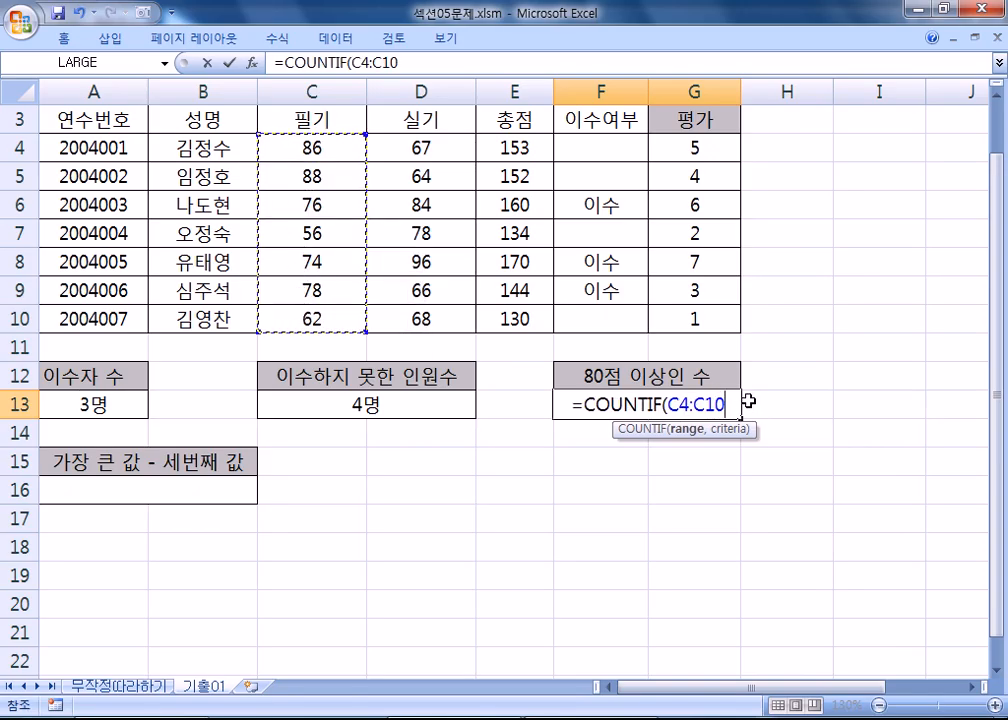
{"action": "key", "text": "BackSpace"}
{"action": "key", "text": "BackSpace"}
{"action": "key", "text": "BackSpace"}
{"action": "key", "text": "BackSpace"}
{"action": "key", "text": "BackSpace"}
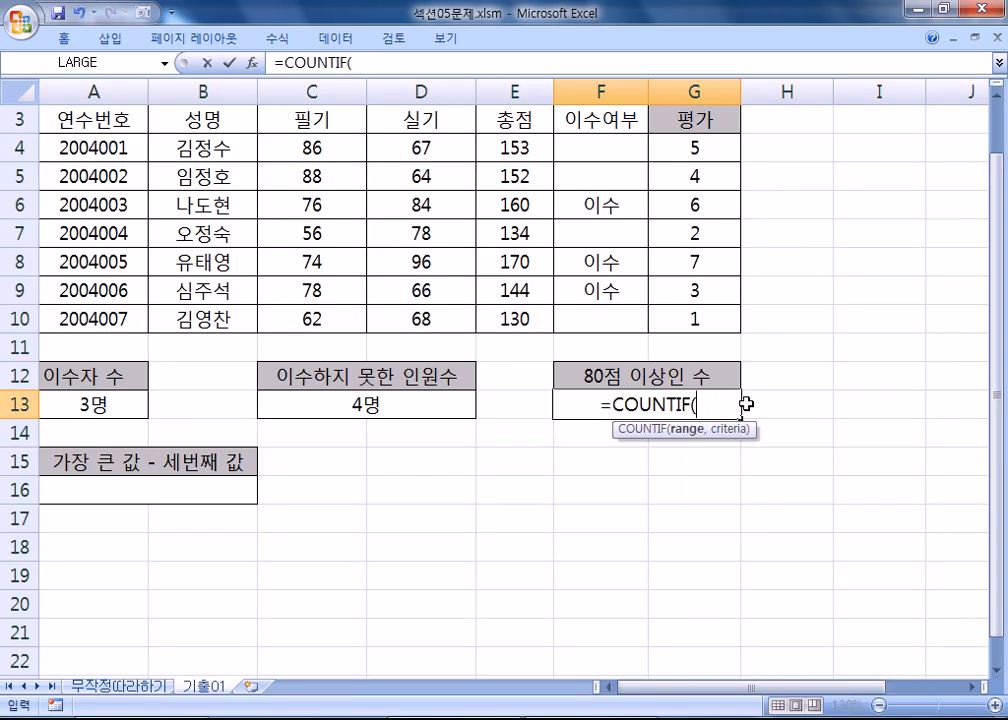
Step: Complete the first COUNTIF in F13 with range C3:C10 and criterion ">=80"
{"action": "type", "text": "C3:"}
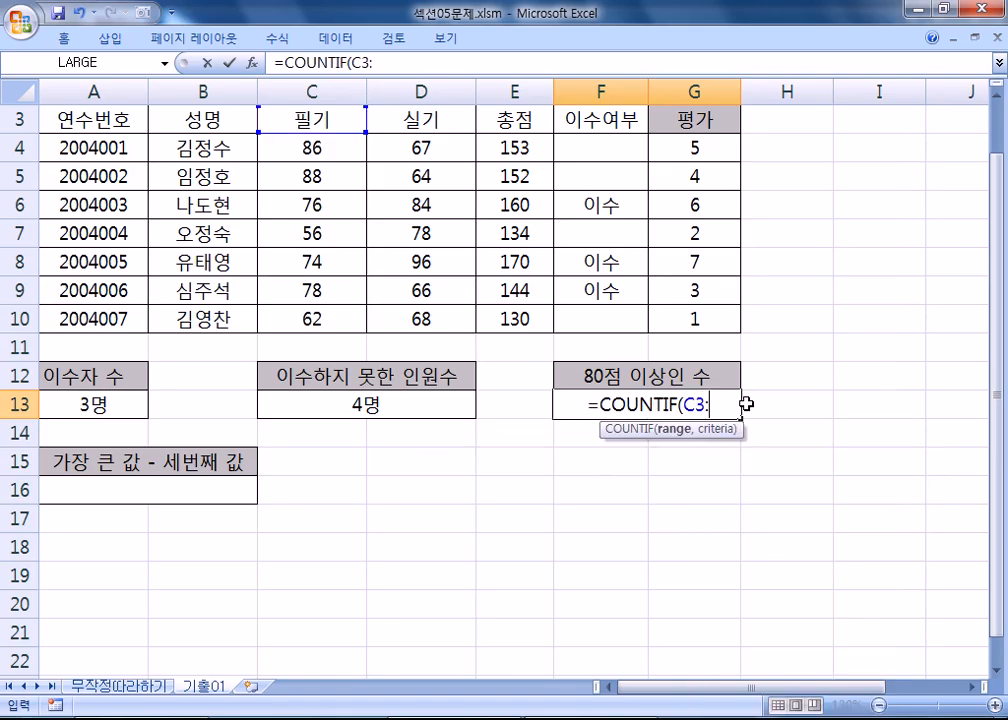
{"action": "type", "text": "C10"}
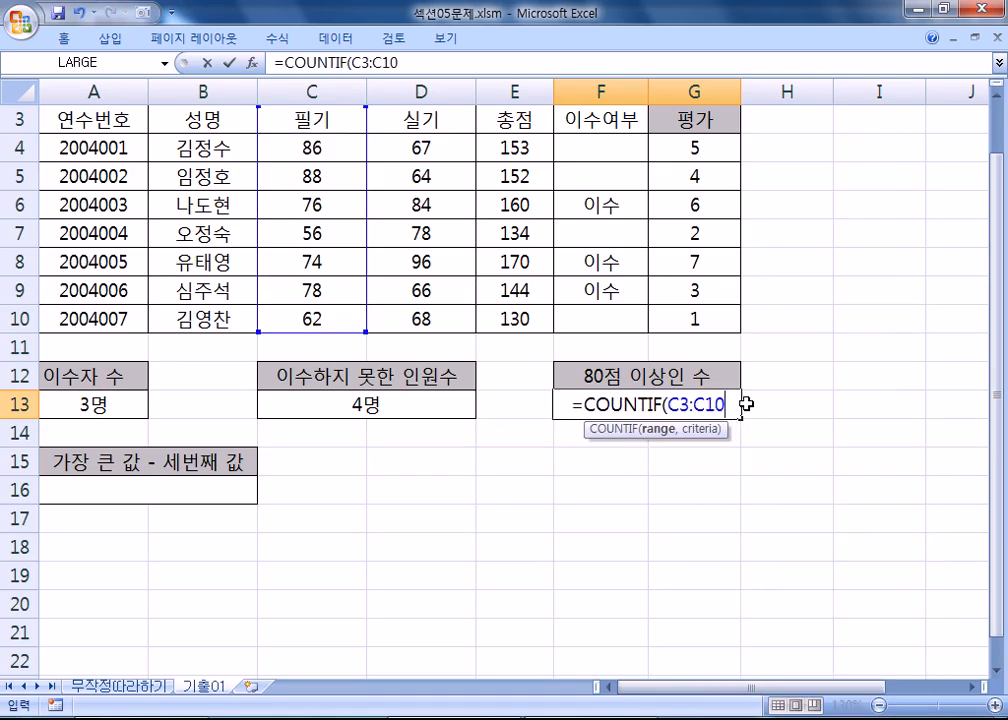
{"action": "type", "text": ",\">="}
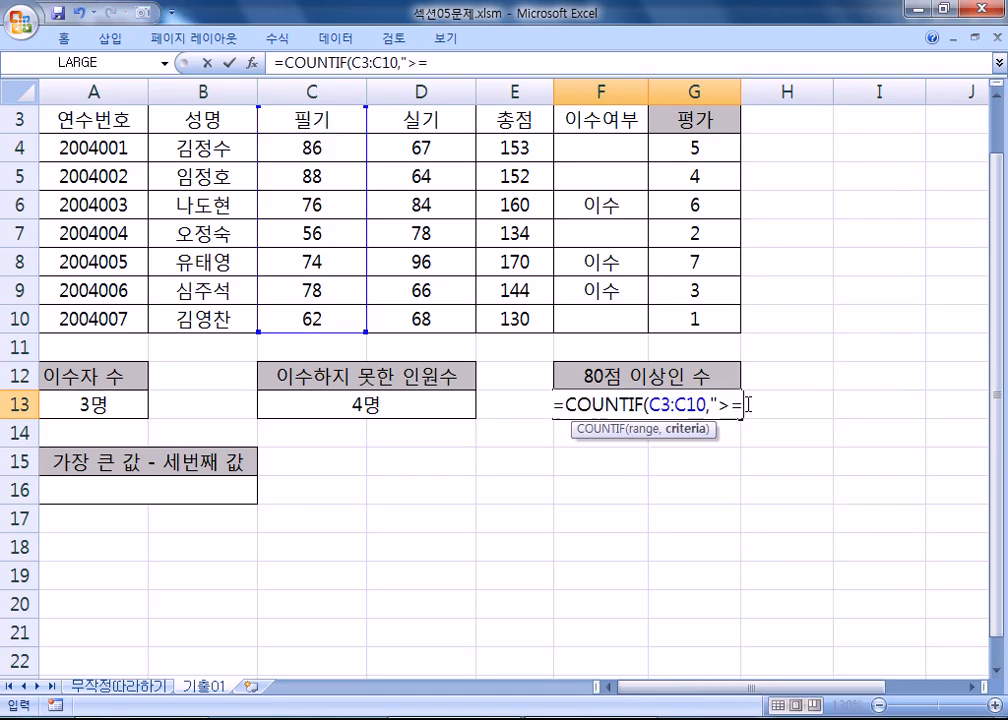
{"action": "type", "text": "80\")+COUNTIF(C3:C"}
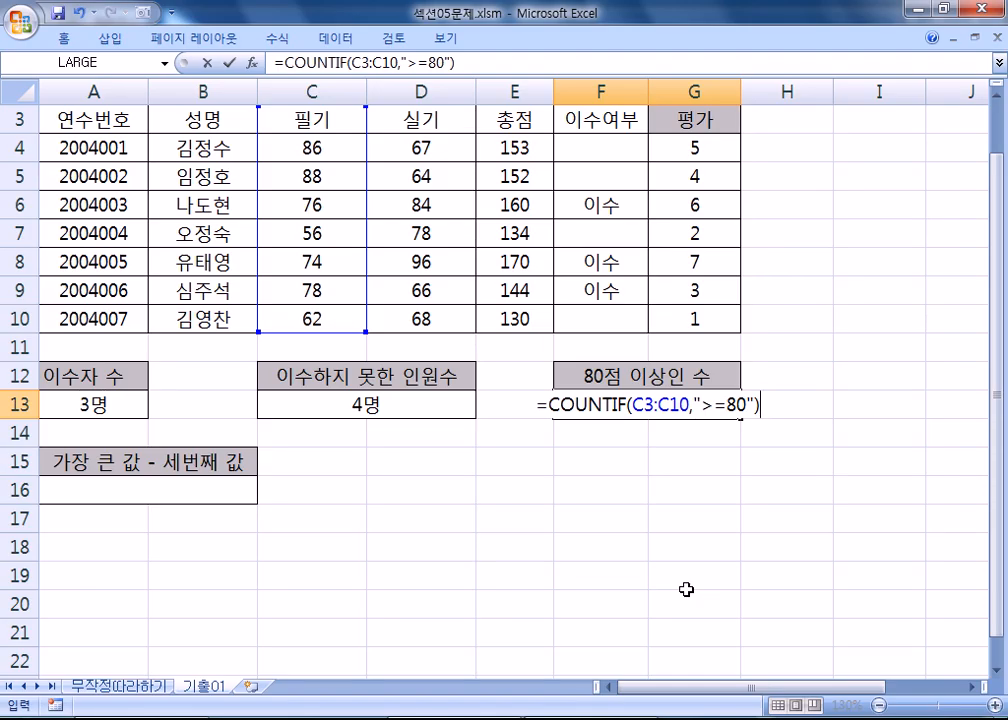
Step: Extend the F13 formula with +COUNTIF(D3:D10,">=80") and the unit 명, and enter it
{"action": "type", "text": "+CO"}
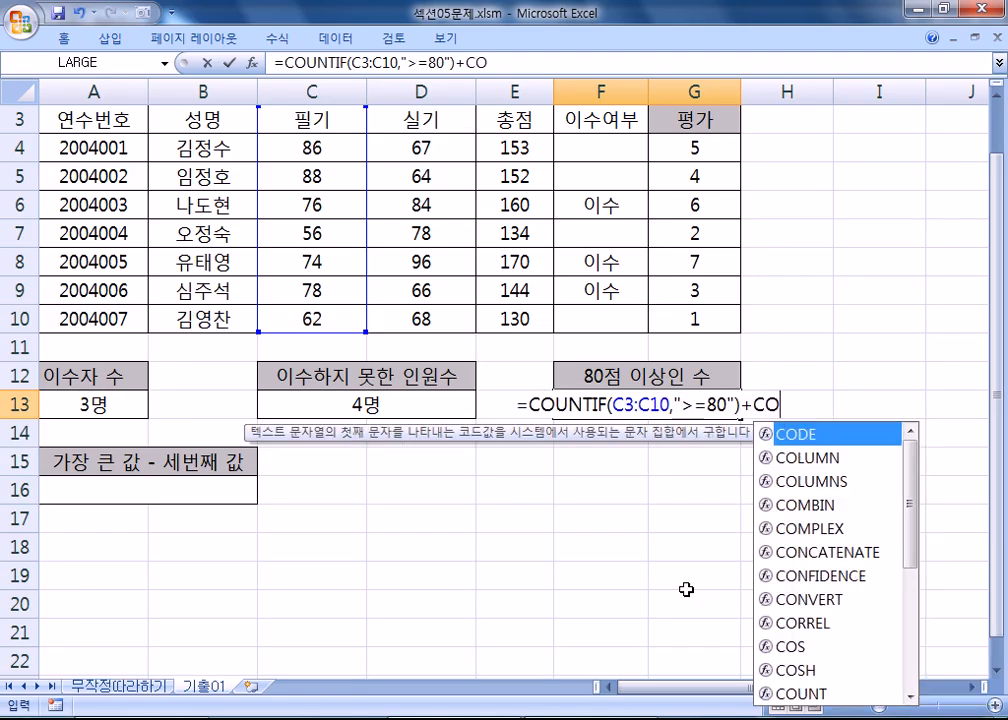
{"action": "type", "text": "UNTIF(C3:C"}
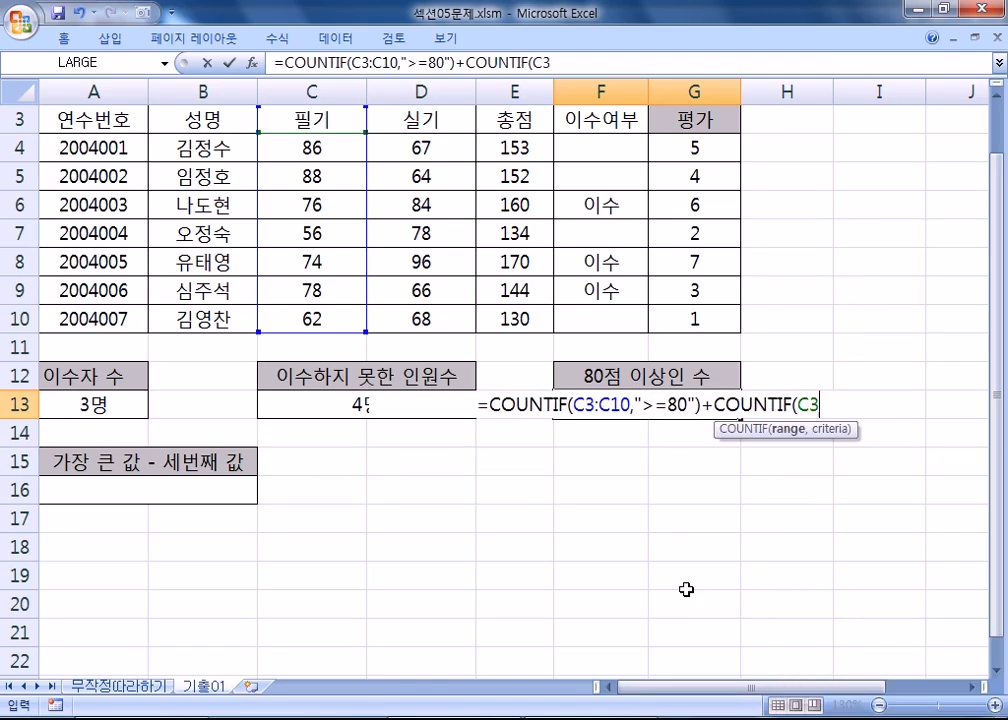
{"action": "key", "text": "BackSpace"}
{"action": "key", "text": "BackSpace"}
{"action": "key", "text": "BackSpace"}
{"action": "key", "text": "BackSpace"}
{"action": "type", "text": "D3\""}
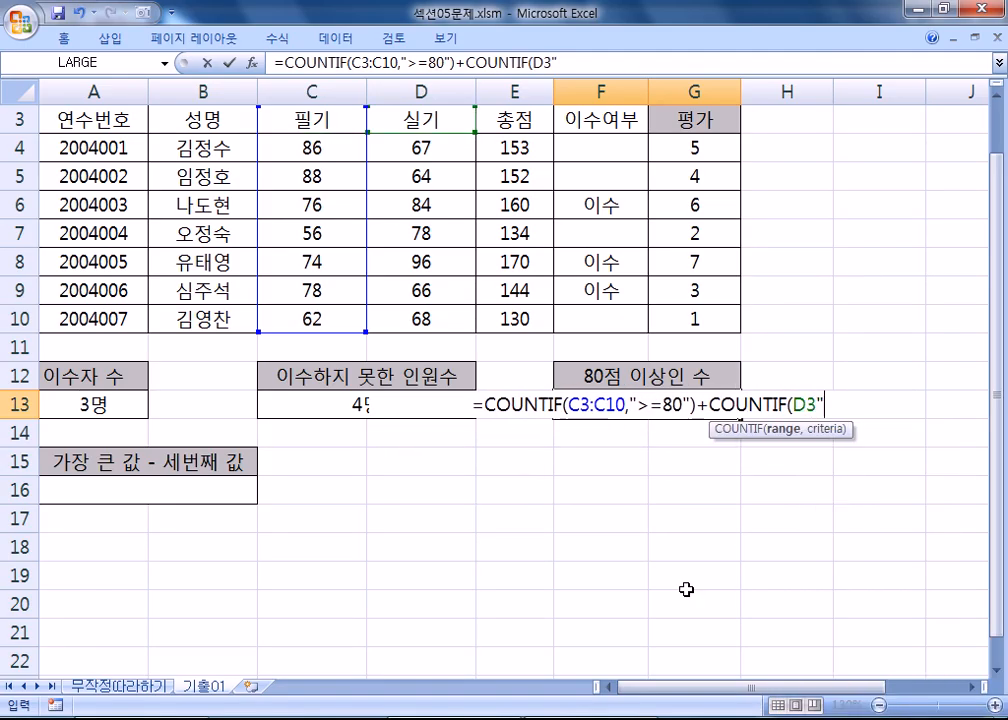
{"action": "key", "text": "BackSpace"}
{"action": "type", "text": ":D1"}
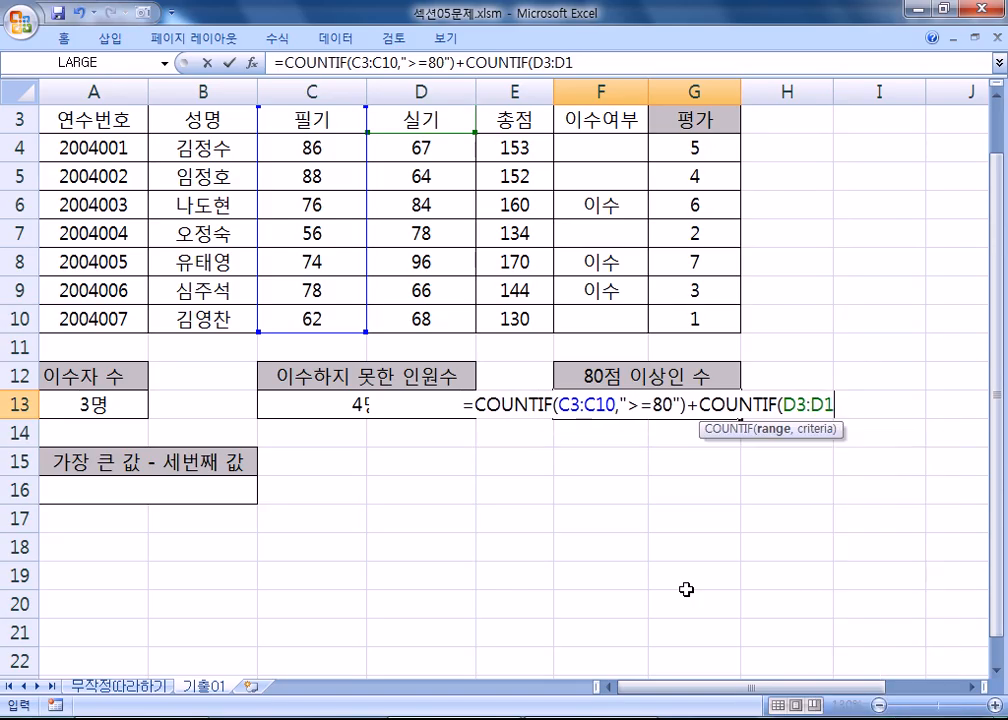
{"action": "type", "text": "0,\">=80\""}
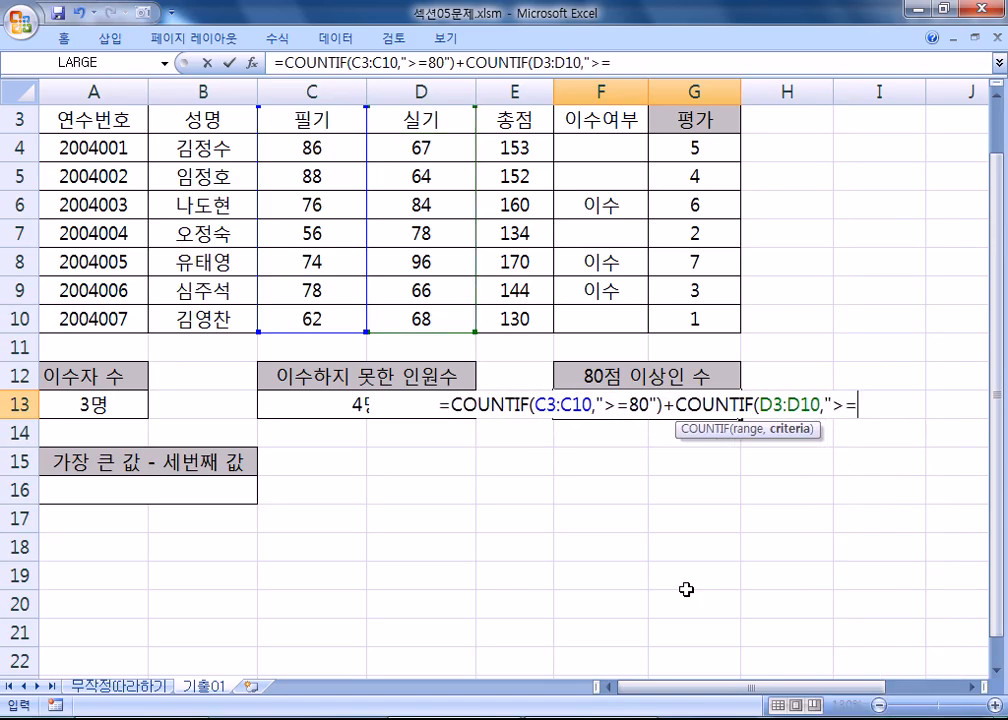
{"action": "type", "text": ")"}
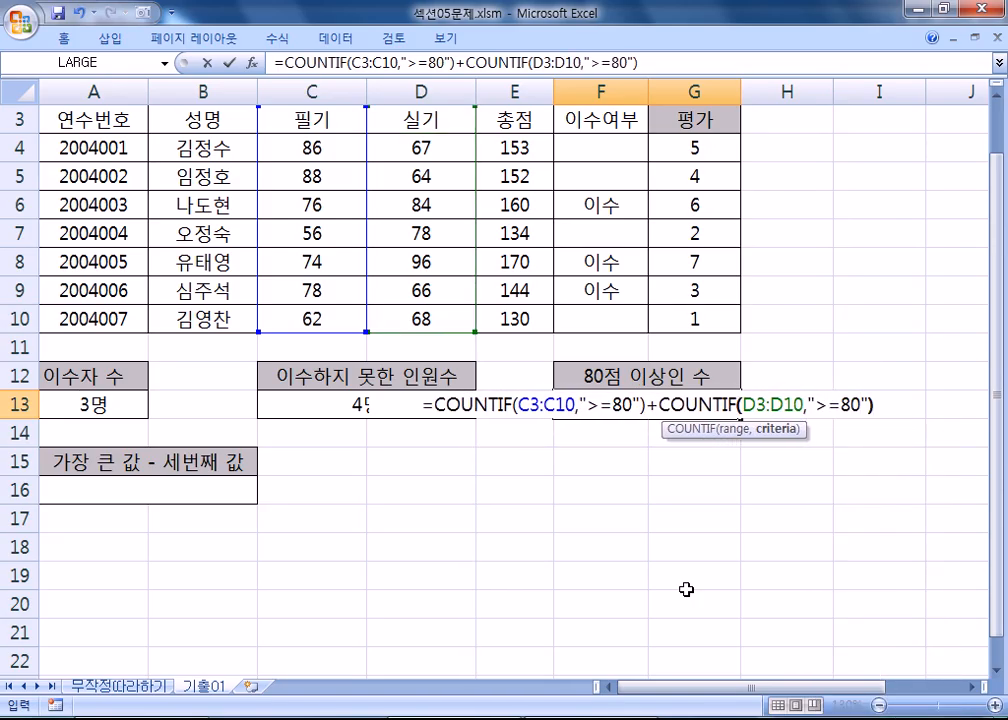
{"action": "key", "text": "Return"}
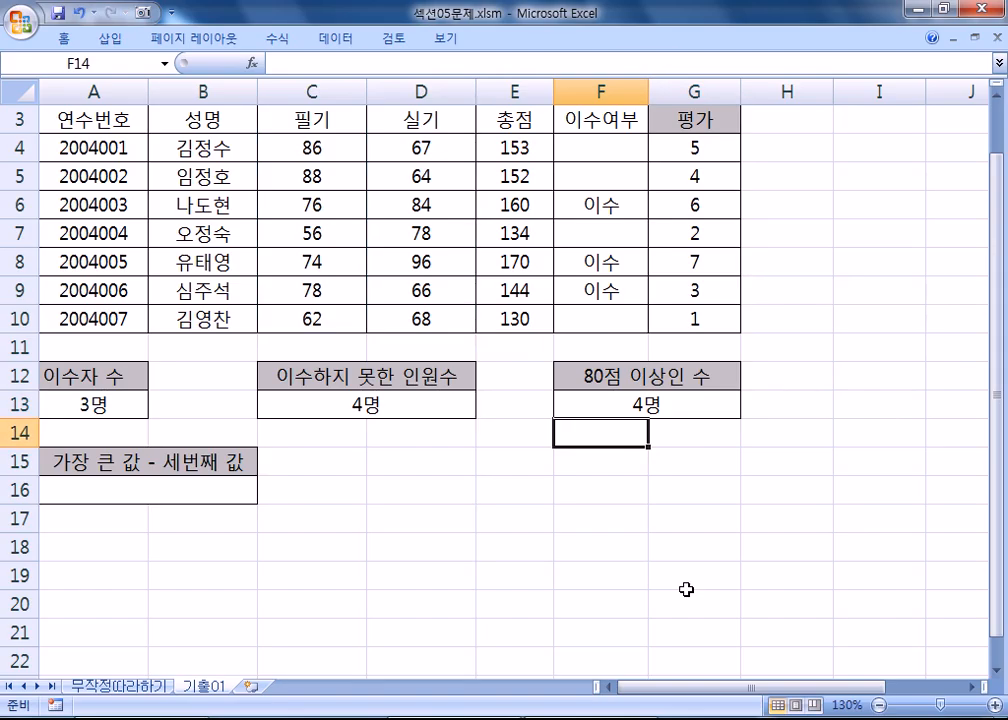
Step: Start the formula =MAX(E4:E10)- in cell A16 under 가장 큰 값 - 세번째 값
{"action": "key", "text": "Down"}
{"action": "key", "text": "Down"}
{"action": "key", "text": "Left"}
{"action": "key", "text": "Left"}
{"action": "key", "text": "Left"}
{"action": "key", "text": "Left"}
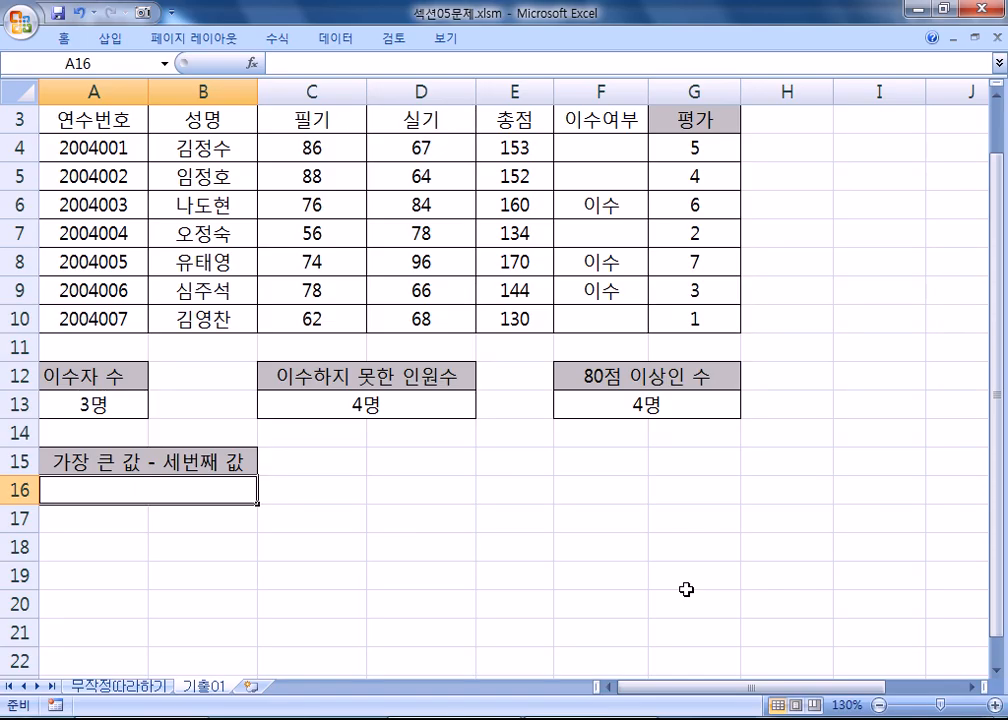
{"action": "type", "text": "="}
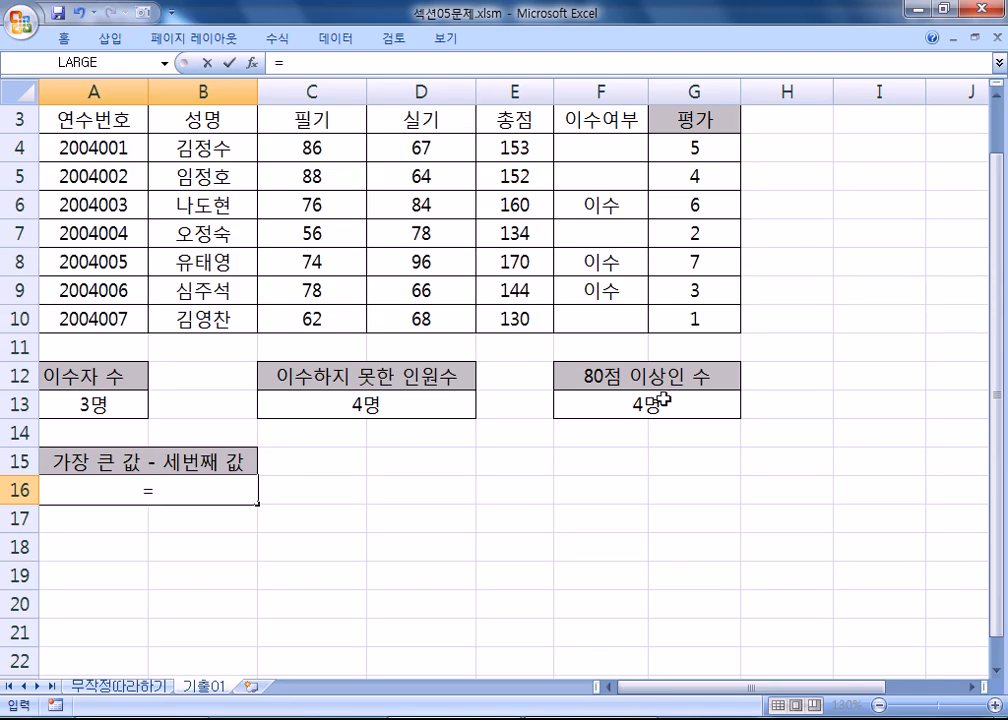
{"action": "type", "text": "MAX("}
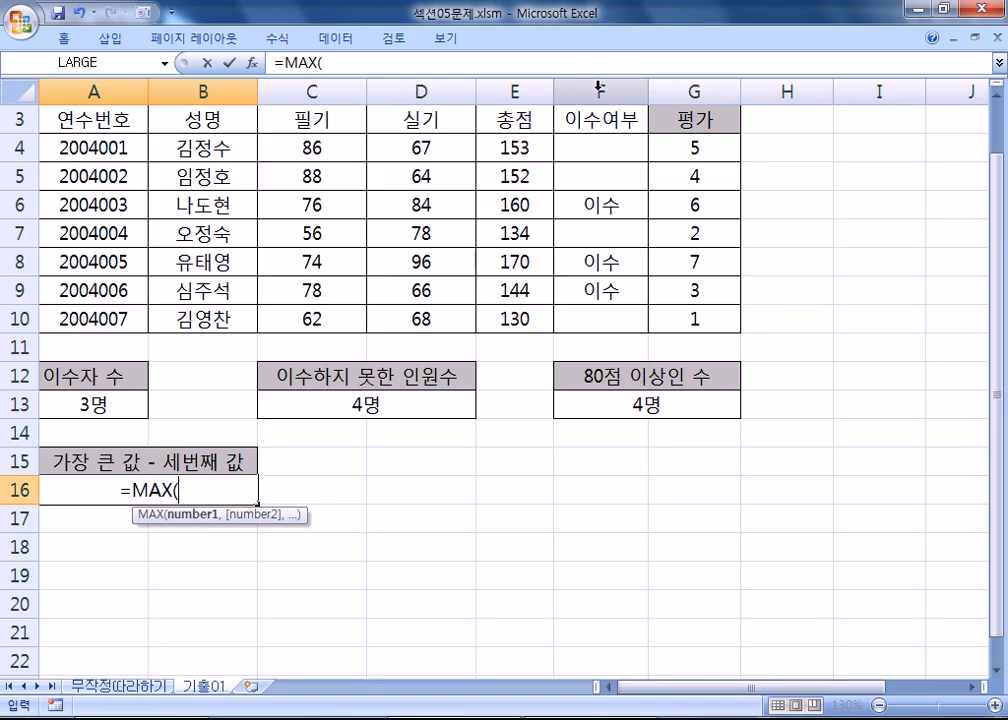
{"action": "left_click_drag", "start_coordinate": [533, 148], "coordinate": [548, 318]}
{"action": "type", "text": ")"}
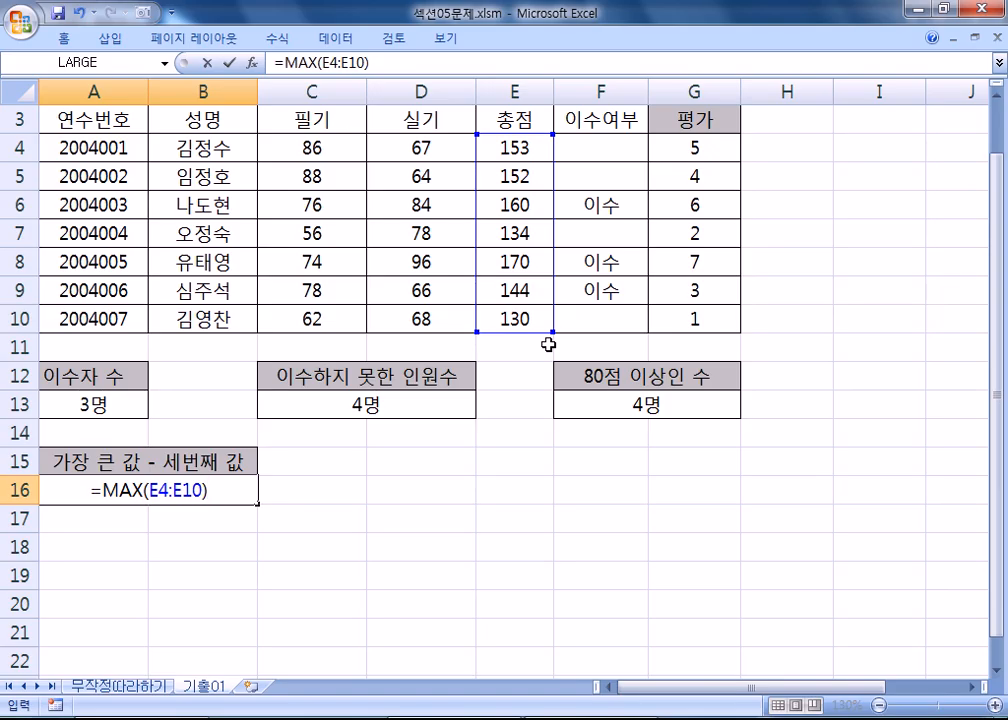
{"action": "type", "text": "-"}
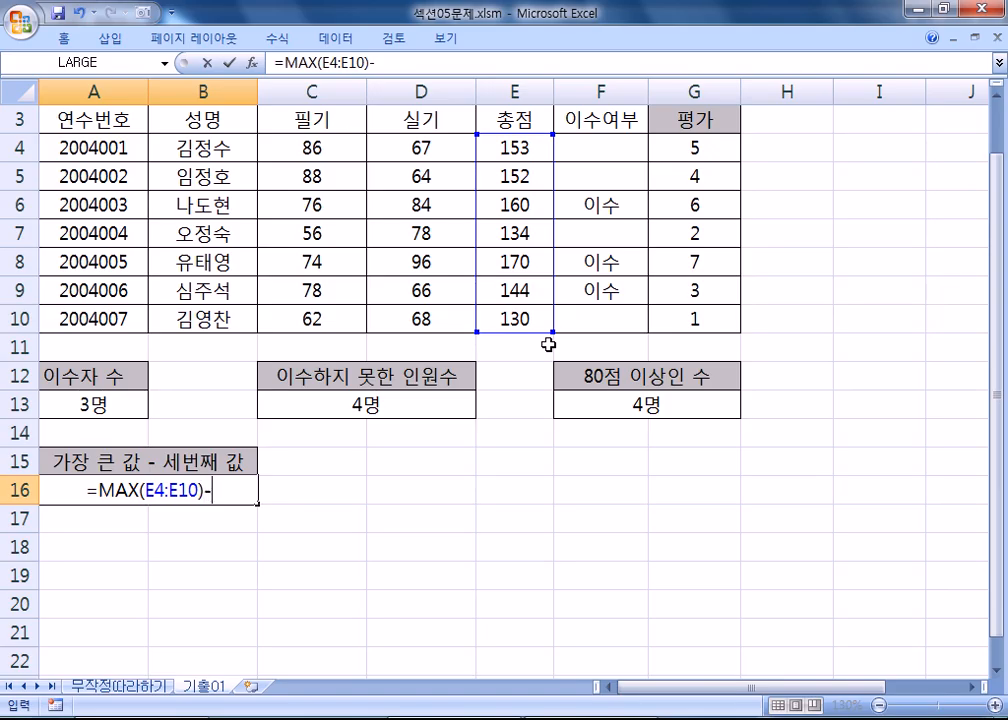
Step: Finish the A16 formula by subtracting LARGE(E4:E10,3), enter it, and reselect the cell
{"action": "type", "text": "LARGE"}
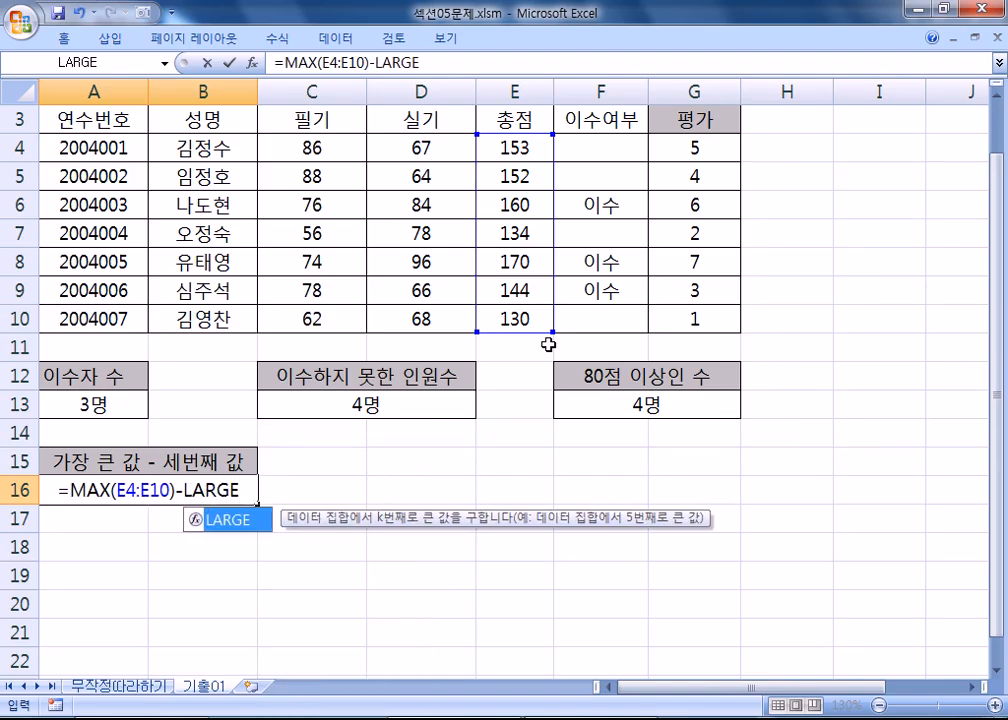
{"action": "type", "text": "("}
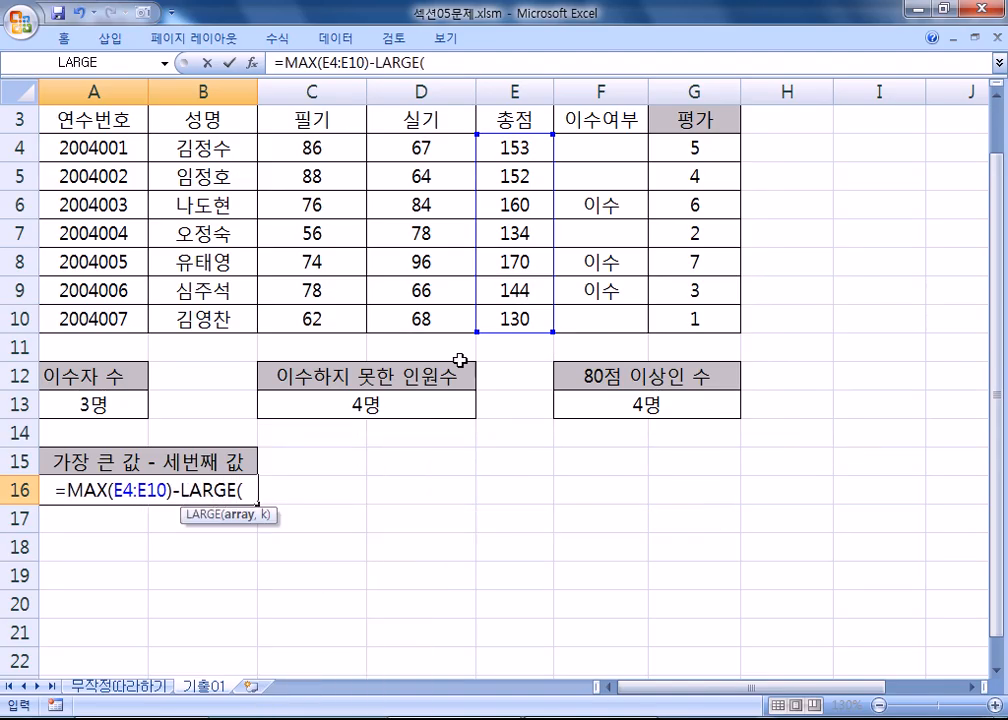
{"action": "left_click_drag", "start_coordinate": [516, 145], "coordinate": [528, 317]}
{"action": "type", "text": ",3"}
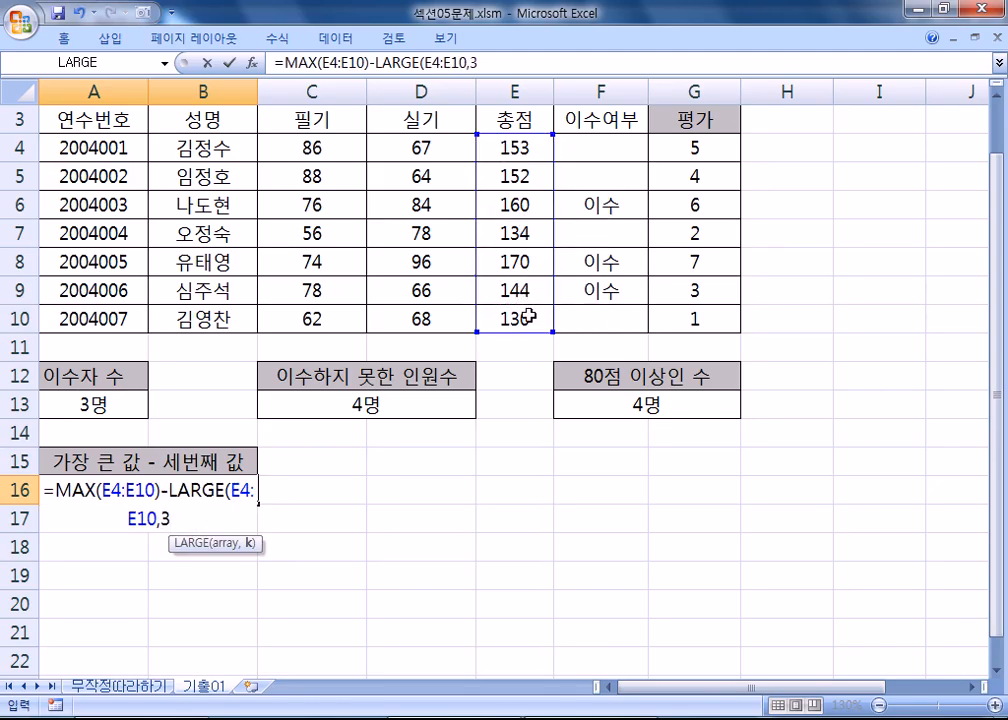
{"action": "key", "text": "BackSpace"}
{"action": "type", "text": "1"}
{"action": "key", "text": "BackSpace"}
{"action": "type", "text": "2"}
{"action": "key", "text": "BackSpace"}
{"action": "type", "text": "3)"}
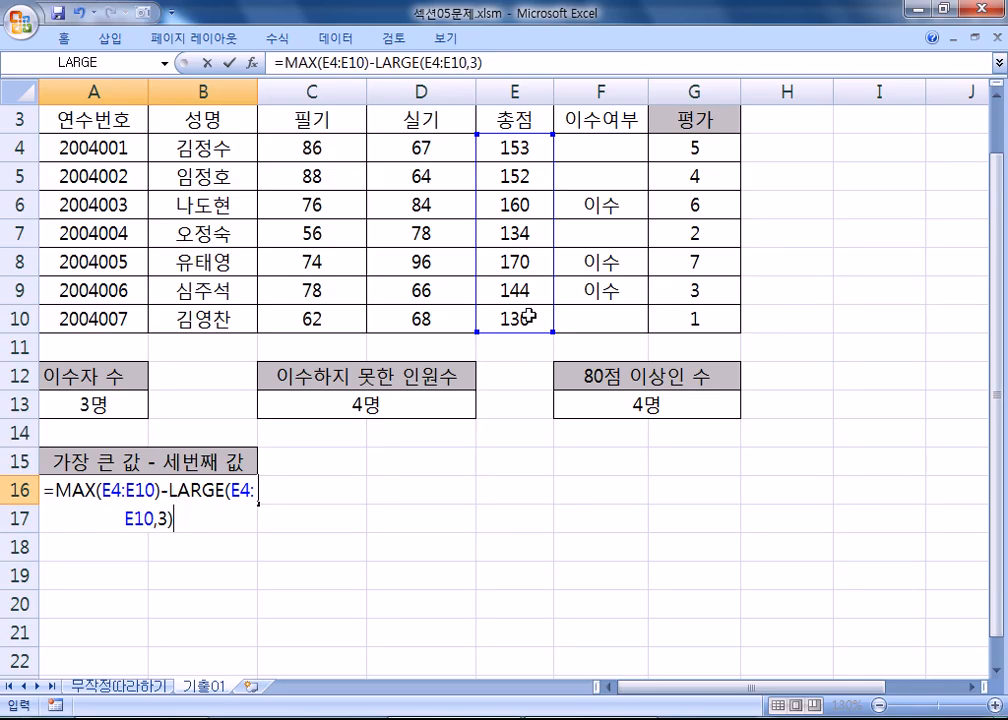
{"action": "key", "text": "Return"}
{"action": "key", "text": "Up"}
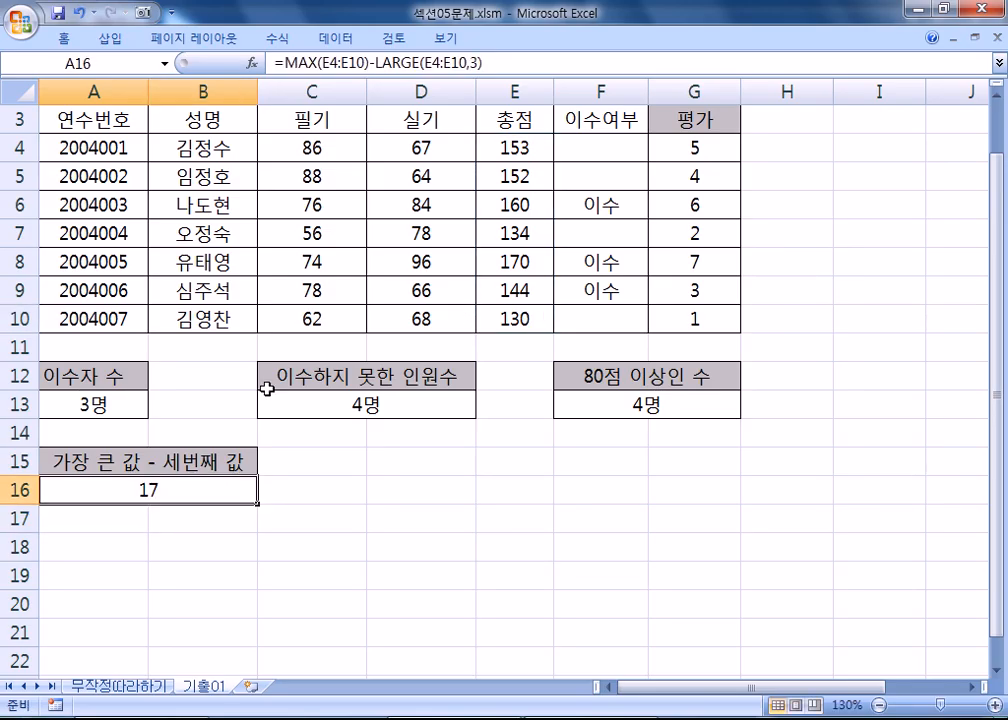
Step: Switch to Notepad and write a 5번) heading below 4번), with the line MAX, LARGE under it
{"action": "key", "text": "alt+Tab"}
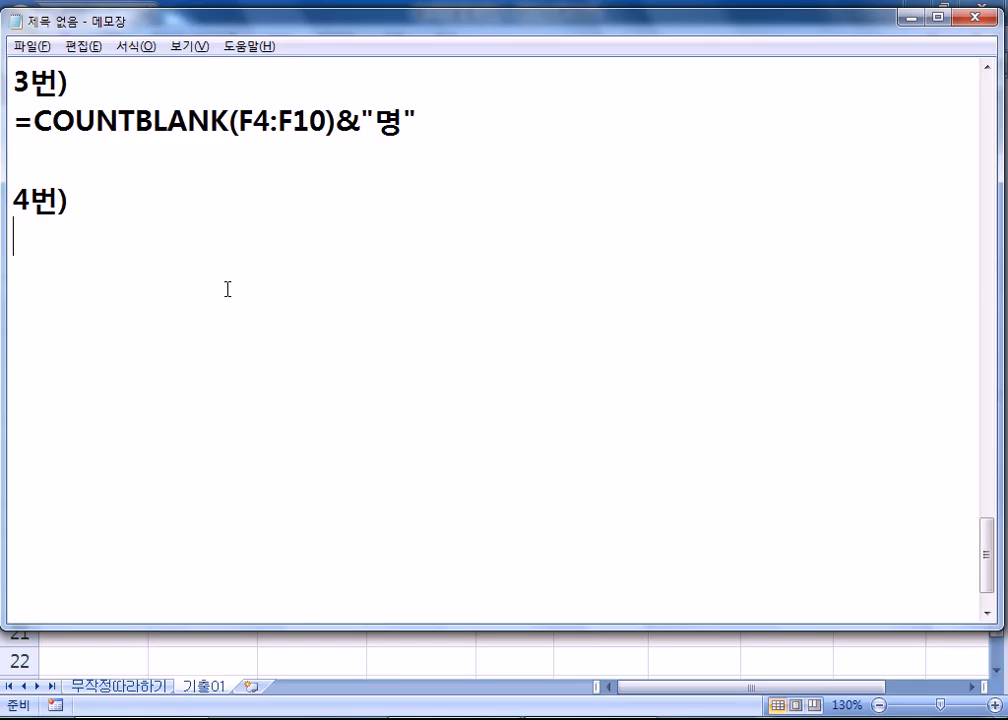
{"action": "key", "text": "Return"}
{"action": "type", "text": "5번)"}
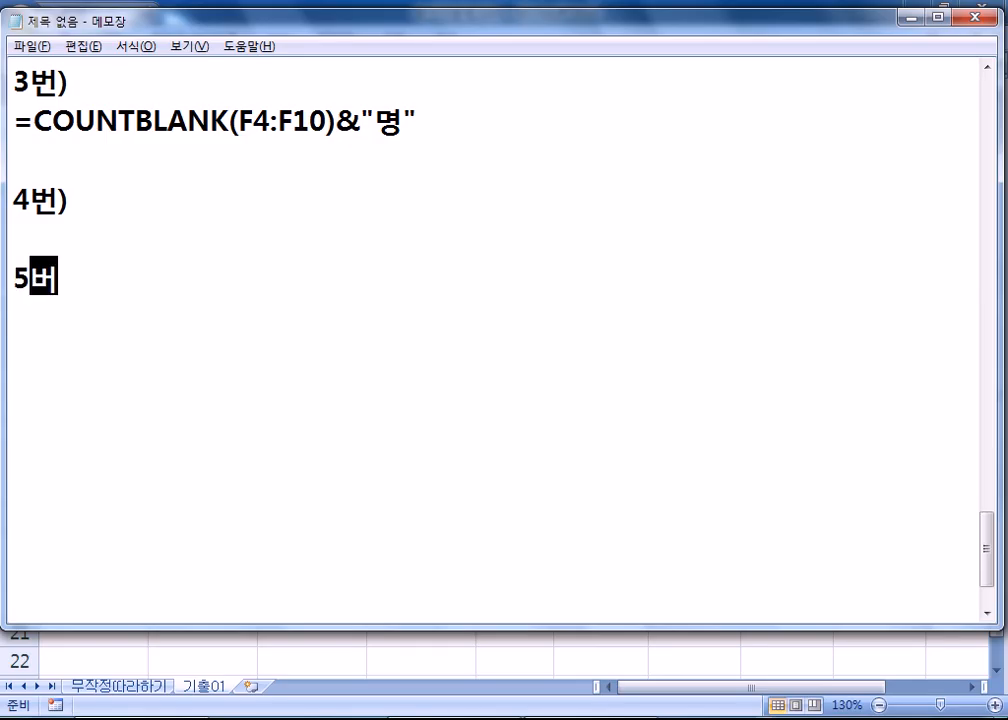
{"action": "key", "text": "Return"}
{"action": "type", "text": "ㅡㅁ"}
{"action": "key", "text": "BackSpace"}
{"action": "key", "text": "BackSpace"}
{"action": "key", "text": "Hangul"}
{"action": "type", "text": "MAX, LARGE"}
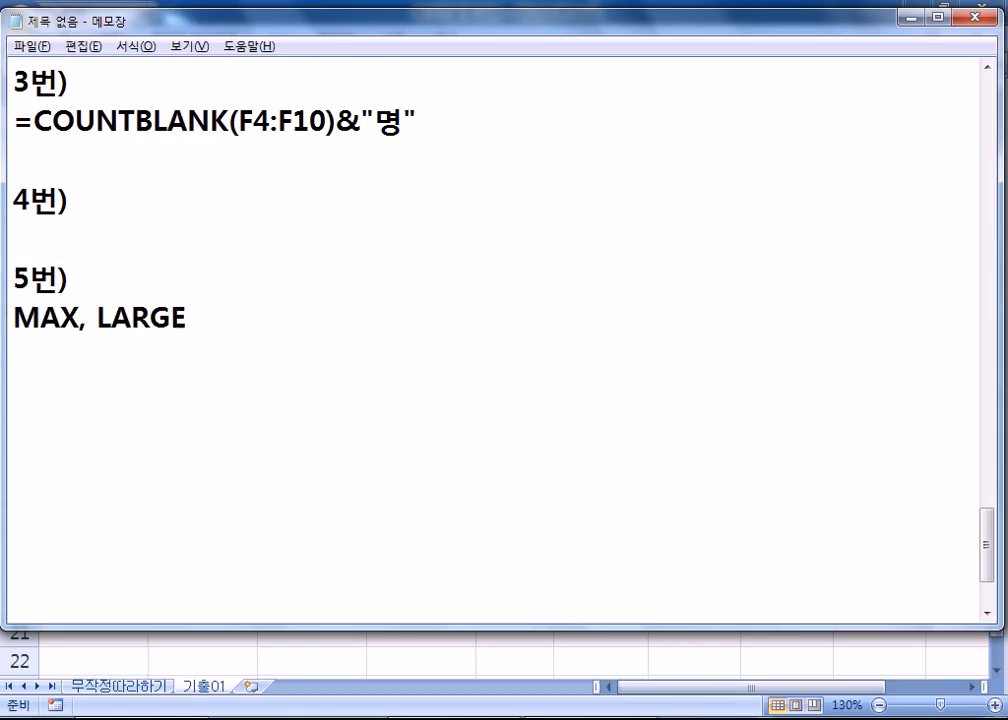
Step: Add the line MIN, SMALL beneath MAX, LARGE with an empty line after it, and switch back to Excel
{"action": "type", "text": ","}
{"action": "key", "text": "BackSpace"}
{"action": "key", "text": "Return"}
{"action": "type", "text": "MIN, "}
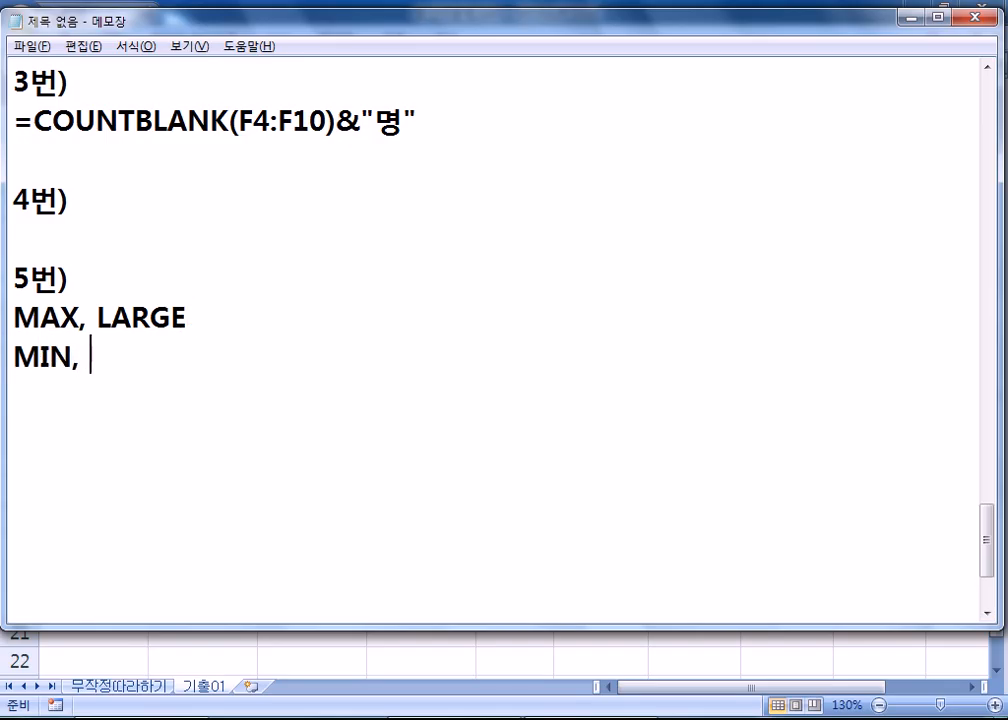
{"action": "type", "text": "SMALL"}
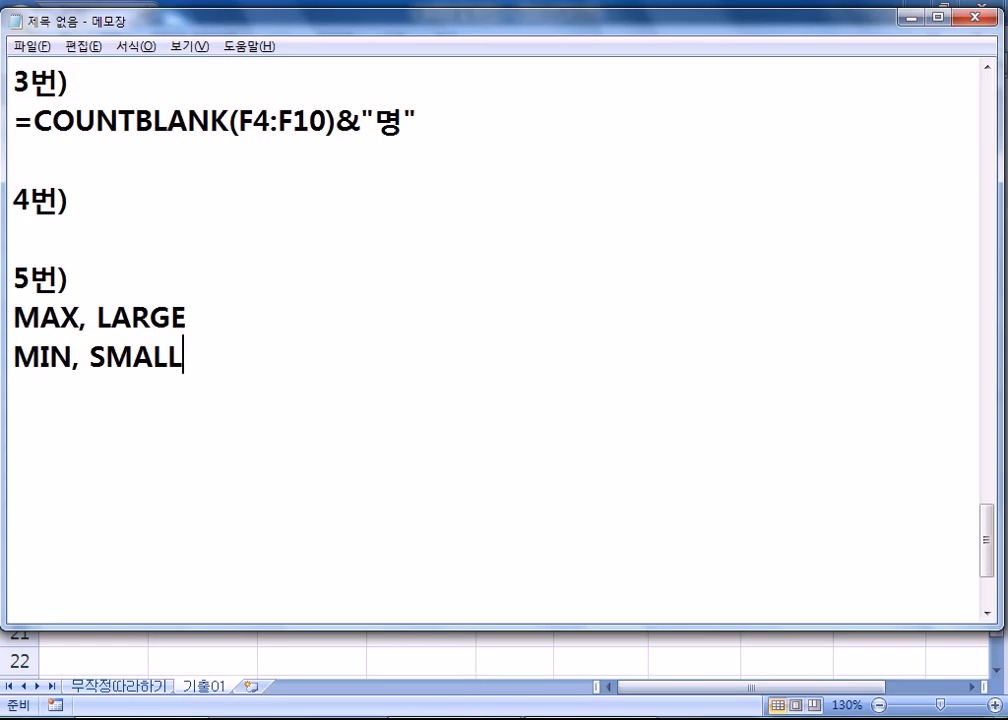
{"action": "key", "text": "Return"}
{"action": "key", "text": "alt+Tab"}
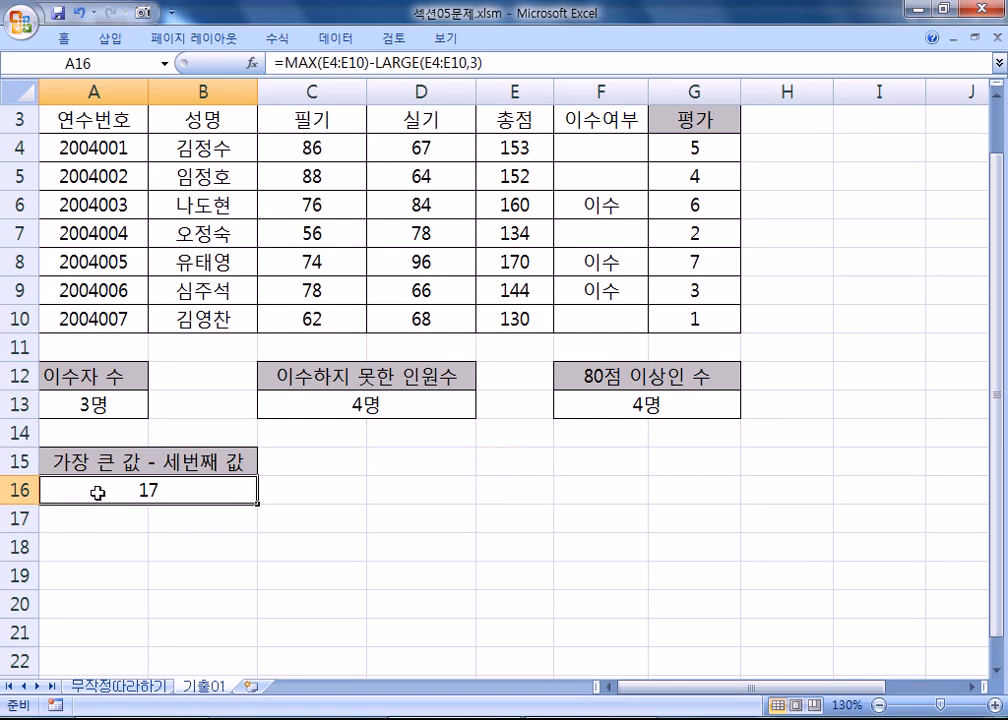